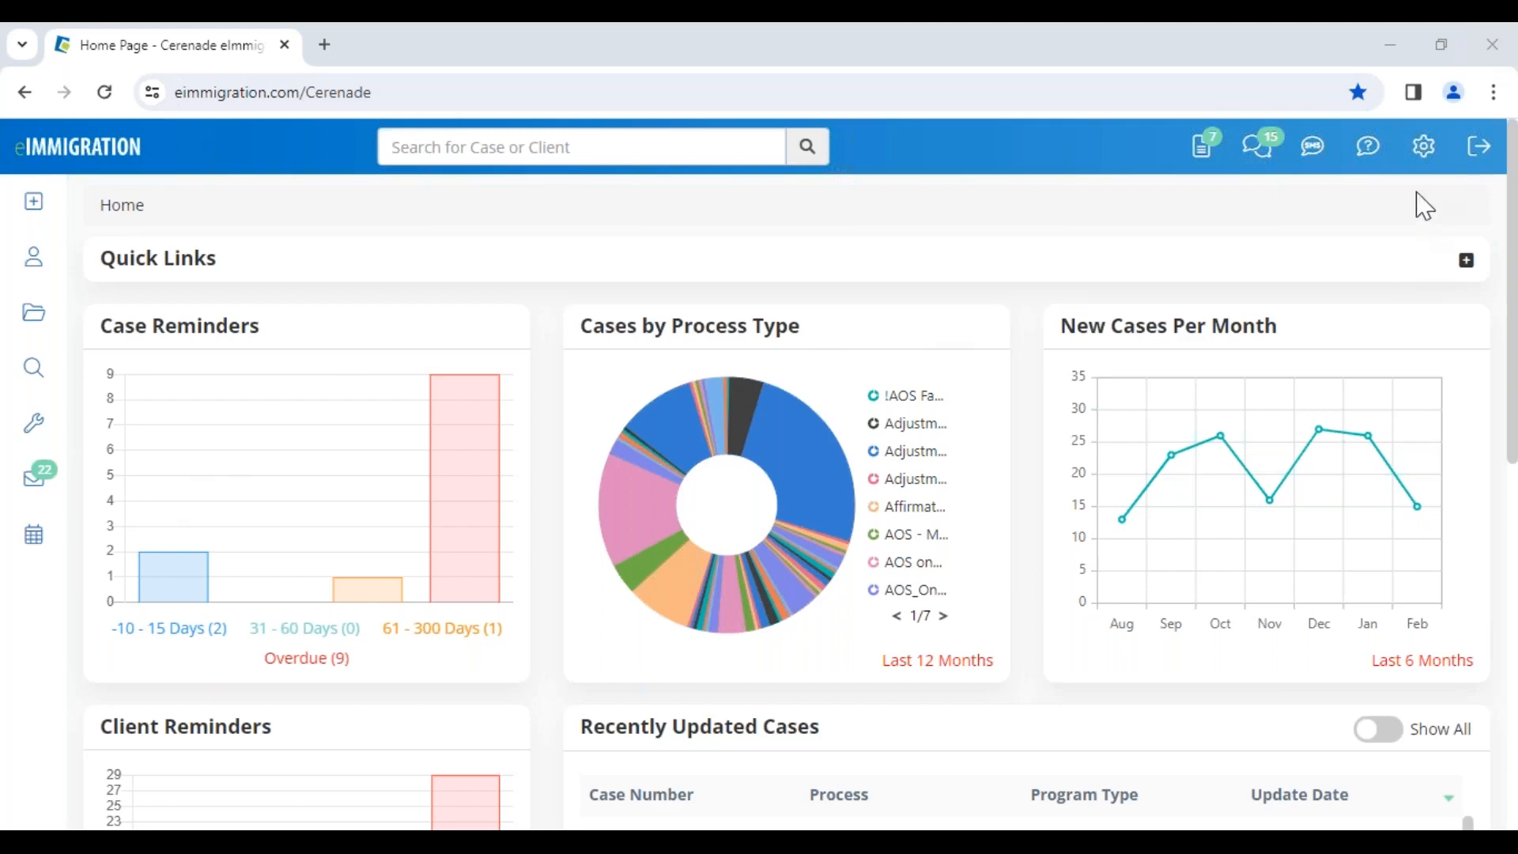
Open Administrative Tools from the Settings gear in a new tab and move that tab first
click(1421, 168)
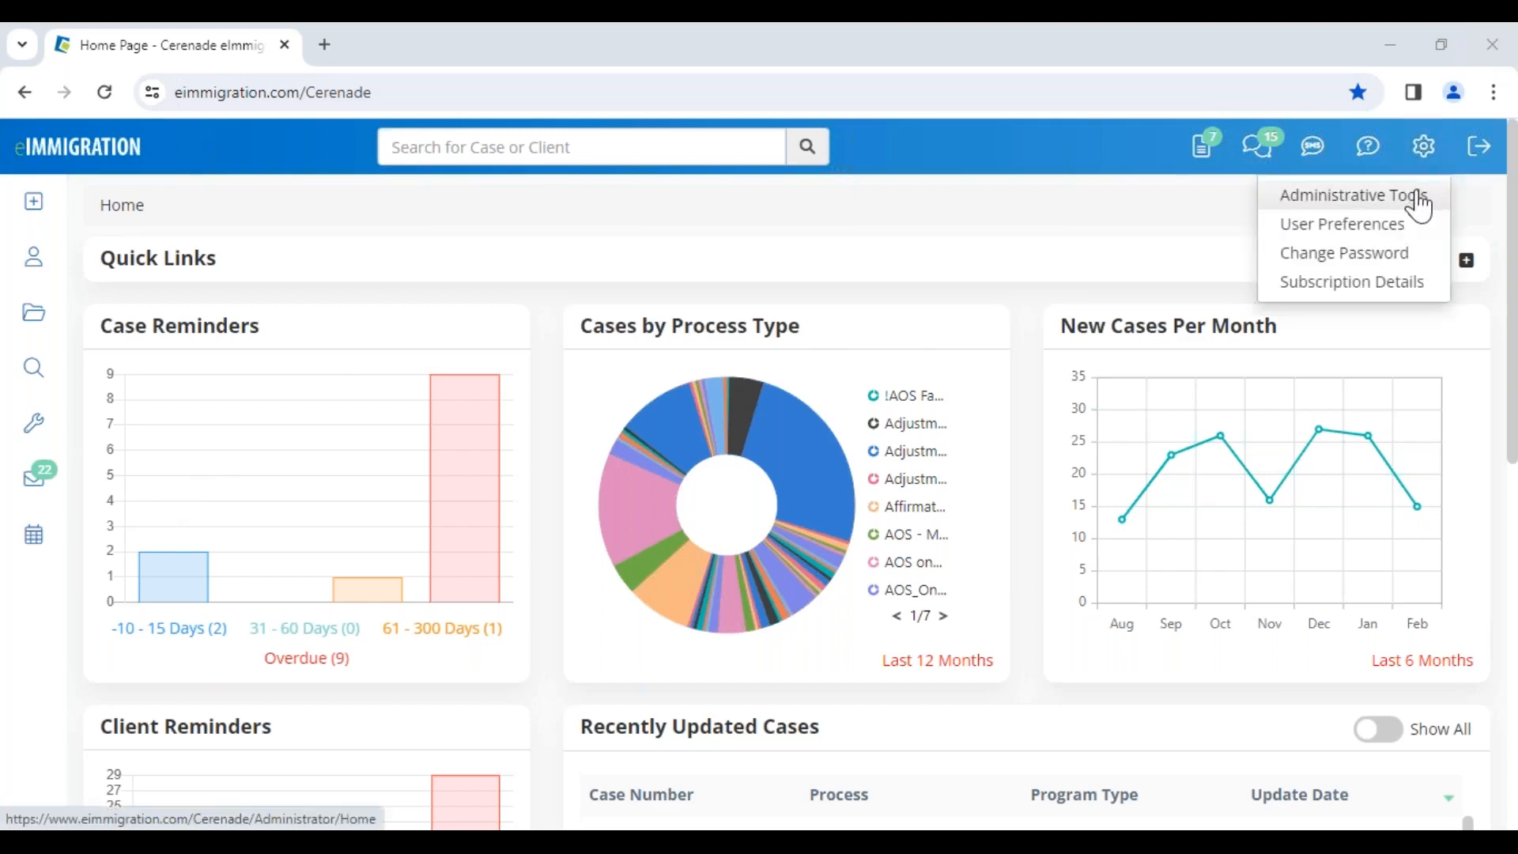
right_click(1366, 211)
click(1331, 217)
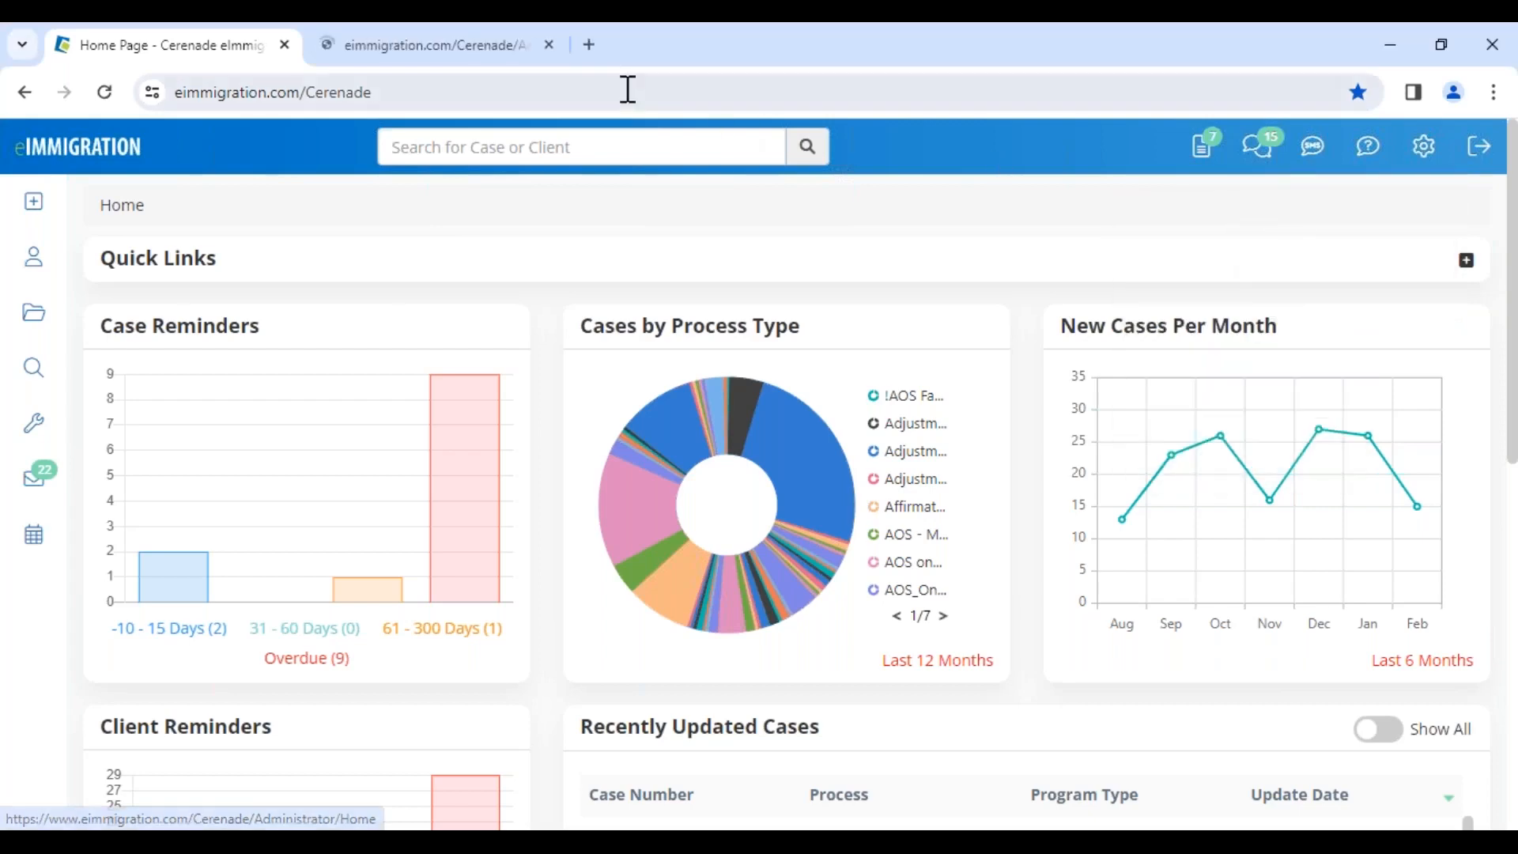
drag(417, 59, 214, 79)
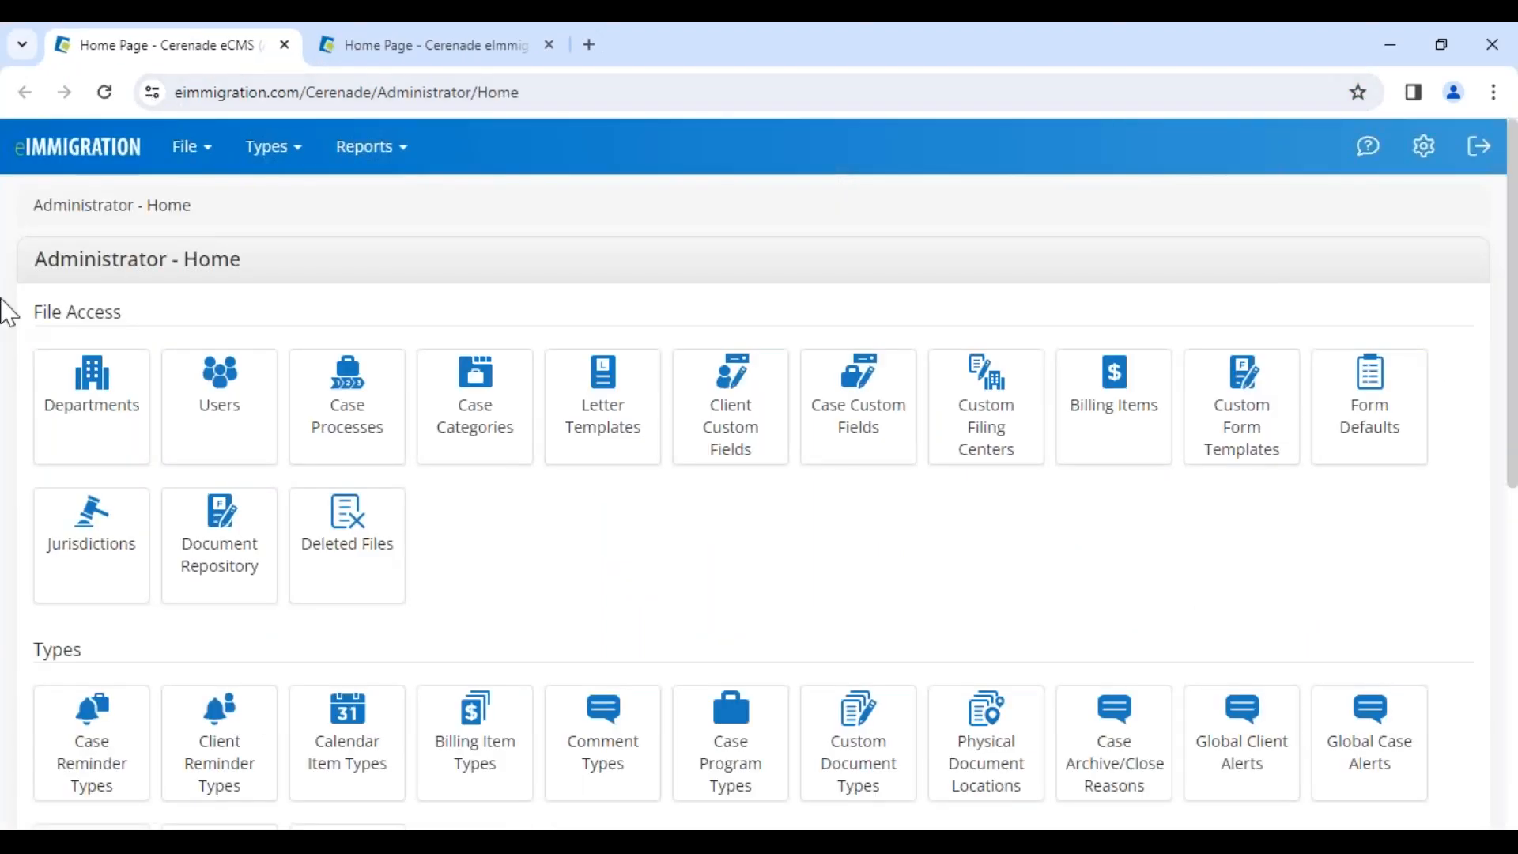
Check the Administrator - Home heading against the dashboard tab and scroll down to the Types tiles
drag(50, 261, 345, 255)
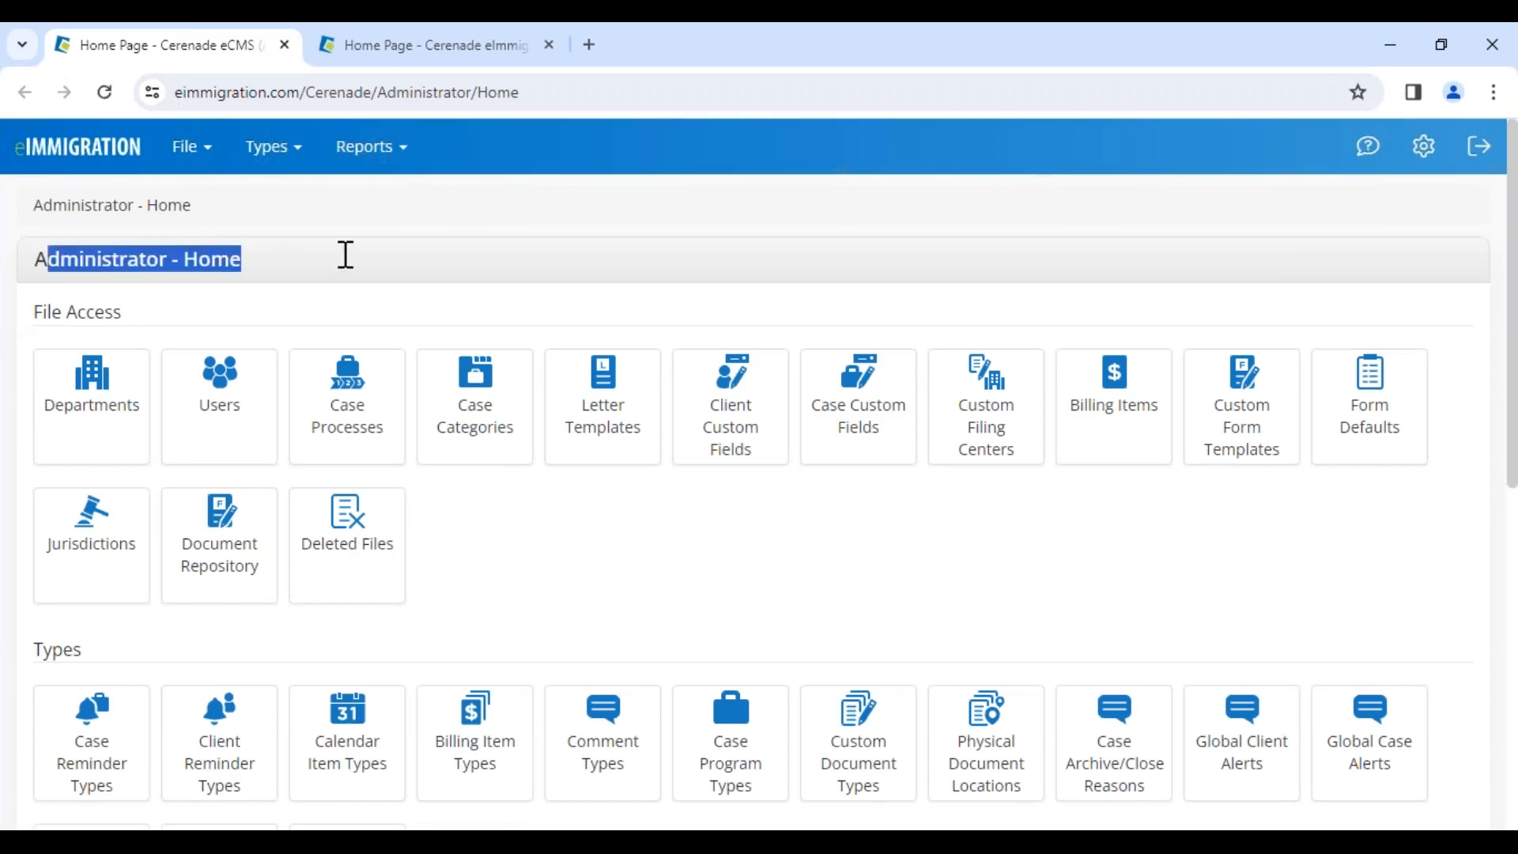
click(375, 54)
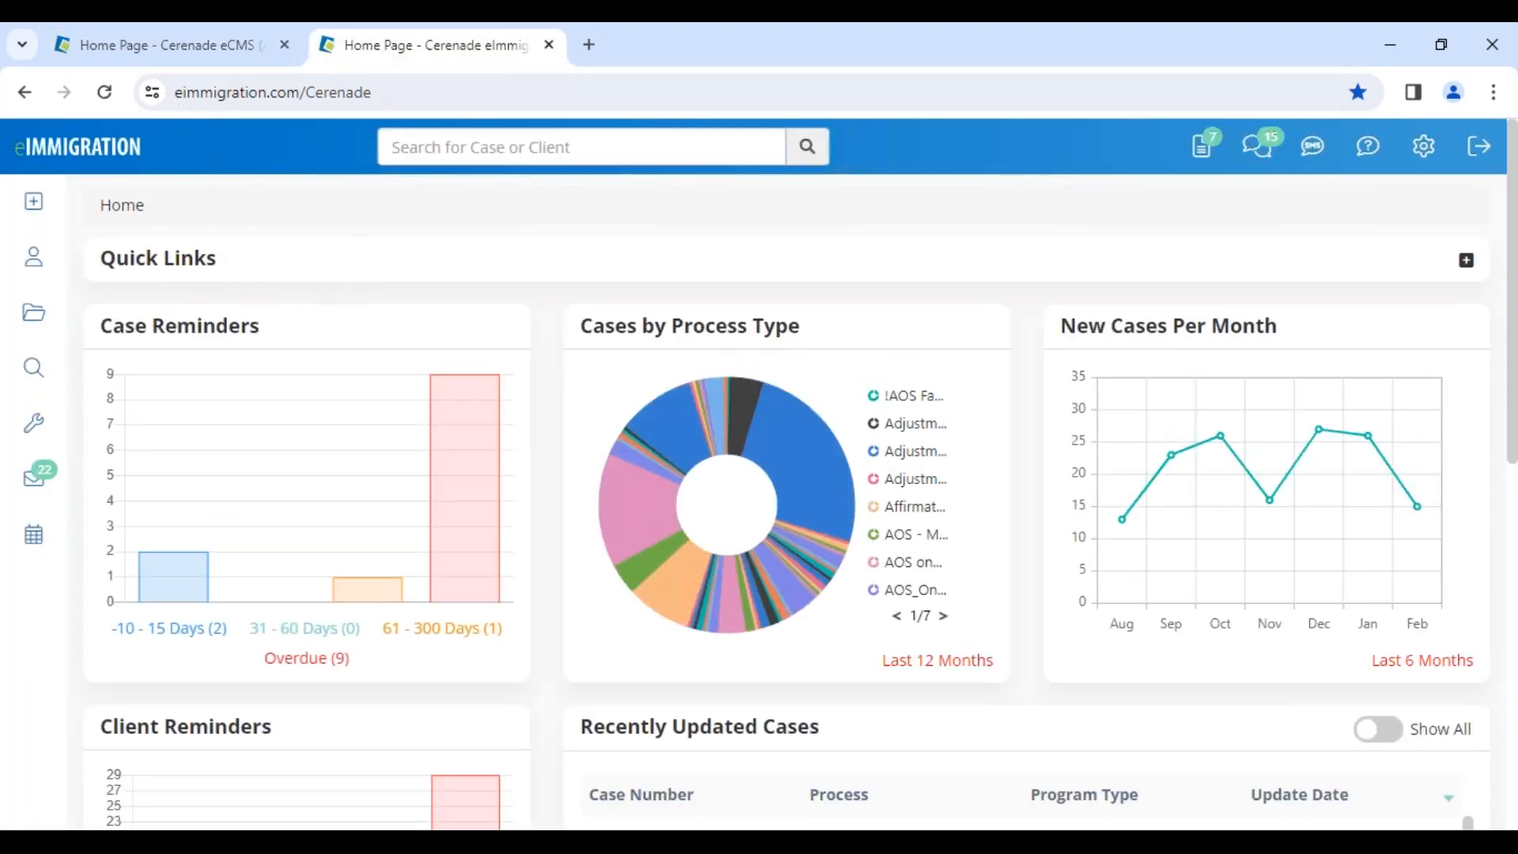
click(158, 45)
click(653, 270)
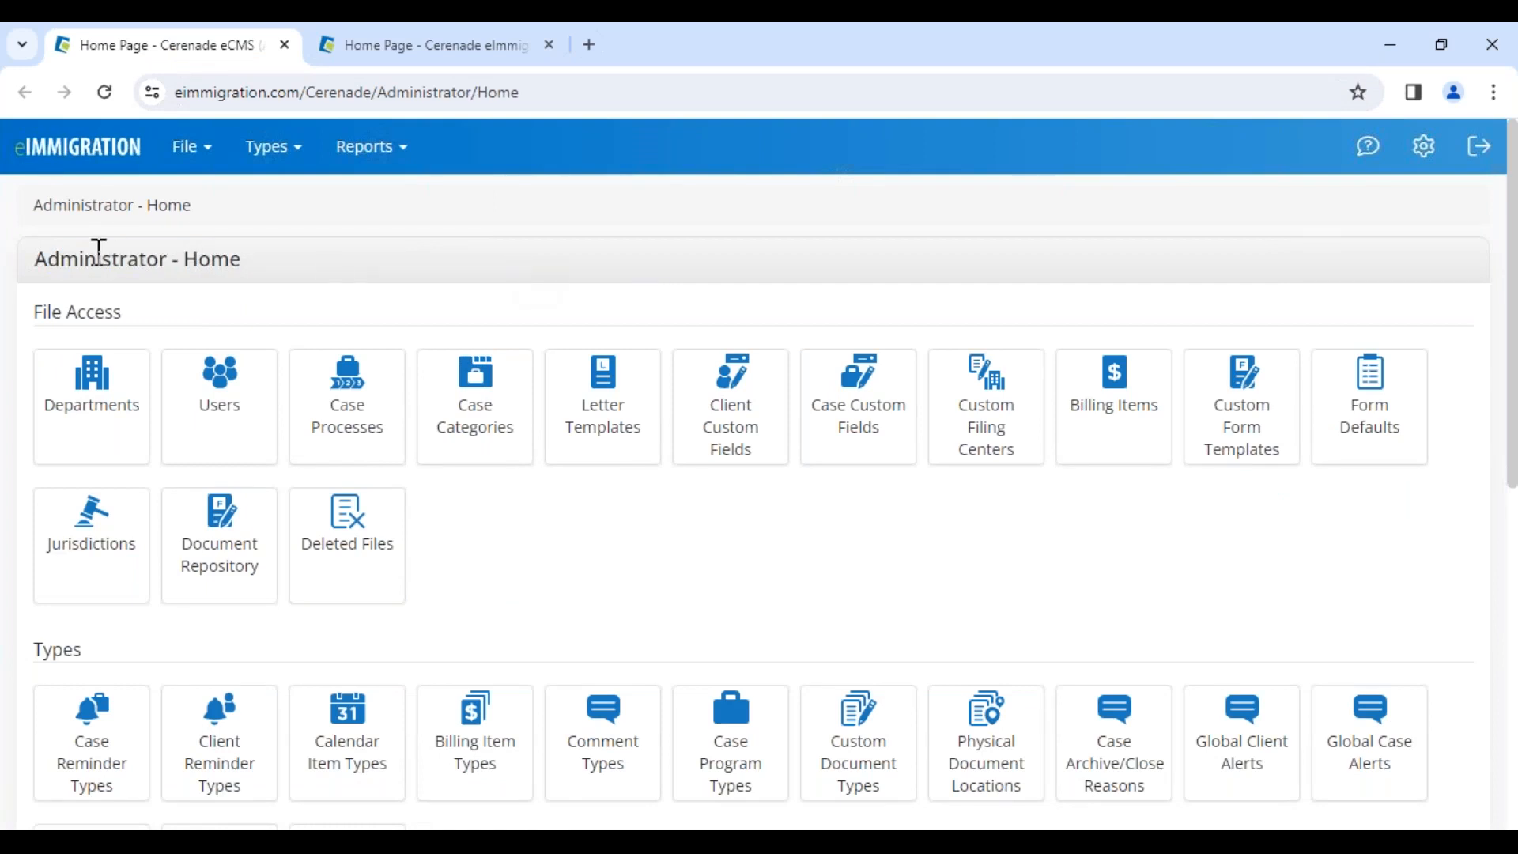
drag(63, 263, 326, 264)
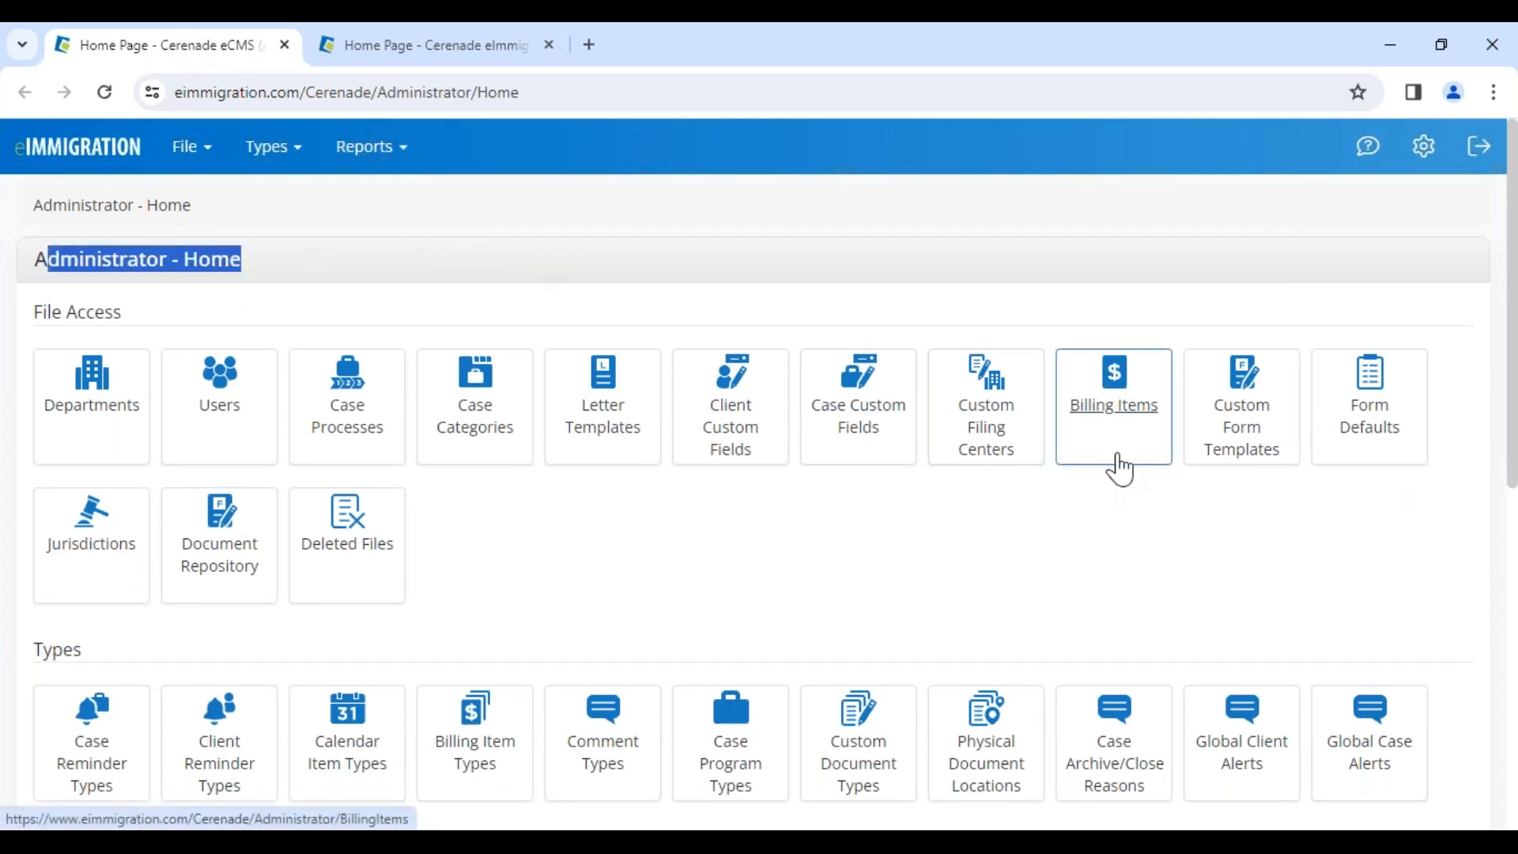
scroll(917, 457, down, 3)
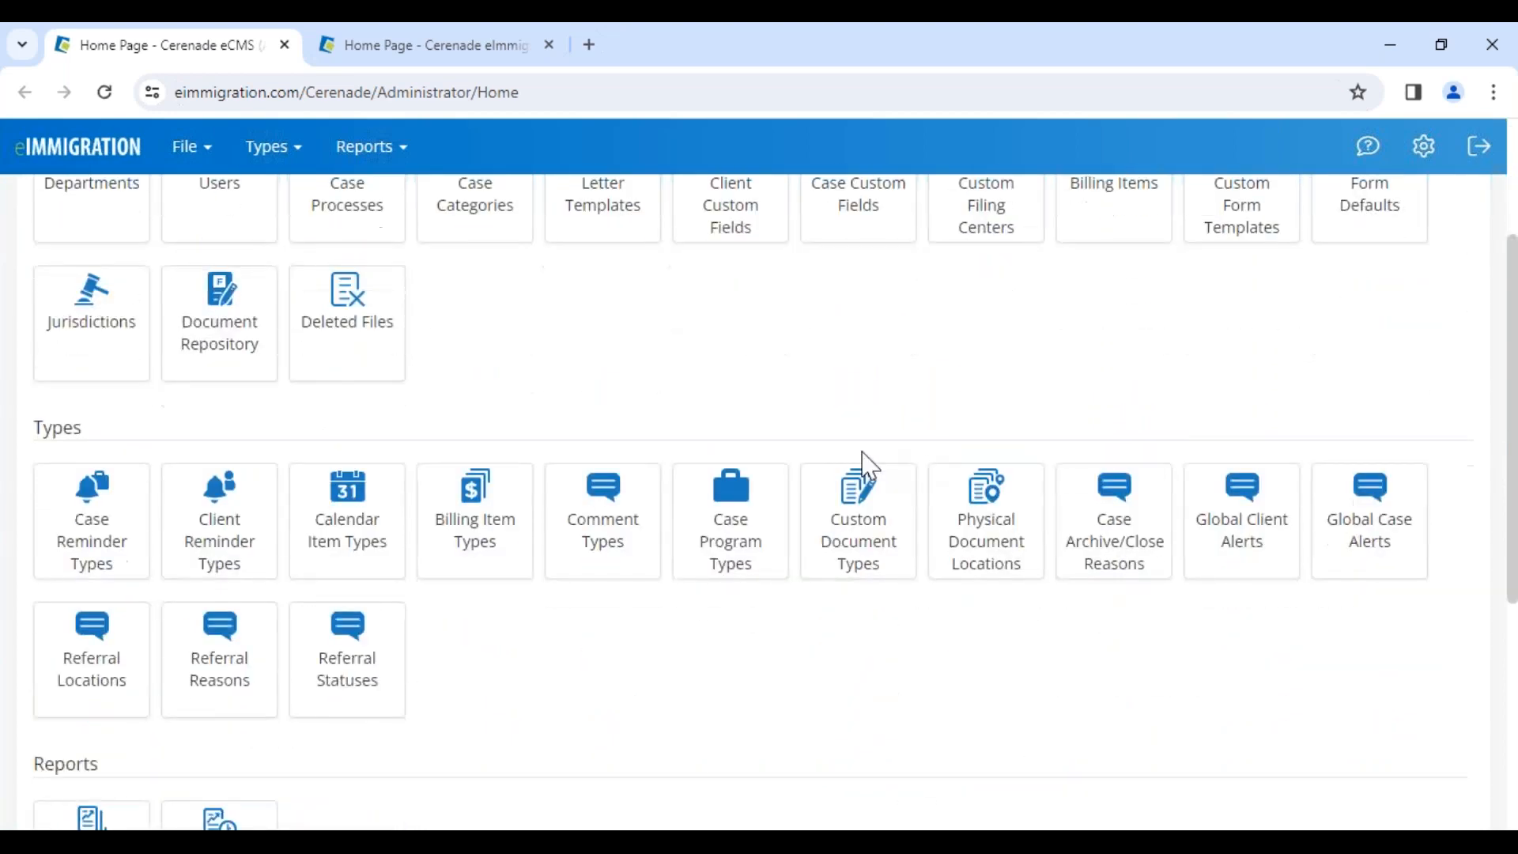
Browse the Billing Item Types table (Professional Fees, Translation) and go back to Administrator - Home
click(477, 550)
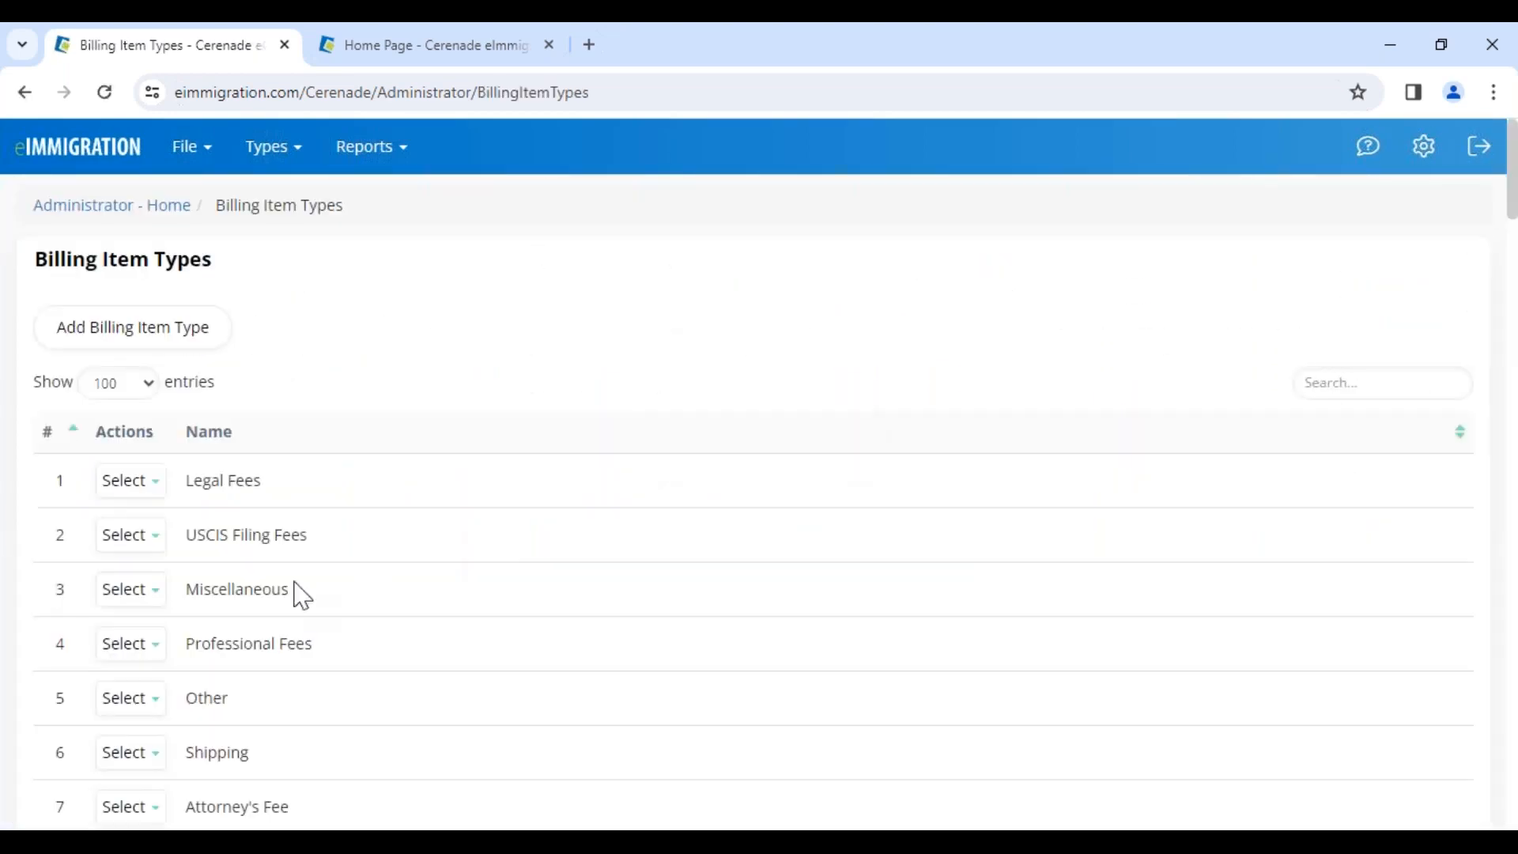
drag(185, 644, 333, 649)
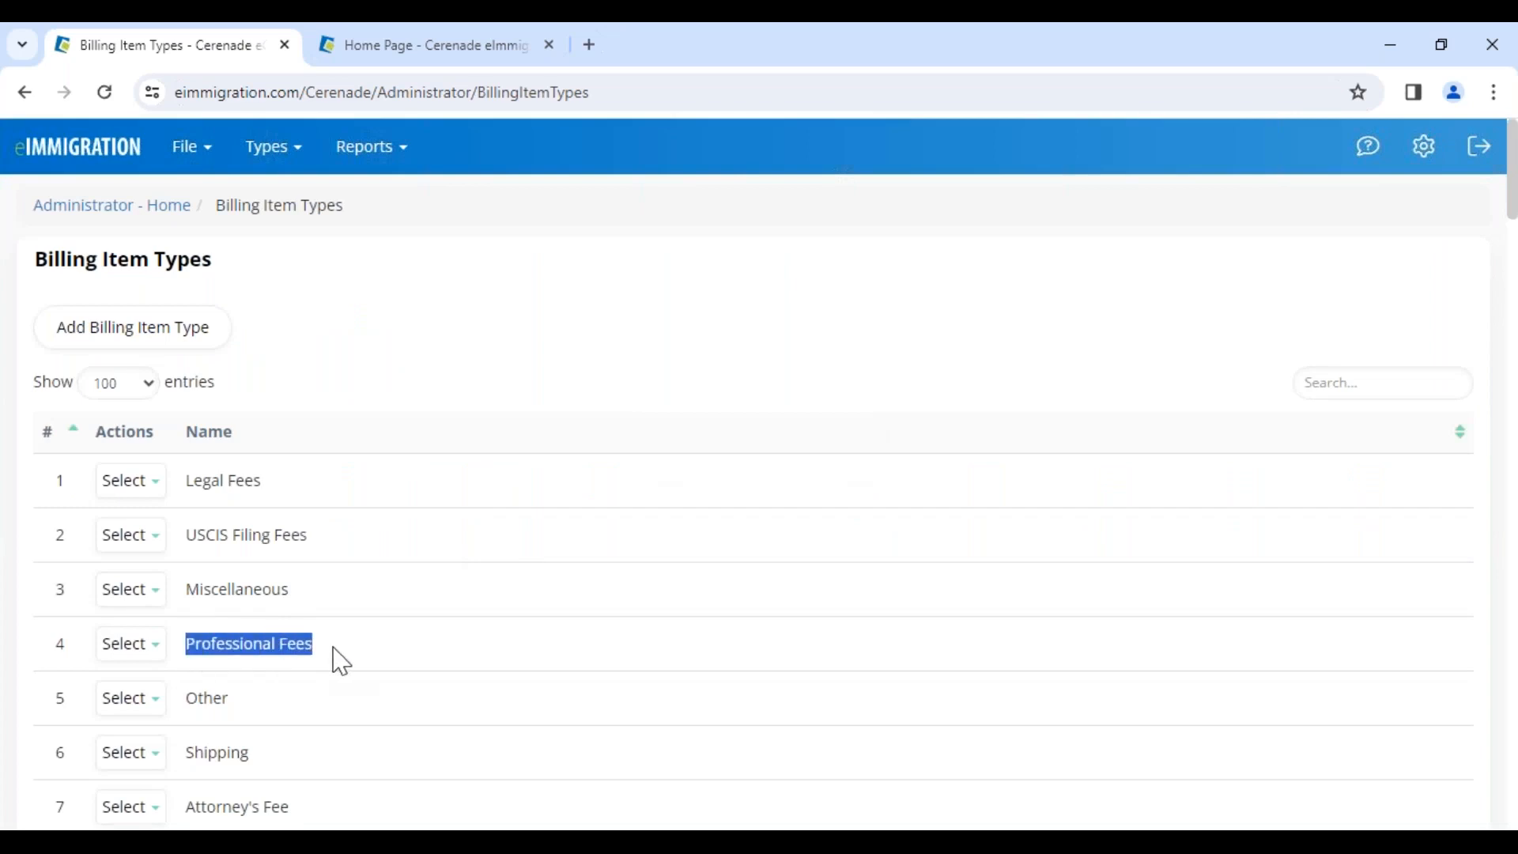
scroll(335, 657, down, 4)
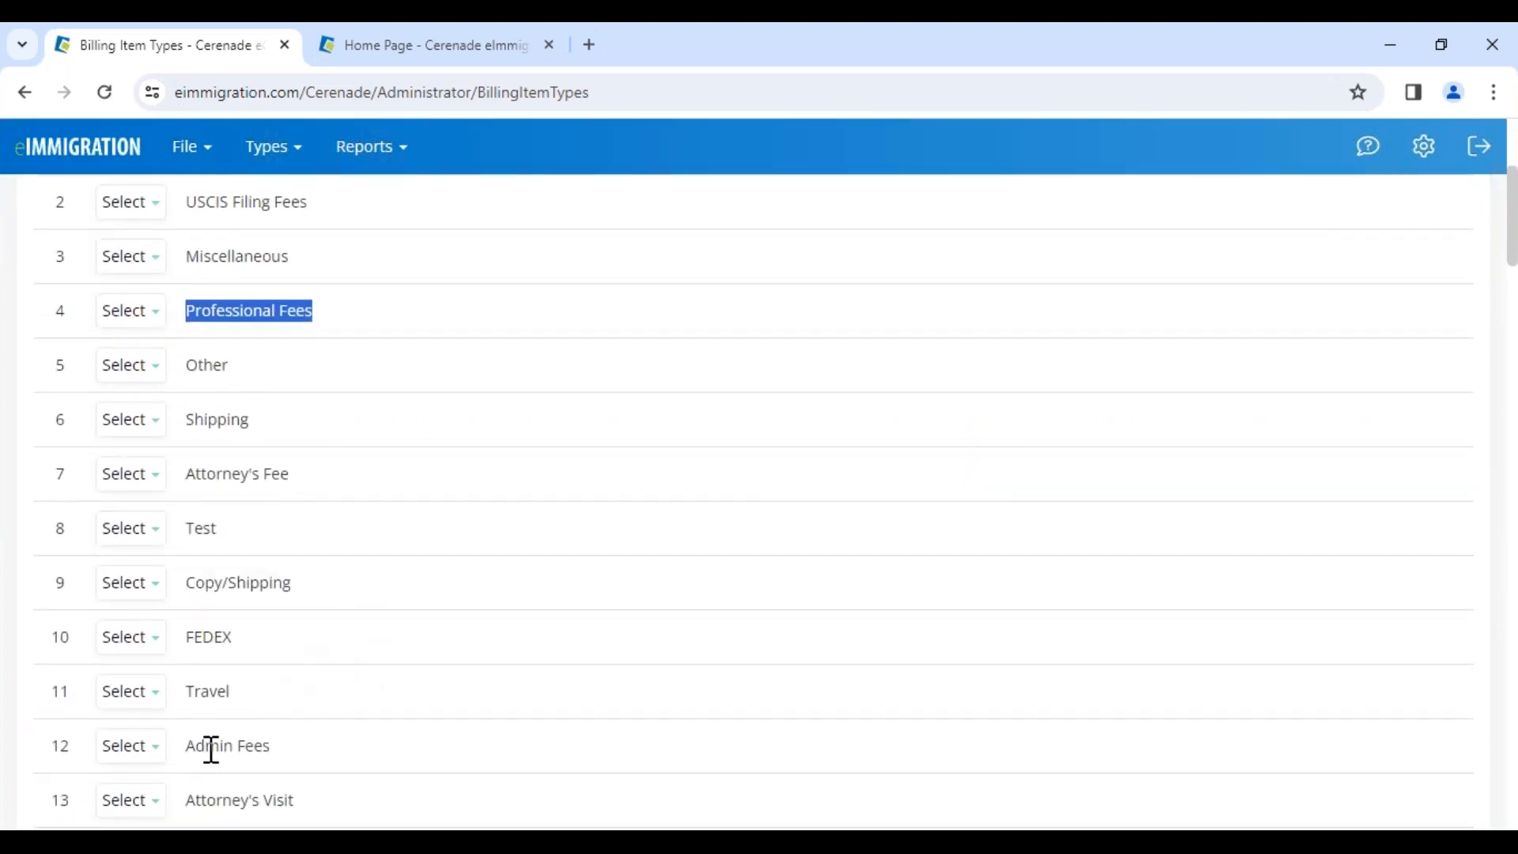
scroll(201, 663, down, 7)
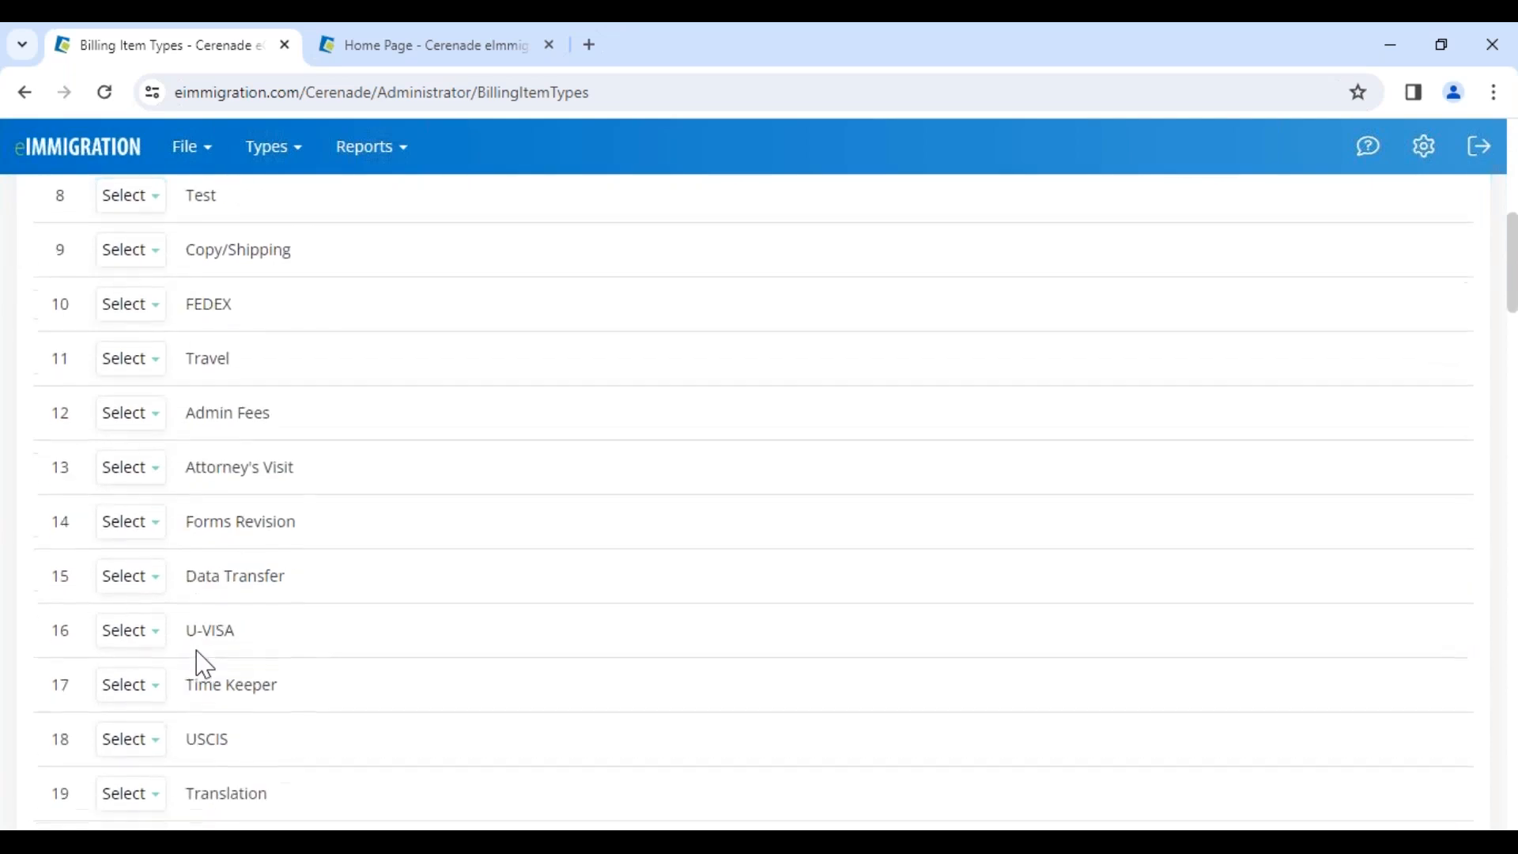
drag(200, 572, 305, 590)
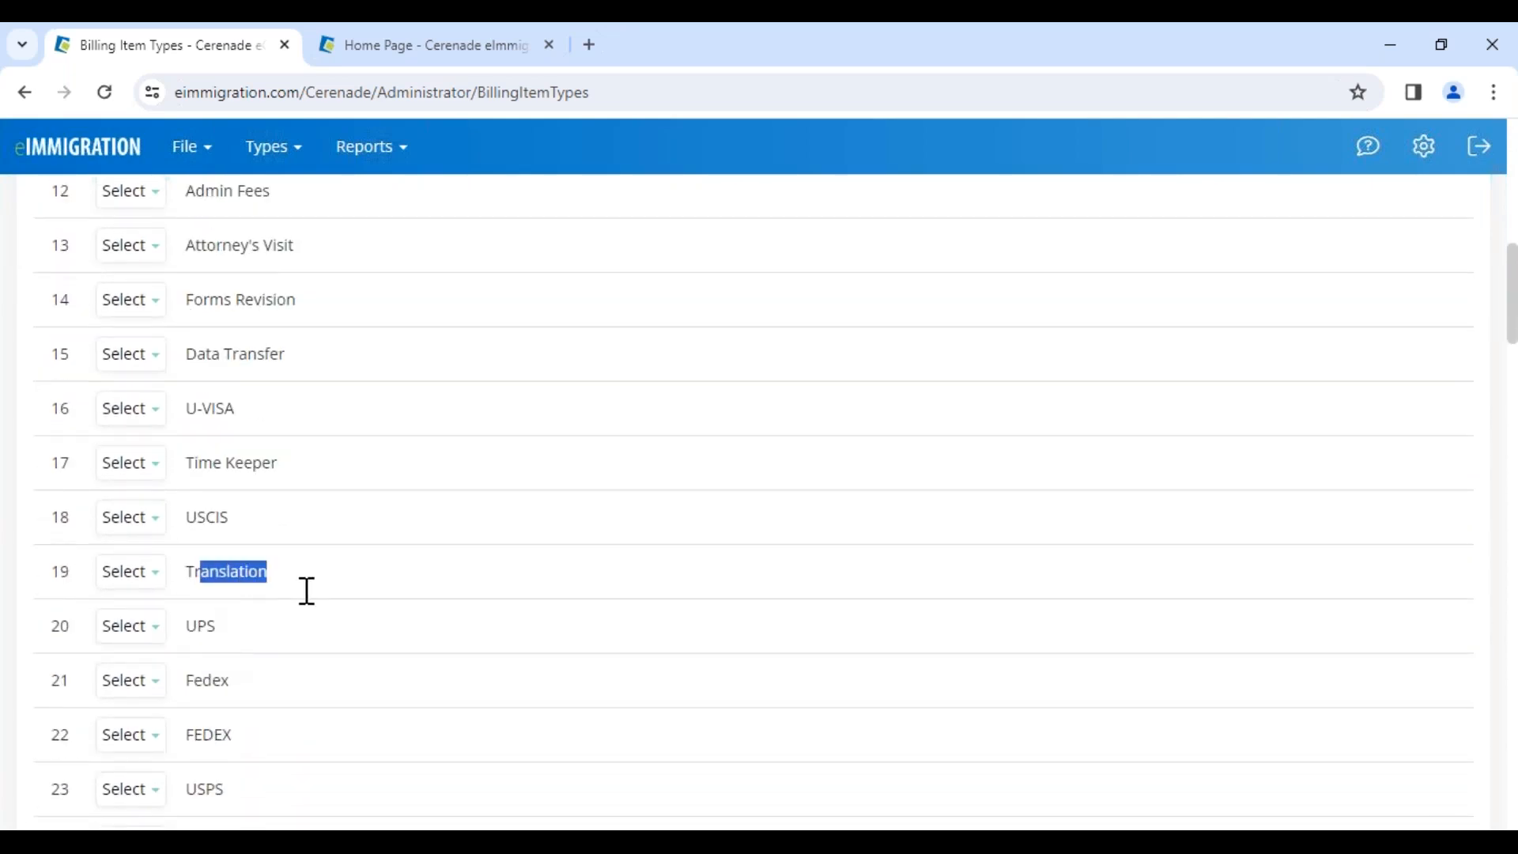
scroll(222, 347, up, 10)
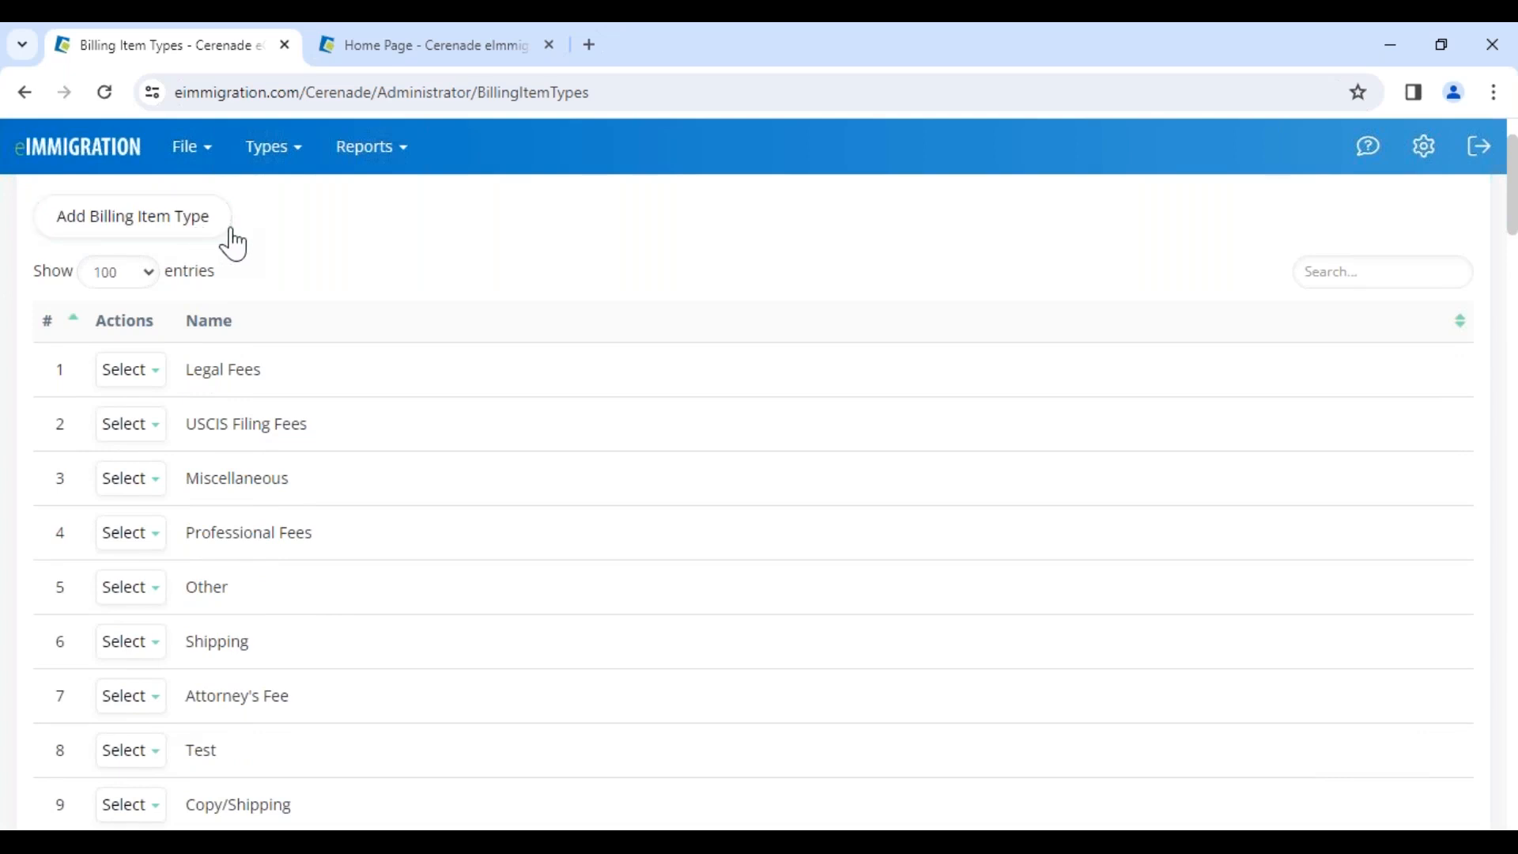
scroll(197, 372, up, 2)
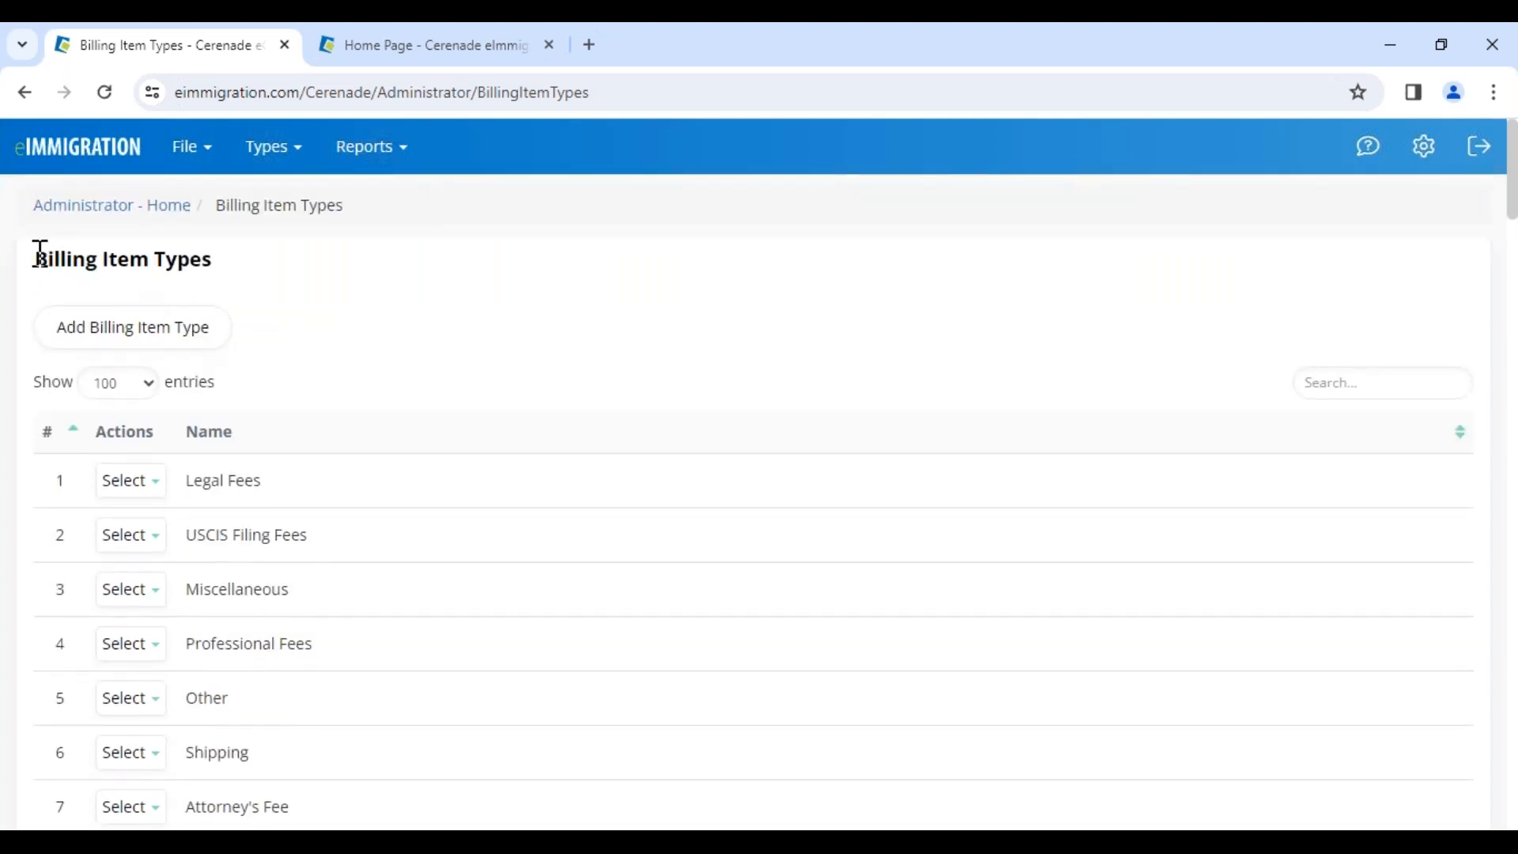
drag(36, 259, 225, 254)
click(127, 208)
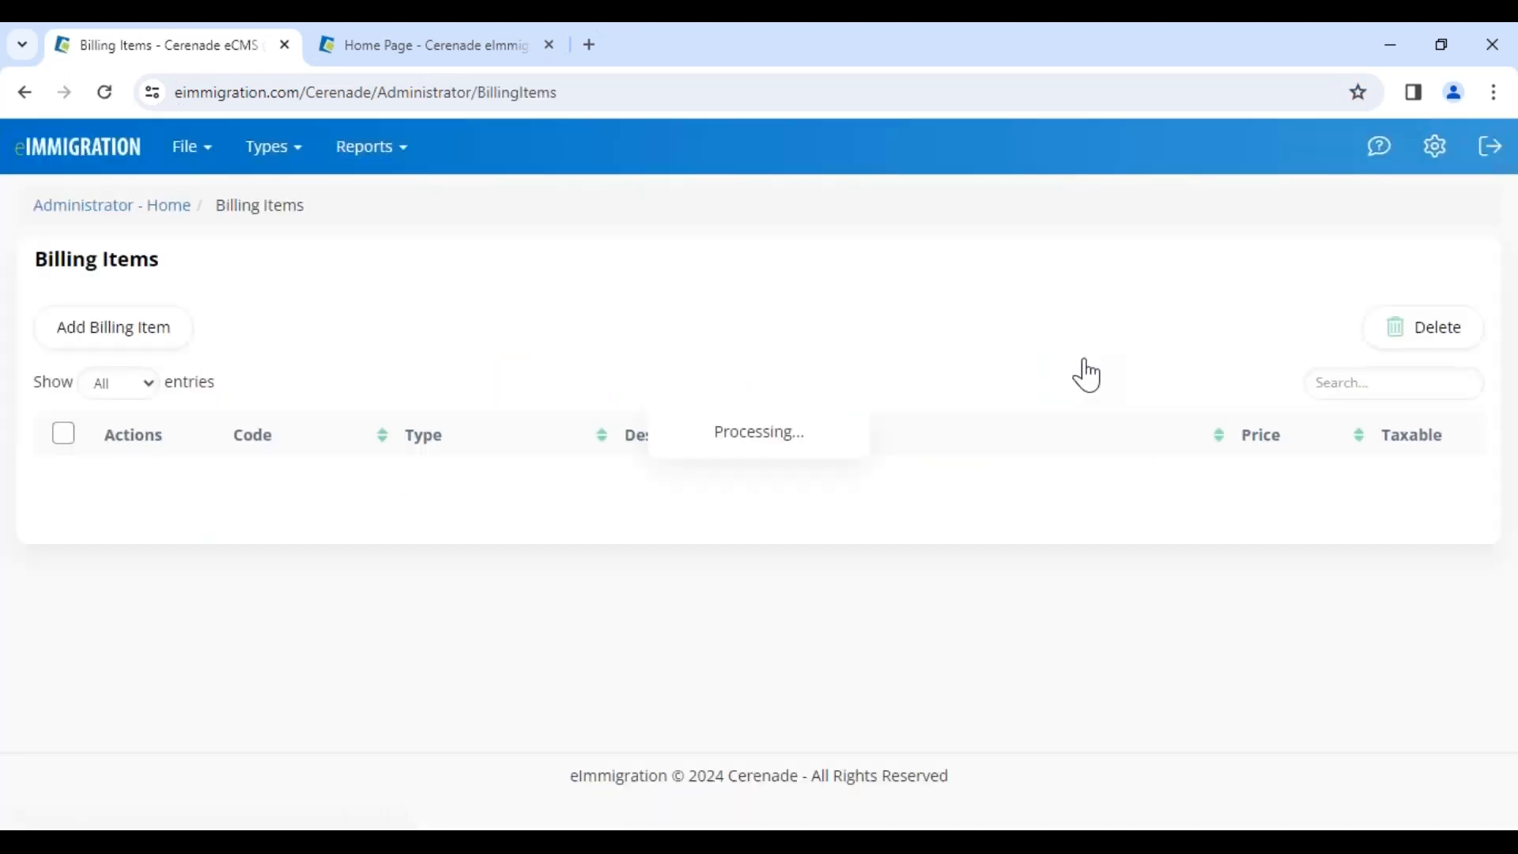
Draft a new billing item with code N400-5K, description 'N-400 - Flat fee' and price 5000
click(145, 346)
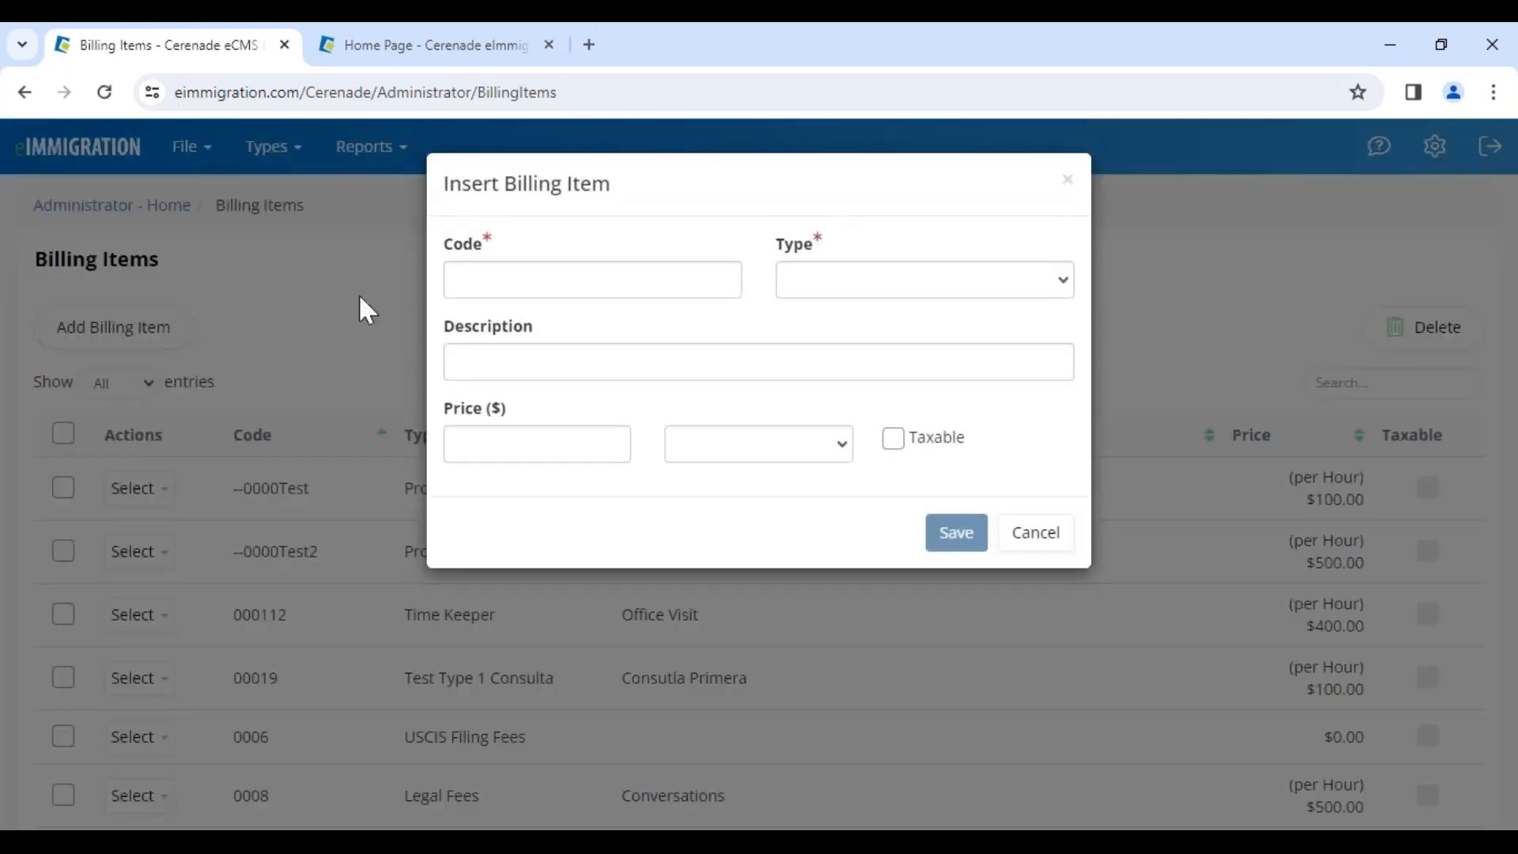
drag(443, 245, 507, 253)
click(532, 254)
drag(437, 255, 503, 265)
click(521, 257)
click(498, 279)
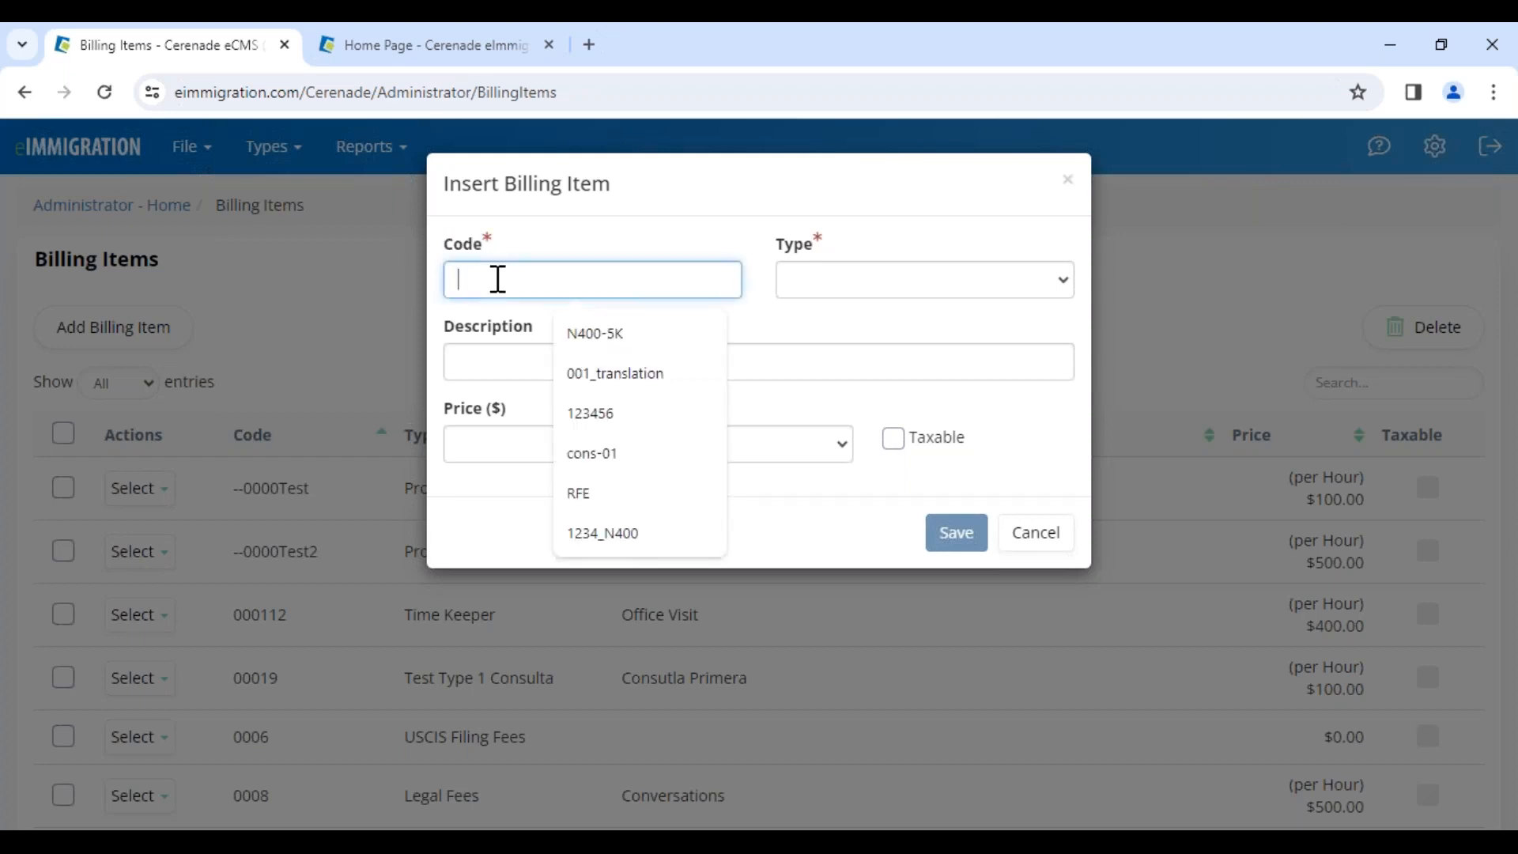
click(636, 332)
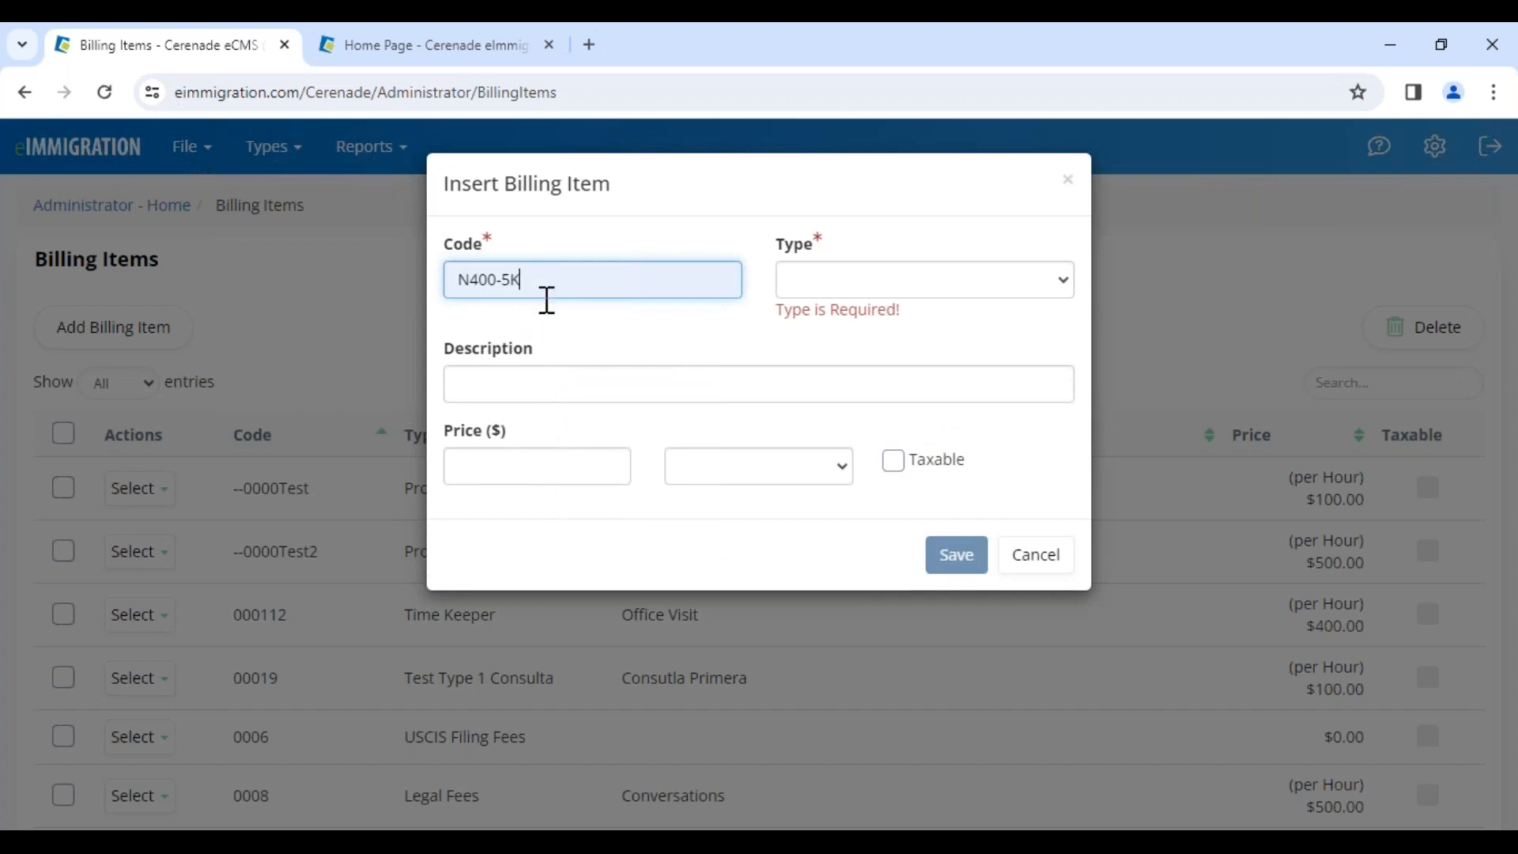
click(535, 385)
click(610, 434)
click(532, 471)
click(541, 522)
Set the item type to Professional Fees, leave the price unit blank, and cancel the item
drag(512, 383, 615, 388)
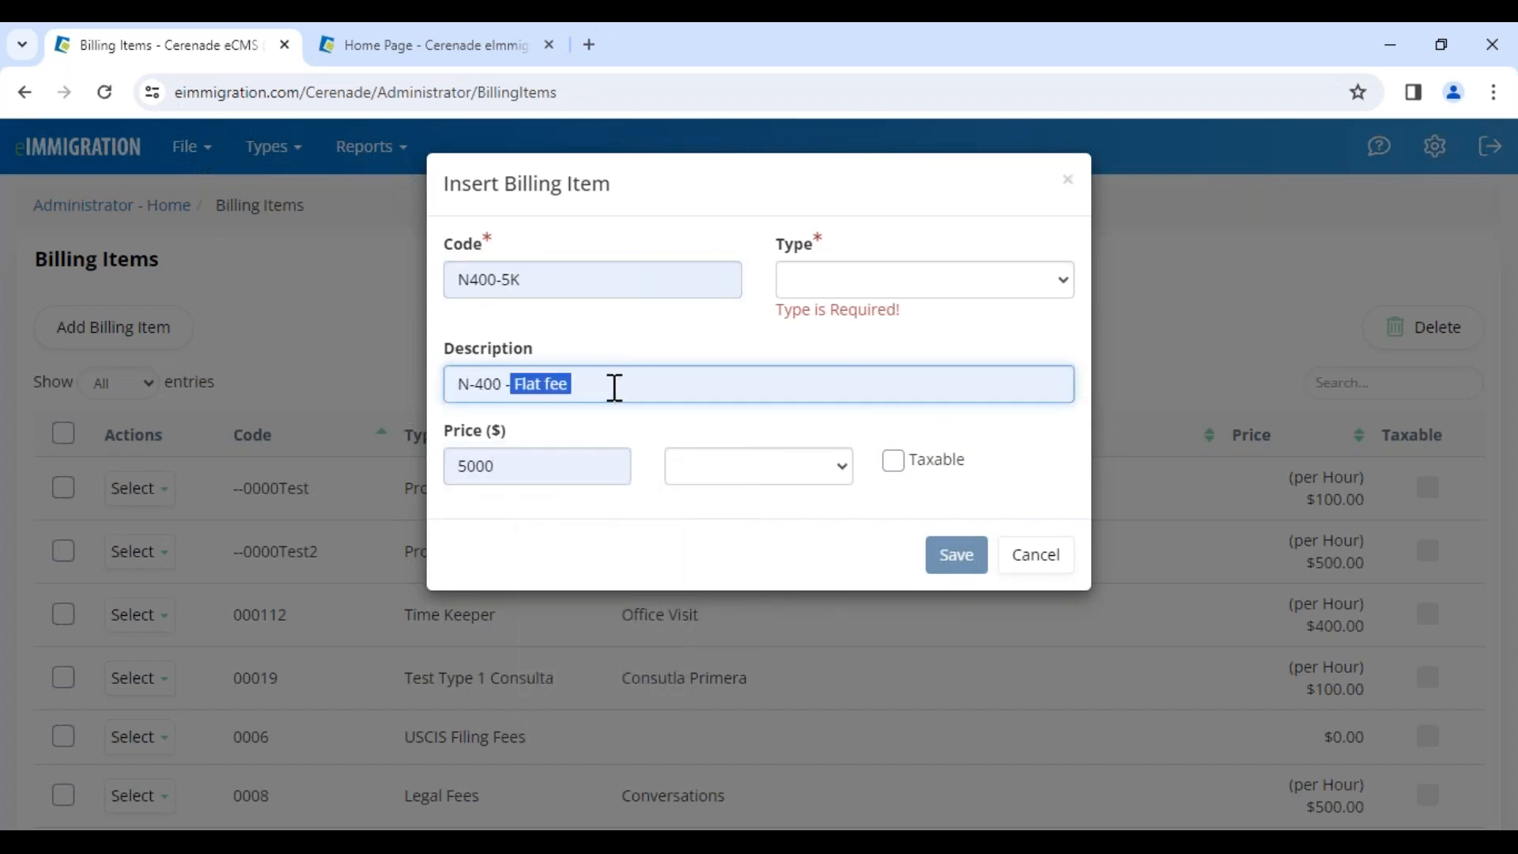
click(620, 340)
click(852, 285)
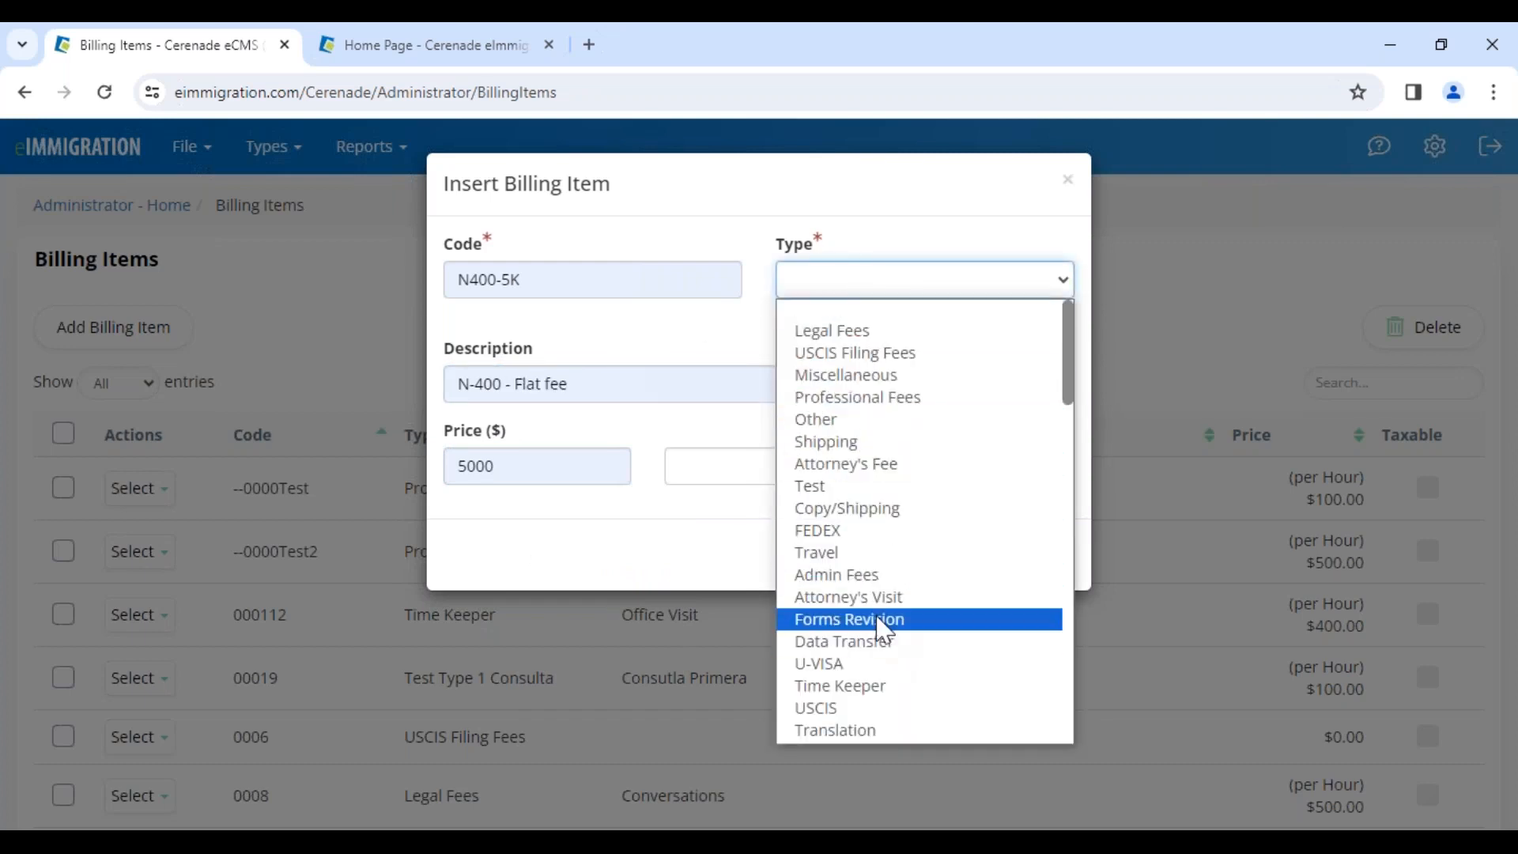
click(873, 398)
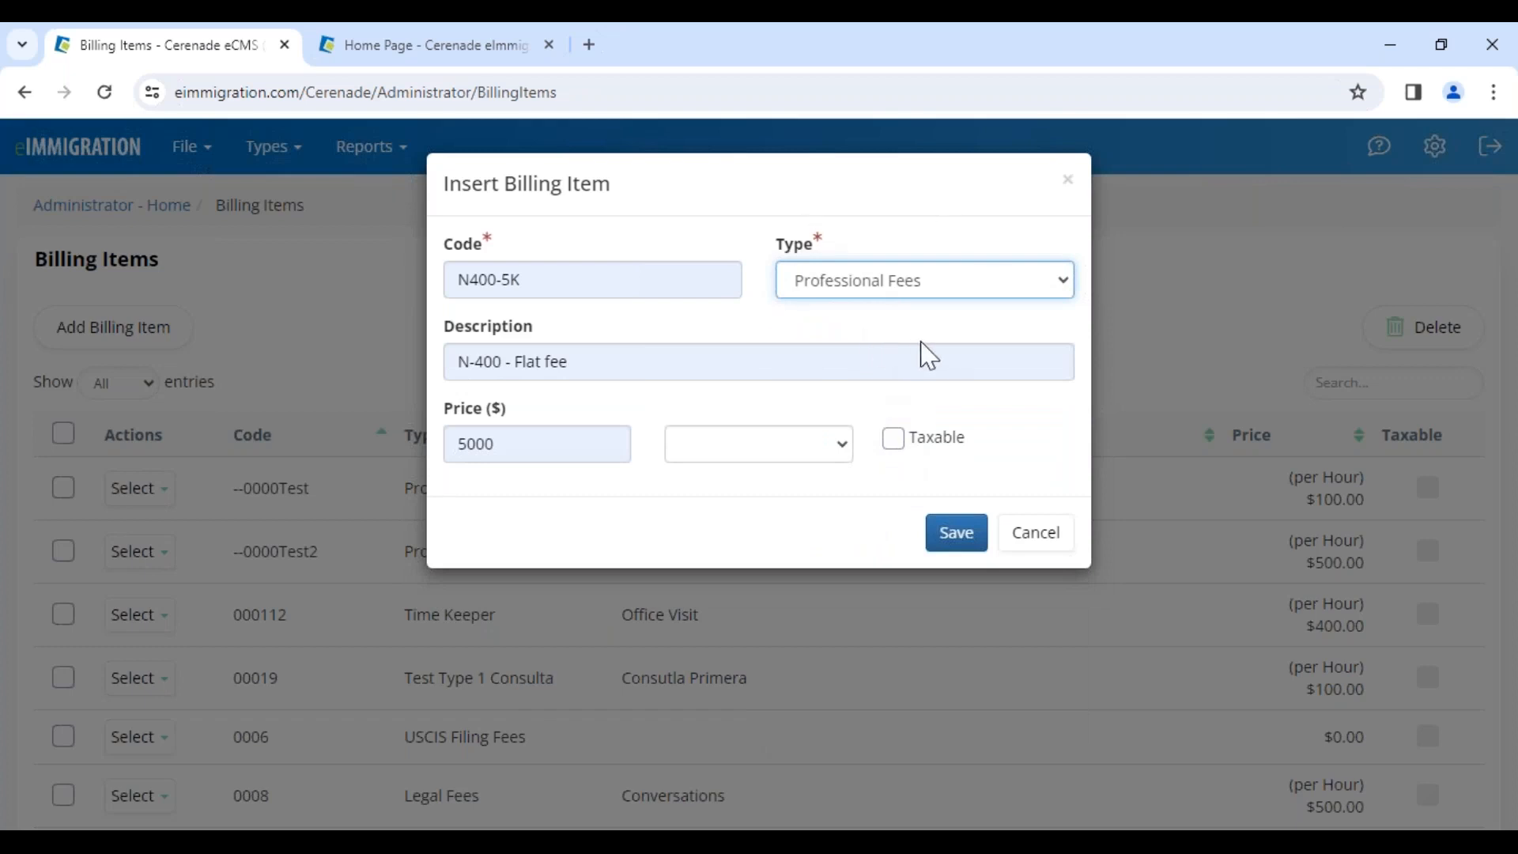
click(771, 467)
click(752, 498)
click(751, 455)
click(738, 472)
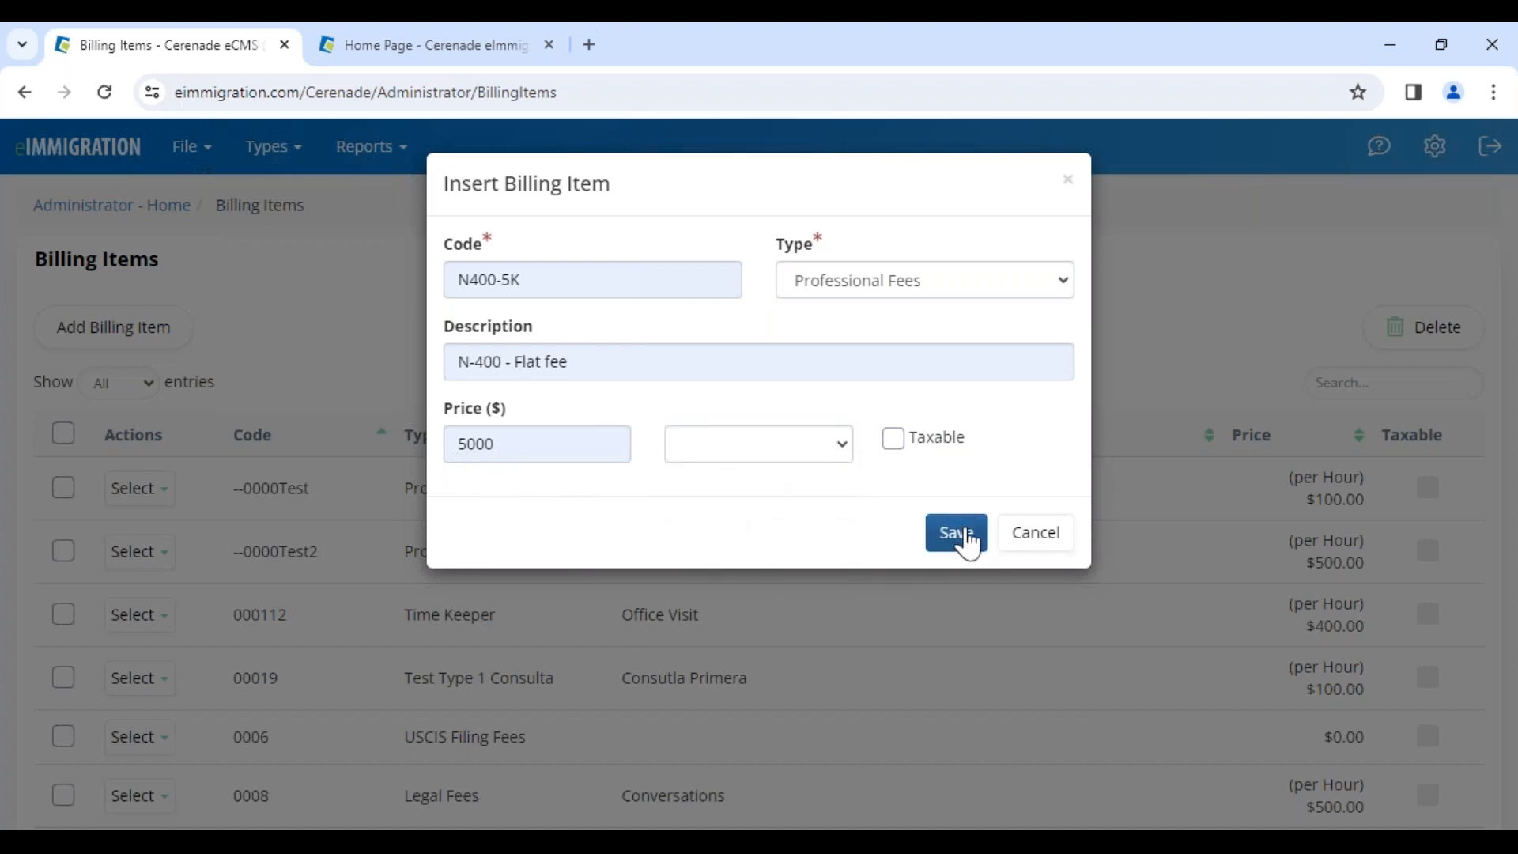
click(1045, 535)
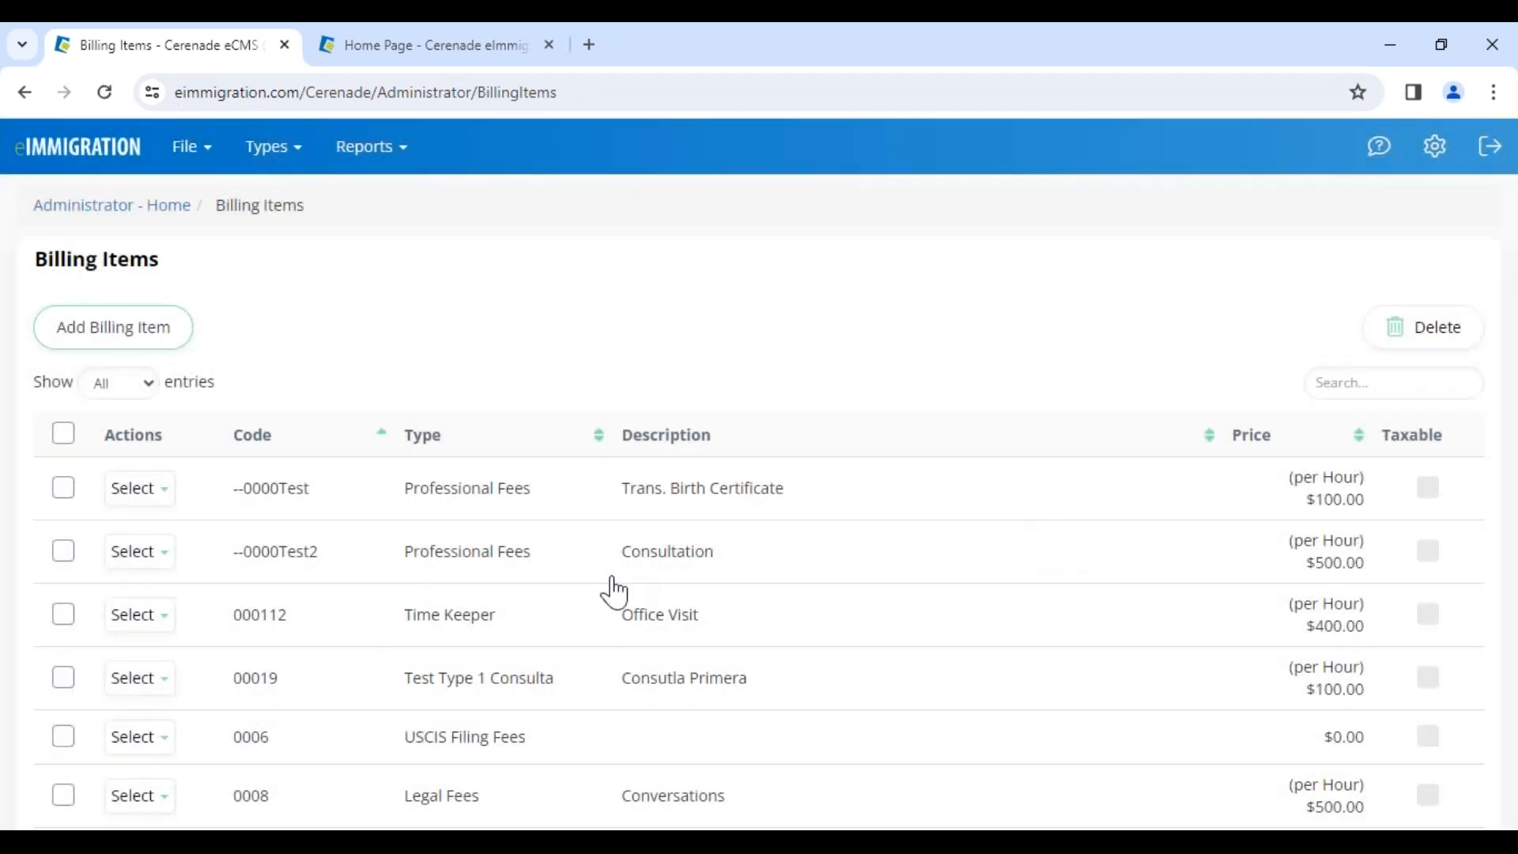
Scroll through the Billing Items list and return to the Administrator Home page
scroll(591, 593, down, 6)
scroll(583, 543, down, 4)
scroll(582, 543, up, 10)
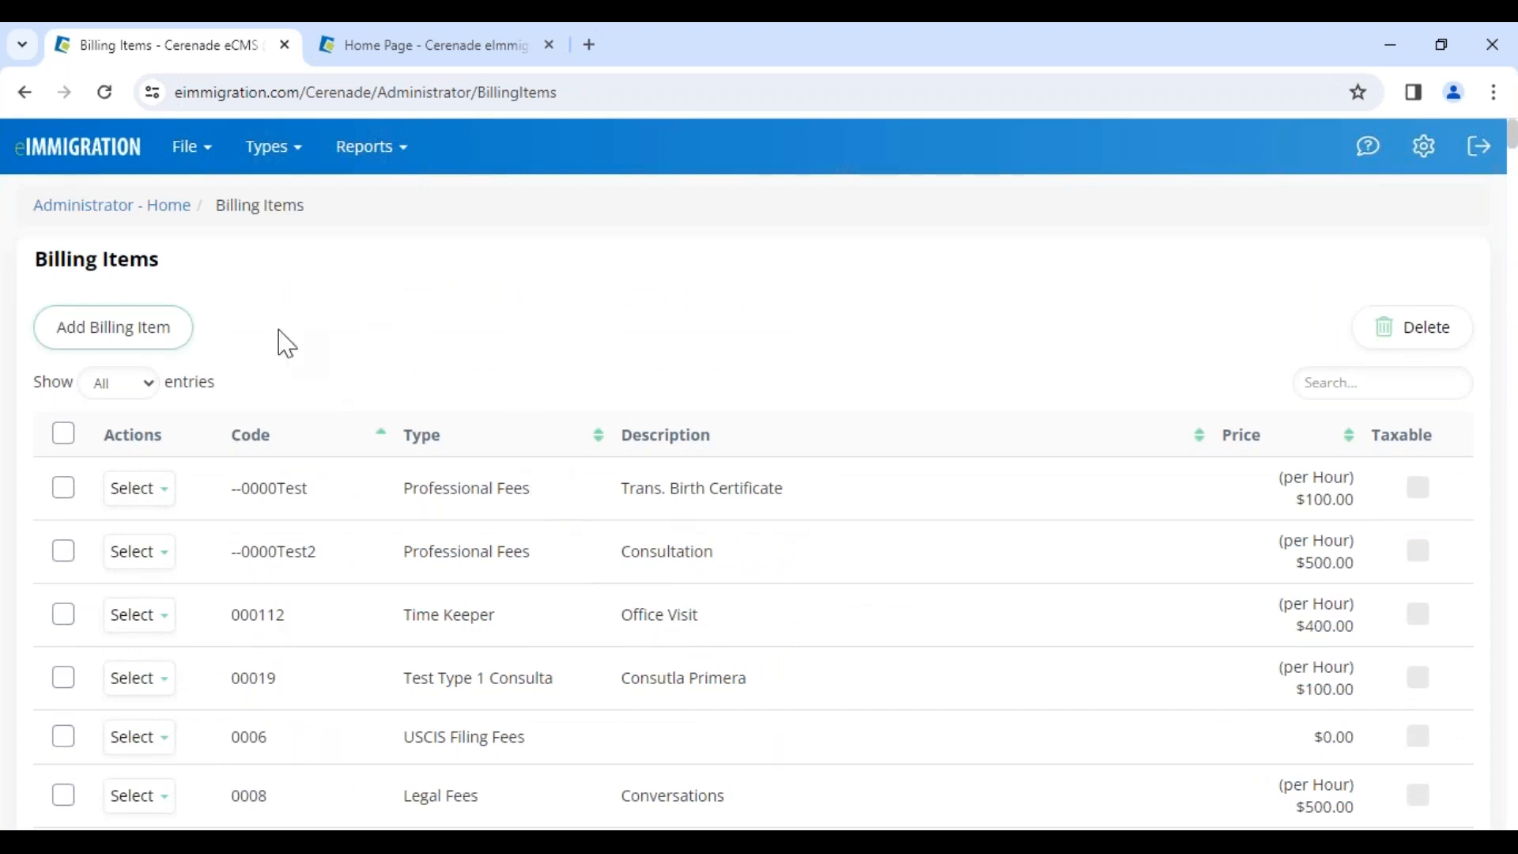
click(86, 212)
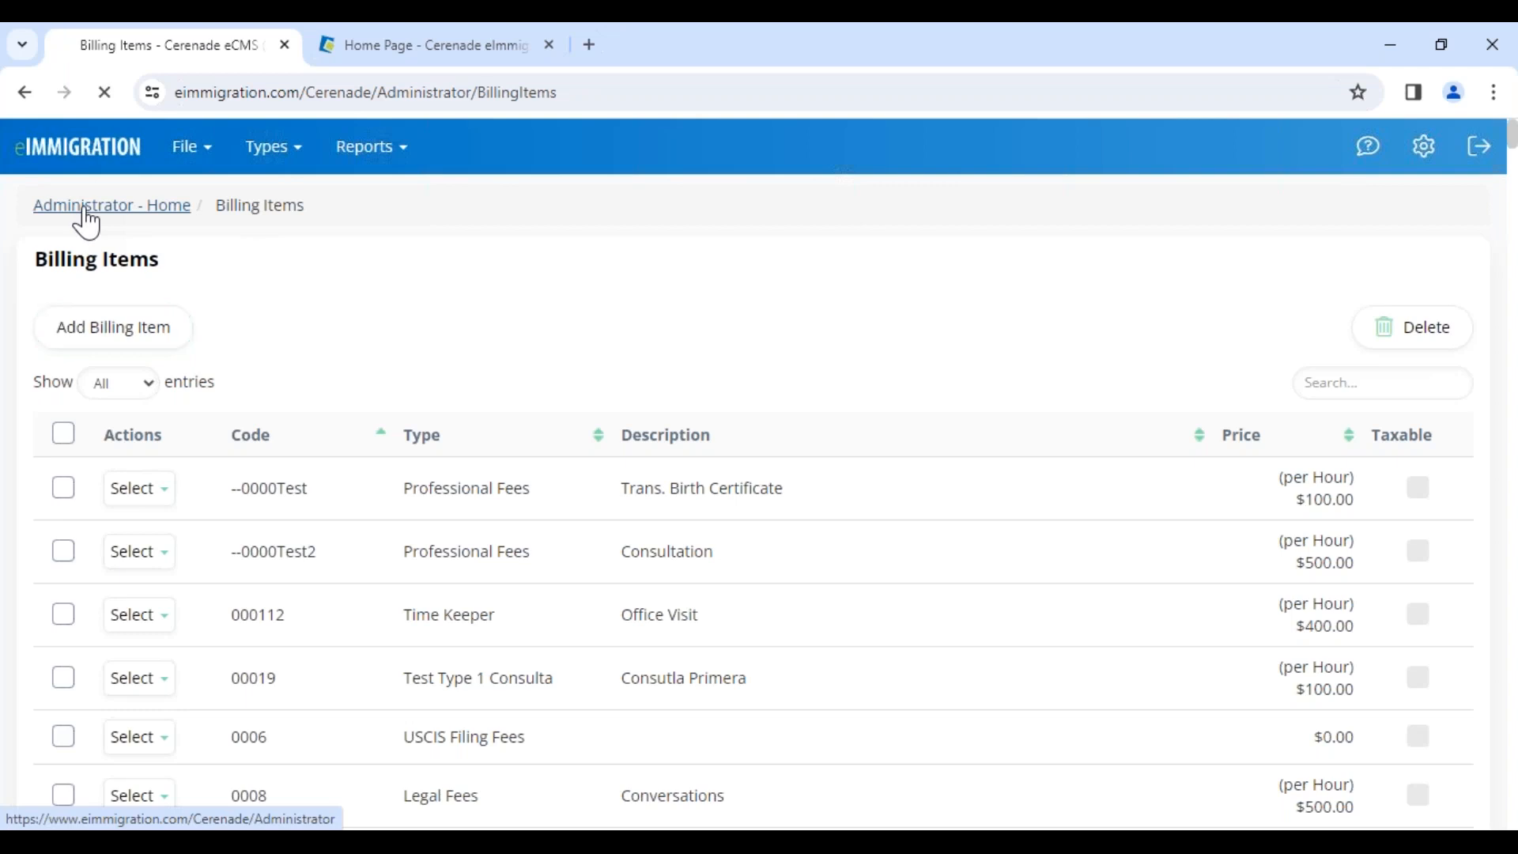
drag(46, 257, 293, 244)
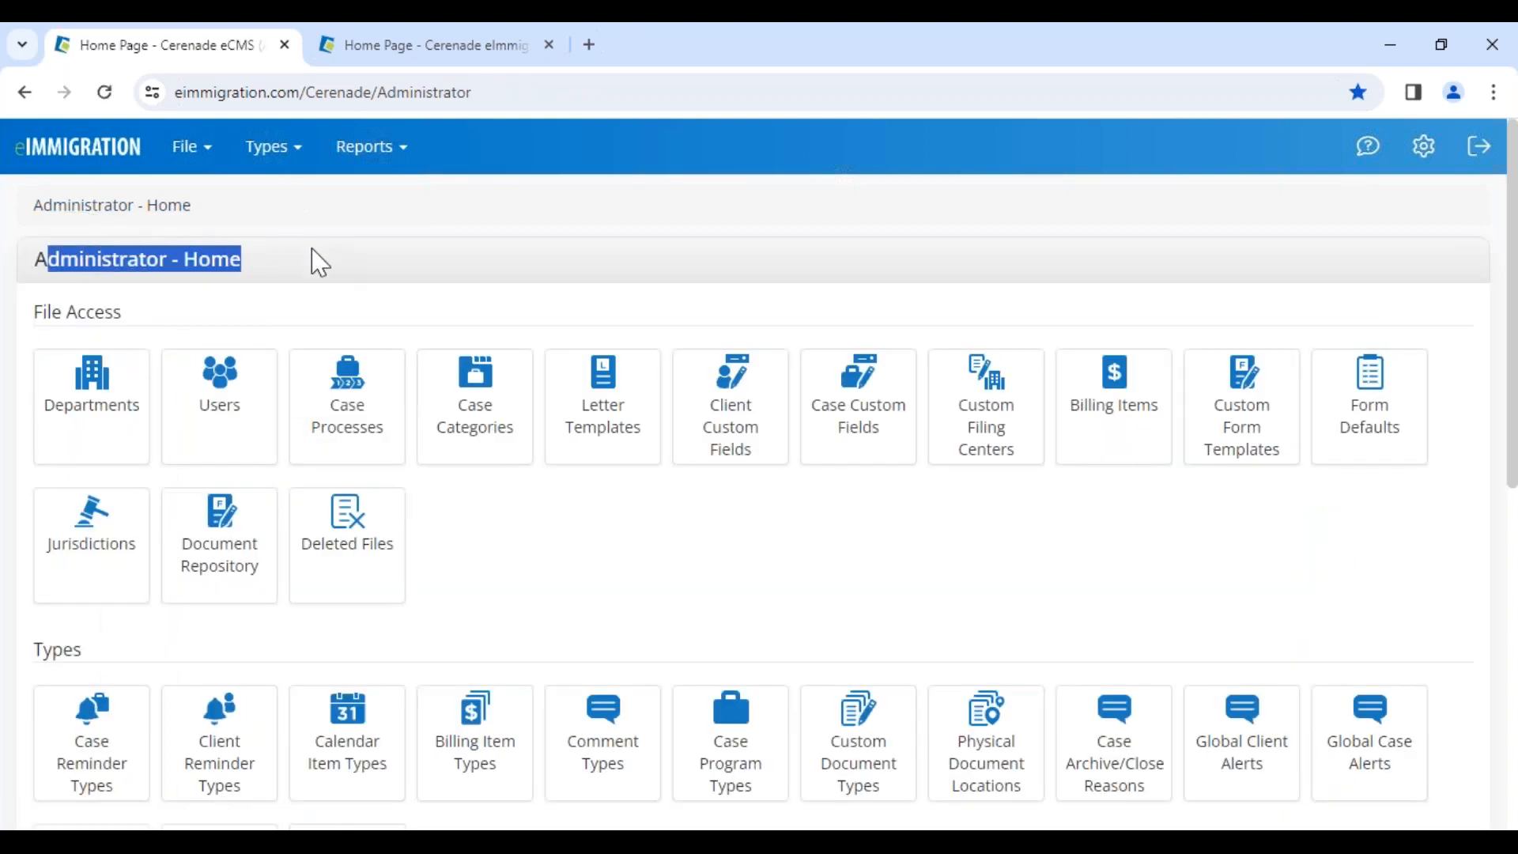
click(360, 291)
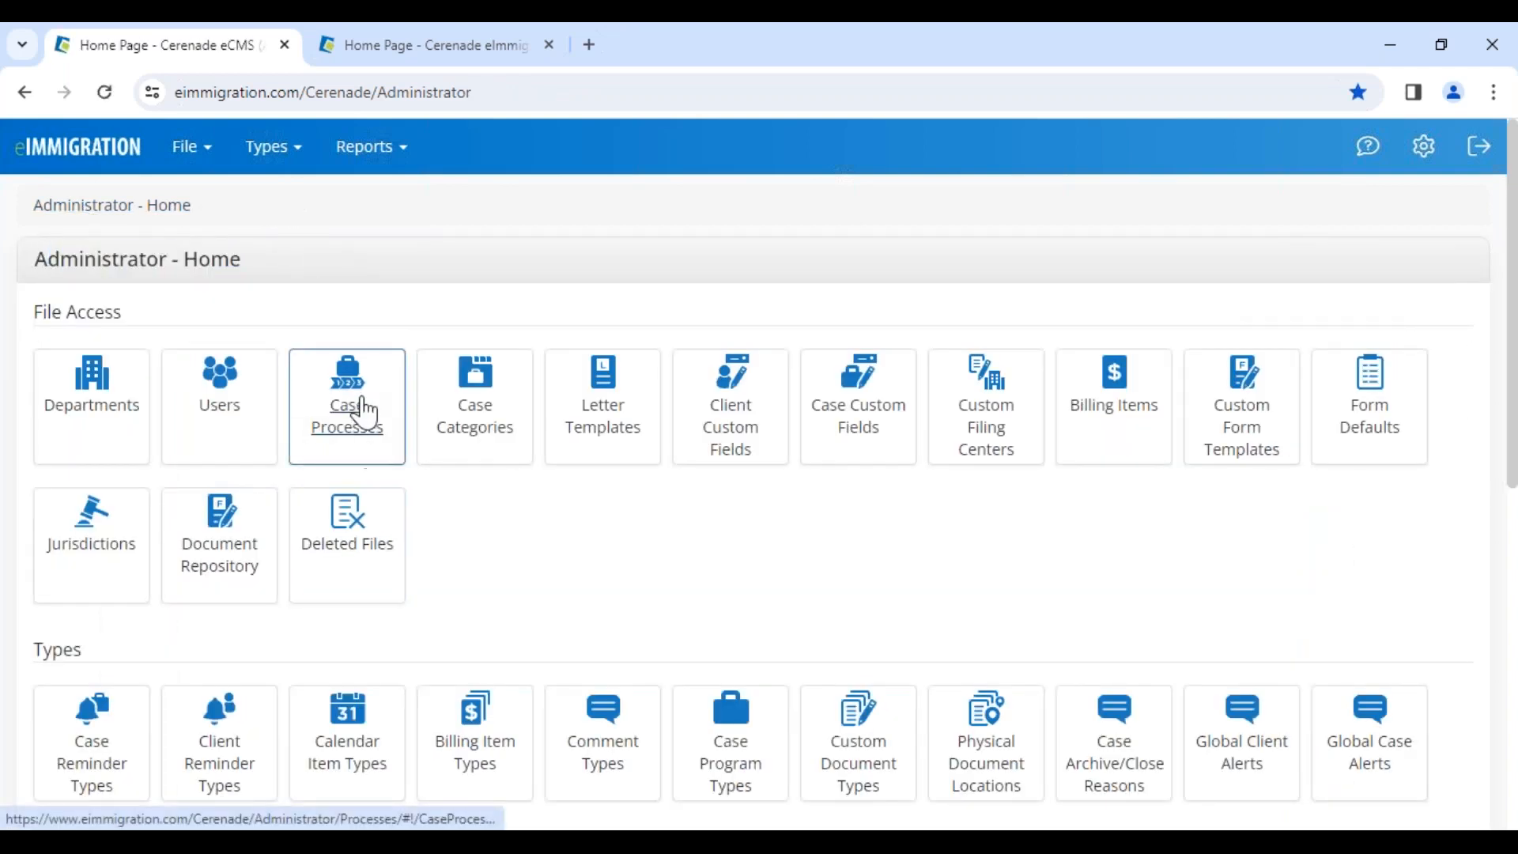
Open Case Processes and scroll past the AOS_One Step _VV process
click(363, 440)
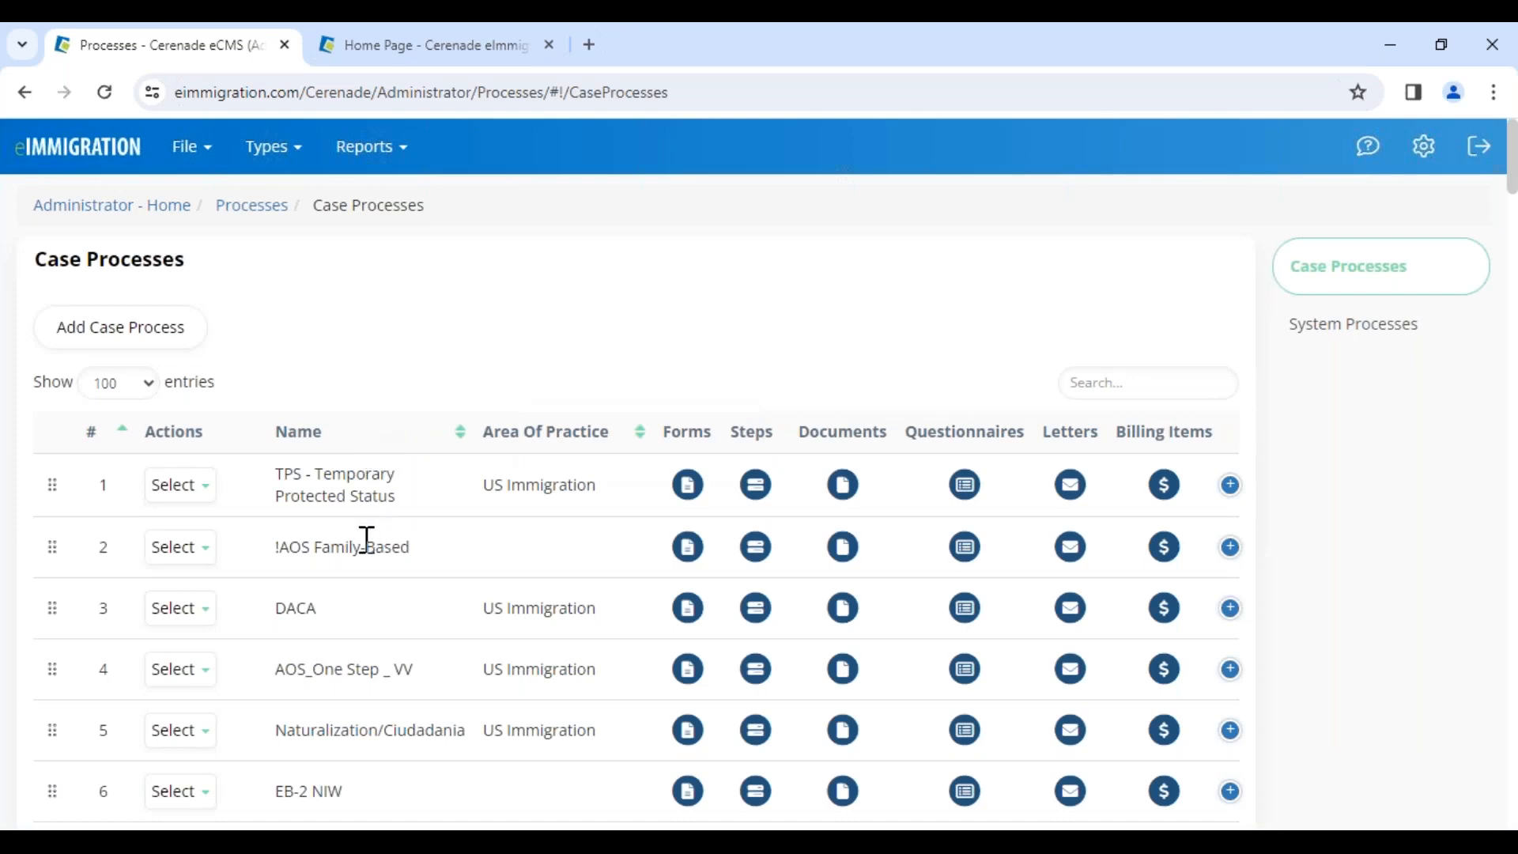
drag(276, 669, 434, 671)
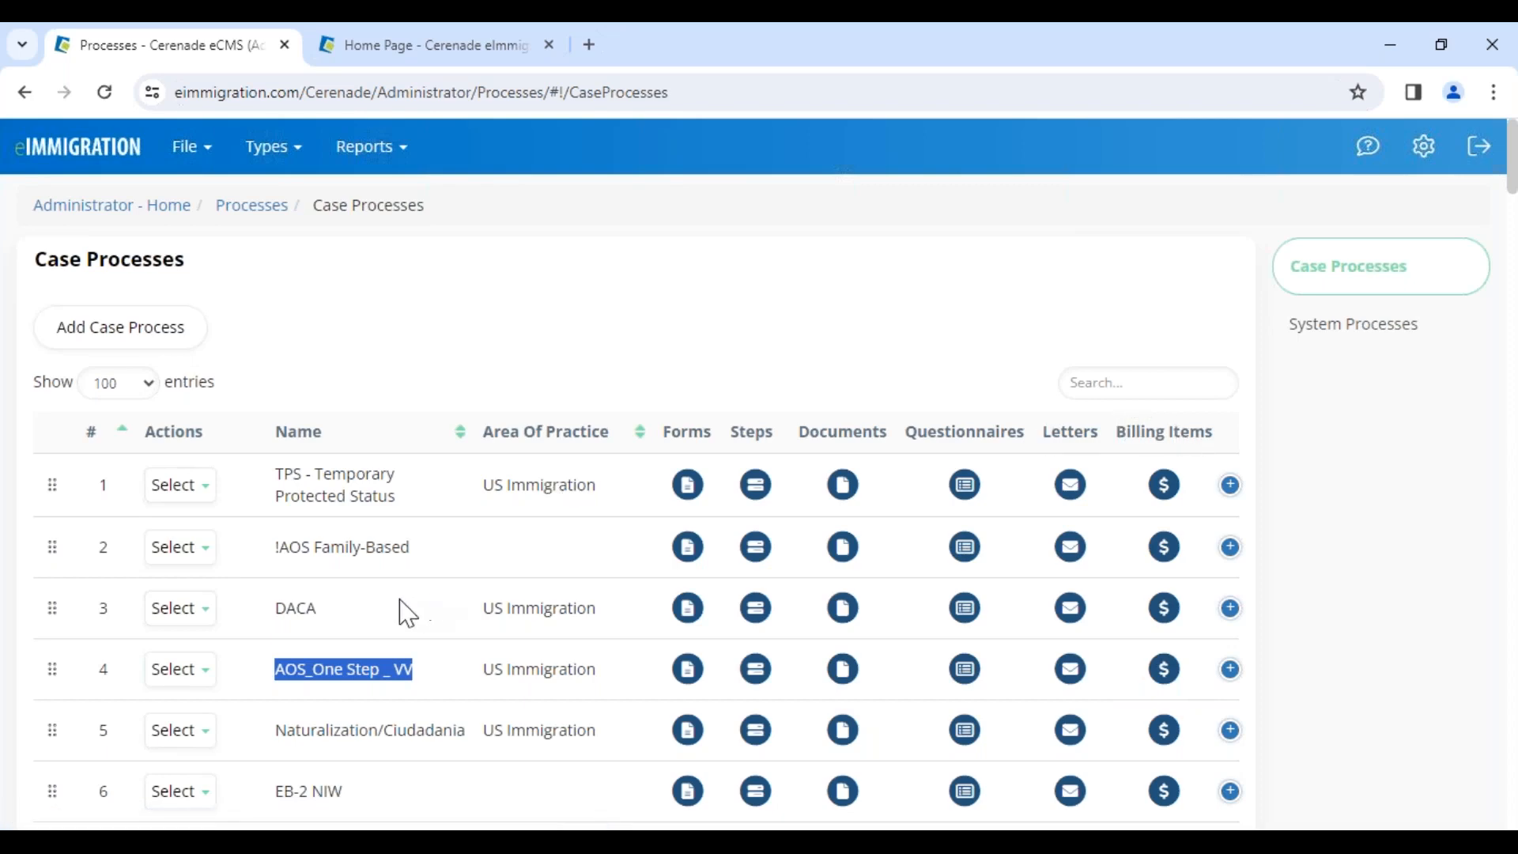
scroll(275, 617, down, 1)
Pick out the Naturalization/Ciudadania process and its billing items heading
click(291, 628)
drag(290, 628, 475, 628)
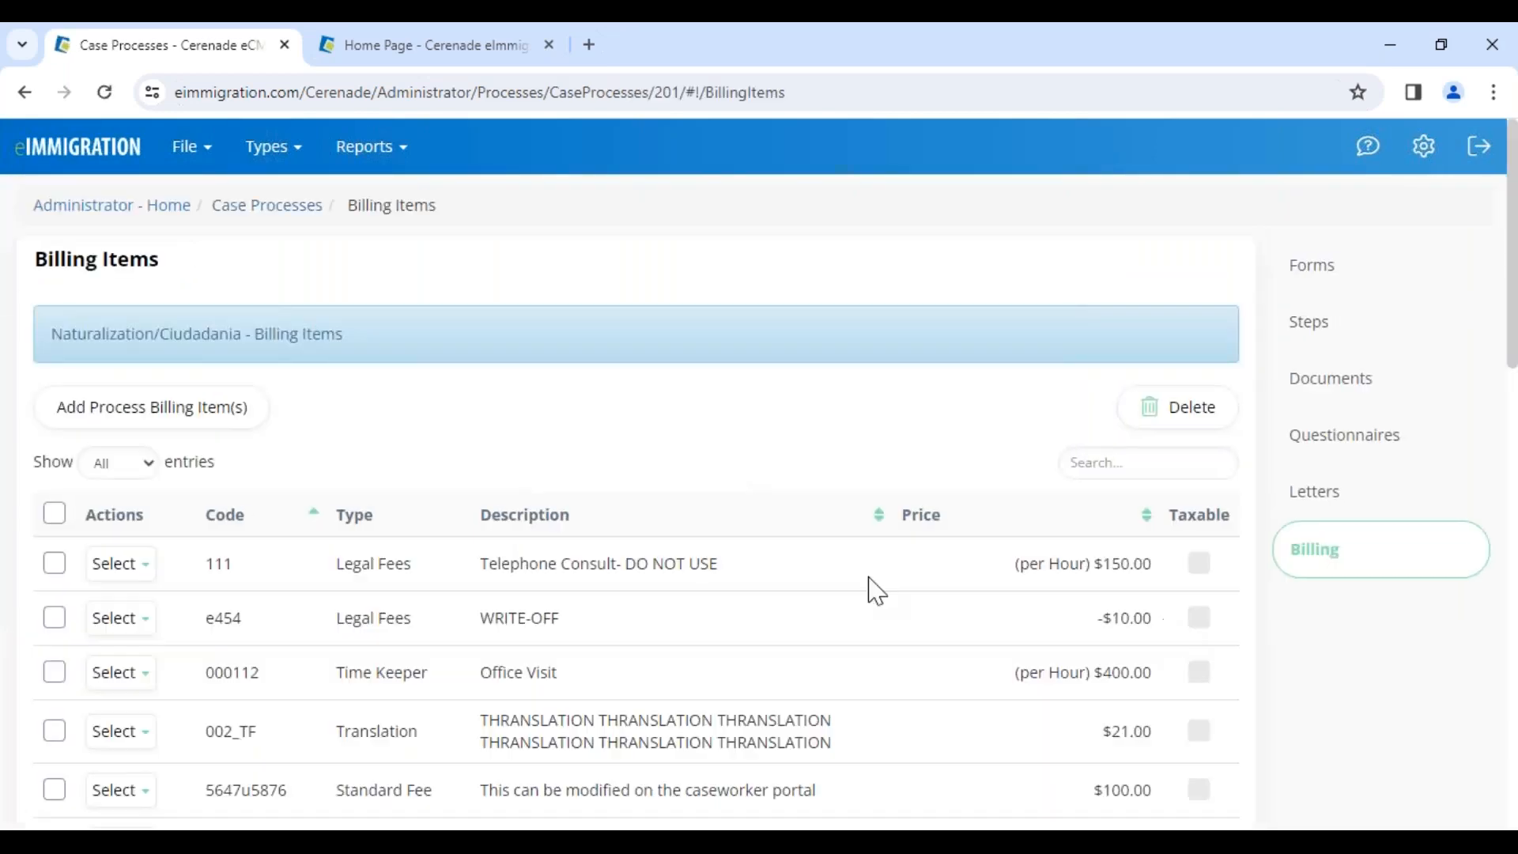
drag(57, 335, 383, 342)
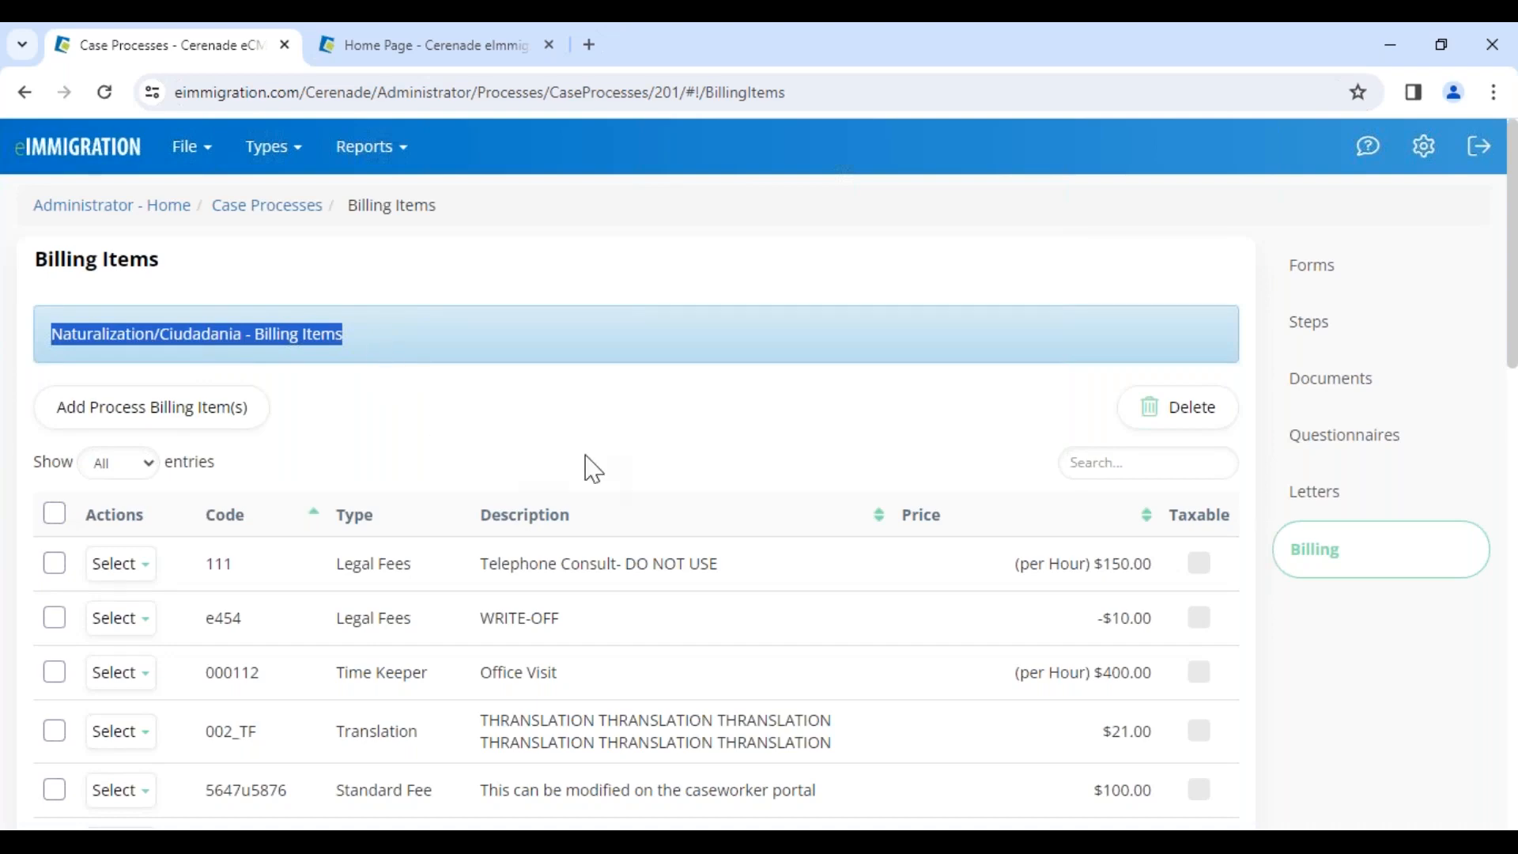
scroll(593, 470, down, 12)
scroll(593, 469, up, 7)
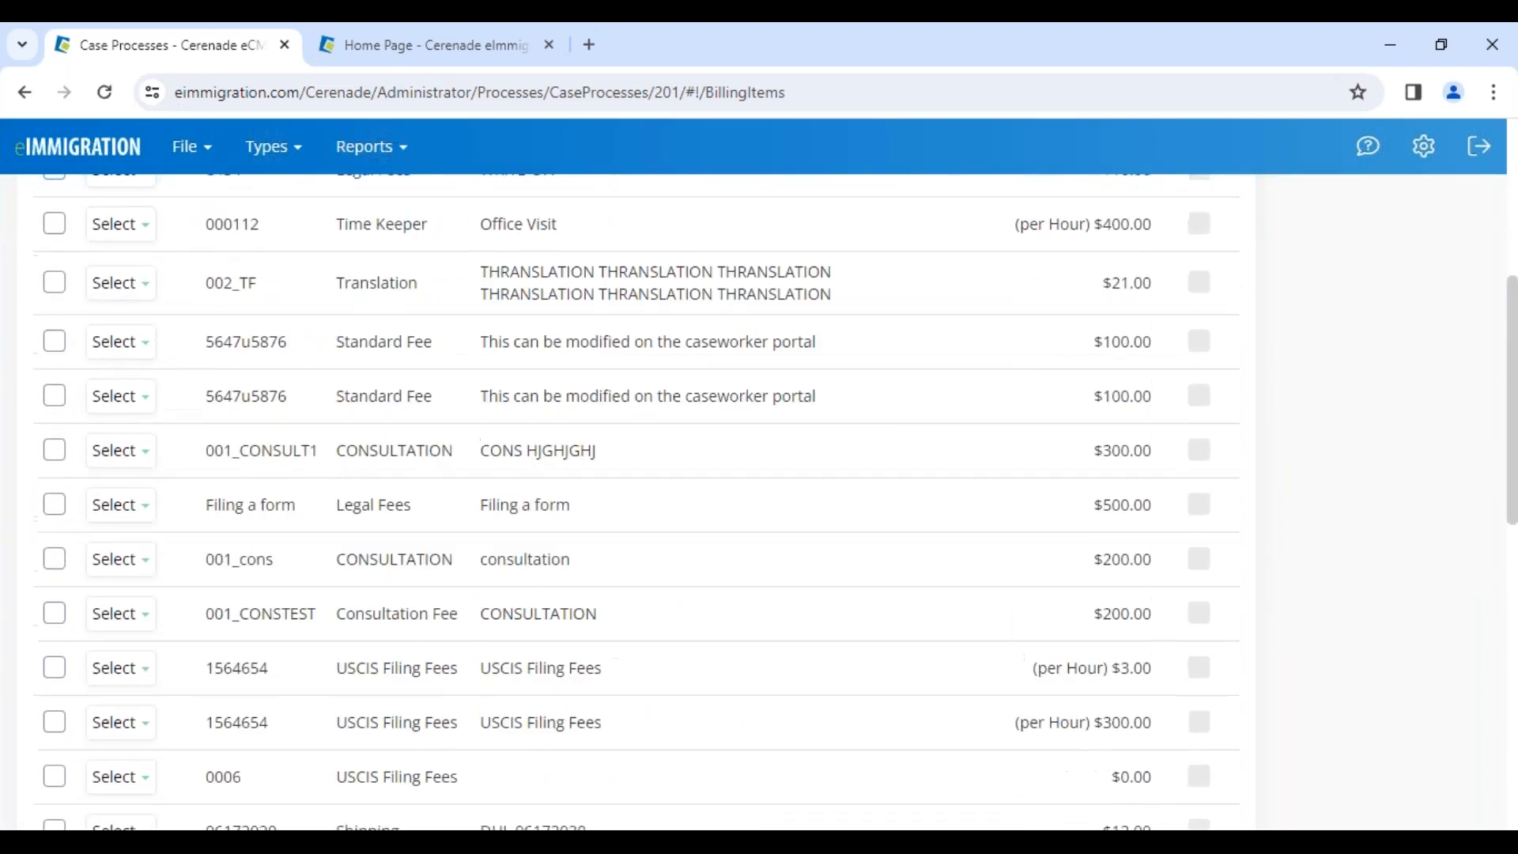
scroll(112, 316, up, 5)
Scan the Naturalization/Ciudadania billing item descriptions, then return to Administrator - Home
scroll(434, 515, down, 5)
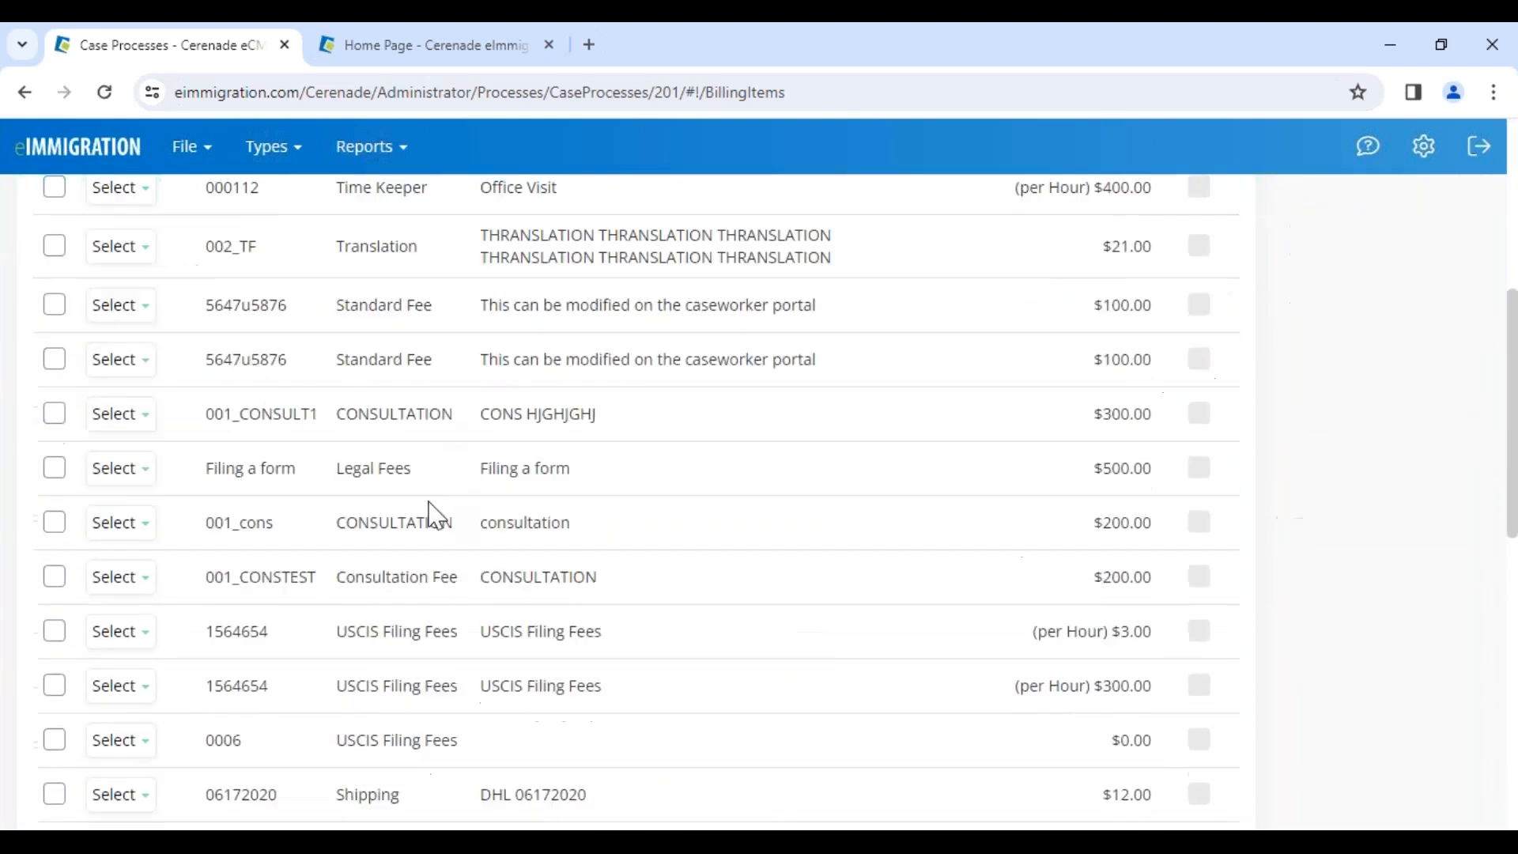
scroll(434, 515, down, 9)
drag(481, 507, 672, 506)
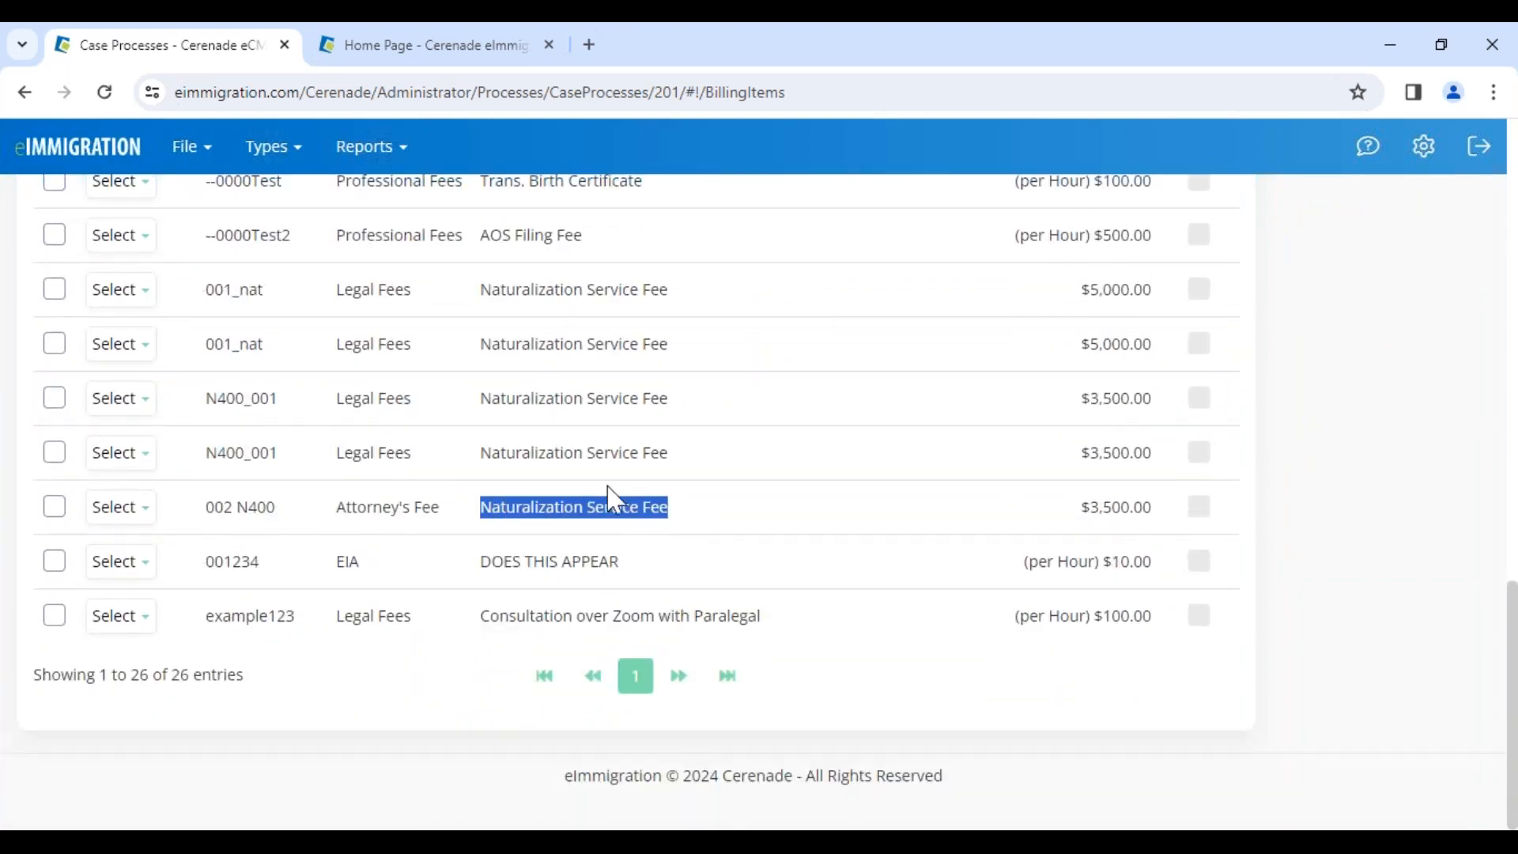
scroll(600, 496, up, 5)
drag(481, 516, 625, 502)
scroll(461, 445, up, 1)
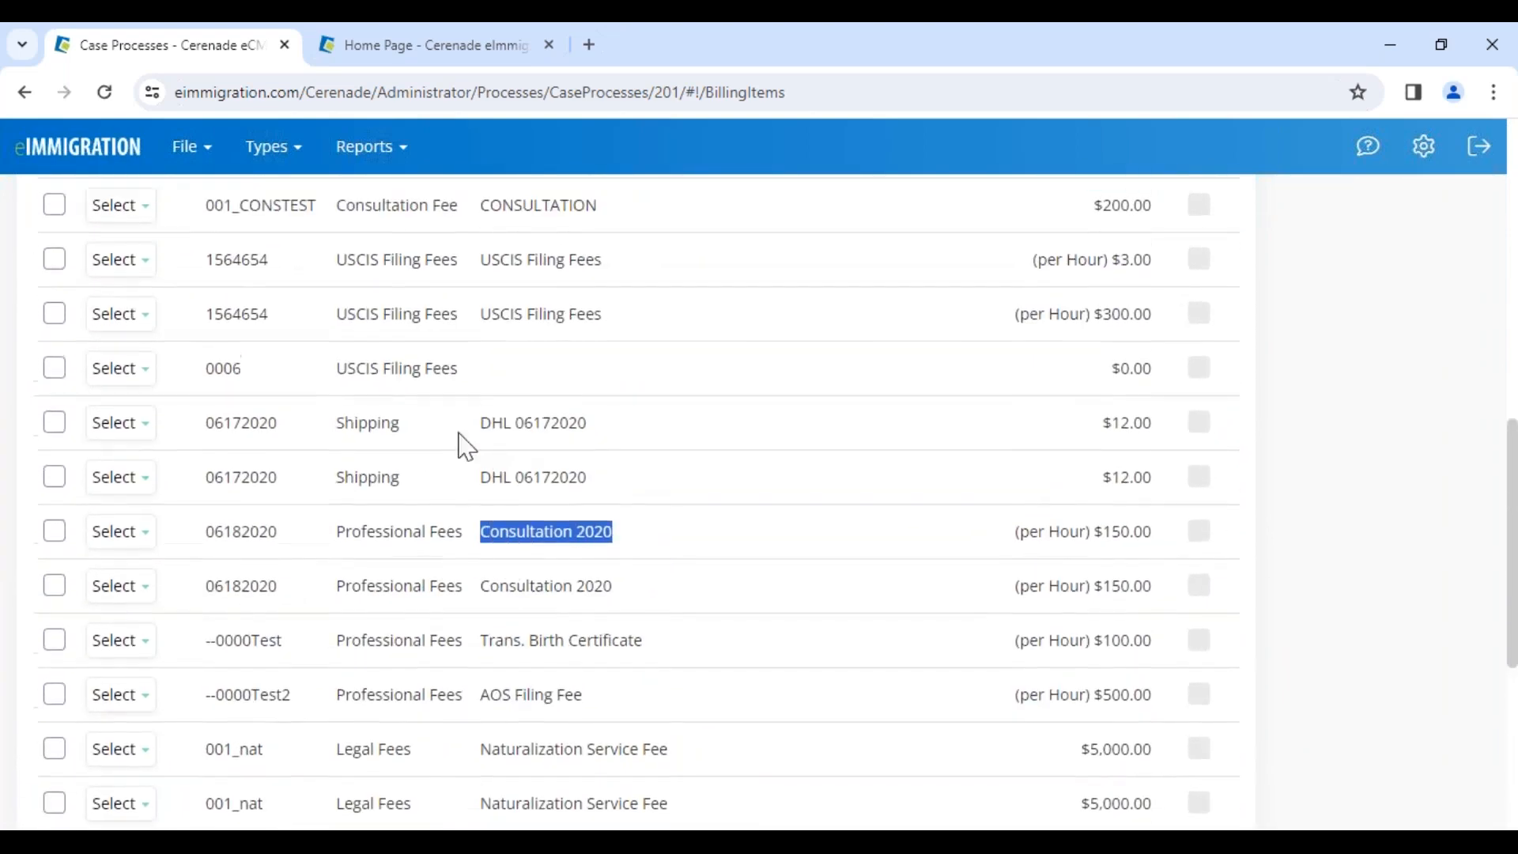
scroll(462, 446, up, 10)
drag(63, 334, 326, 348)
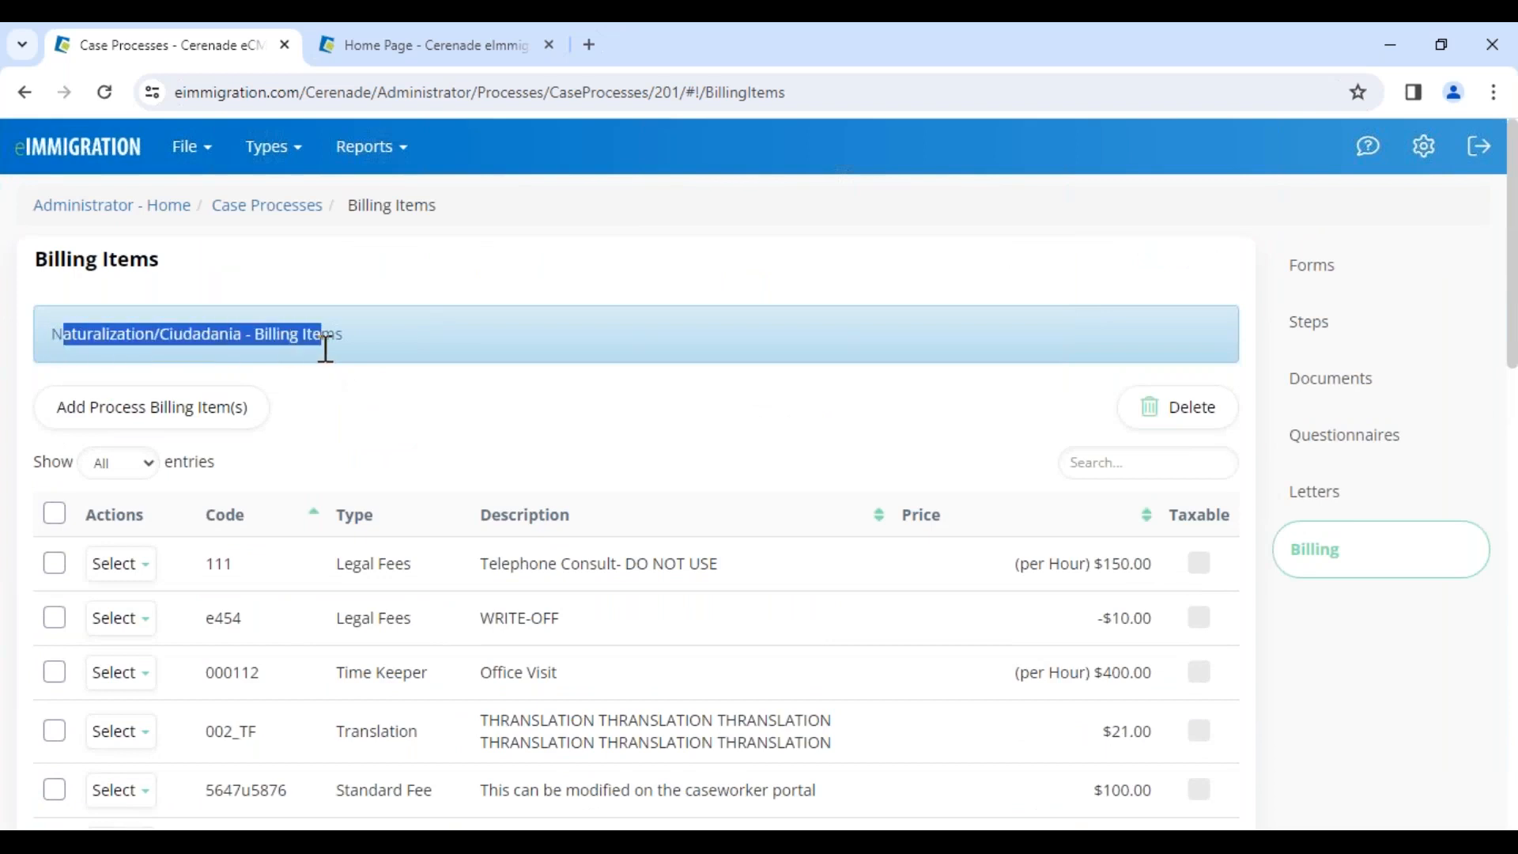
click(124, 212)
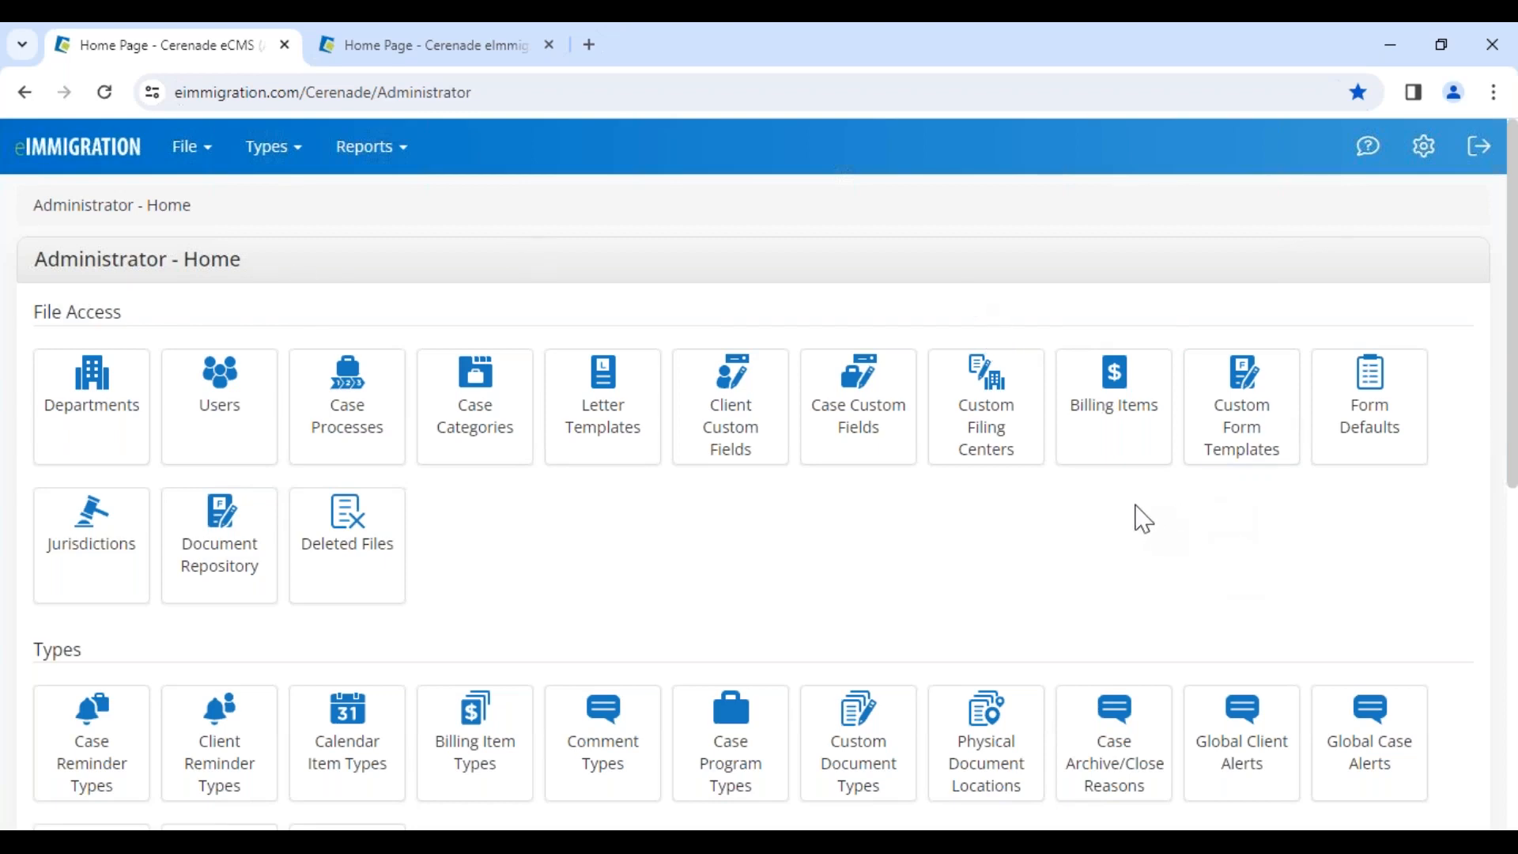
click(1121, 410)
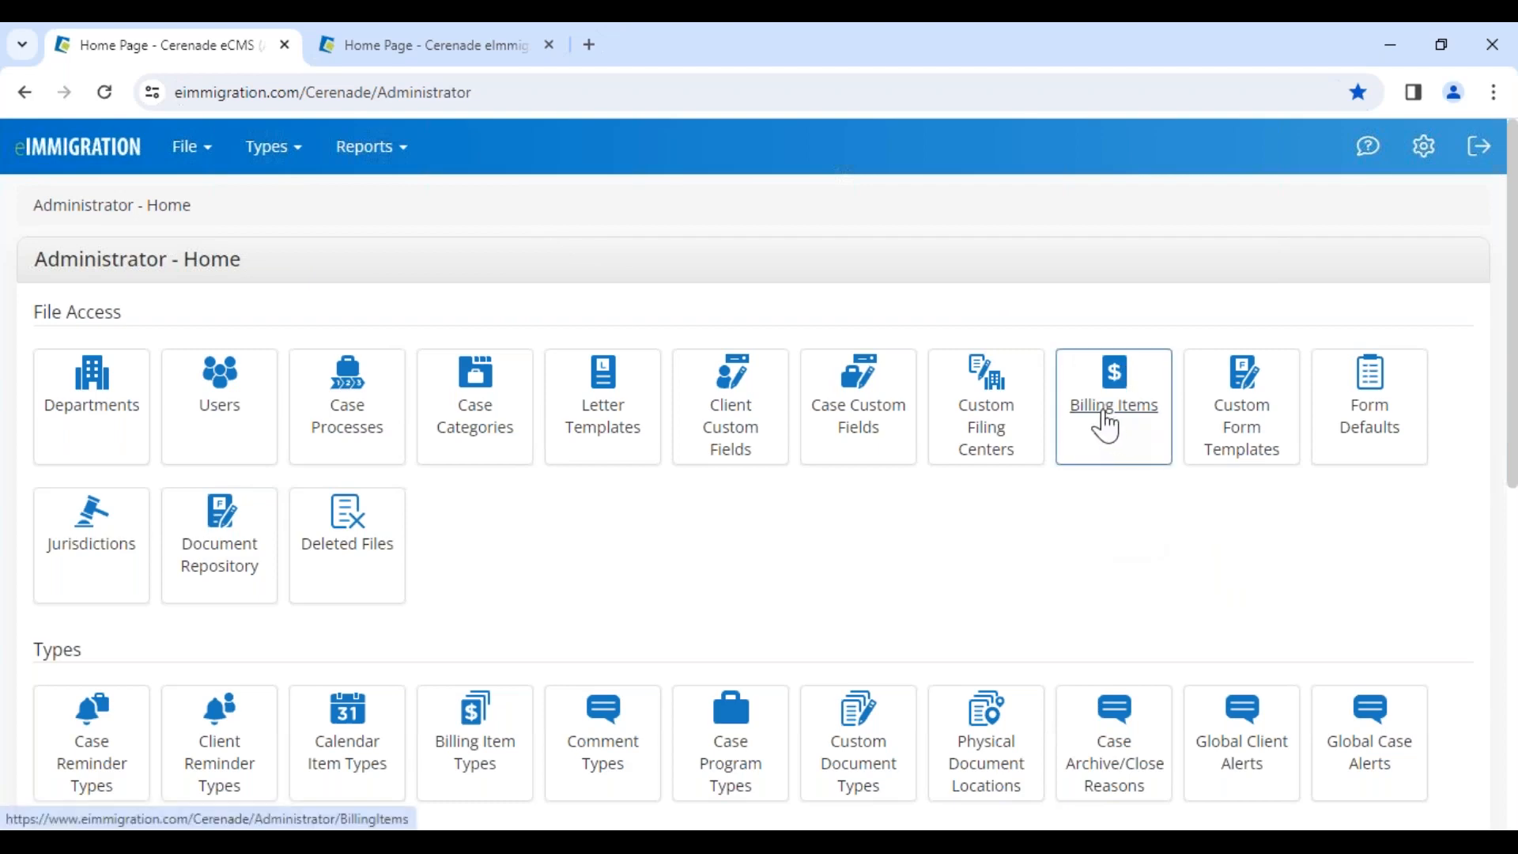
click(1114, 431)
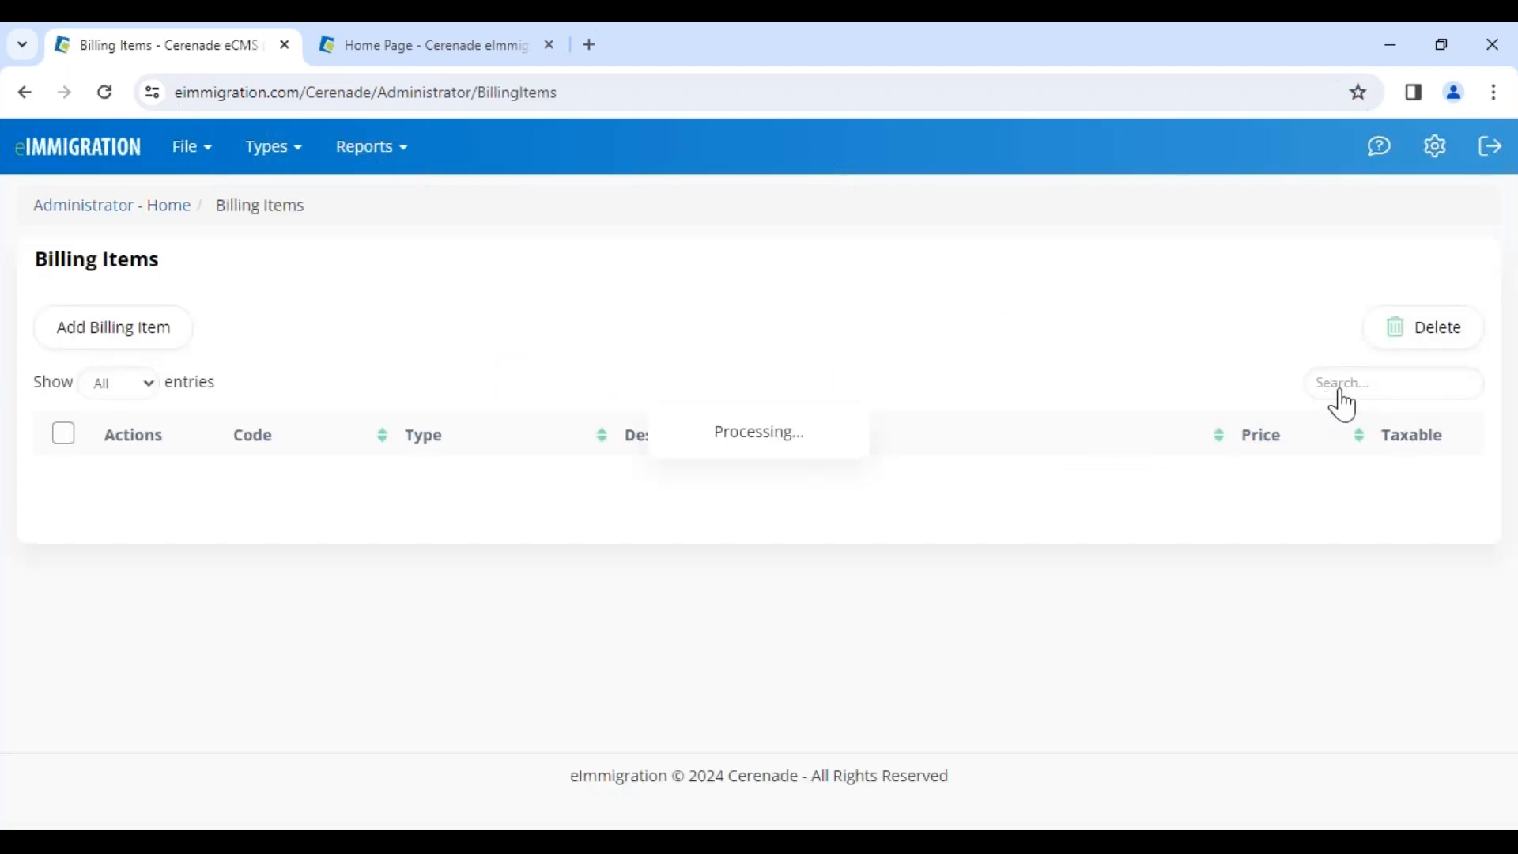
click(1343, 385)
text(gener)
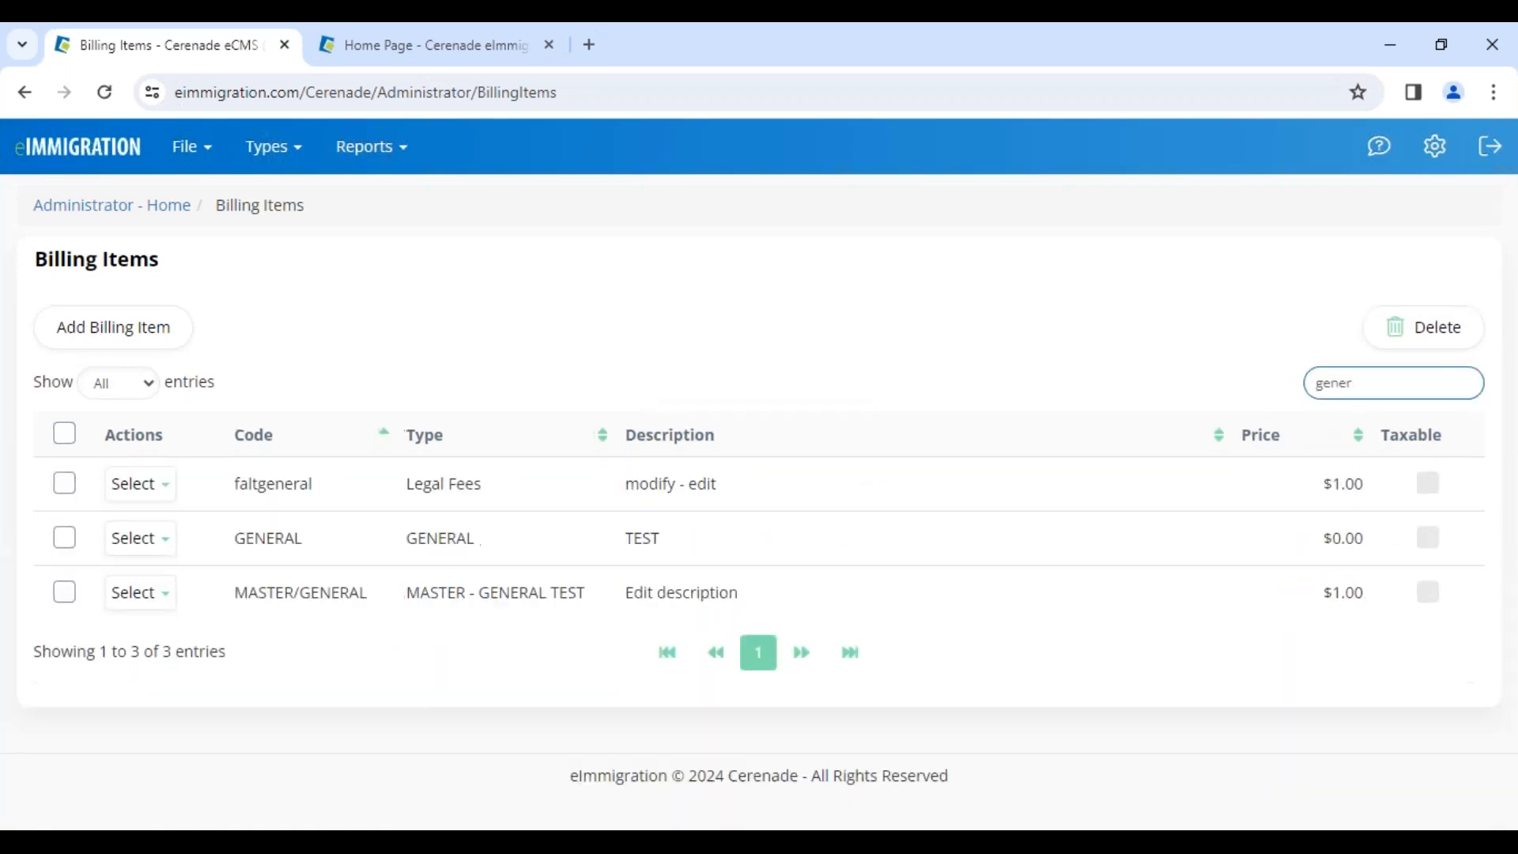
drag(405, 595, 766, 609)
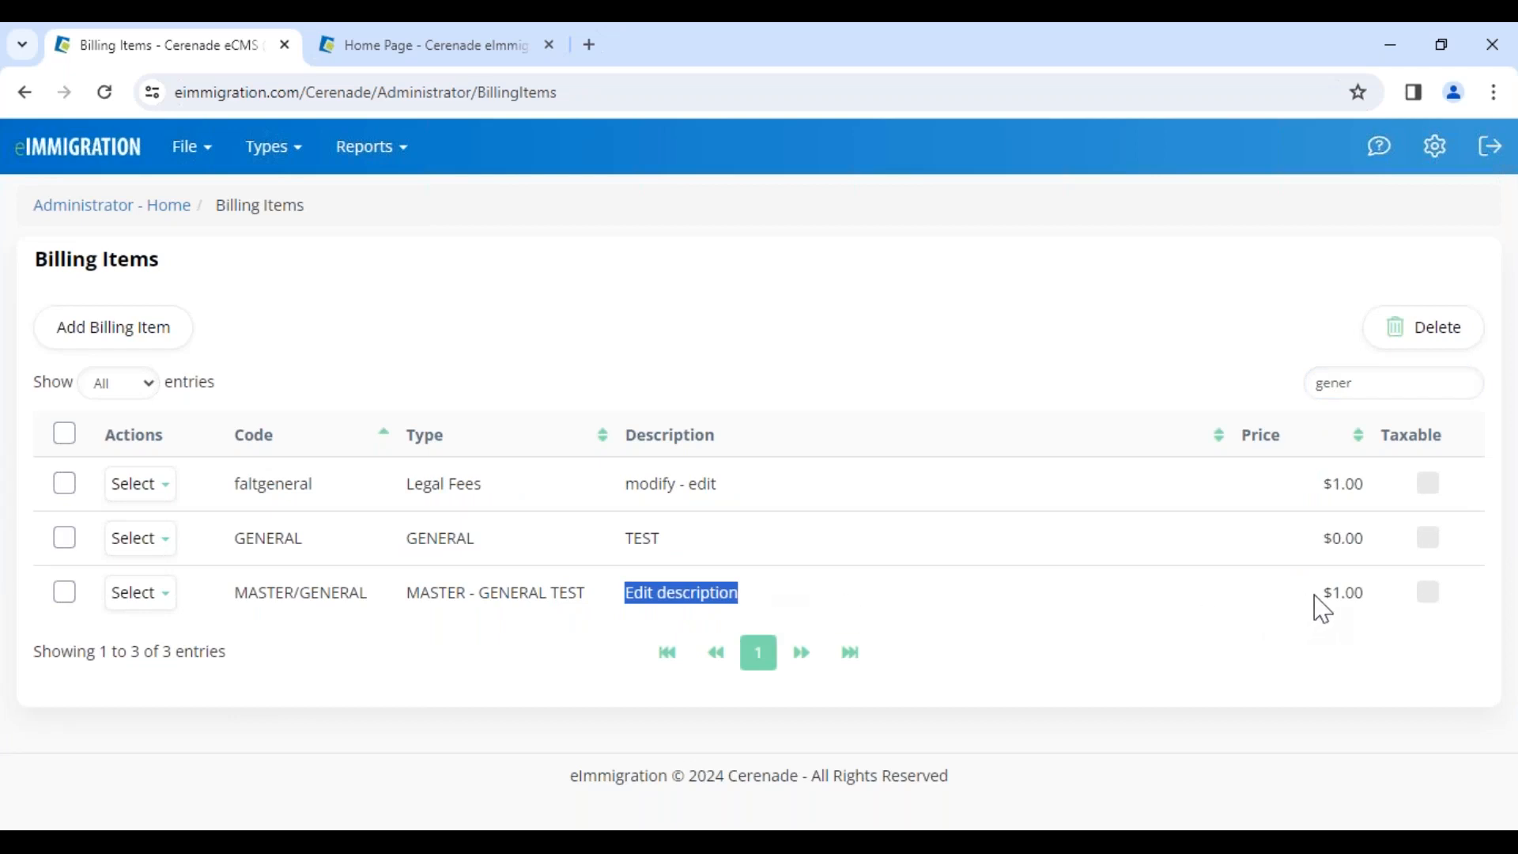
drag(1315, 610, 1387, 608)
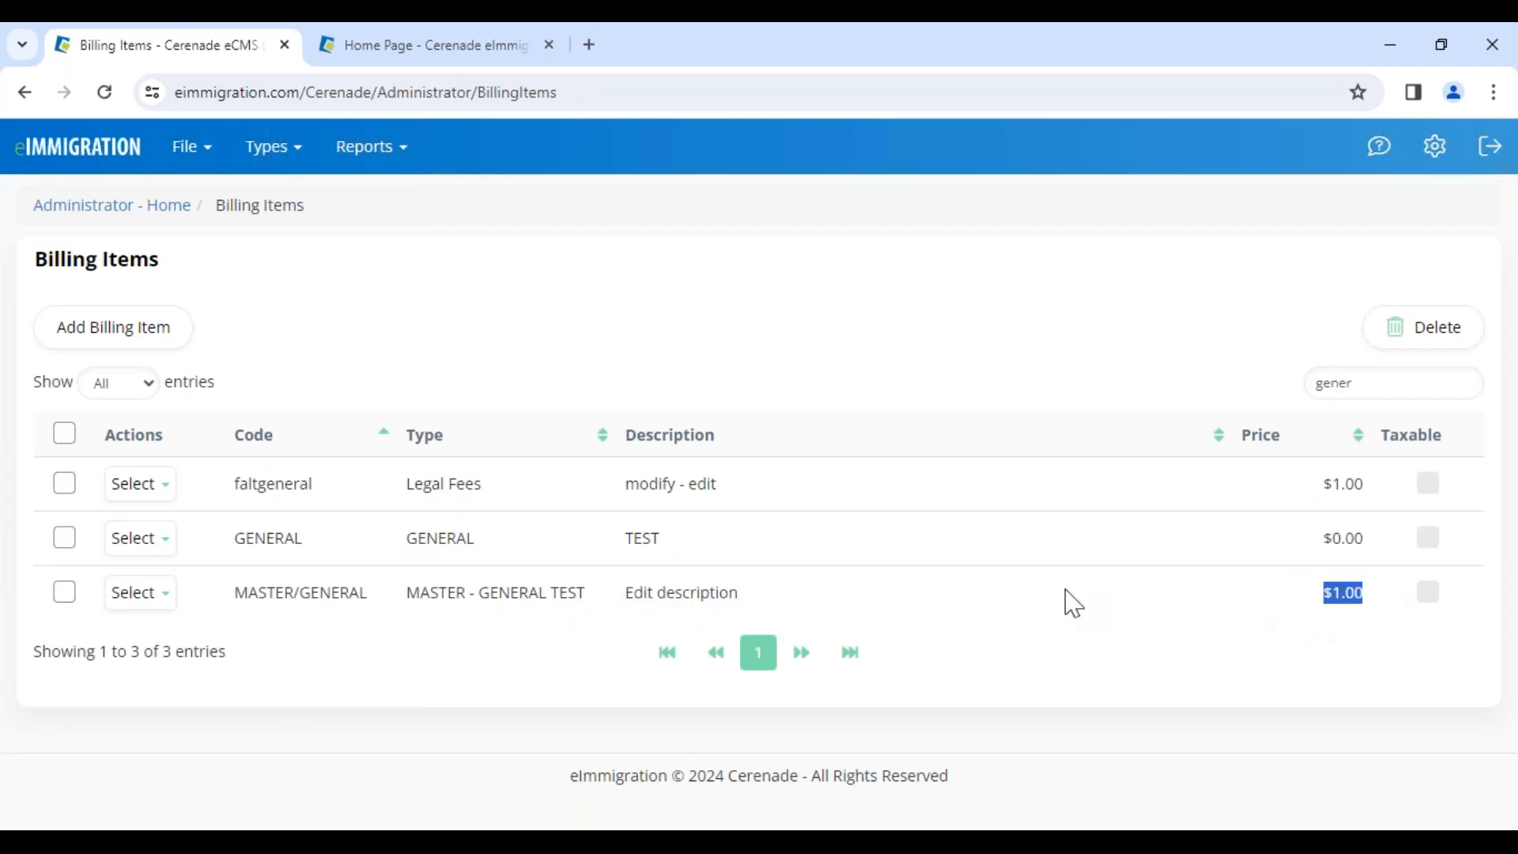
click(629, 551)
double_click(629, 551)
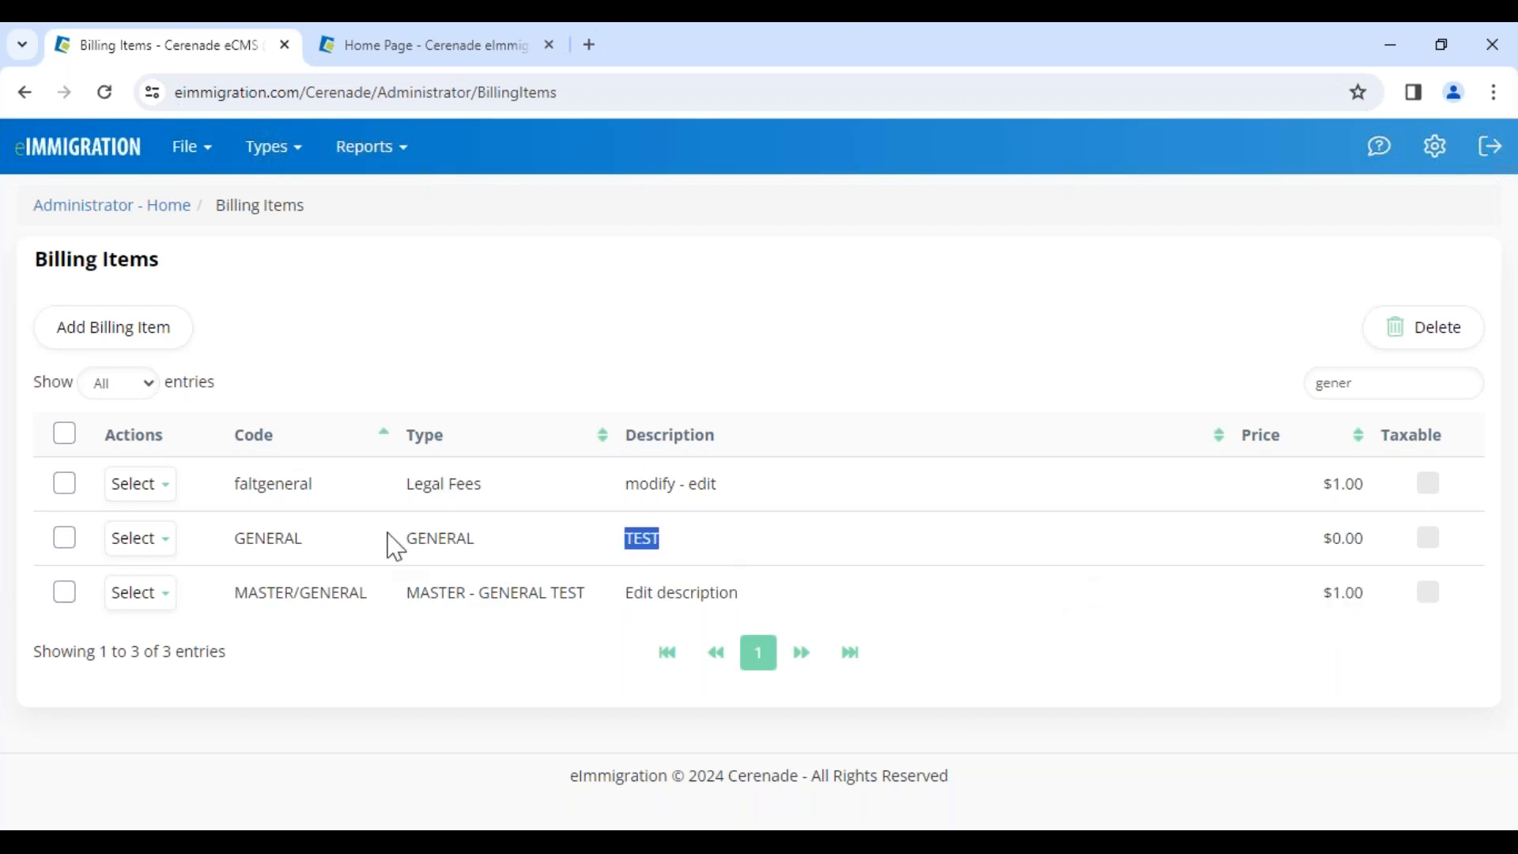
drag(390, 542, 558, 551)
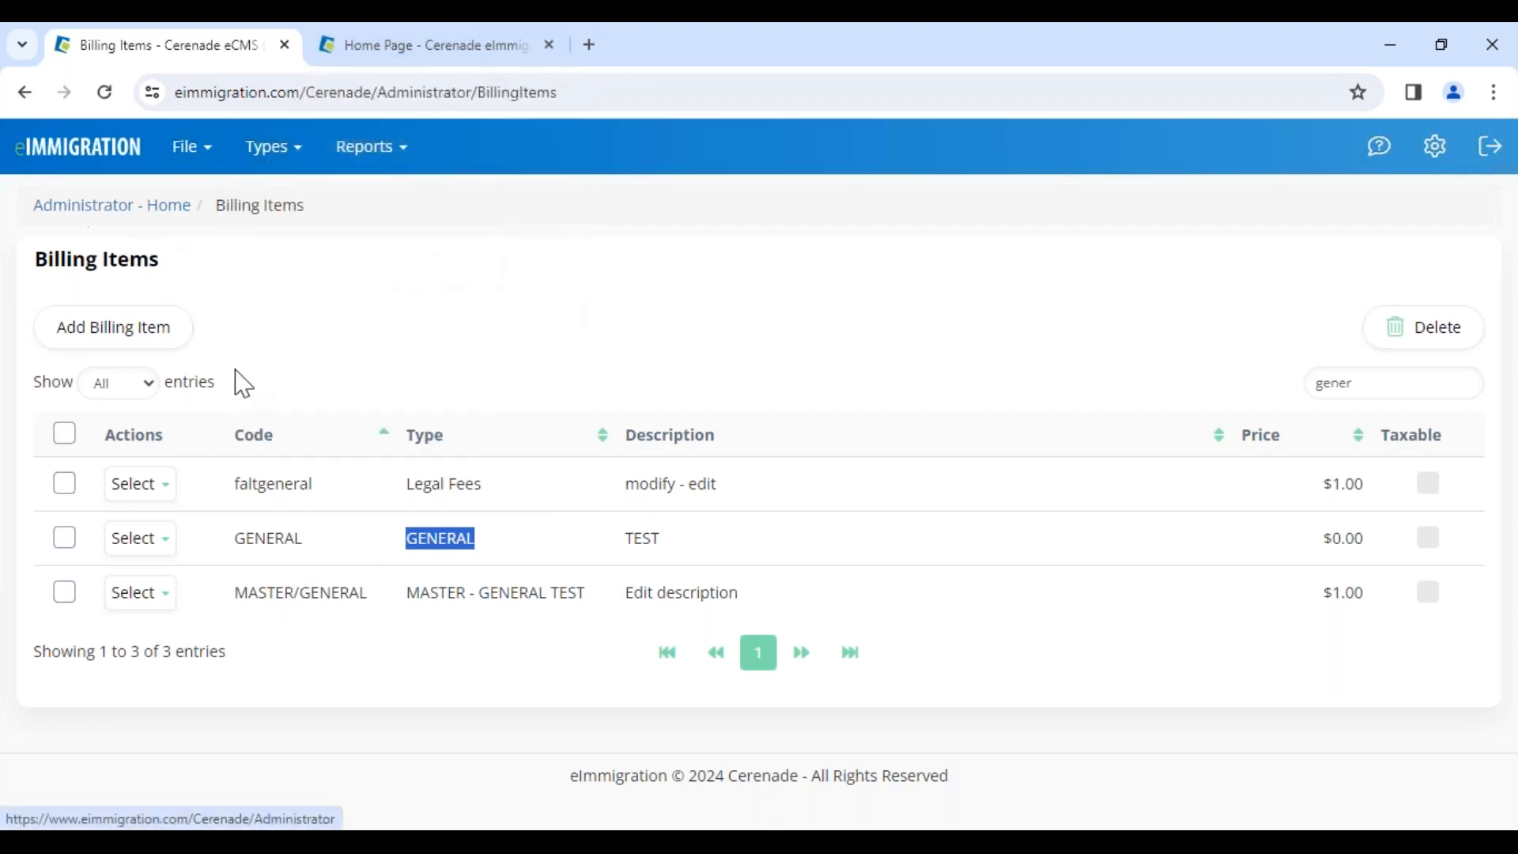
click(109, 209)
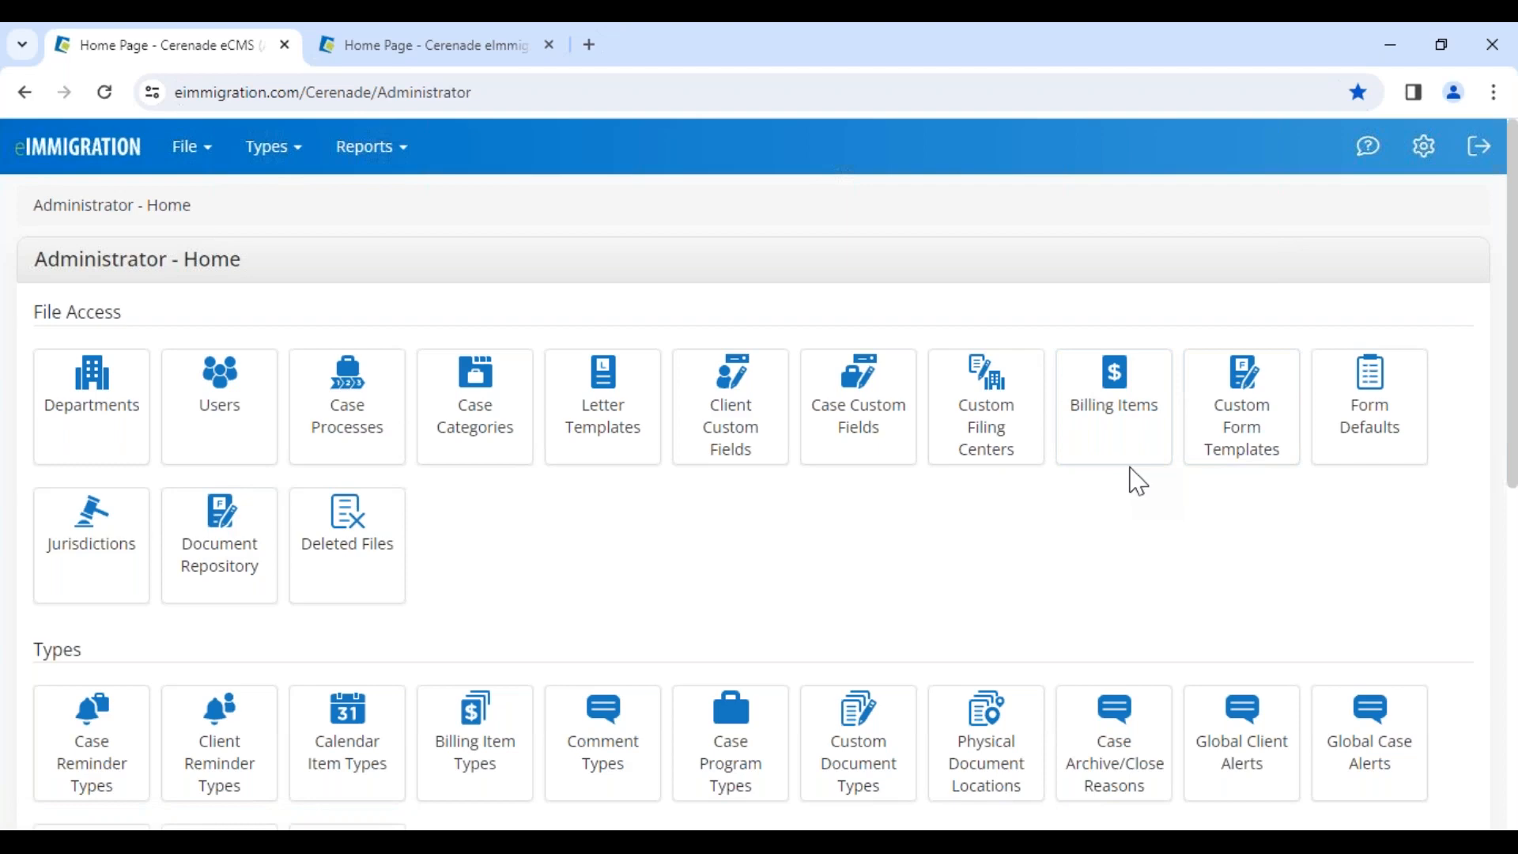
Start a Prospect contact on the dashboard, discard it, and scroll to Recently Updated Clients
click(390, 49)
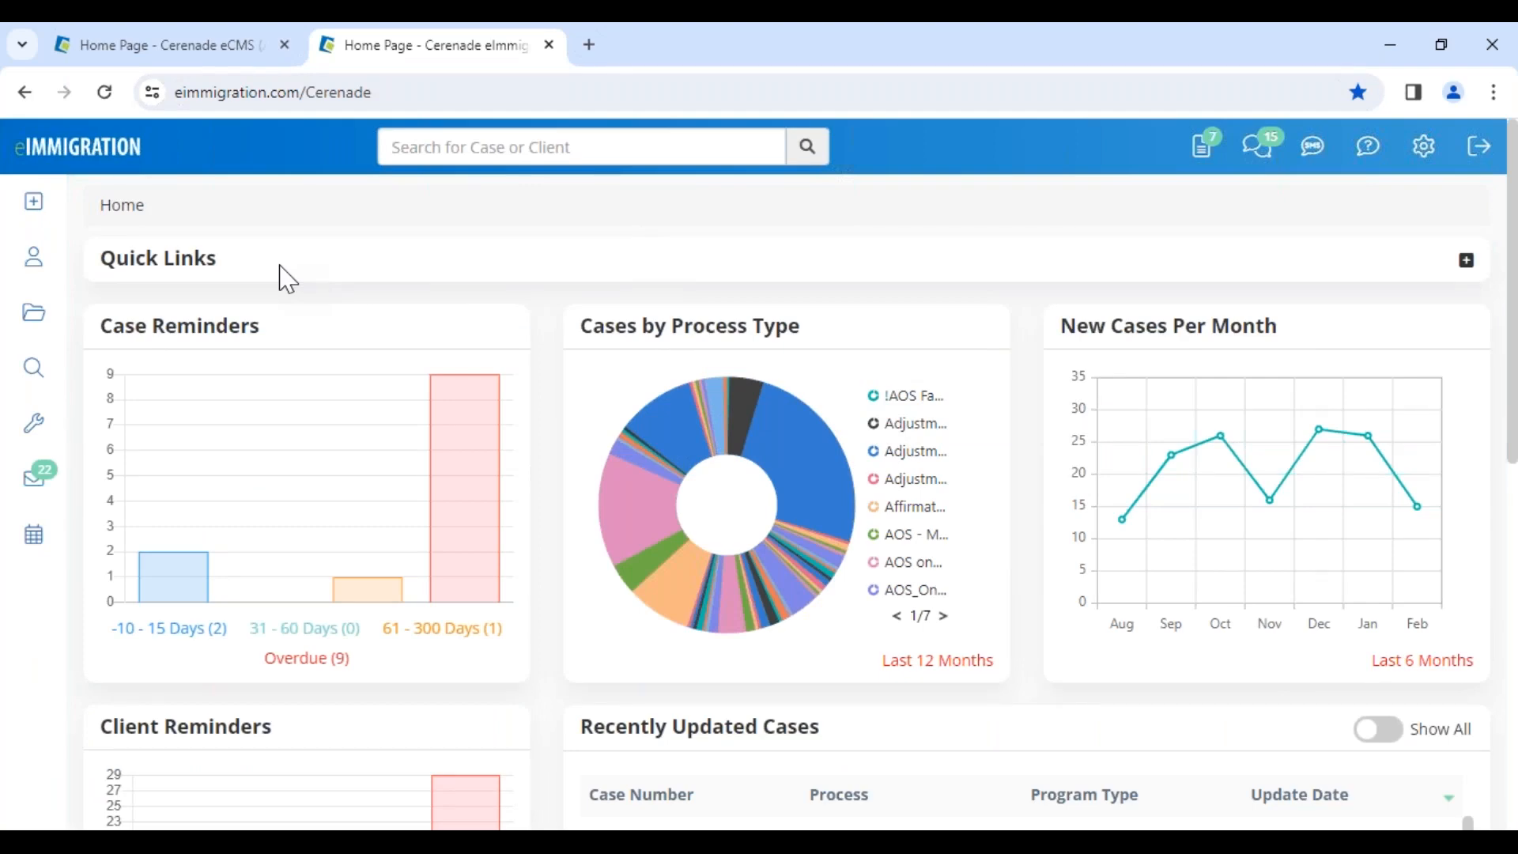
click(34, 203)
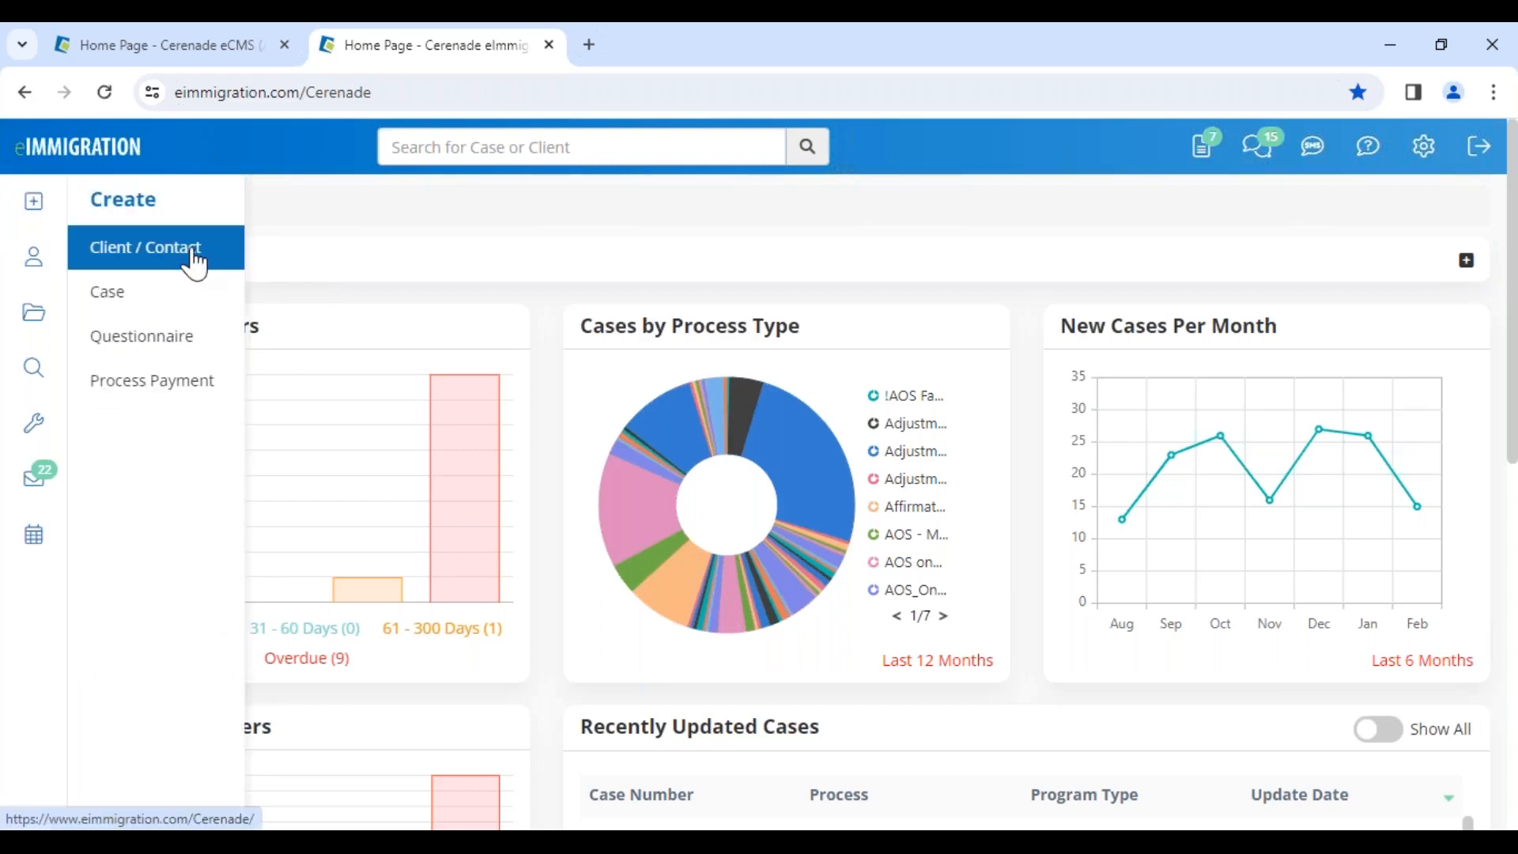
click(190, 262)
click(656, 287)
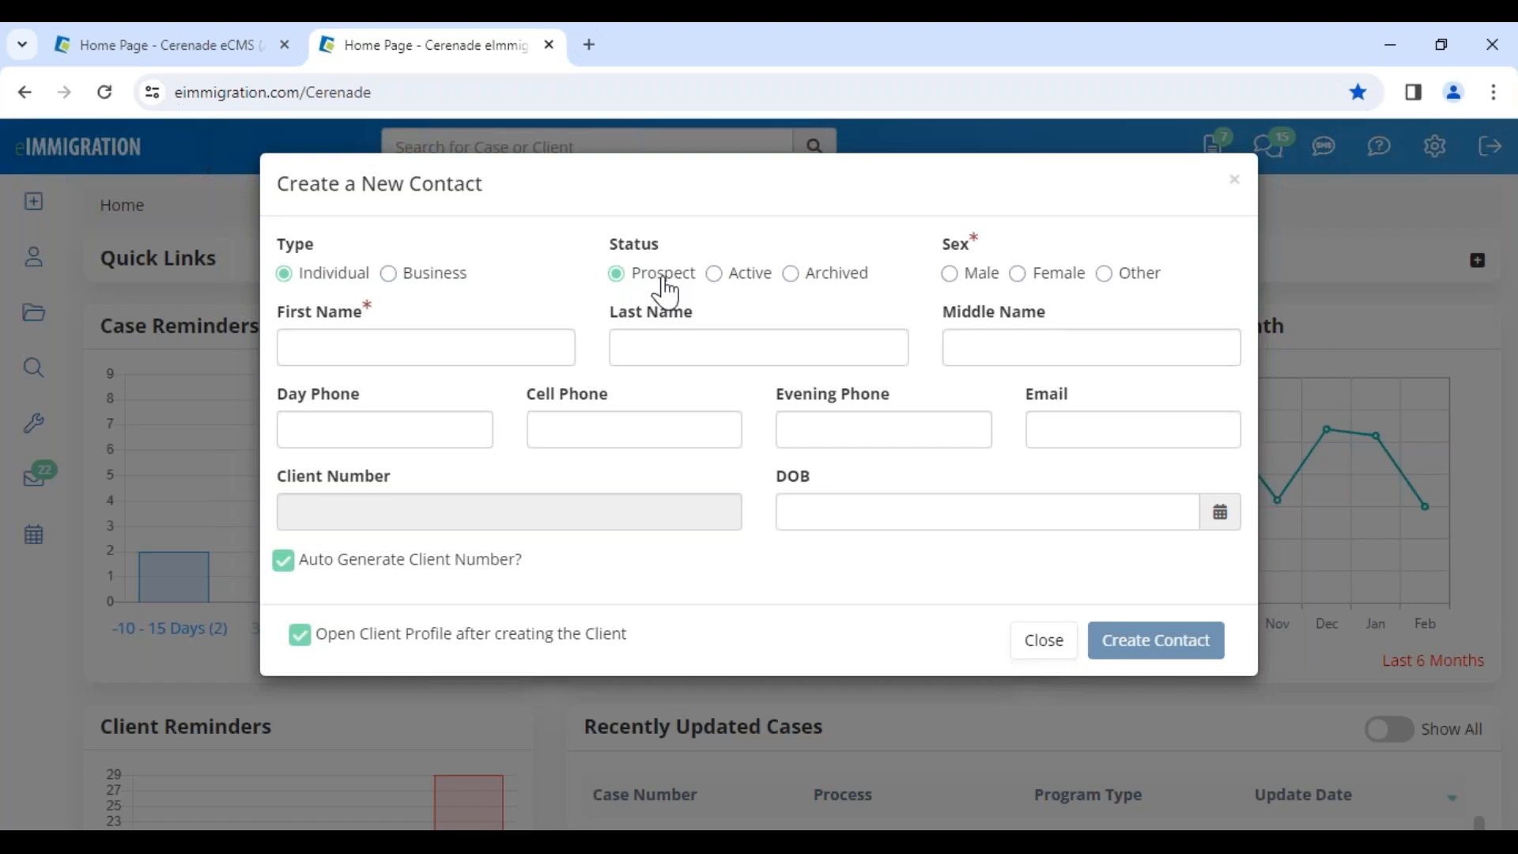
click(1056, 641)
scroll(403, 714, down, 6)
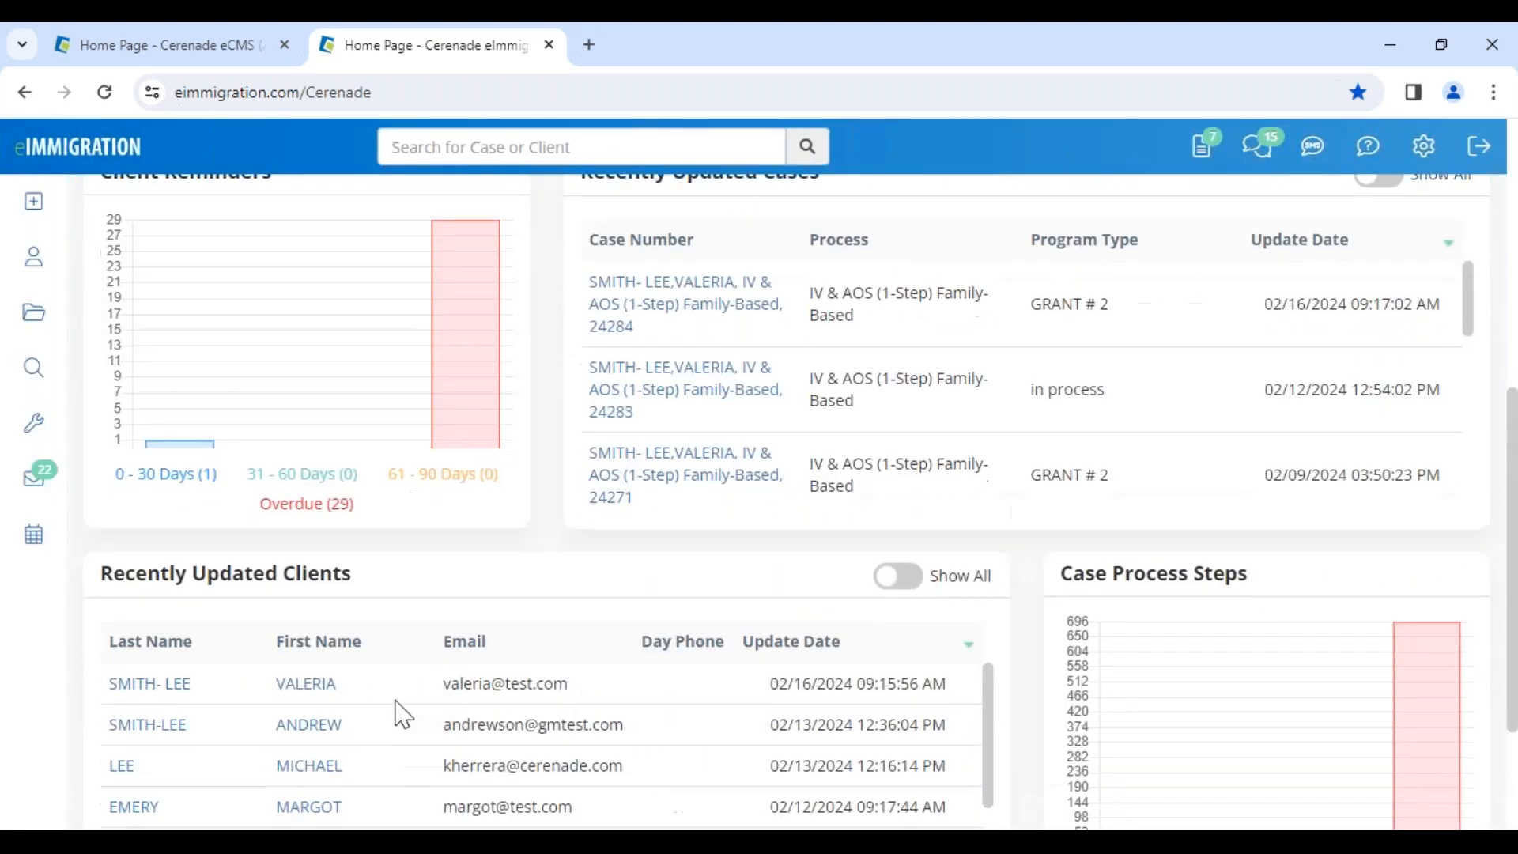
Open the first recently updated client, dismiss its overdue invoices alert, and view its Cases
click(306, 684)
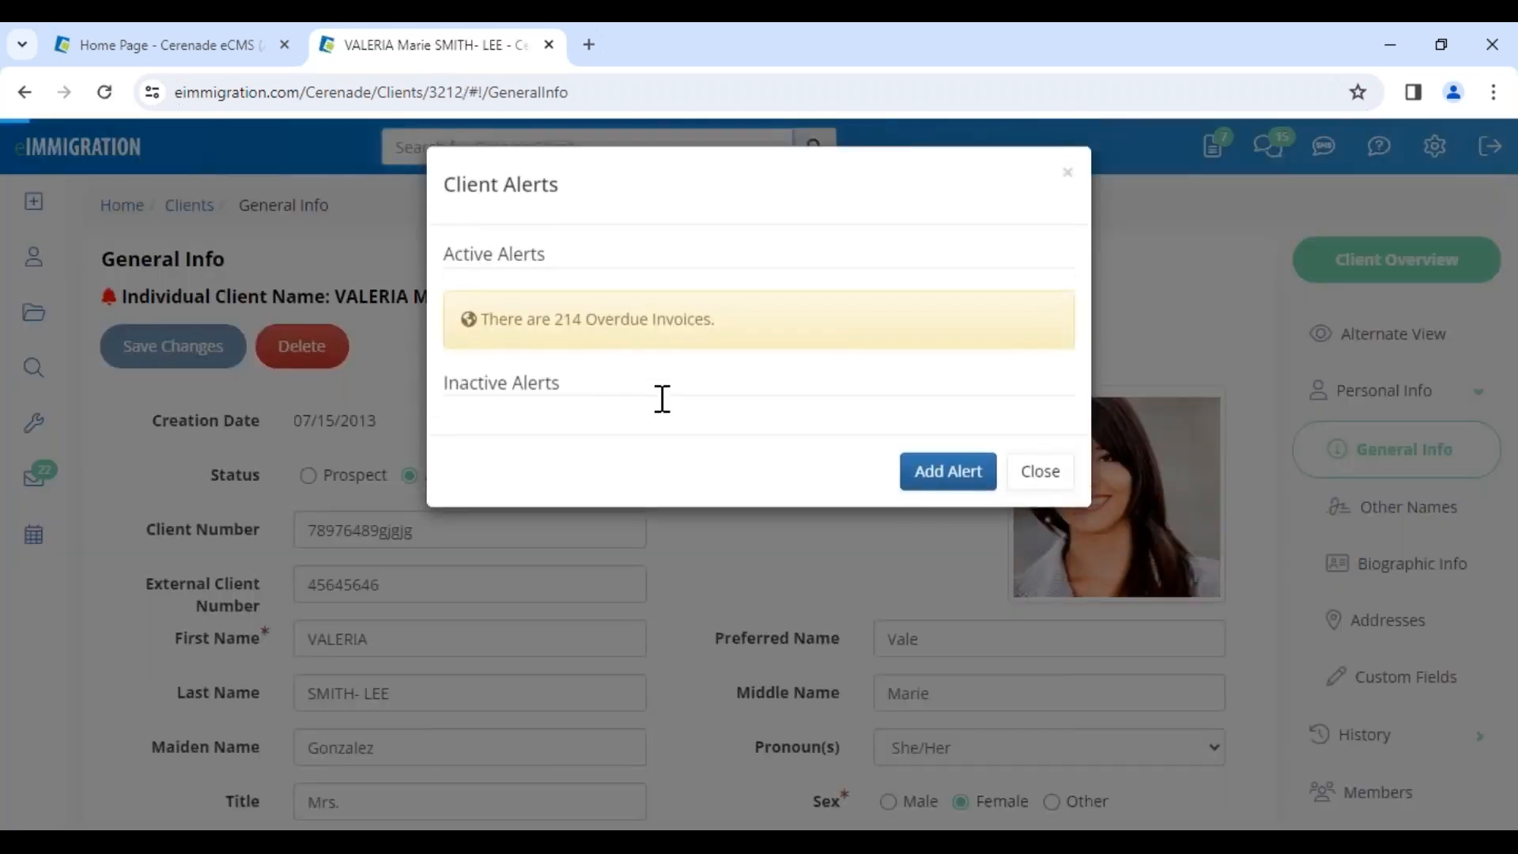
click(1040, 472)
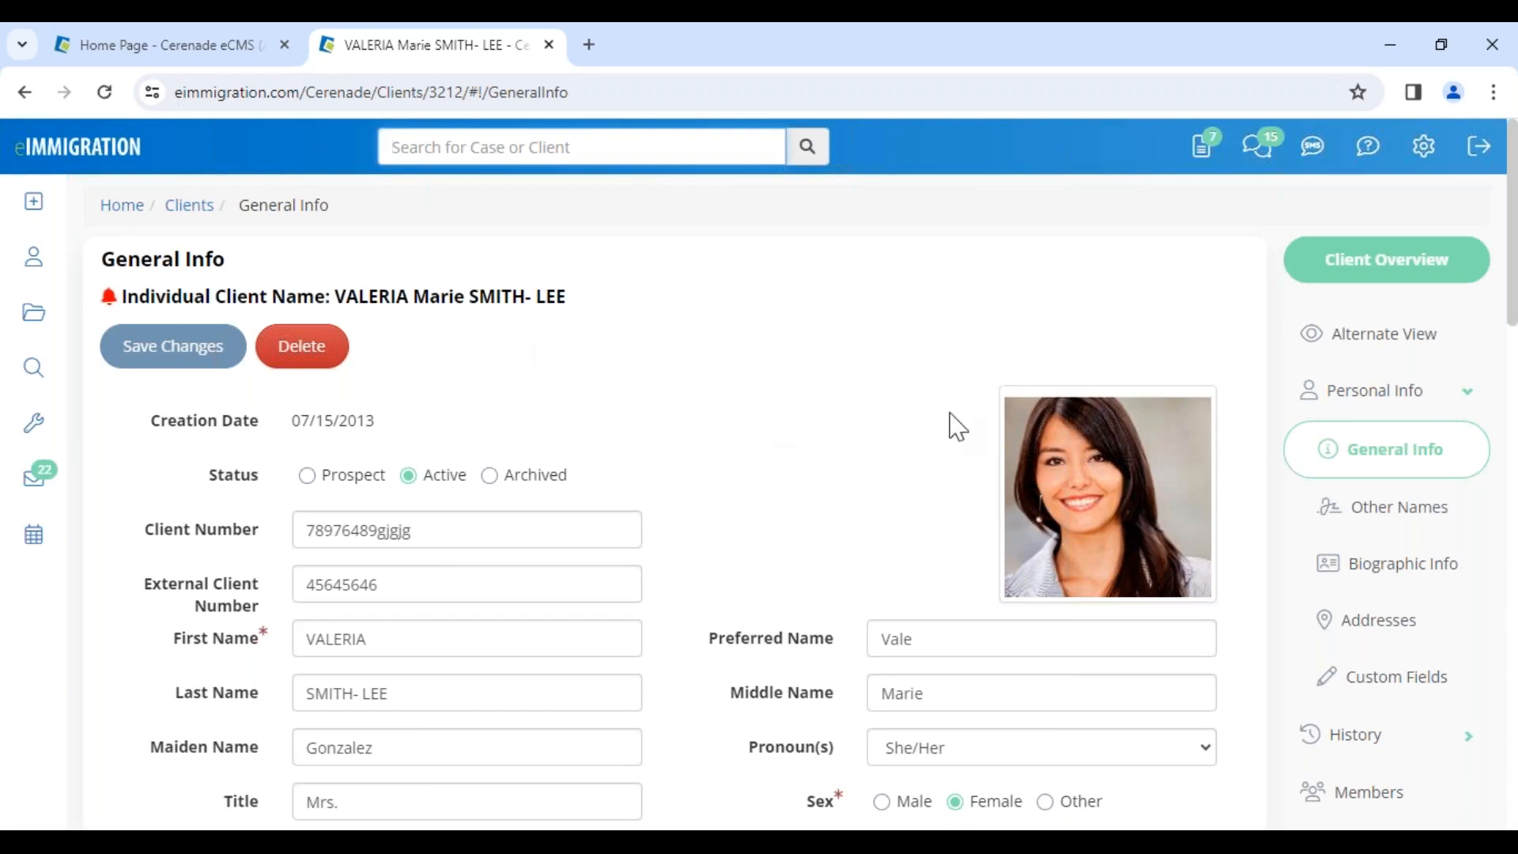
scroll(1396, 637, down, 5)
scroll(1400, 680, down, 1)
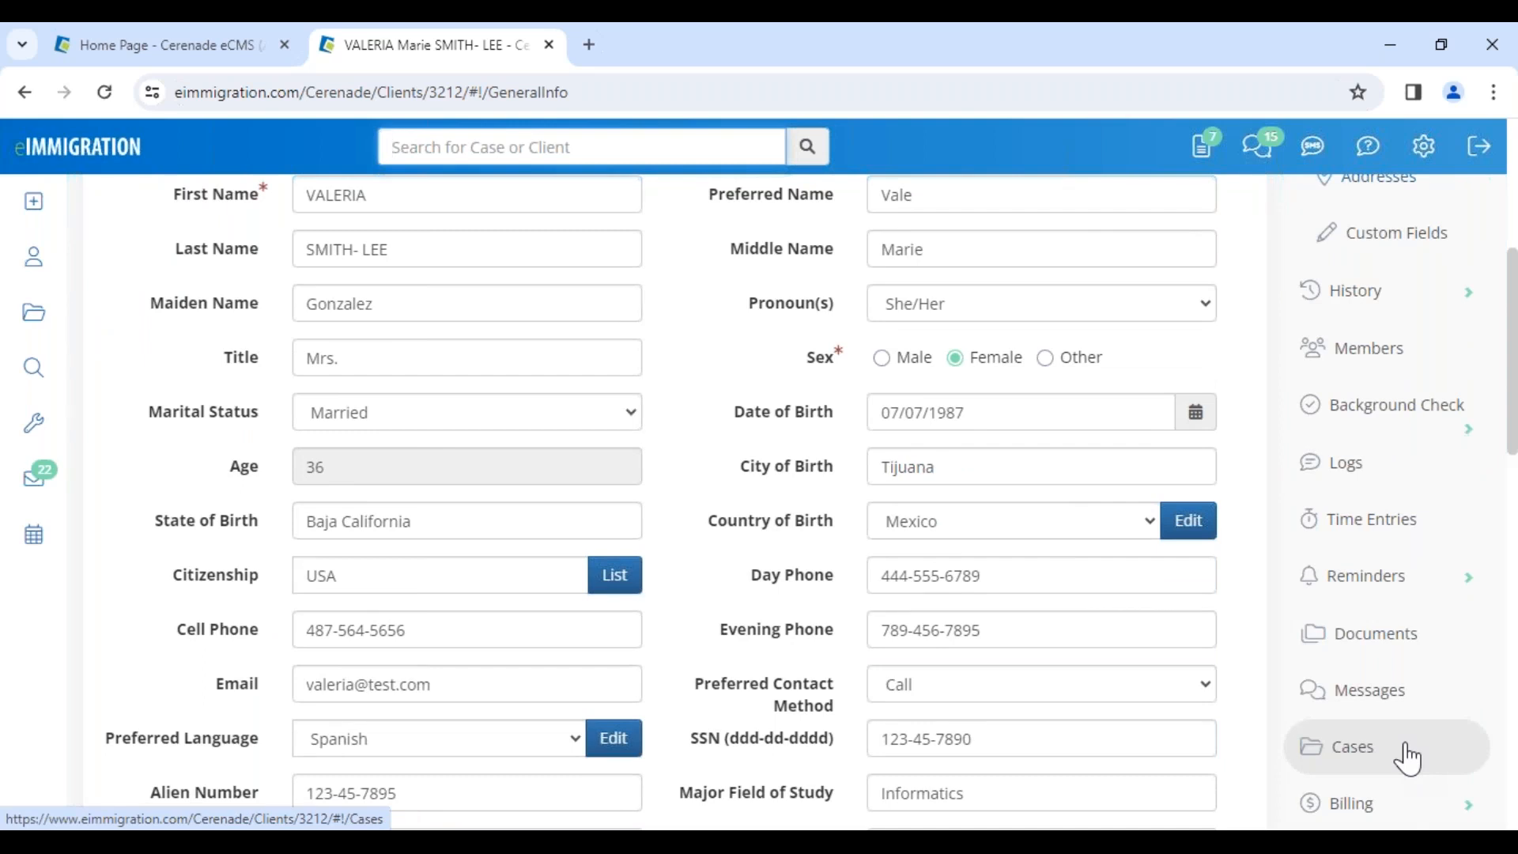
click(1356, 760)
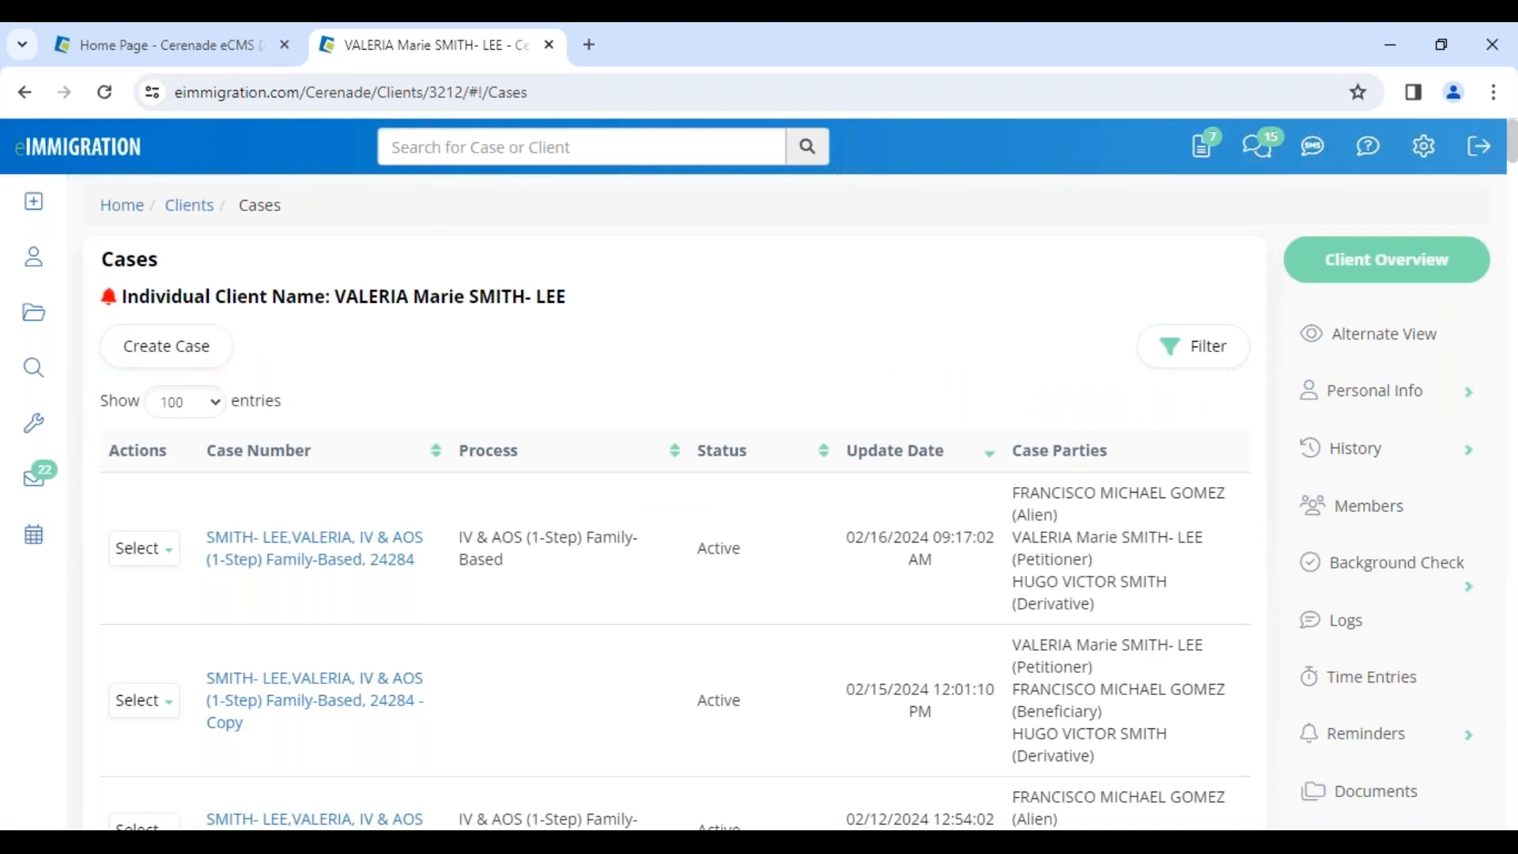
Start a new case with California Inglewood department, Advise and Counsel process and Zone 1 program type
click(162, 352)
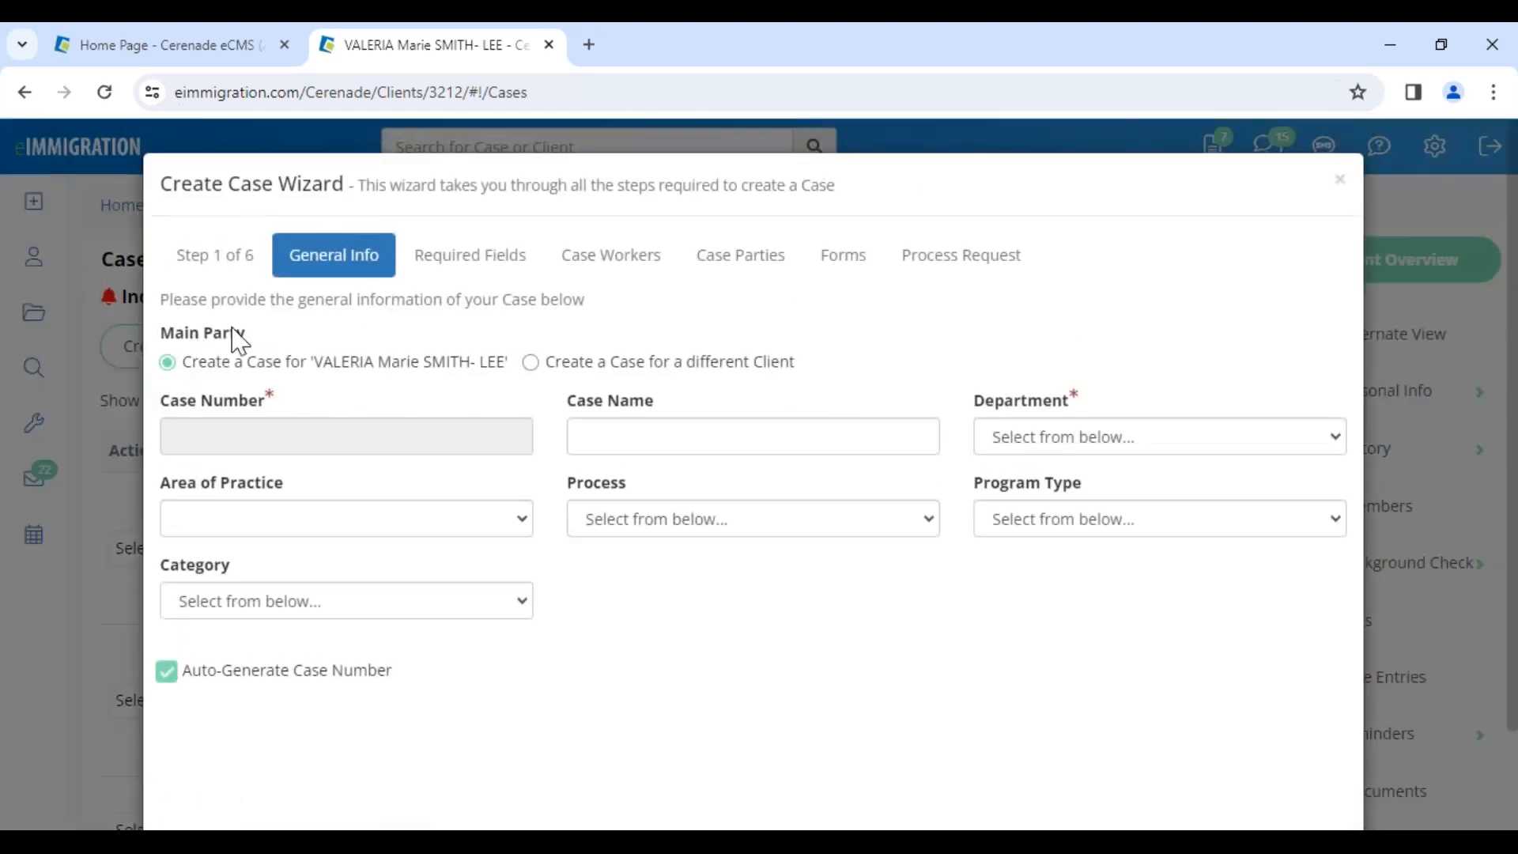
click(1080, 444)
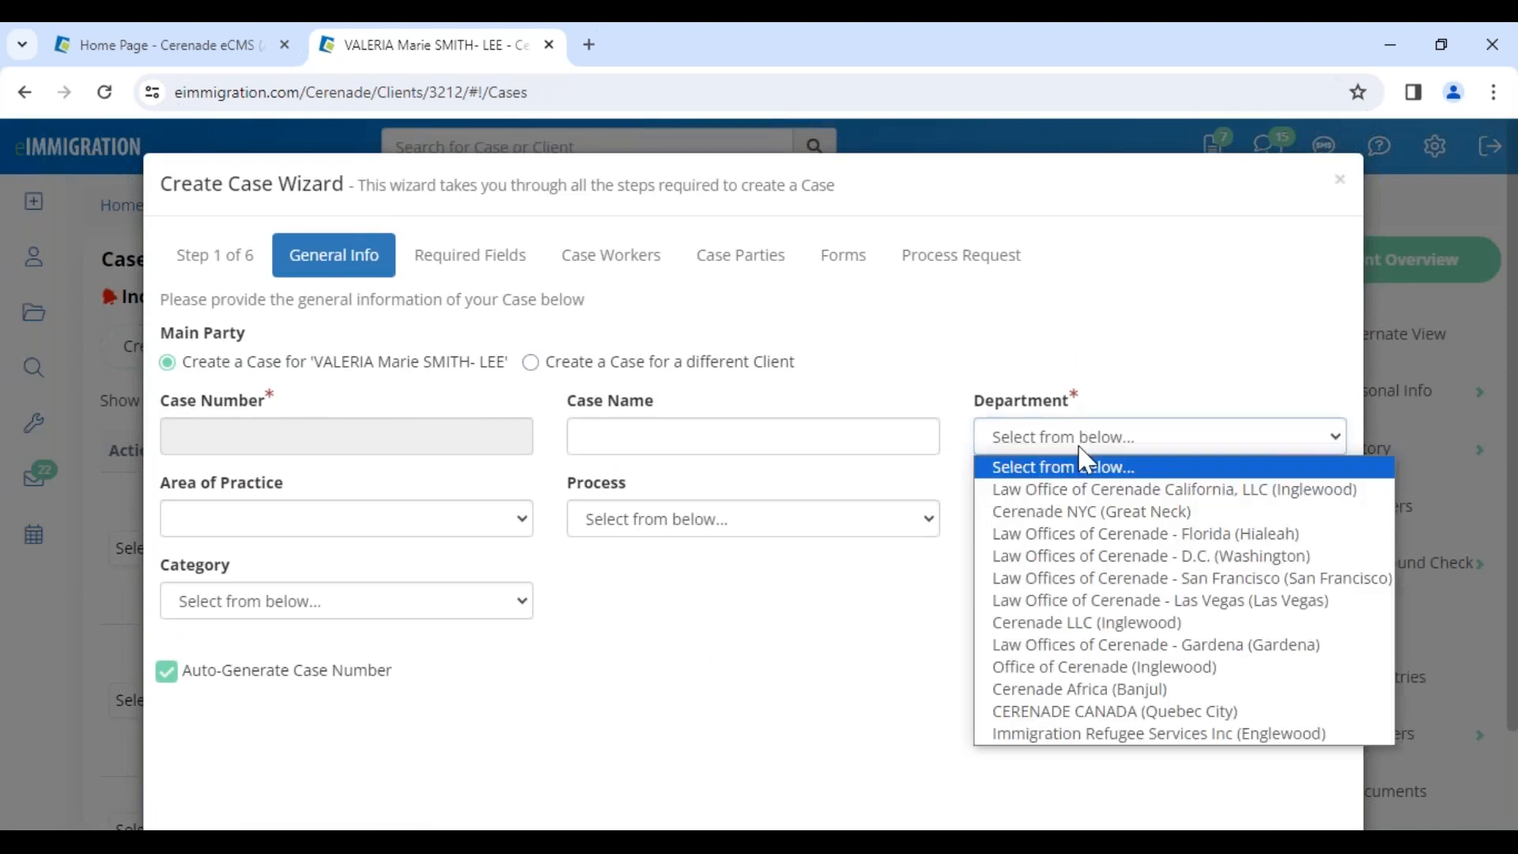
click(1093, 496)
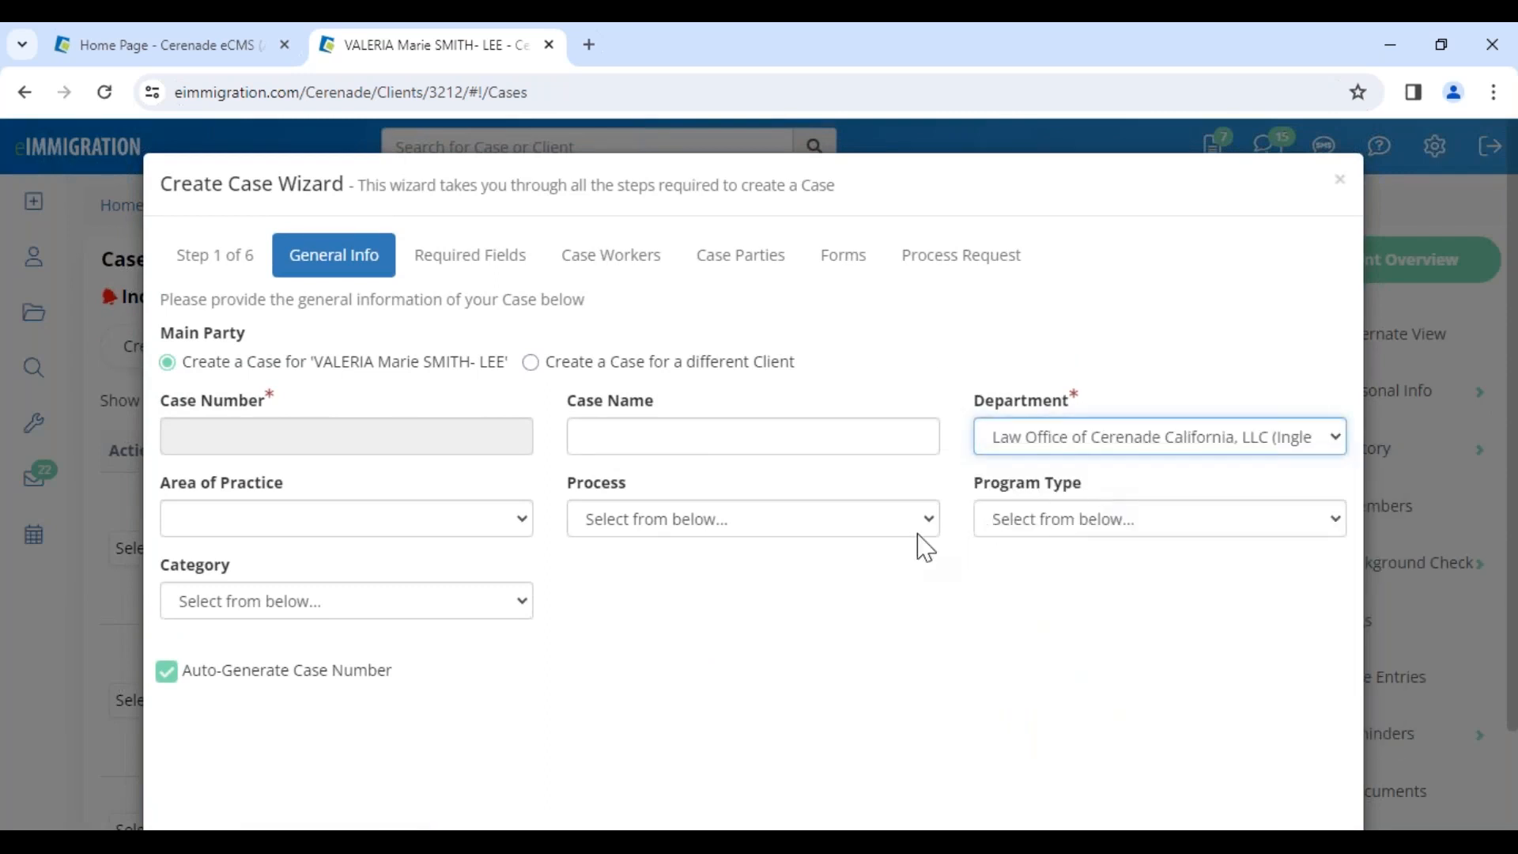
click(645, 528)
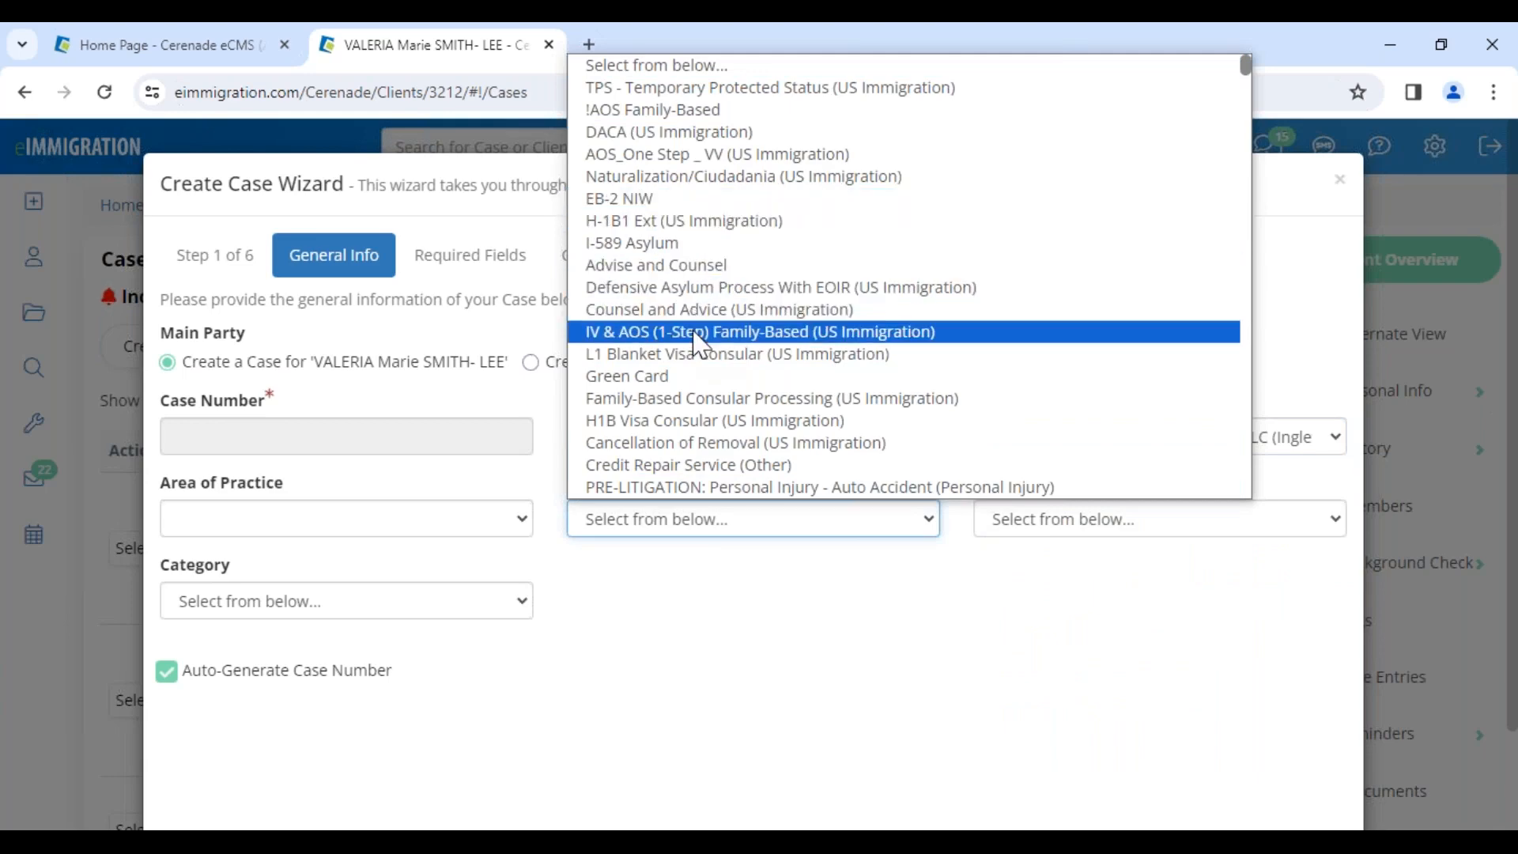
click(694, 265)
click(1236, 519)
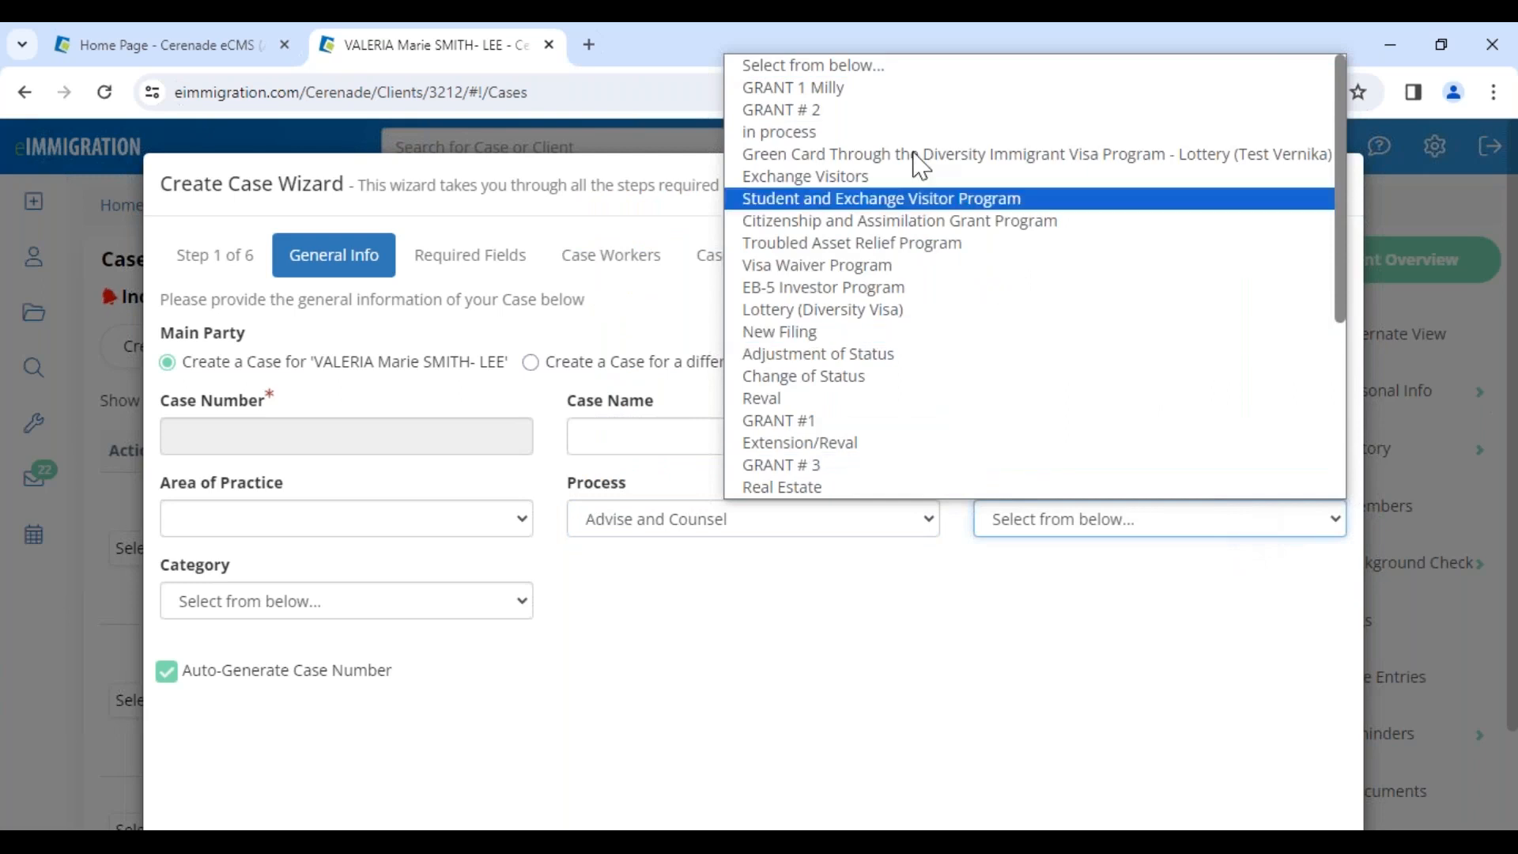
scroll(825, 424, down, 4)
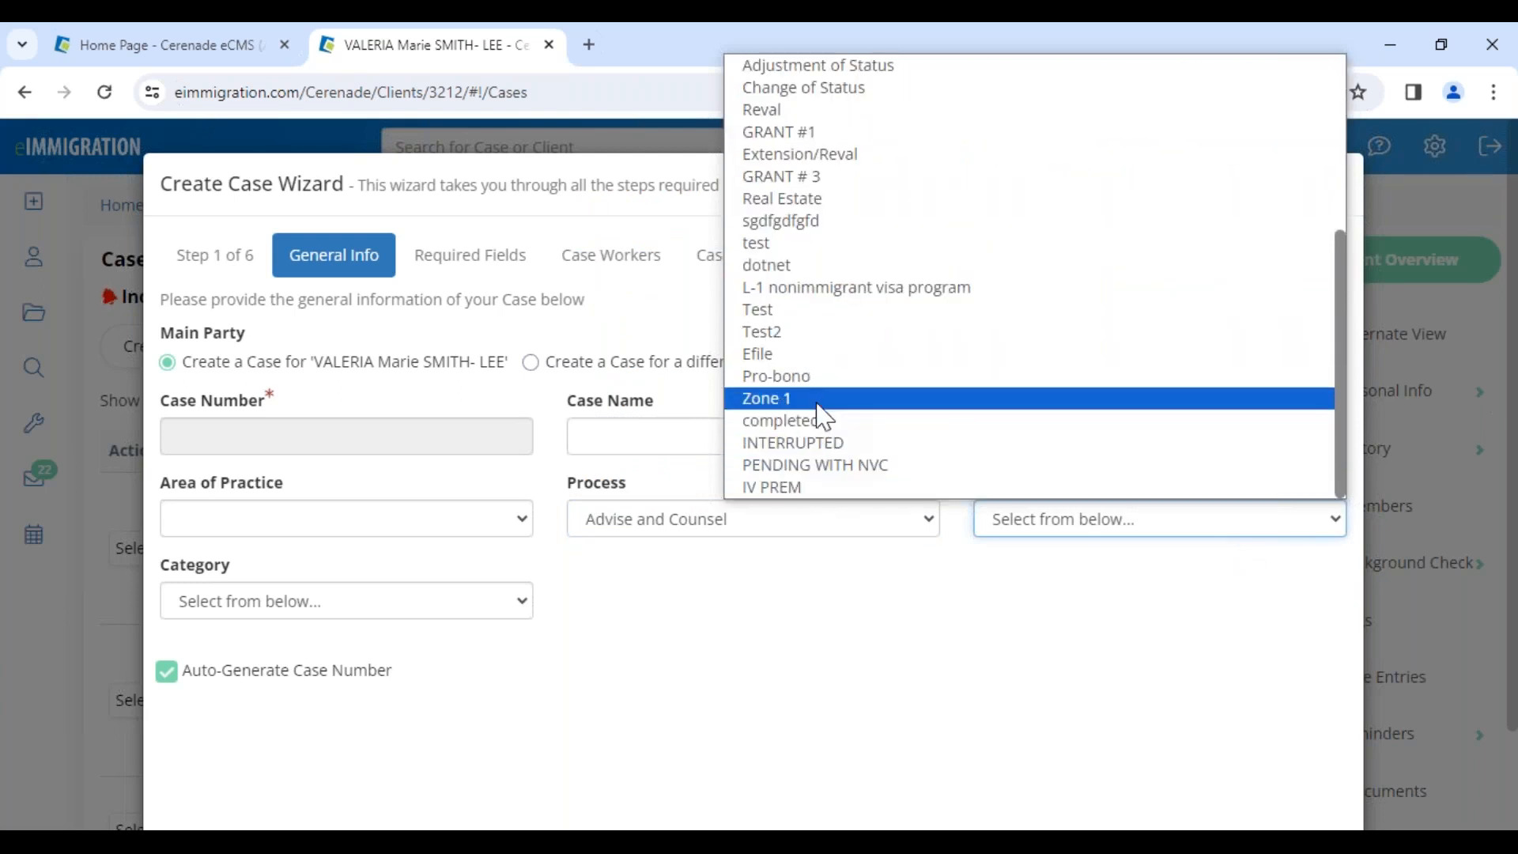
click(819, 405)
Set area of practice to US Immigration and category to Consultation, then continue to Required Fields
click(421, 520)
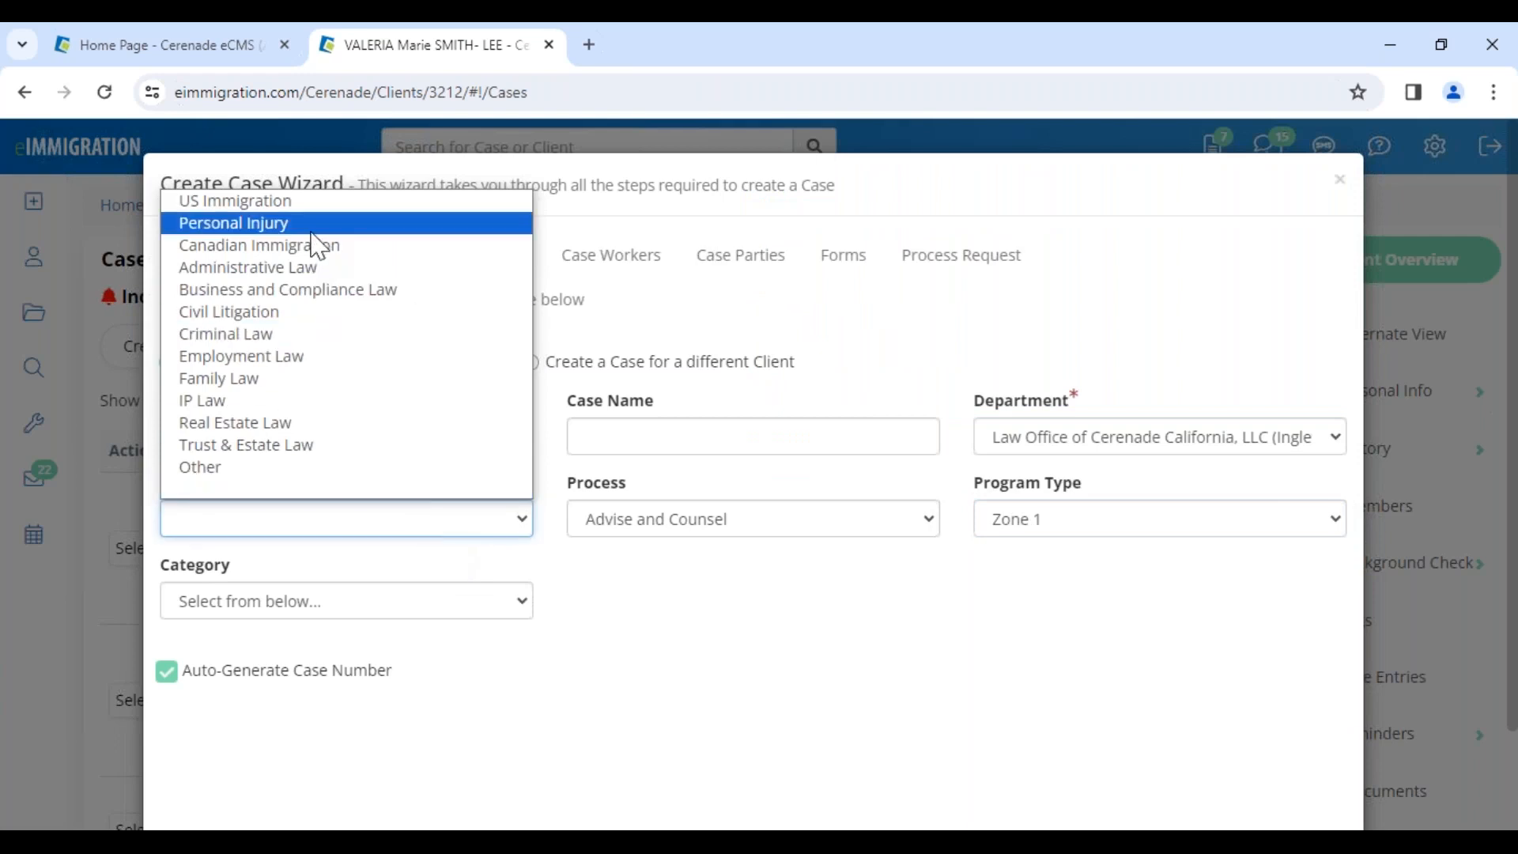
click(301, 202)
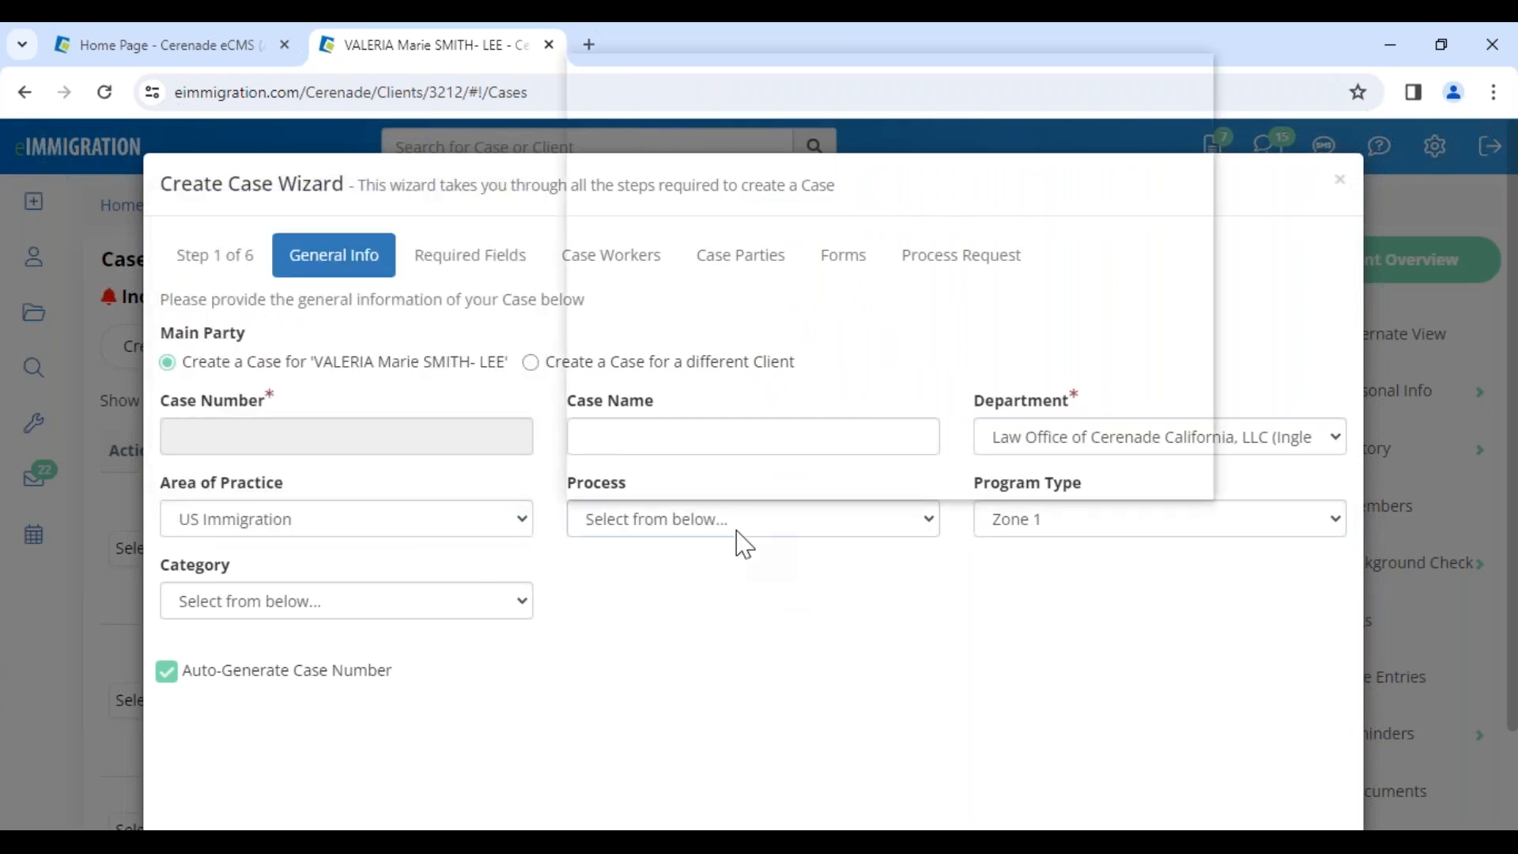
click(735, 265)
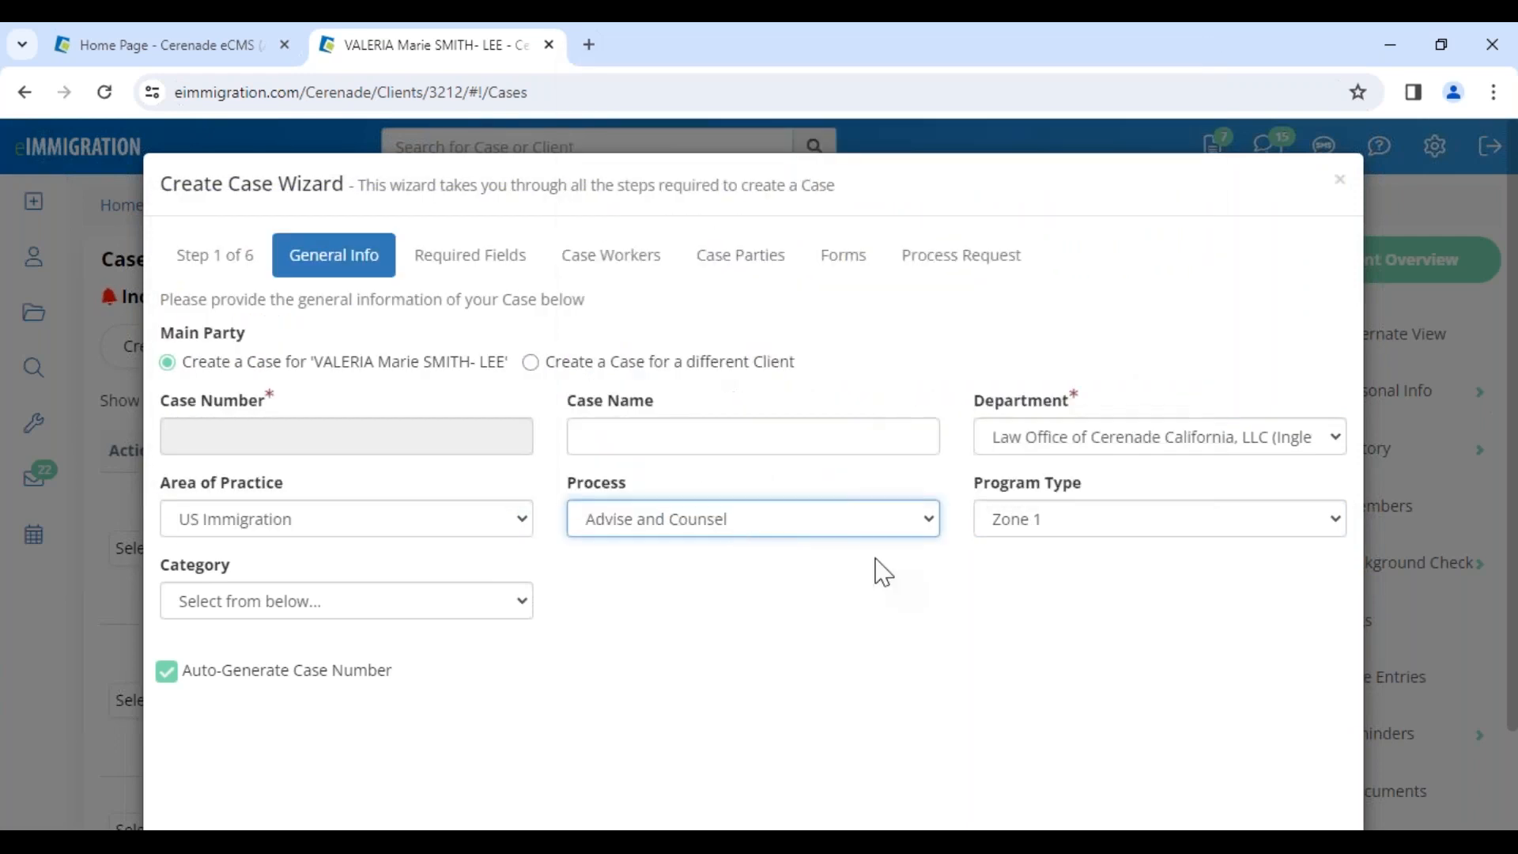
scroll(1091, 676, down, 2)
click(237, 501)
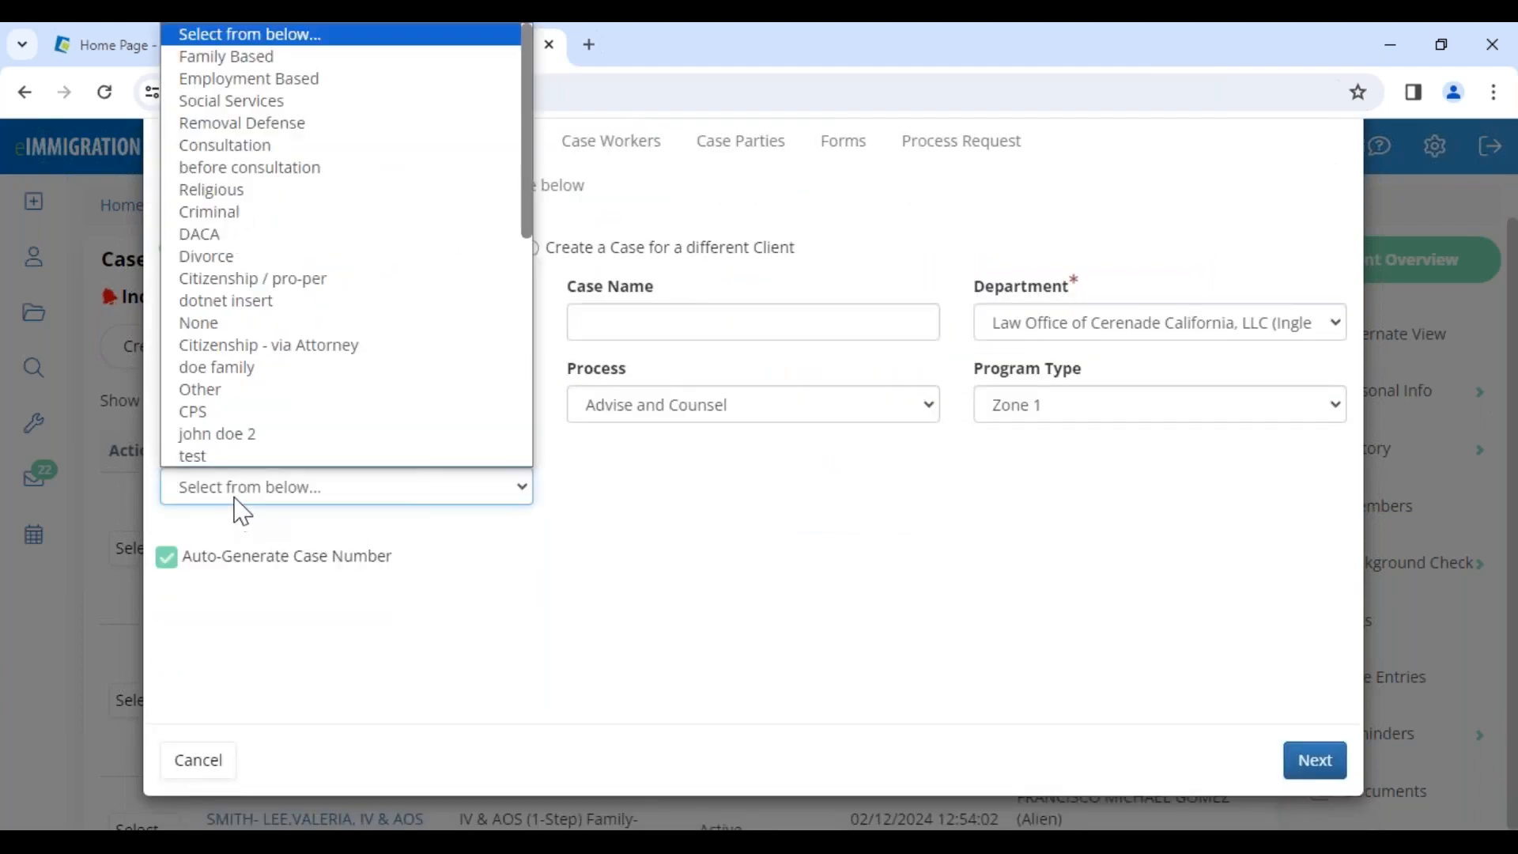
click(207, 145)
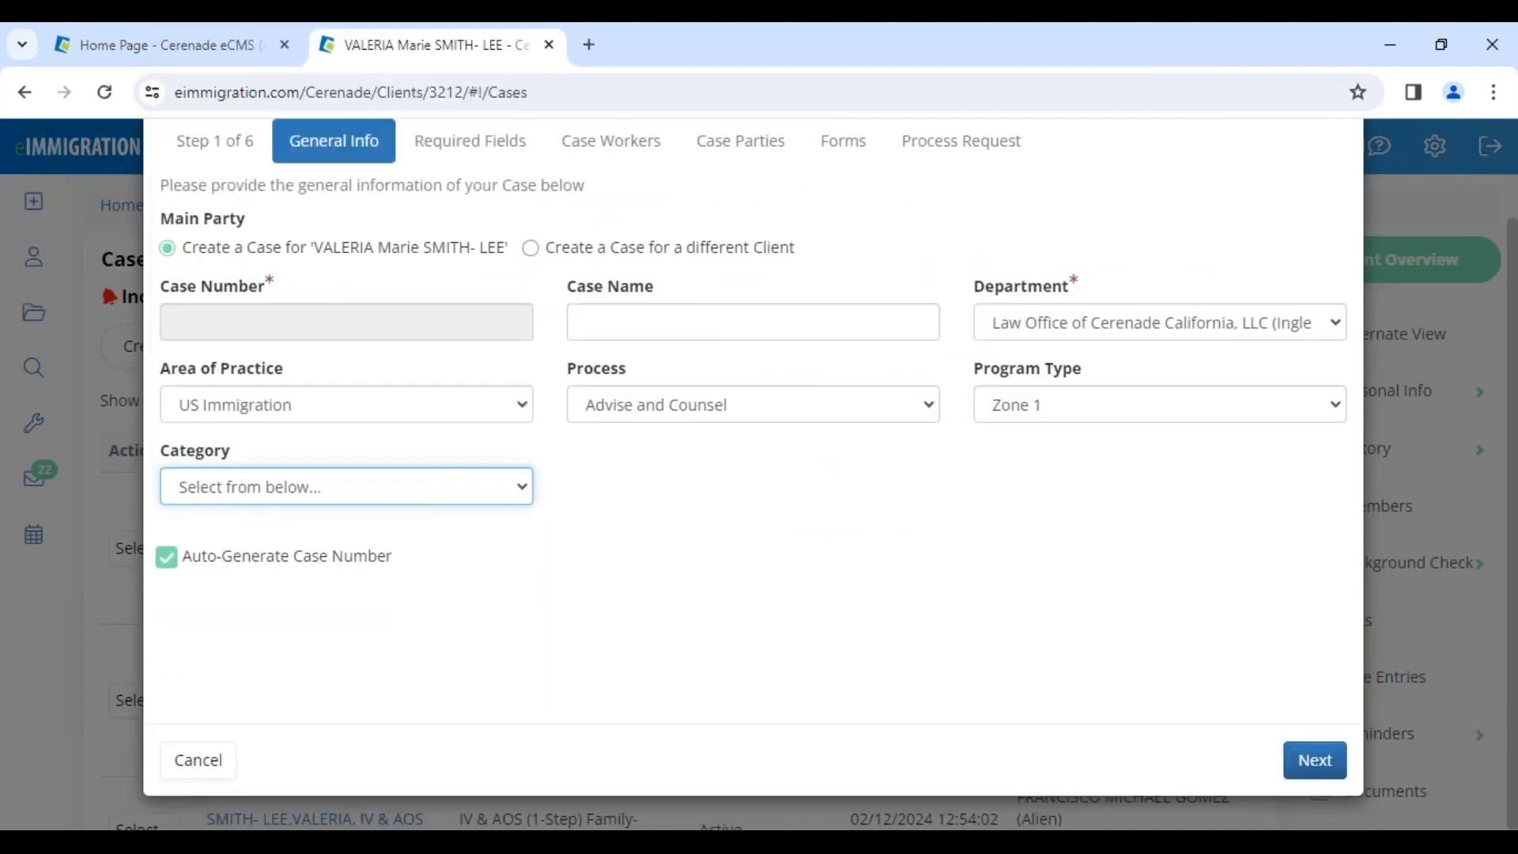
click(1333, 769)
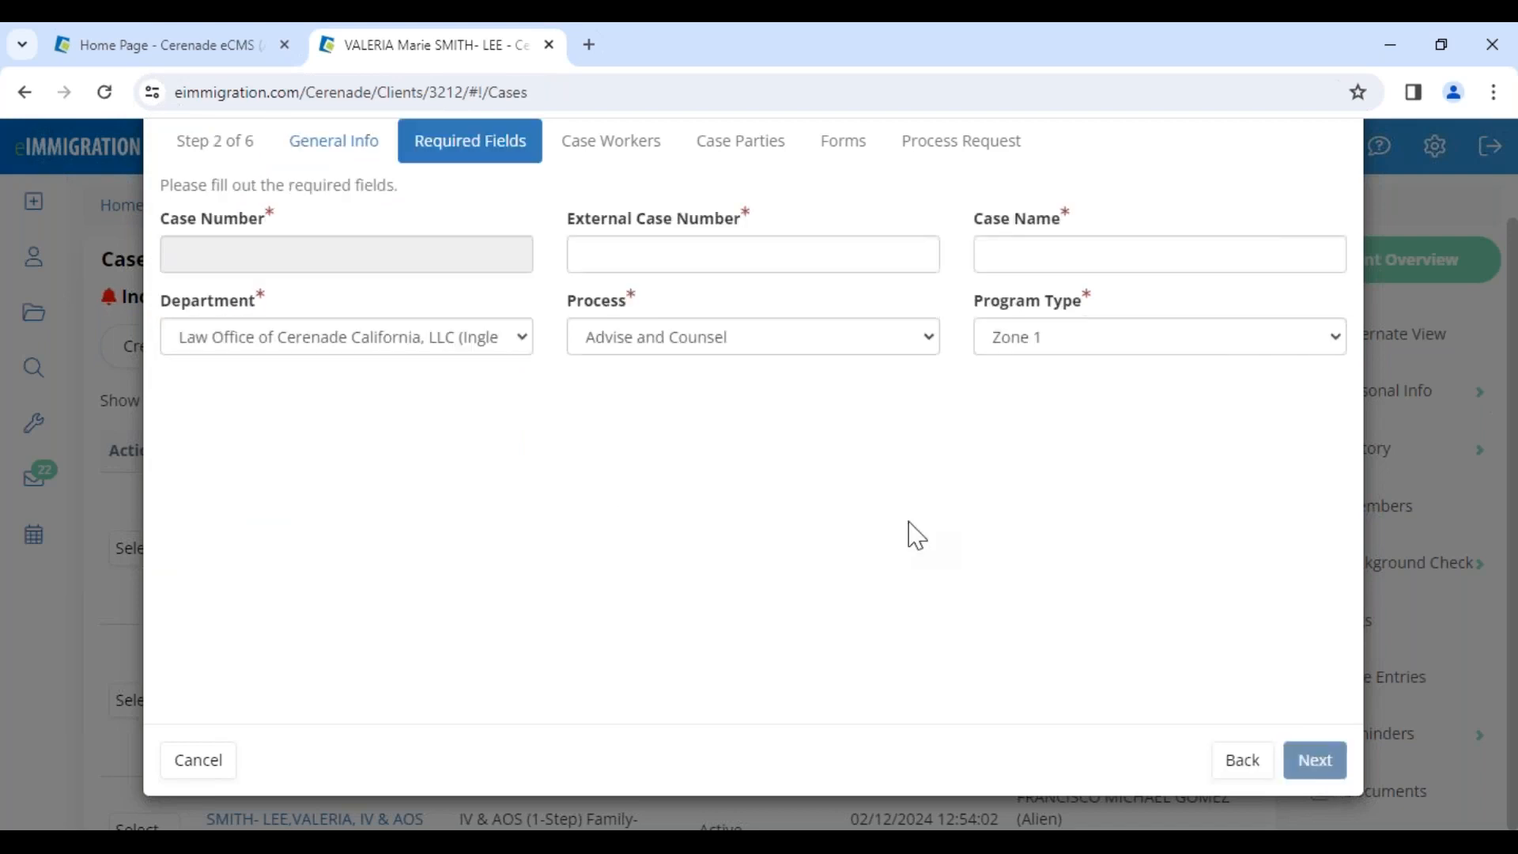
Enter 123 as the external case number and case name, then continue past Case Workers
click(653, 253)
text(123)
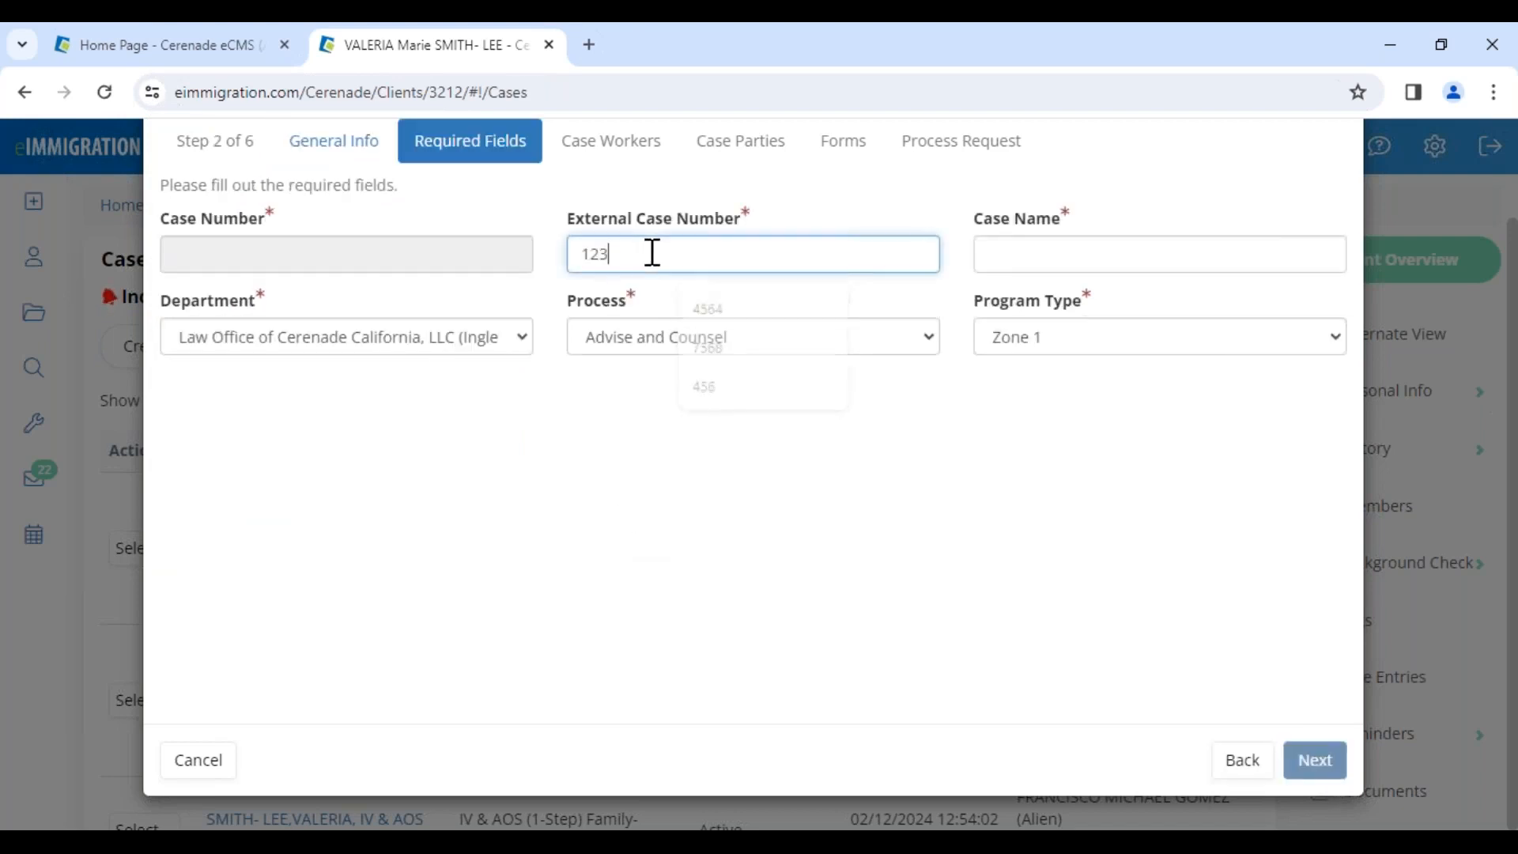
click(1088, 253)
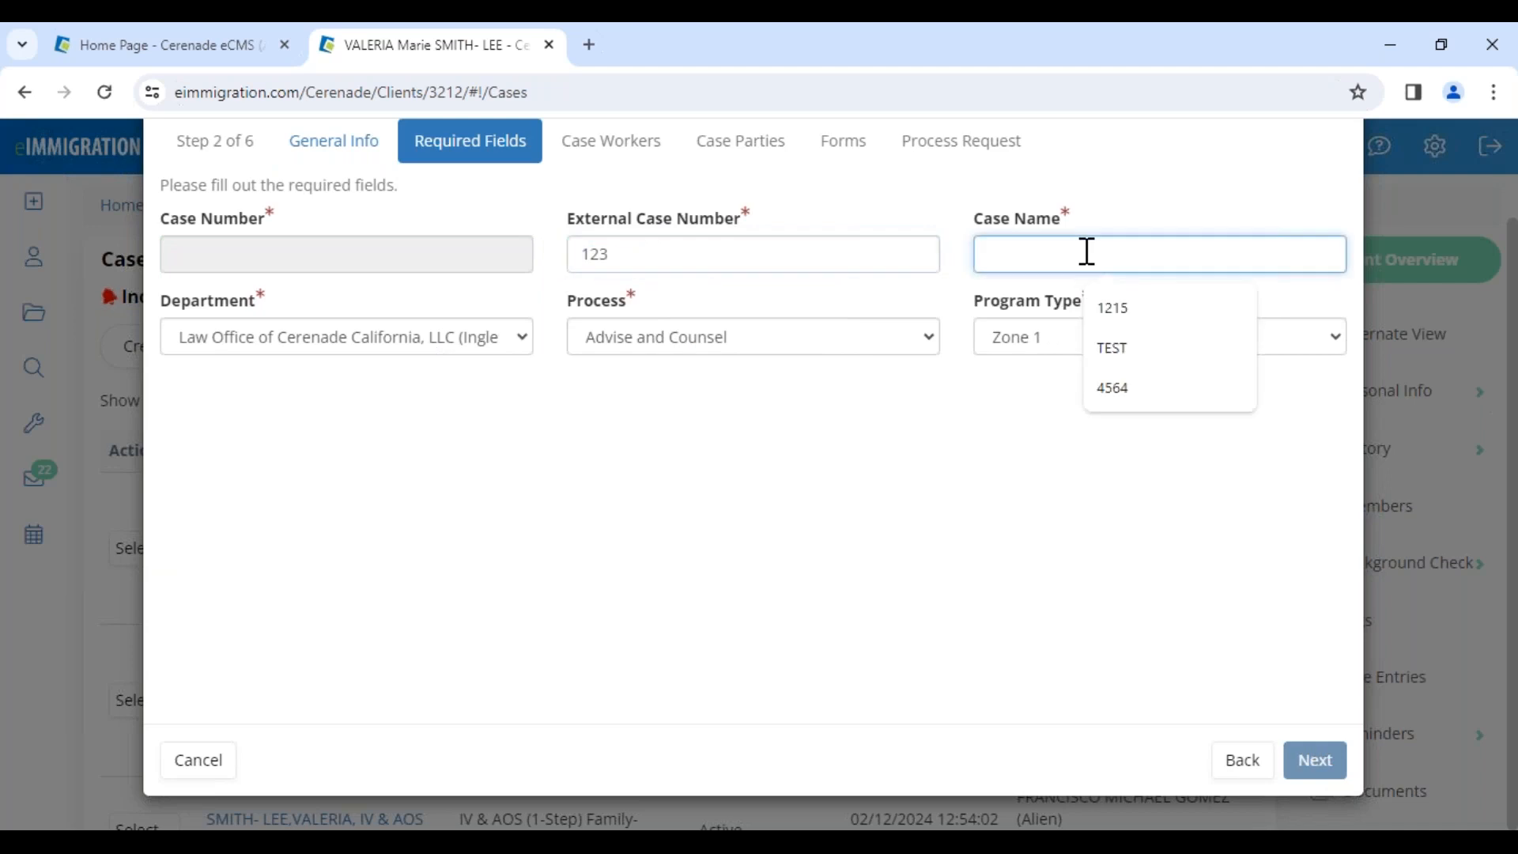
text(123)
click(1315, 759)
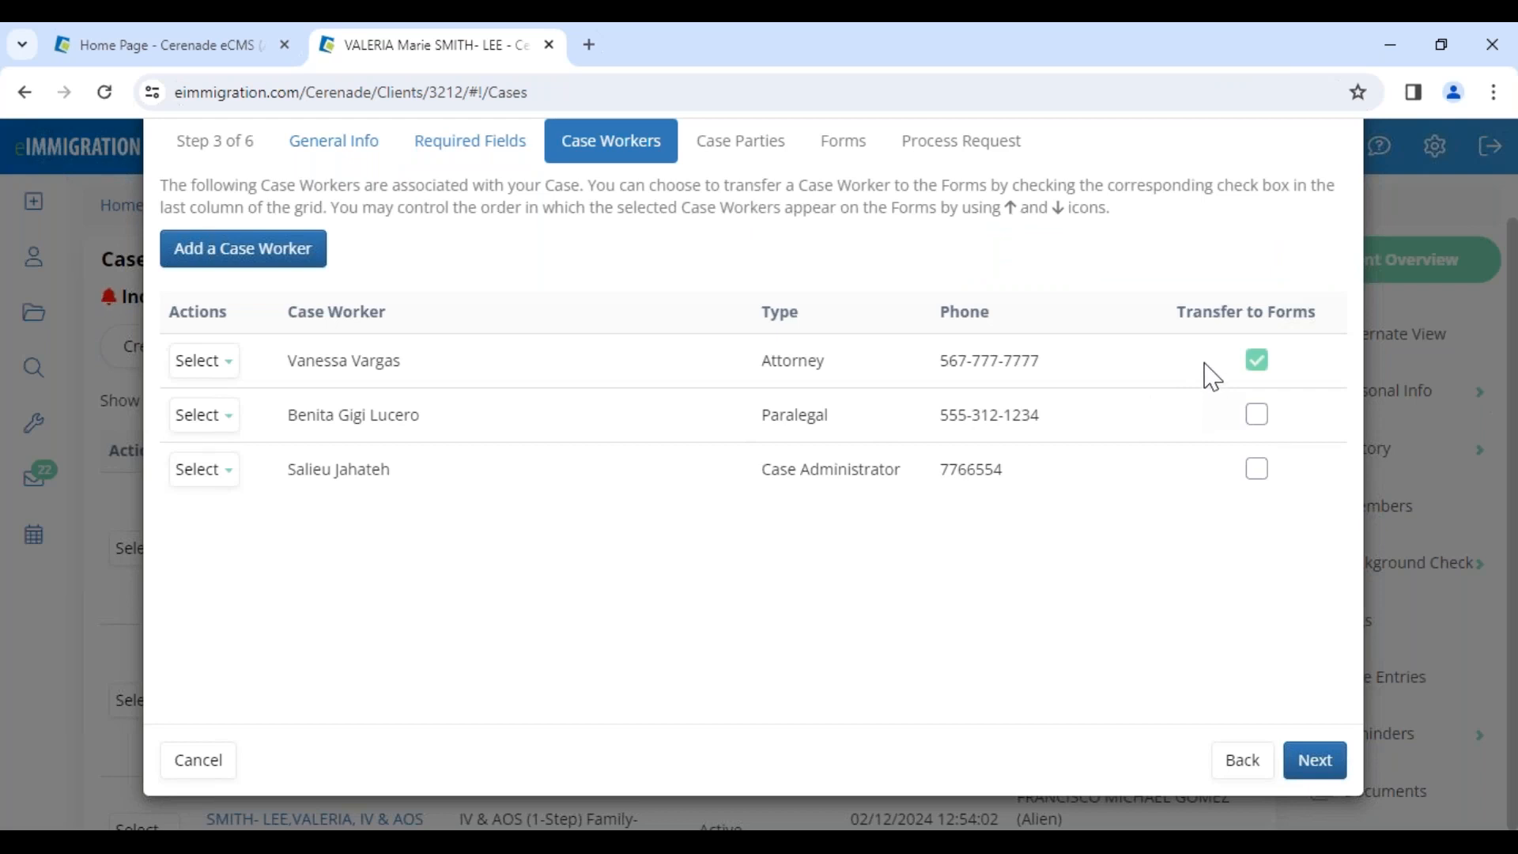
click(1313, 764)
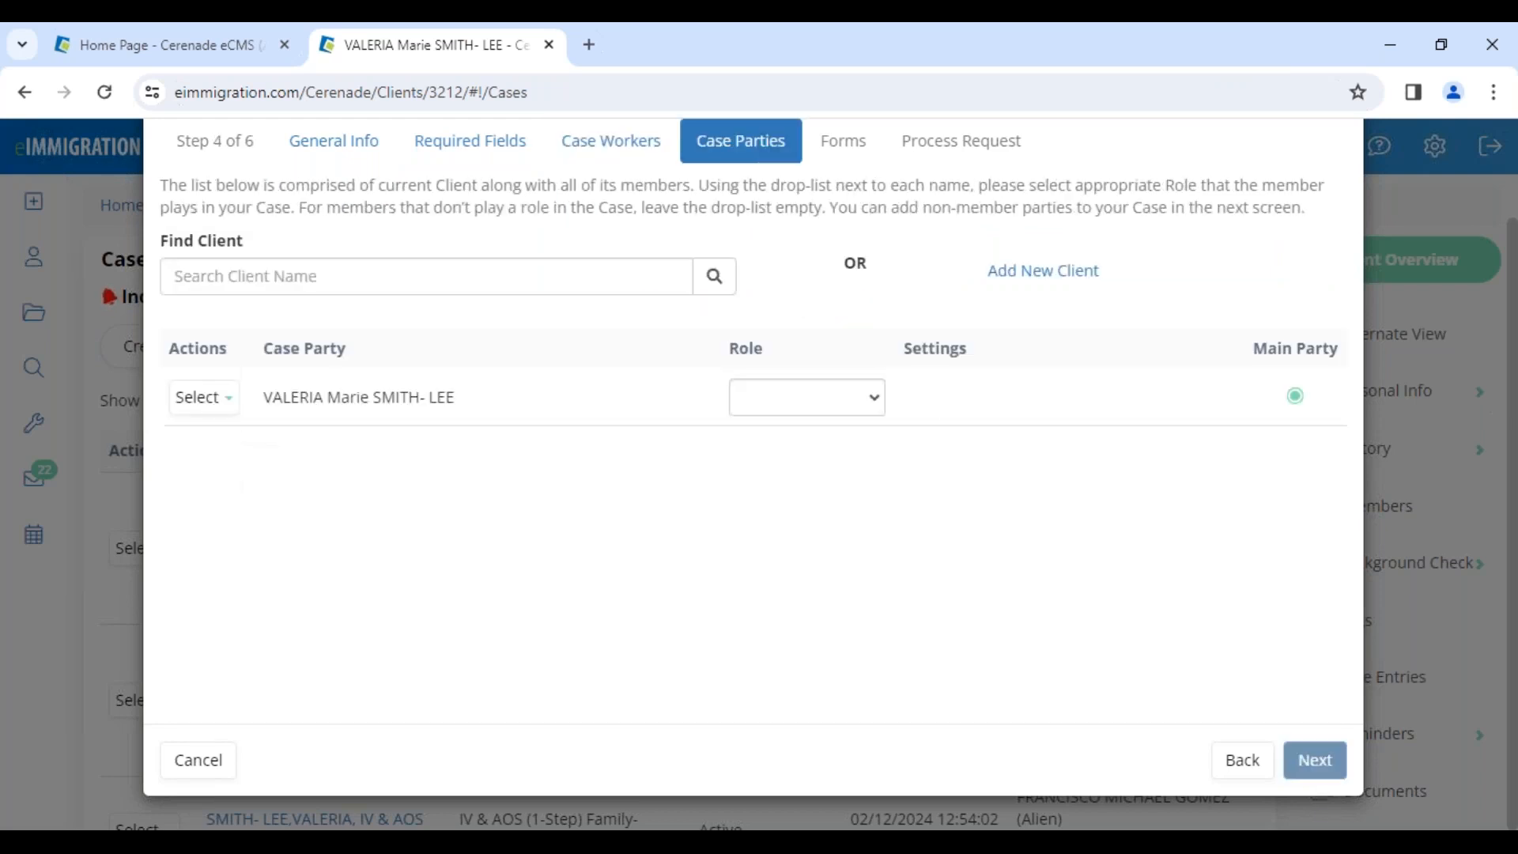
Give the client the role Other among the case parties
click(810, 404)
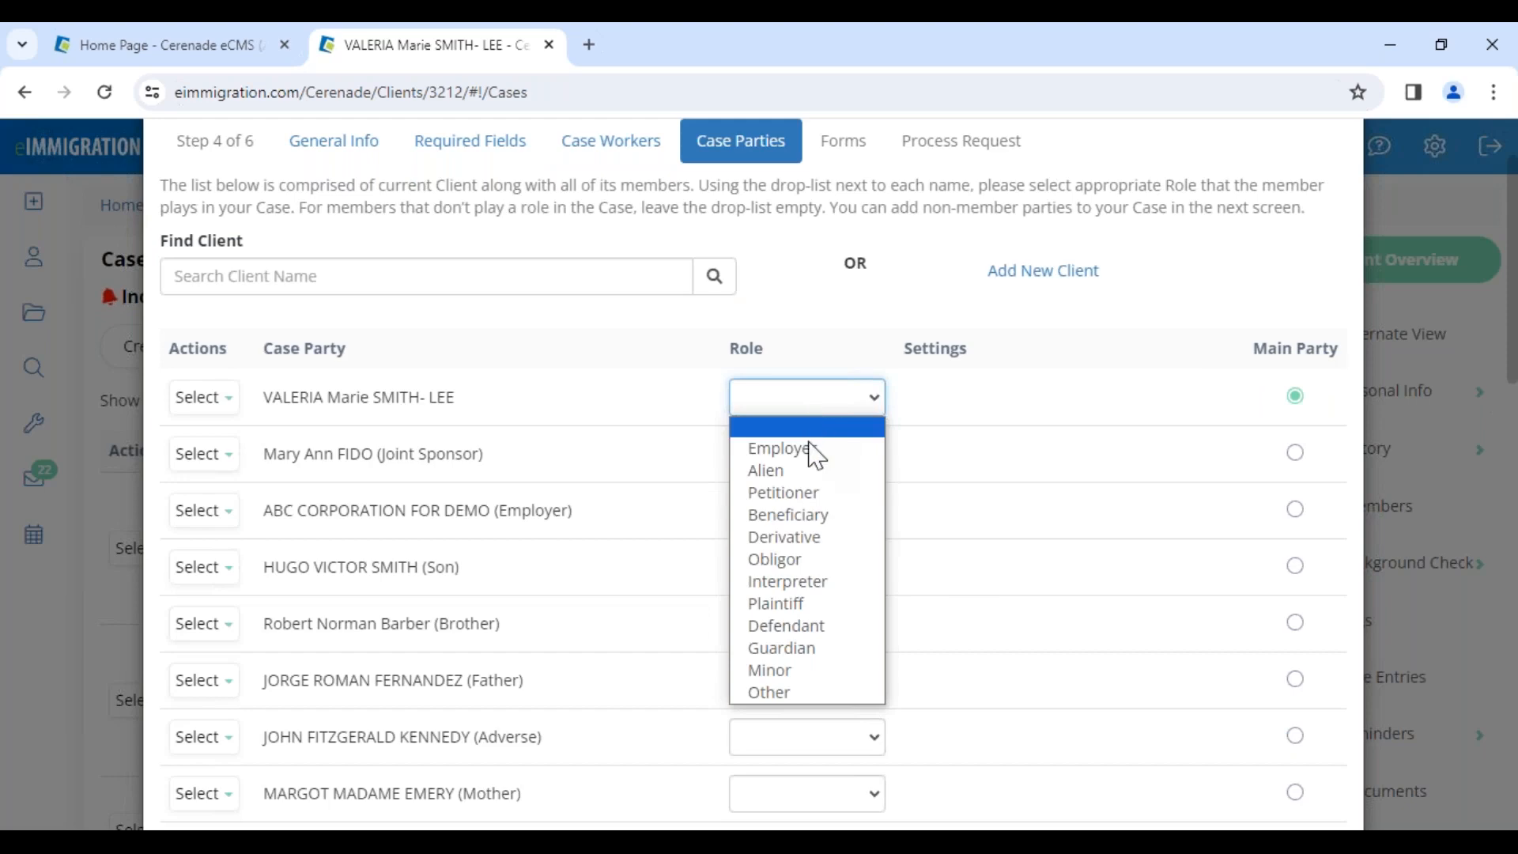
click(802, 693)
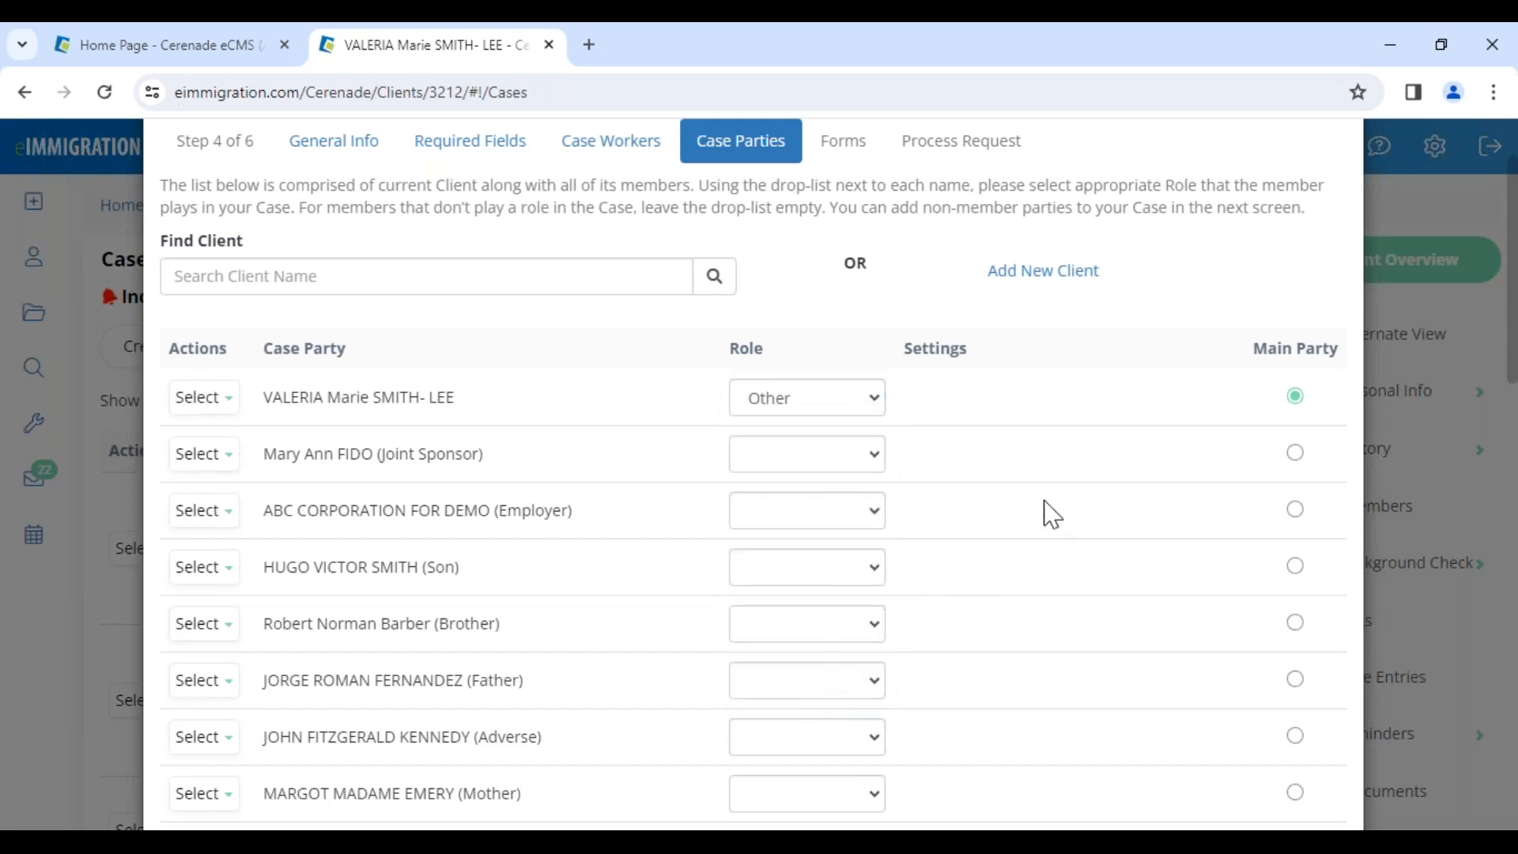
scroll(1051, 513, down, 15)
click(1314, 760)
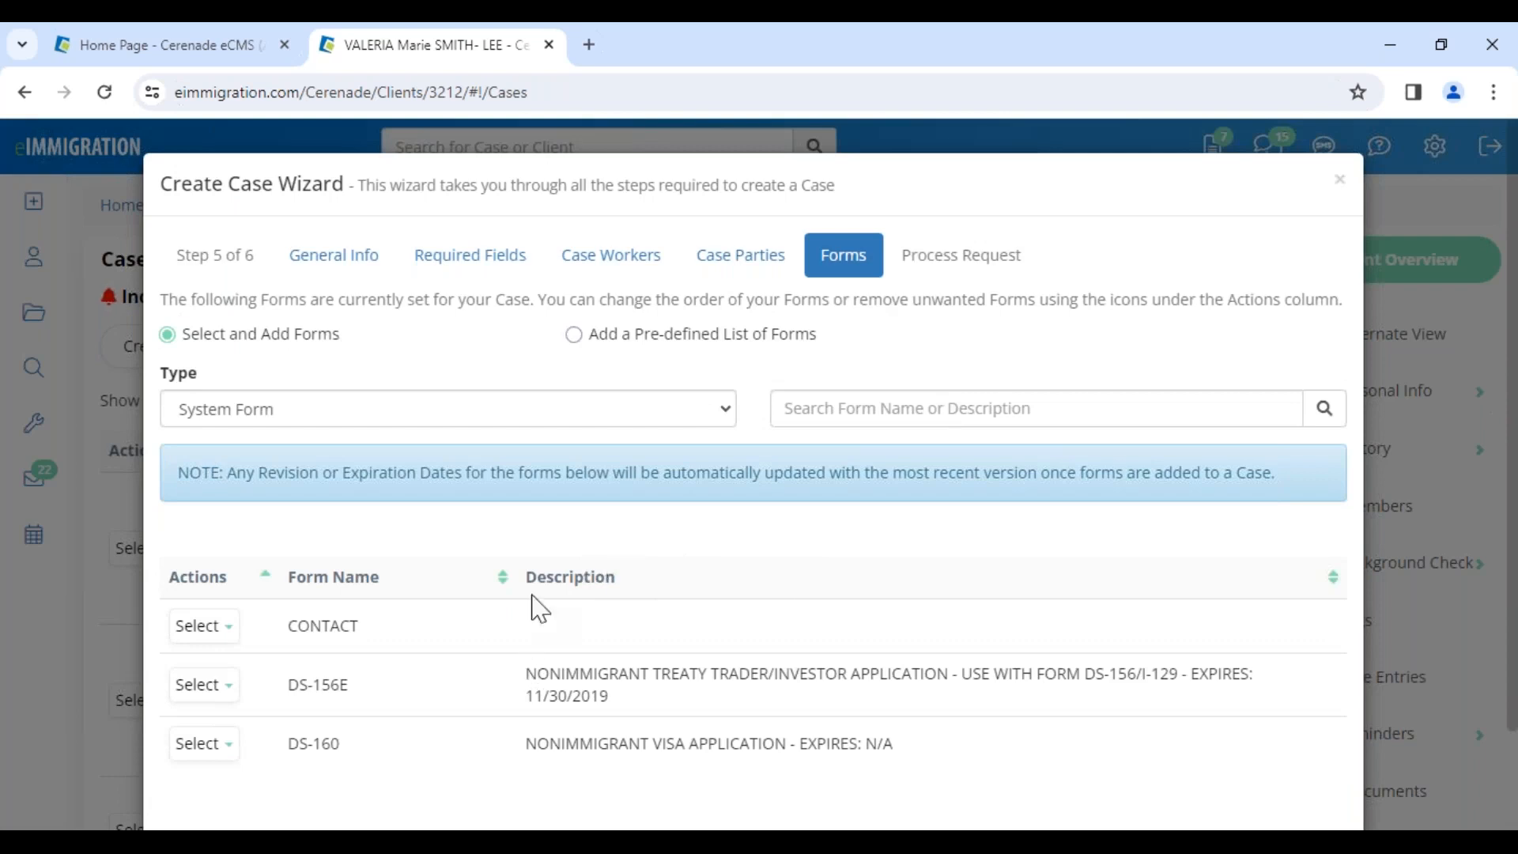
Remove the CONTACT, DS-156E and DS-160 forms from the case
click(194, 628)
click(204, 668)
click(212, 637)
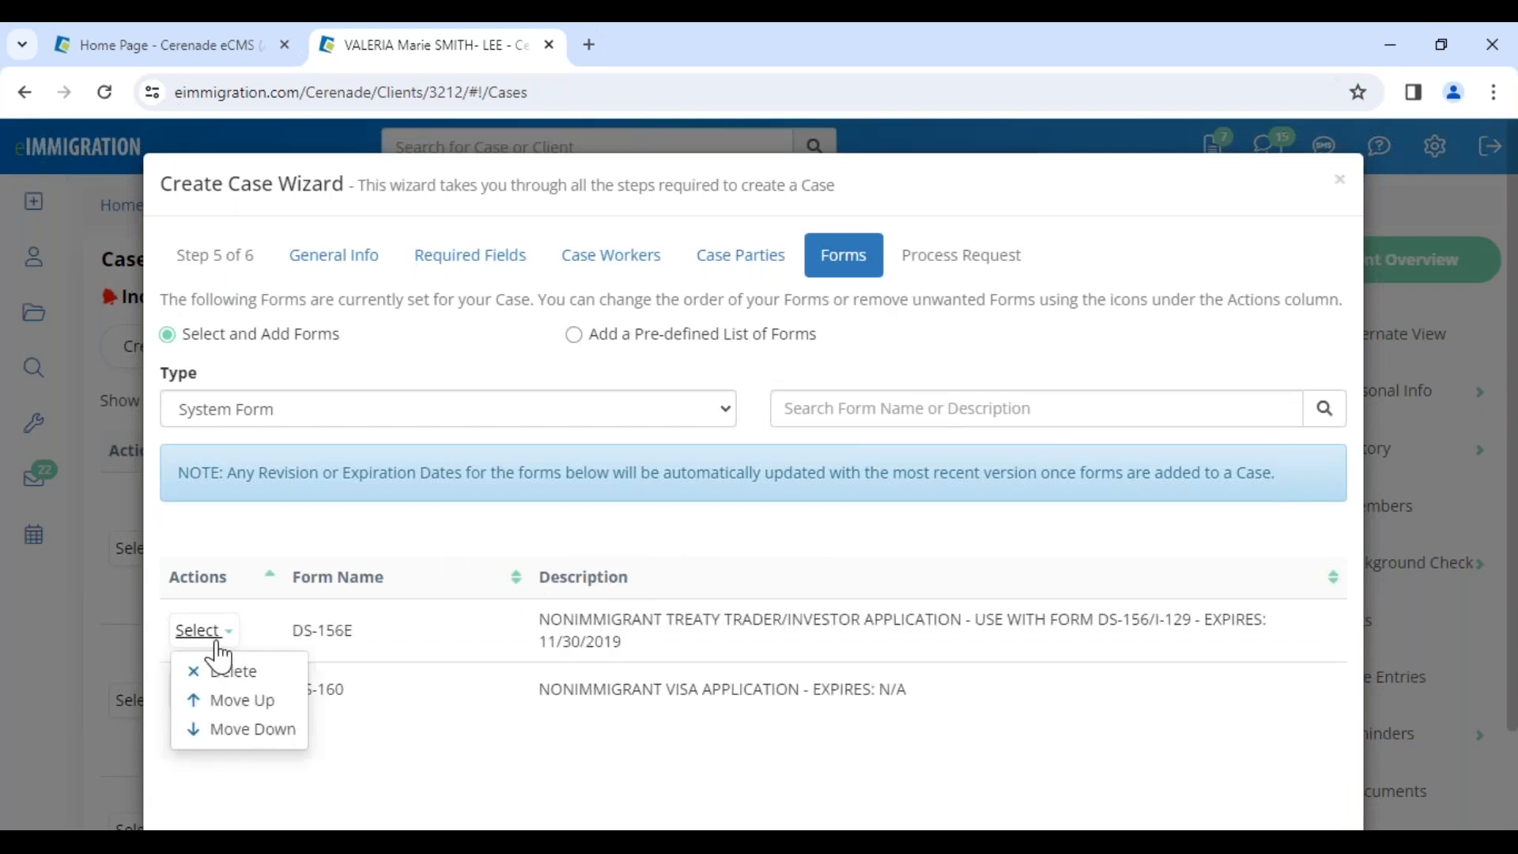
click(229, 669)
click(203, 631)
click(229, 669)
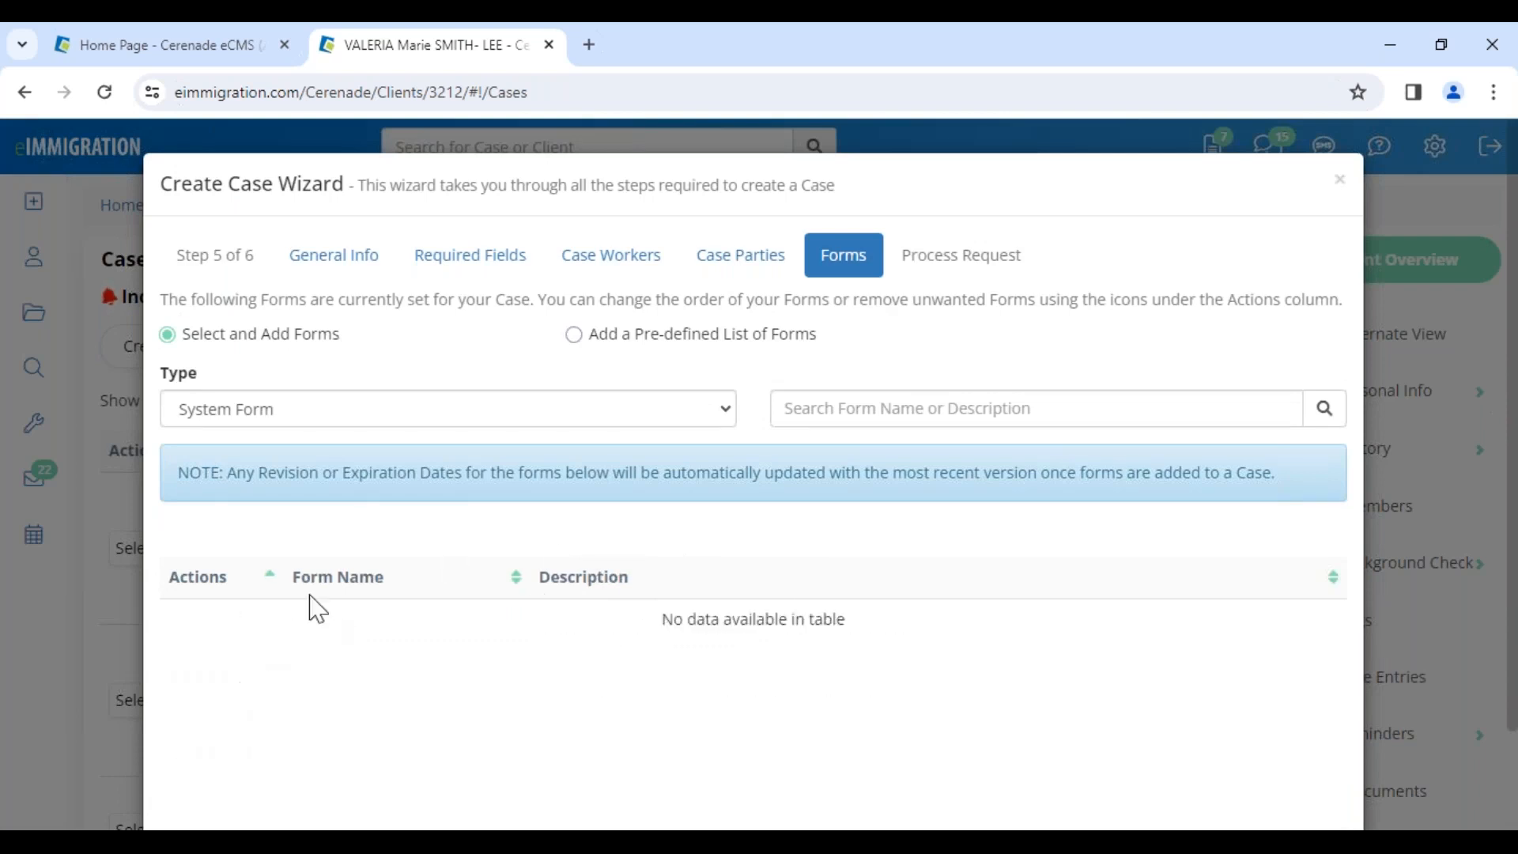
click(350, 261)
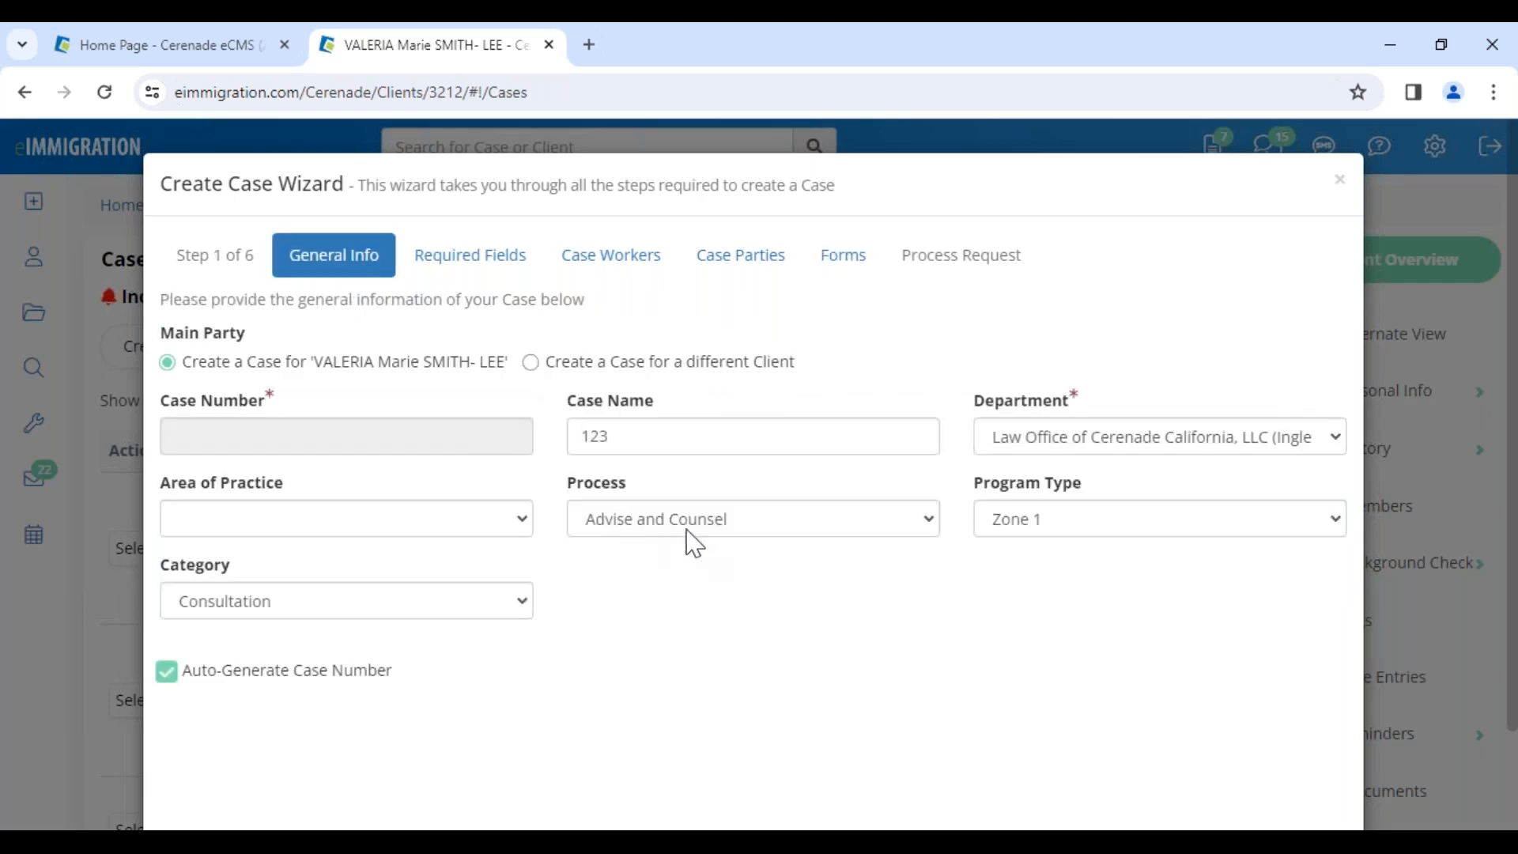
click(844, 256)
scroll(1247, 630, down, 2)
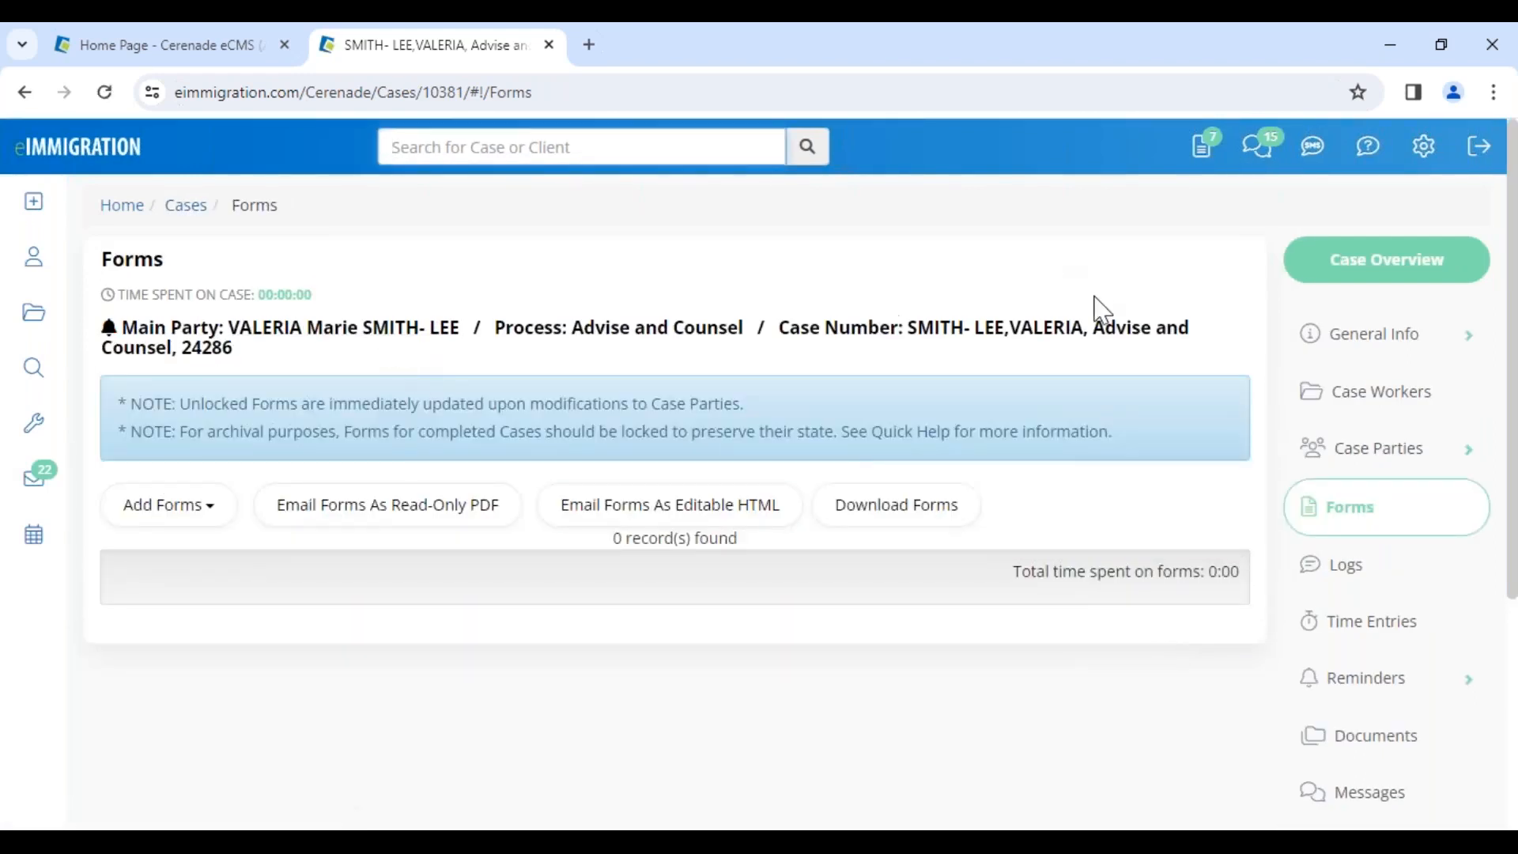
Expand the case sidebar's Billing submenu to reveal expenses, invoices and QB billing
scroll(1308, 705, down, 4)
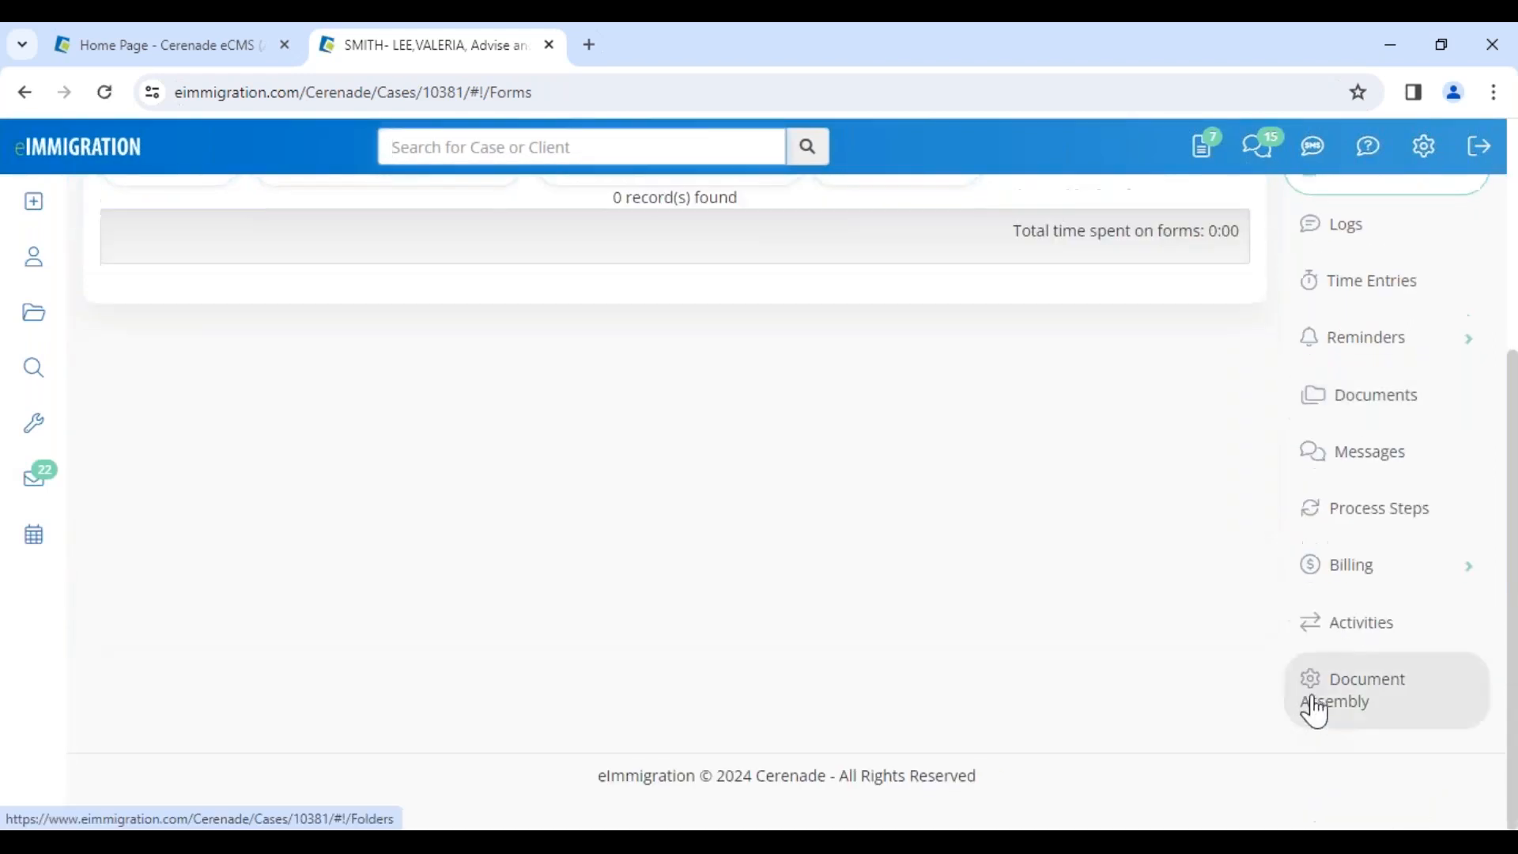
click(1354, 589)
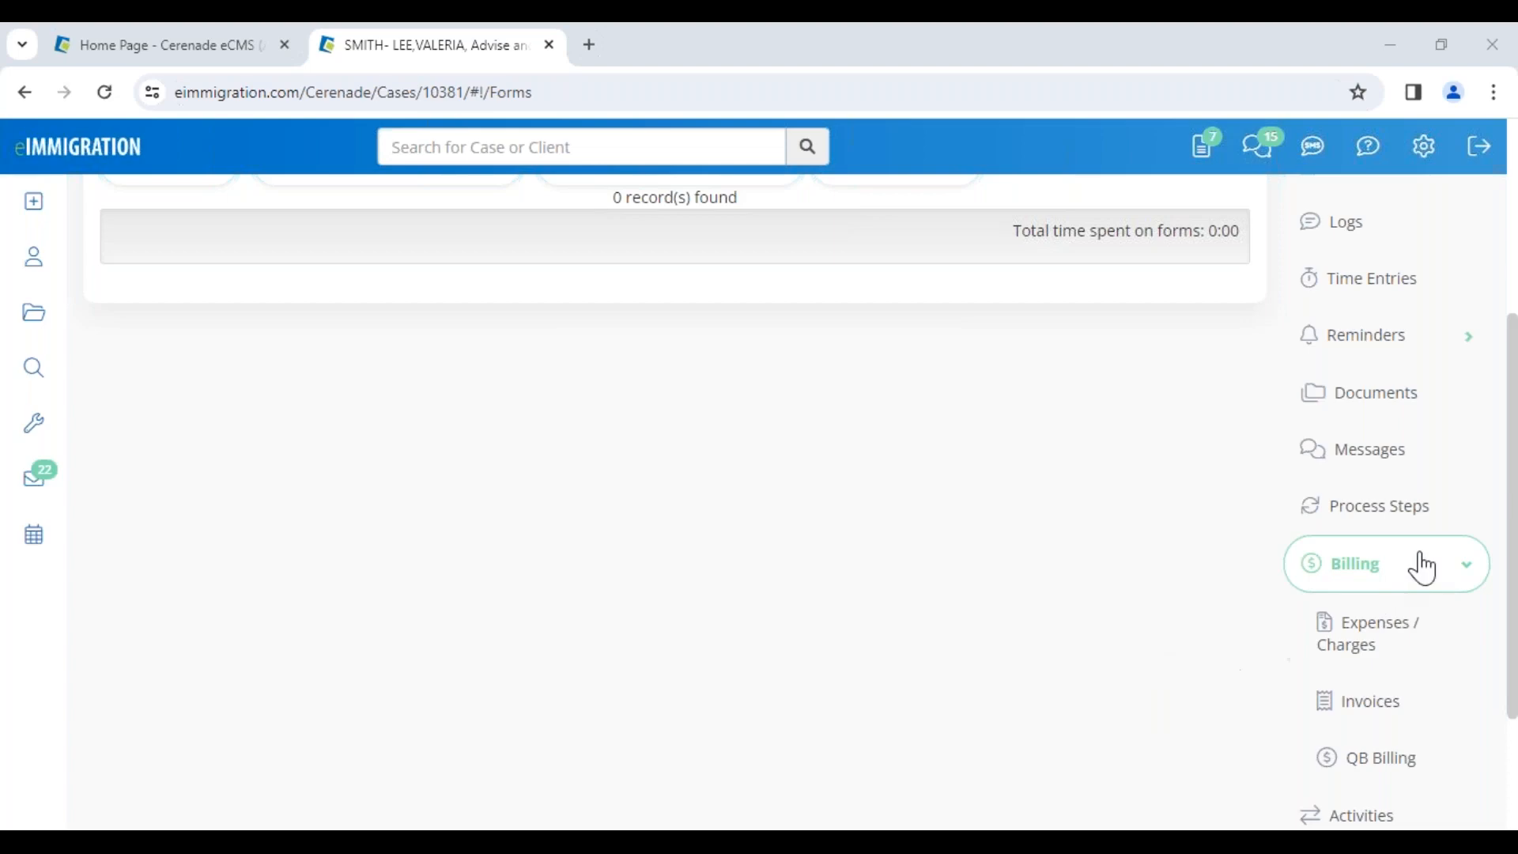
scroll(427, 609, up, 4)
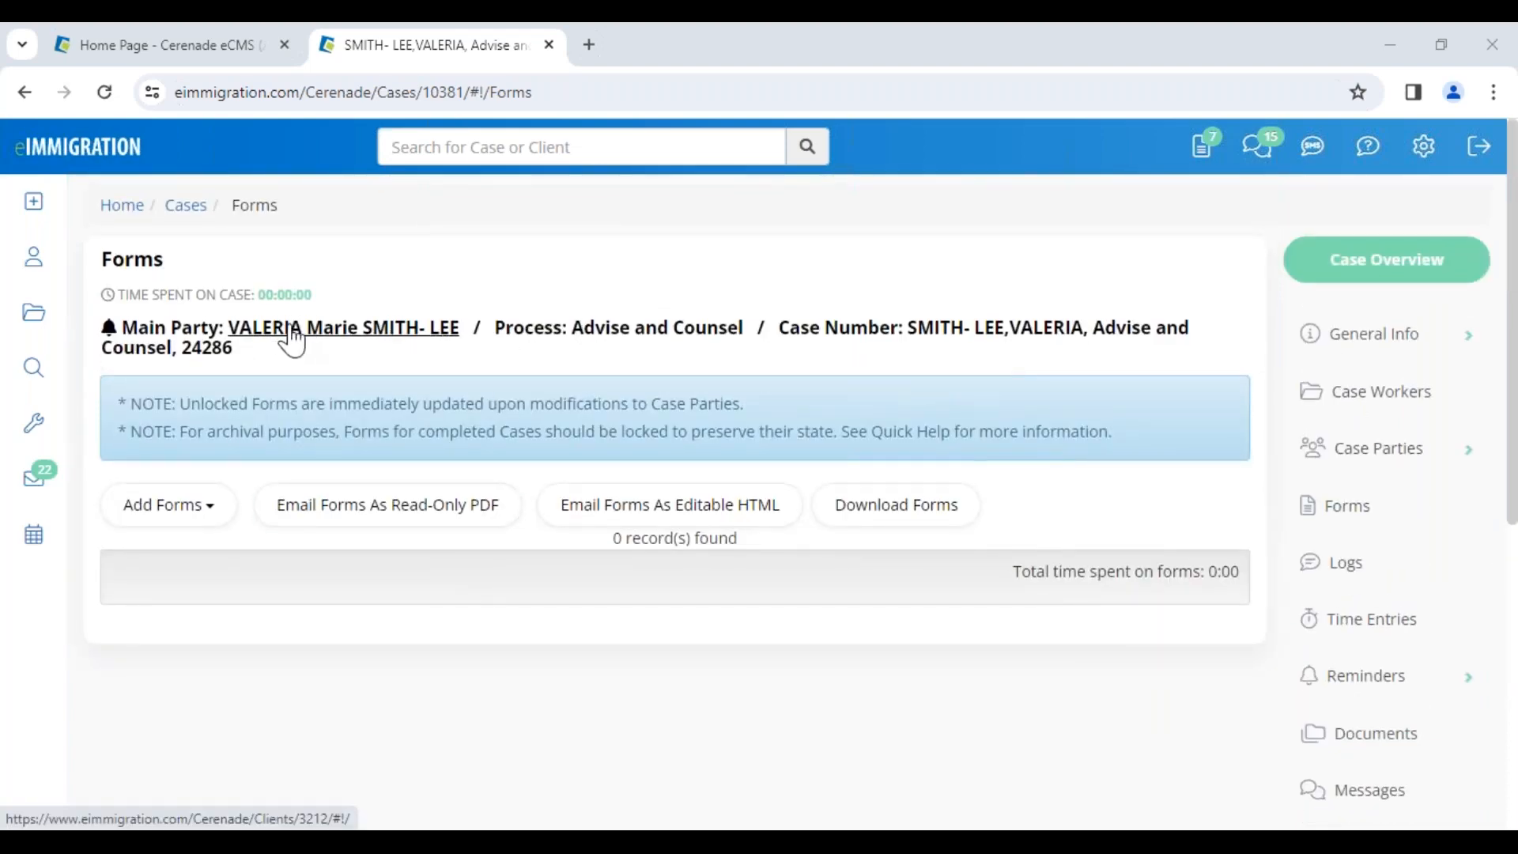
scroll(1321, 593, down, 4)
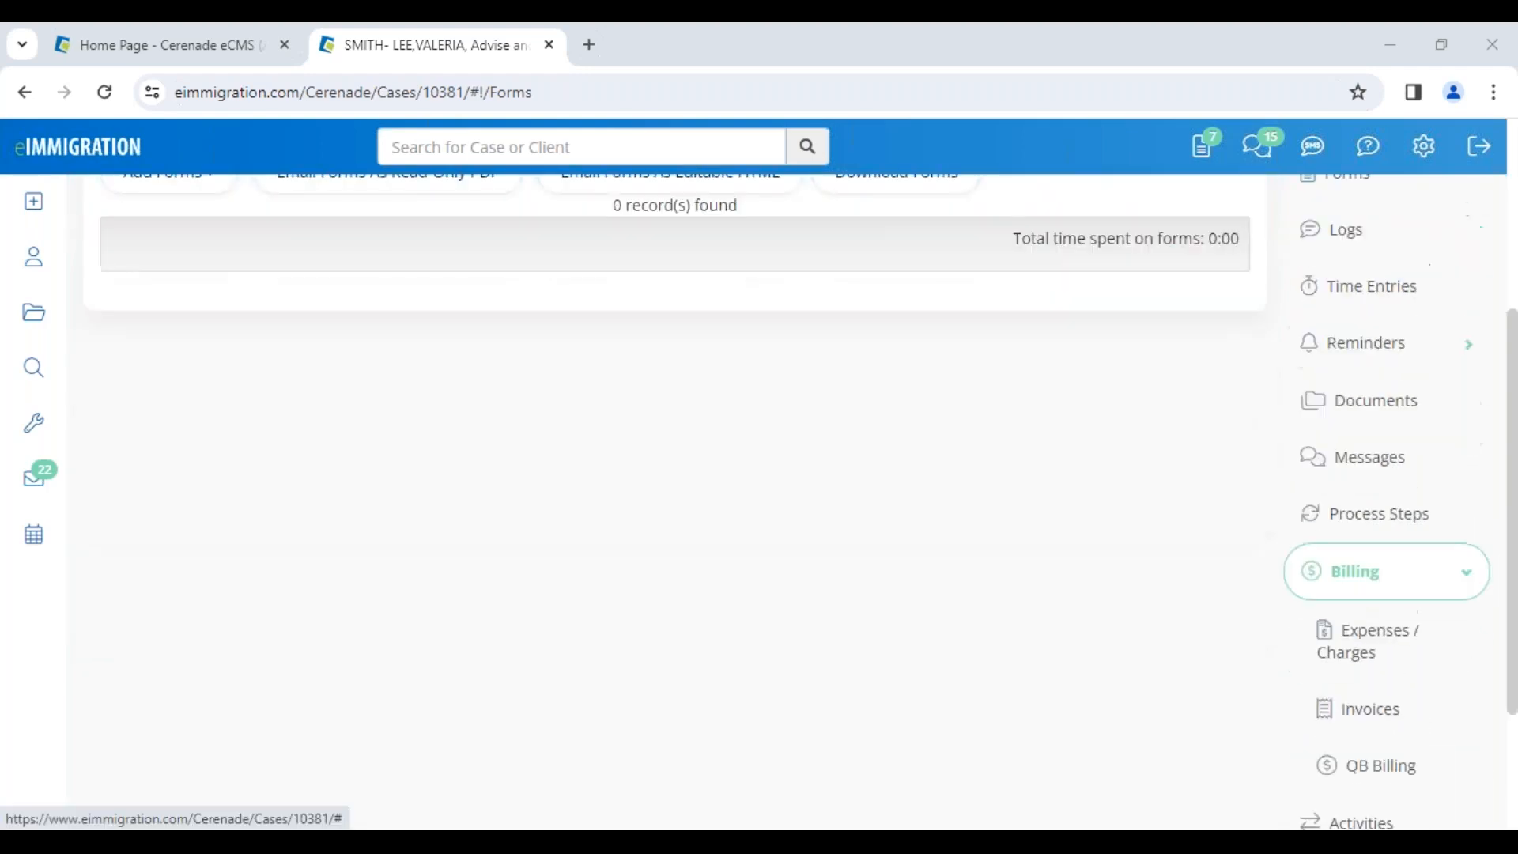
scroll(1348, 637, down, 1)
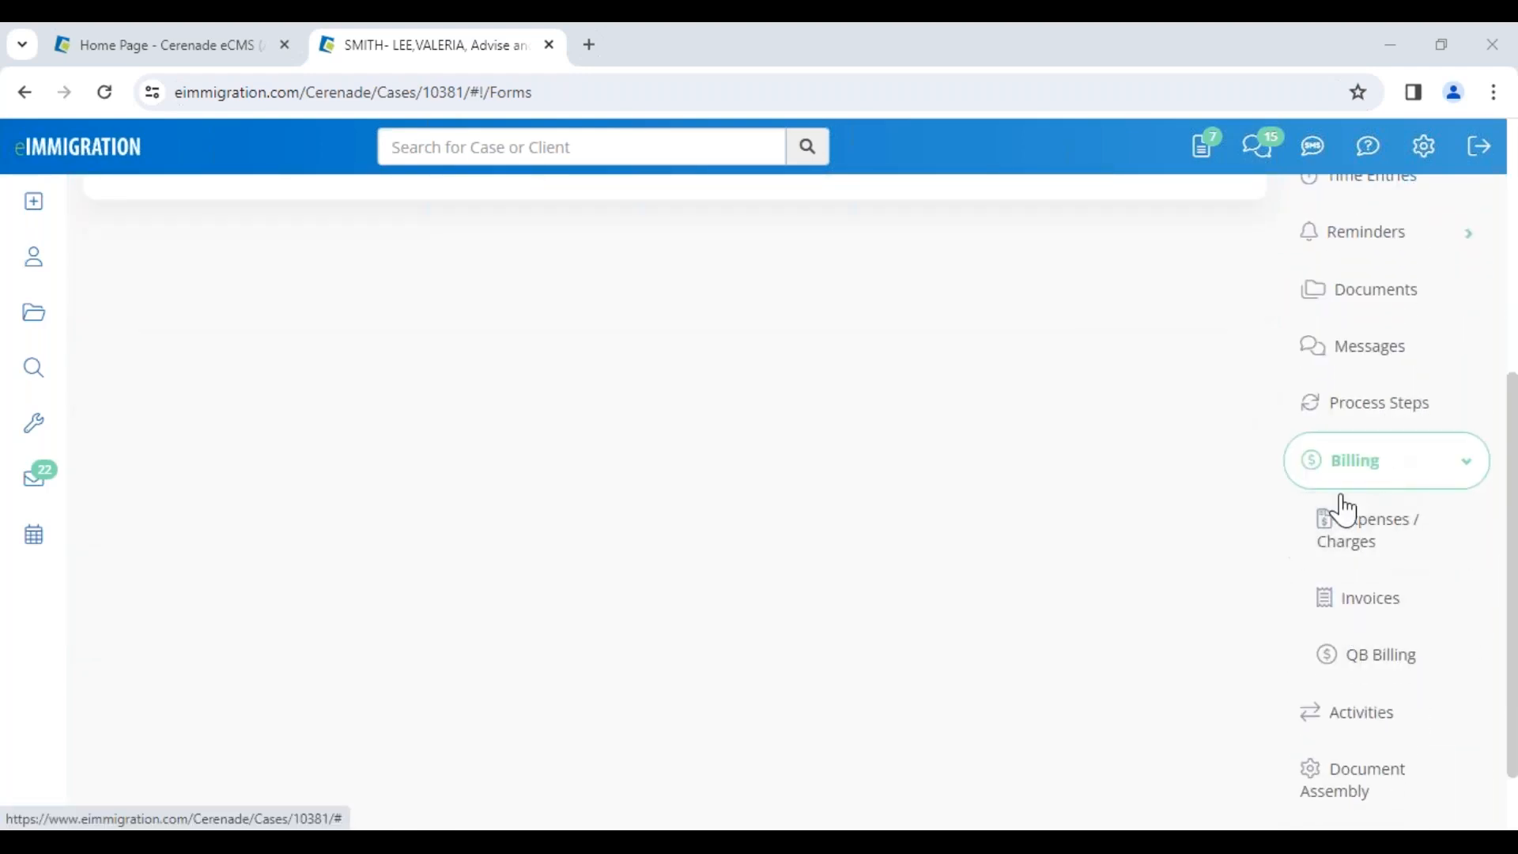
Go to Billing > Expenses / Charges and start adding an expense under the Advise and Counsel process
click(1396, 546)
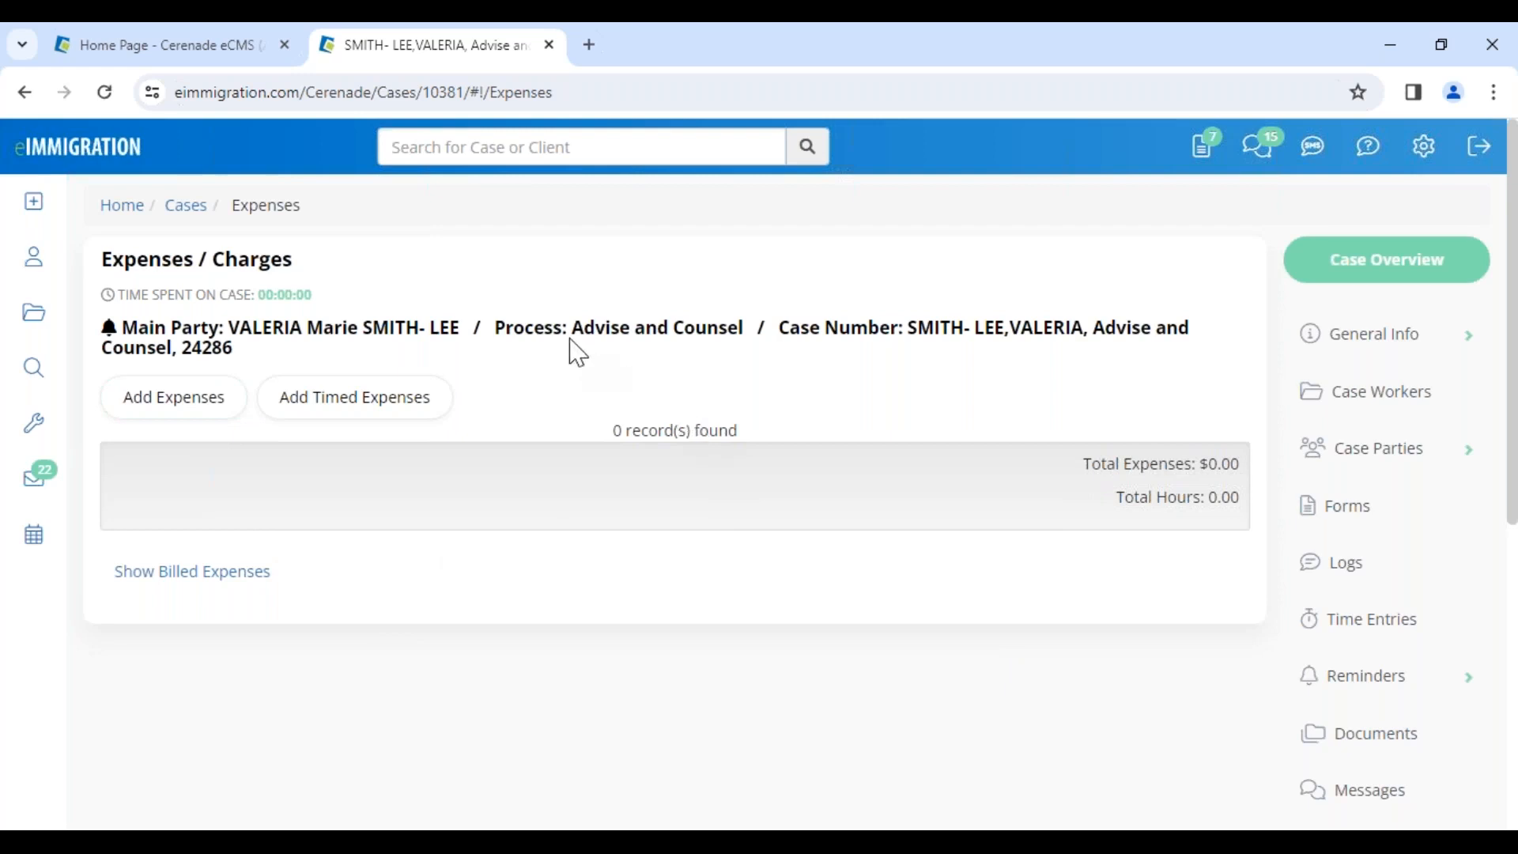
drag(568, 327, 759, 321)
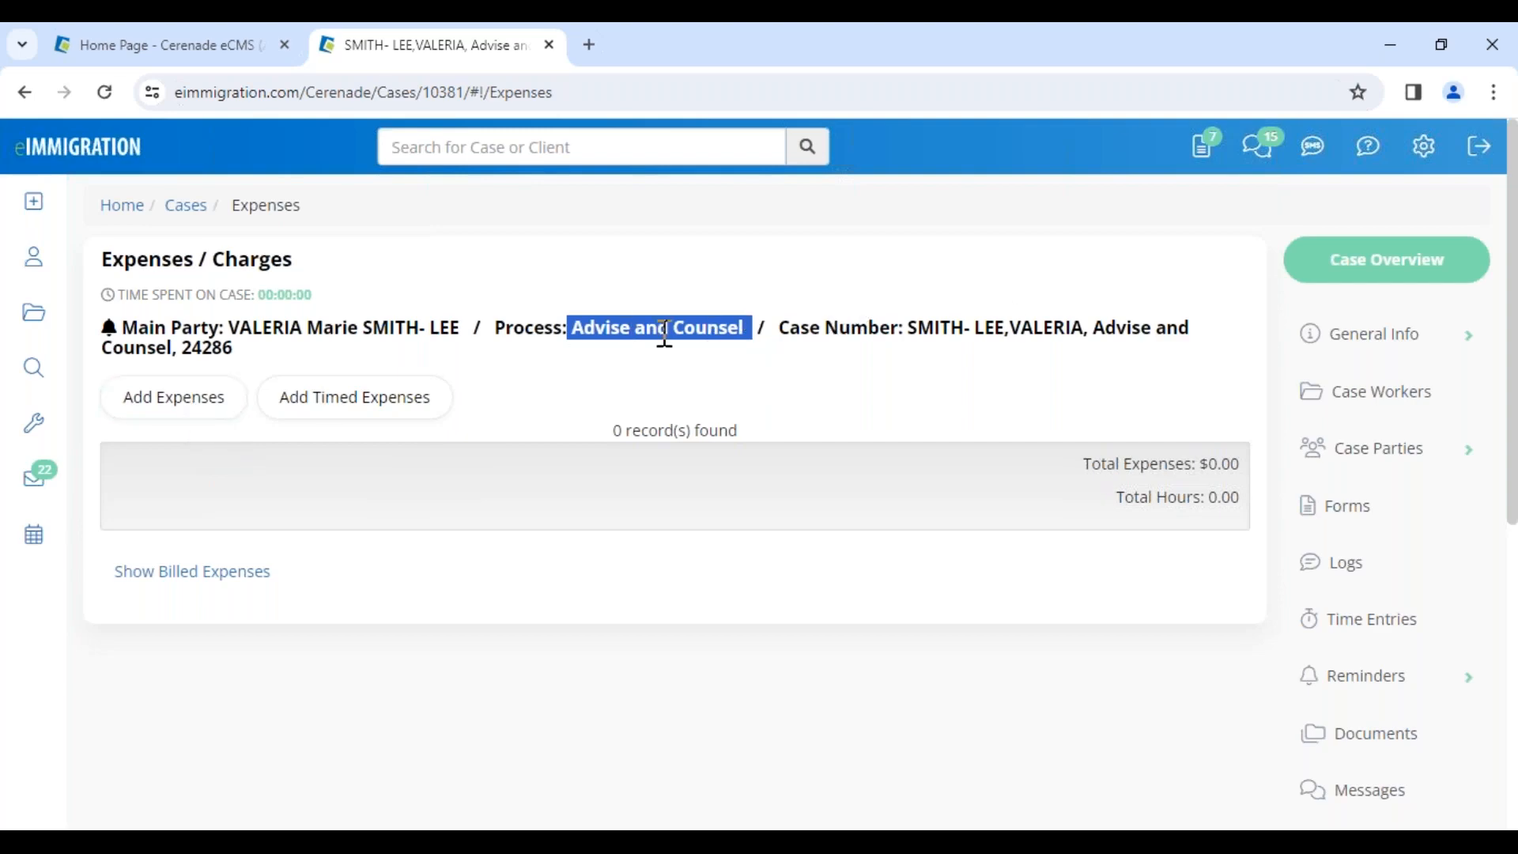
click(165, 412)
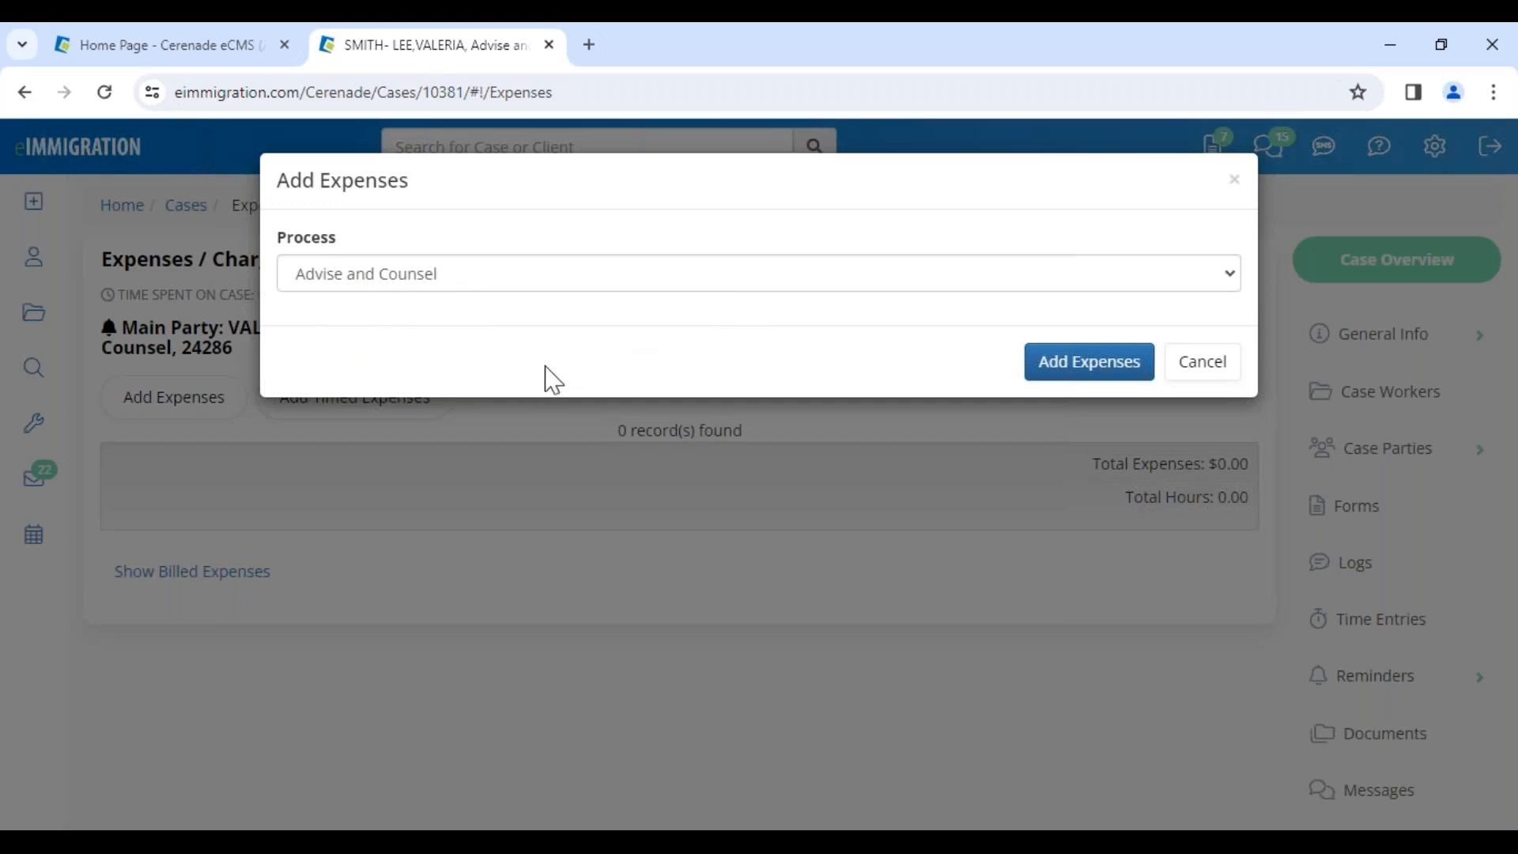
Switch the expense process filter to 'No Process (All Billing Items)'
click(373, 283)
click(384, 301)
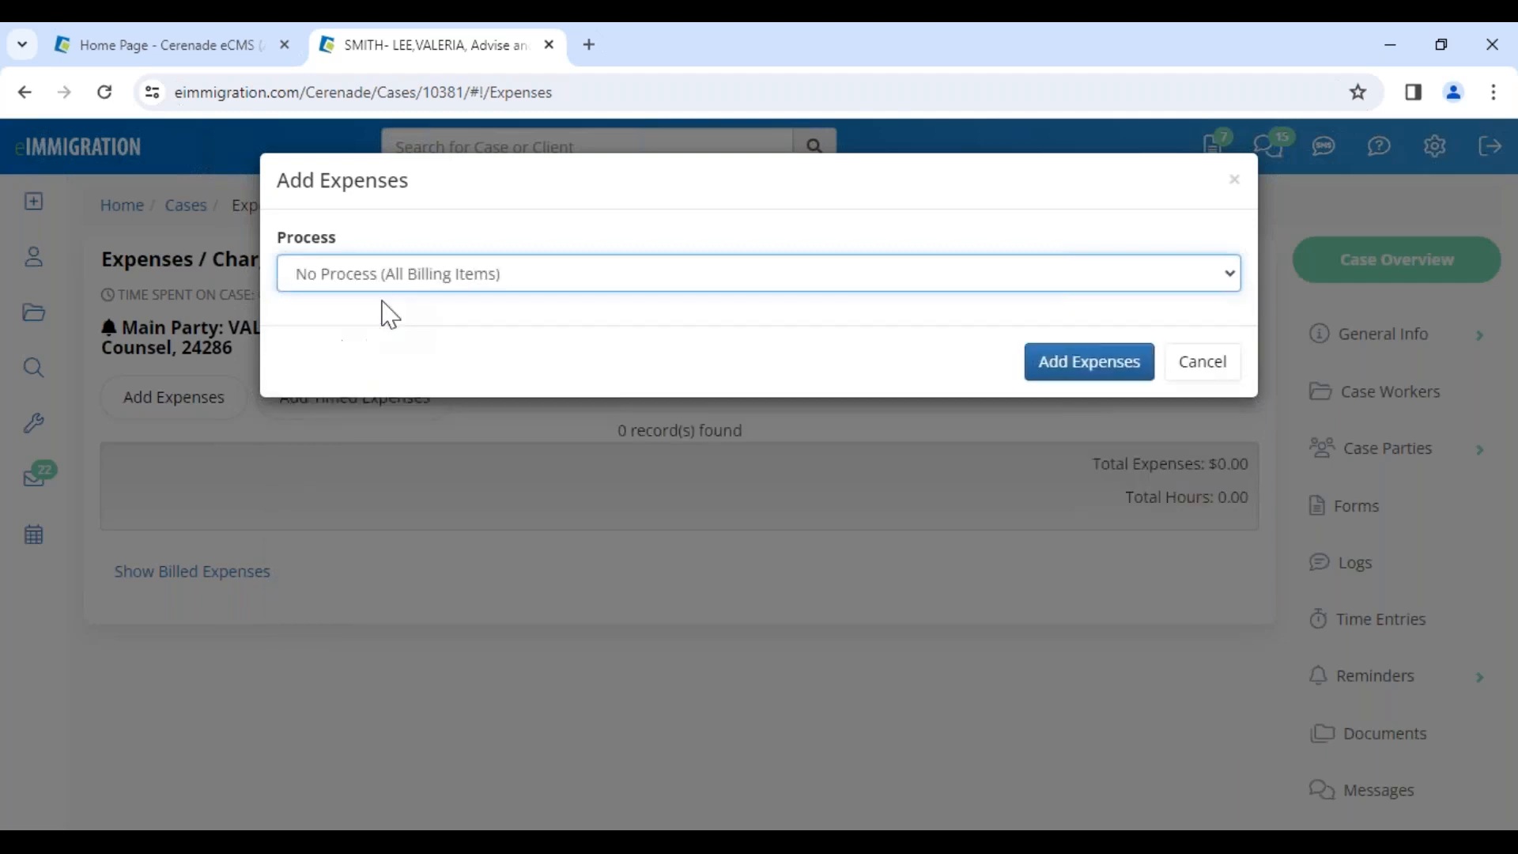
scroll(348, 440, down, 20)
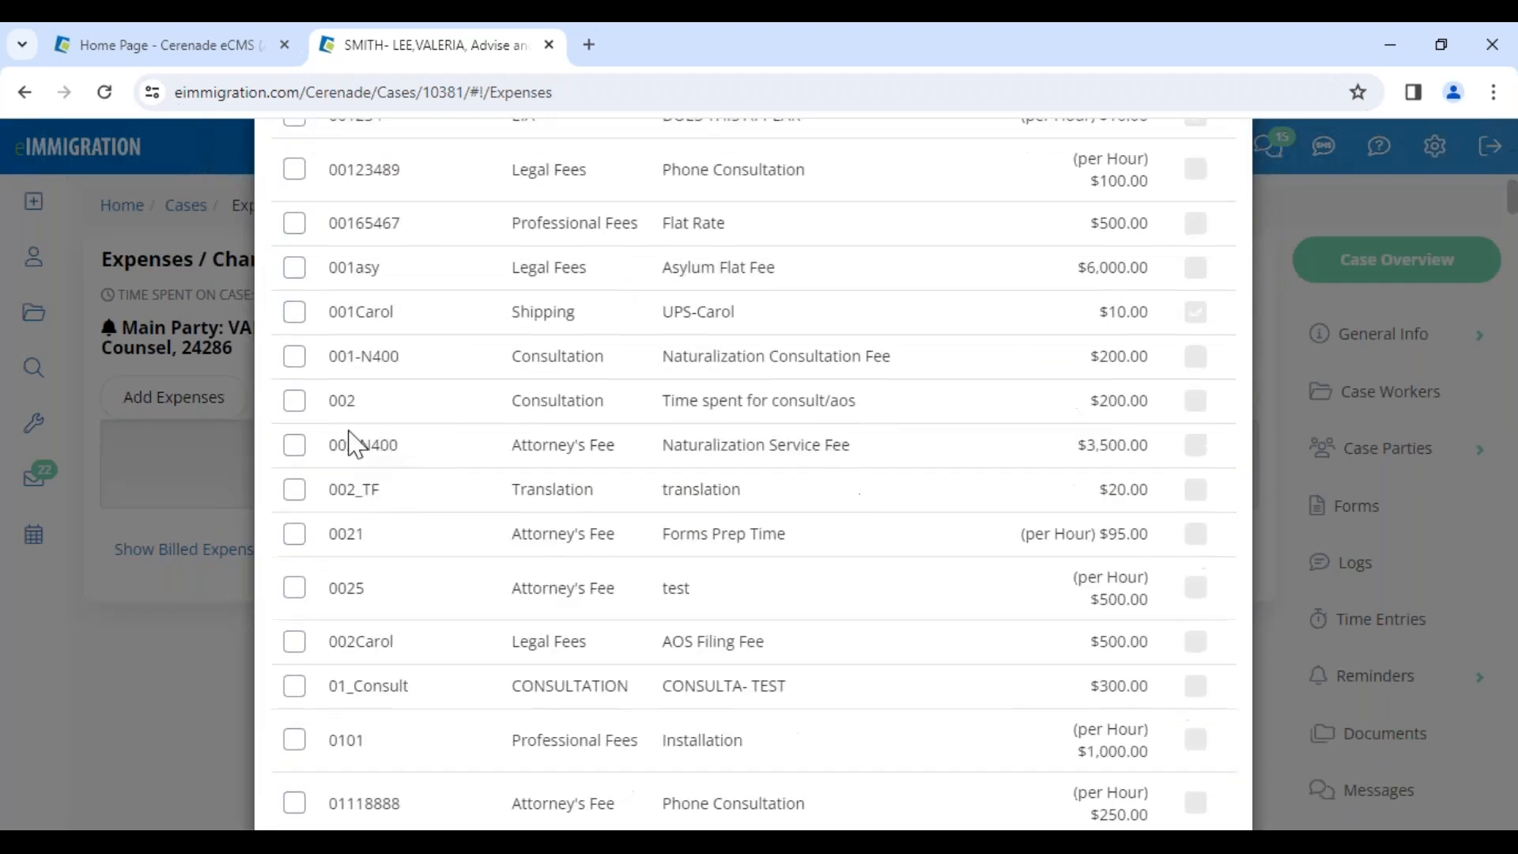
scroll(368, 608, down, 20)
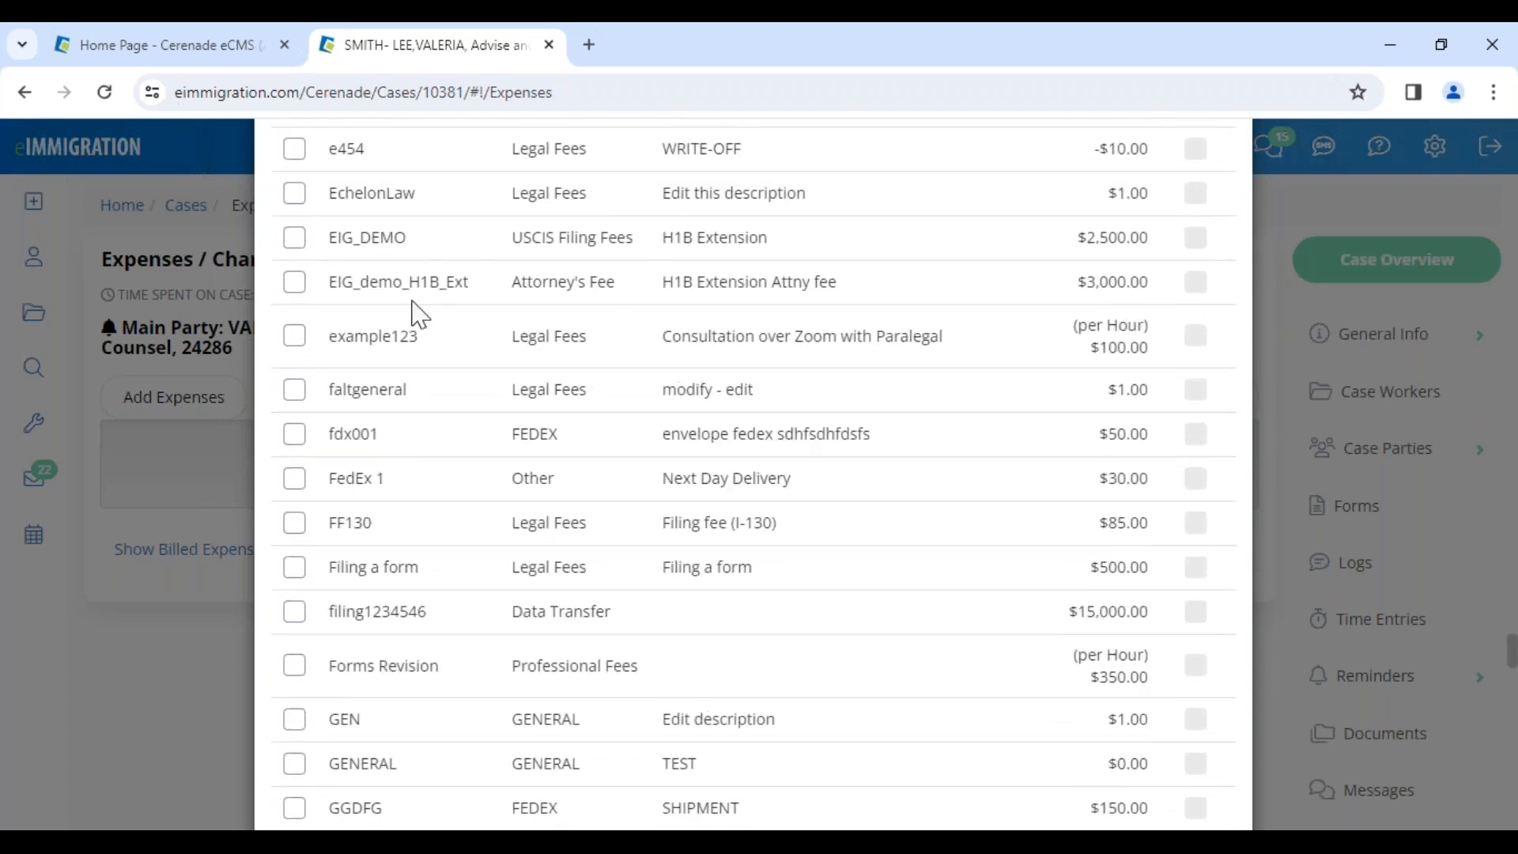
scroll(411, 309, up, 2)
scroll(415, 474, down, 6)
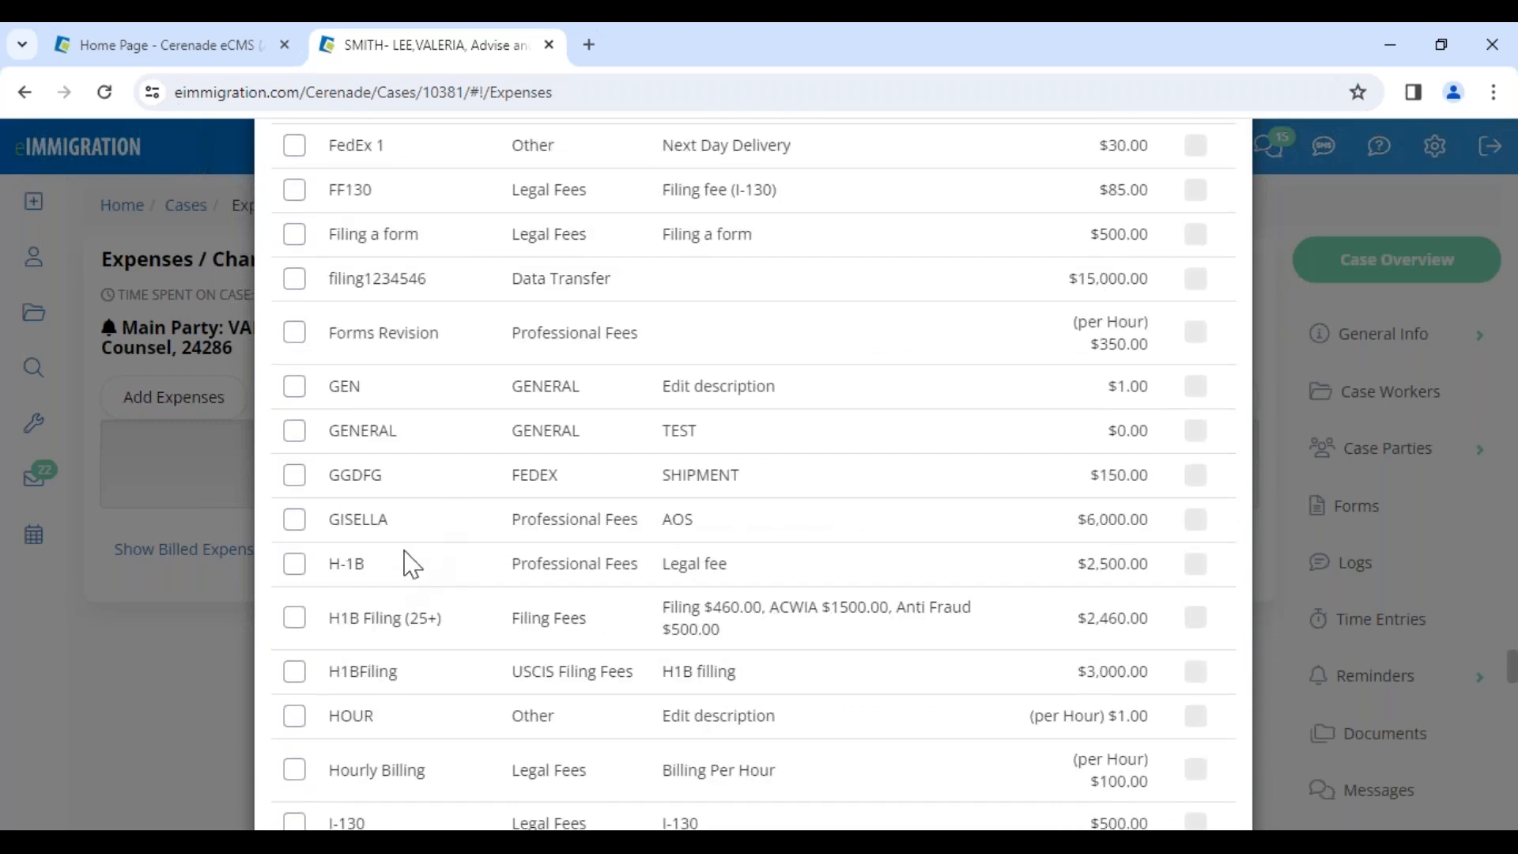
Tick the GEN billing item and add it to the case as a $1.00 expense
drag(325, 433, 465, 430)
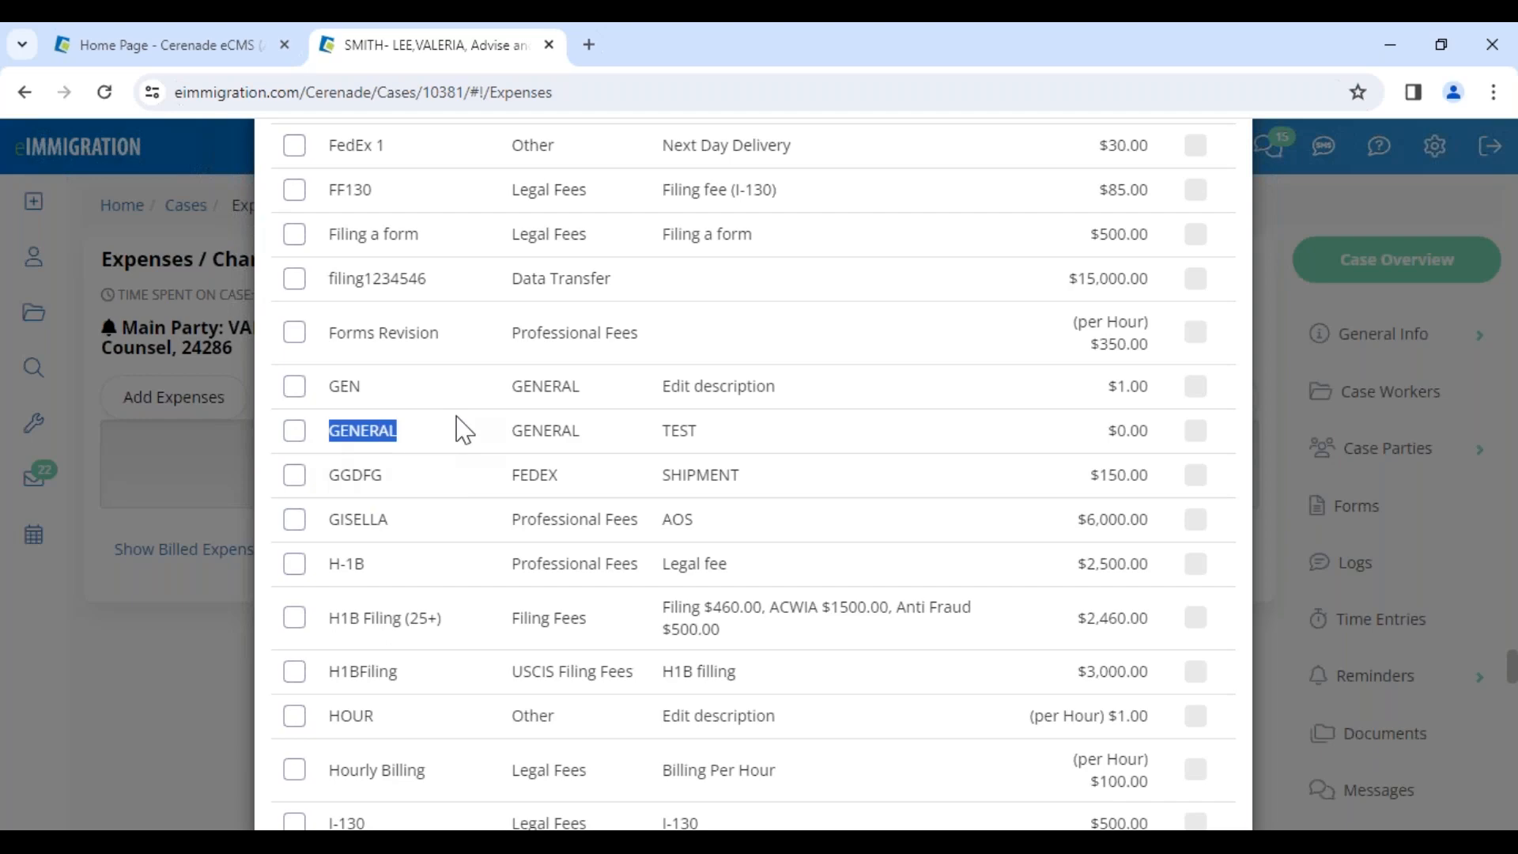
click(308, 387)
scroll(1130, 703, down, 10)
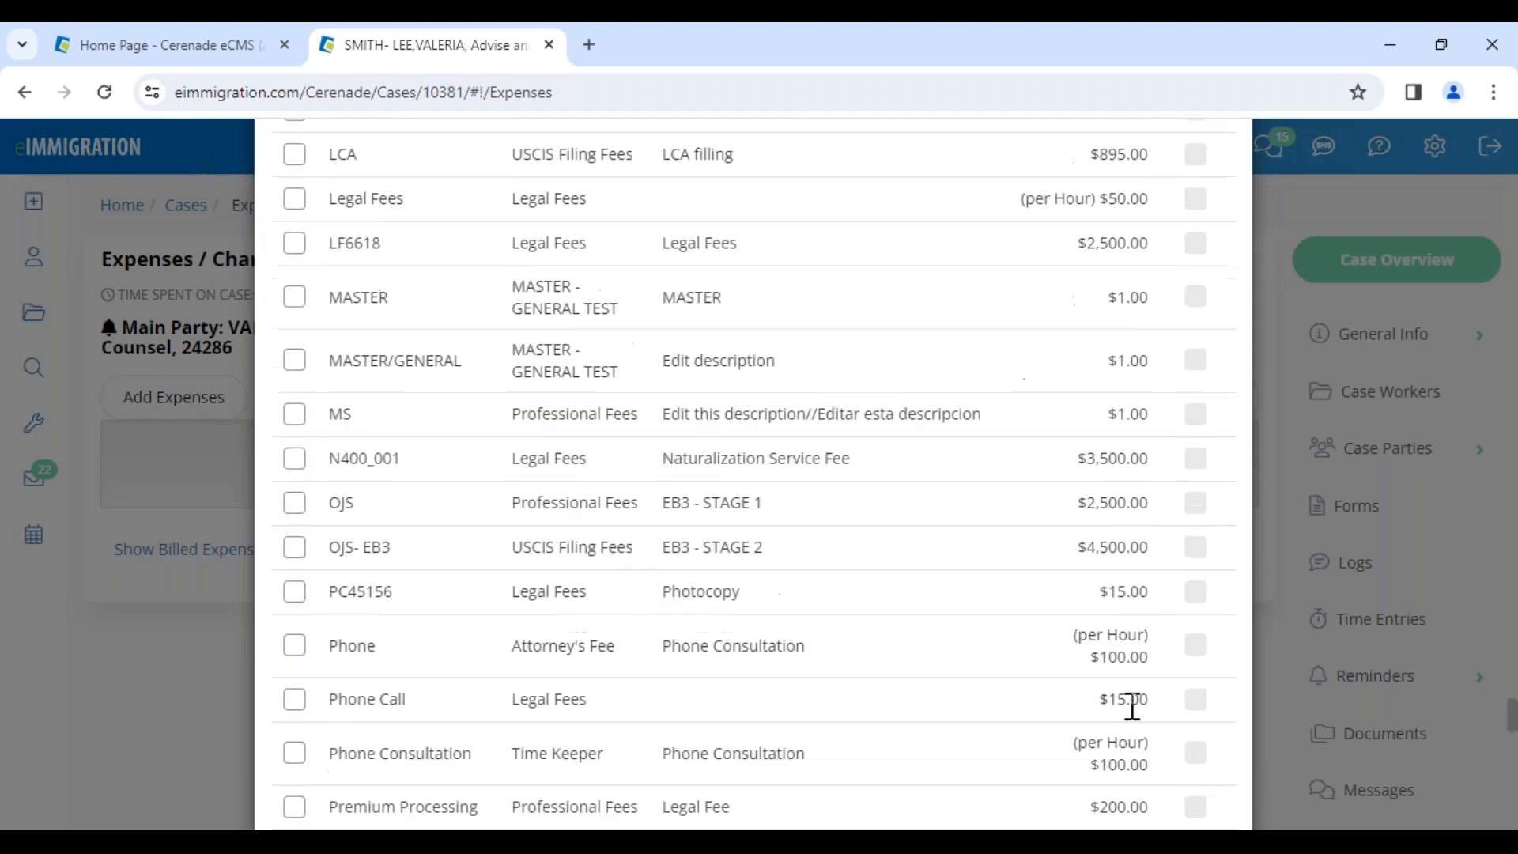
scroll(1136, 720, down, 15)
click(1114, 776)
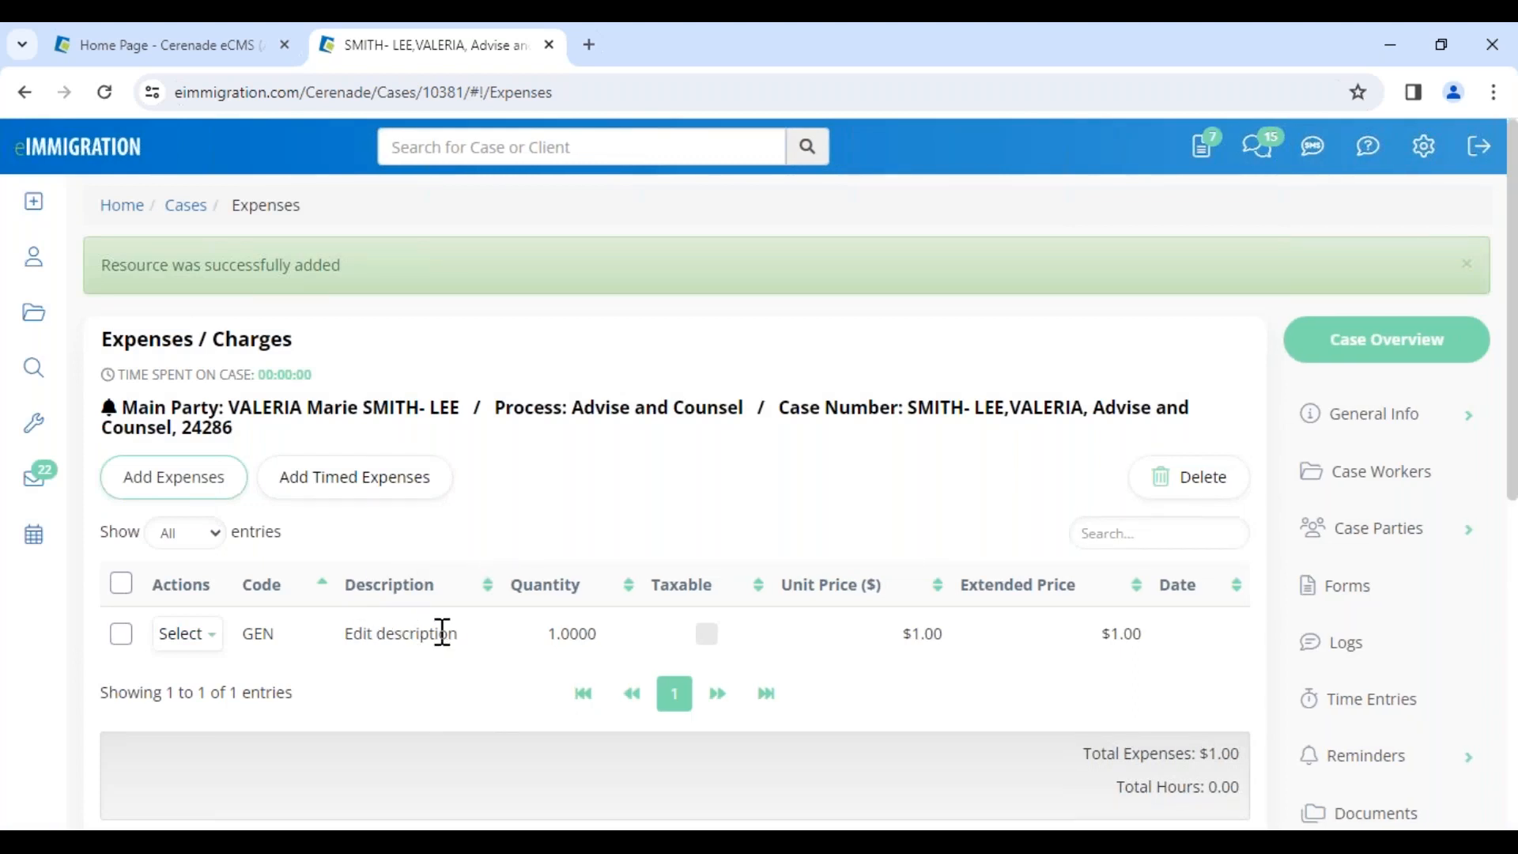
click(188, 634)
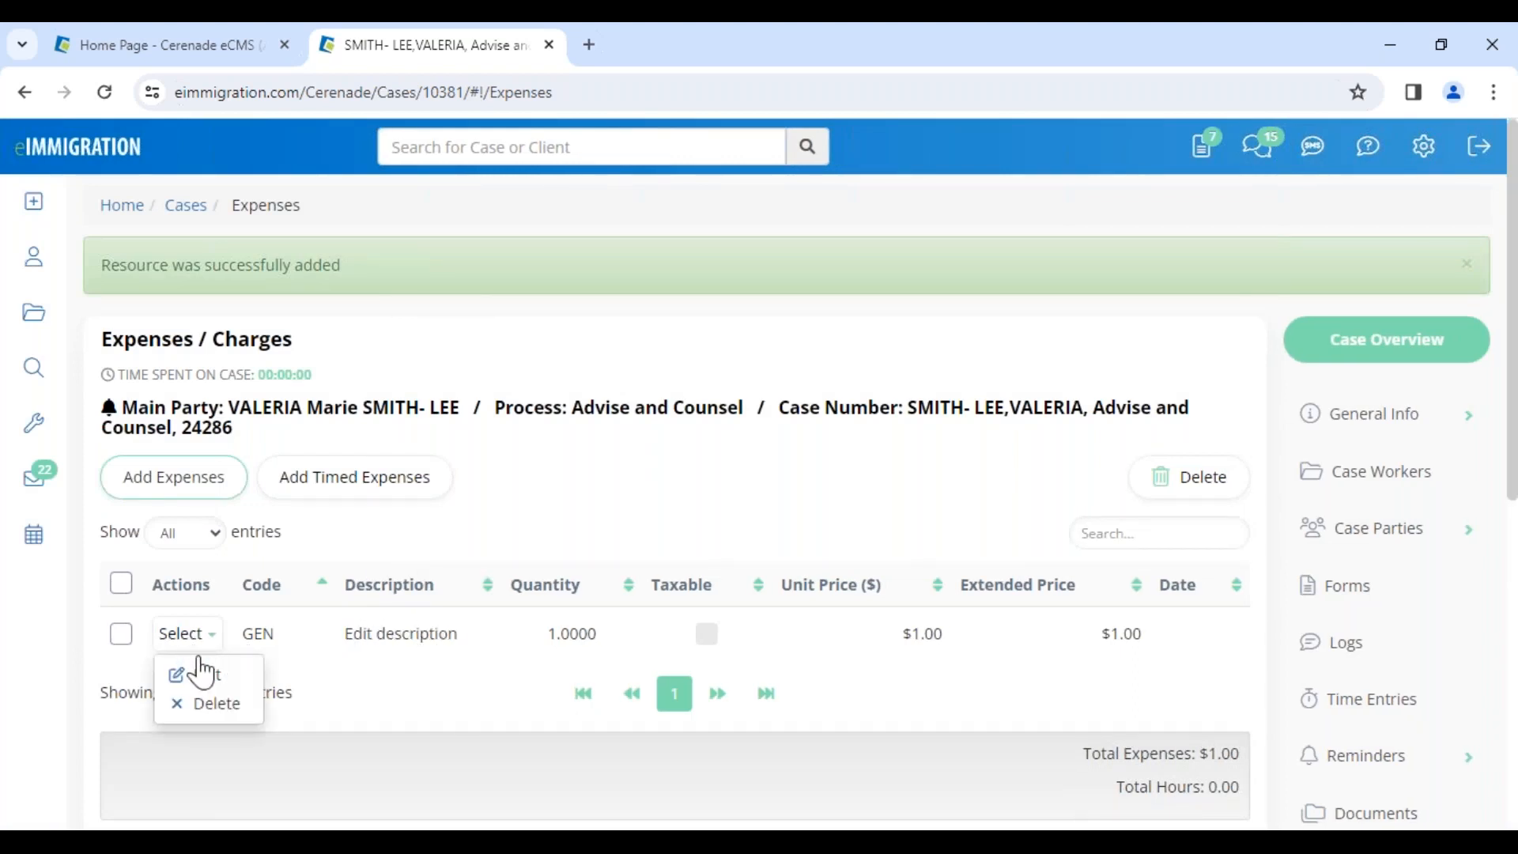
Edit the GEN expense: description 'ADVISE & COUNSEL / CONSULTA', unit price 100
click(198, 675)
drag(715, 273, 400, 271)
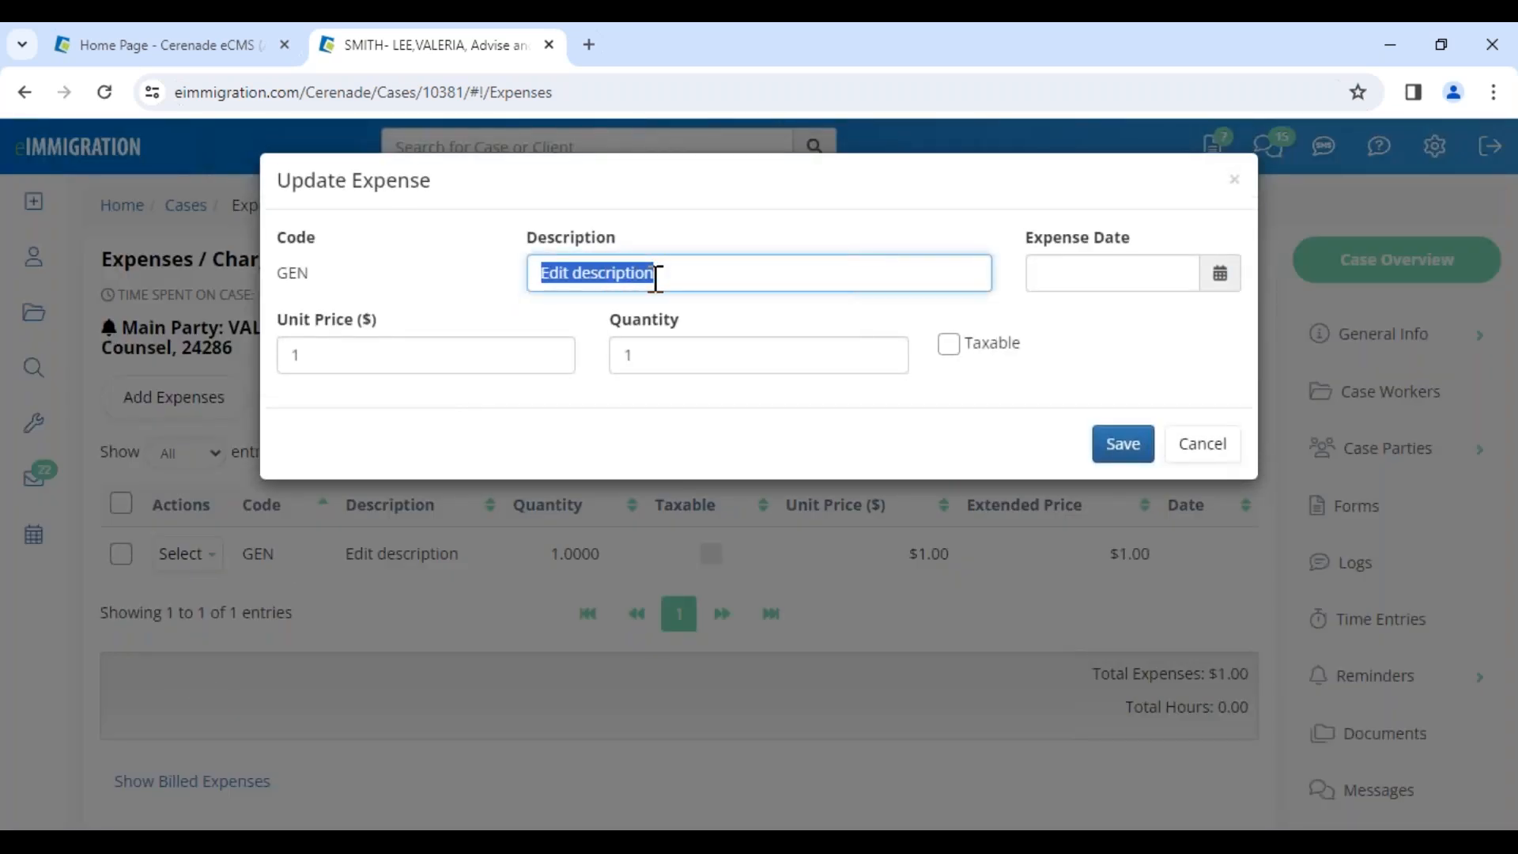
text(ADVIS)
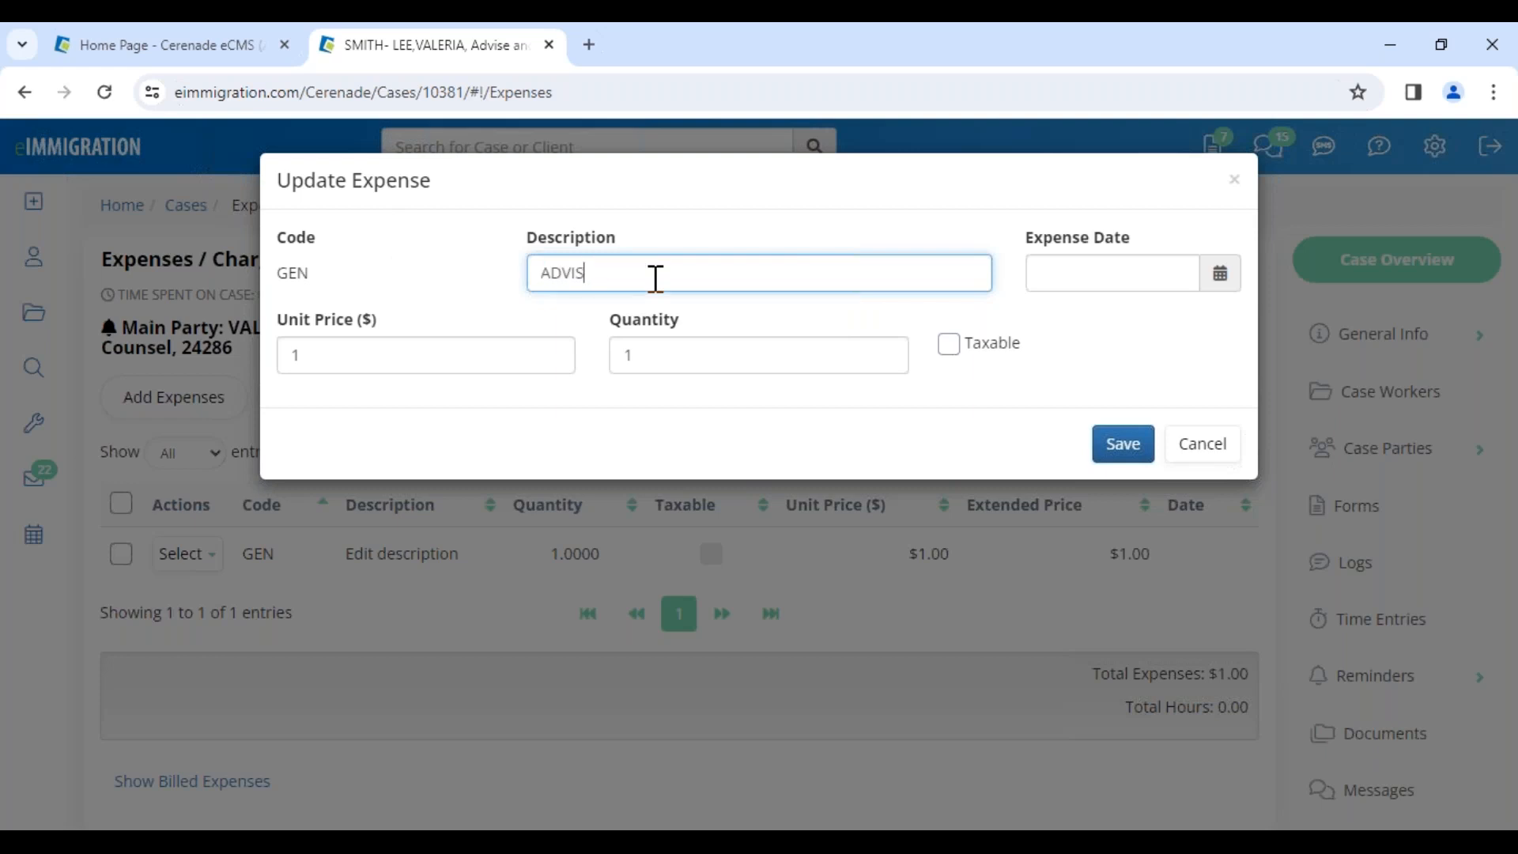
text(E & COUNSEL / CONSULTA)
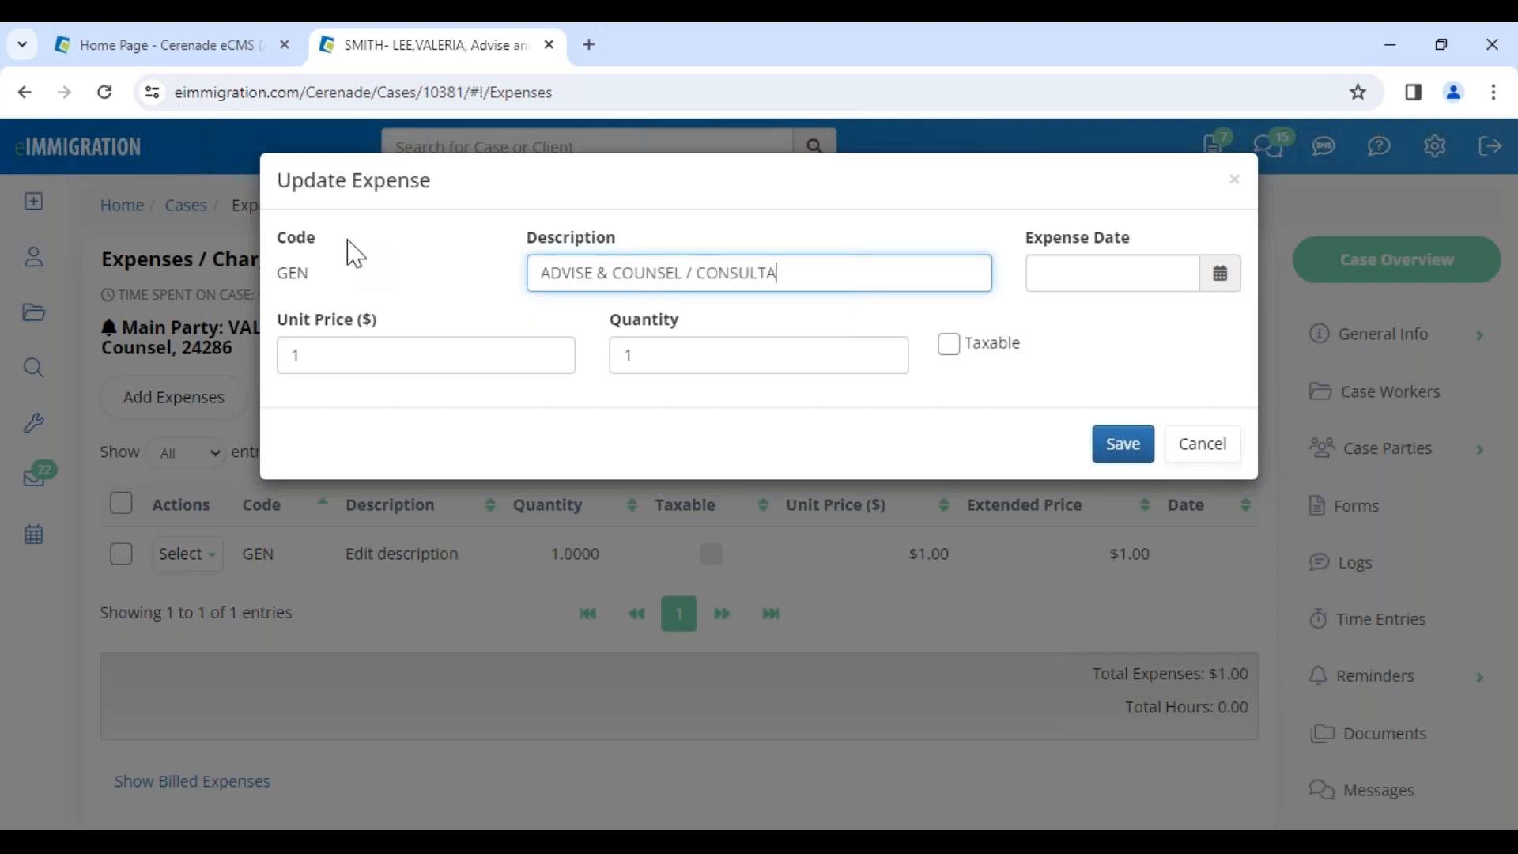
double_click(301, 354)
text(100)
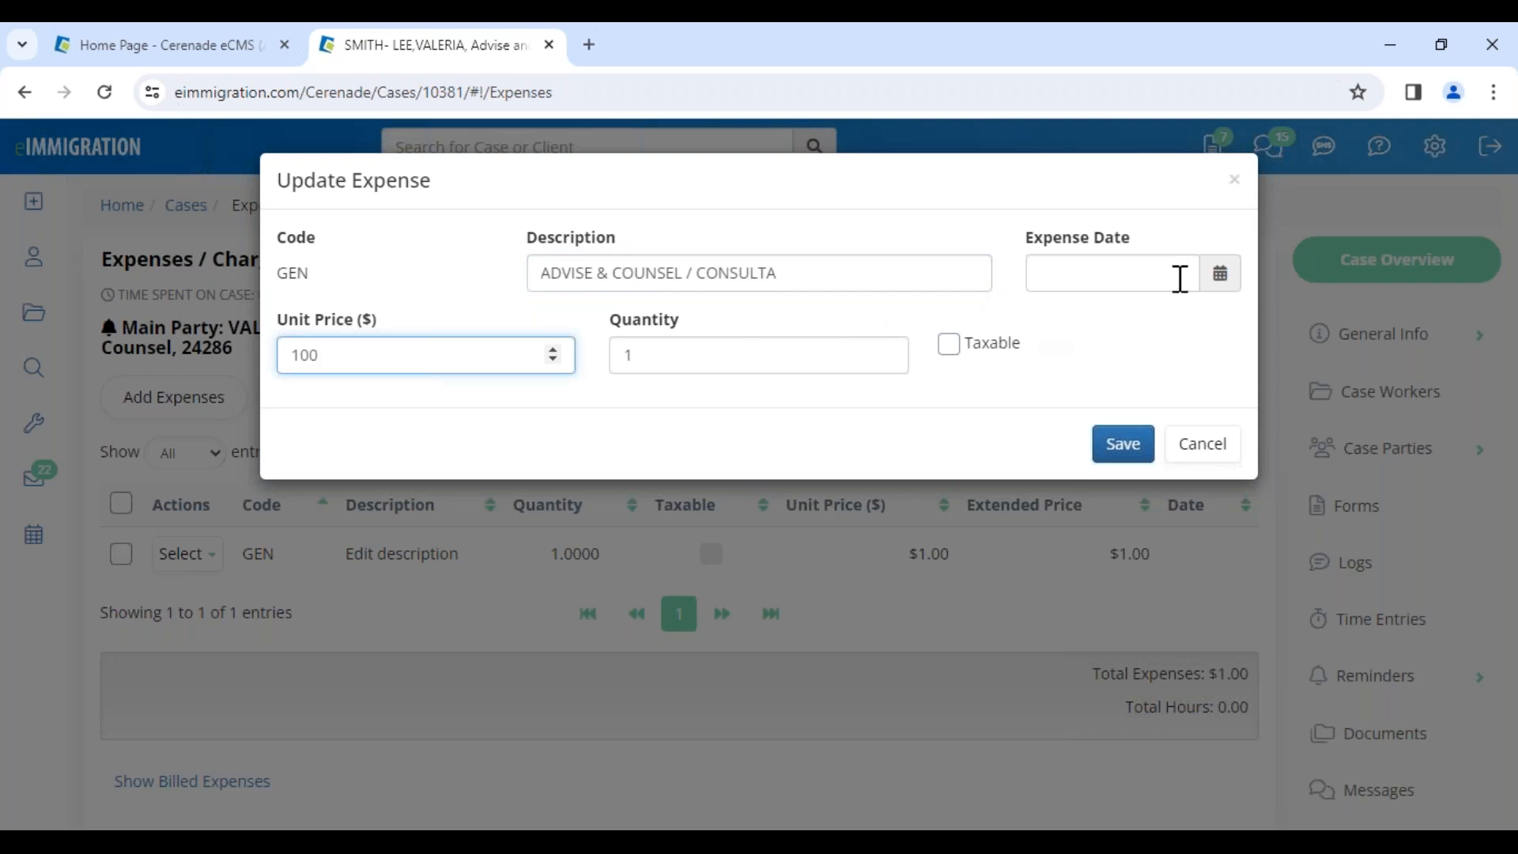
Set the expense date to January 2, 2024 and save, giving a $100.00 extended price
click(1221, 278)
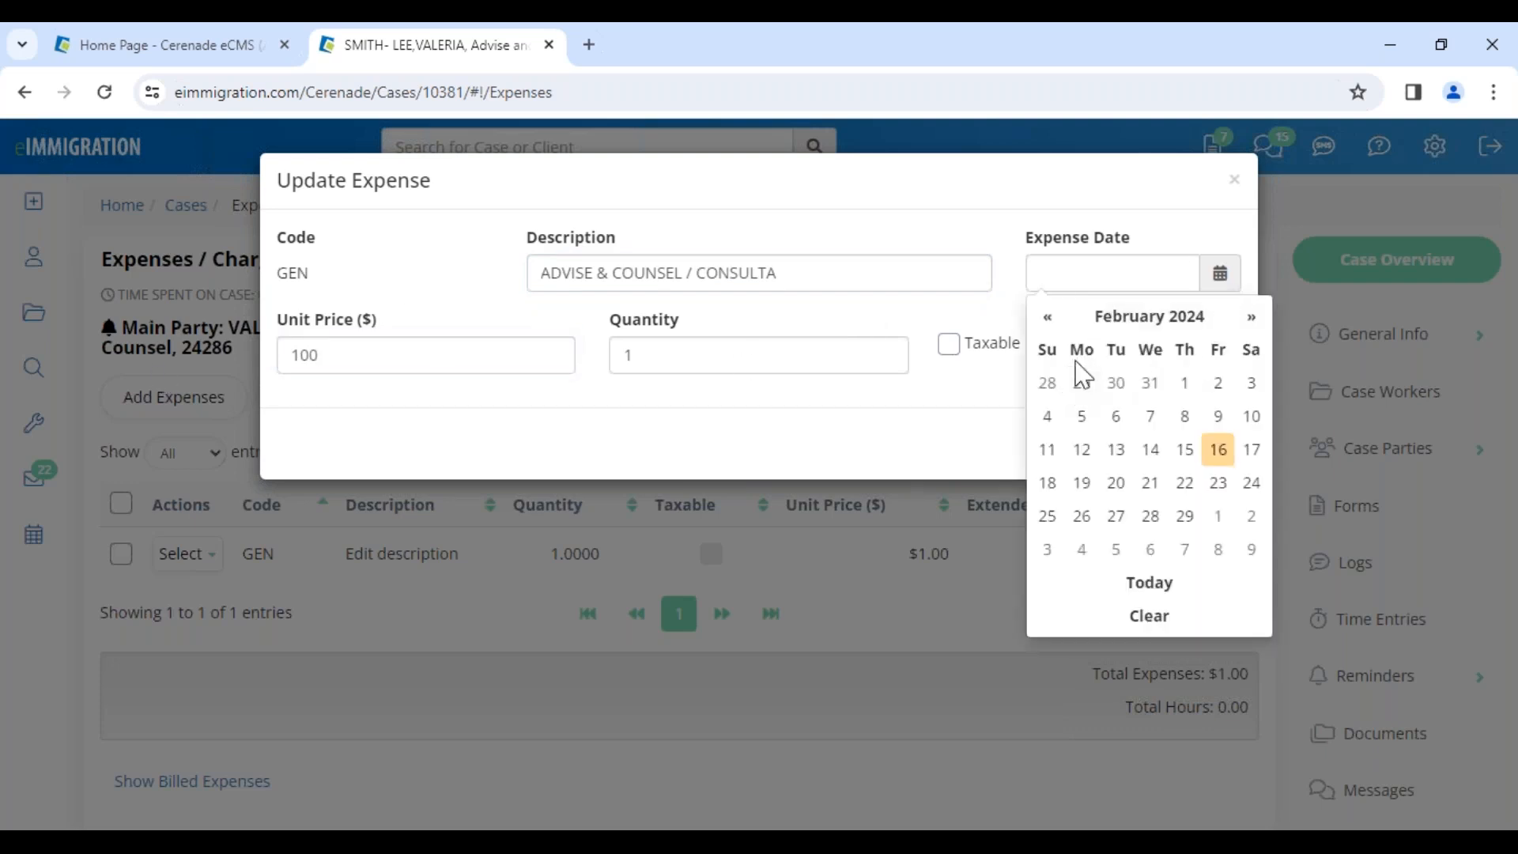
click(1048, 317)
click(1116, 384)
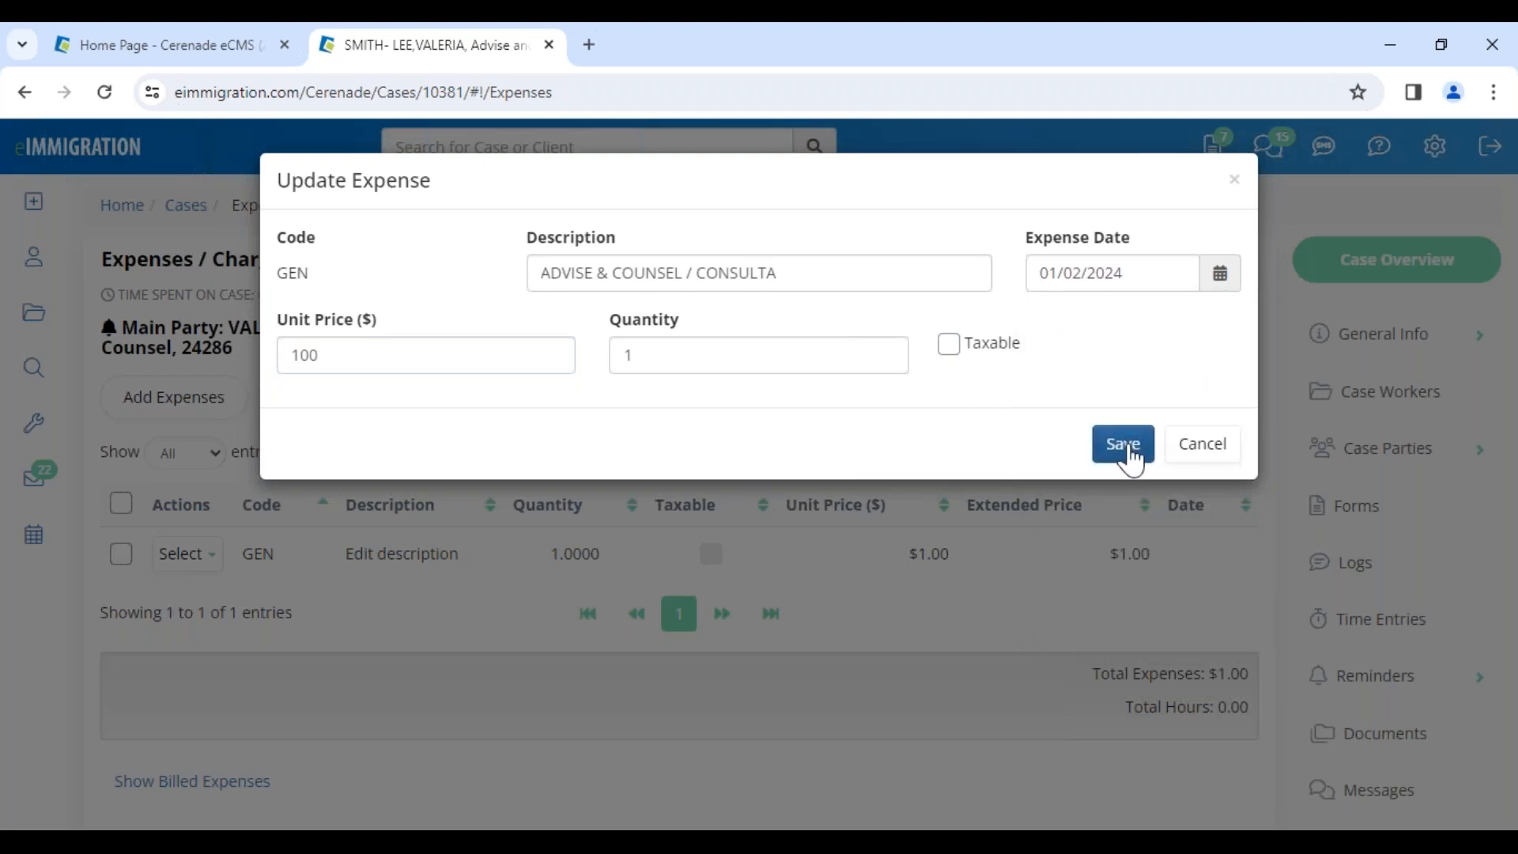
click(1129, 447)
drag(334, 639, 673, 636)
drag(915, 633, 959, 630)
drag(1075, 633, 1133, 637)
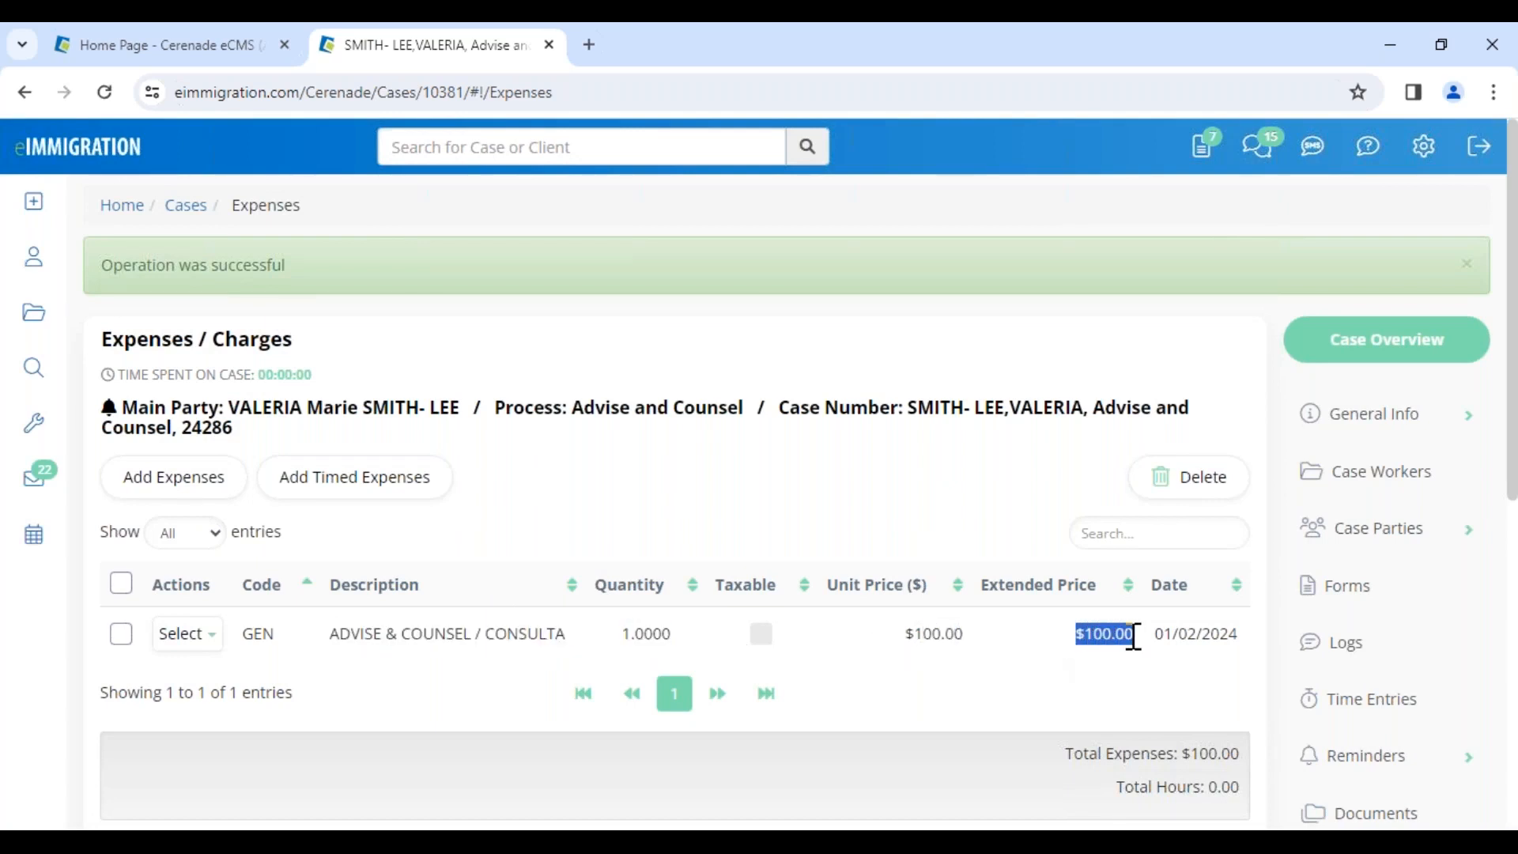
Change the expense to unit price 250 and quantity .80, giving $200.00
click(183, 635)
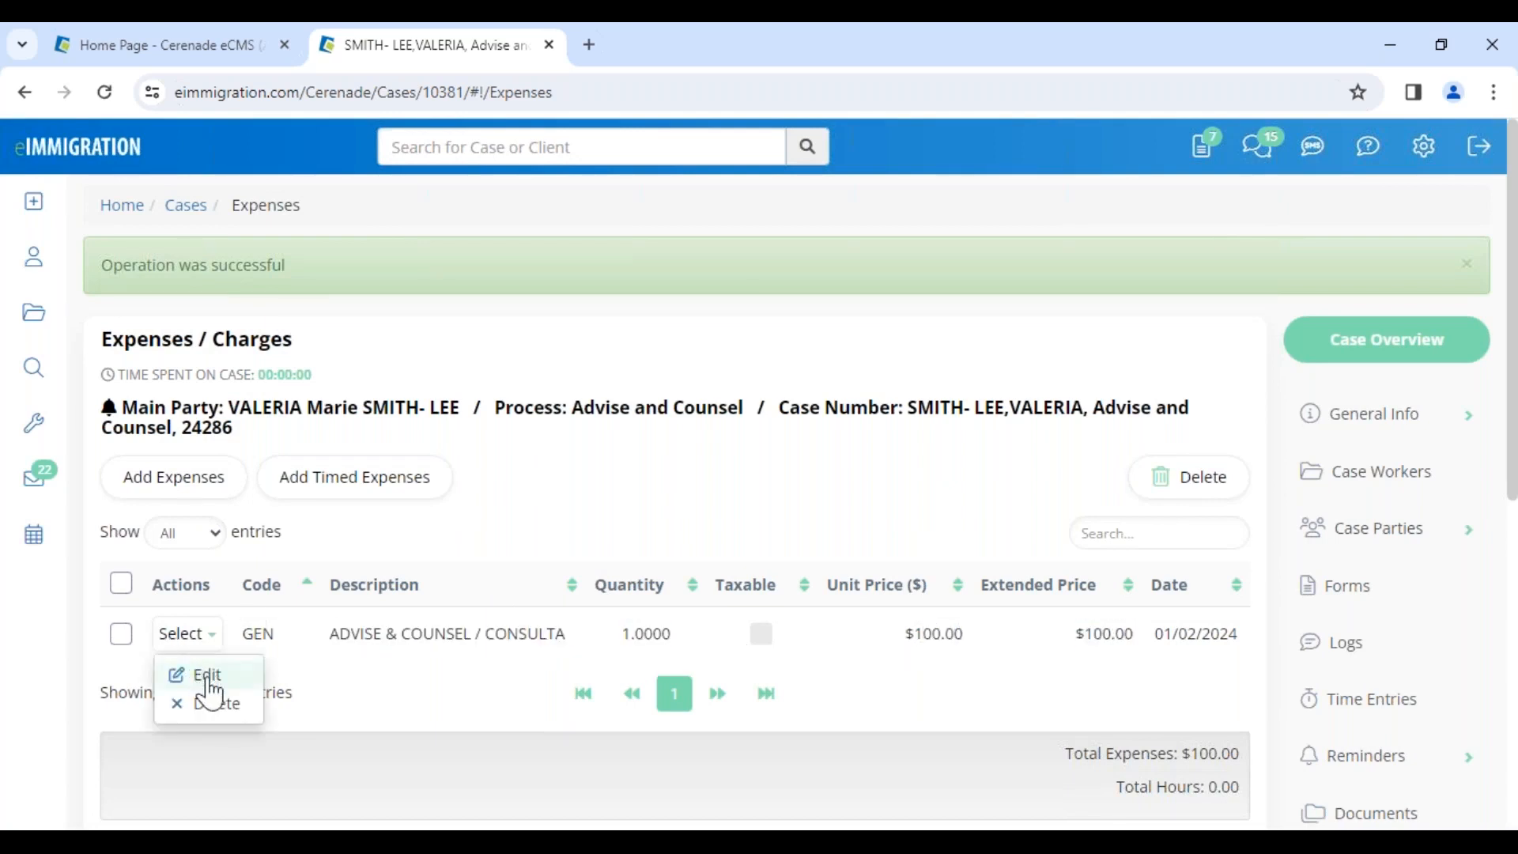
click(207, 678)
drag(361, 359, 125, 350)
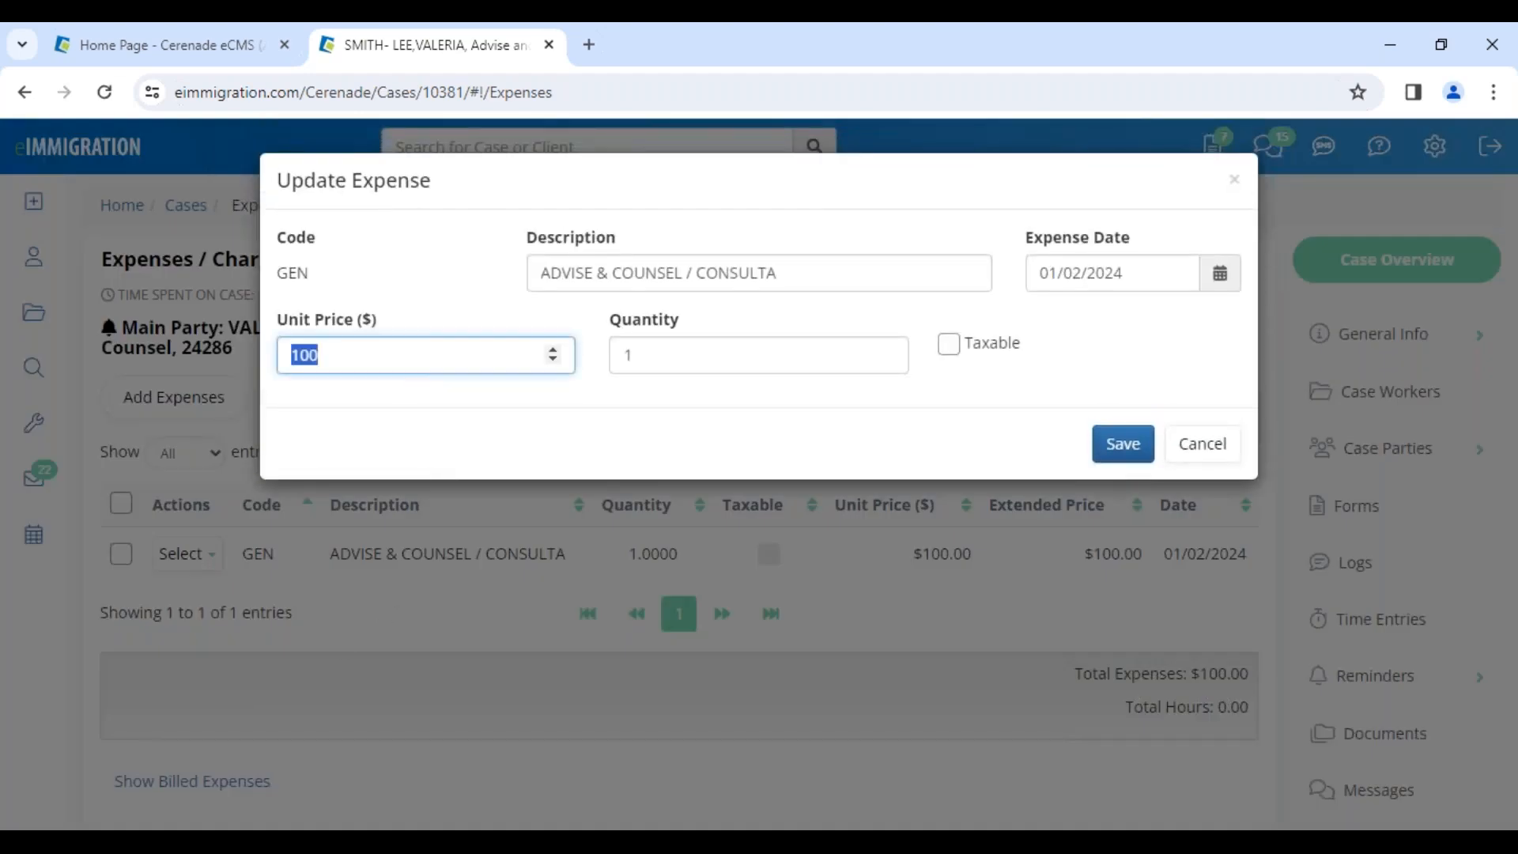
text(250)
key(Tab)
key(BackSpace)
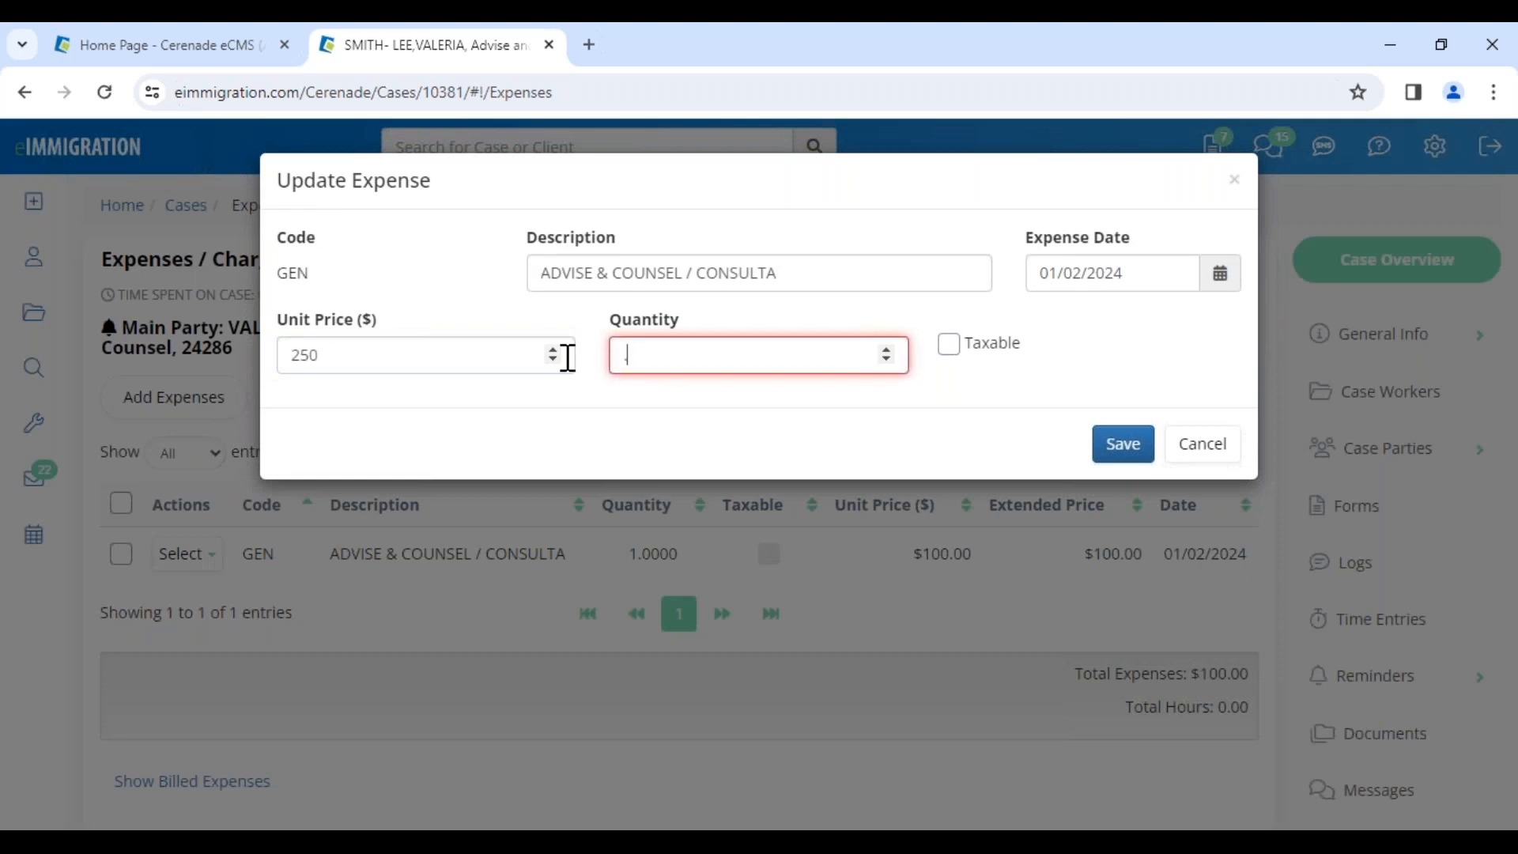
text(.80)
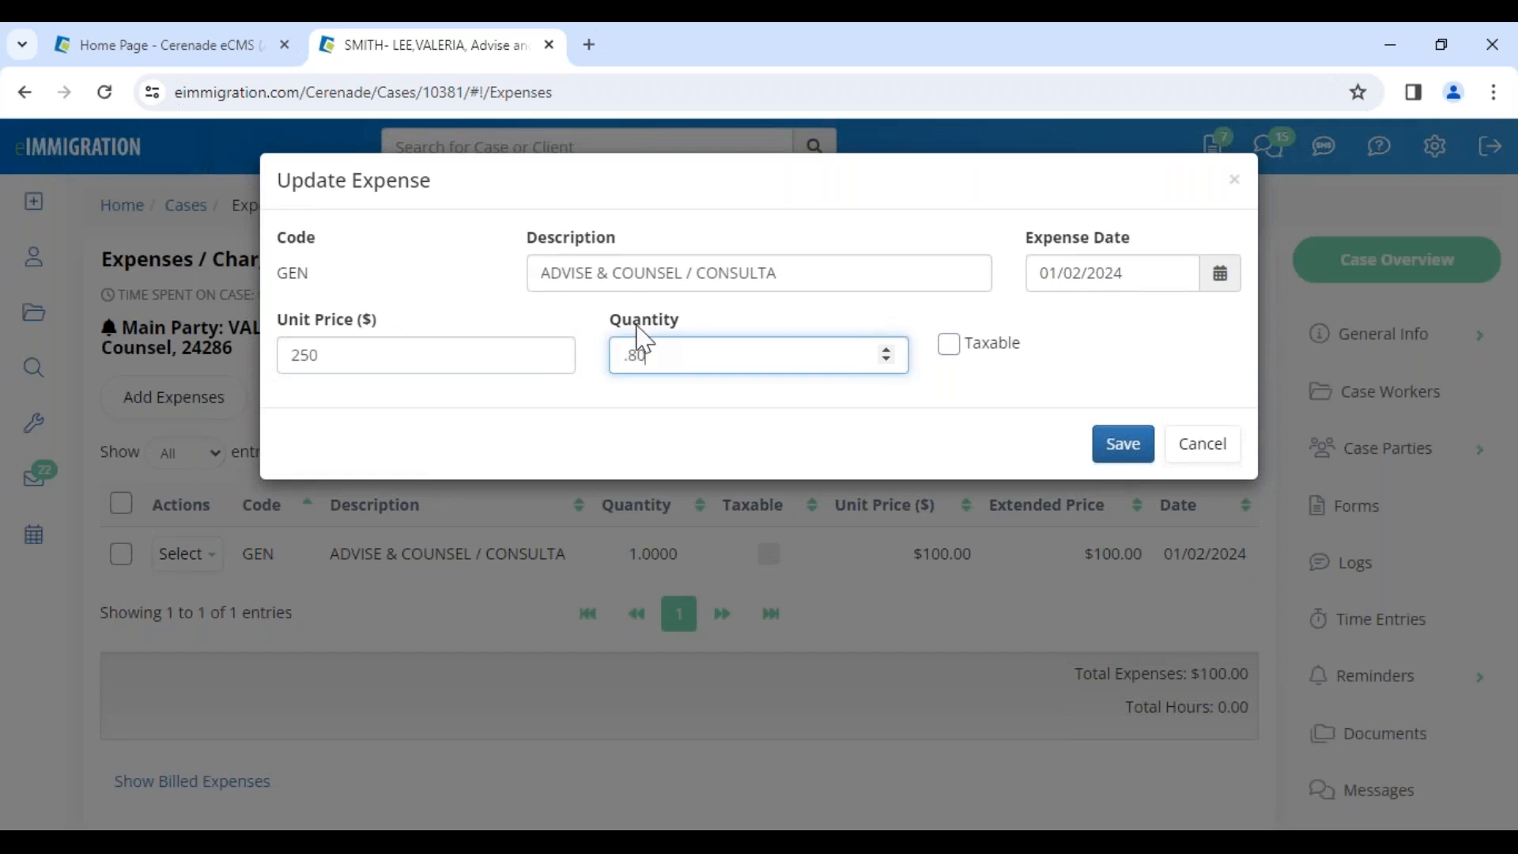
double_click(378, 357)
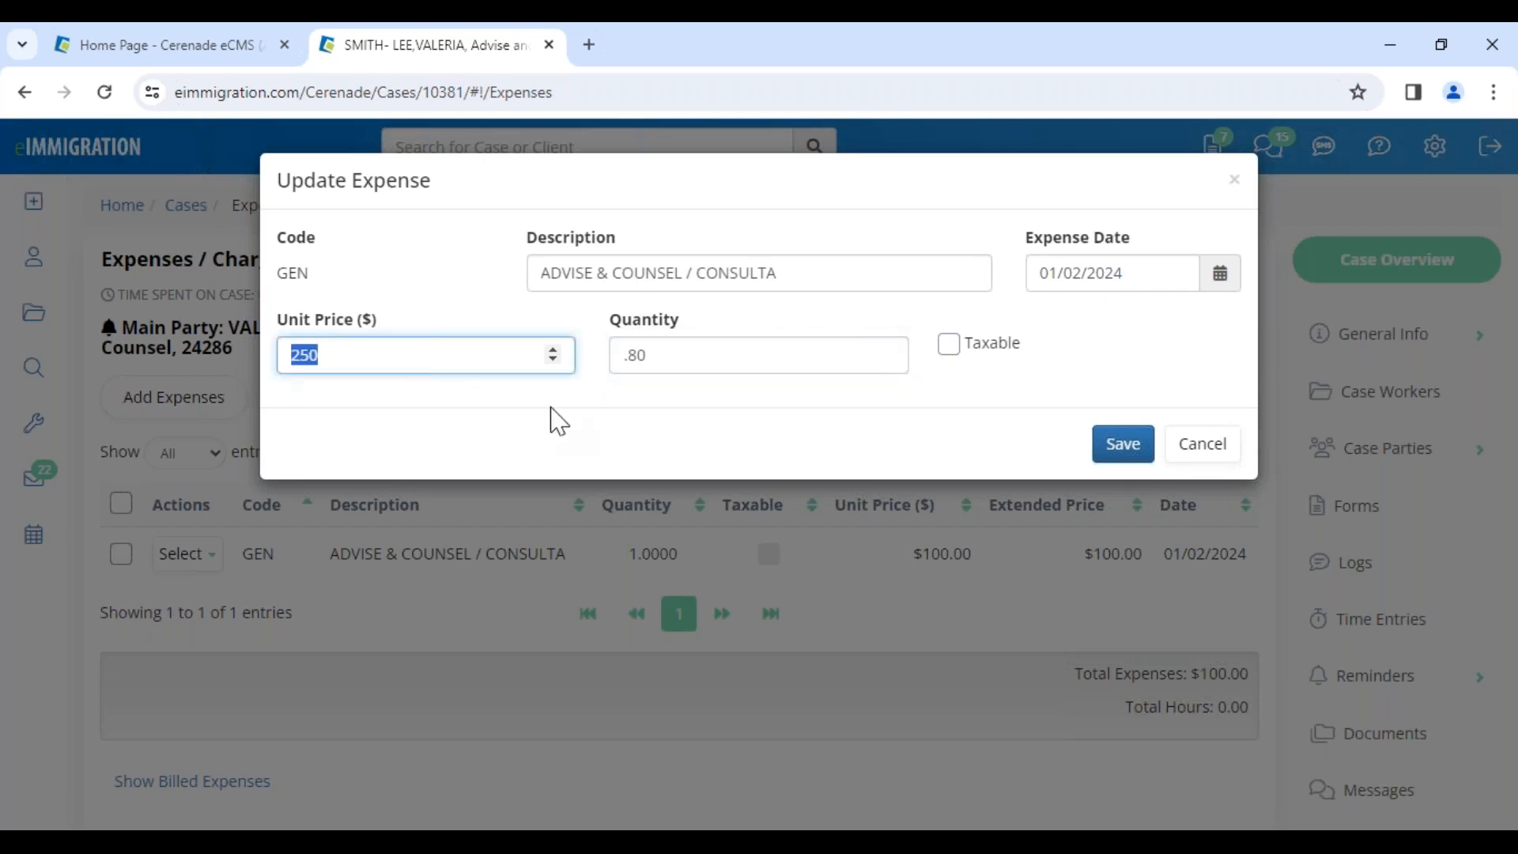
click(1119, 445)
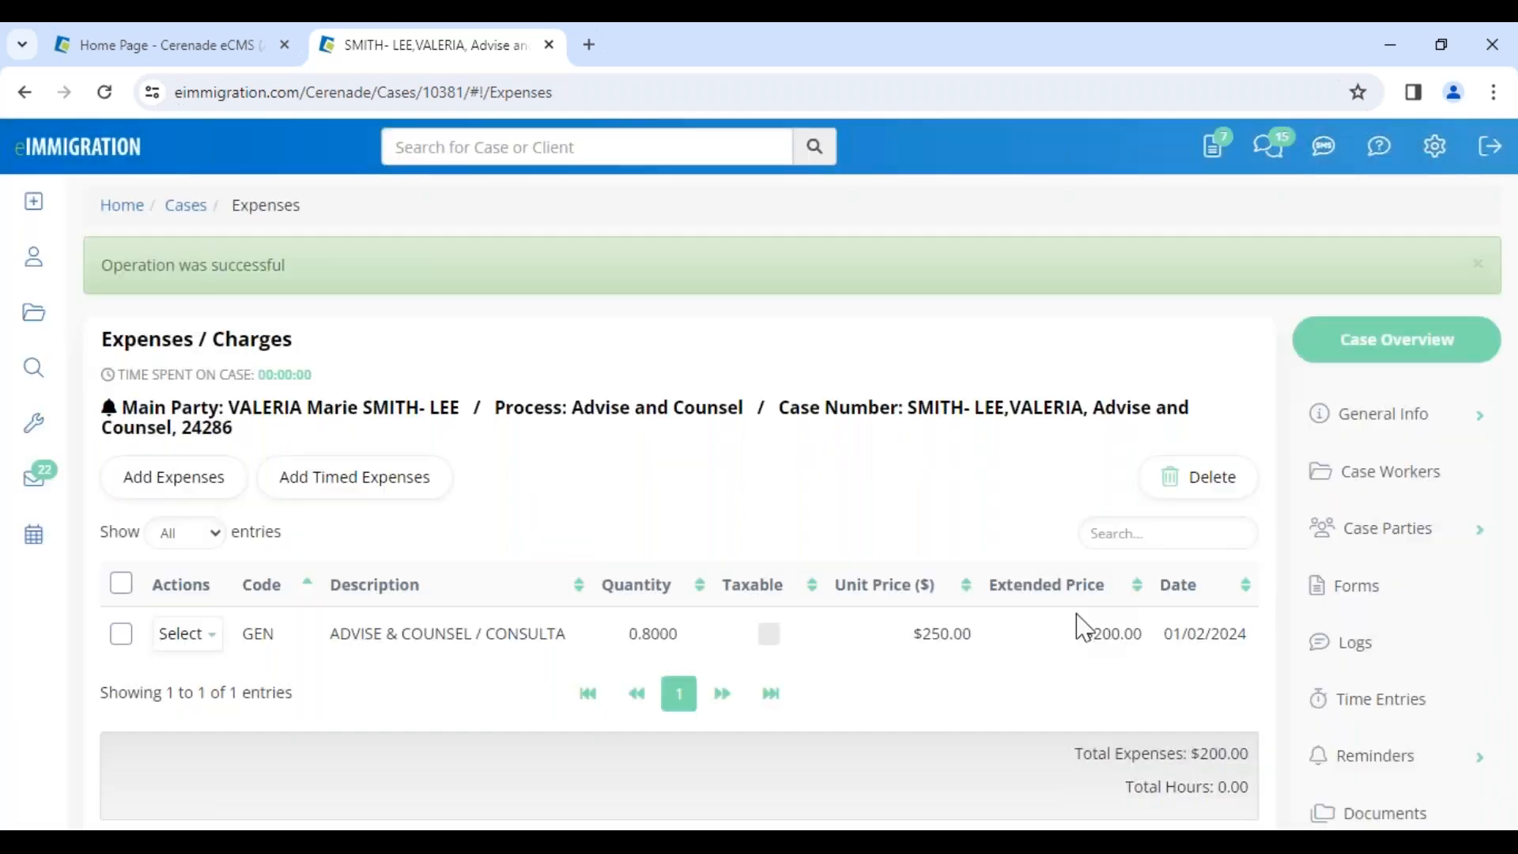
drag(1079, 635, 1151, 654)
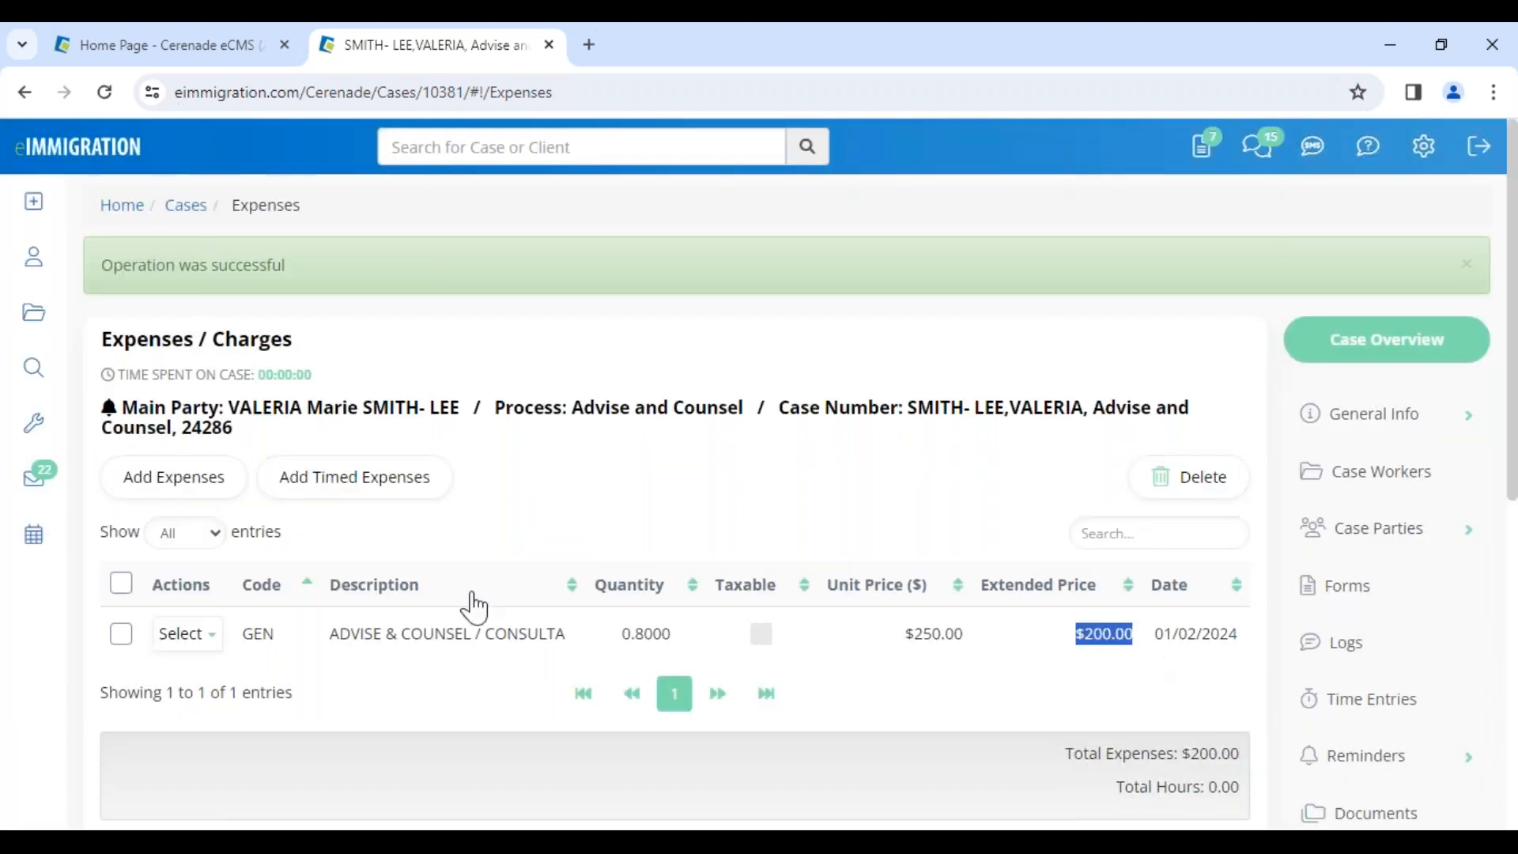
Lower the expense quantity to .60 so the extended price becomes $150.00
click(187, 634)
click(209, 676)
drag(701, 364, 512, 356)
text(.60)
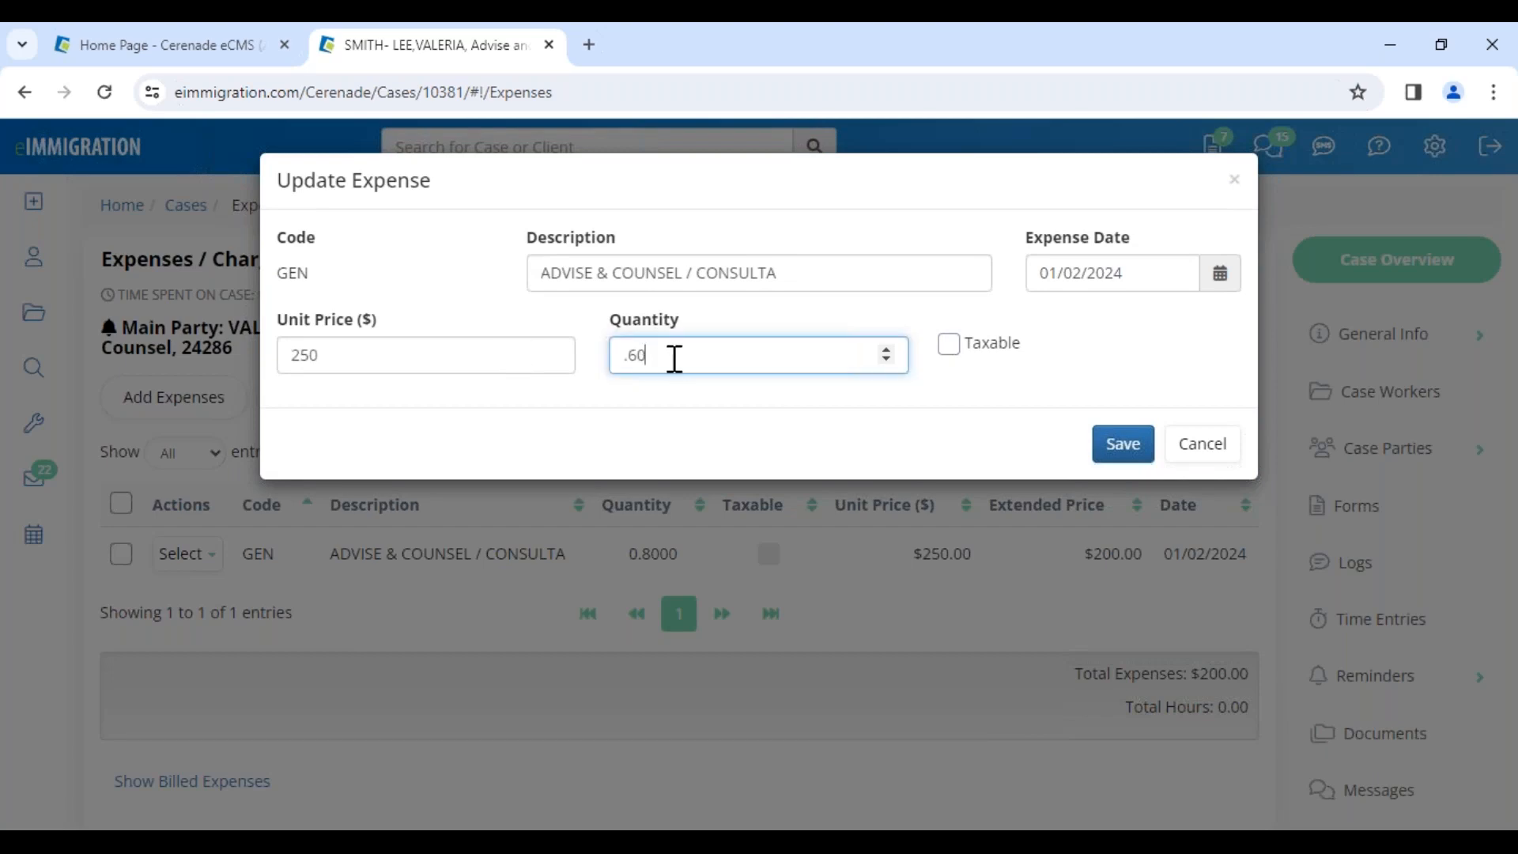
click(1138, 442)
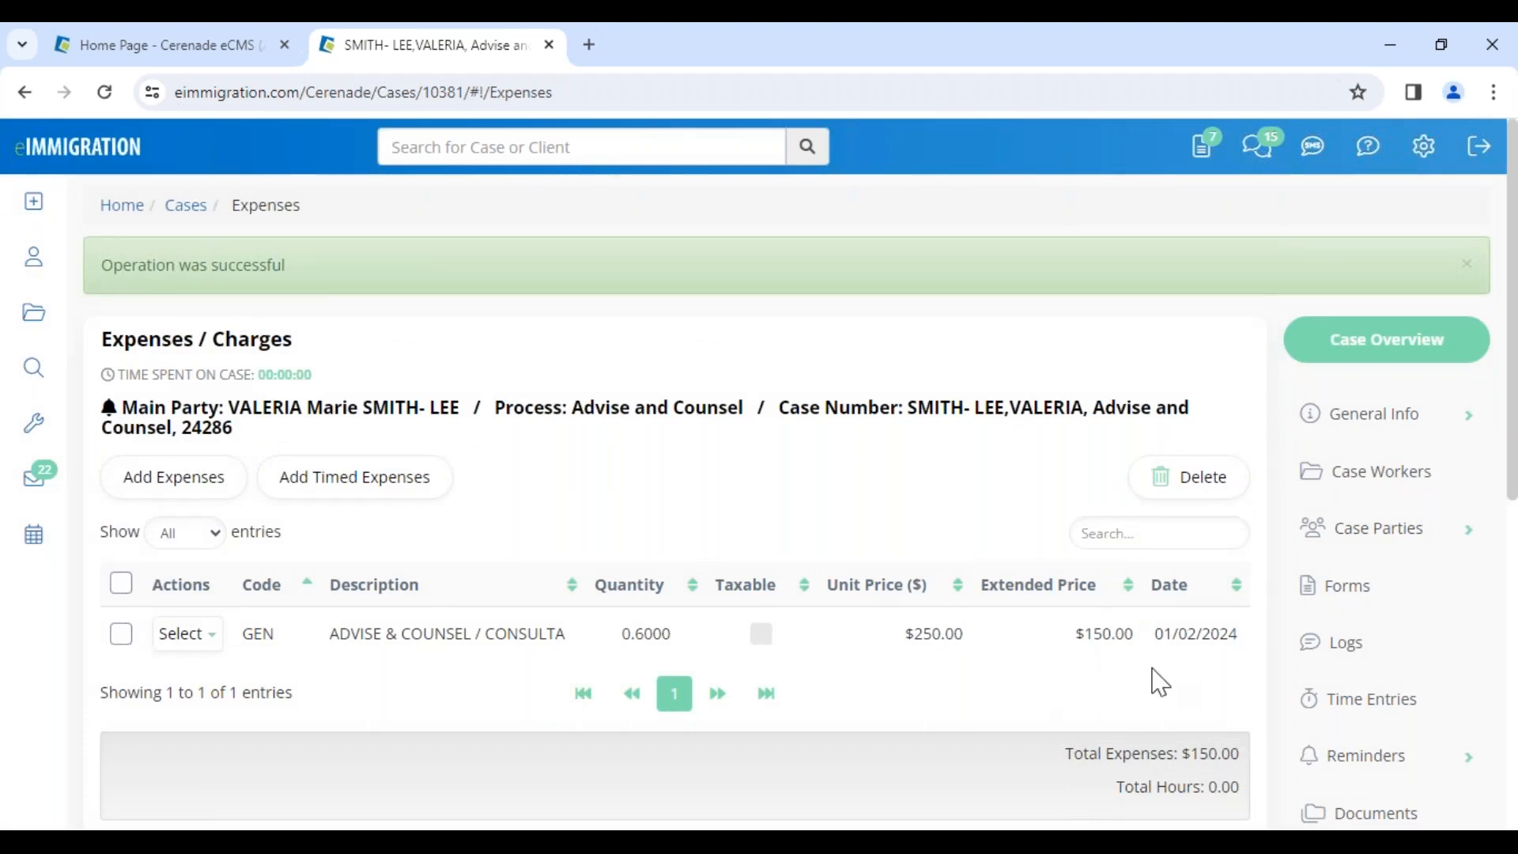
Go to the case's Billing > Invoices page and begin a new invoice
scroll(1133, 690, down, 4)
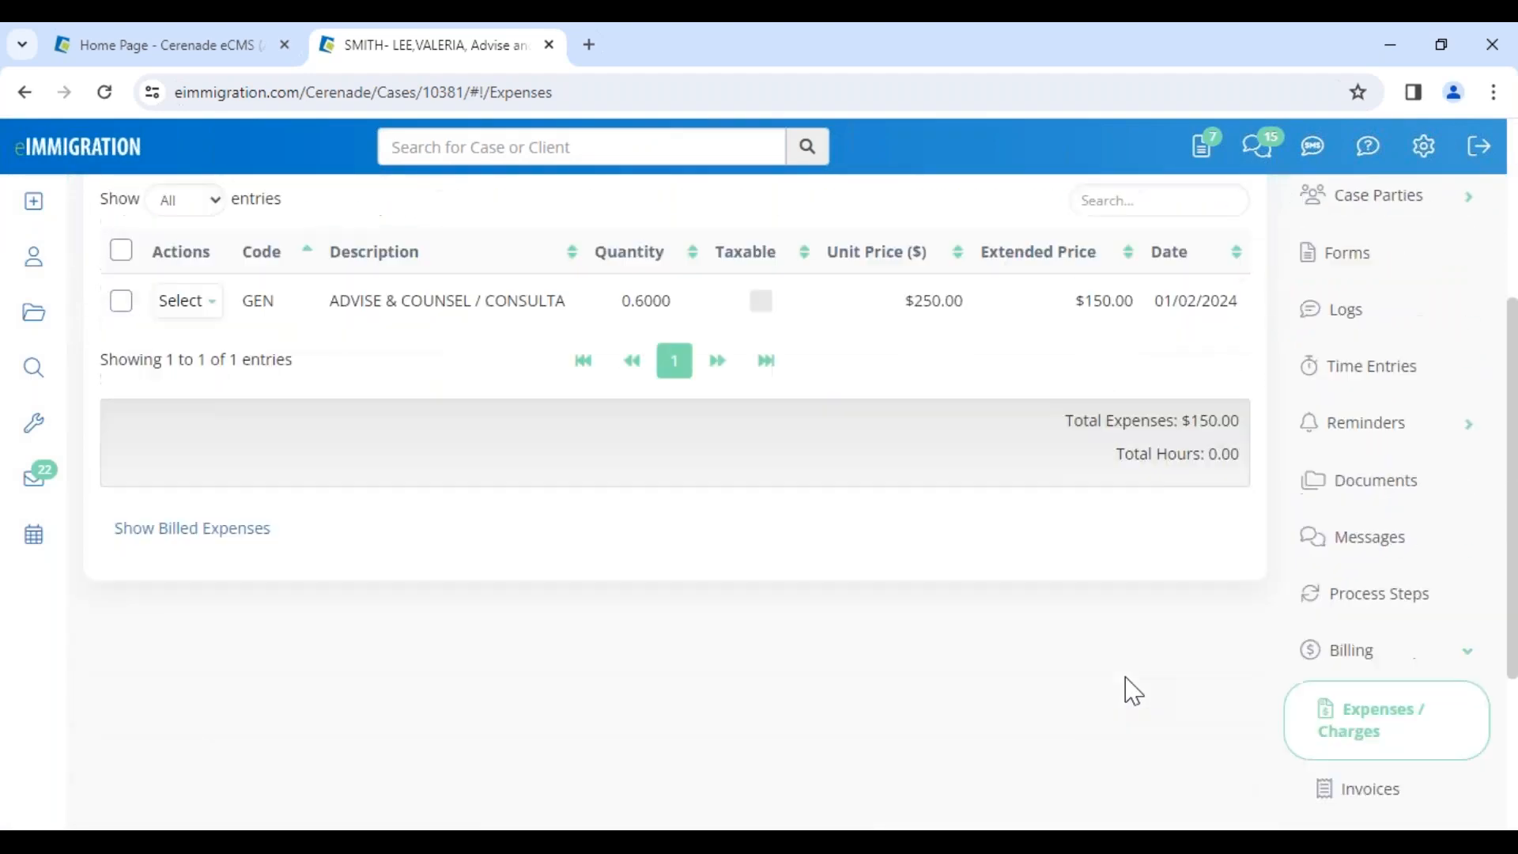
scroll(1304, 728, down, 3)
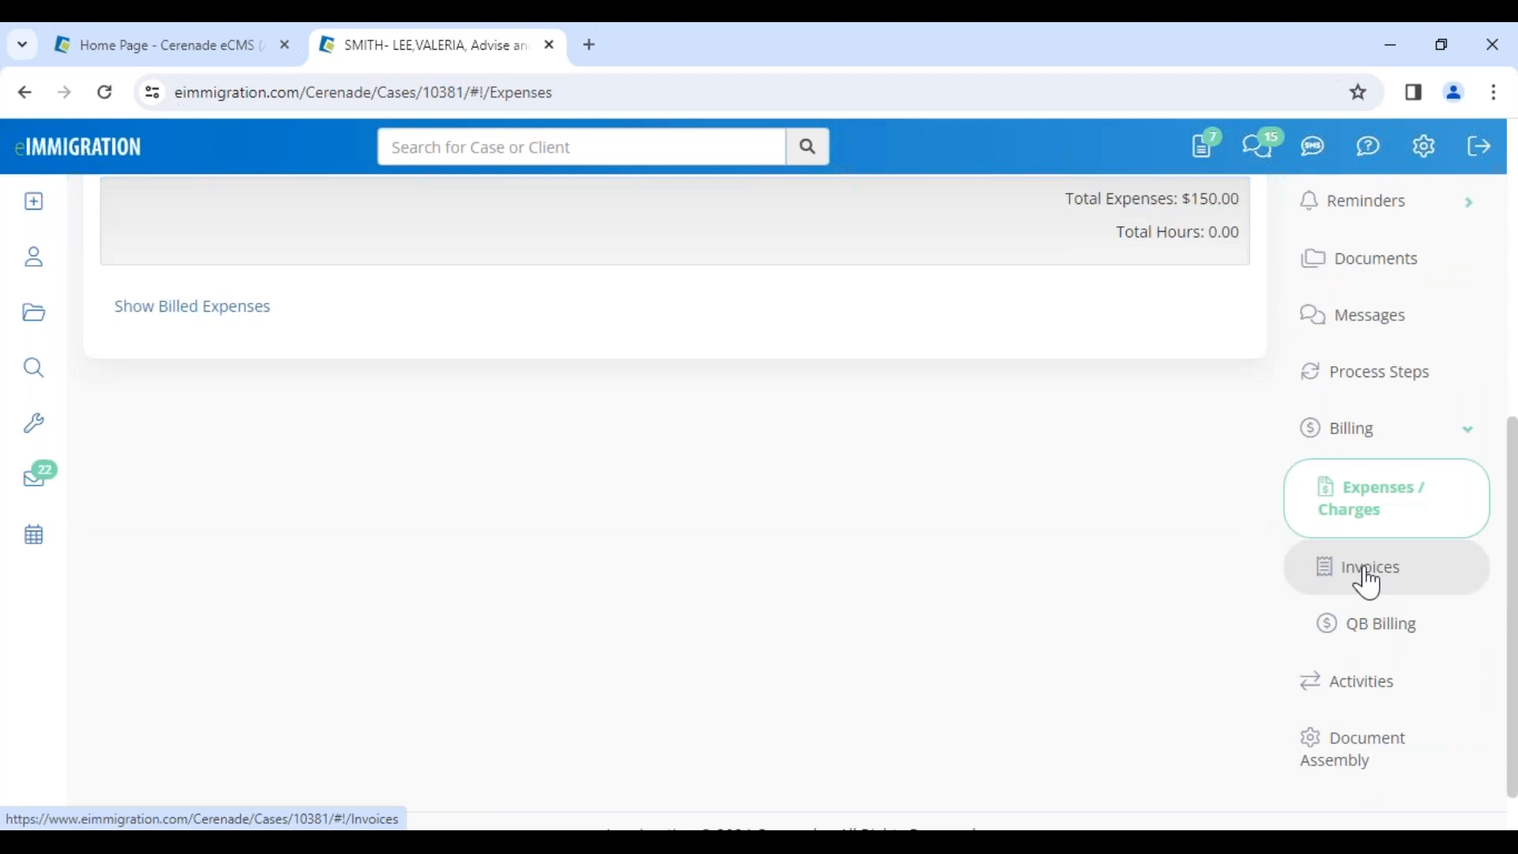
click(1375, 579)
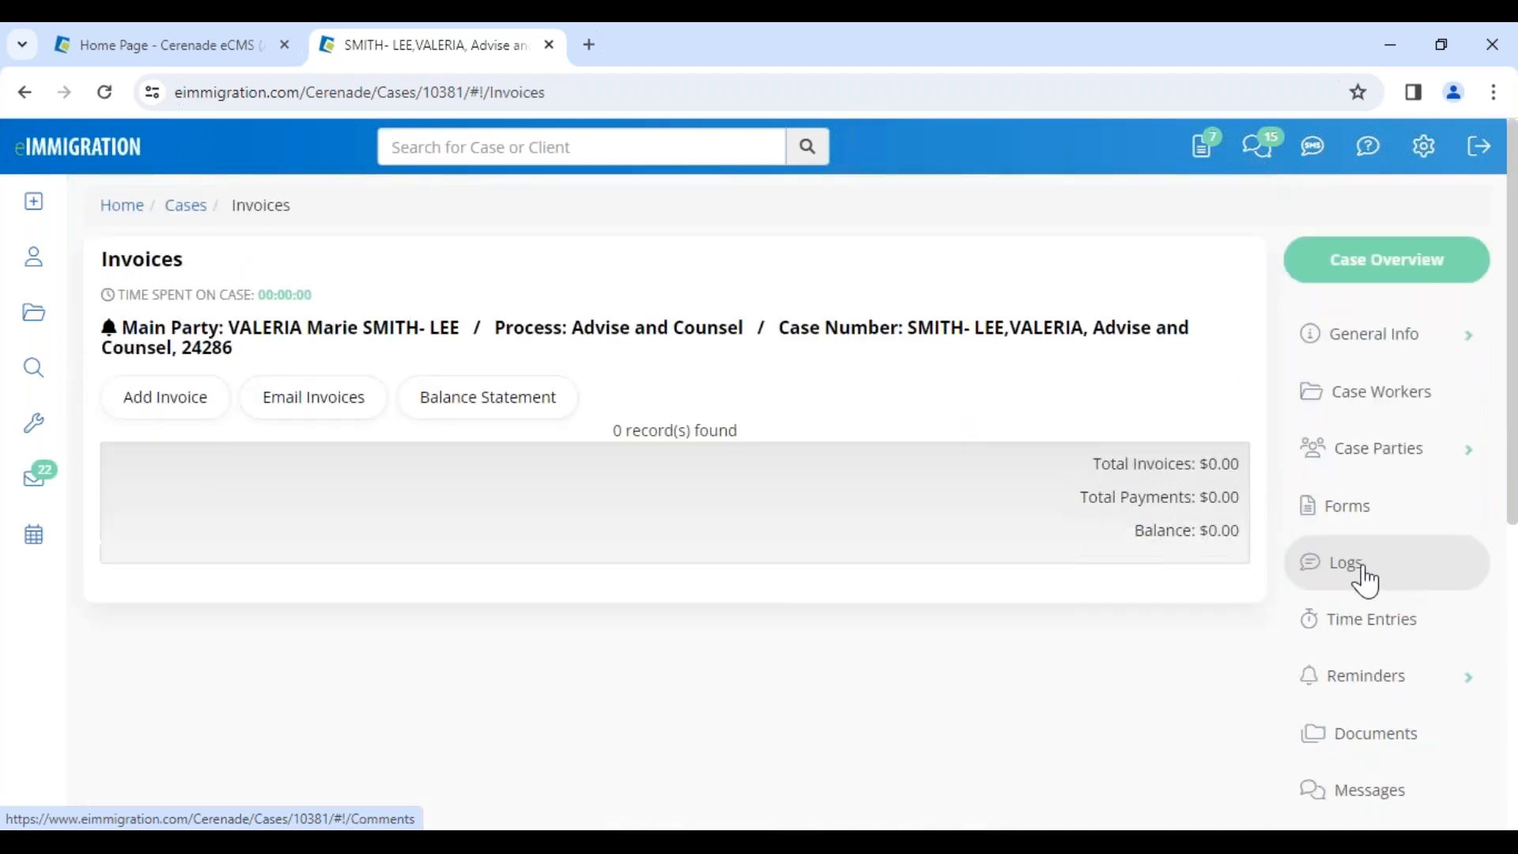
click(167, 398)
drag(208, 505, 305, 506)
click(408, 507)
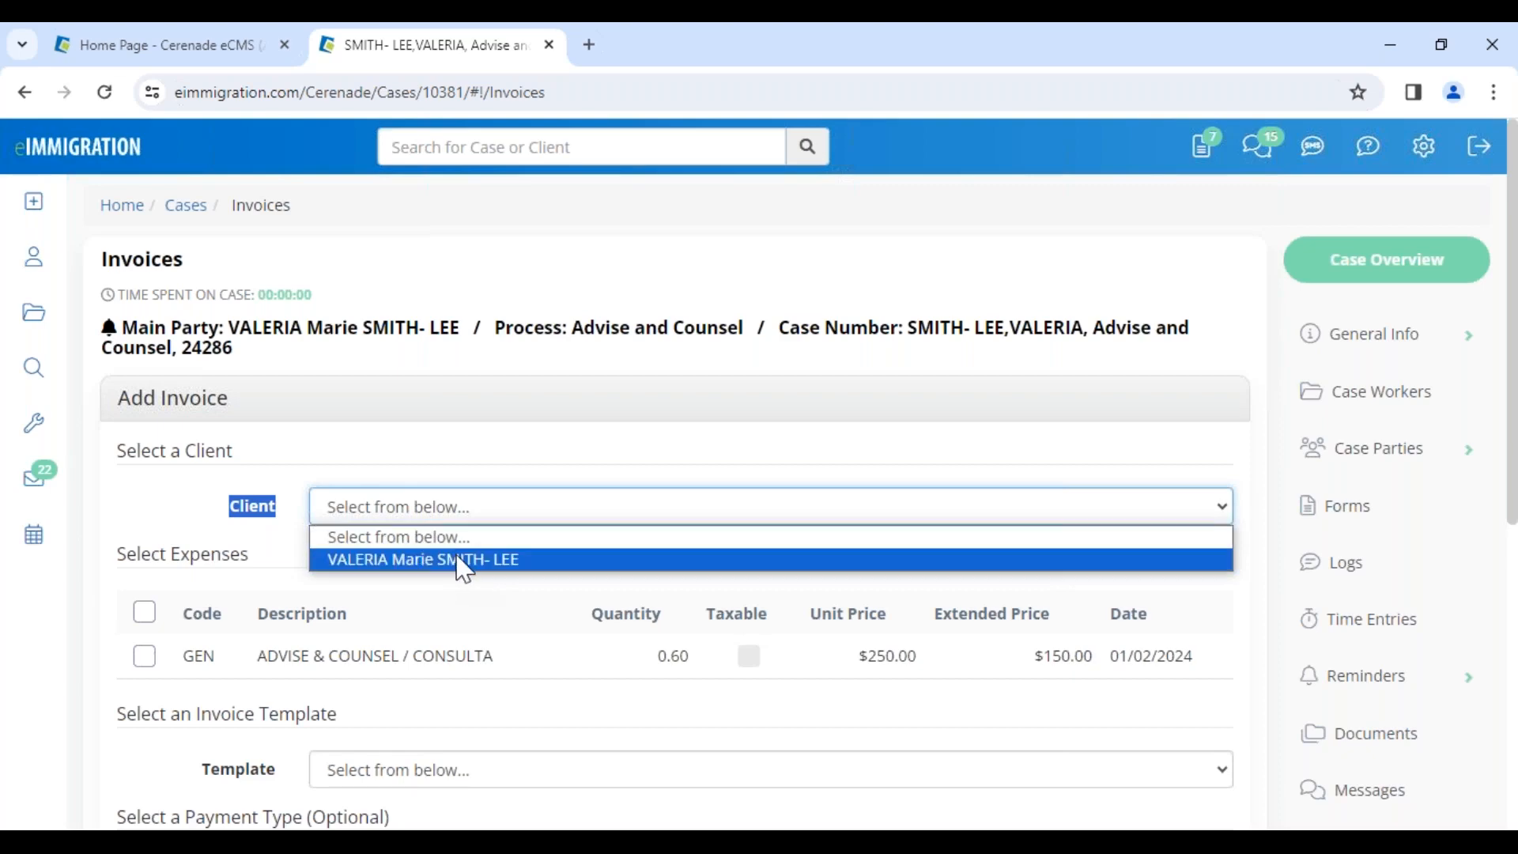
Choose the case's client and include the $150.00 consultation expense on the invoice
click(465, 561)
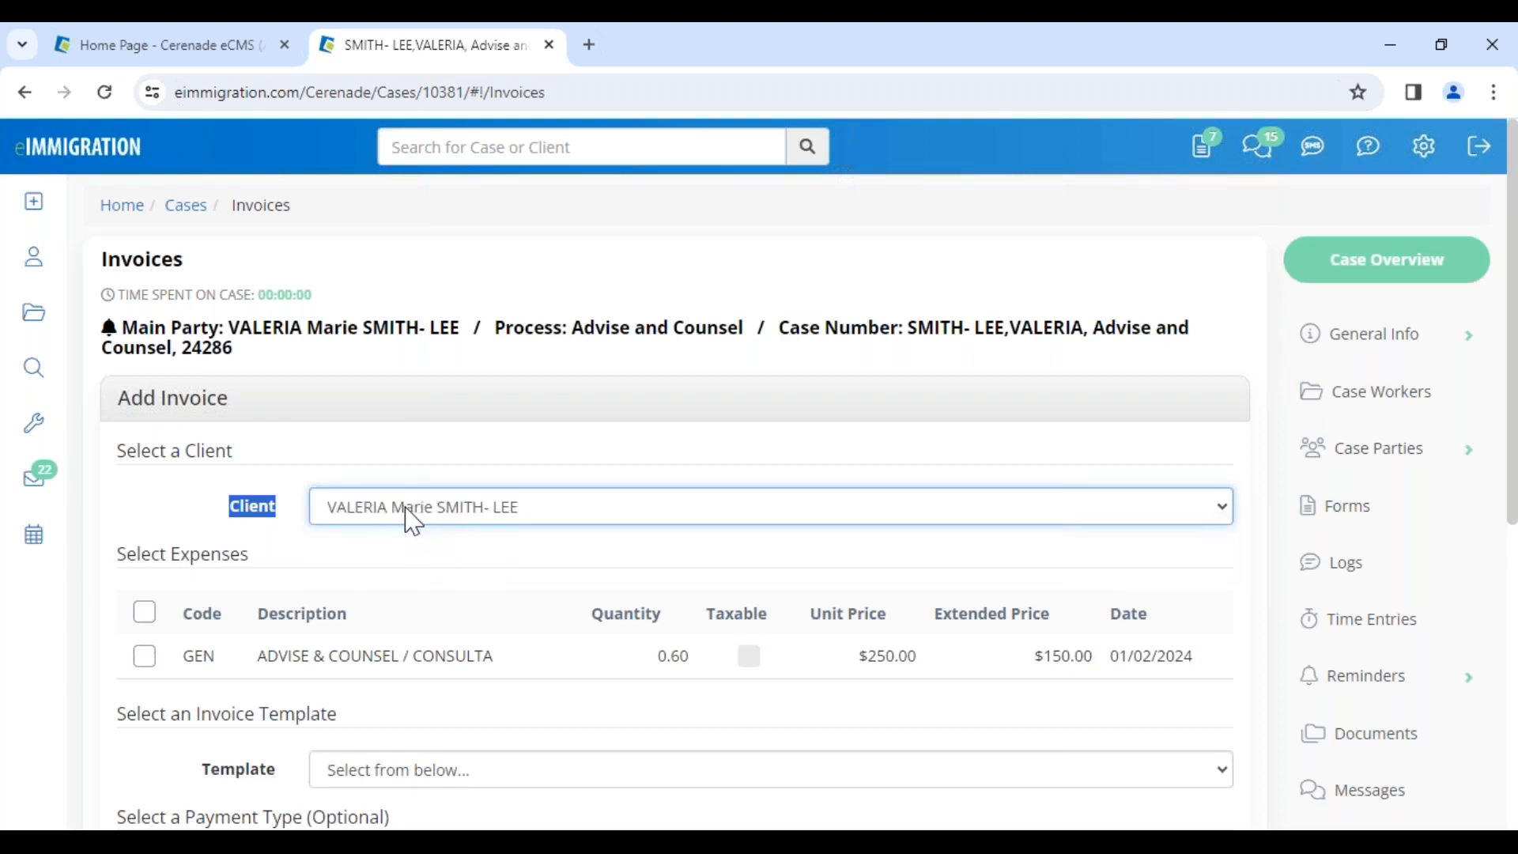
click(427, 523)
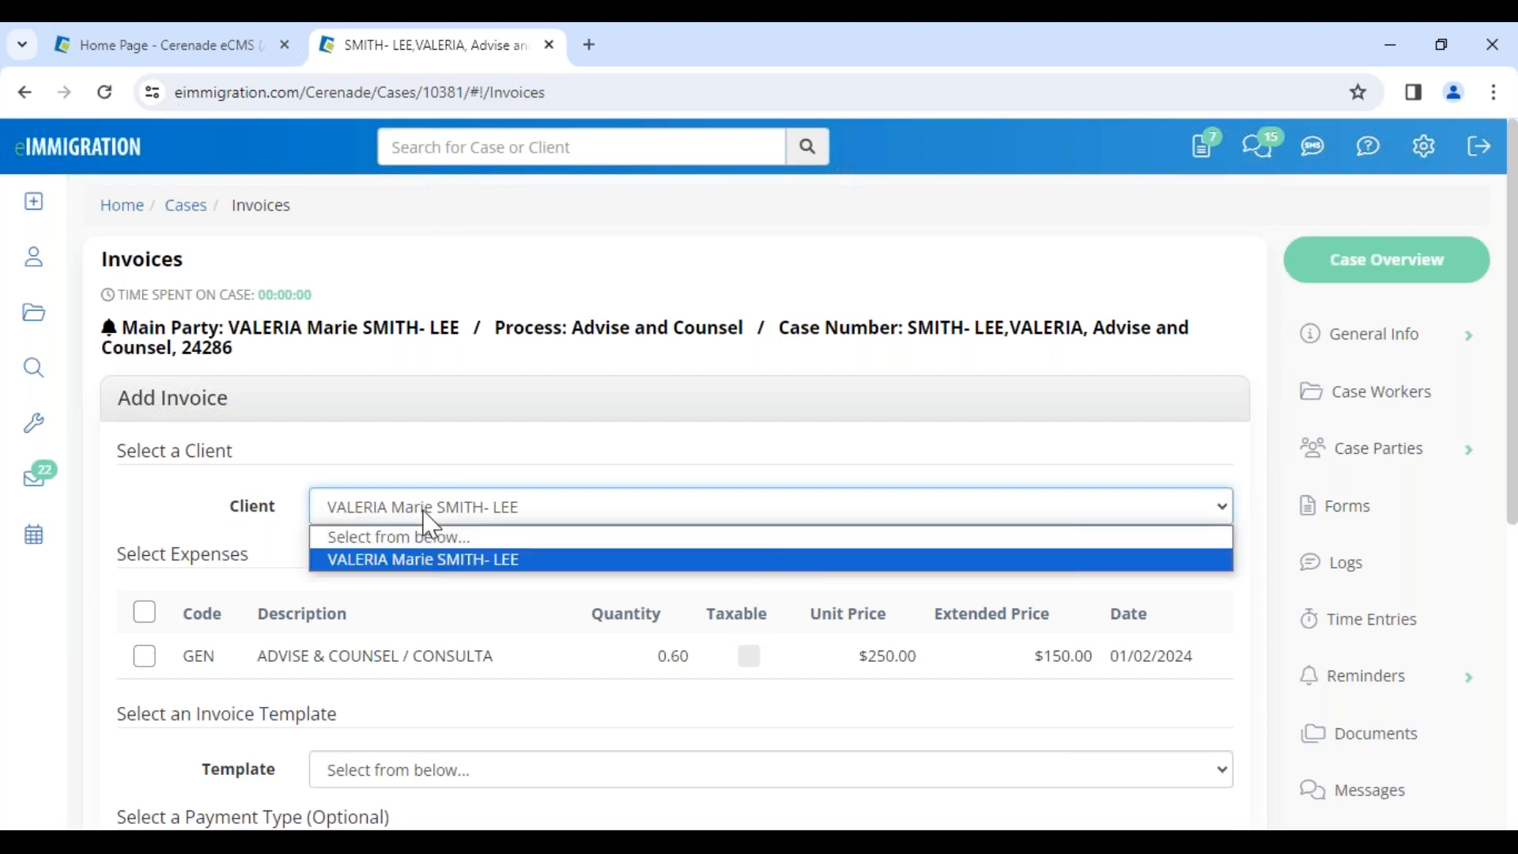
click(434, 561)
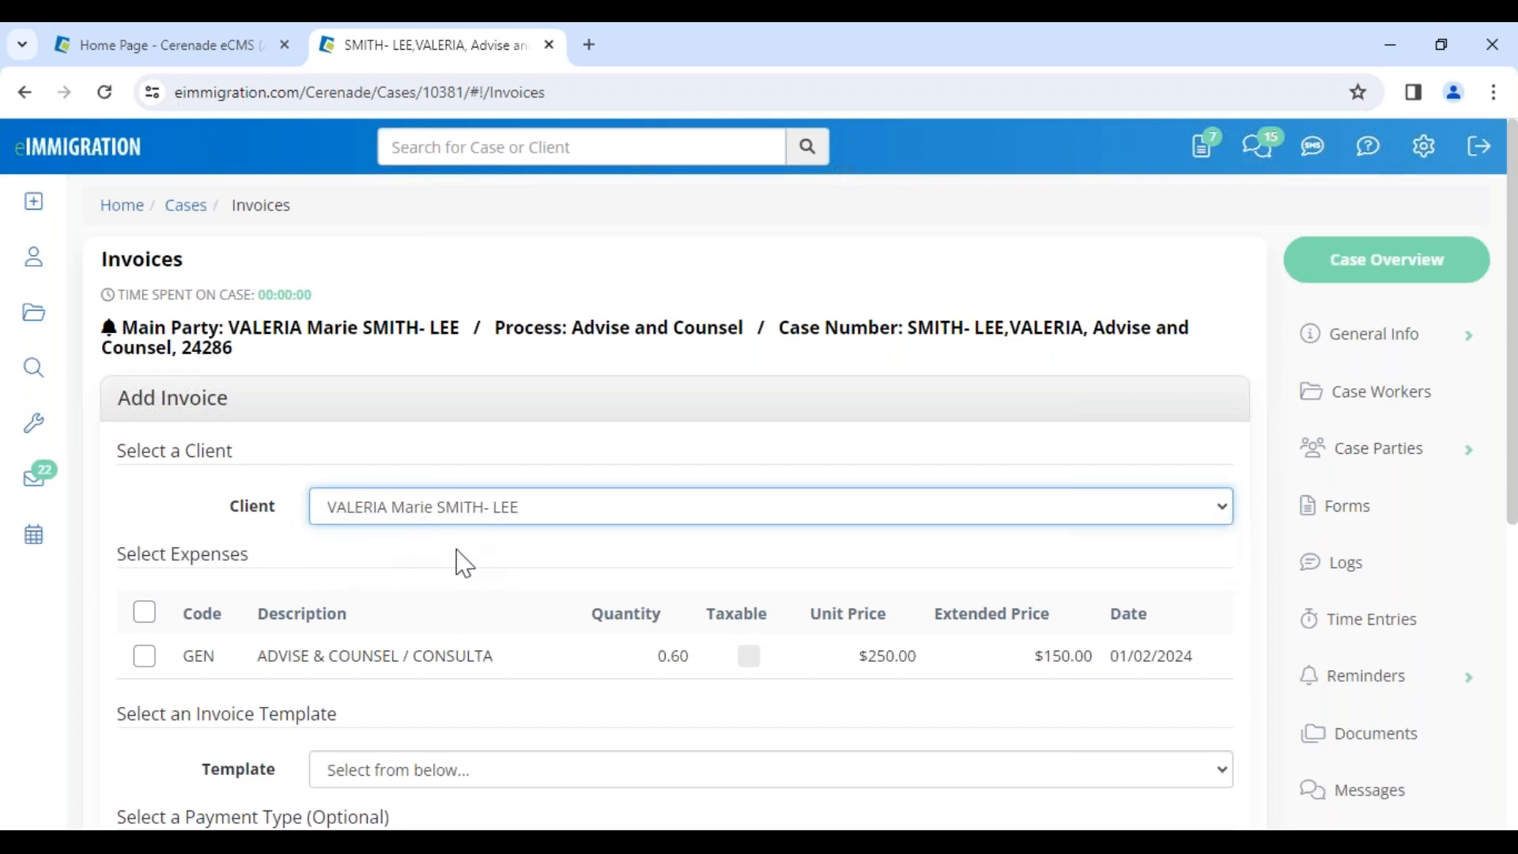
scroll(406, 569, down, 3)
click(144, 434)
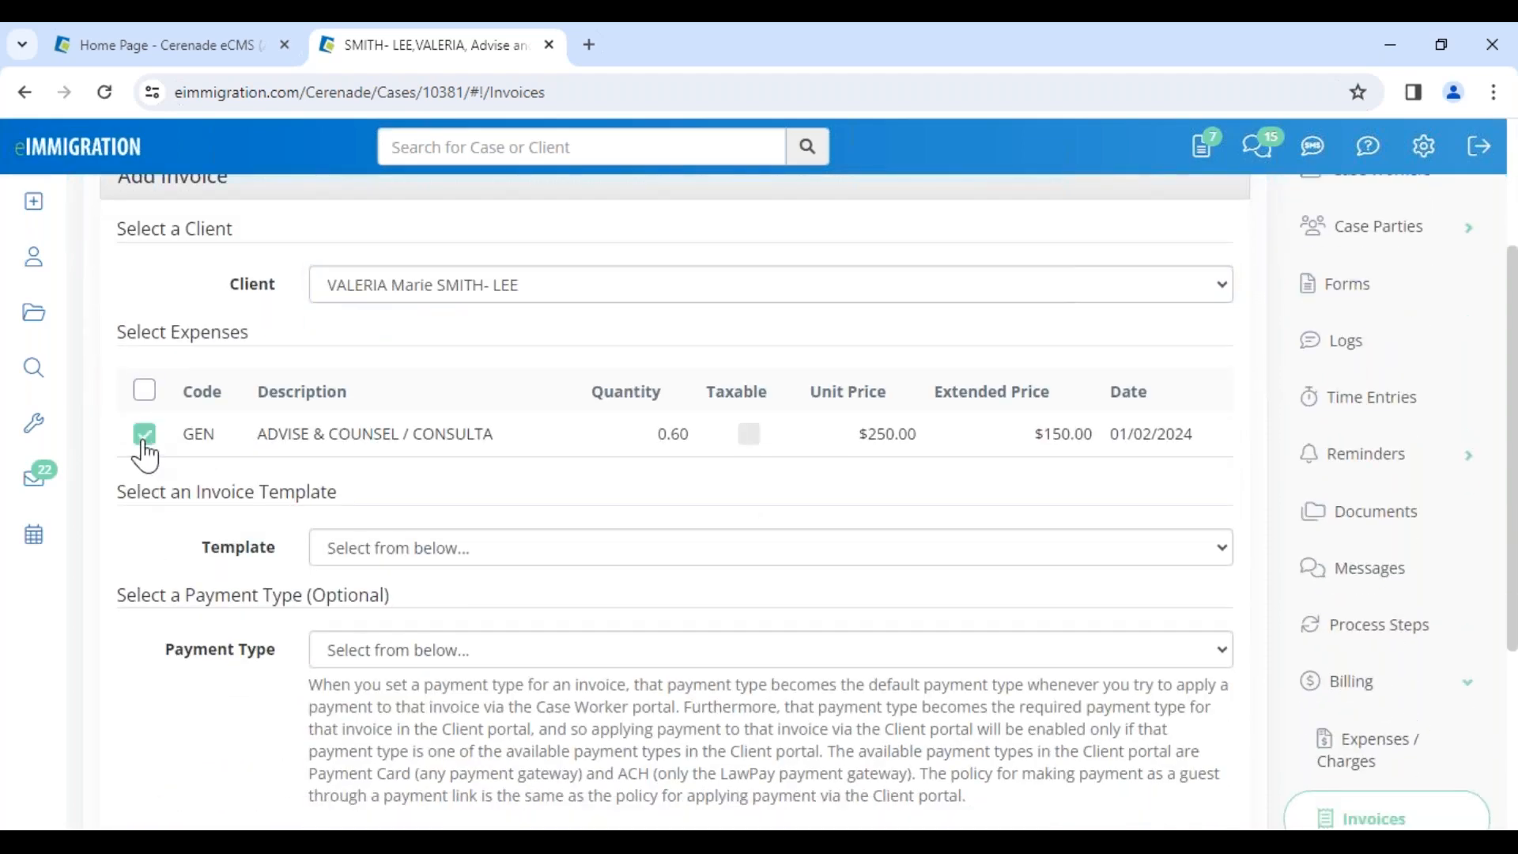
drag(136, 333, 321, 340)
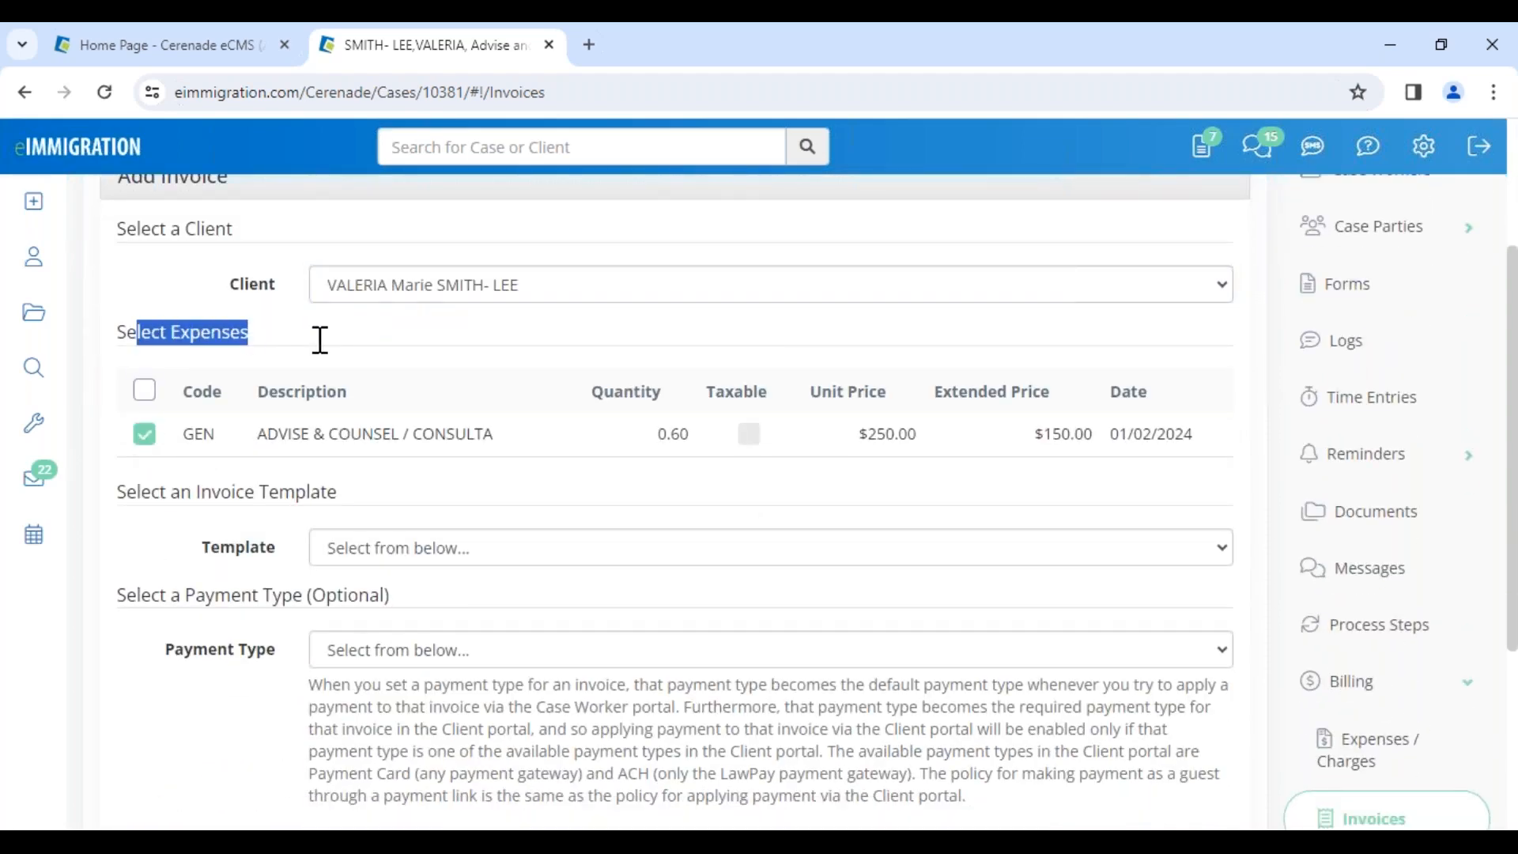
drag(377, 434, 583, 434)
click(879, 436)
double_click(879, 435)
drag(1045, 437, 1119, 438)
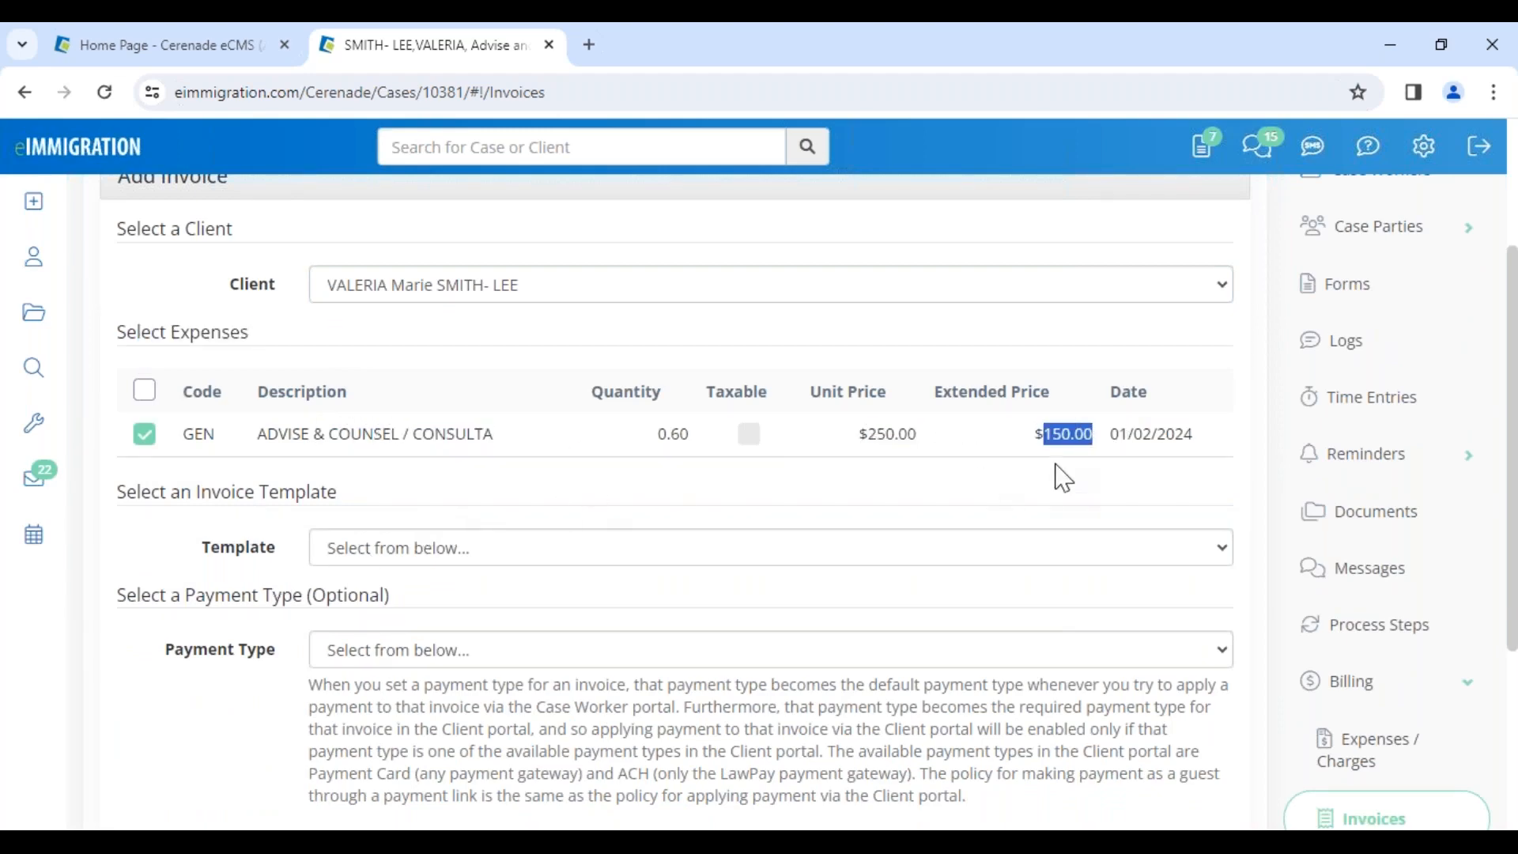
Generate the invoice with the Default Invoice template, then go to the administrator home page
click(360, 563)
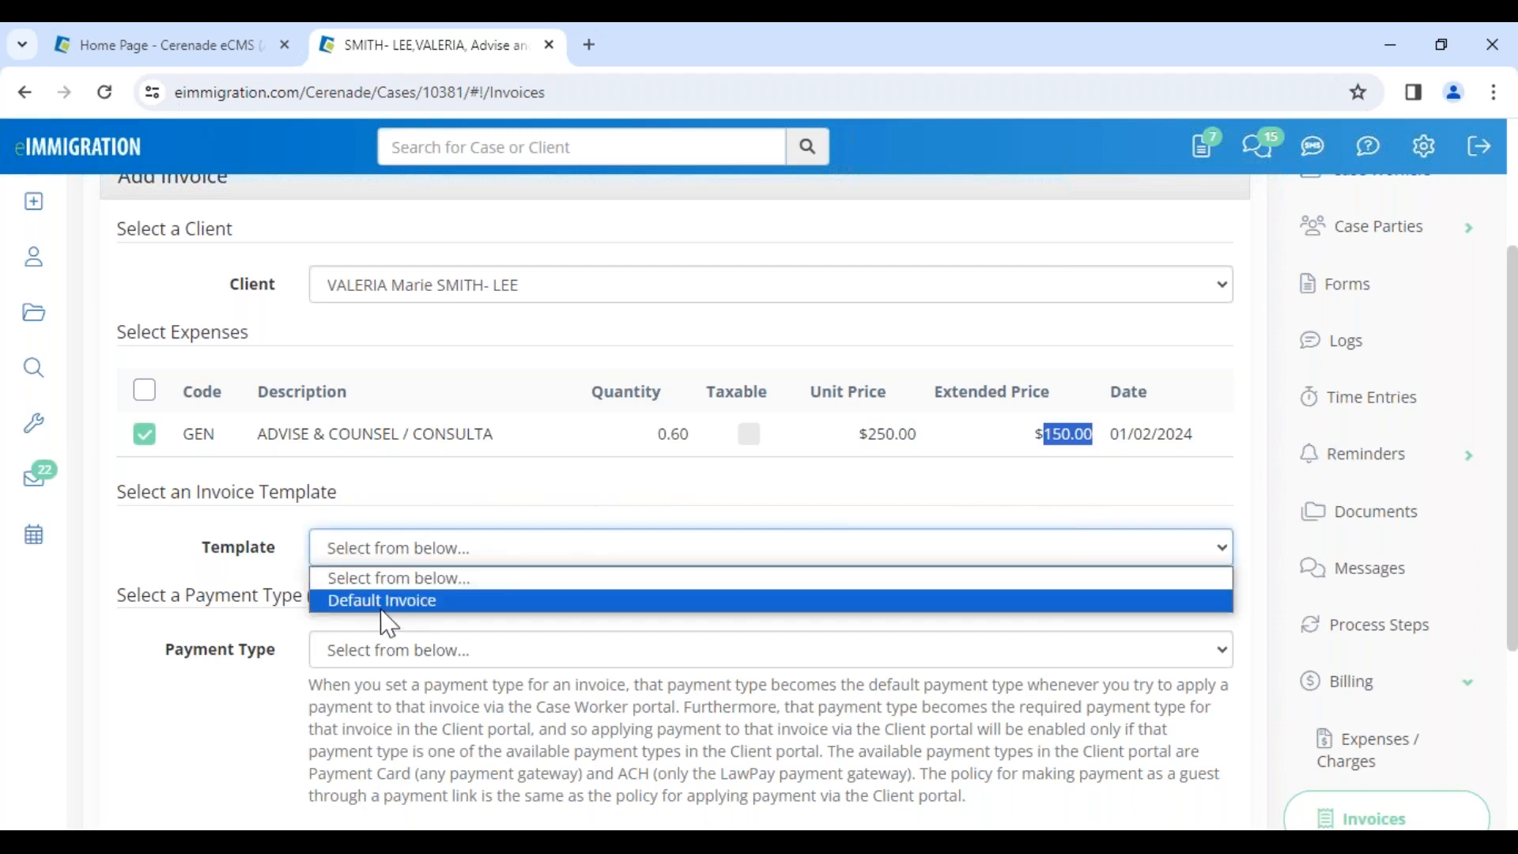
click(408, 602)
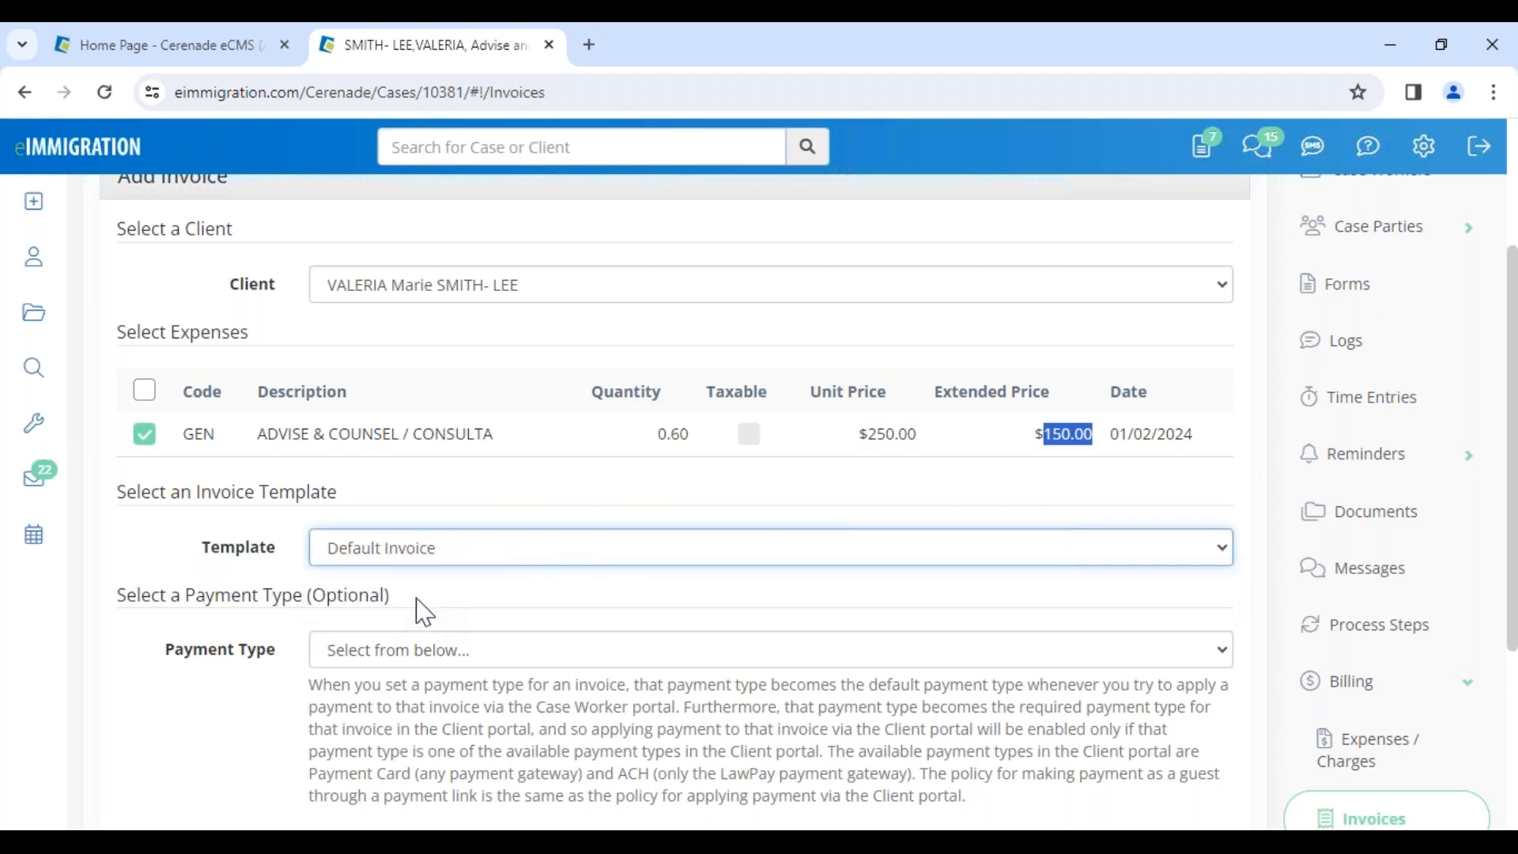
click(175, 577)
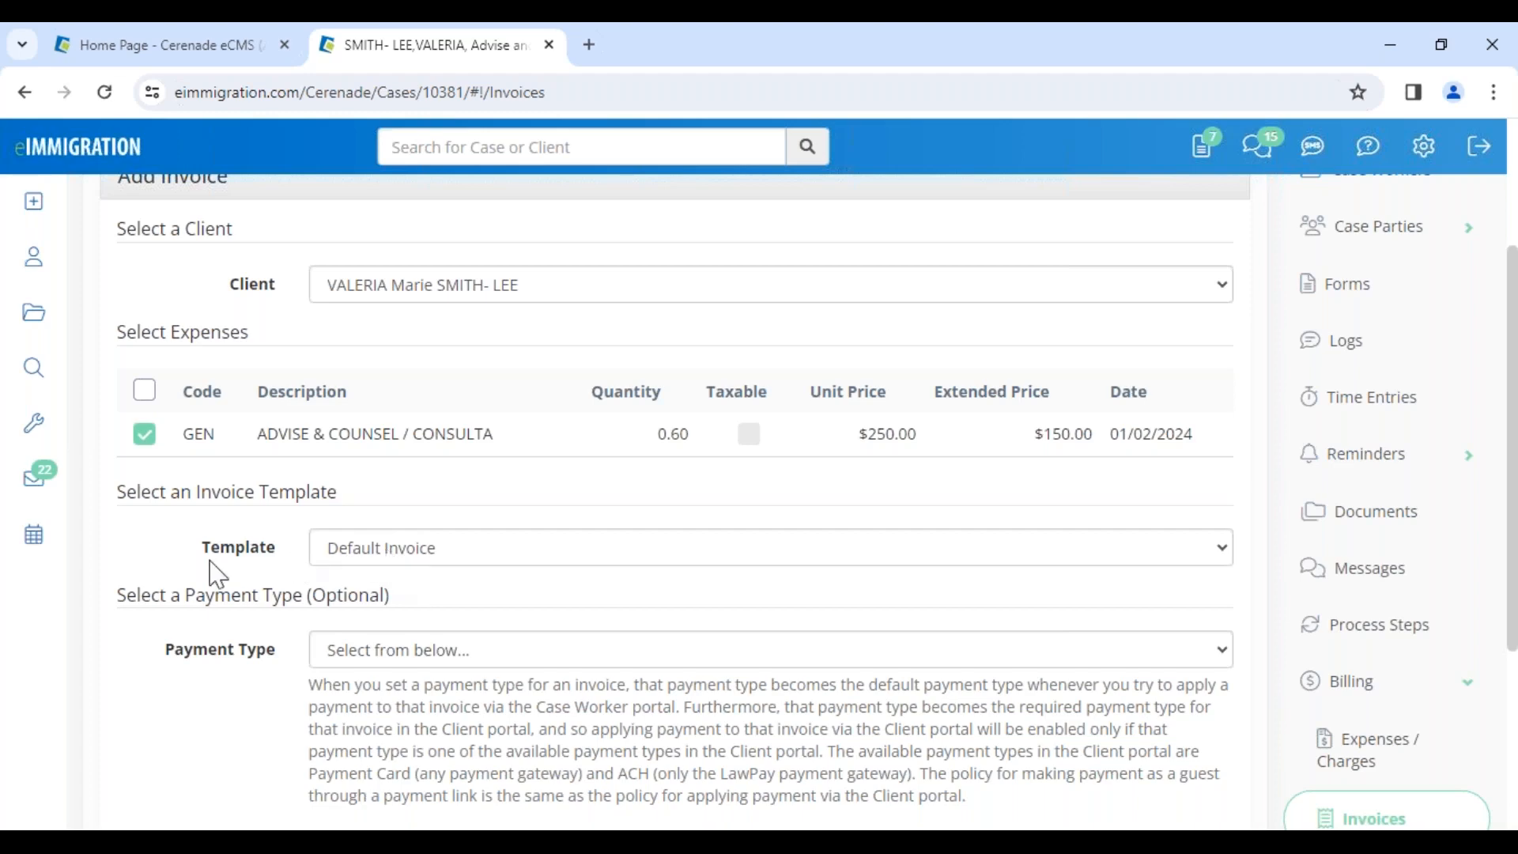
drag(198, 554, 281, 563)
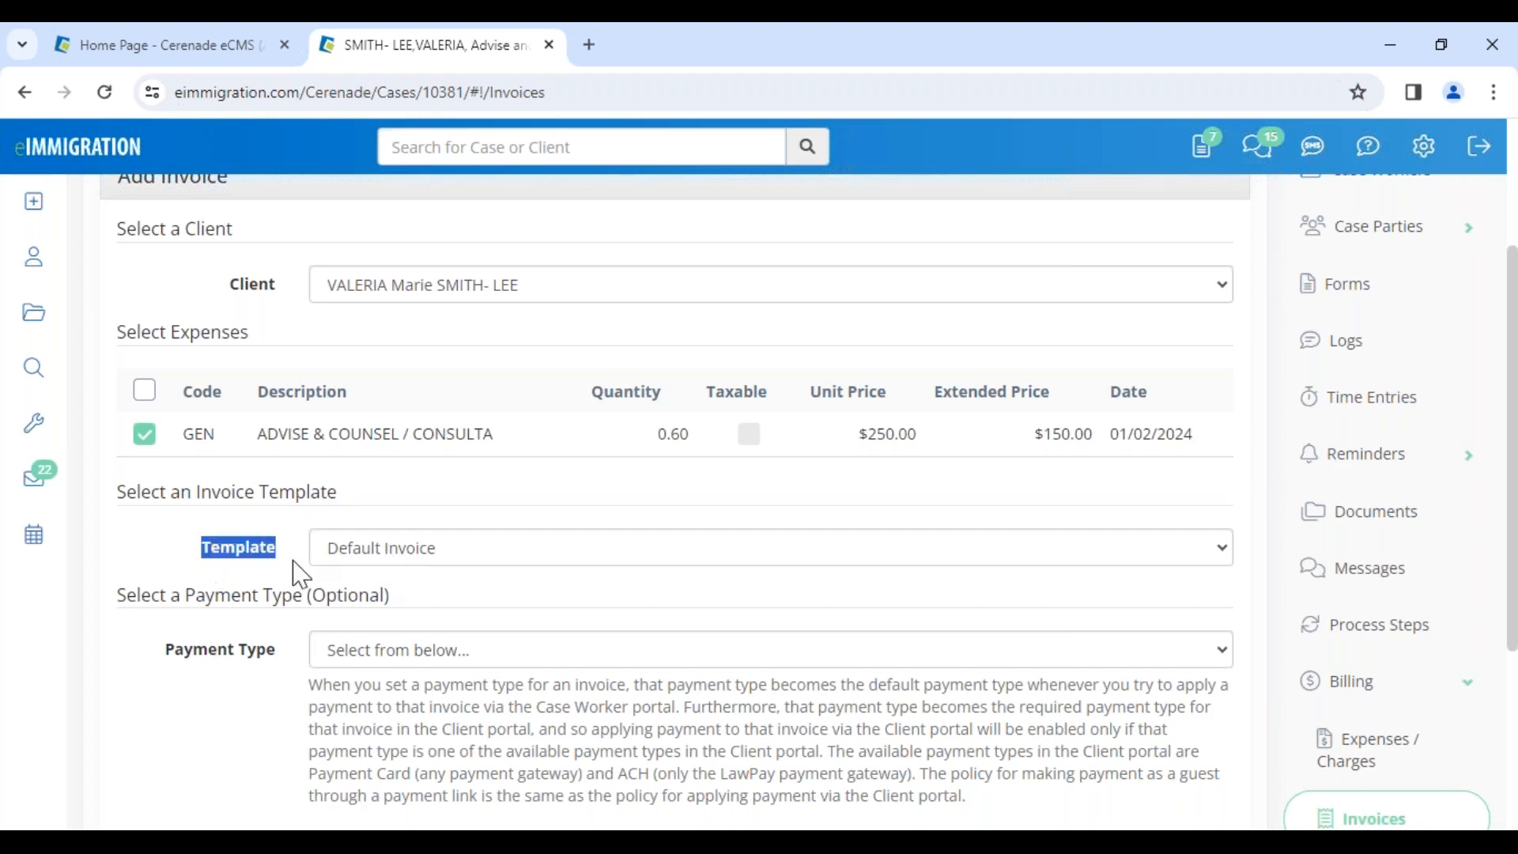
click(292, 559)
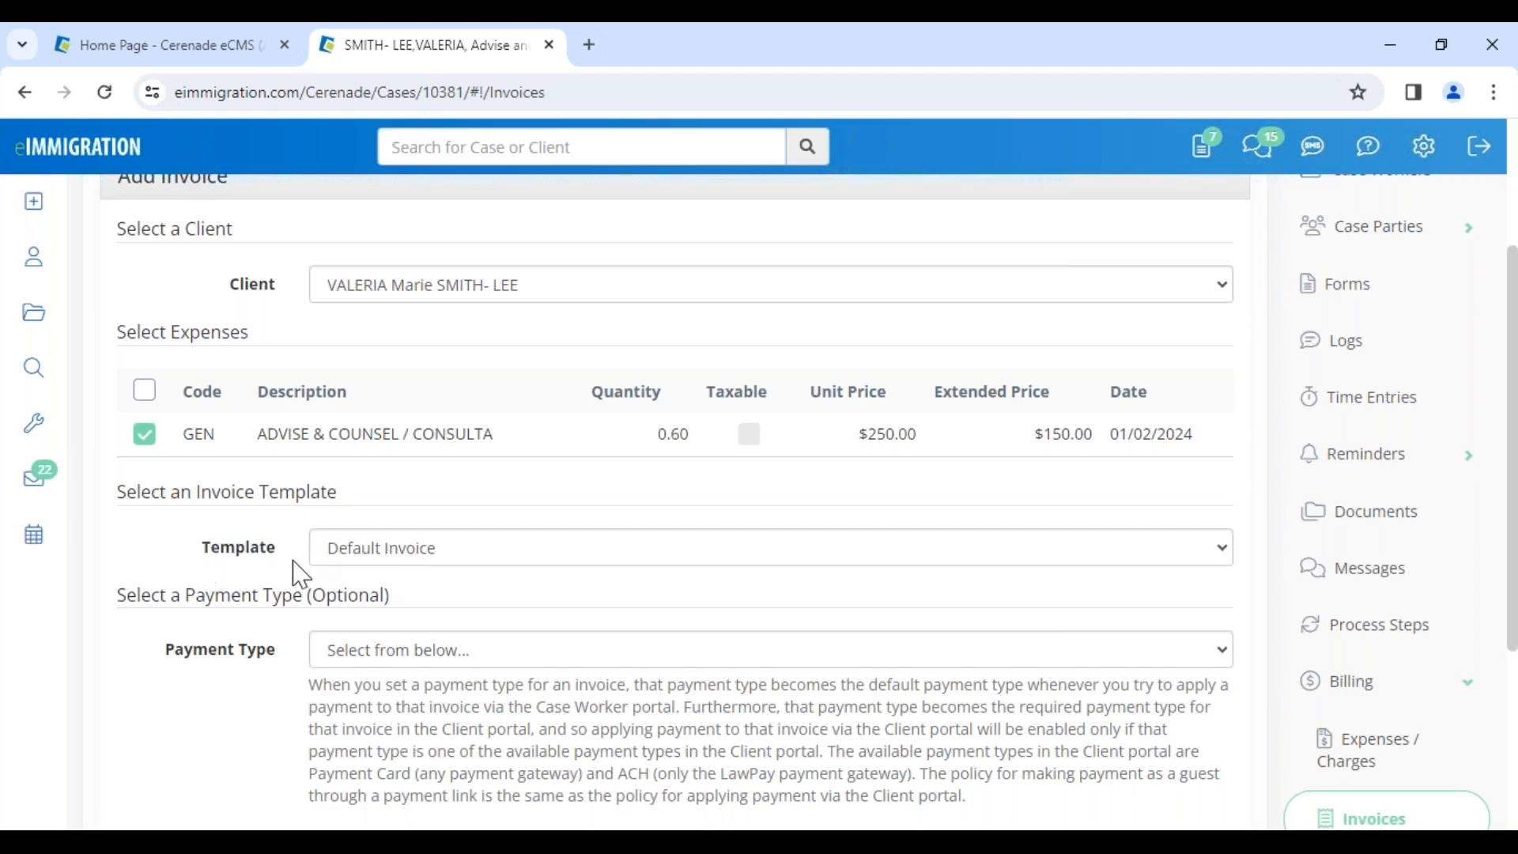
click(452, 559)
click(439, 602)
scroll(277, 732, down, 4)
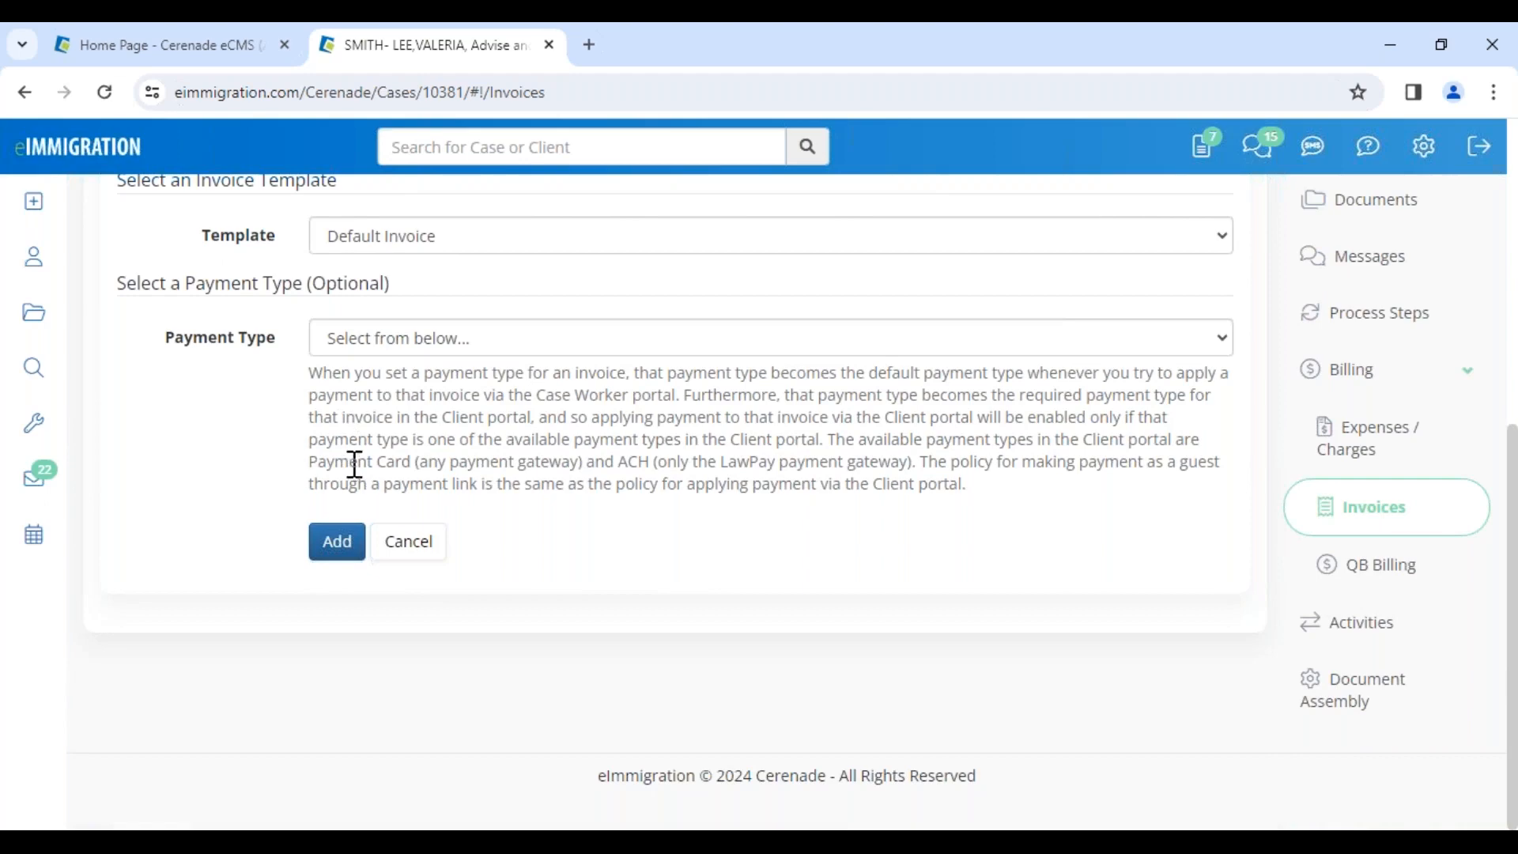
click(337, 542)
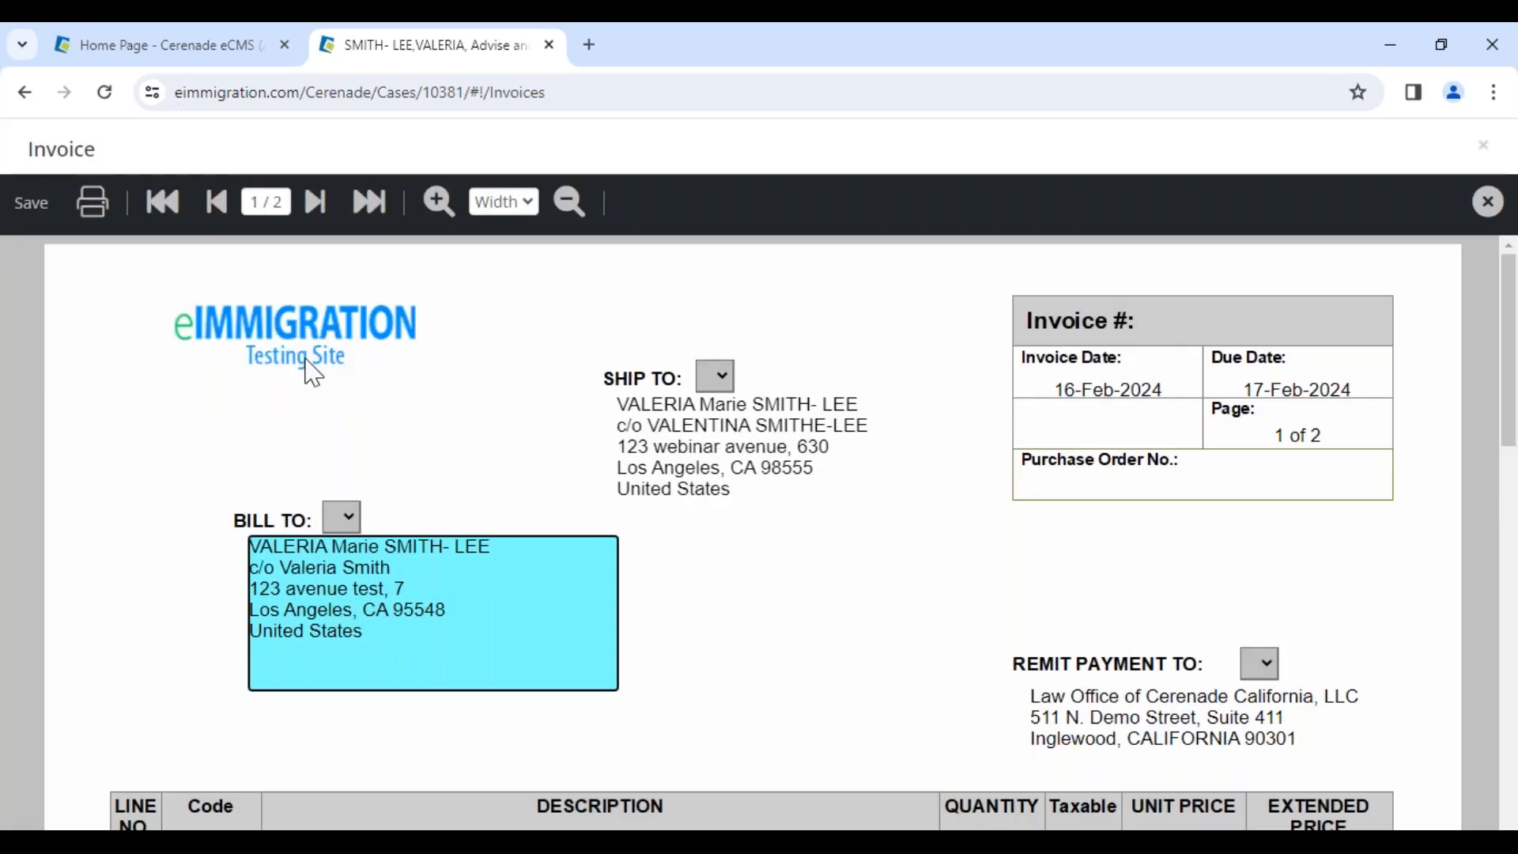
click(203, 44)
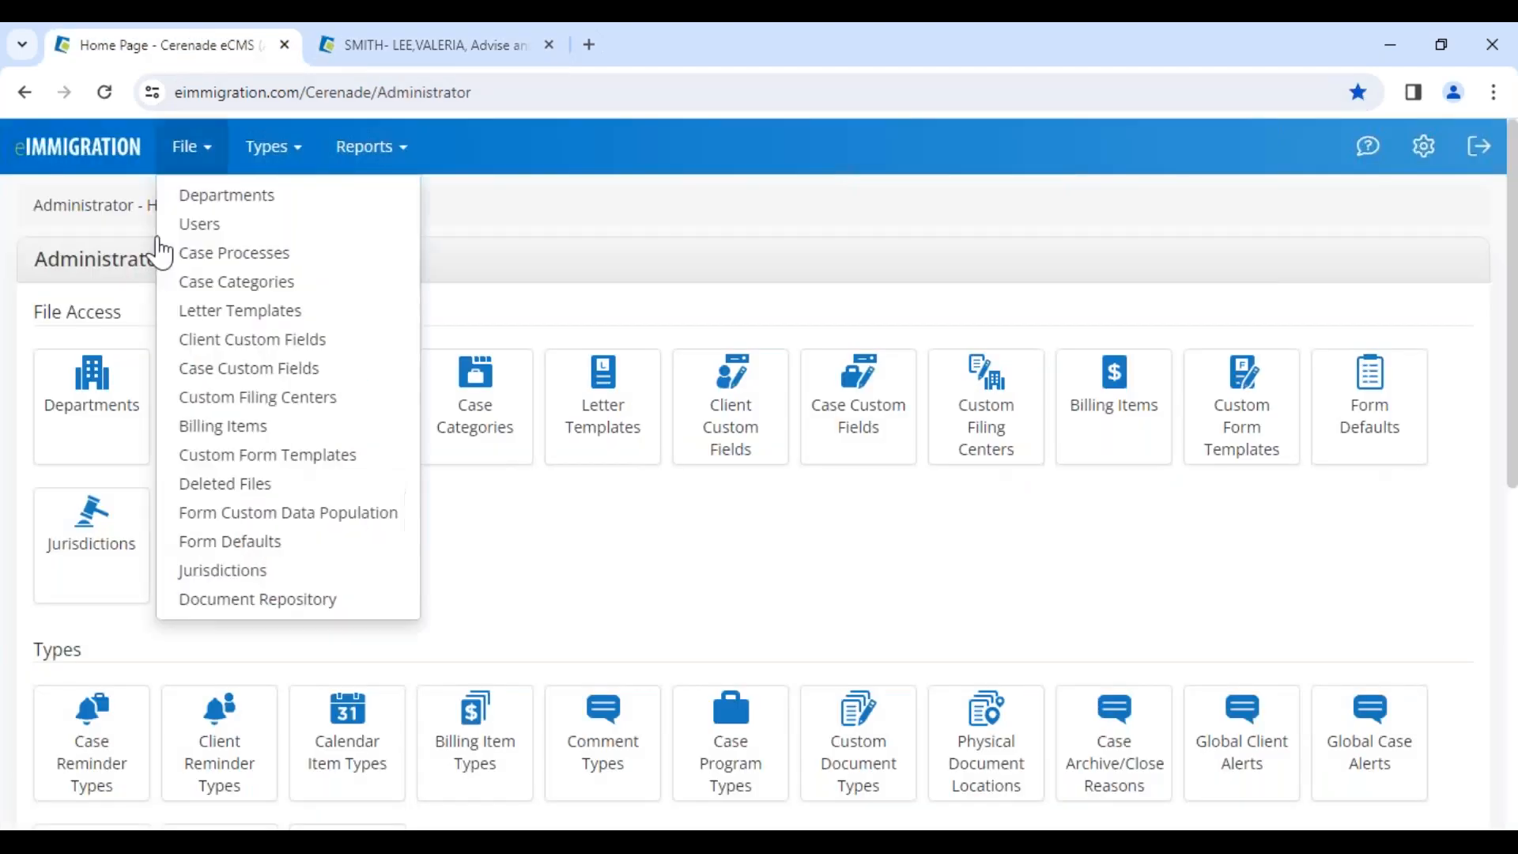
Check the custom logo size requirement in Application Settings > Branding, then return to the invoice preview
scroll(128, 336, down, 8)
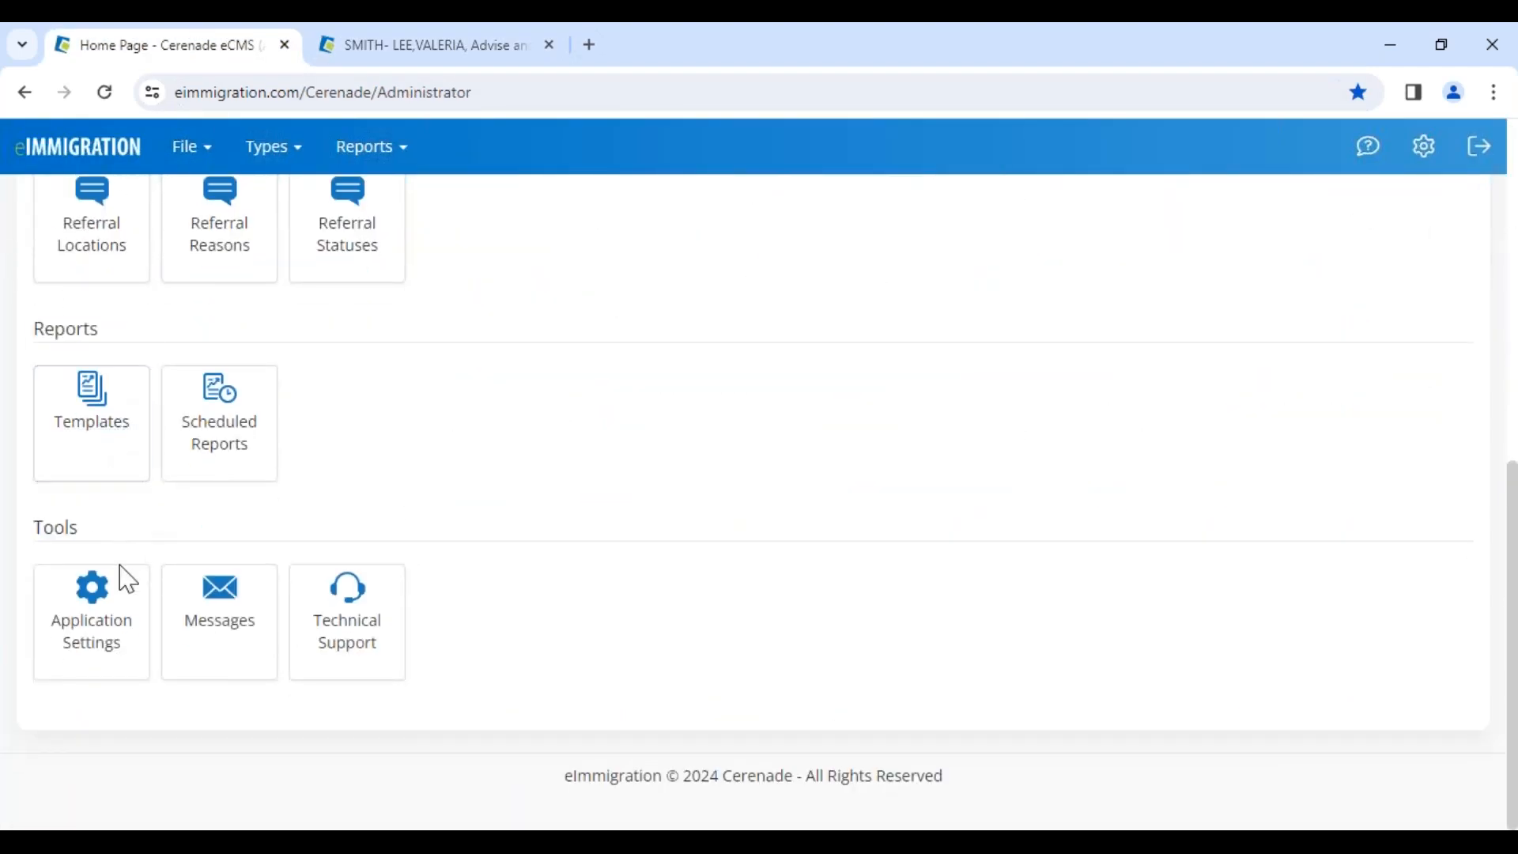
click(113, 644)
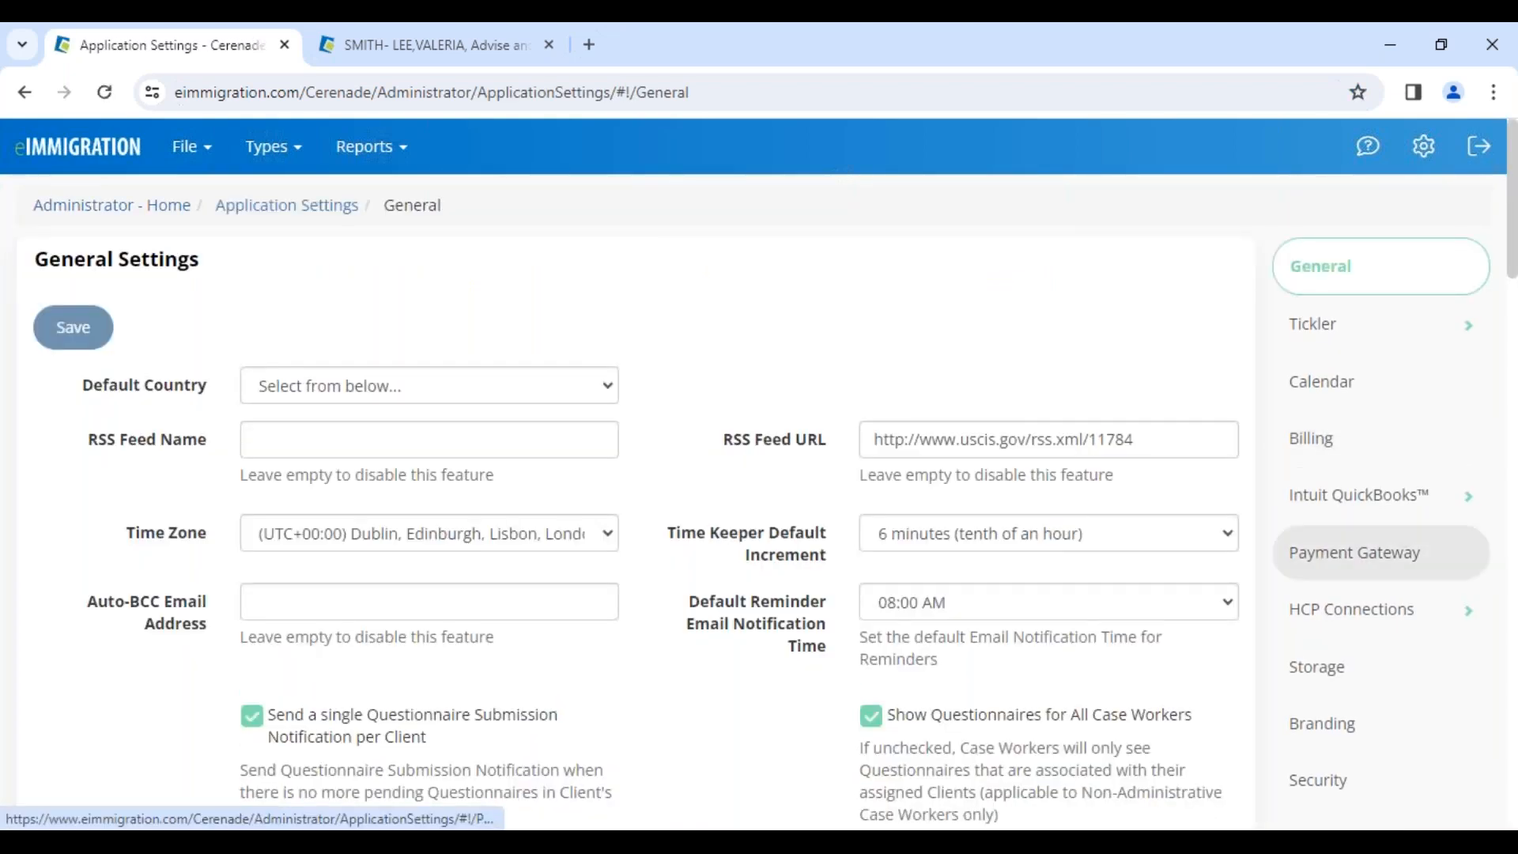
click(1364, 743)
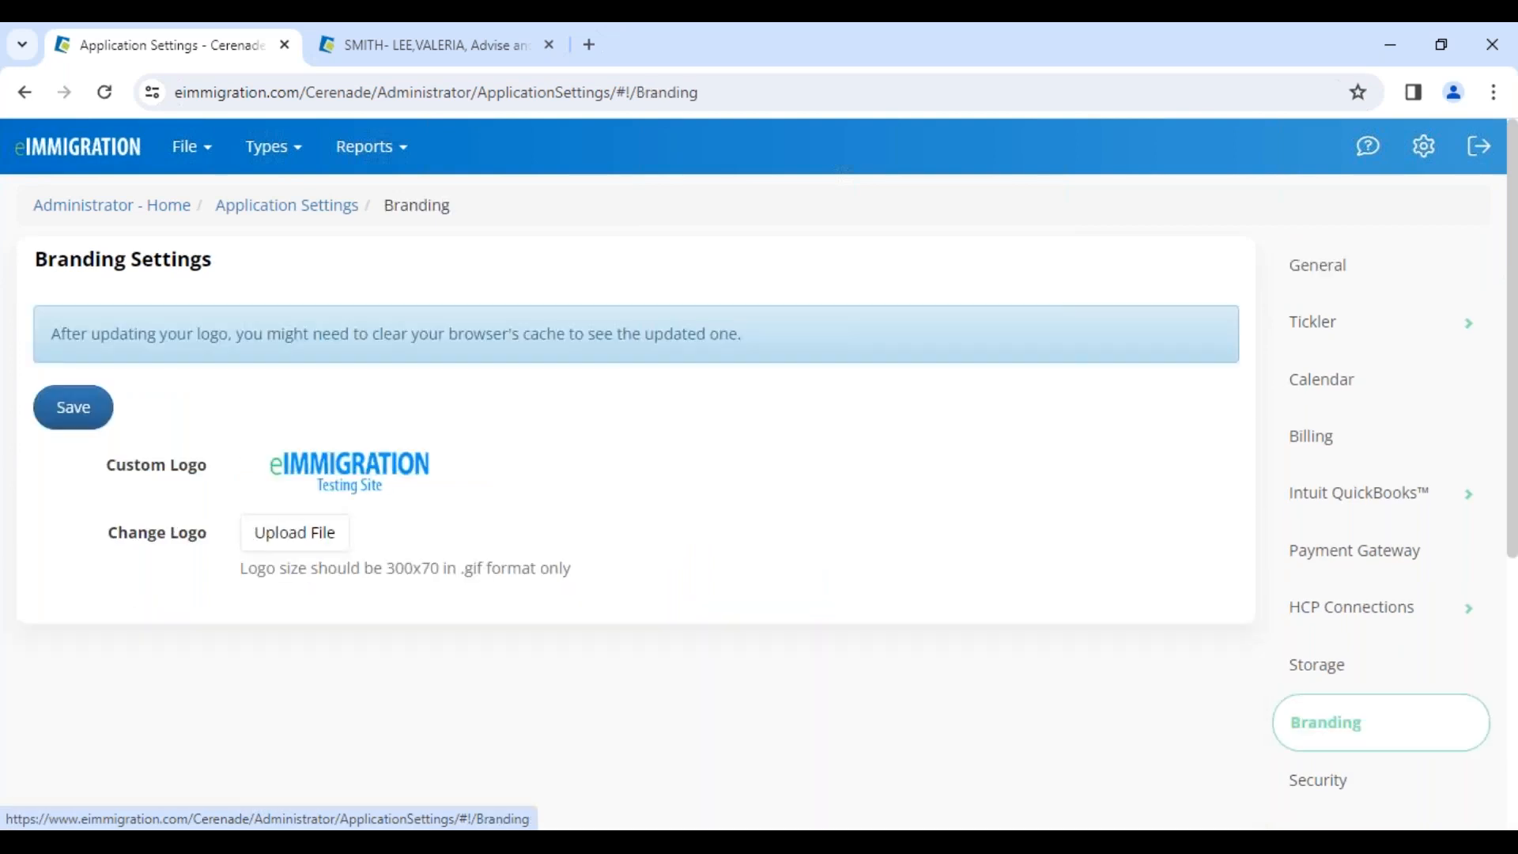
drag(299, 567, 578, 569)
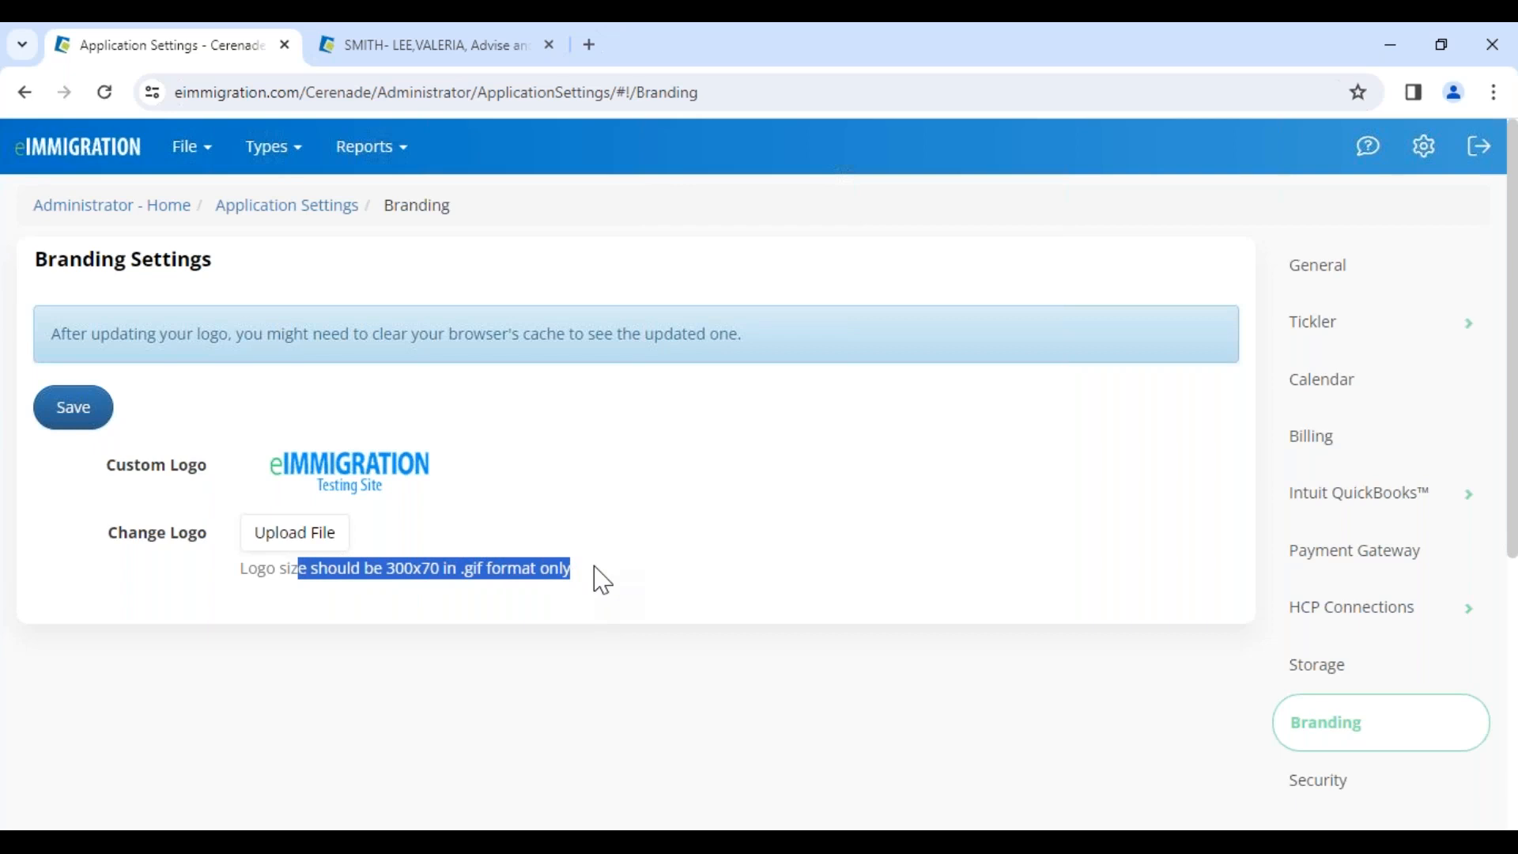
click(594, 566)
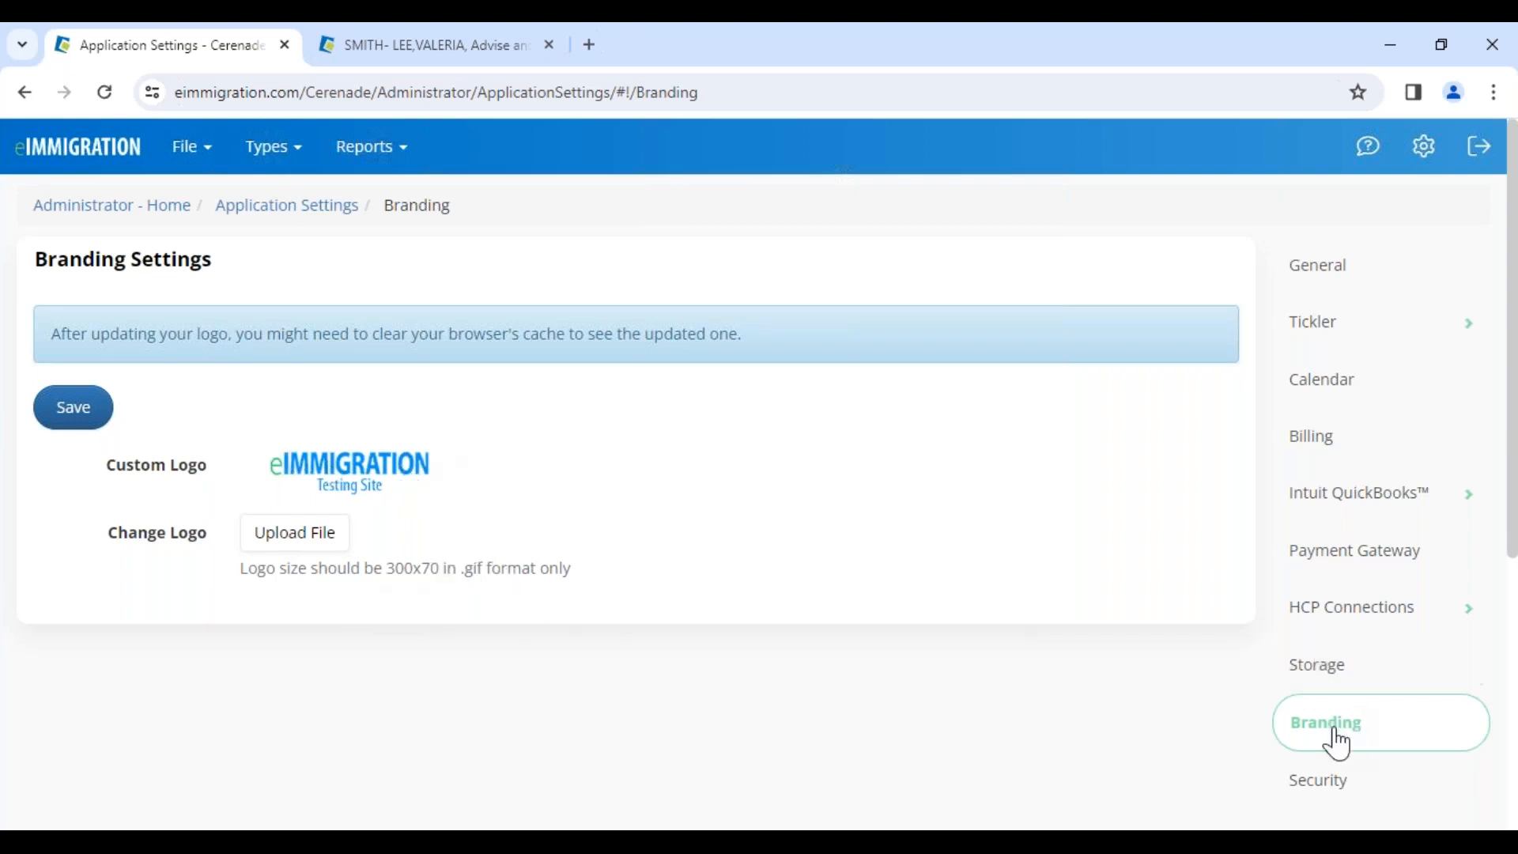
click(441, 47)
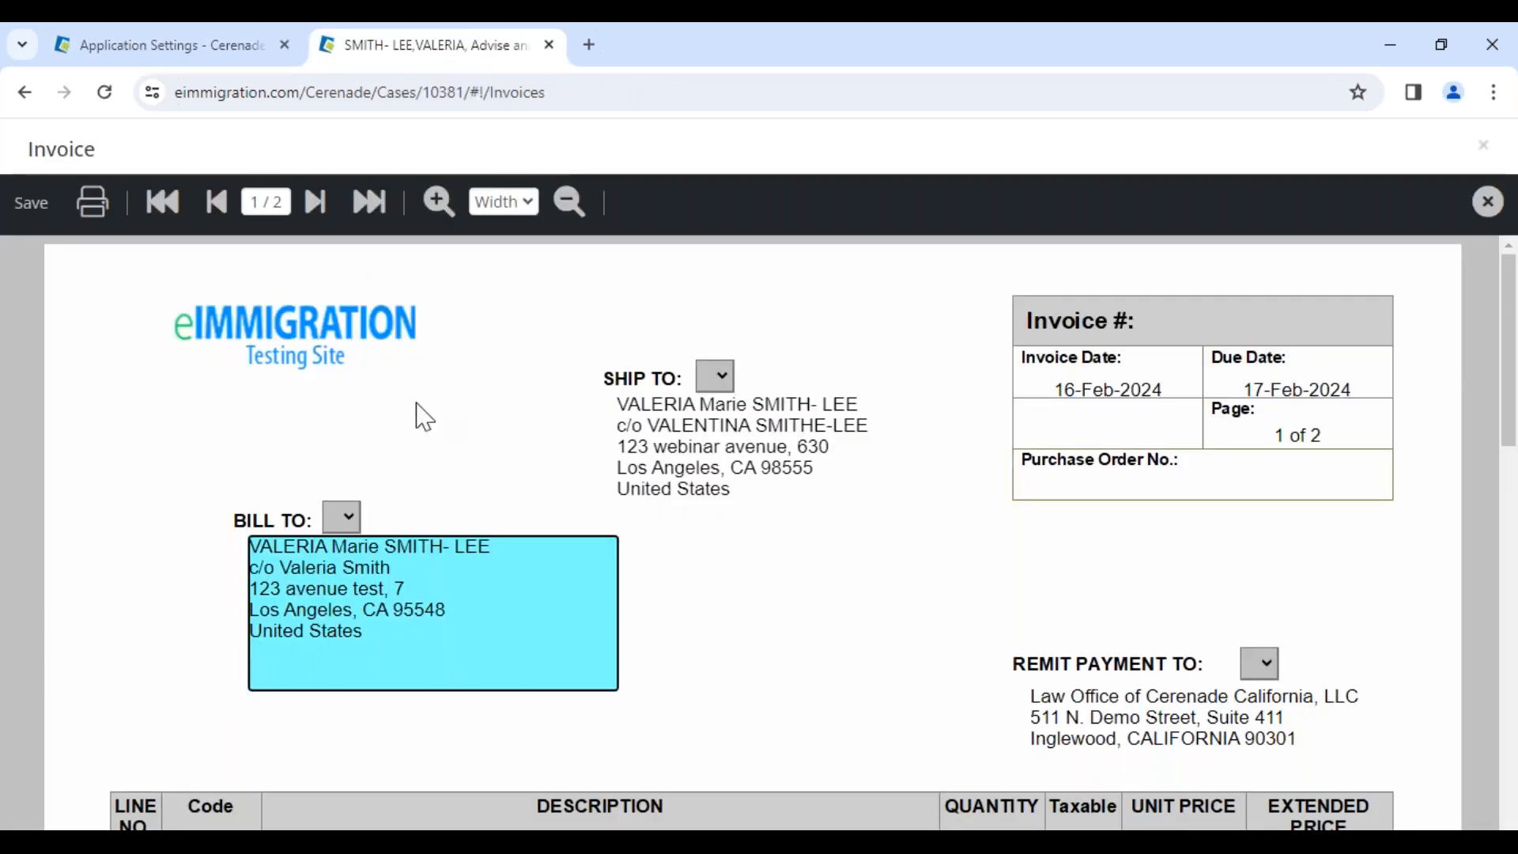
Try several saved bill-to addresses and settle on the star lane address, then return to settings
click(347, 518)
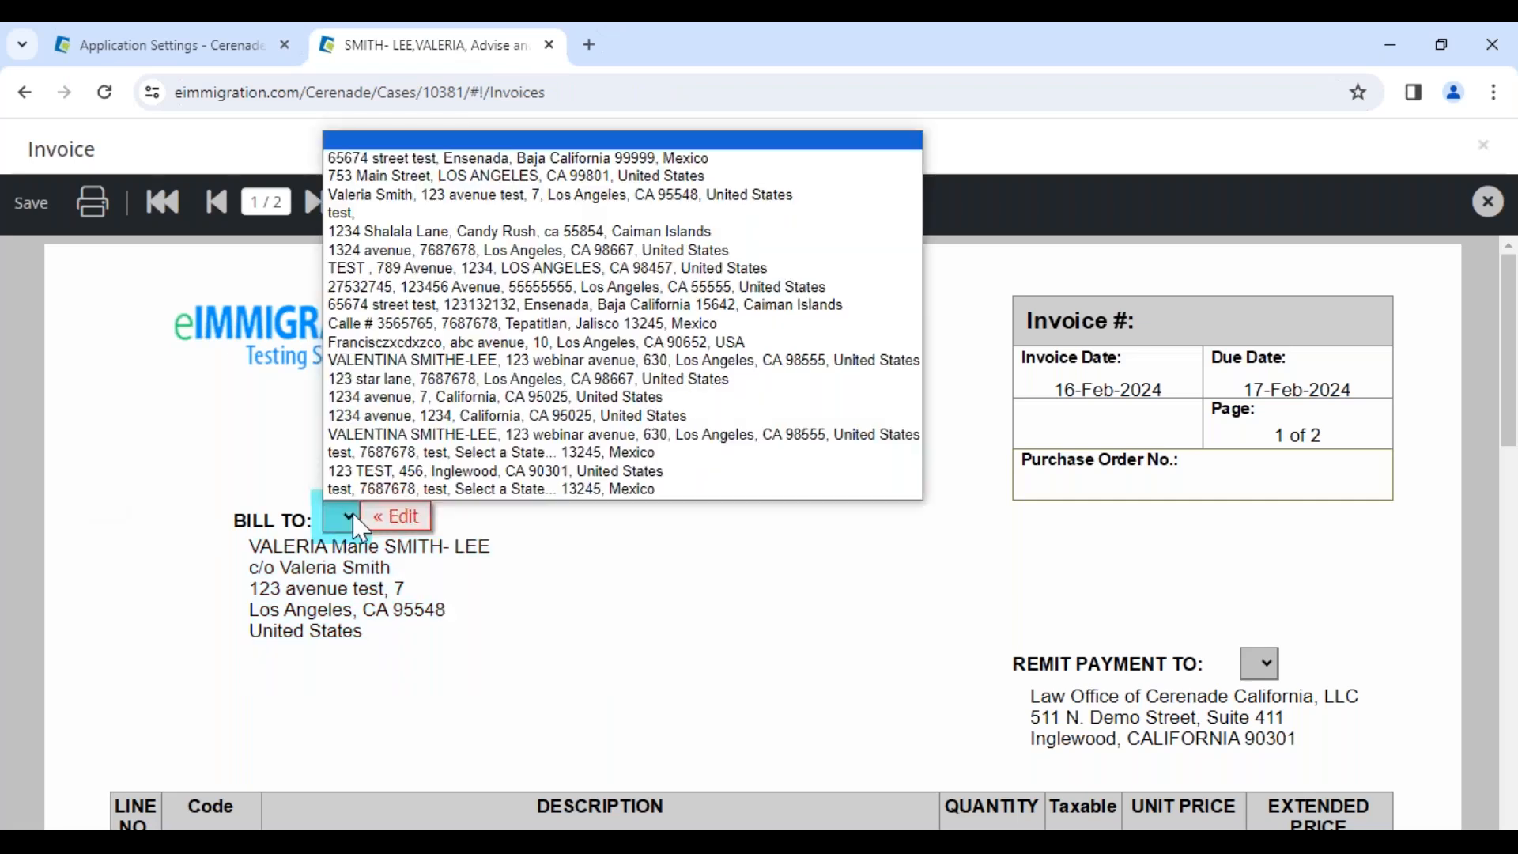
click(427, 162)
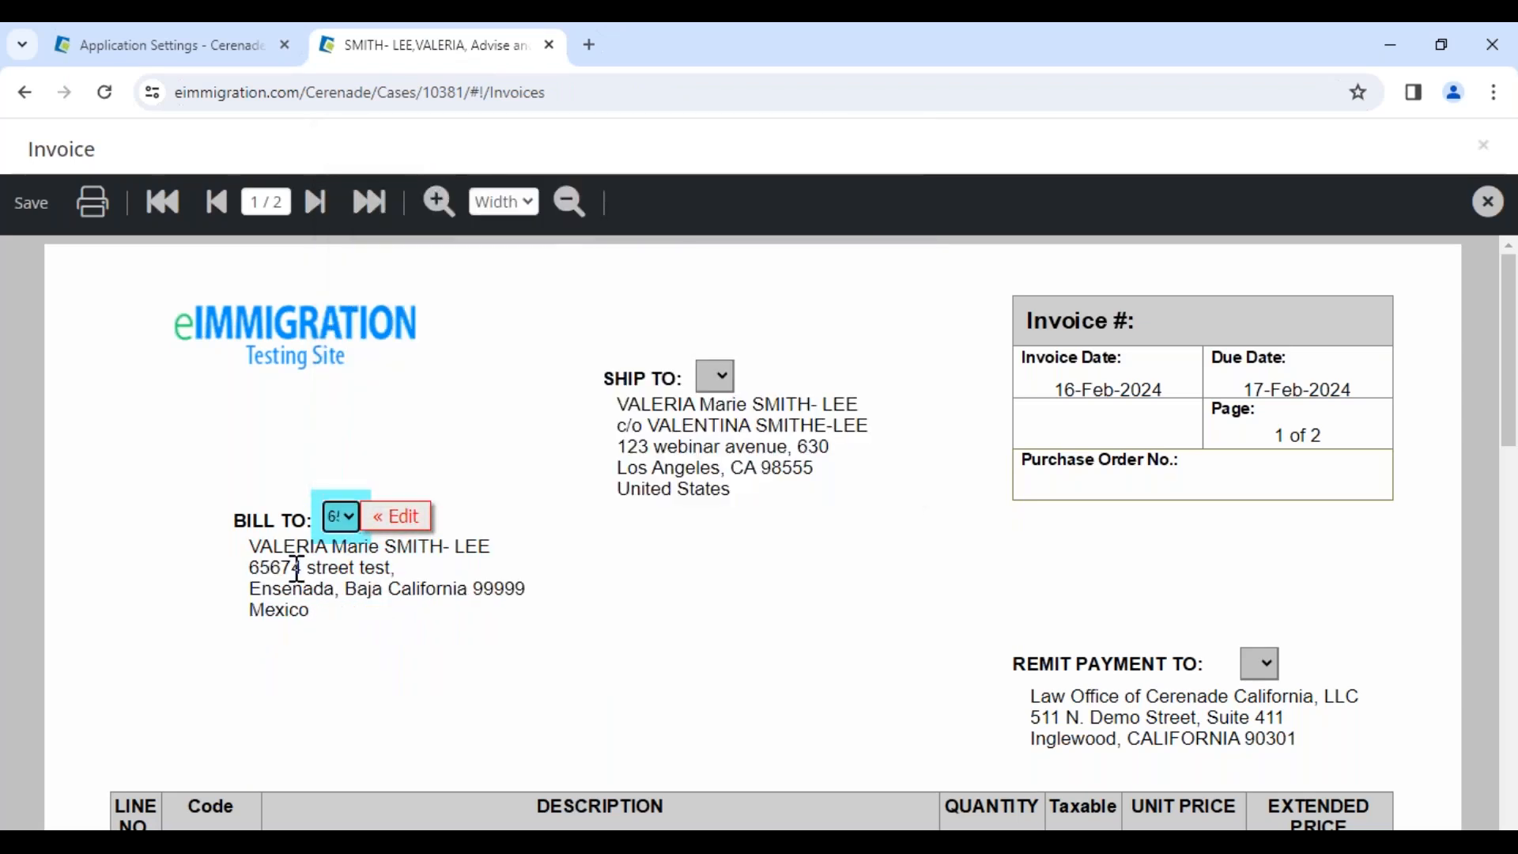
click(408, 581)
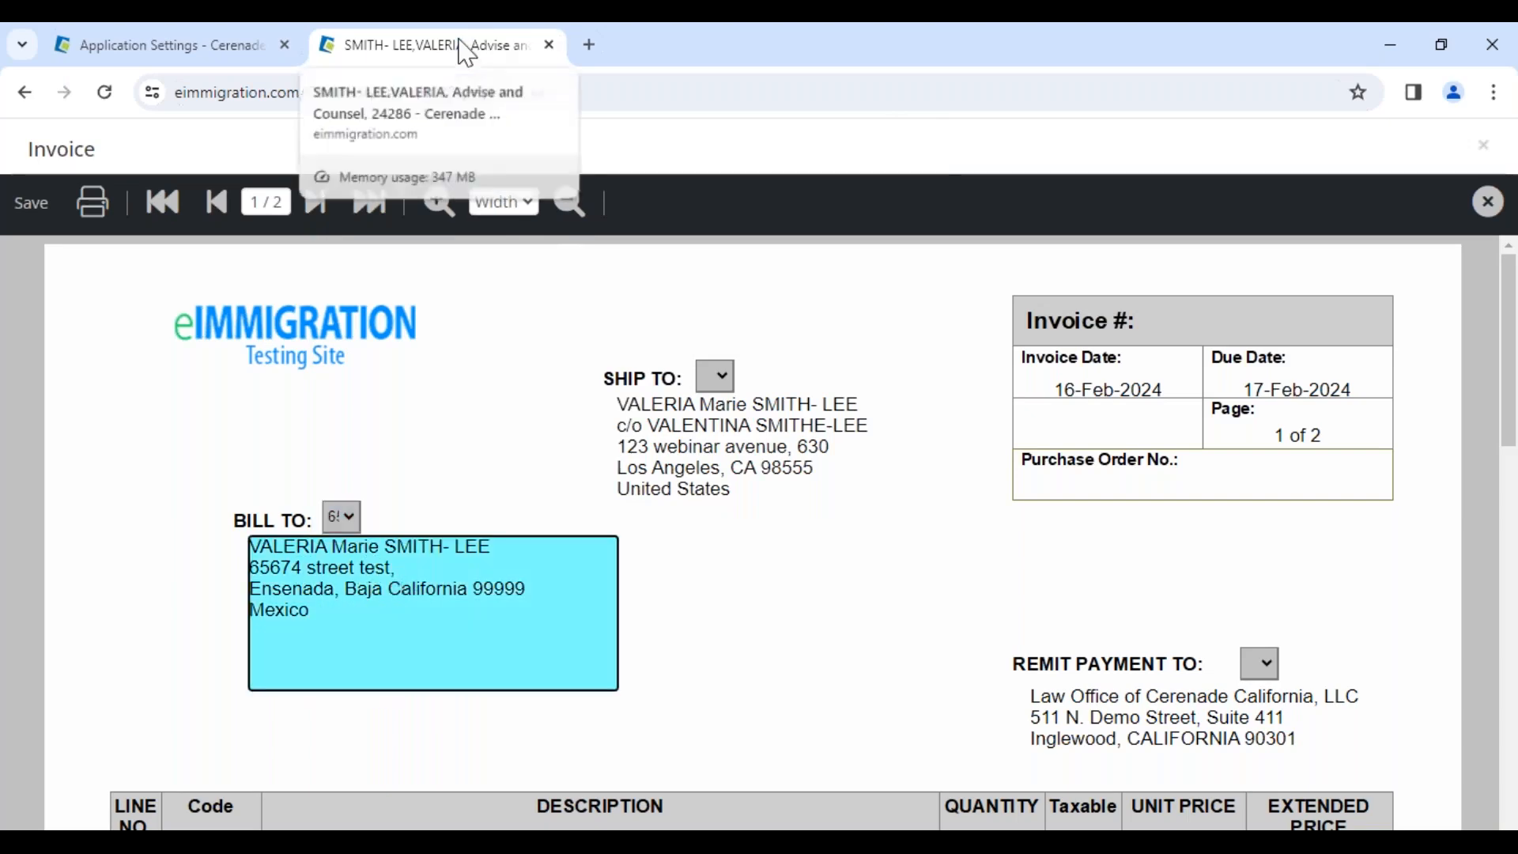
click(341, 516)
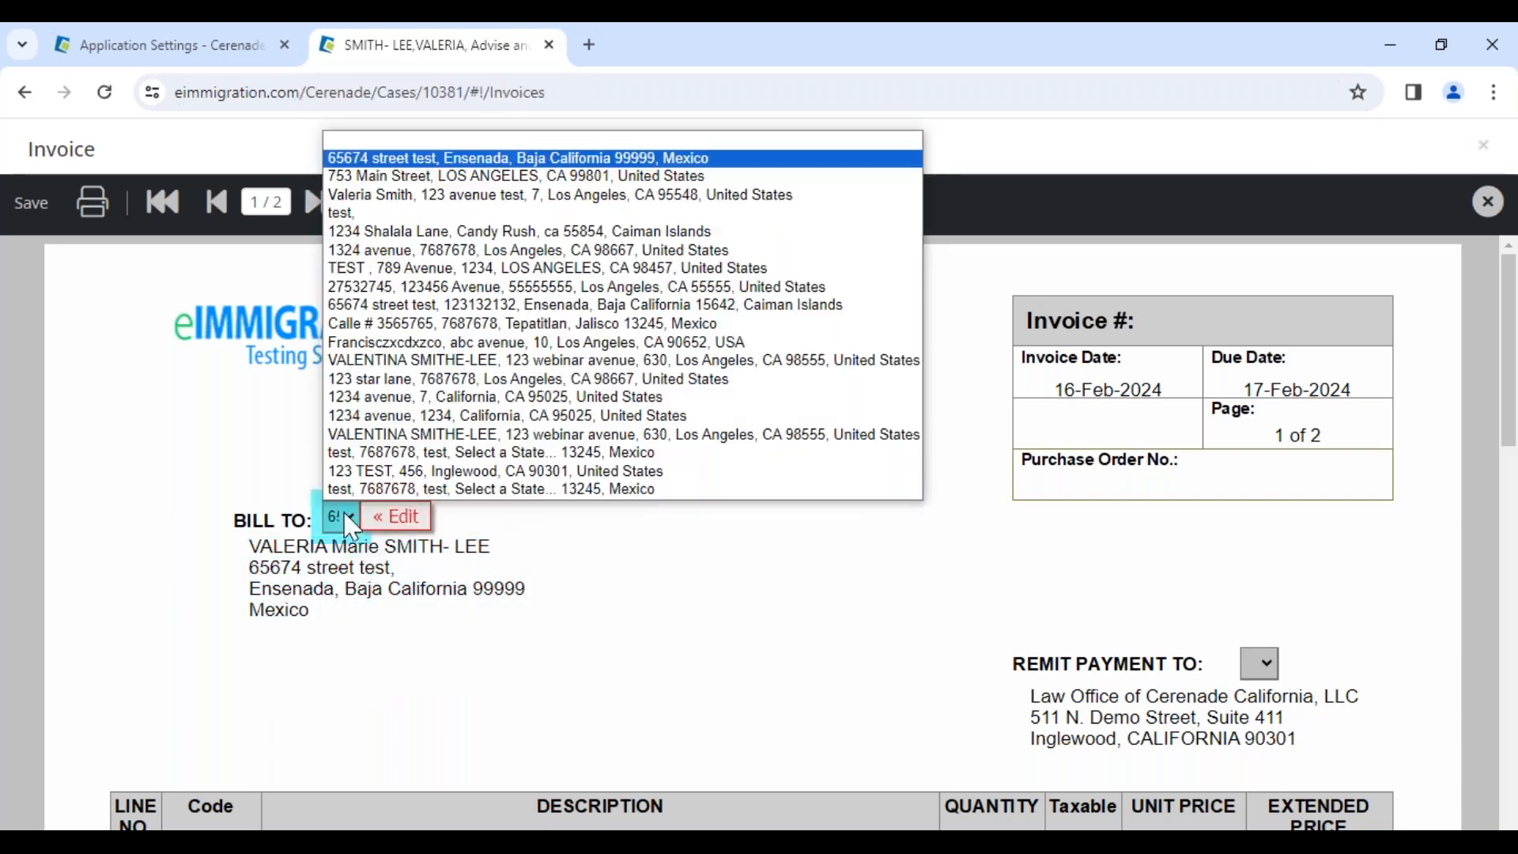
click(422, 213)
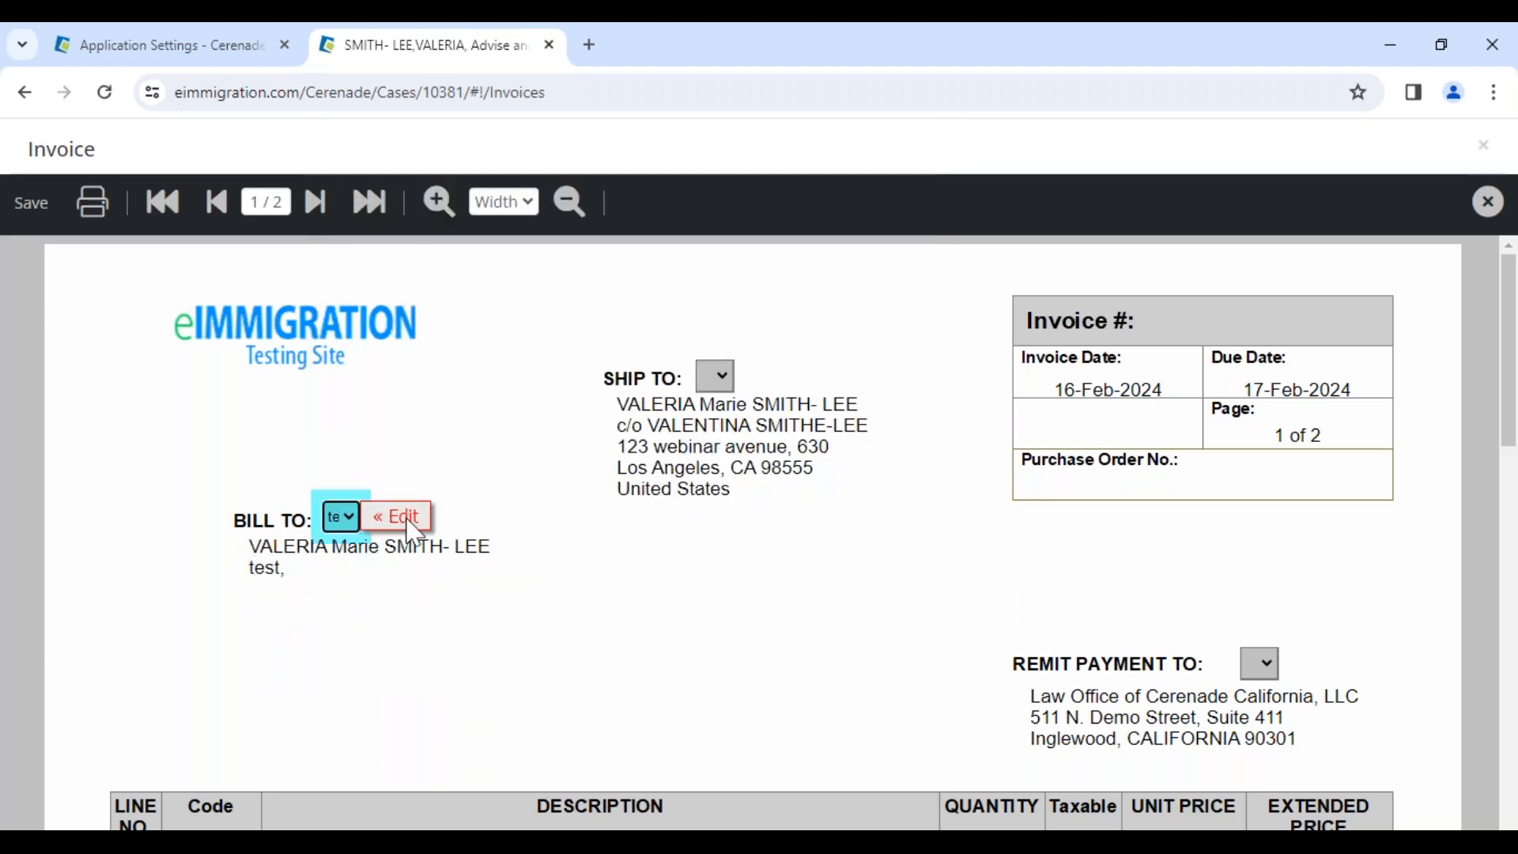
click(354, 519)
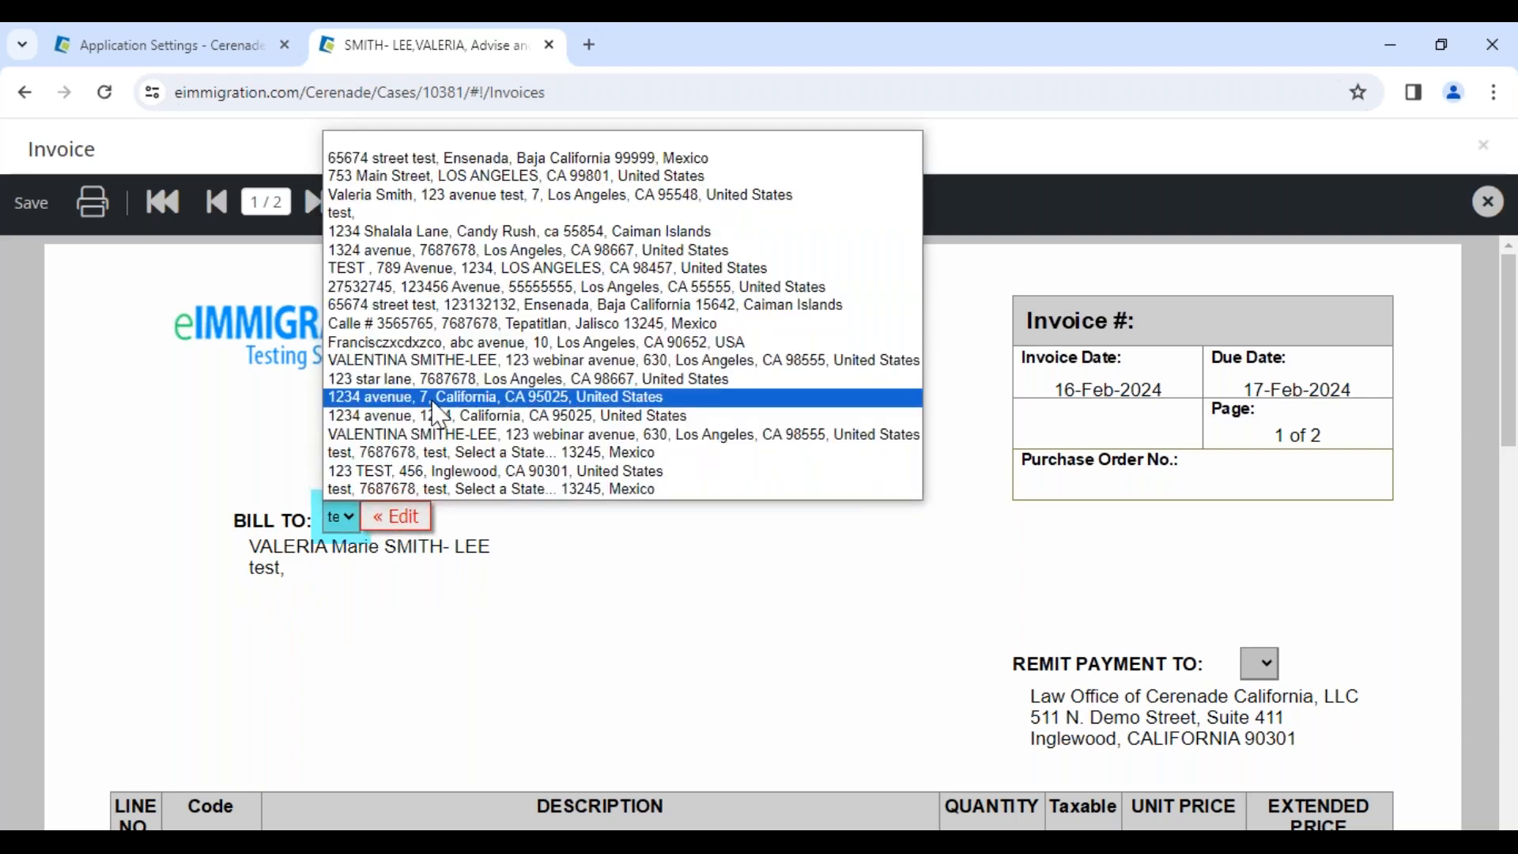
click(437, 380)
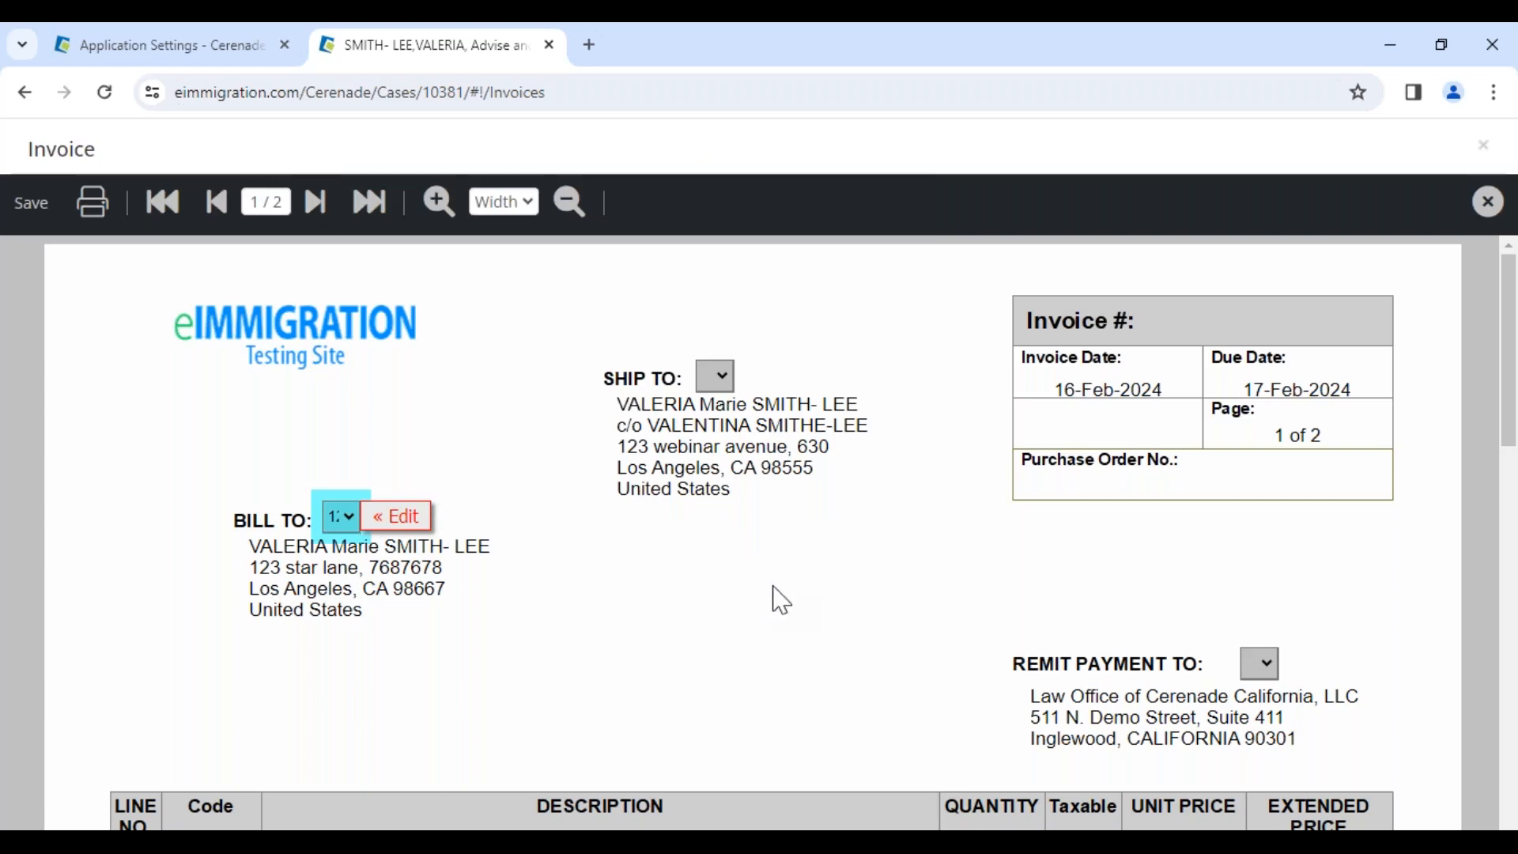
scroll(759, 570, down, 2)
scroll(941, 494, up, 2)
drag(1366, 387, 1202, 400)
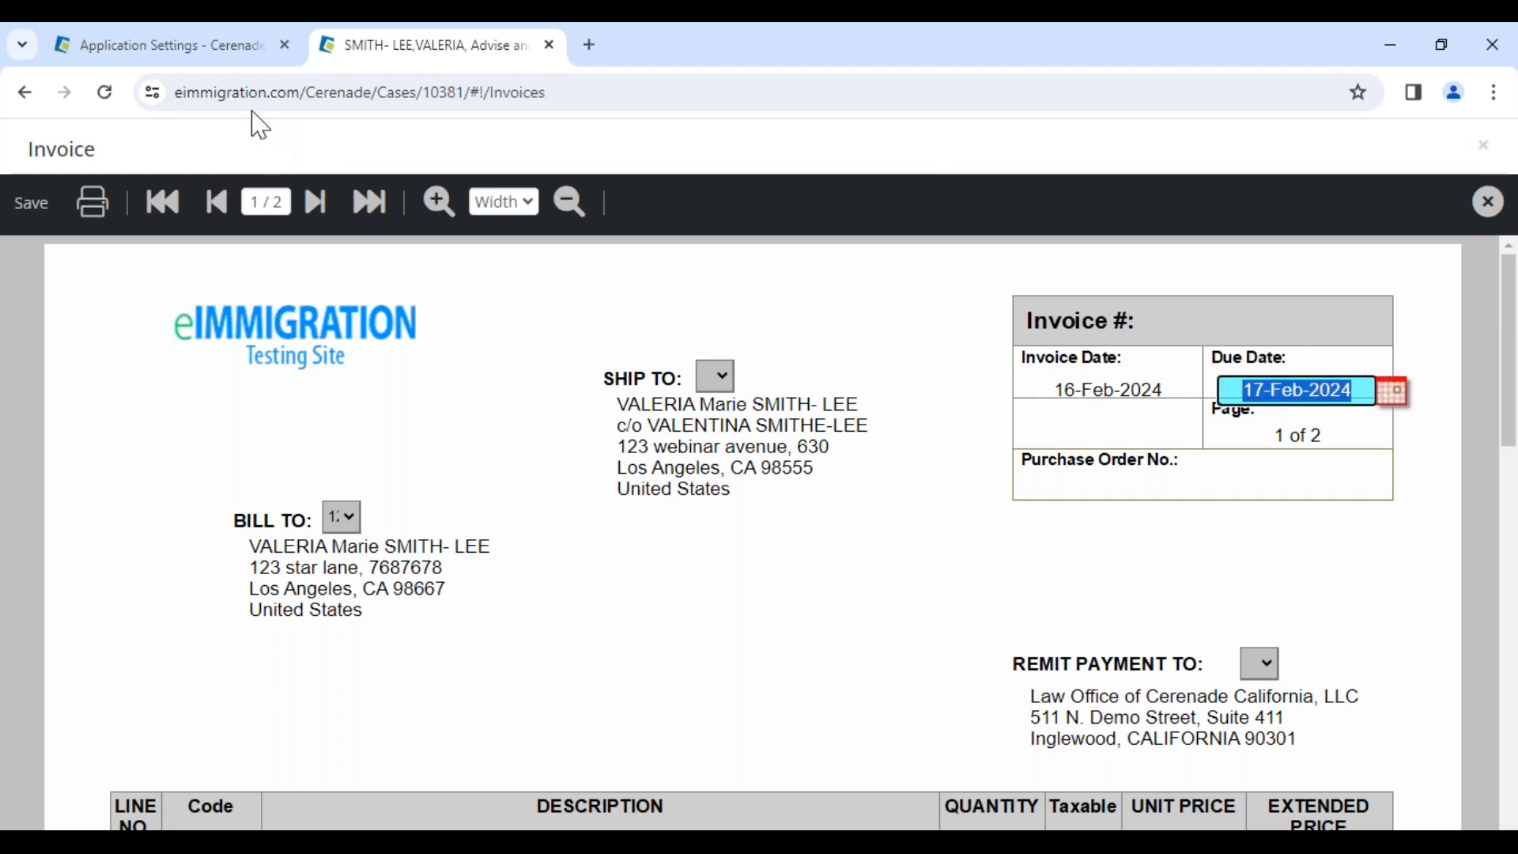
click(174, 49)
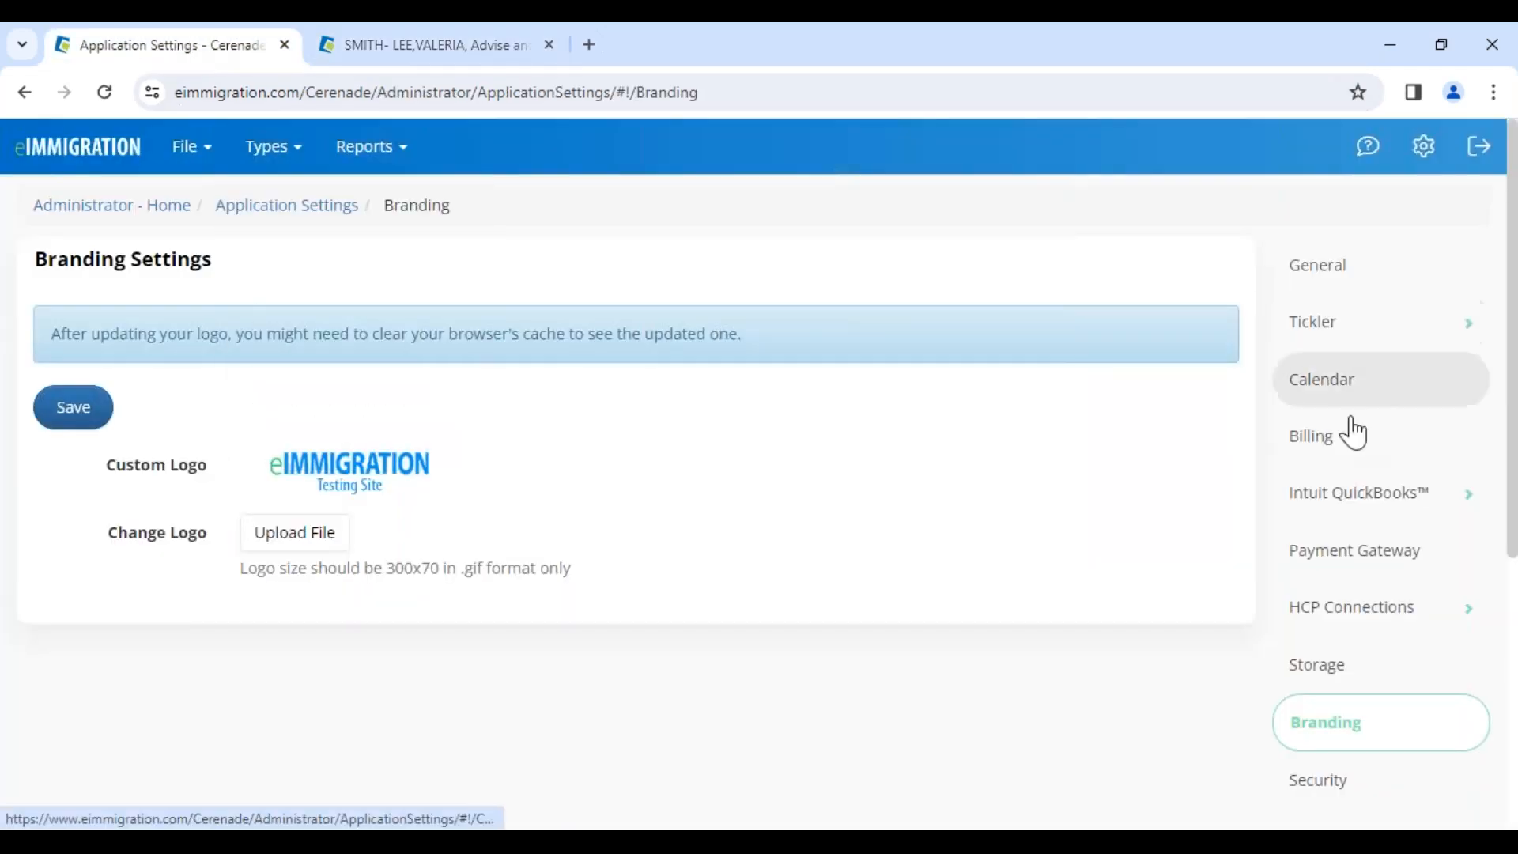
In Billing Settings, set the invoice due date to count 30 days 'of the Month', then return to the invoice
click(1348, 439)
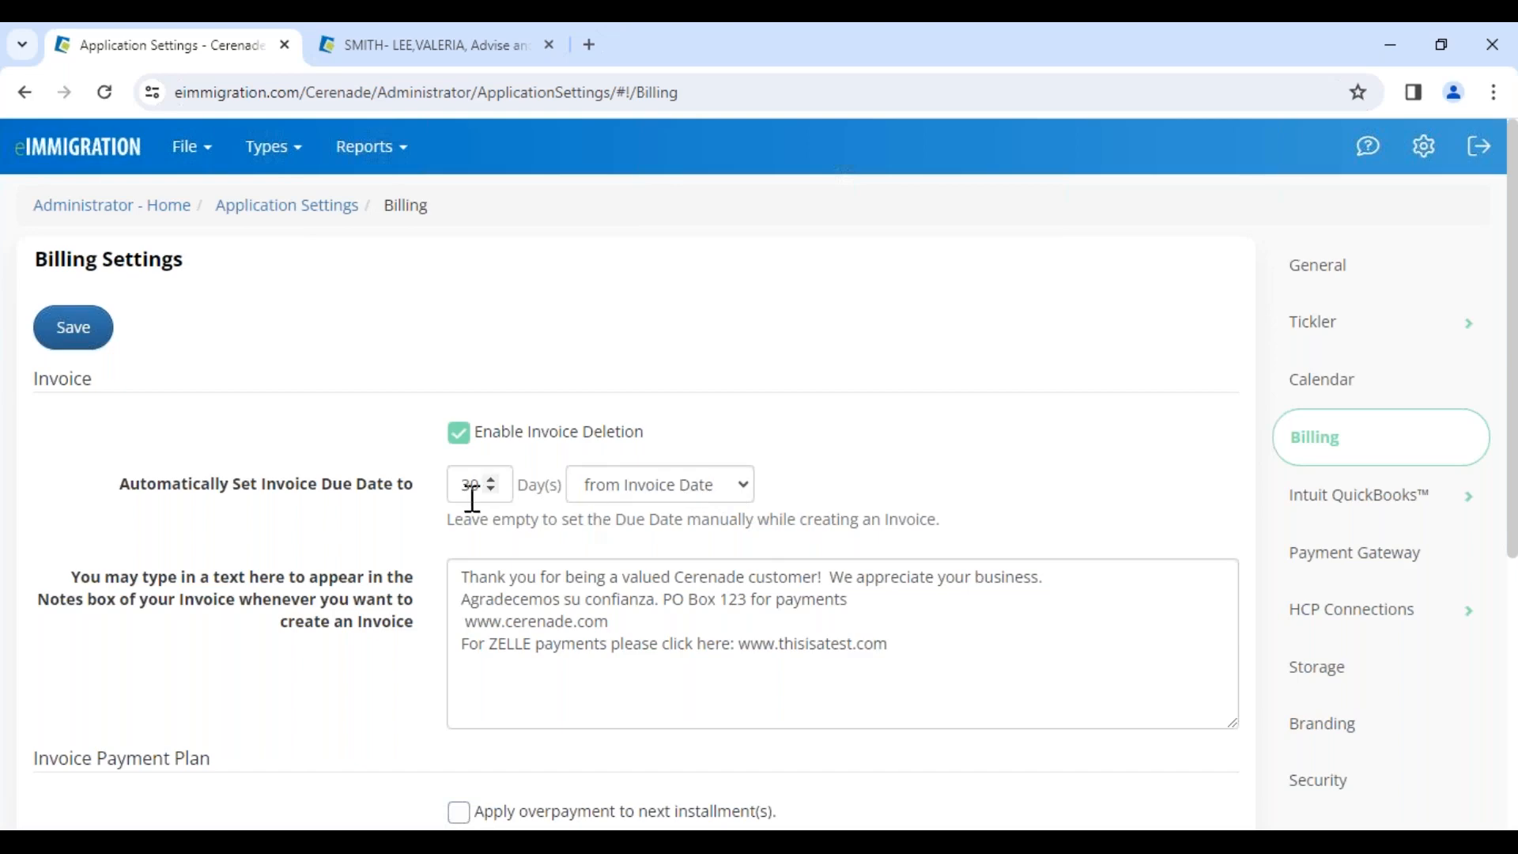
click(664, 484)
click(638, 540)
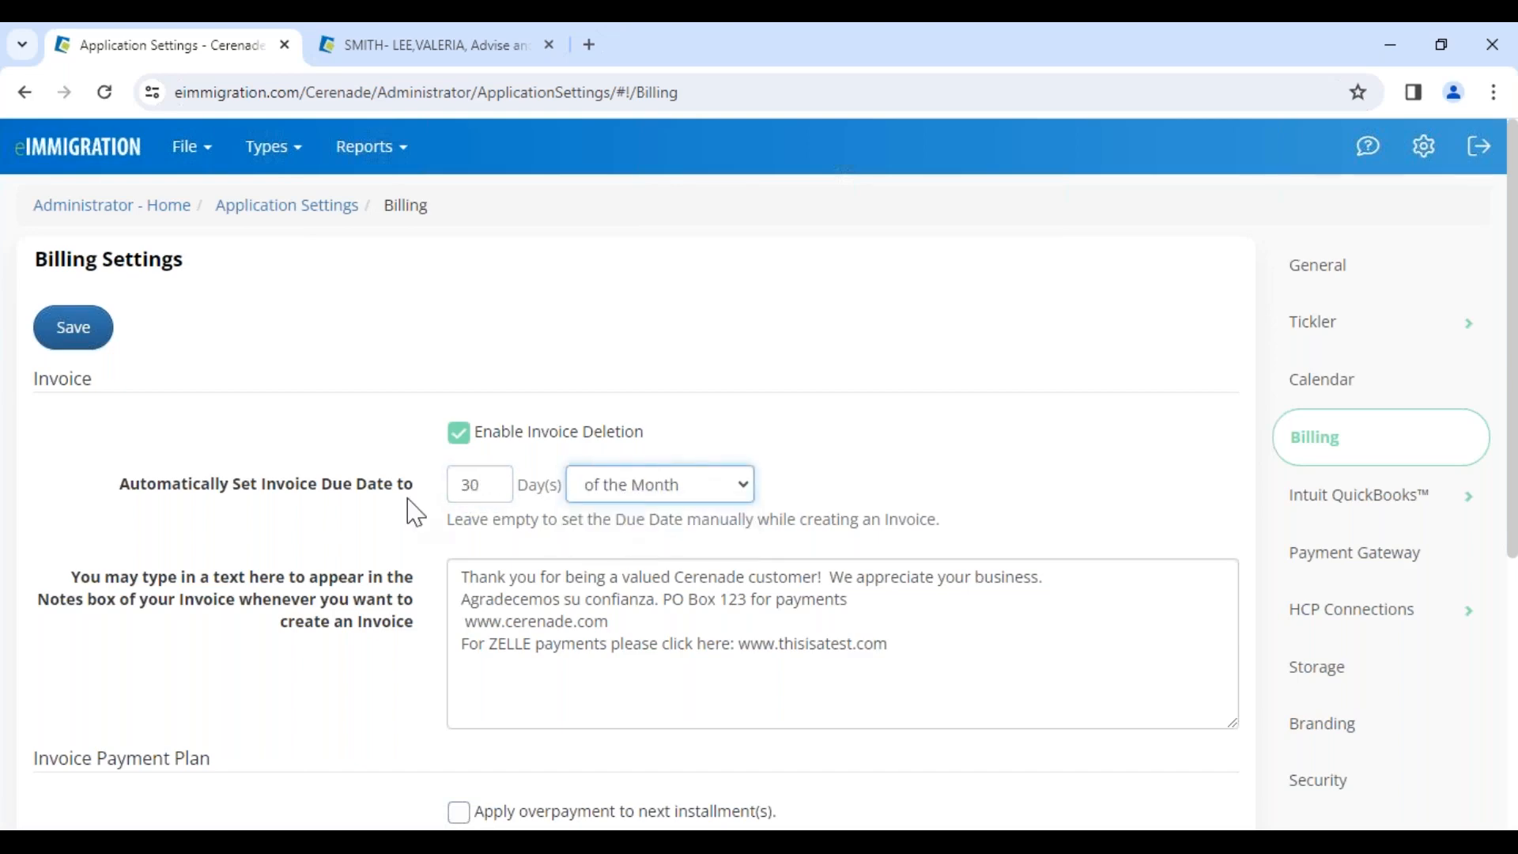
click(417, 56)
click(836, 512)
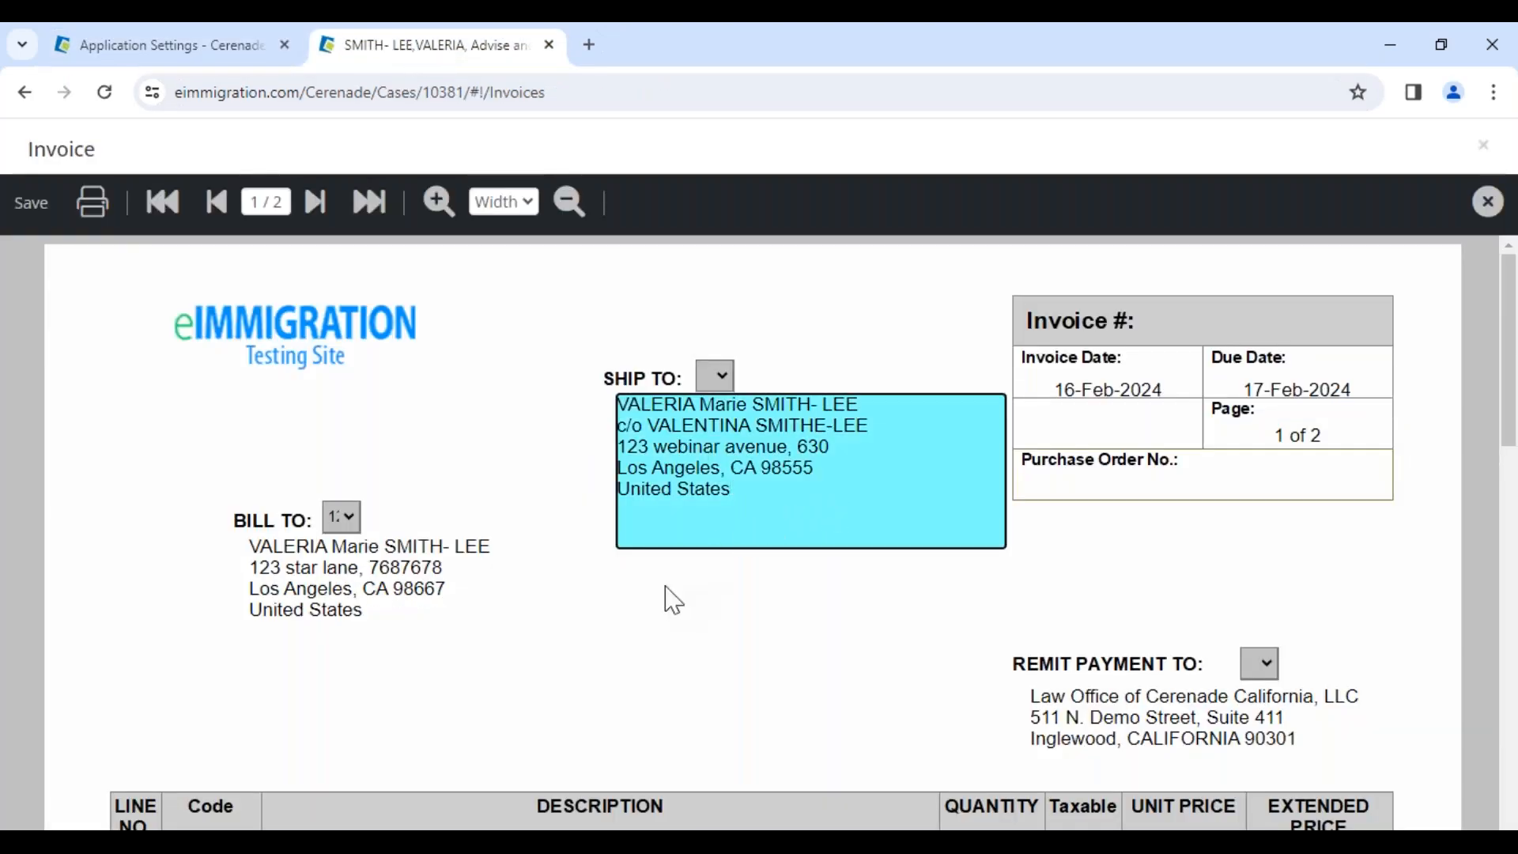
Add '40% OFF' to the line 1 description, then close the preview and discard the draft invoice
scroll(643, 619, down, 5)
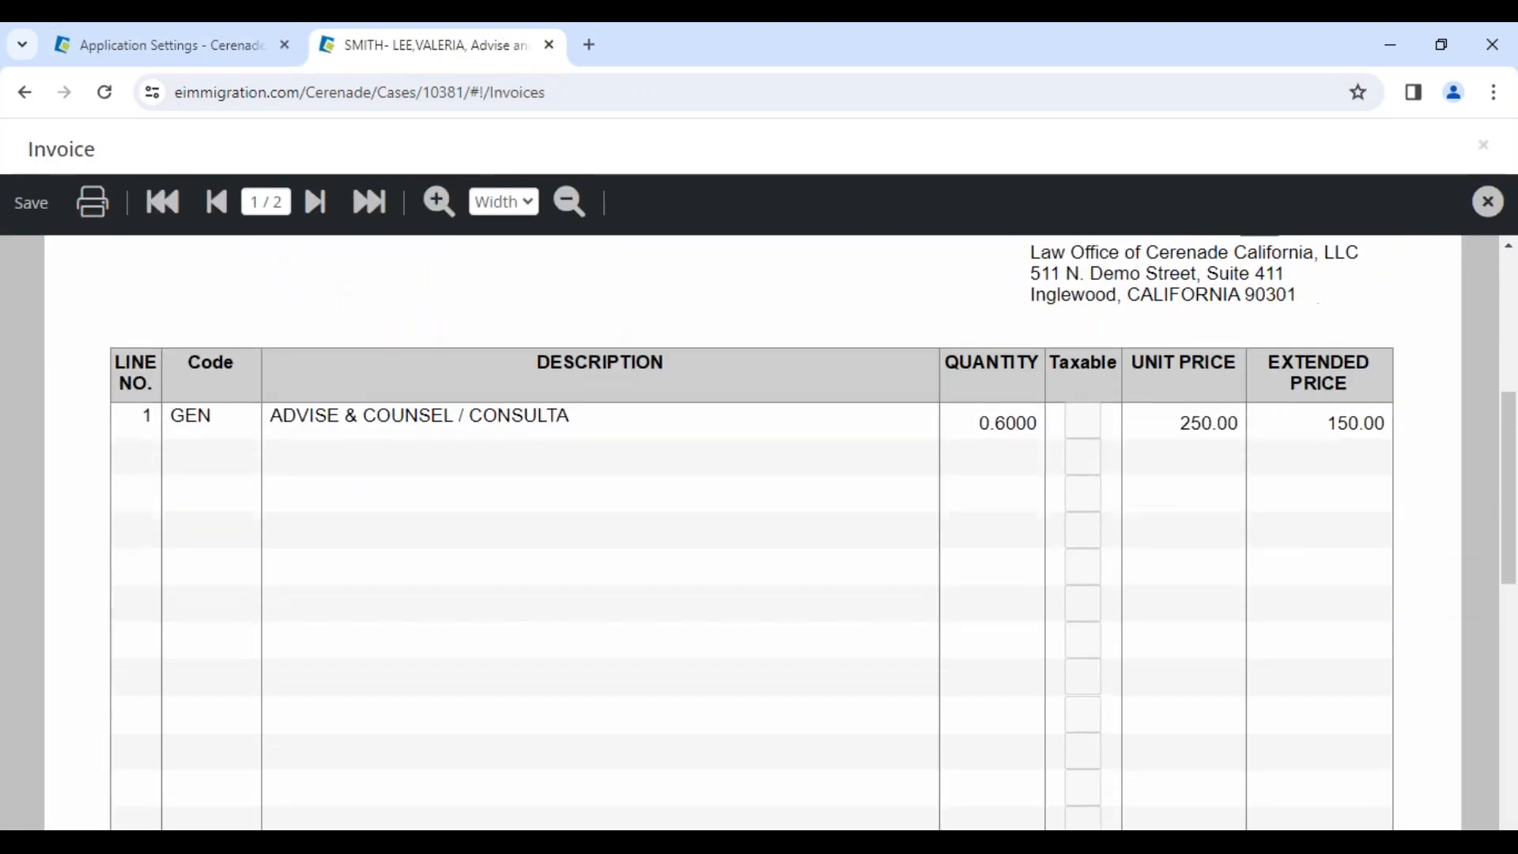
click(599, 419)
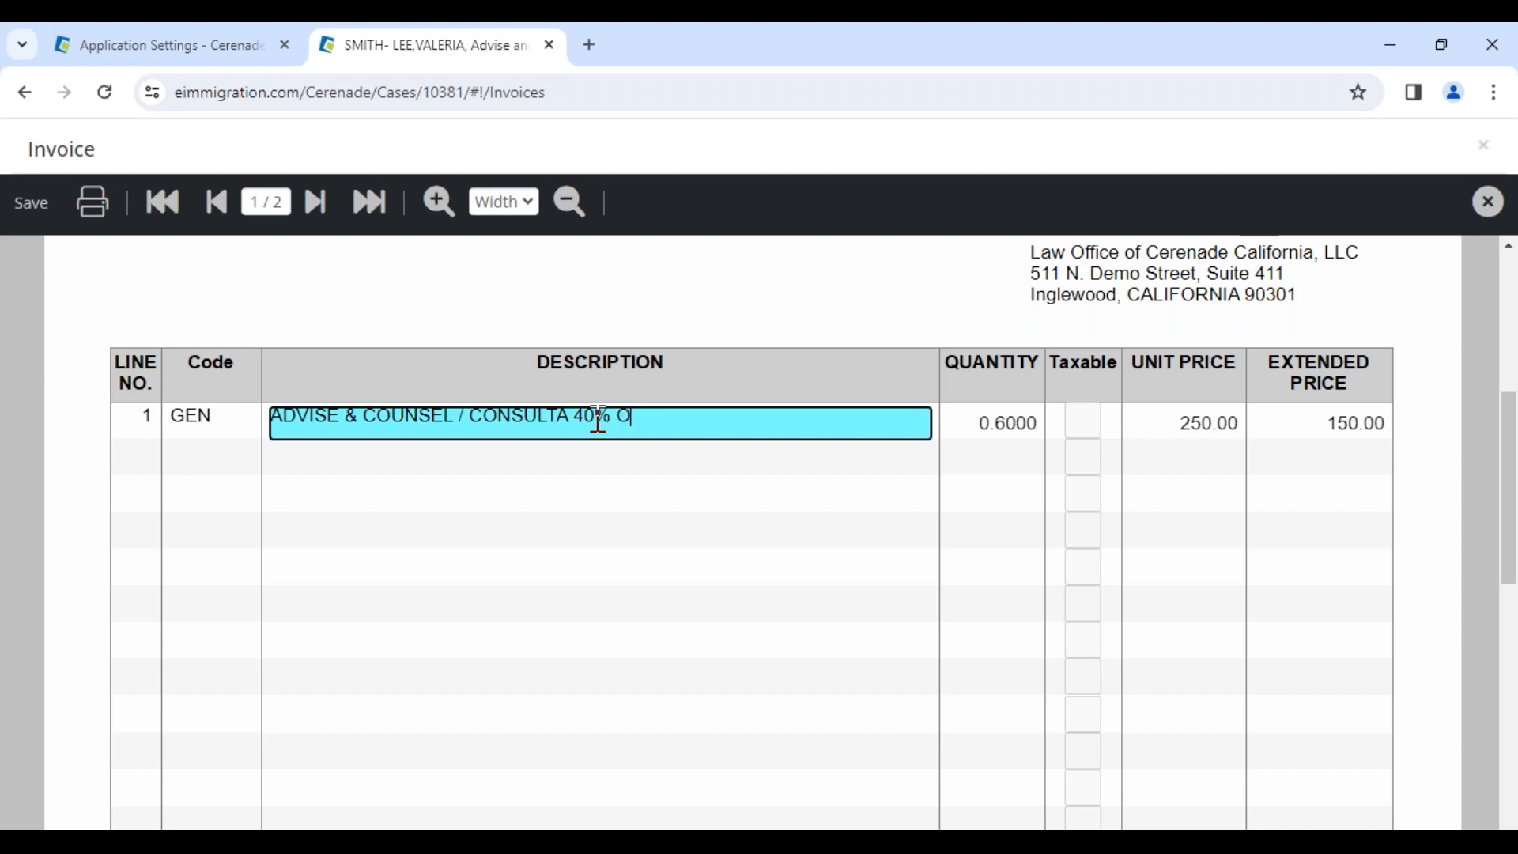
click(574, 416)
drag(573, 415, 780, 415)
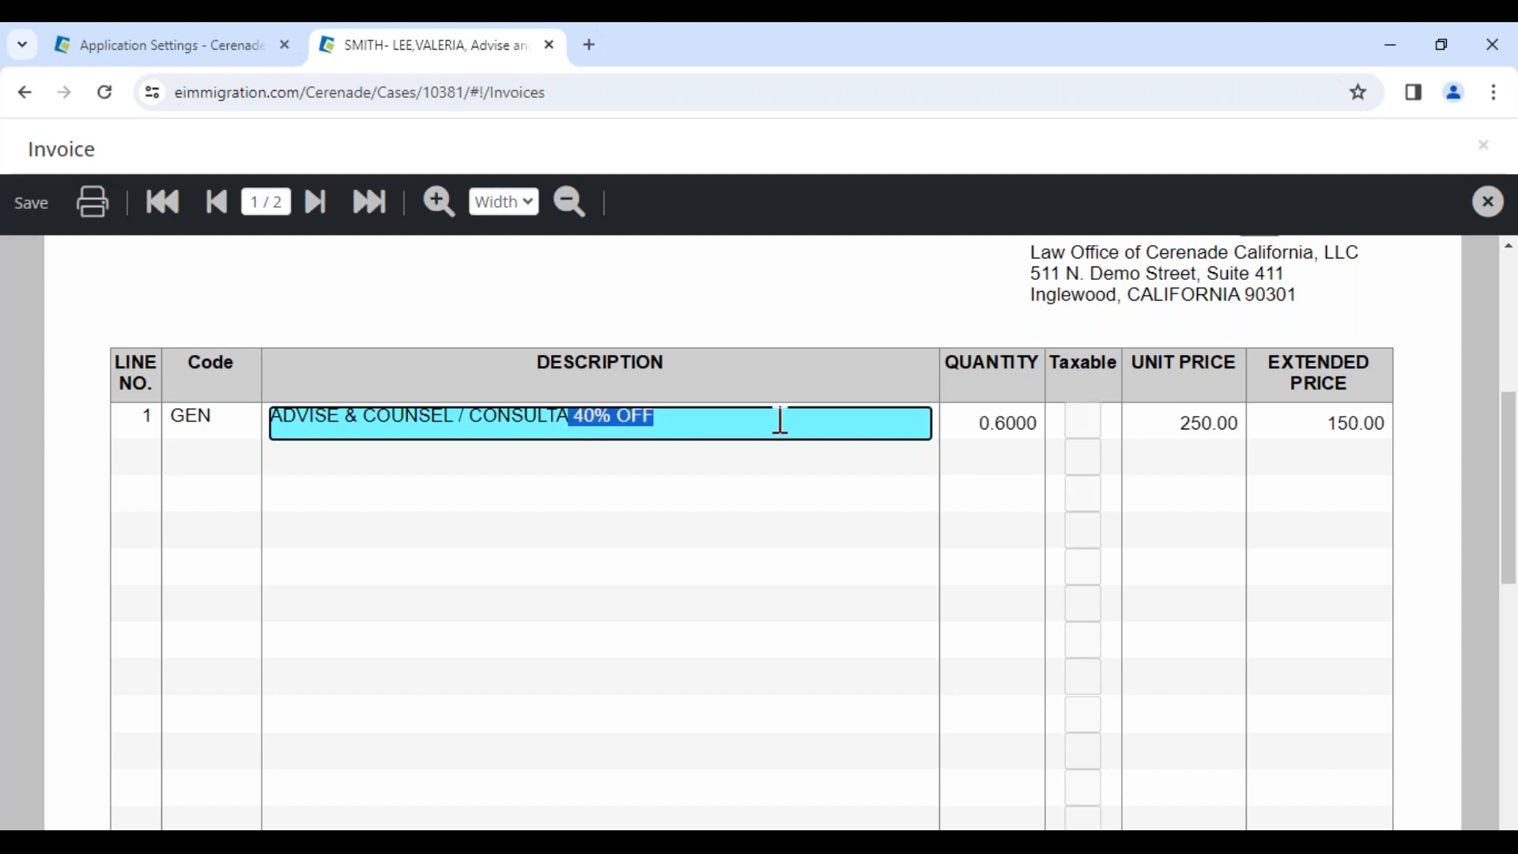
click(1344, 427)
double_click(1344, 427)
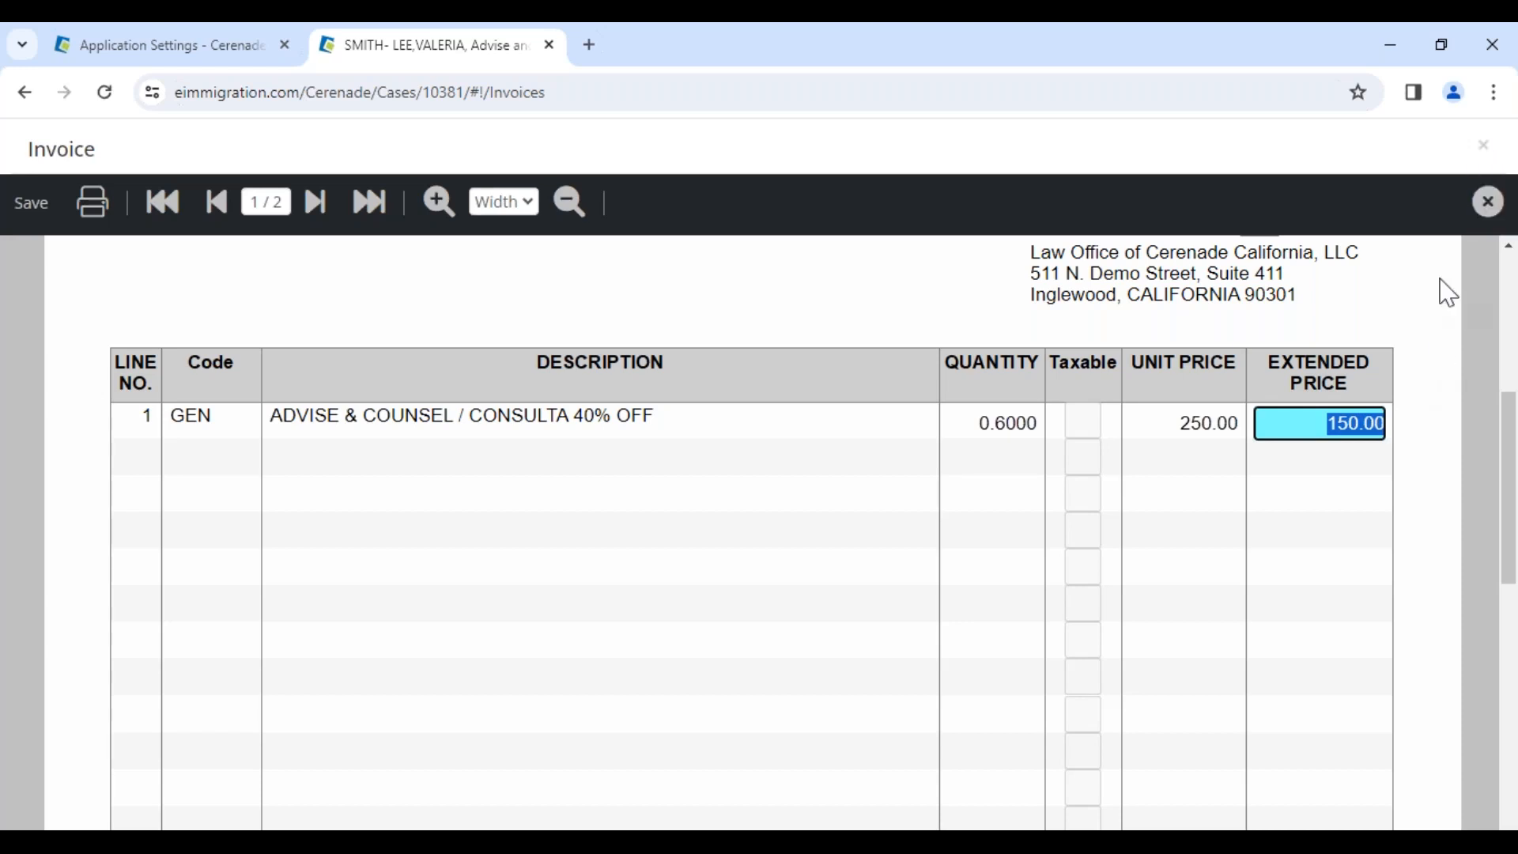
click(1485, 207)
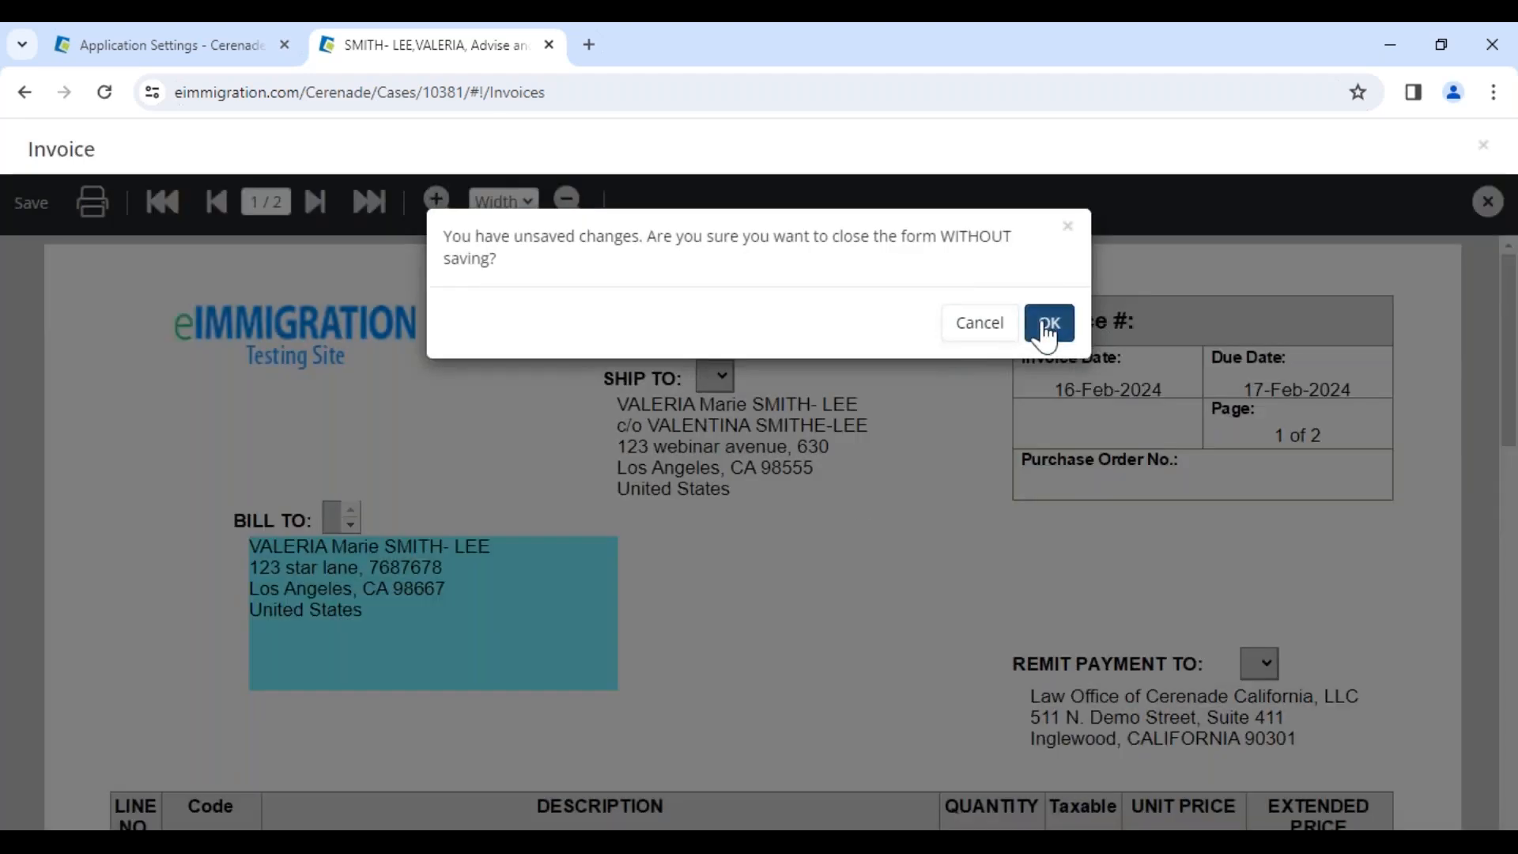
click(1049, 324)
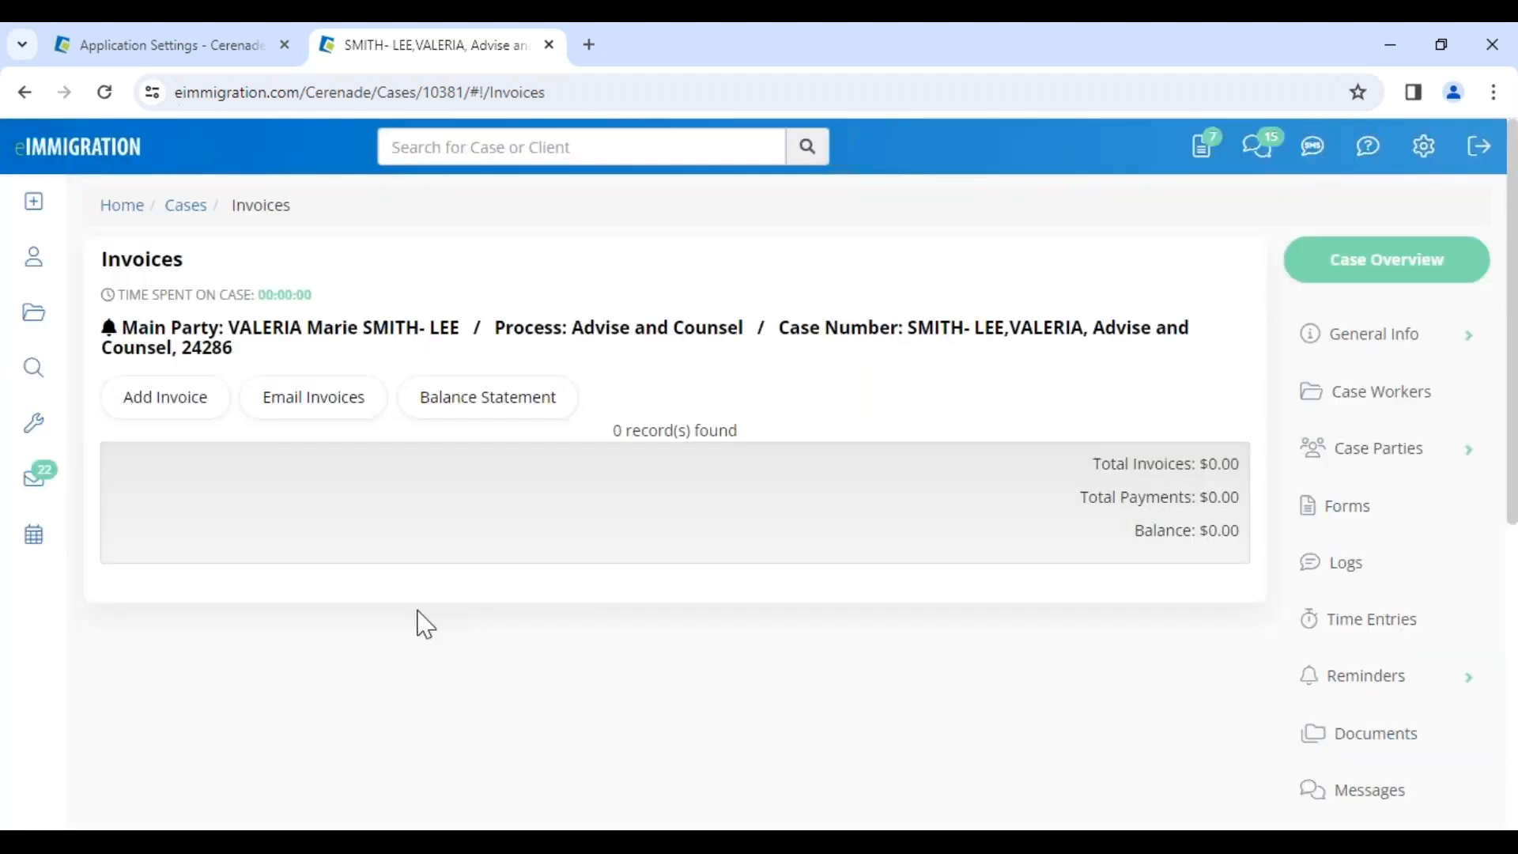
Raise the GEN consultation expense's quantity from 0.6 to 0.7, bringing it to $175.00
scroll(1382, 747, down, 3)
click(1392, 771)
click(207, 561)
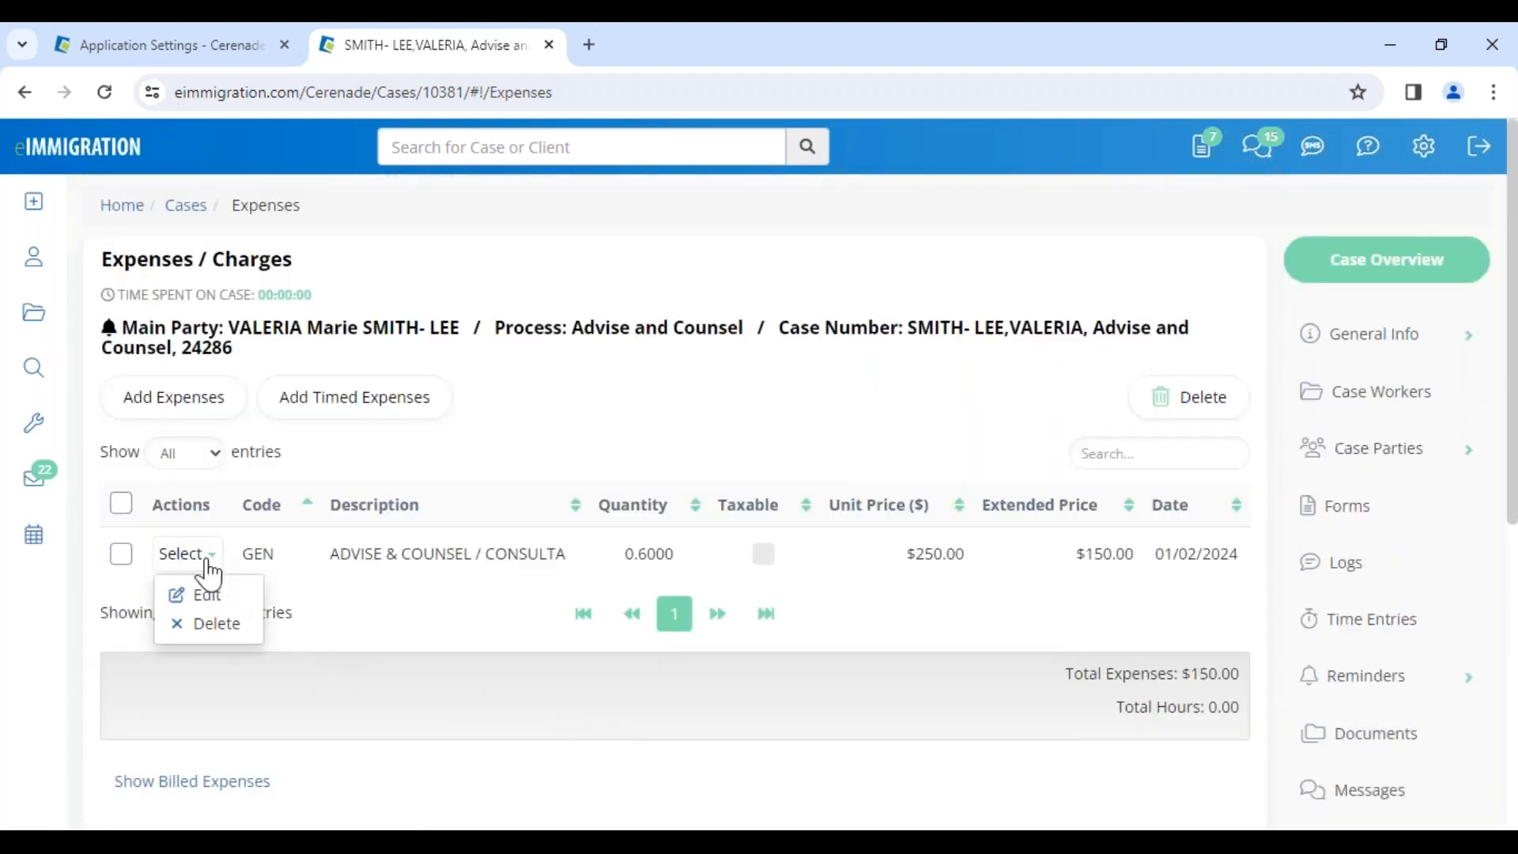
click(233, 602)
click(666, 358)
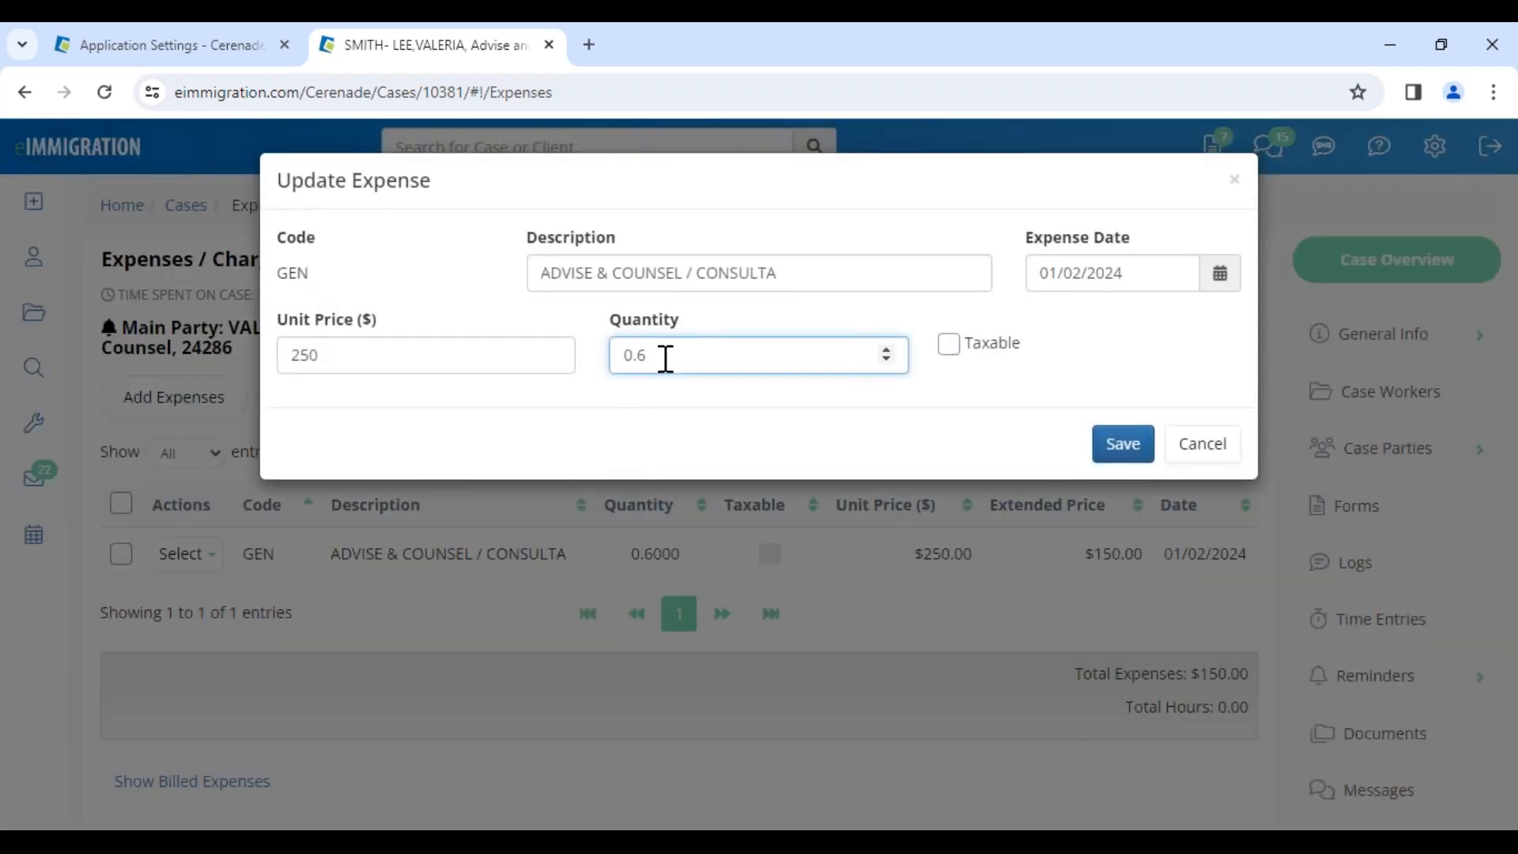
text(7)
click(1113, 444)
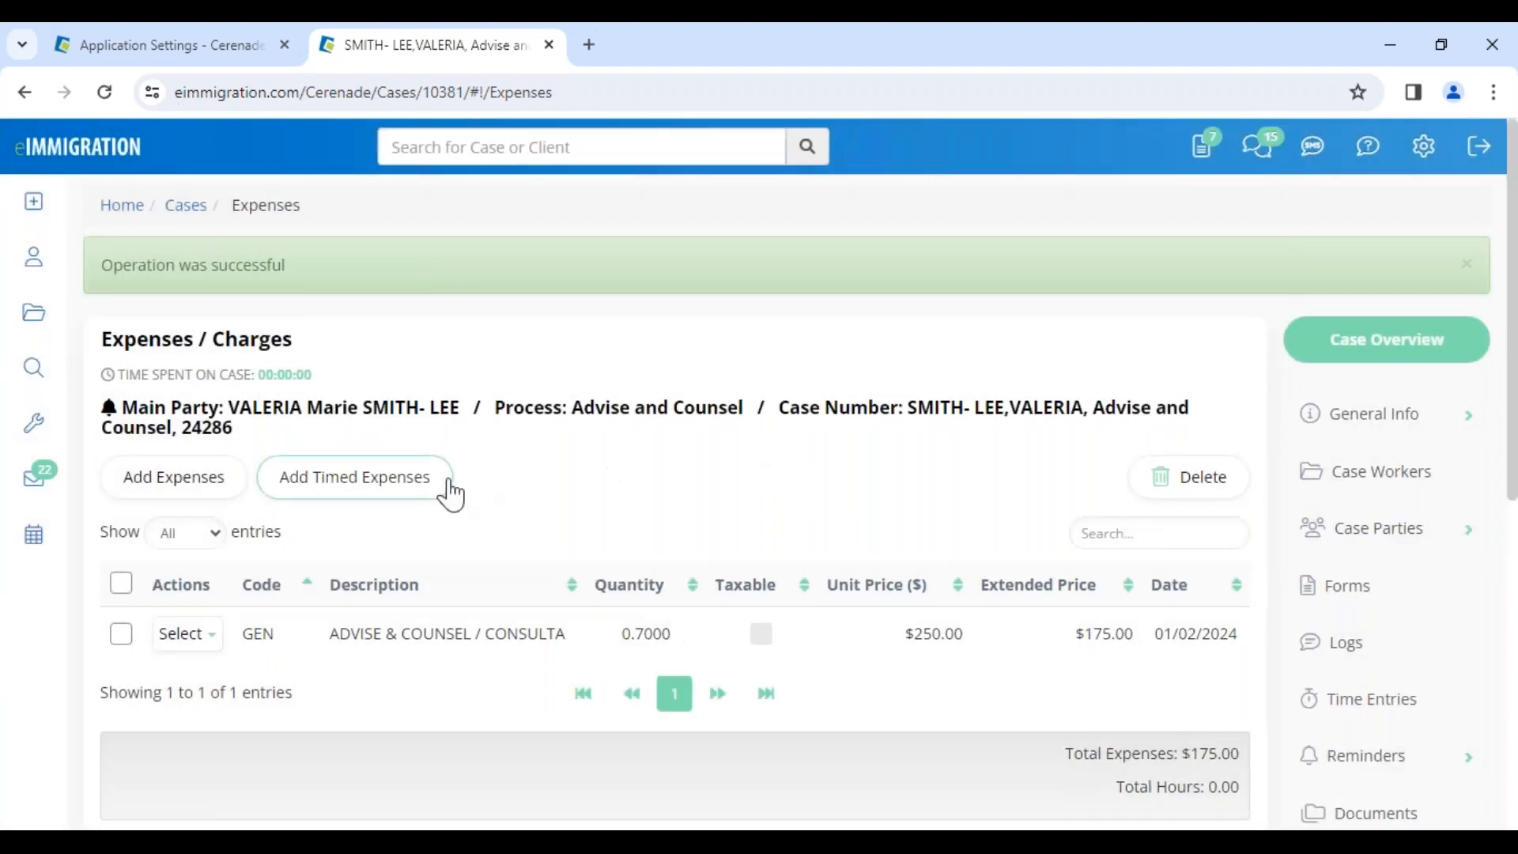
scroll(1399, 680, down, 7)
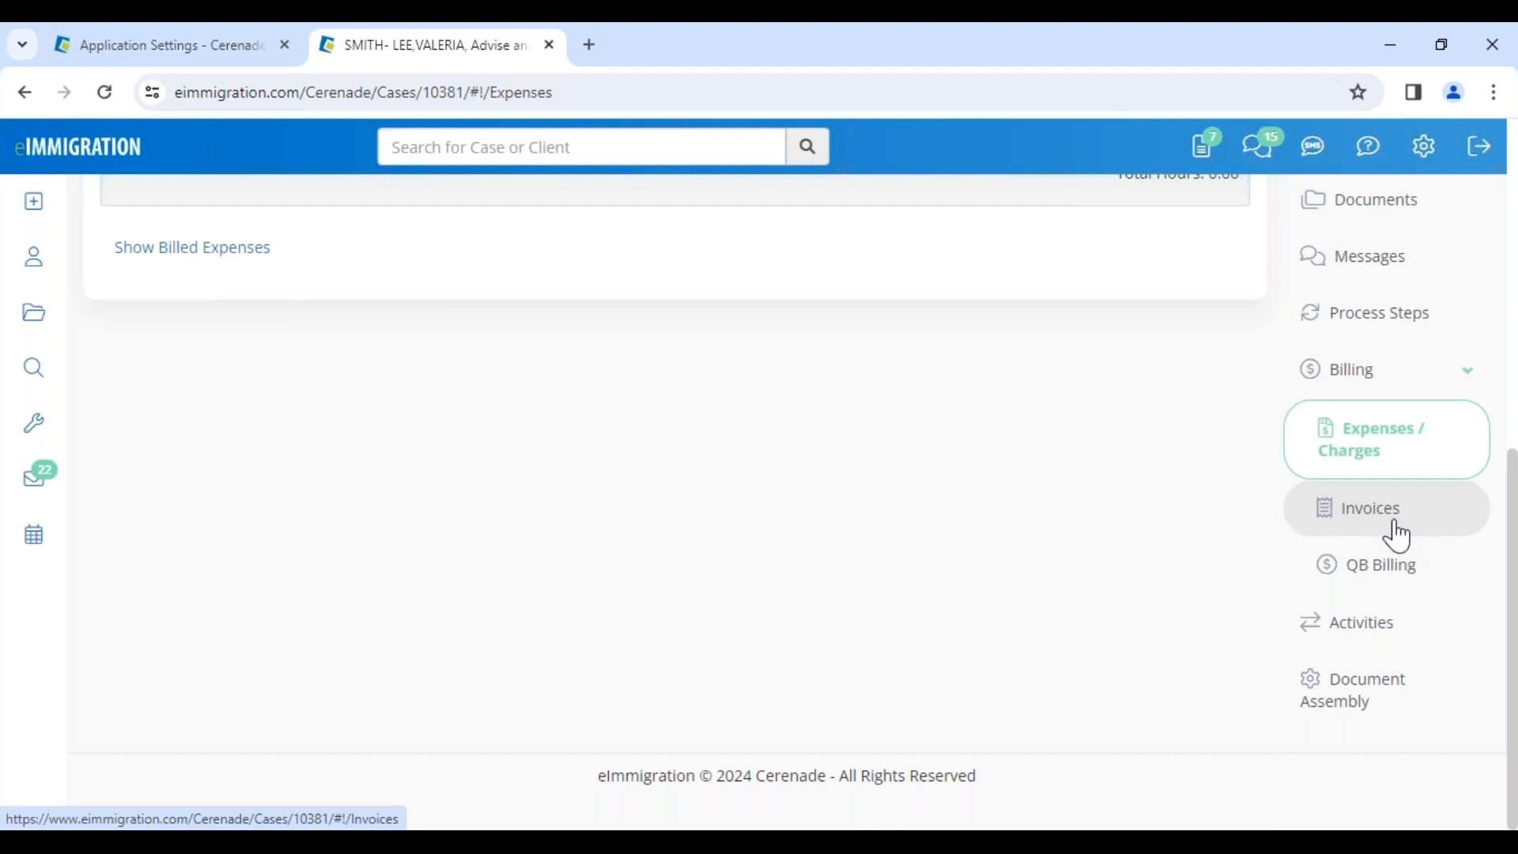
Start a new invoice billing the case's main client for the GEN consultation expense
click(1398, 536)
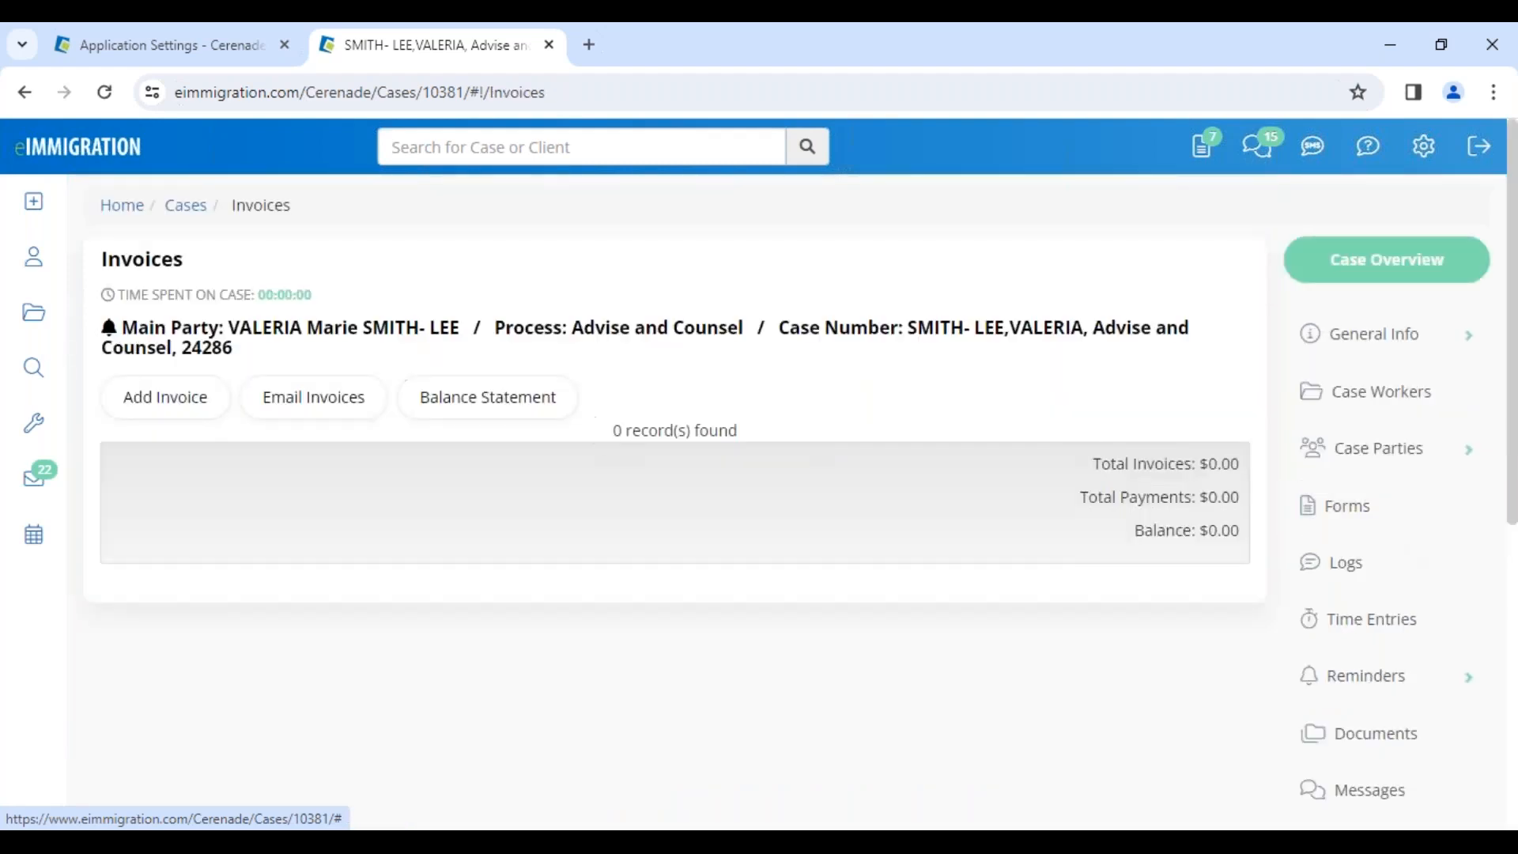
click(160, 409)
click(368, 518)
click(379, 559)
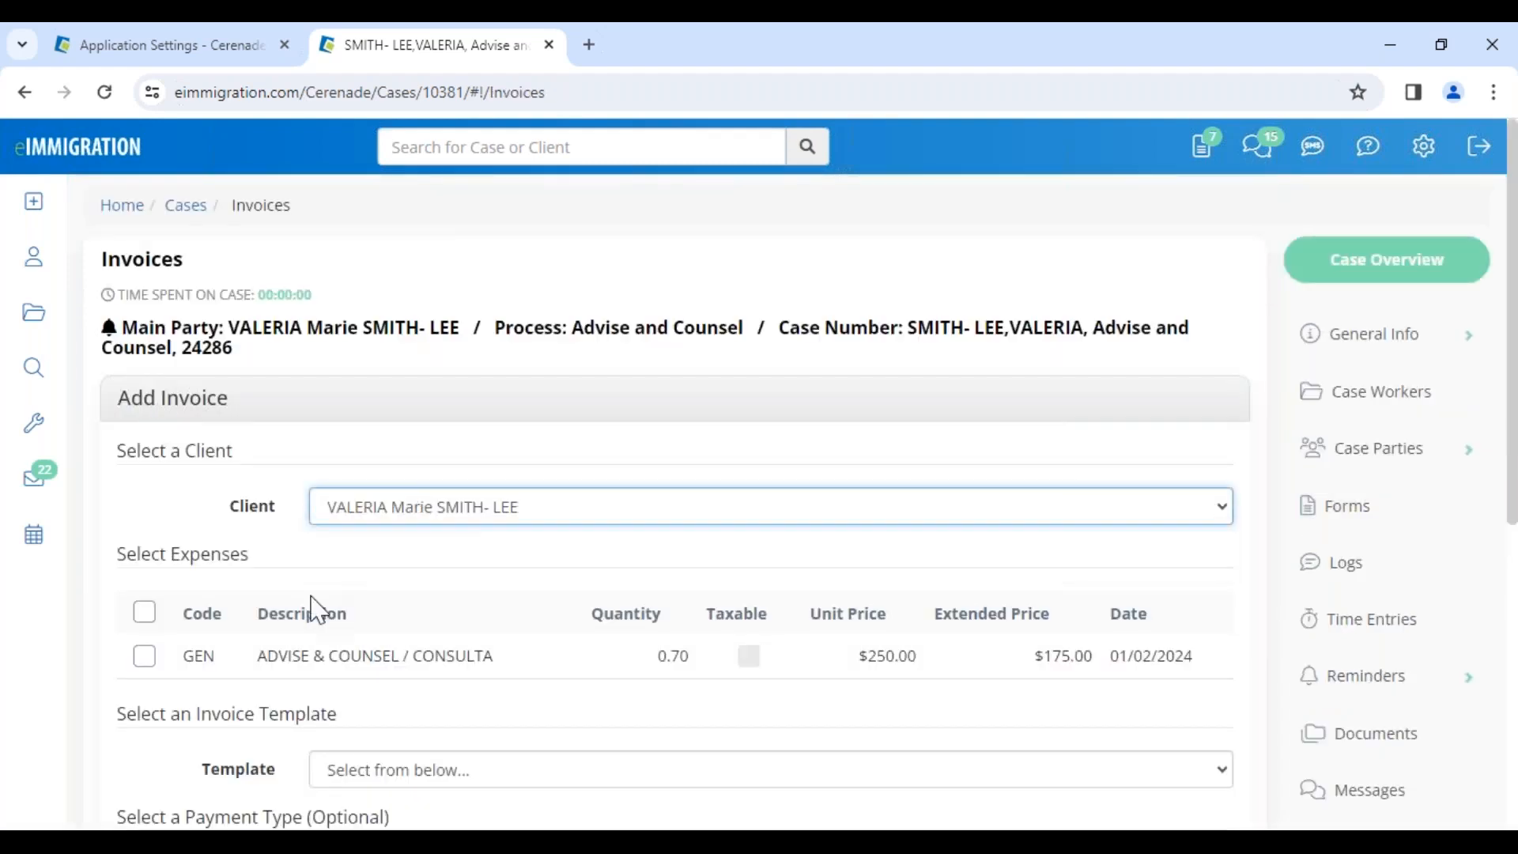
click(144, 656)
scroll(448, 728, down, 1)
scroll(448, 727, down, 5)
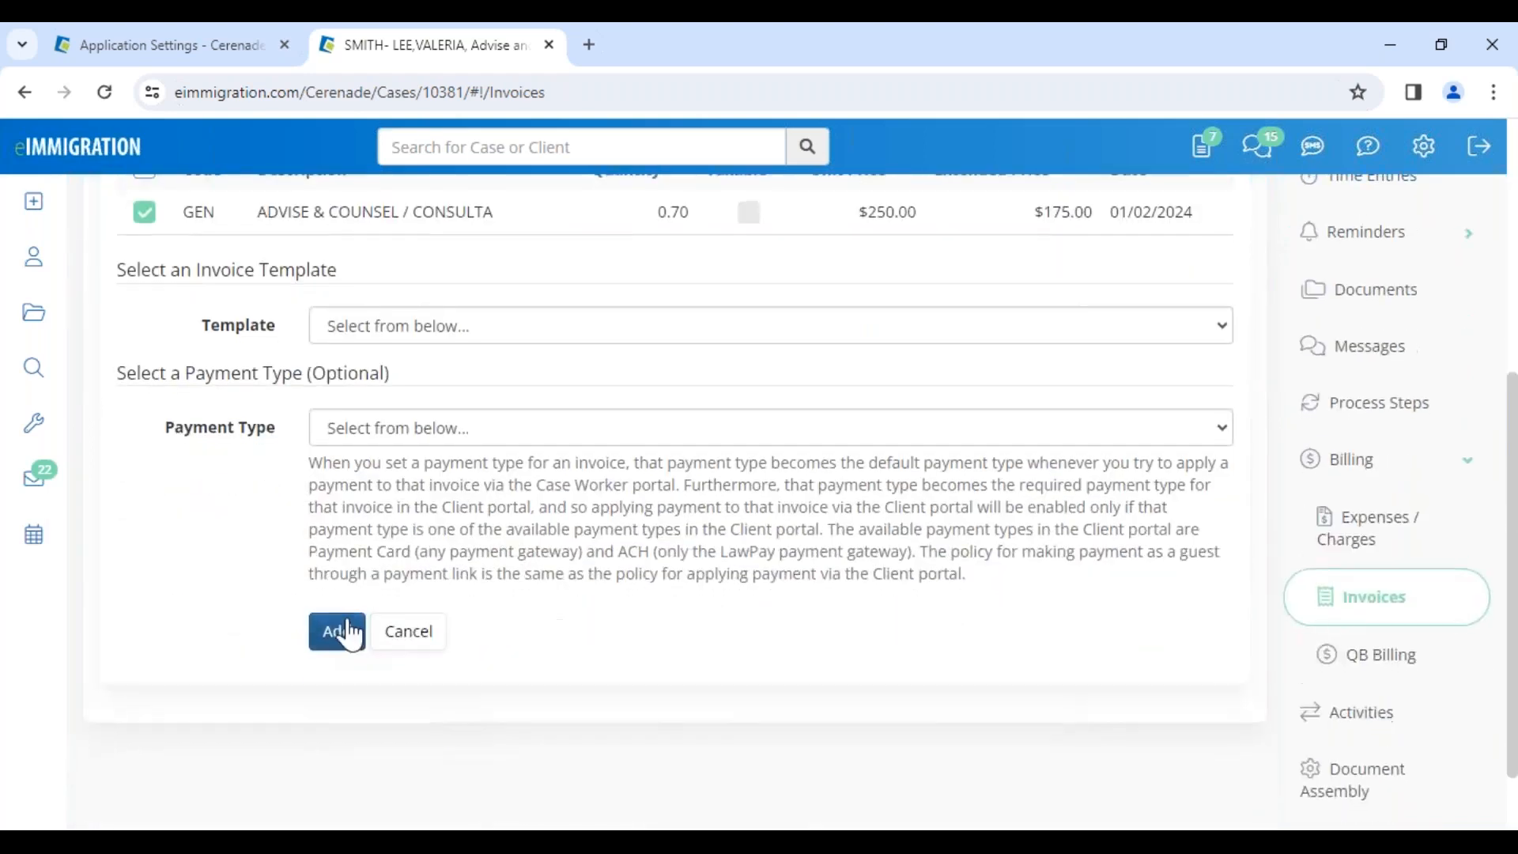
click(348, 633)
Create invoice 2826 on the Default Invoice template and save it at $175.00
scroll(348, 633, down, 5)
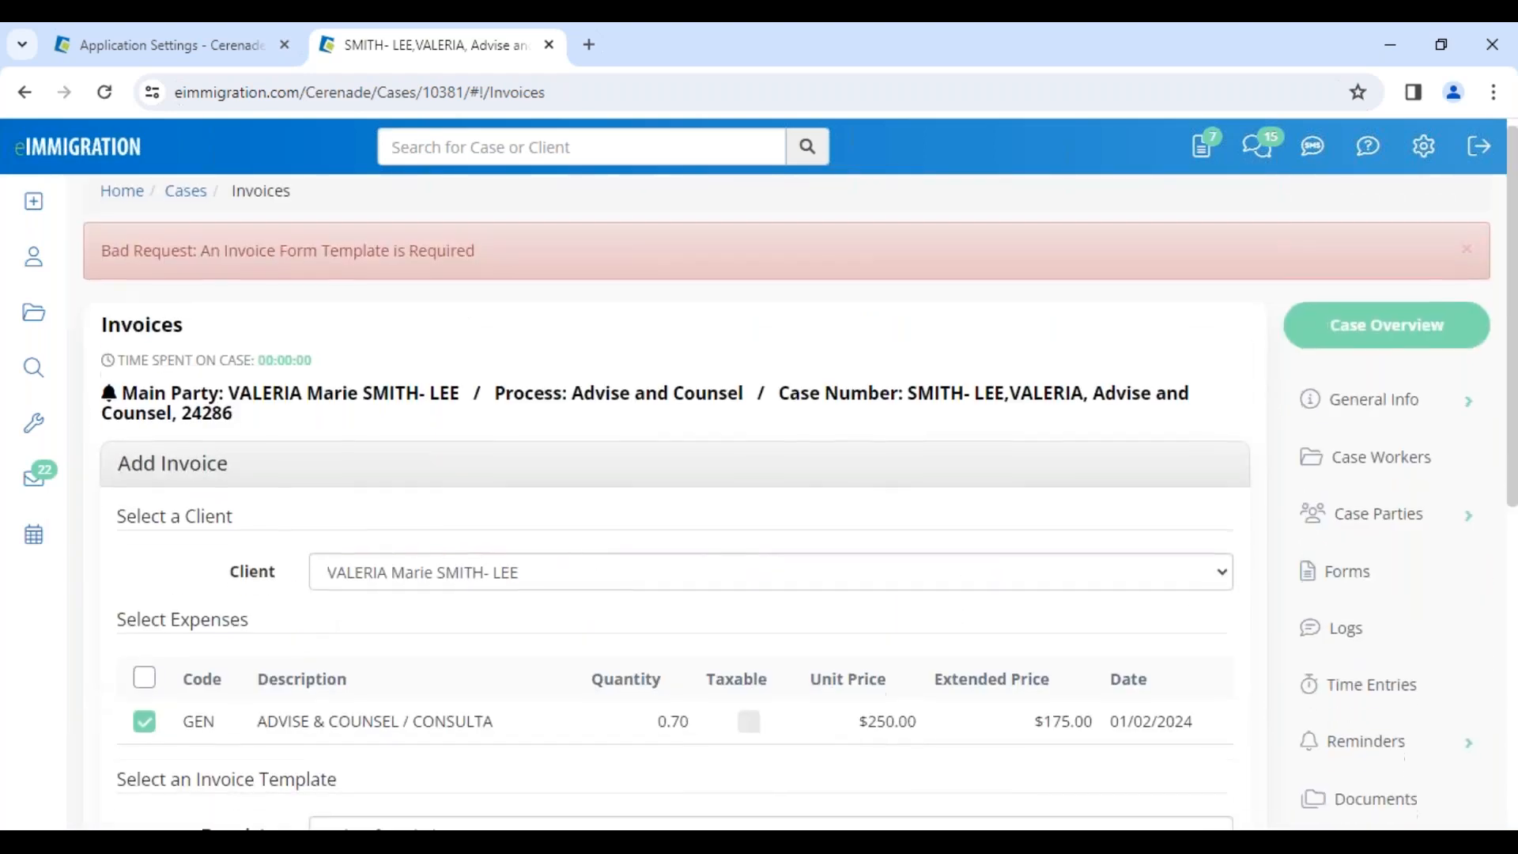
click(408, 522)
click(409, 570)
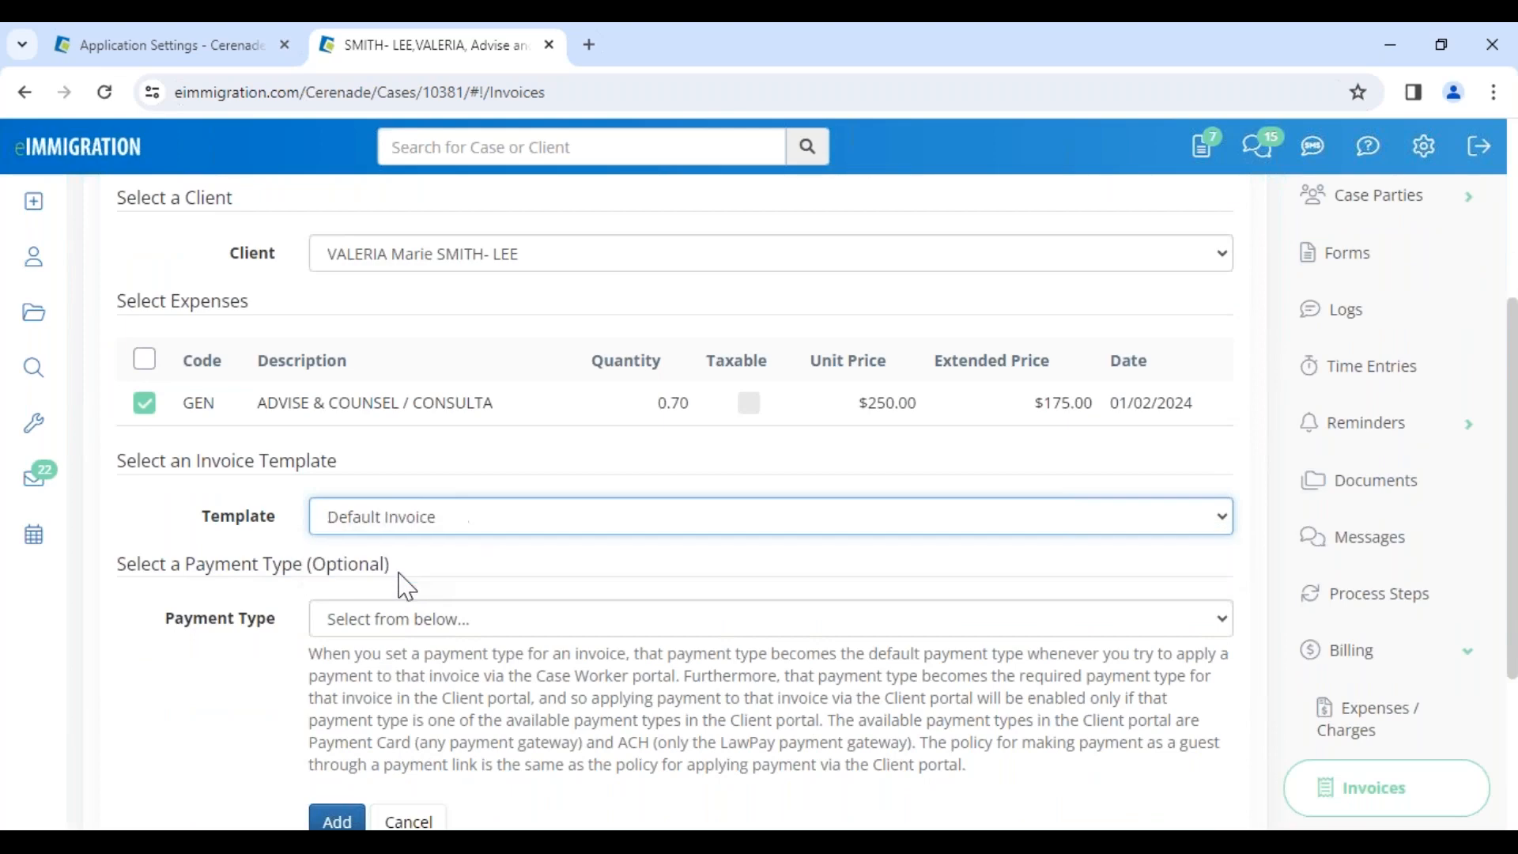
click(338, 819)
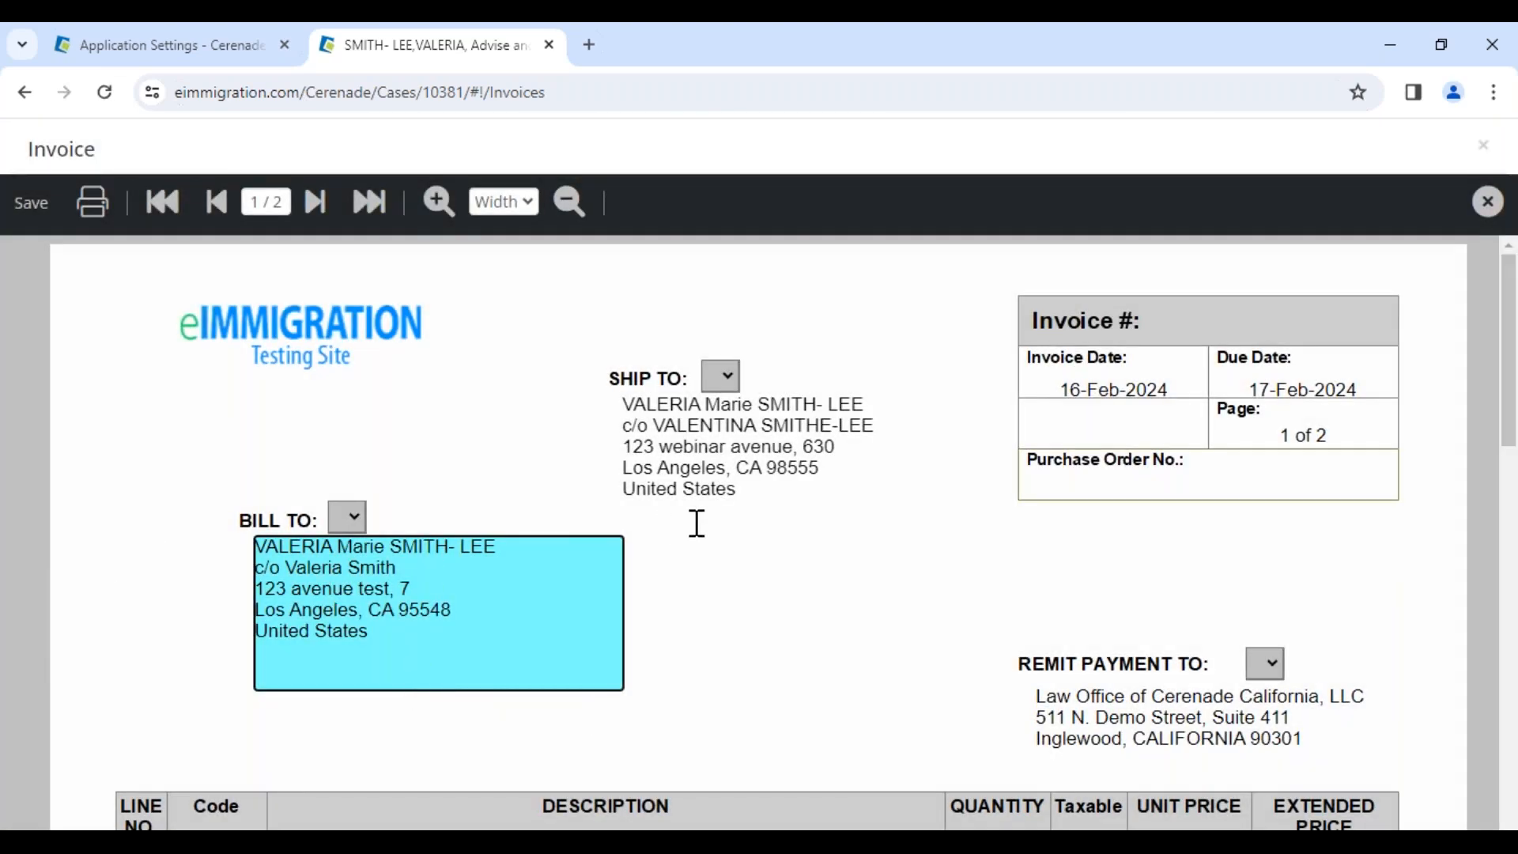
scroll(696, 523, down, 4)
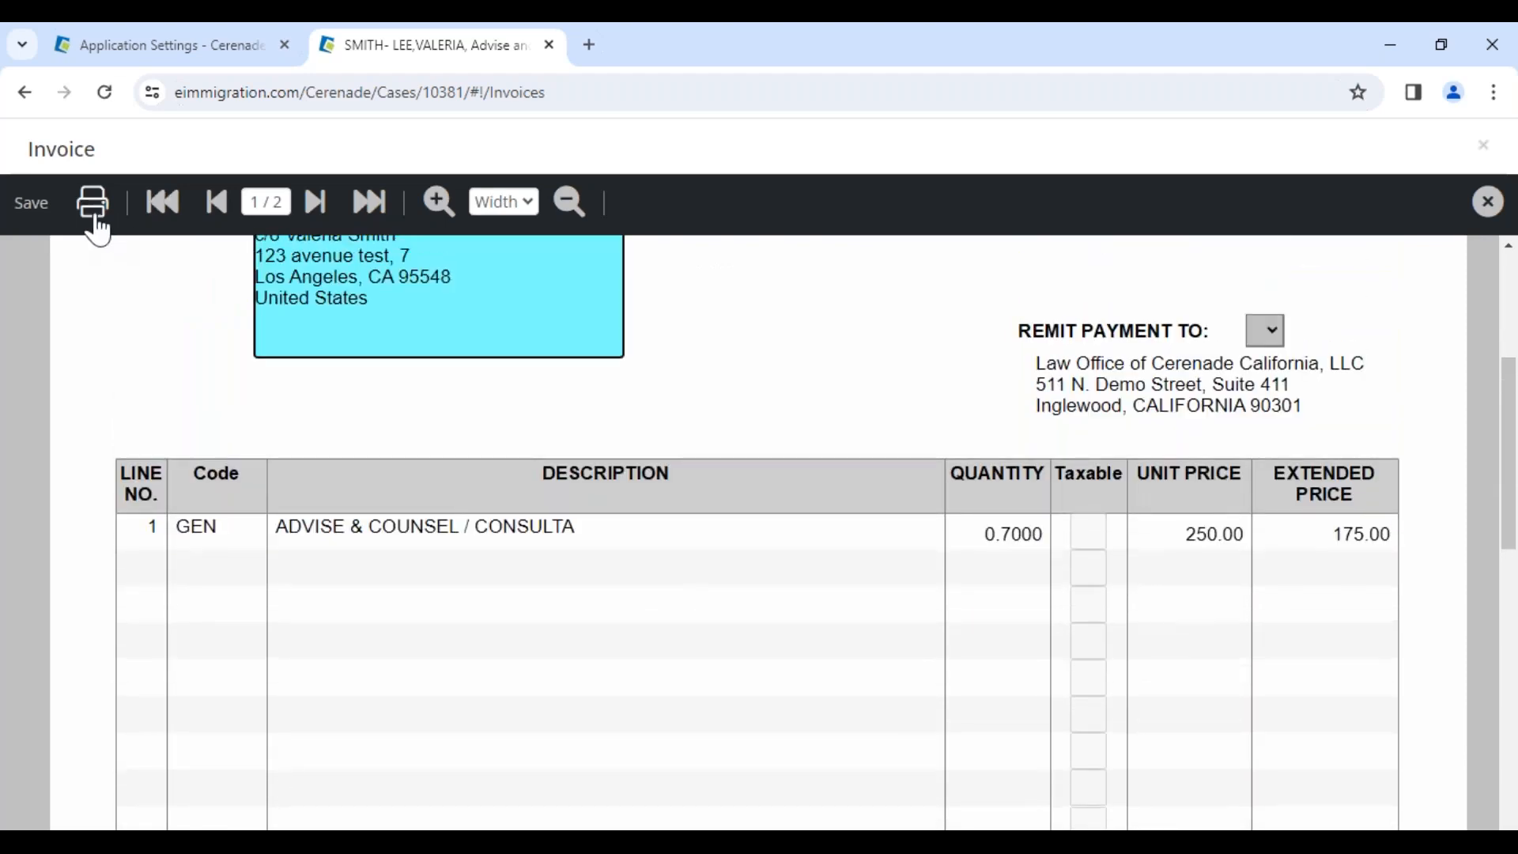
click(31, 206)
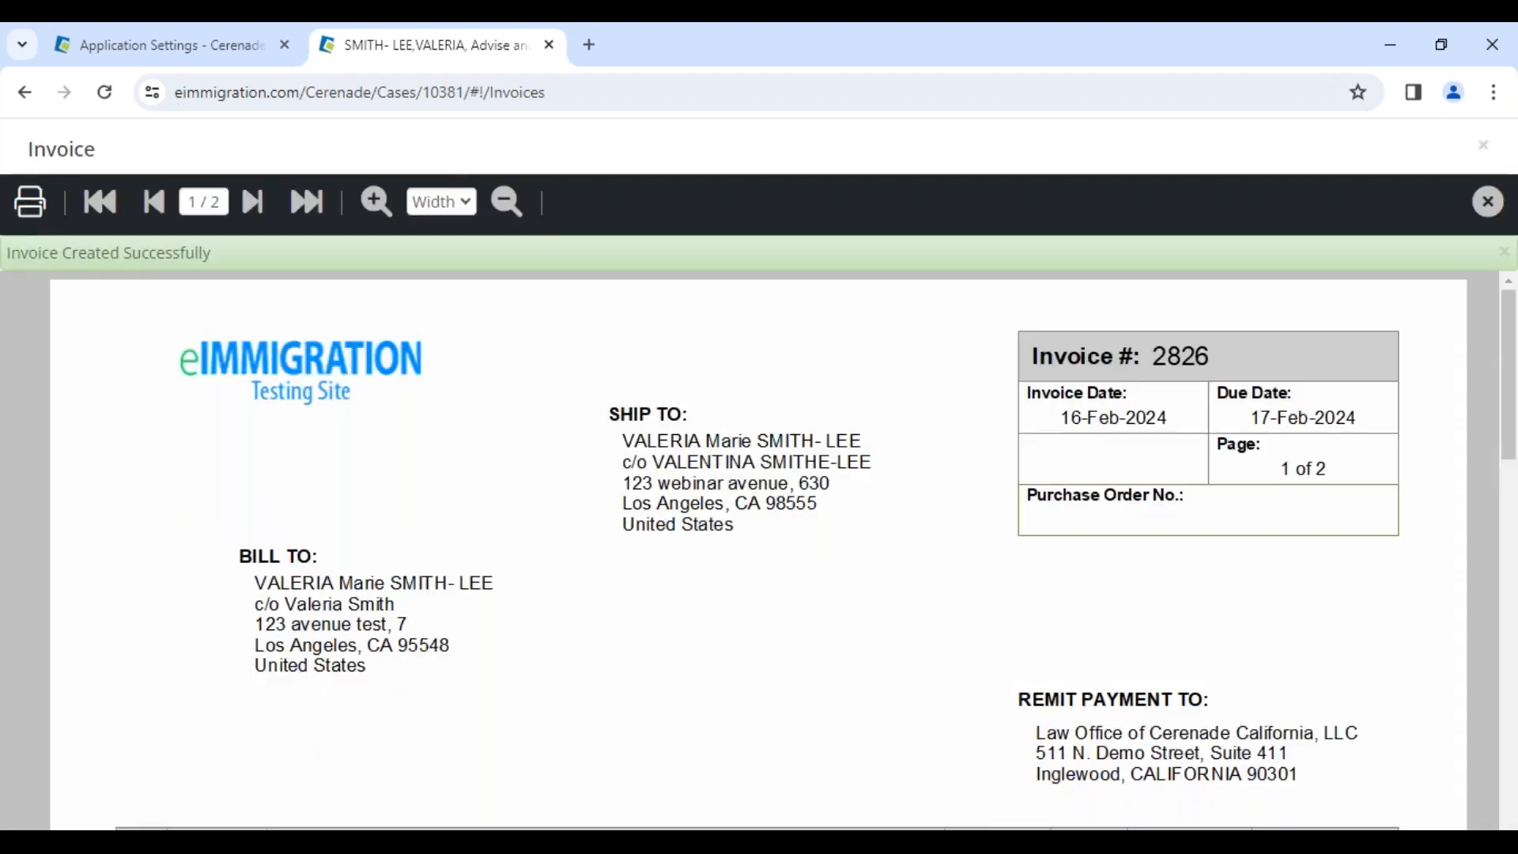
scroll(628, 467, down, 10)
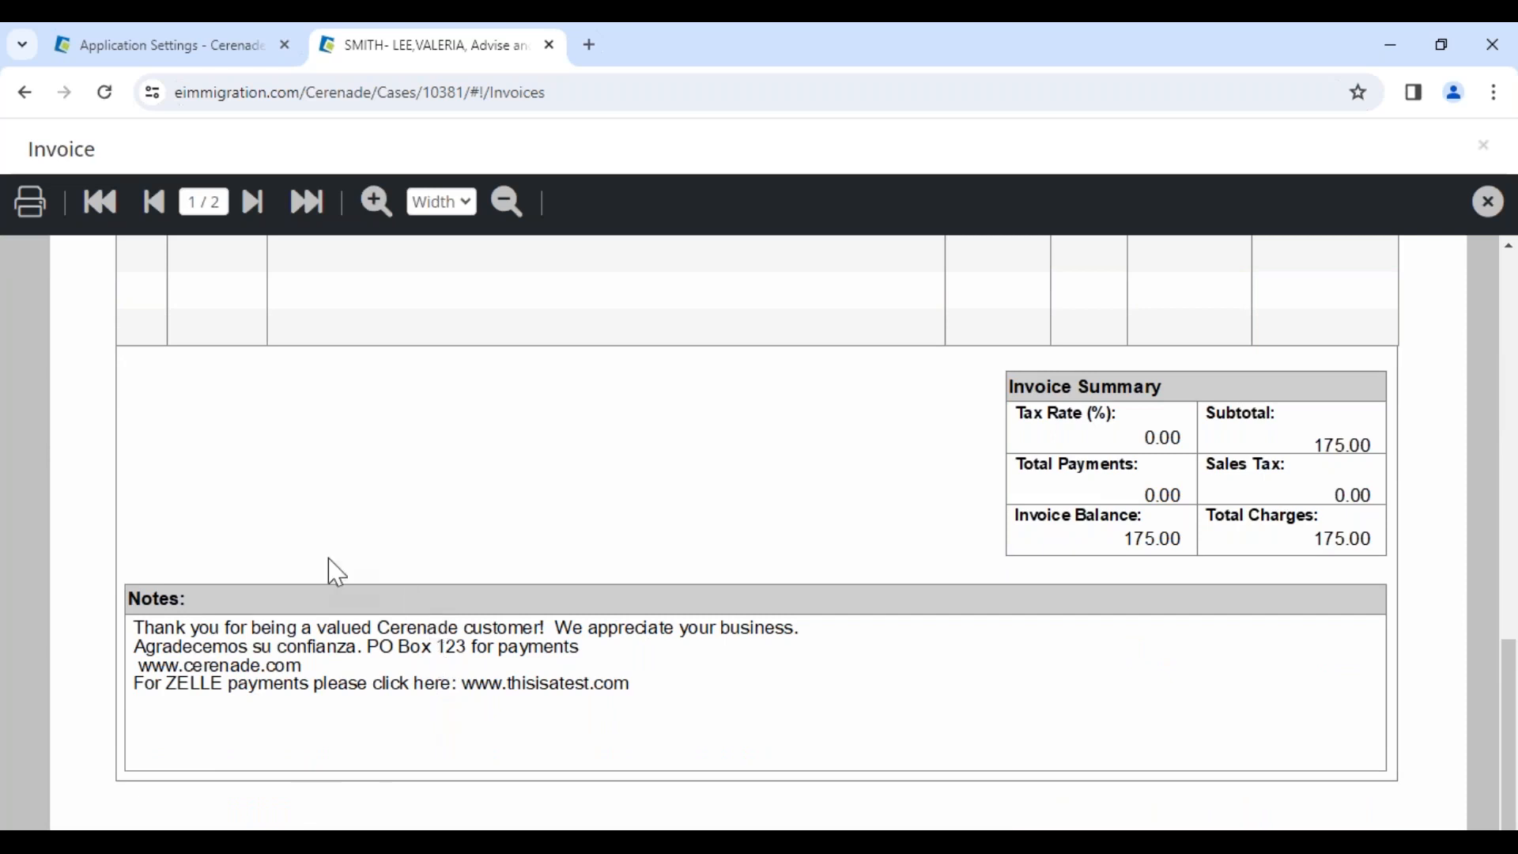
click(183, 55)
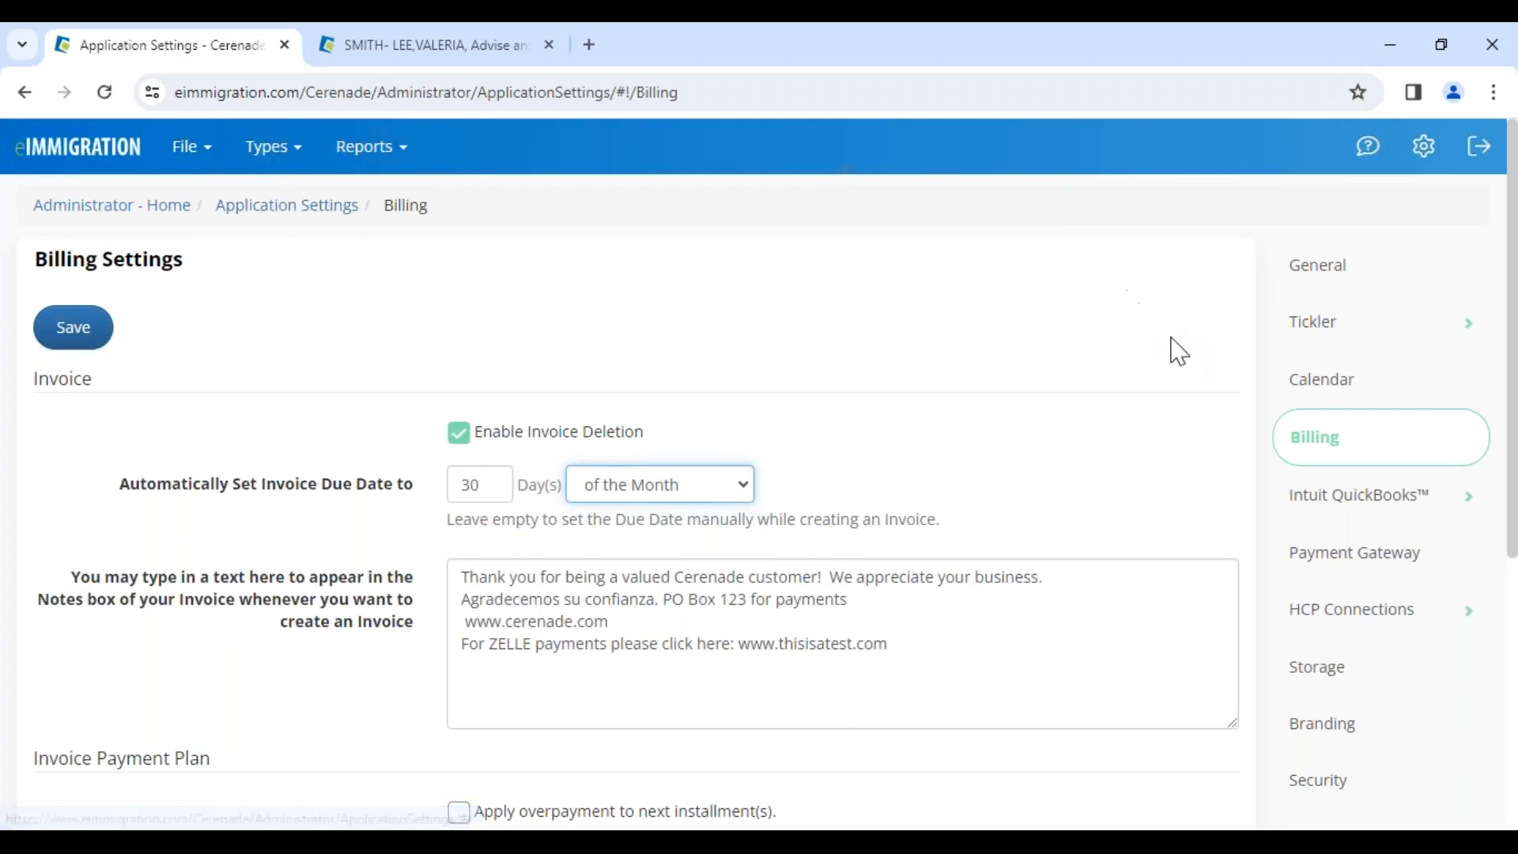
drag(917, 642, 377, 578)
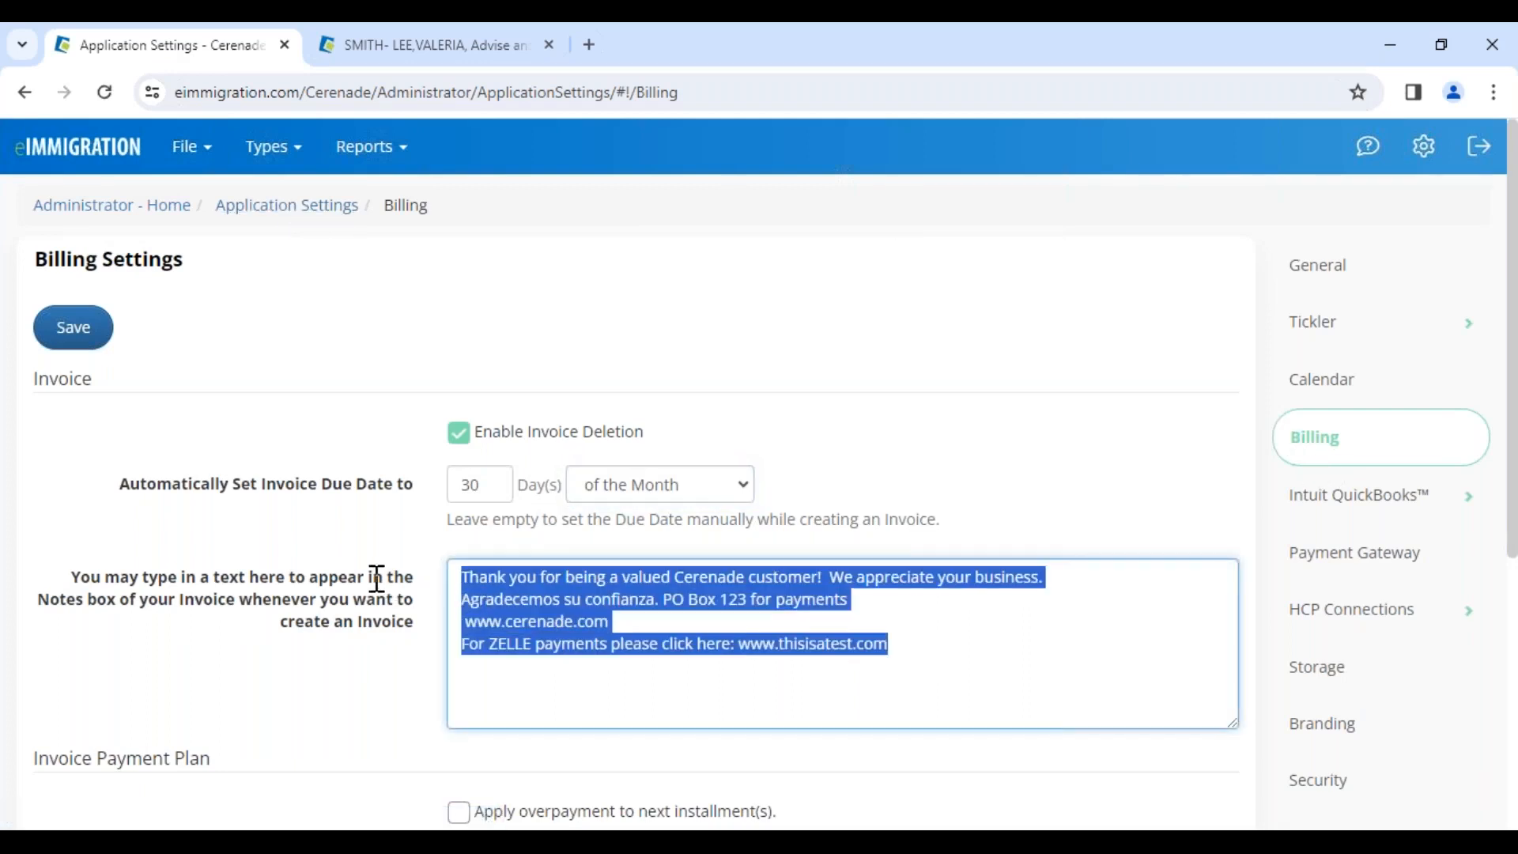
click(824, 678)
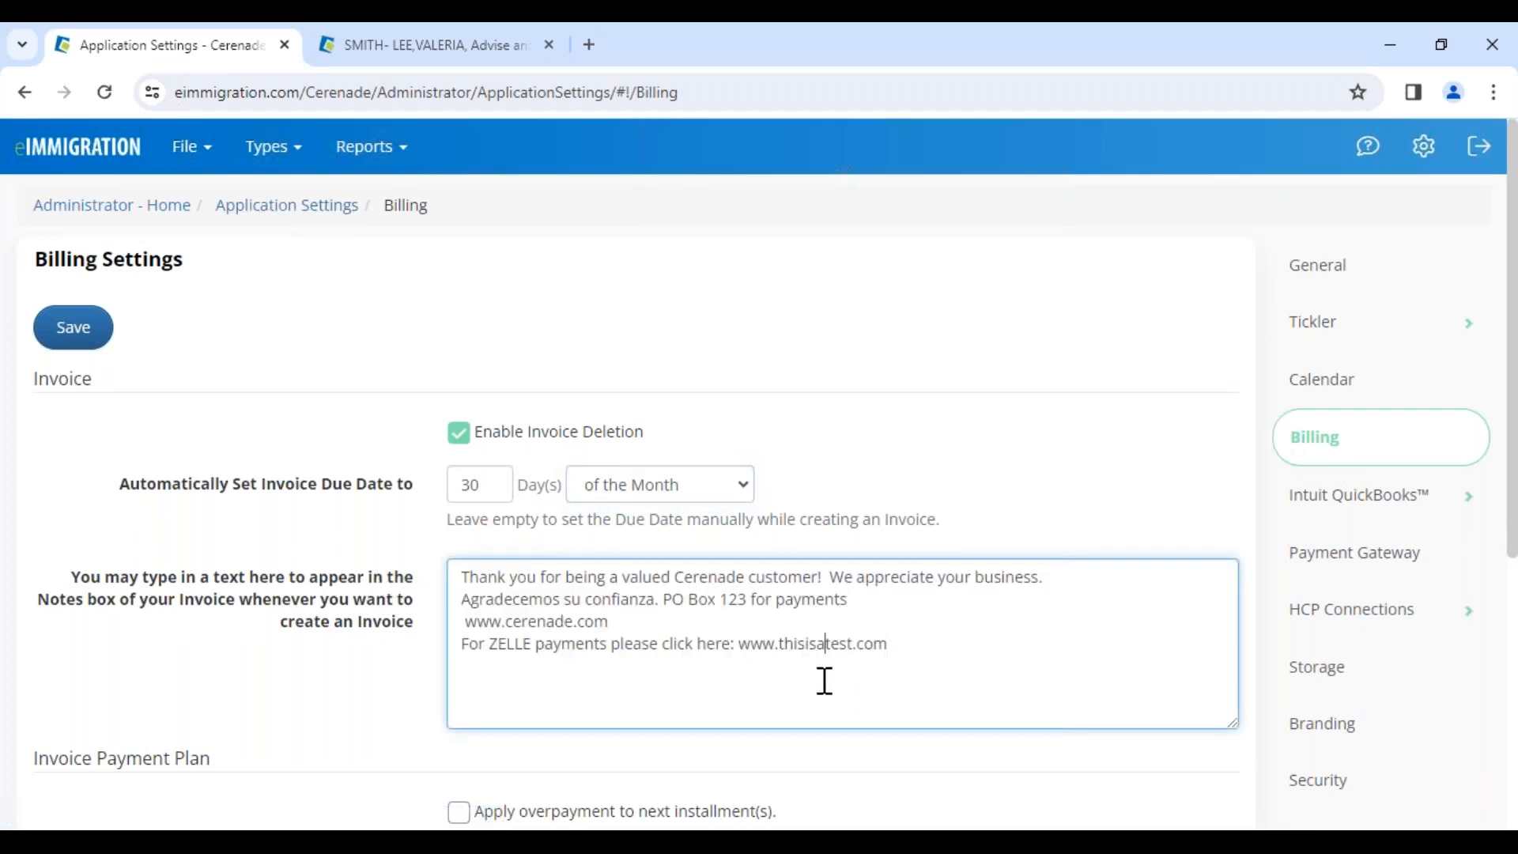
drag(914, 660, 473, 662)
drag(824, 600, 437, 627)
click(623, 624)
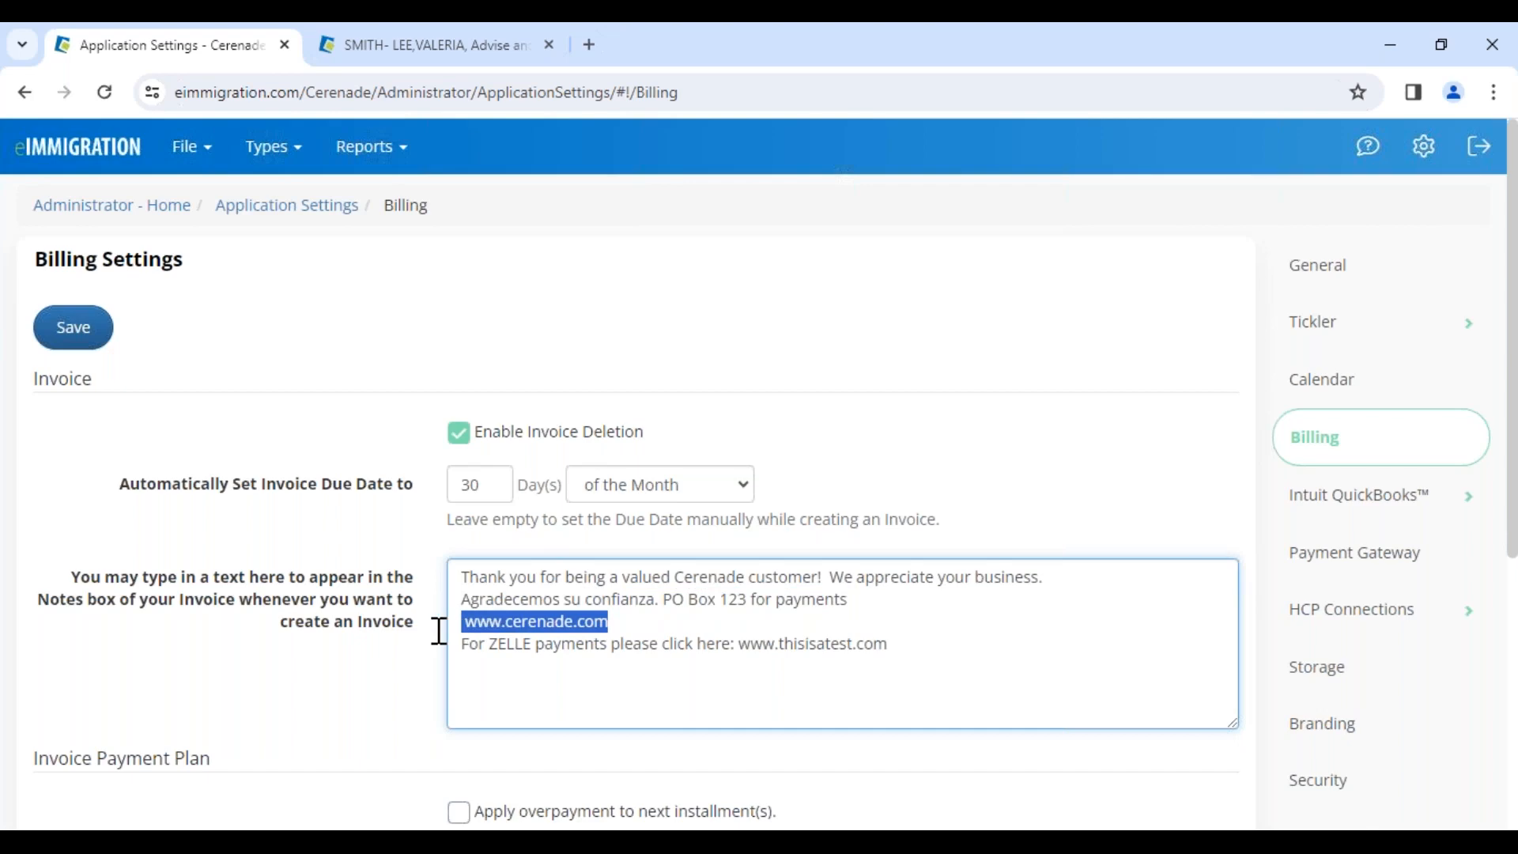
click(708, 680)
click(194, 143)
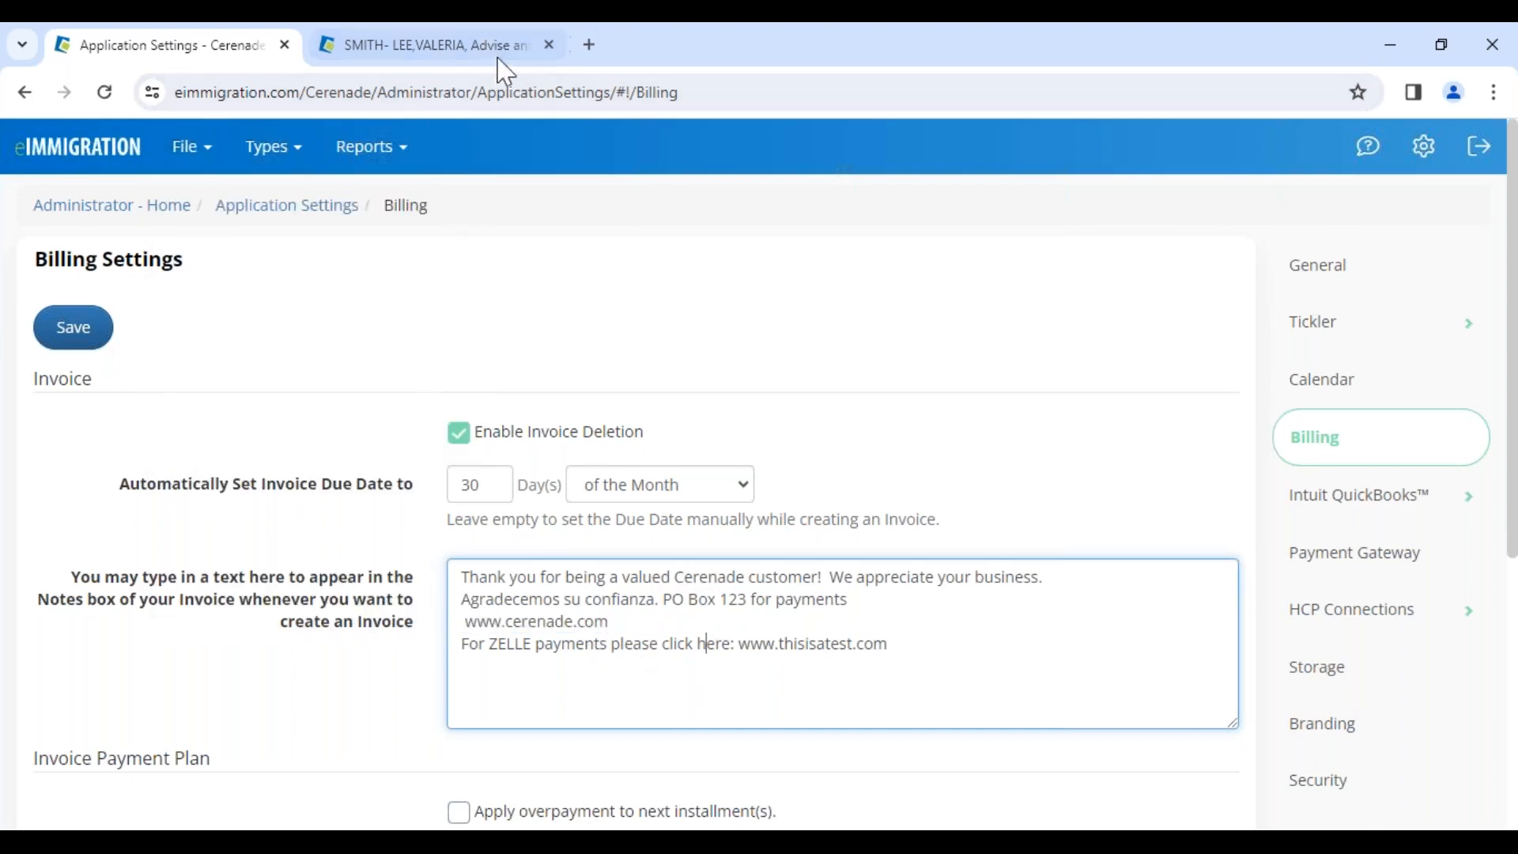
click(488, 47)
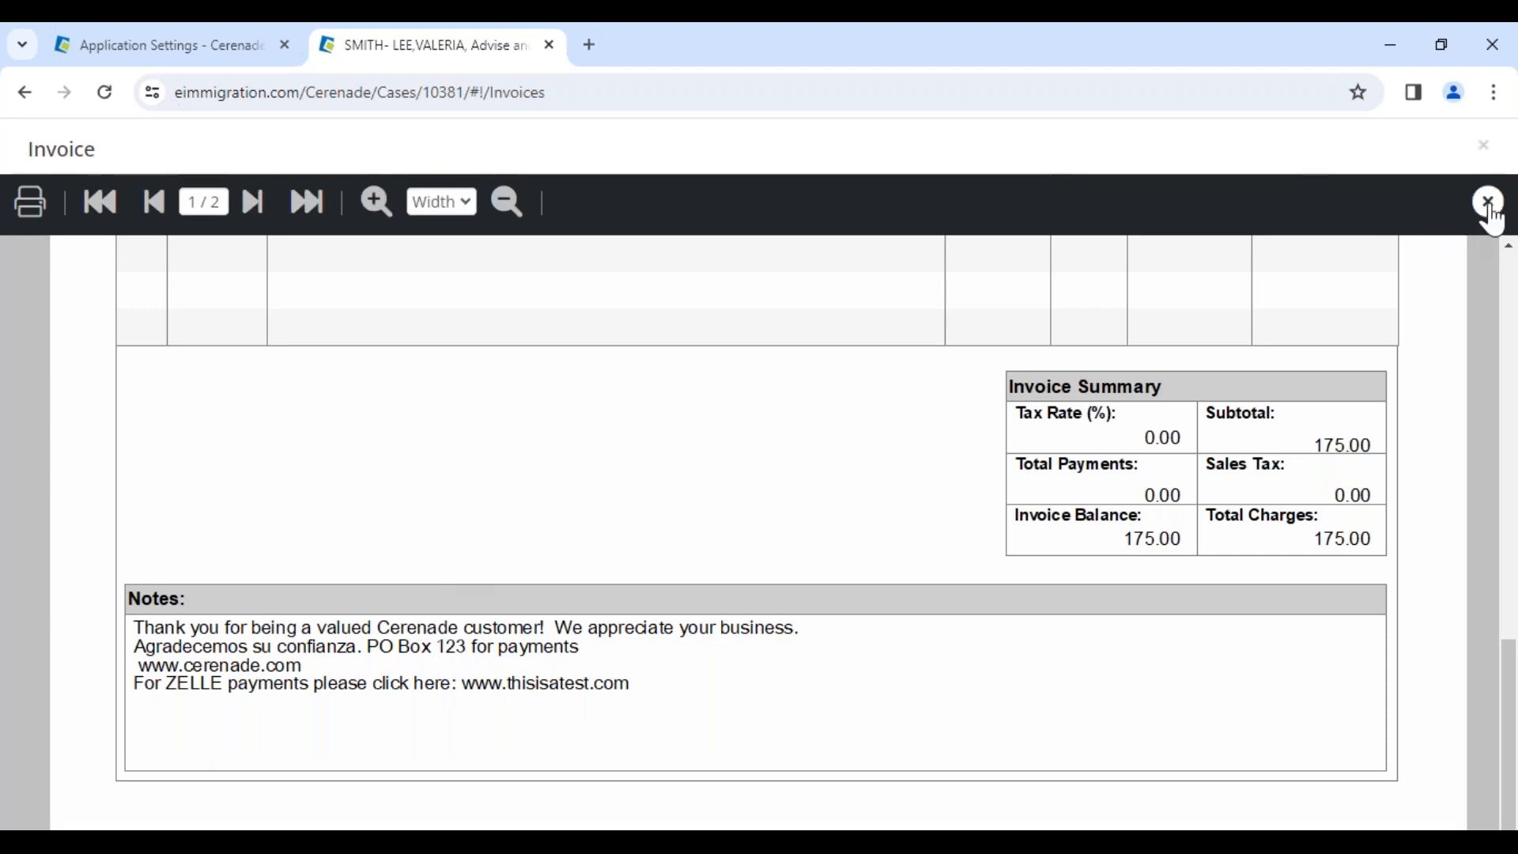
Close the invoice preview and bring up the actions menu for invoice 2826
click(1483, 204)
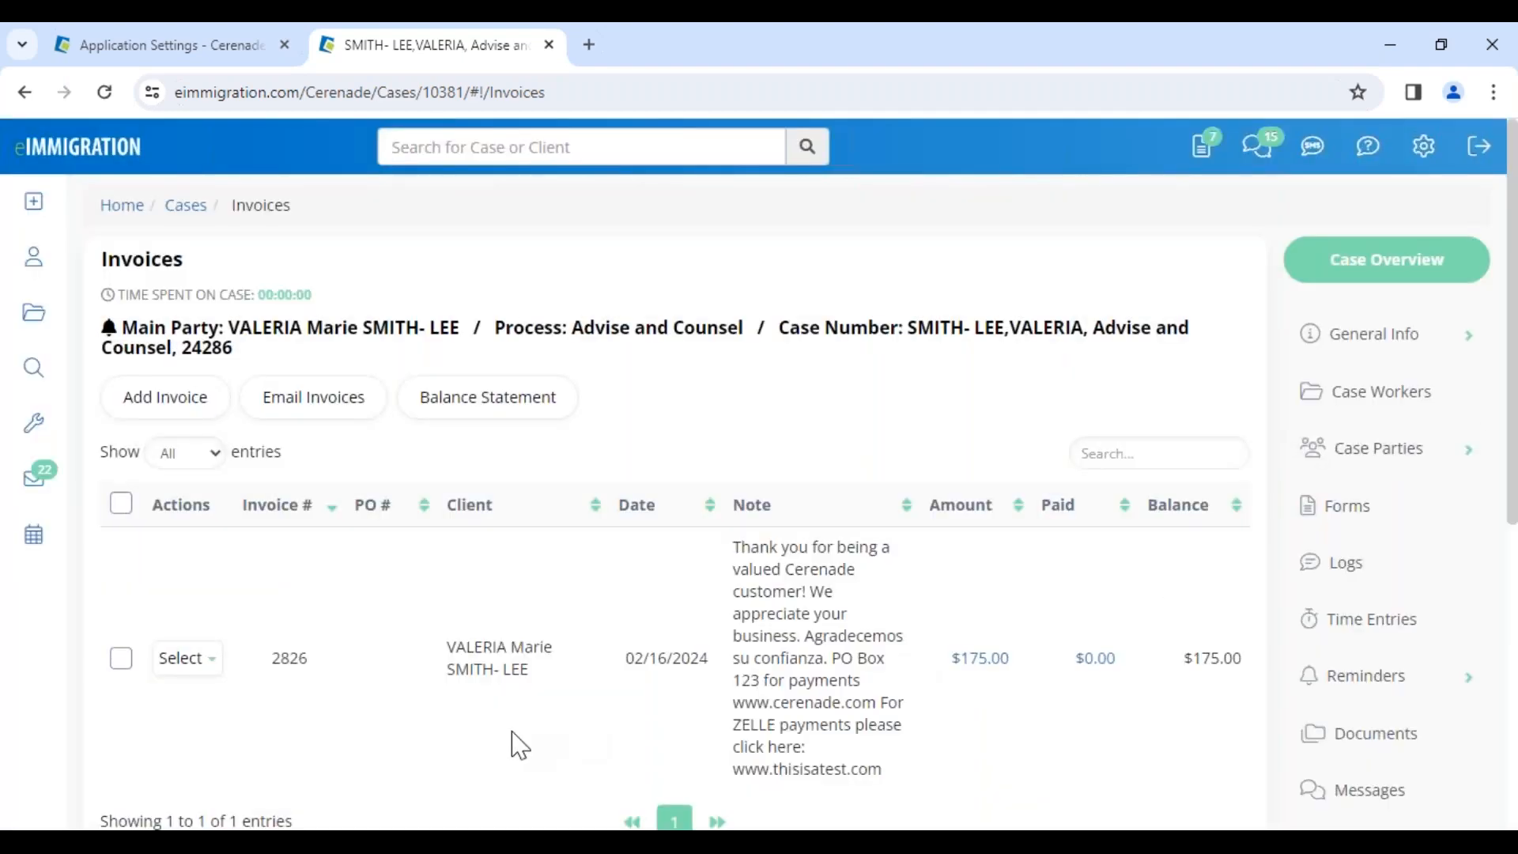
click(169, 663)
click(168, 661)
click(164, 664)
scroll(163, 673, down, 3)
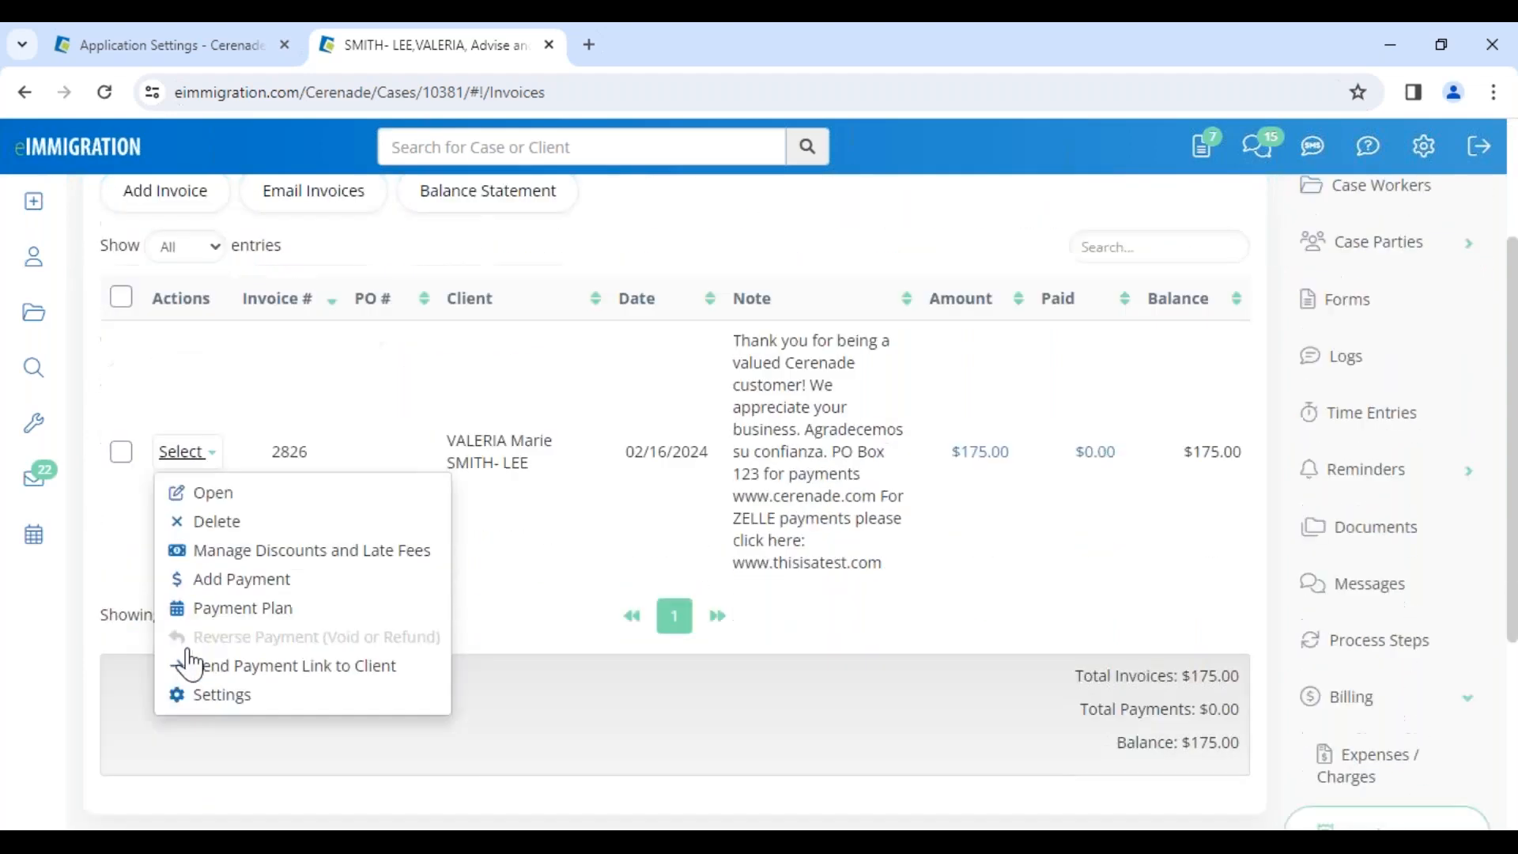
click(377, 515)
click(184, 440)
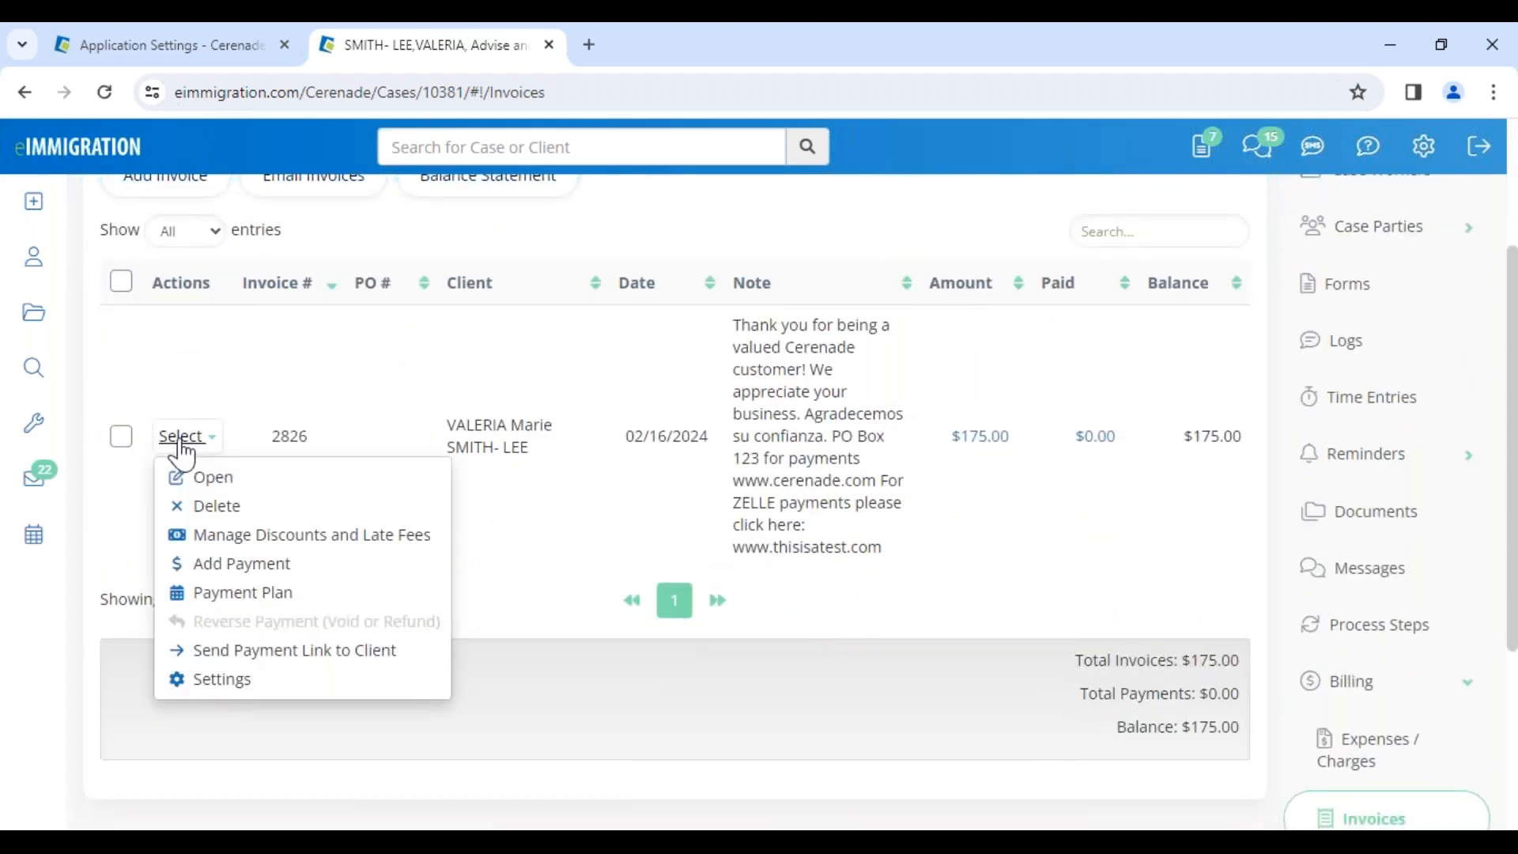
Add a $75.00 PROMOTION discount dated 02/16/2024 to invoice 2826
click(221, 537)
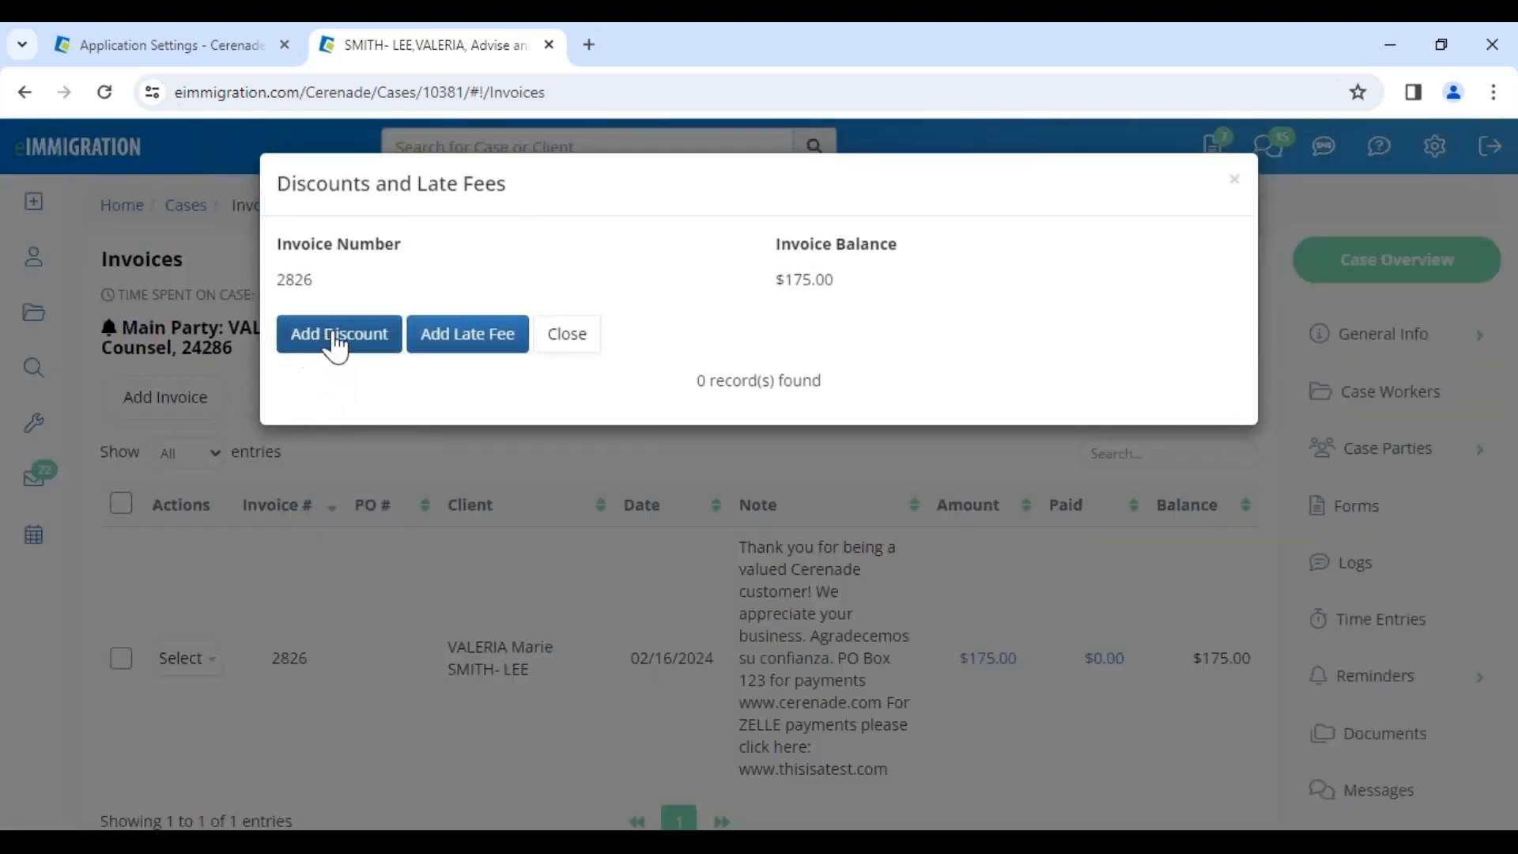
click(330, 321)
click(326, 353)
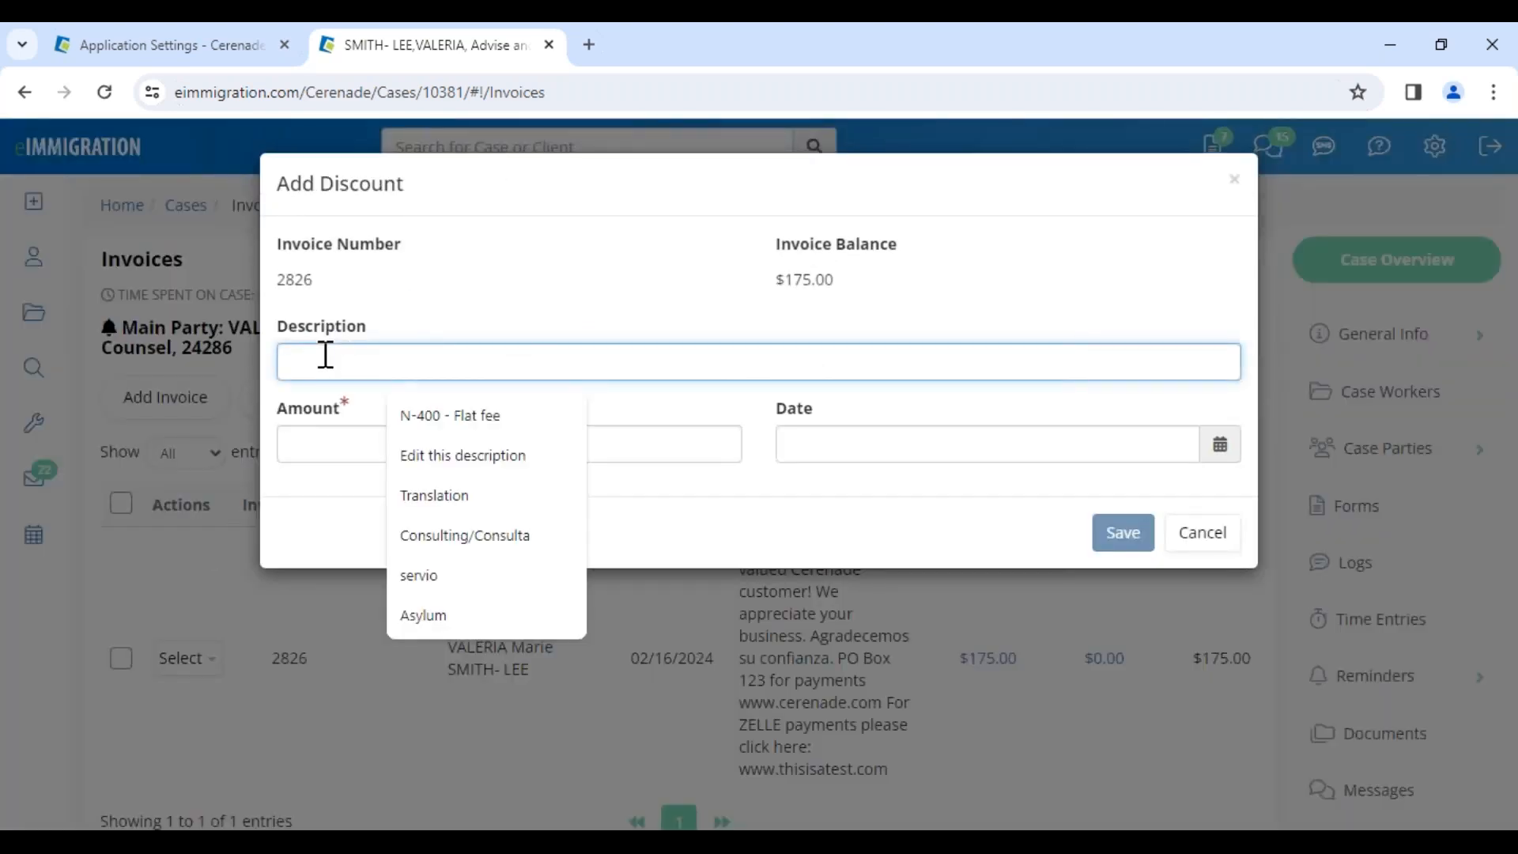
text(PROMOTION)
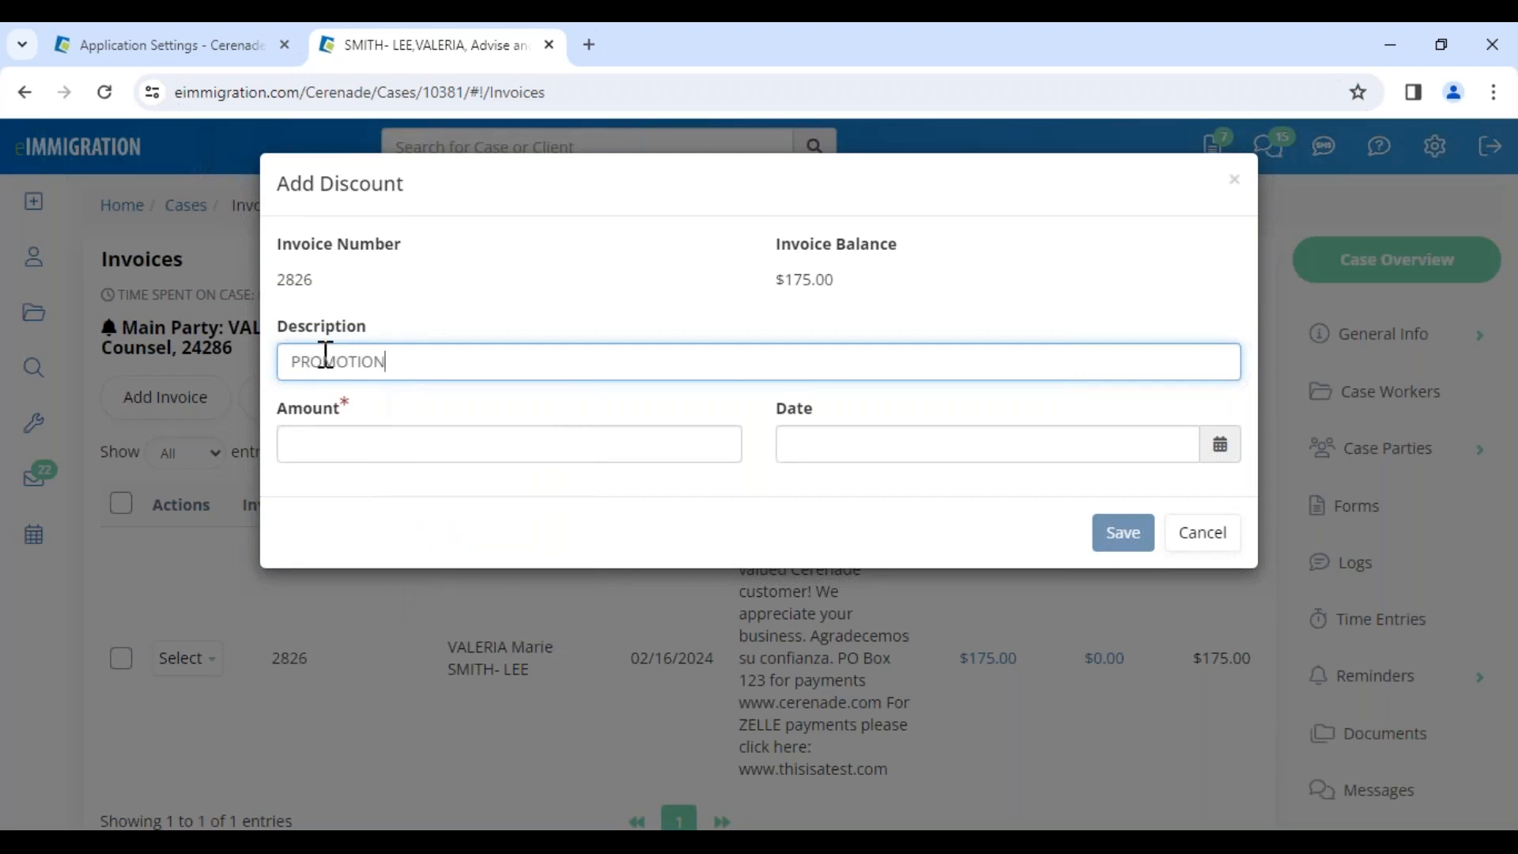
click(371, 446)
text(75)
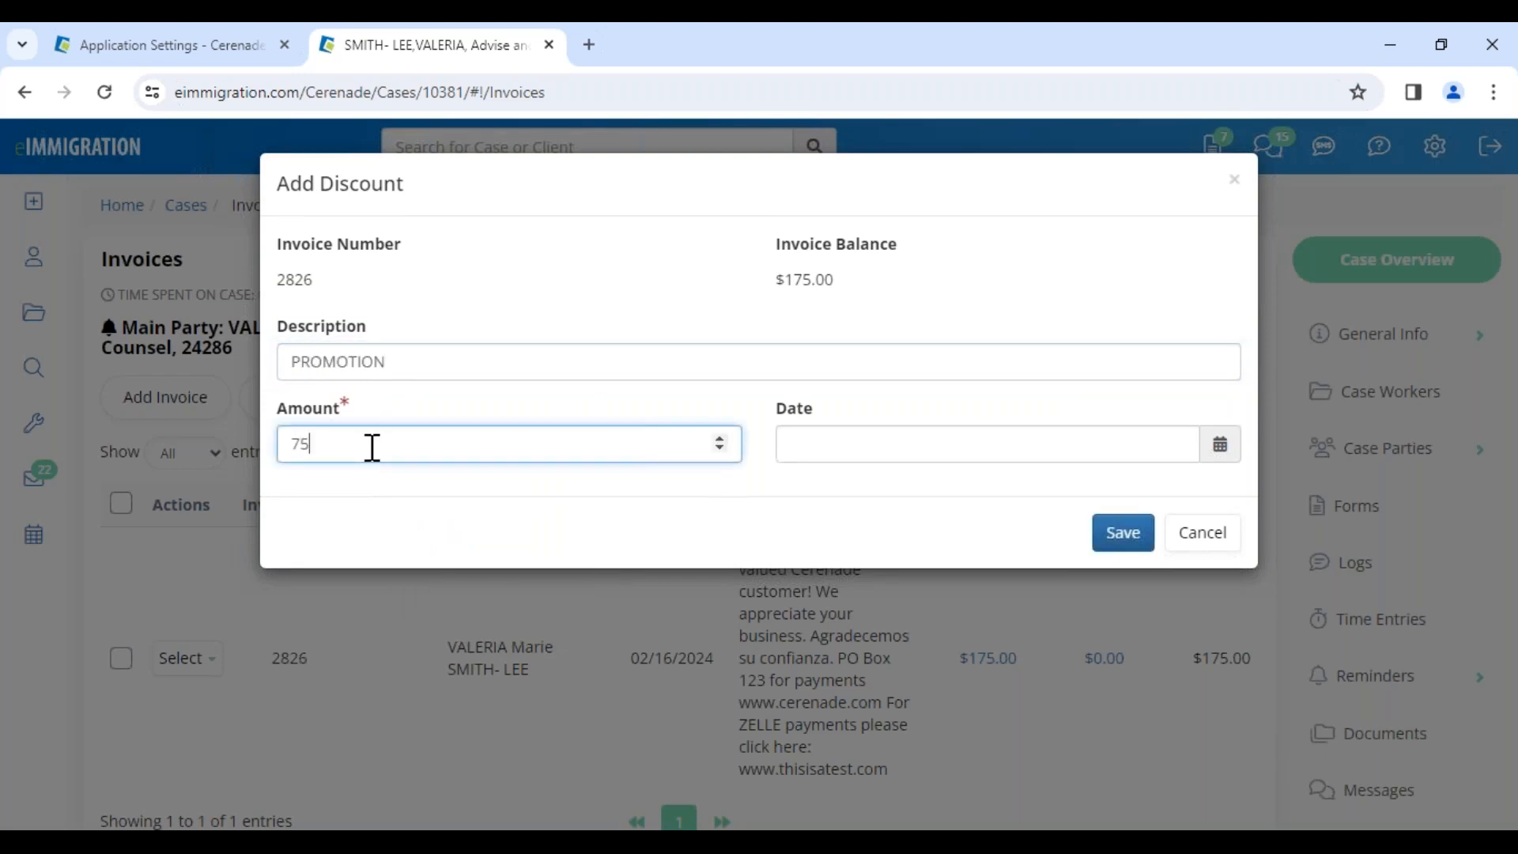
click(812, 437)
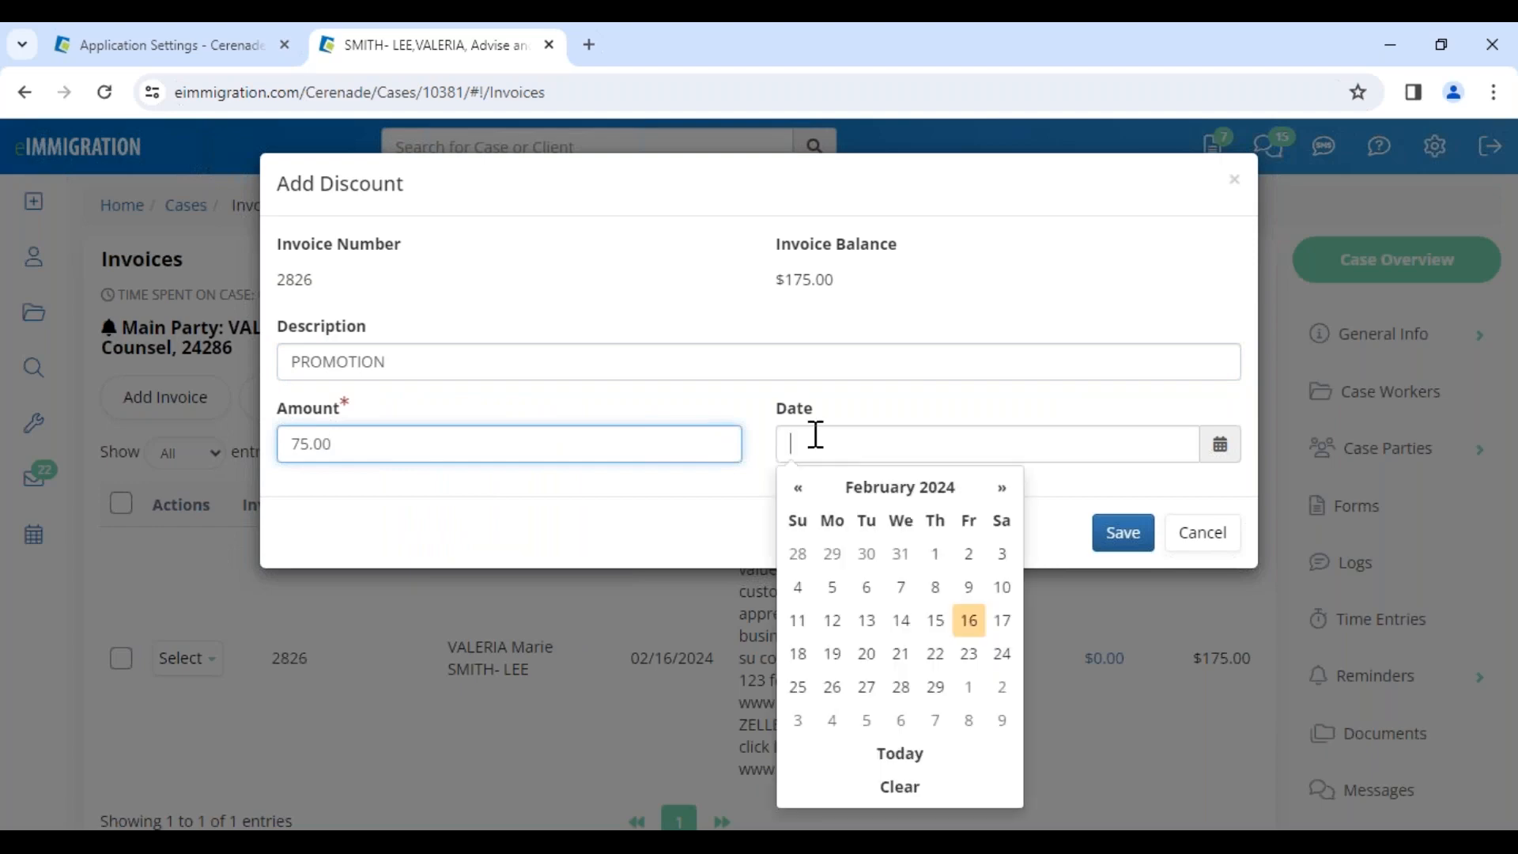
click(969, 620)
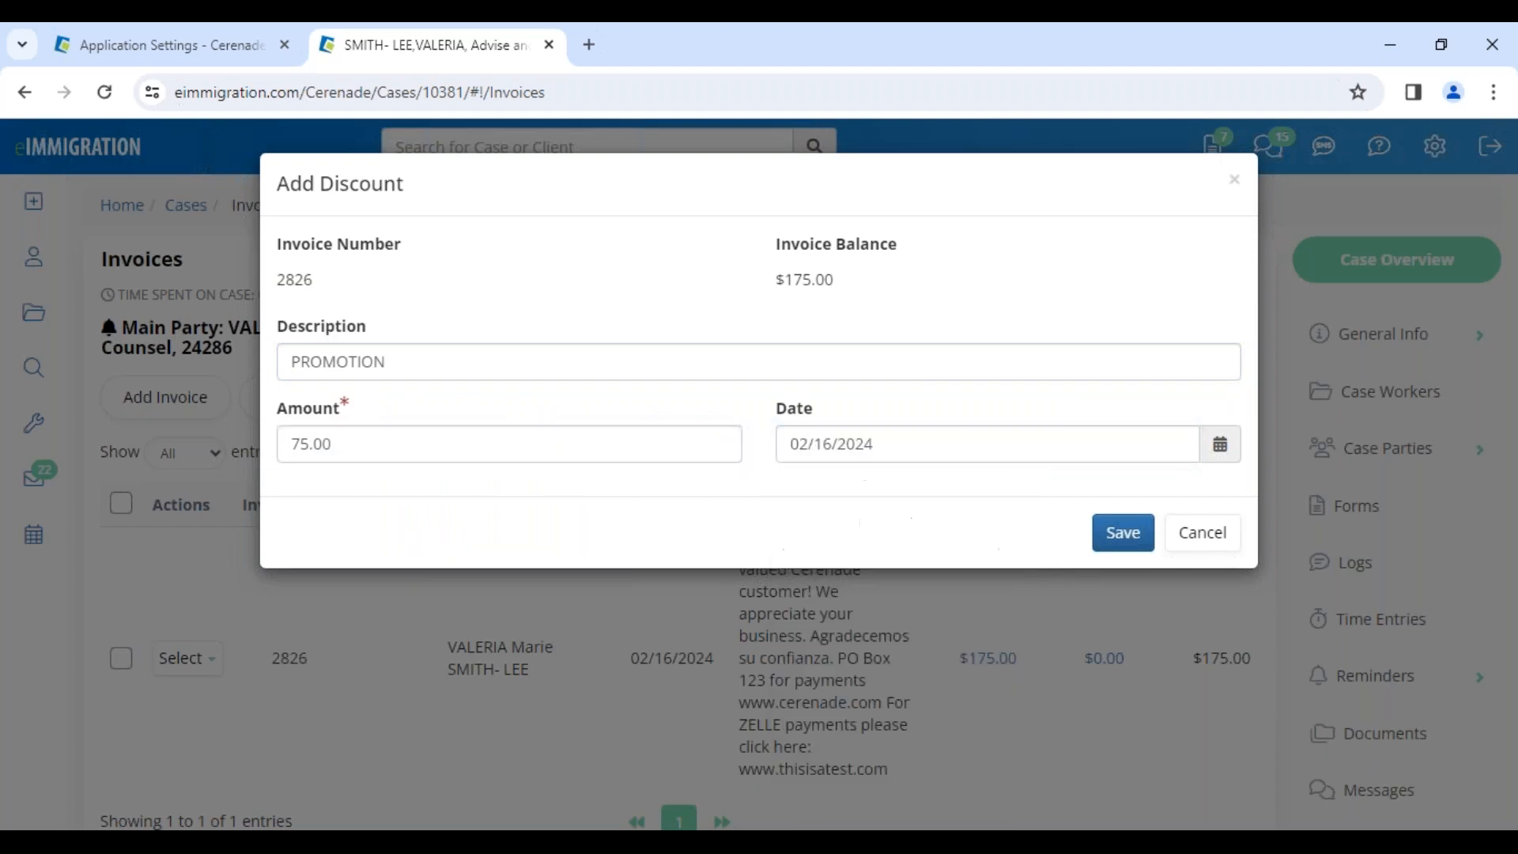
click(1125, 535)
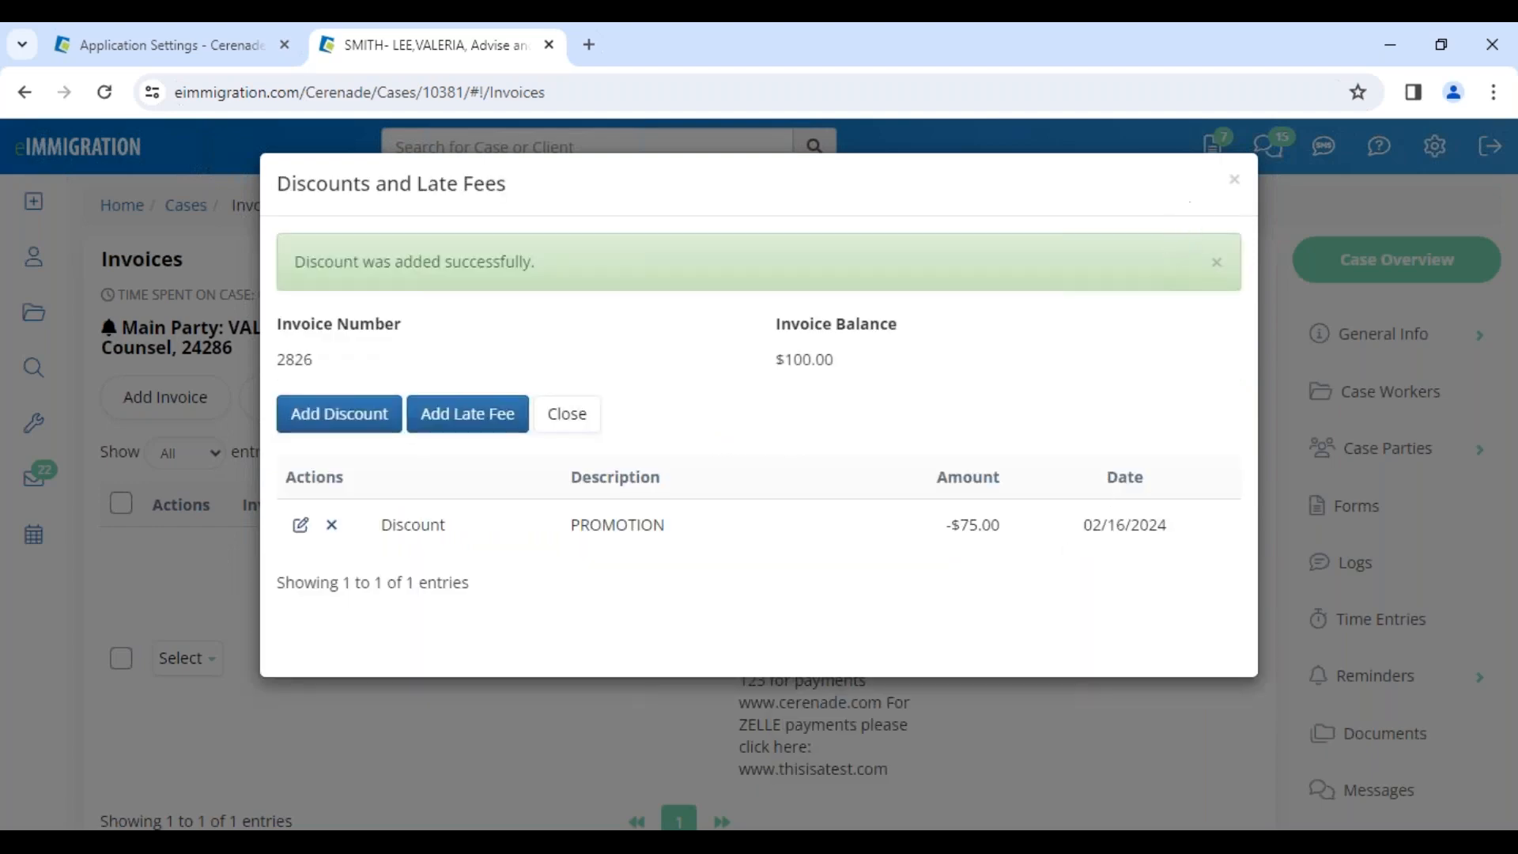
click(1232, 185)
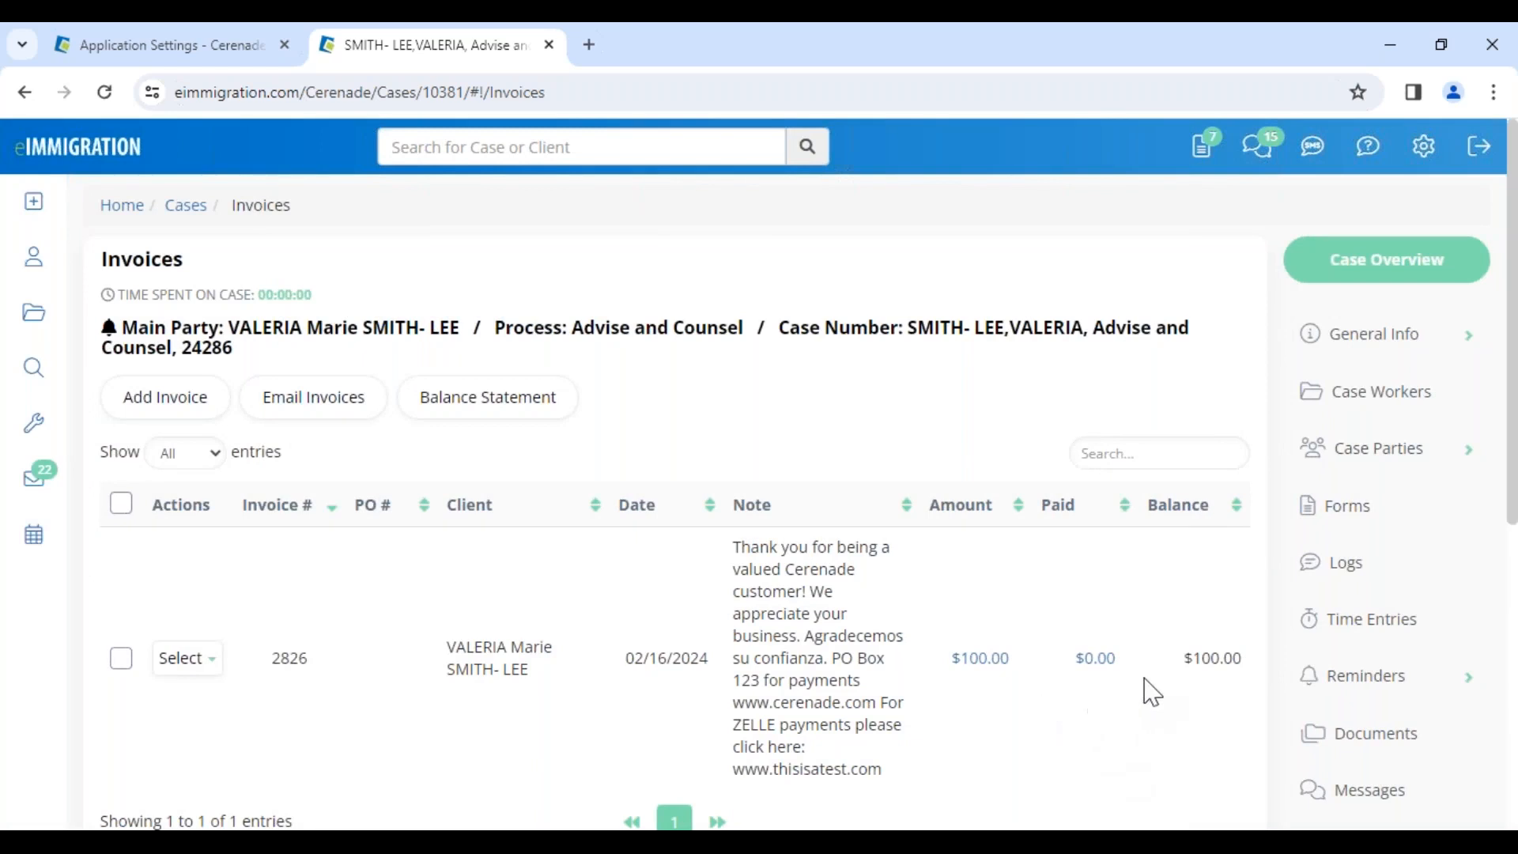
Review invoice 2826, confirming $100.00 due with $0.00 paid
drag(1182, 661, 1265, 666)
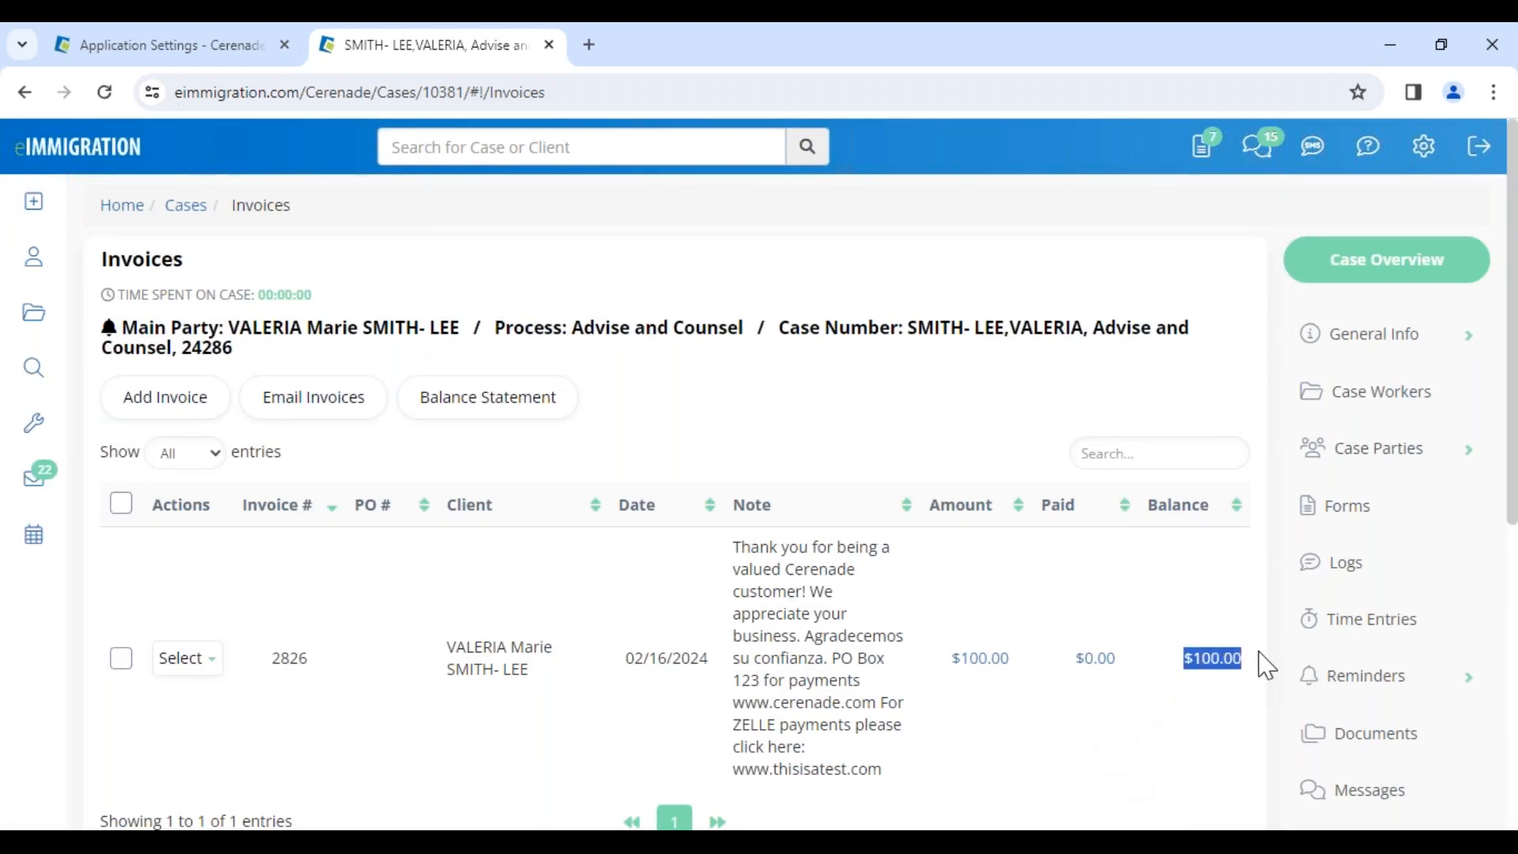
click(189, 660)
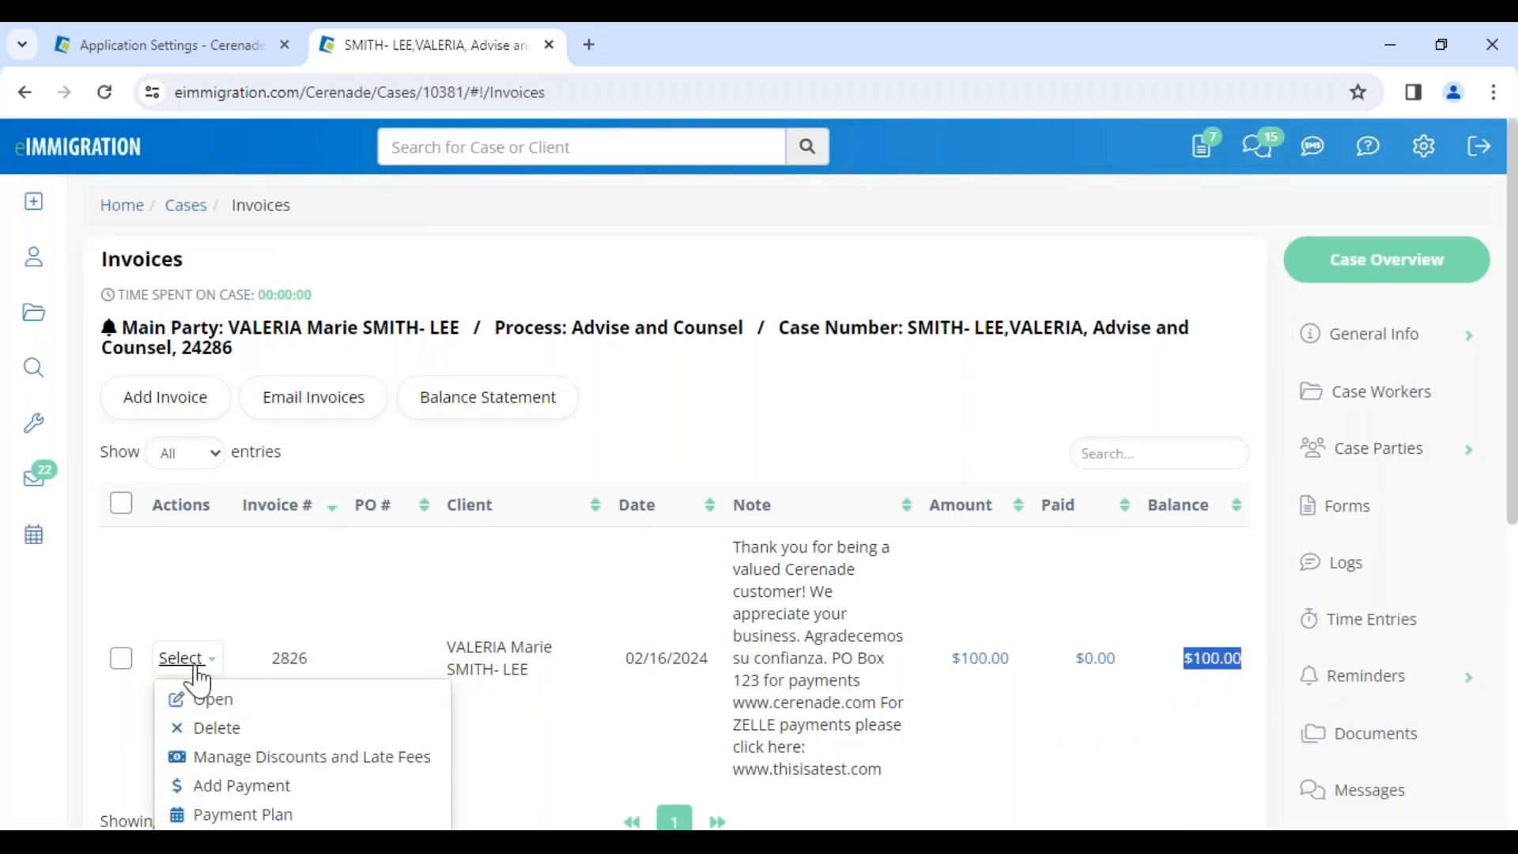
click(212, 702)
scroll(660, 665, down, 4)
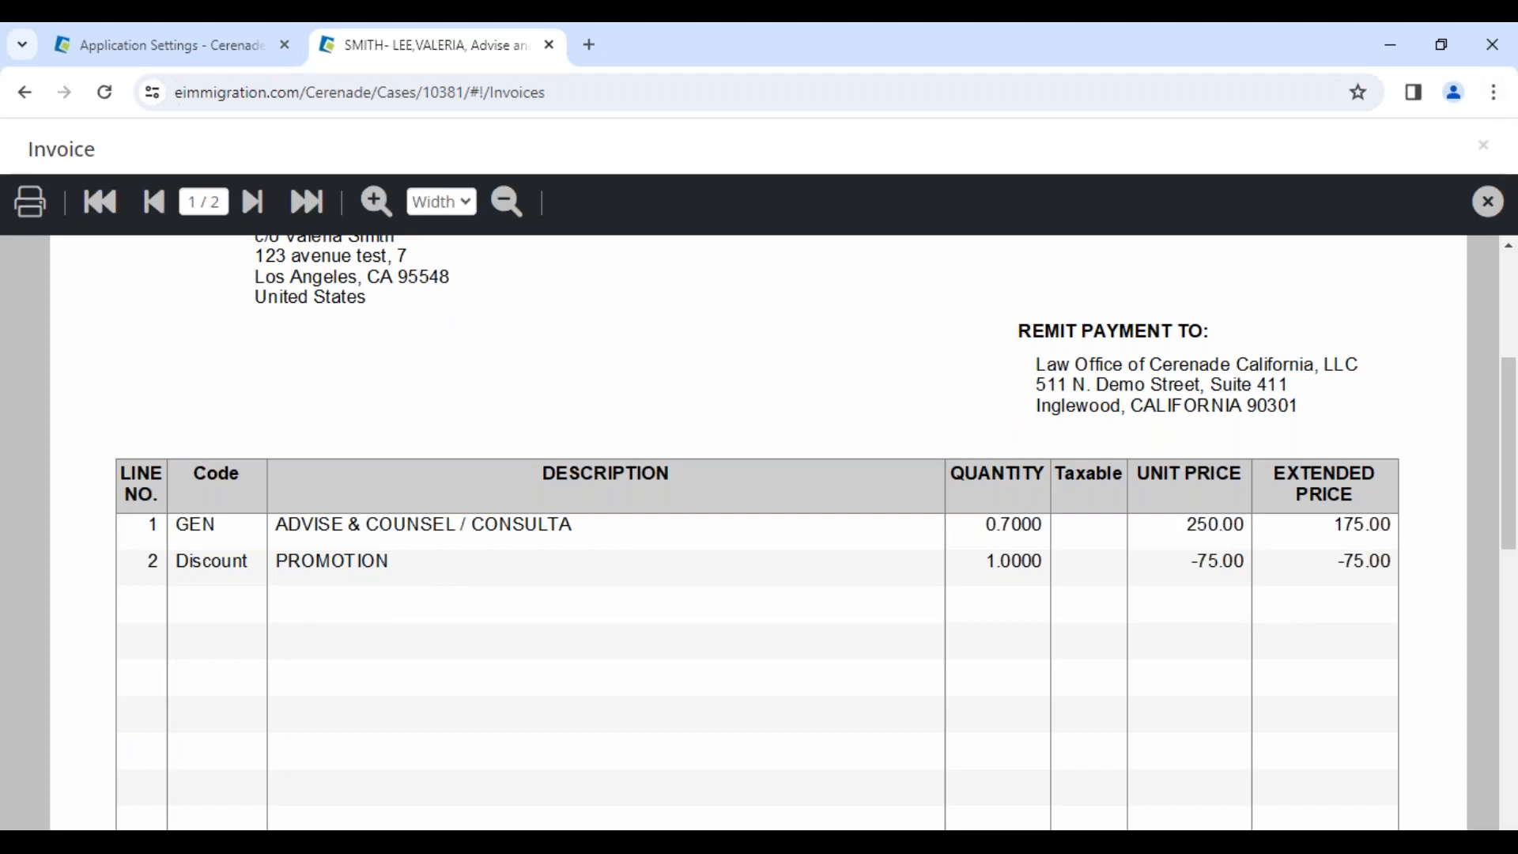
click(1483, 147)
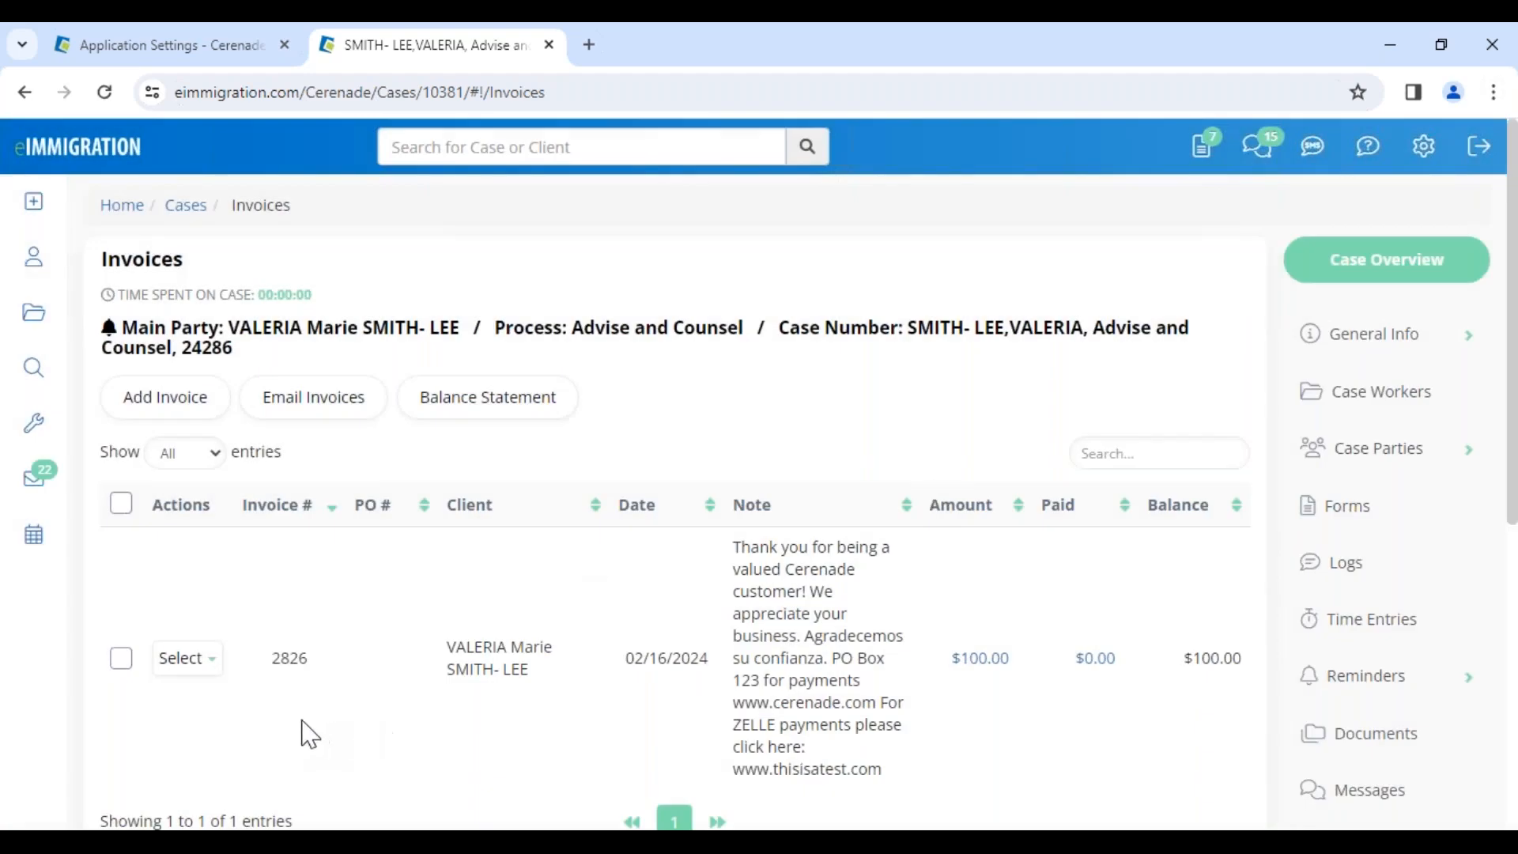
scroll(307, 728, down, 1)
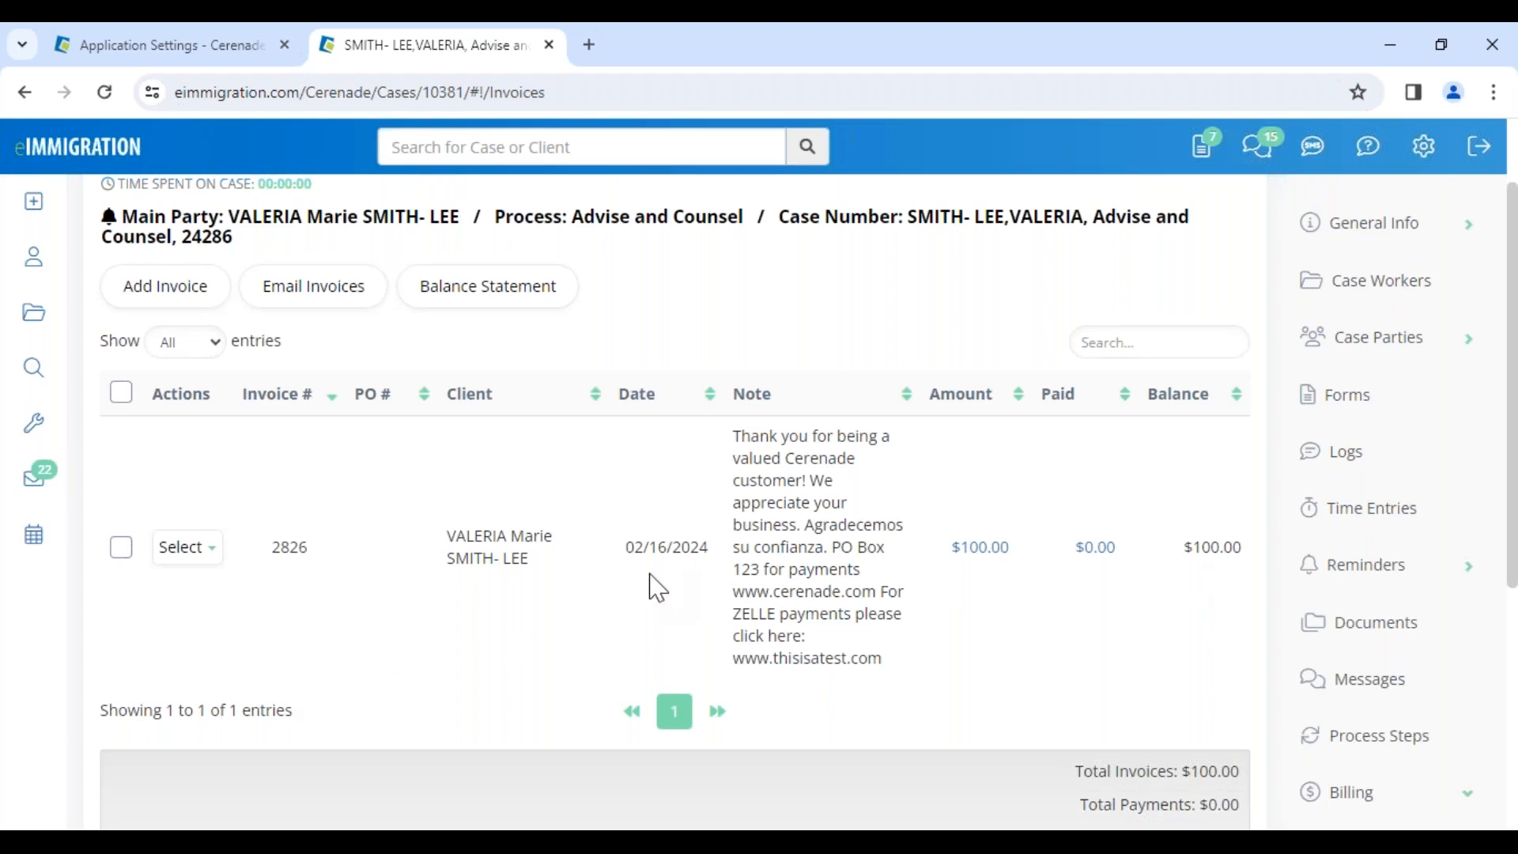
click(212, 547)
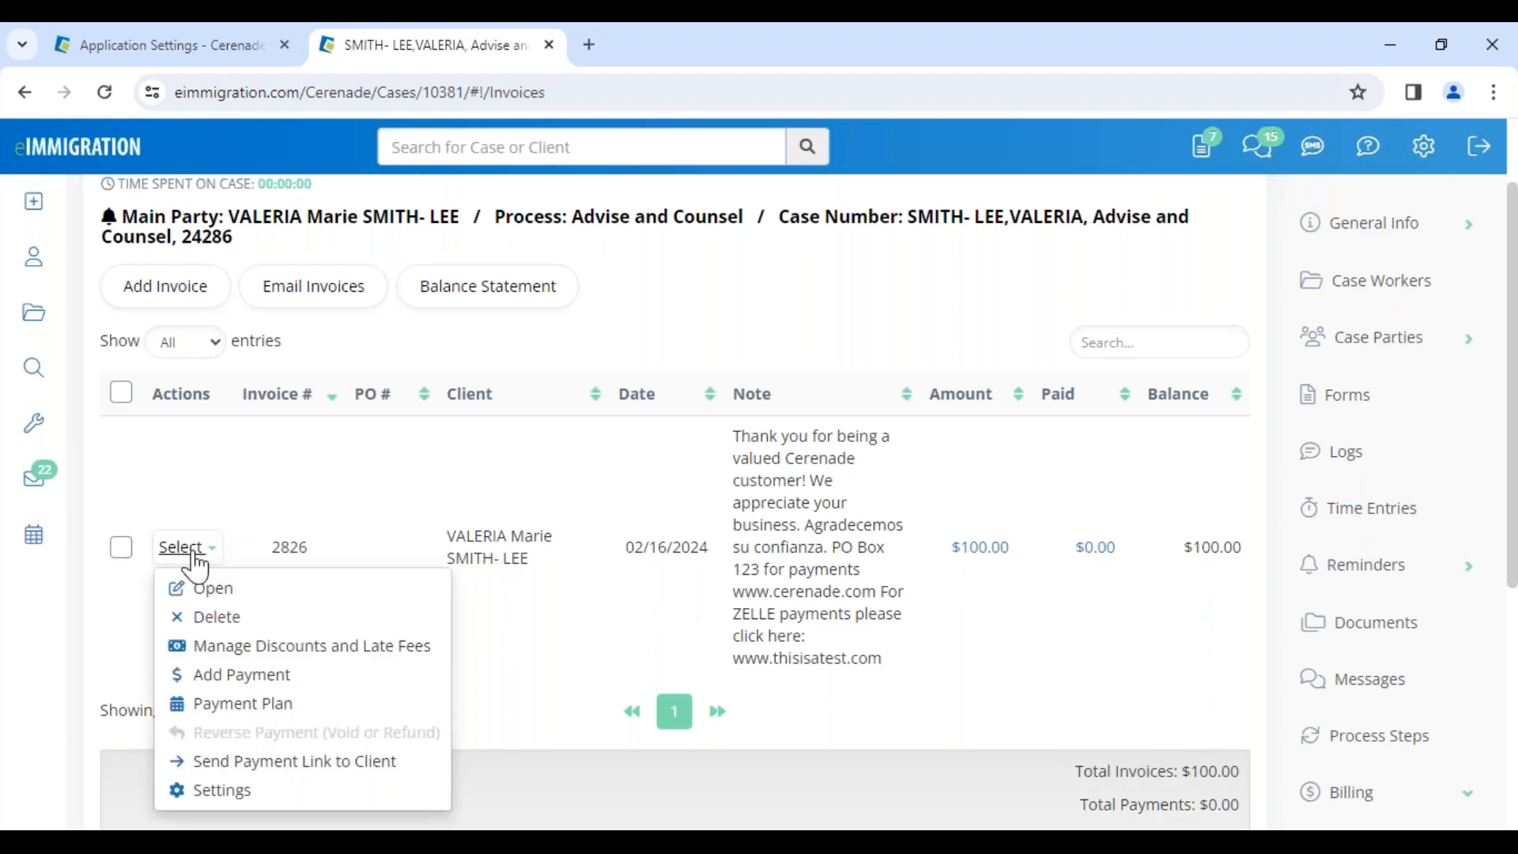
Record a $30 cash payment, reference 'initial payment', dated 02/15/2024 on invoice 2826
click(224, 684)
click(427, 290)
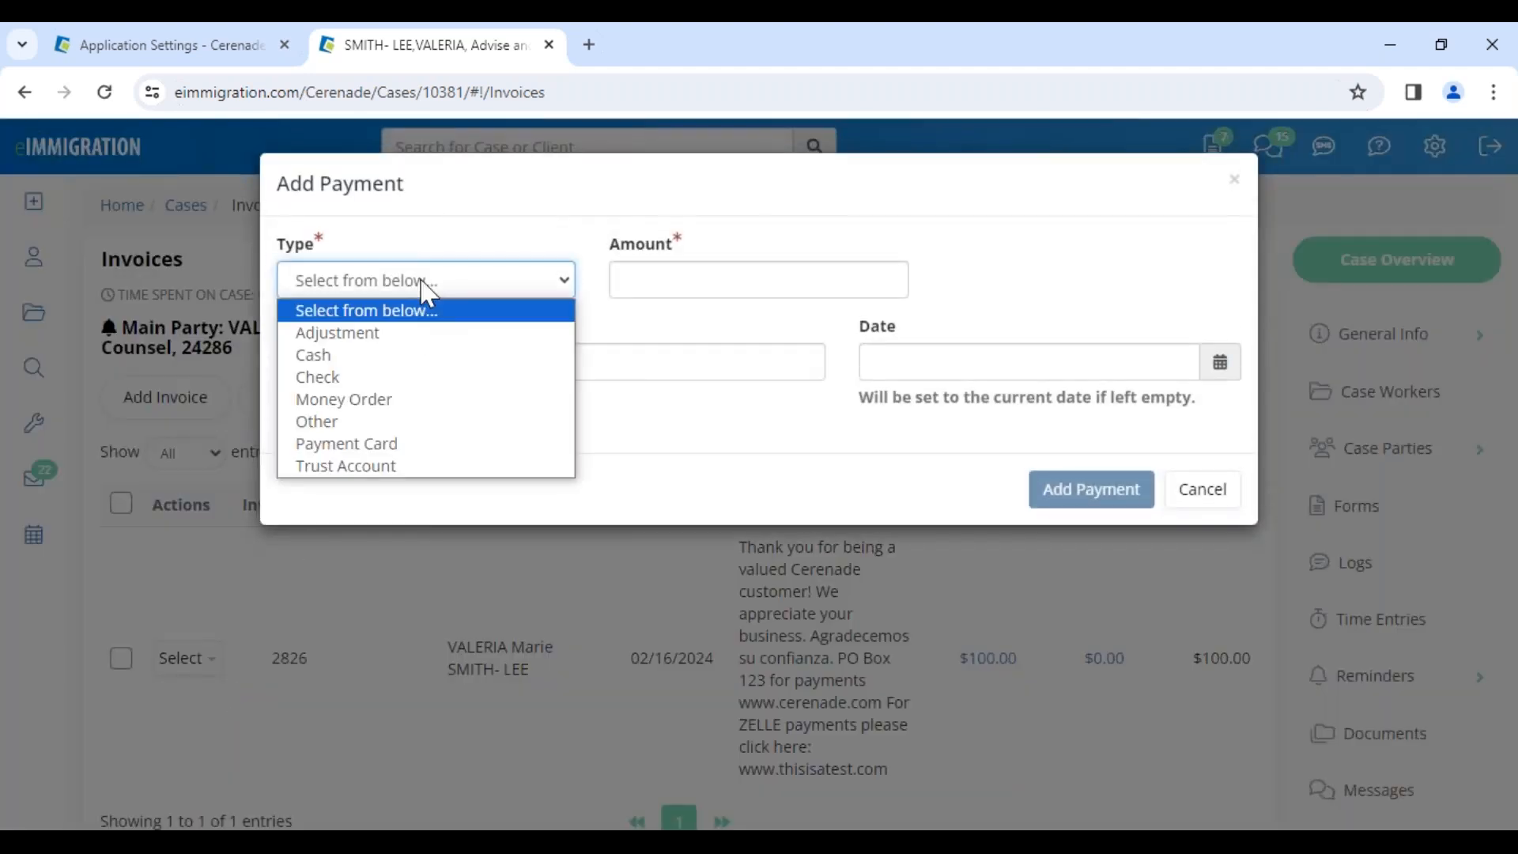
click(368, 361)
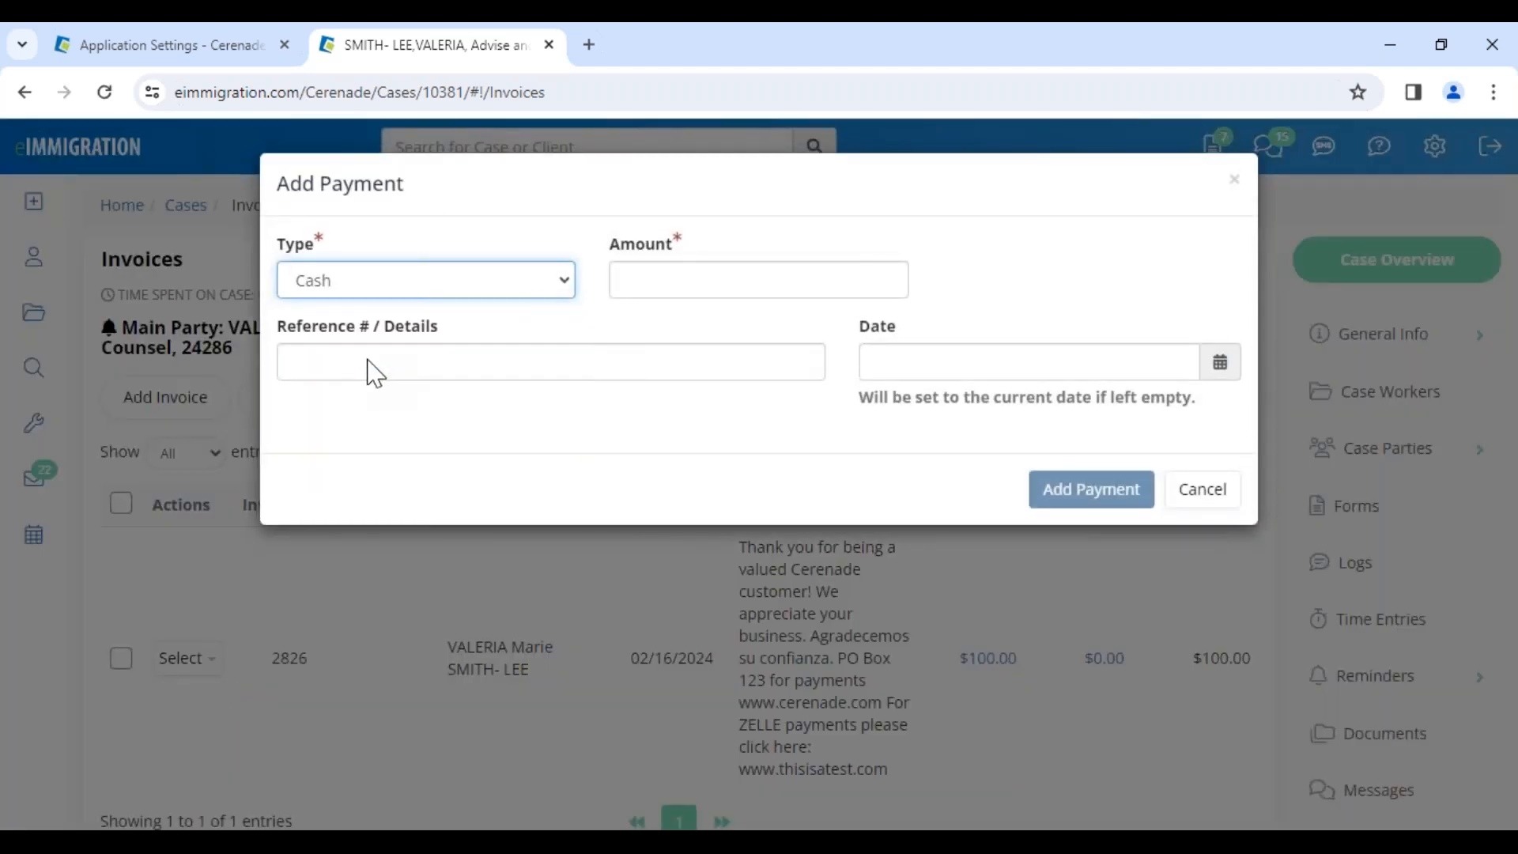
click(679, 279)
text(30)
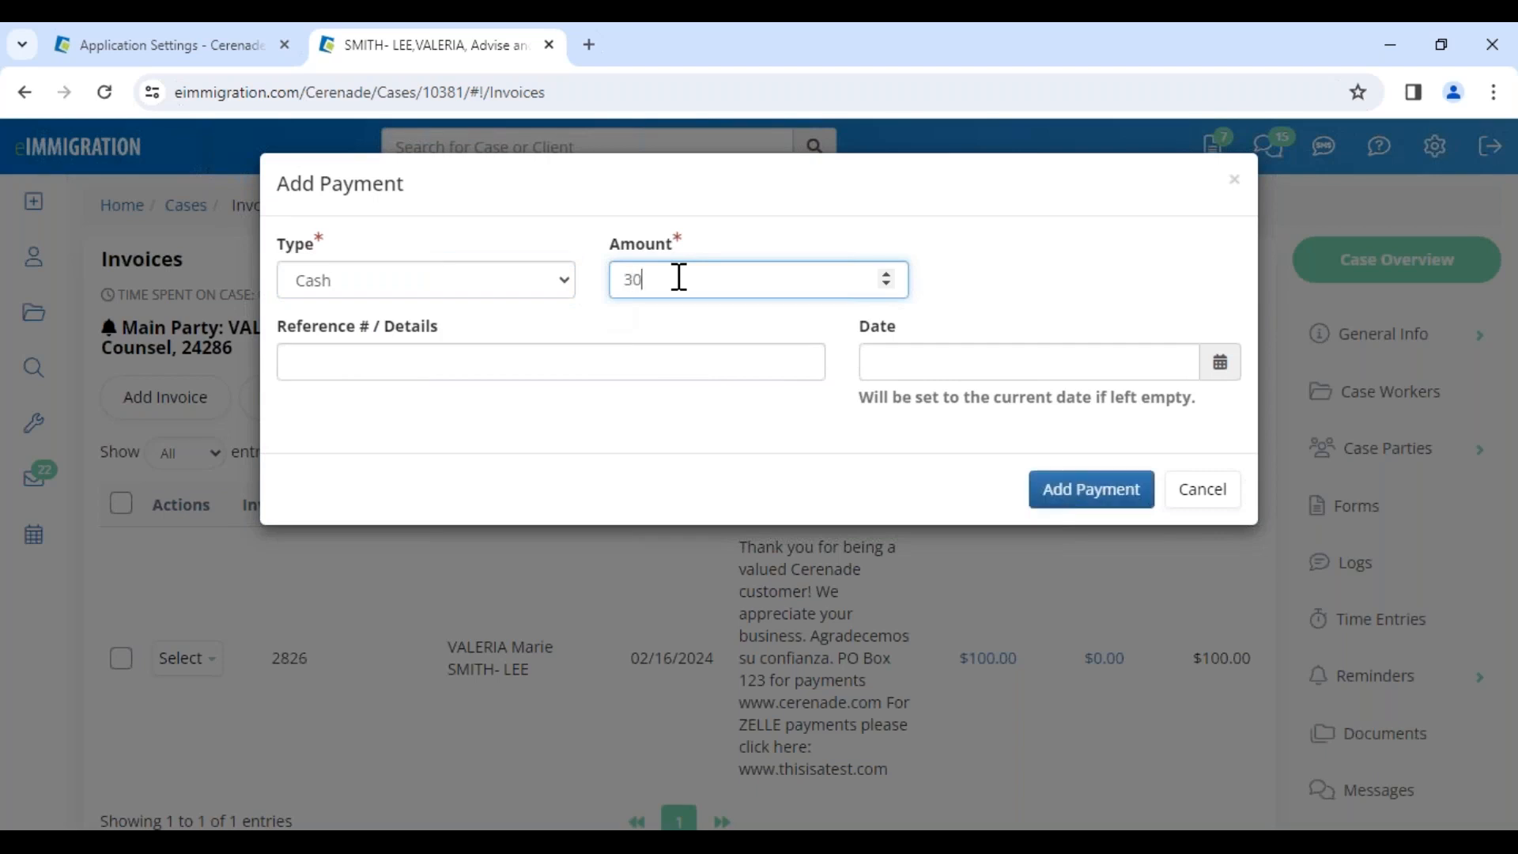
click(710, 361)
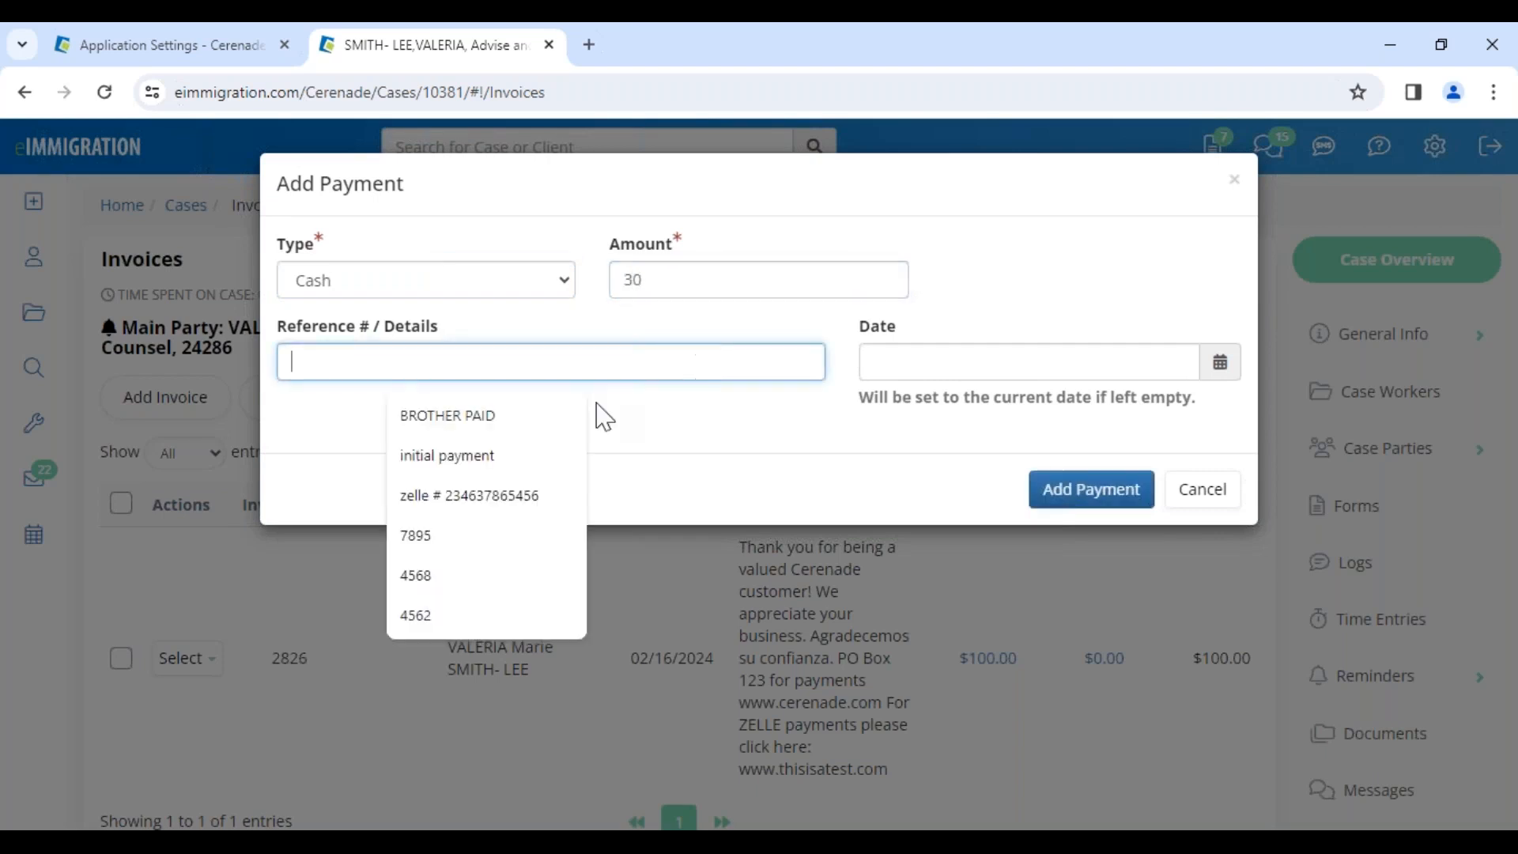
click(498, 462)
click(954, 361)
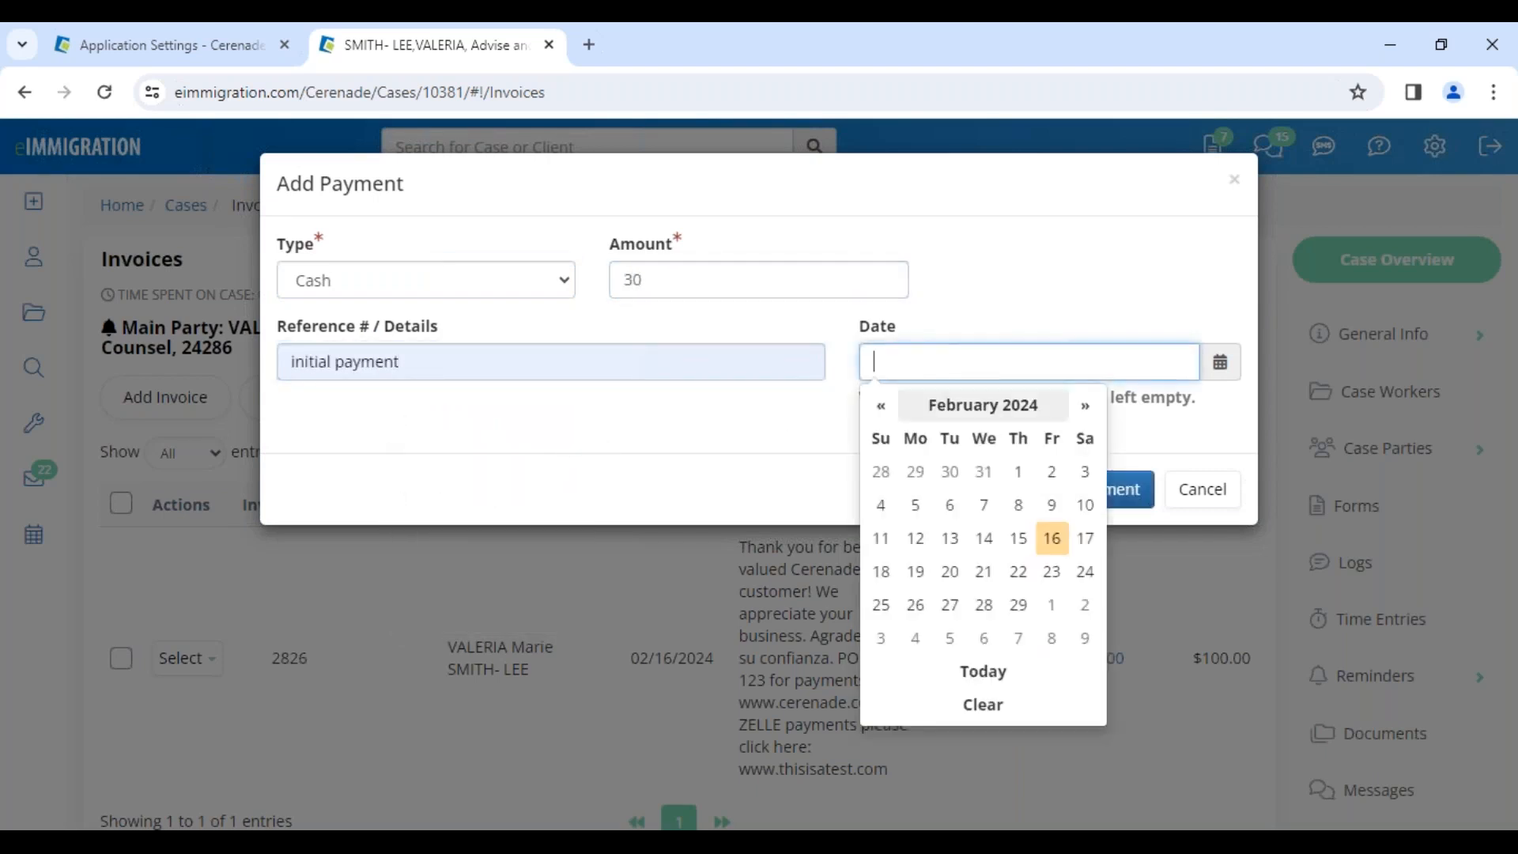
click(1019, 539)
click(1091, 489)
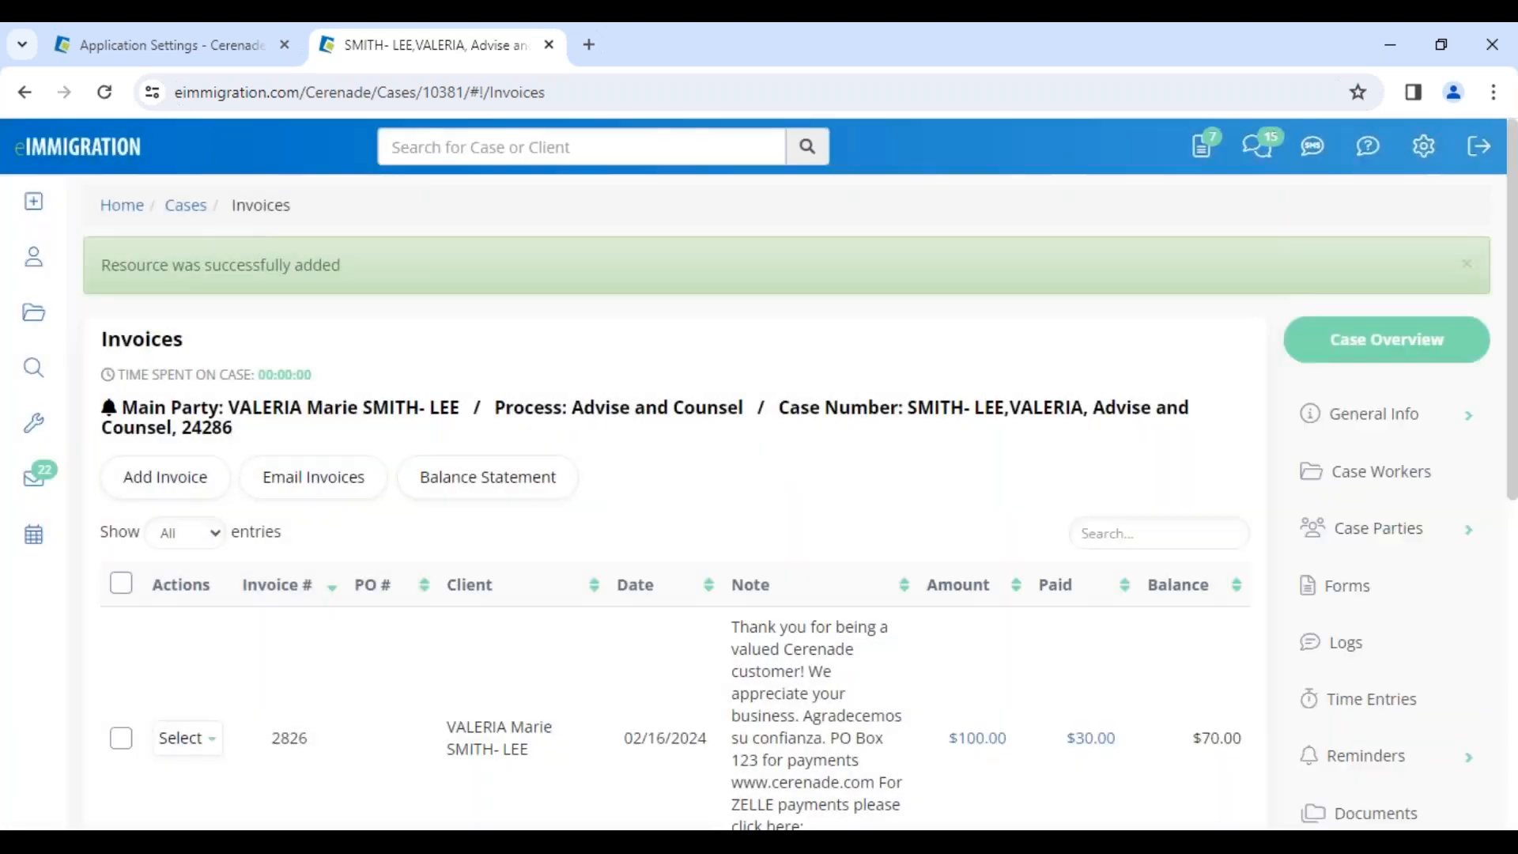
scroll(1152, 471, down, 2)
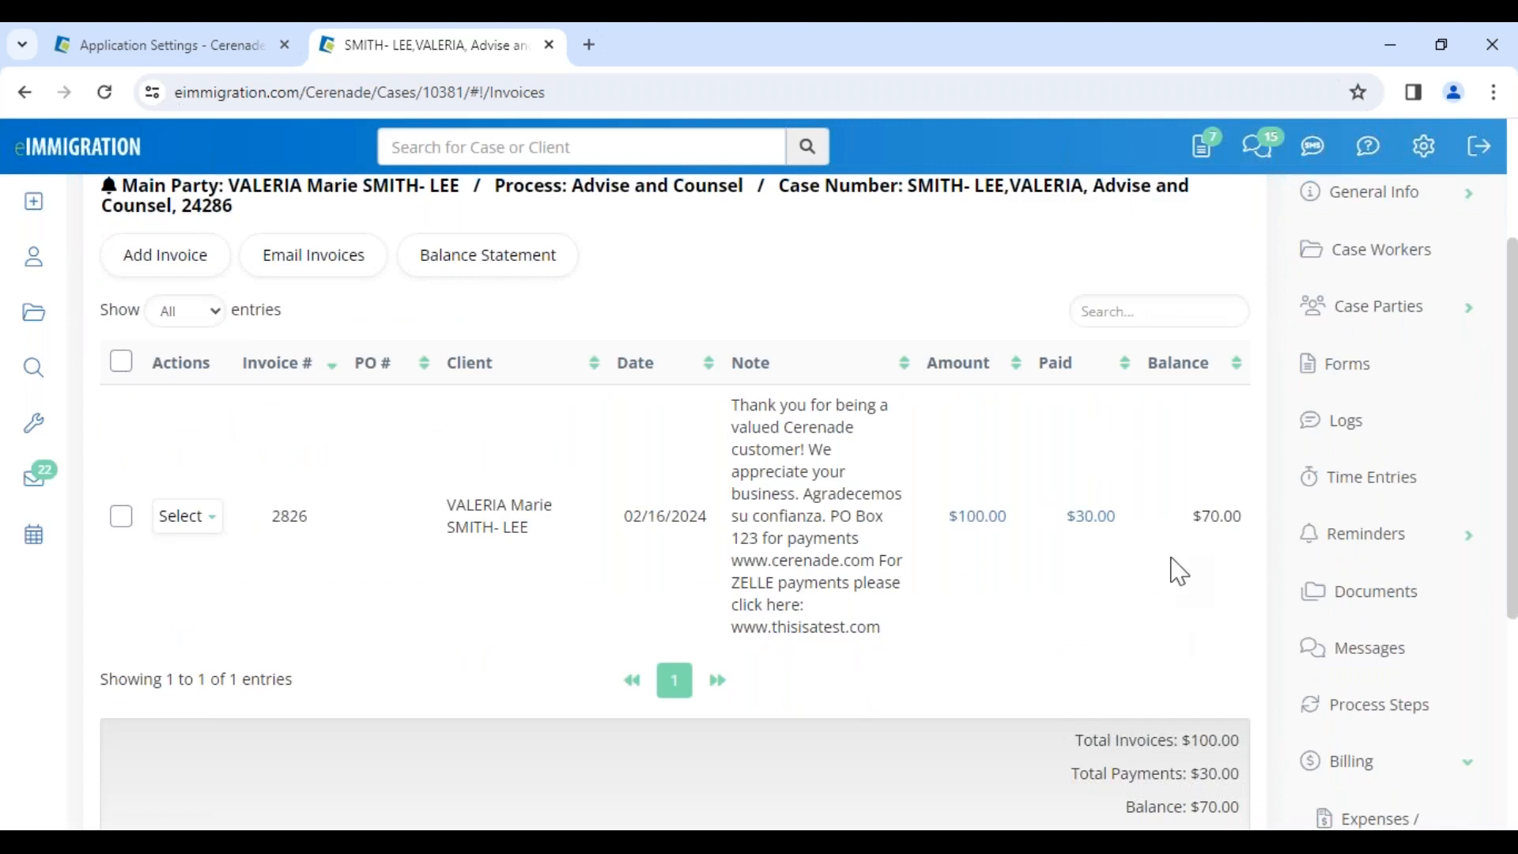
Start a payment plan due from 03/01/2024, recurring every 1 week, with a 2-day reminder
drag(1192, 518, 1243, 518)
click(197, 524)
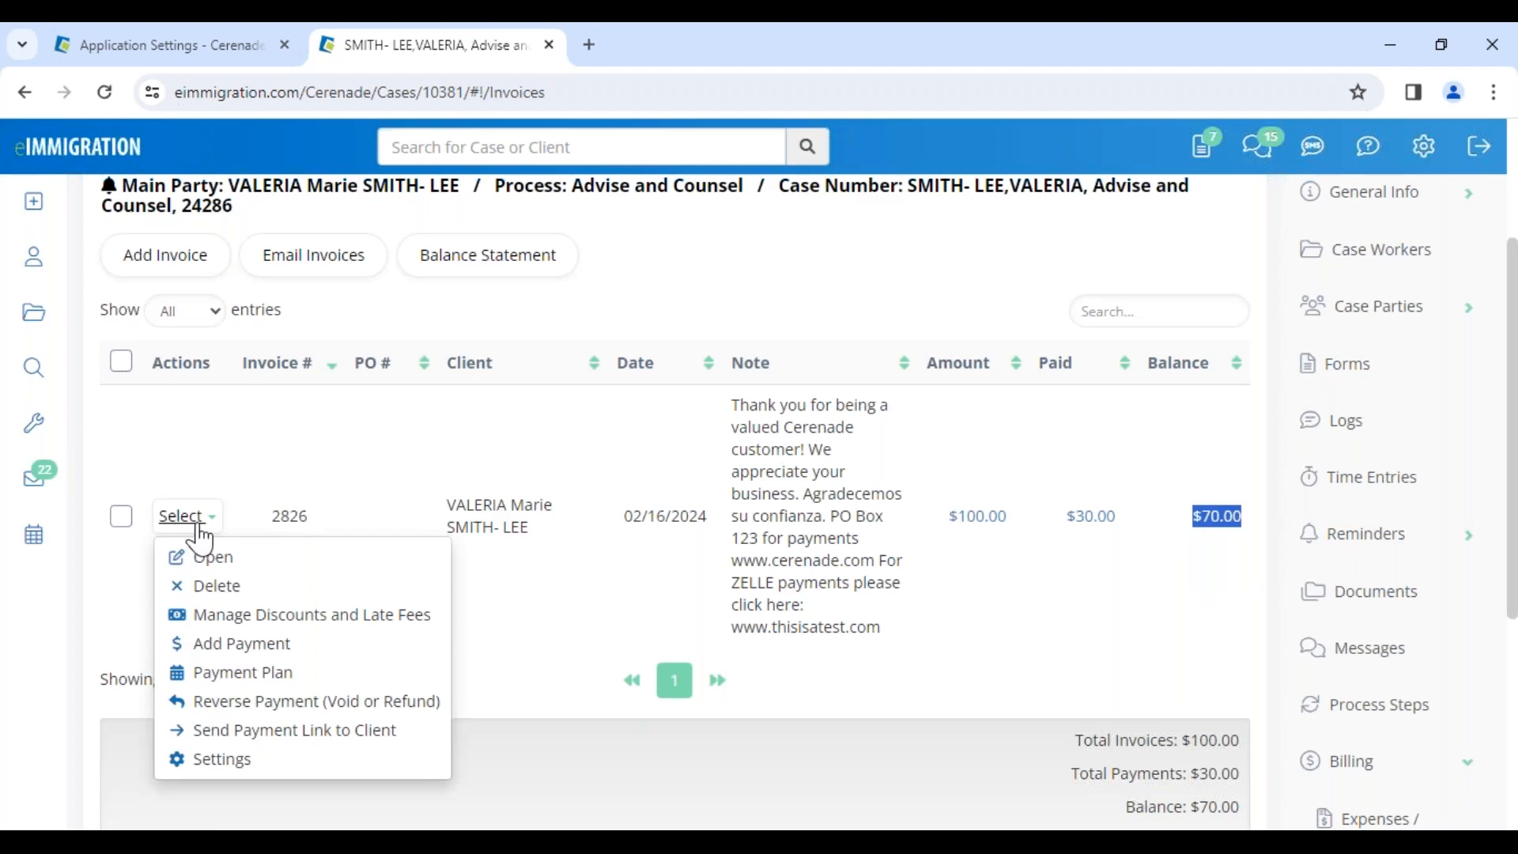
click(276, 679)
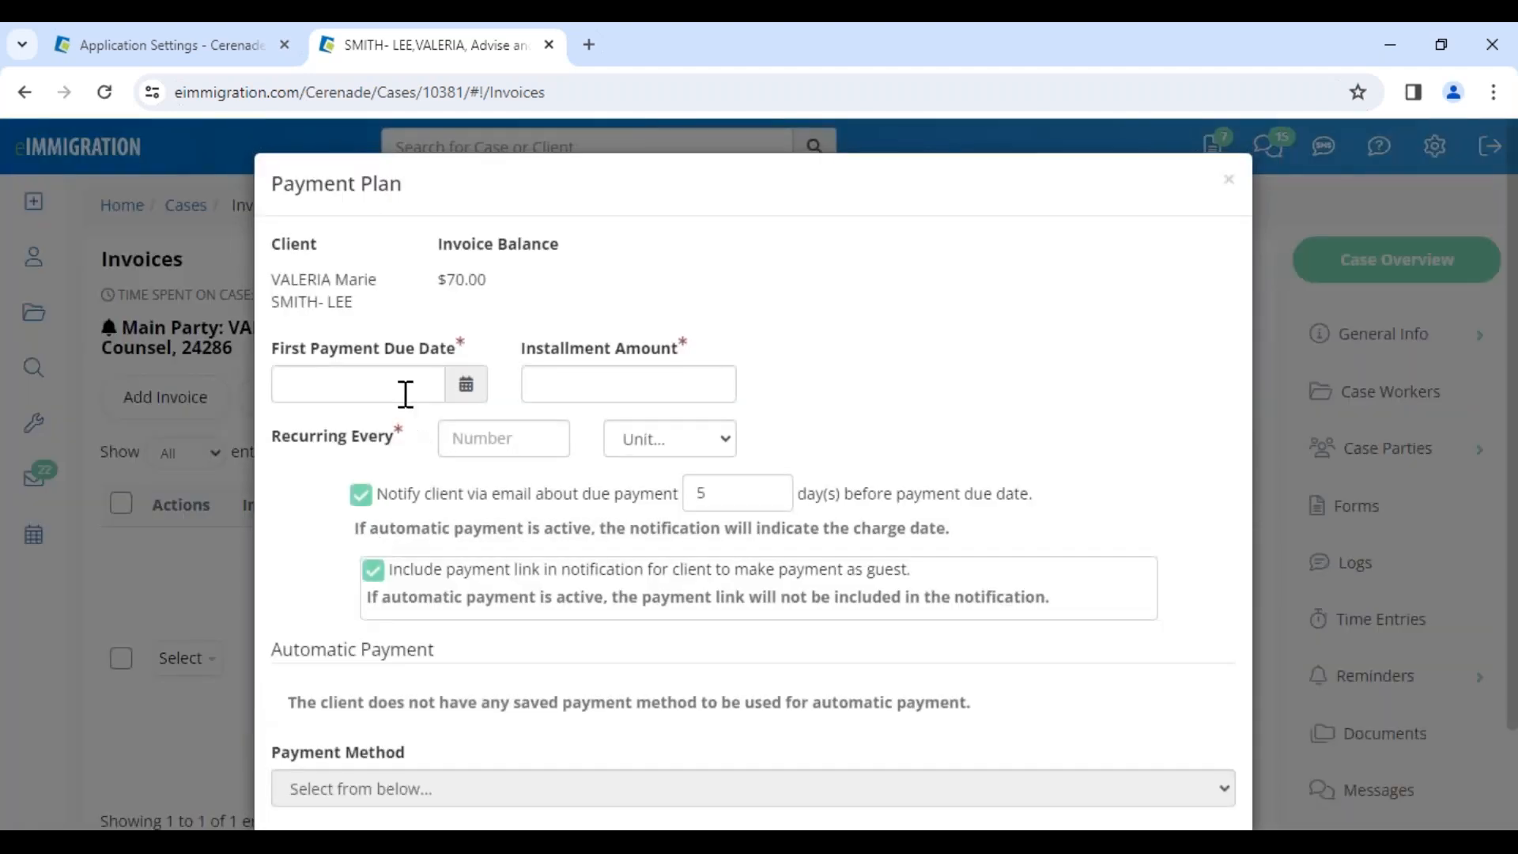
click(409, 388)
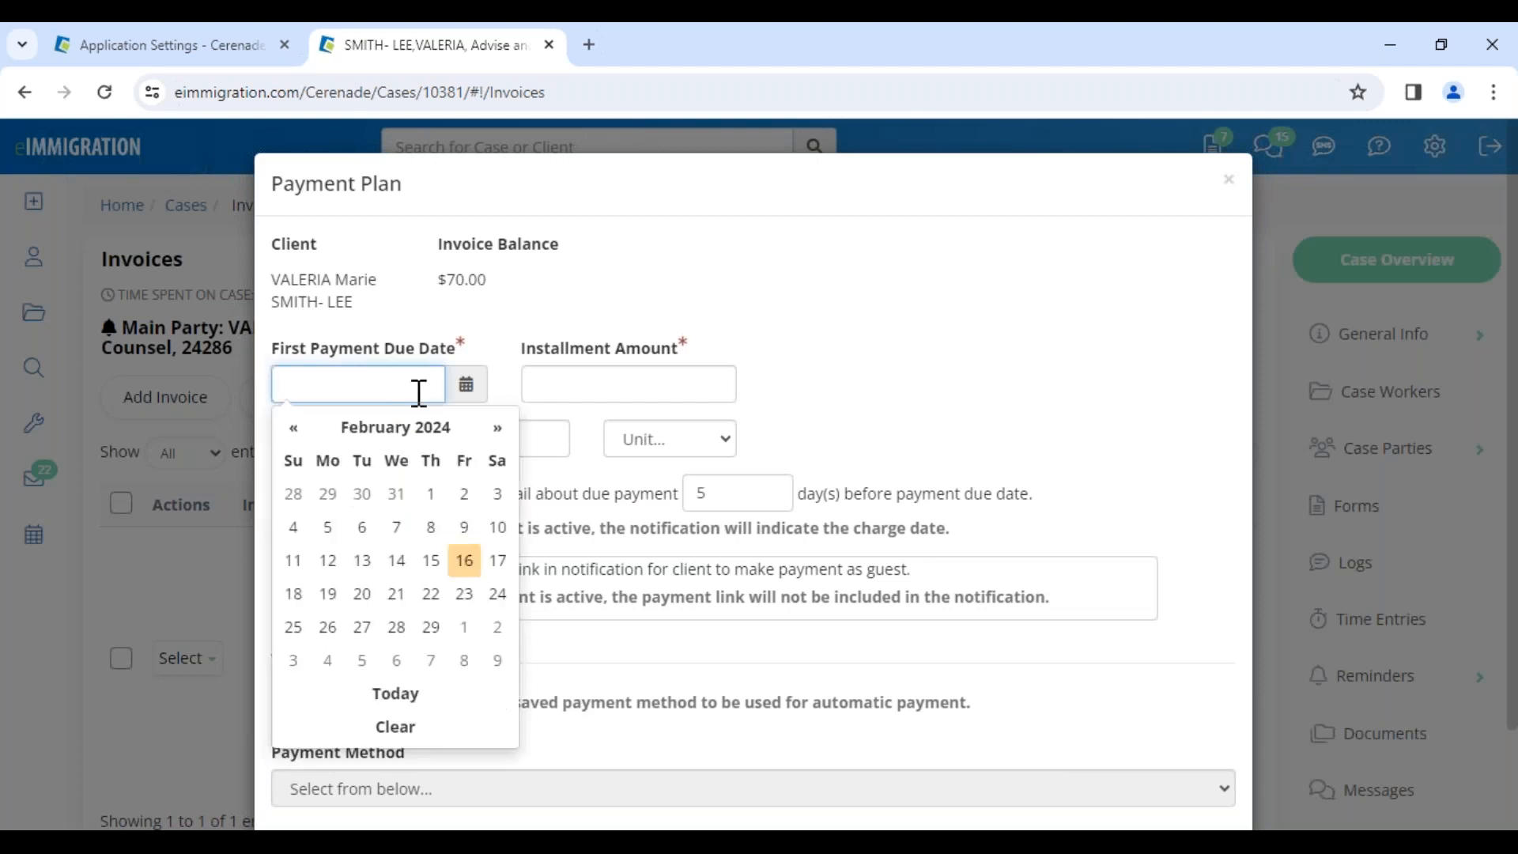
click(465, 628)
click(564, 388)
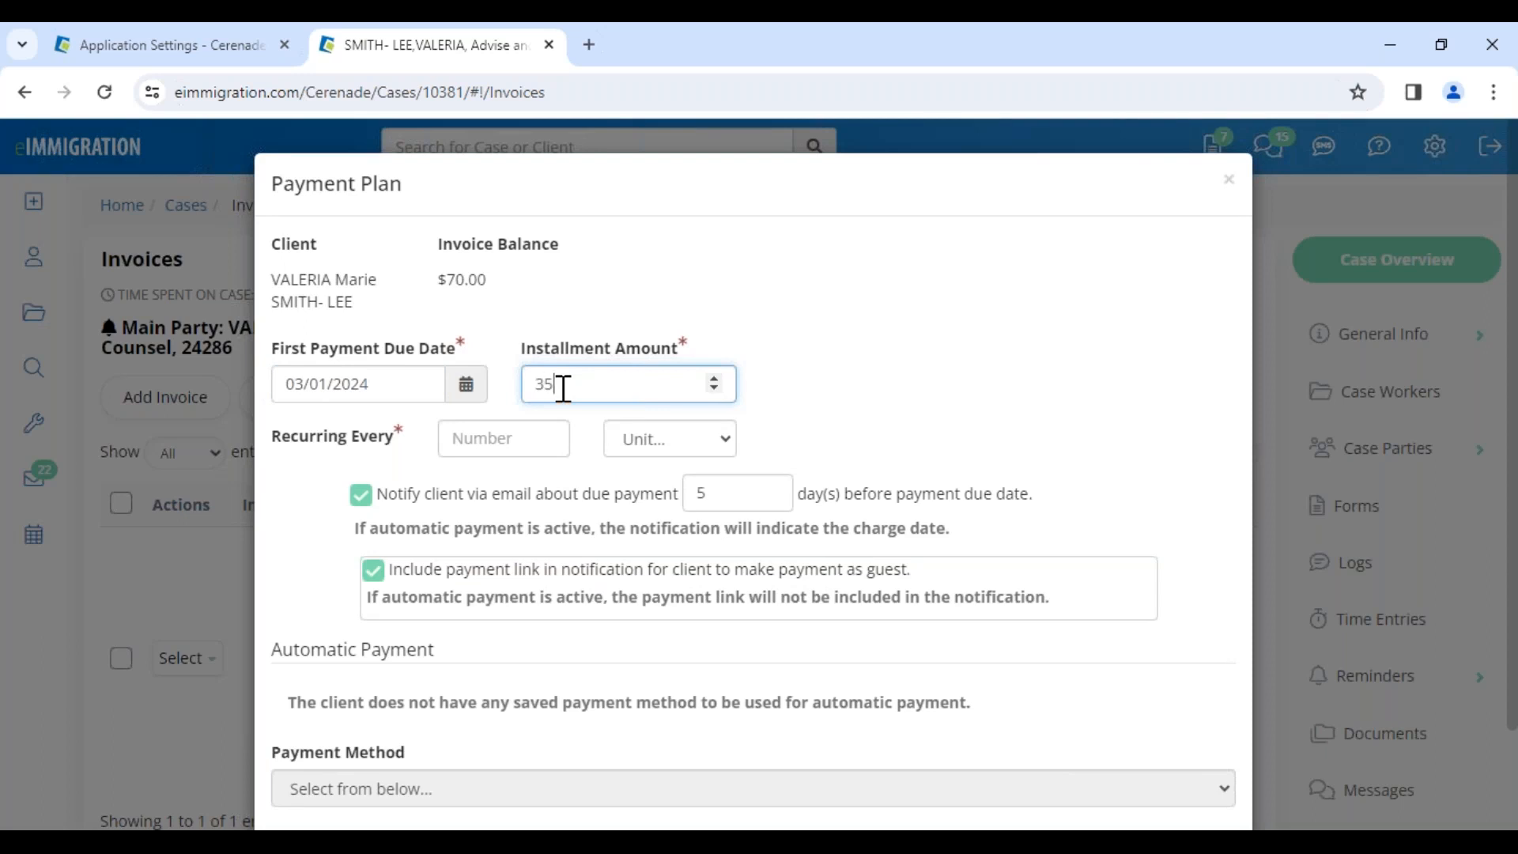
click(518, 440)
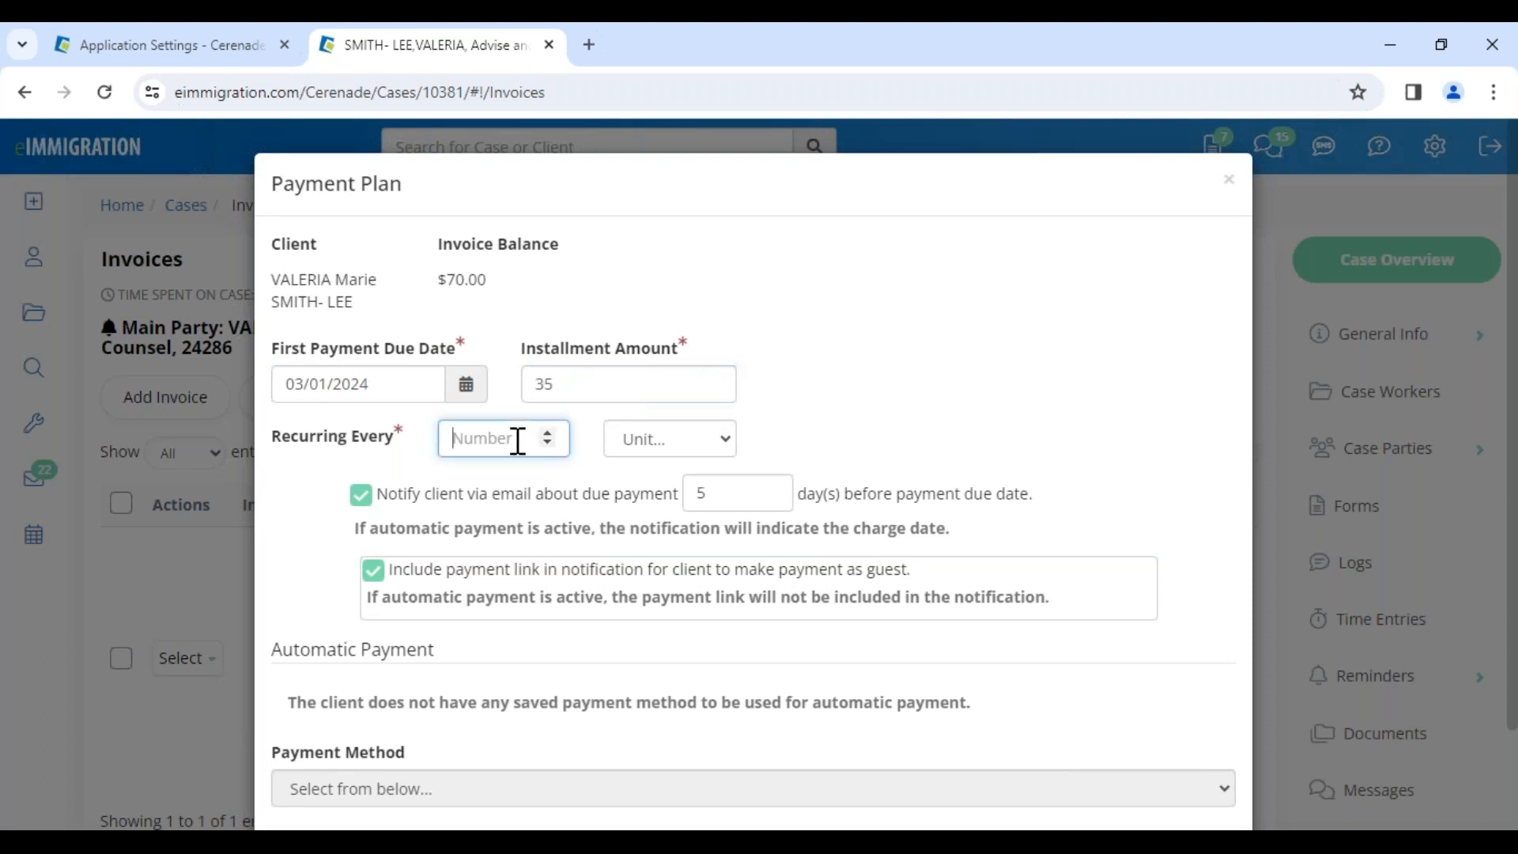
text(1)
click(641, 443)
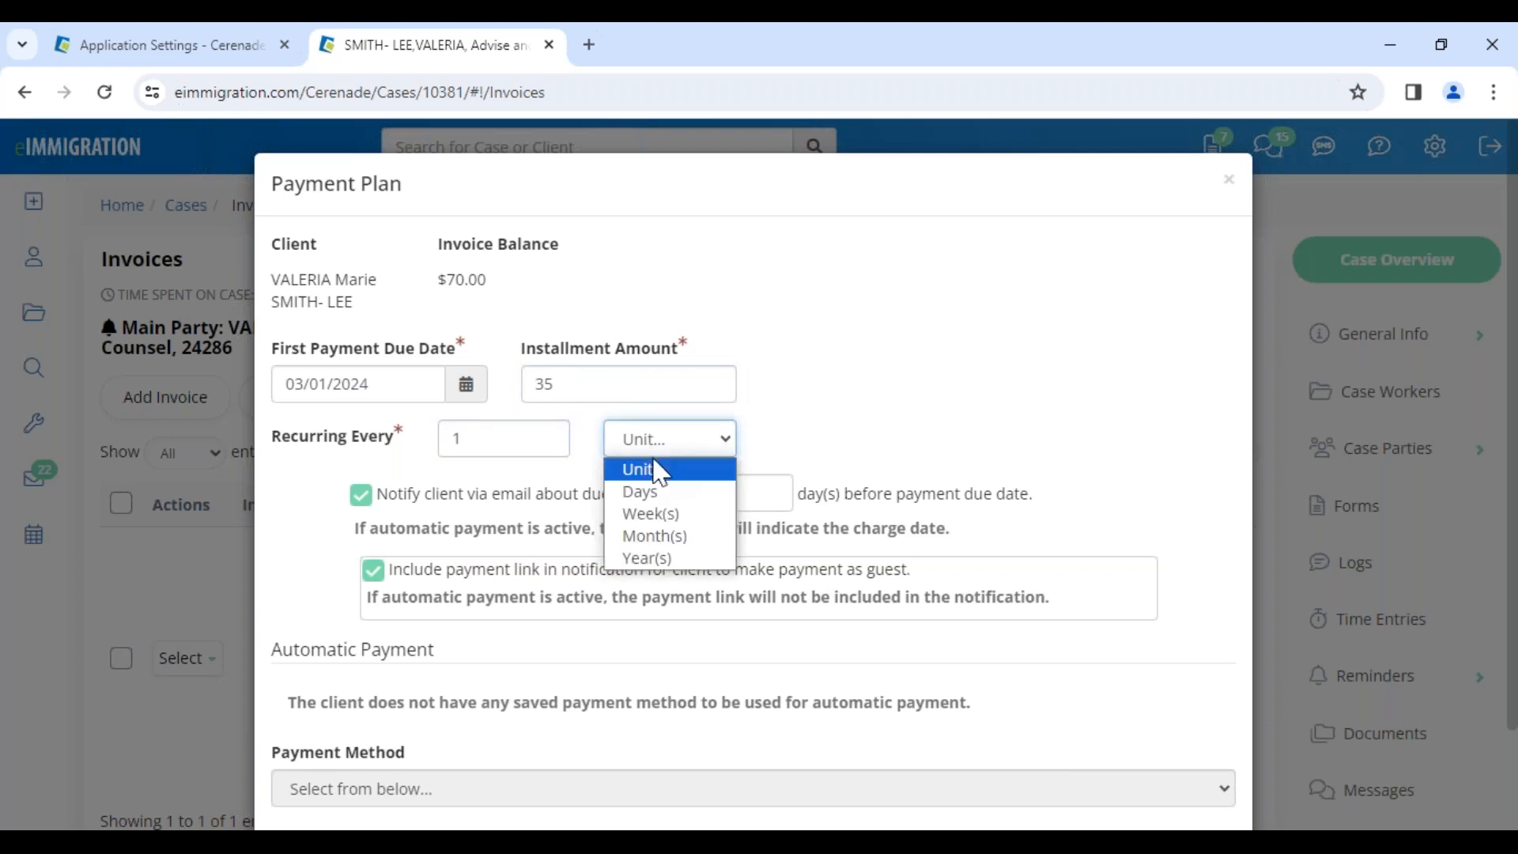
click(664, 514)
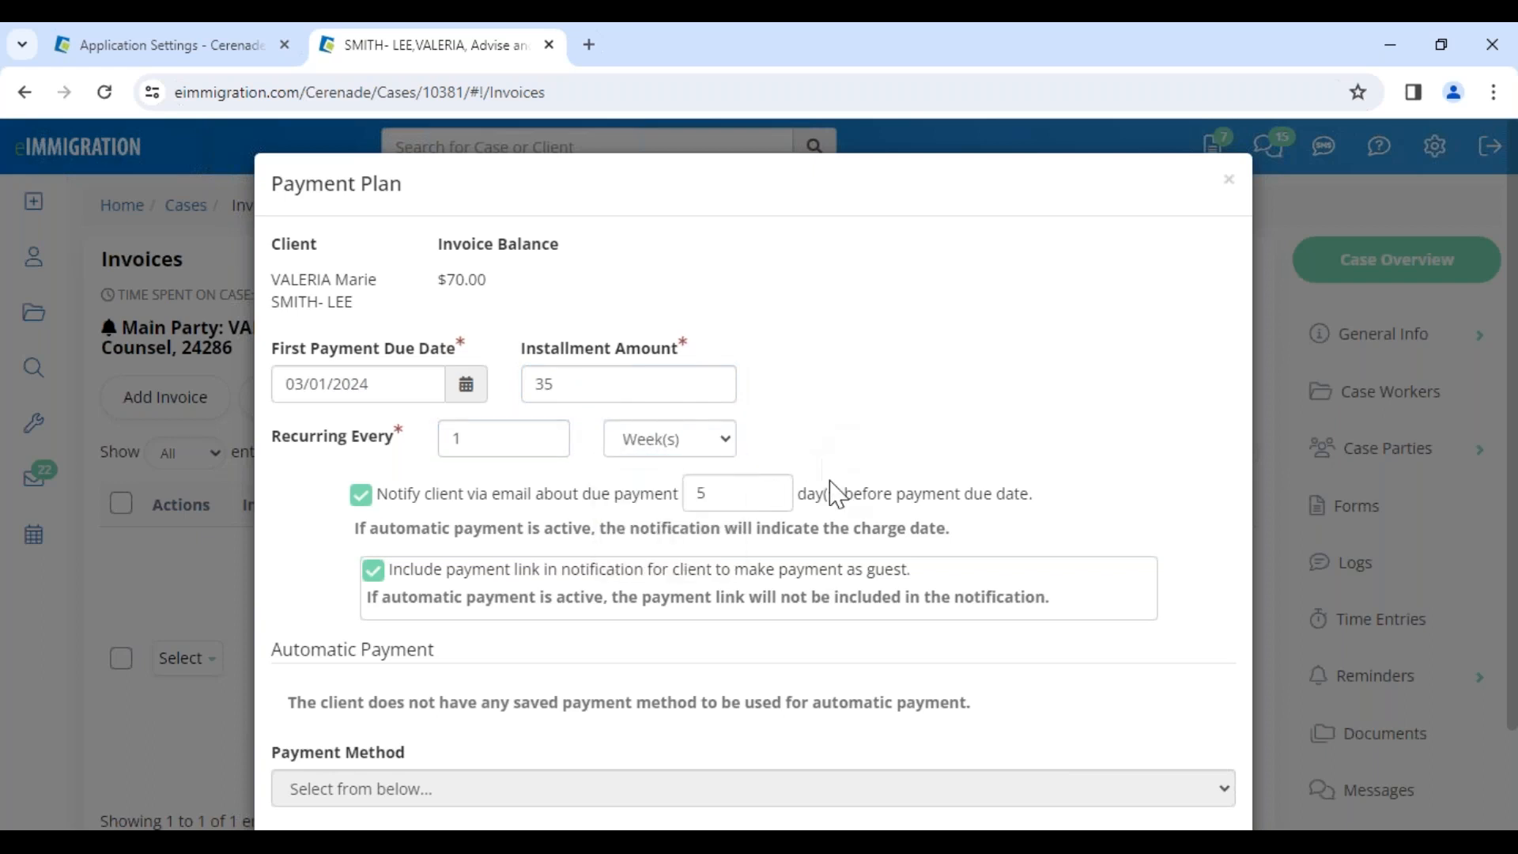
drag(848, 496, 1070, 515)
drag(739, 508, 608, 507)
text(2)
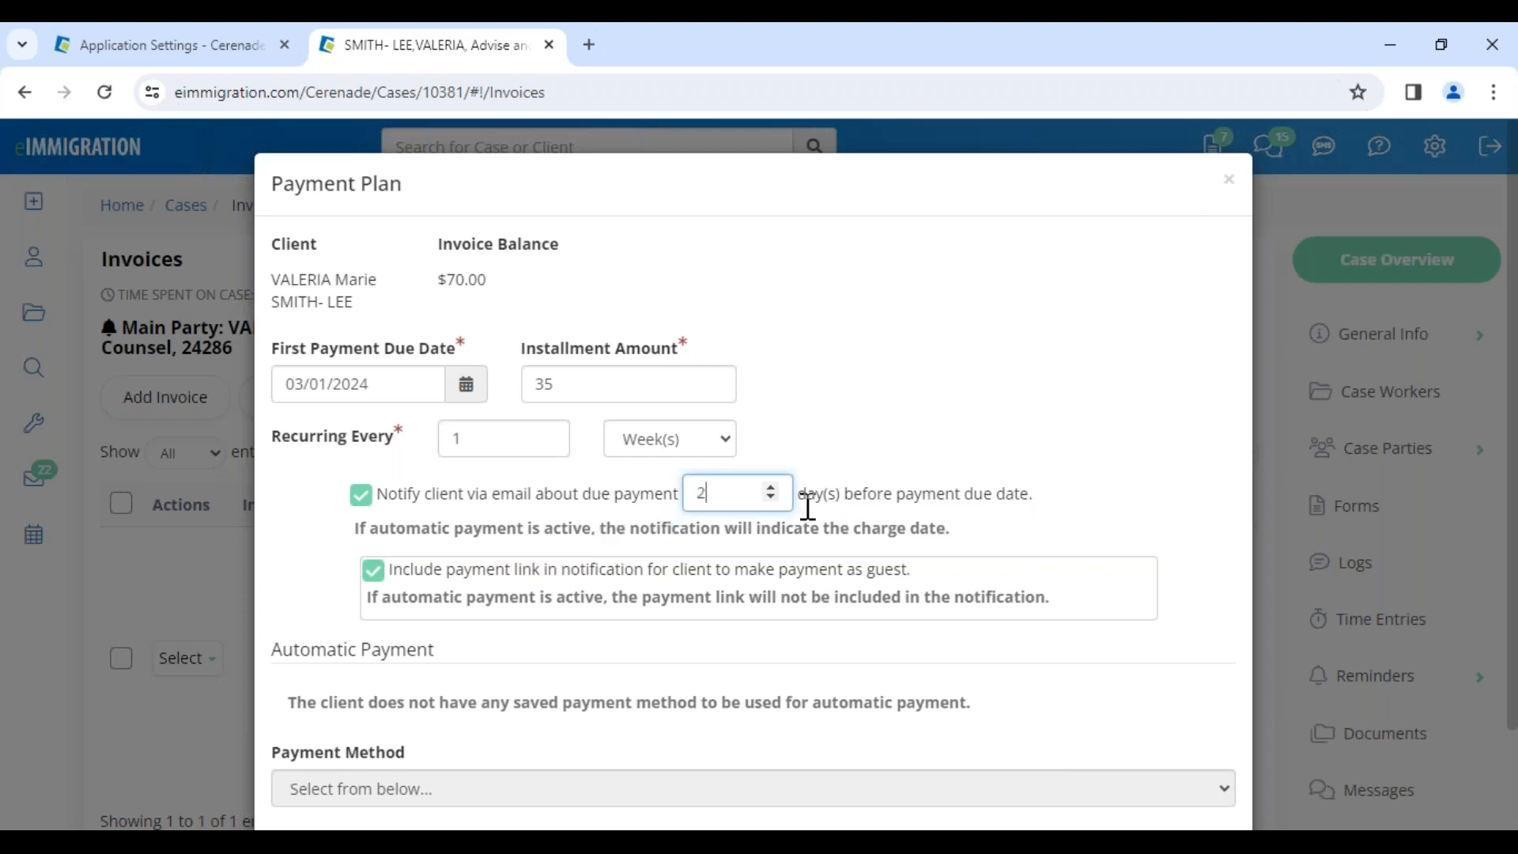
Review the plan's $35 installment, $70.00 balance and first due date
drag(936, 495, 1055, 504)
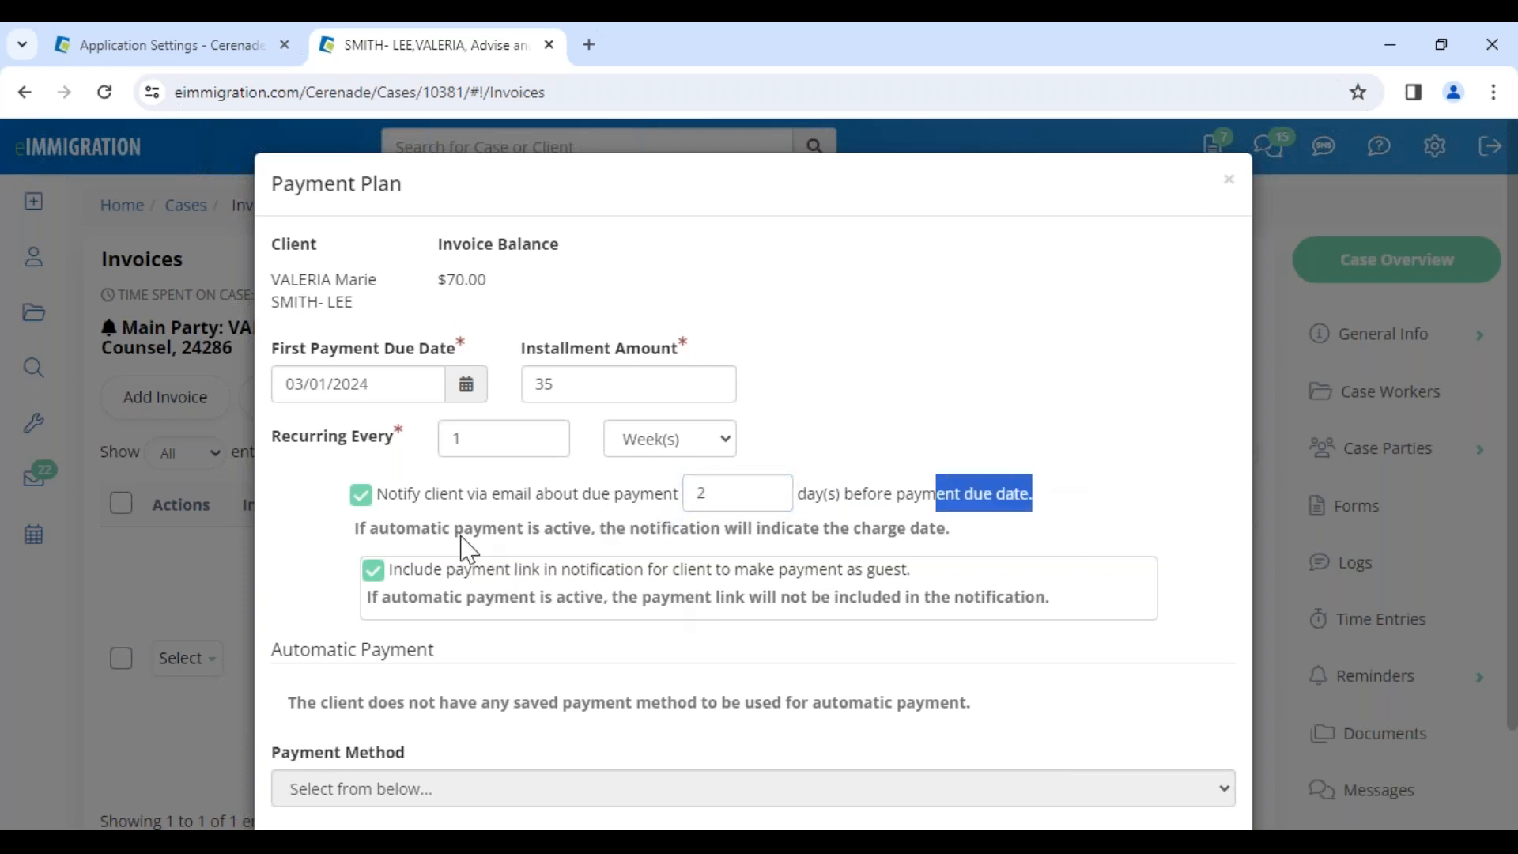
drag(458, 570, 984, 593)
click(1107, 537)
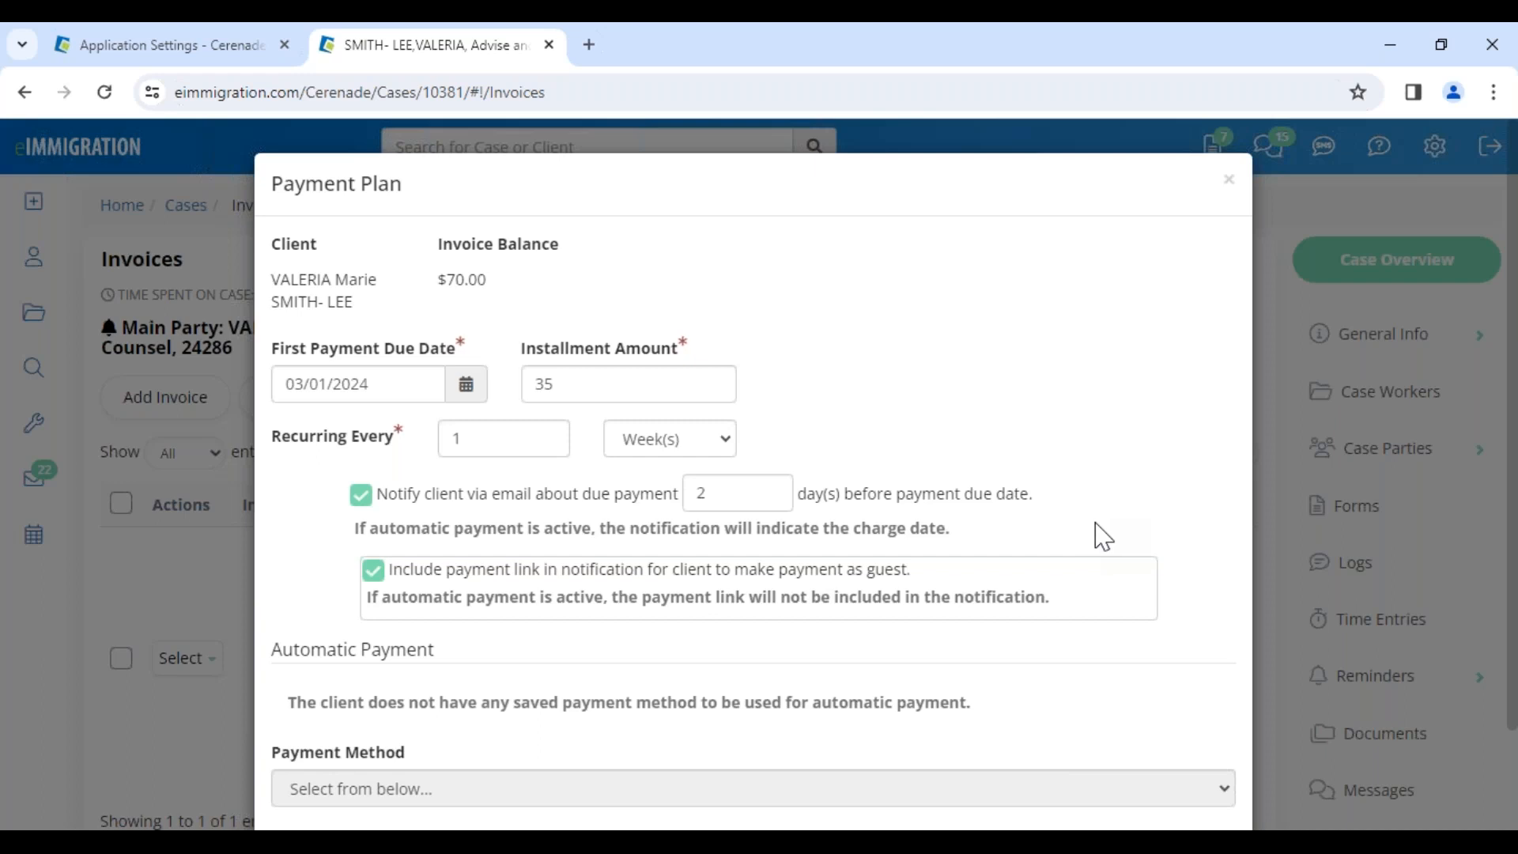
double_click(547, 384)
click(905, 474)
drag(437, 280, 519, 298)
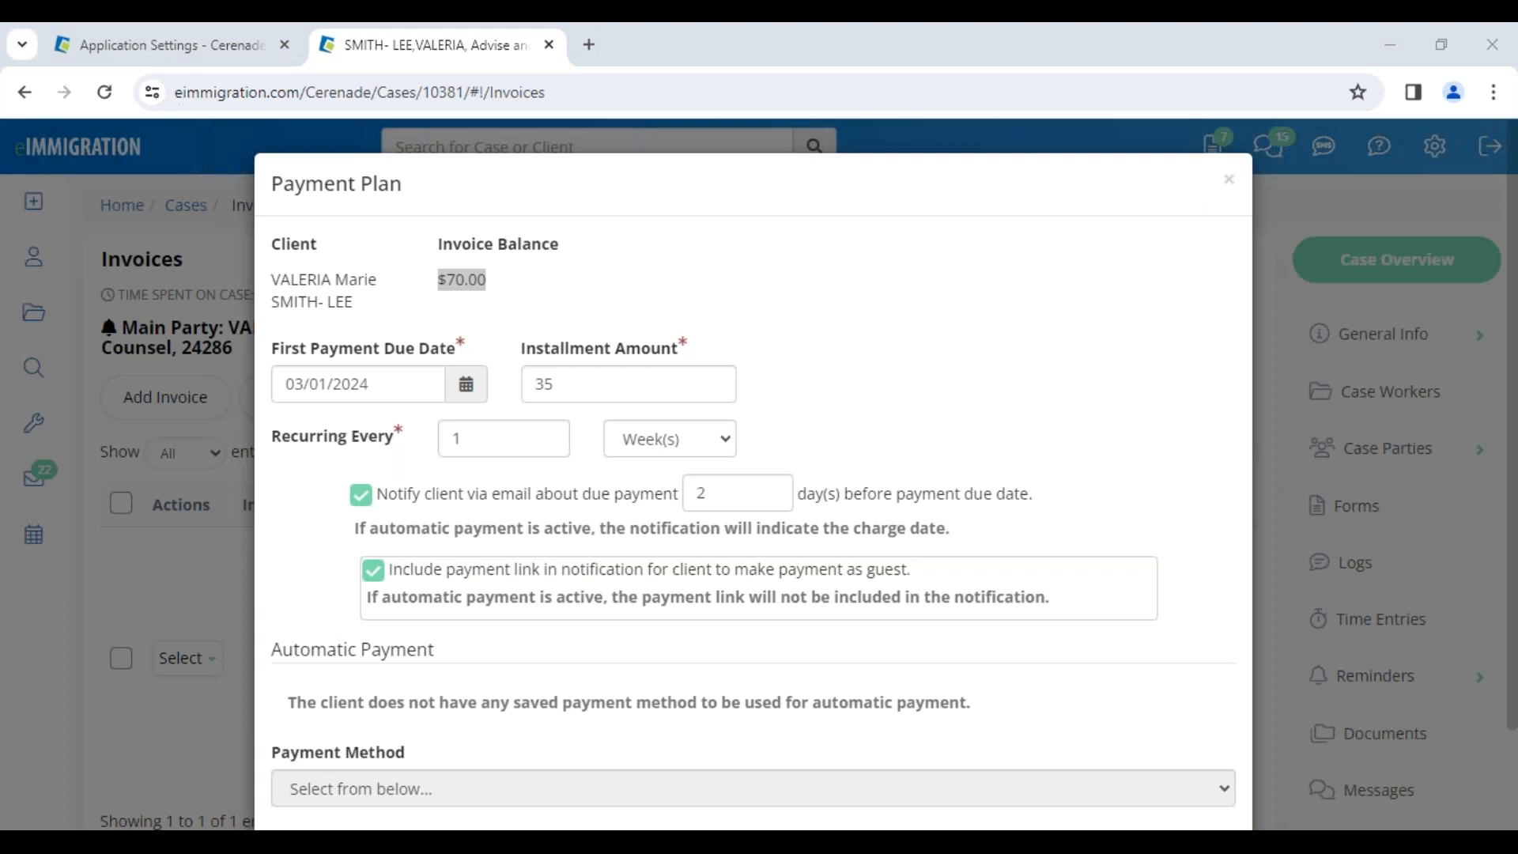
drag(439, 280, 478, 282)
click(566, 381)
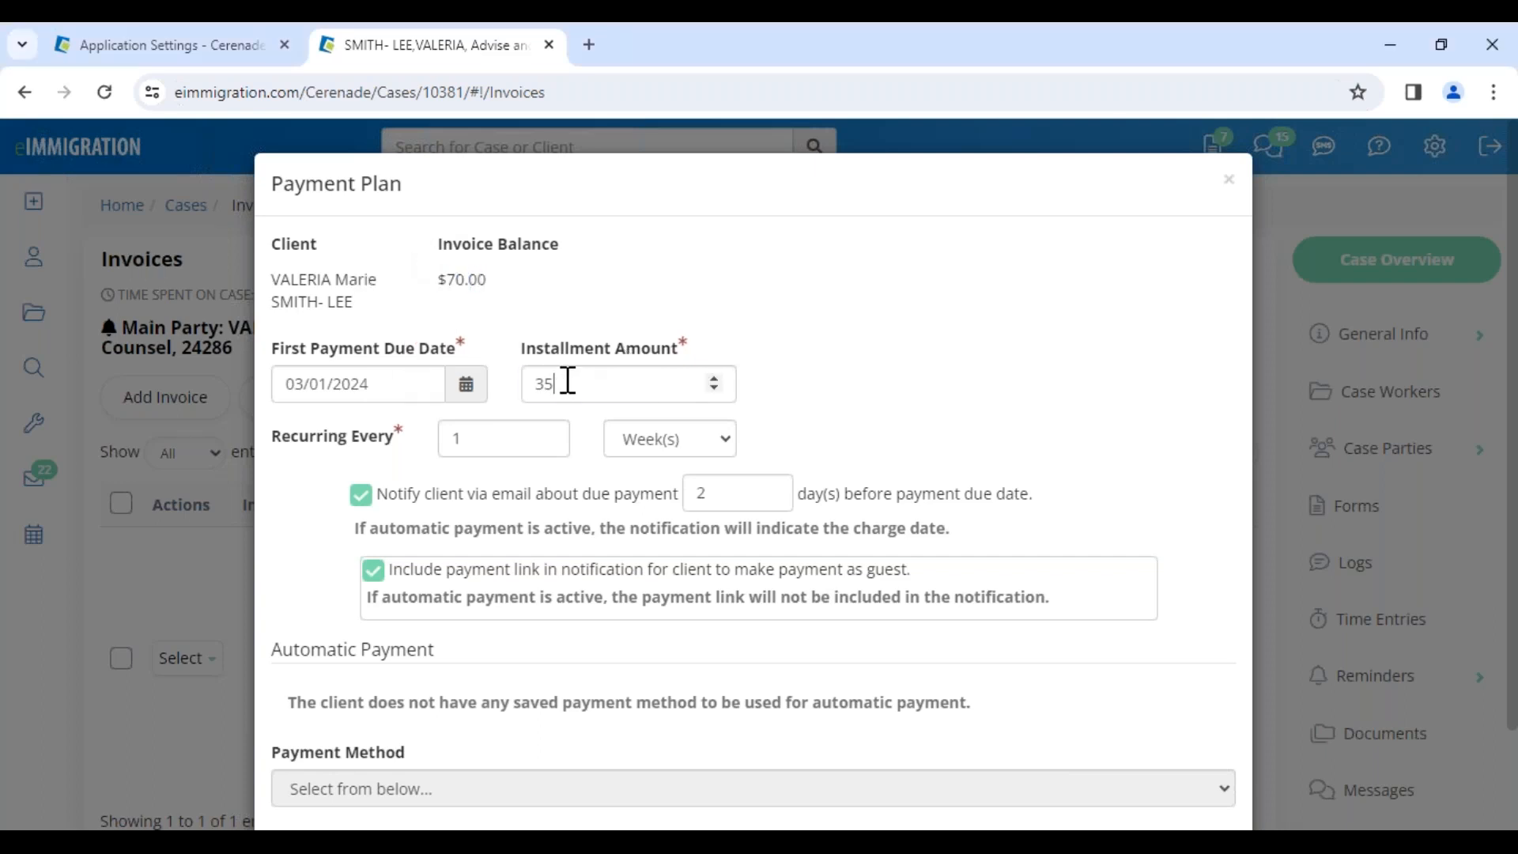
drag(528, 347, 687, 332)
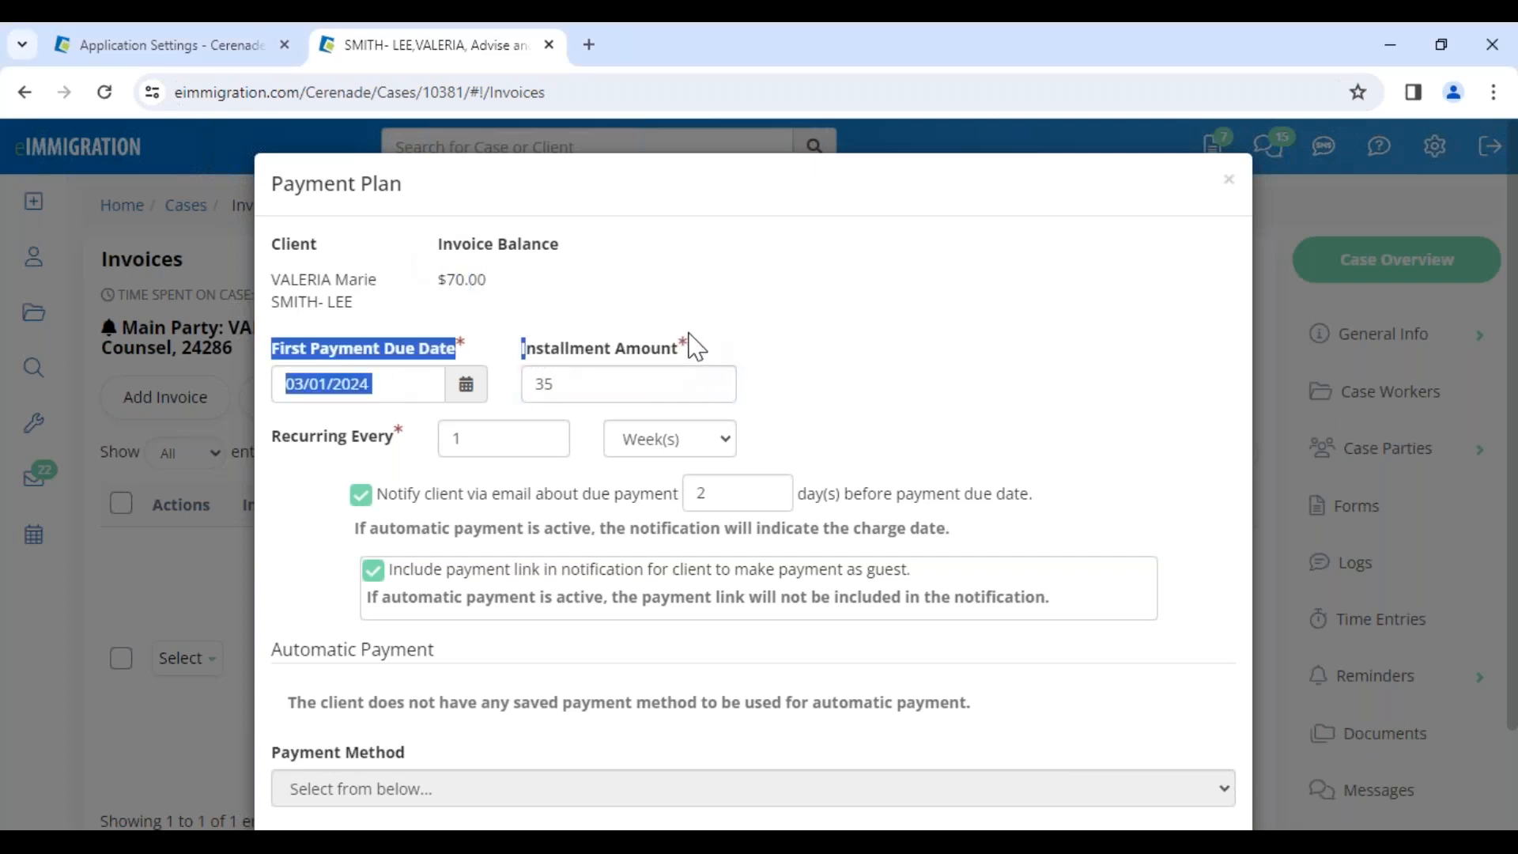
click(816, 345)
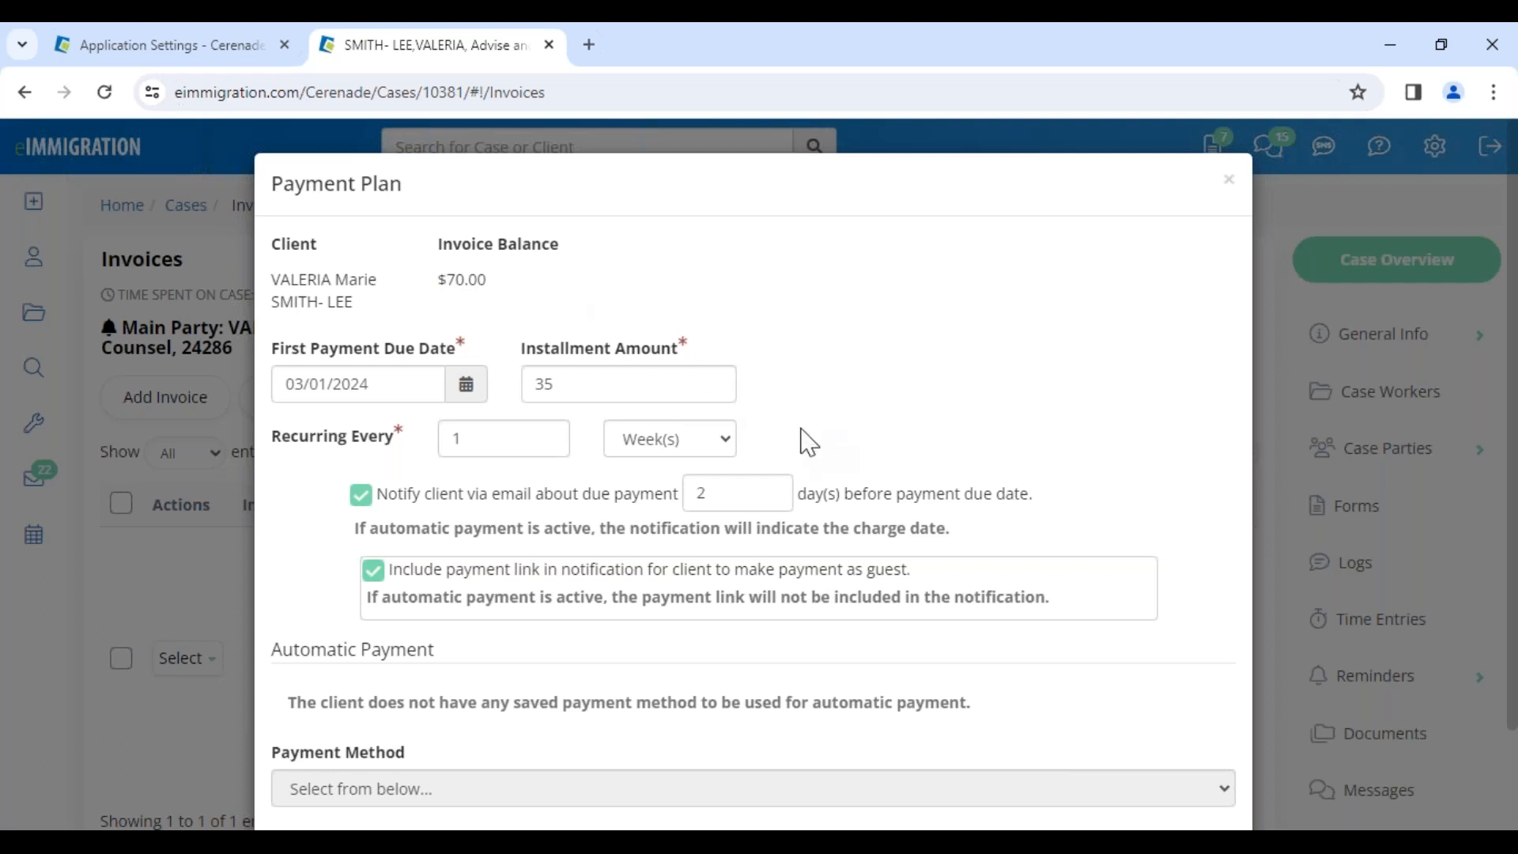
scroll(773, 667, down, 2)
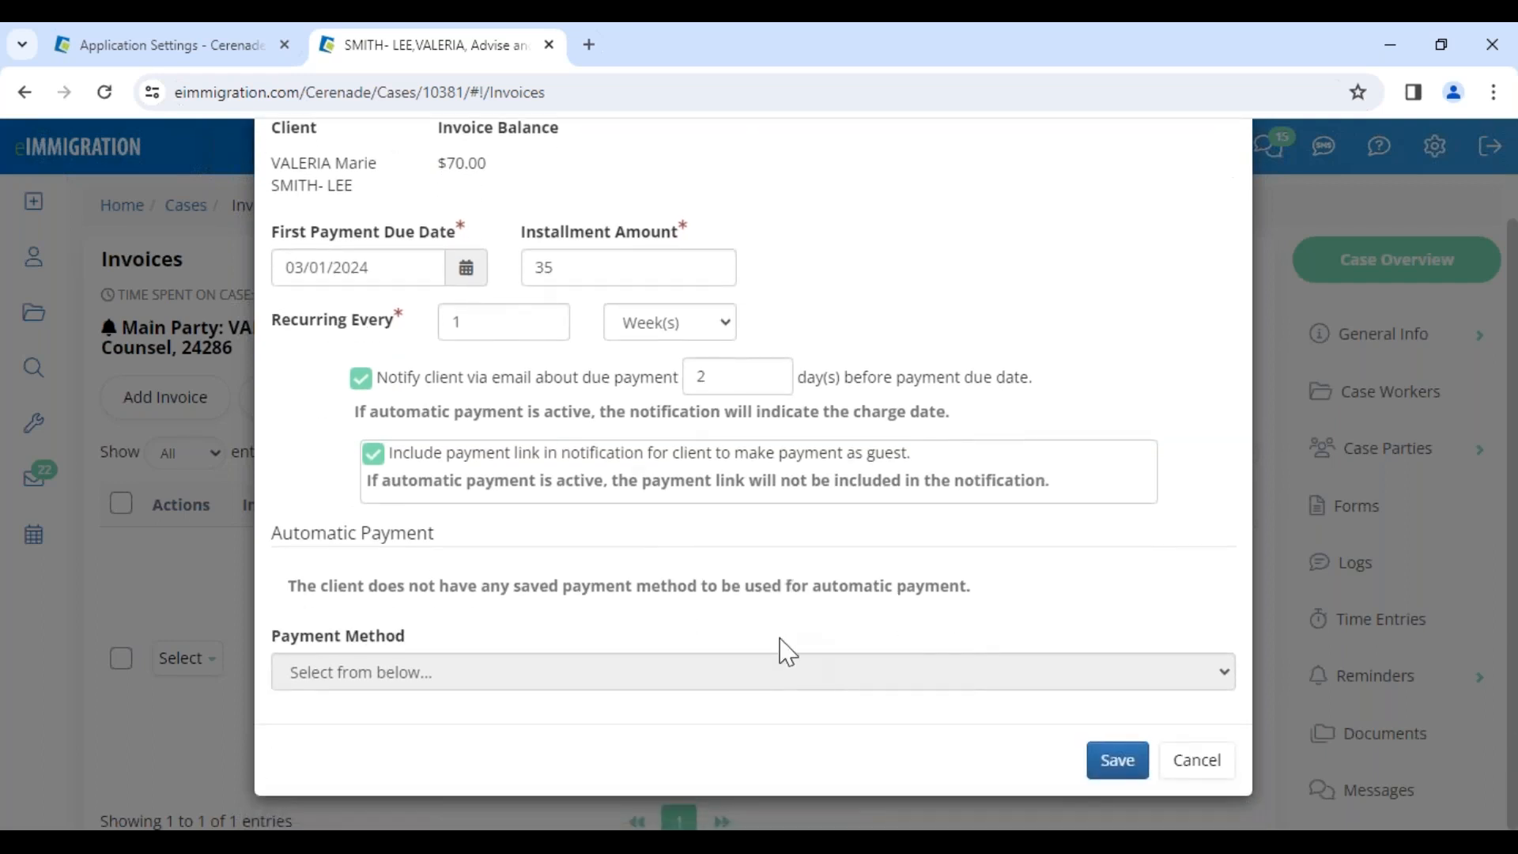
Save the weekly $35 payment plan for invoice 2826
click(1126, 760)
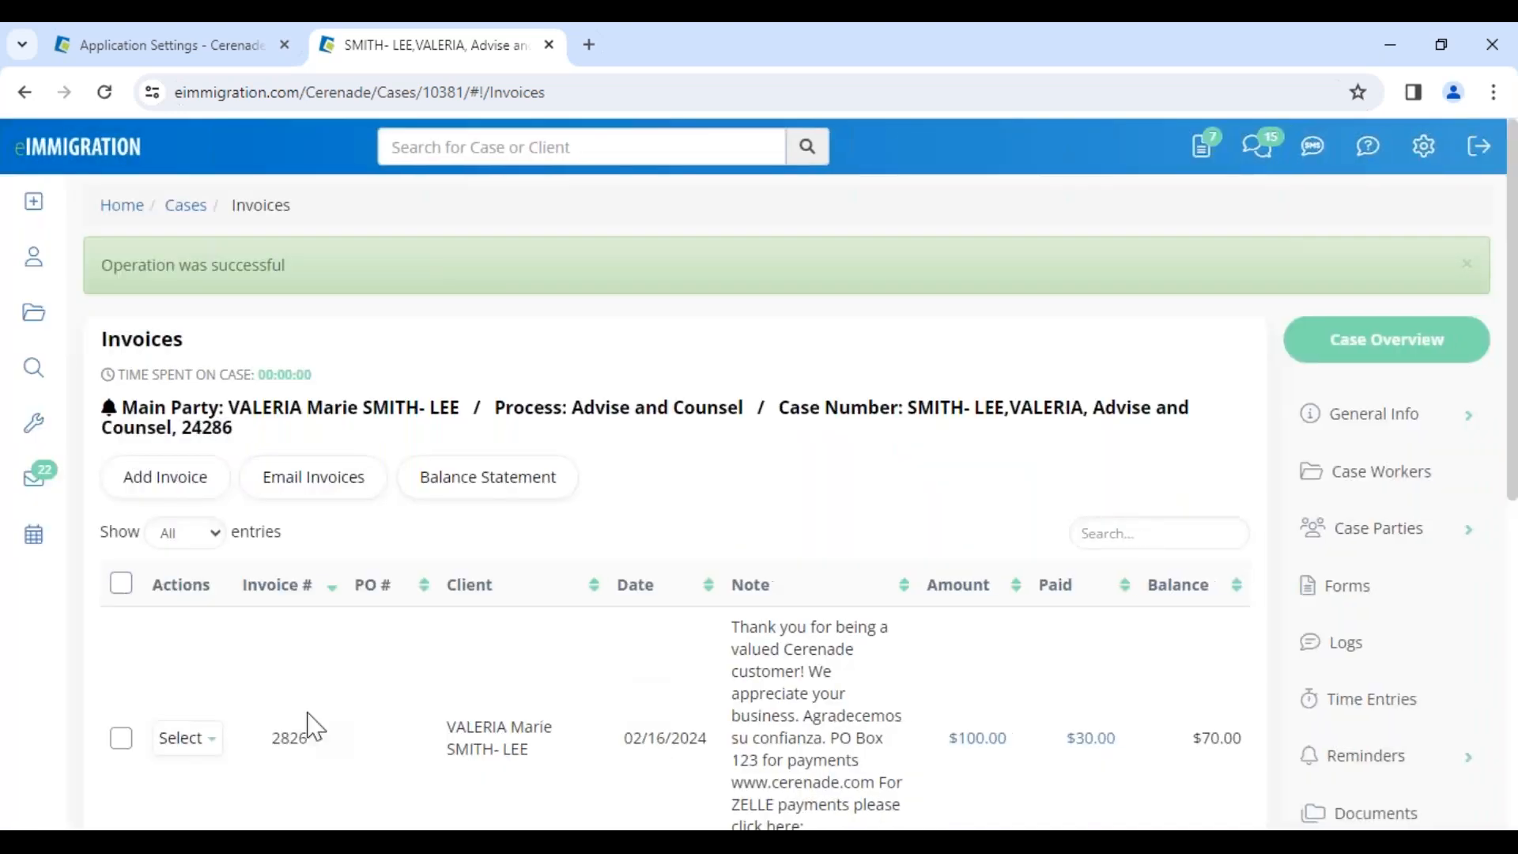
scroll(267, 741, down, 3)
click(188, 518)
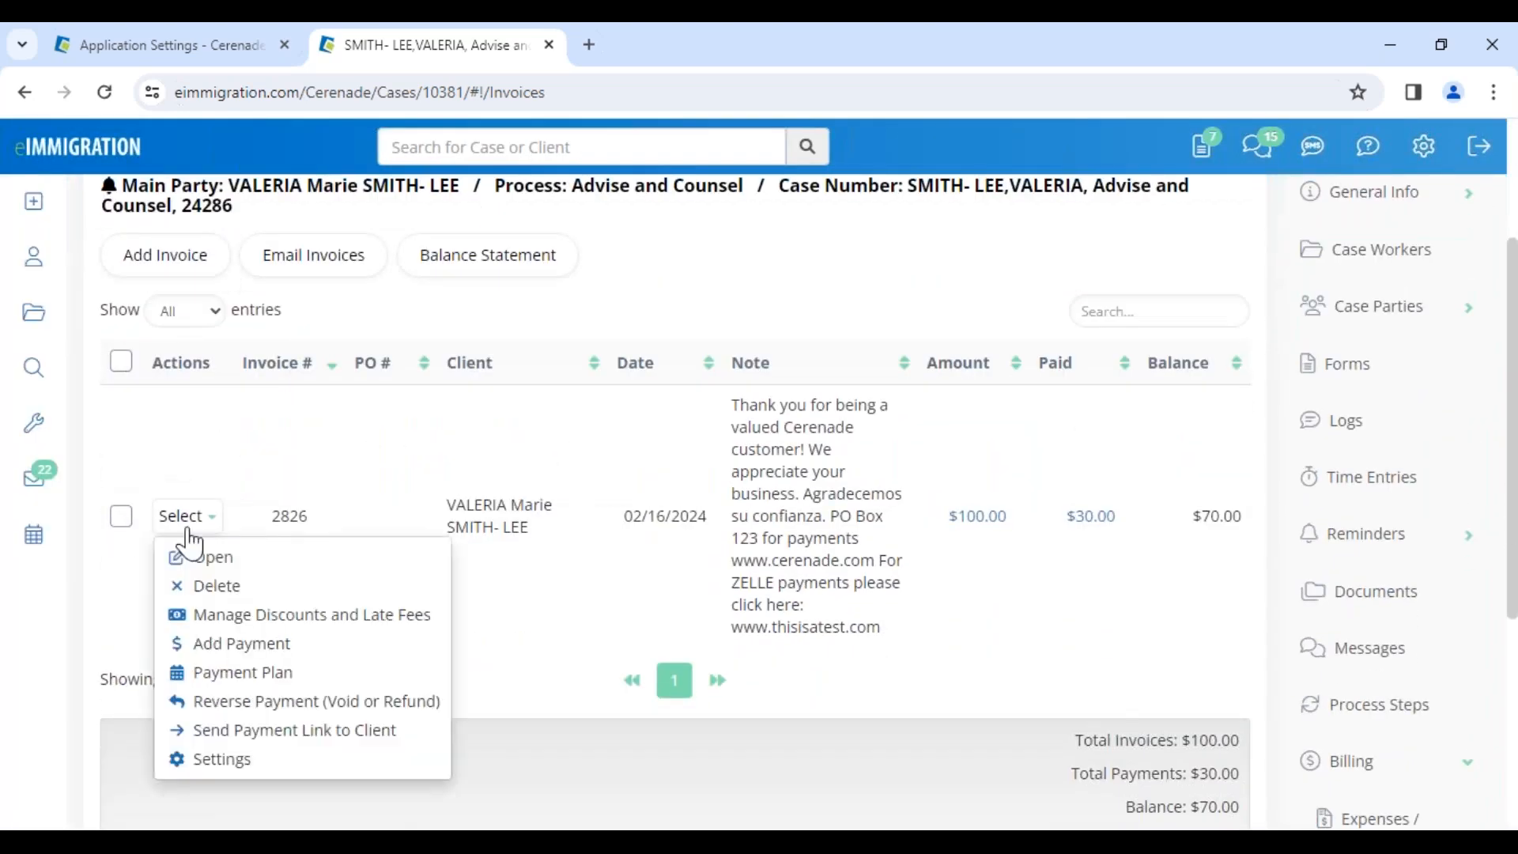
Record a $10 check payment, reference 1454, dated 02/16/2024 on invoice 2826
click(215, 653)
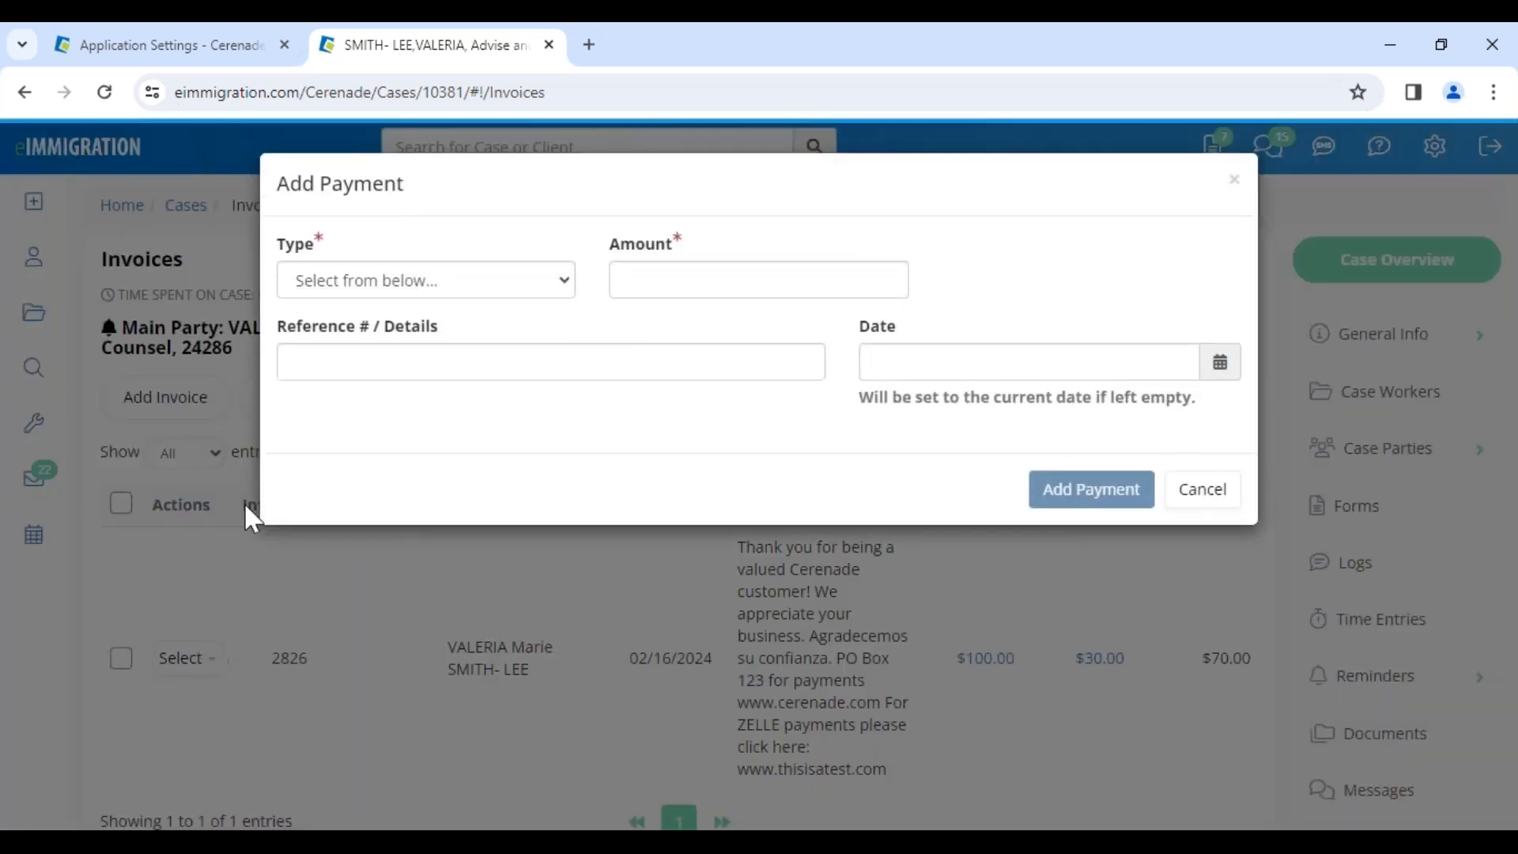
click(397, 298)
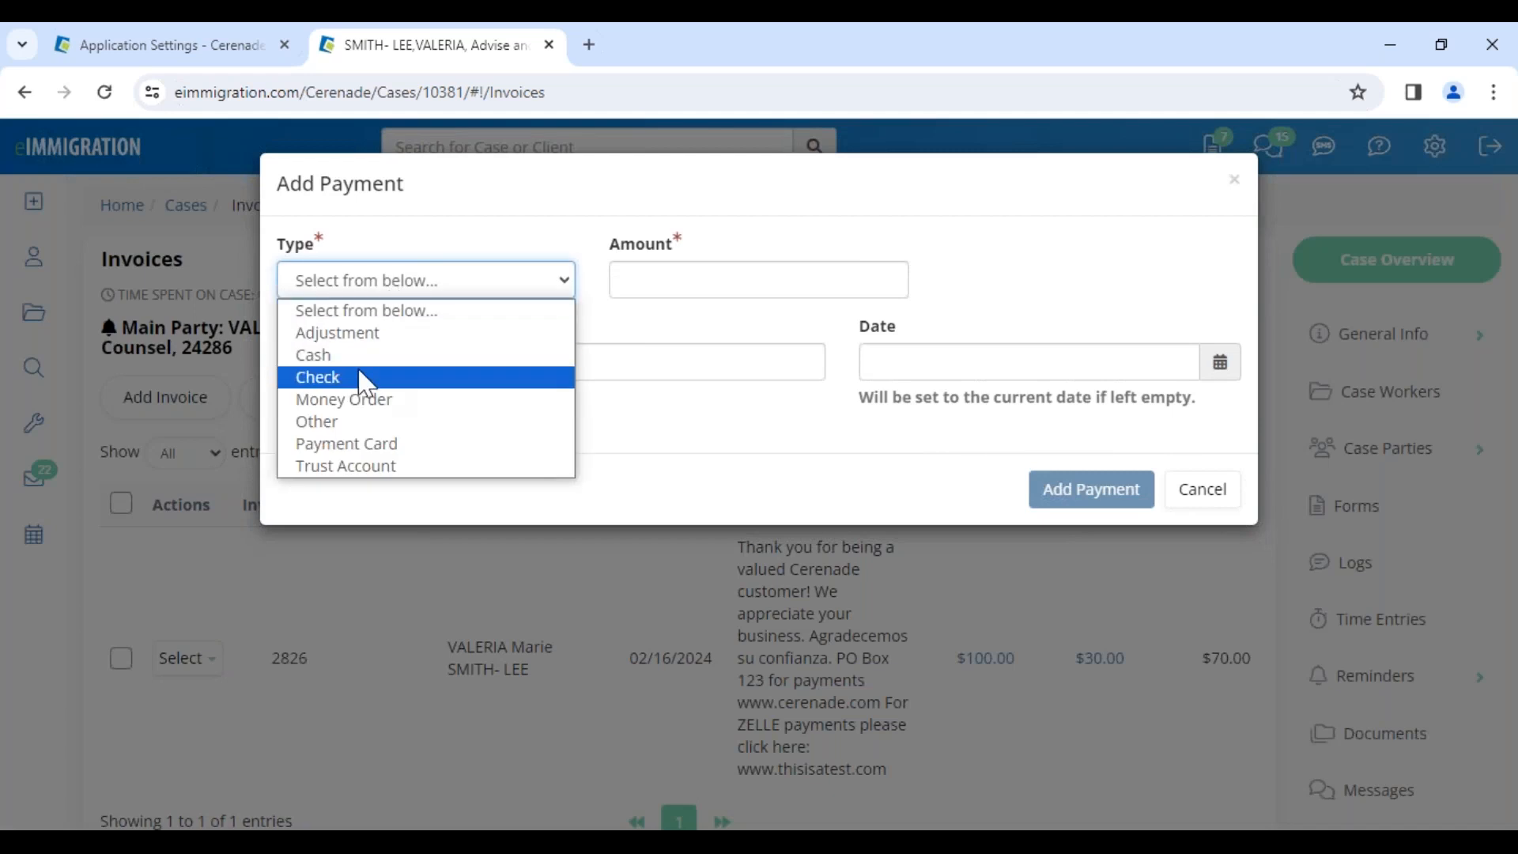
click(362, 379)
click(630, 278)
text(10)
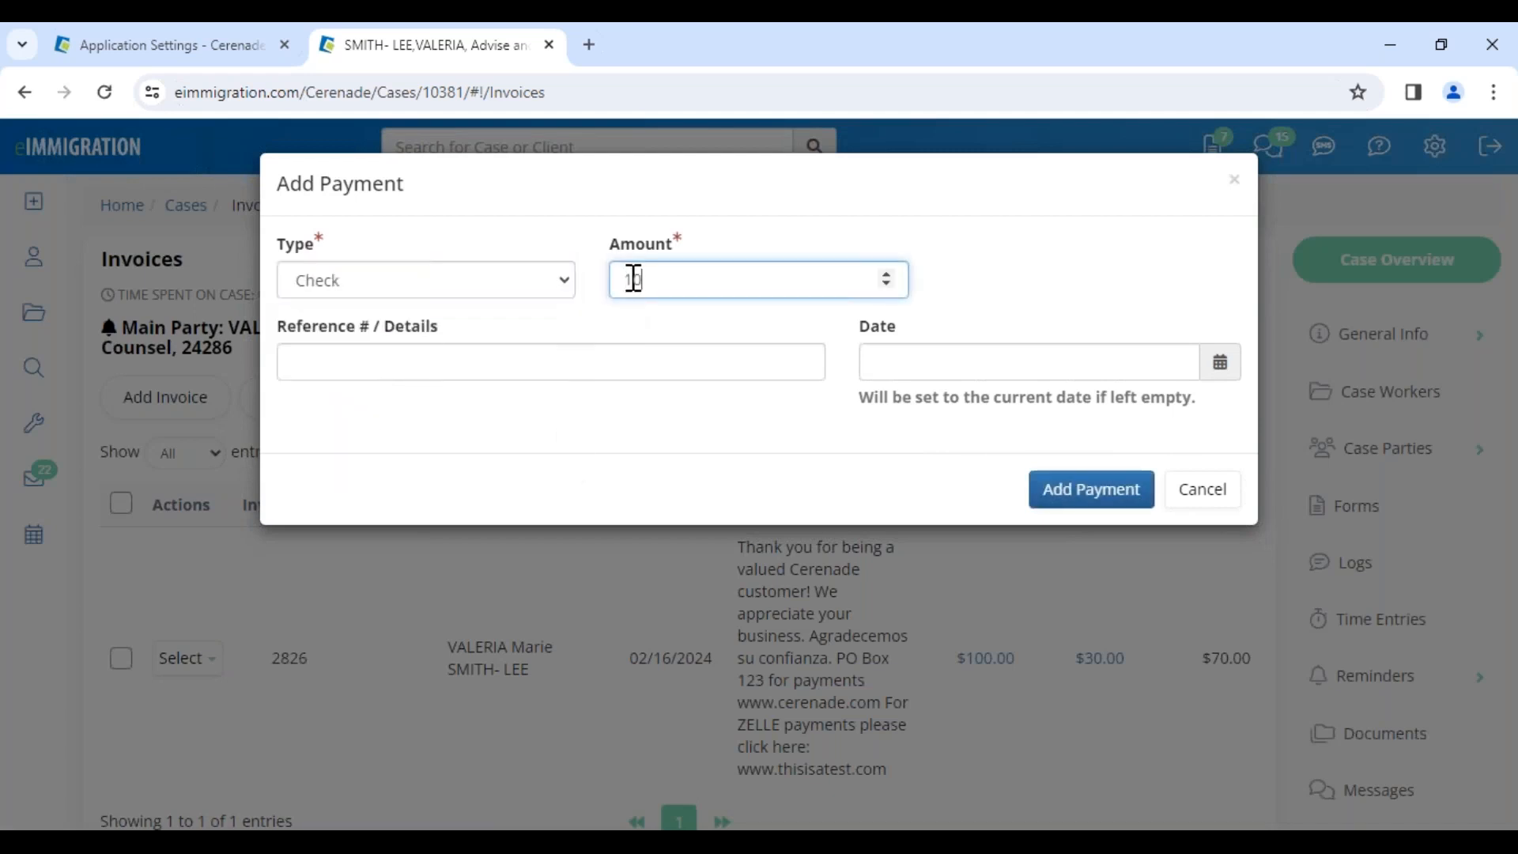
click(655, 351)
text(1454)
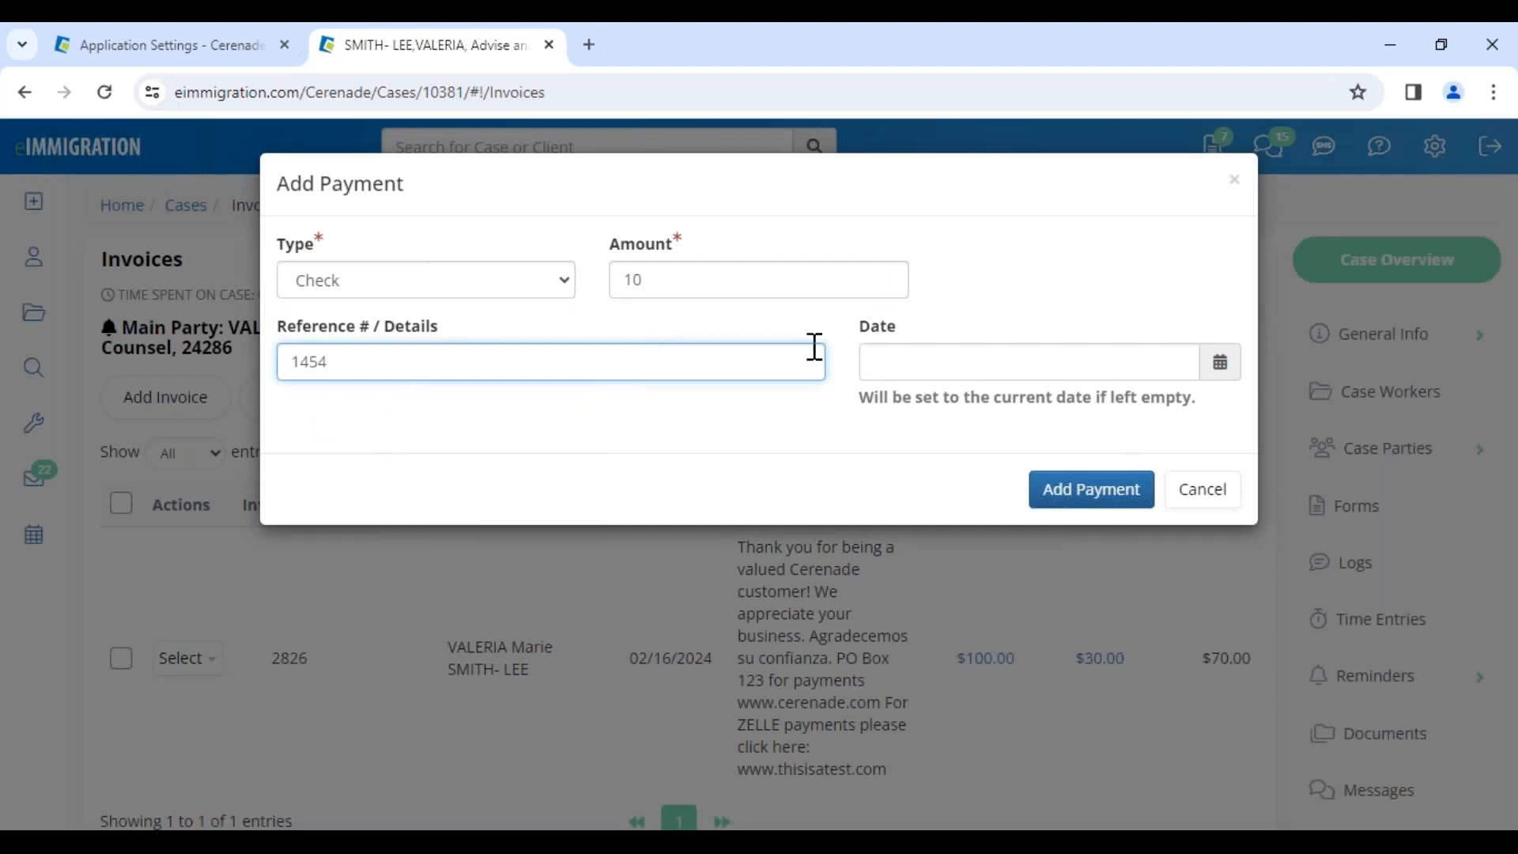
click(1036, 360)
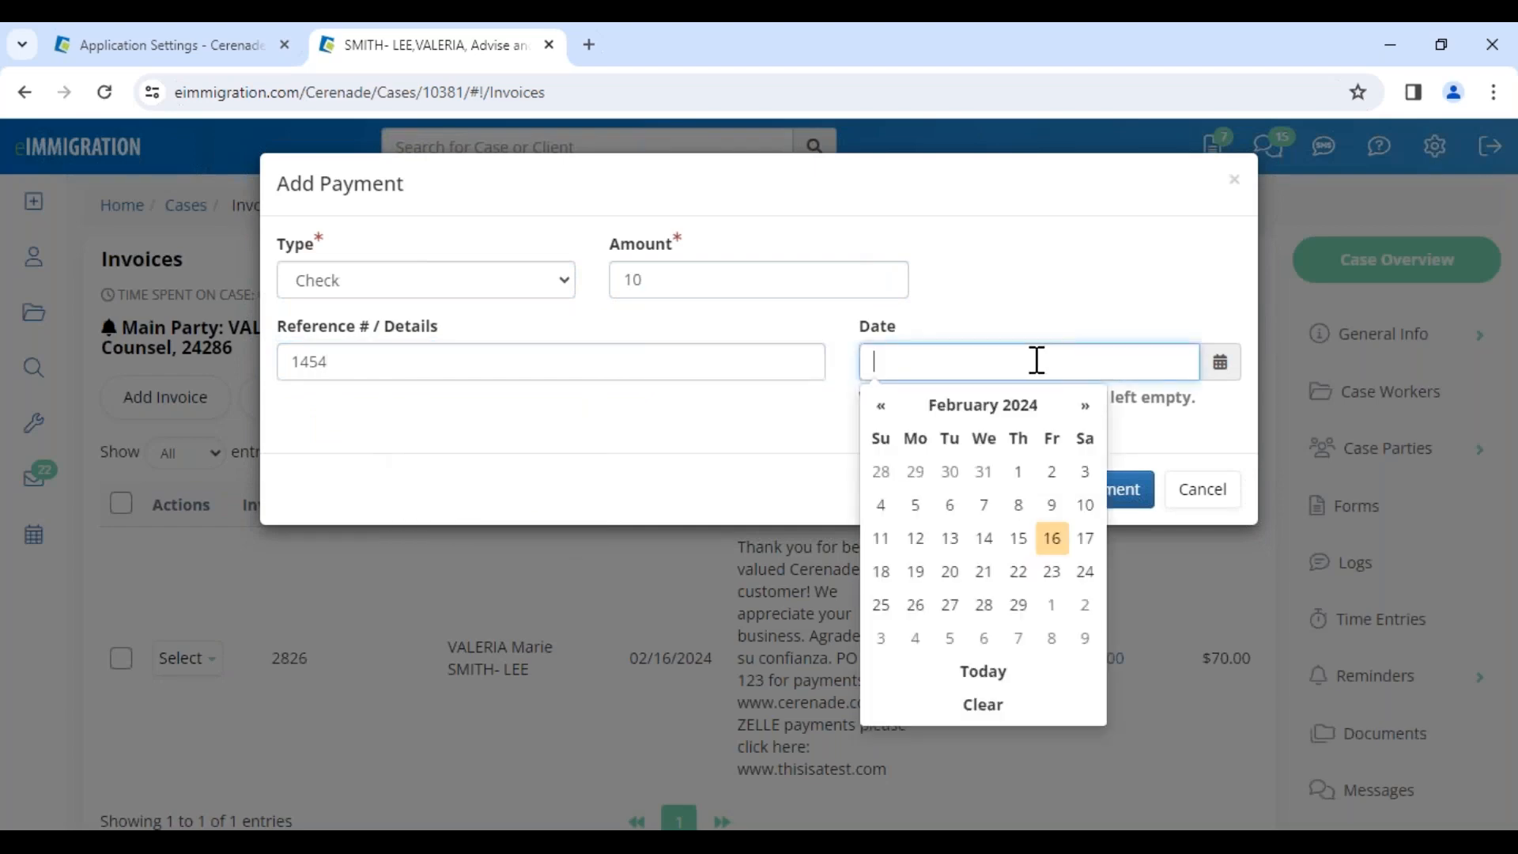
click(1044, 537)
click(1074, 497)
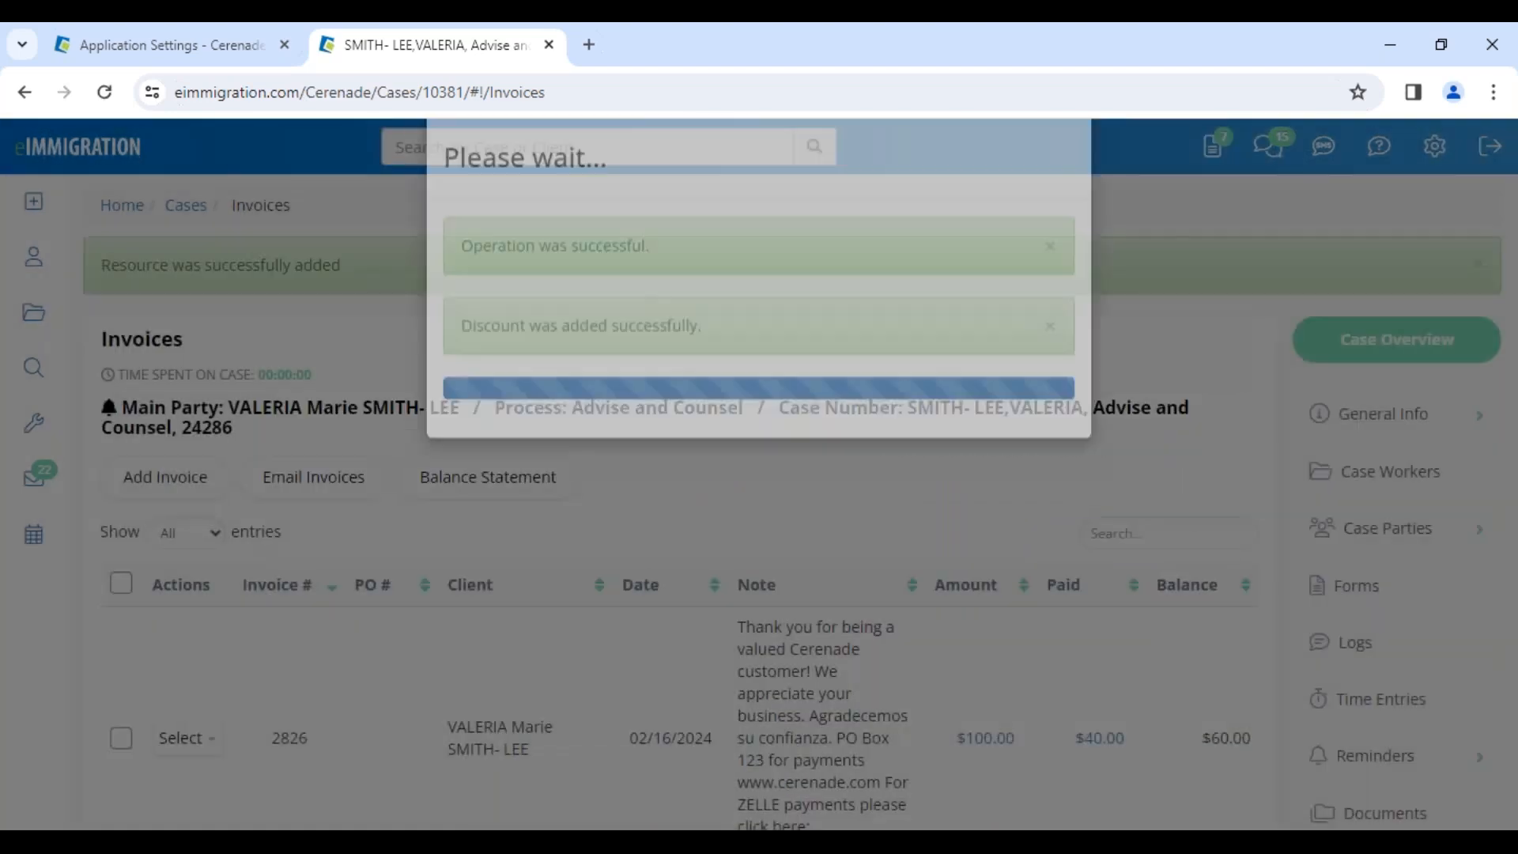
scroll(351, 747, down, 2)
Open and dismiss invoice 2826's actions menu, now showing $40.00 paid and $60.00 balance
click(184, 519)
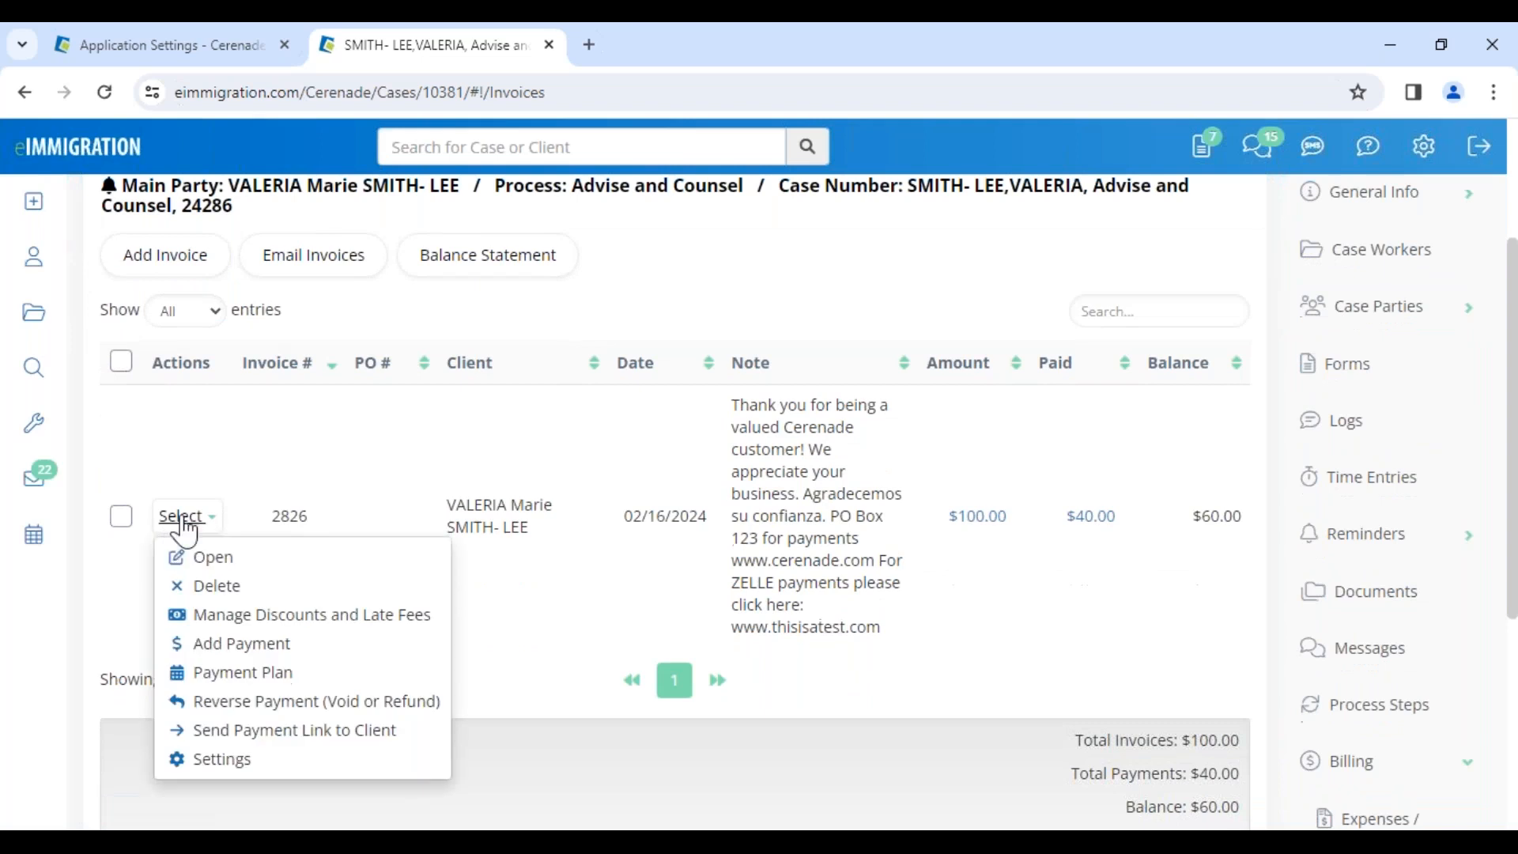
click(214, 560)
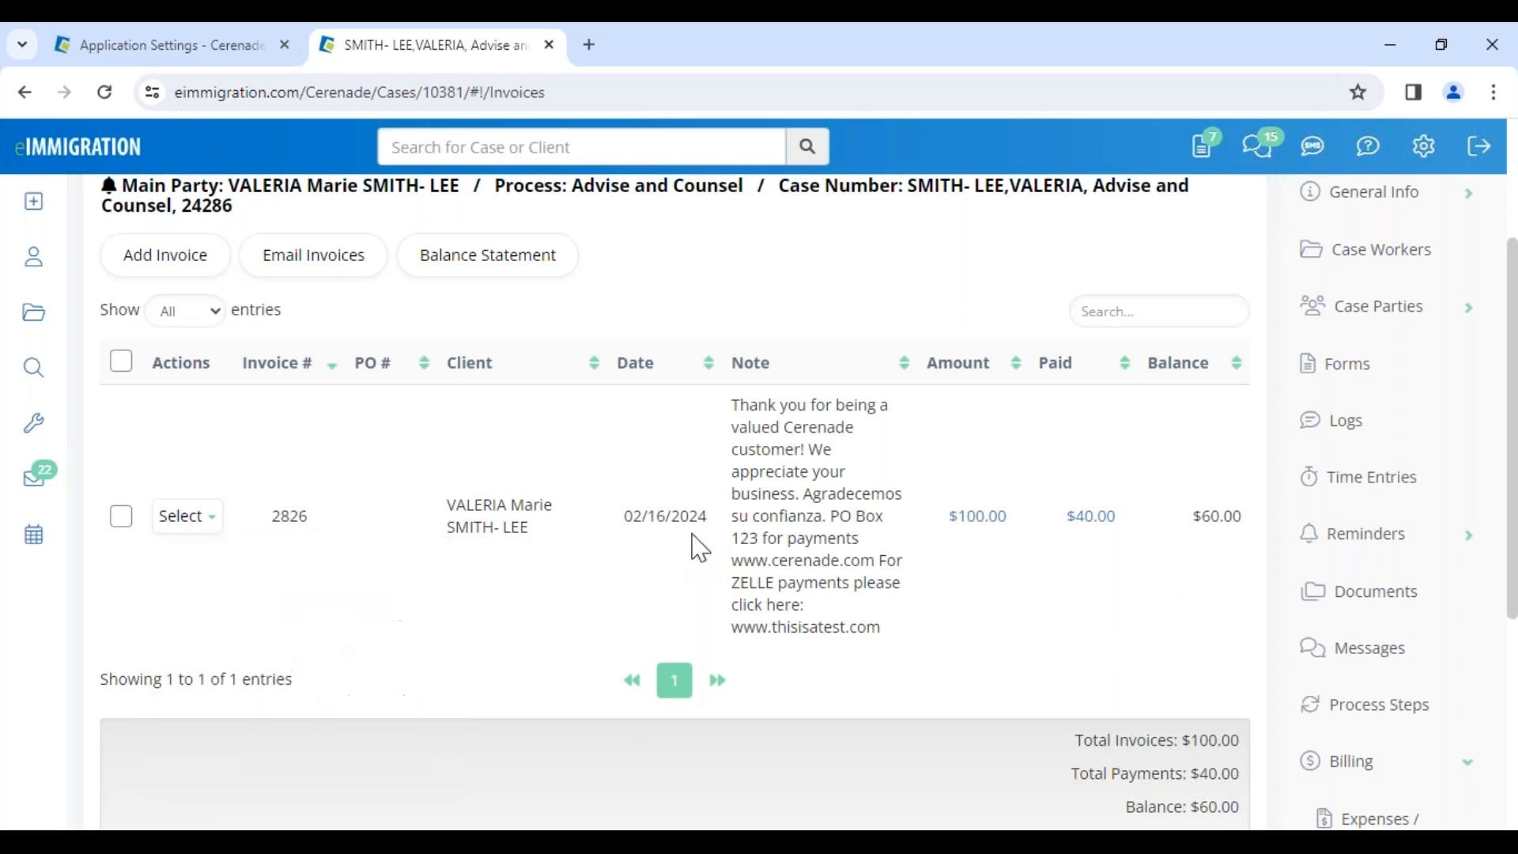
mouse_move(178, 521)
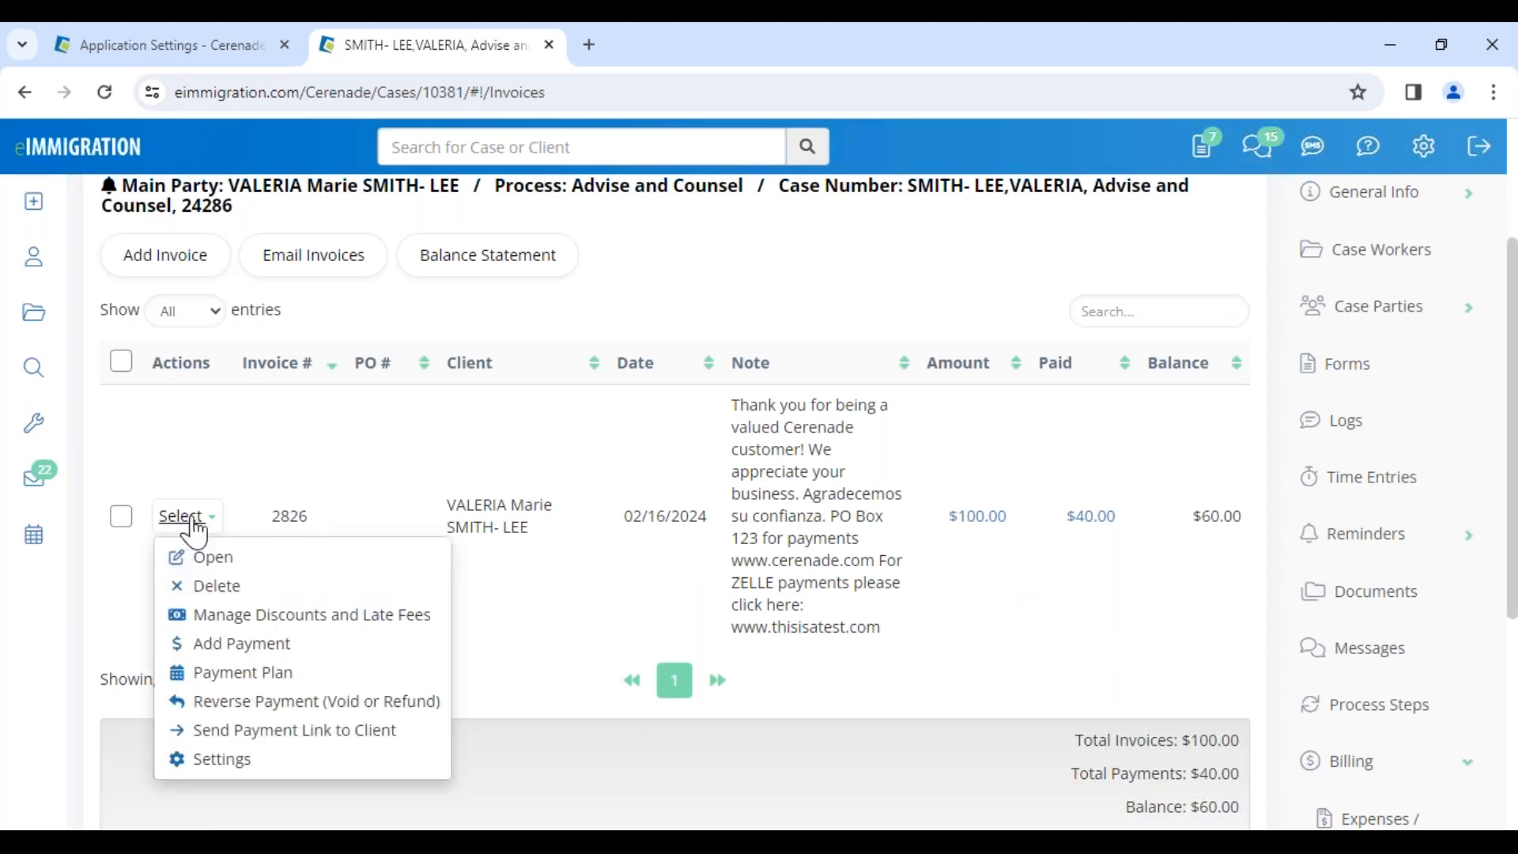
click(221, 561)
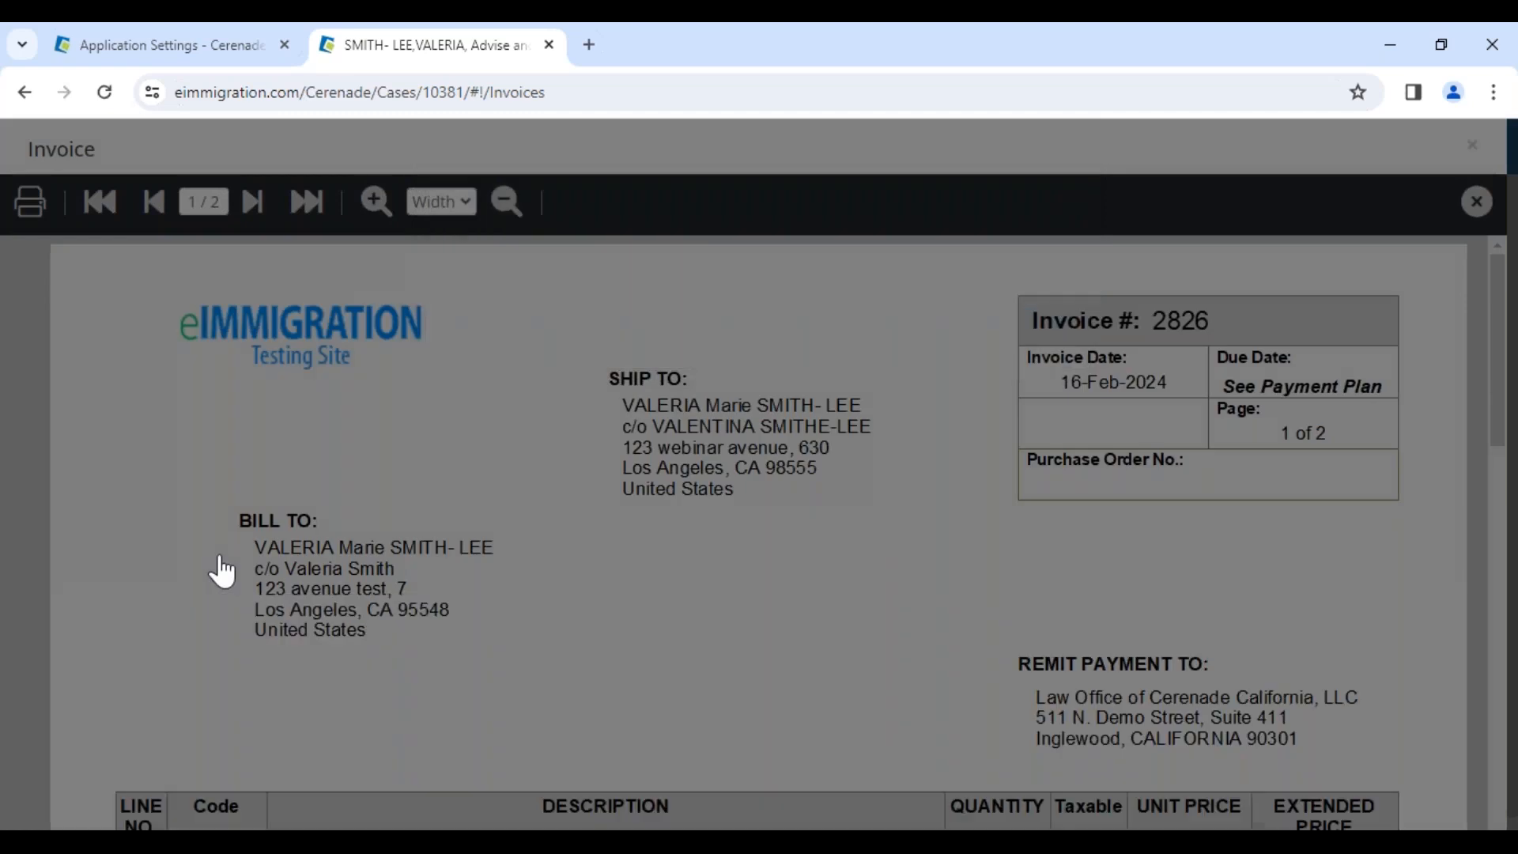
scroll(554, 506, down, 4)
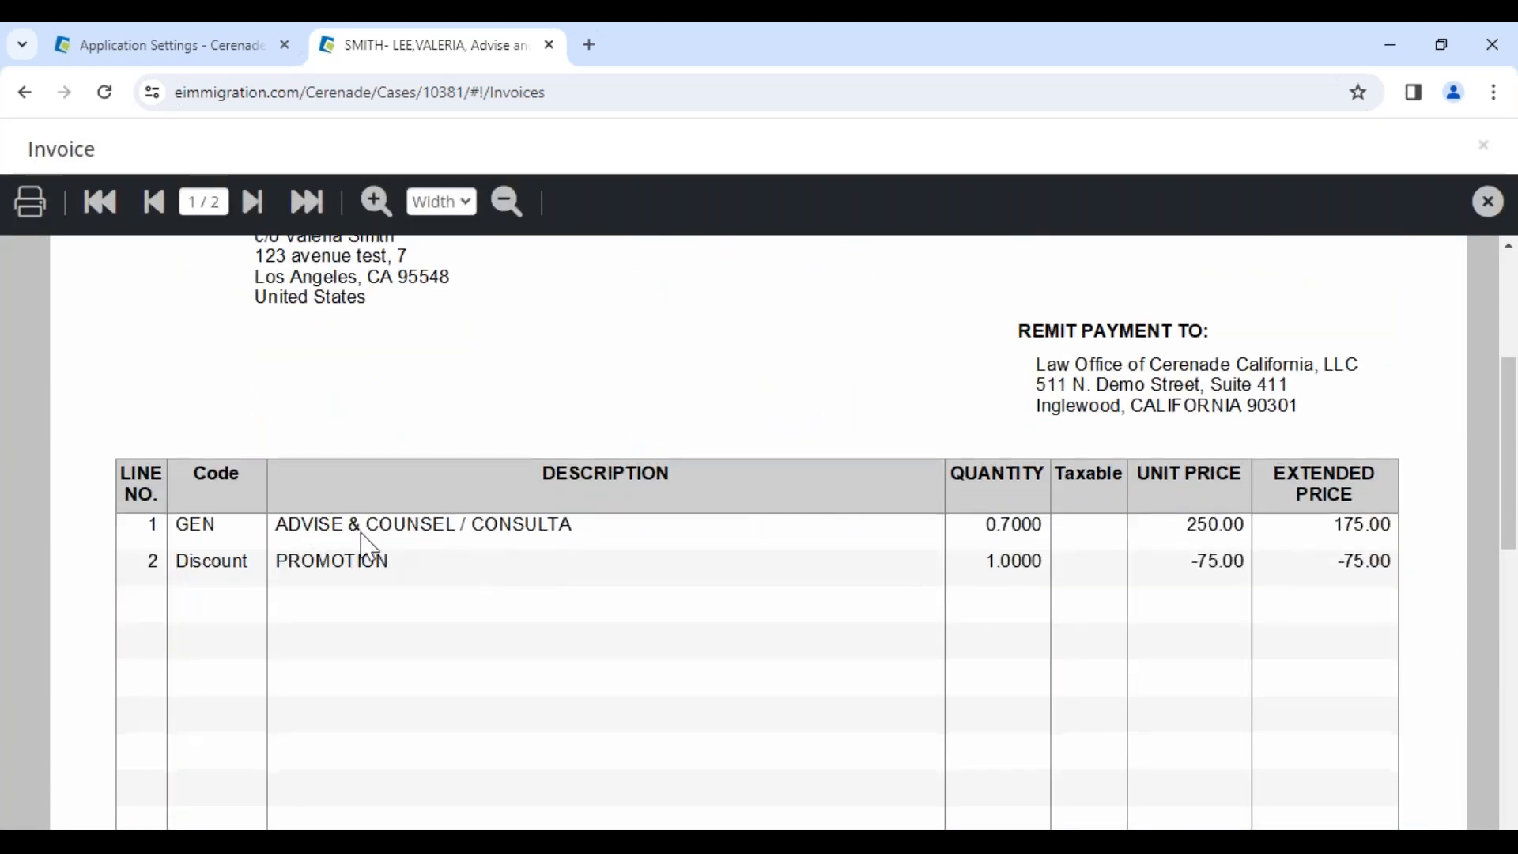
scroll(1371, 472, up, 4)
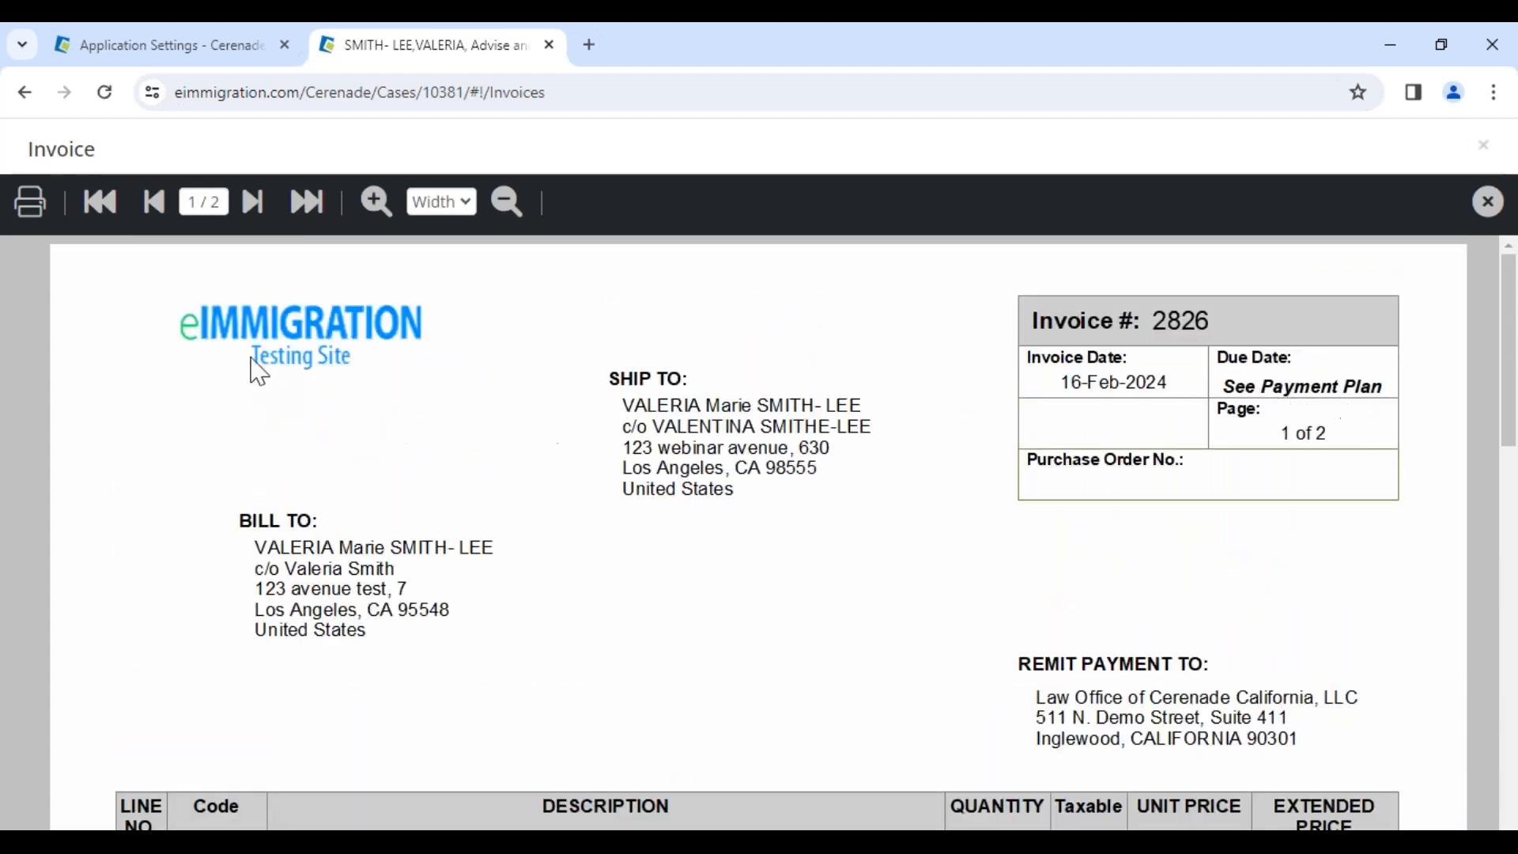
click(254, 203)
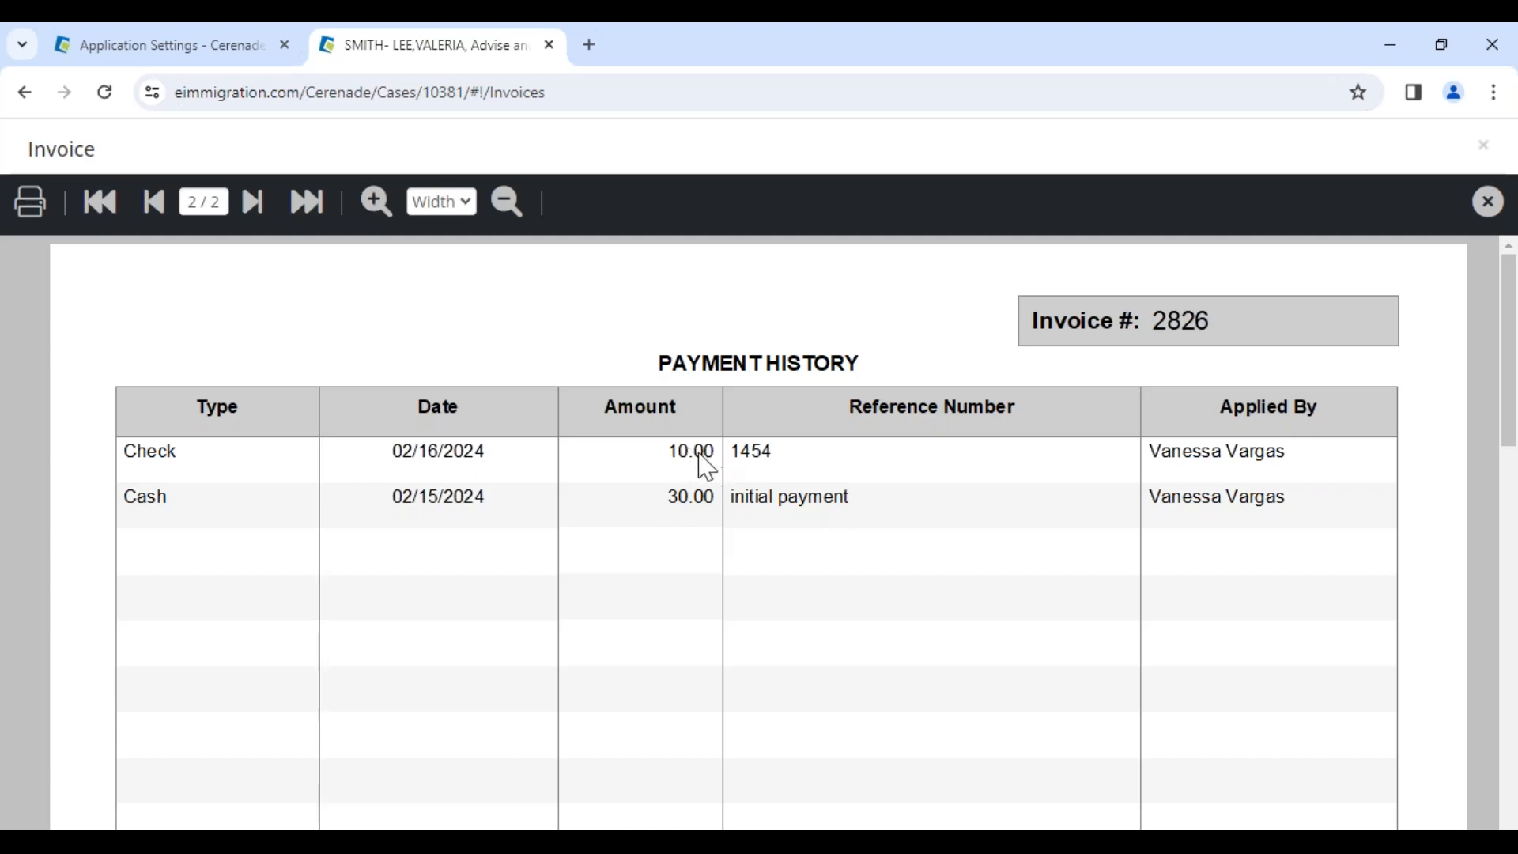
scroll(706, 466, down, 8)
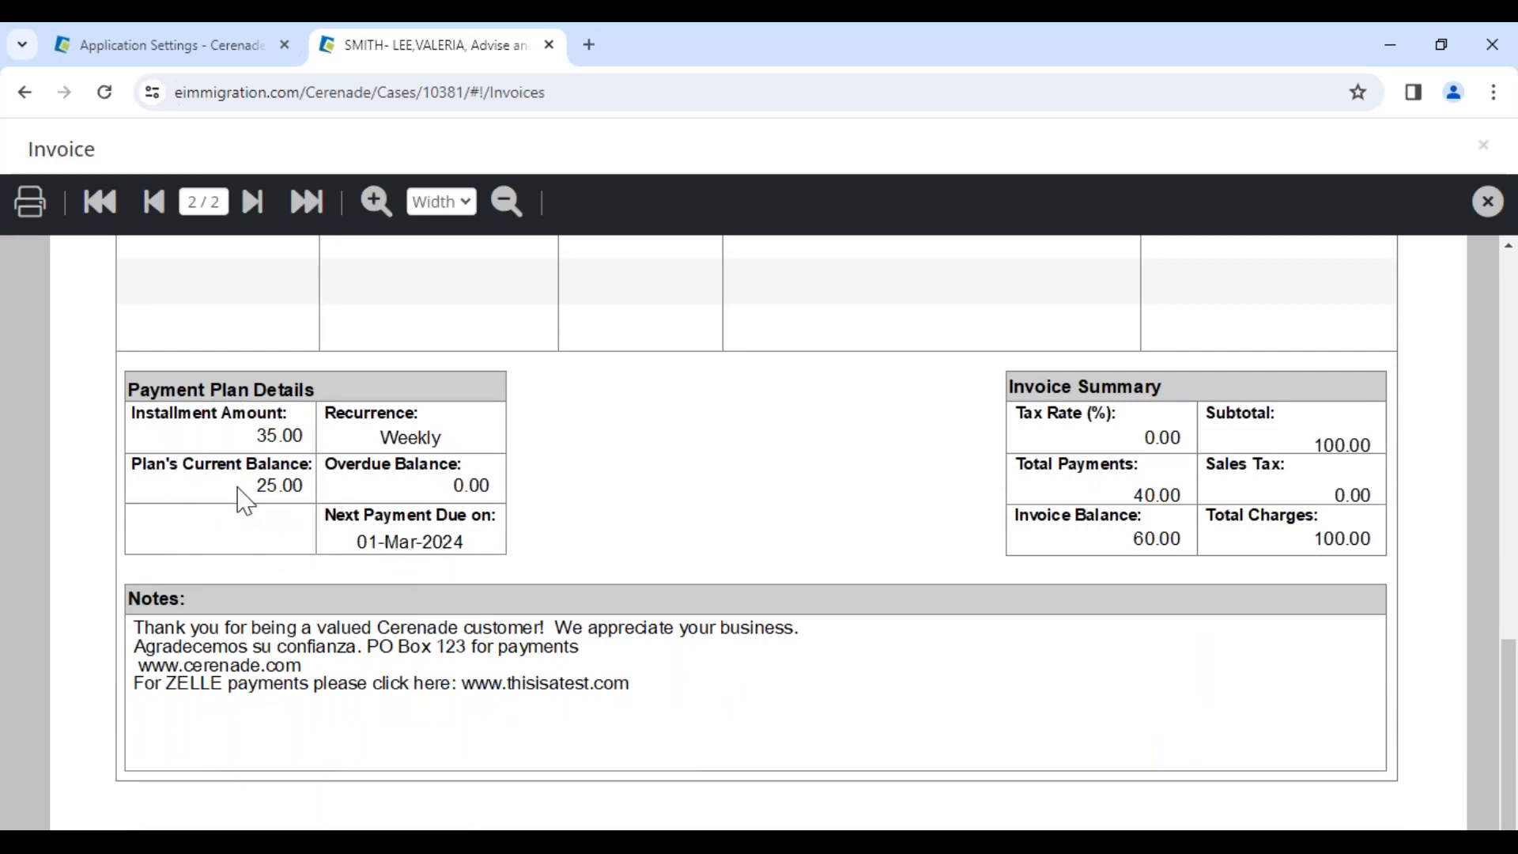
scroll(298, 542, up, 10)
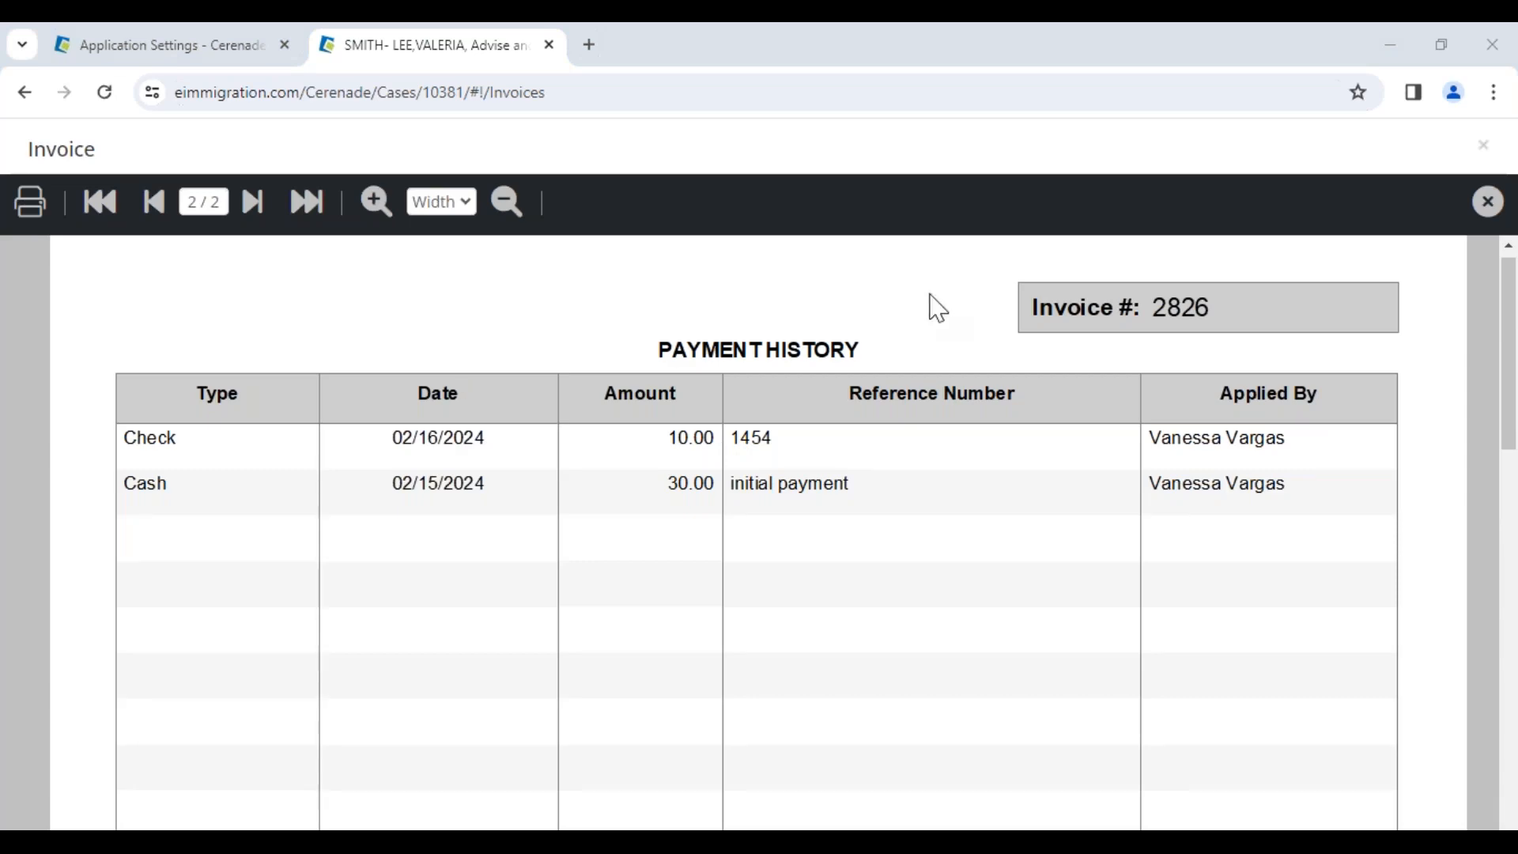
click(1486, 202)
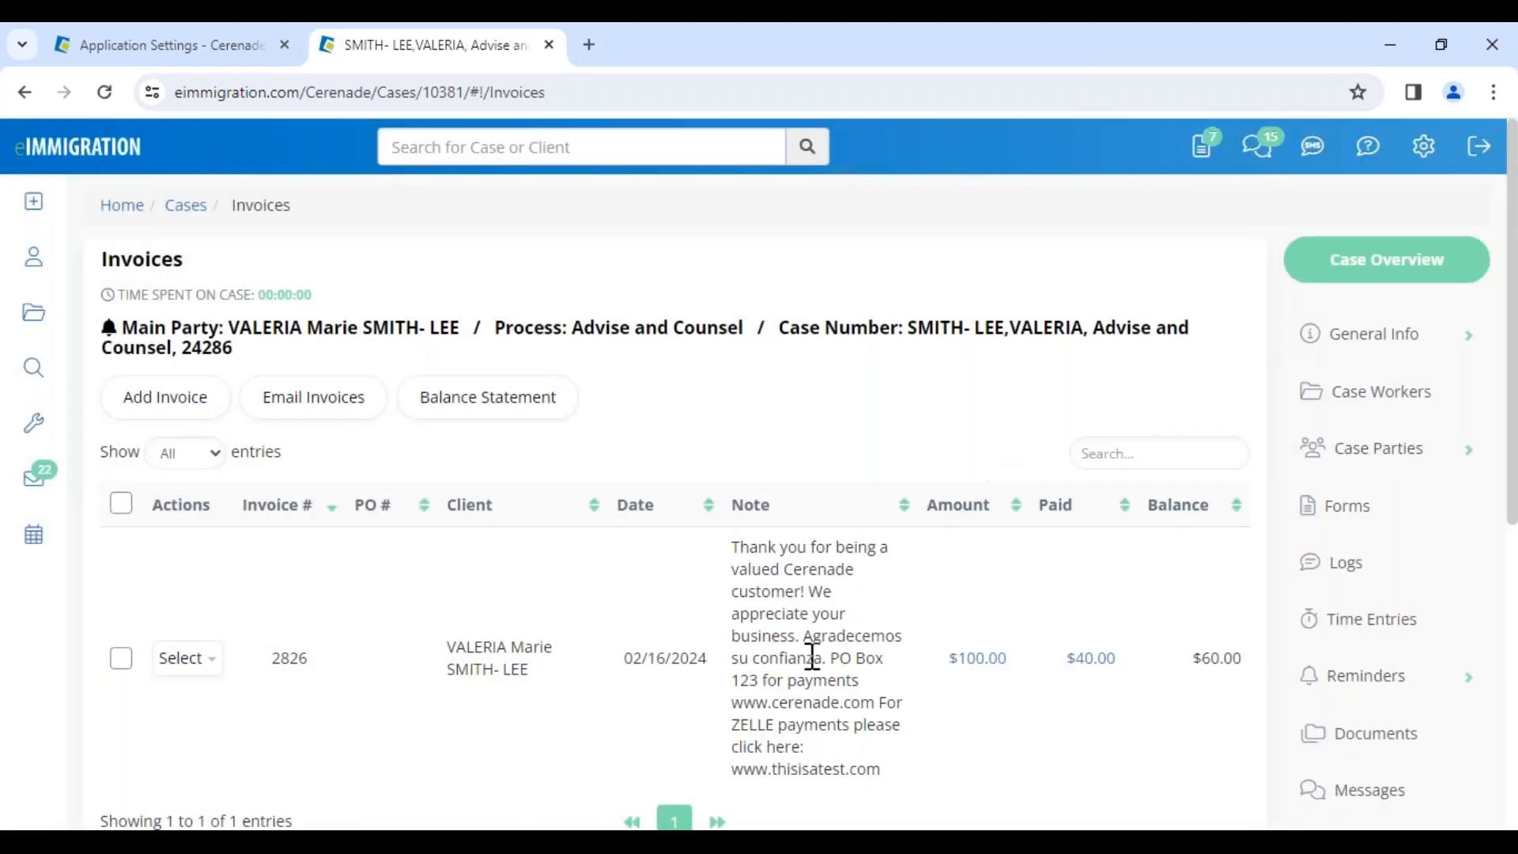
Add billing item 001 I-130 TEST from all processes to the case expenses at $750.00
scroll(1429, 714, down, 4)
click(1403, 627)
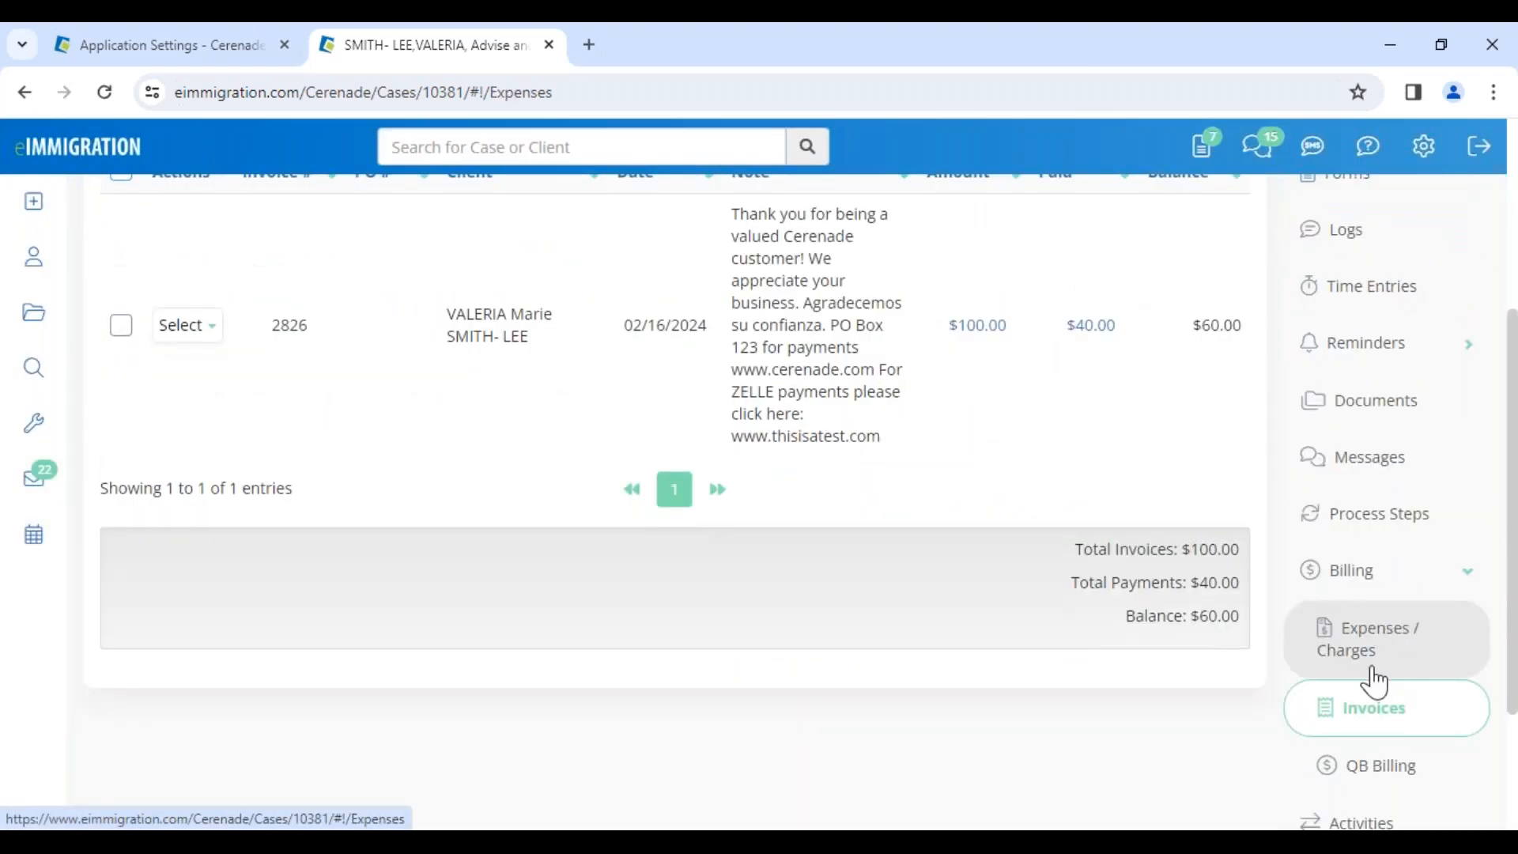
click(146, 425)
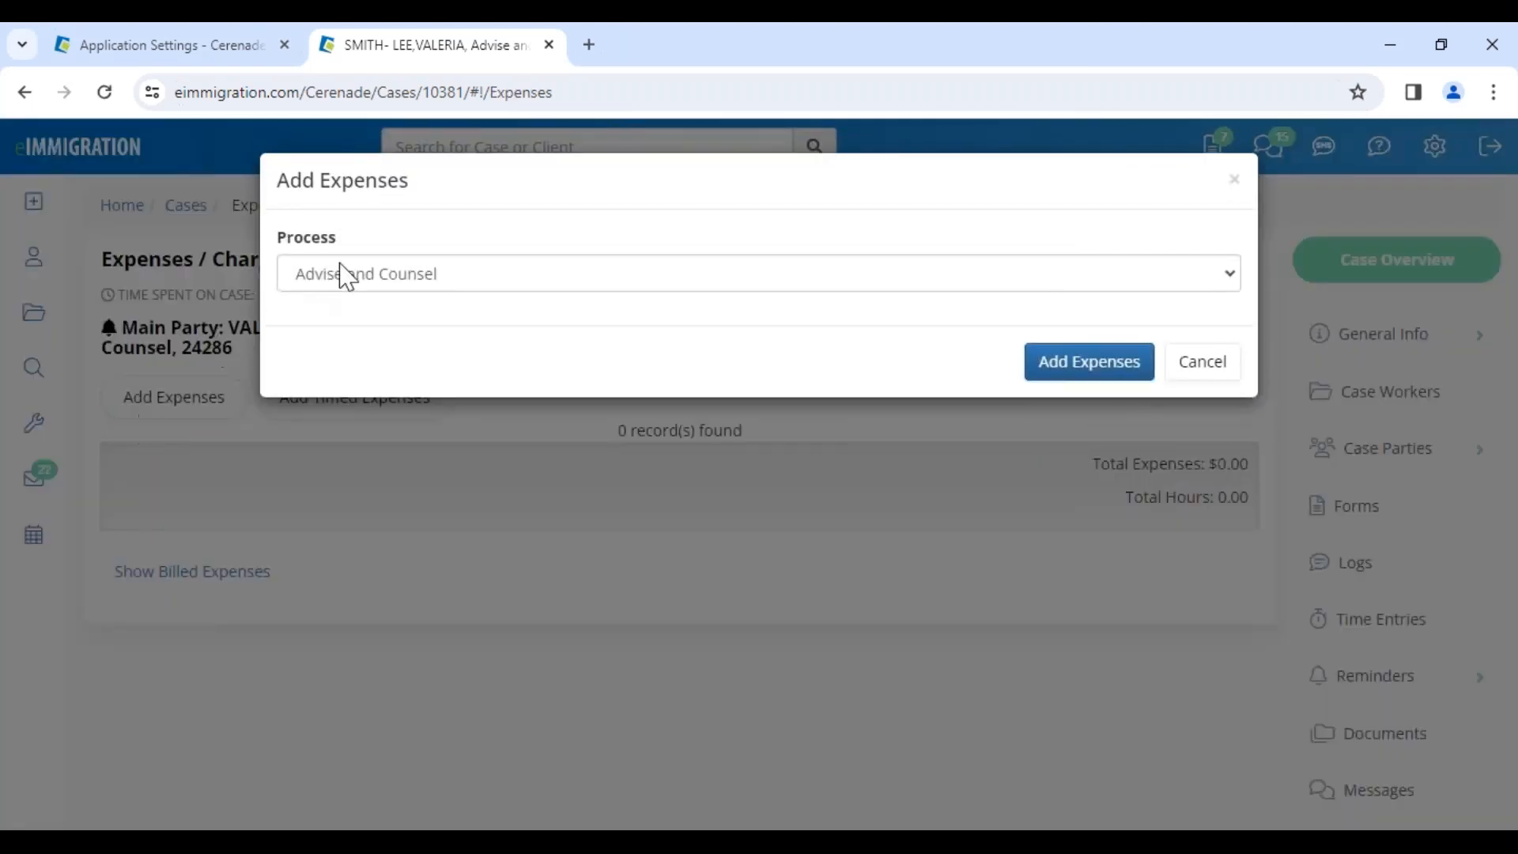
click(342, 273)
click(342, 301)
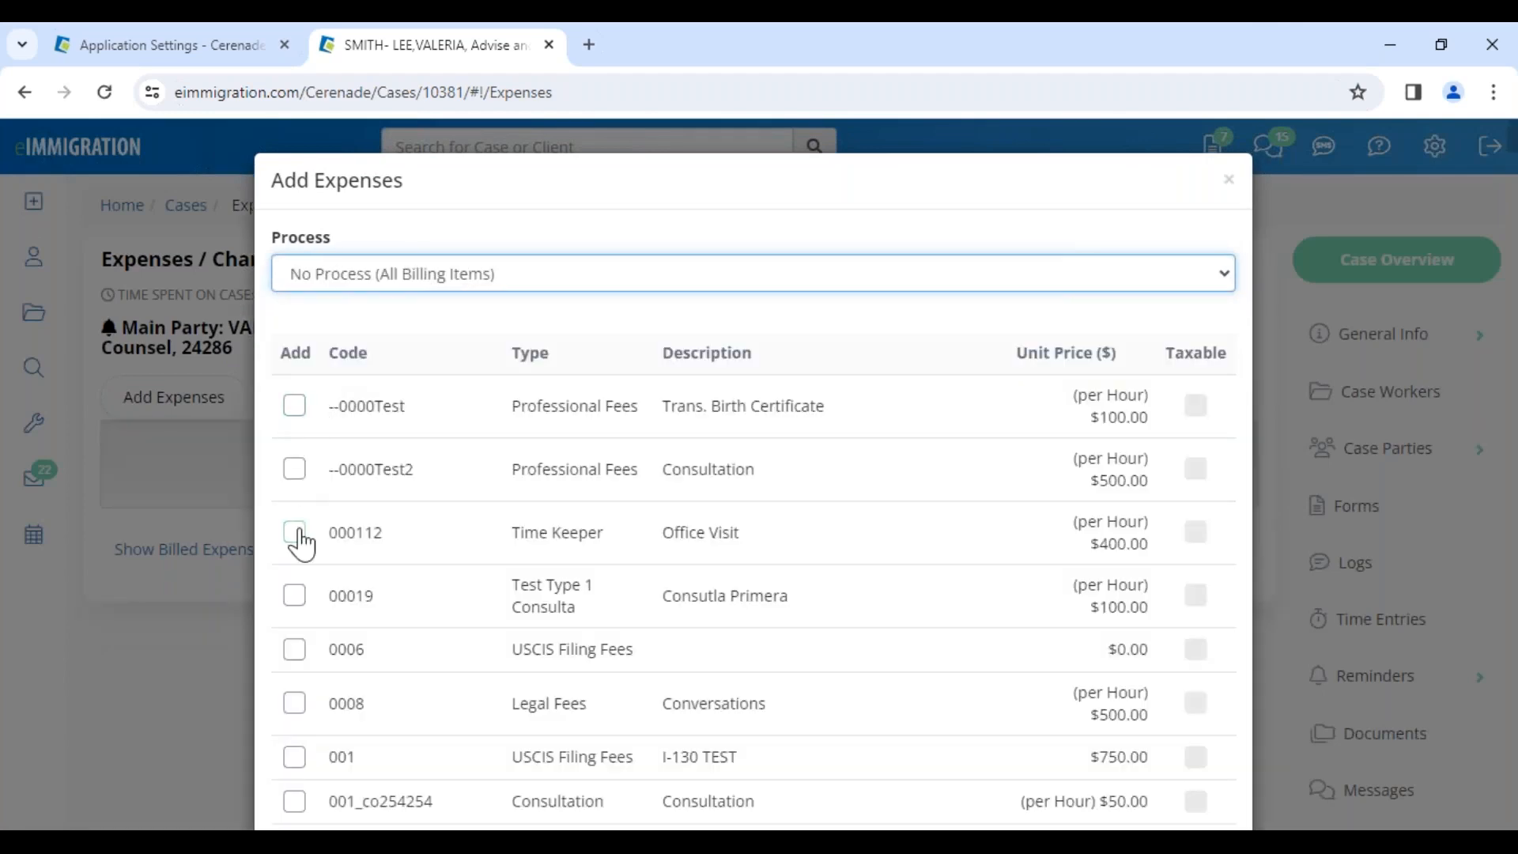
scroll(300, 544, down, 3)
click(299, 542)
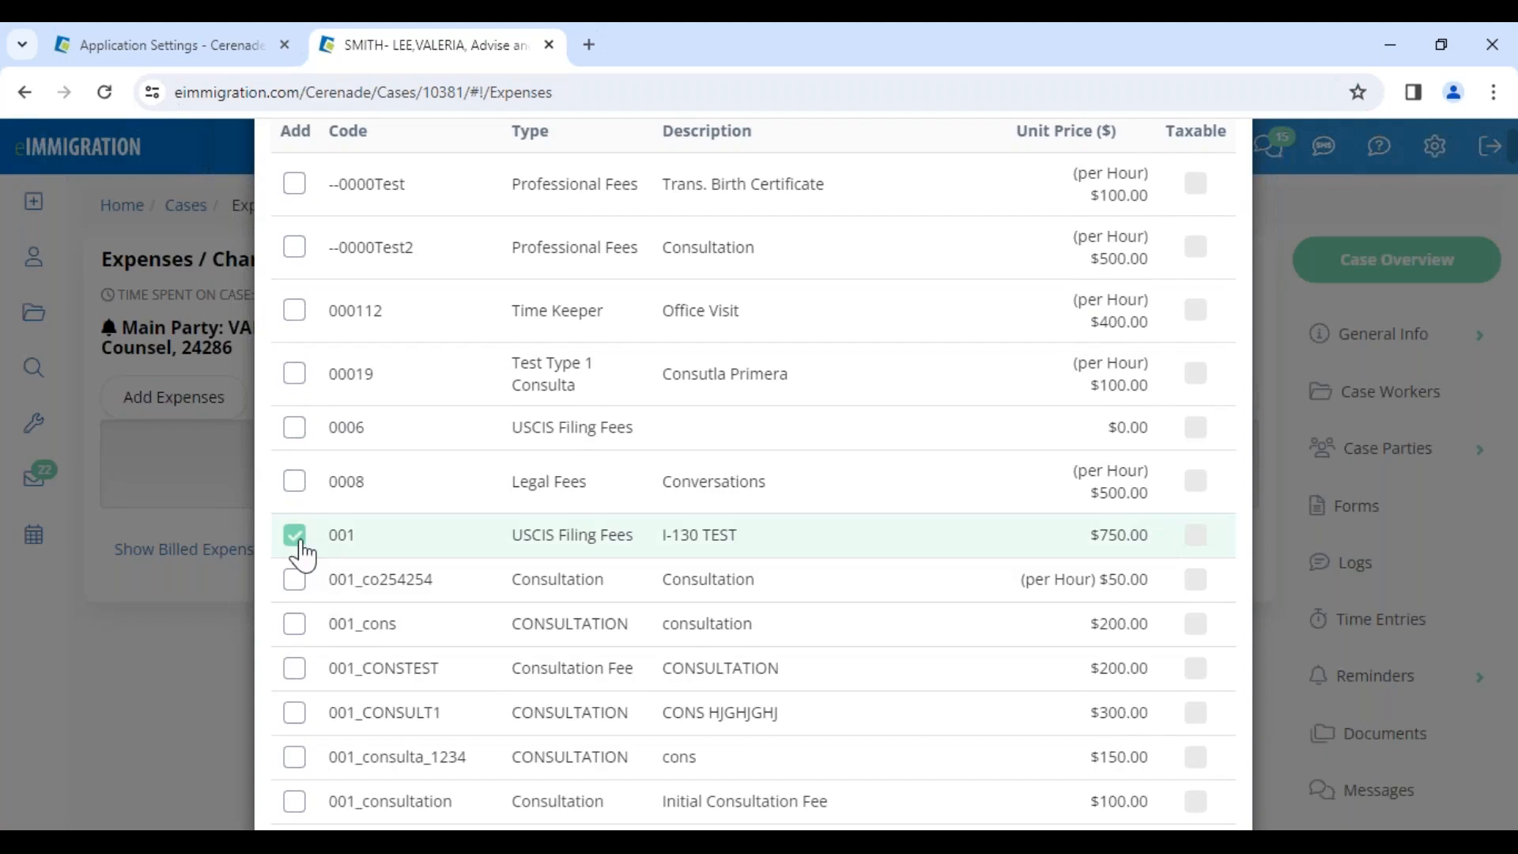
scroll(1182, 603, down, 20)
scroll(1129, 672, down, 20)
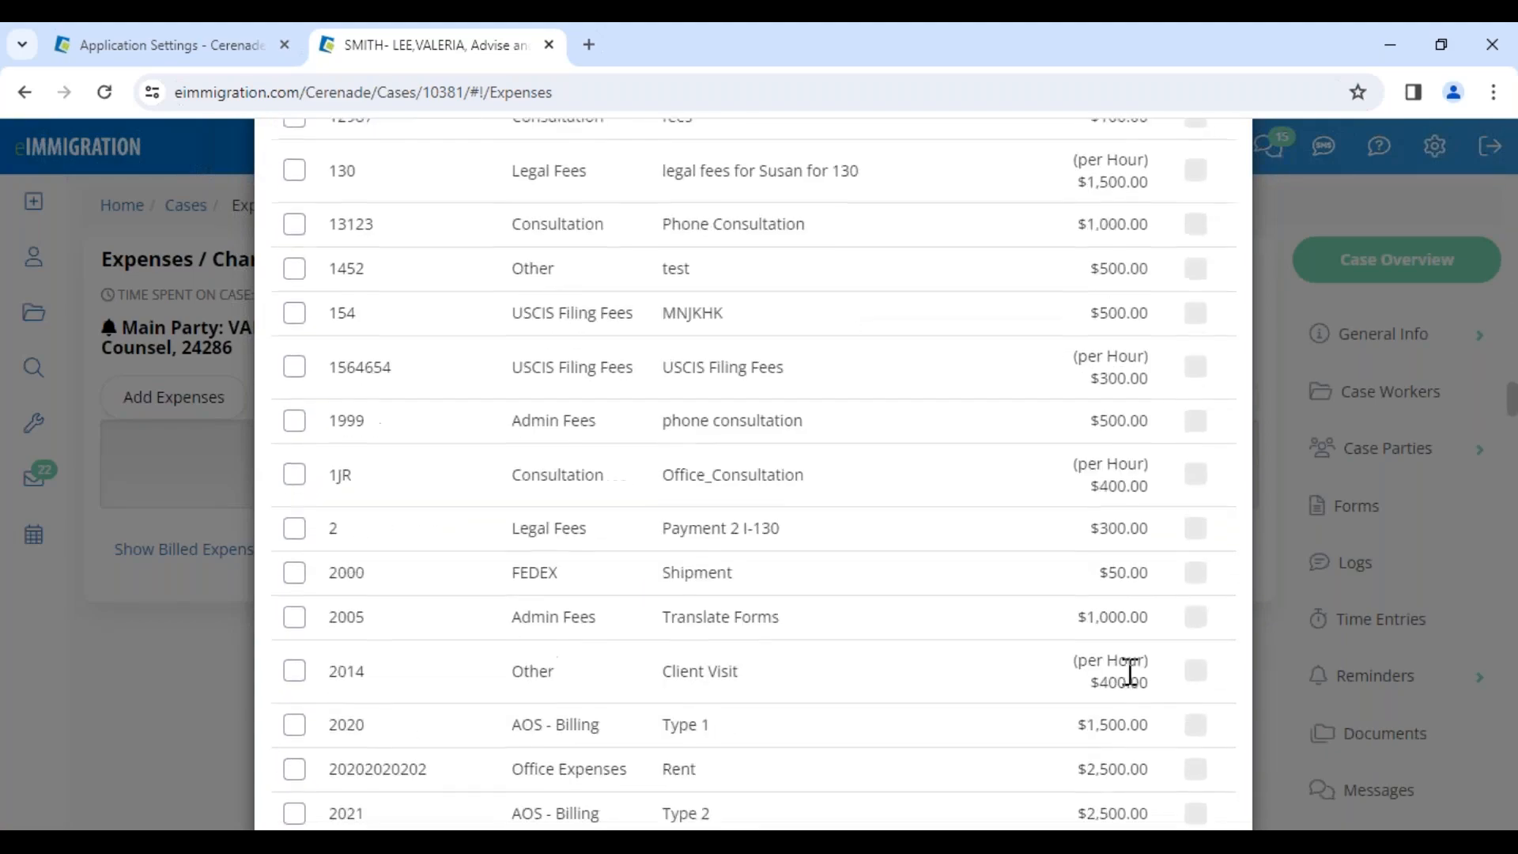
scroll(1128, 673, down, 20)
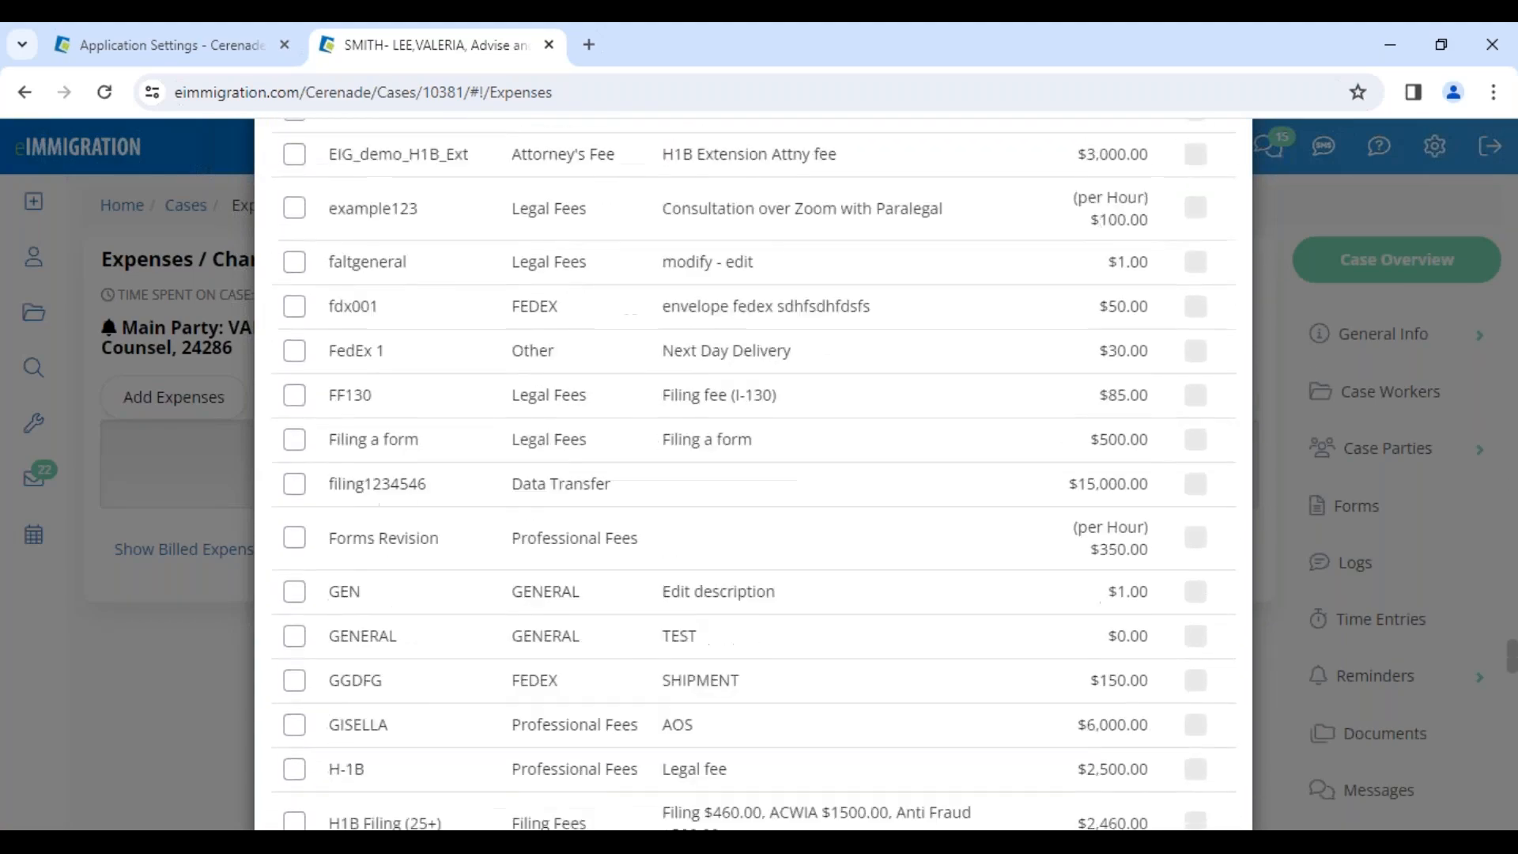
click(1114, 773)
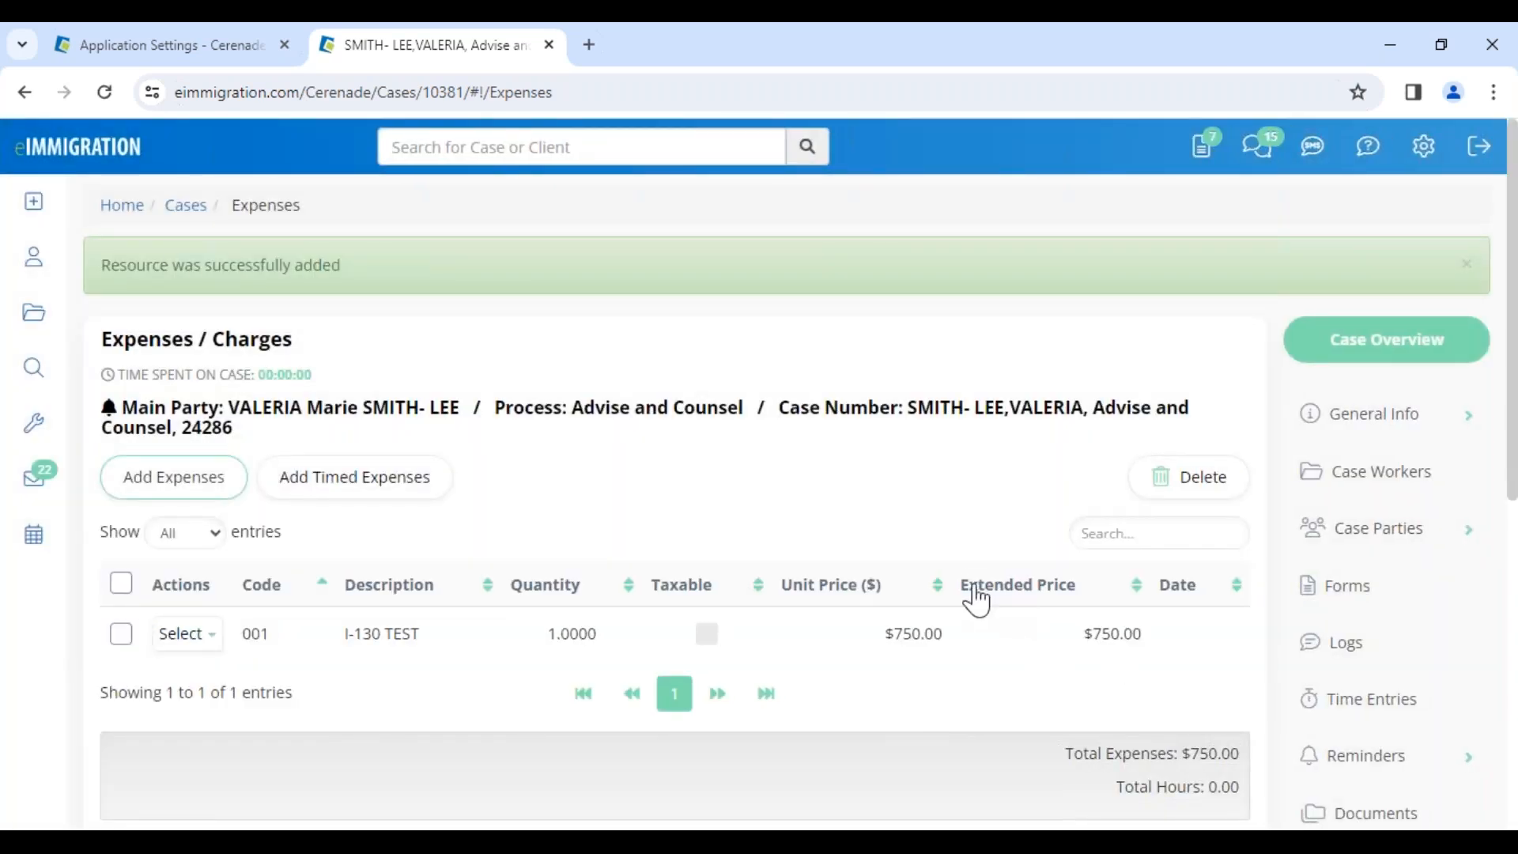
drag(349, 633, 411, 637)
Rename the 001 expense to I-130 FORM FEES and set its quantity to 3
click(188, 633)
click(202, 674)
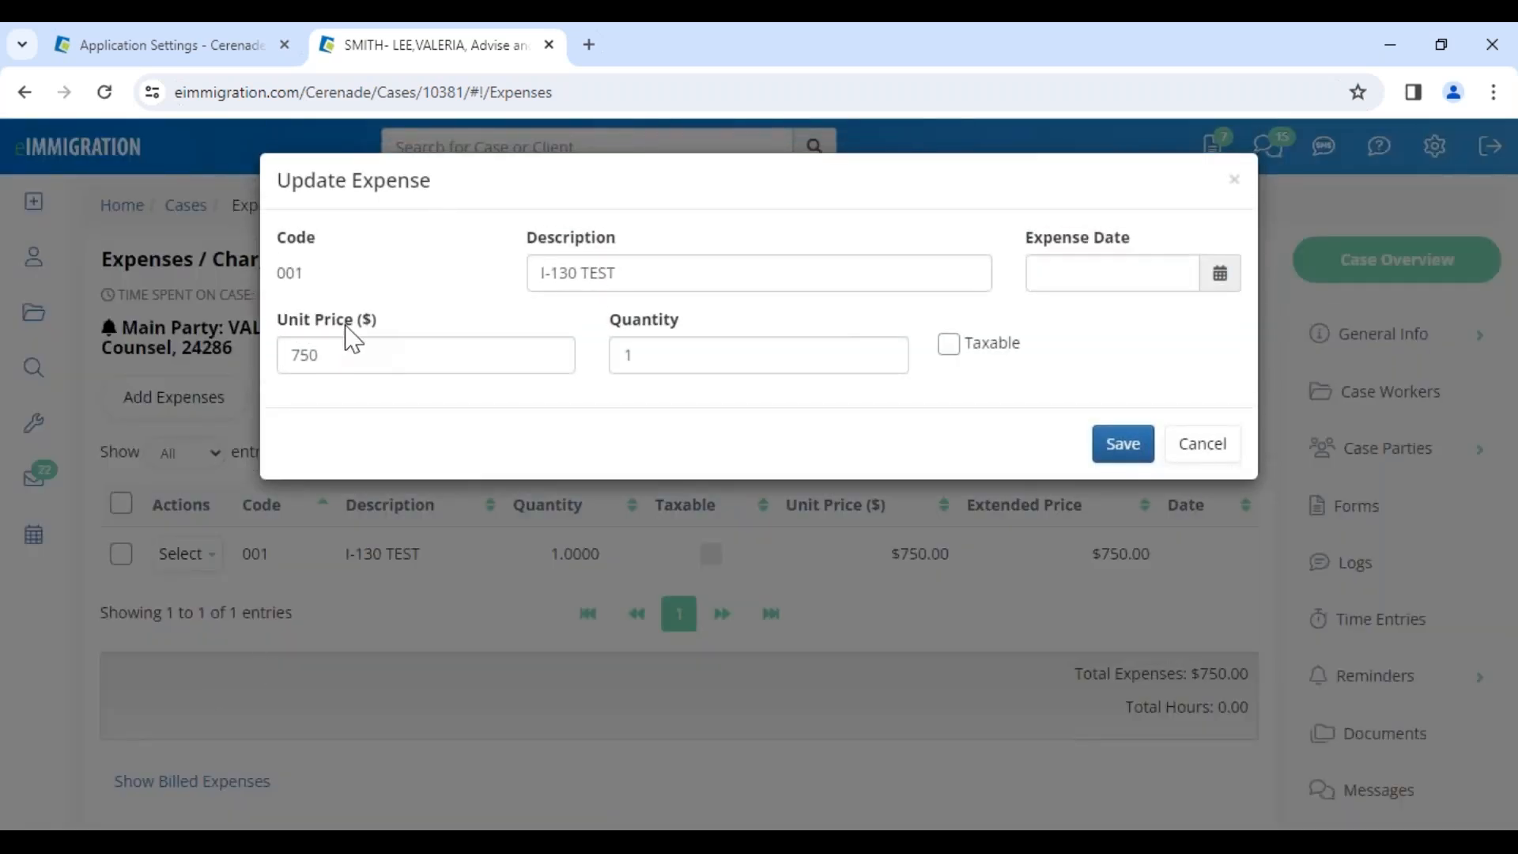
click(627, 277)
drag(590, 274, 786, 271)
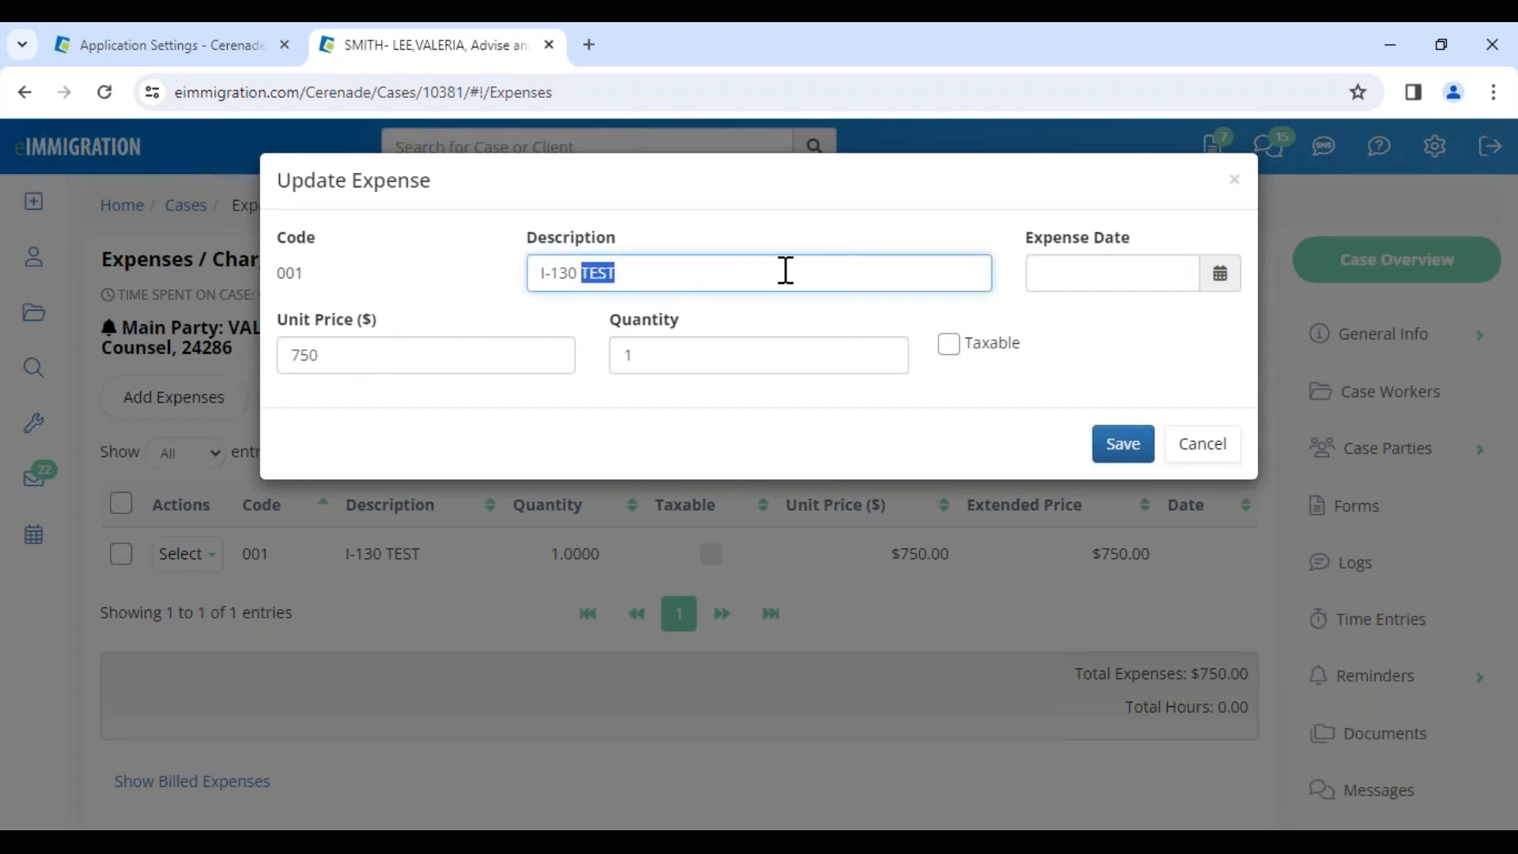
text(FORM FE)
double_click(671, 356)
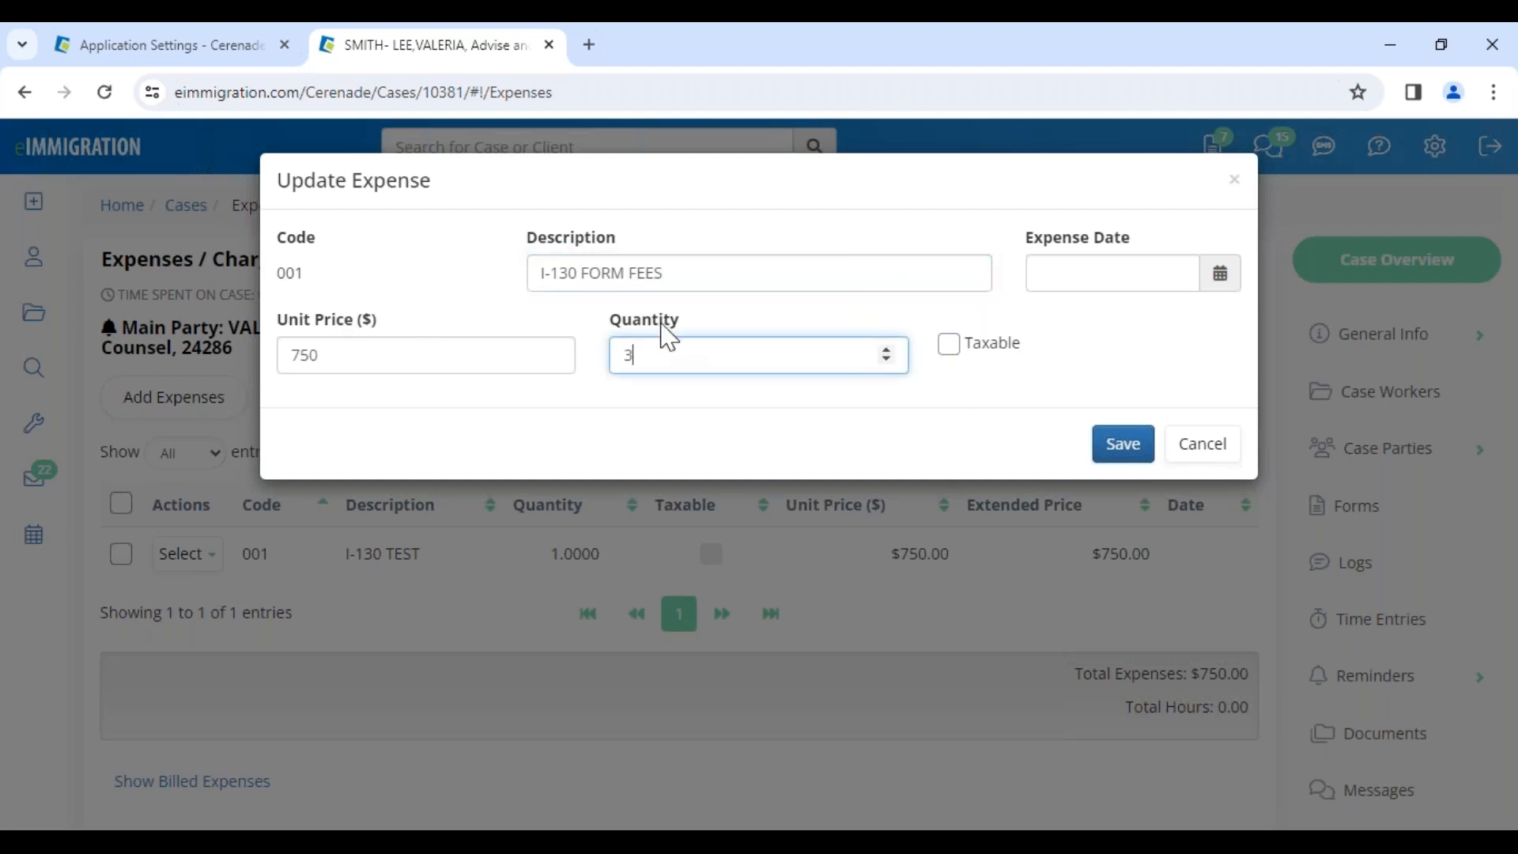
click(1122, 443)
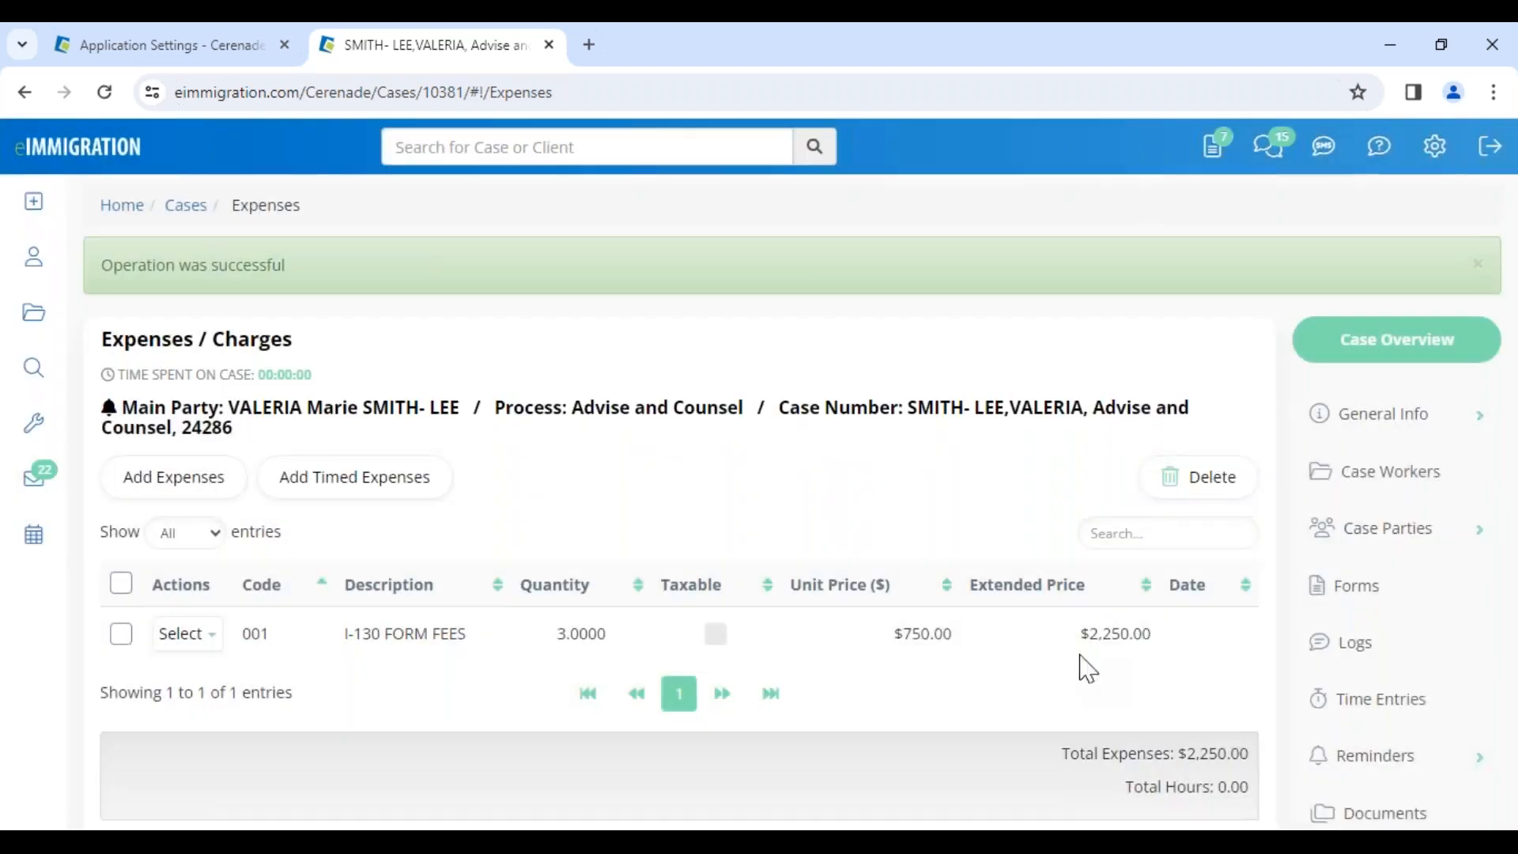
Check the $750.00 unit price, $2,250.00 extended price and new description
drag(894, 643, 954, 651)
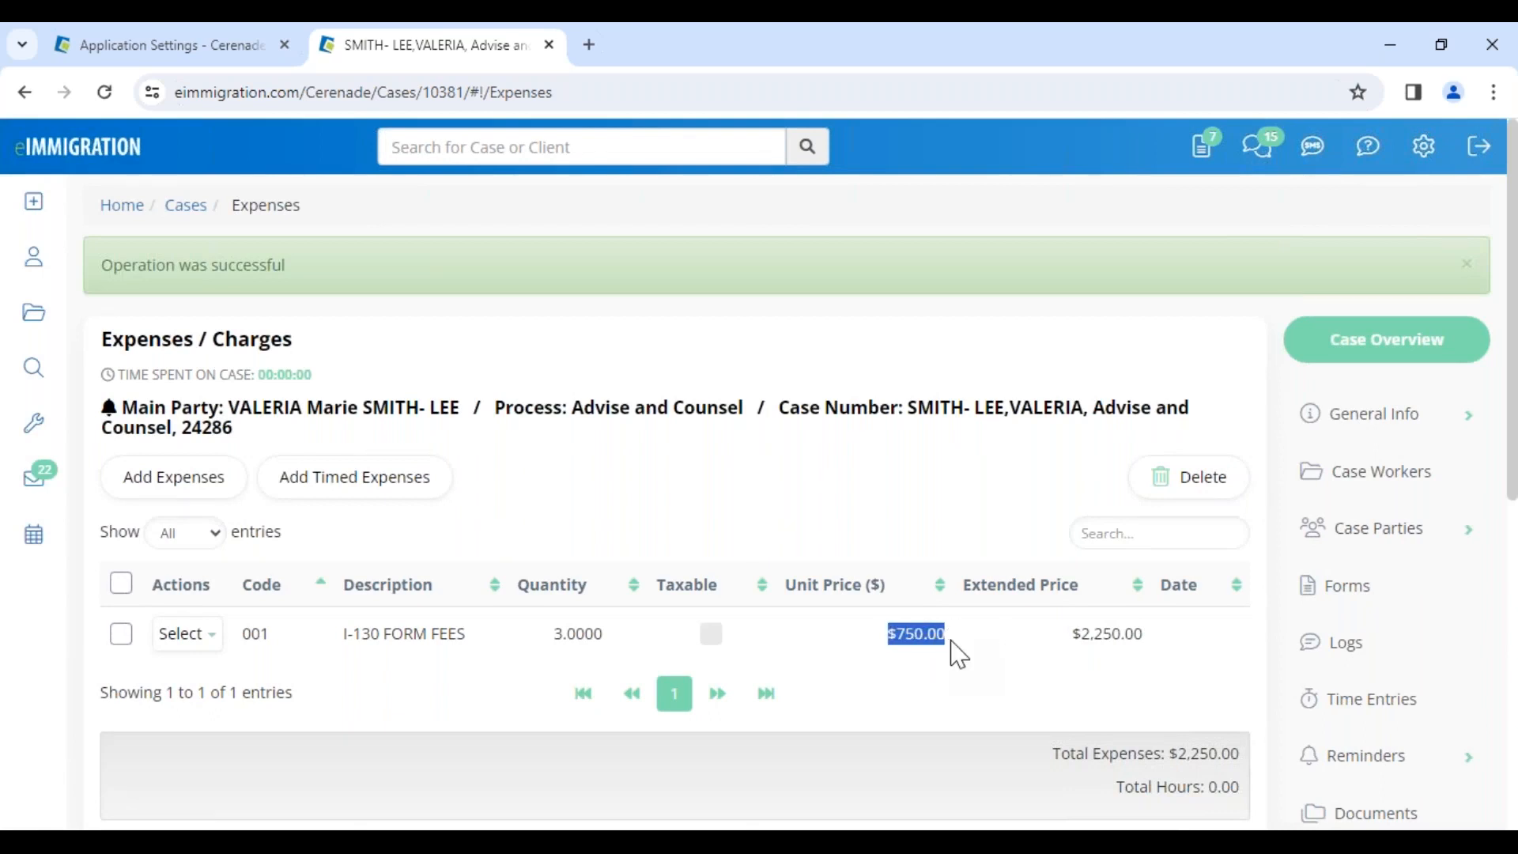
drag(1070, 633, 1142, 636)
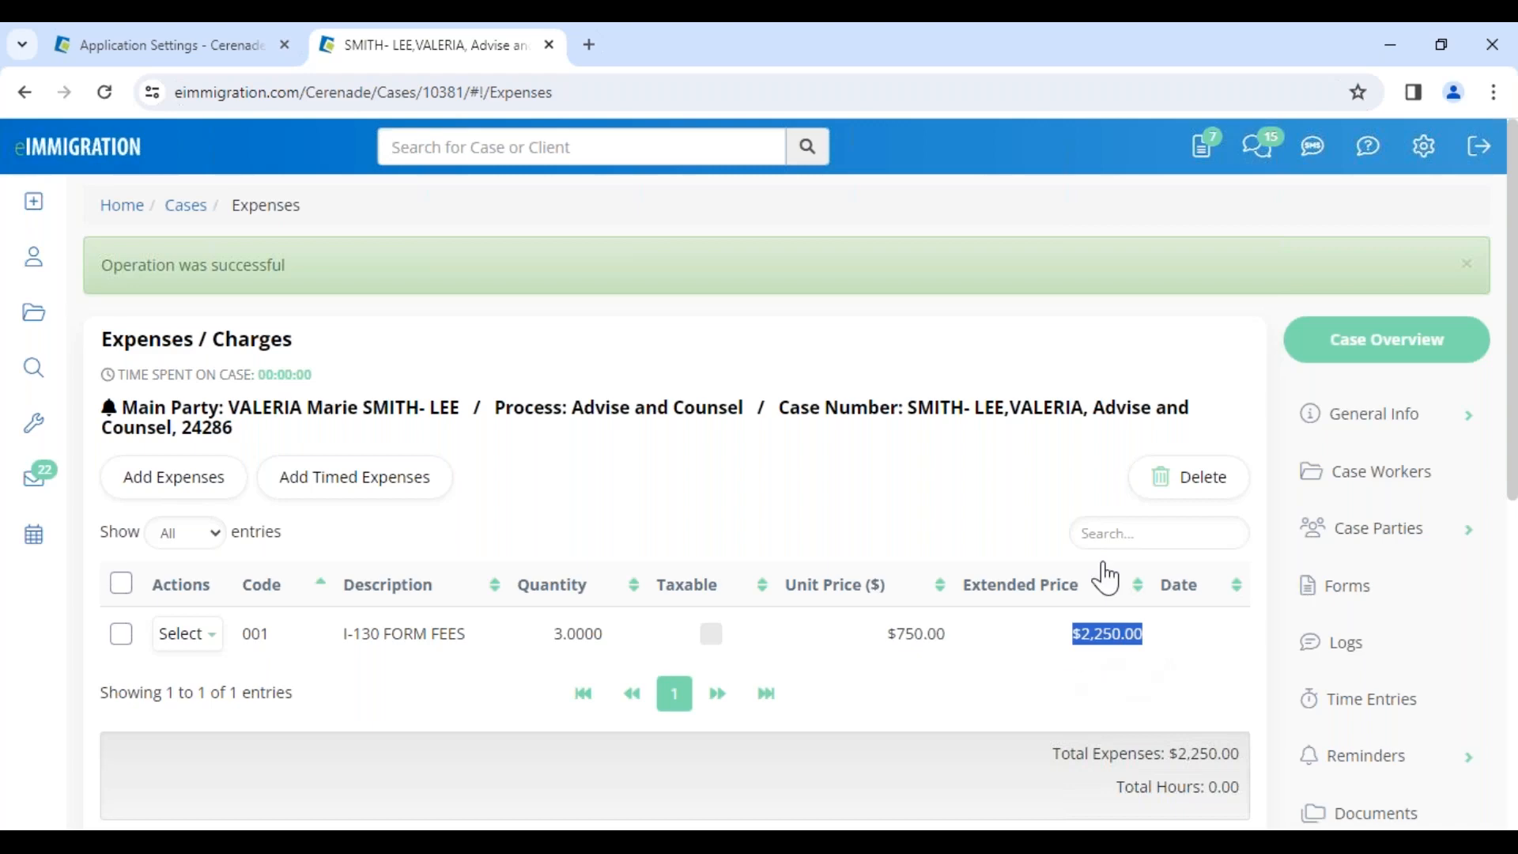
drag(342, 633, 480, 648)
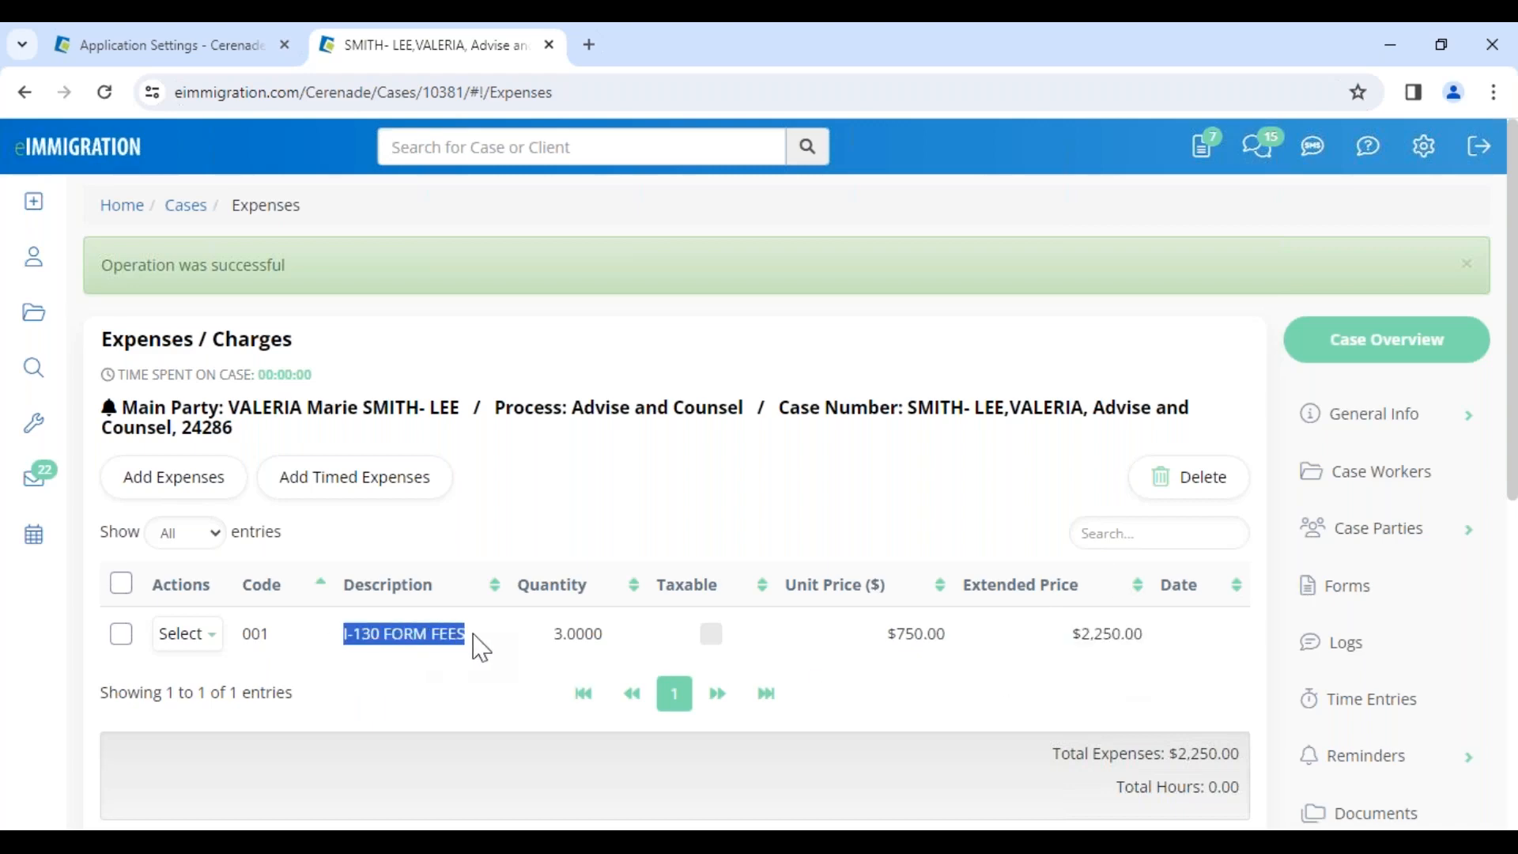
click(481, 712)
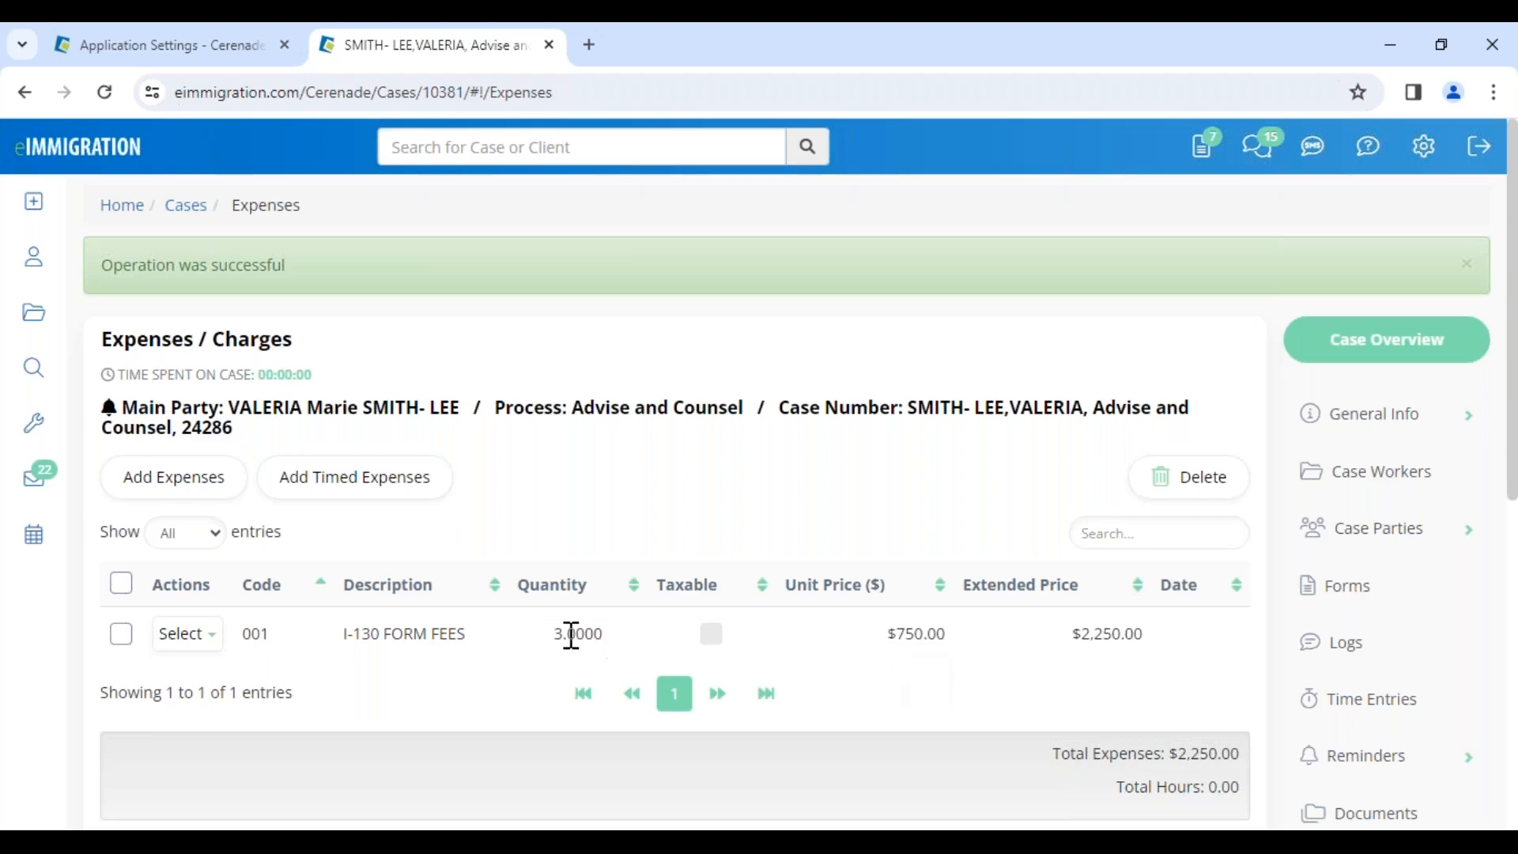
Point out the charge's 3.0000 quantity, $2,250.00 extended price and I-130 FORM FEES description
drag(551, 635, 600, 637)
drag(1068, 637, 1161, 656)
click(664, 517)
drag(341, 632, 480, 648)
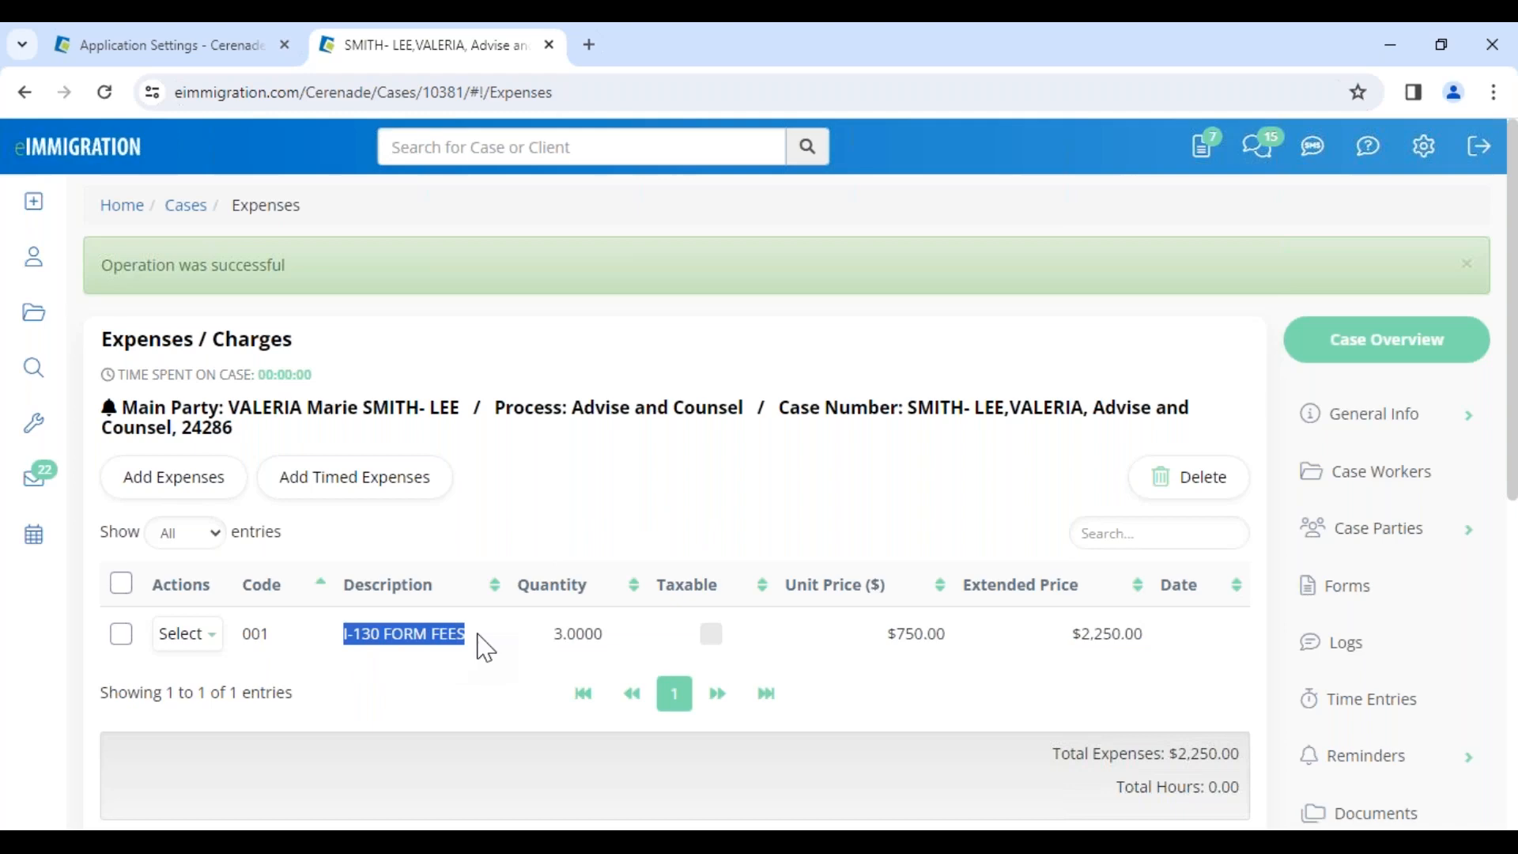
click(529, 508)
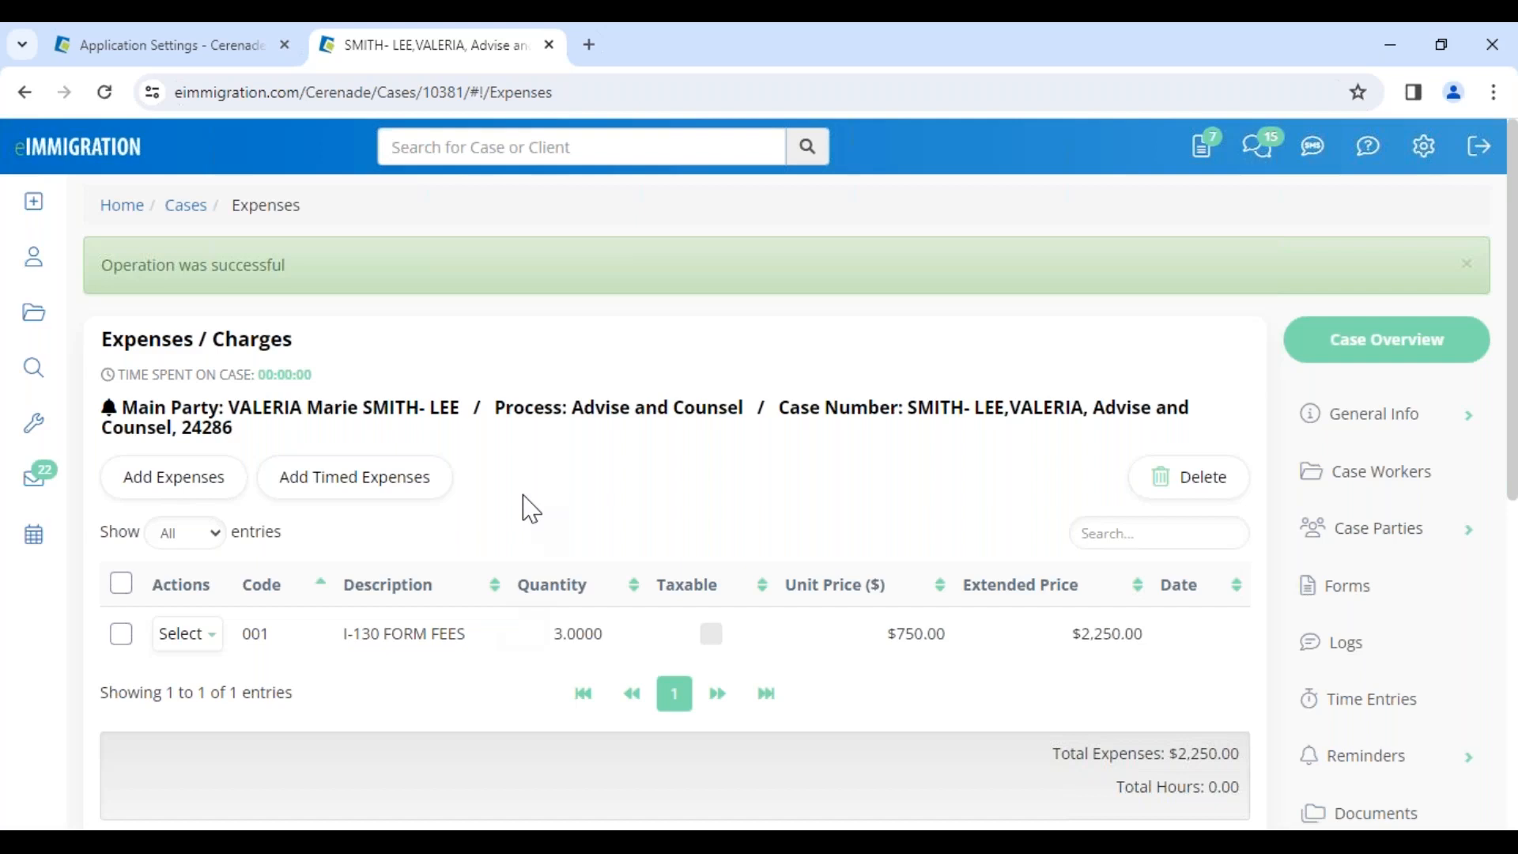
Visit billing settings, then reopen the I-130 charge editor and close it without saving
click(219, 66)
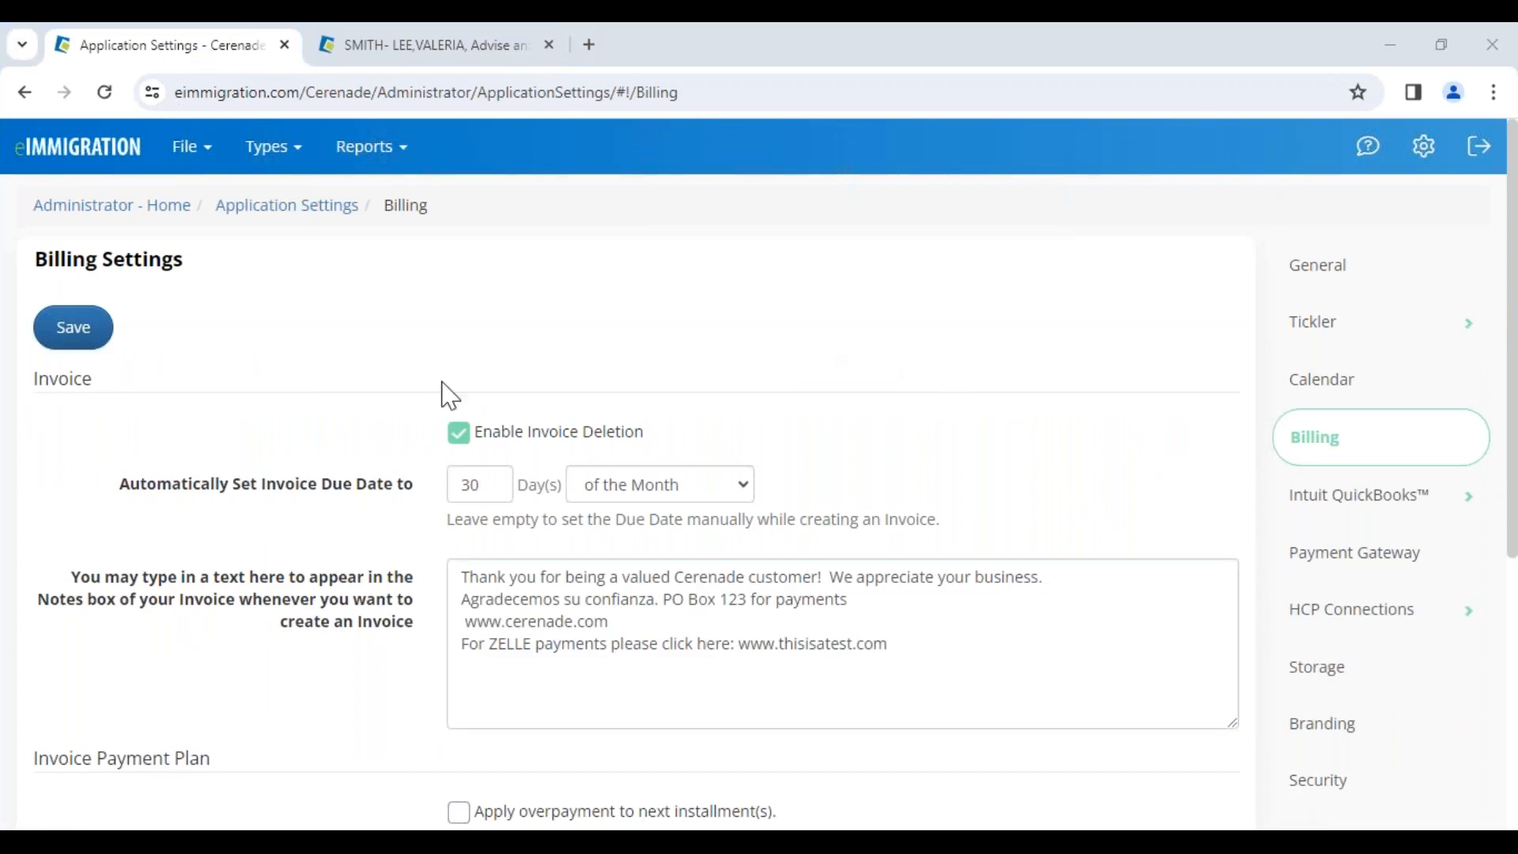
click(418, 45)
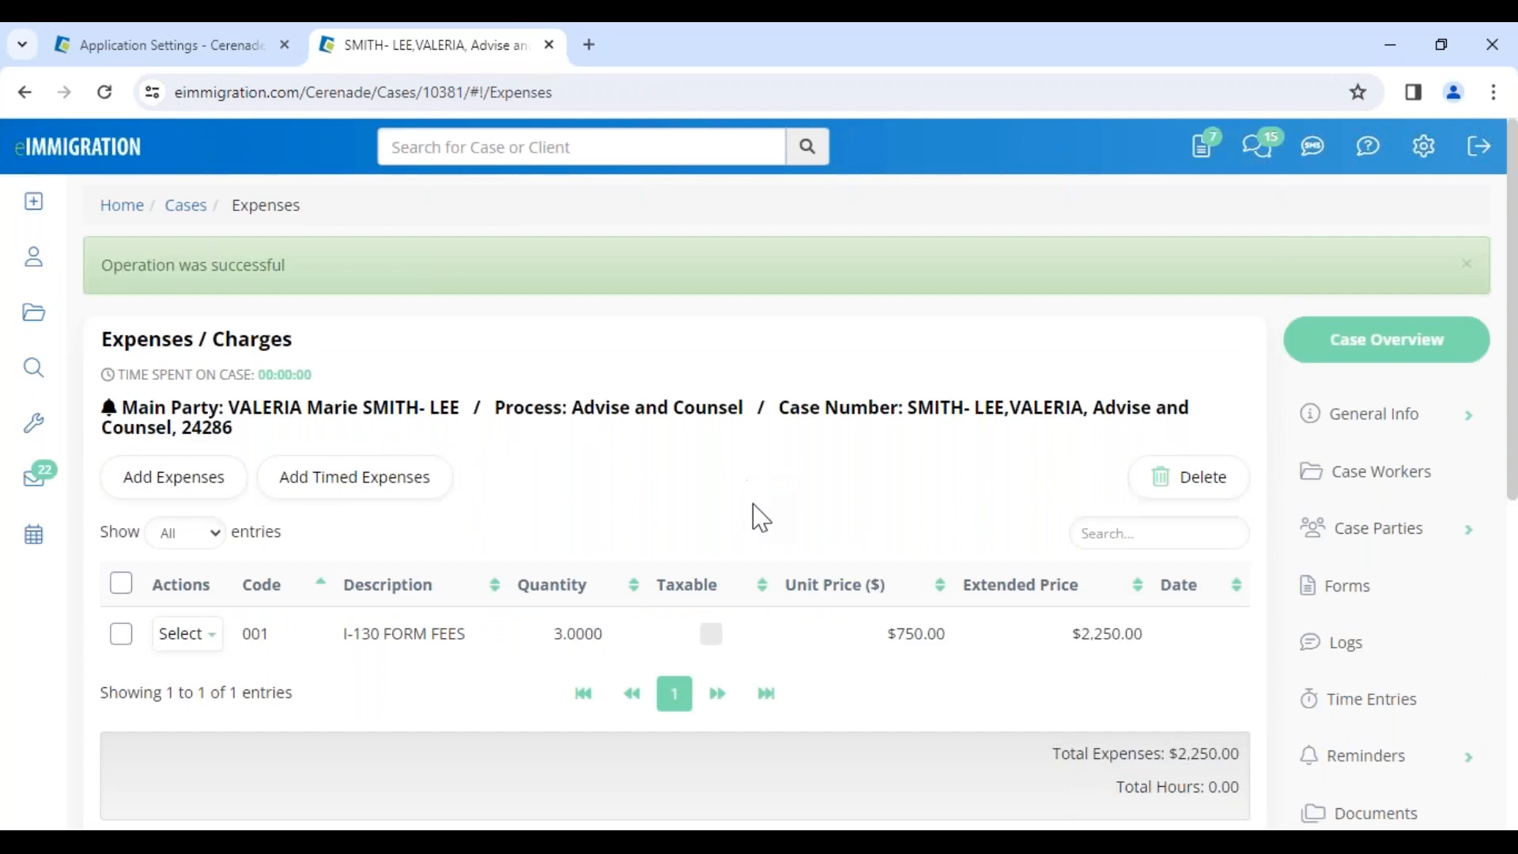
scroll(766, 529, down, 3)
scroll(439, 502, up, 2)
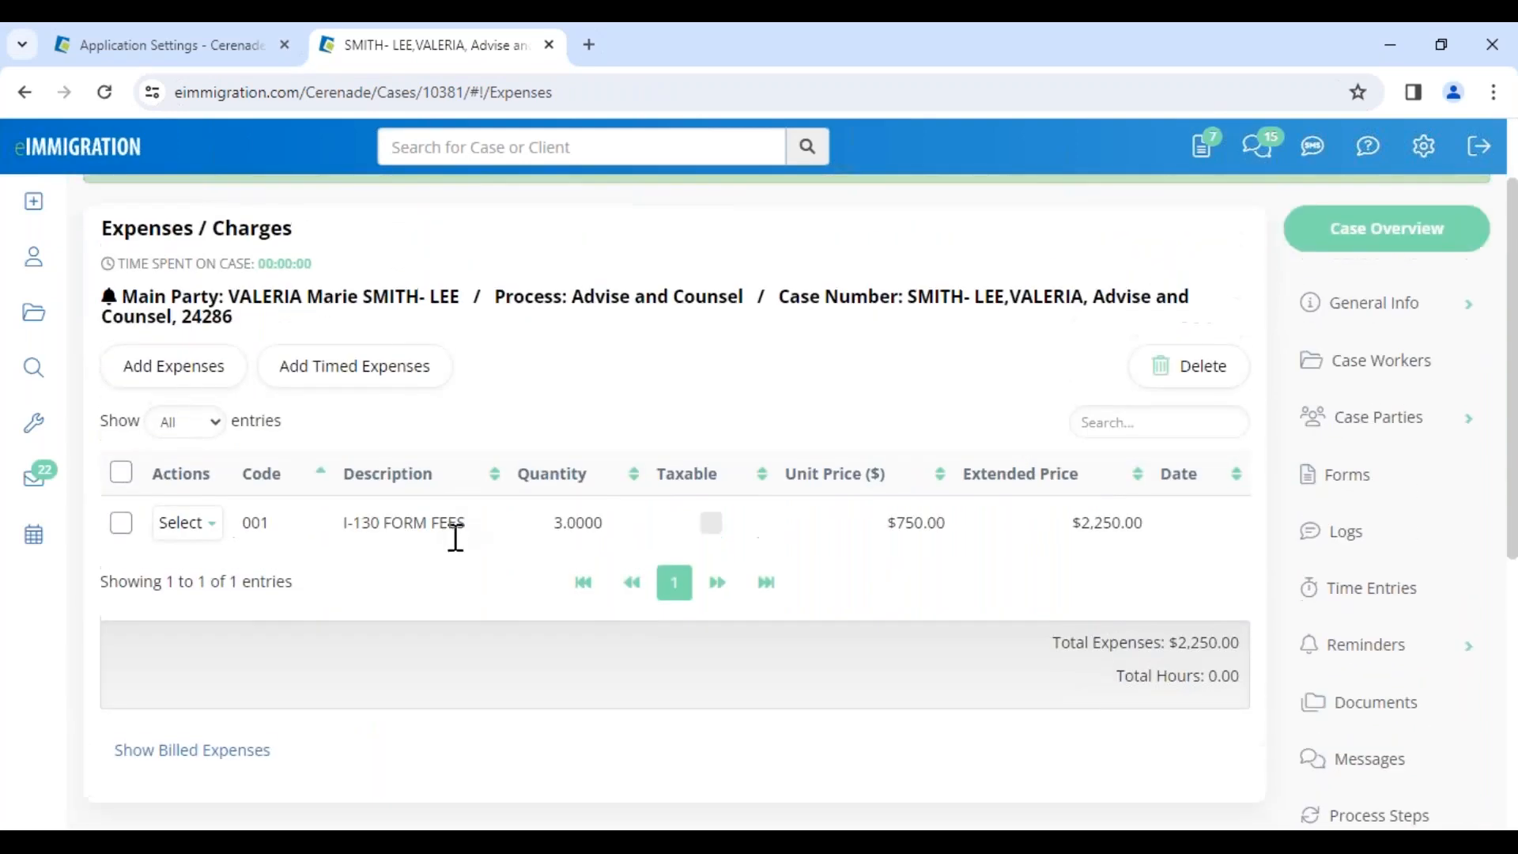
click(188, 523)
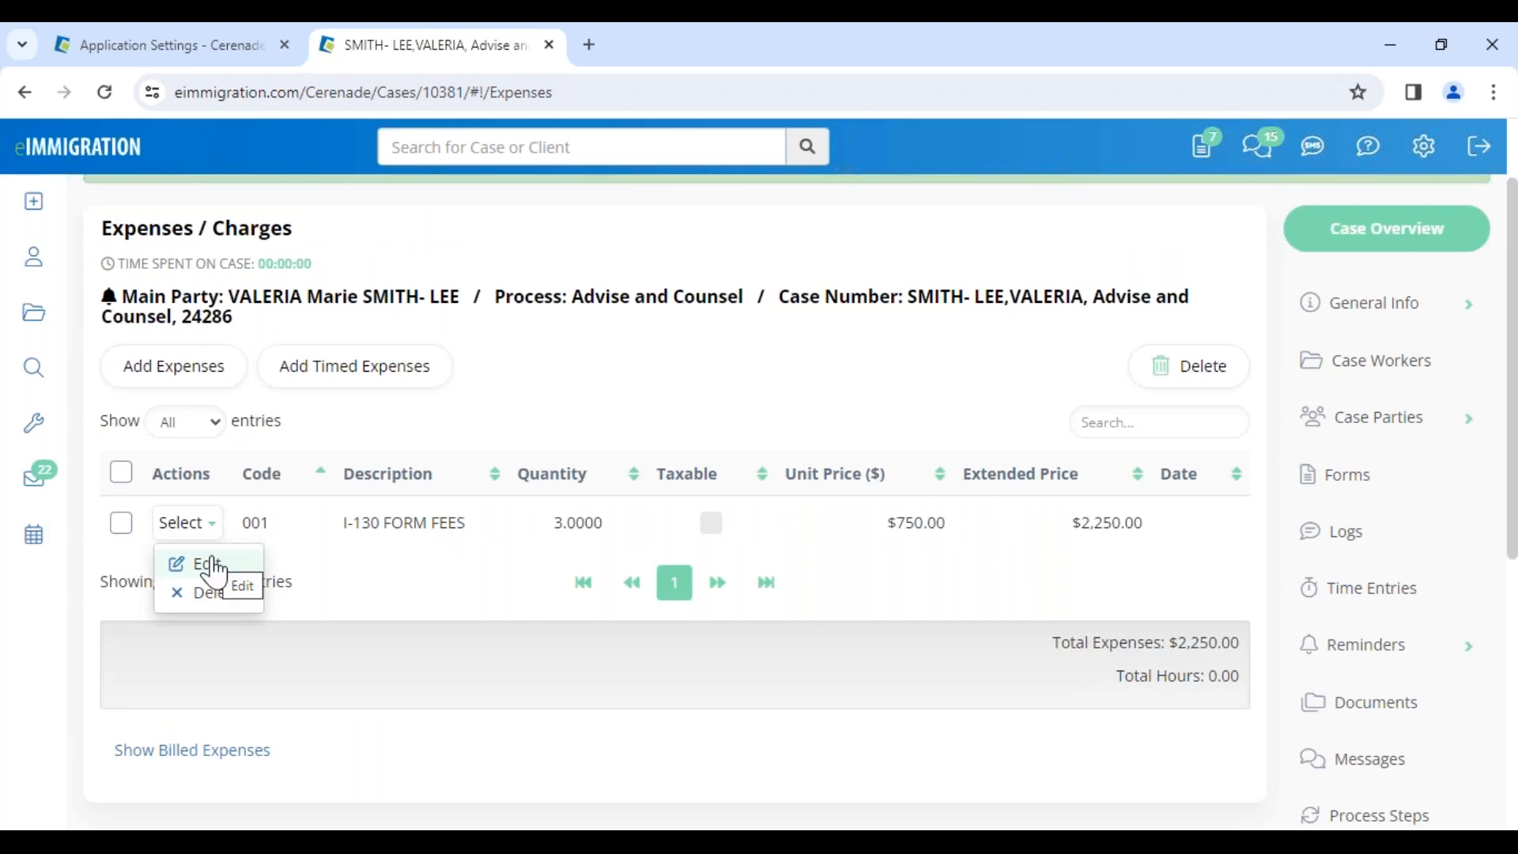
click(199, 565)
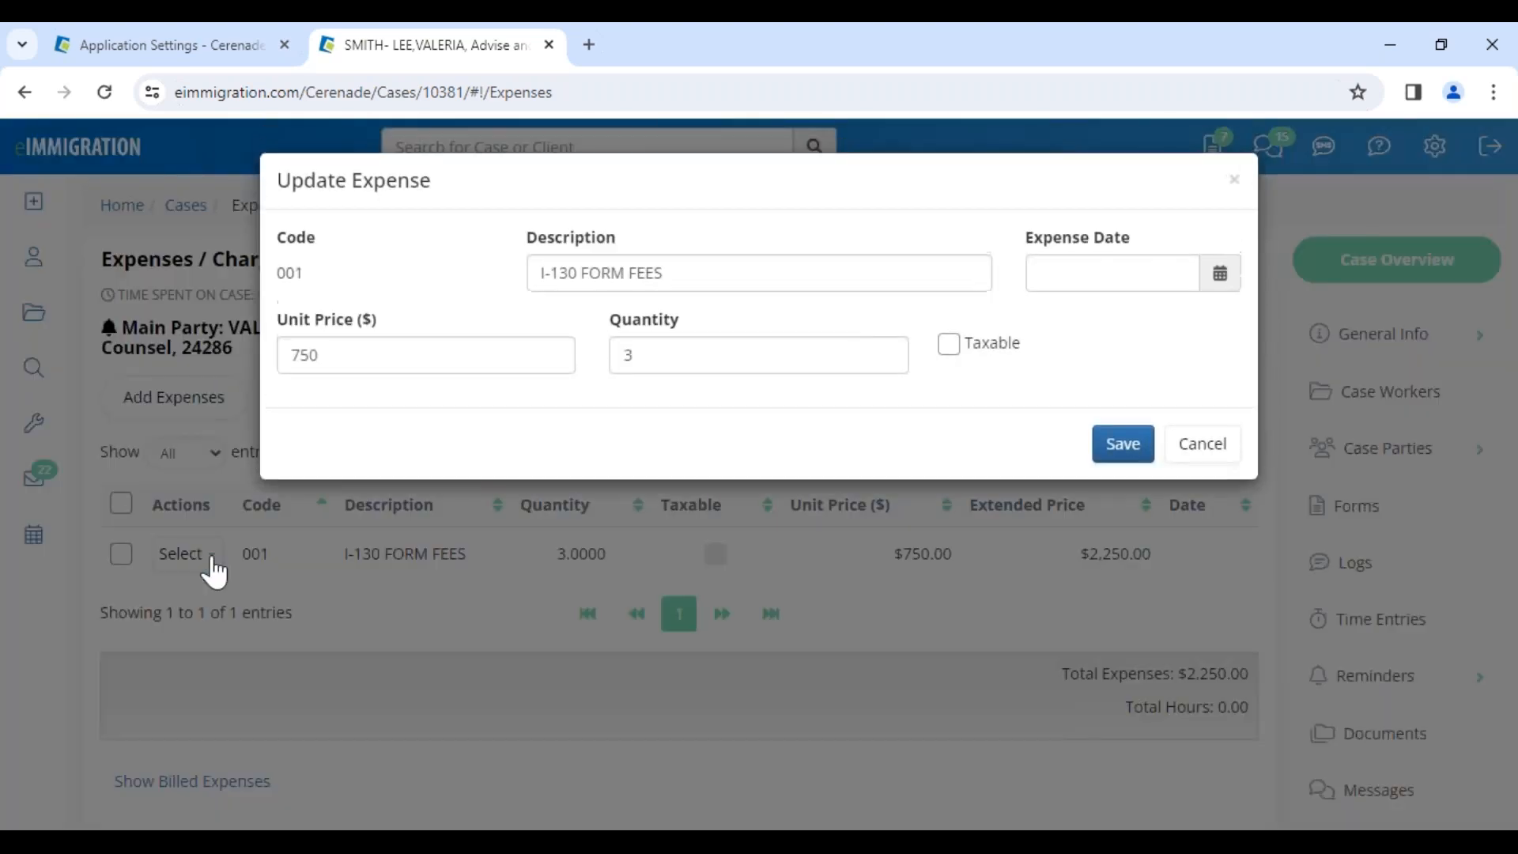
click(1216, 443)
scroll(1436, 700, down, 5)
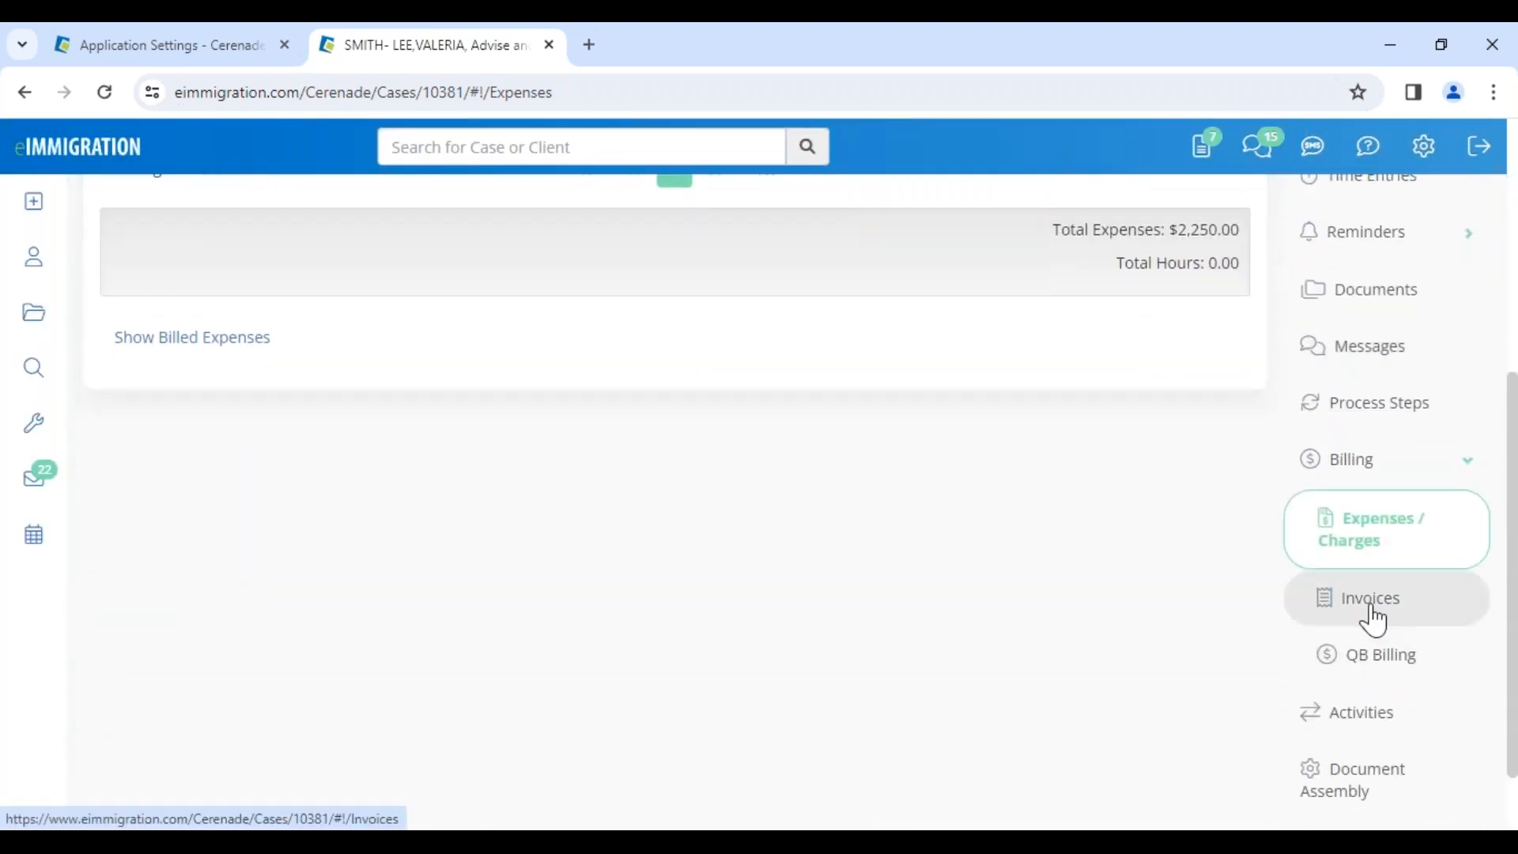
Review invoice 2826's payment plan and guest payment link option, then return home
click(1373, 608)
scroll(1052, 711, down, 1)
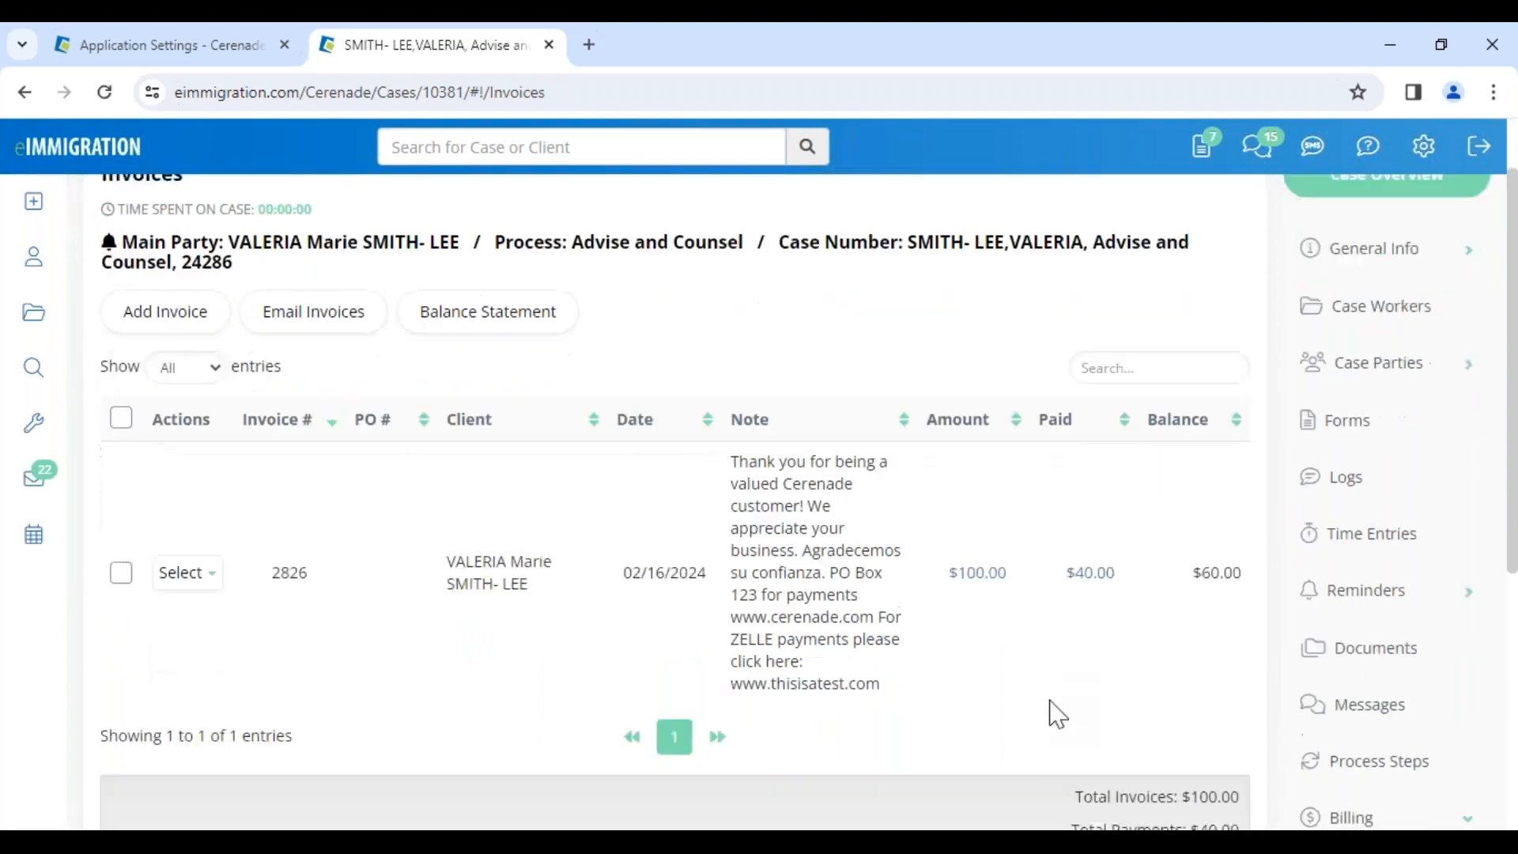
scroll(1057, 714, down, 1)
click(193, 548)
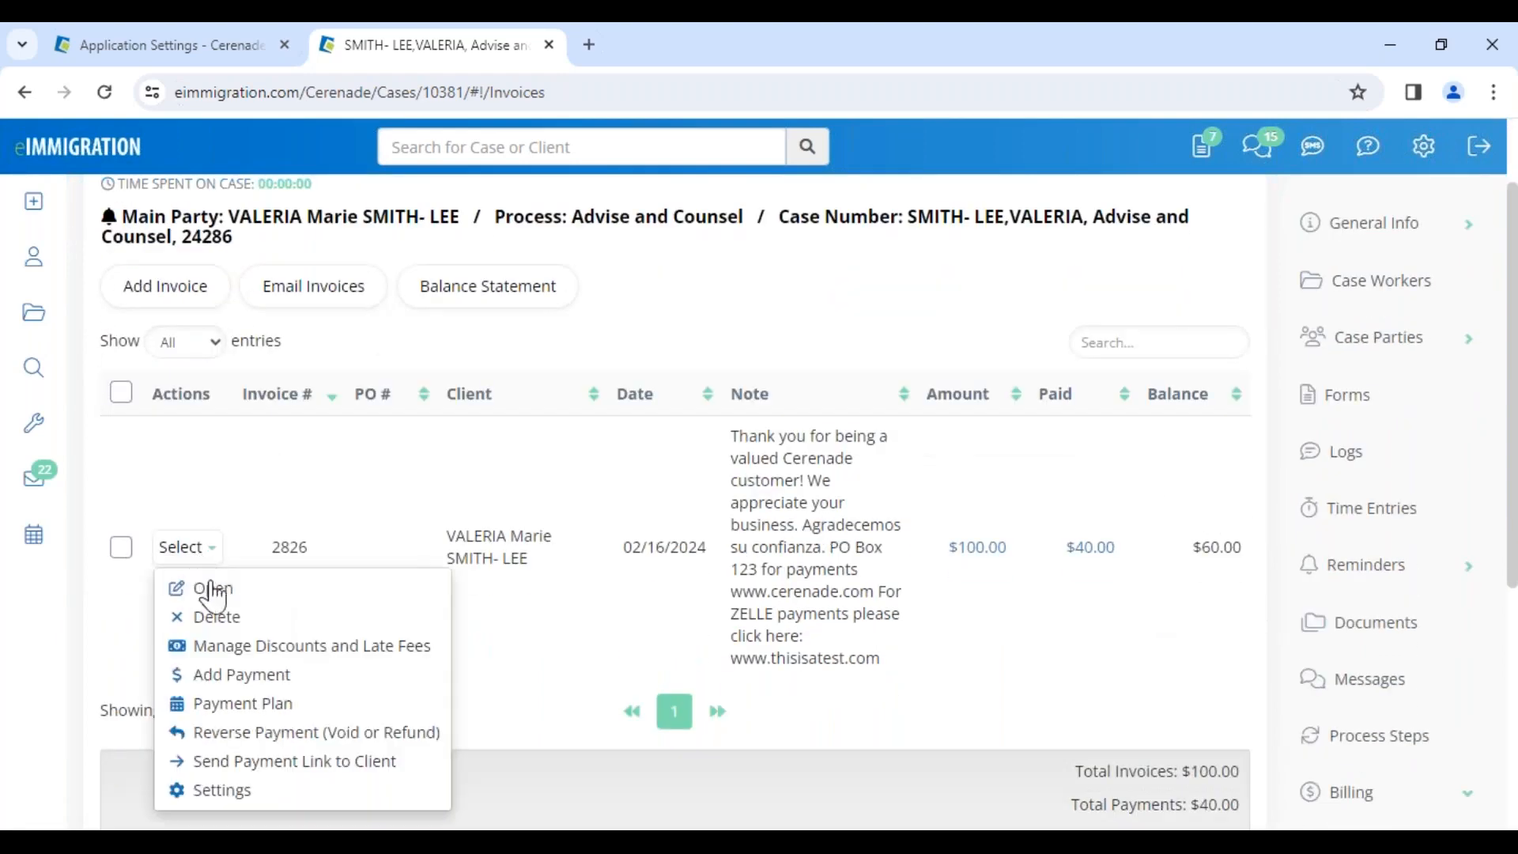
click(271, 706)
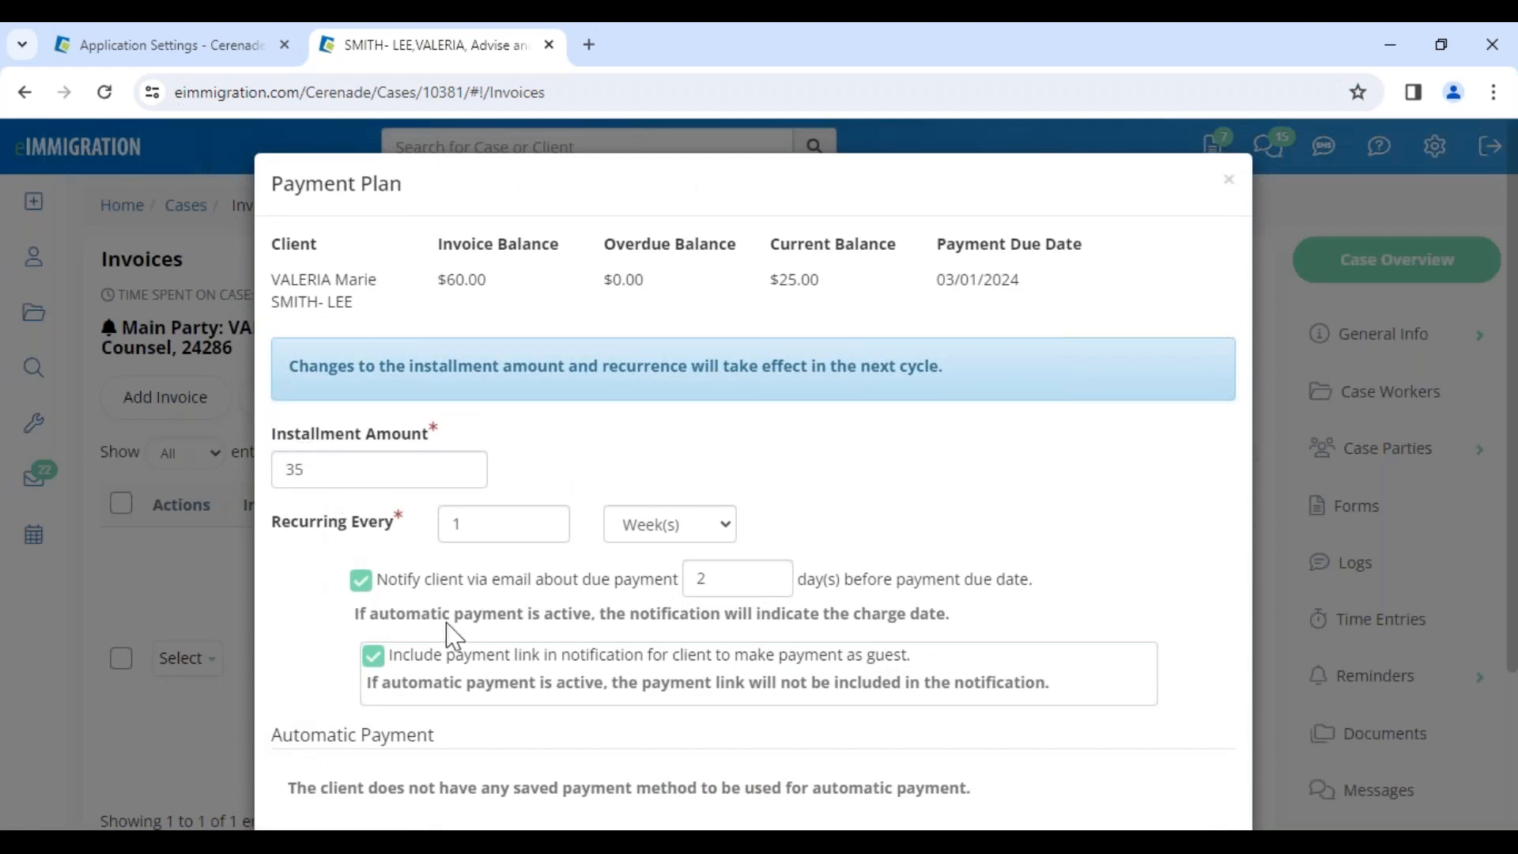
drag(473, 656, 988, 670)
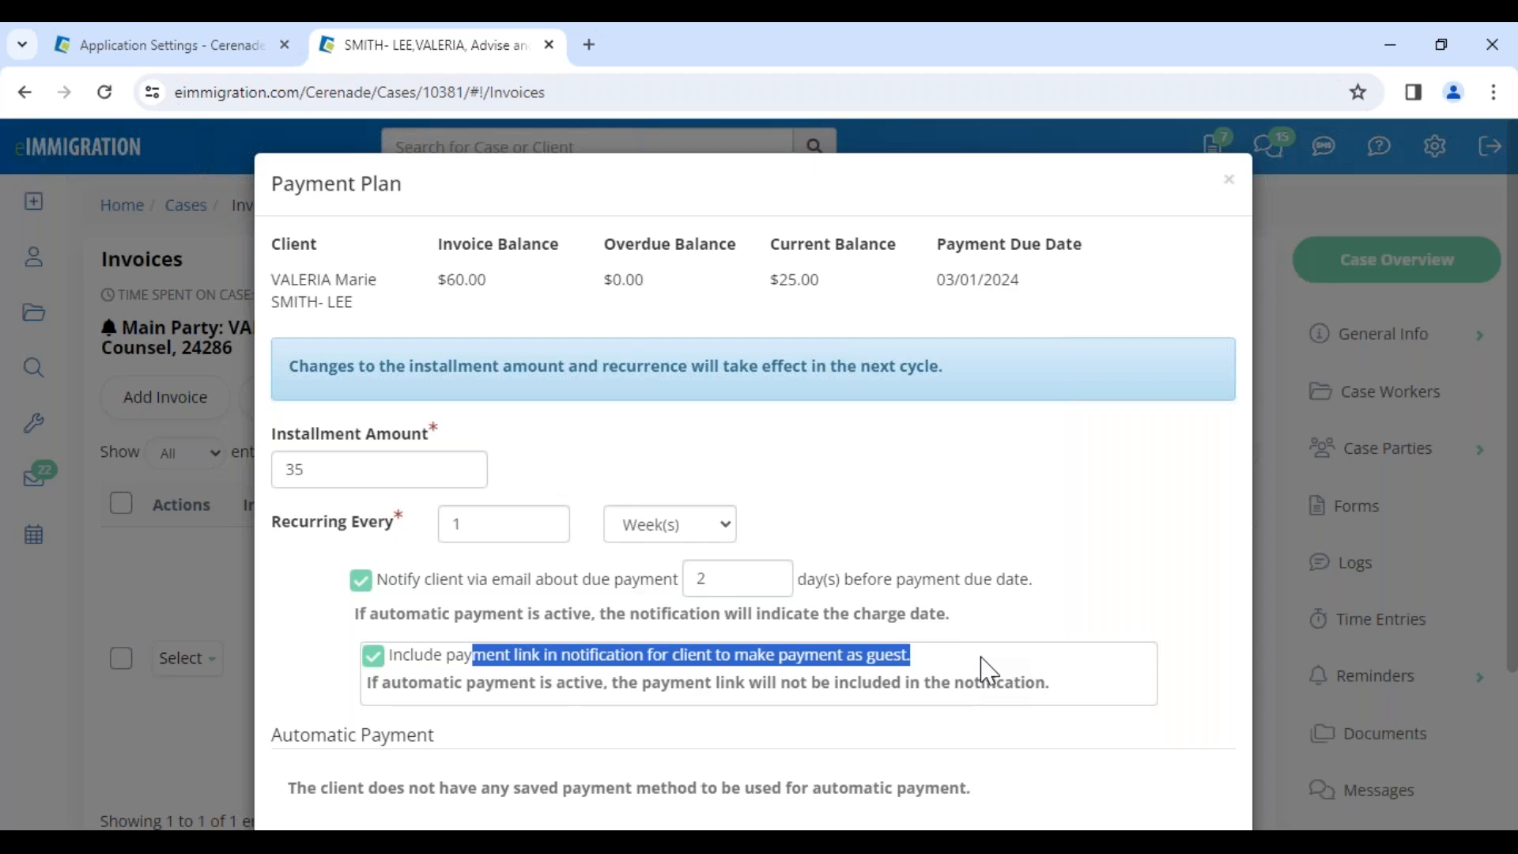
click(1229, 182)
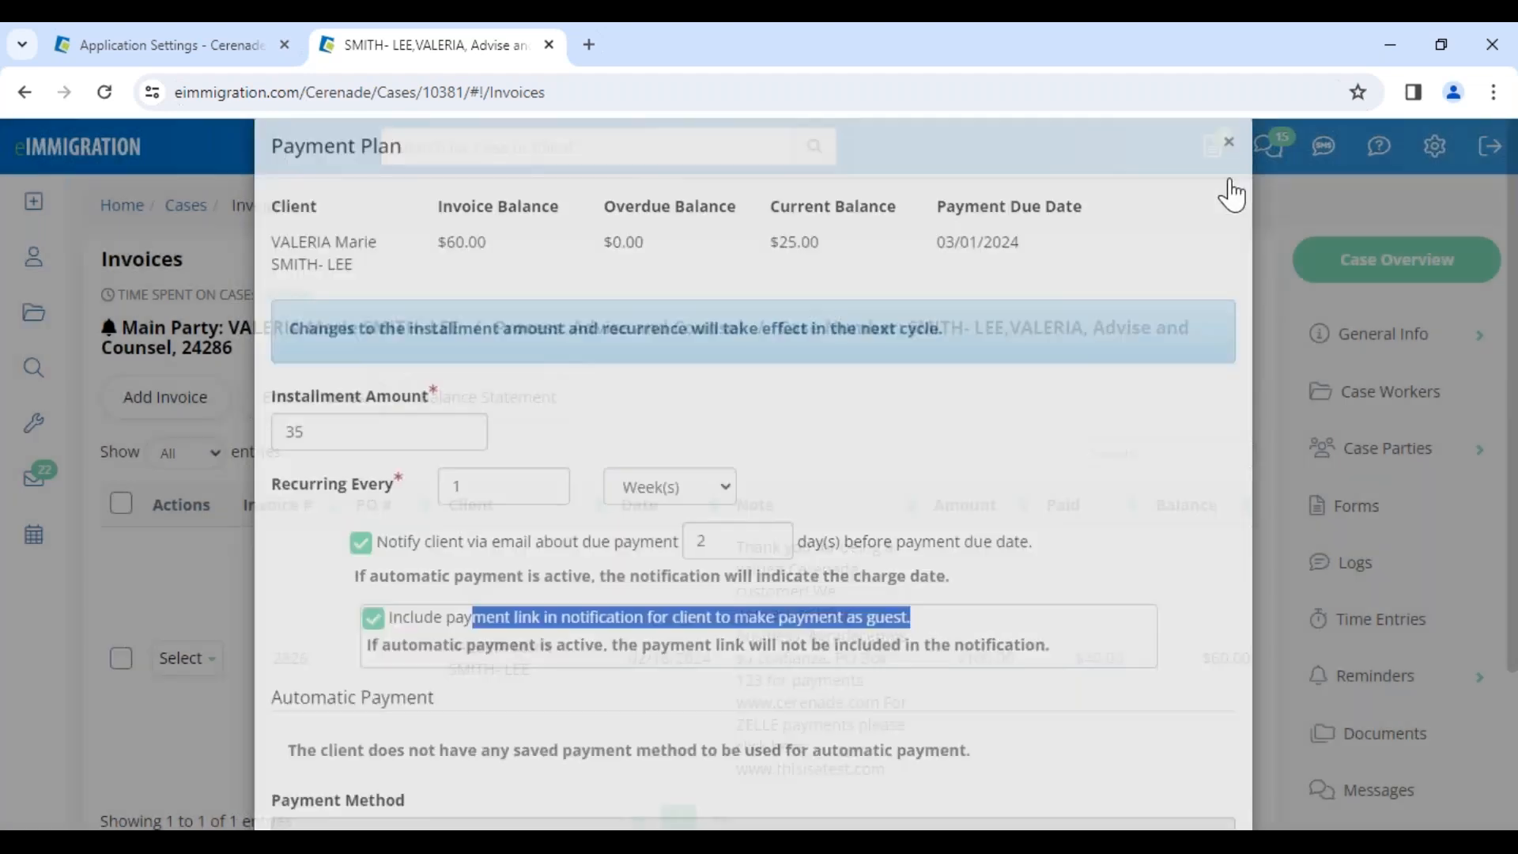
drag(274, 664, 305, 668)
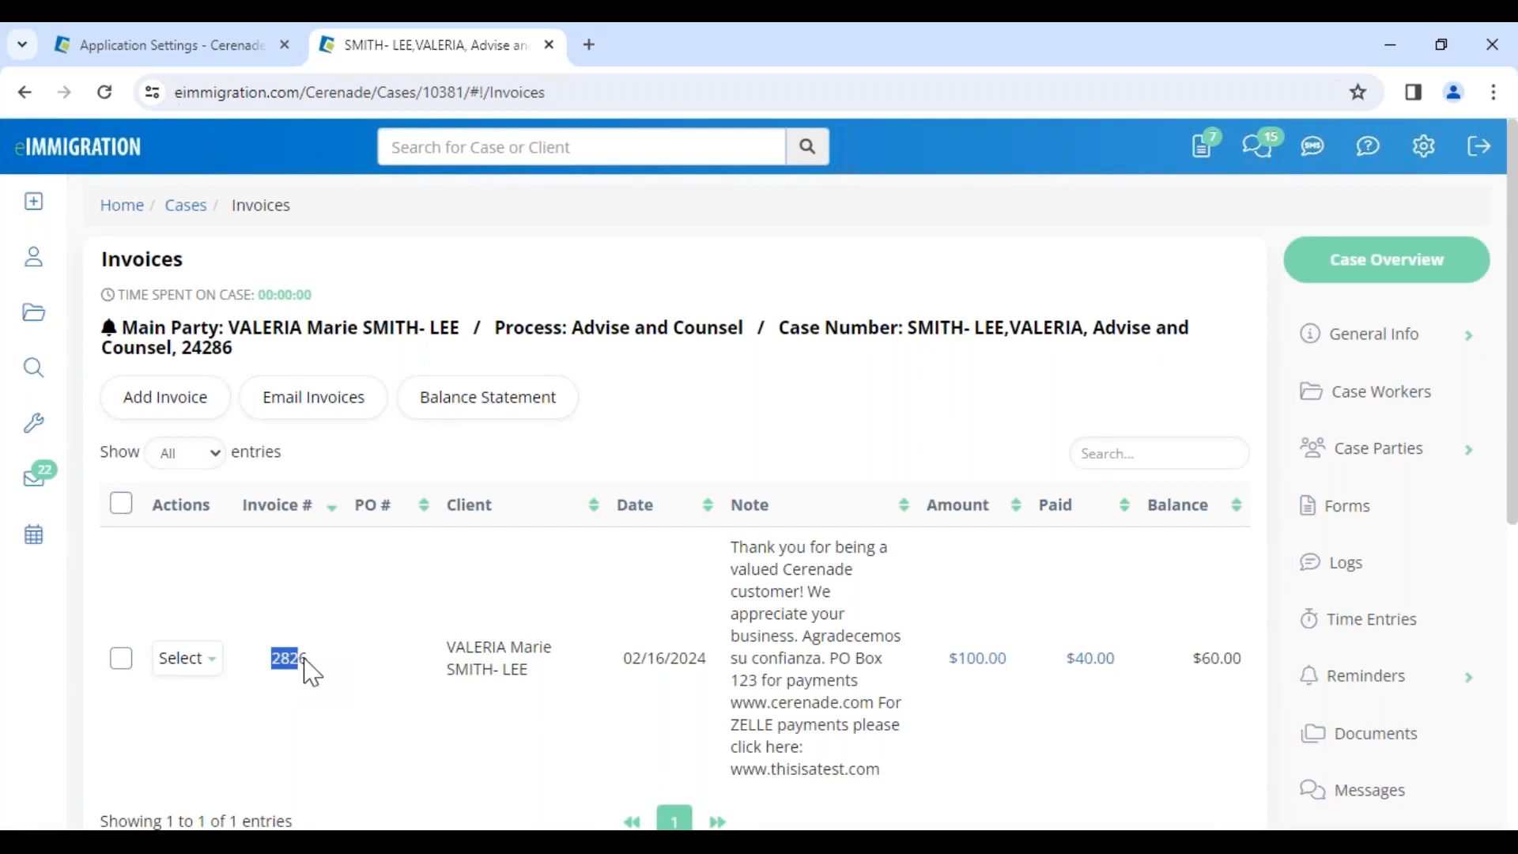
click(73, 168)
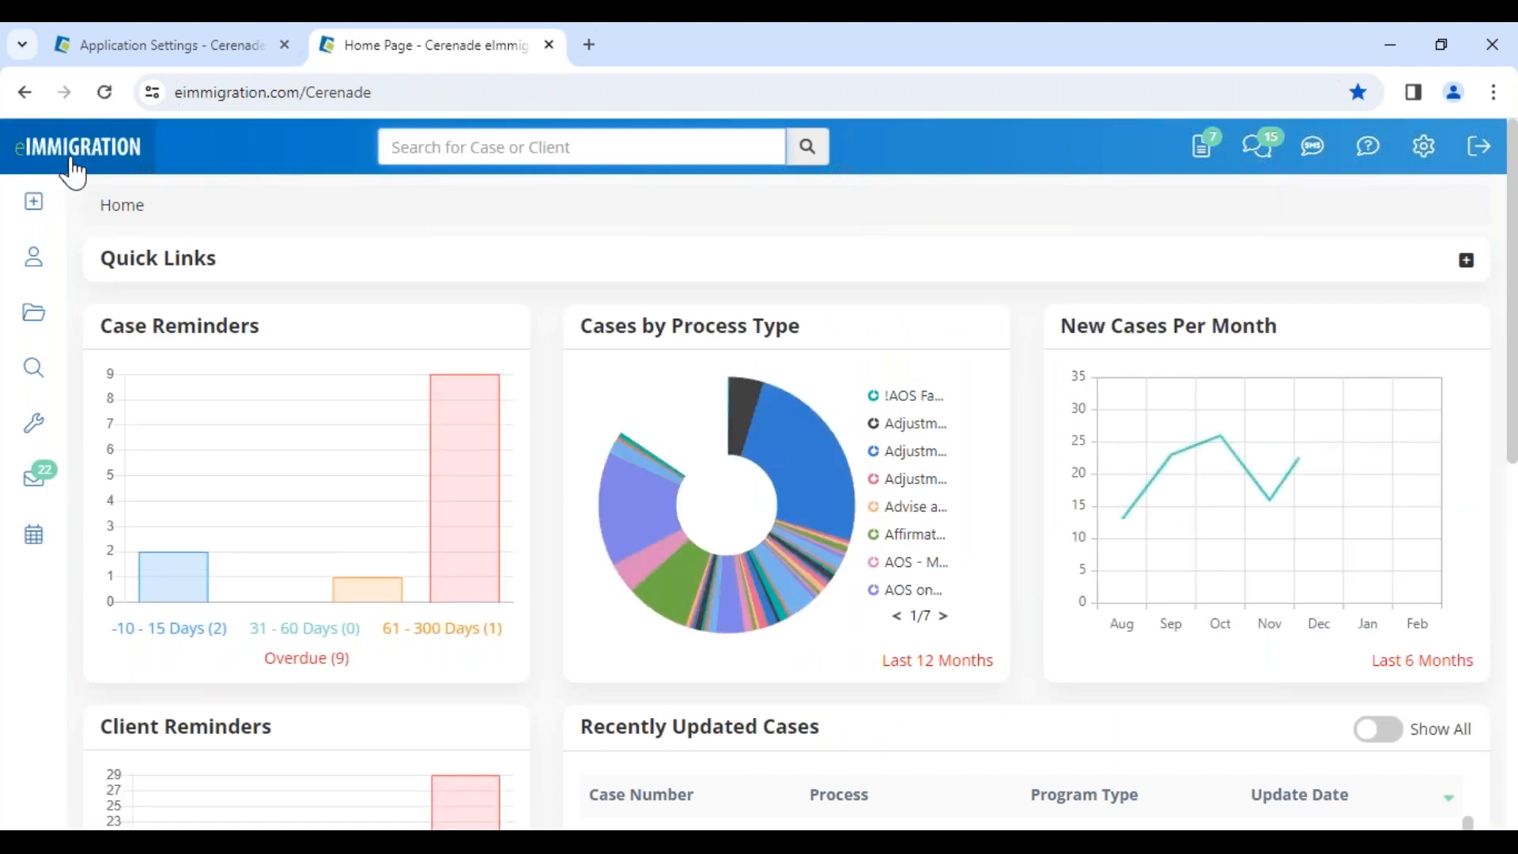
From Quick Links, start a payment, add invoice 2826 and apply $25 against it
drag(101, 267, 239, 274)
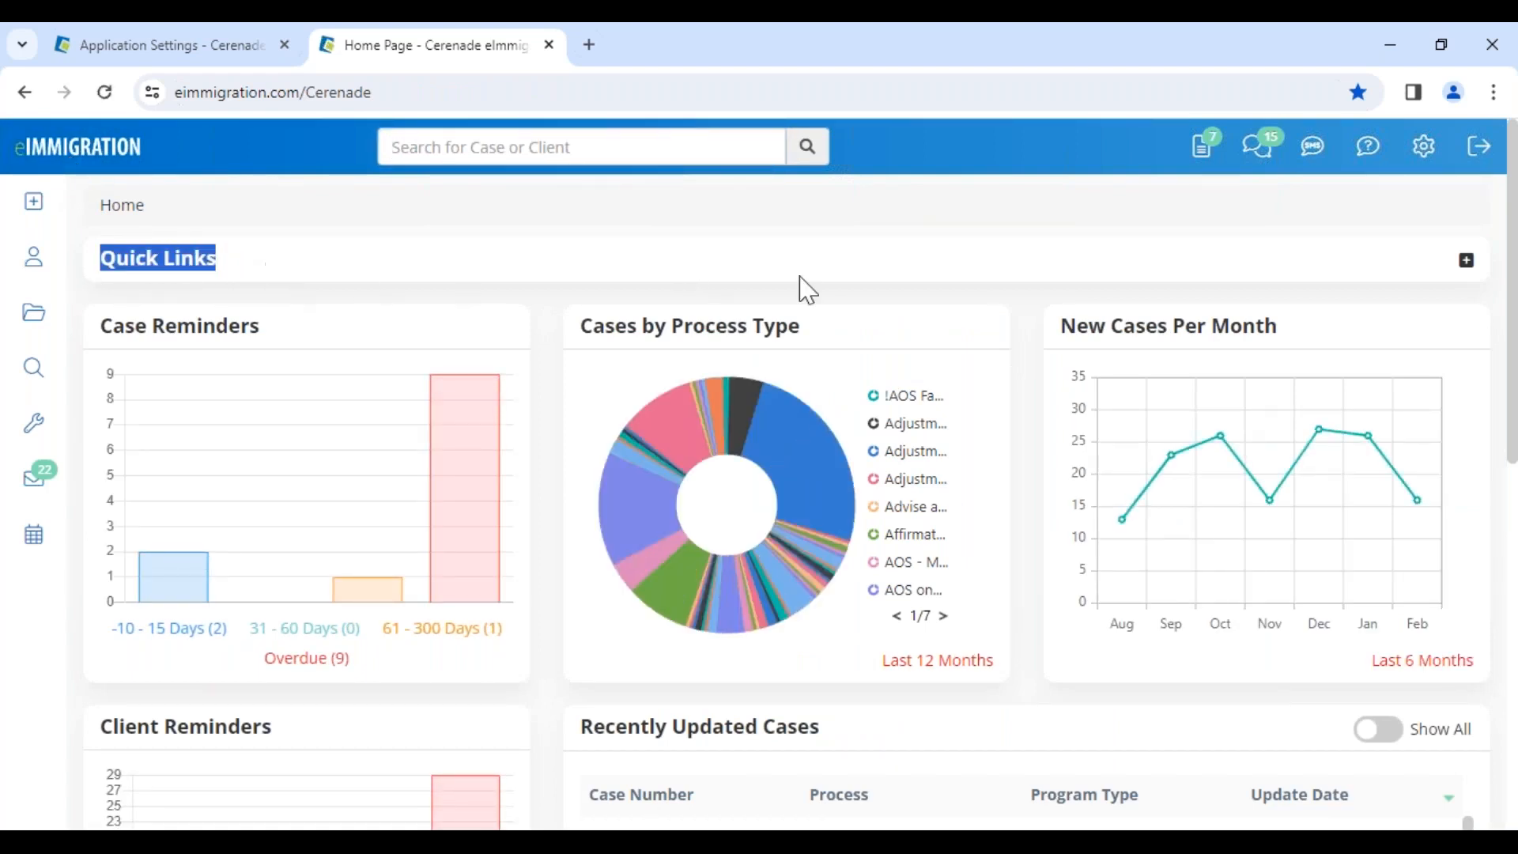
click(1468, 264)
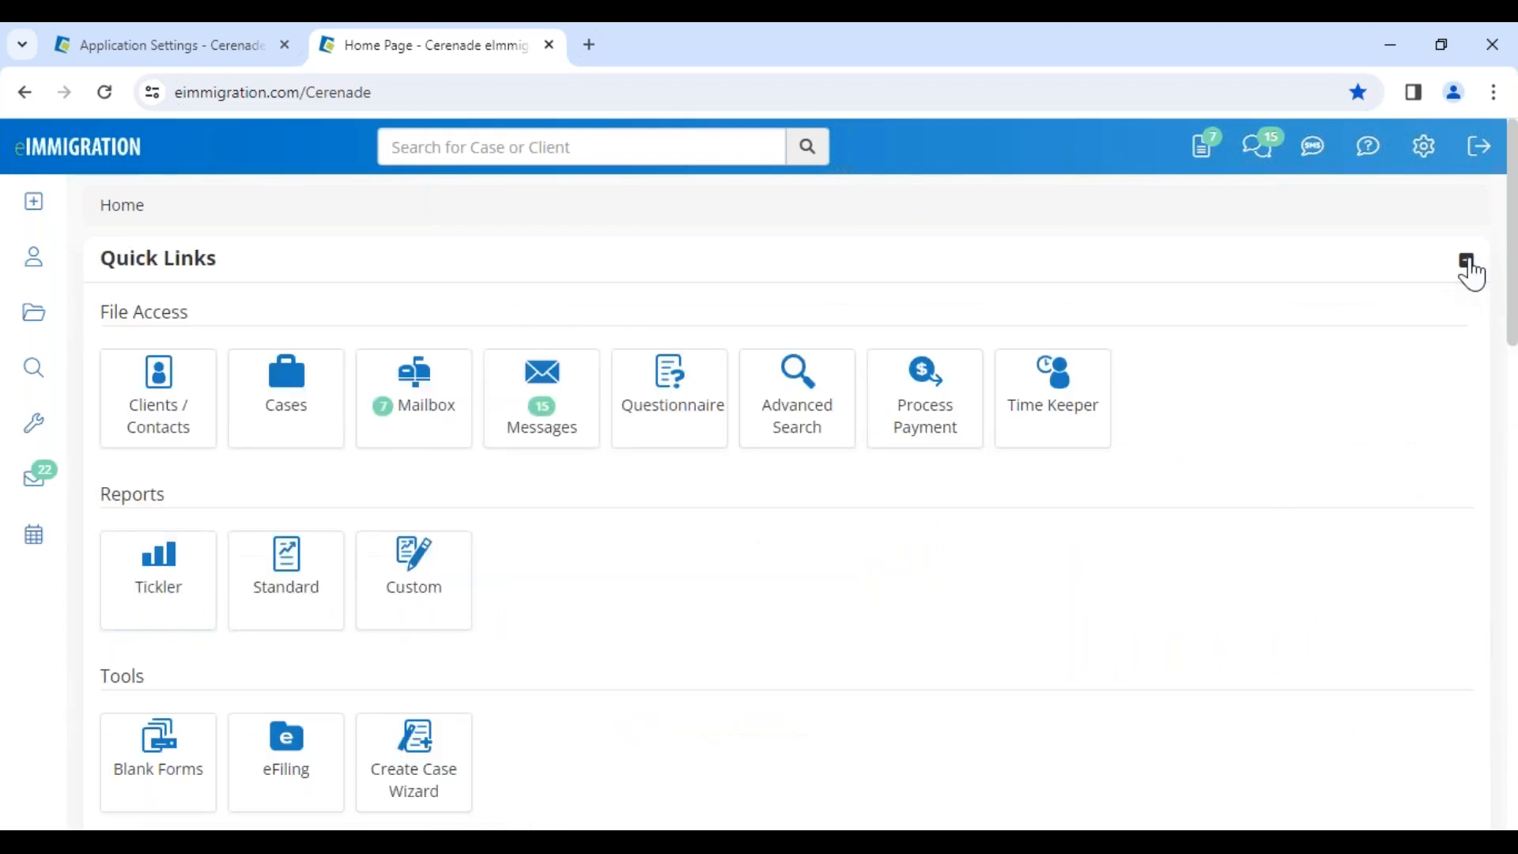
click(925, 425)
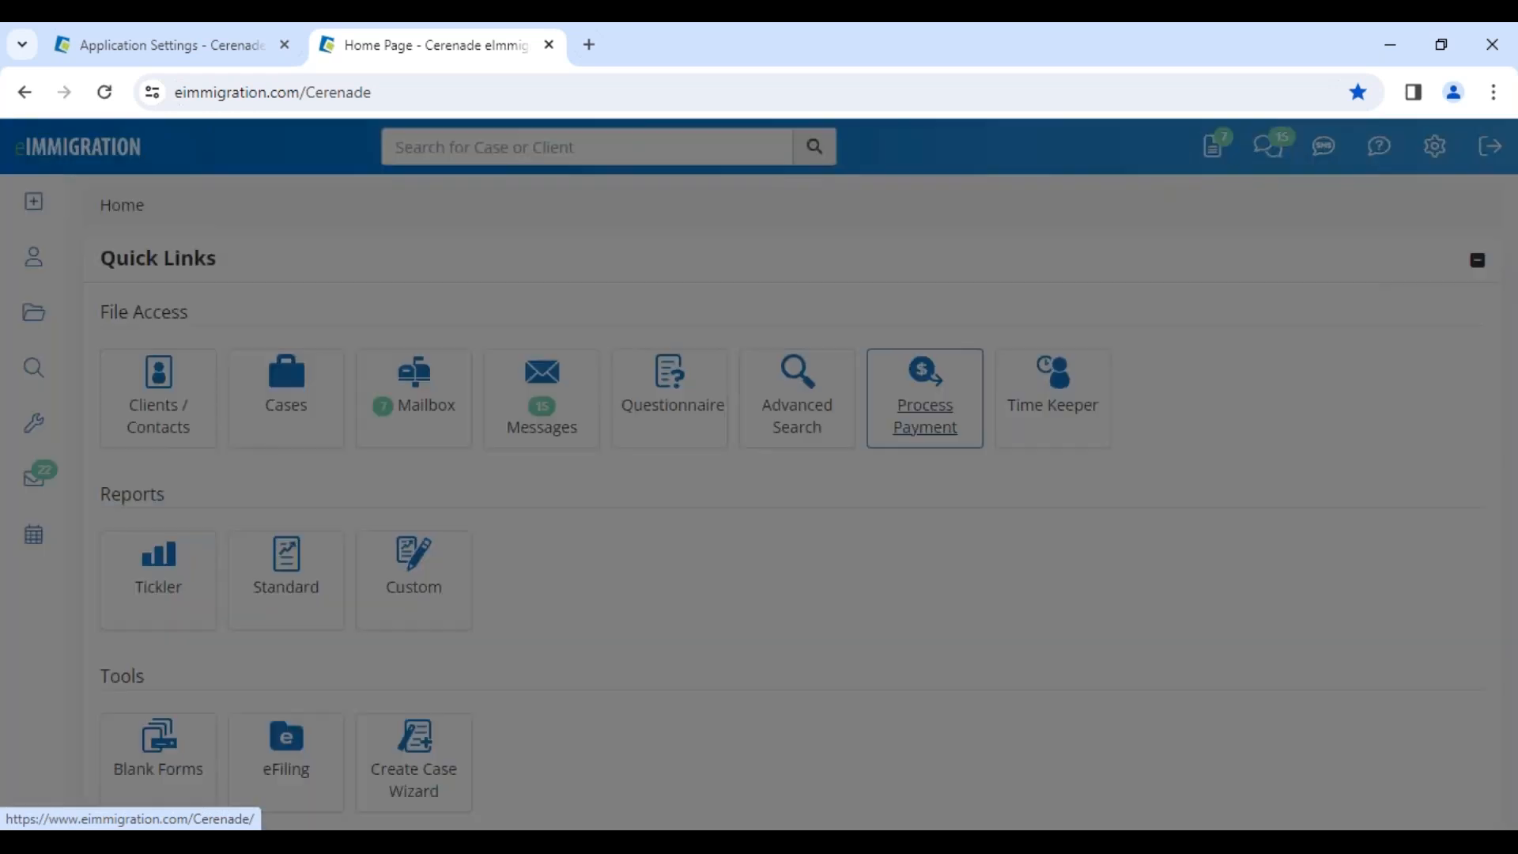
text(2826)
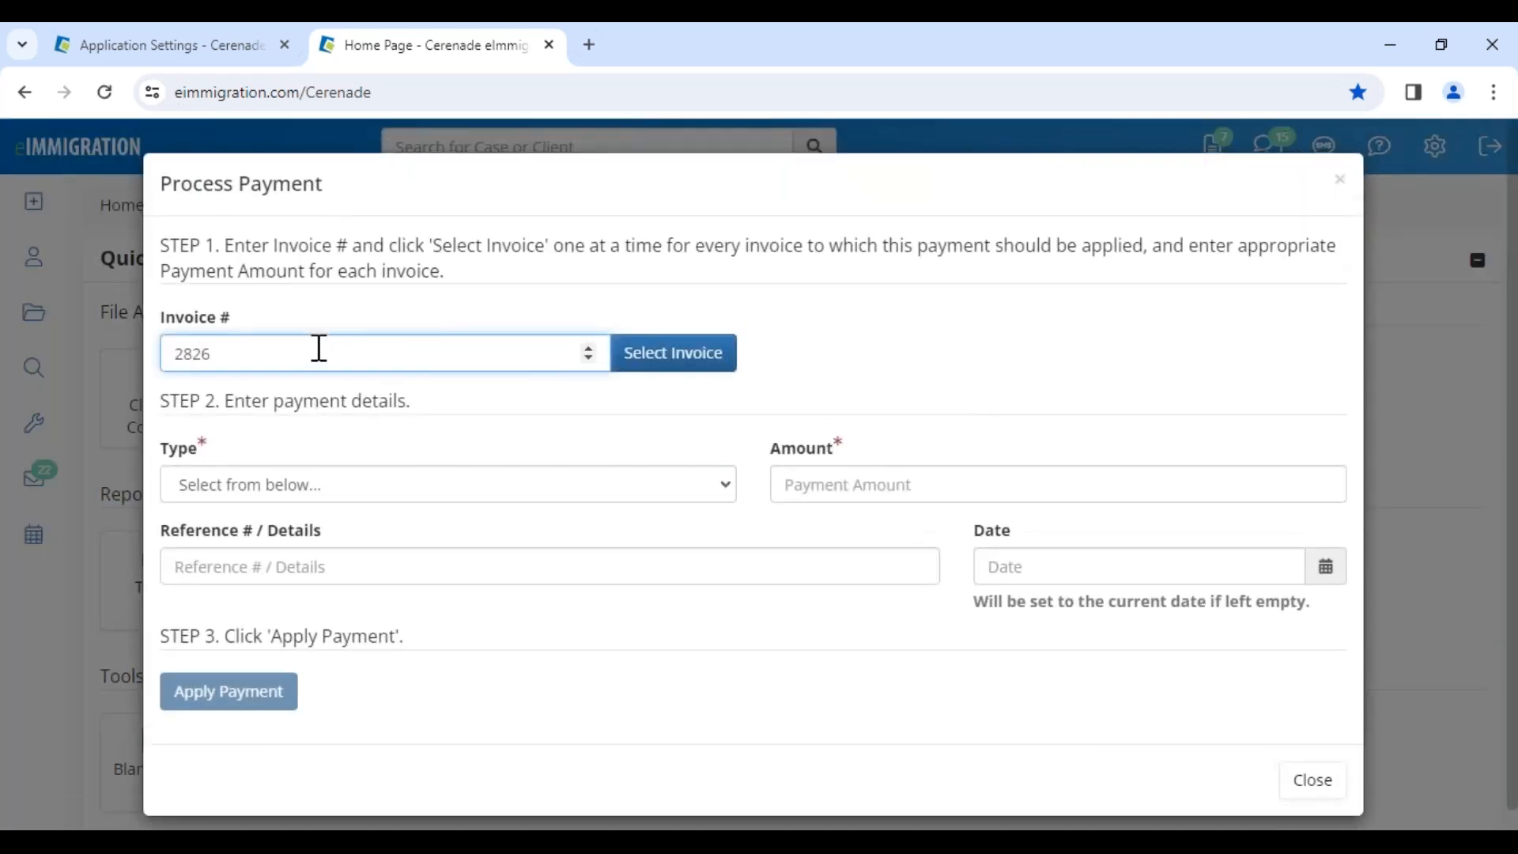
click(709, 363)
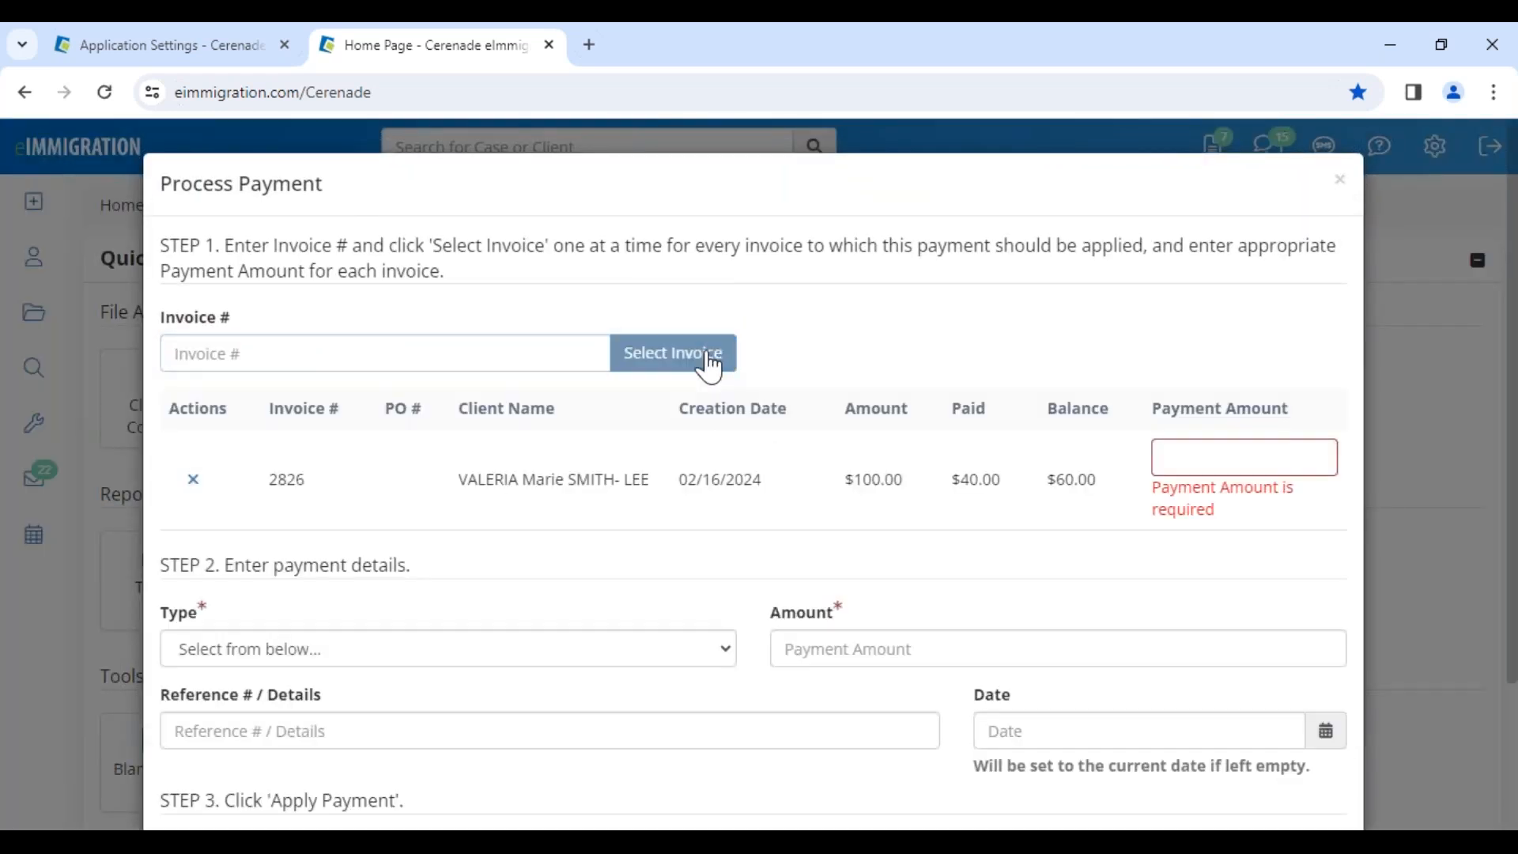
drag(1046, 480, 1099, 483)
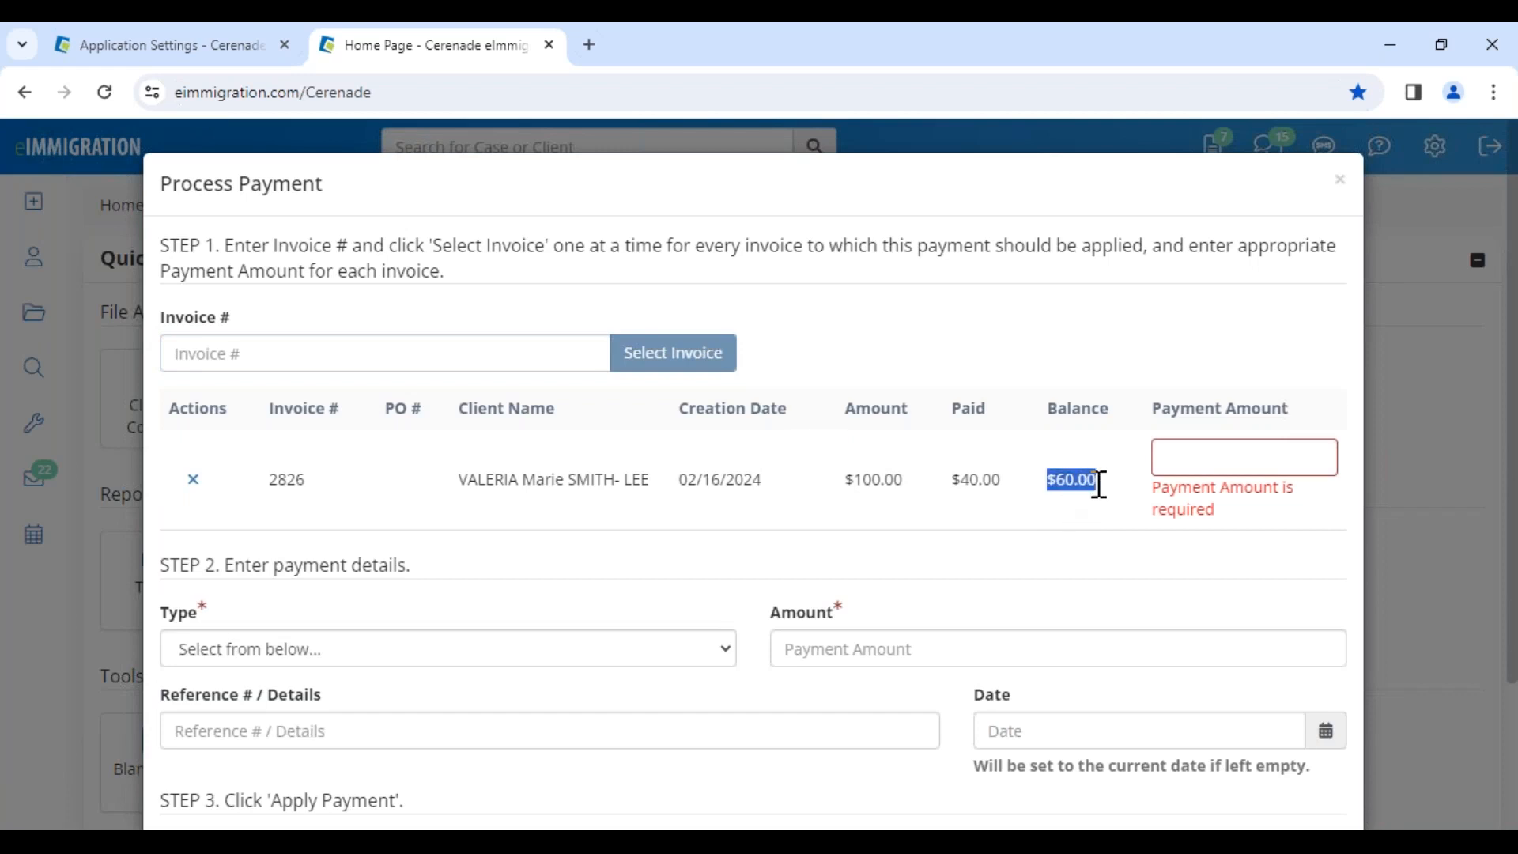
click(1199, 466)
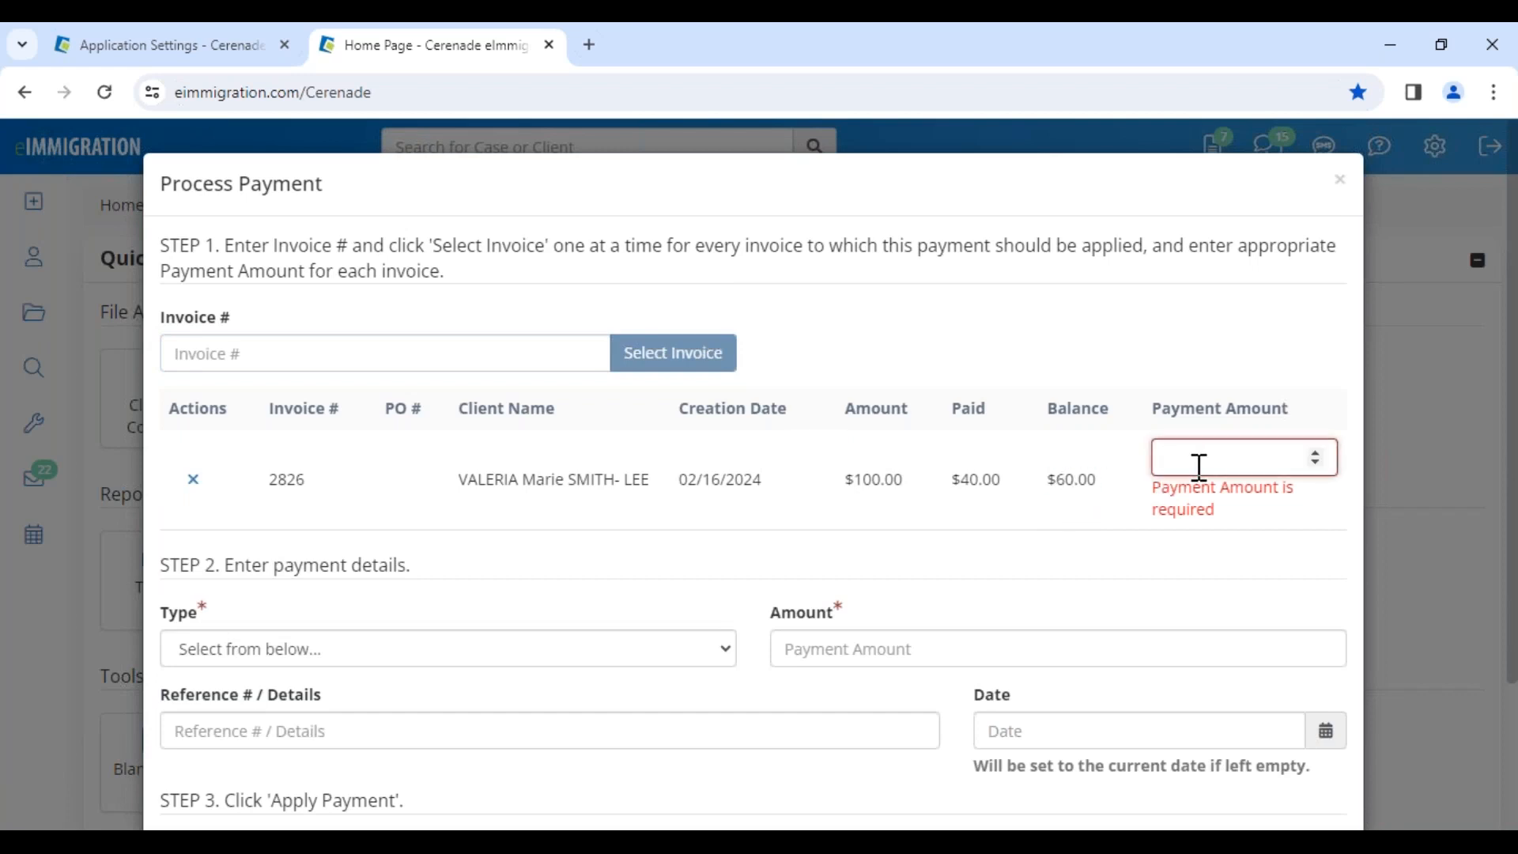
text(25)
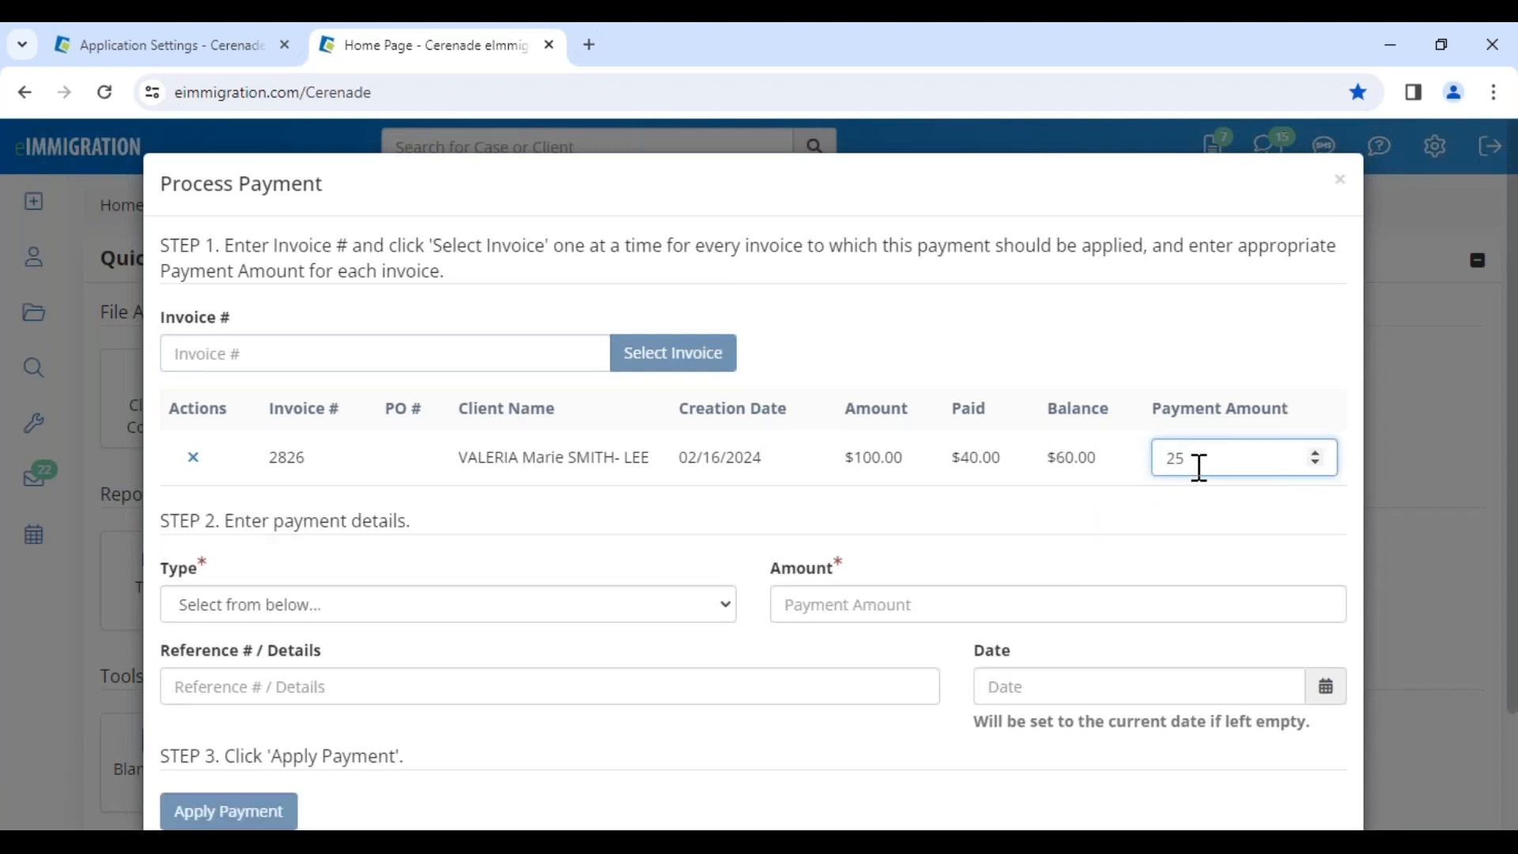
Set the payment type to Other instead of Payment Card
click(303, 606)
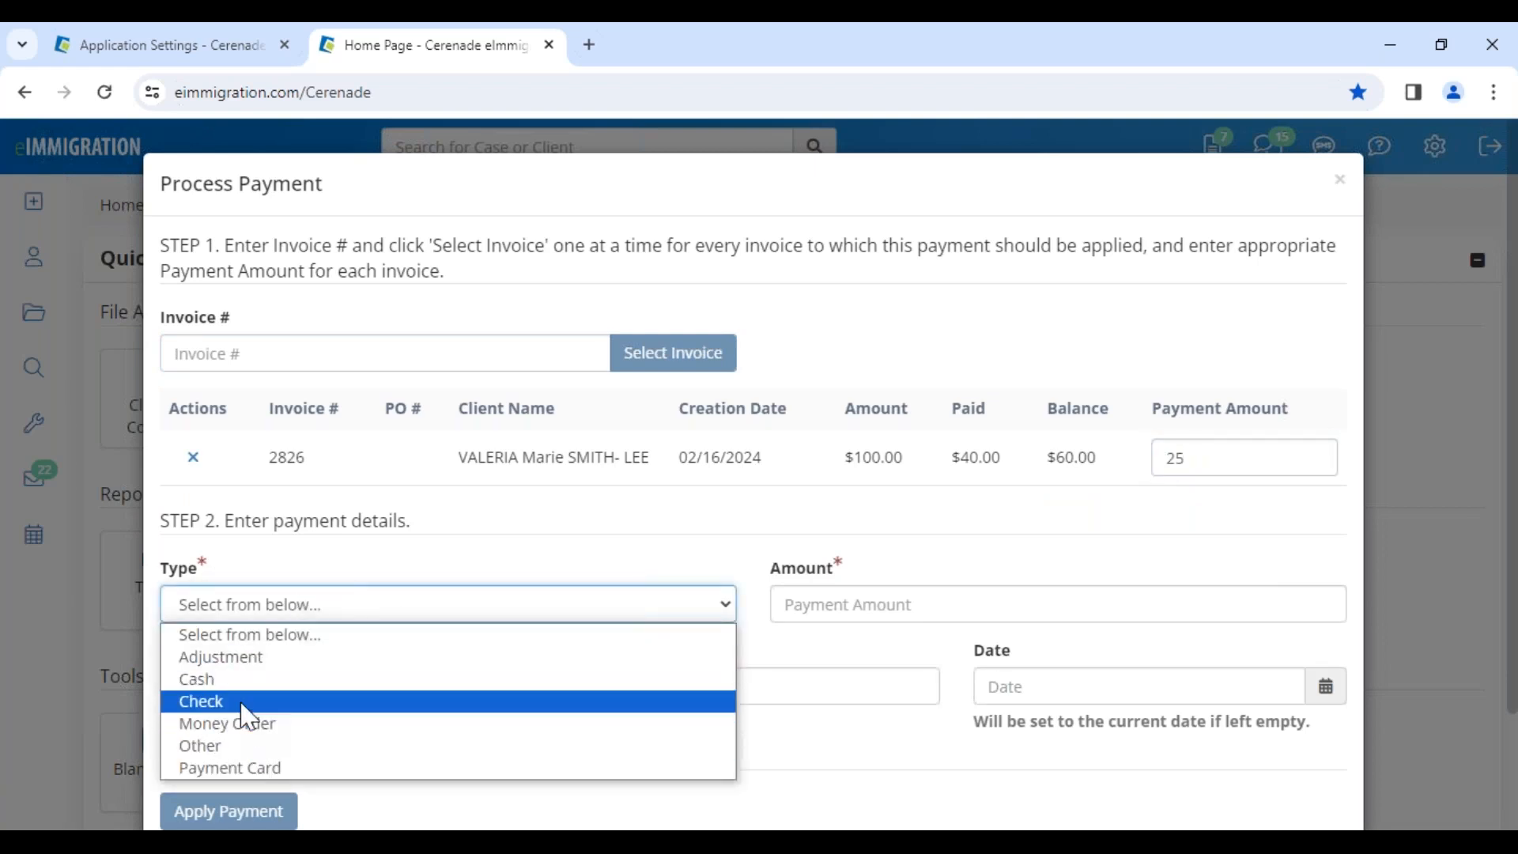
click(244, 775)
scroll(360, 687, down, 1)
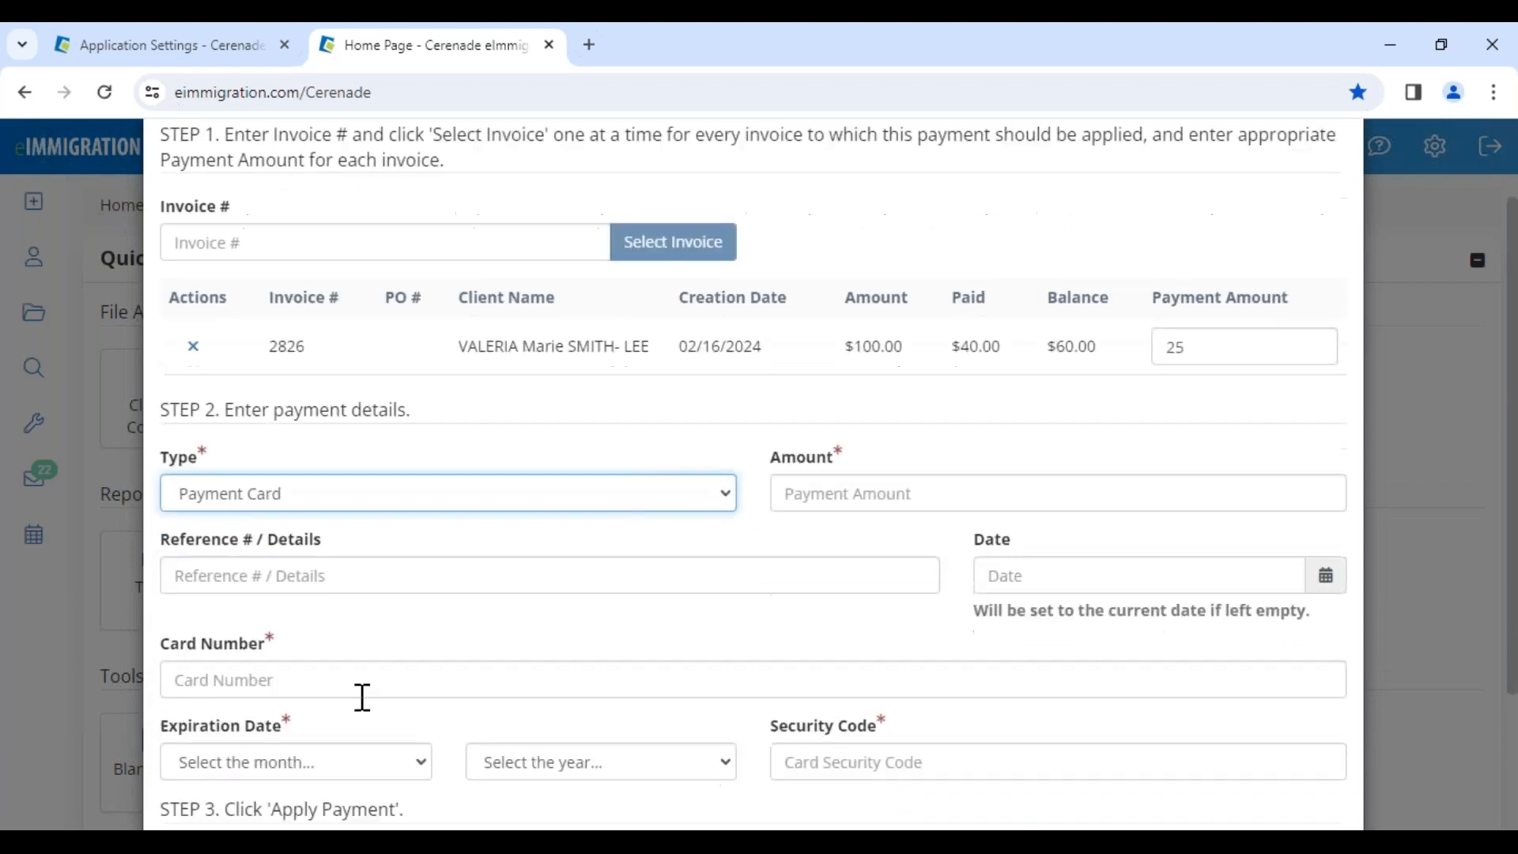
scroll(373, 621, down, 1)
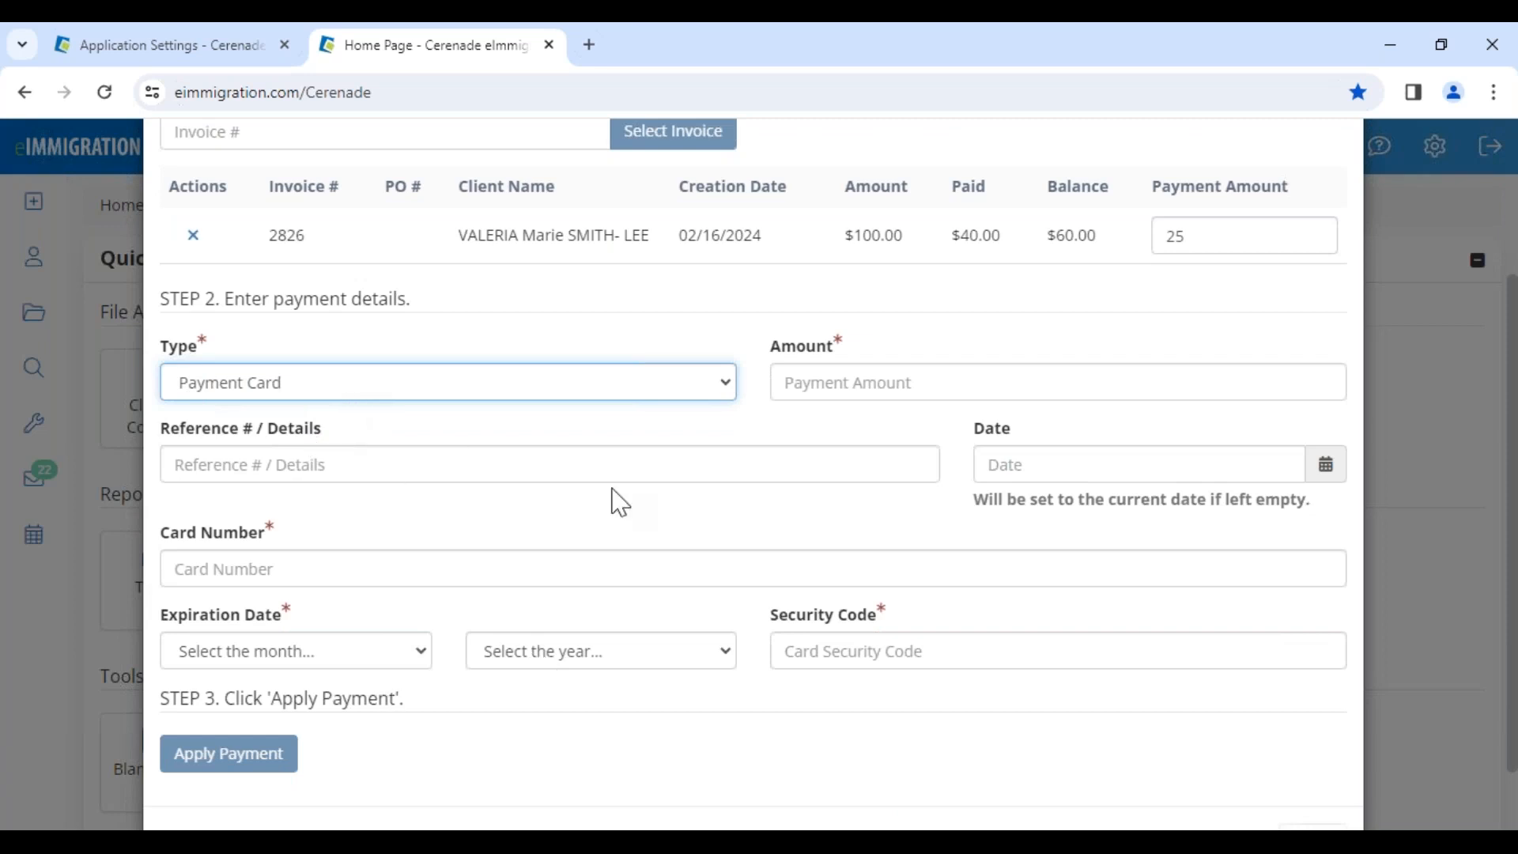
click(287, 390)
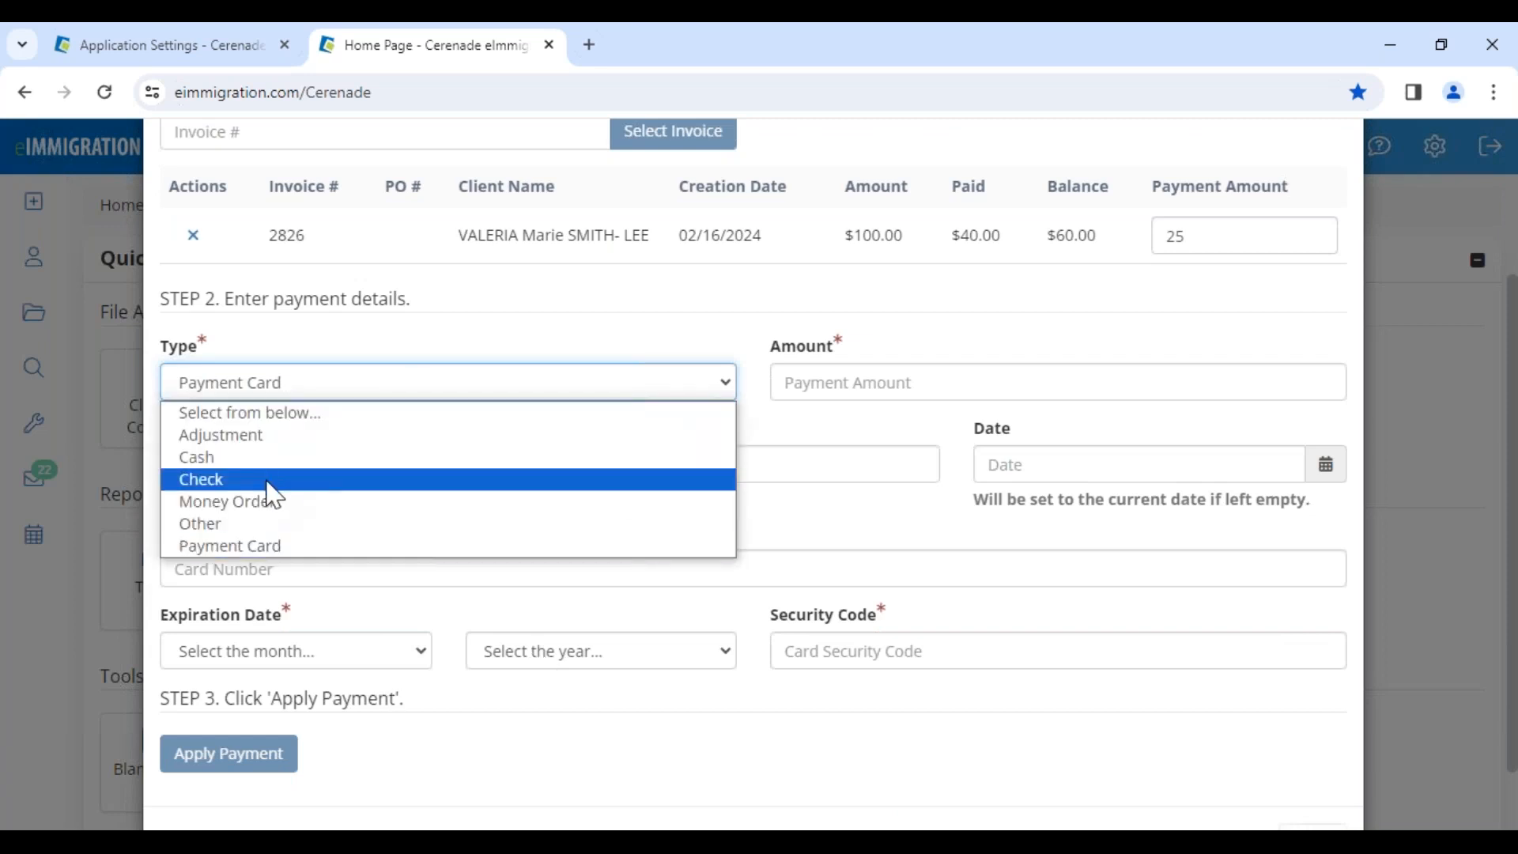
click(266, 524)
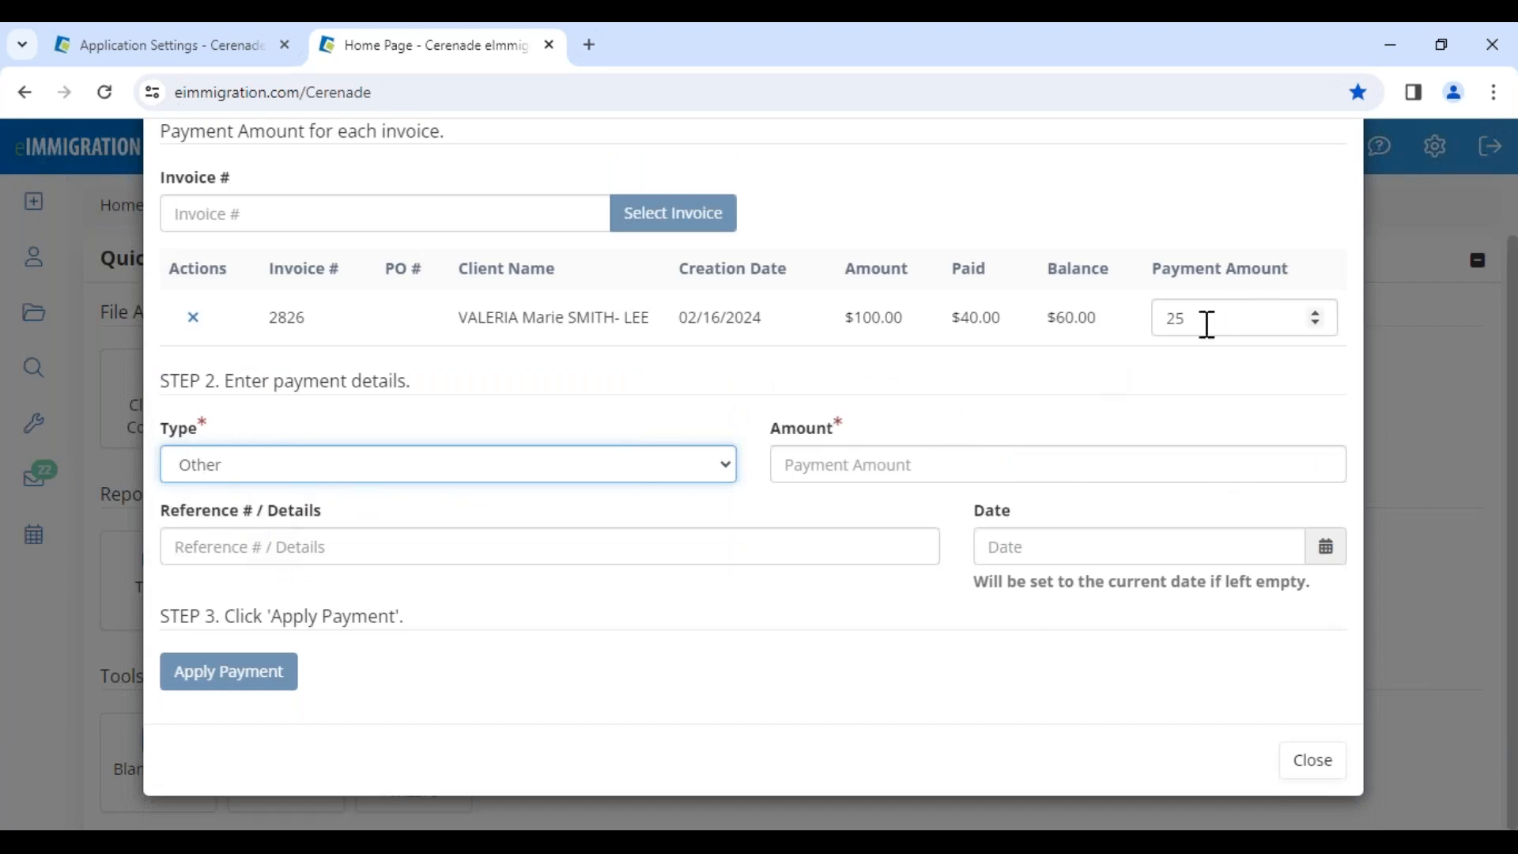
Enter the total, use the saved Zelle reference, date it 02/16/2024 and apply the payment
click(892, 457)
text(25)
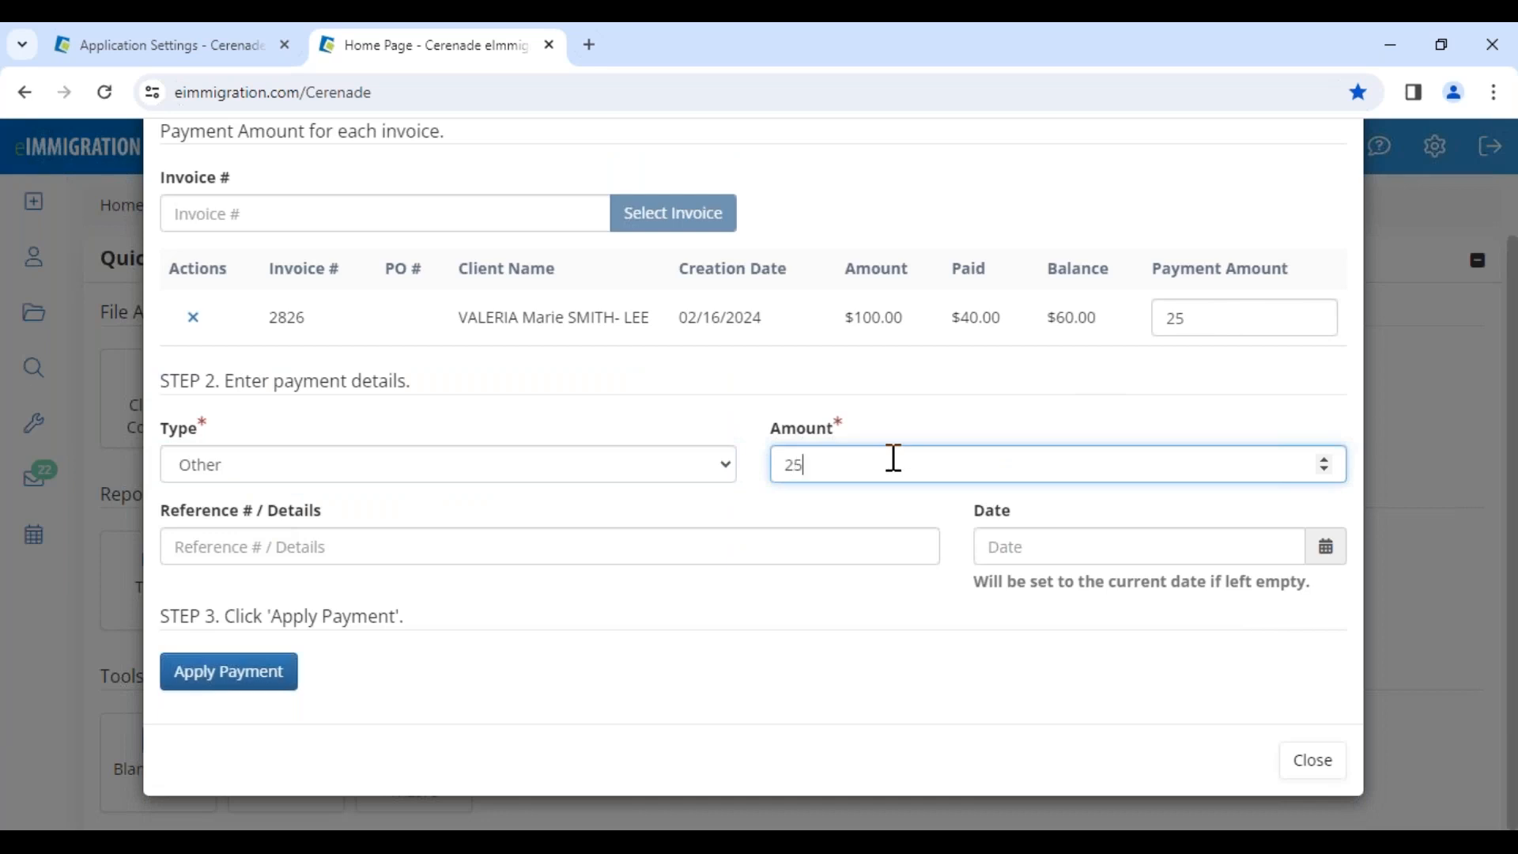
click(641, 549)
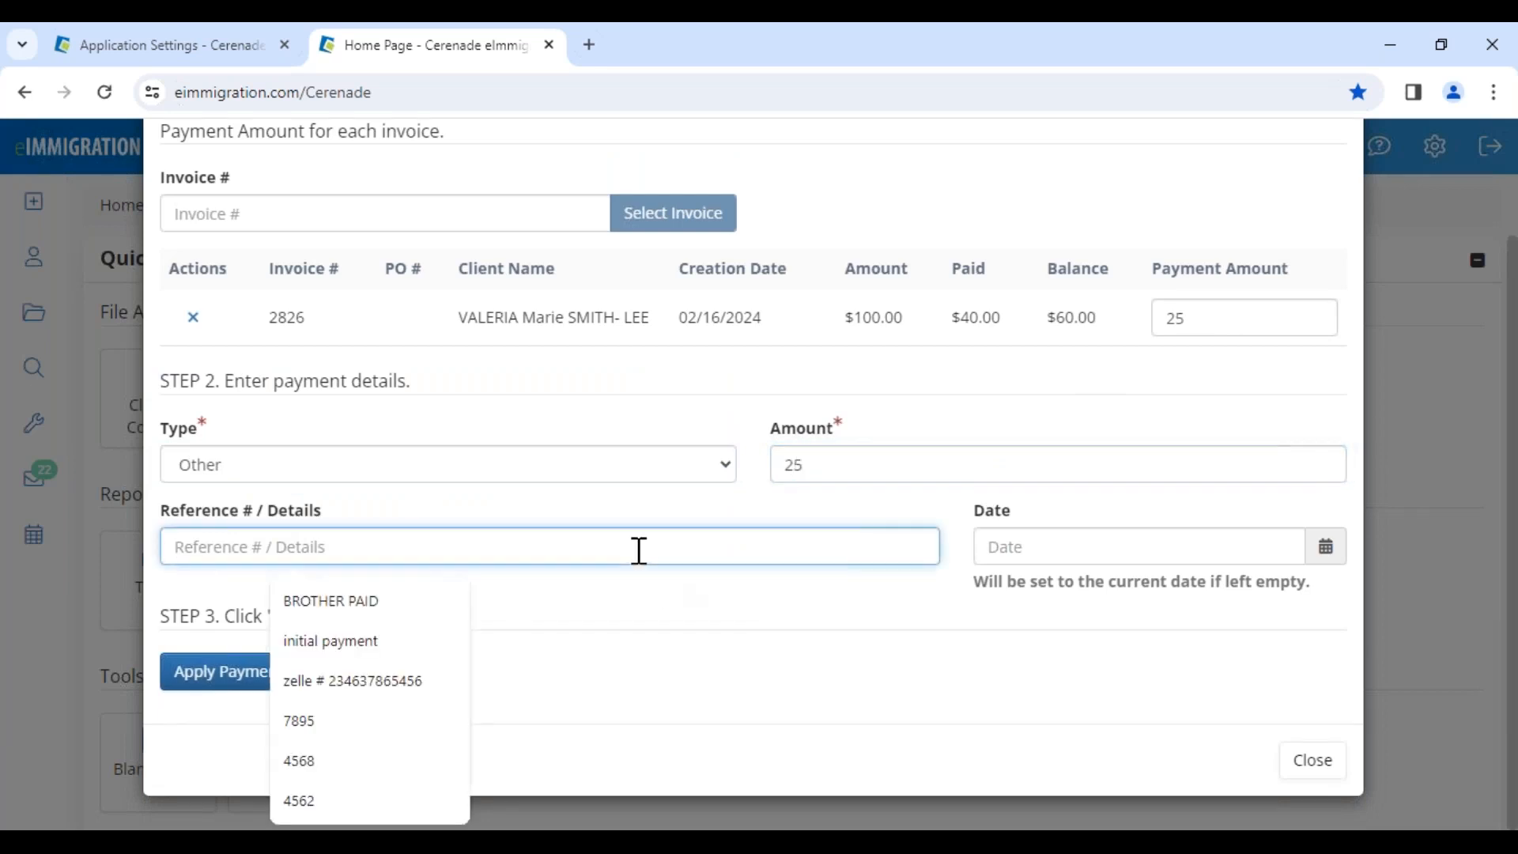
click(434, 687)
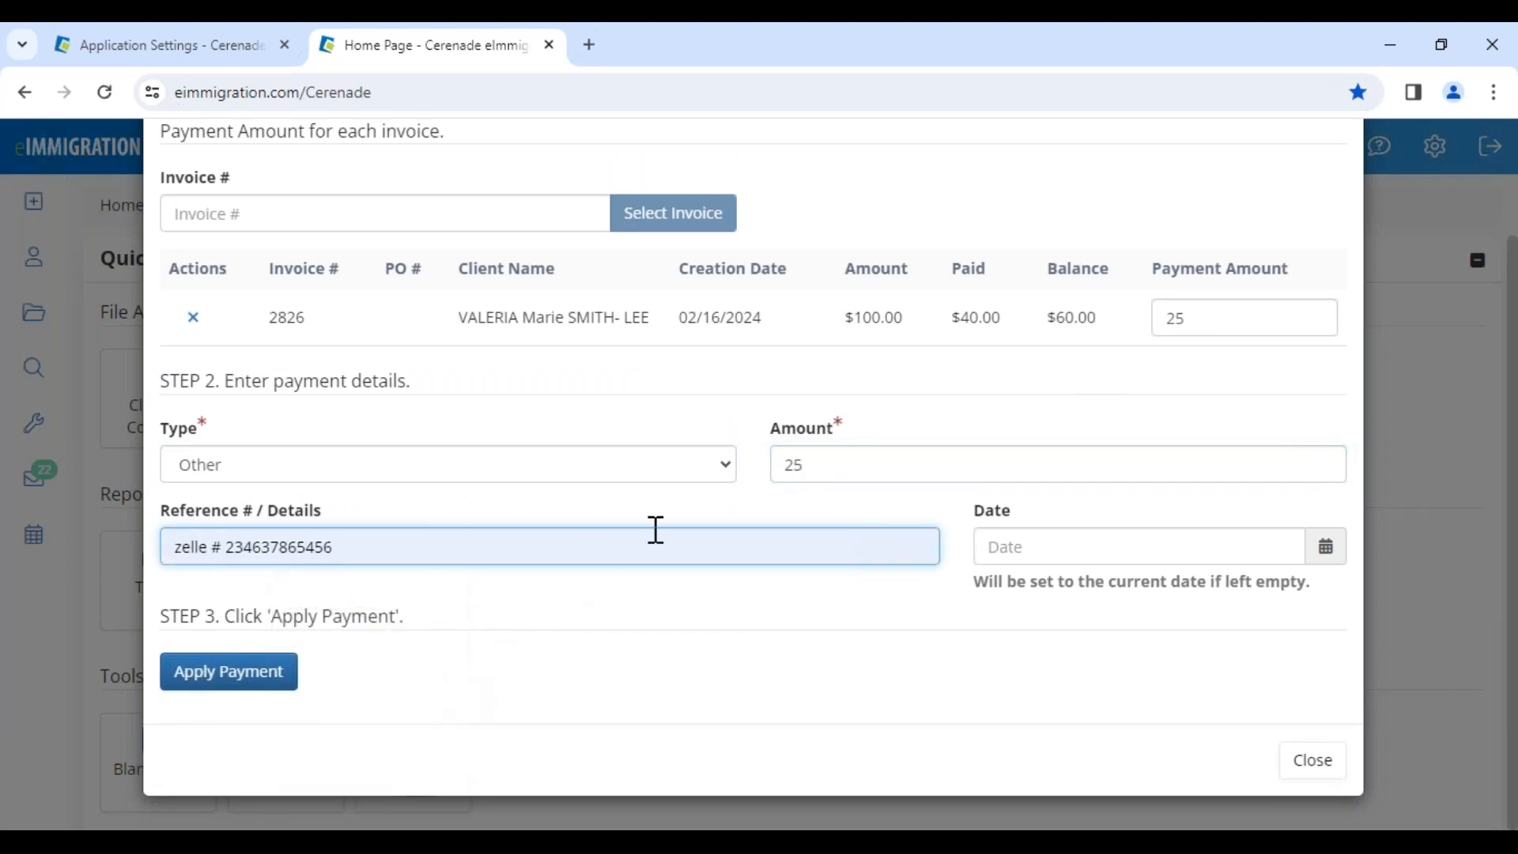
click(1106, 540)
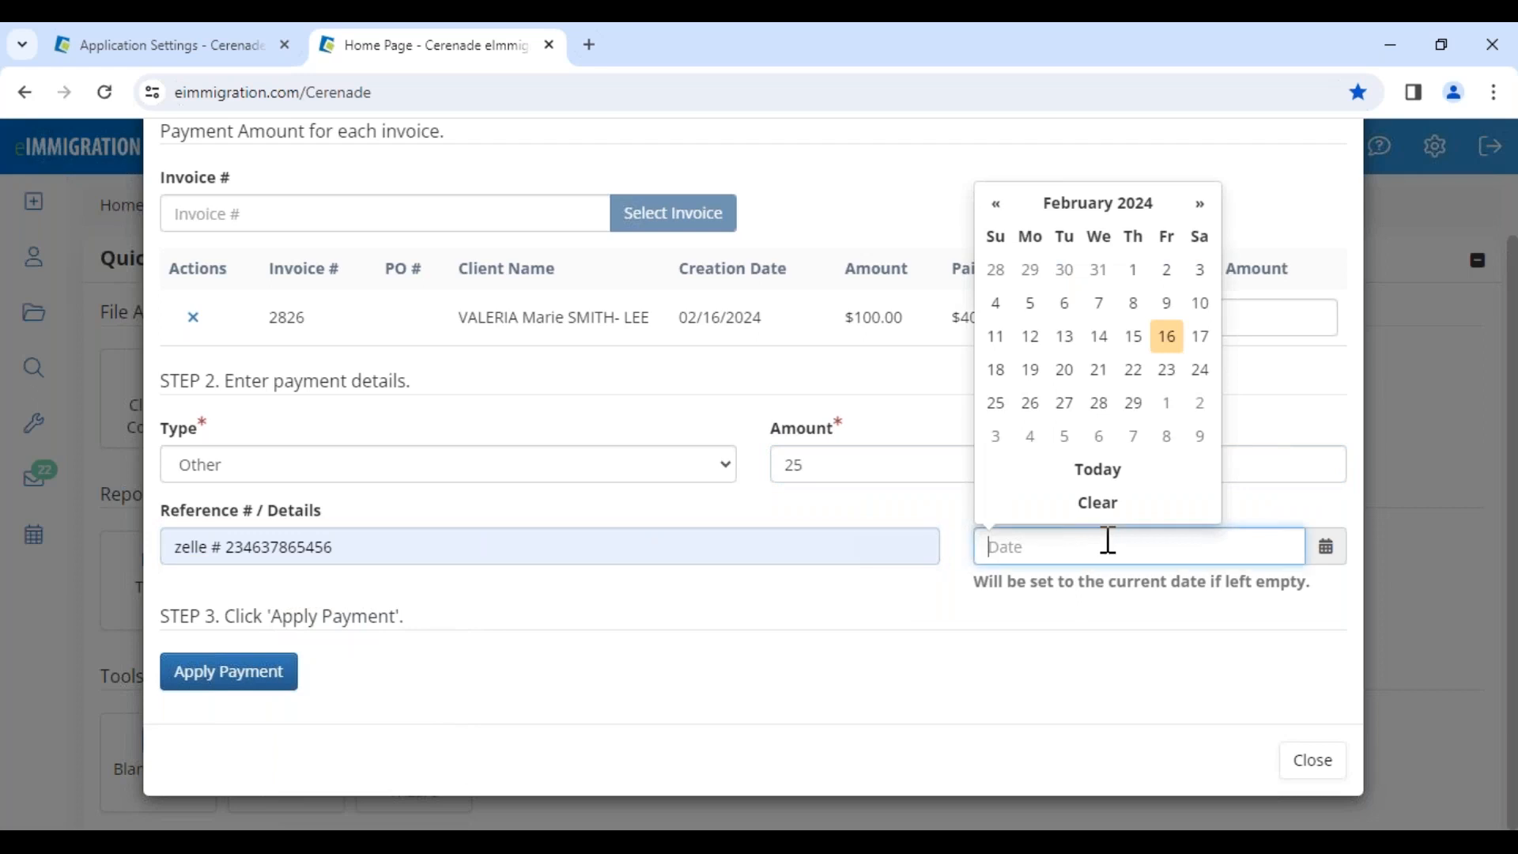
click(1168, 337)
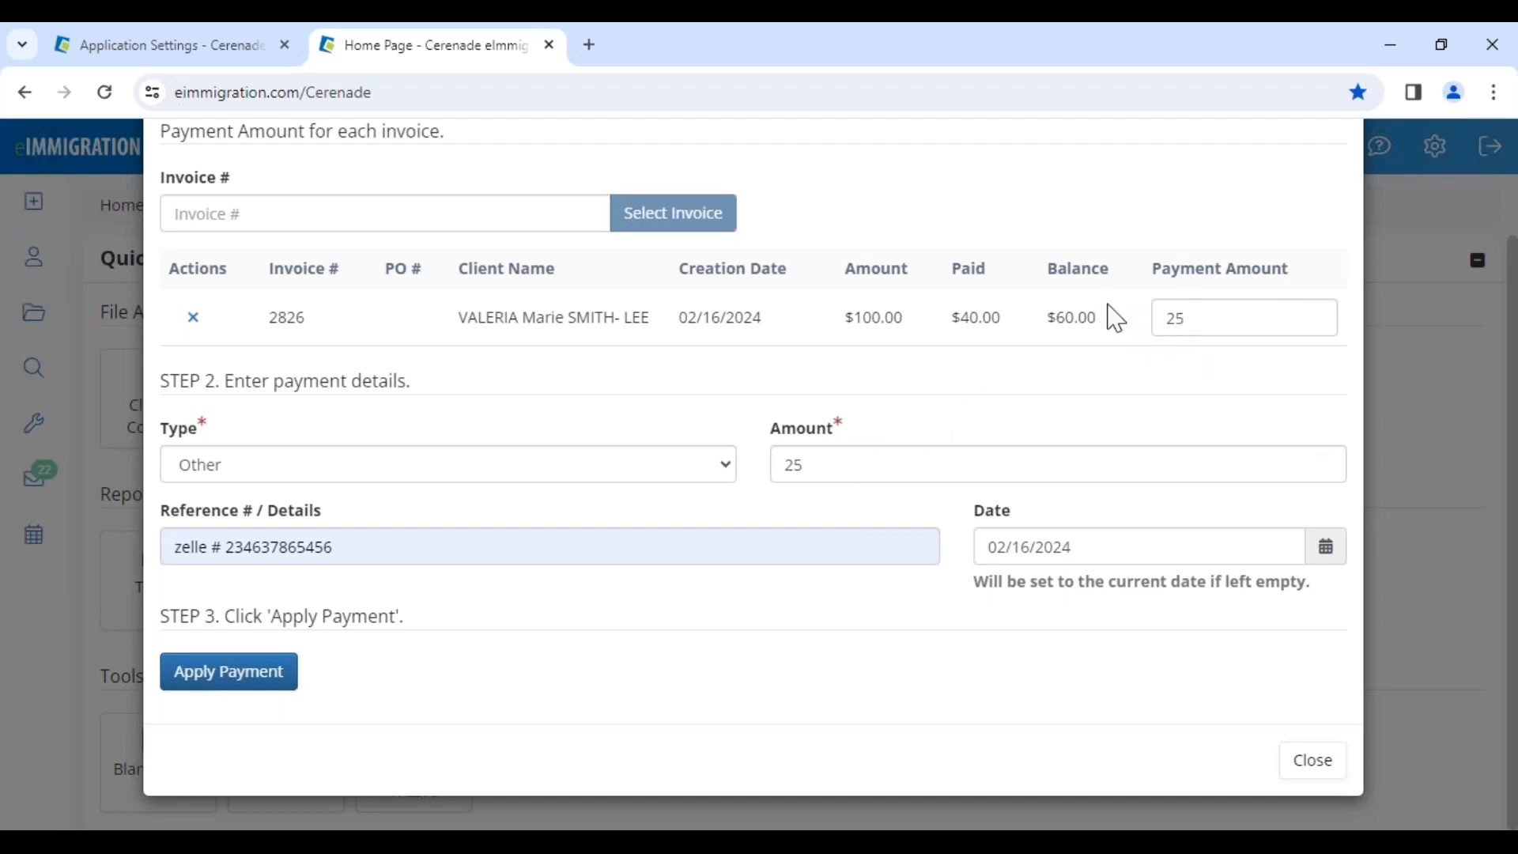
click(201, 679)
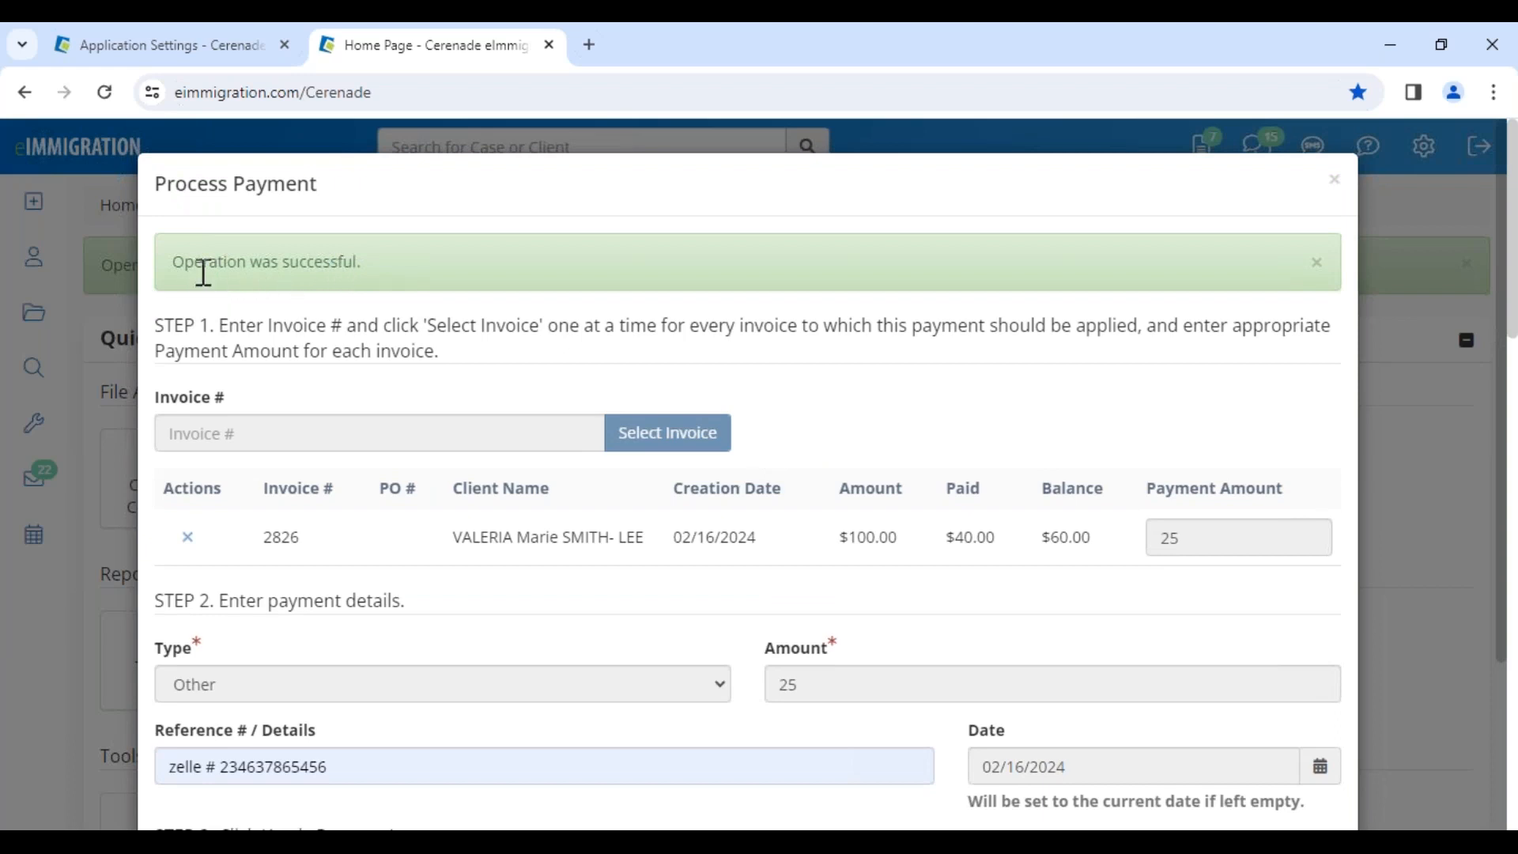
click(1336, 183)
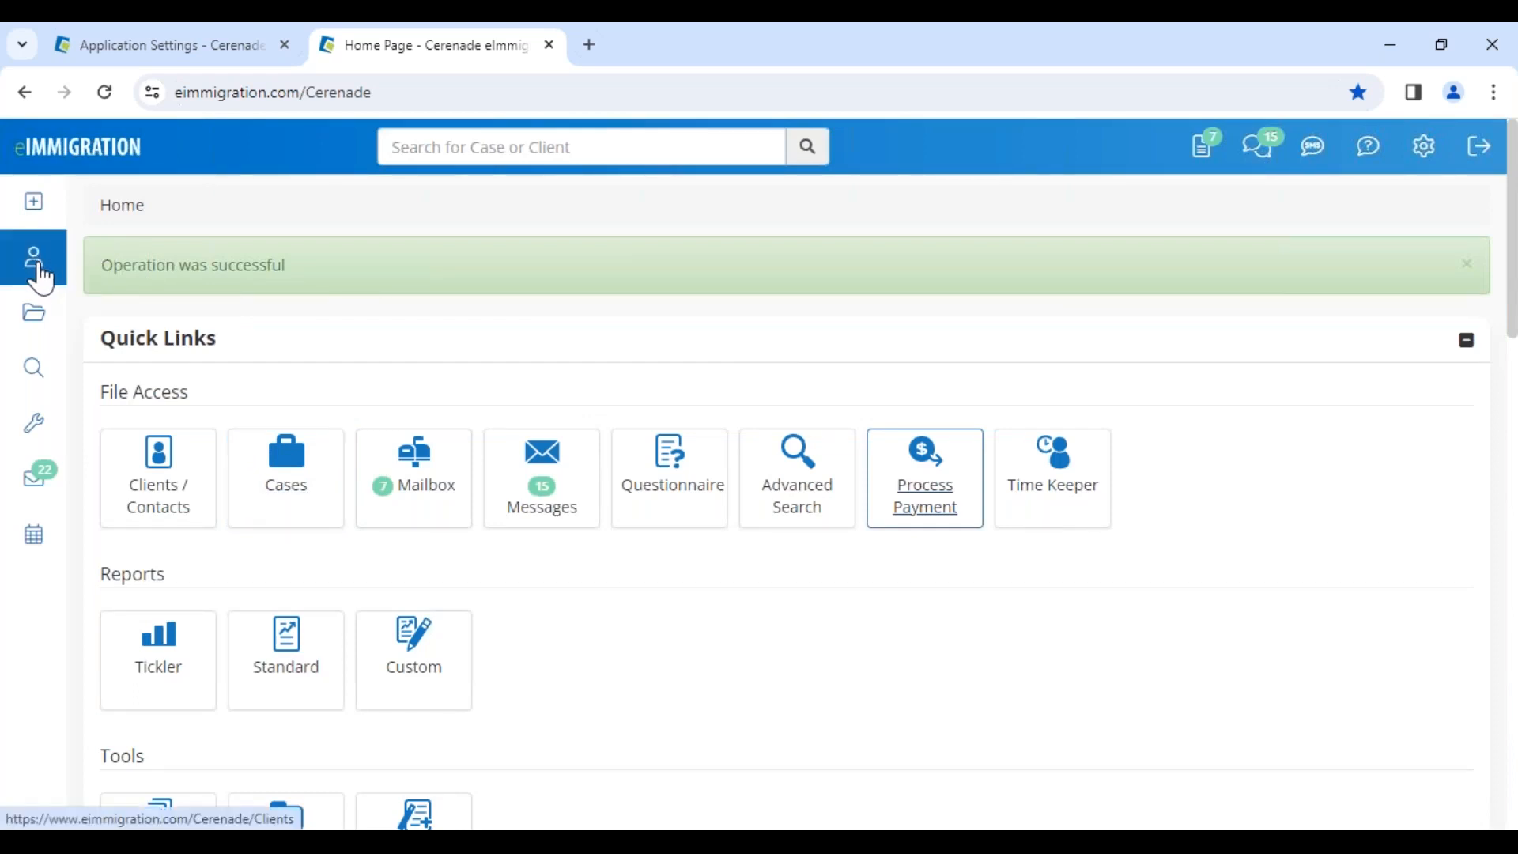
Reopen the payment processing form and close it again
click(44, 373)
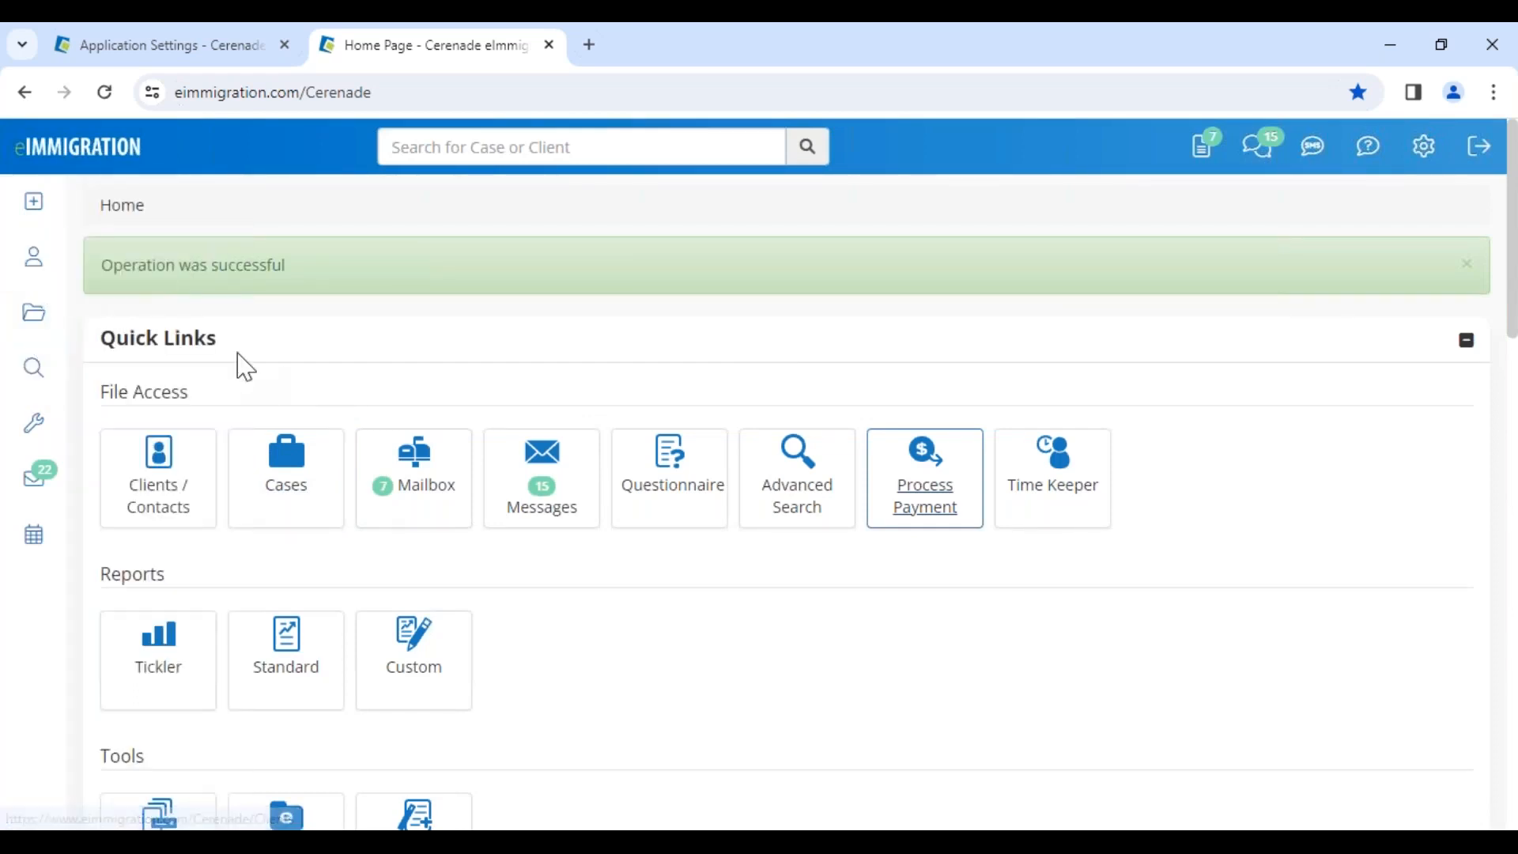
triple_click(122, 348)
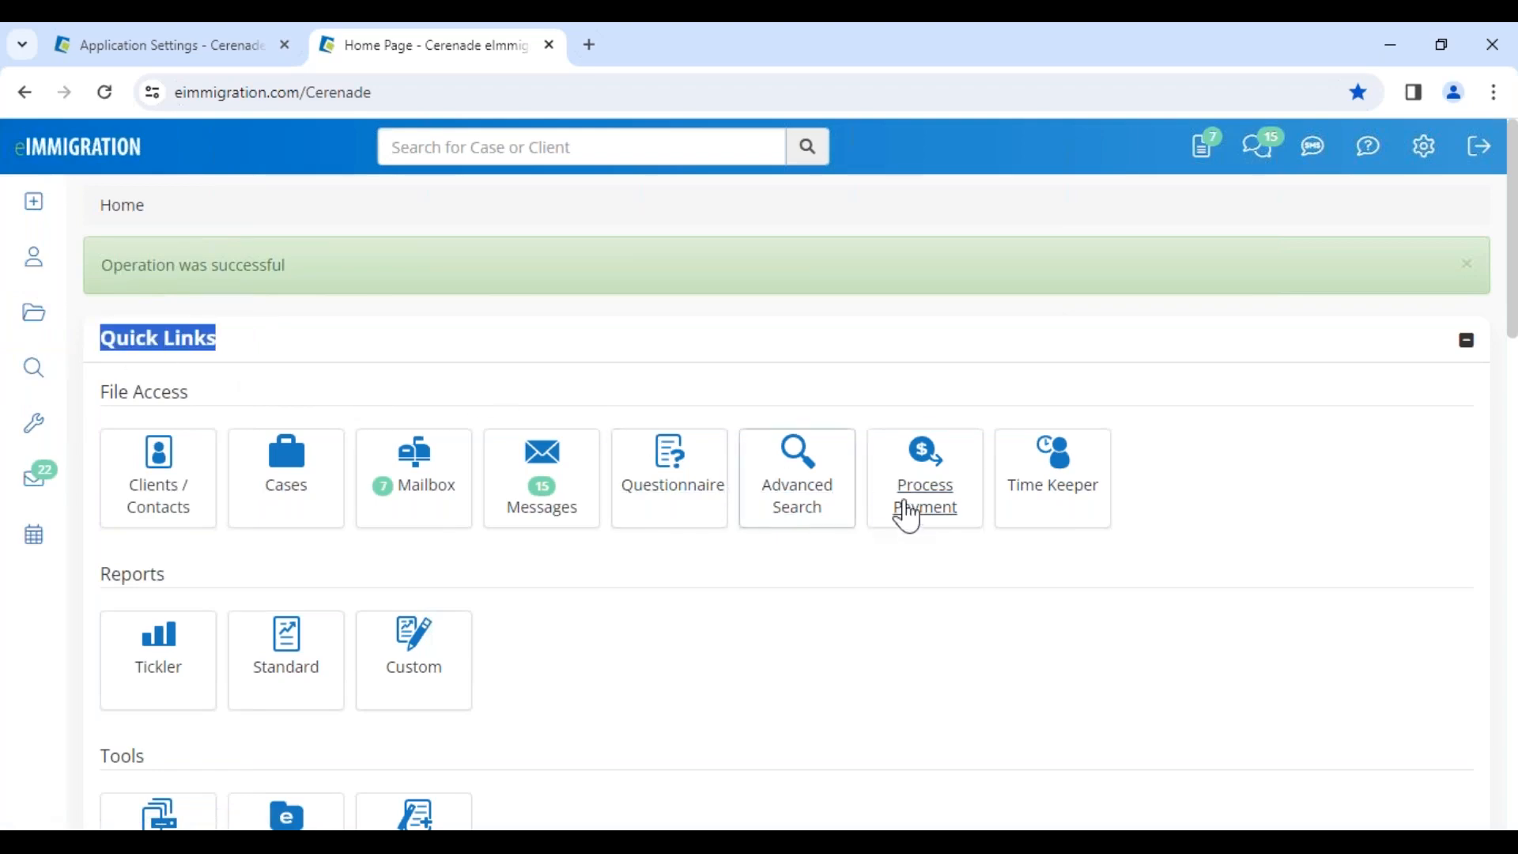
click(925, 522)
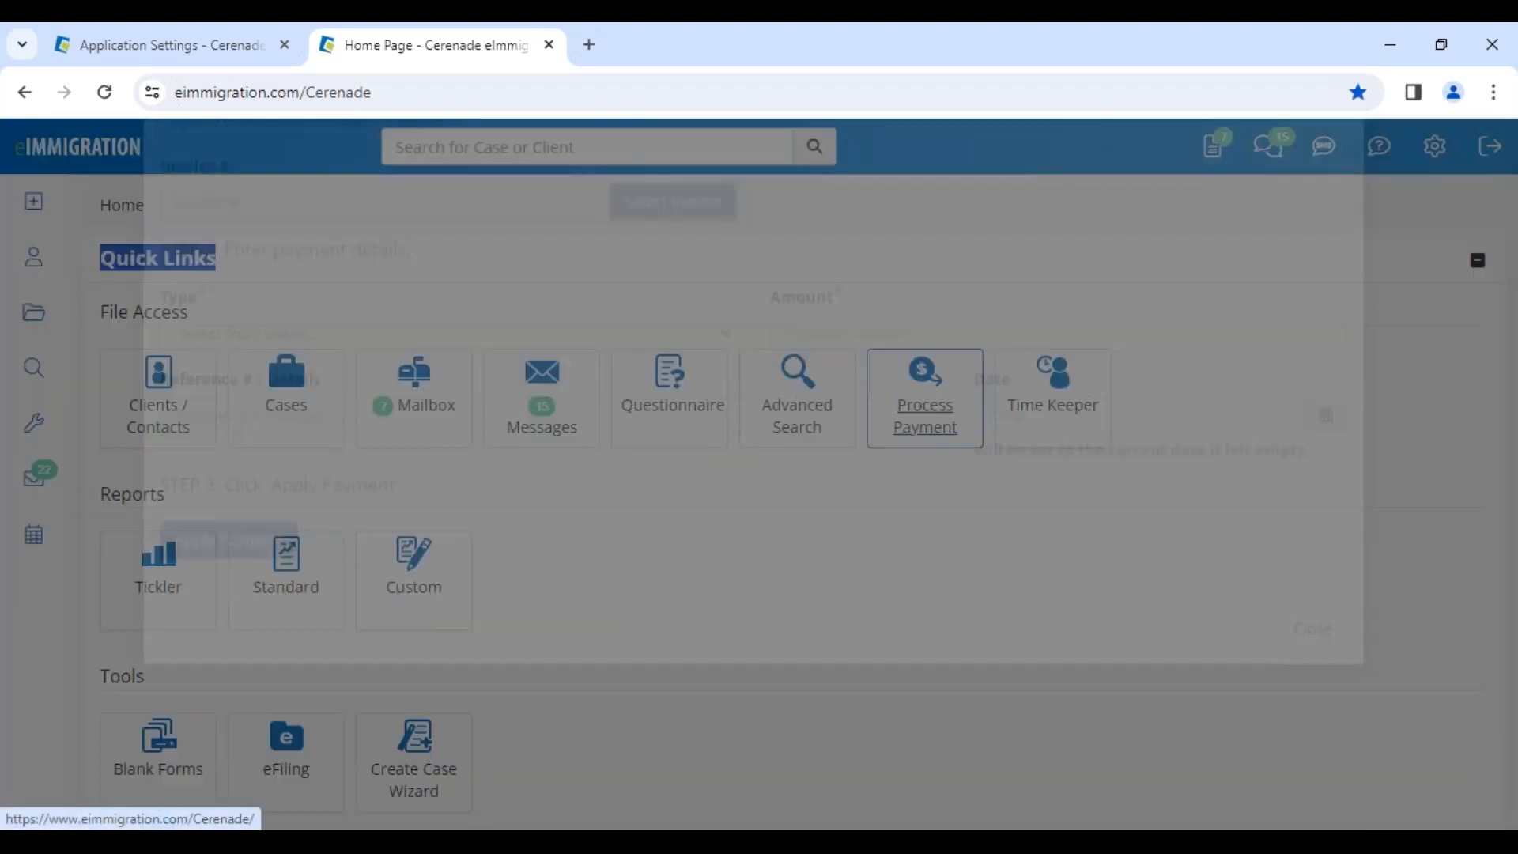
triple_click(176, 322)
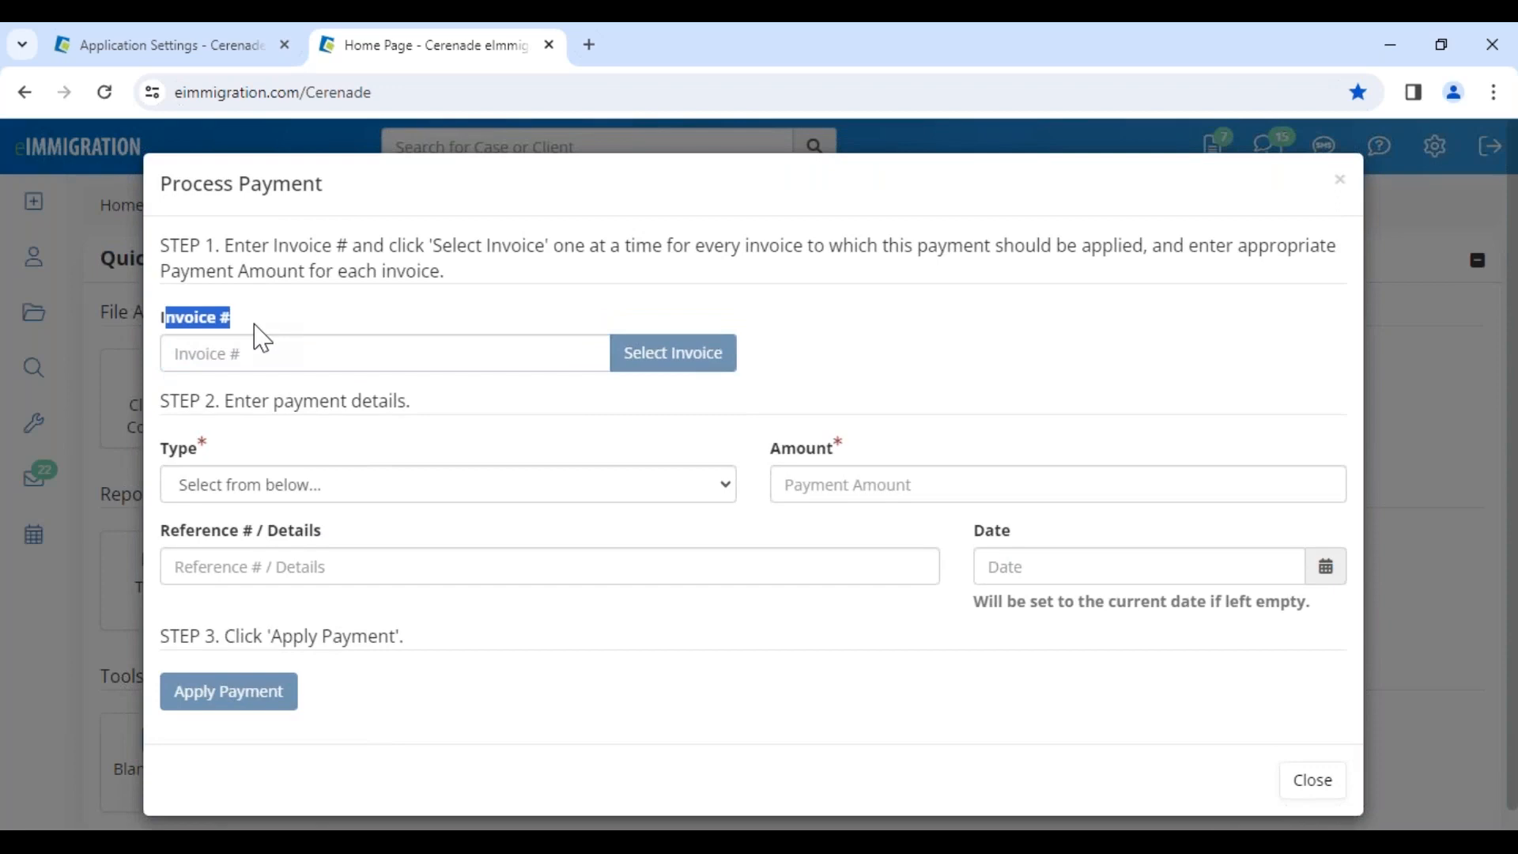
click(1339, 180)
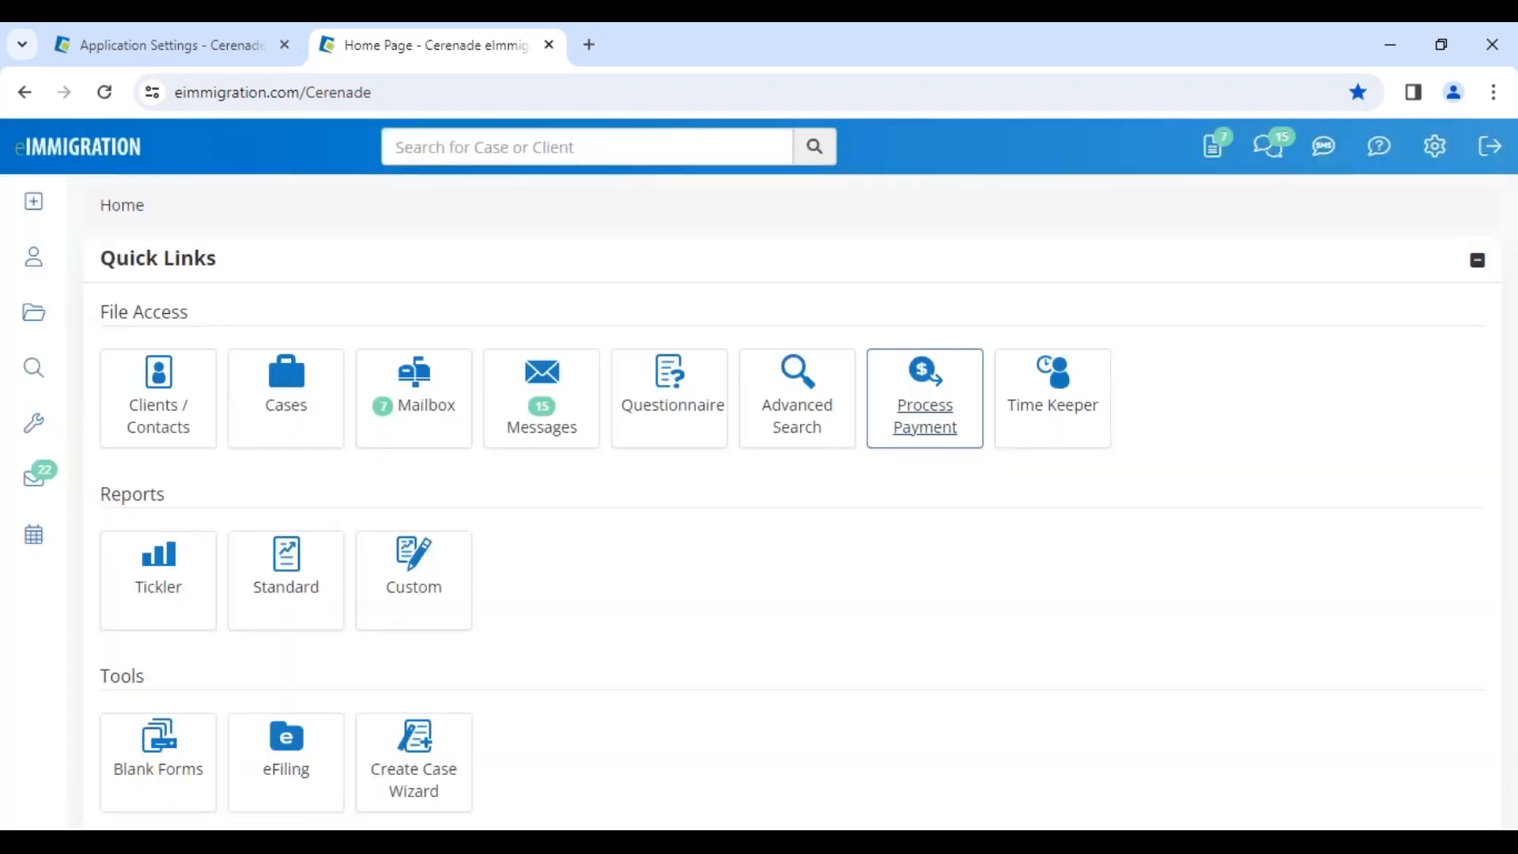
Load more data for the first client in the client list and open its Invoices
click(32, 261)
scroll(283, 656, down, 2)
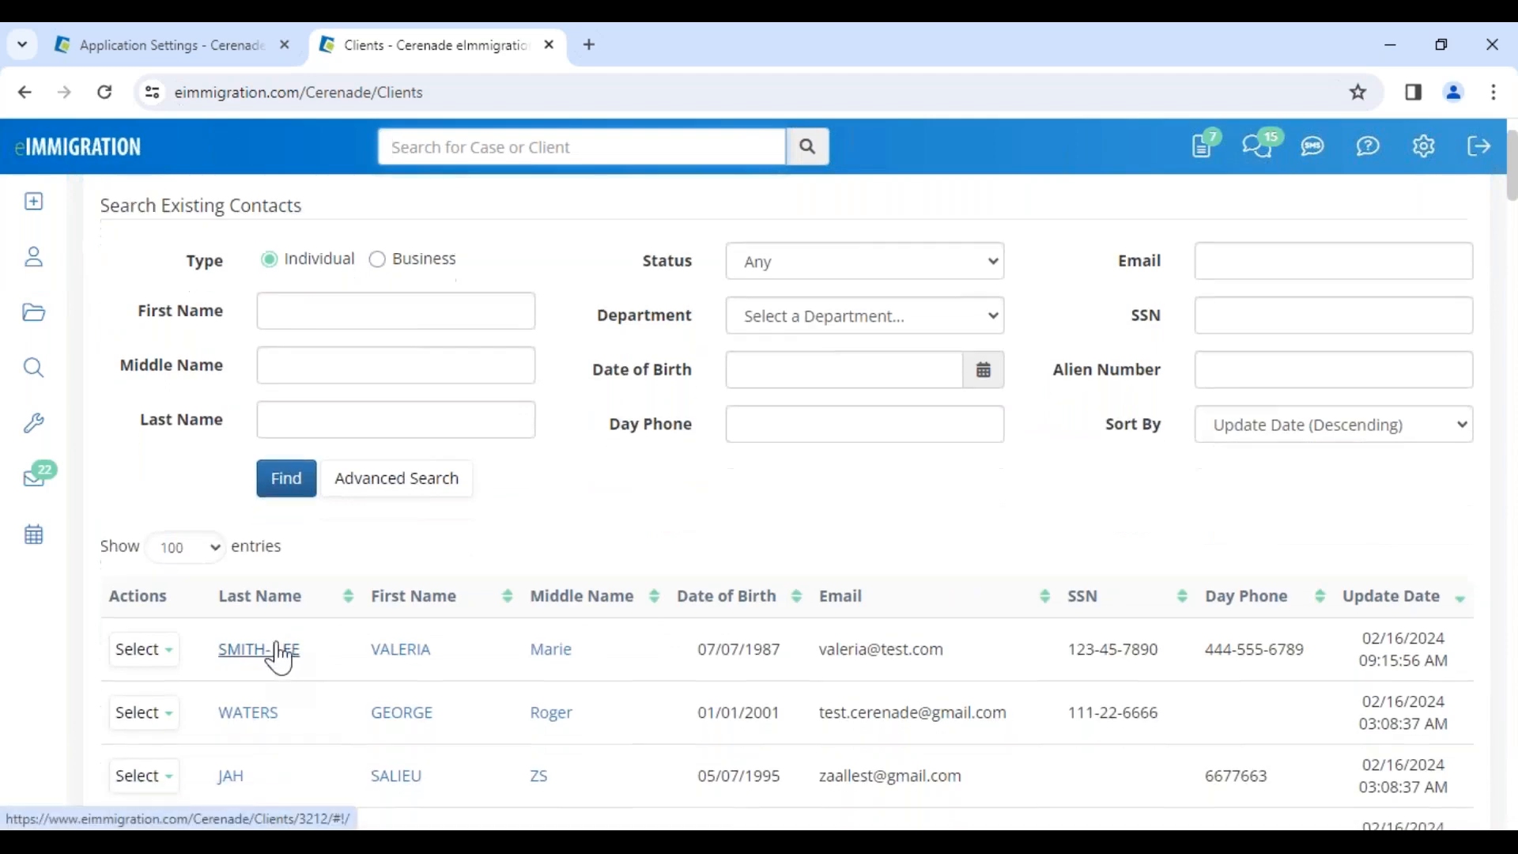
scroll(280, 660, down, 3)
click(142, 453)
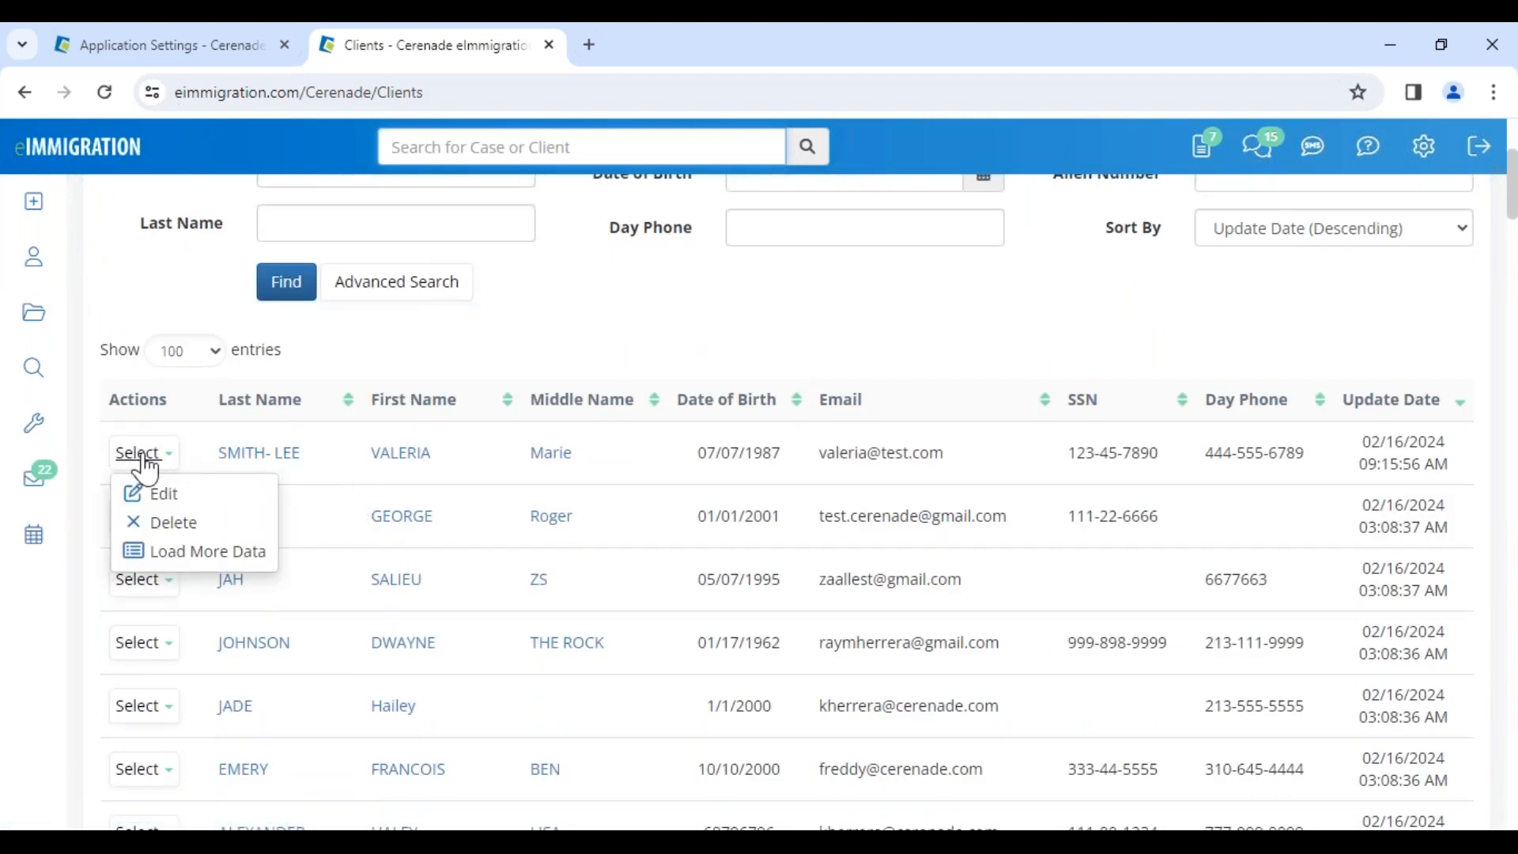
mouse_move(154, 455)
click(207, 553)
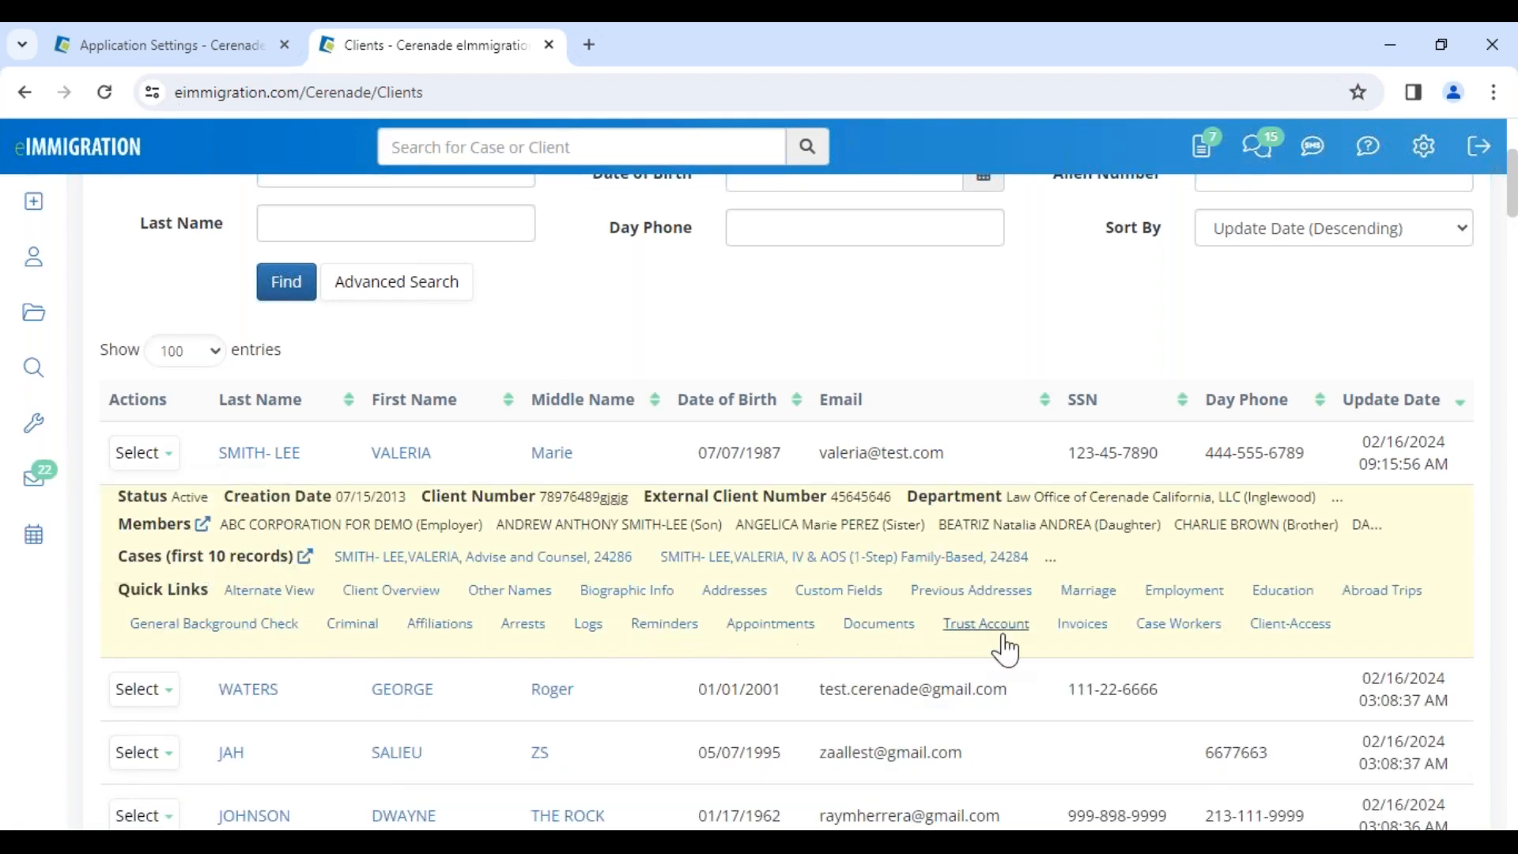
click(1090, 630)
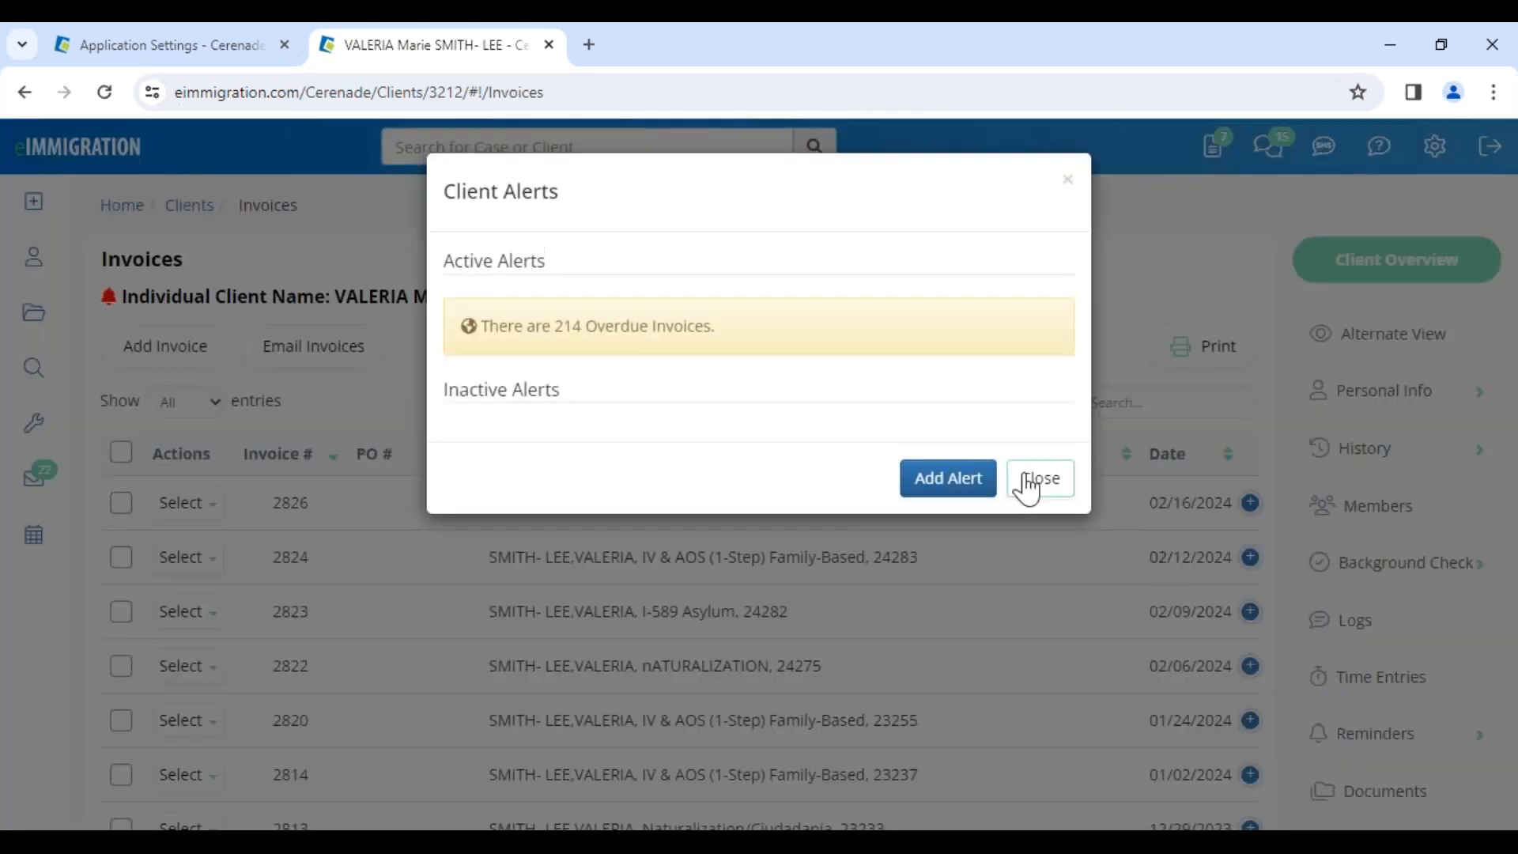
Dismiss the overdue alert, check invoice 2826's $35.00 balance and view its payment history page
click(1027, 473)
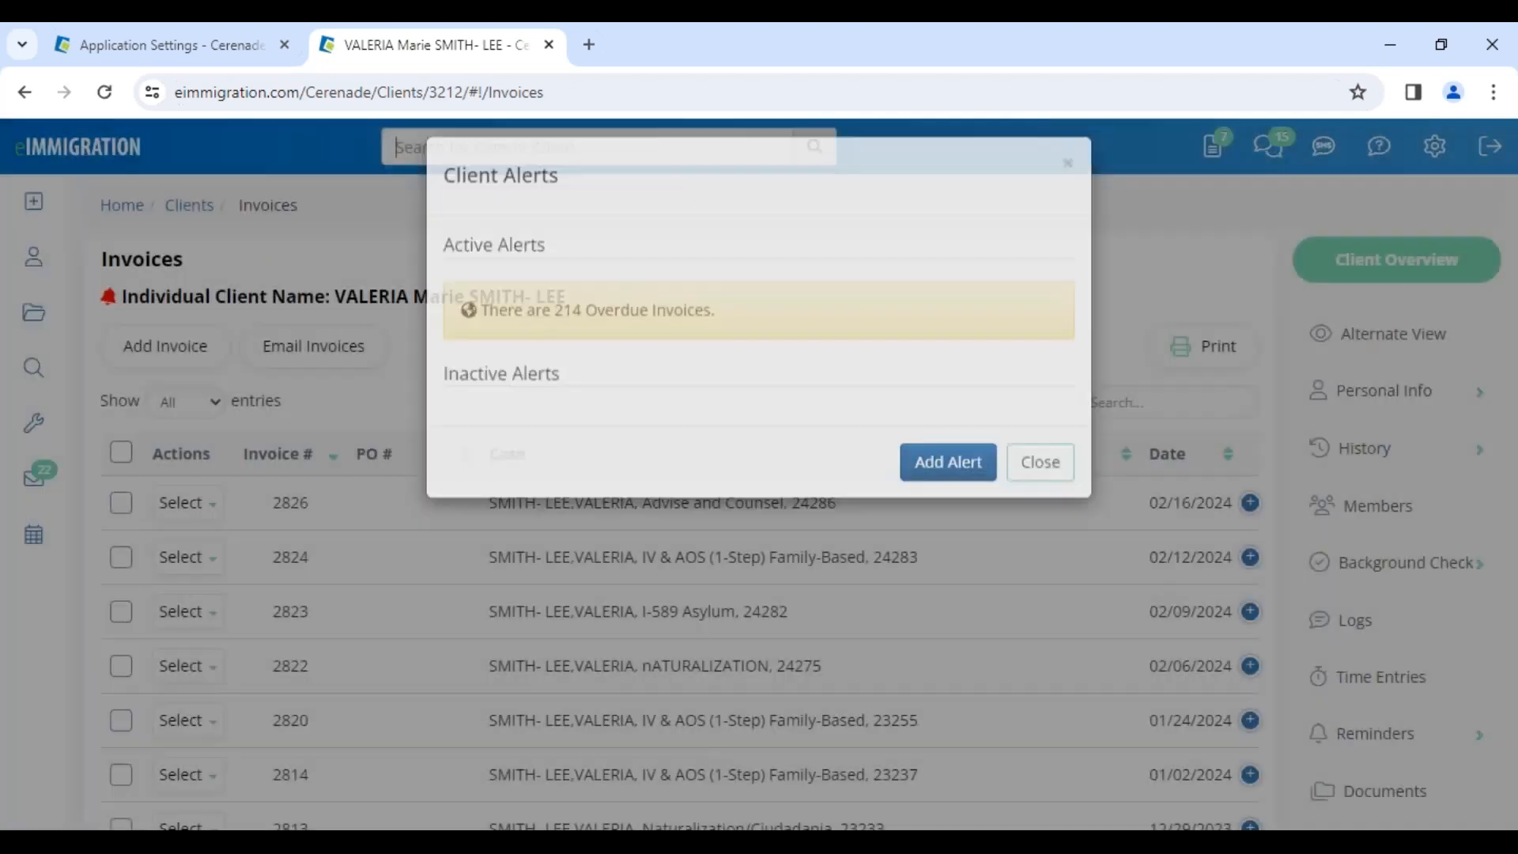
click(1250, 503)
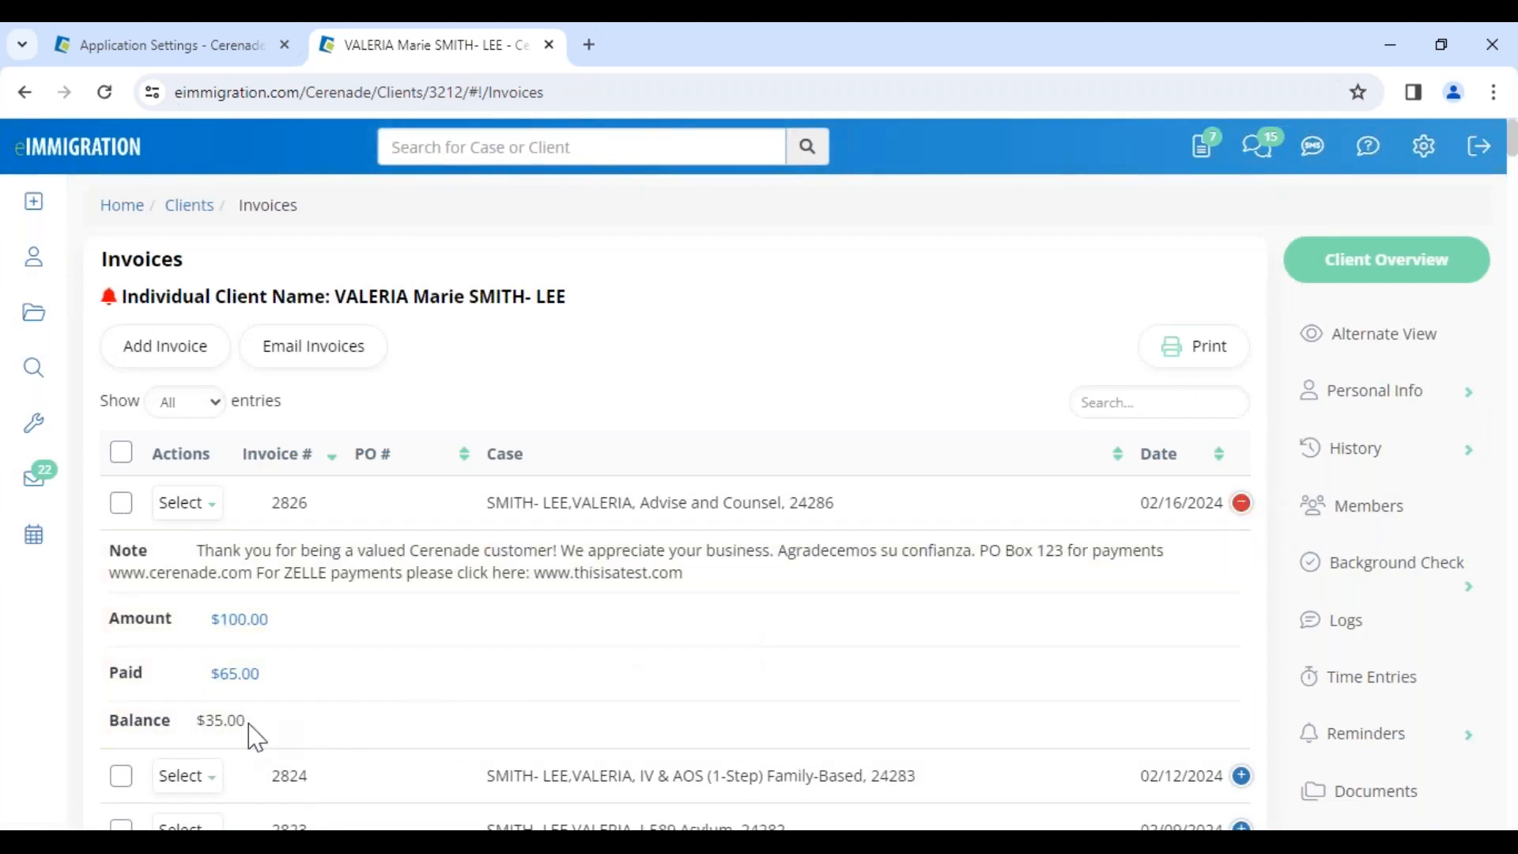
drag(192, 720, 271, 728)
click(181, 505)
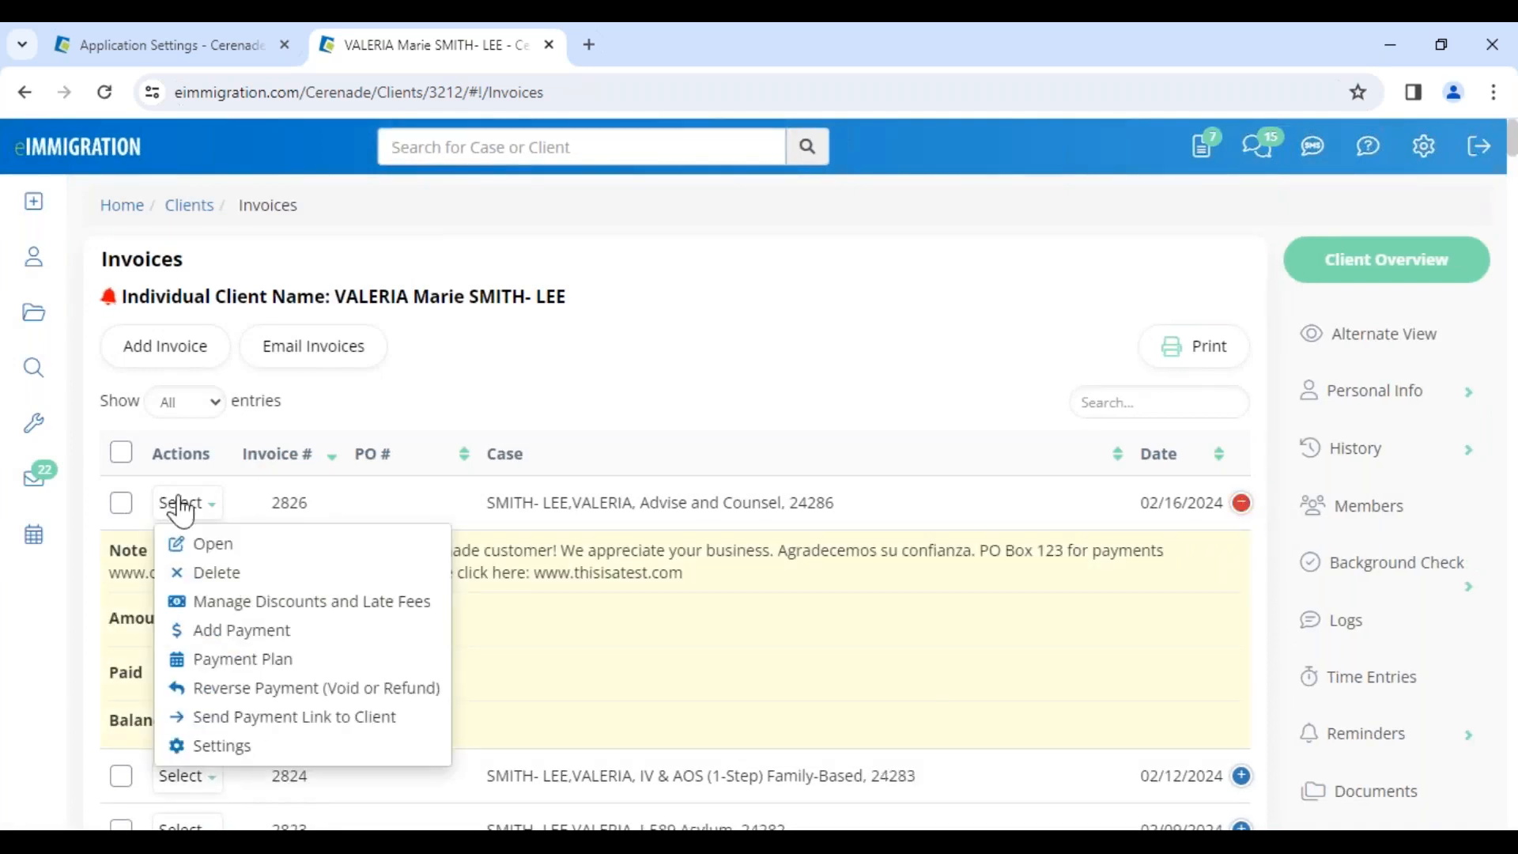
click(210, 547)
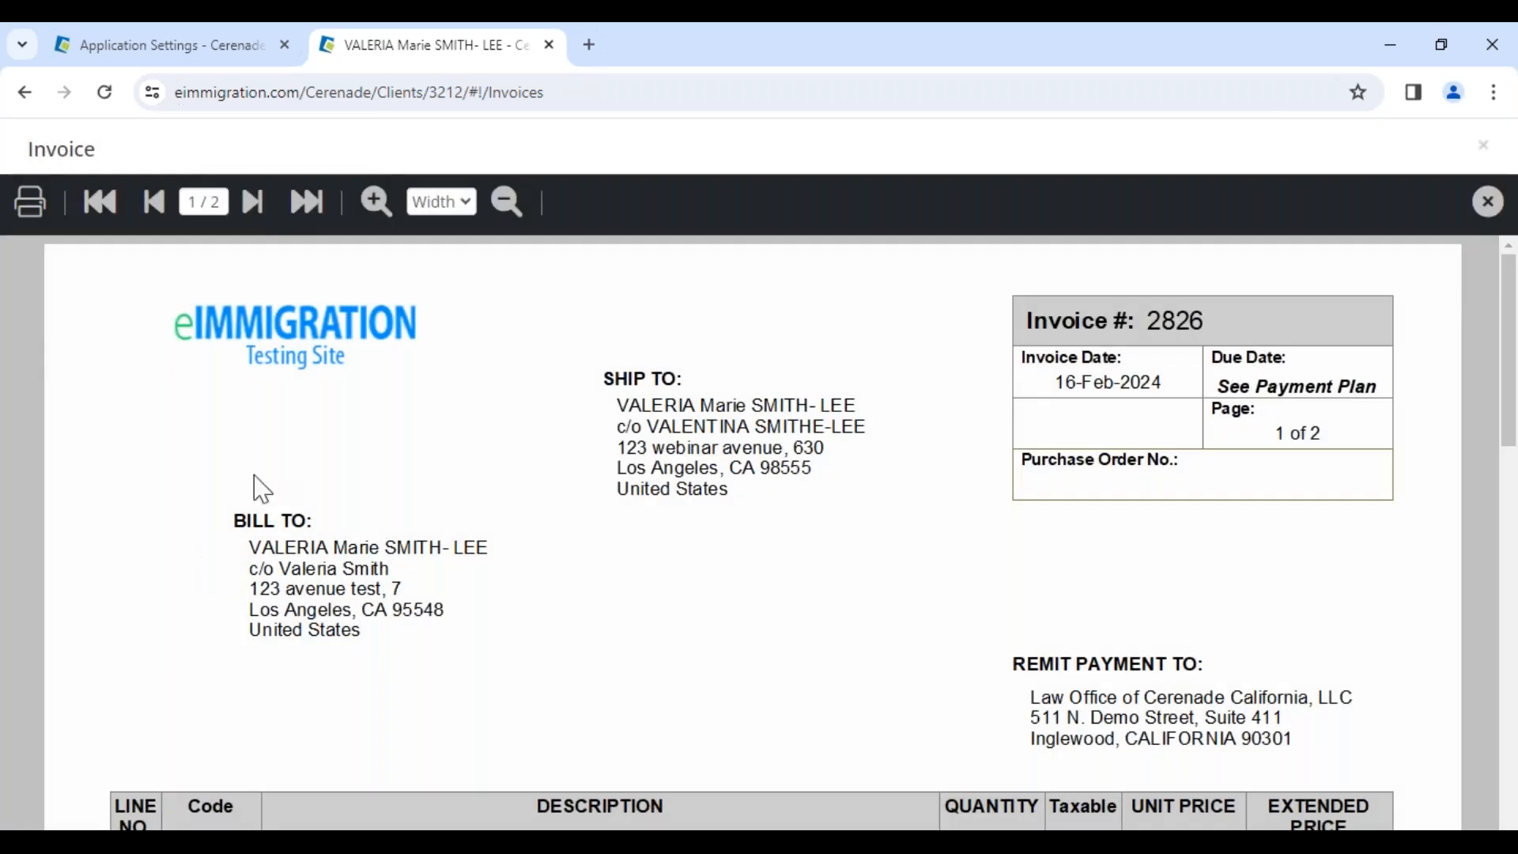
click(253, 201)
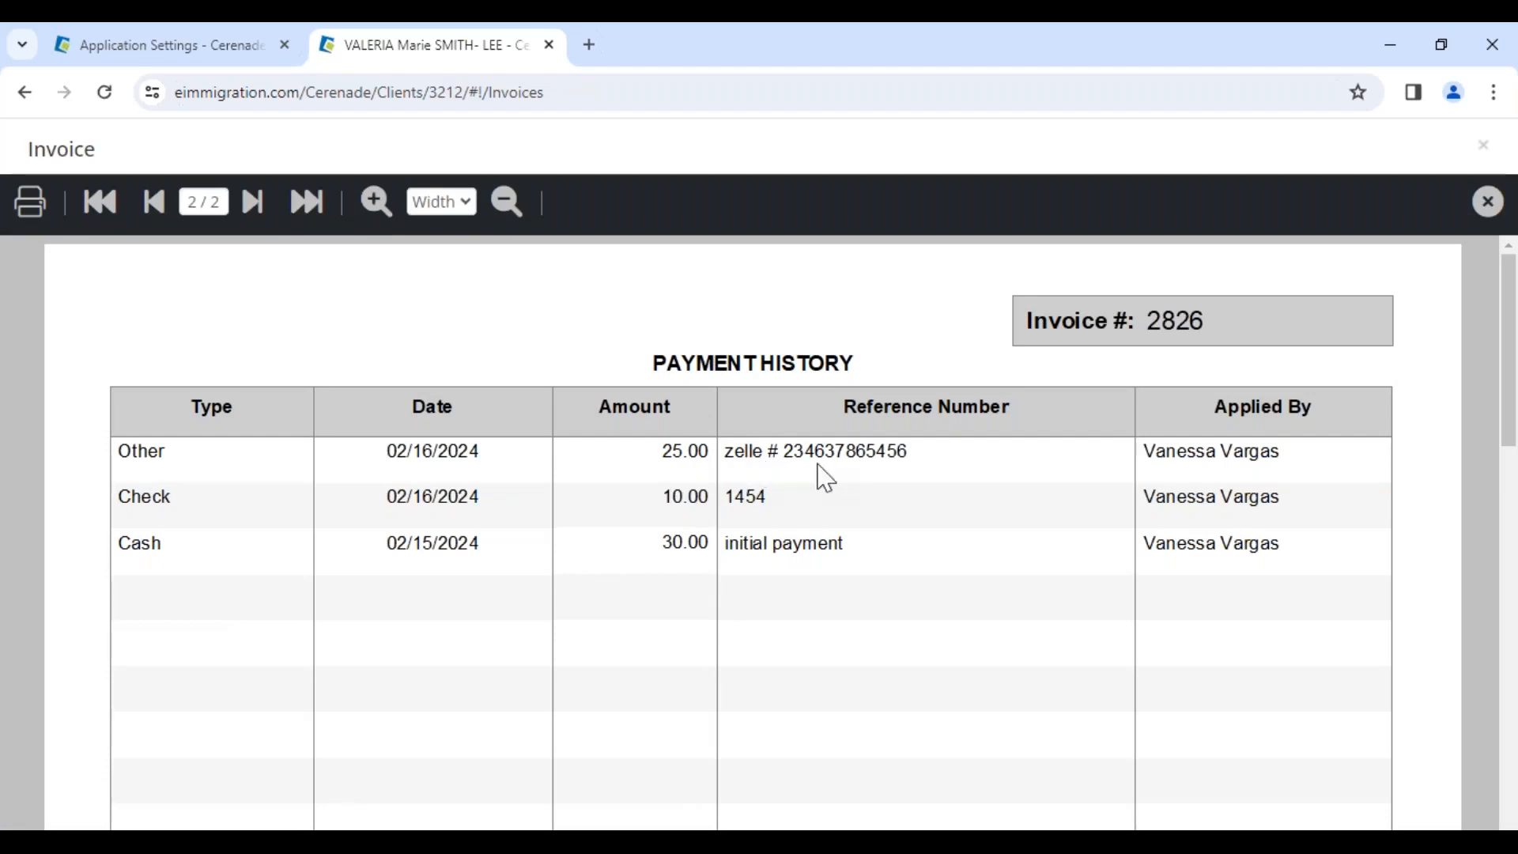
click(1489, 202)
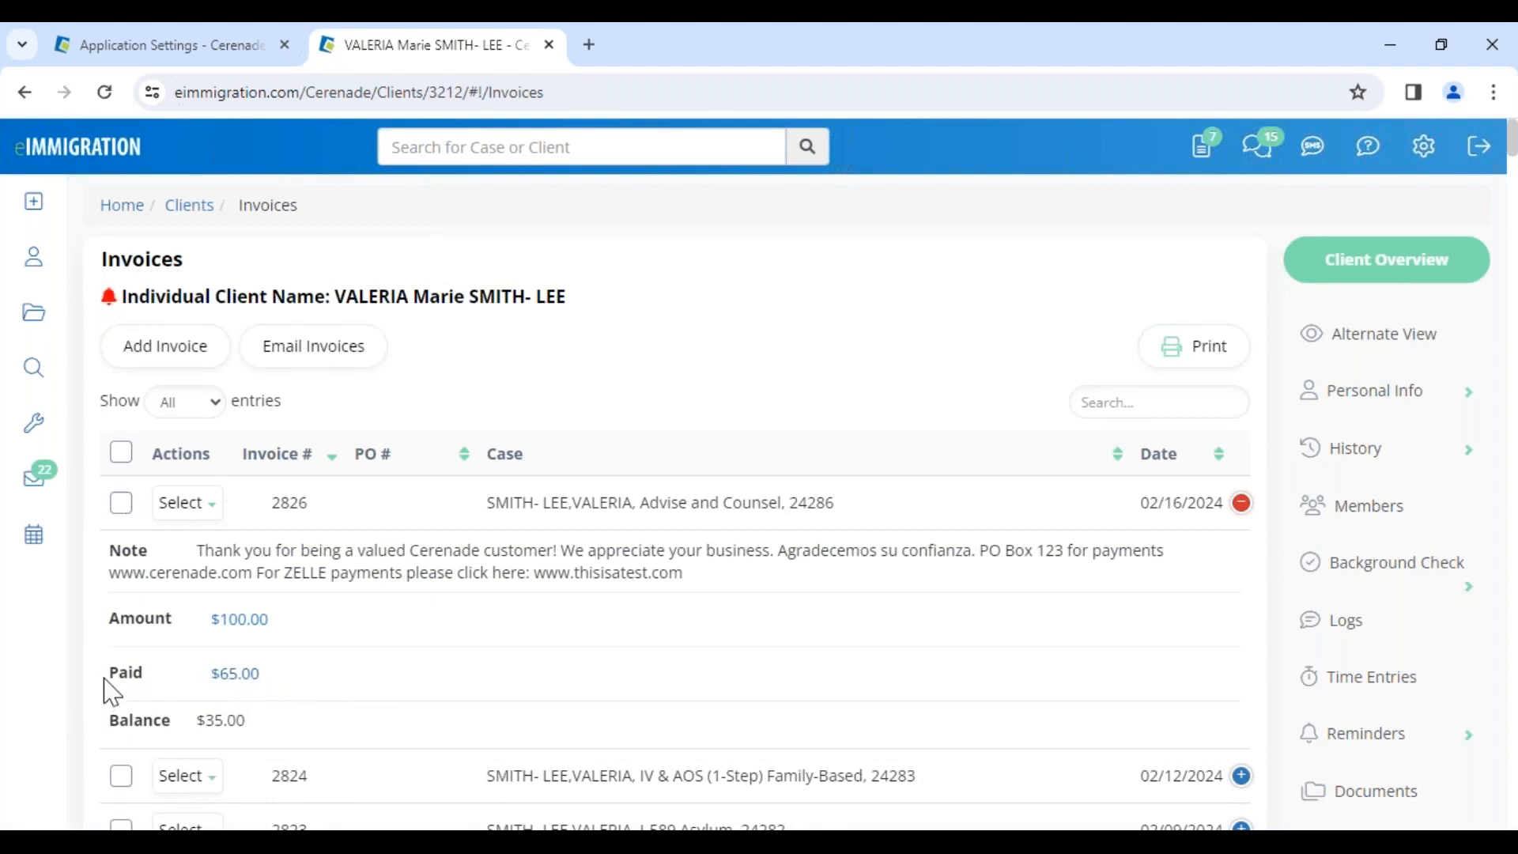
drag(112, 695, 195, 688)
click(341, 663)
click(238, 674)
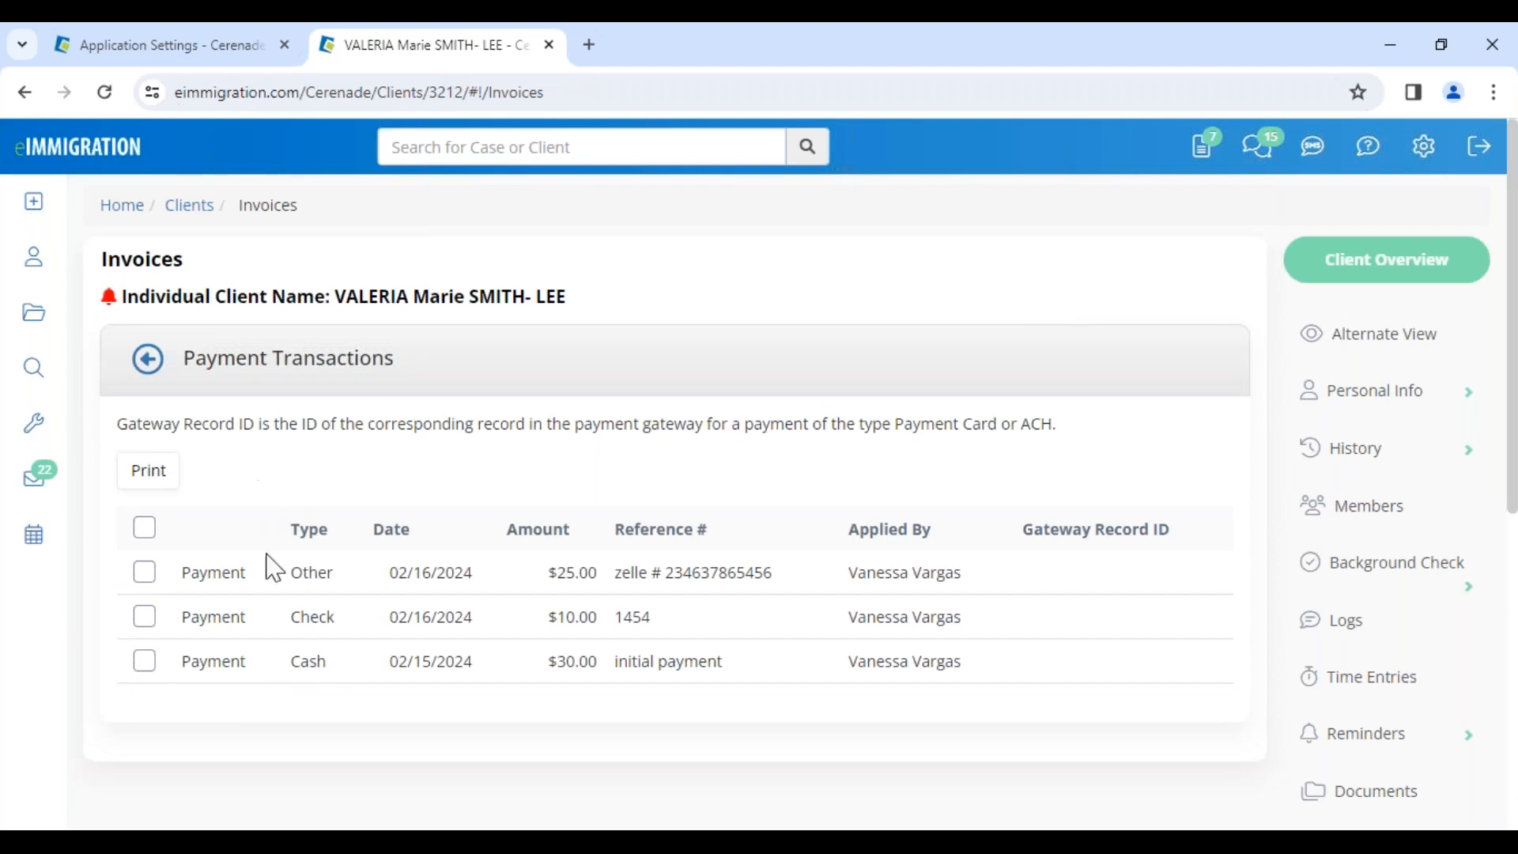
click(144, 531)
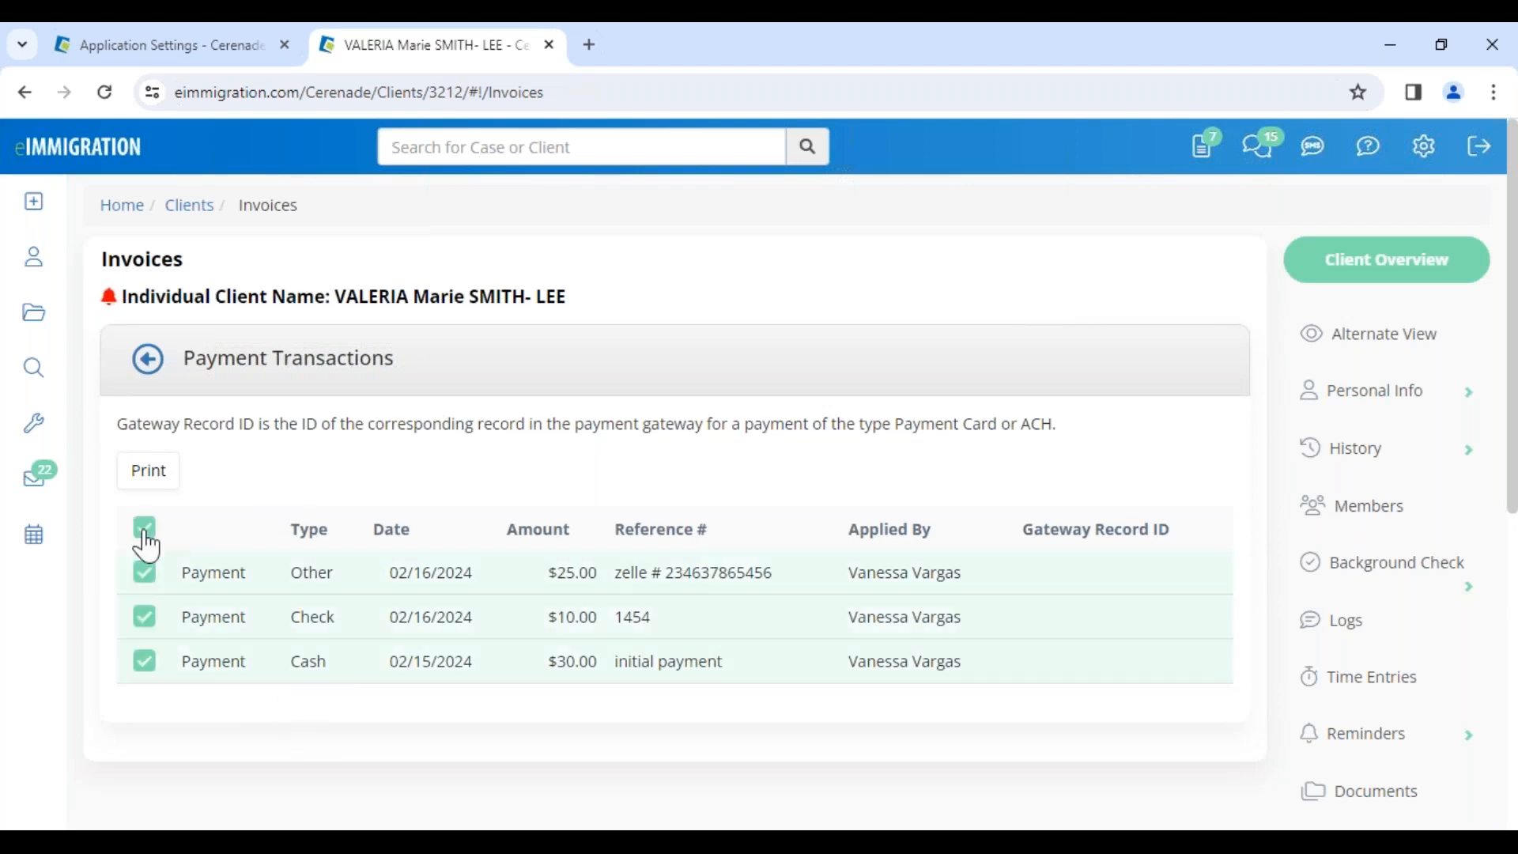
click(148, 471)
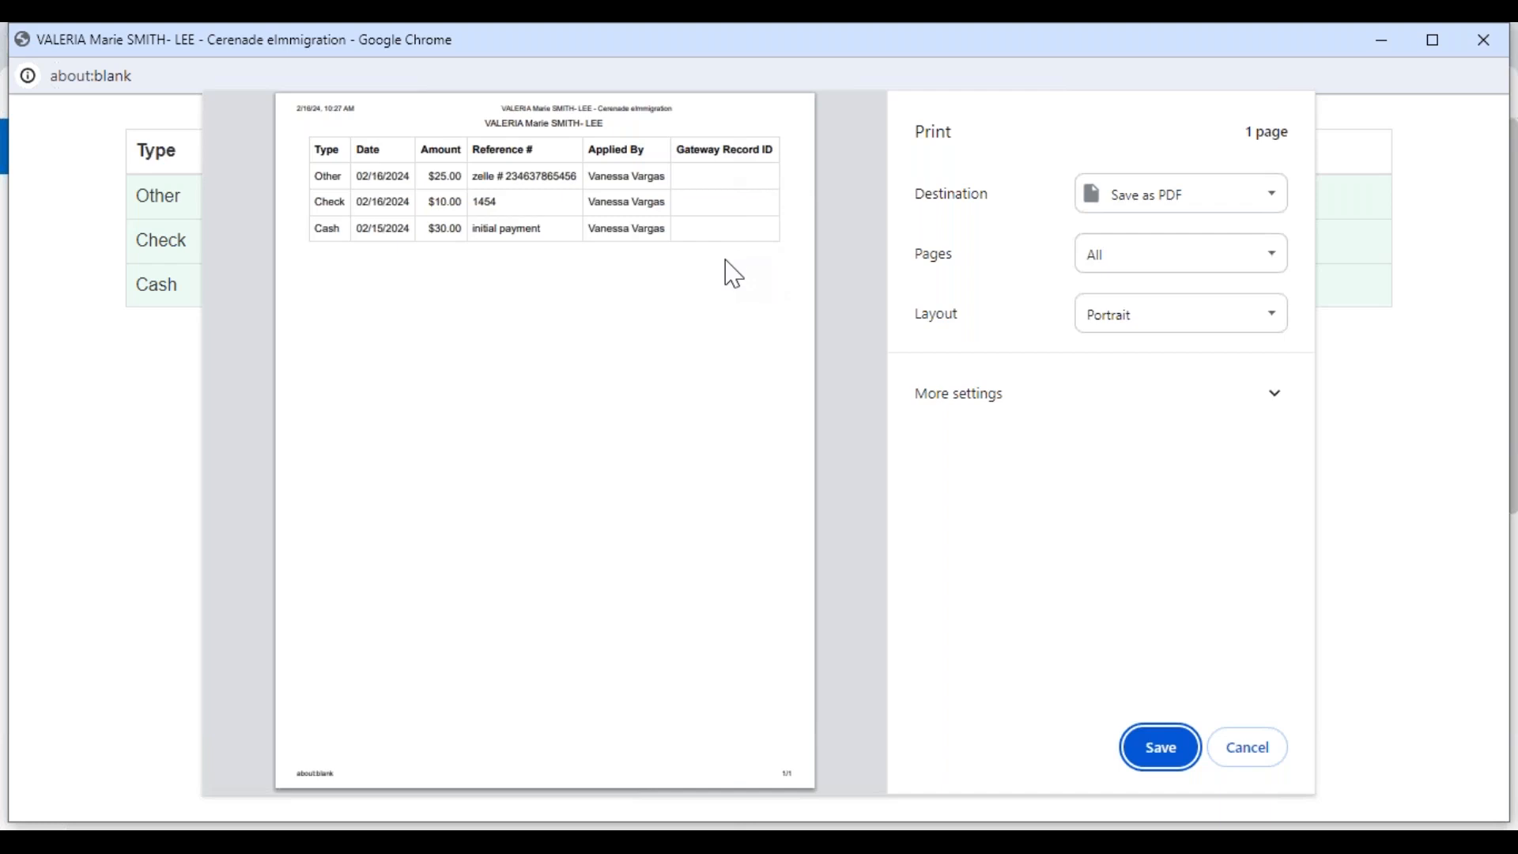
click(1263, 761)
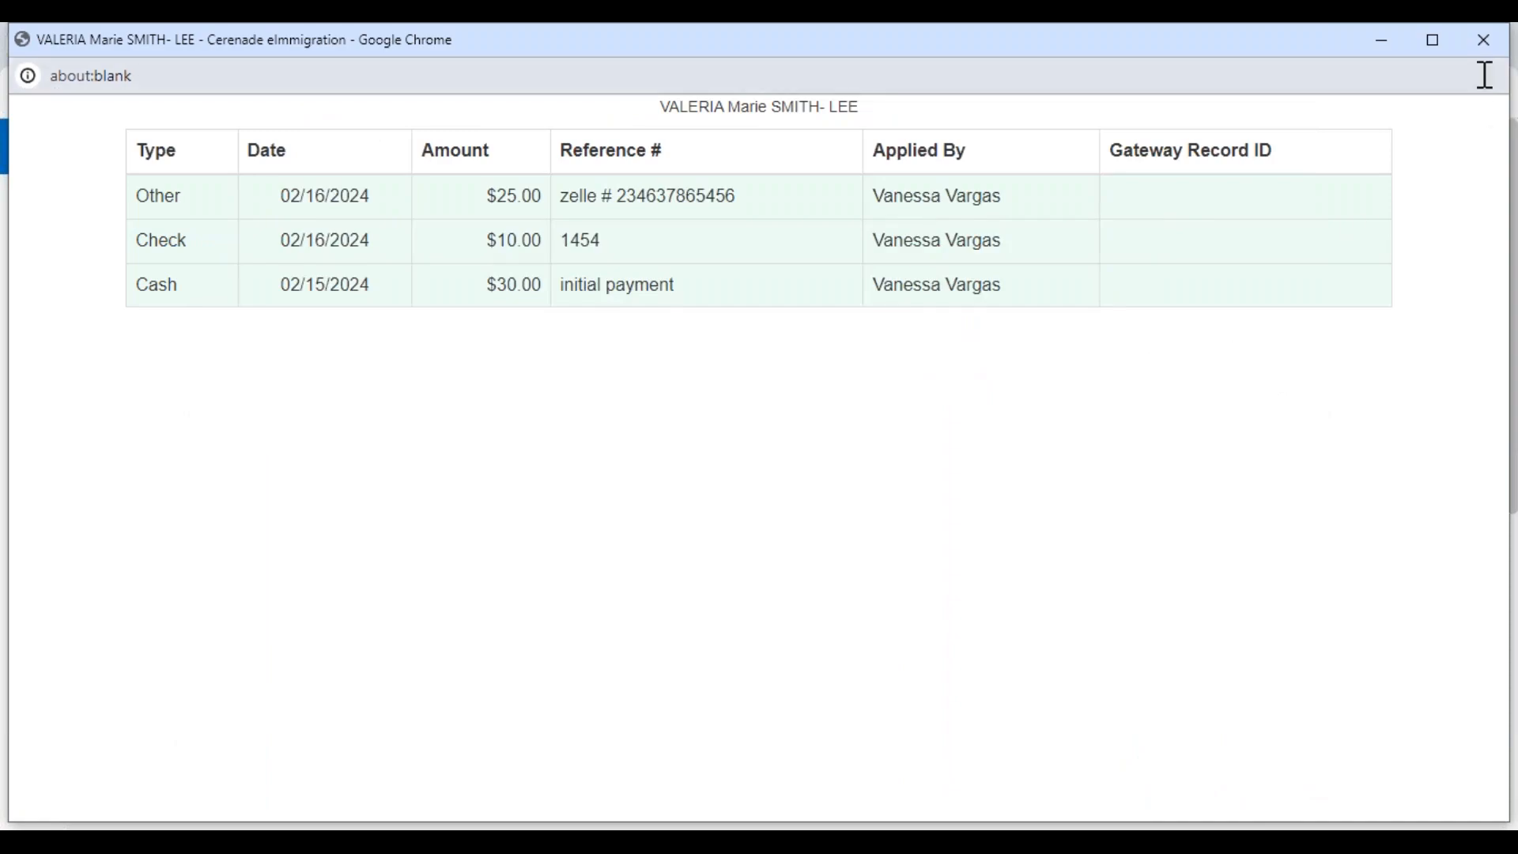
click(1484, 39)
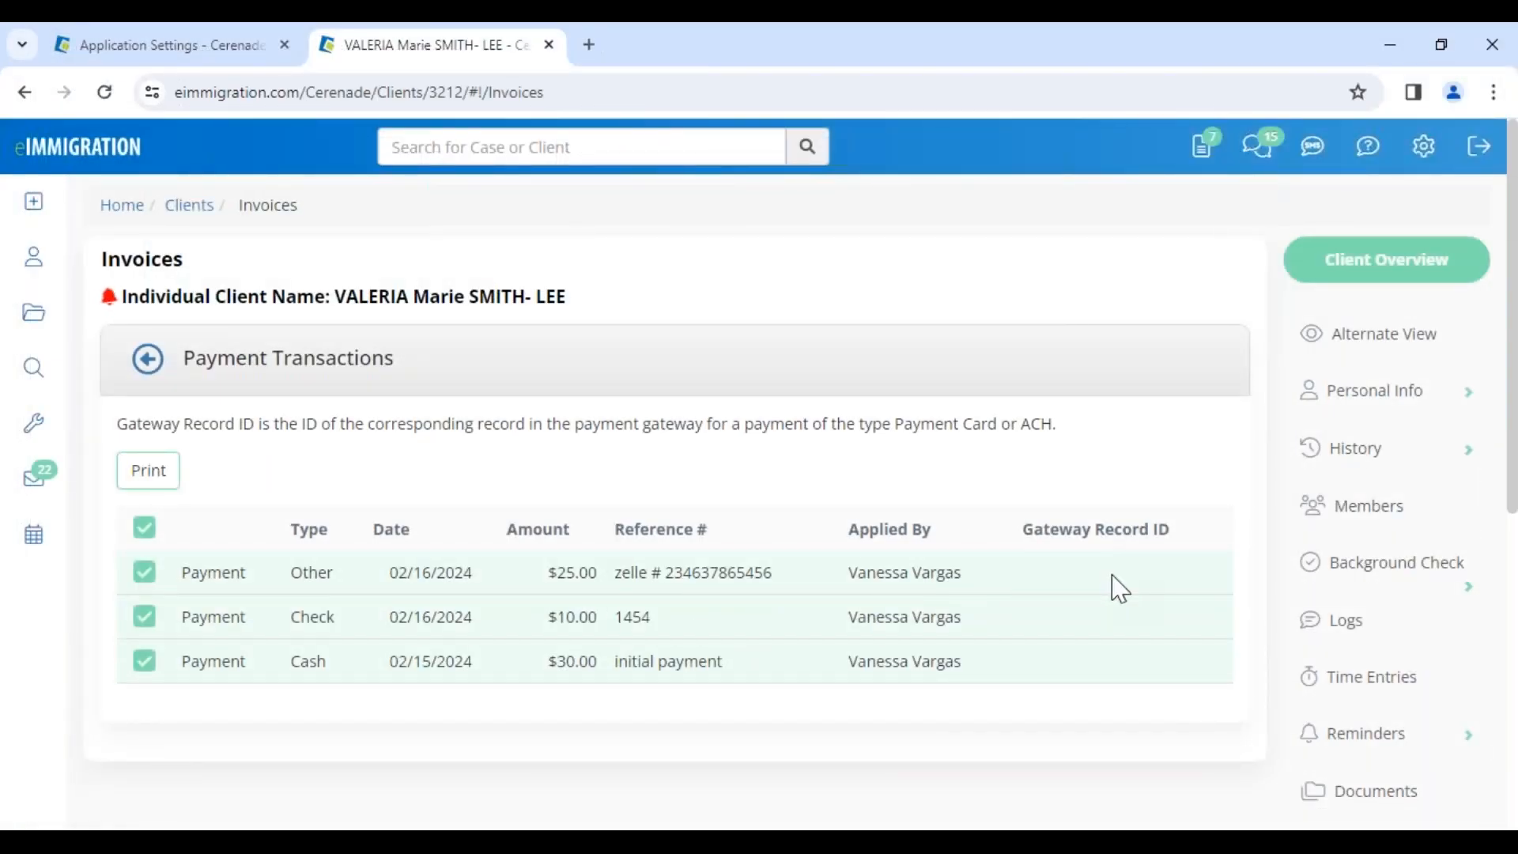
click(148, 360)
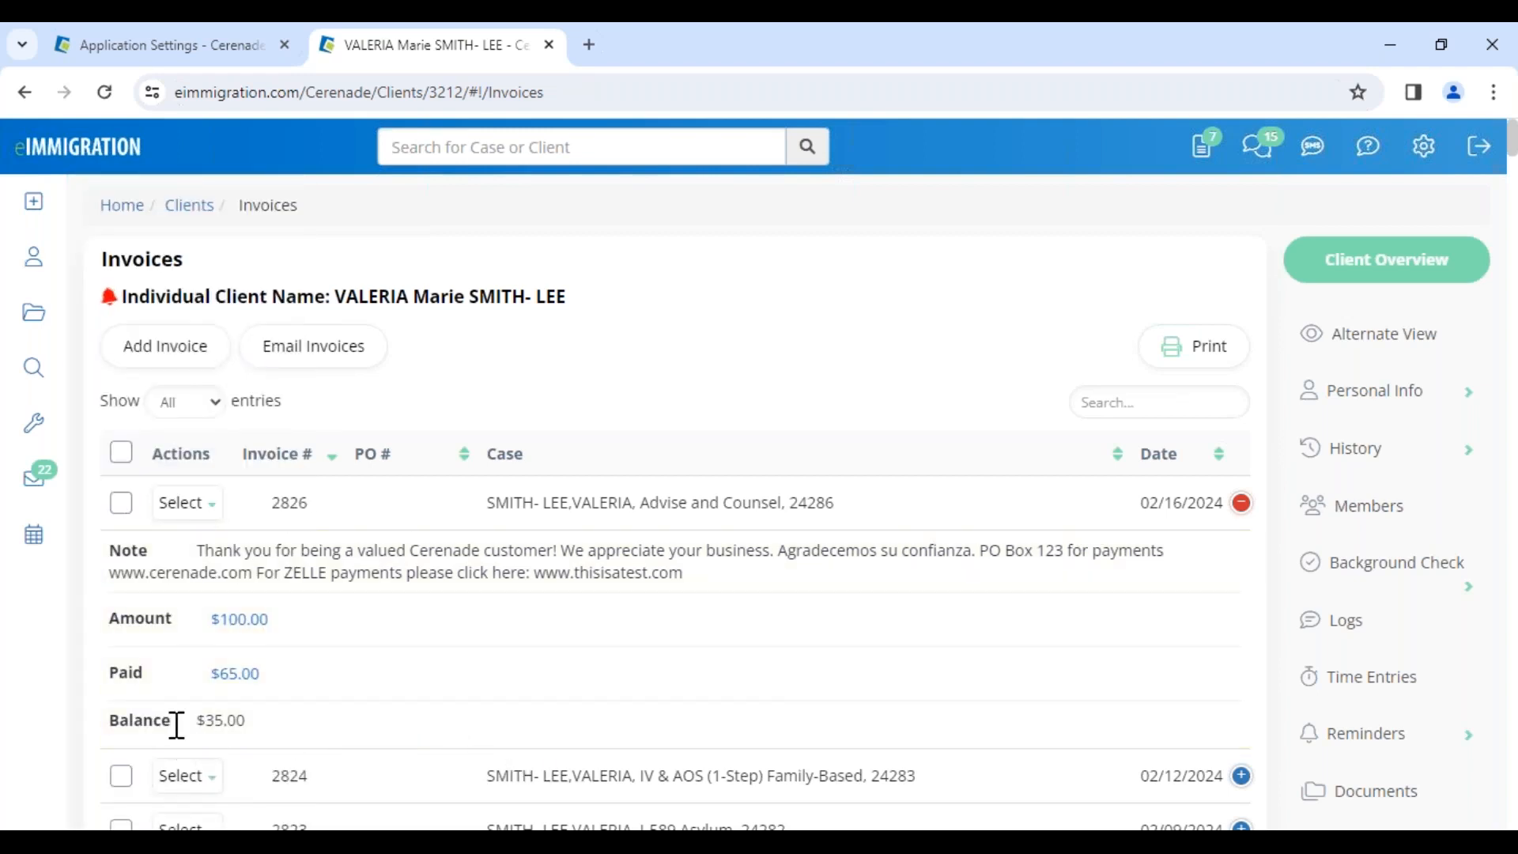
Send invoice 2826's $35.00 payment link to the client's mobile from Law Office of Cerenade California, LLC
drag(174, 724, 269, 725)
click(190, 503)
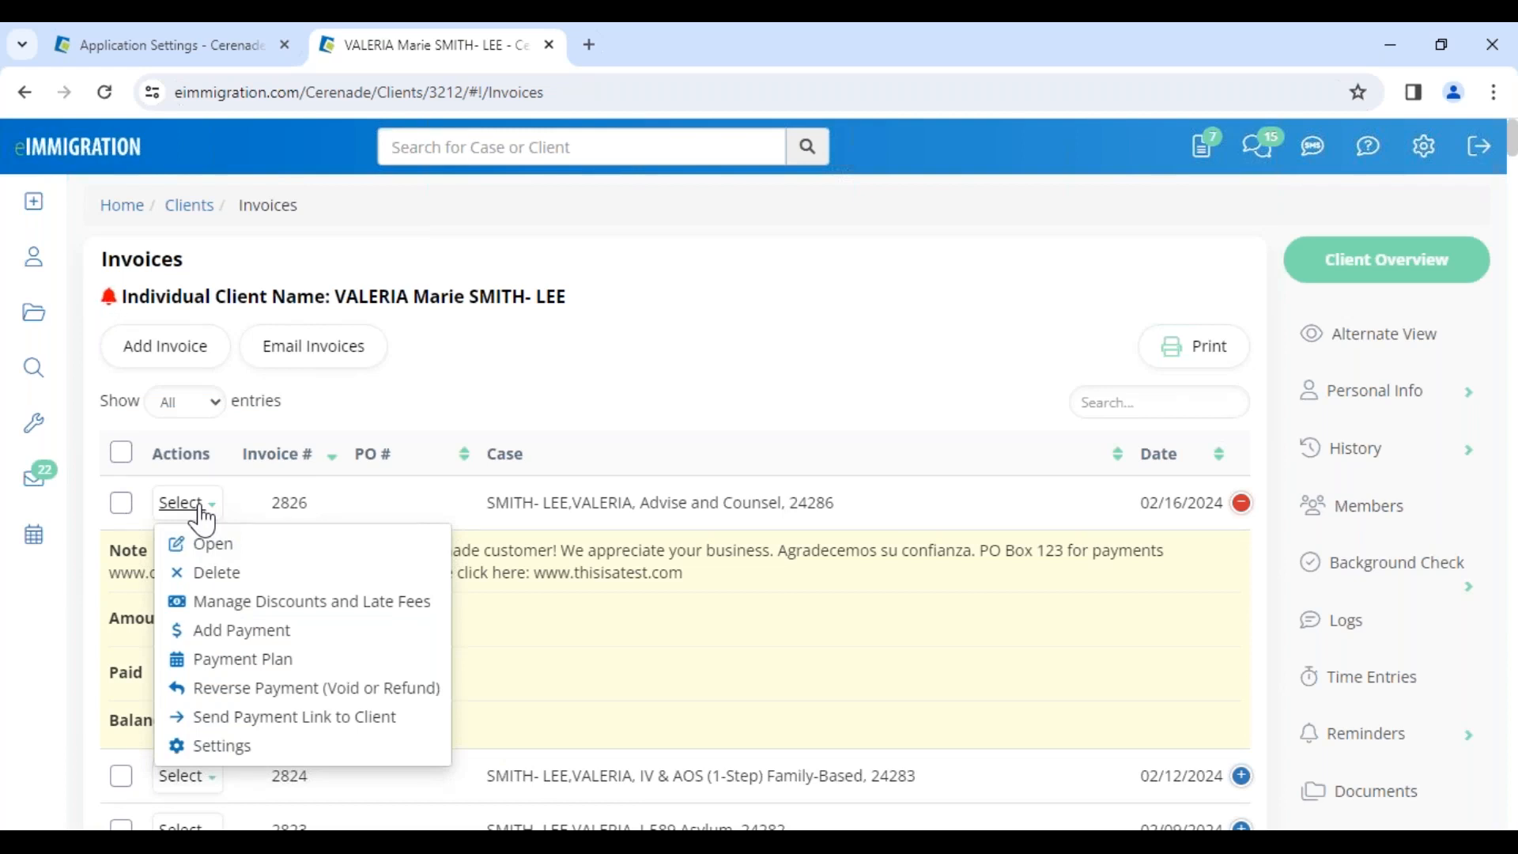
click(384, 737)
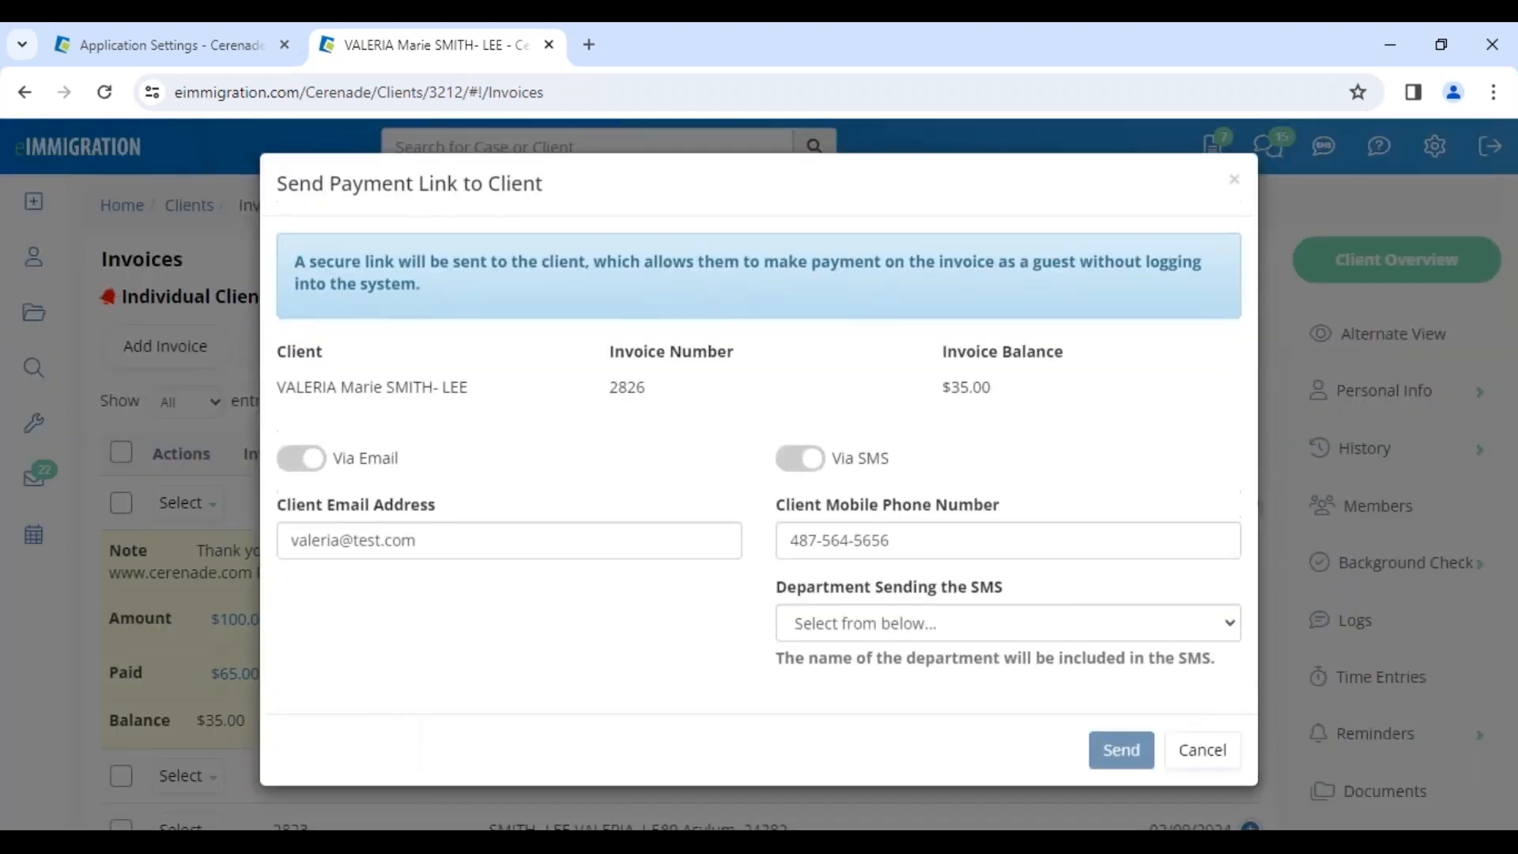
click(313, 467)
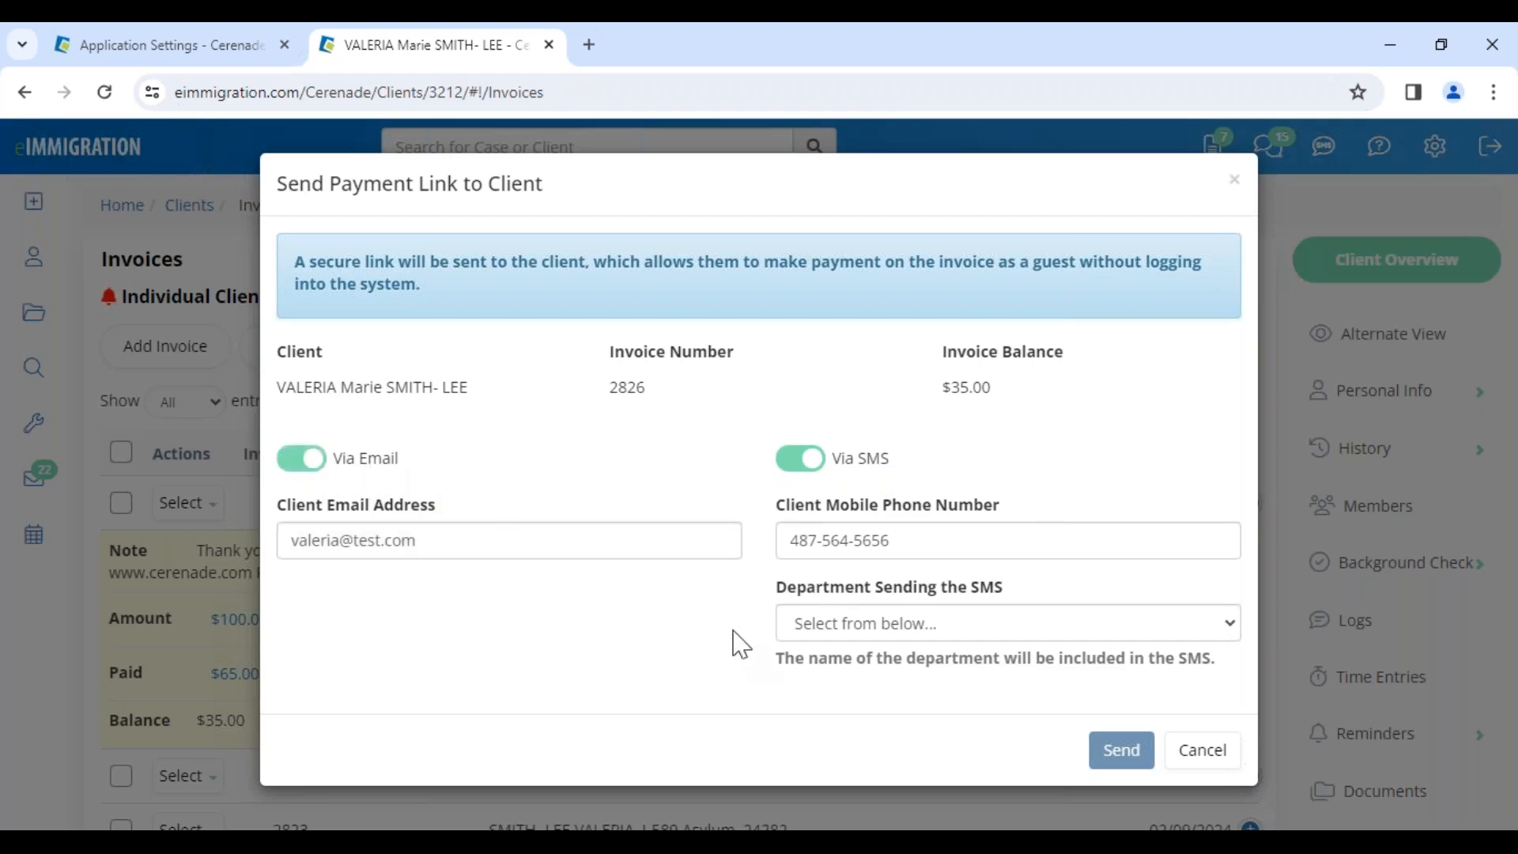
drag(911, 549, 688, 548)
drag(423, 542, 278, 542)
click(603, 614)
click(814, 631)
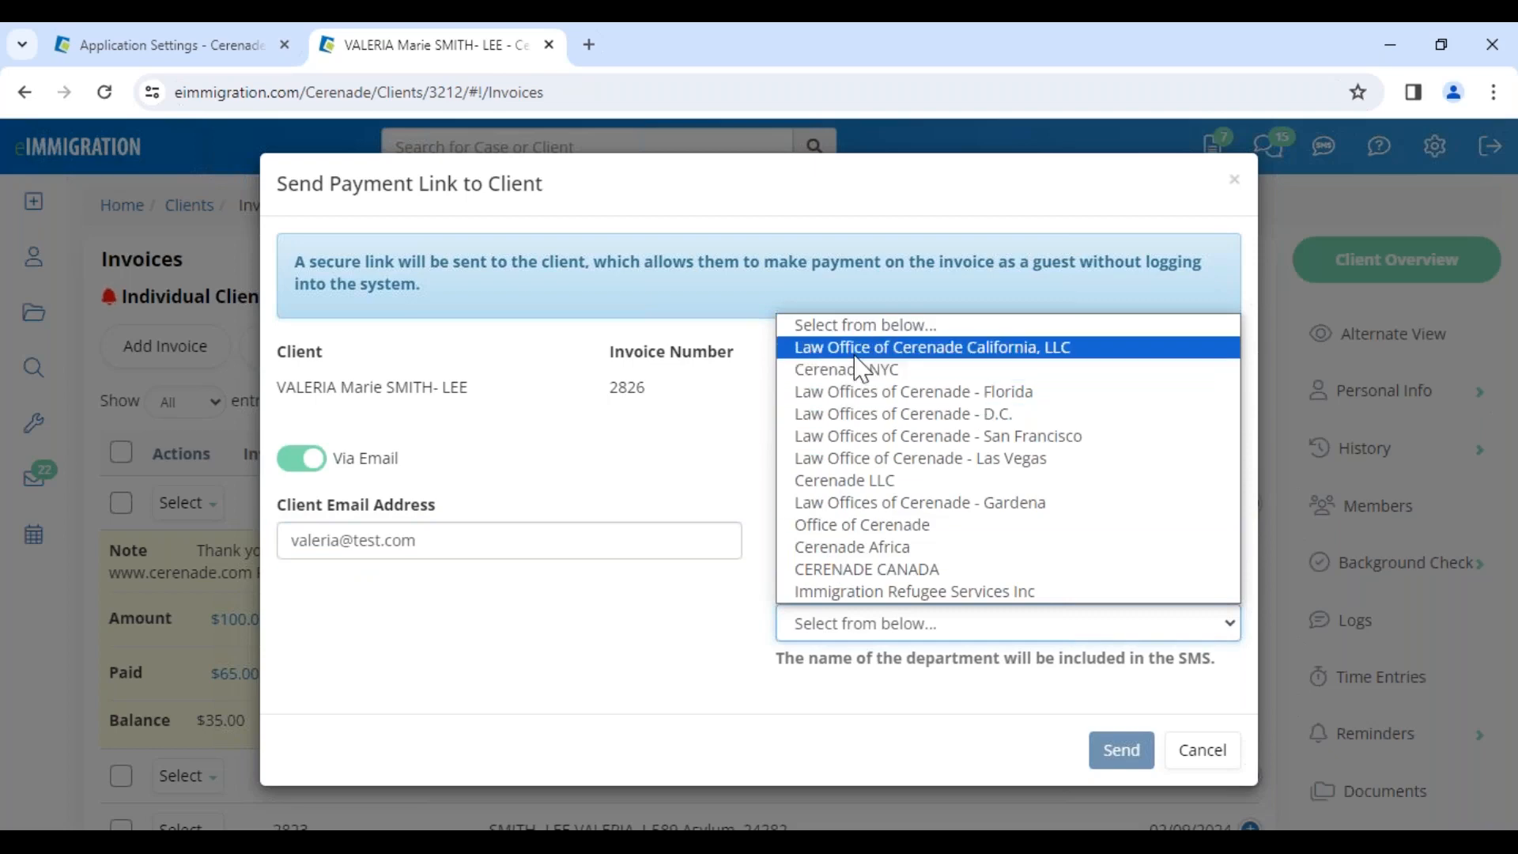
click(823, 349)
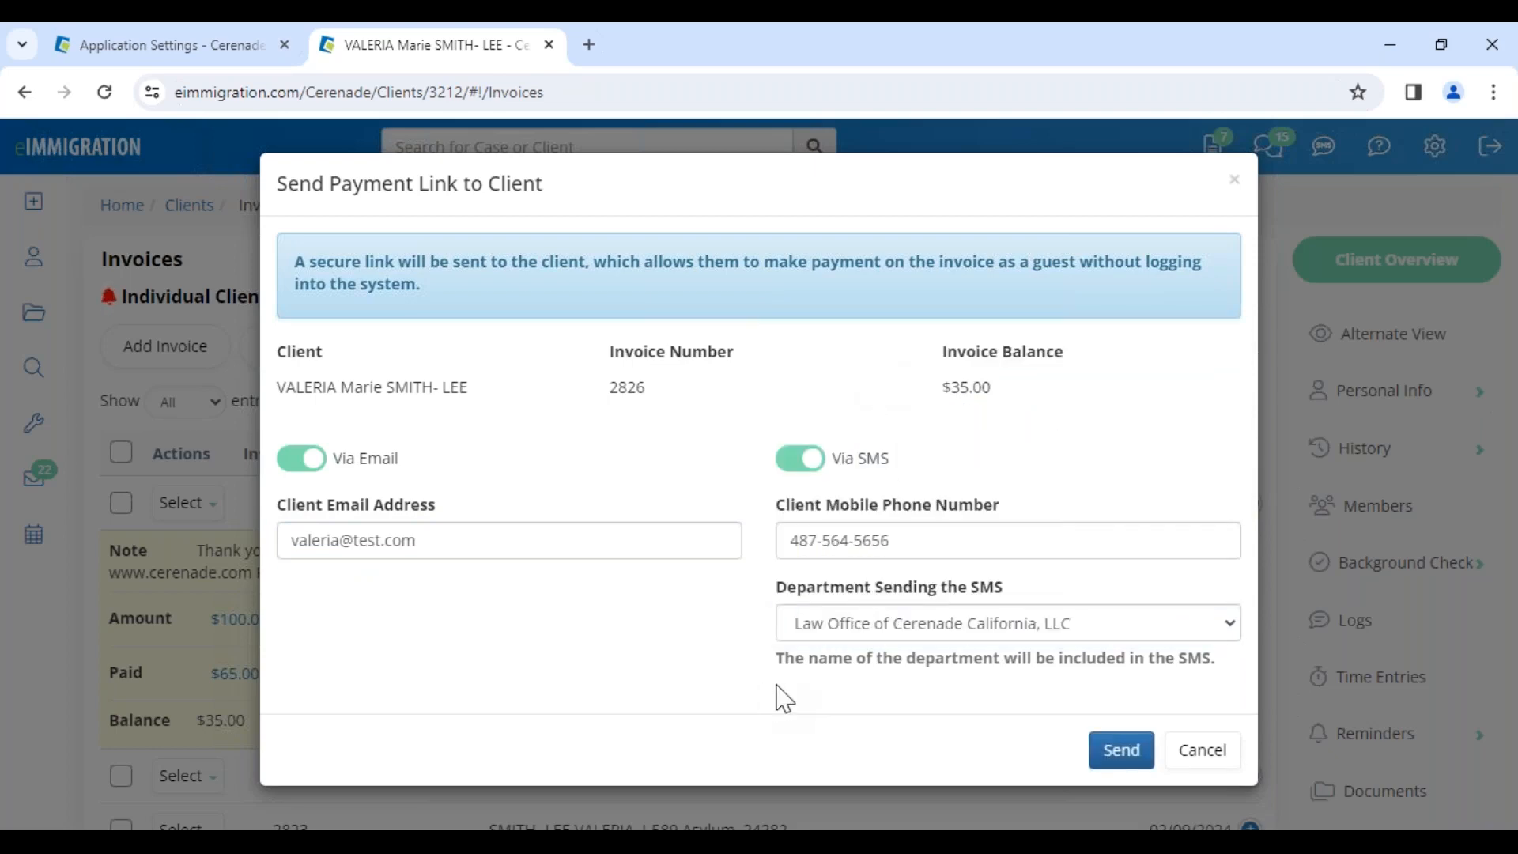
click(1110, 763)
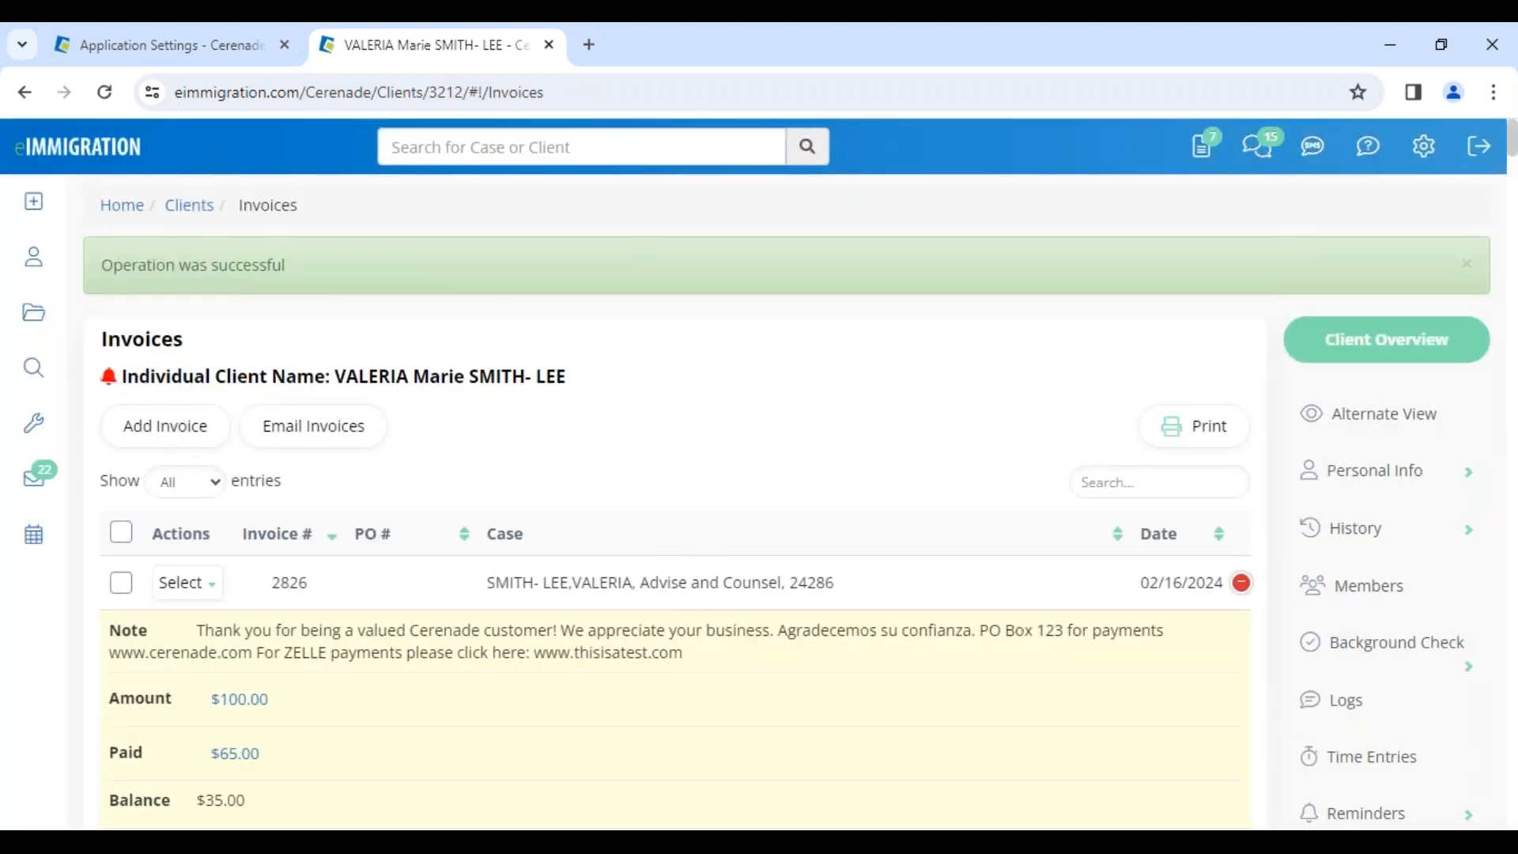
In the client's logs, locate the System entry for the payment link
click(1376, 721)
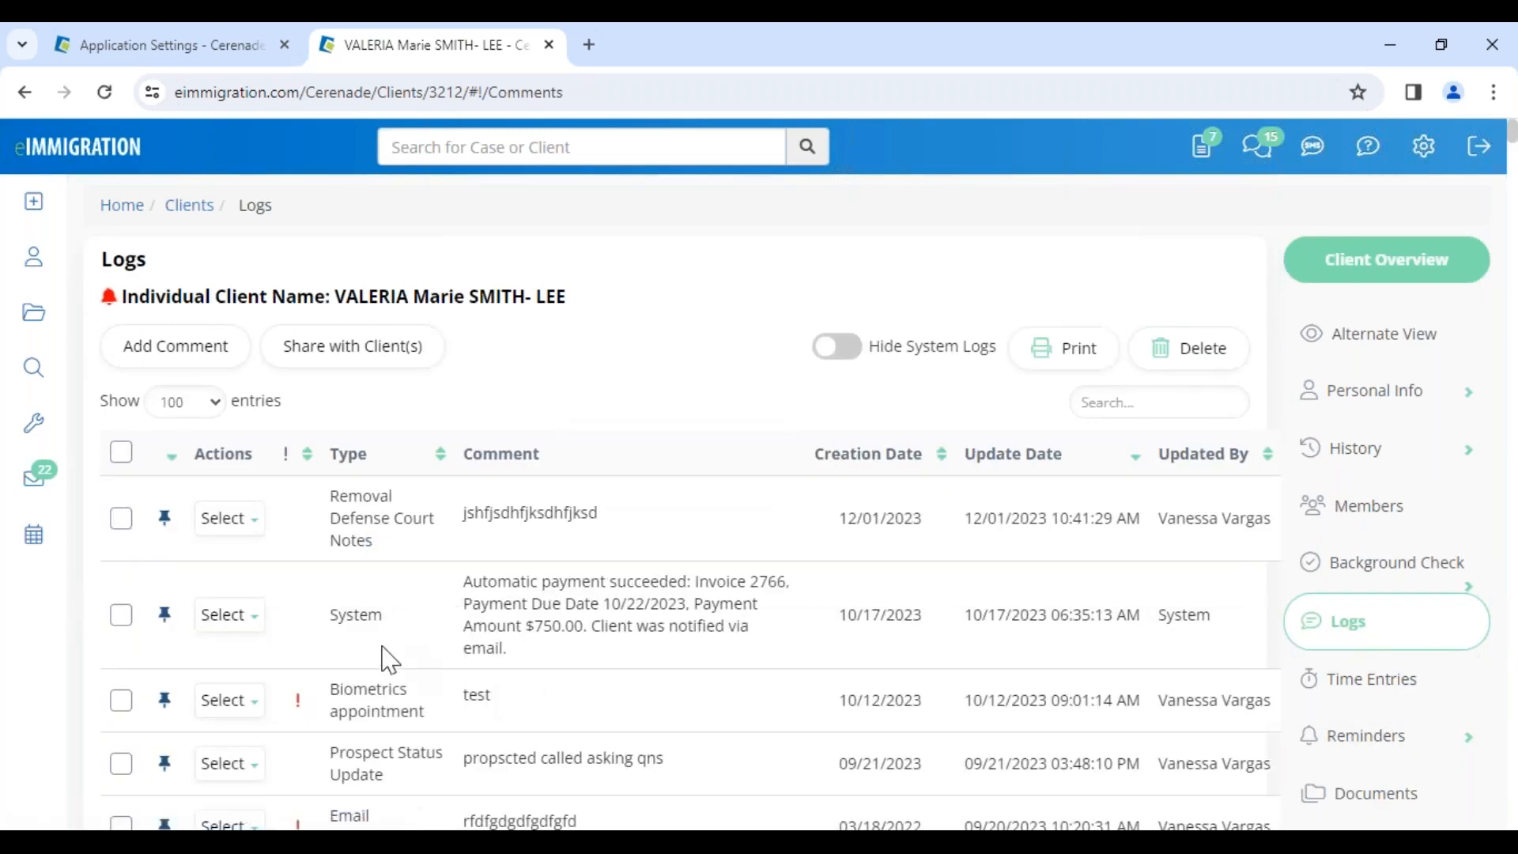
scroll(388, 657, down, 2)
scroll(388, 657, down, 3)
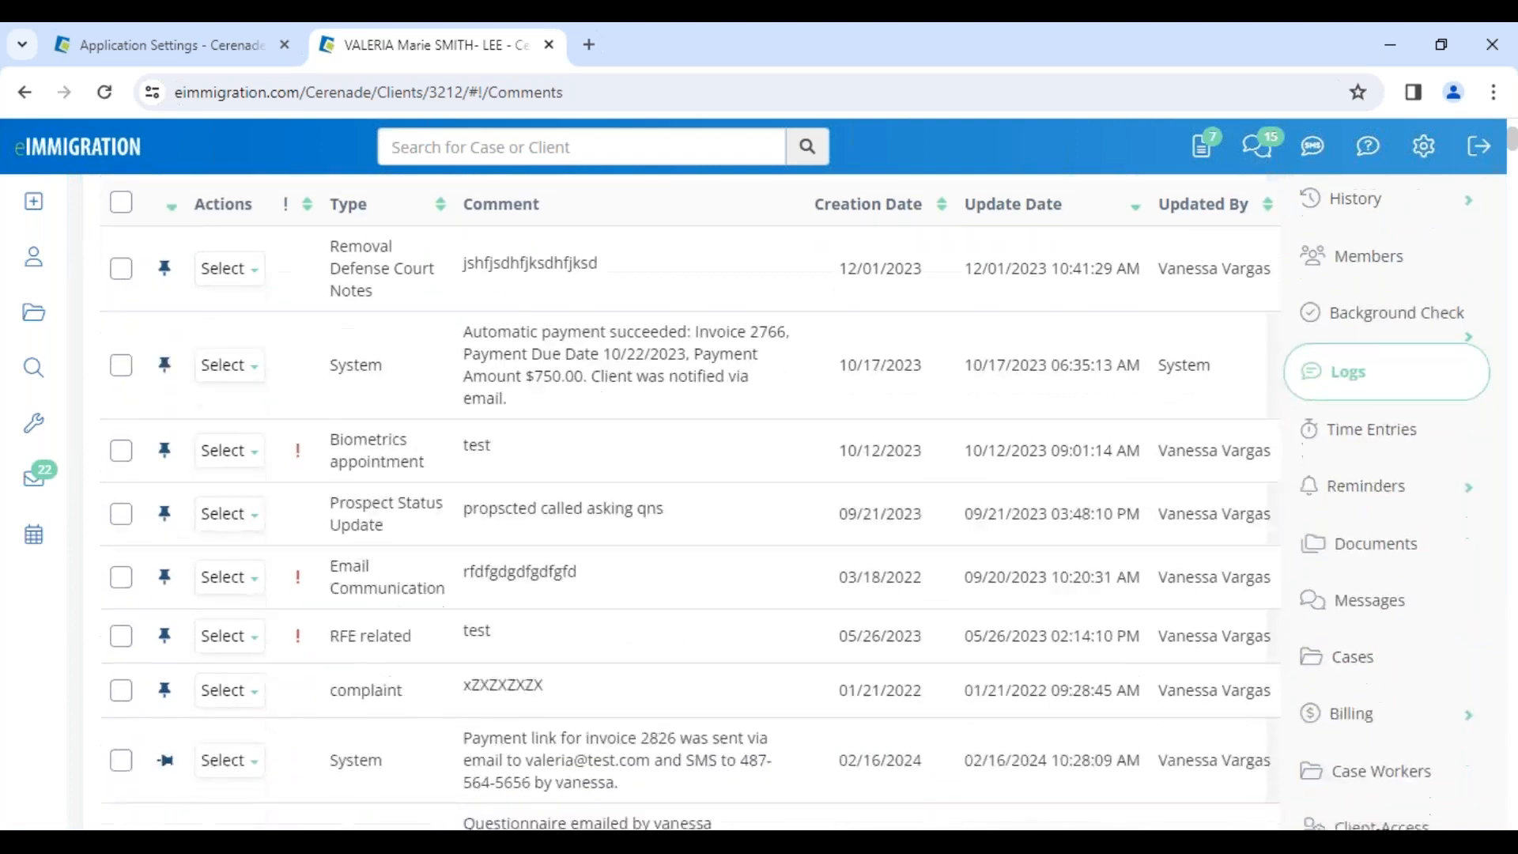
drag(461, 654, 709, 713)
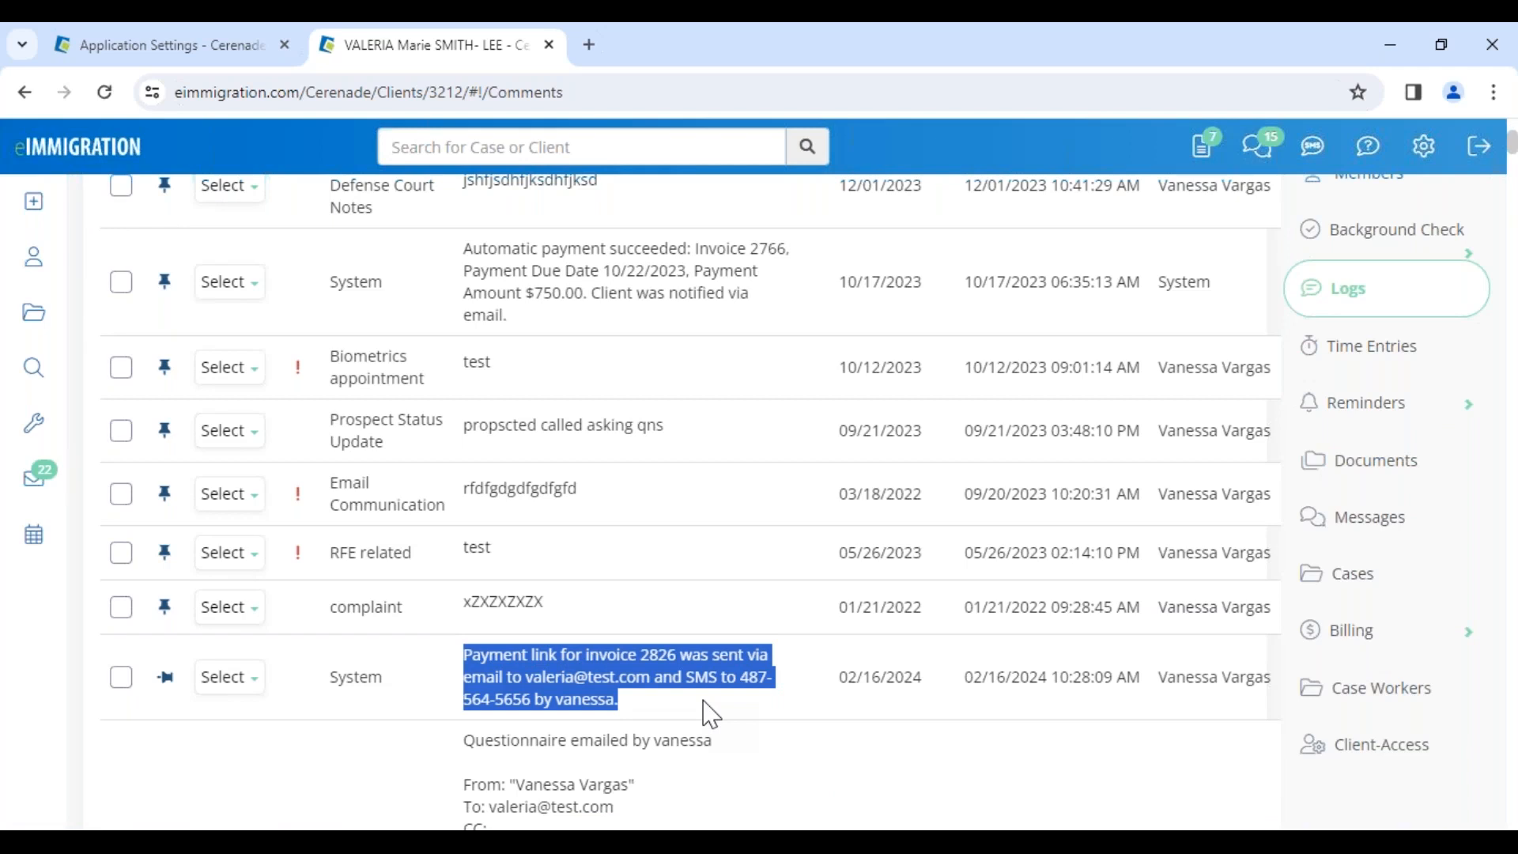
click(711, 714)
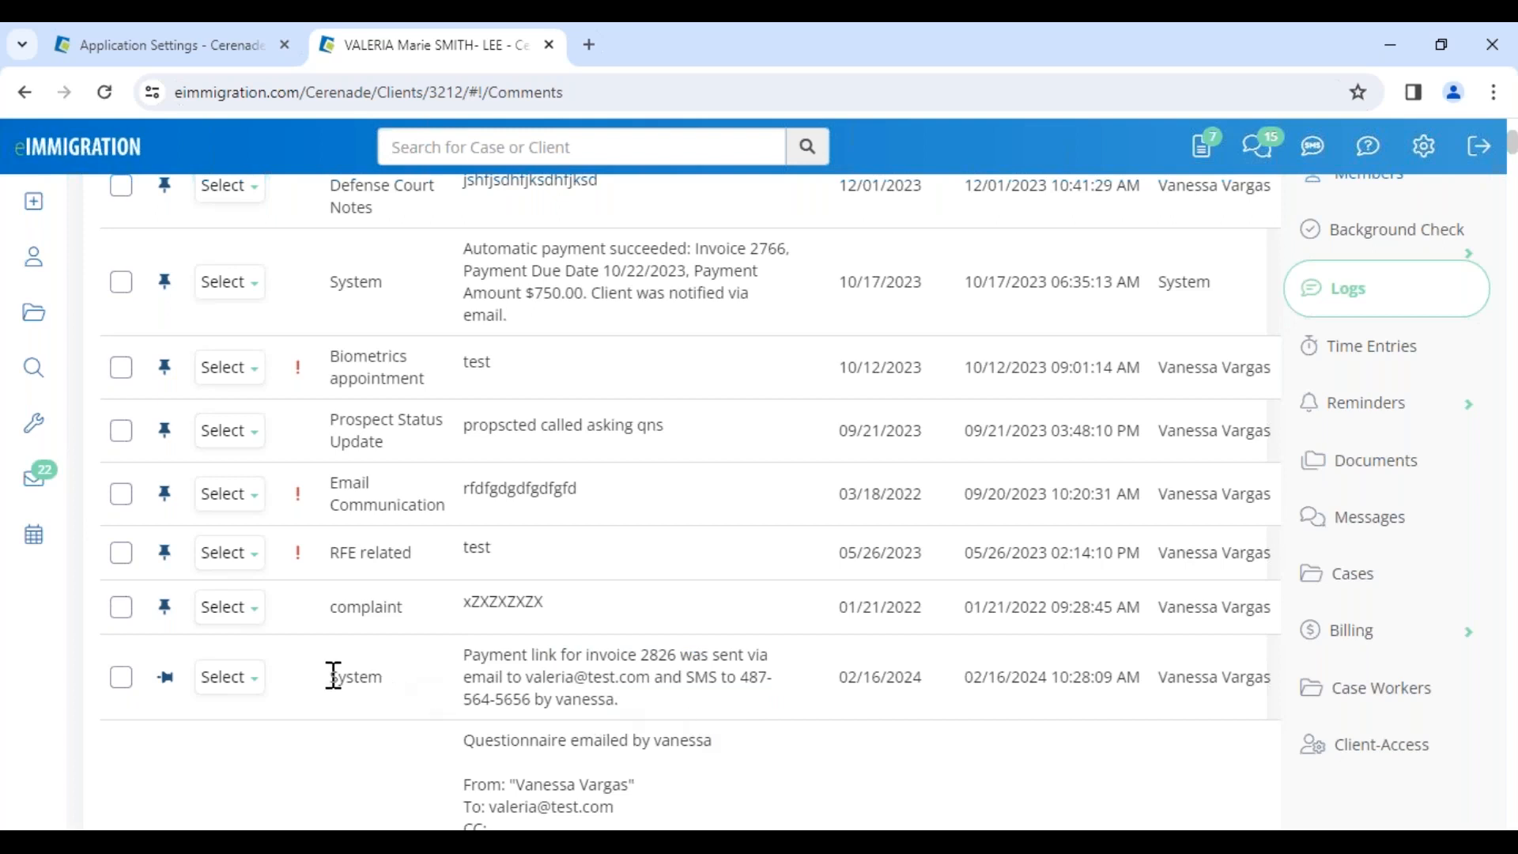
drag(333, 676, 729, 709)
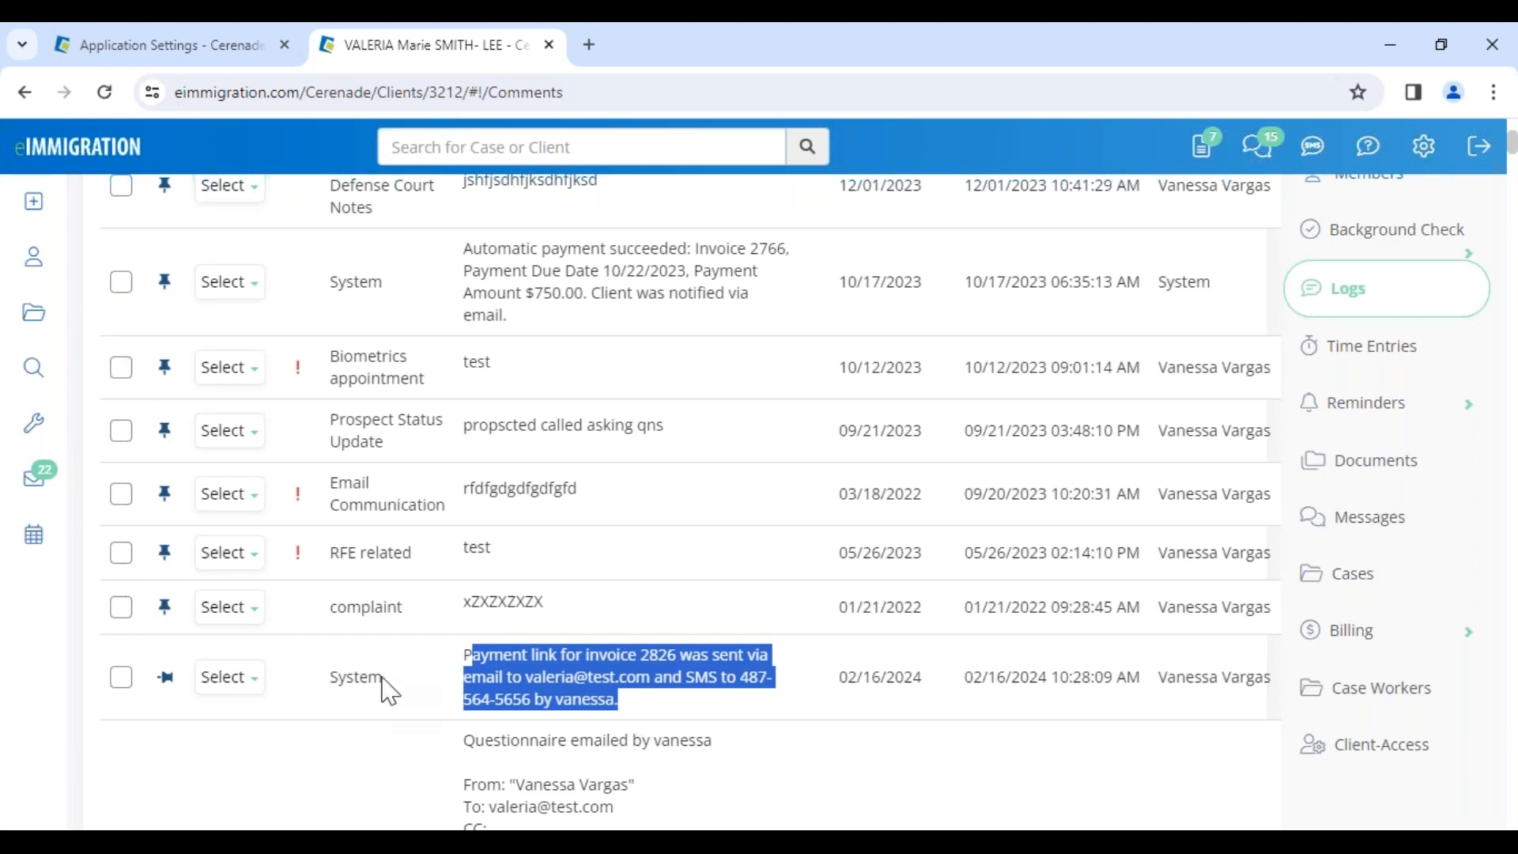
scroll(379, 674, down, 2)
Open the entry's Email form, review the PDF attachment note, and close without sending
click(233, 567)
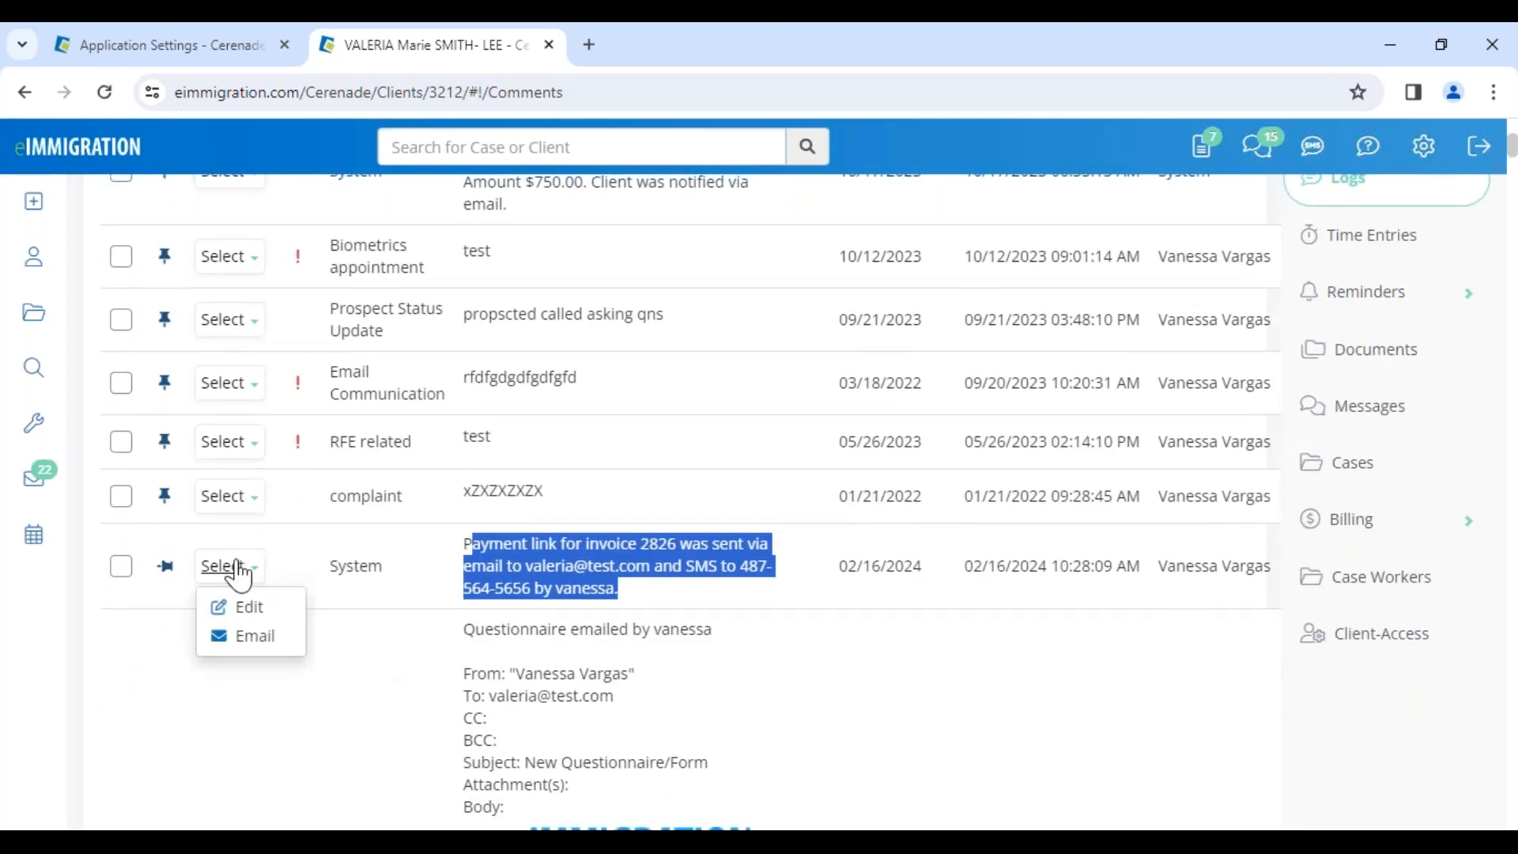
click(535, 560)
click(237, 568)
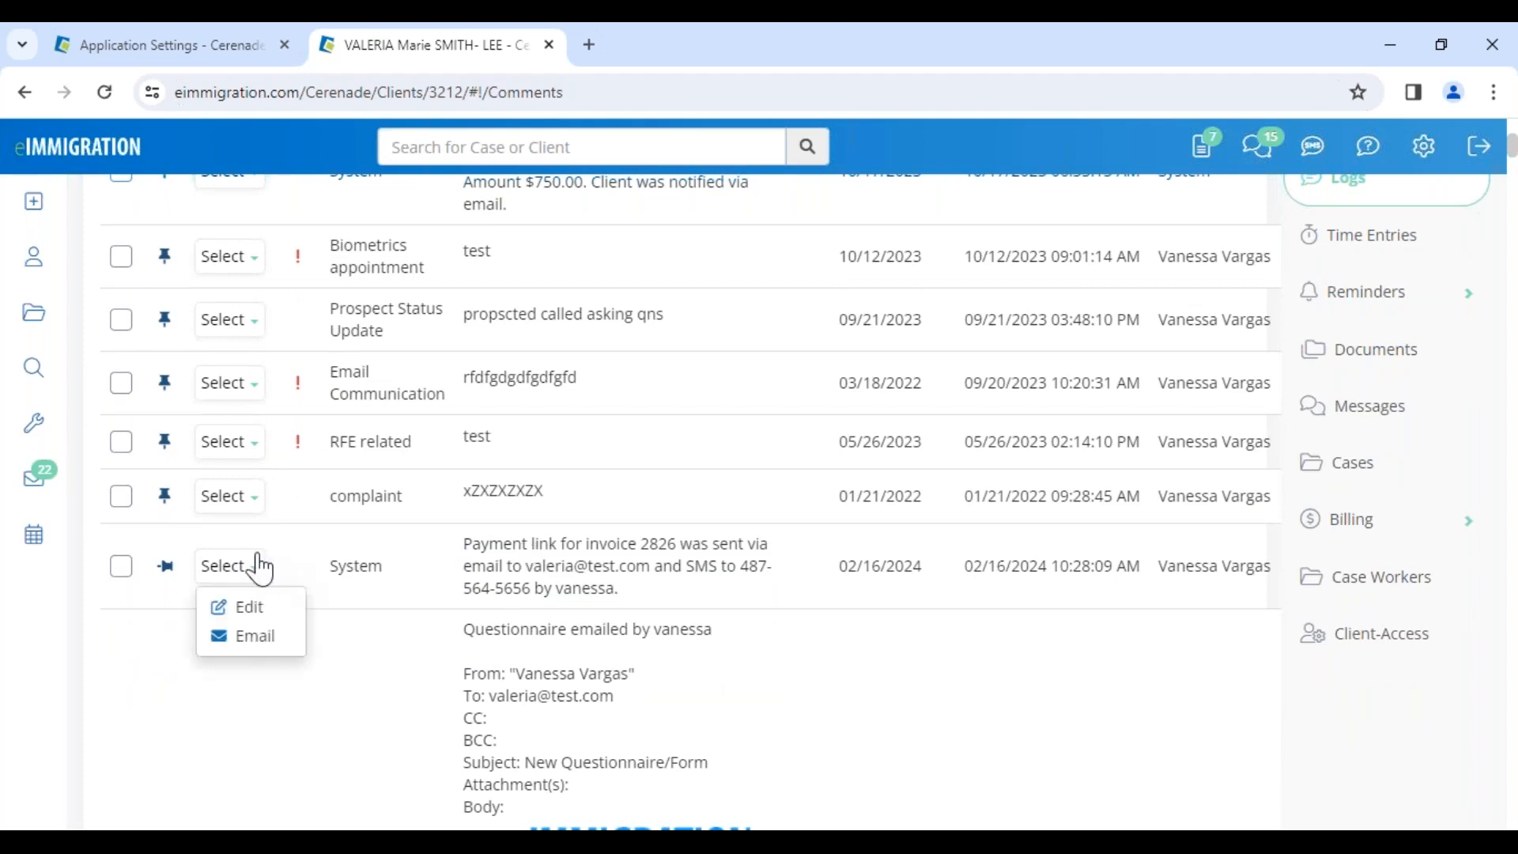
click(255, 637)
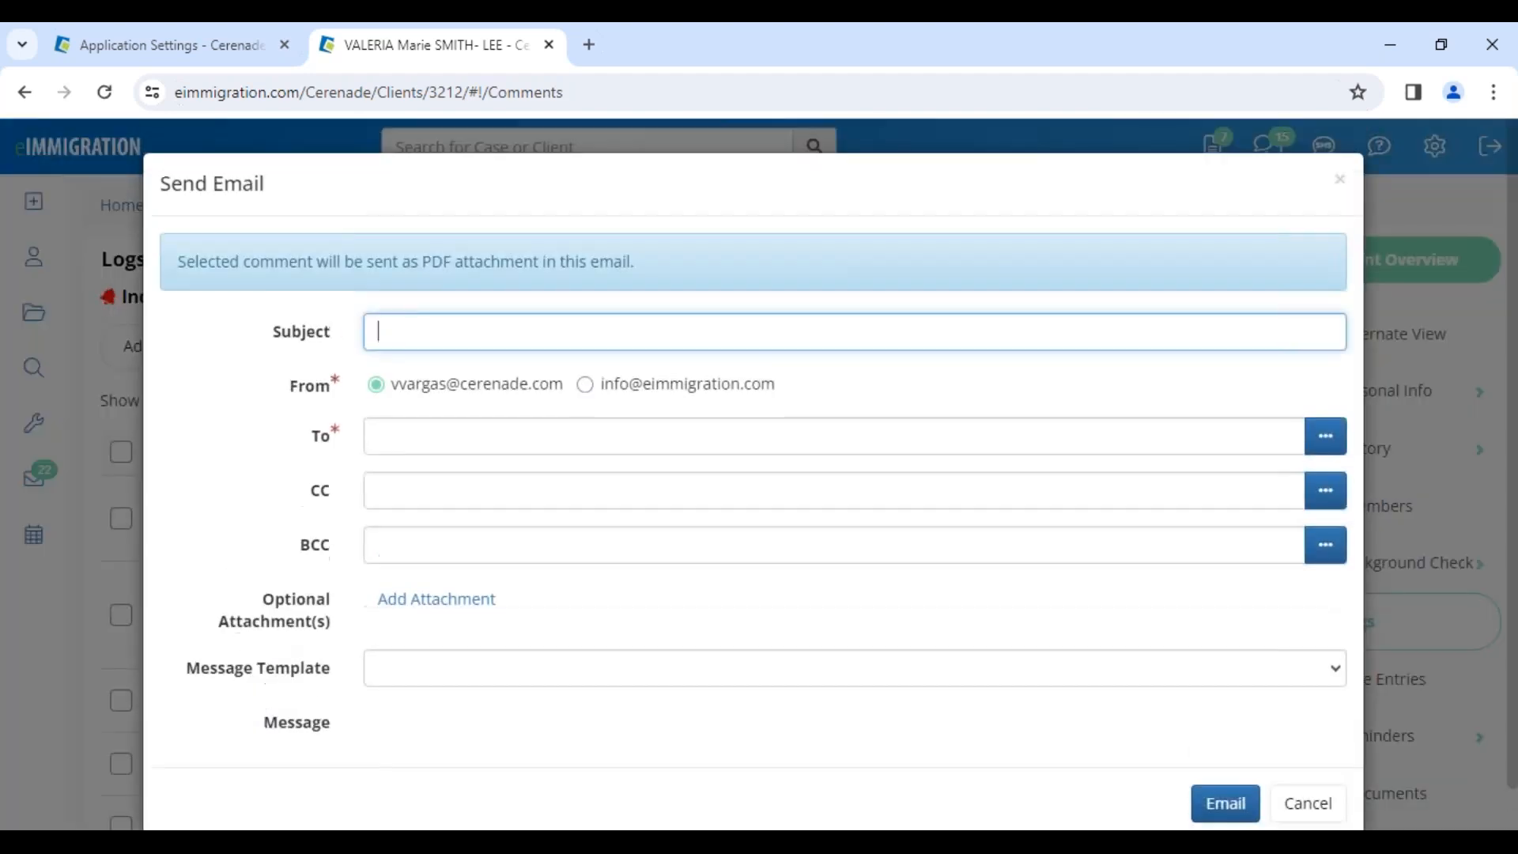
drag(365, 262, 637, 261)
scroll(604, 544, down, 3)
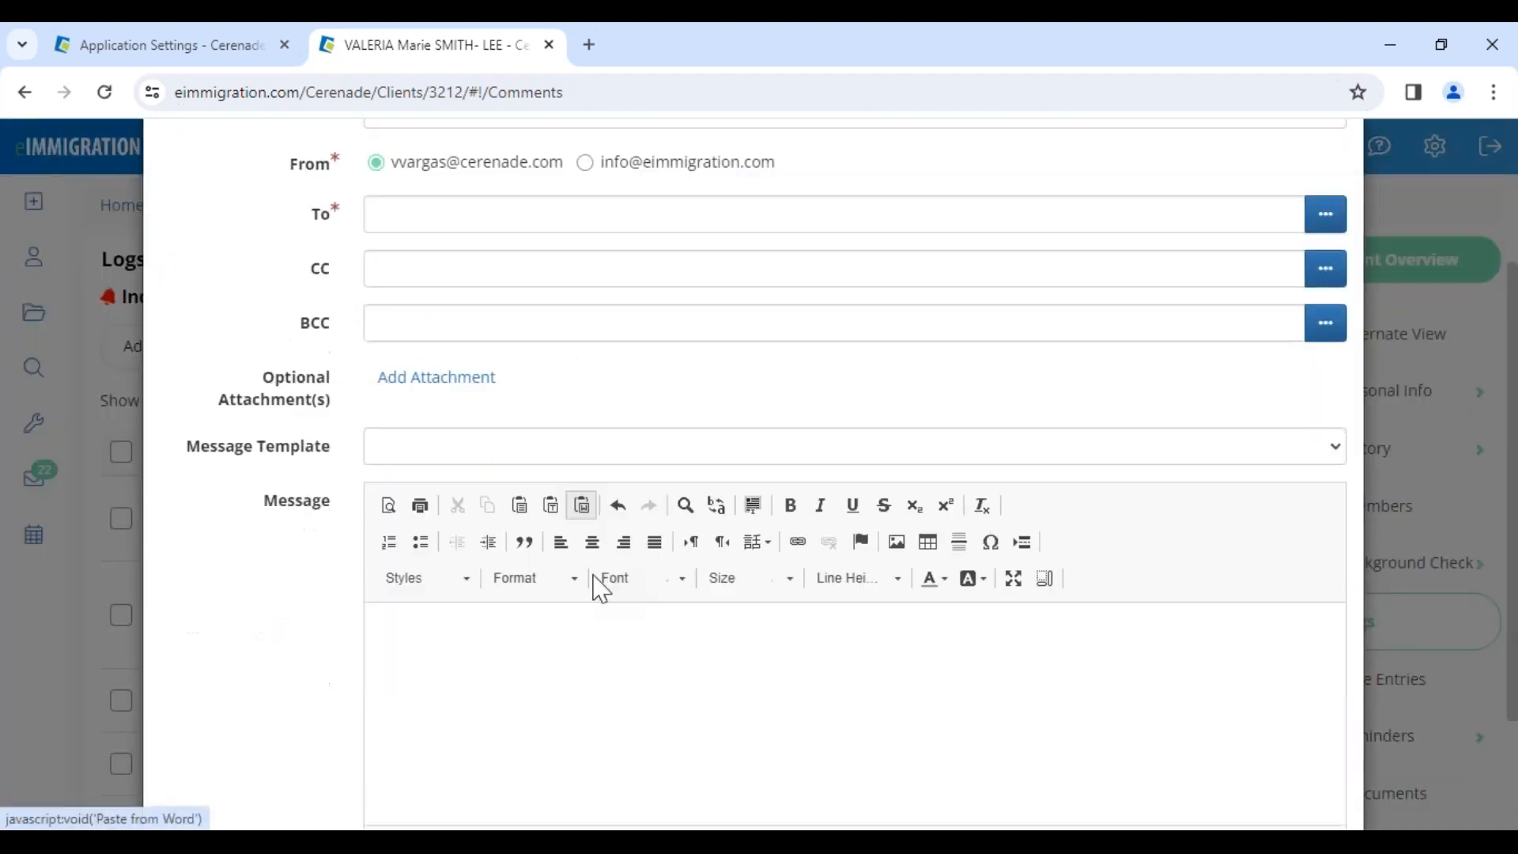
scroll(1223, 213, up, 3)
click(1221, 287)
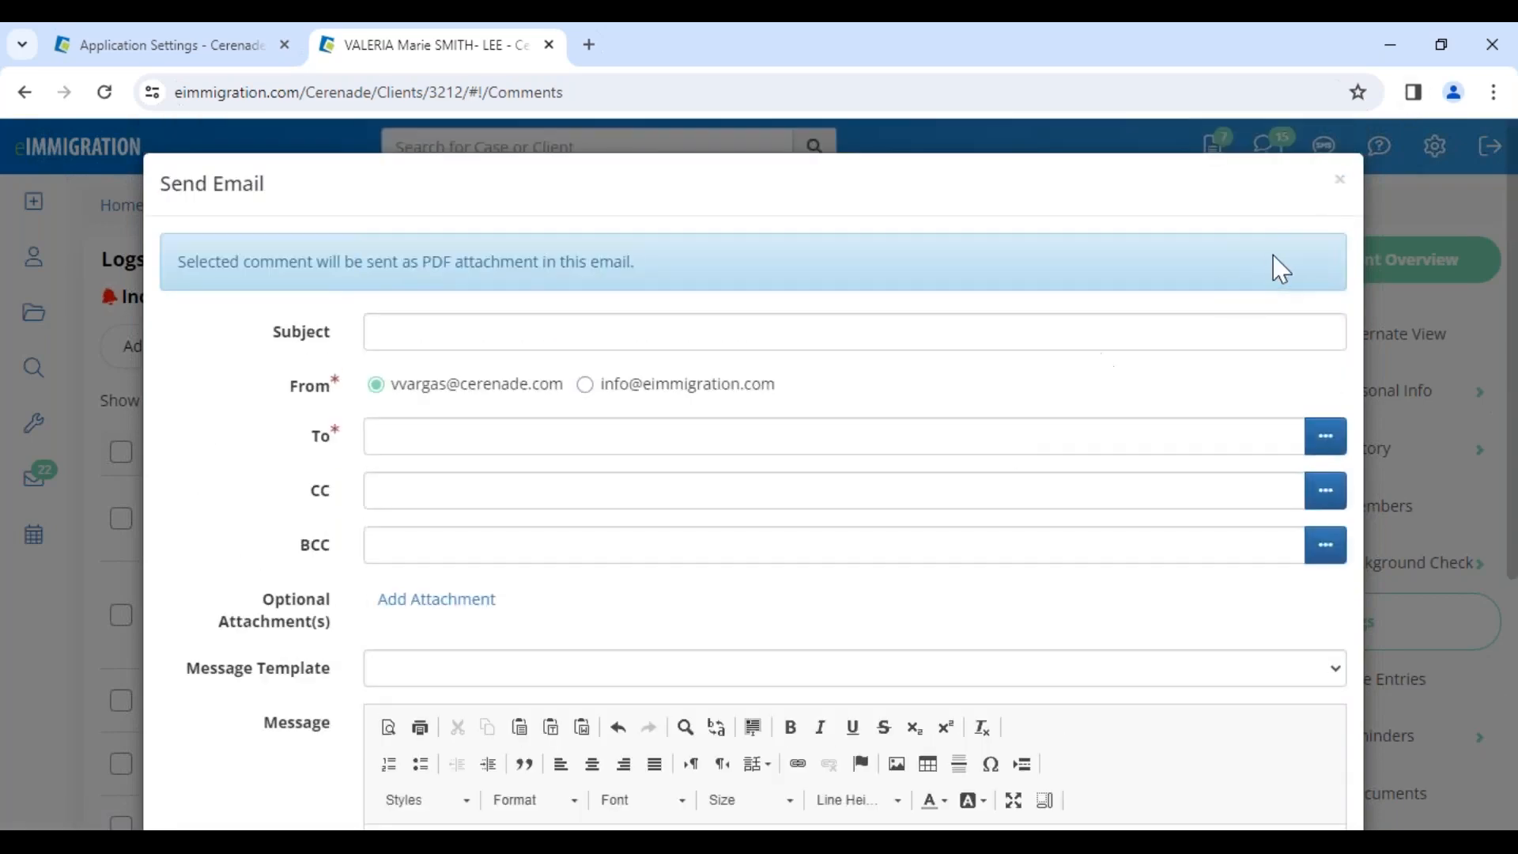
click(1339, 180)
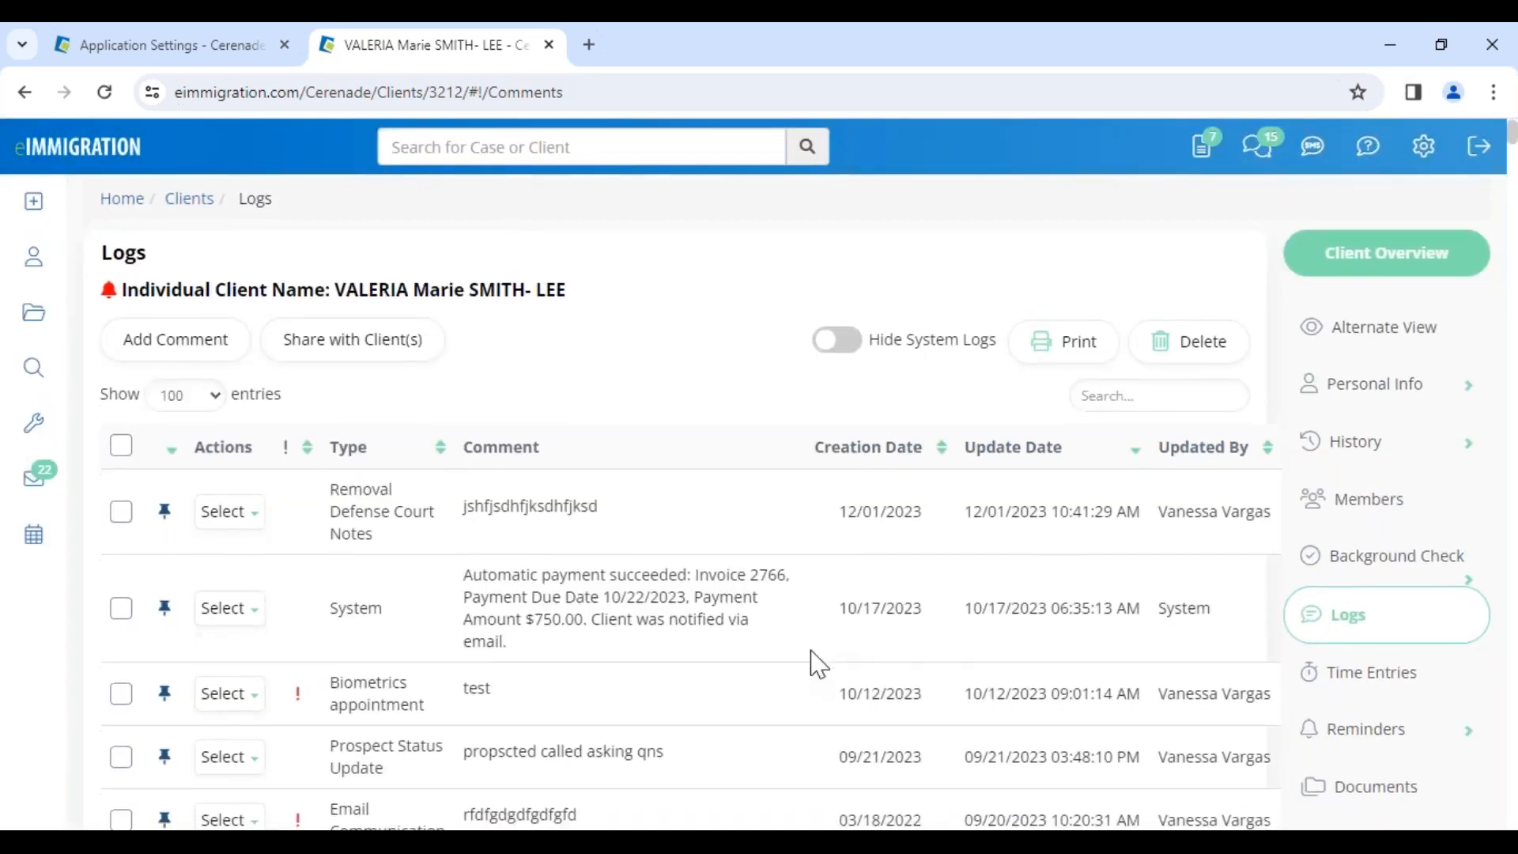
Note when the payment-link entry was logged, then switch to the presentation slides
scroll(814, 661, down, 2)
drag(974, 507, 1143, 508)
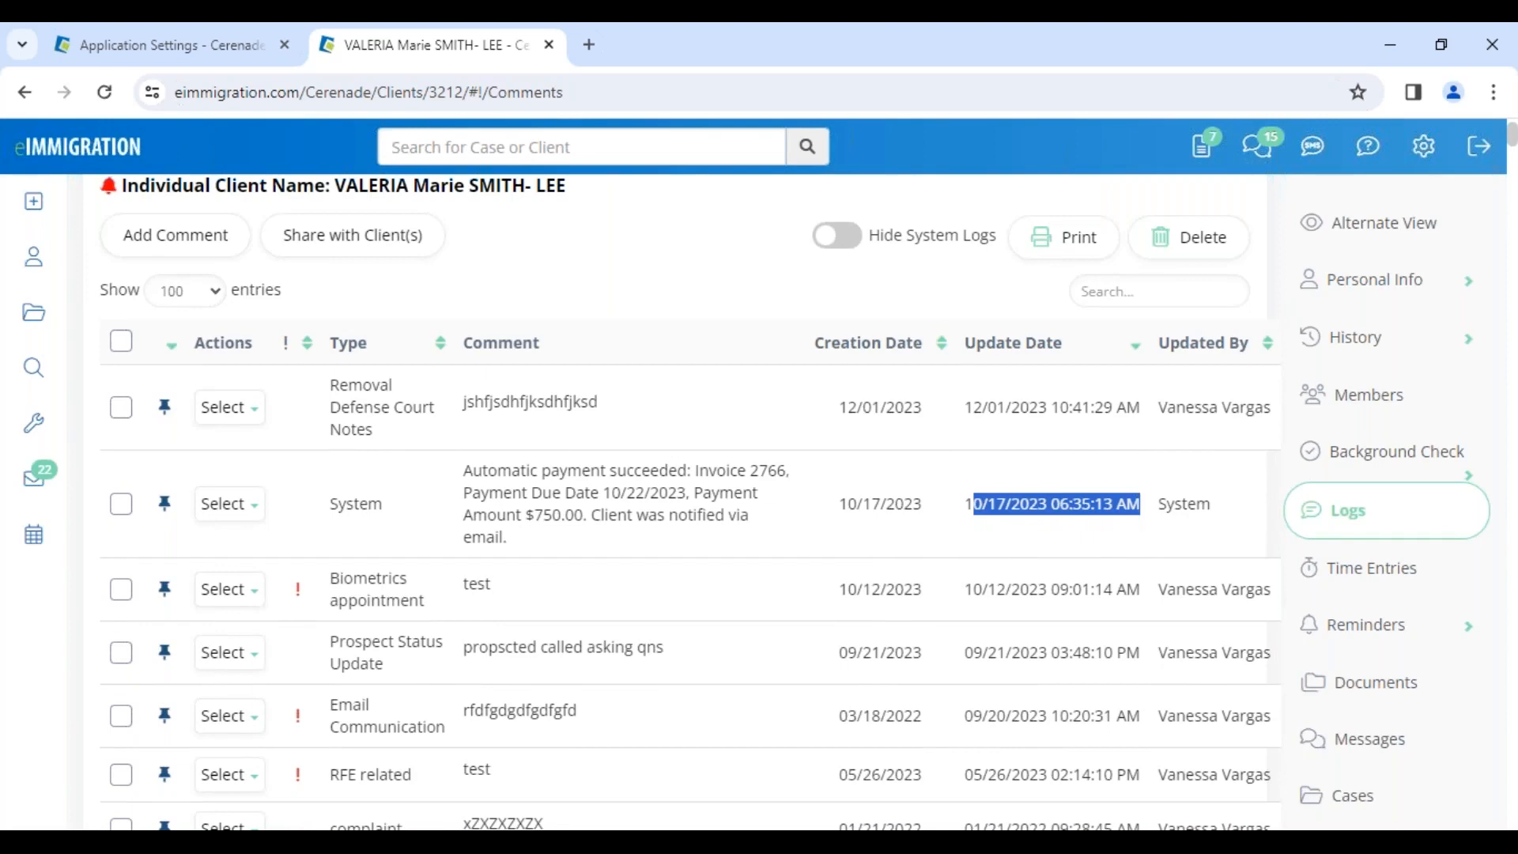
scroll(822, 759, down, 3)
drag(980, 677, 1168, 678)
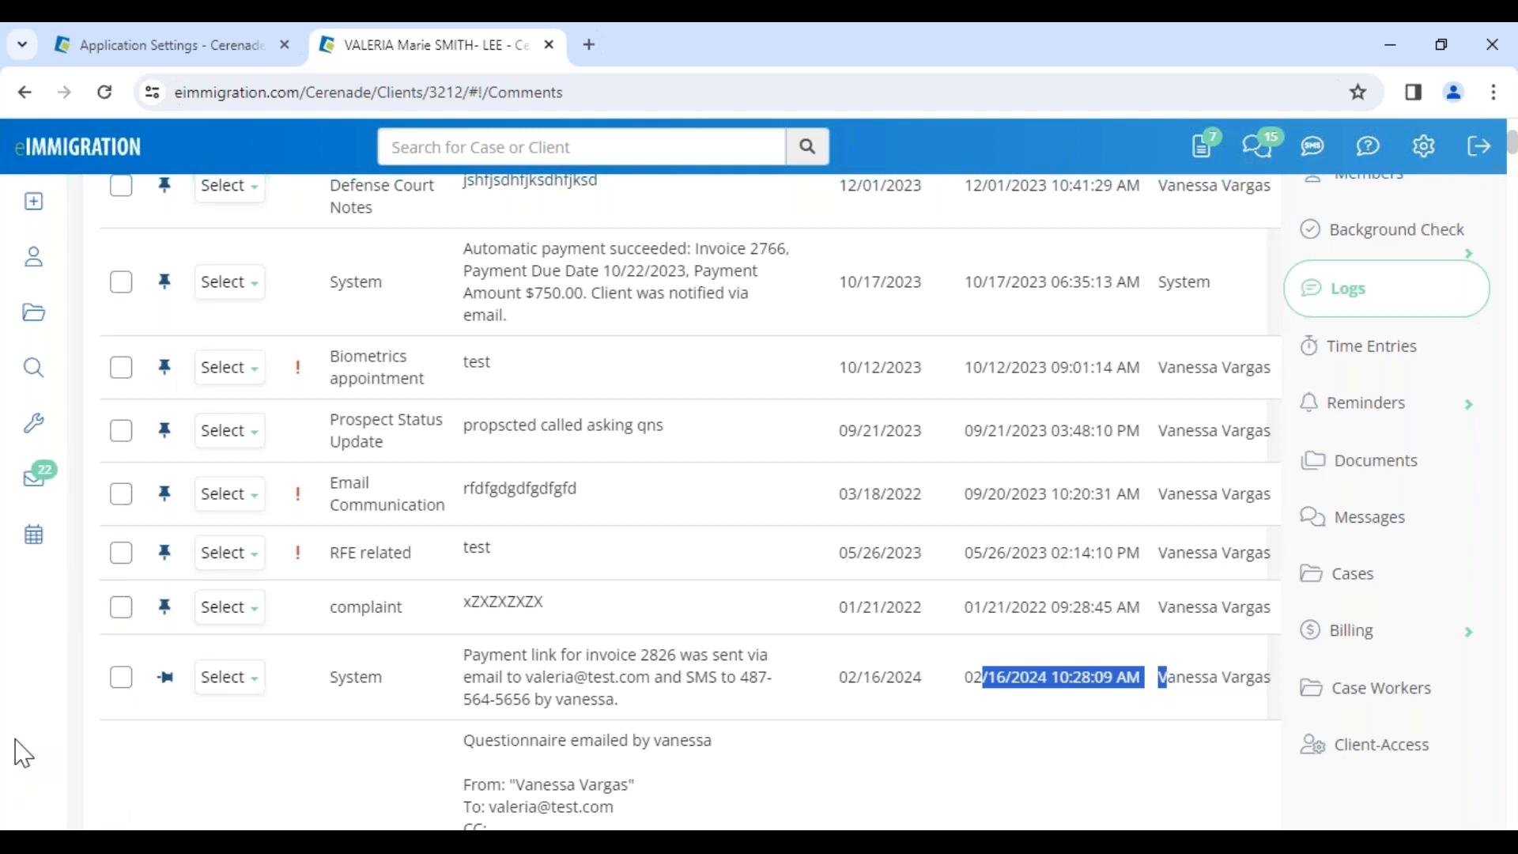
click(18, 846)
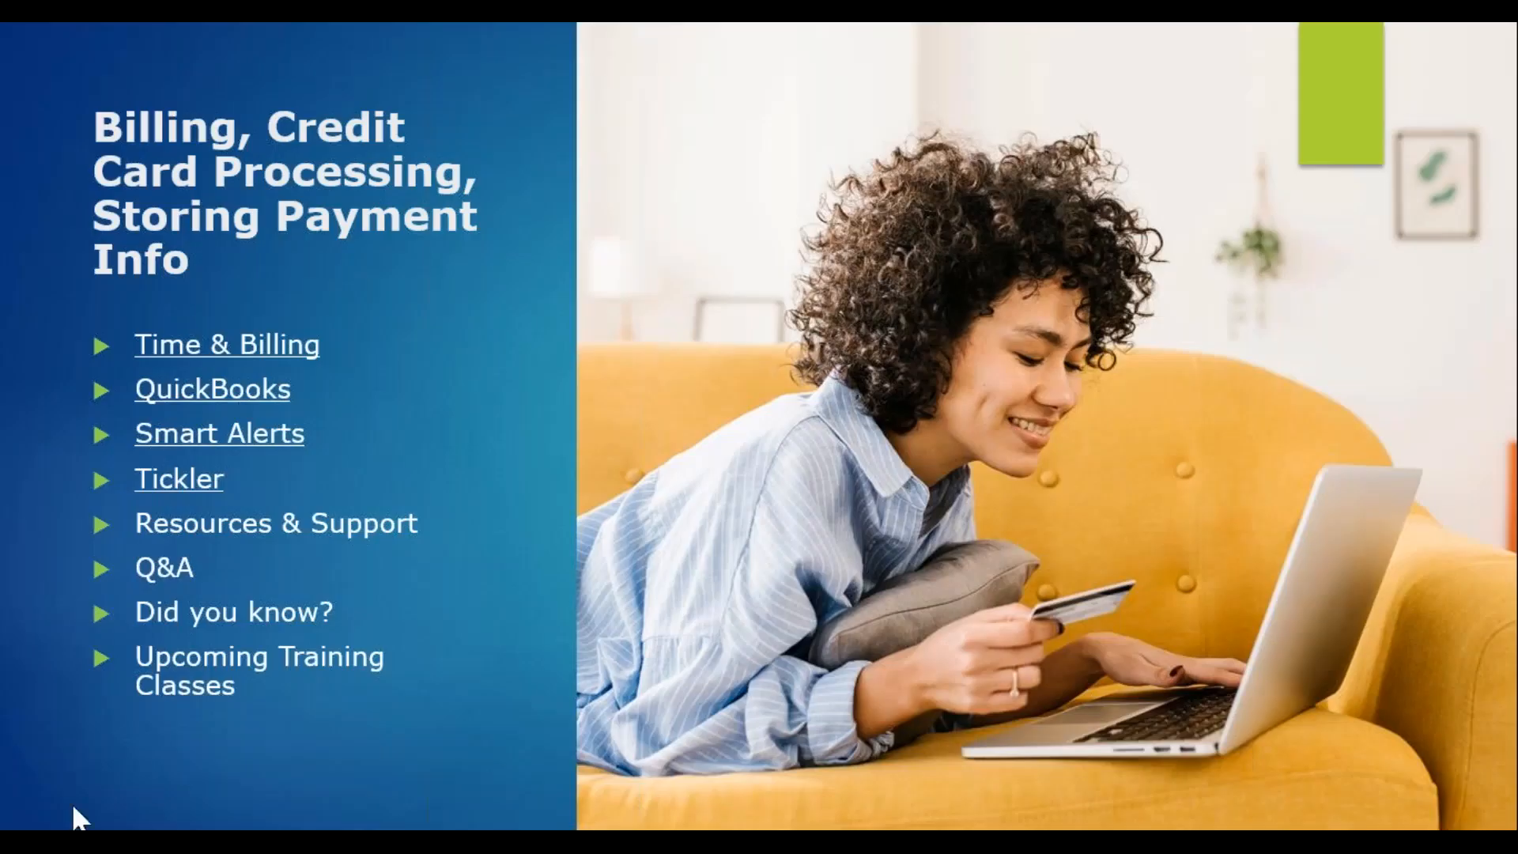
click(44, 824)
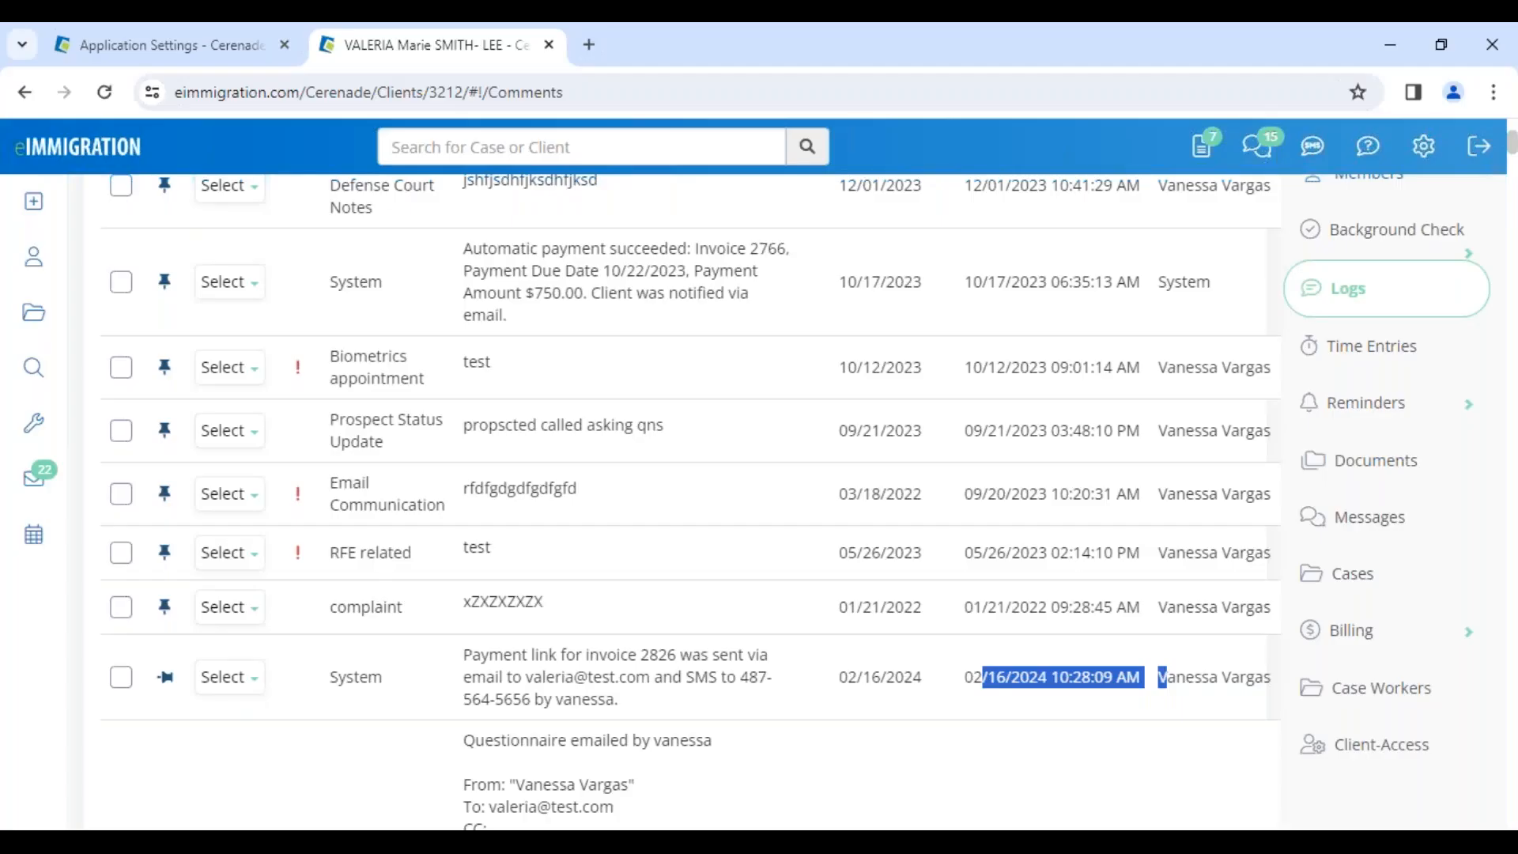
Show the client's Payment Methods page with Payment Card and the unavailable Bank Account (ACH) sections
scroll(296, 723, up, 5)
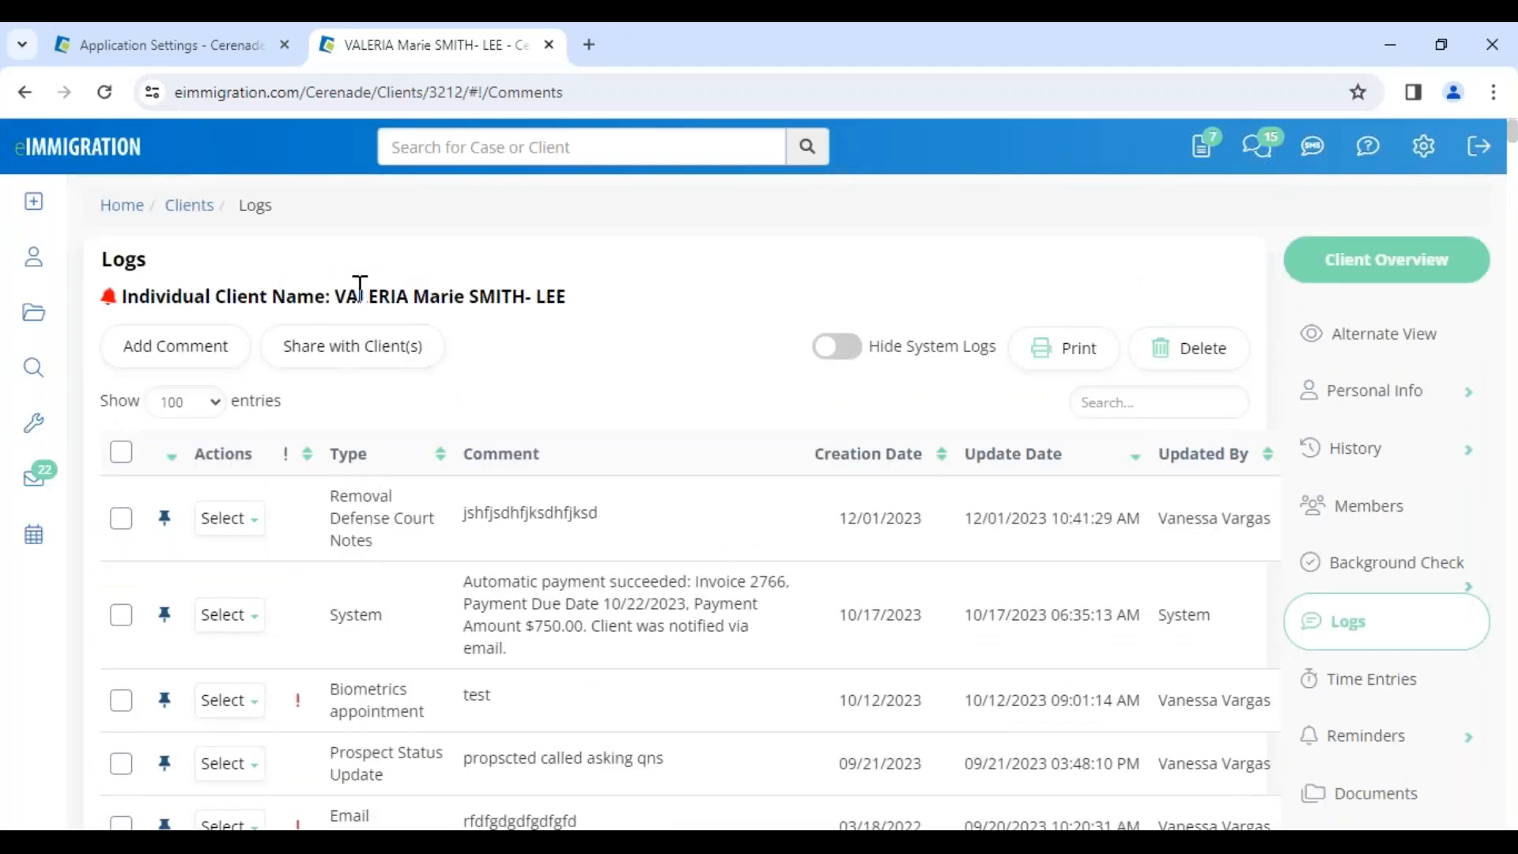
drag(333, 296, 620, 288)
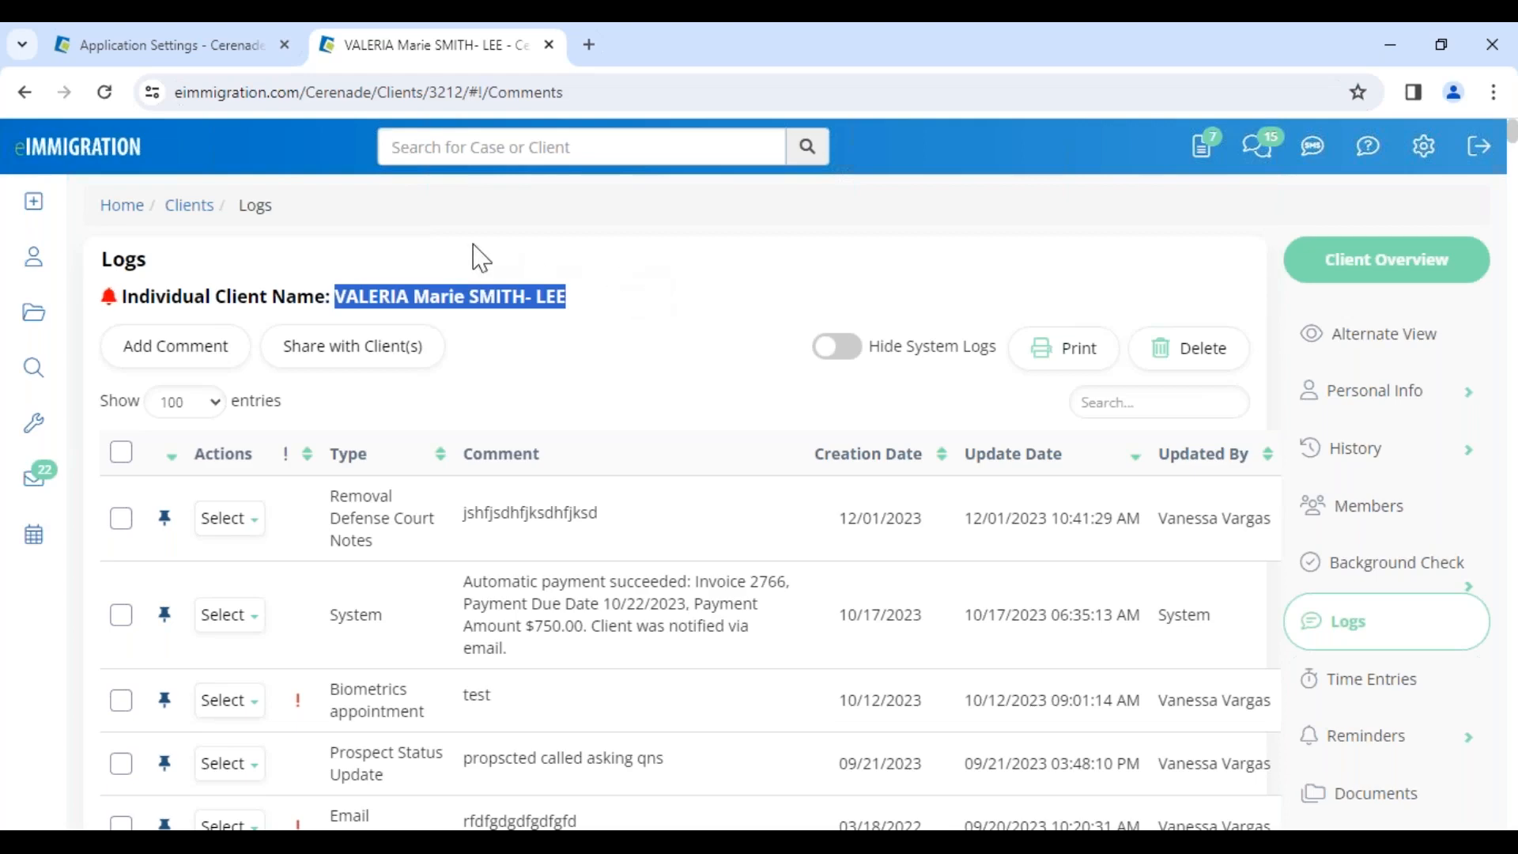
scroll(1417, 671, down, 3)
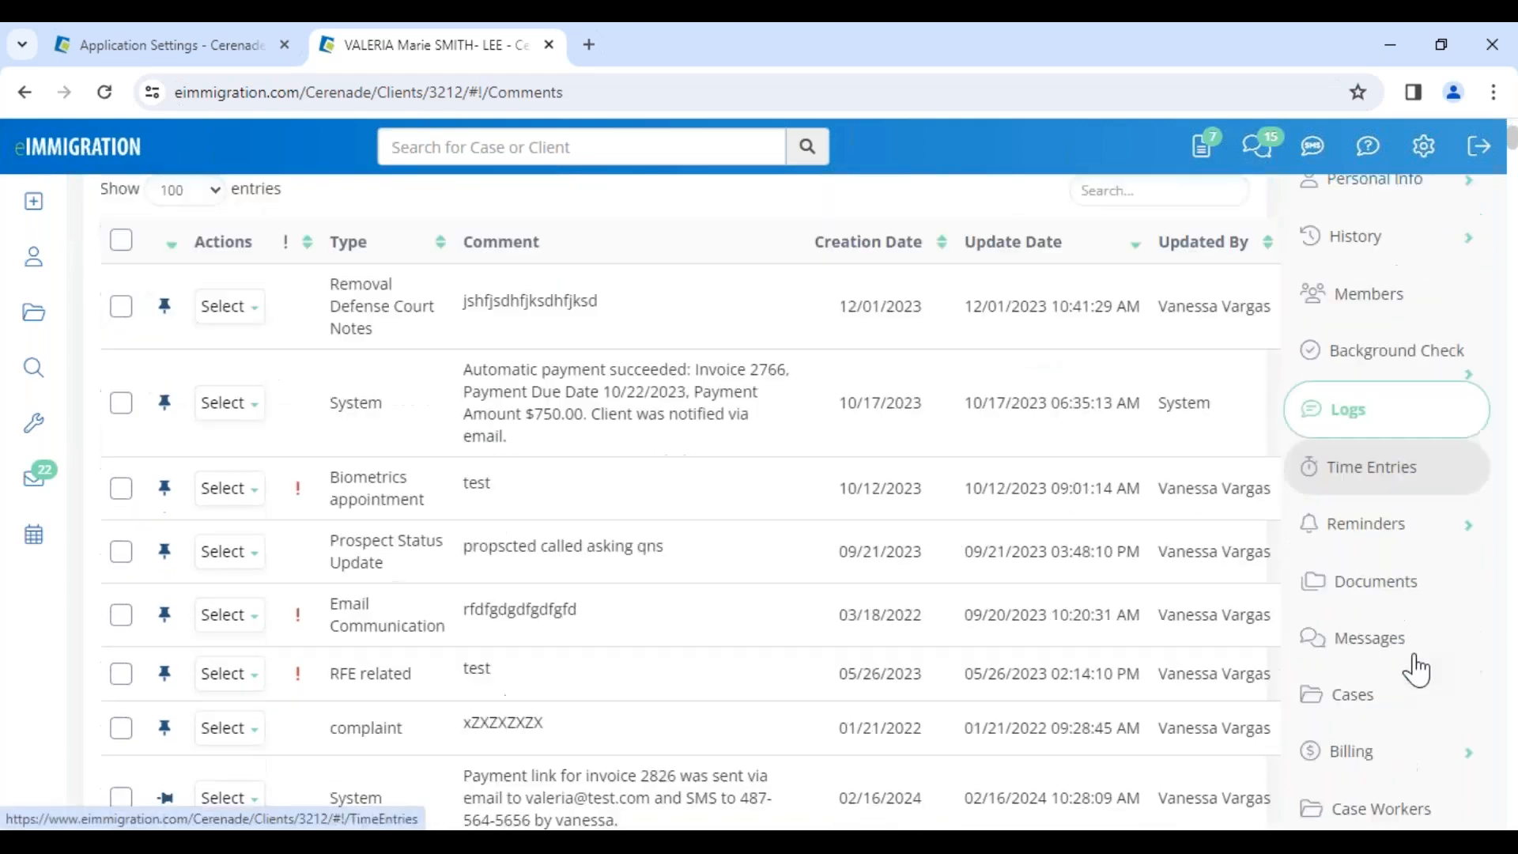
scroll(1391, 711, down, 4)
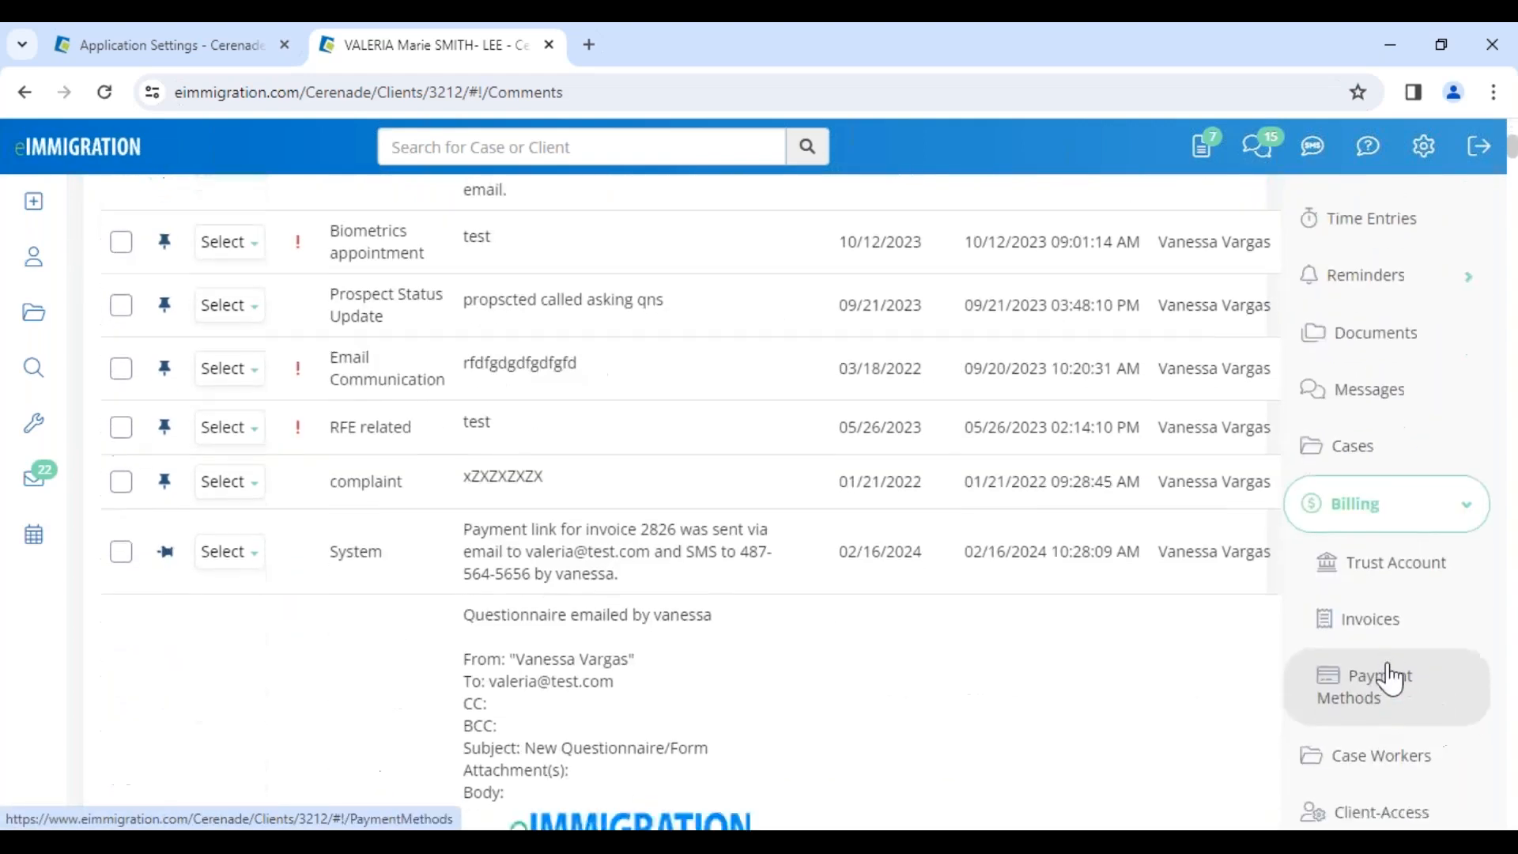
click(1394, 617)
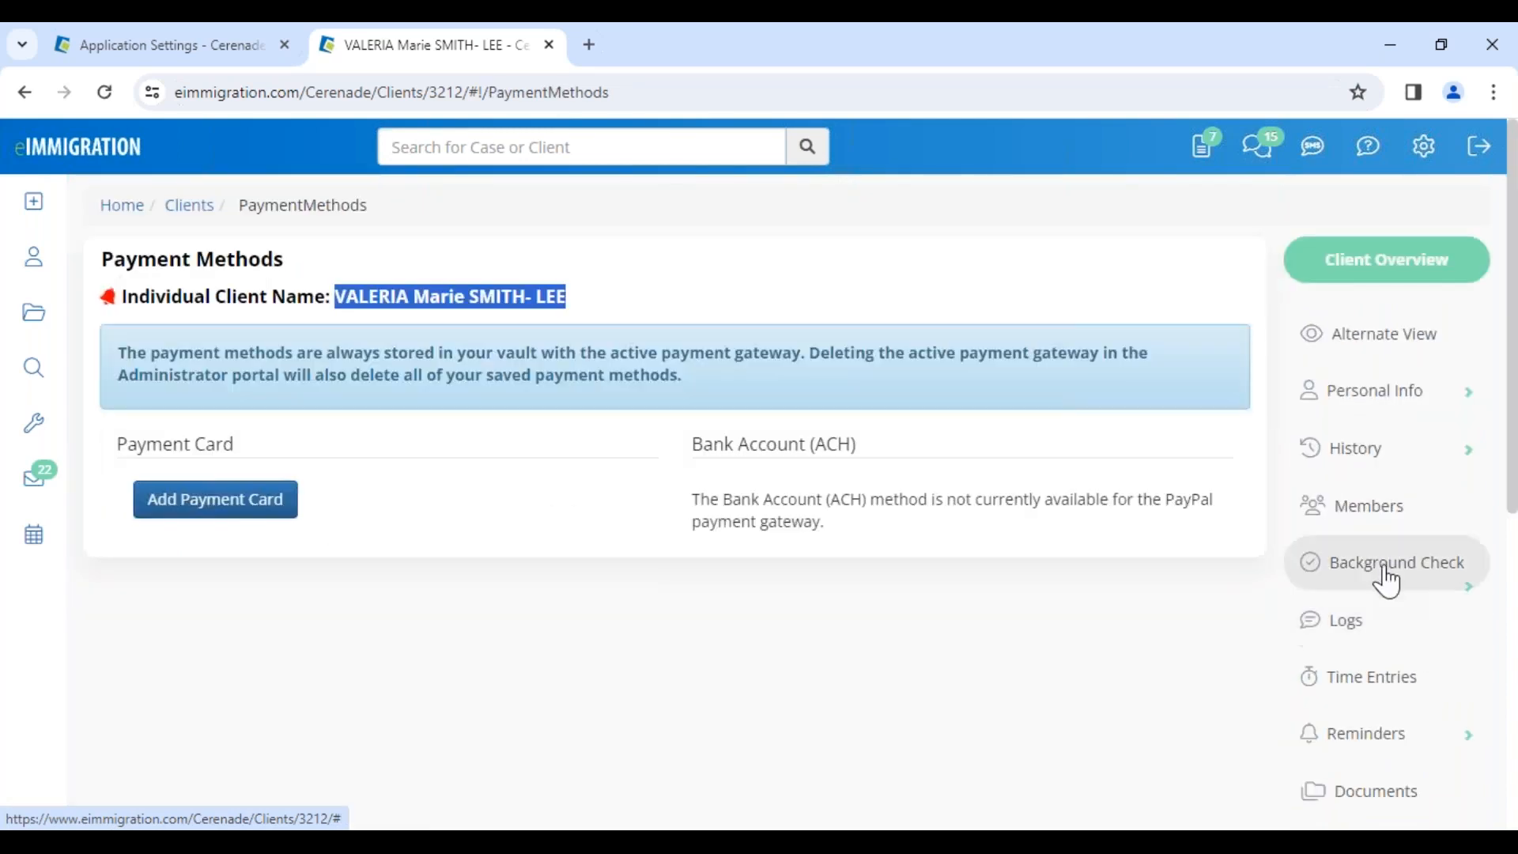
drag(119, 444, 260, 443)
drag(725, 443, 884, 449)
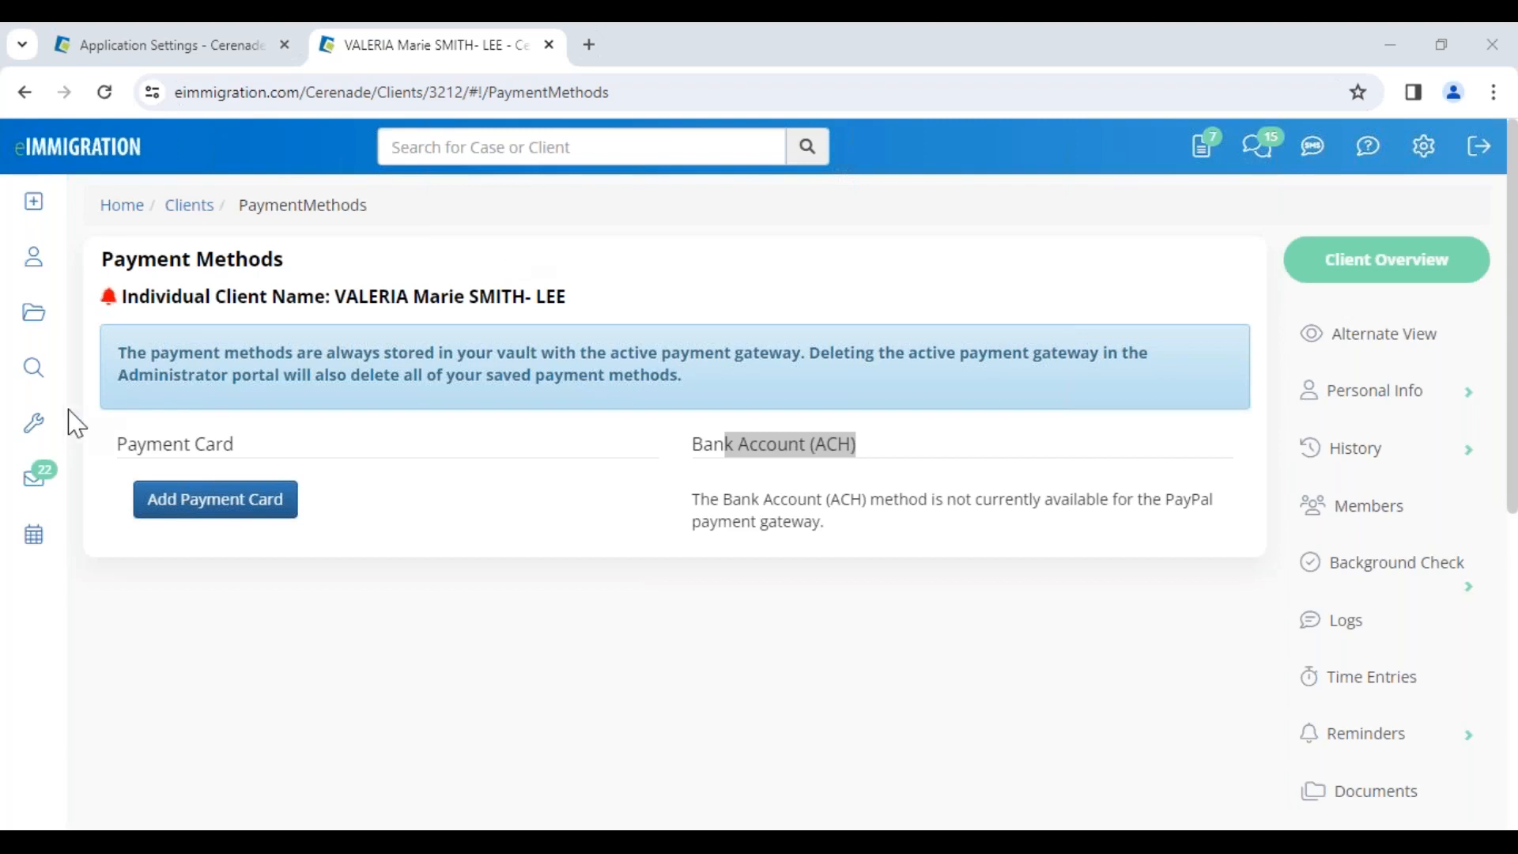
mouse_move(30, 378)
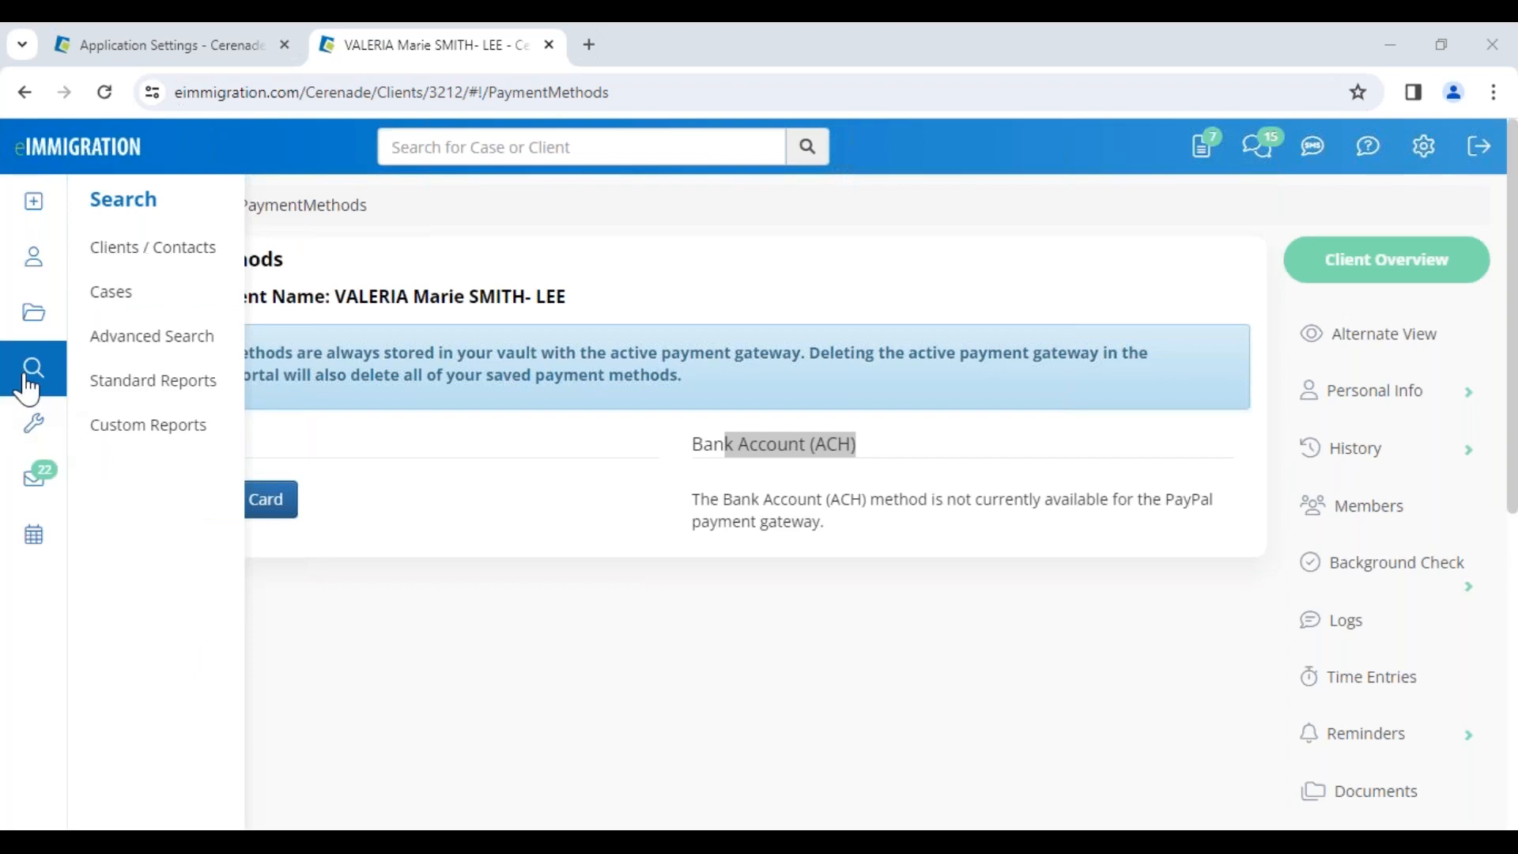
Run the Payments by date and office report for Law Office of Cerenade California, LLC
click(153, 392)
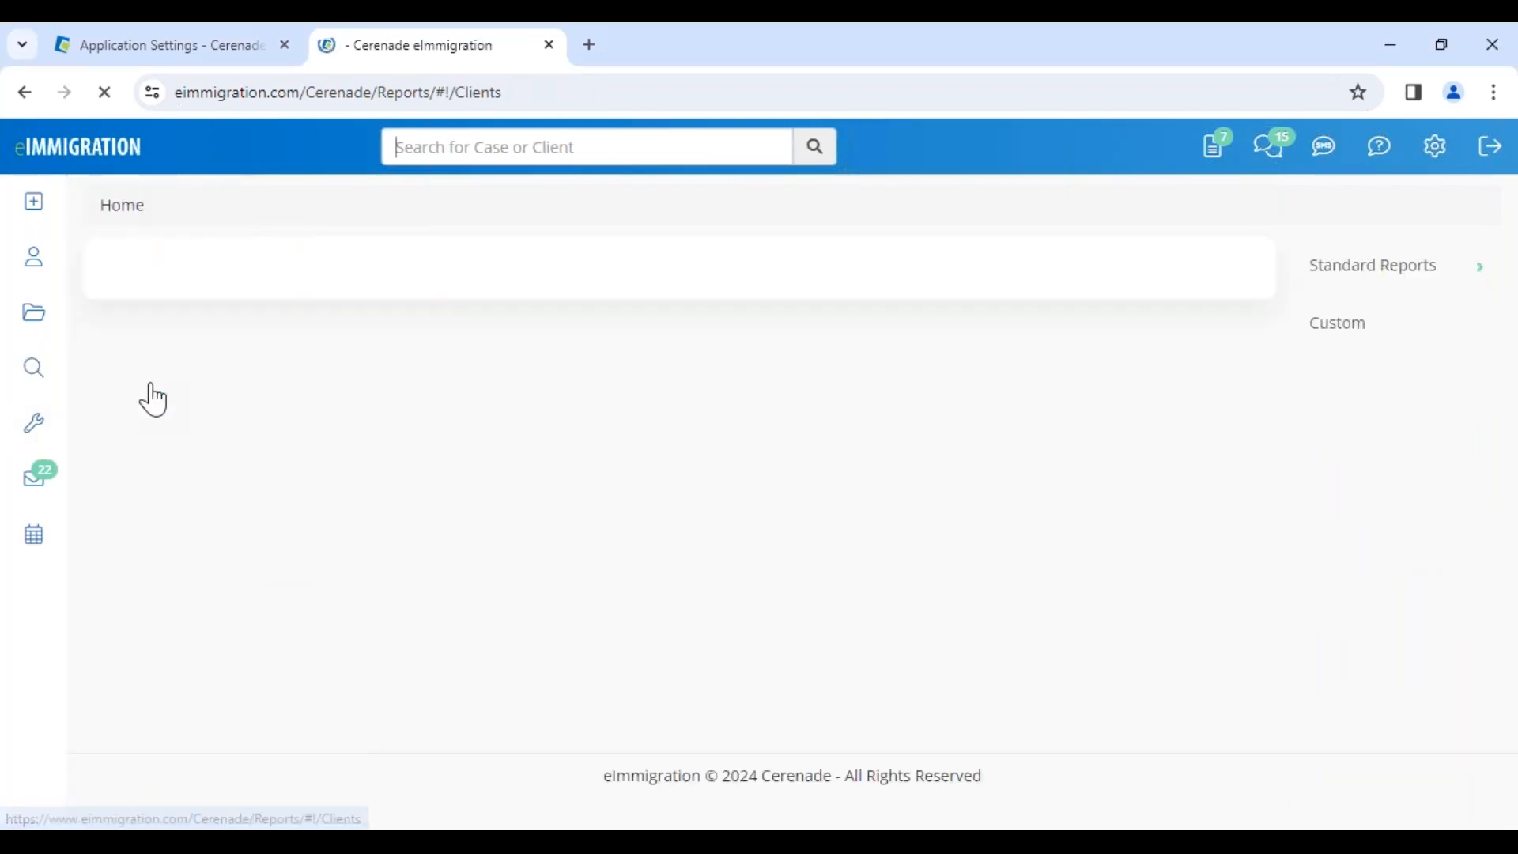
click(1338, 456)
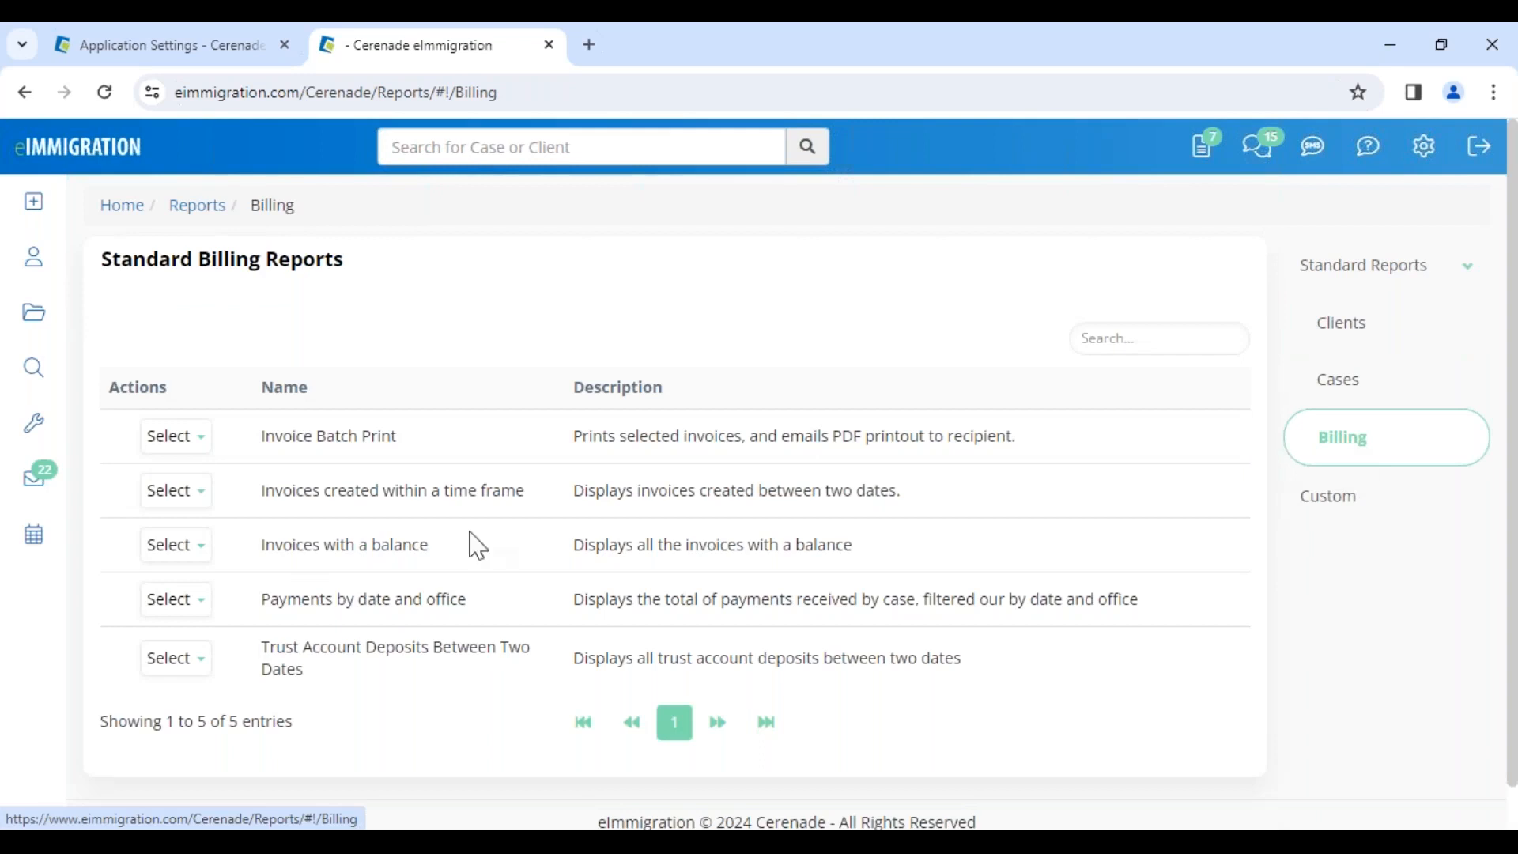
drag(261, 598, 486, 601)
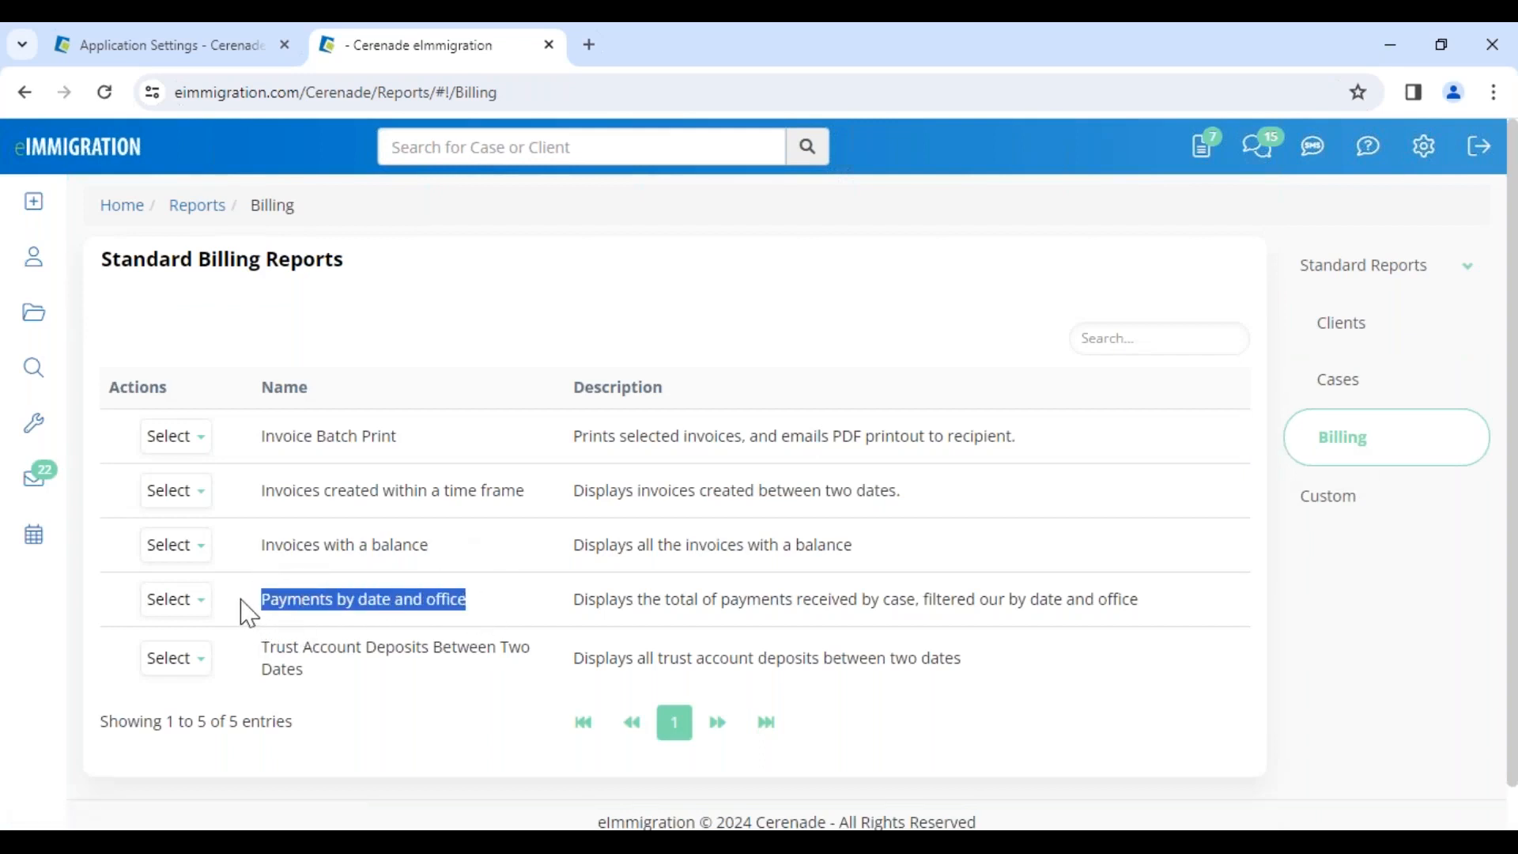
click(195, 606)
click(198, 650)
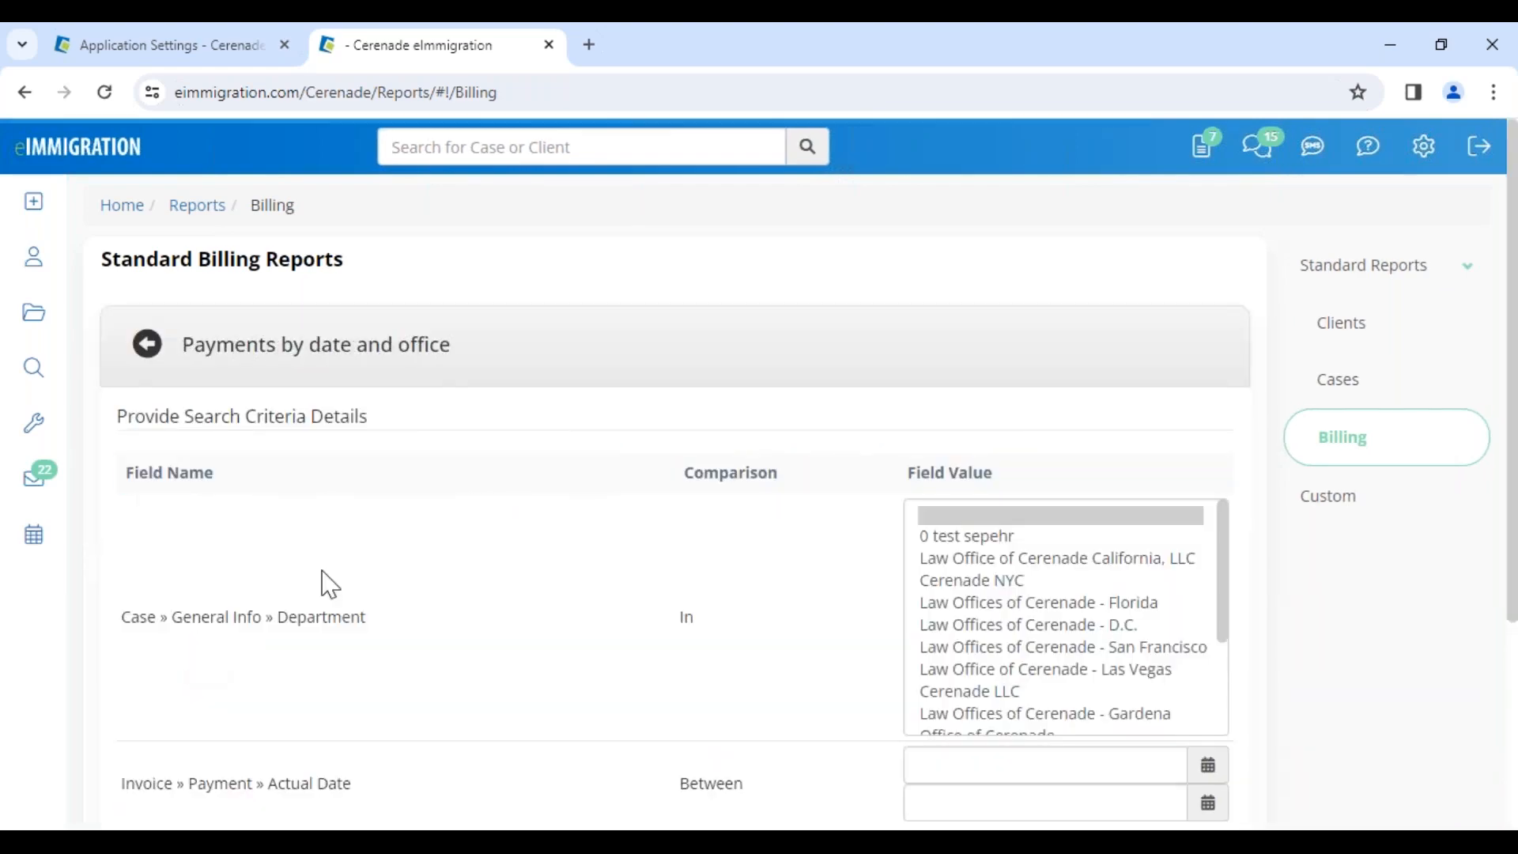
click(998, 568)
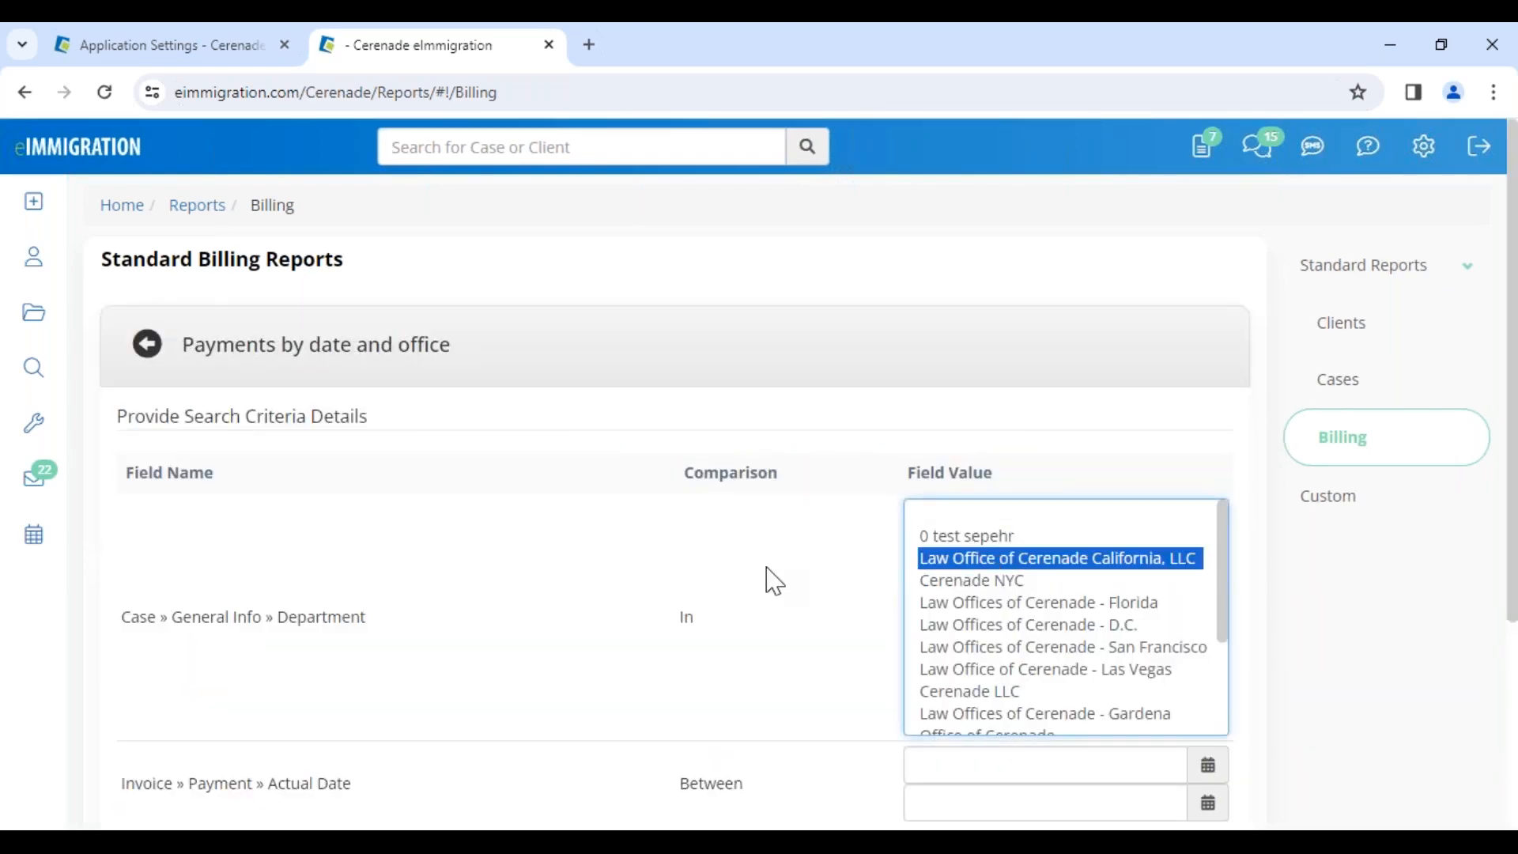
scroll(633, 571, down, 4)
click(138, 630)
Set the report's Actual Date start to 01/01/2020
click(951, 474)
click(1020, 514)
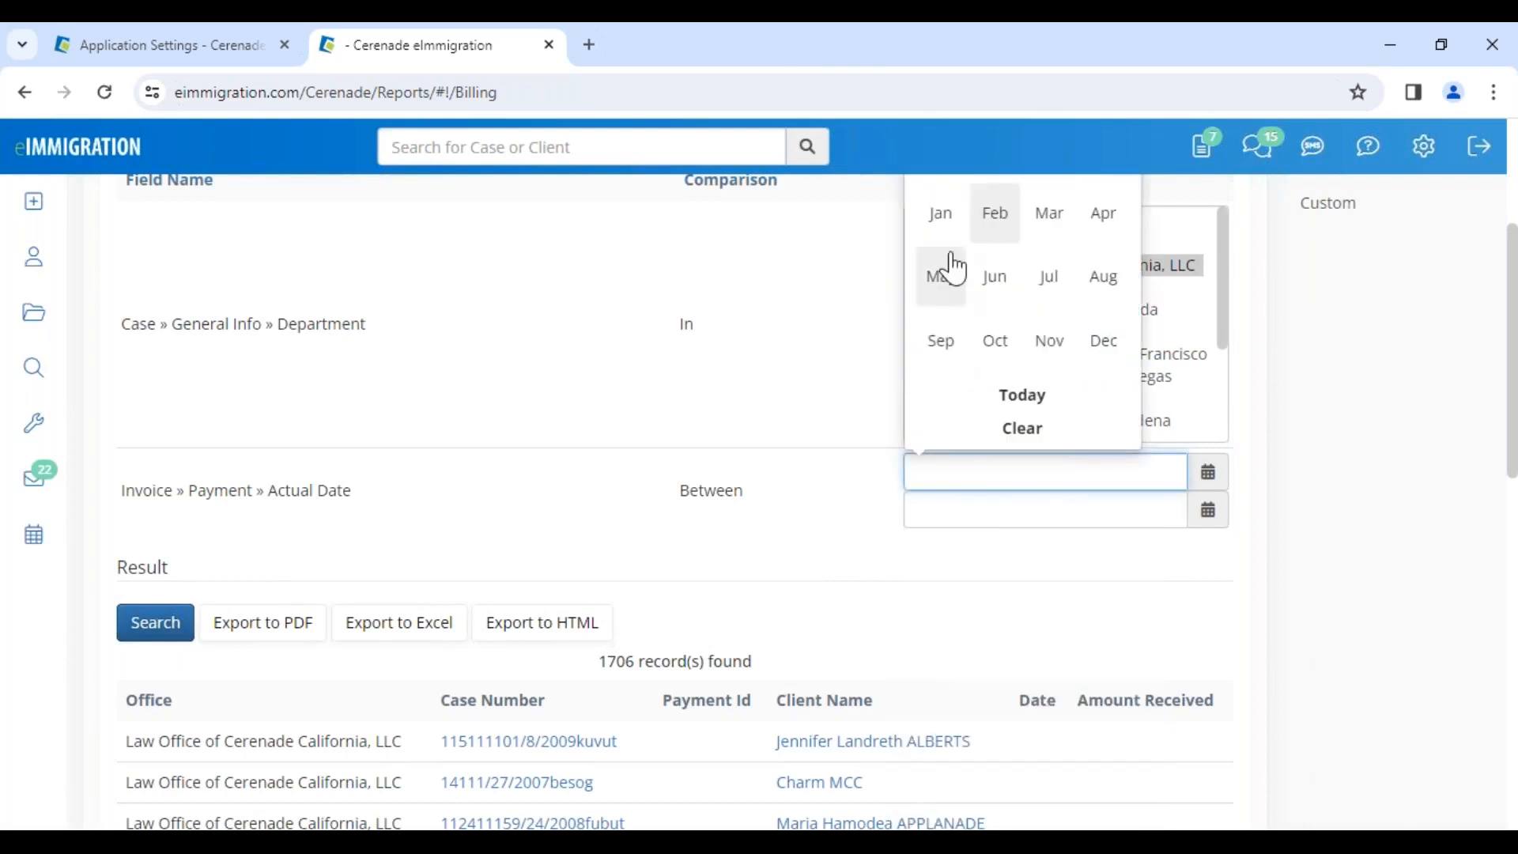
scroll(972, 292, up, 3)
click(1020, 383)
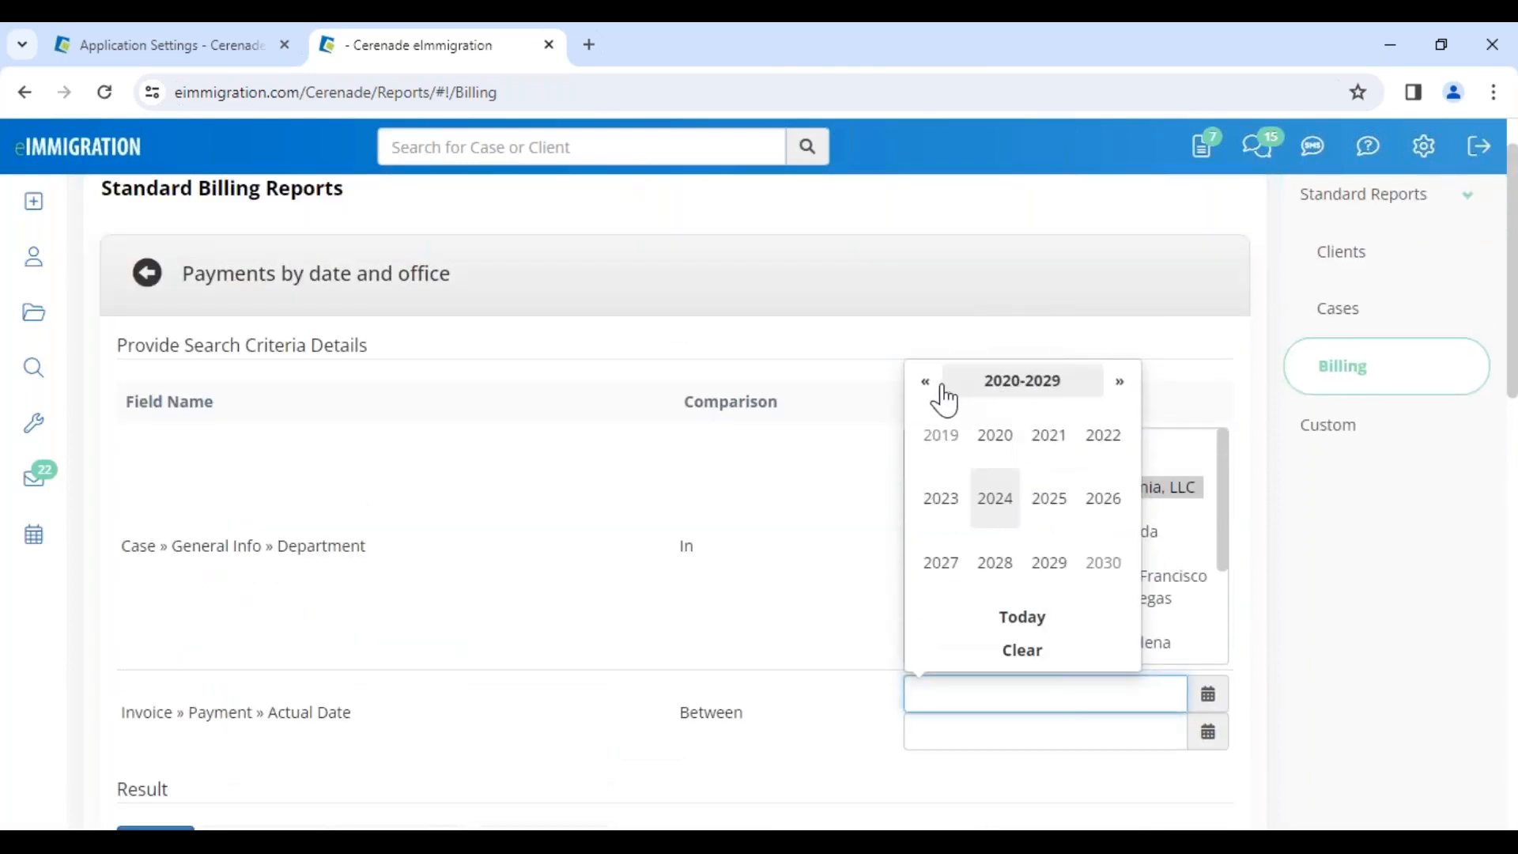
click(927, 385)
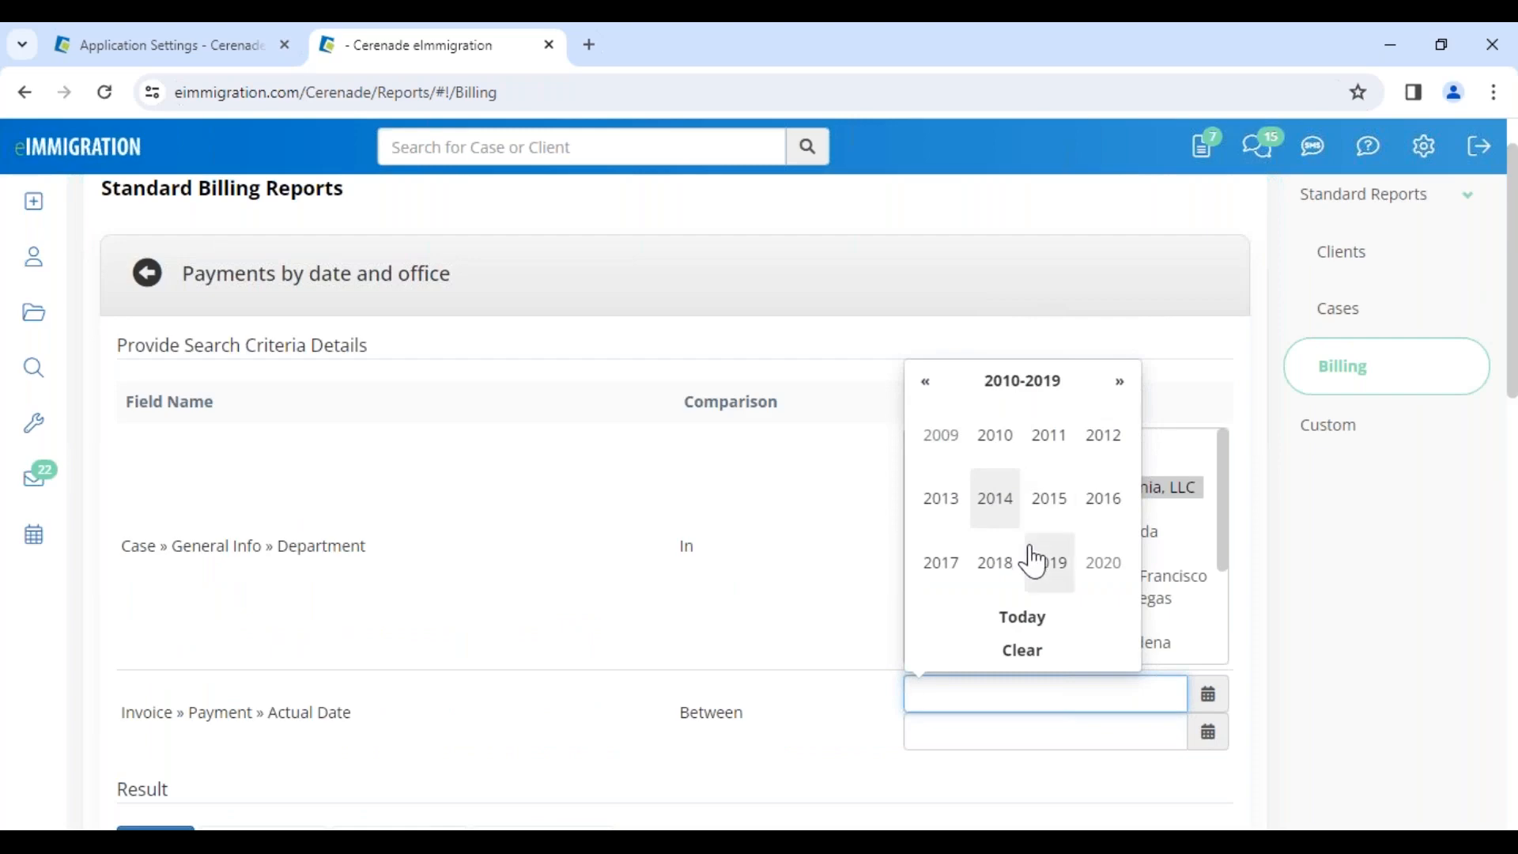
click(1102, 563)
click(979, 447)
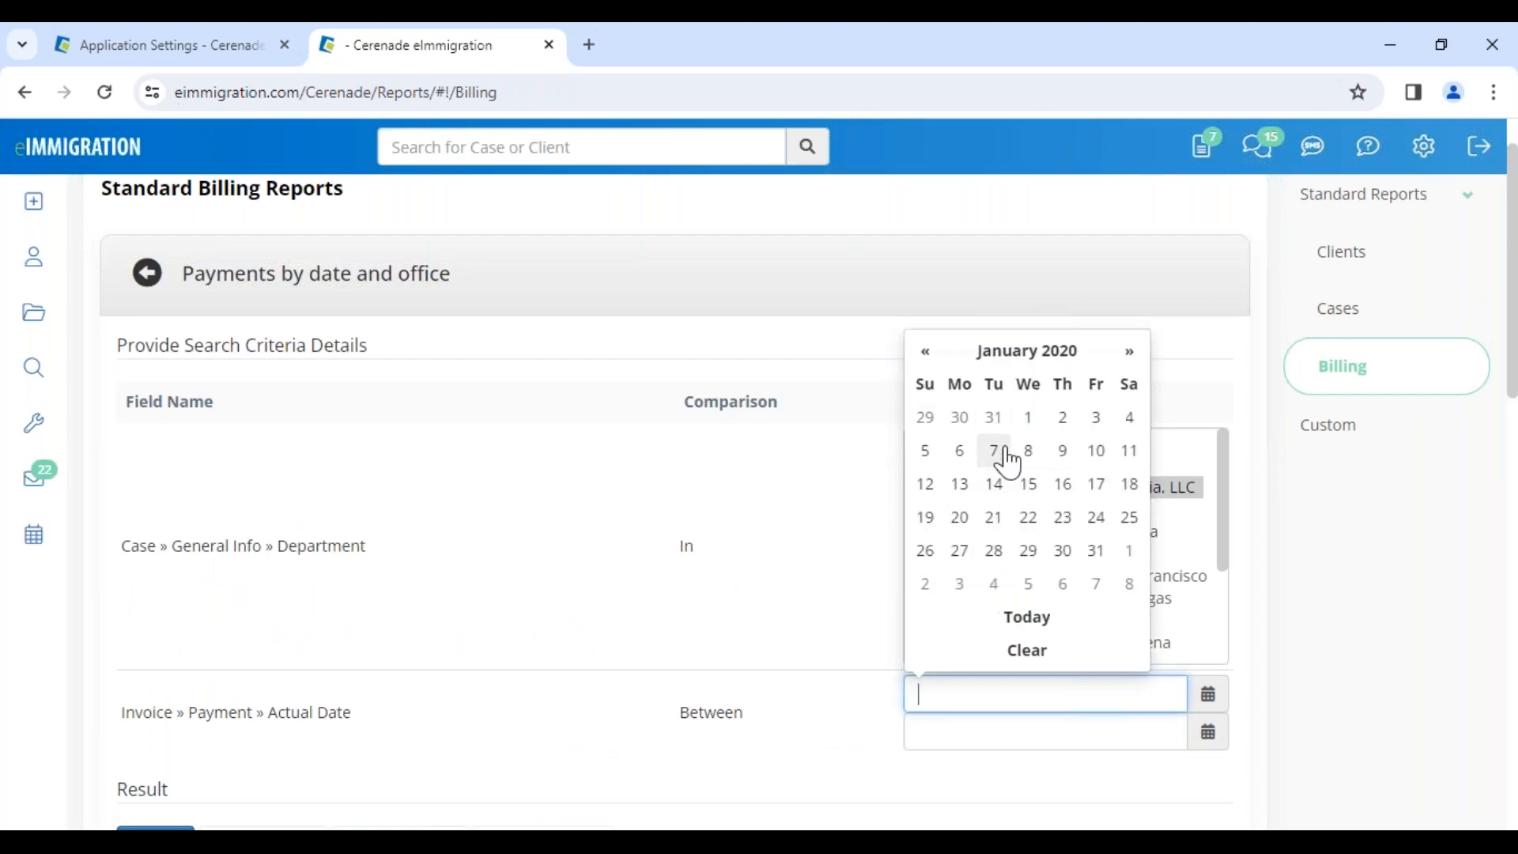
click(1007, 450)
Set the end date to today, 02/16/2024, and rerun the search, returning 512 records
click(989, 732)
click(1027, 655)
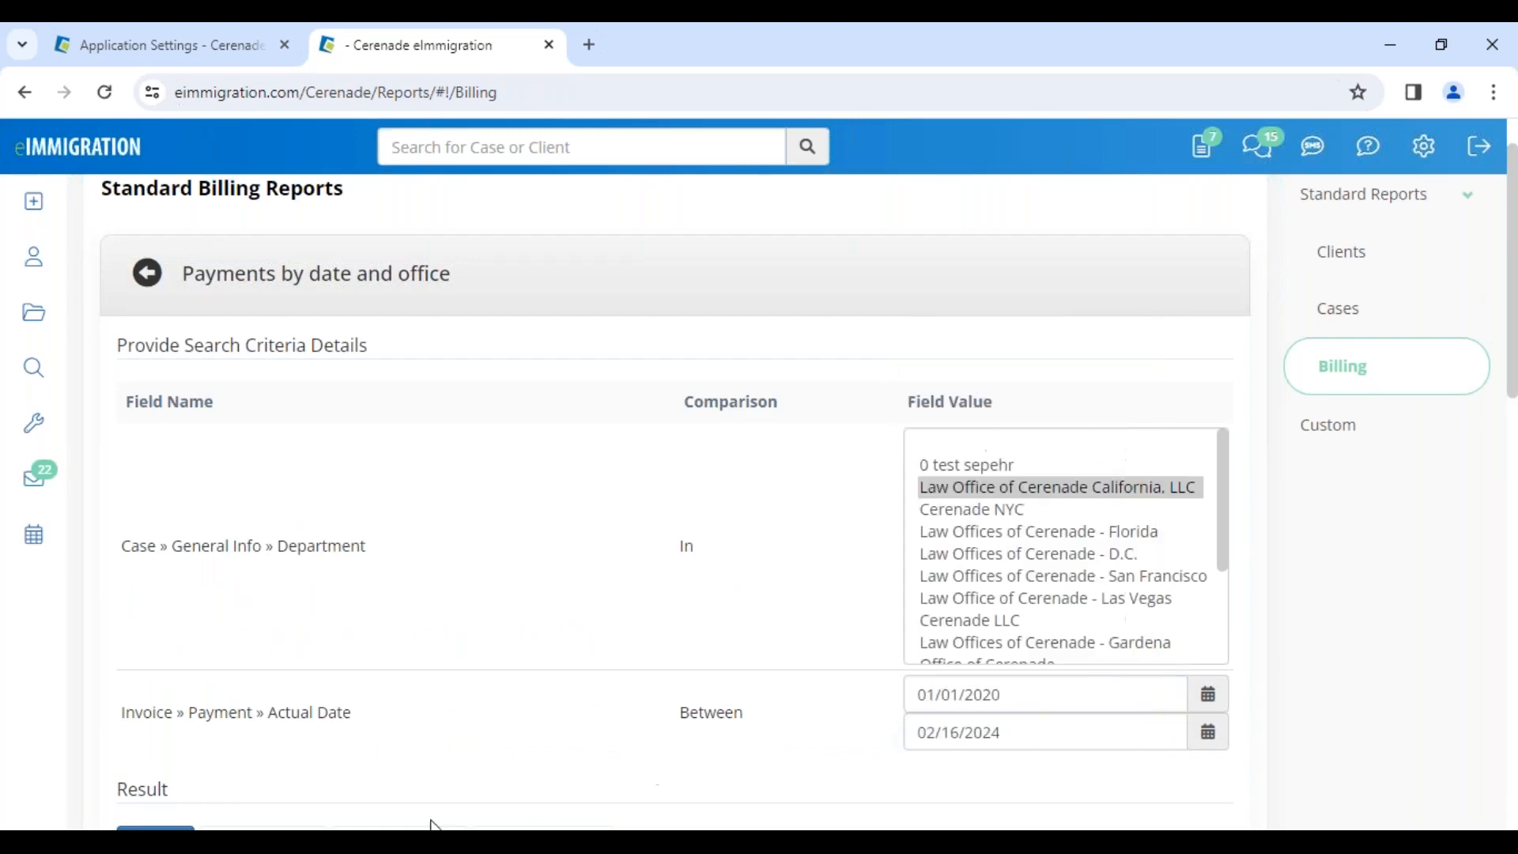
scroll(349, 746, down, 8)
scroll(149, 502, up, 3)
click(159, 412)
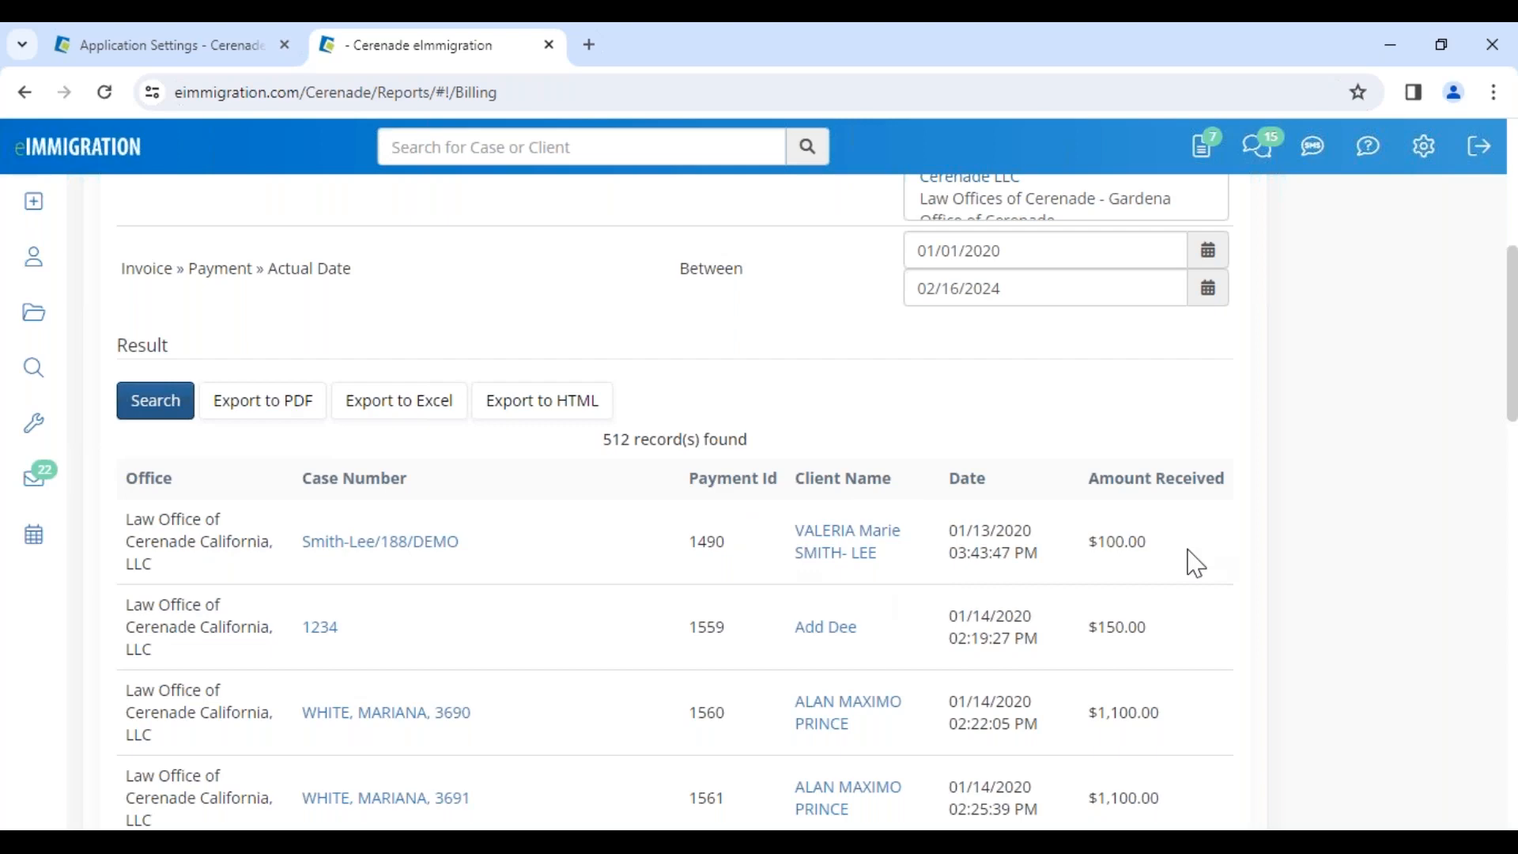
scroll(467, 530, up, 4)
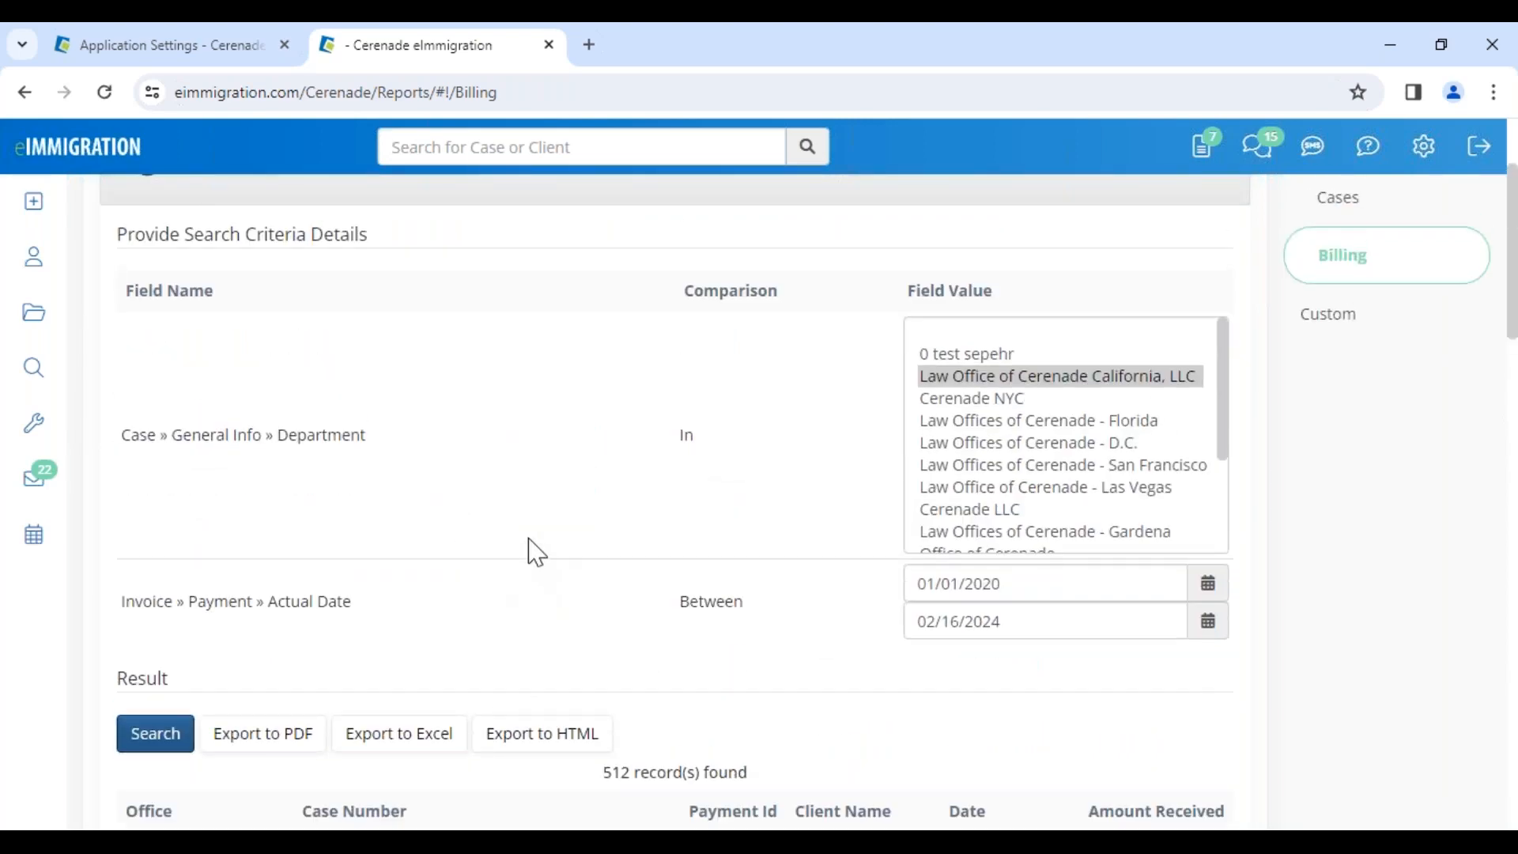
scroll(536, 551, up, 2)
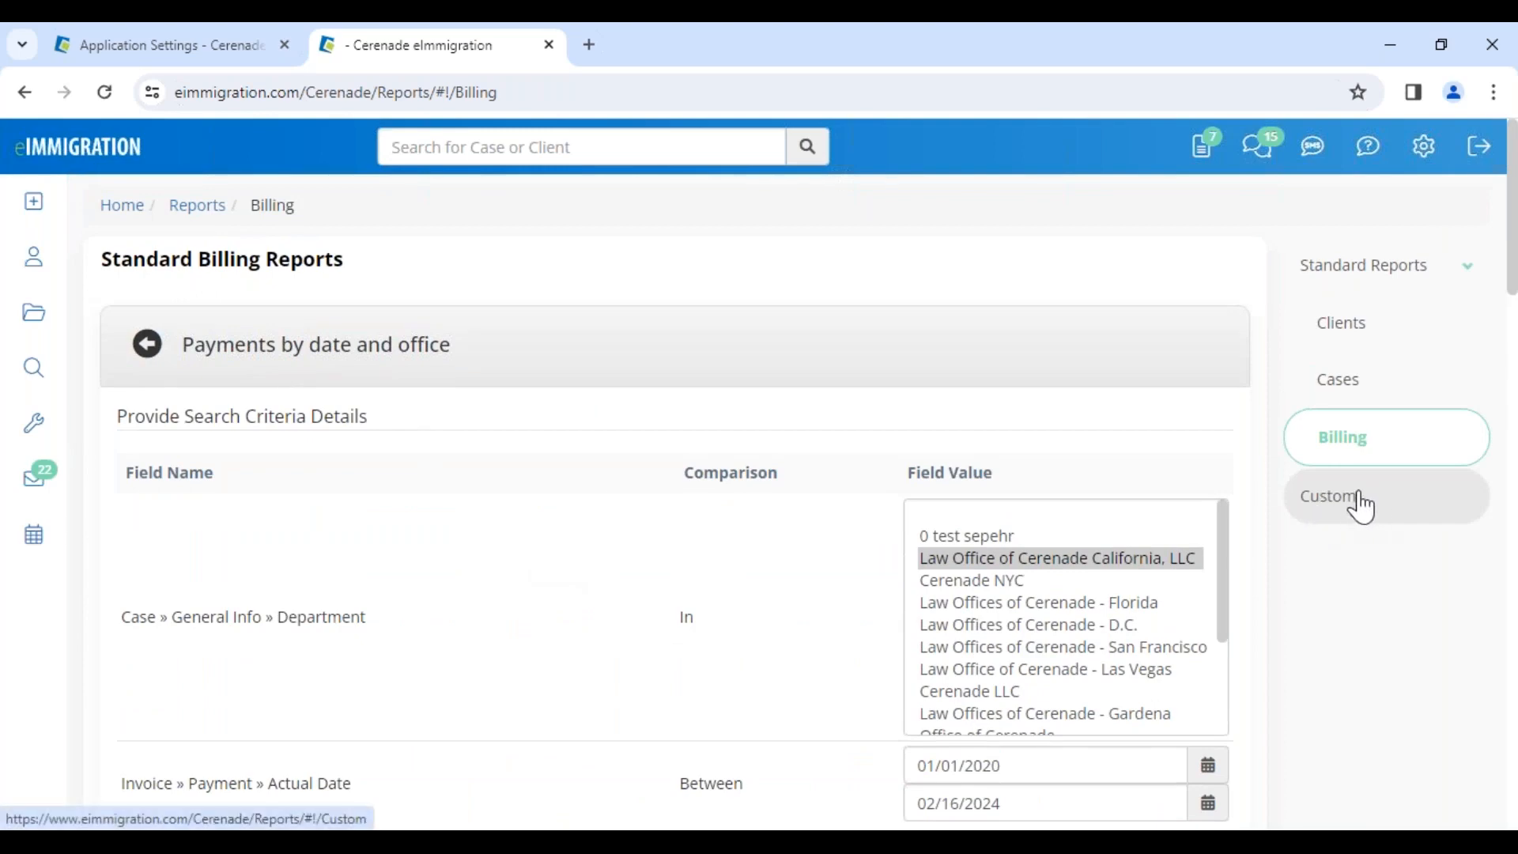
scroll(640, 593, down, 5)
Scroll back up the report page toward the Home breadcrumb
scroll(874, 522, up, 4)
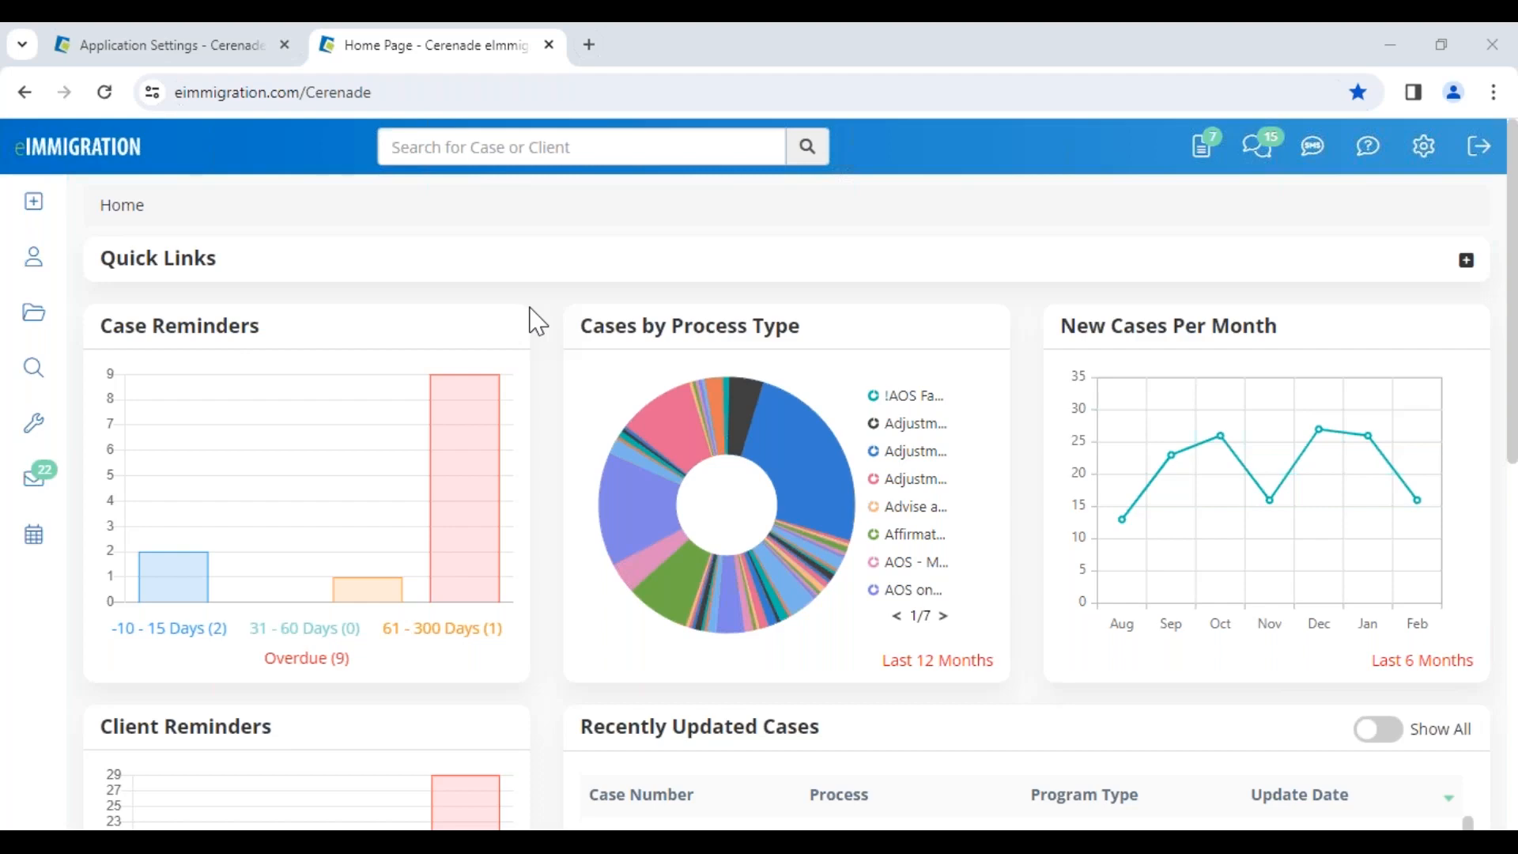
Open the most recently updated client, dismiss Client Alerts, and go to Billing > Payment Methods
scroll(637, 576, down, 7)
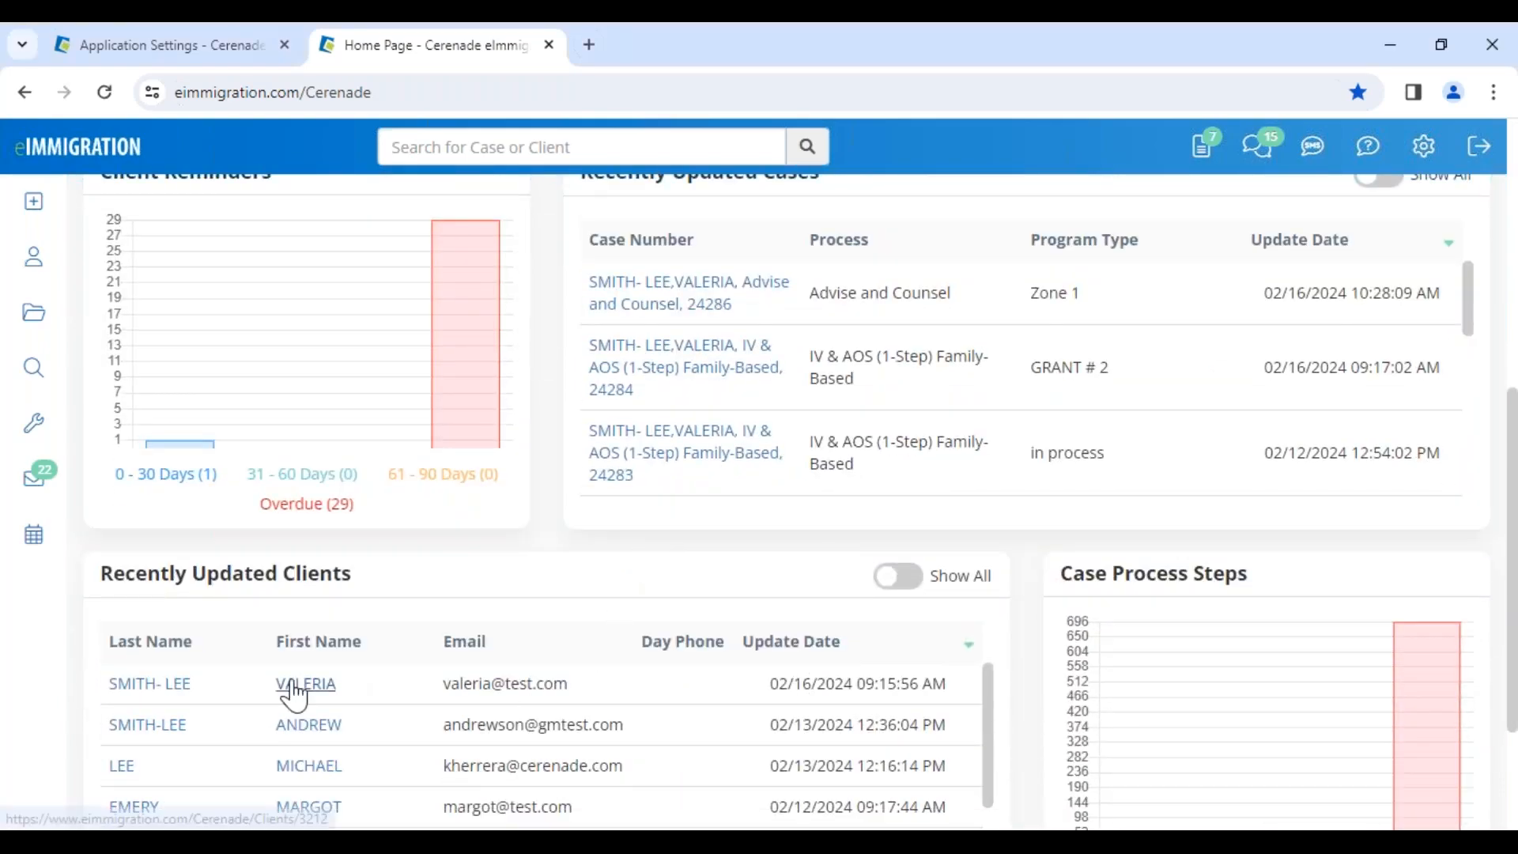
click(291, 685)
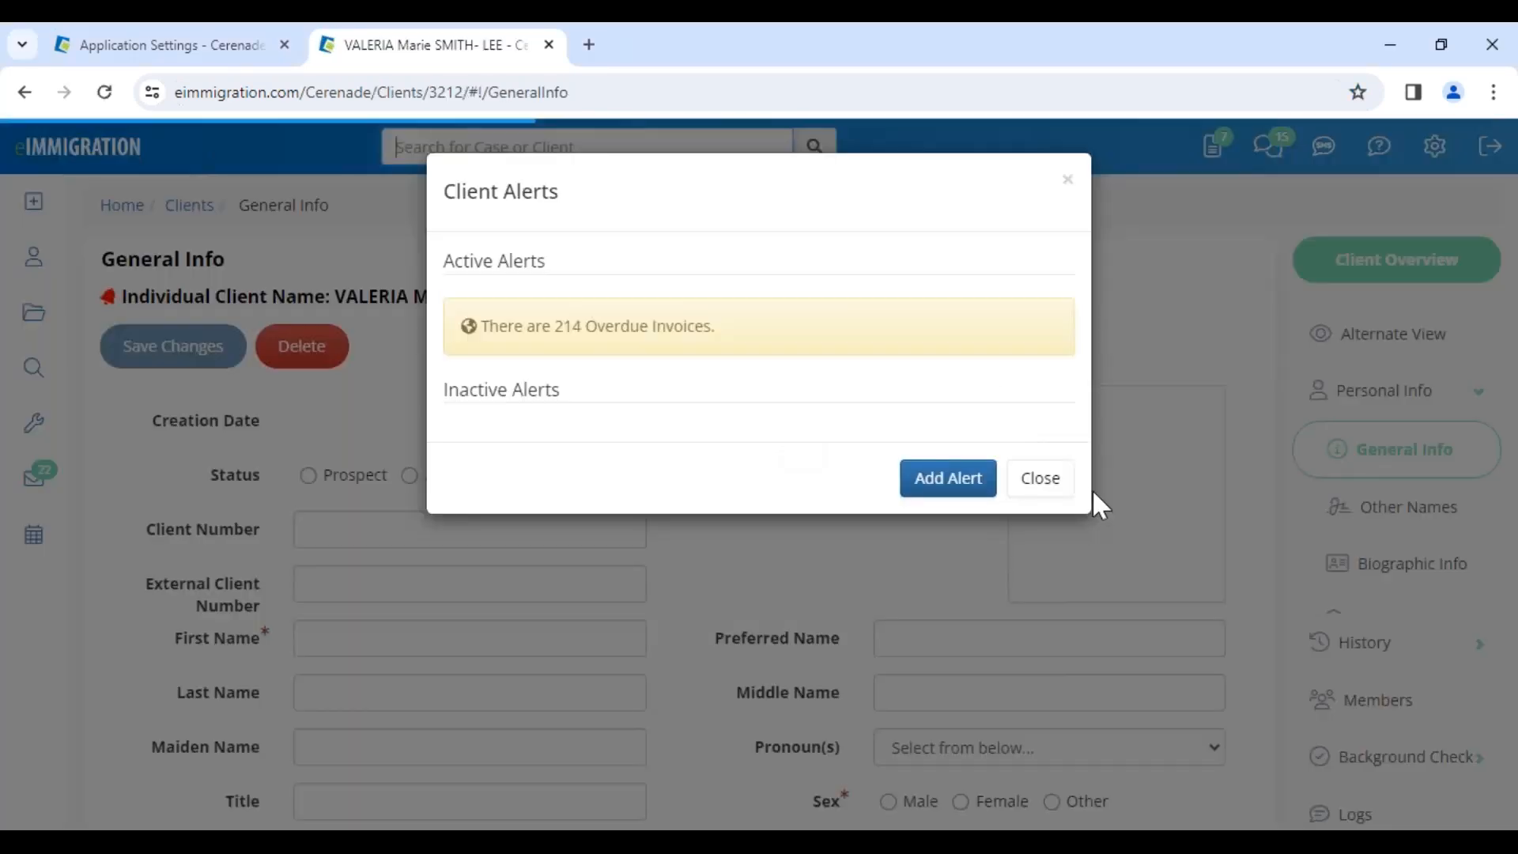
click(1040, 478)
scroll(1325, 670, down, 6)
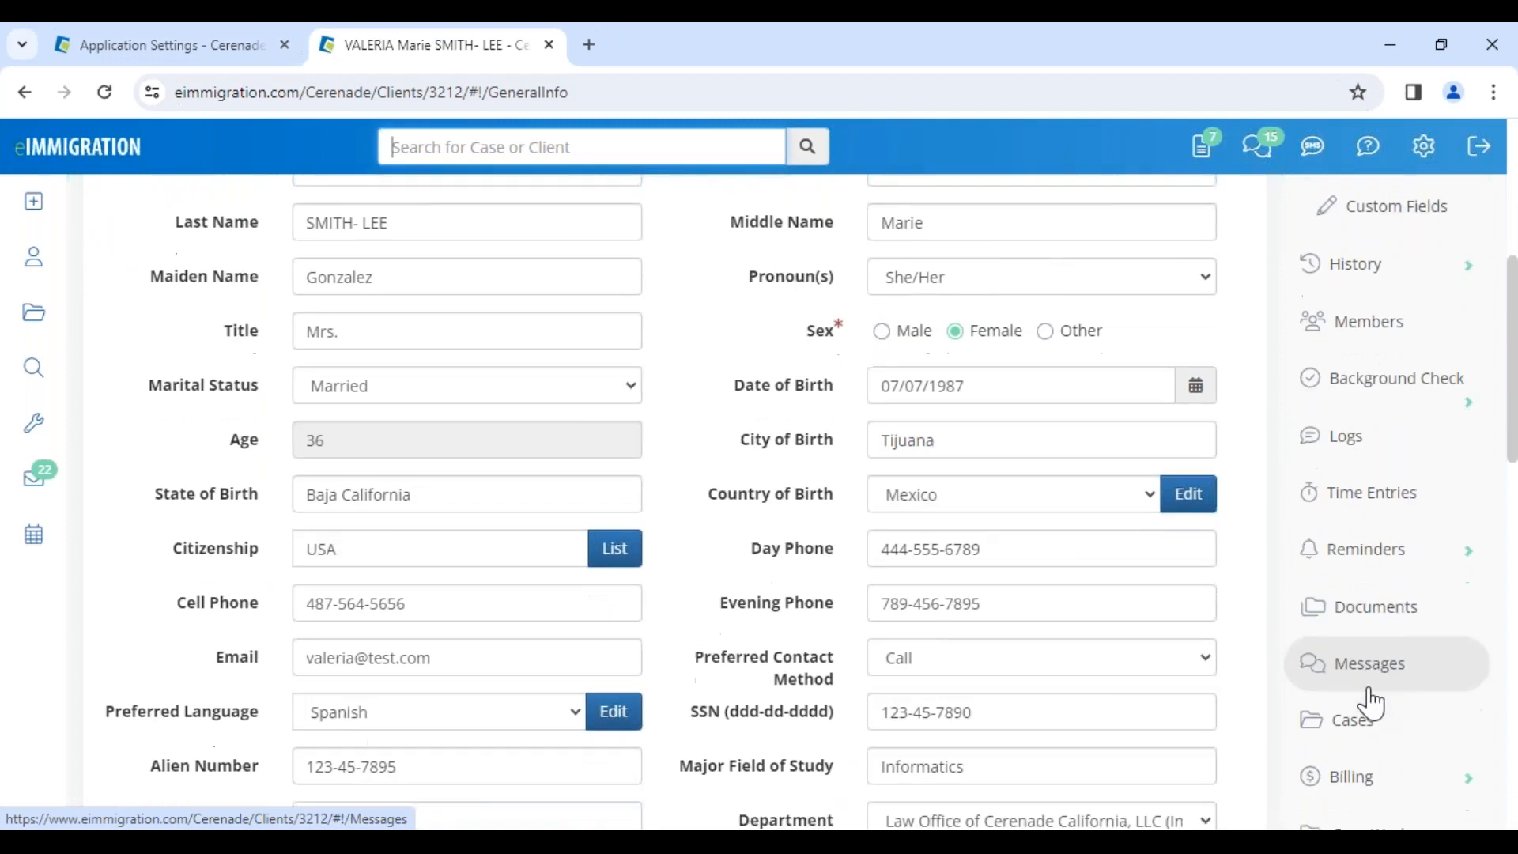
scroll(1358, 592, down, 4)
click(1344, 479)
scroll(1352, 443, down, 3)
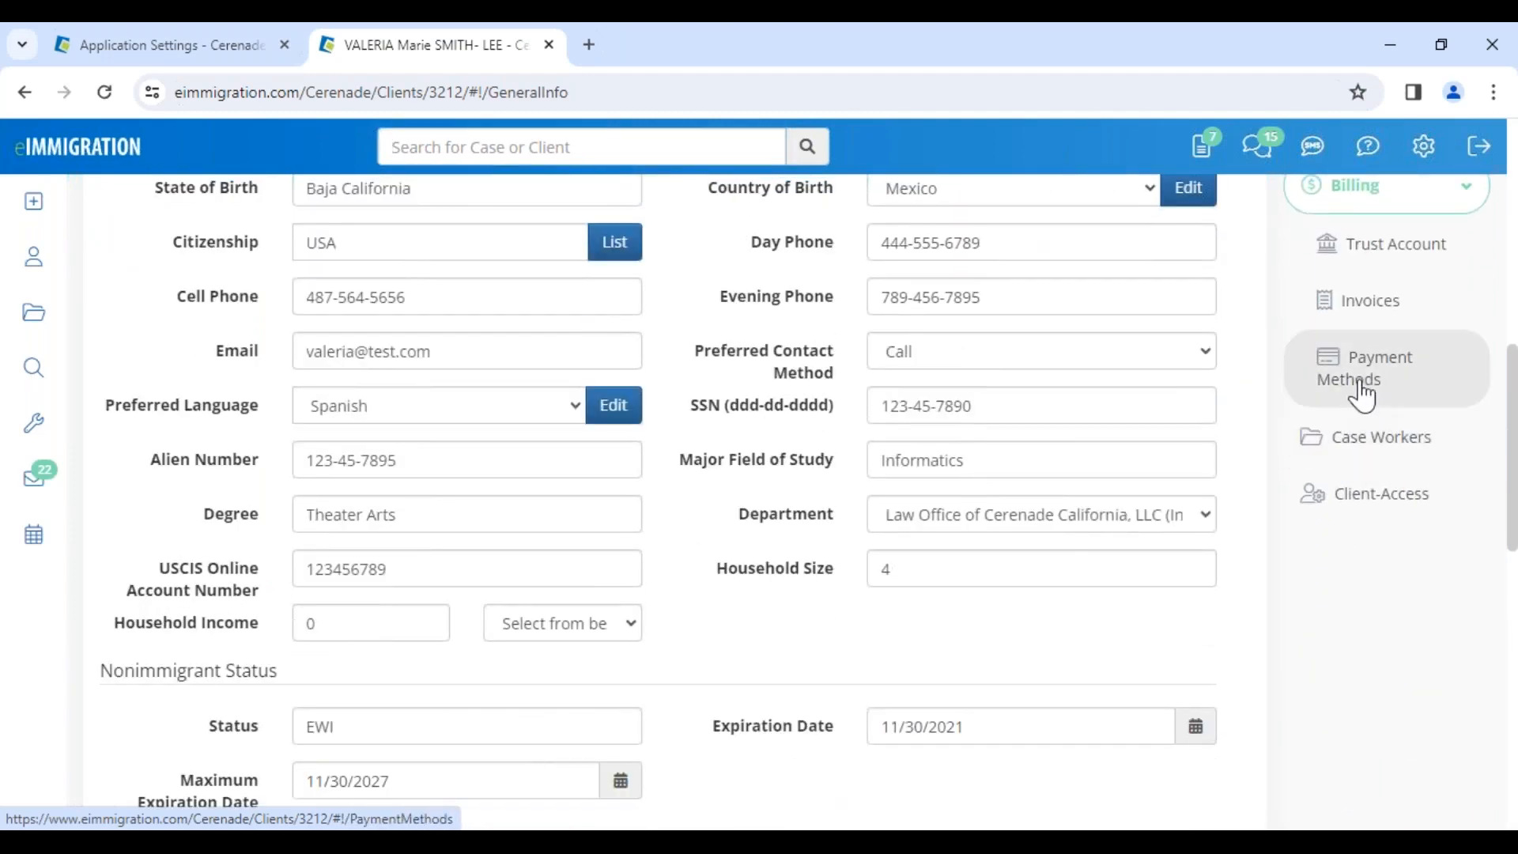
click(1362, 392)
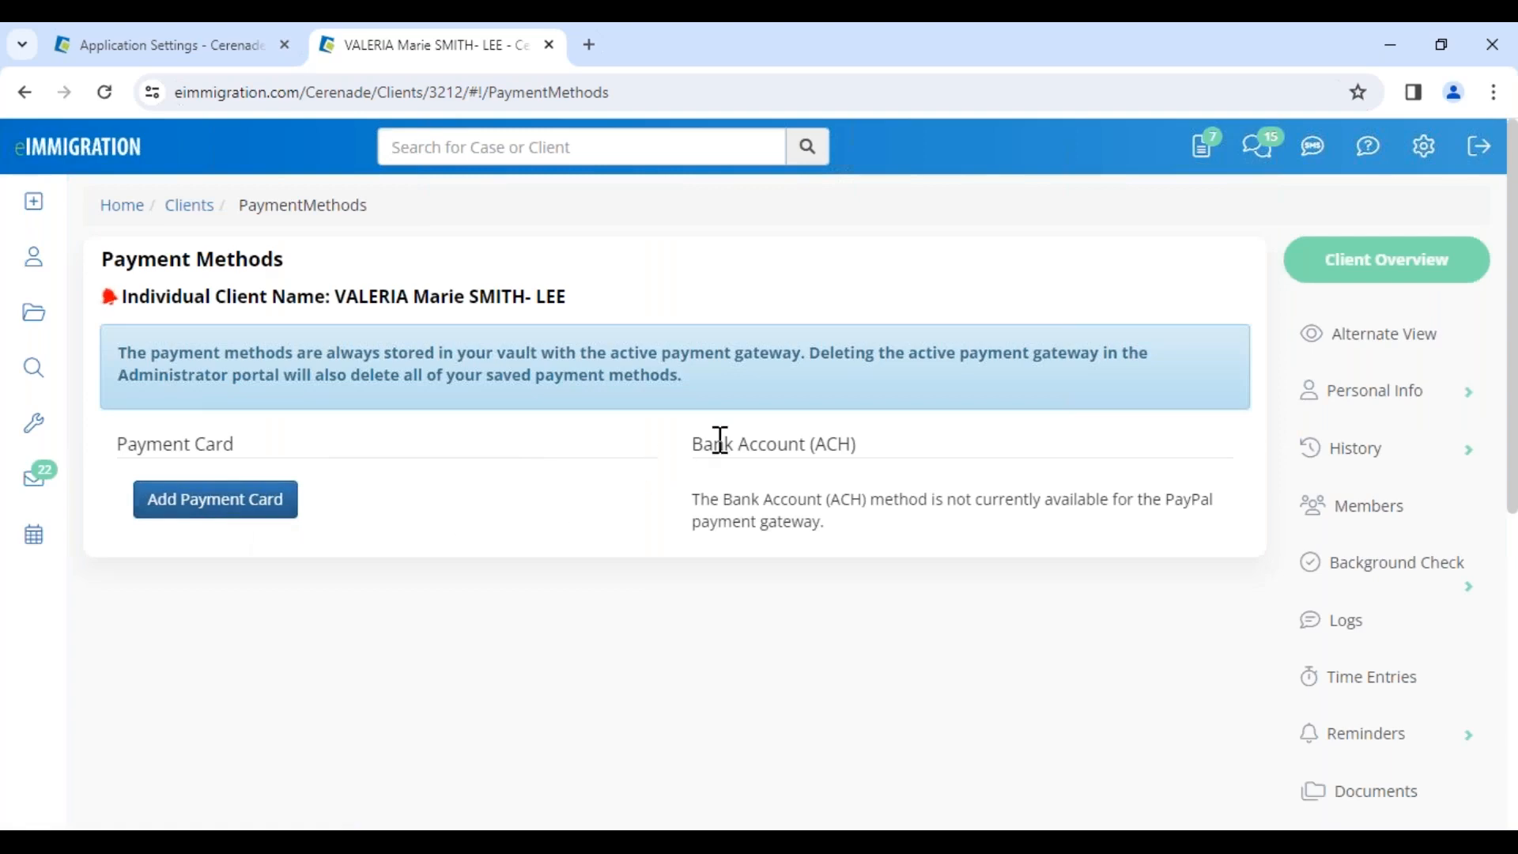
Highlight the ACH heading and the gateway notice explaining that only payment cards can be added
drag(720, 441, 921, 458)
click(946, 450)
triple_click(264, 349)
click(515, 494)
scroll(1450, 786, down, 3)
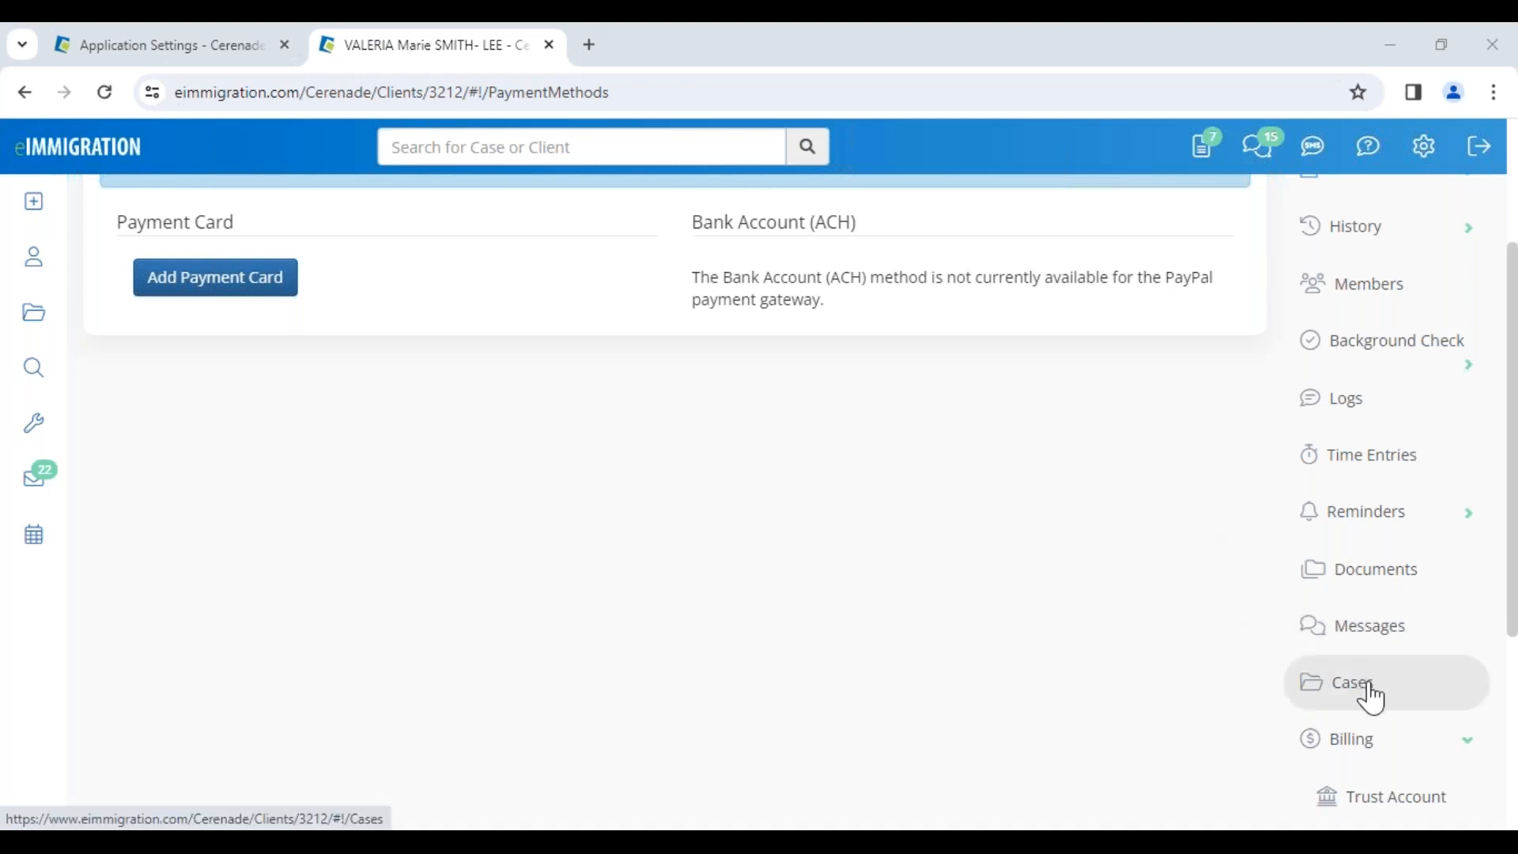
scroll(1358, 755, down, 3)
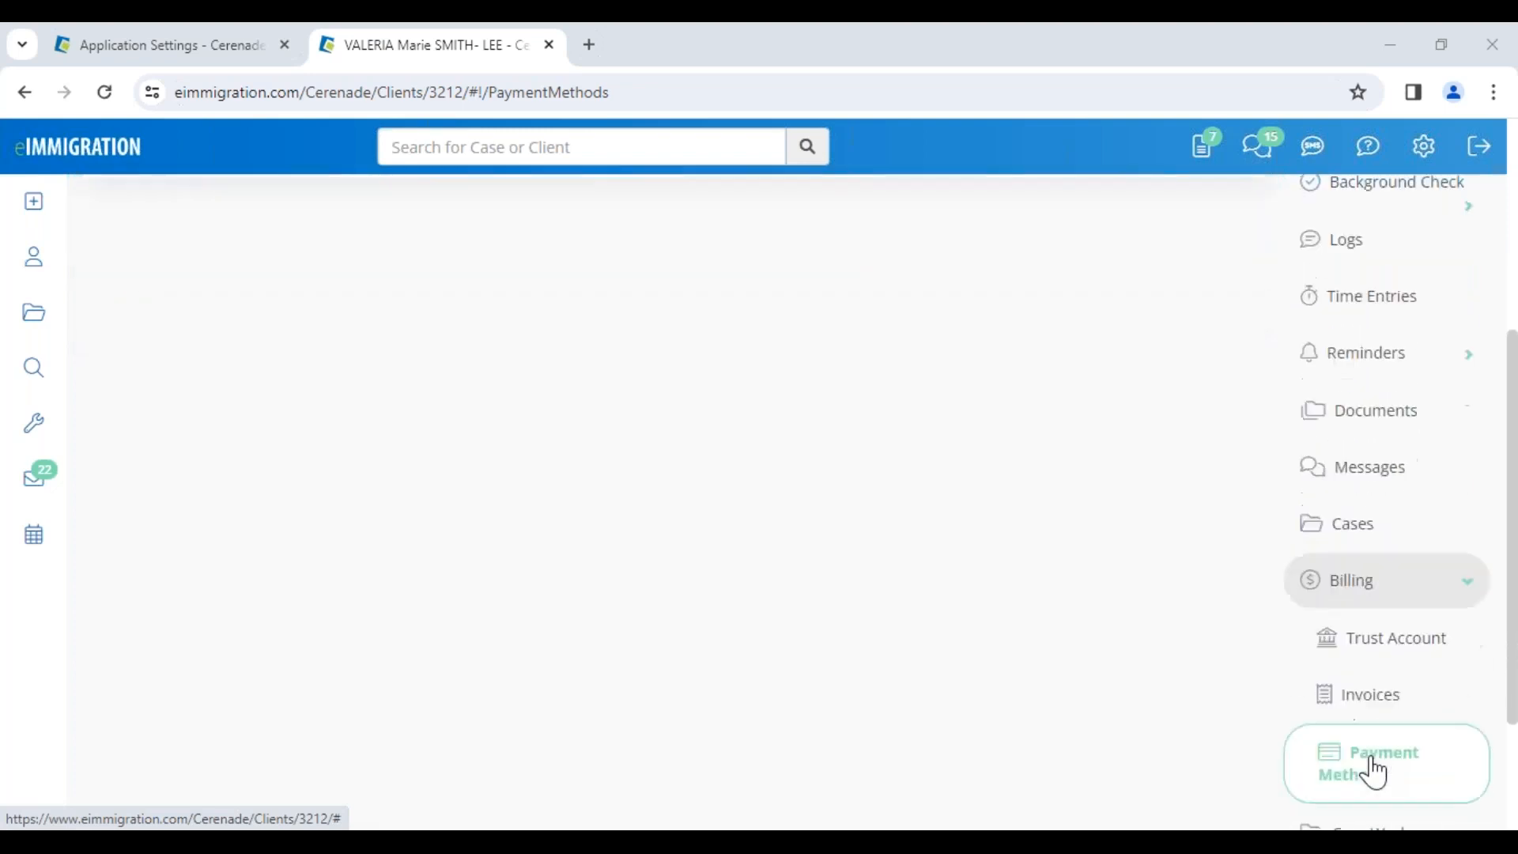
Show the client's invoices and expand invoice 2826: $100.00 amount, $65.00 paid, $35.00 balance
click(1395, 655)
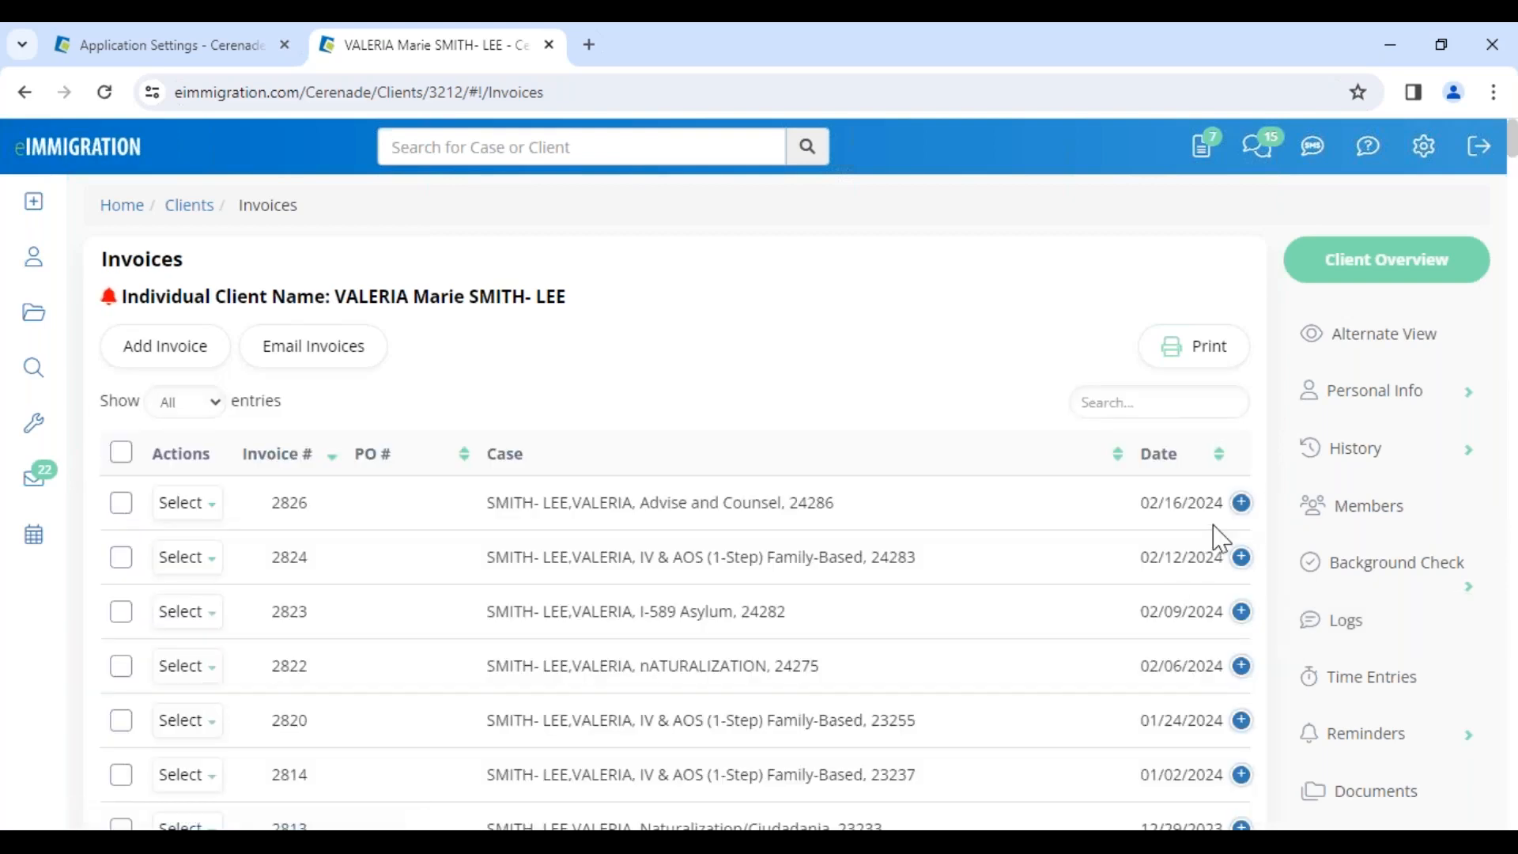
click(1242, 503)
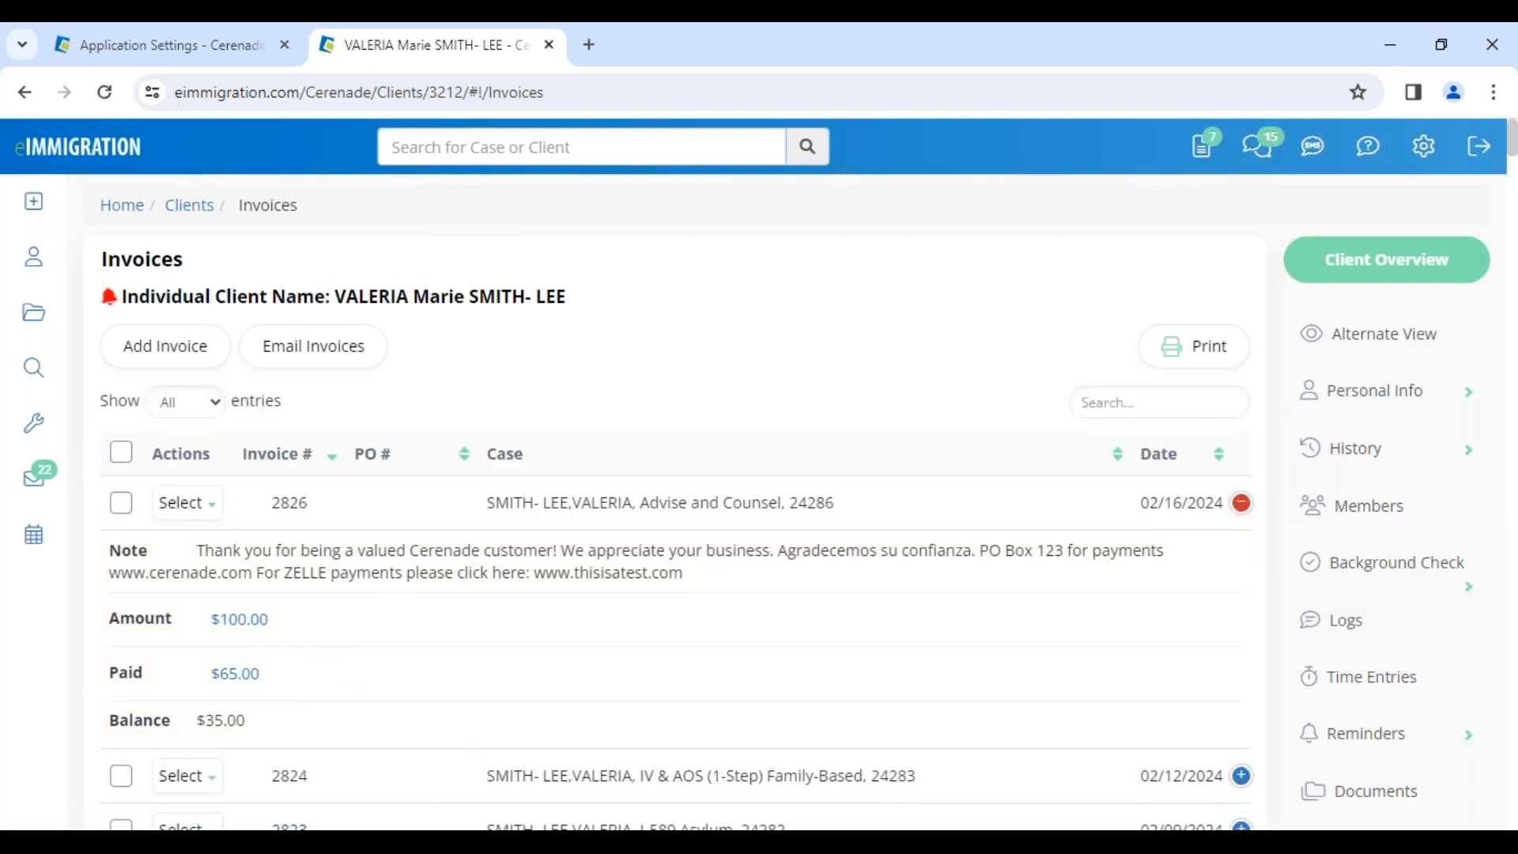
click(176, 510)
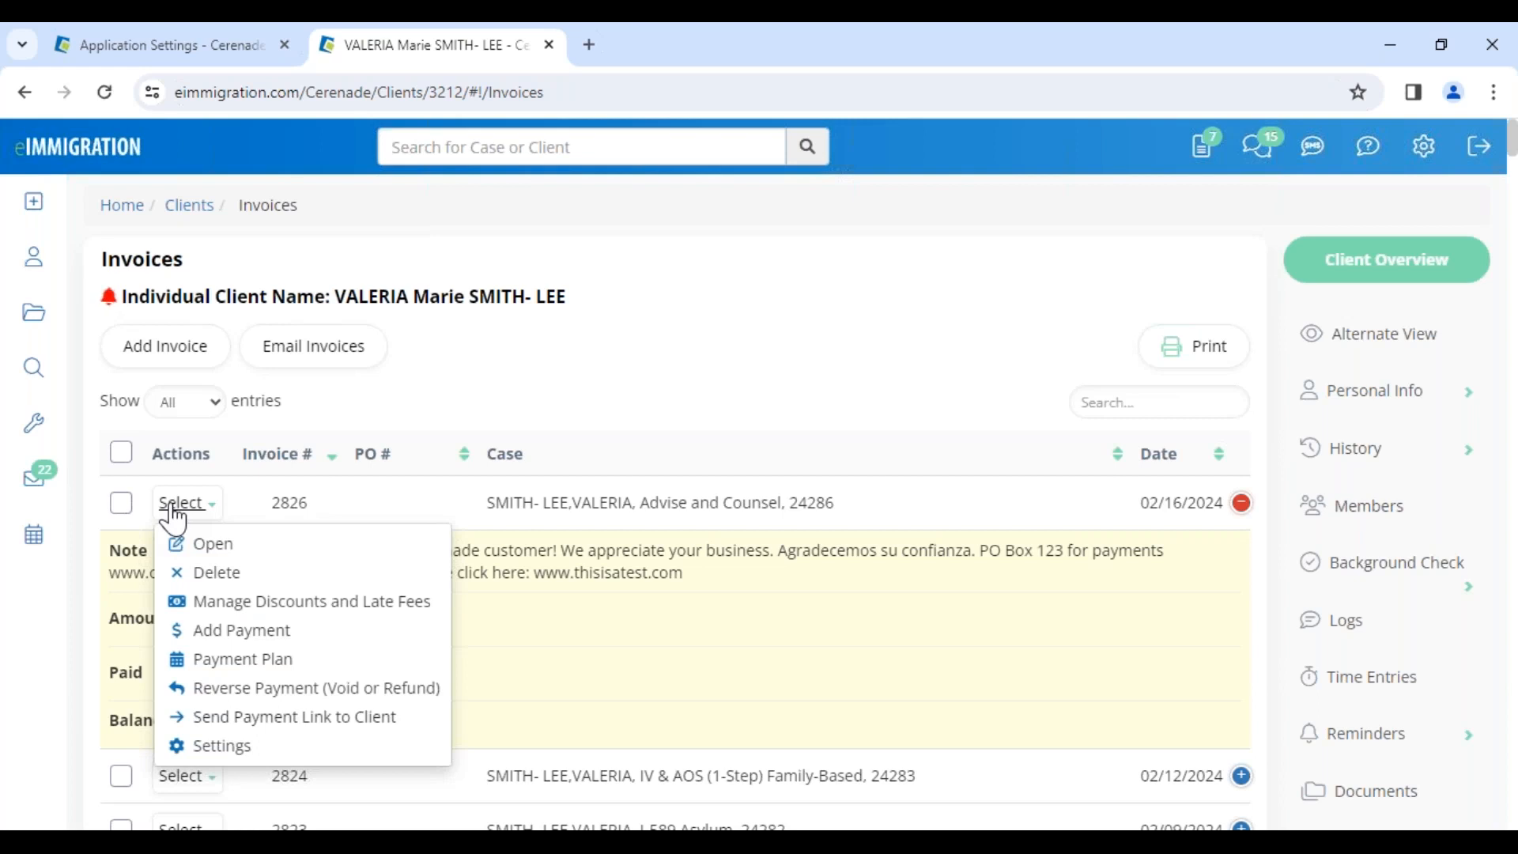
Open Reverse Payment on invoice 2826, toggle between Refund and Void, then cancel the form
click(341, 703)
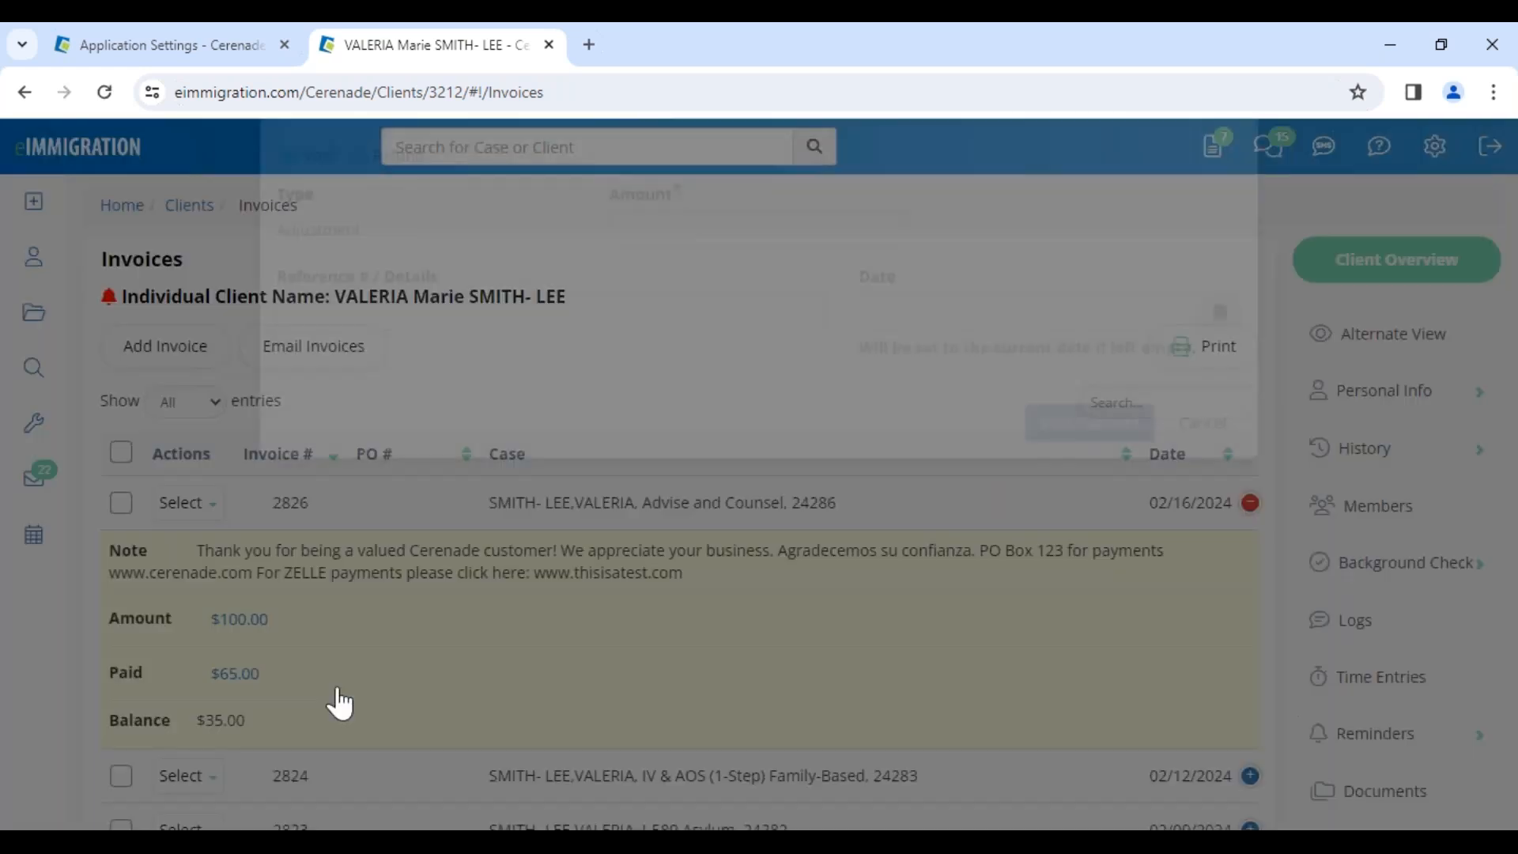
click(696, 320)
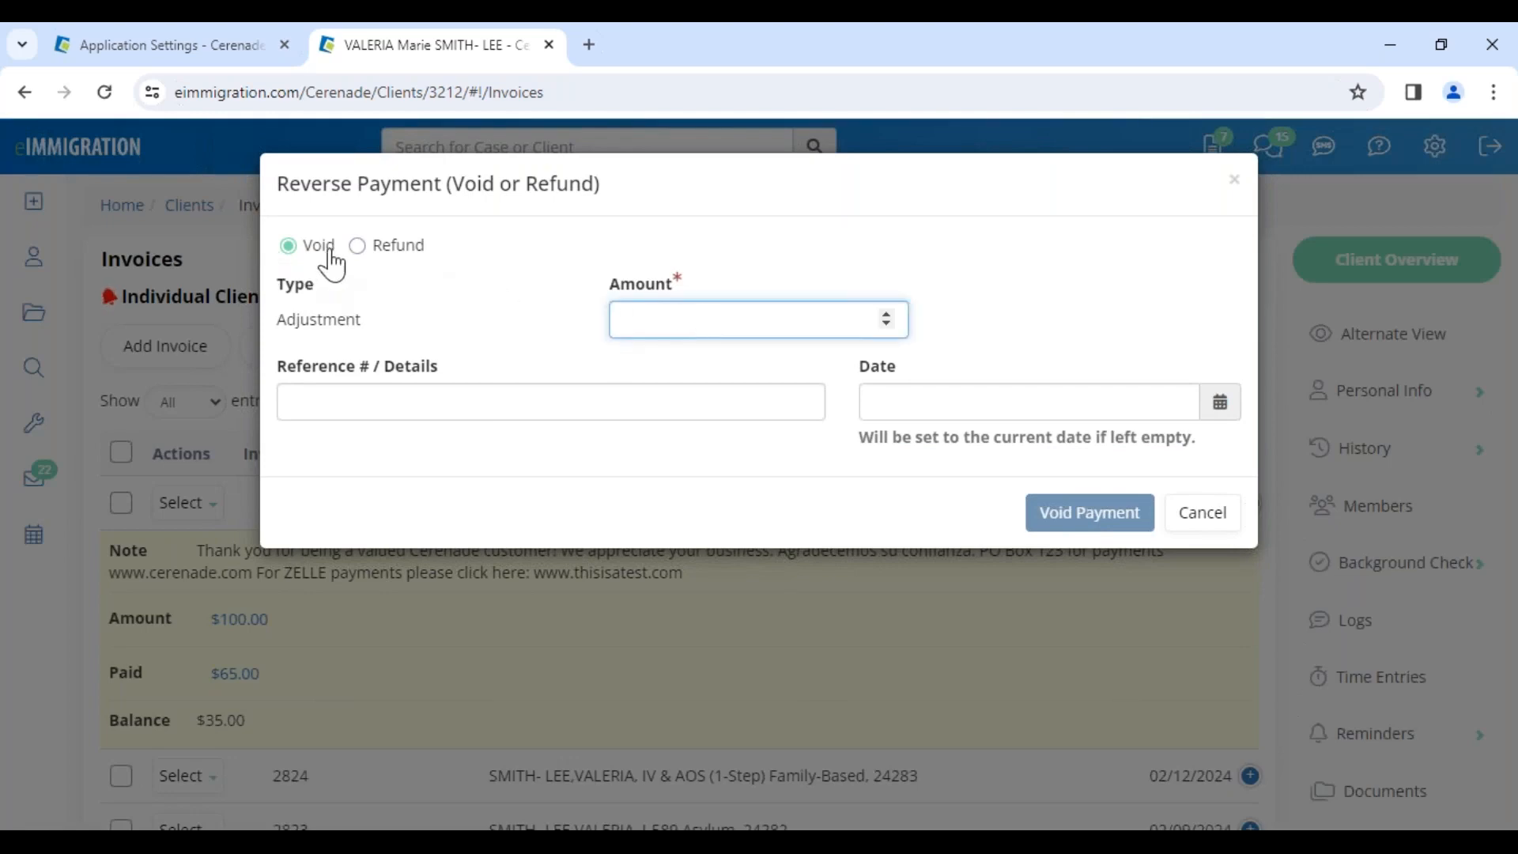
click(358, 246)
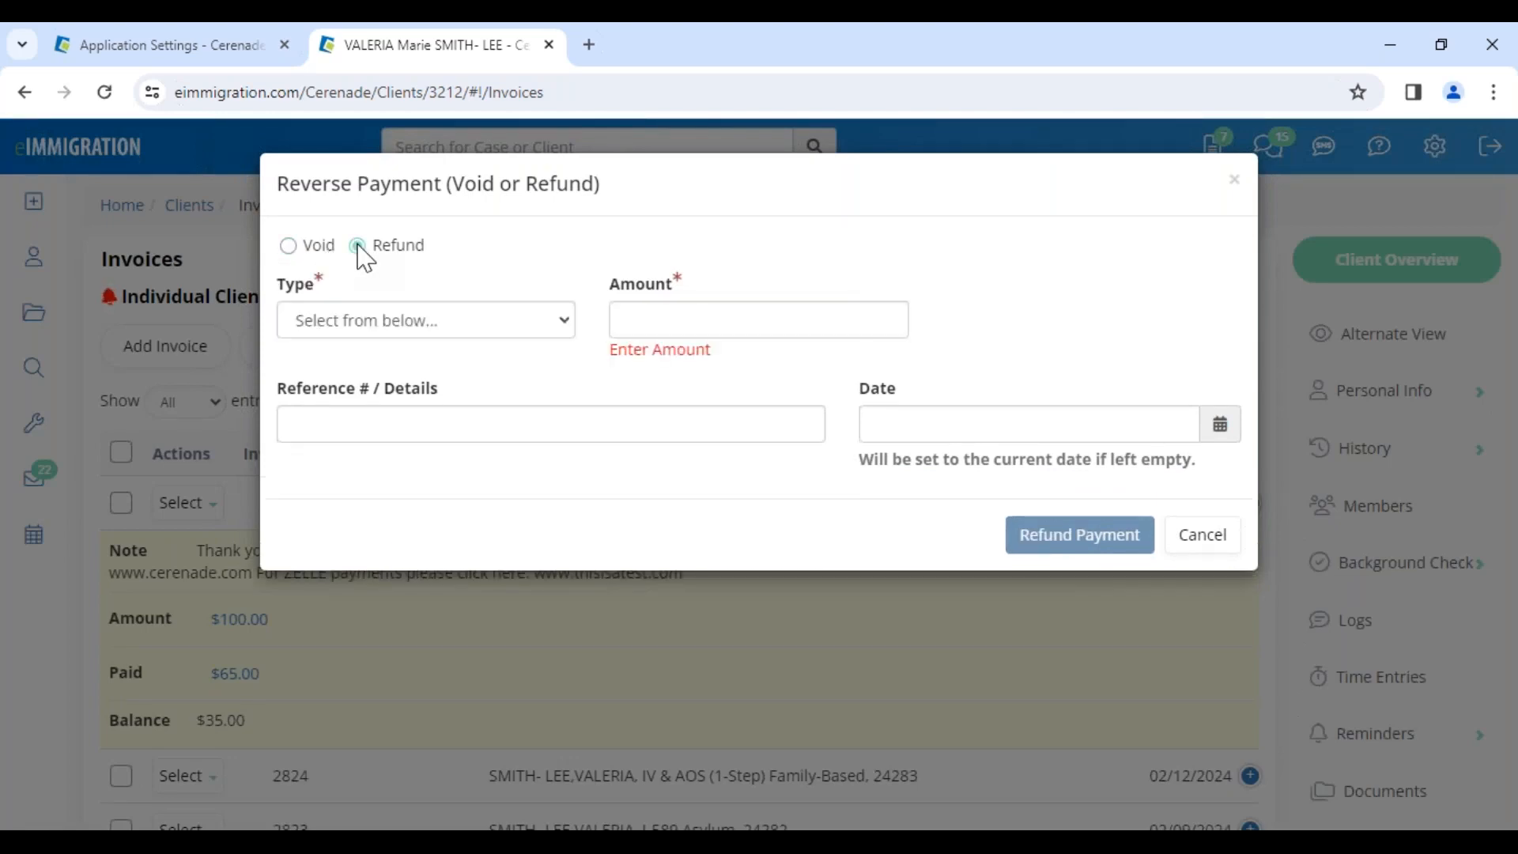
click(305, 250)
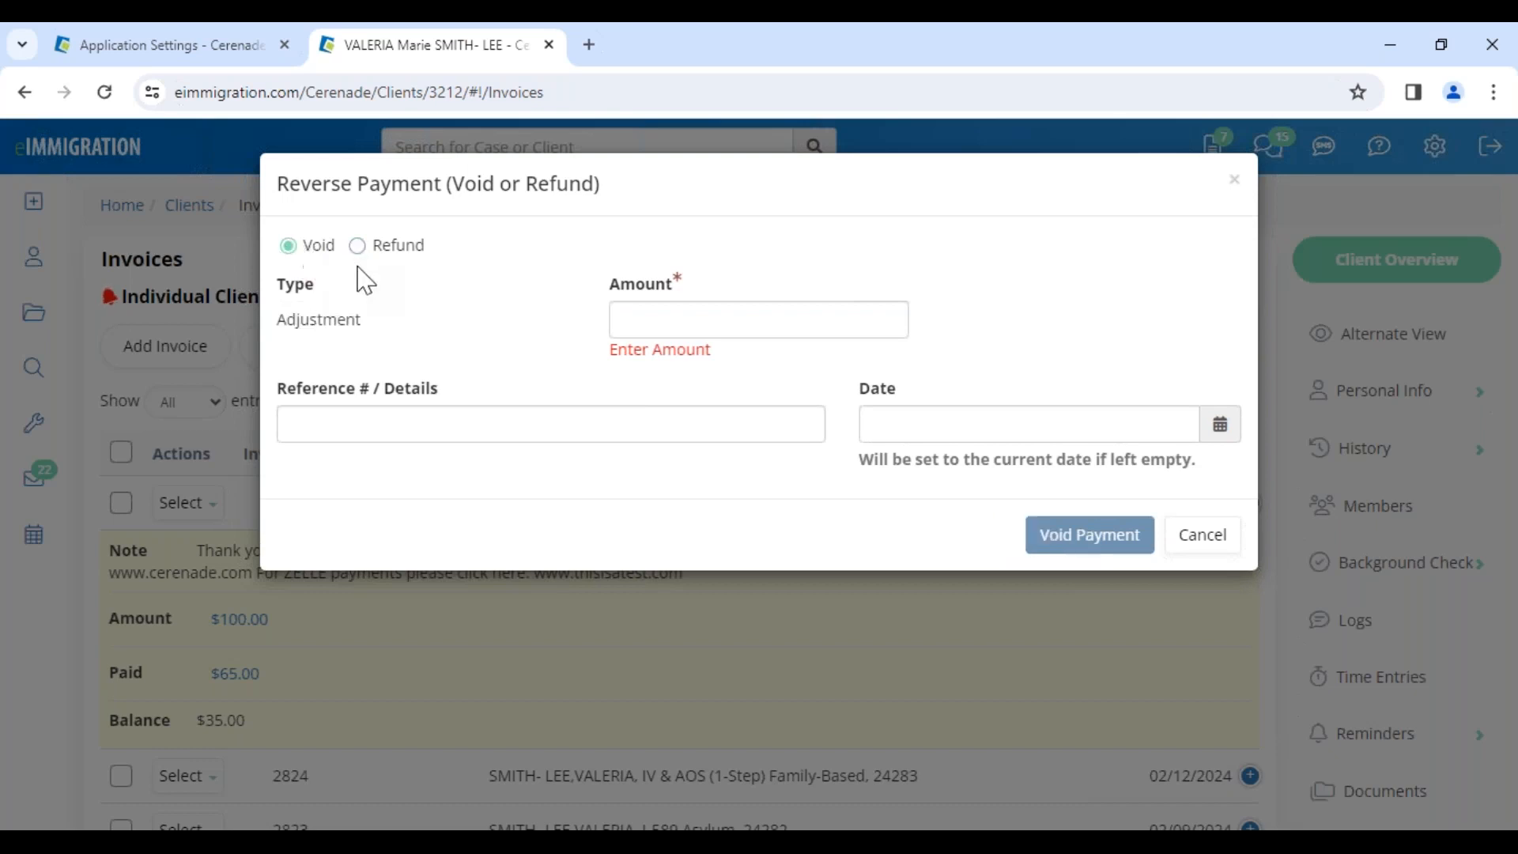
click(684, 314)
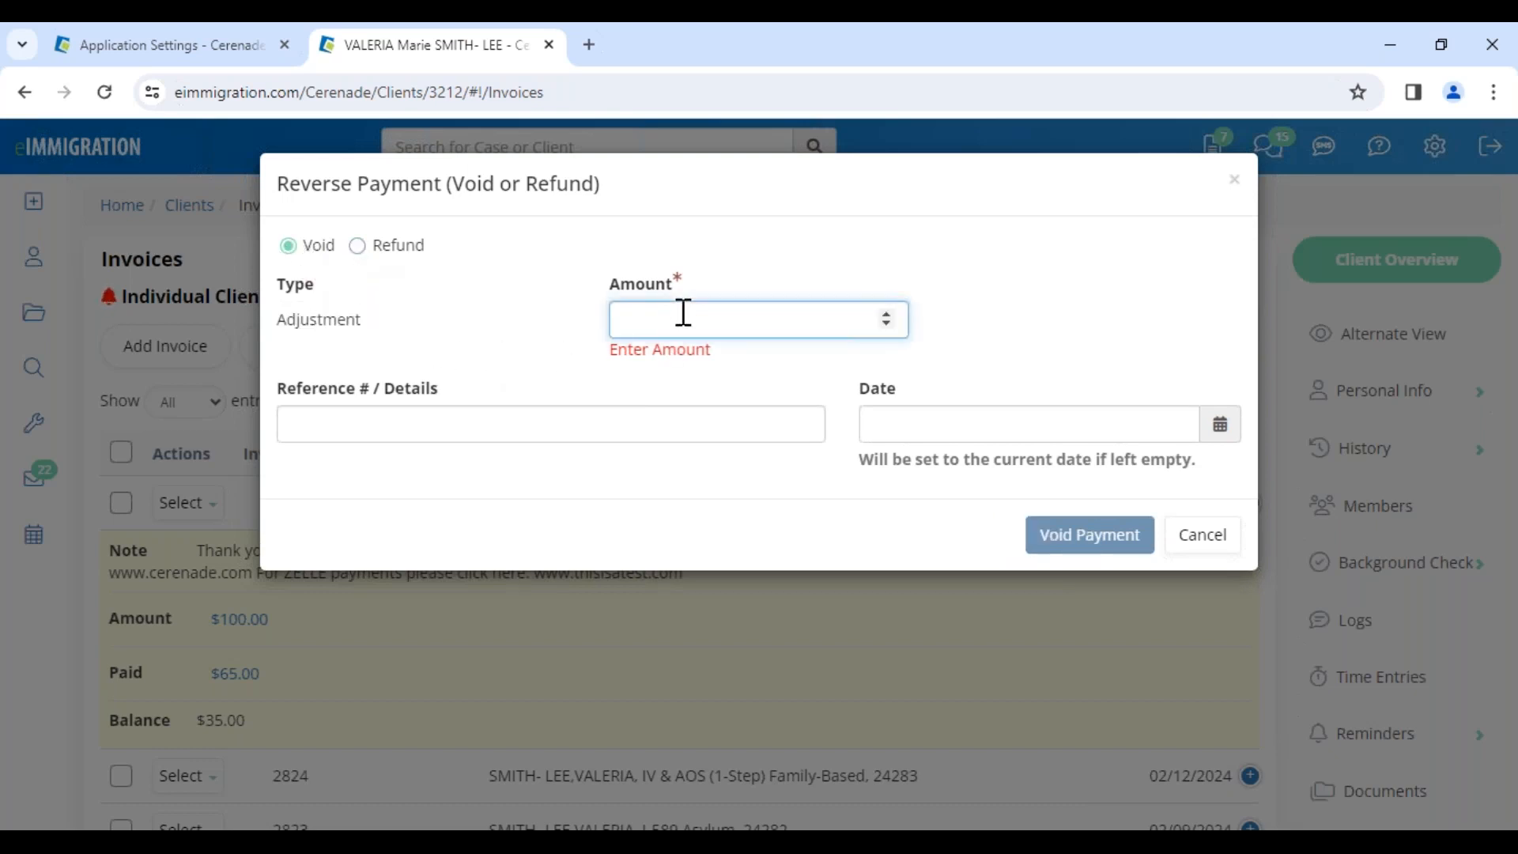
click(1195, 541)
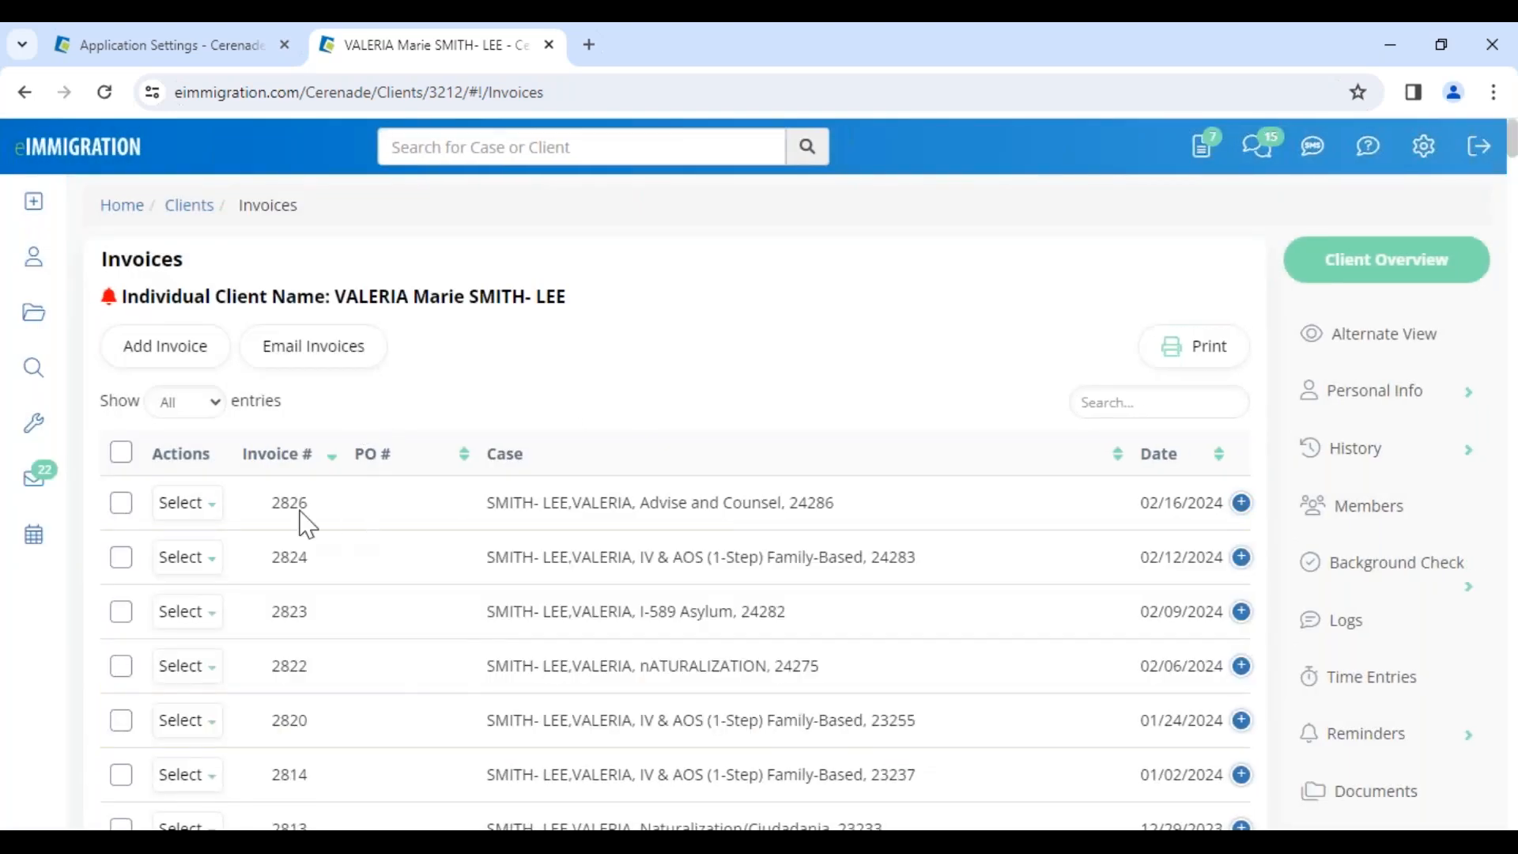
click(187, 506)
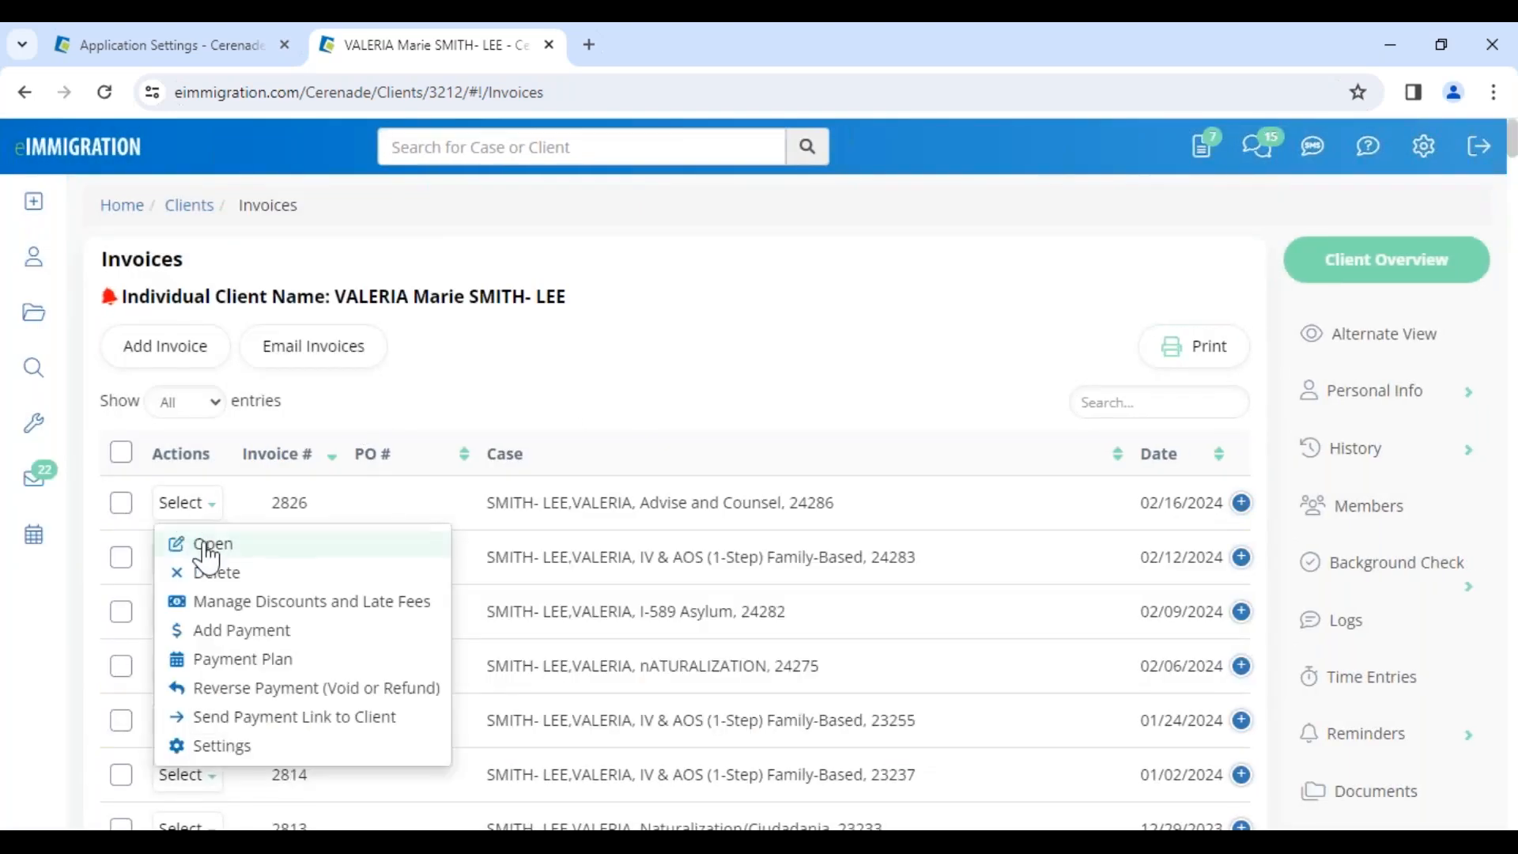
click(207, 545)
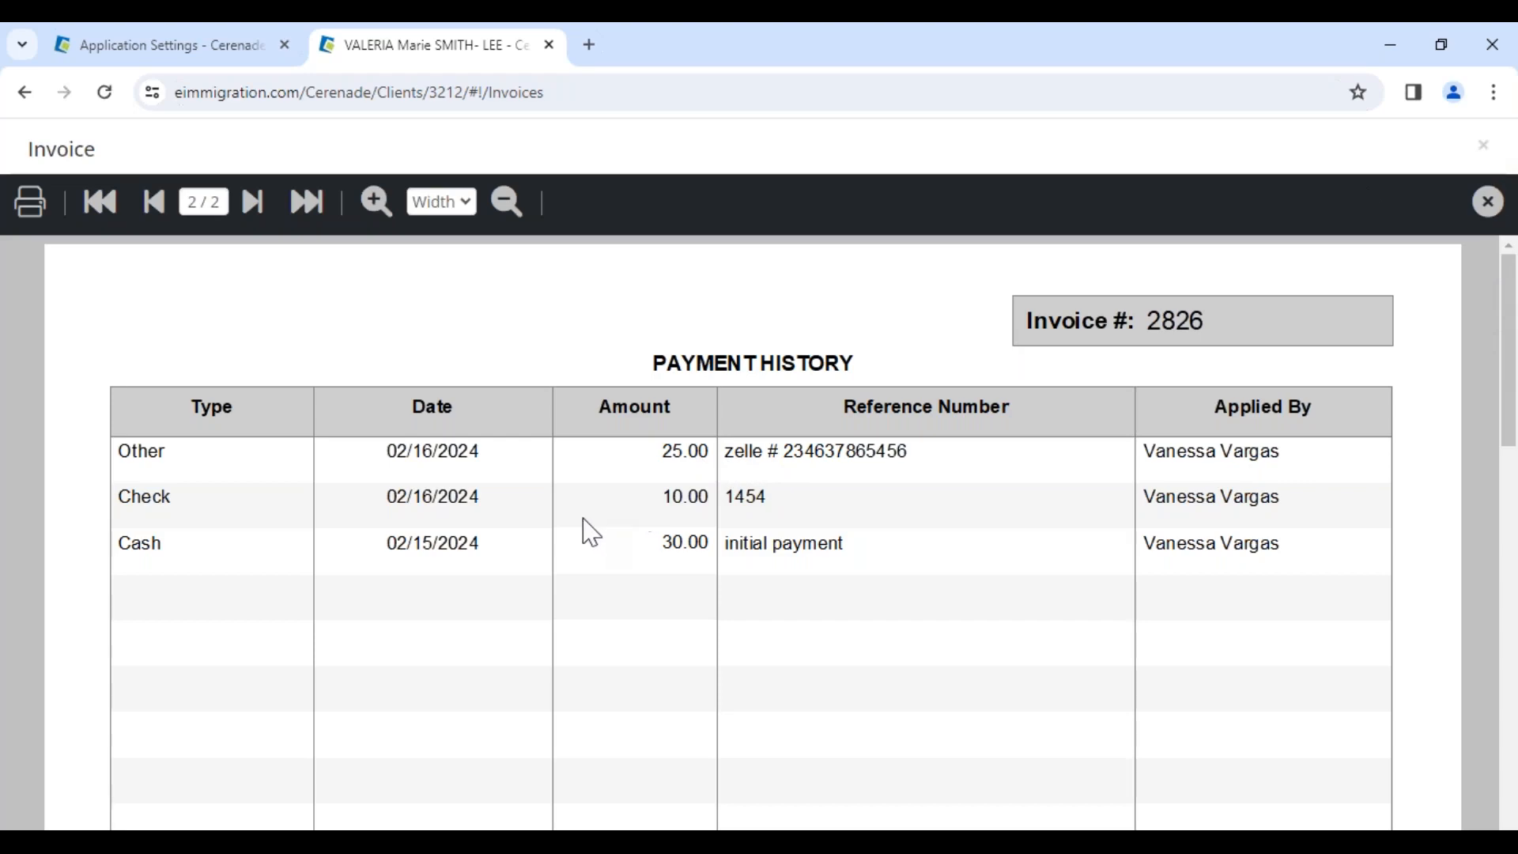
click(1486, 204)
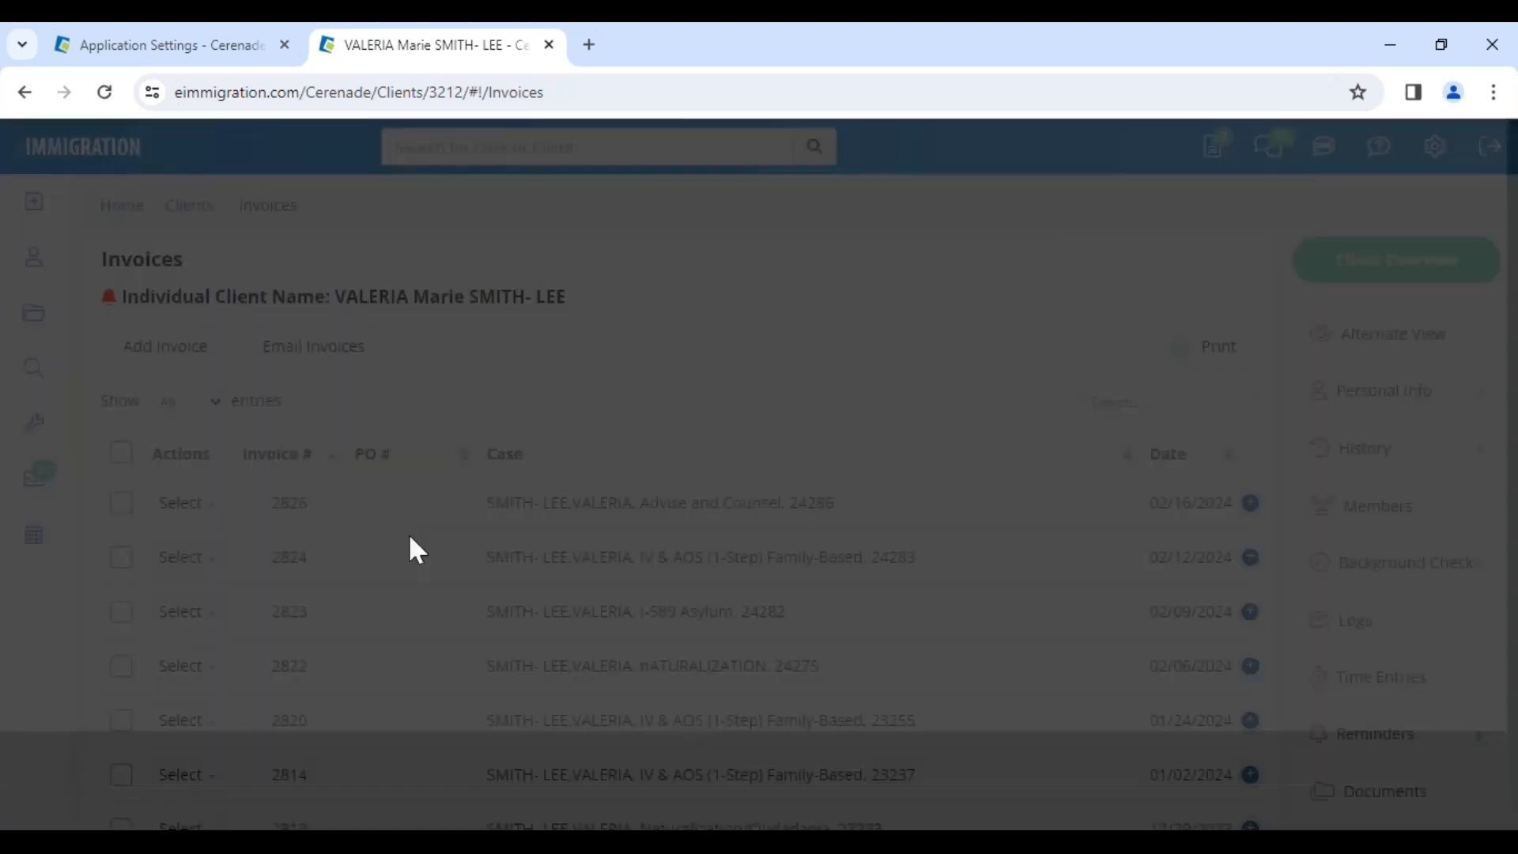
click(184, 503)
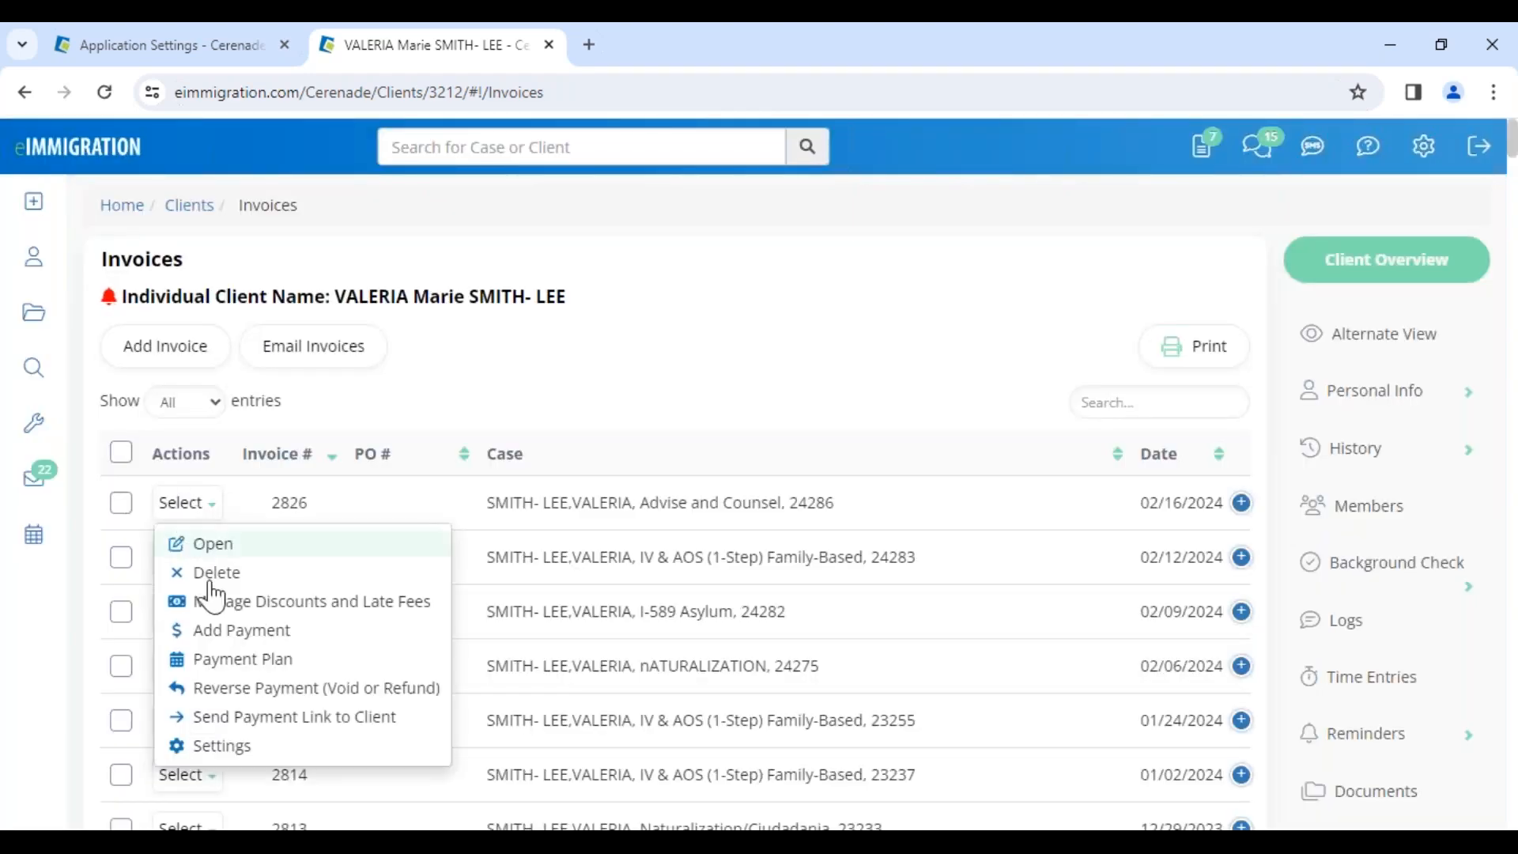
Start a $24 void on invoice 2826 with reference 'ZELLE TRANSACTION WAS VOIDED'
click(233, 690)
click(698, 323)
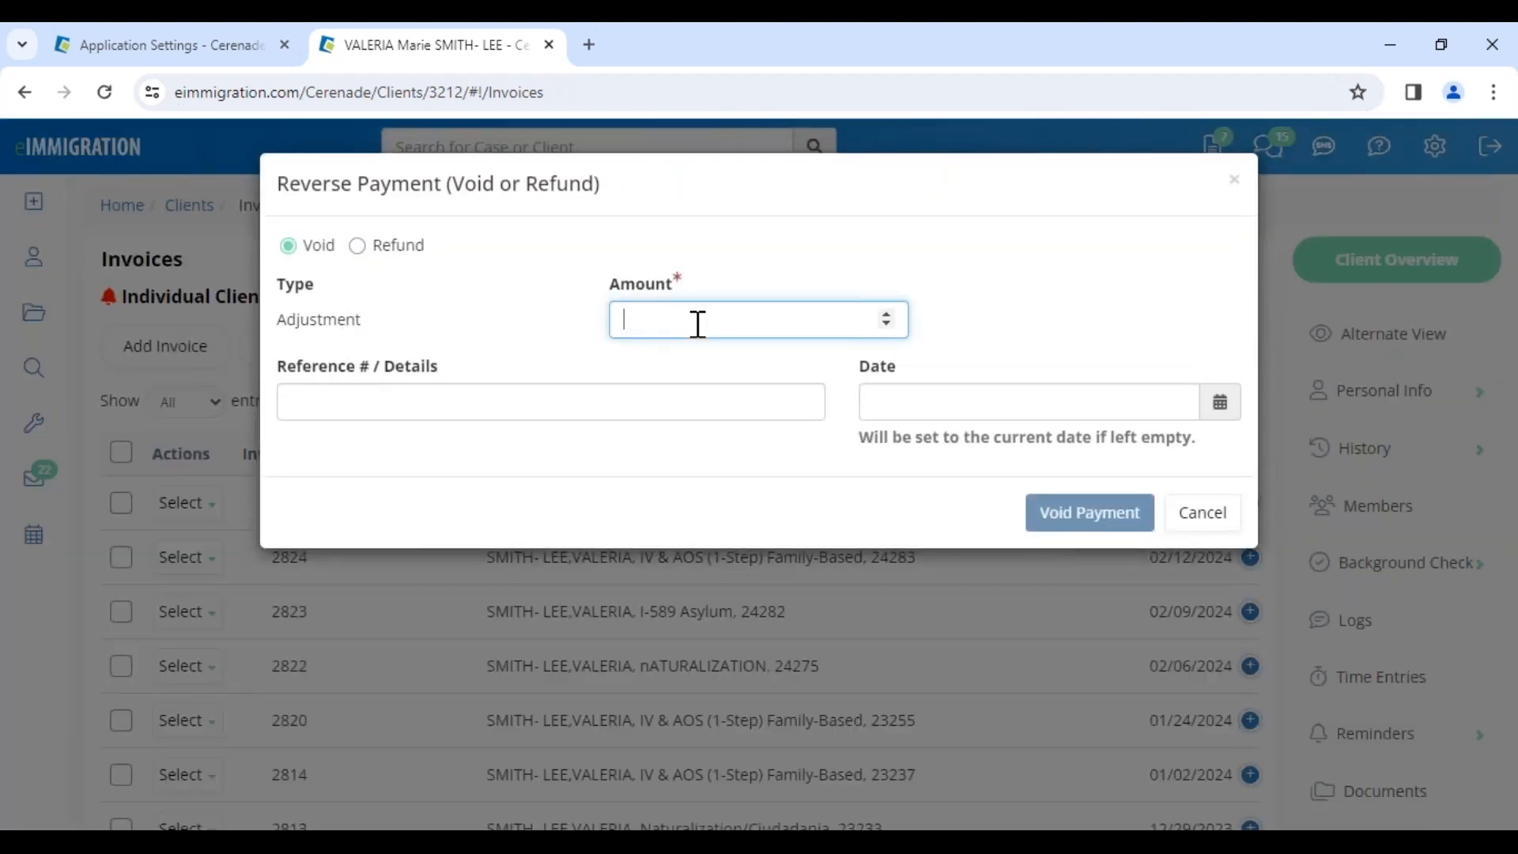
text(25.00)
key(BackSpace)
key(BackSpace)
key(BackSpace)
key(BackSpace)
text(4)
click(671, 403)
text(ZELLE TRAN)
key(BackSpace)
text(NS)
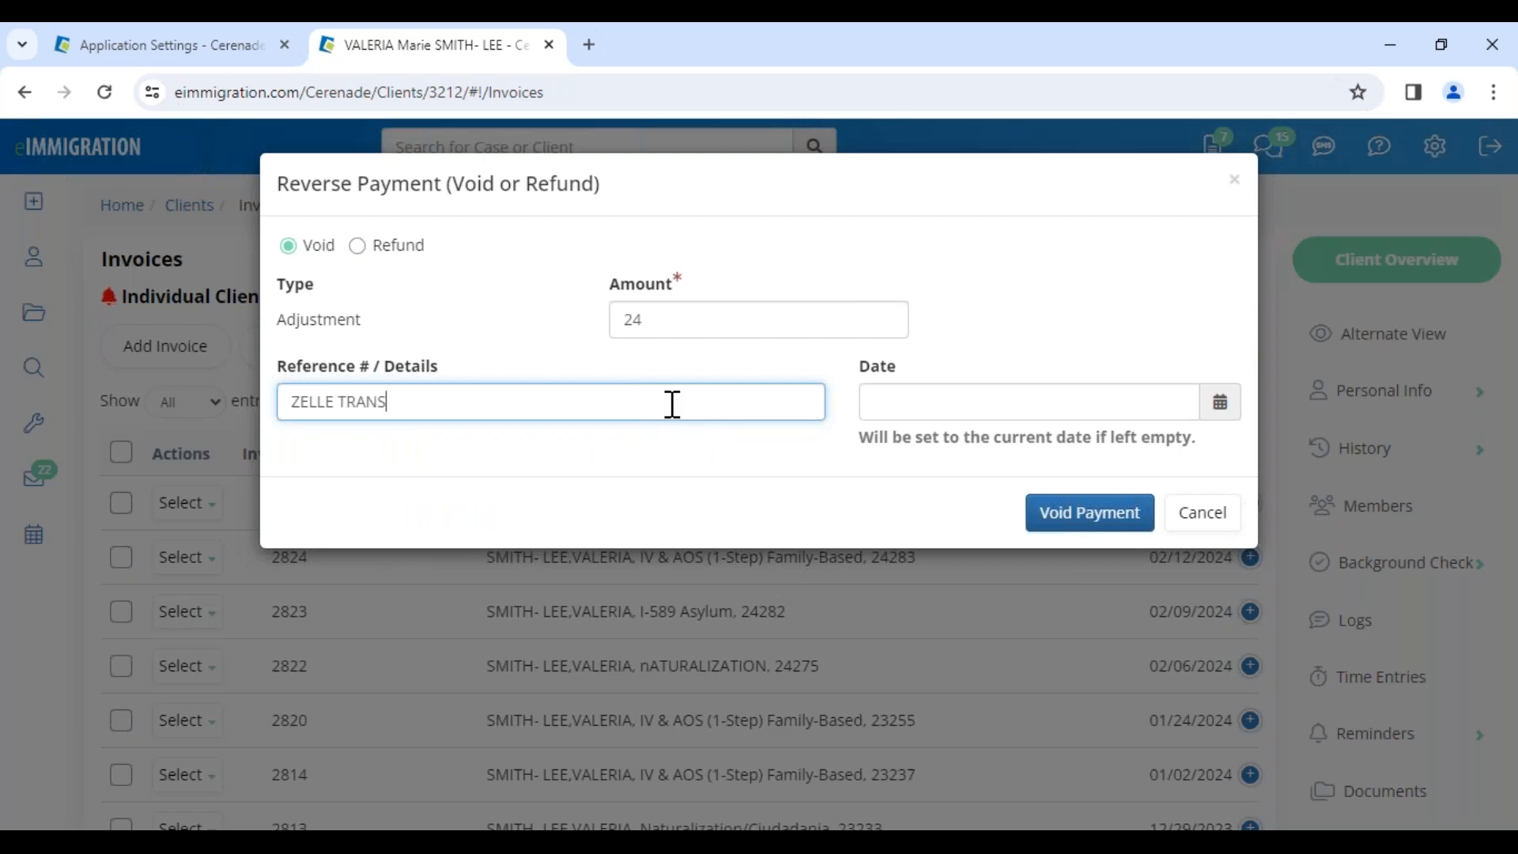
text(ACTION WAS VOIDED)
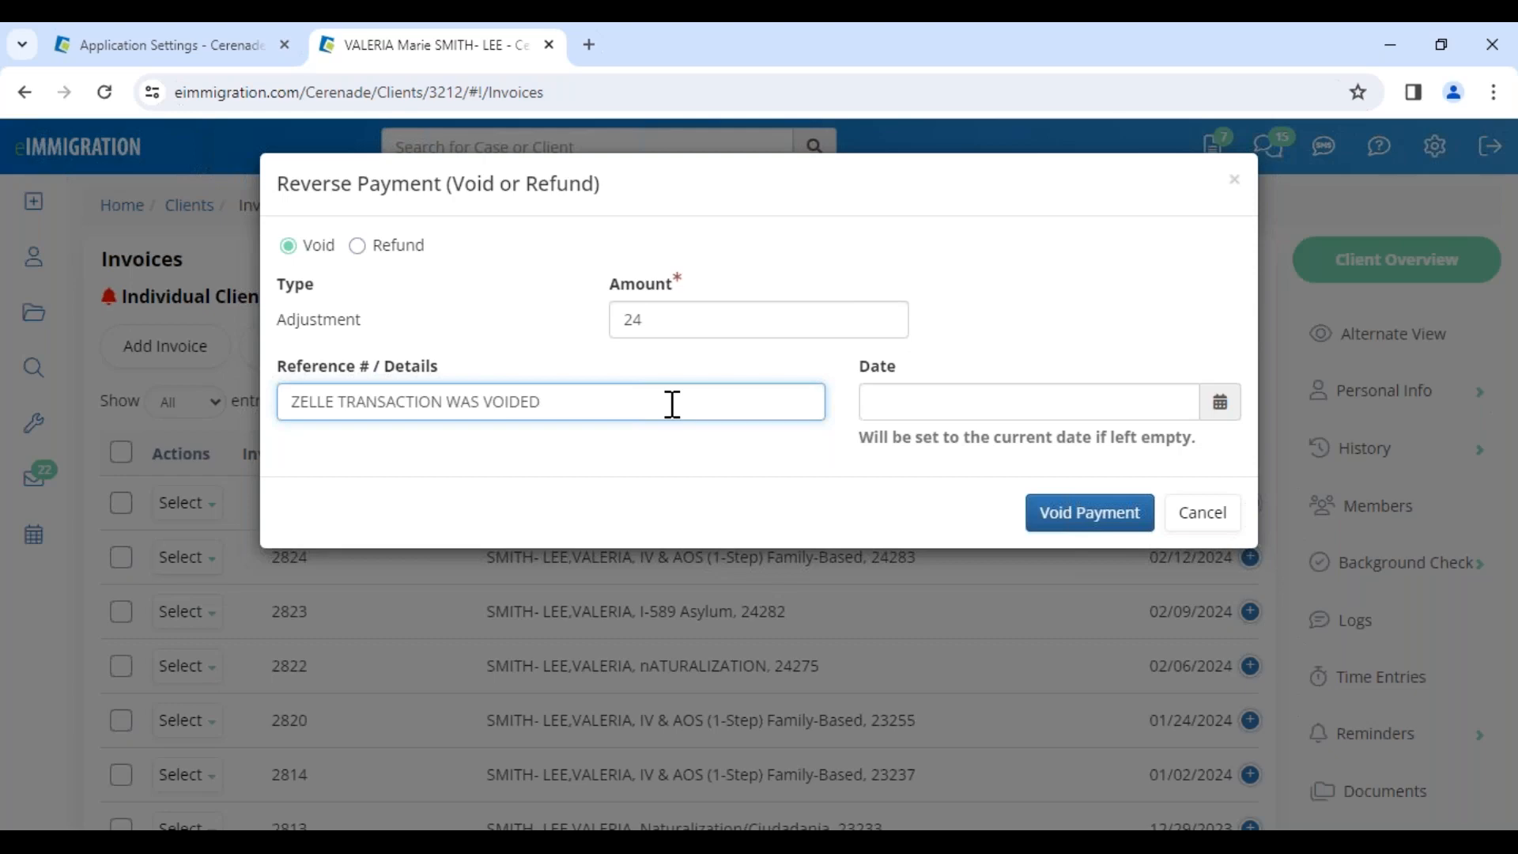
Date the void 02/16/2024, submit it, and expand invoice 2826 showing $41.00 paid, $59.00 balance
click(938, 390)
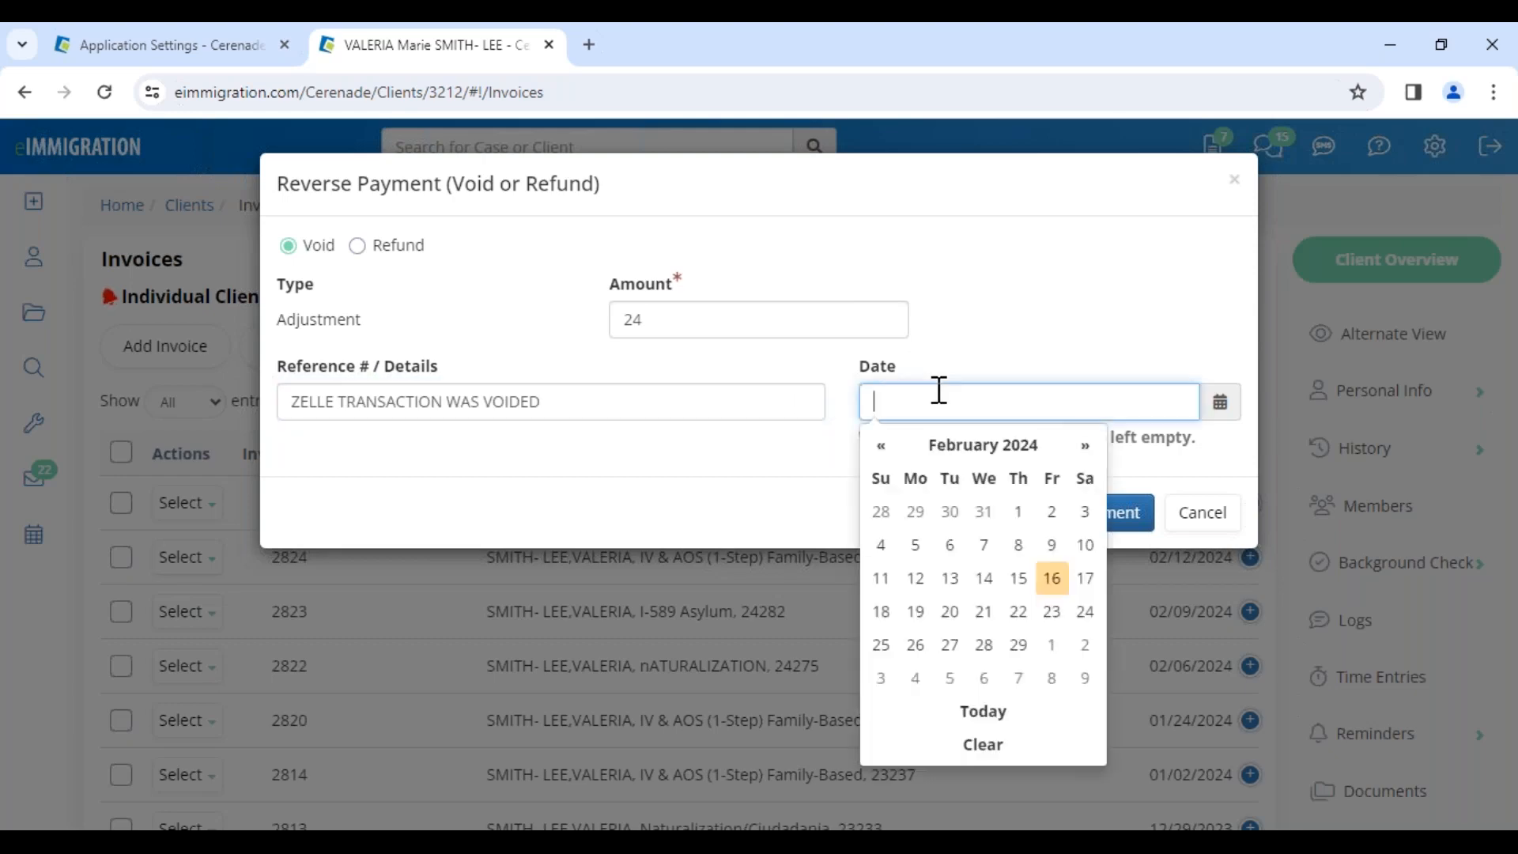
click(1052, 581)
click(1132, 524)
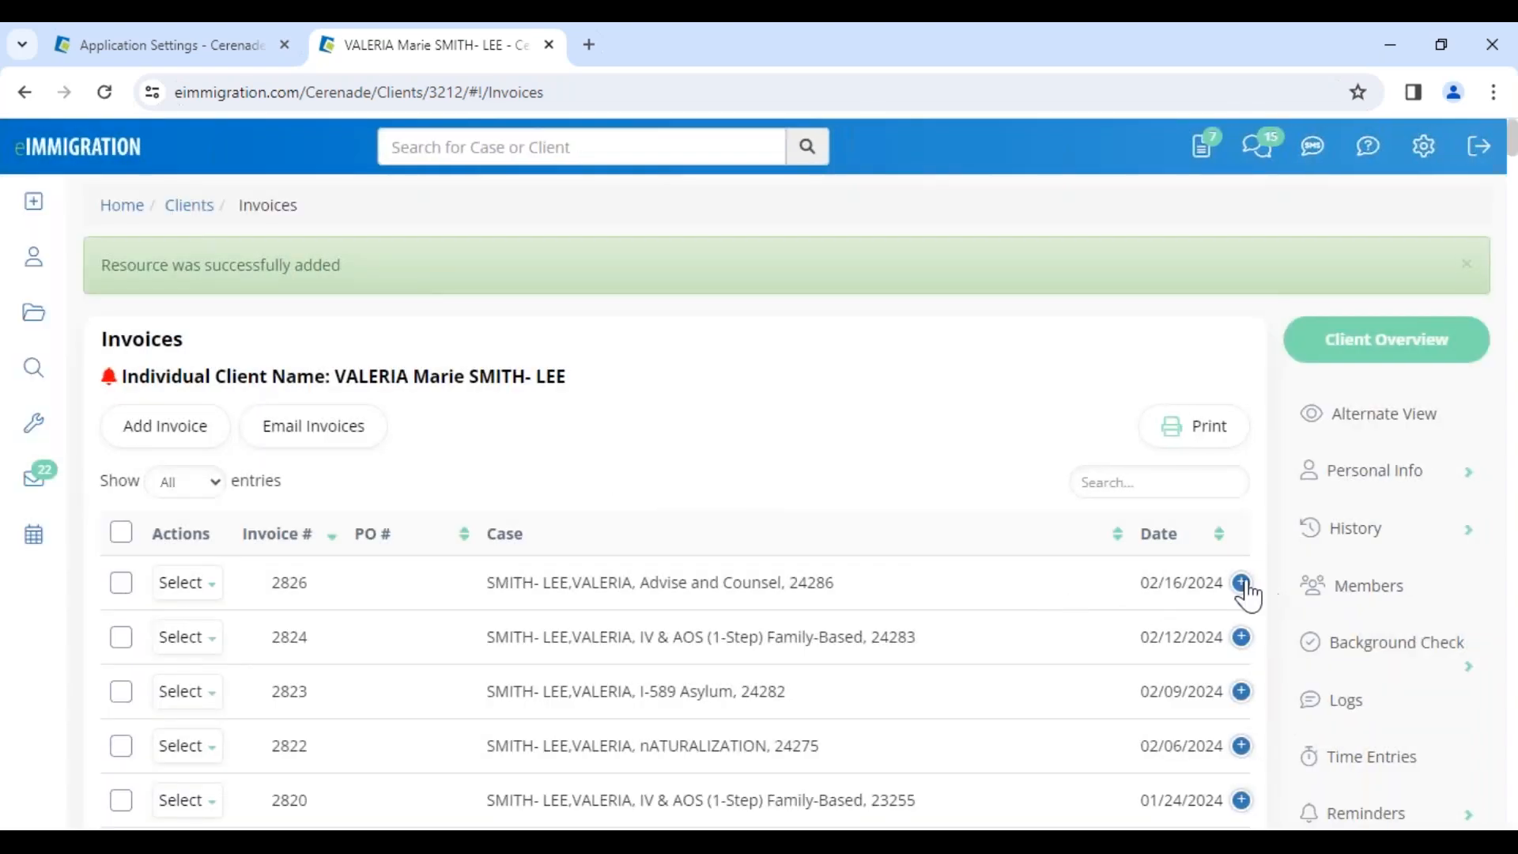
click(1243, 584)
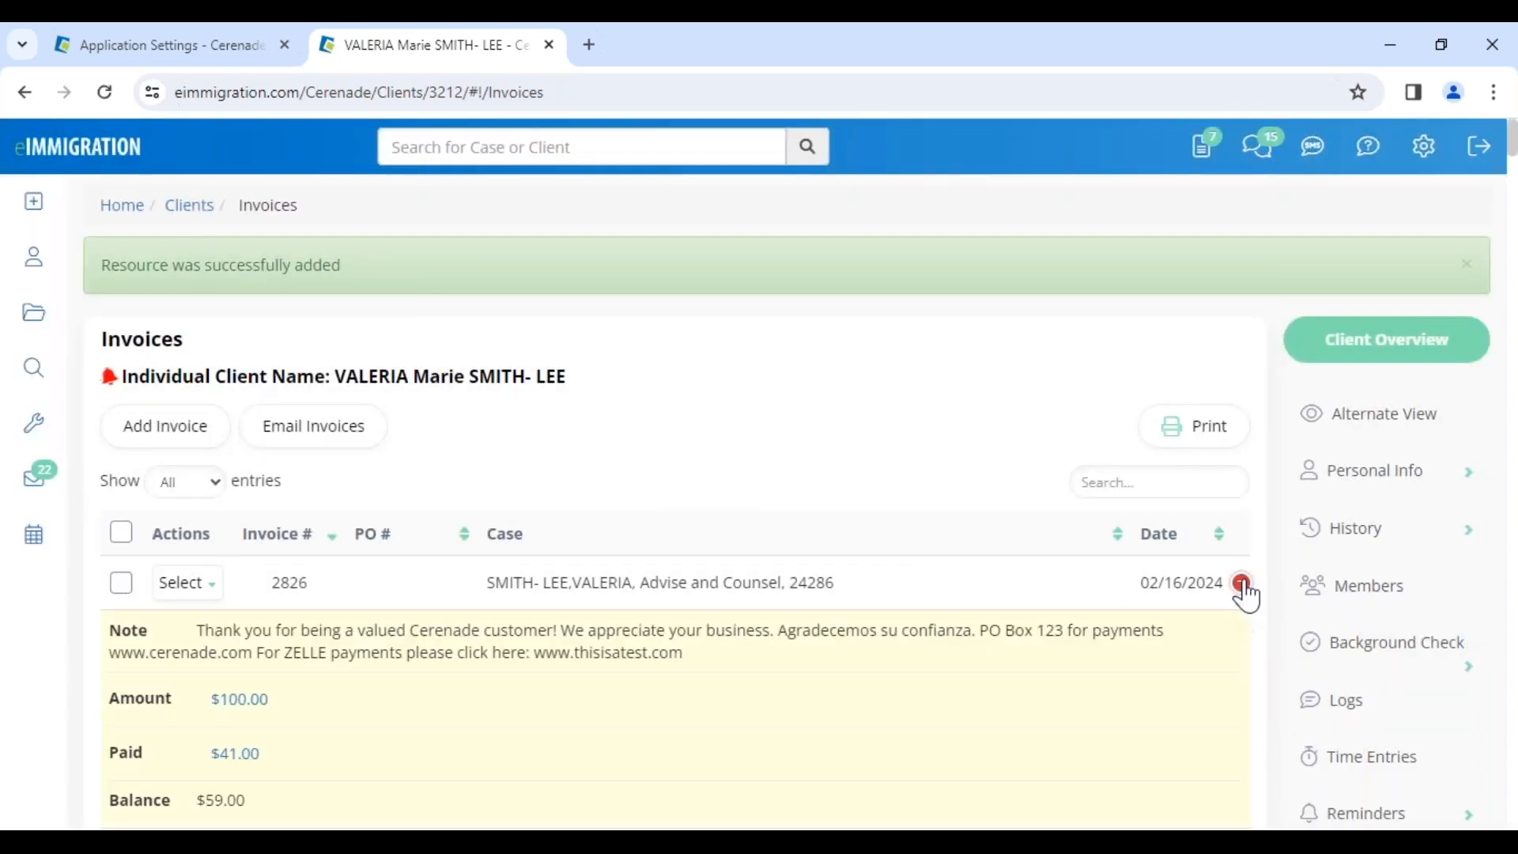
click(246, 765)
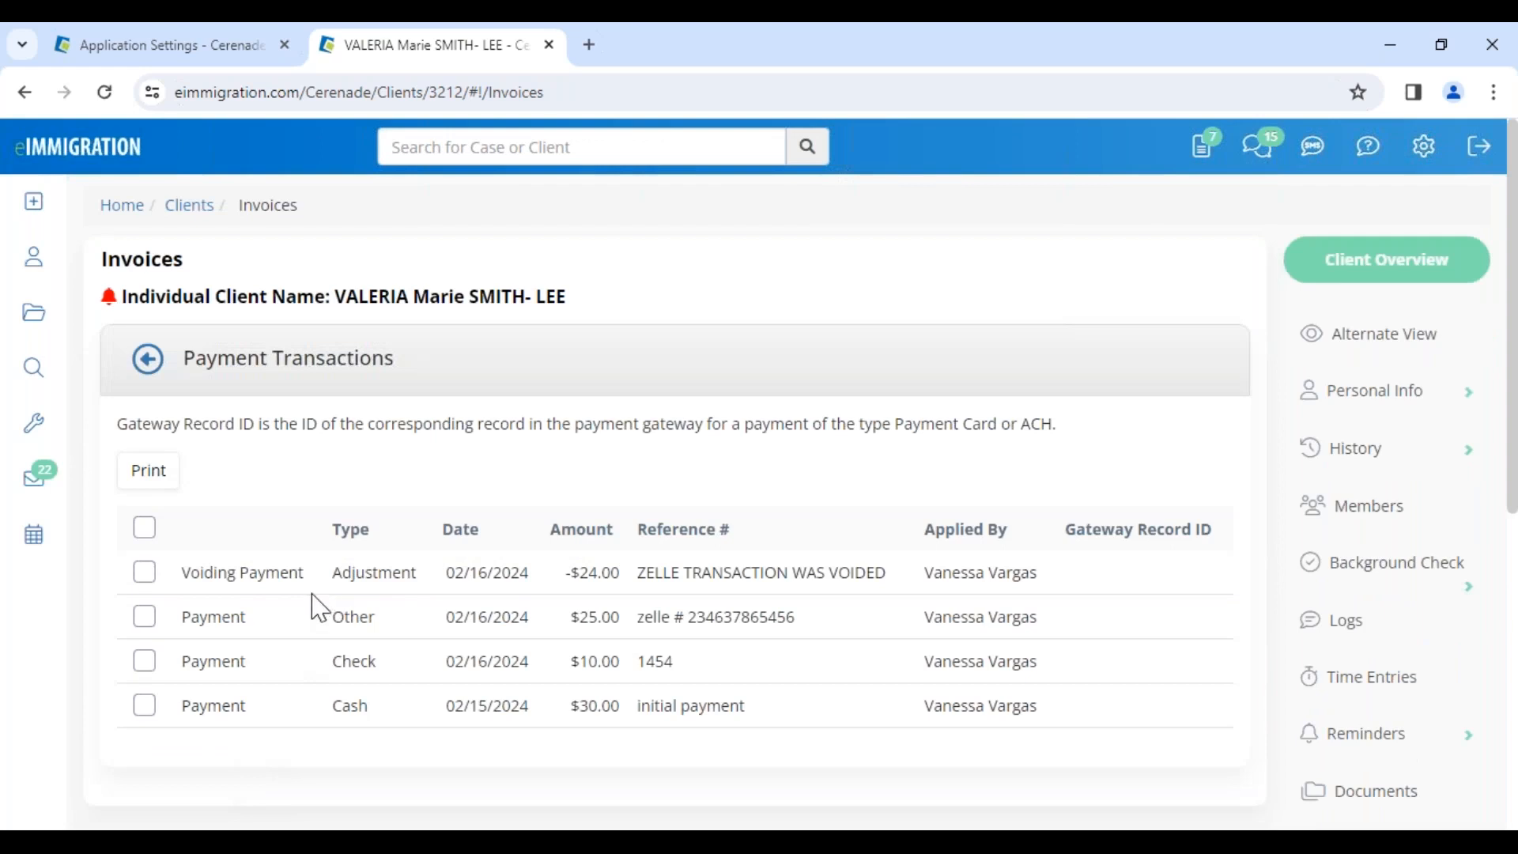
drag(579, 578, 619, 576)
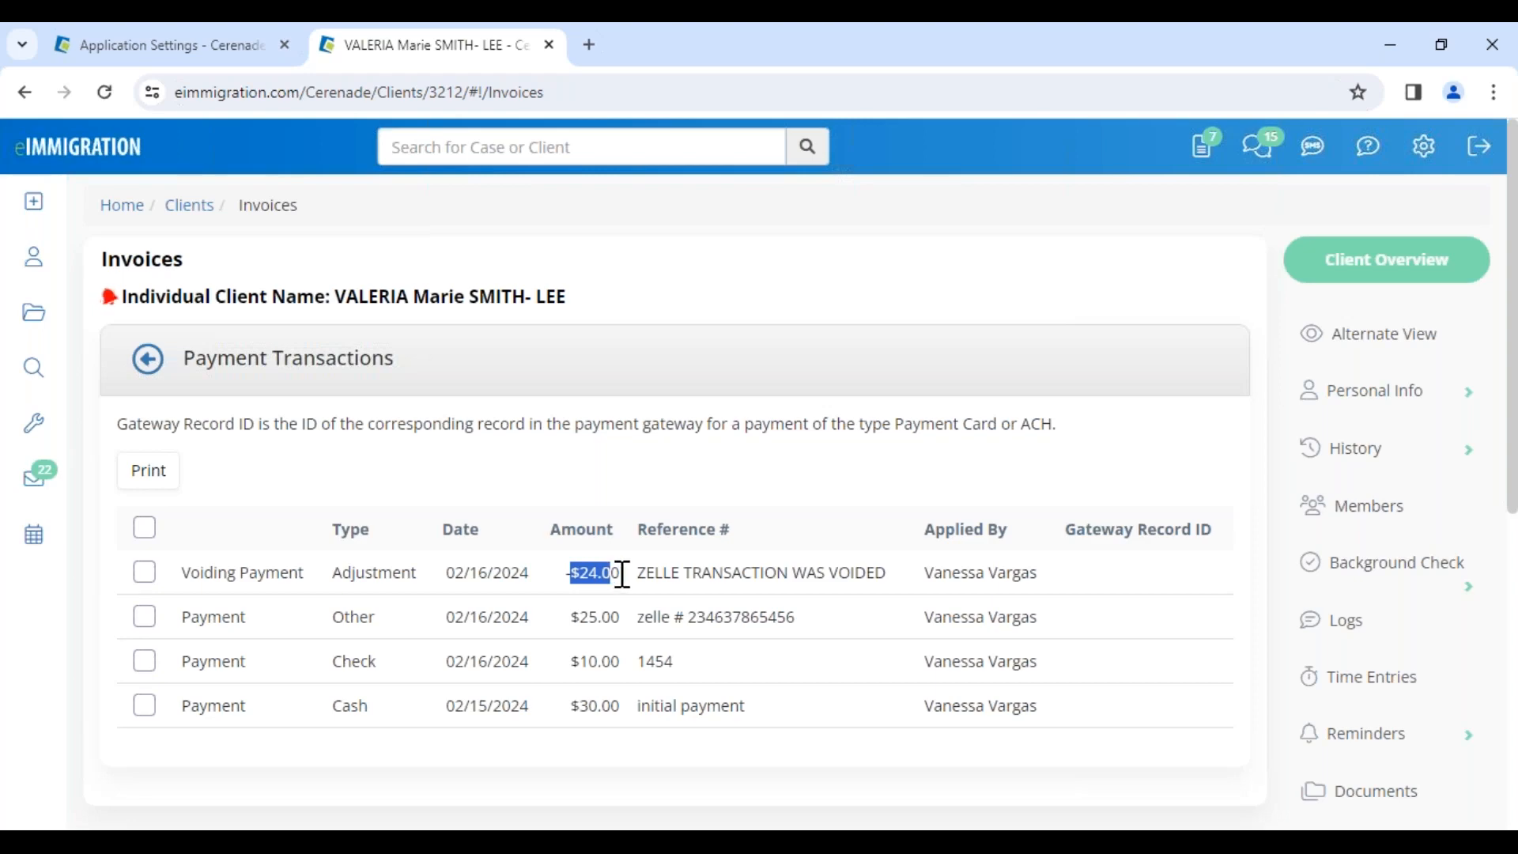
click(148, 360)
click(190, 506)
click(235, 542)
scroll(238, 554, down, 3)
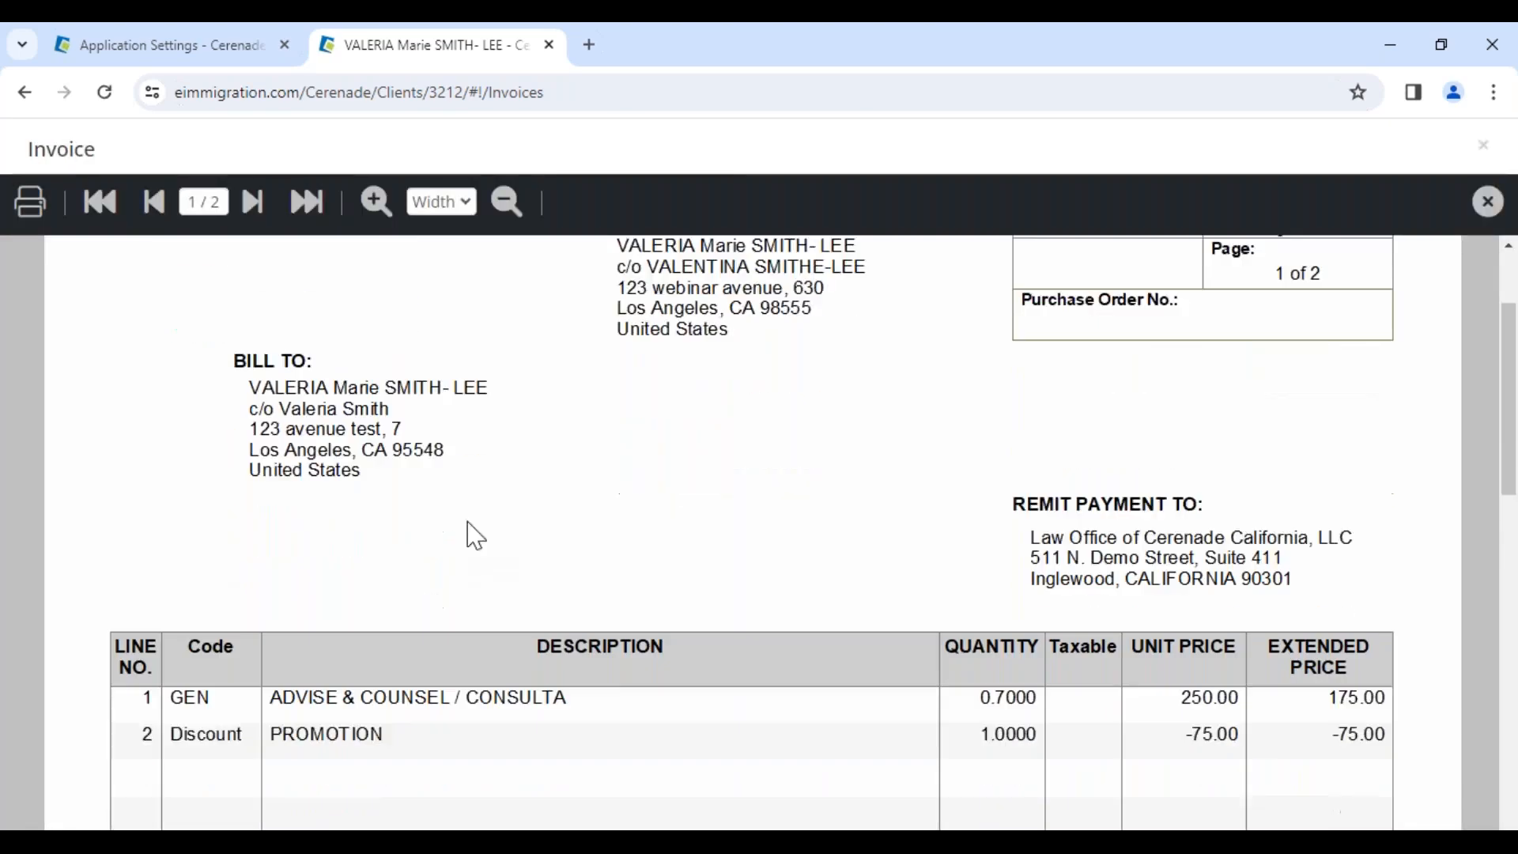
click(254, 209)
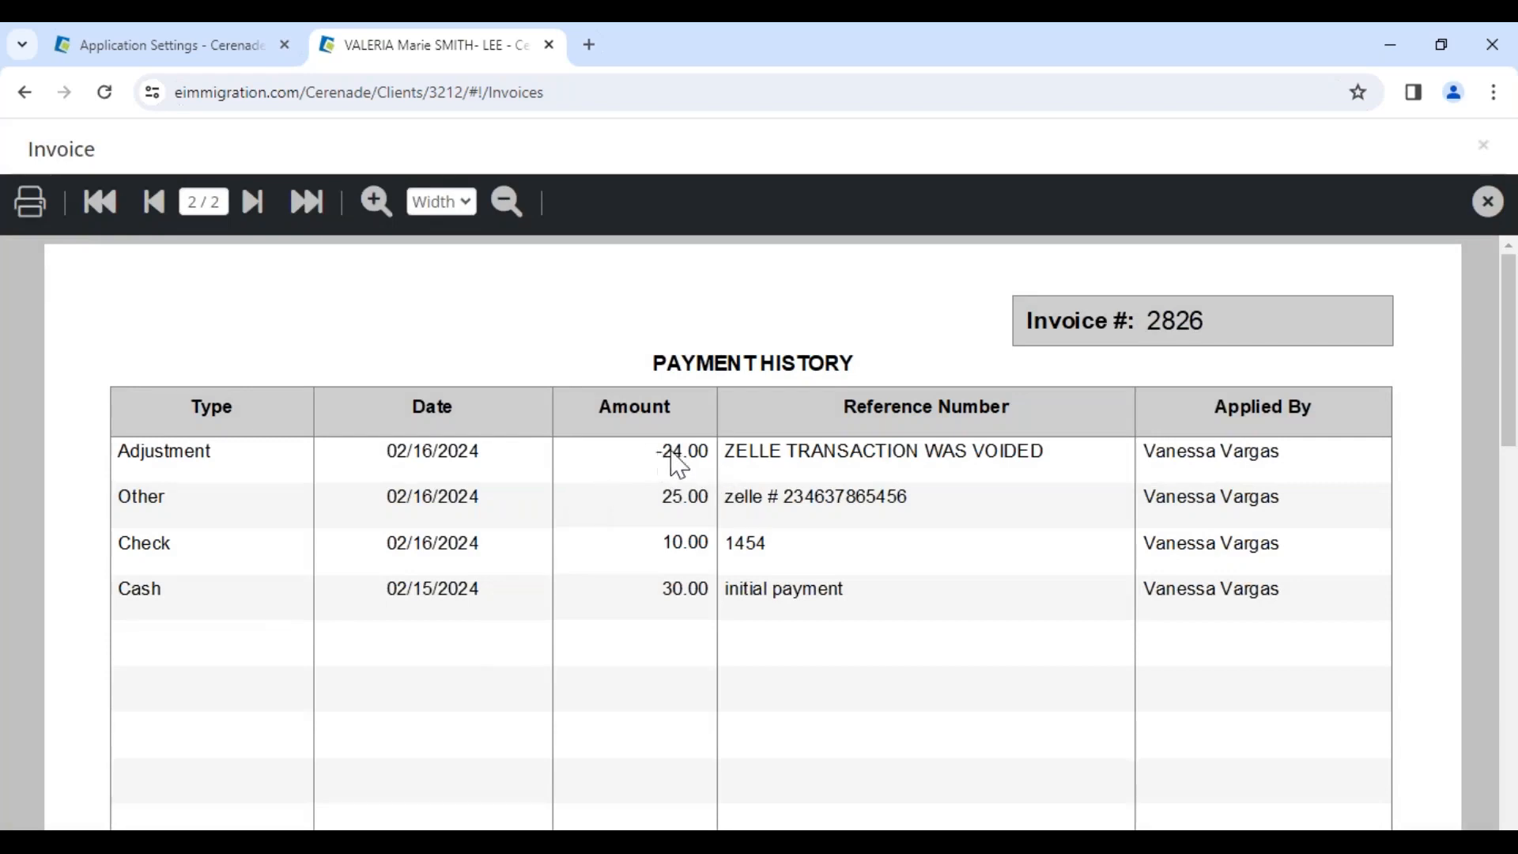
click(1487, 203)
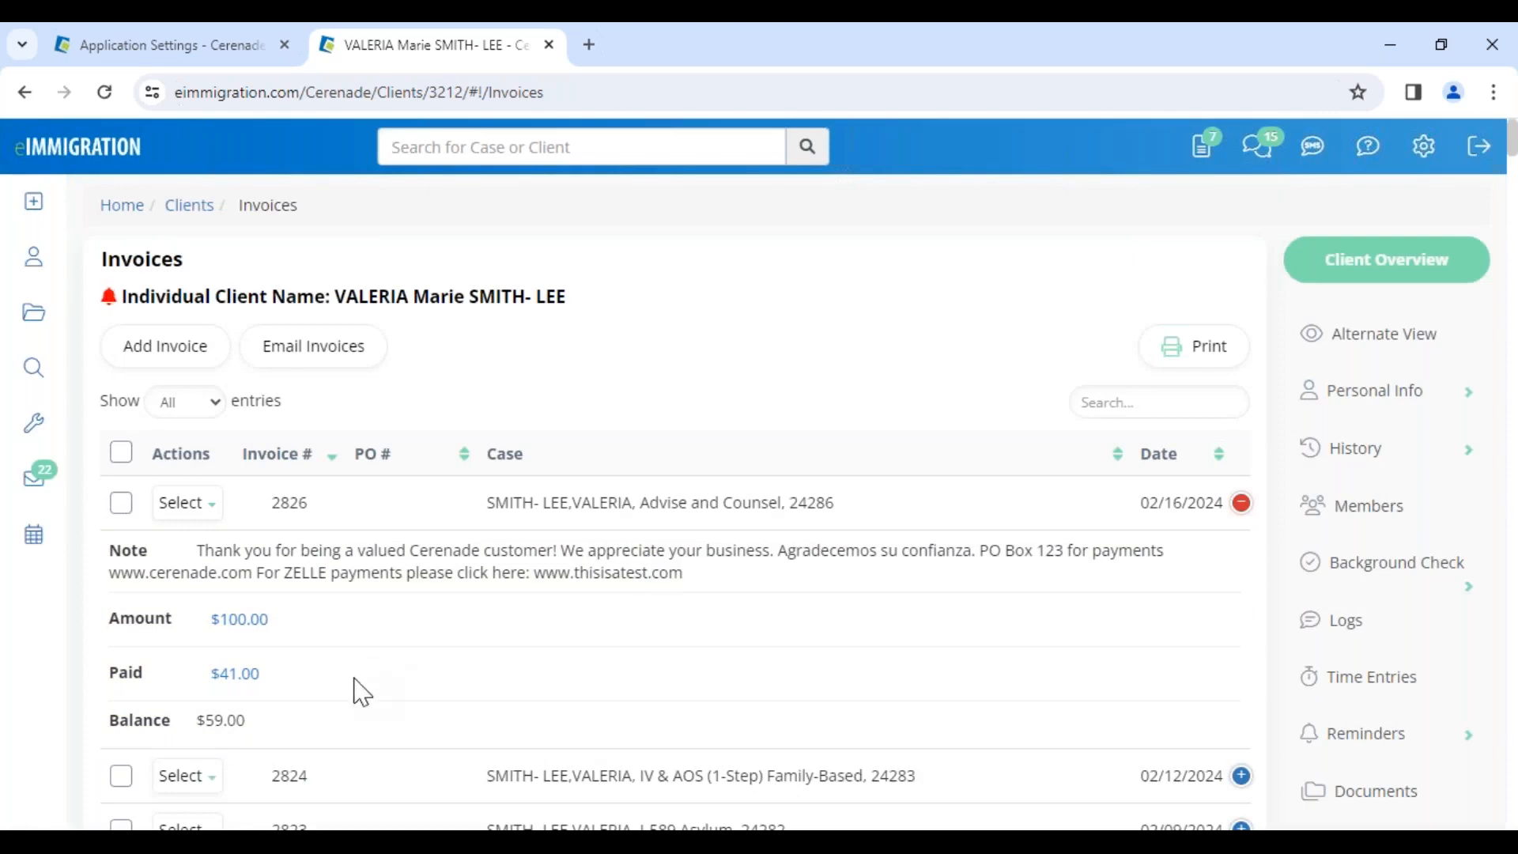
Open the Discounts and Late Fees dialog for invoice 2826 from its Select menu
scroll(362, 692, down, 3)
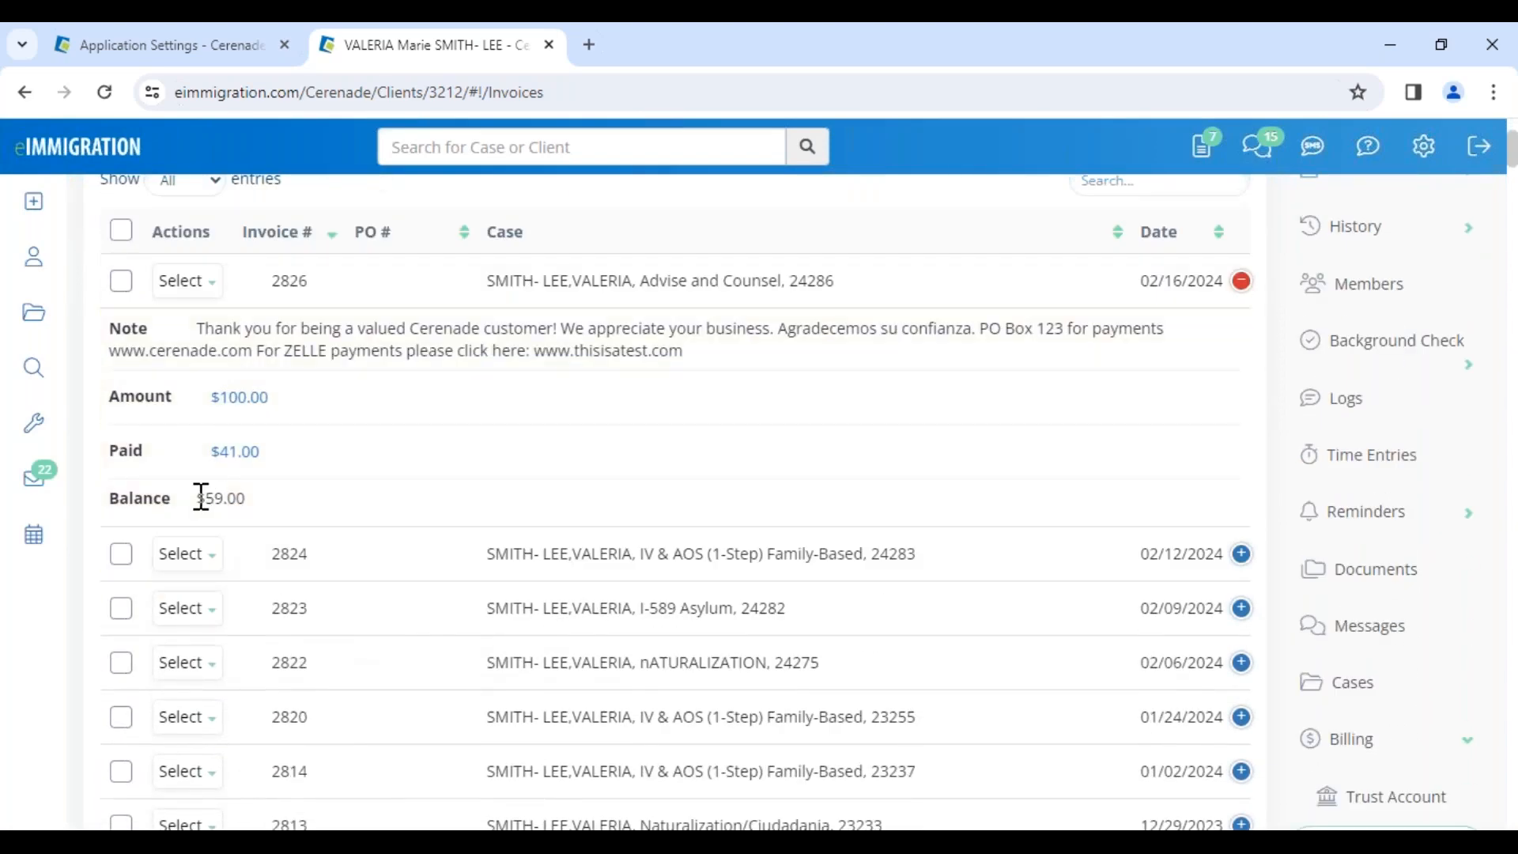
drag(200, 498, 273, 497)
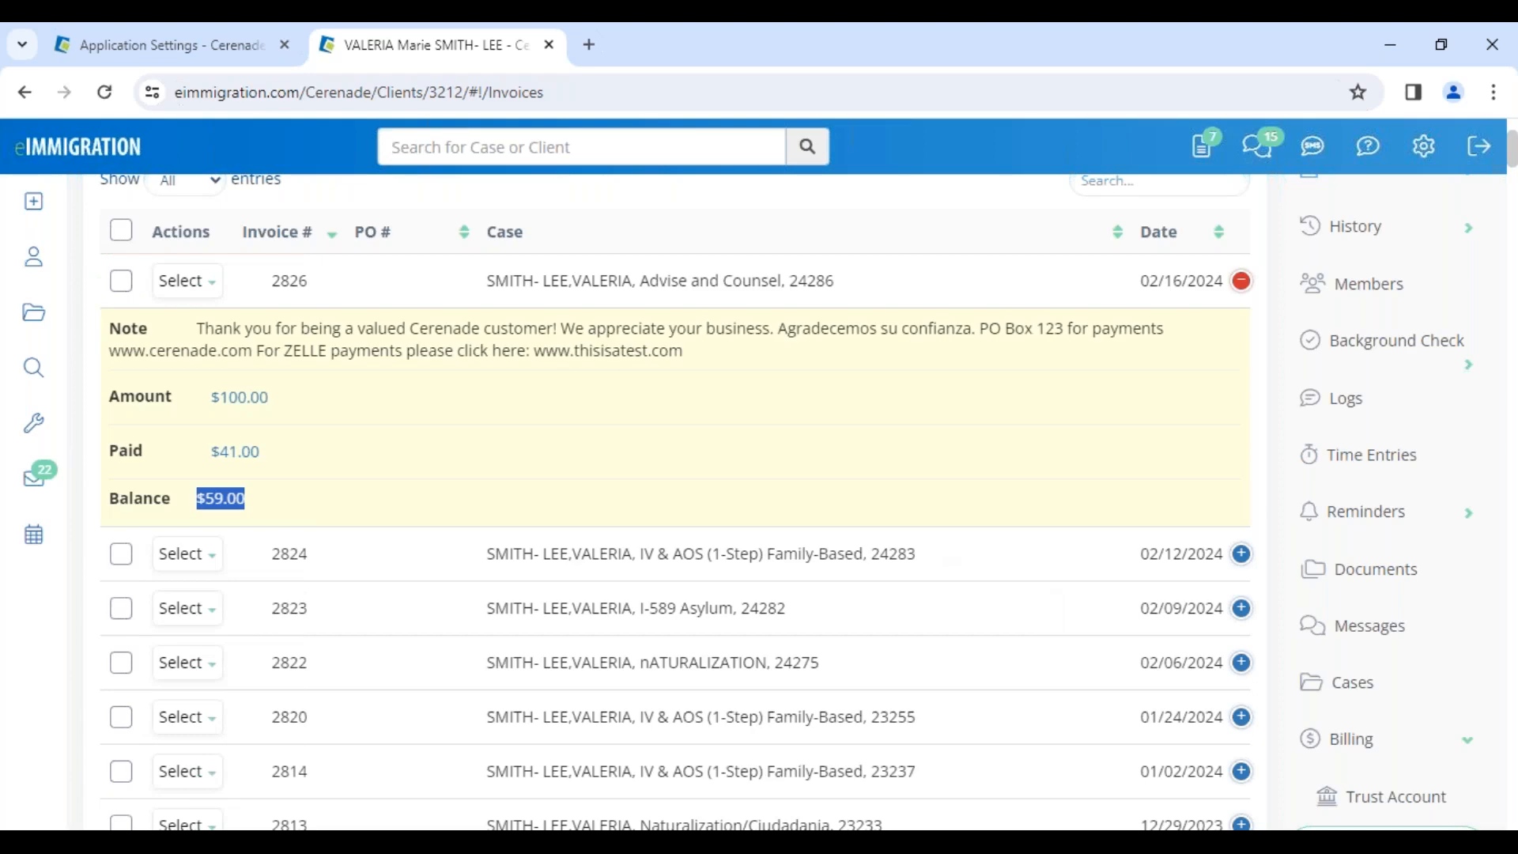
scroll(342, 471, up, 3)
click(189, 505)
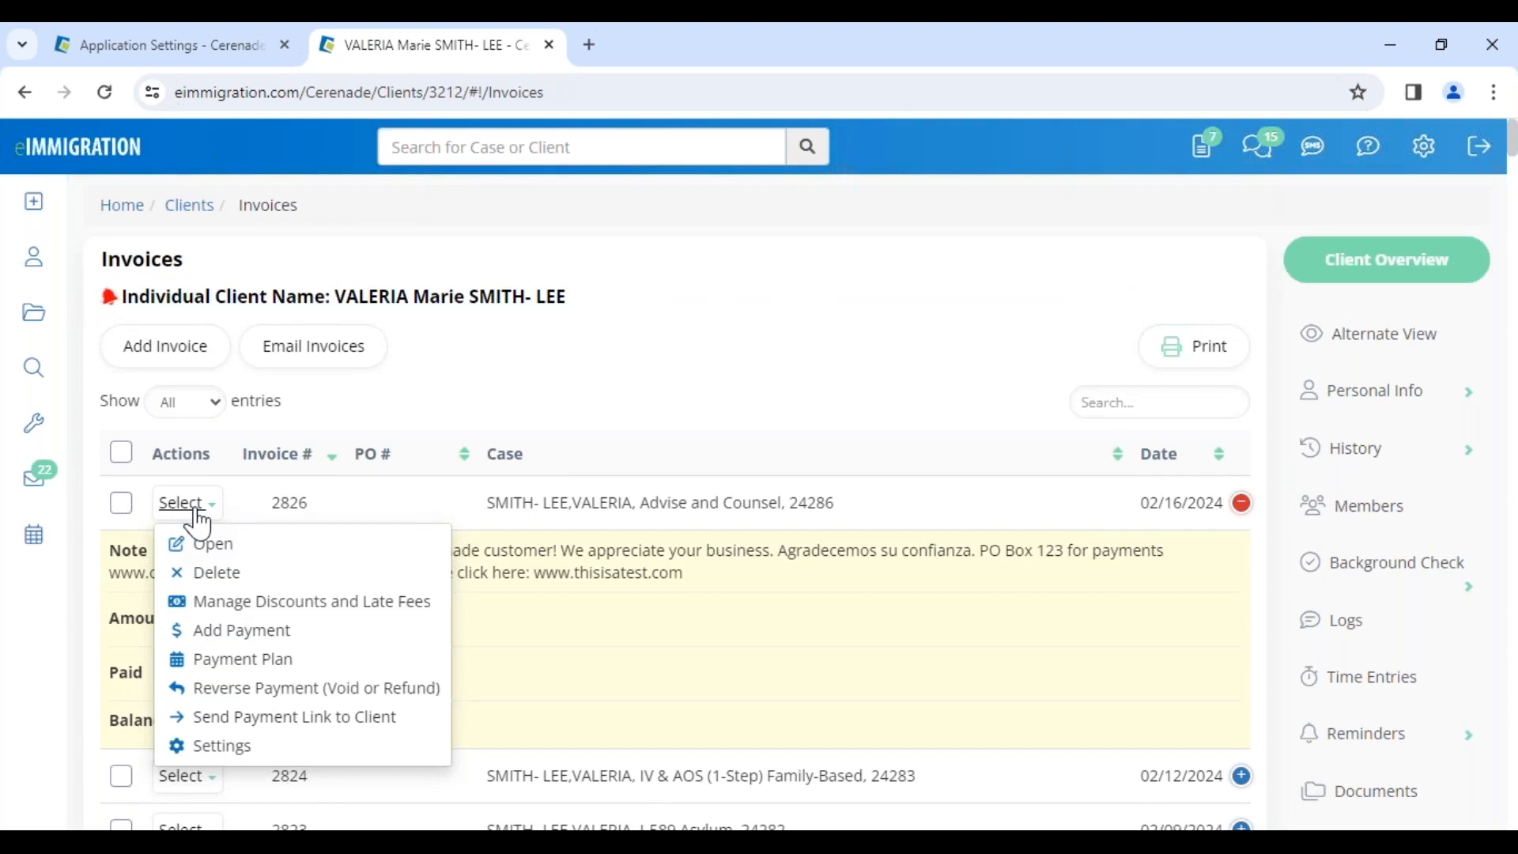
click(236, 602)
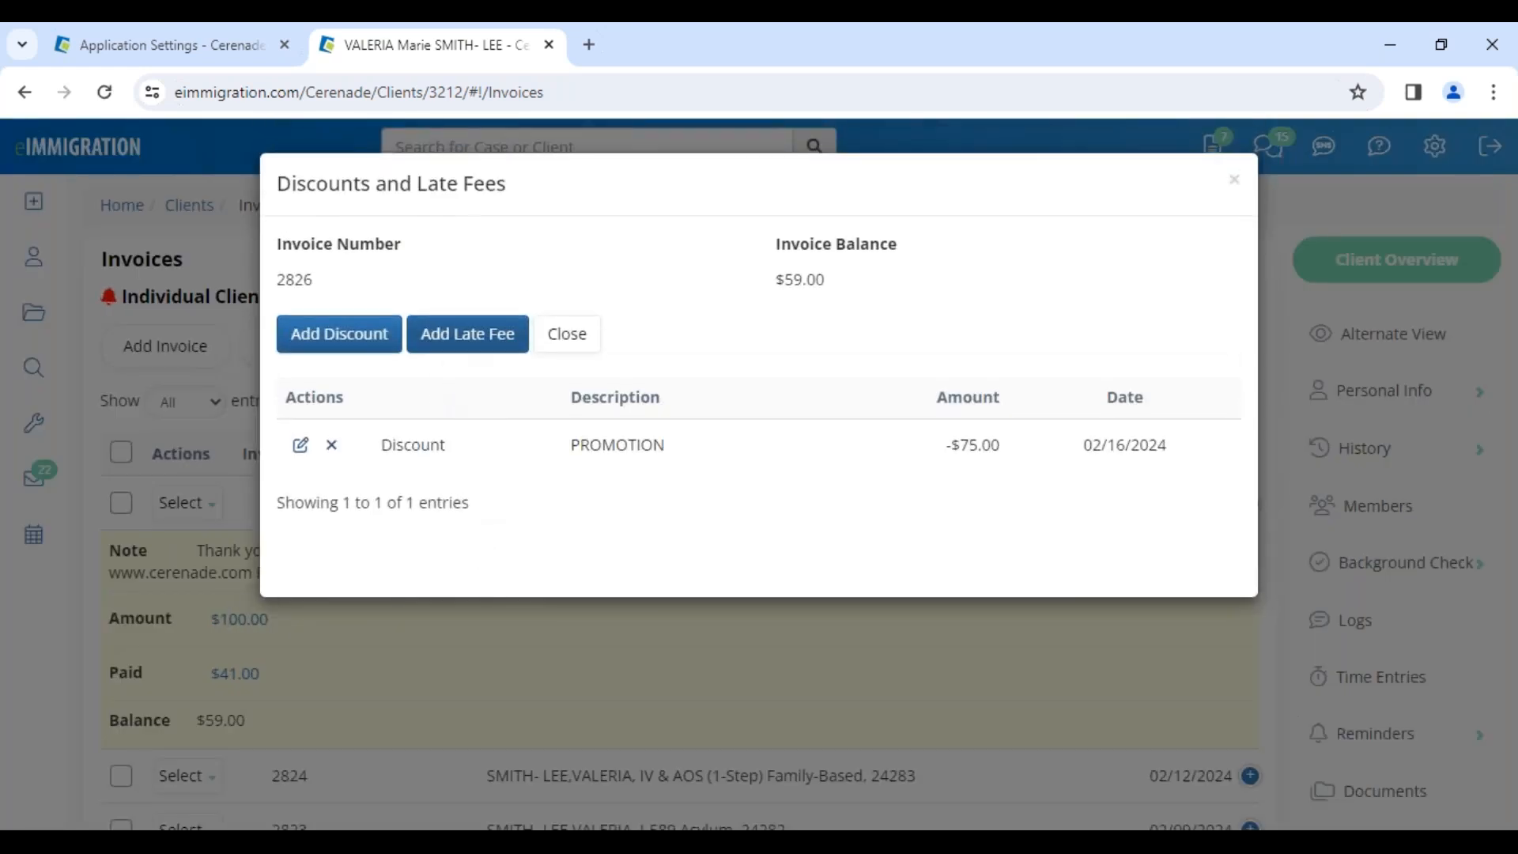
Add a new late fee described as 'Square 3% fee' on invoice 2826
click(461, 351)
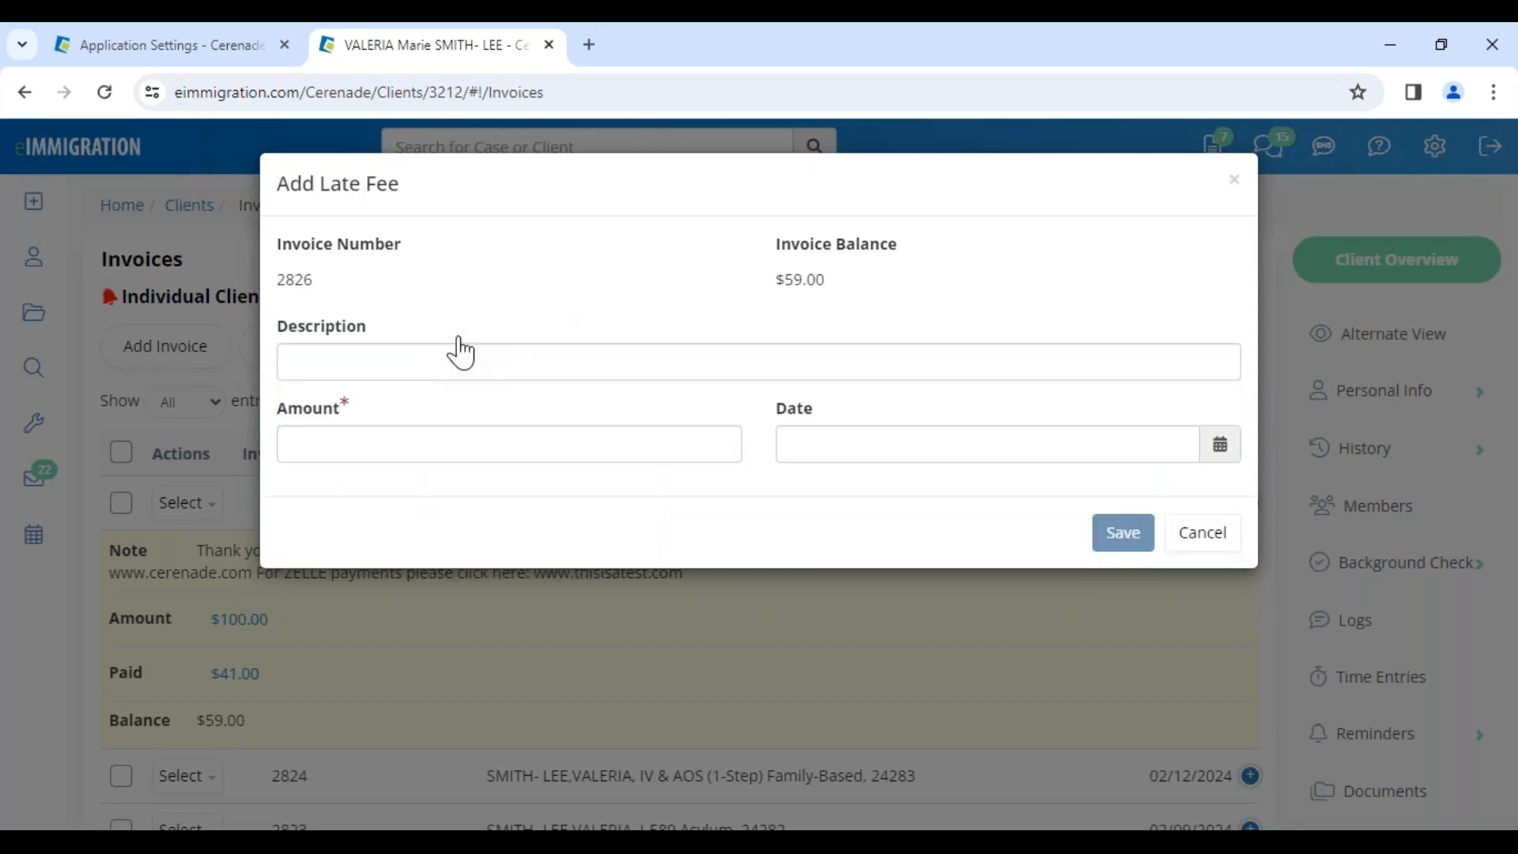
click(391, 367)
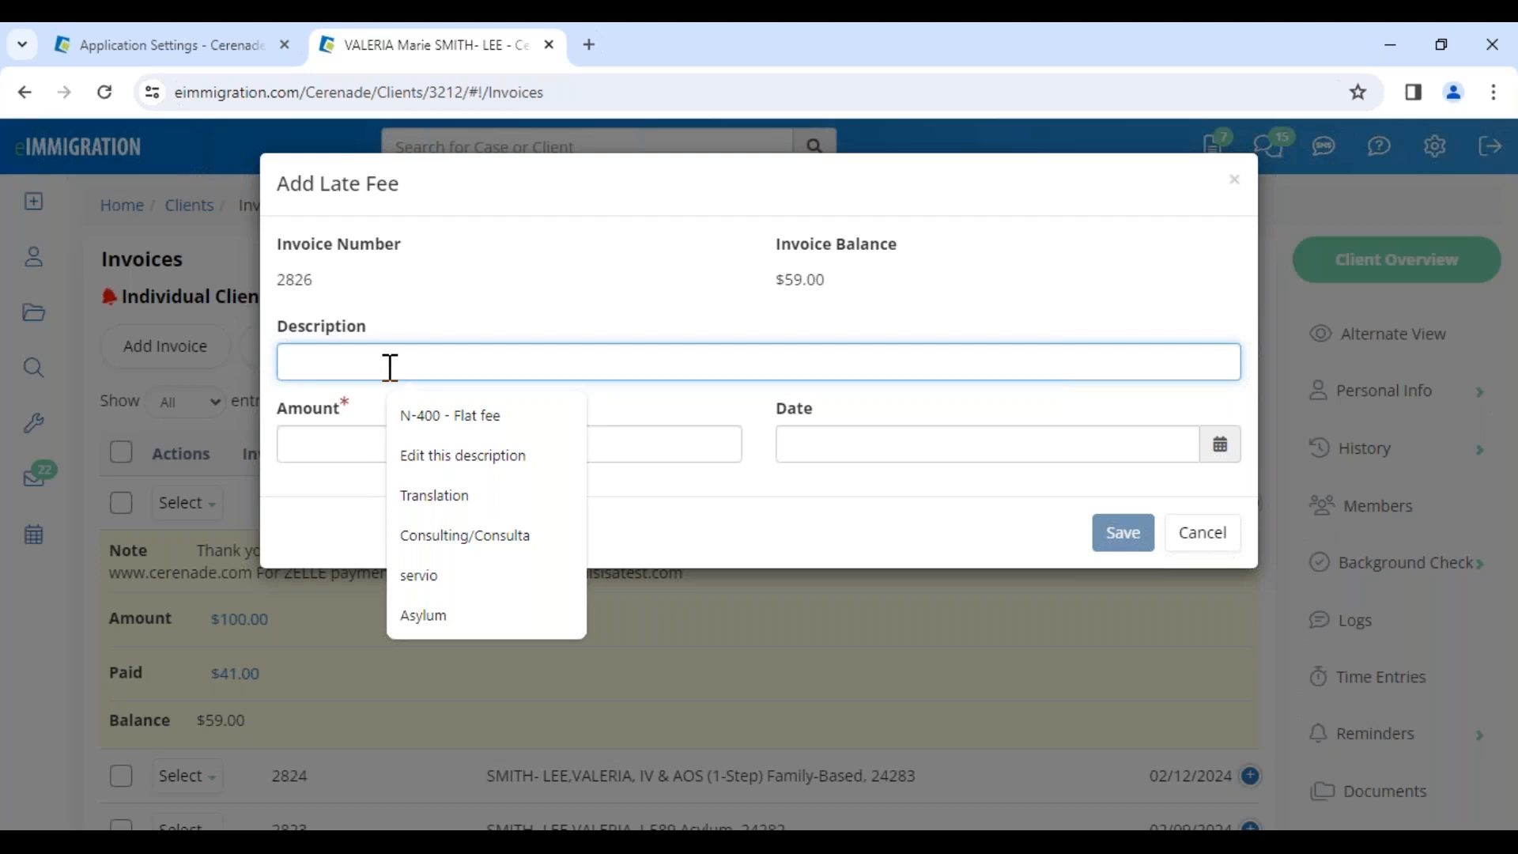
text(SQuer 3% fee)
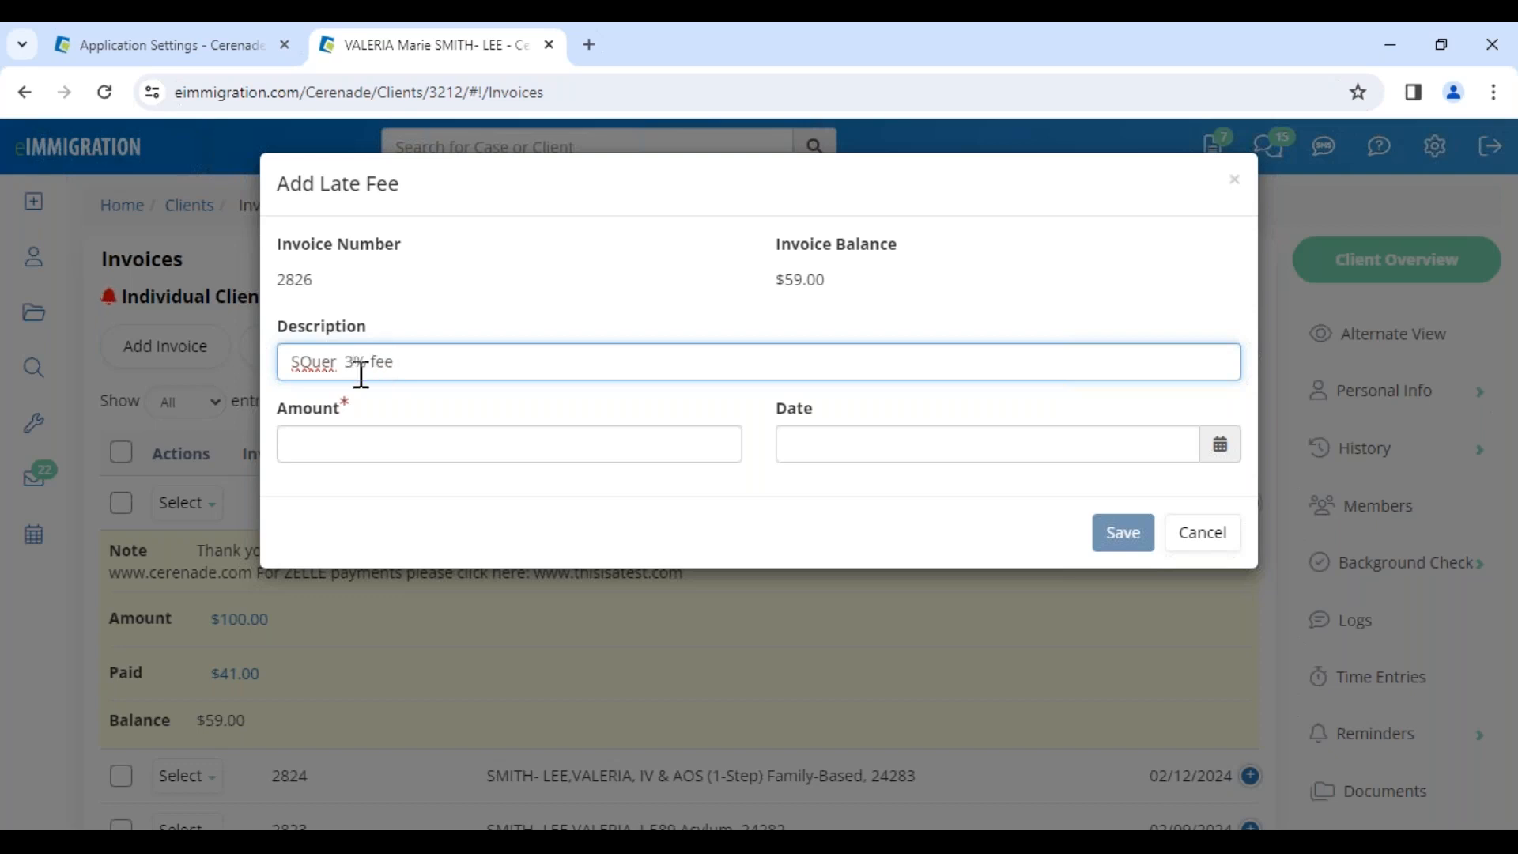
double_click(333, 374)
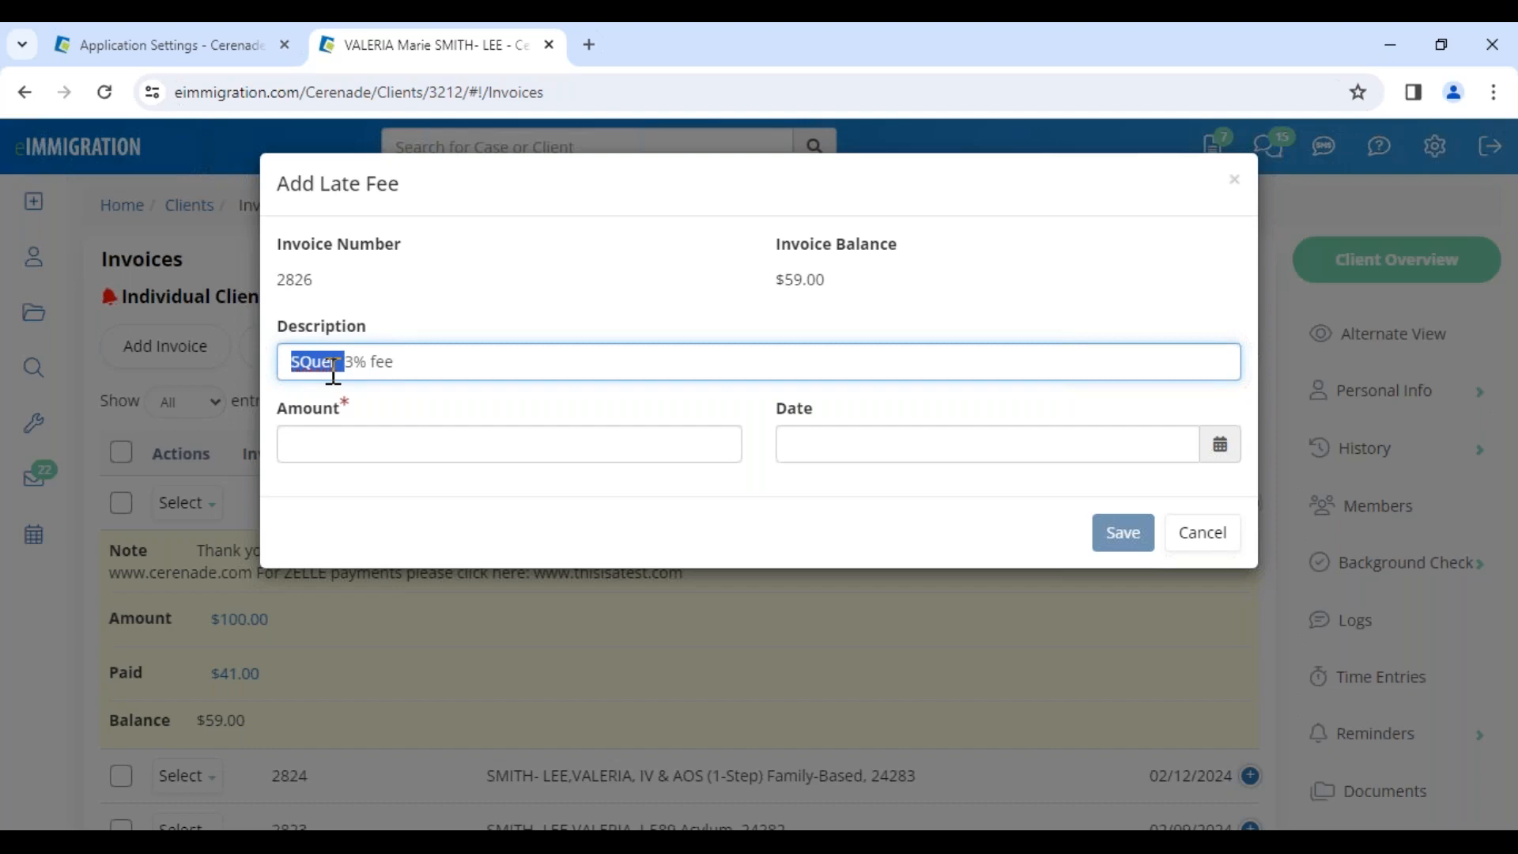
text(SqURE)
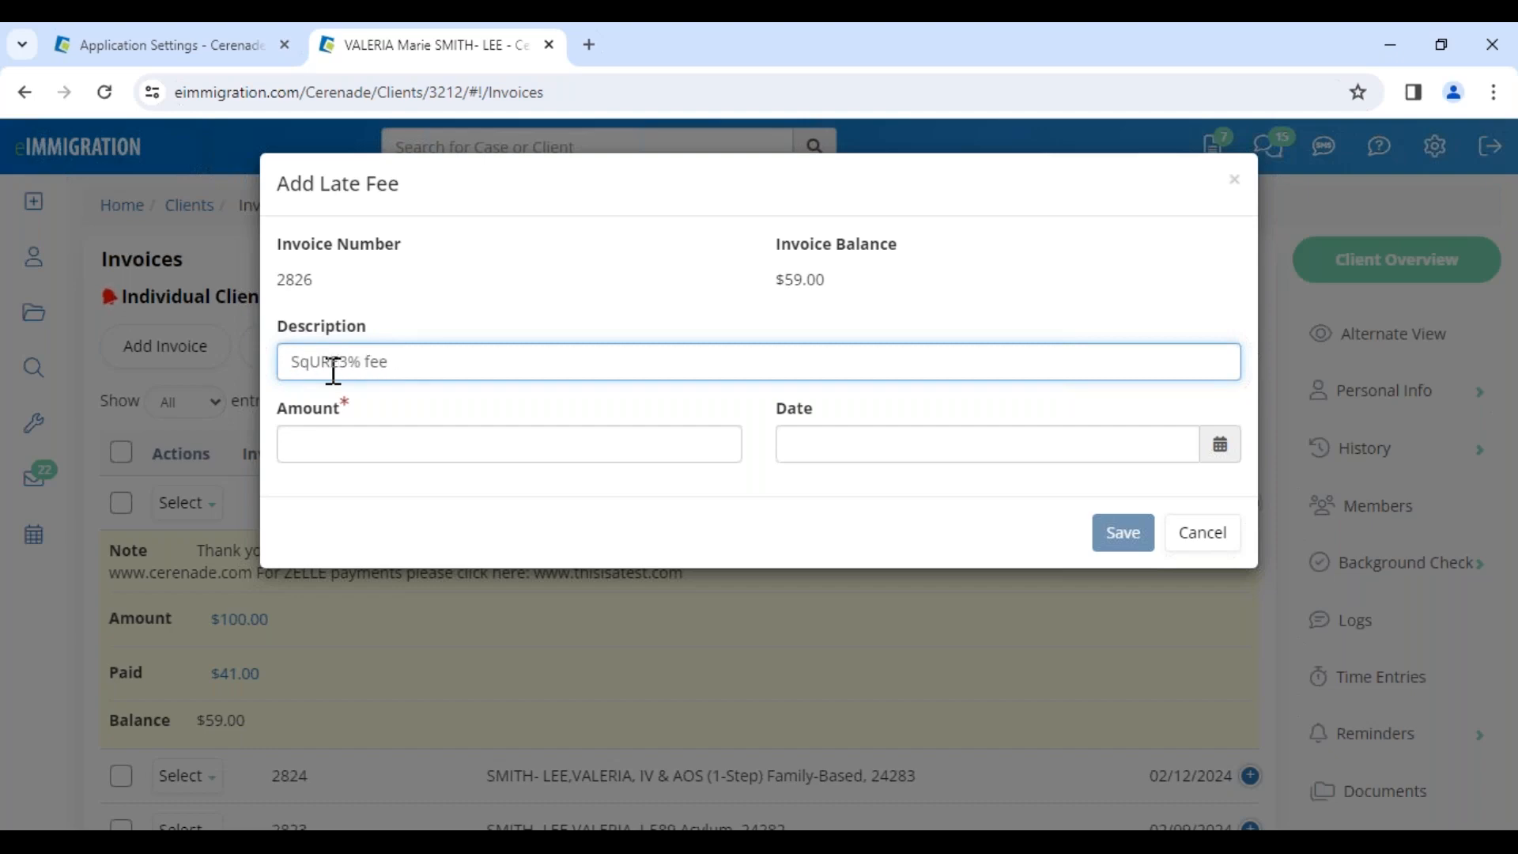
key(BackSpace)
key(BackSpace)
key(BackSpace)
key(BackSpace)
text(quar)
key(BackSpace)
key(BackSpace)
text(are)
Give the late fee amount 5 and date 02/16/2024, save it, and close the dialog
click(386, 439)
text(5)
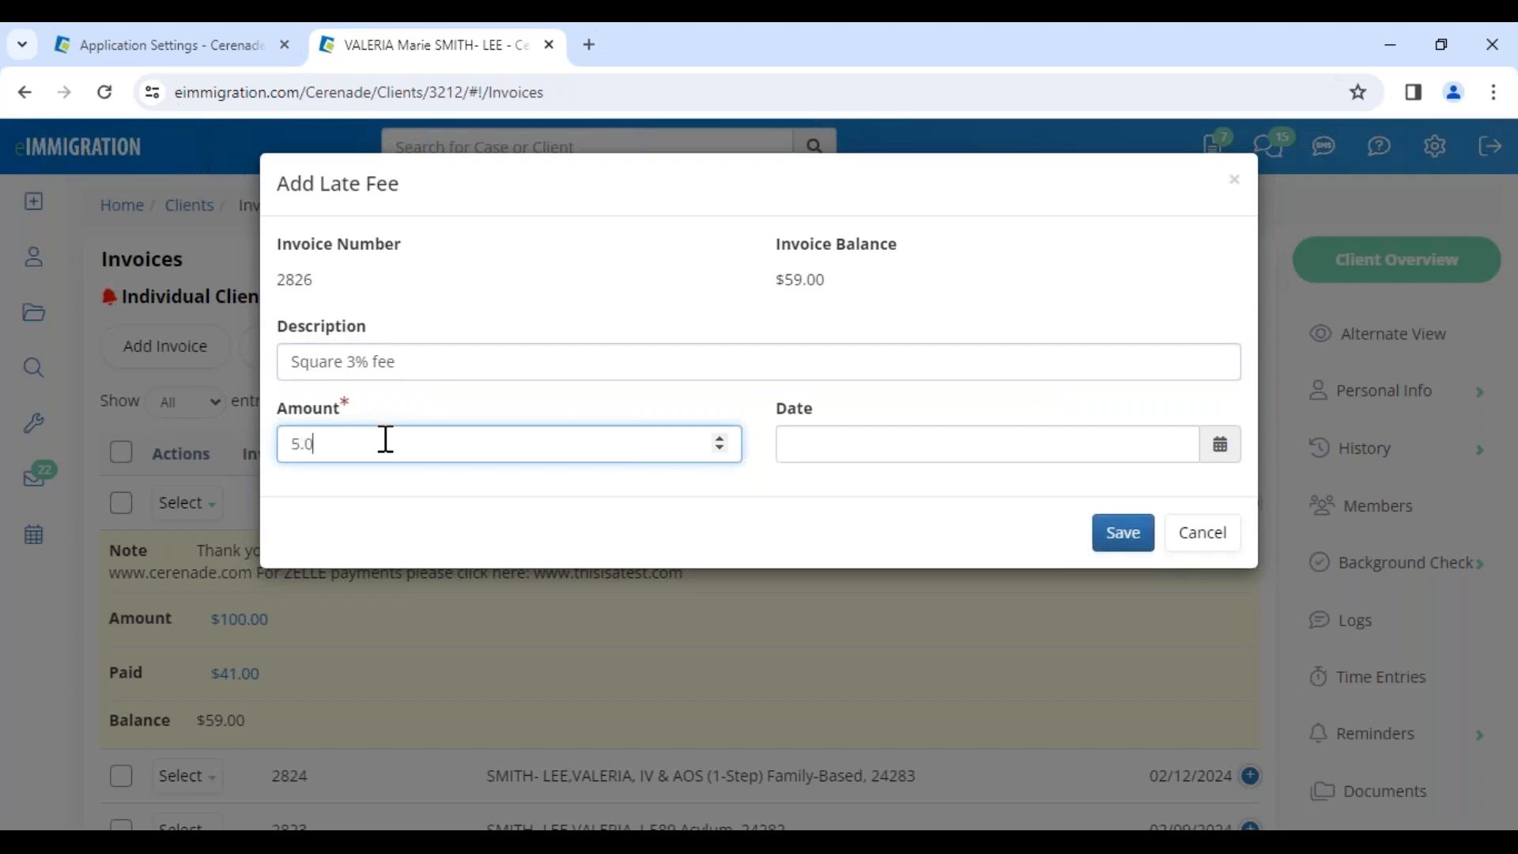
click(878, 439)
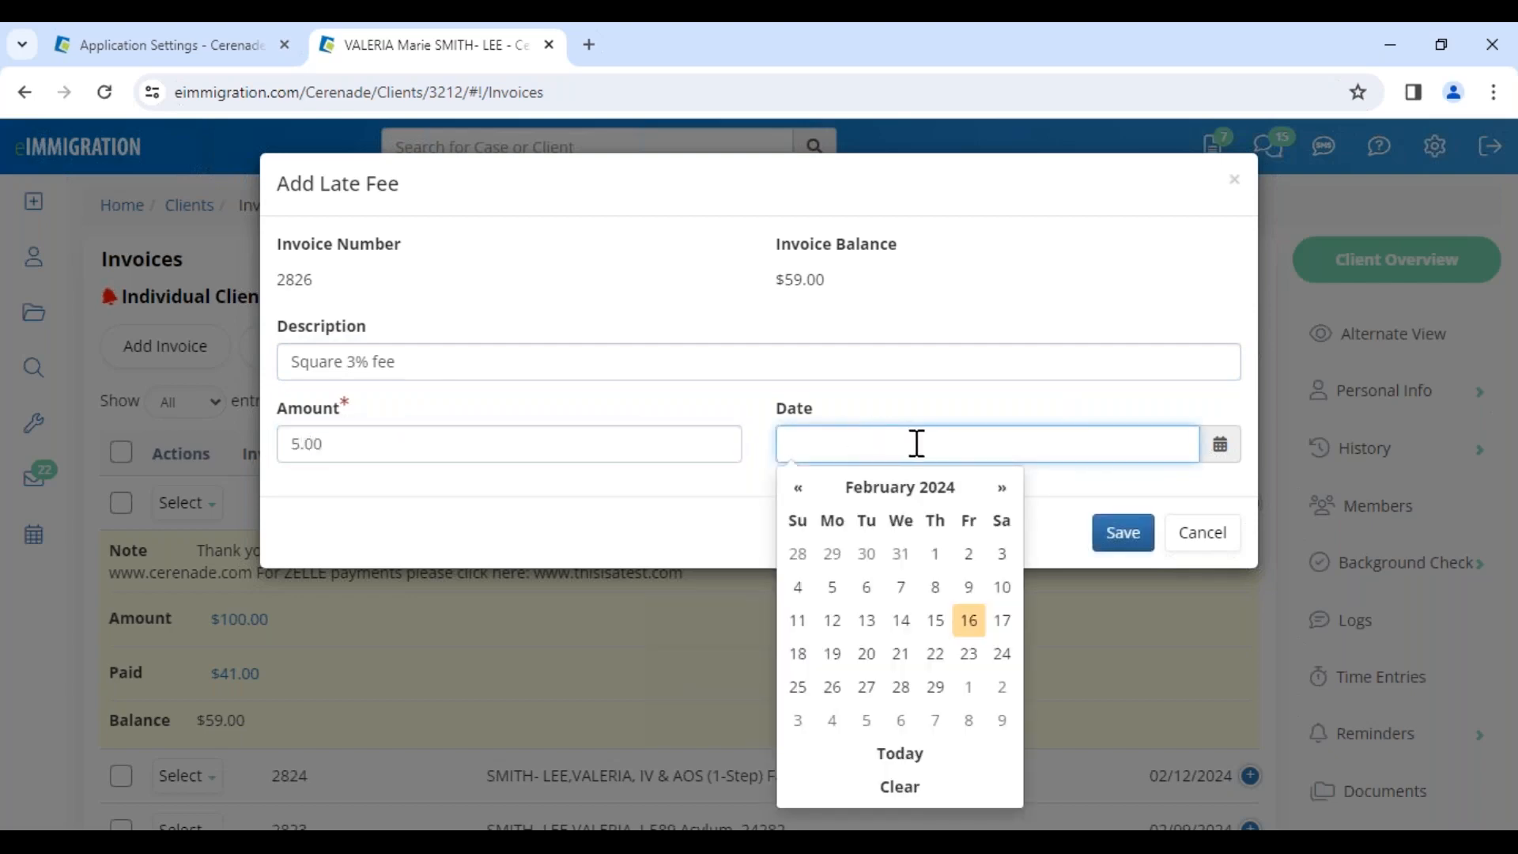
click(969, 621)
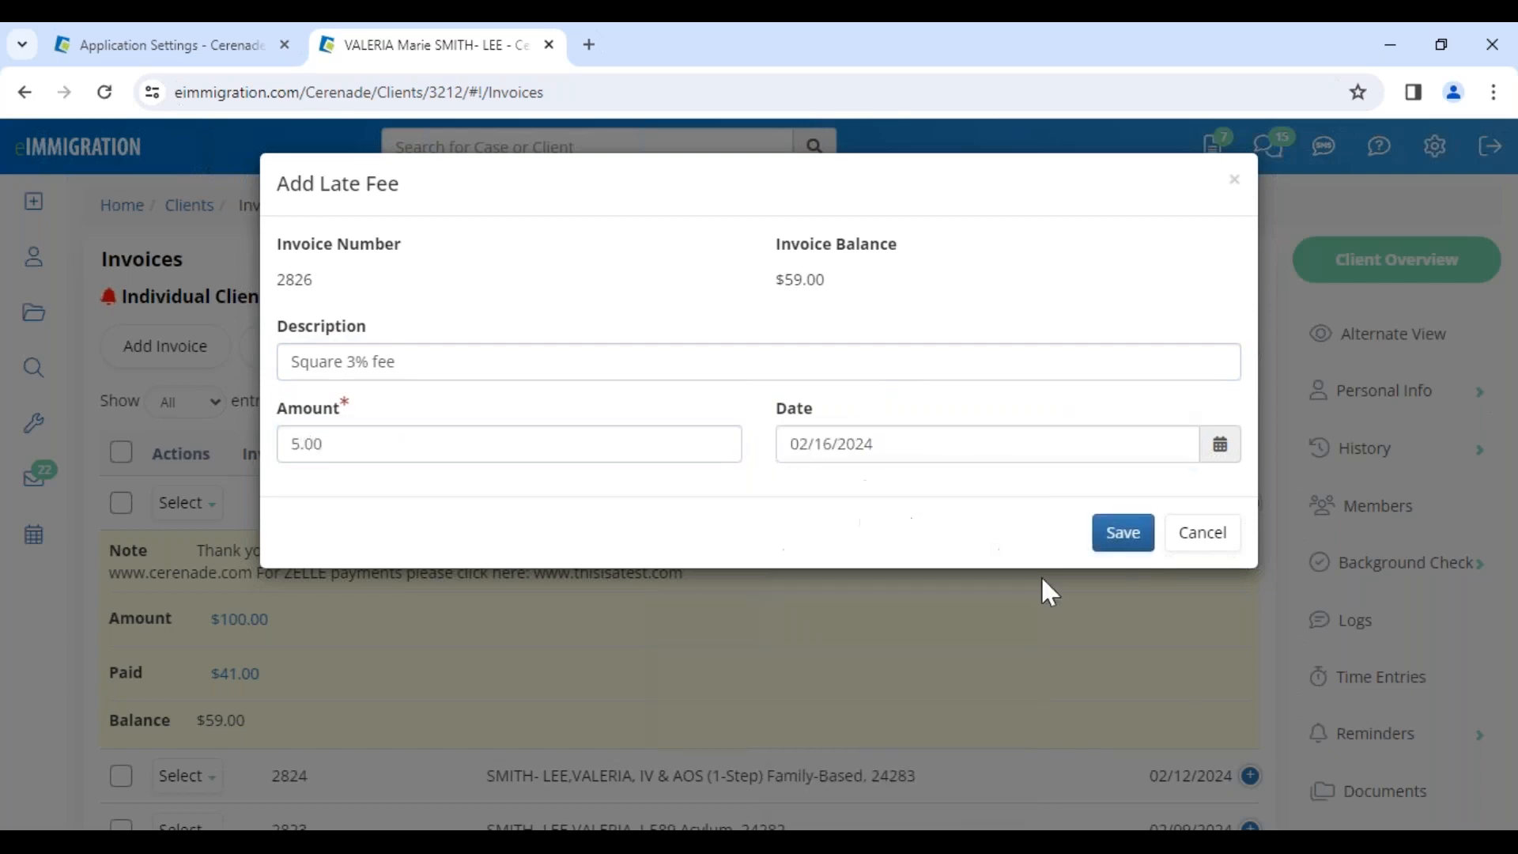
click(1115, 544)
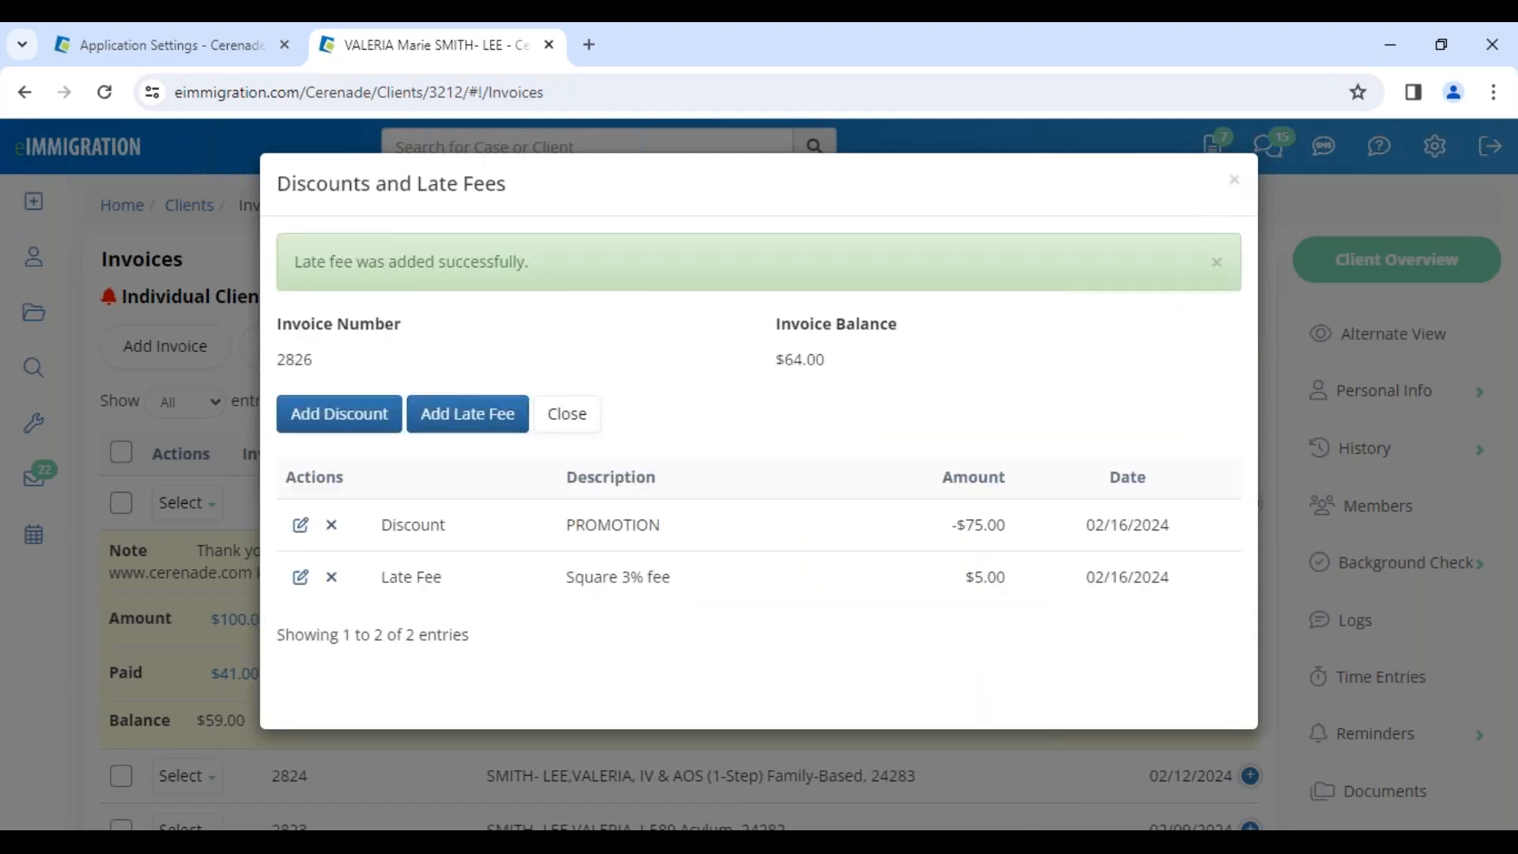
click(1234, 181)
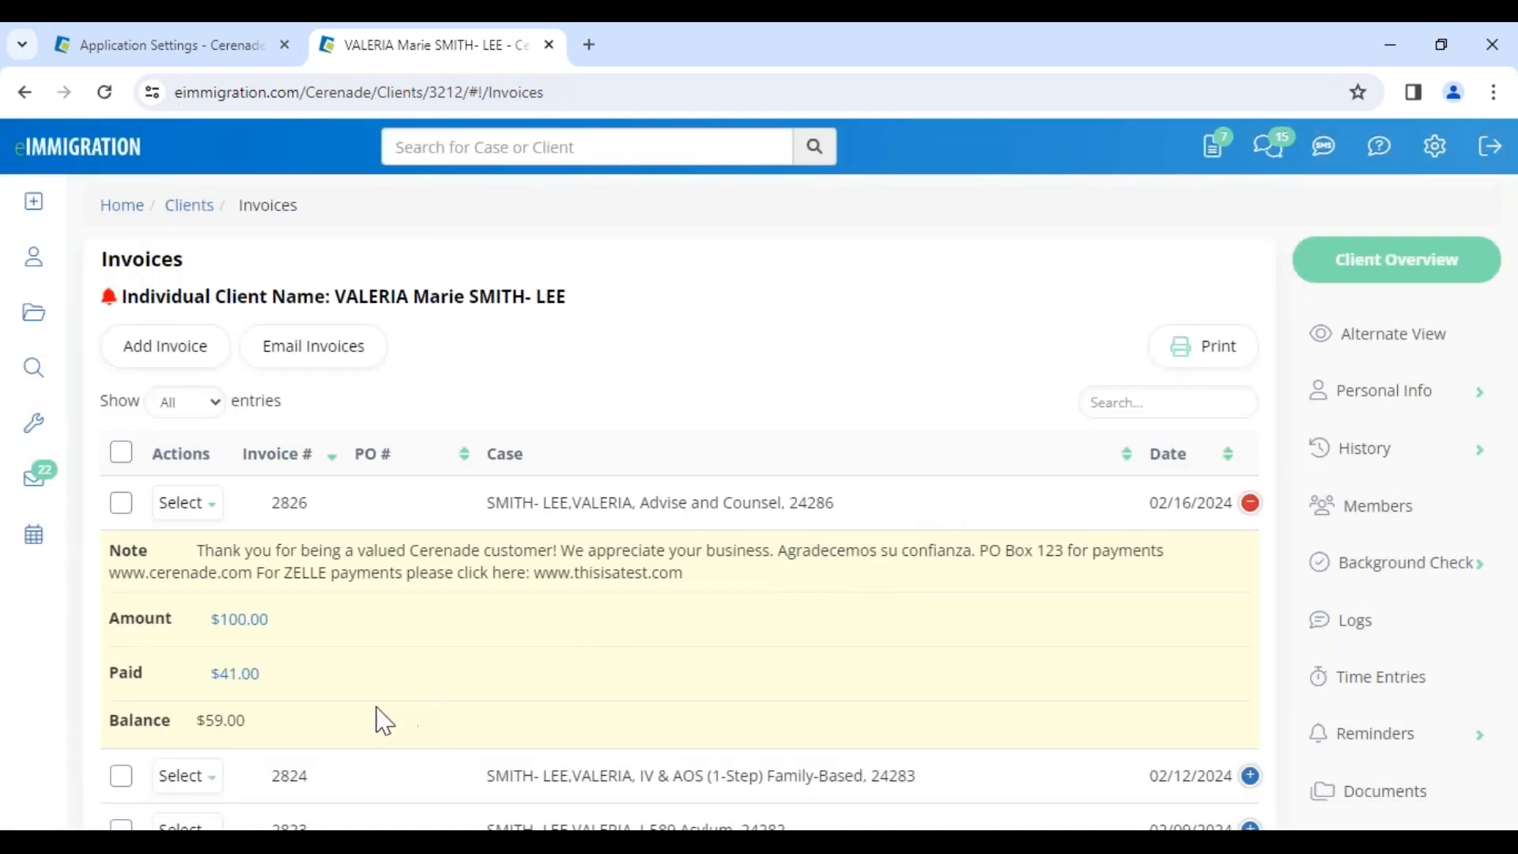
click(191, 506)
click(209, 542)
scroll(379, 667, down, 5)
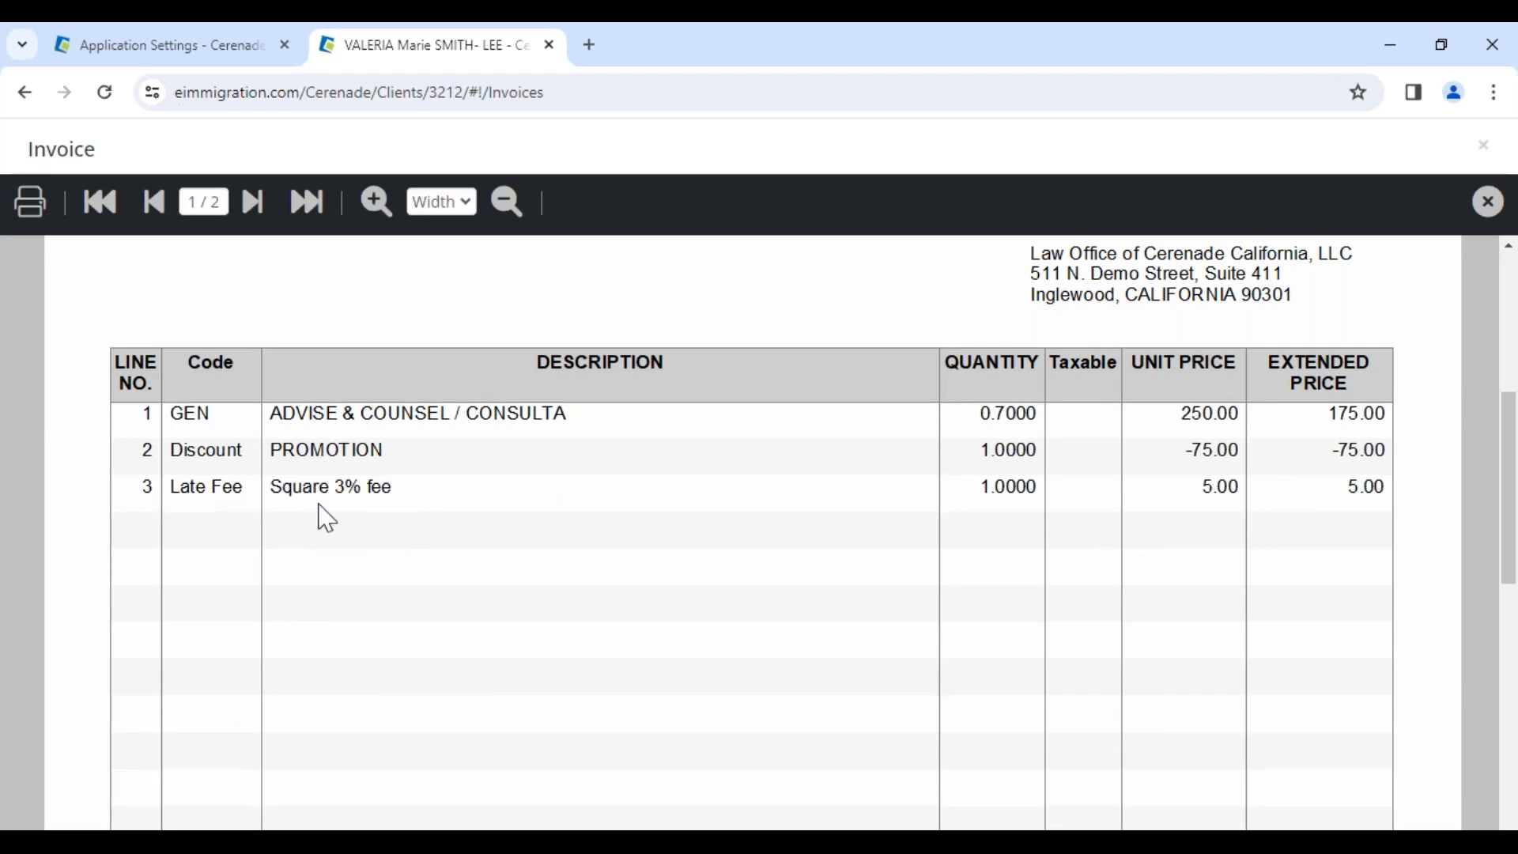
scroll(1067, 509, down, 5)
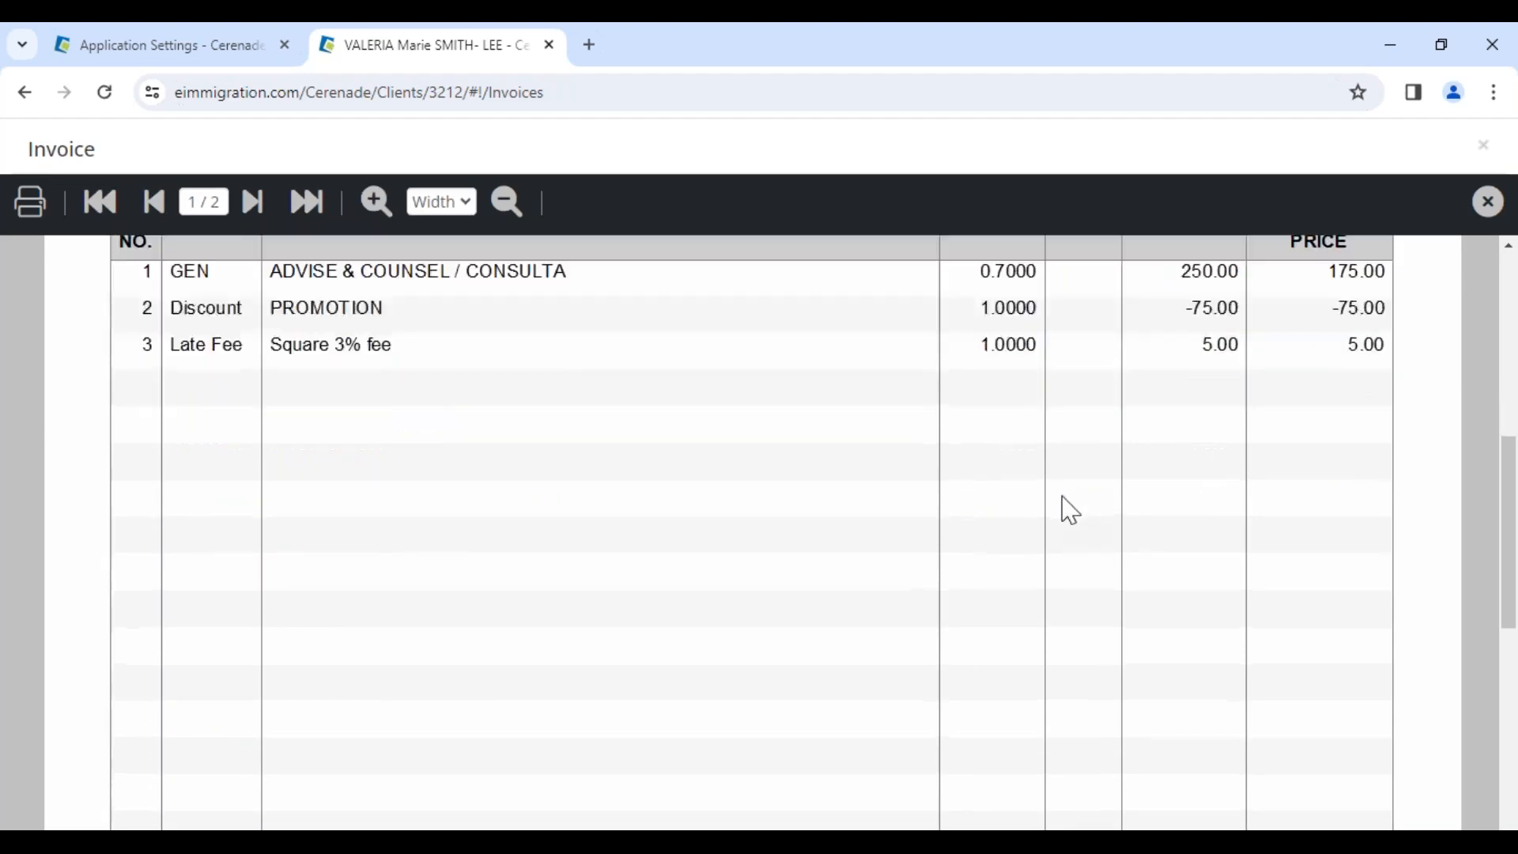
click(253, 205)
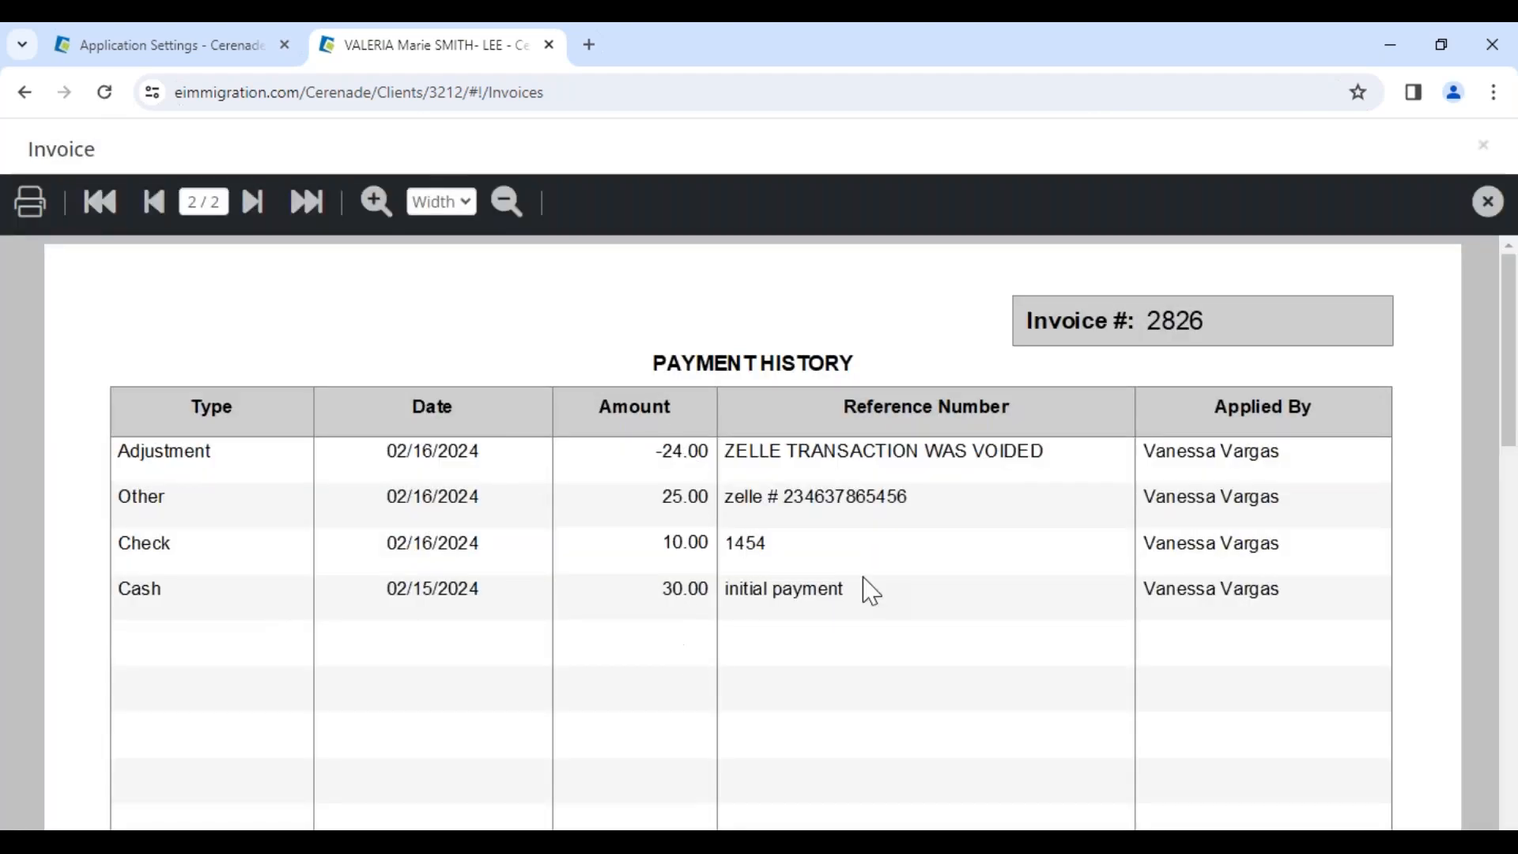
scroll(1245, 557, down, 1)
scroll(1245, 557, down, 8)
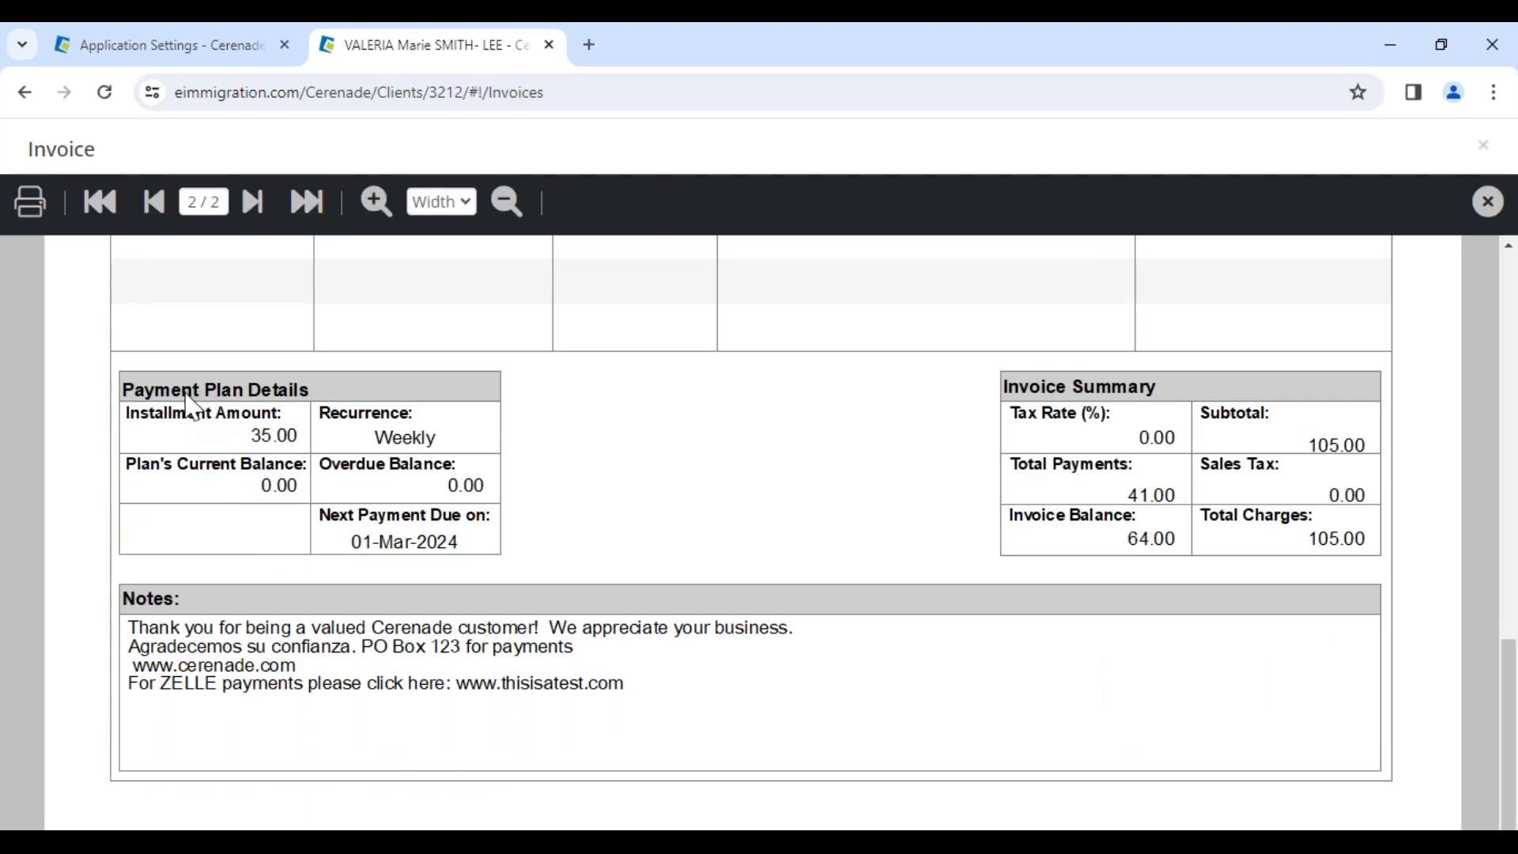
scroll(269, 494, up, 6)
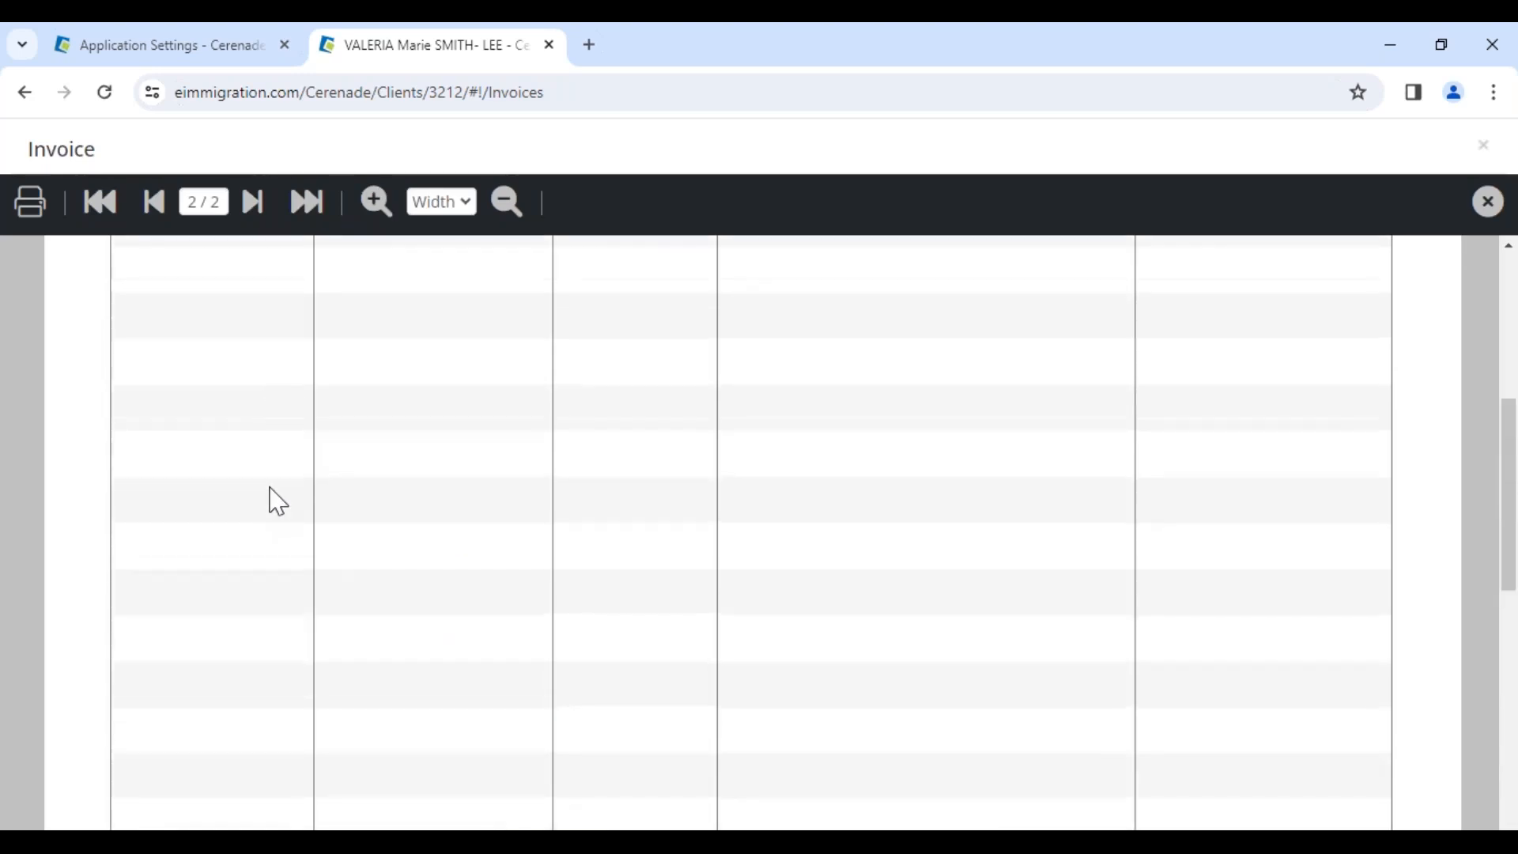
scroll(277, 502, up, 2)
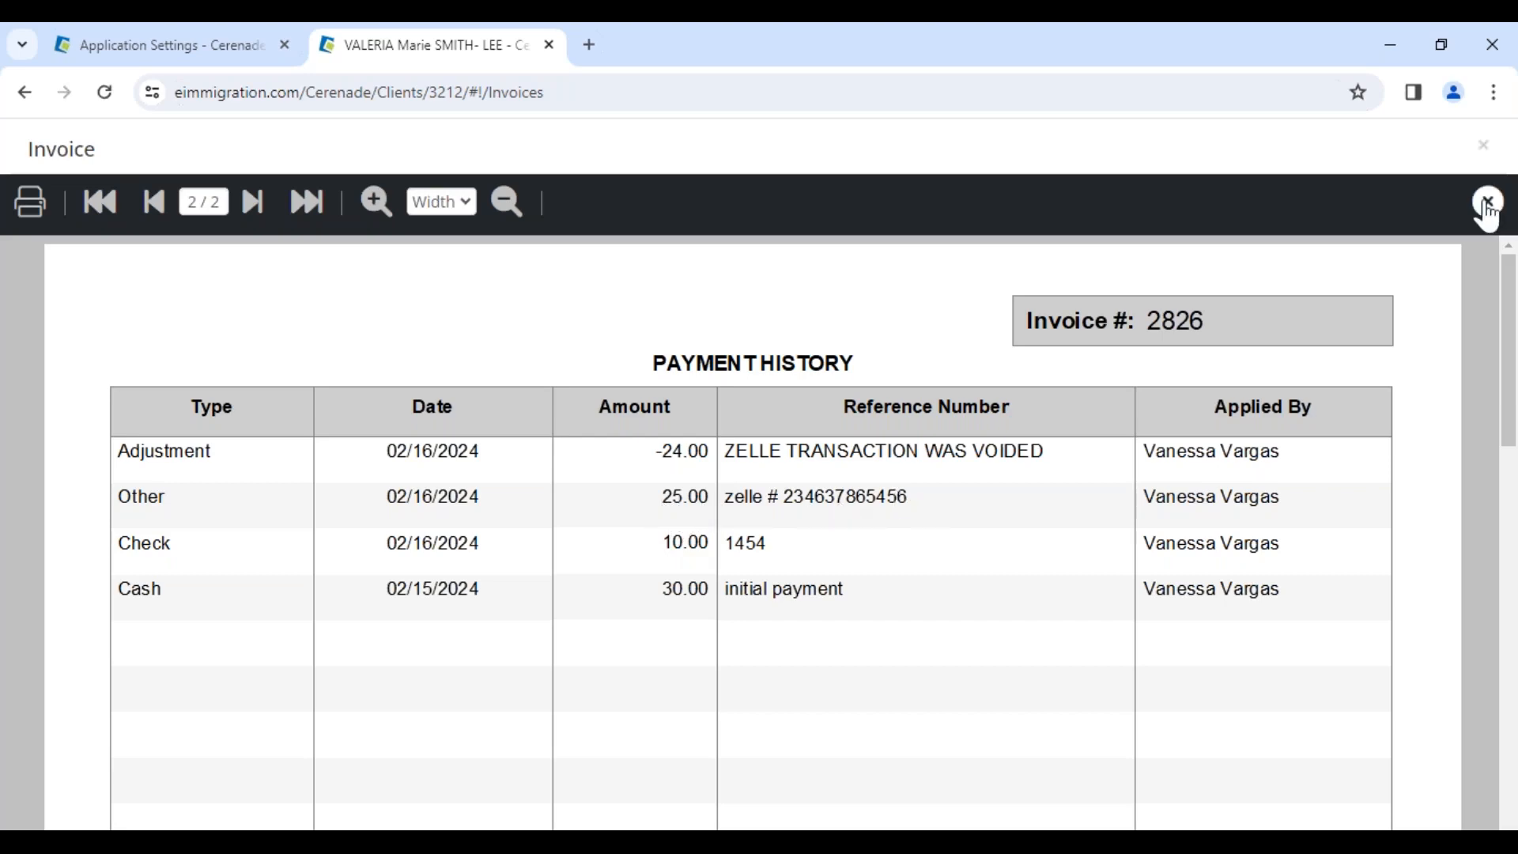
click(1484, 207)
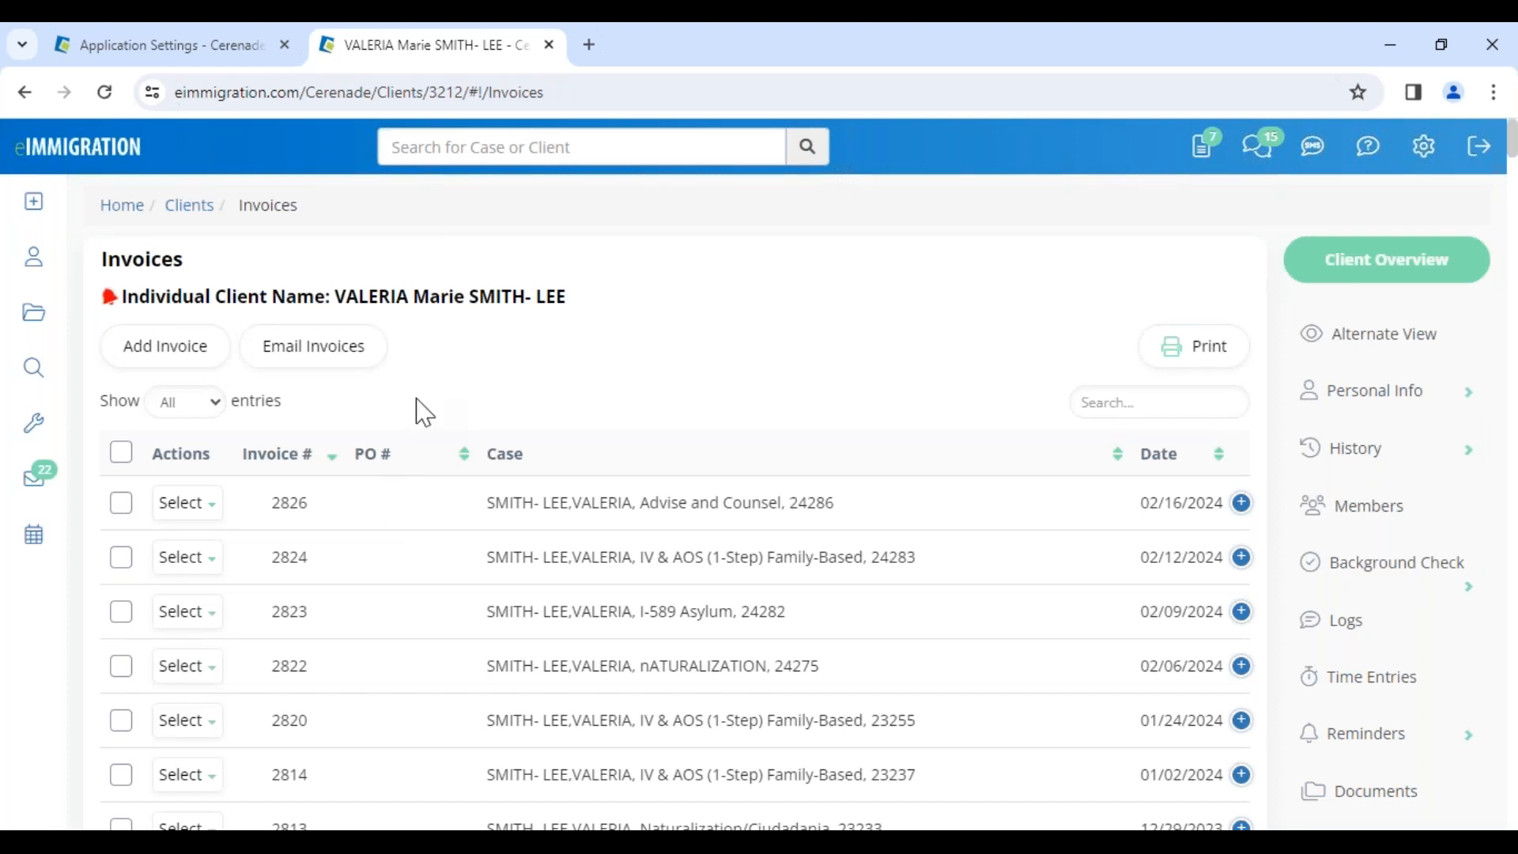
Delete the existing $35 payment plan on the Advise and Counsel invoice
click(204, 509)
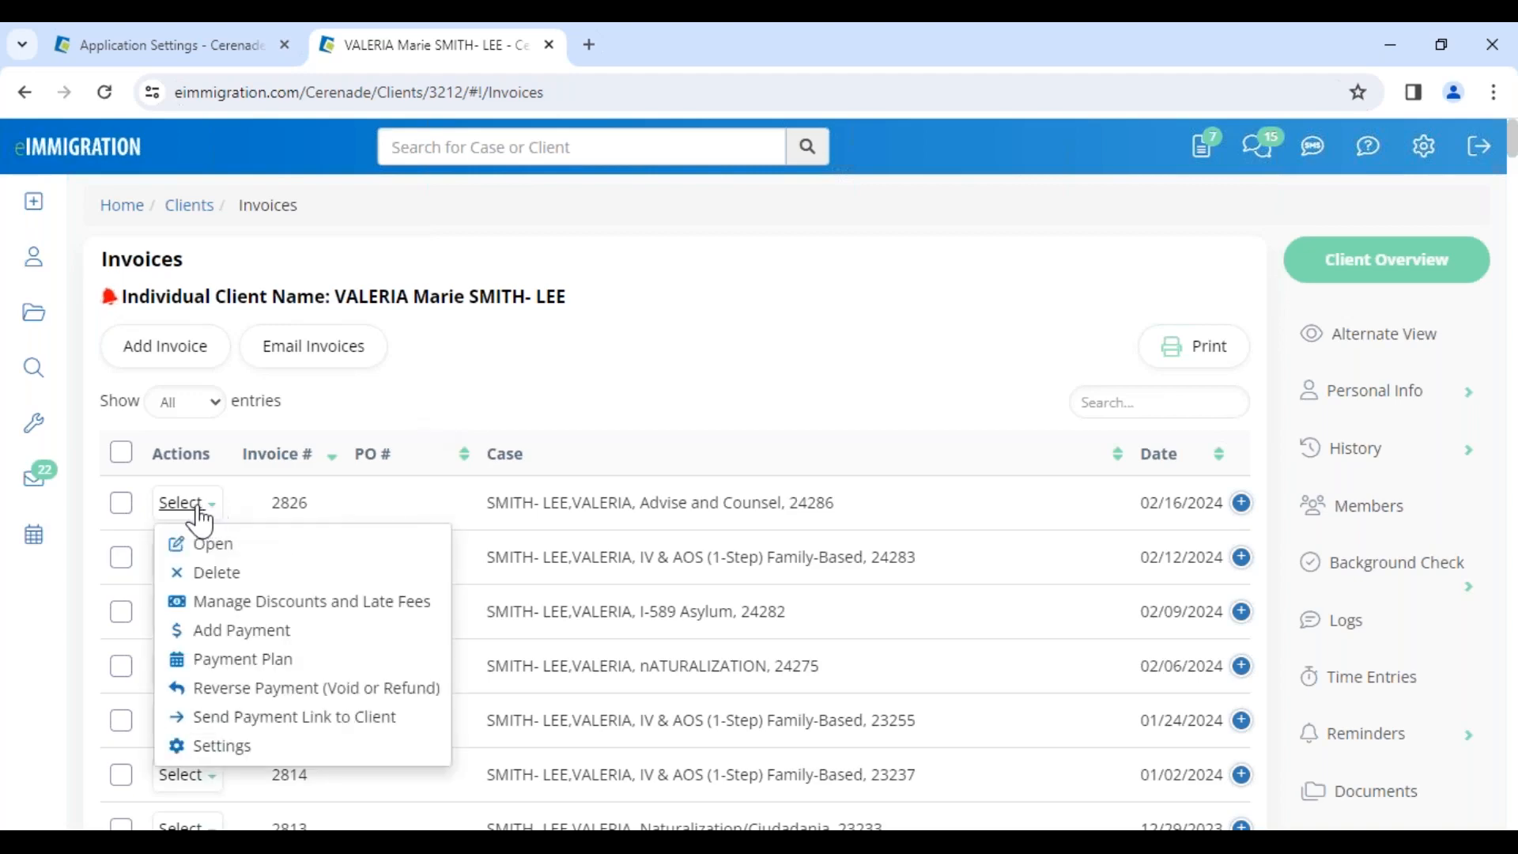
click(249, 661)
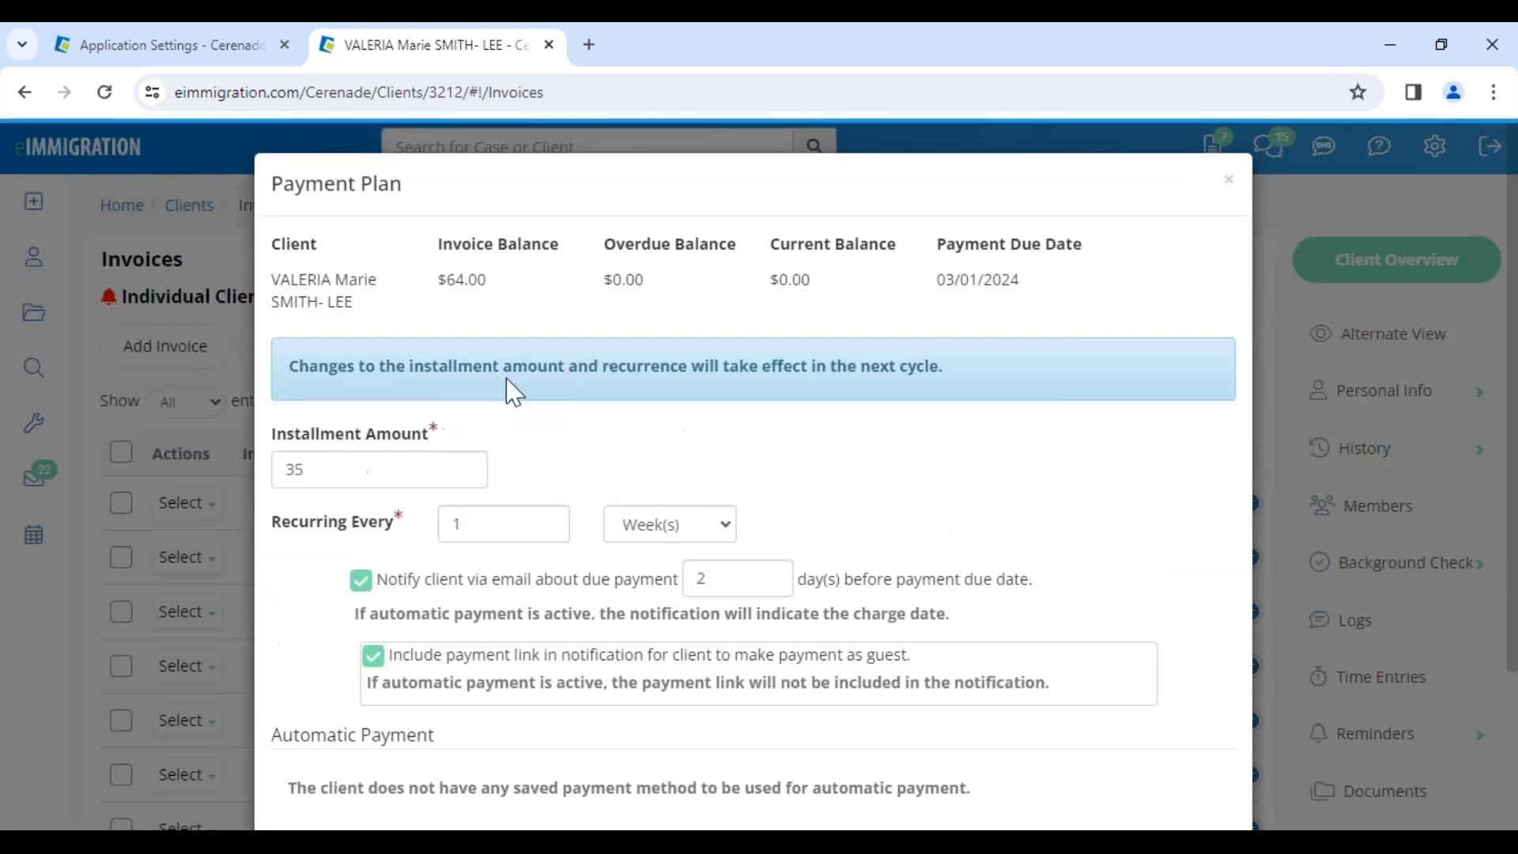
double_click(338, 473)
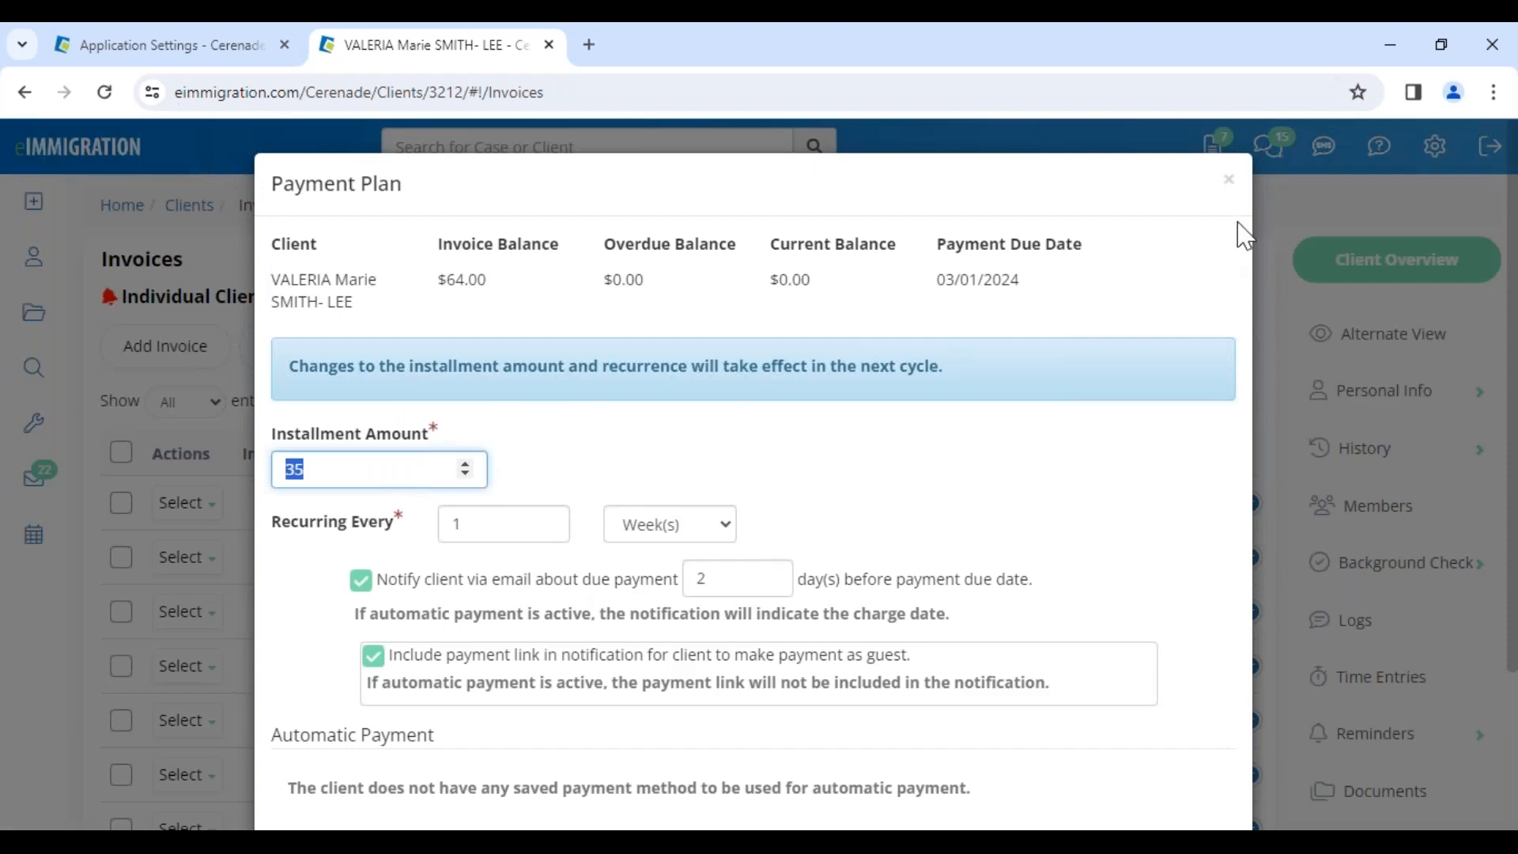
scroll(1199, 549, down, 3)
click(1116, 762)
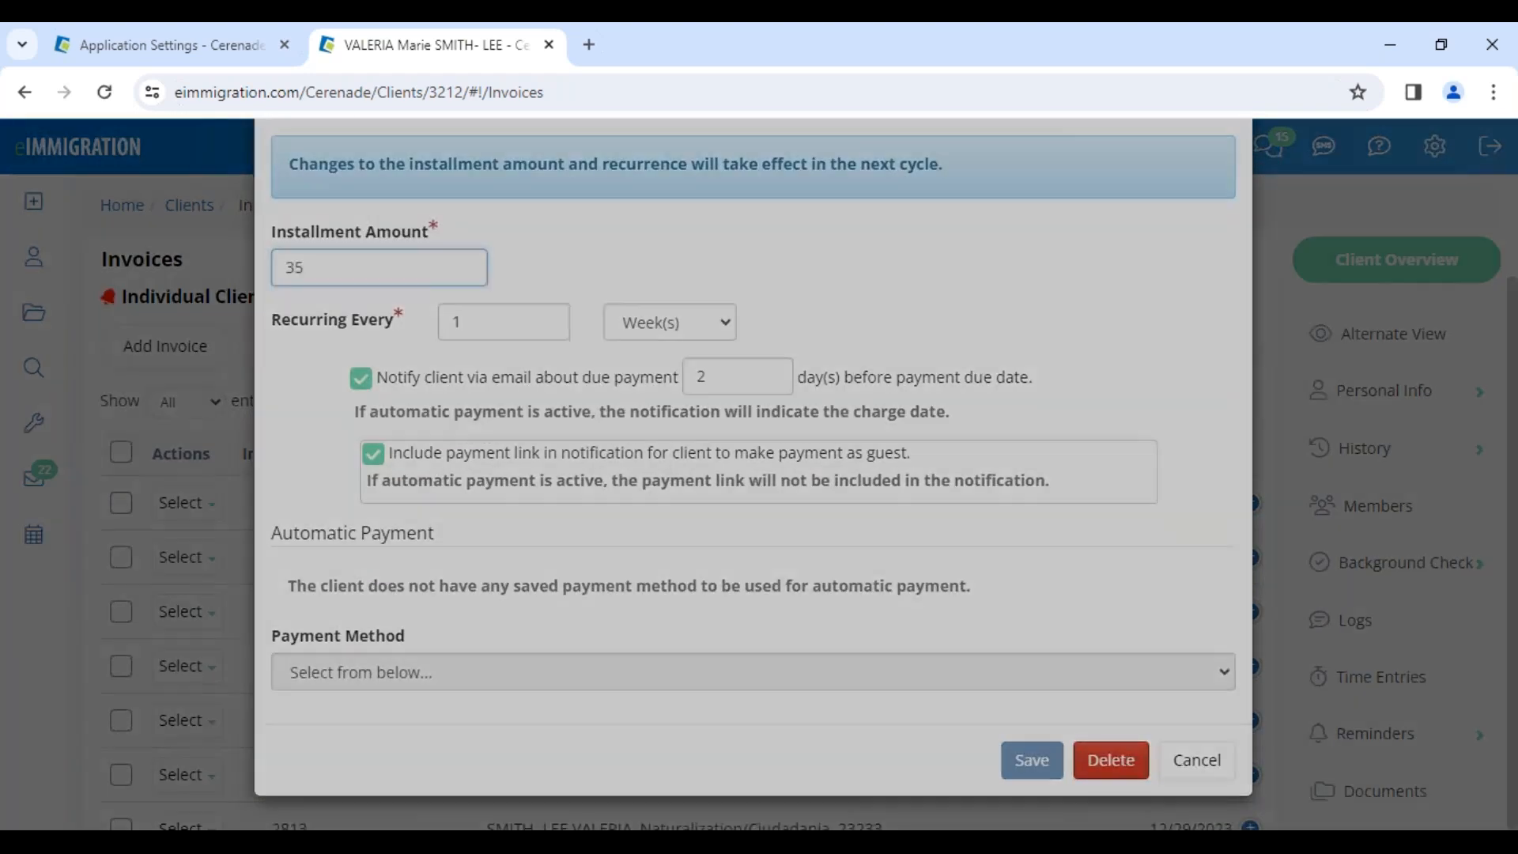
click(1049, 245)
Start a new payment plan with first due date 03/01/2024 and installment 25.00
click(197, 499)
click(222, 662)
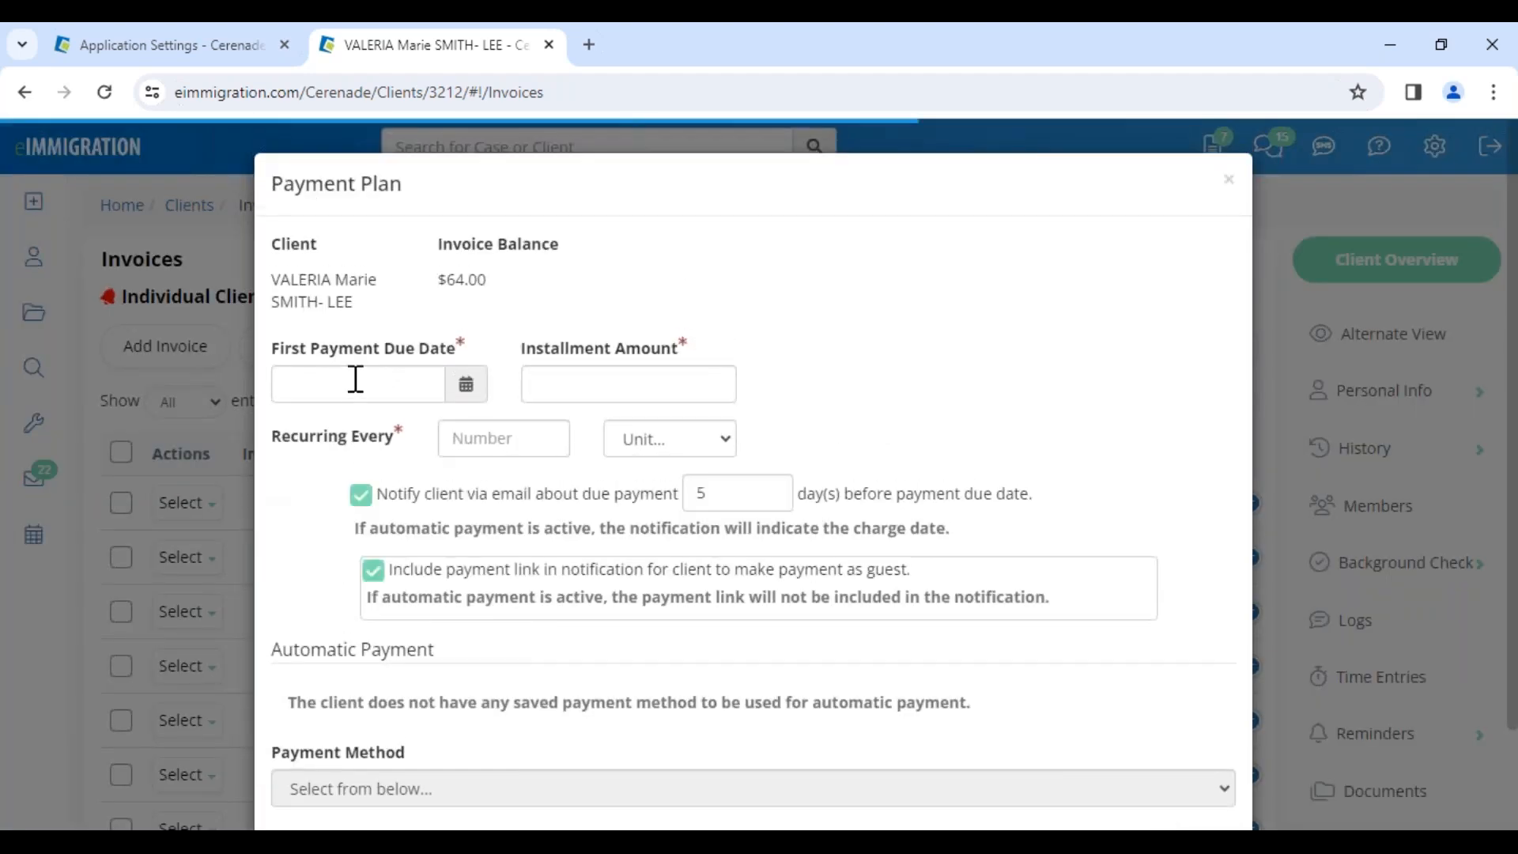
click(353, 382)
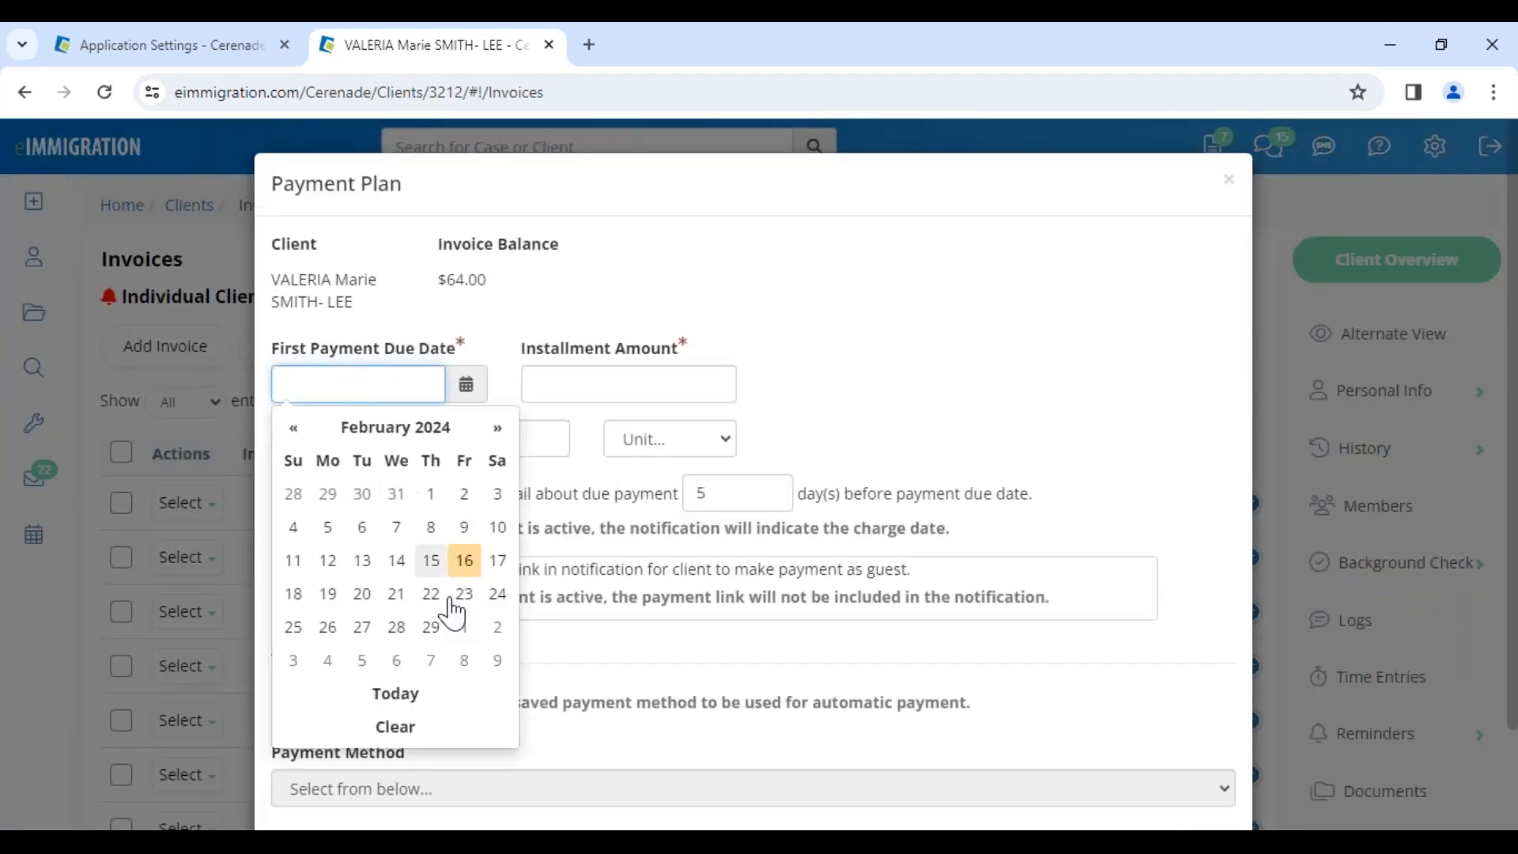
click(465, 629)
click(553, 385)
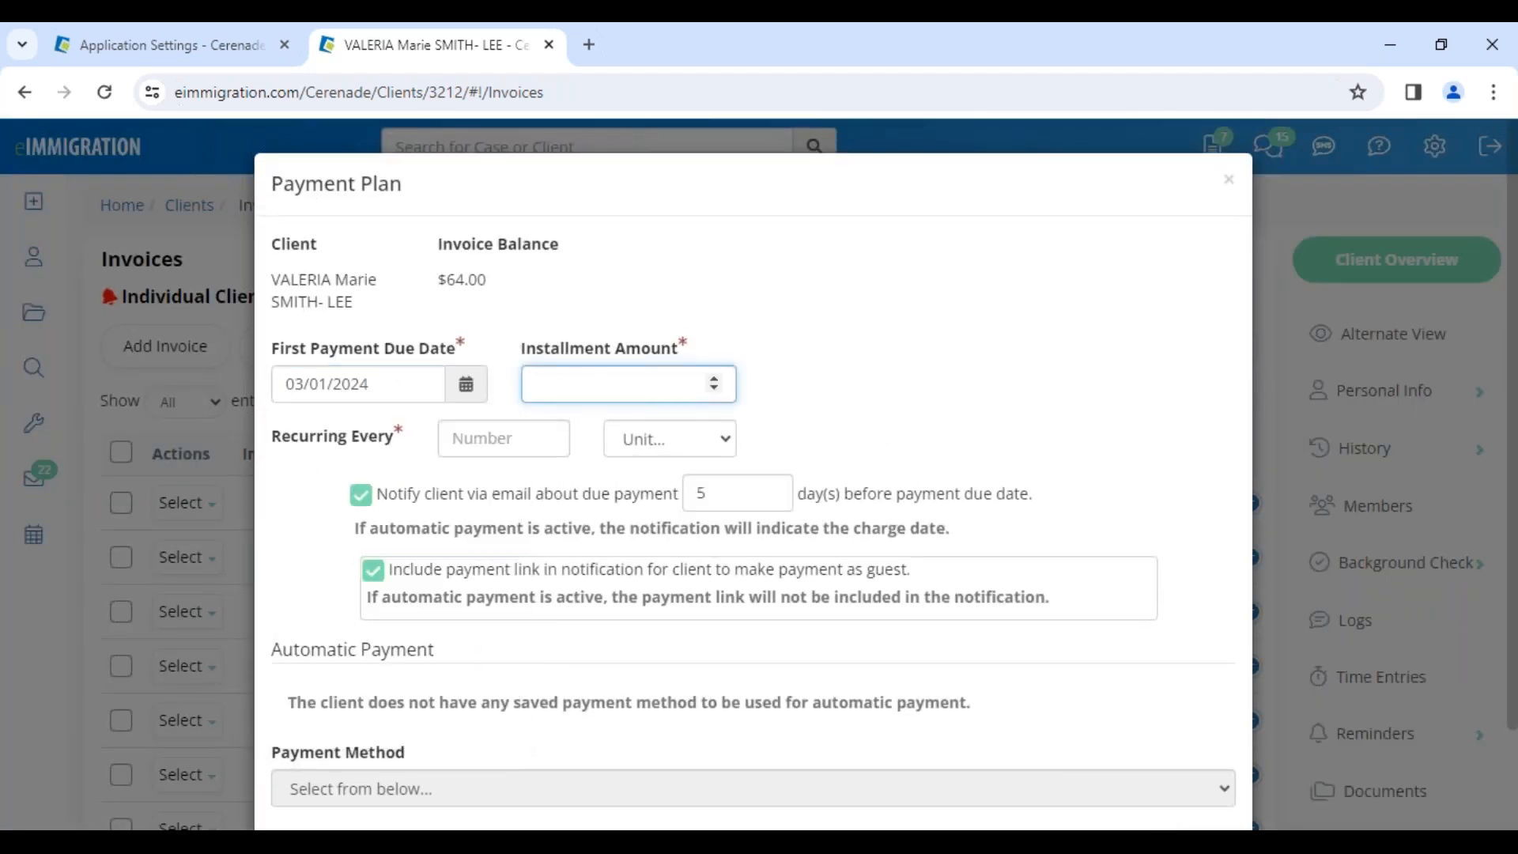
text(25.0)
Make the payment plan recur every 1 week and save it
click(549, 440)
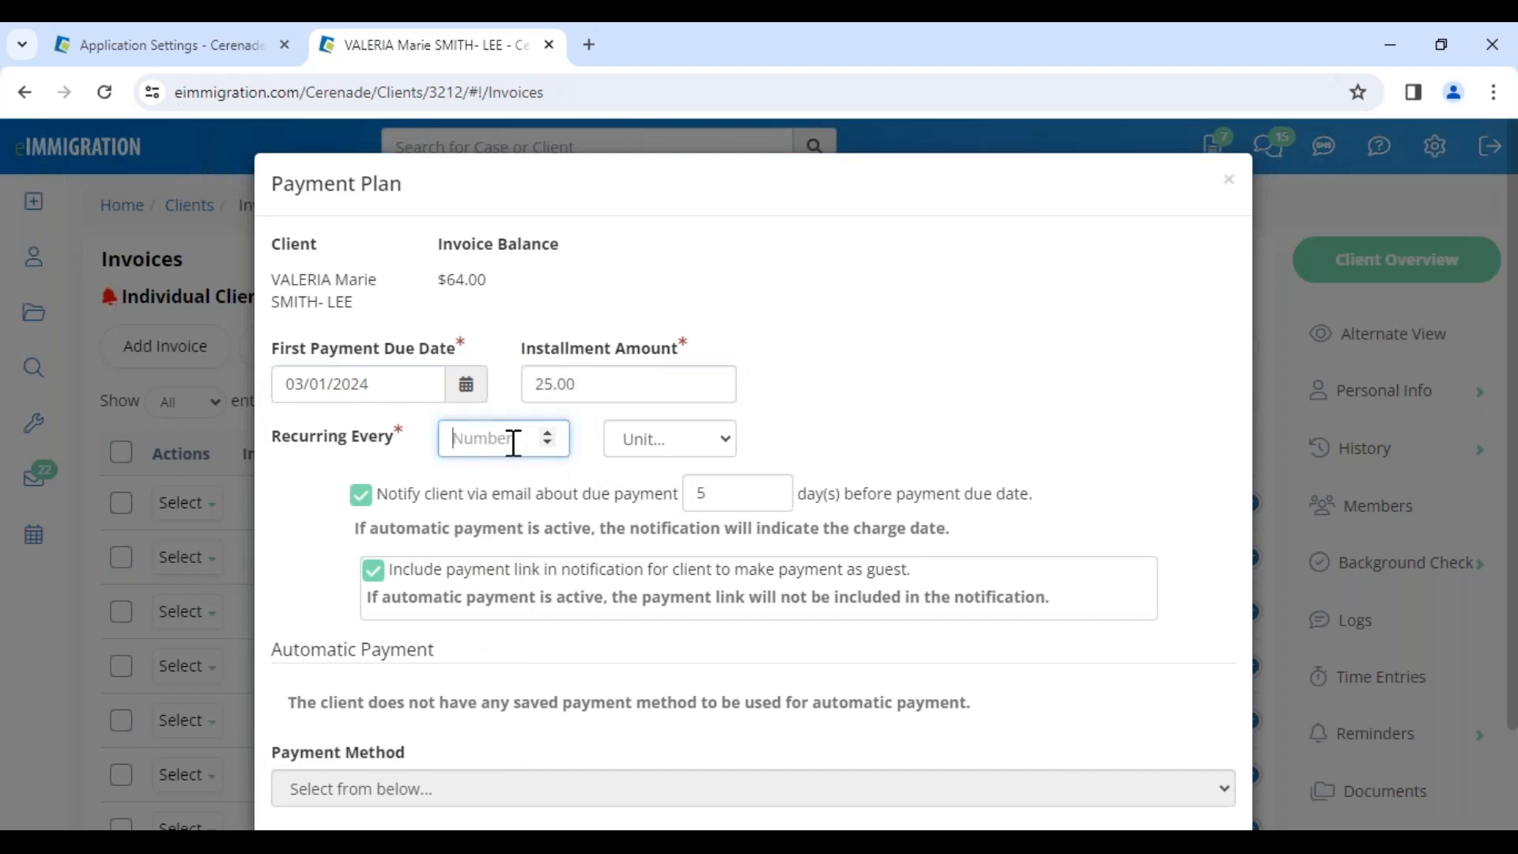
text(1)
click(642, 449)
click(659, 509)
scroll(1226, 738, down, 2)
click(1113, 760)
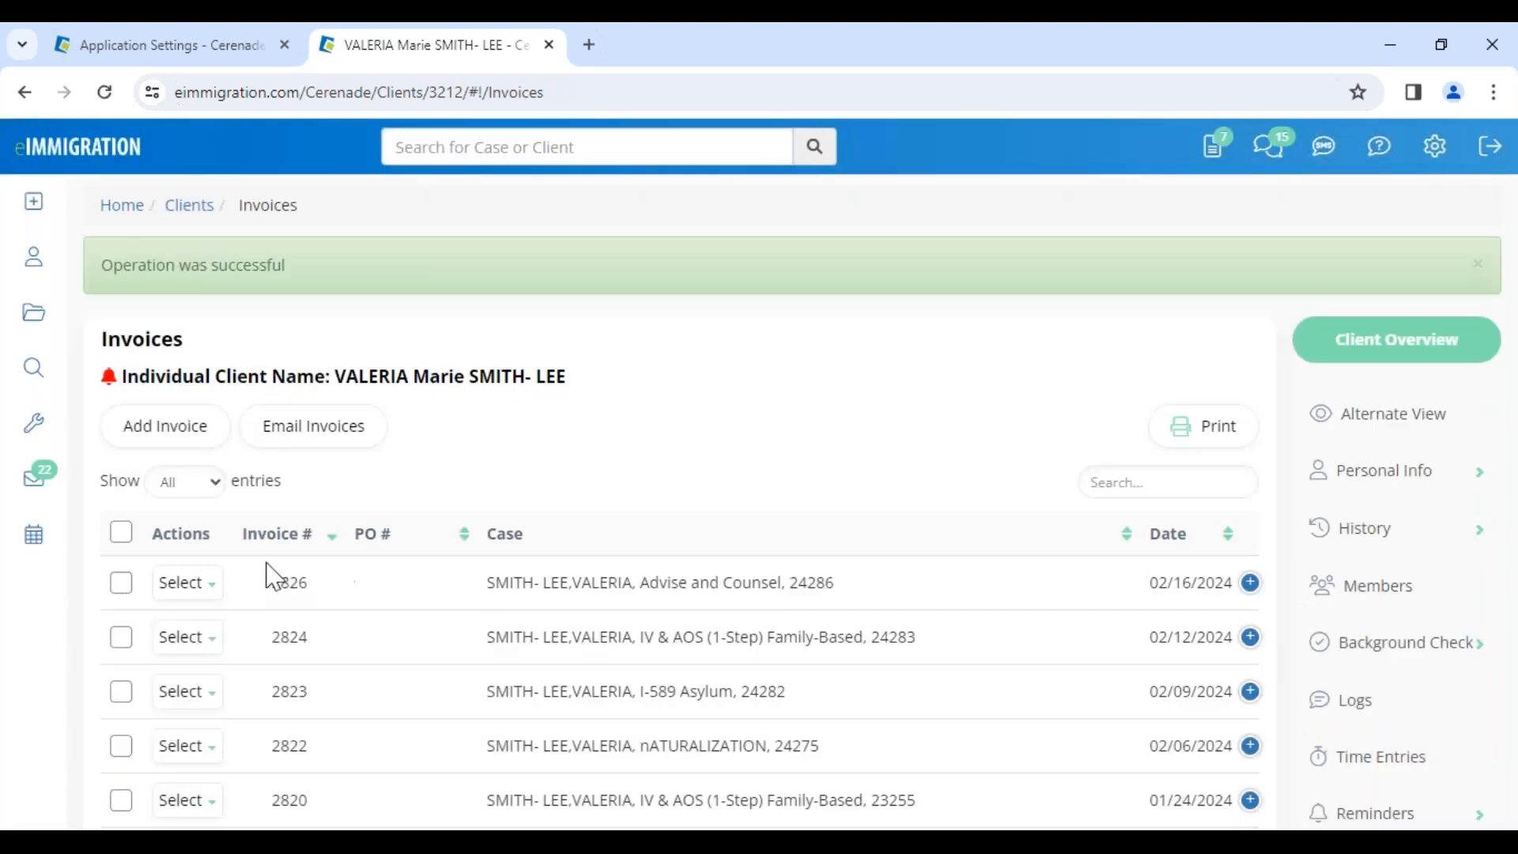
click(190, 584)
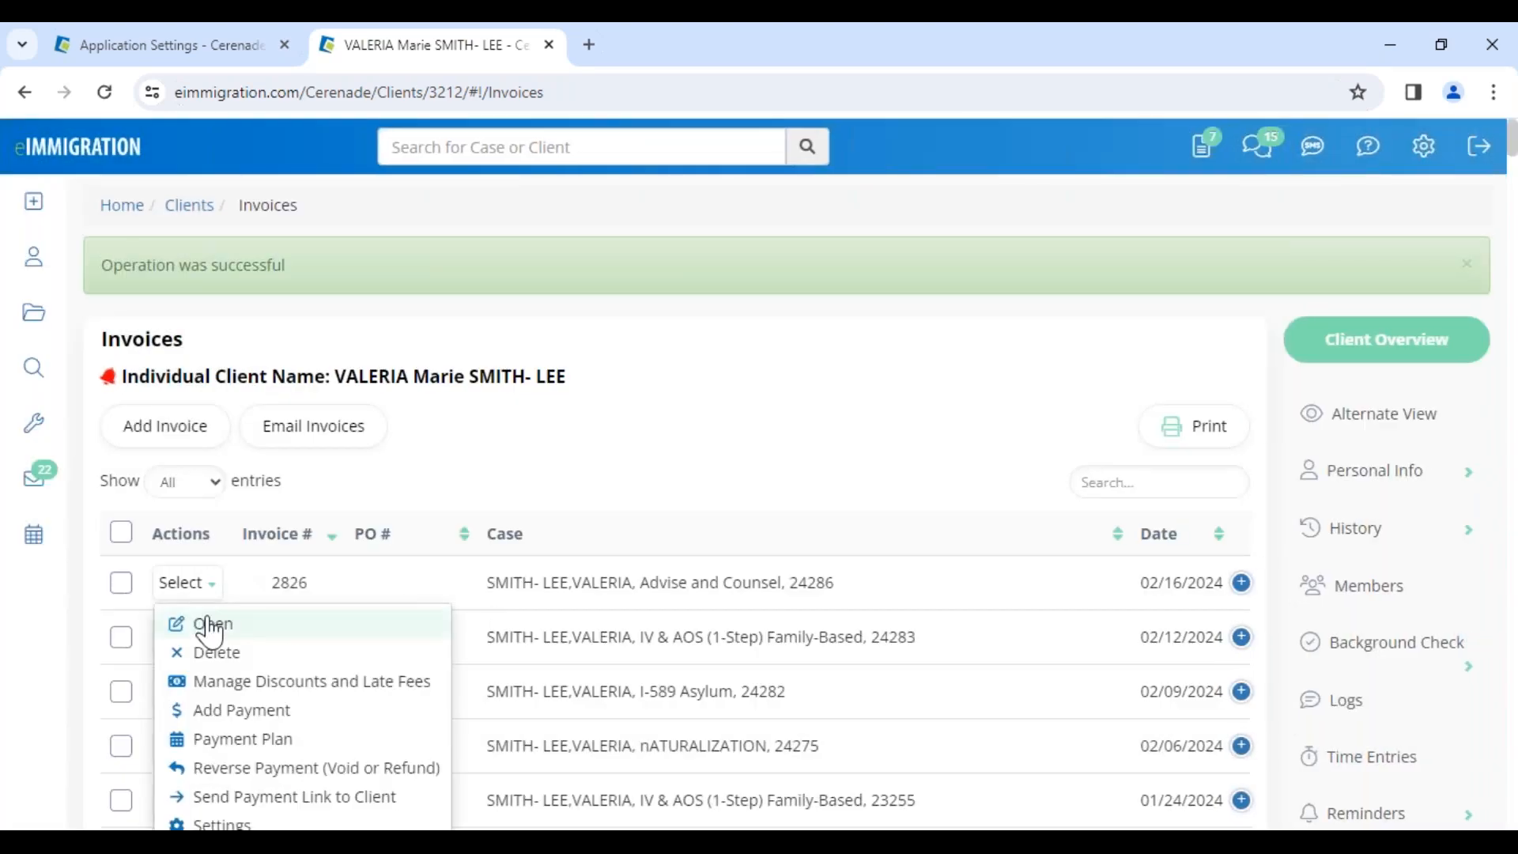
click(211, 627)
scroll(401, 536, down, 10)
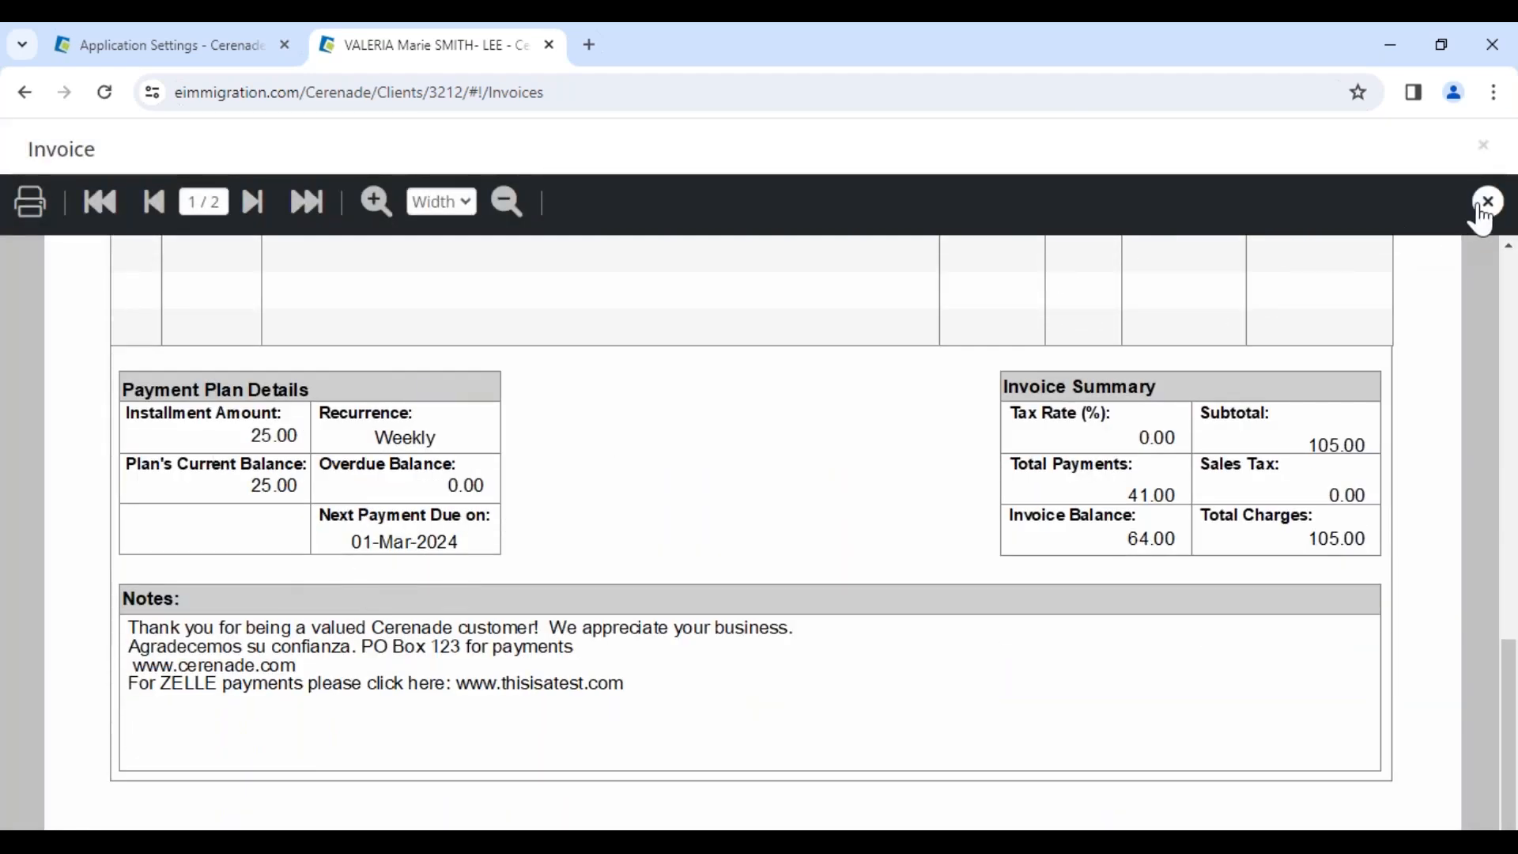
click(1486, 204)
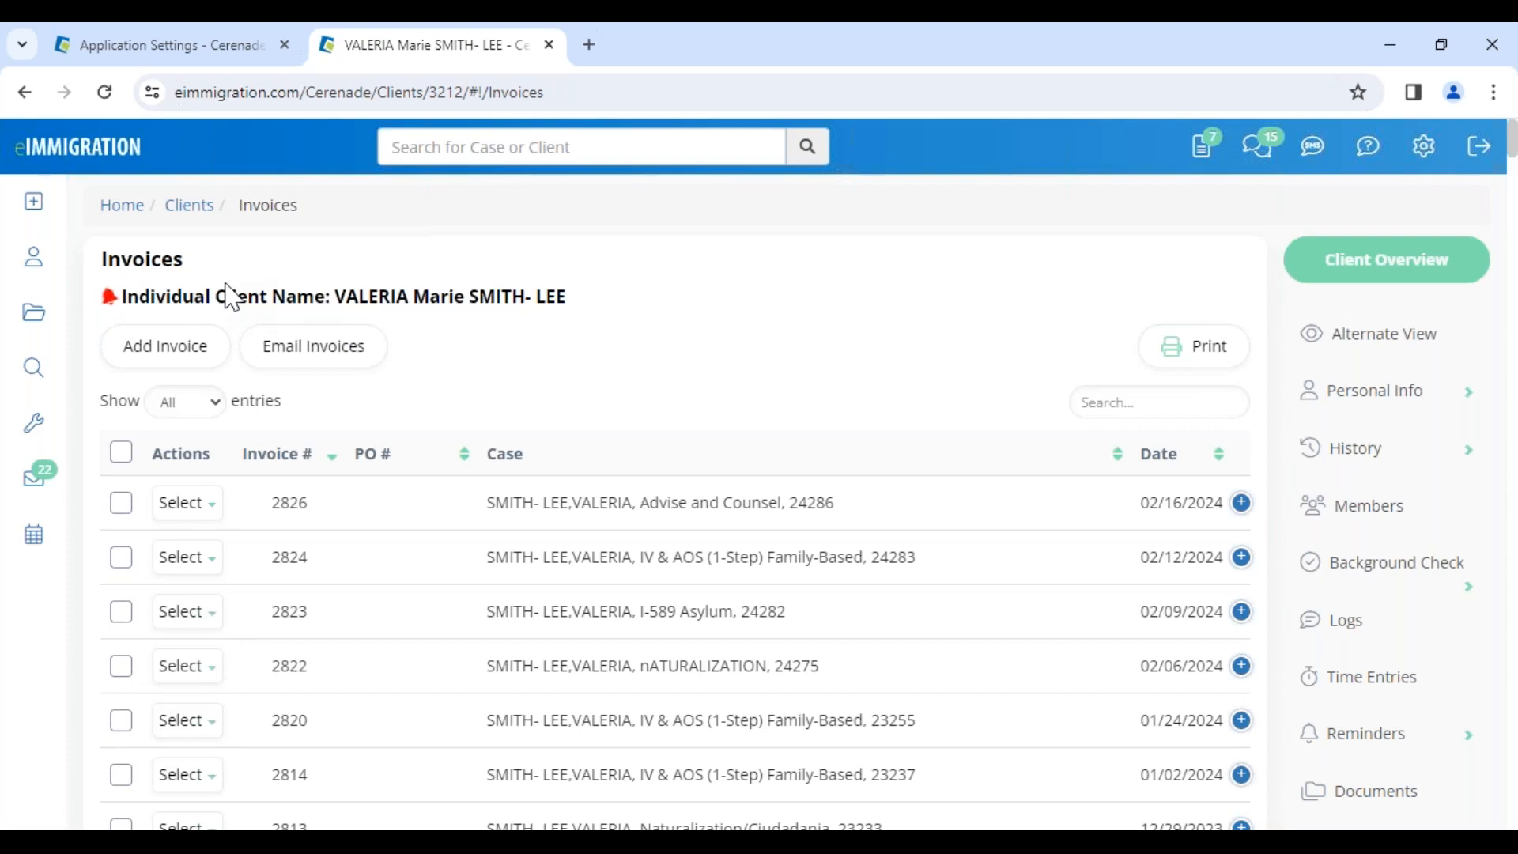
Review PayPal credentials under Administrator Home > Application Settings > Payment Gateway, then close that tab
click(182, 49)
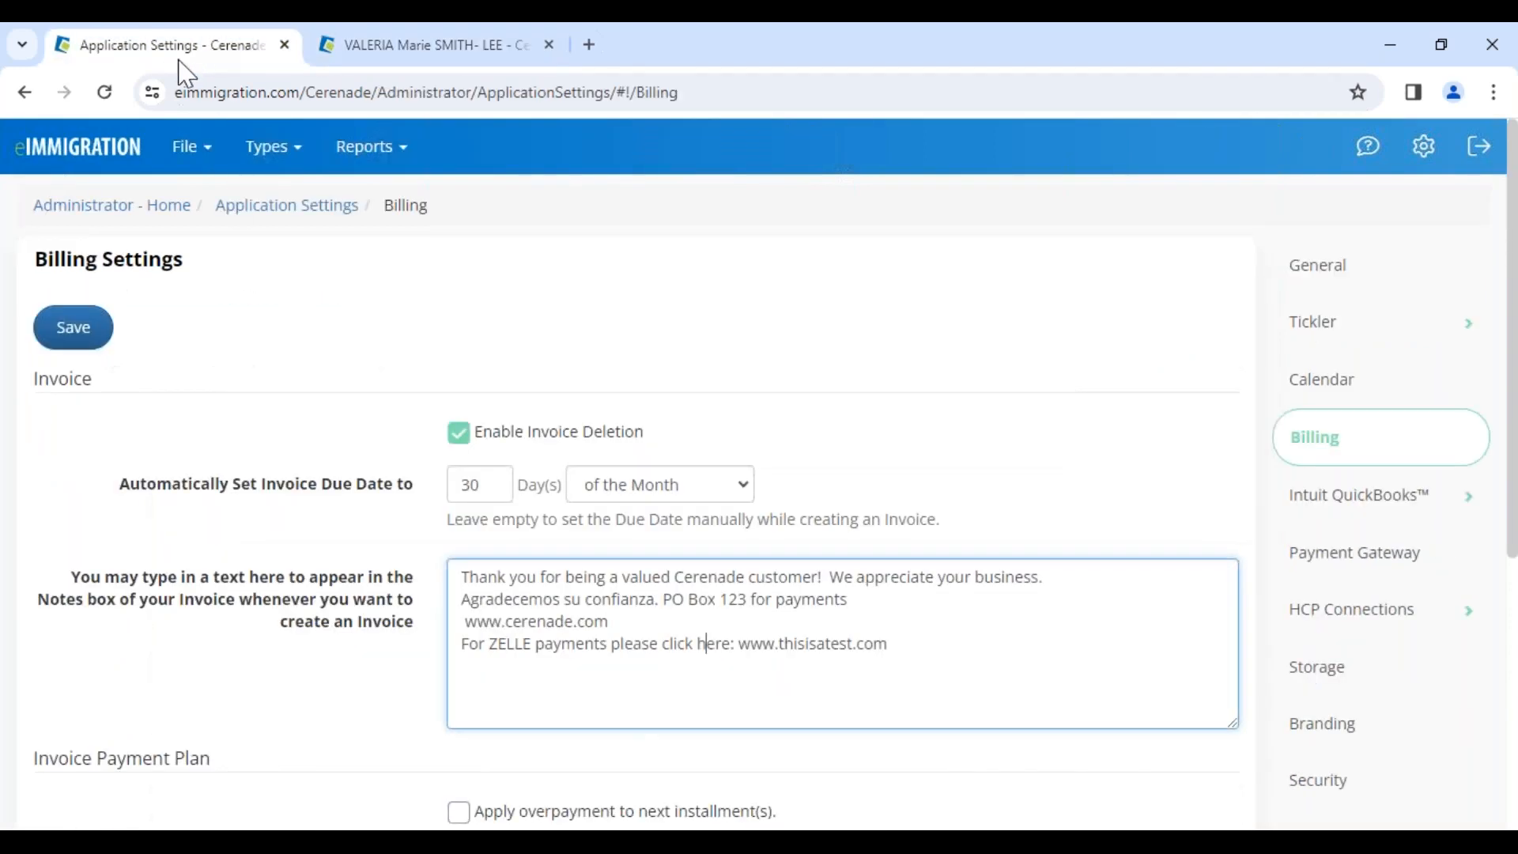
click(92, 218)
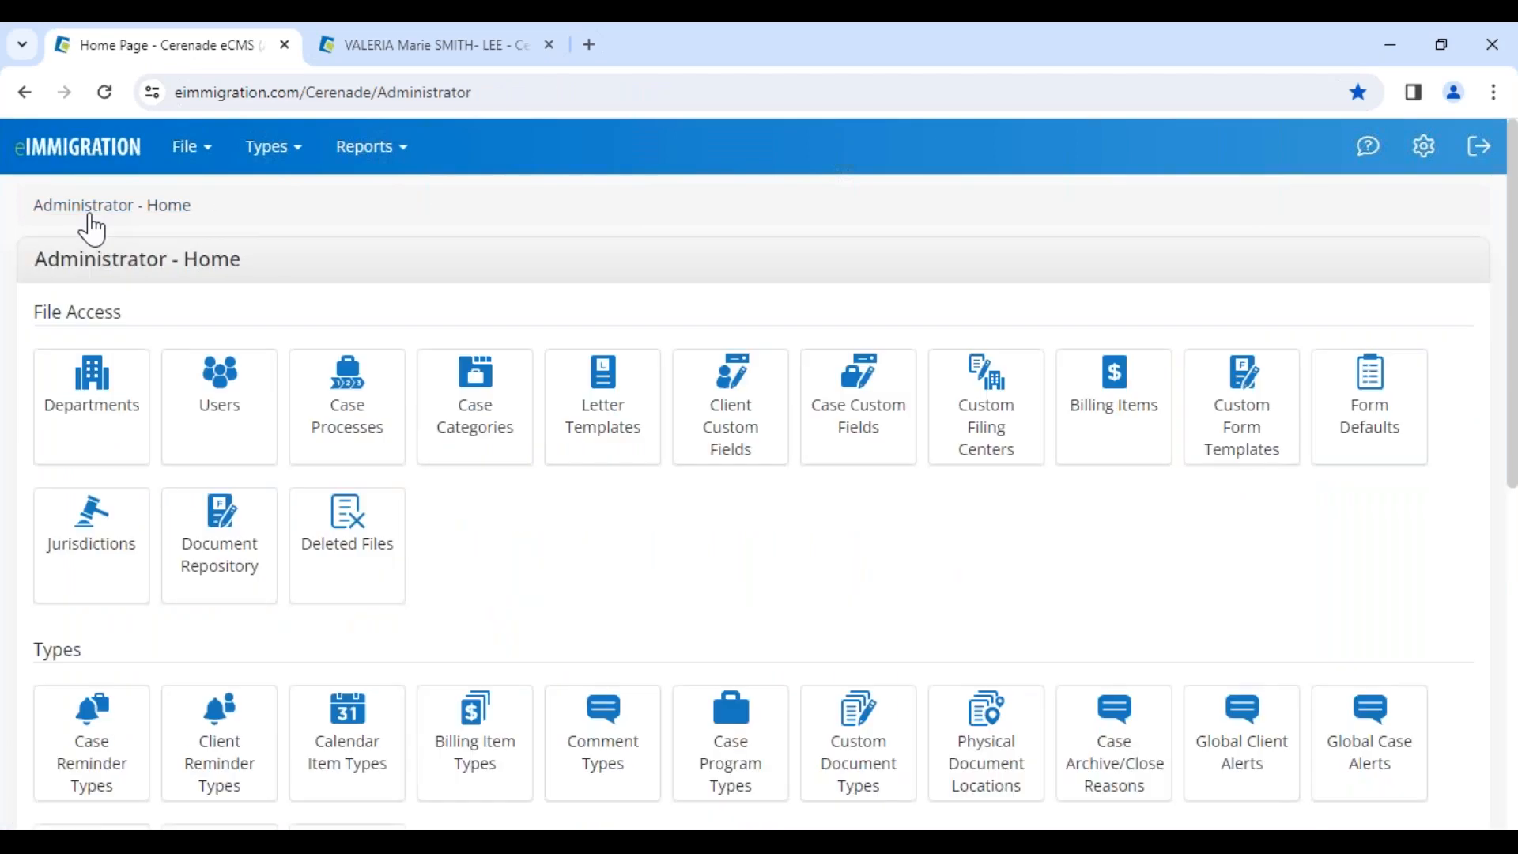
scroll(92, 229, down, 15)
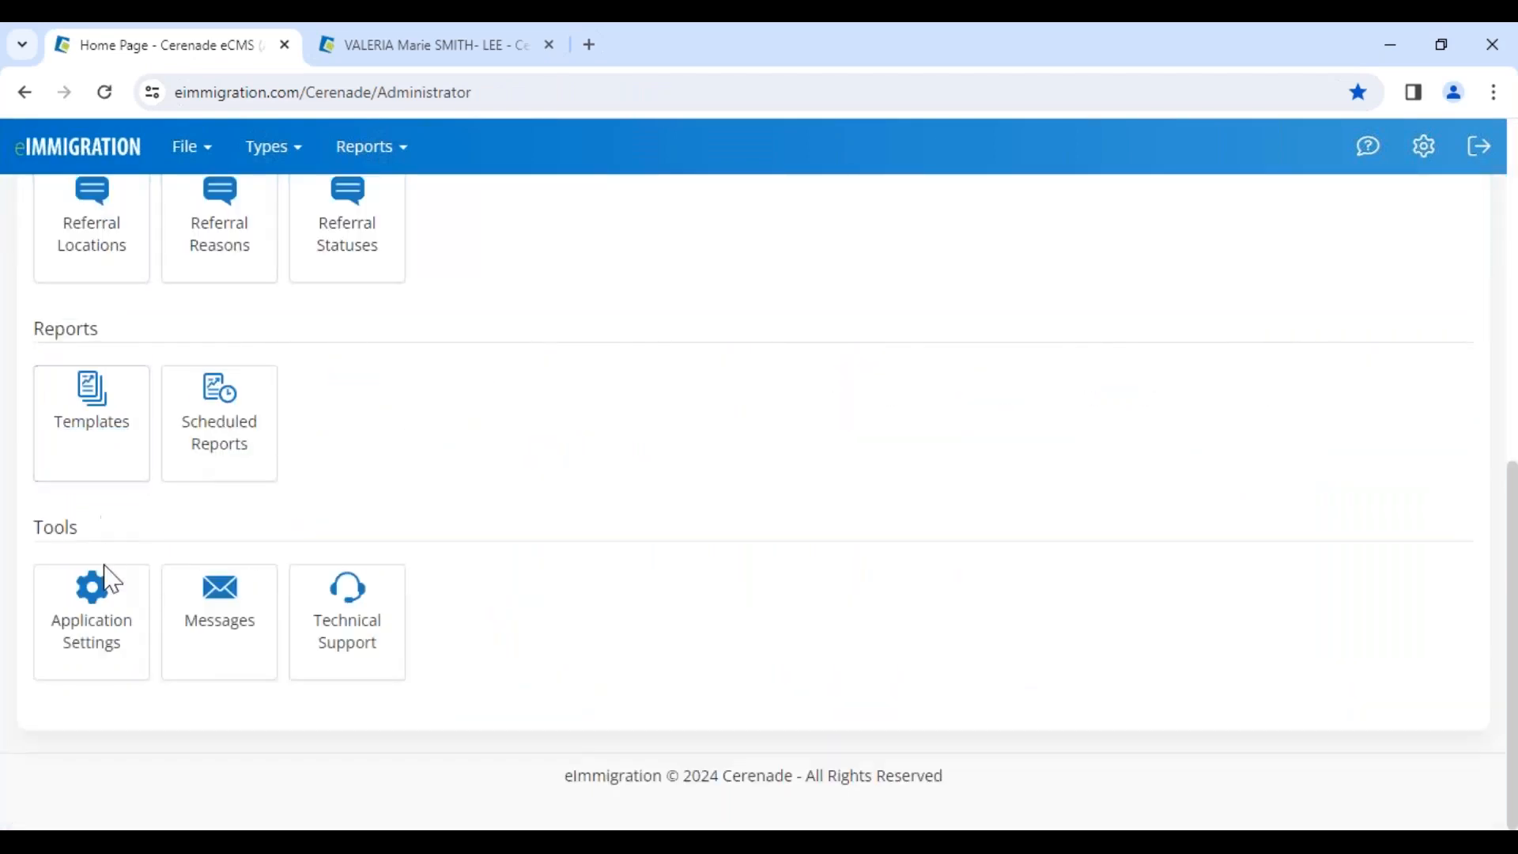
click(104, 647)
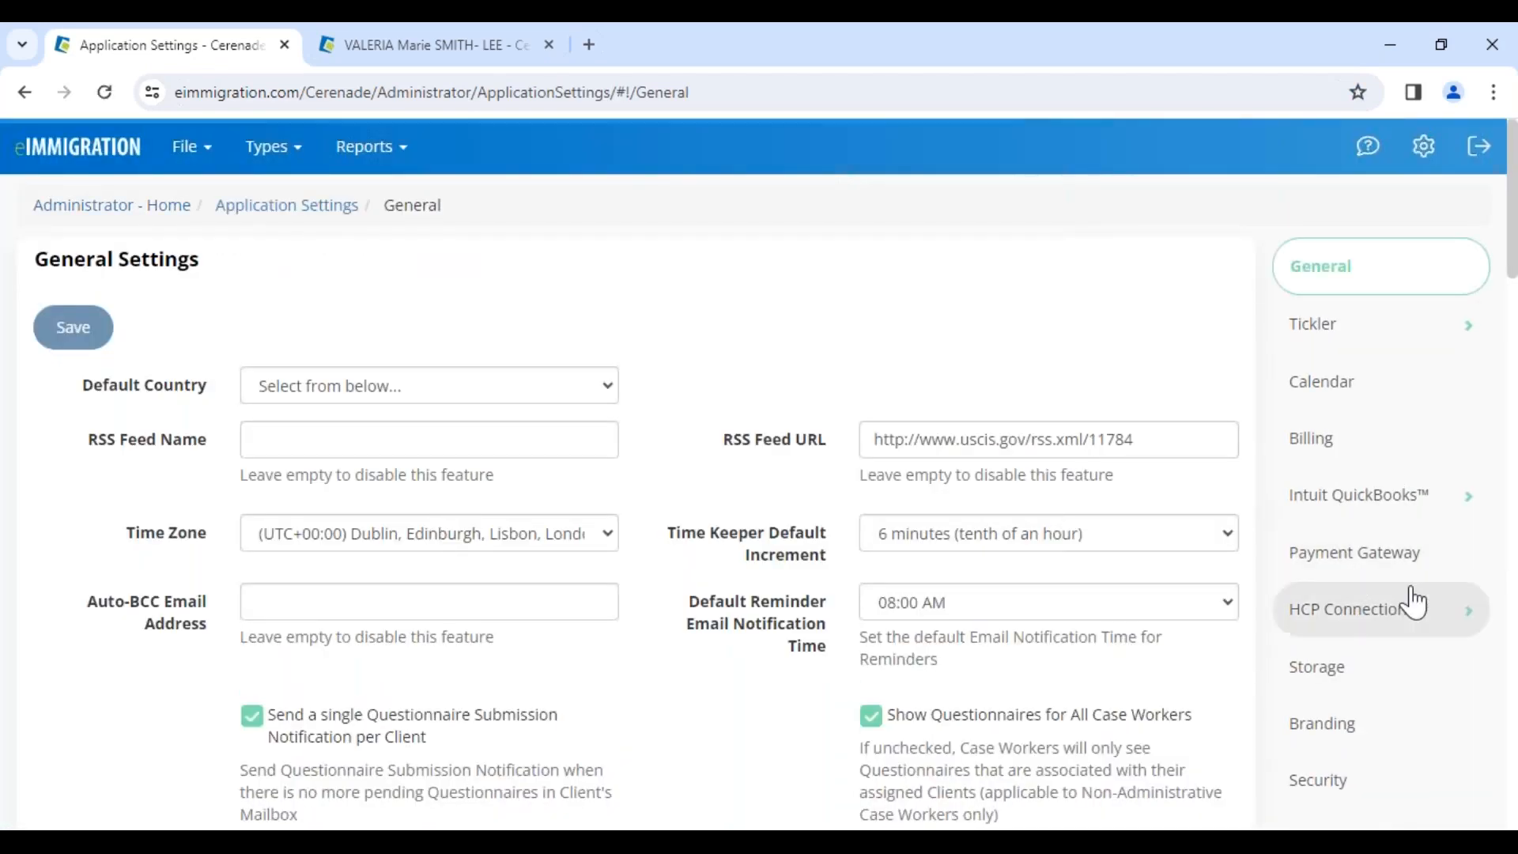
click(1375, 567)
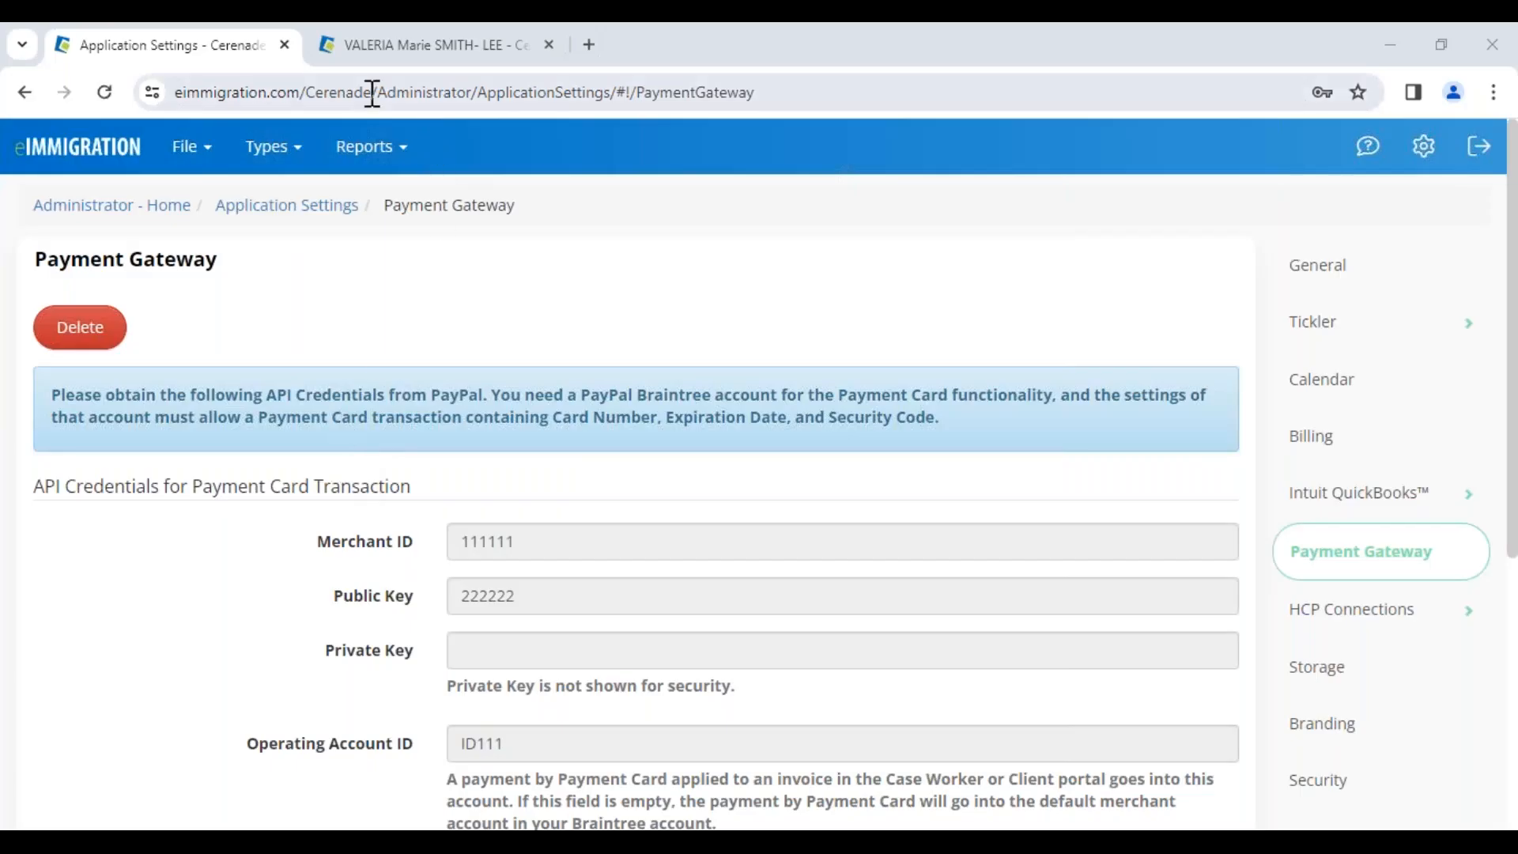
click(284, 45)
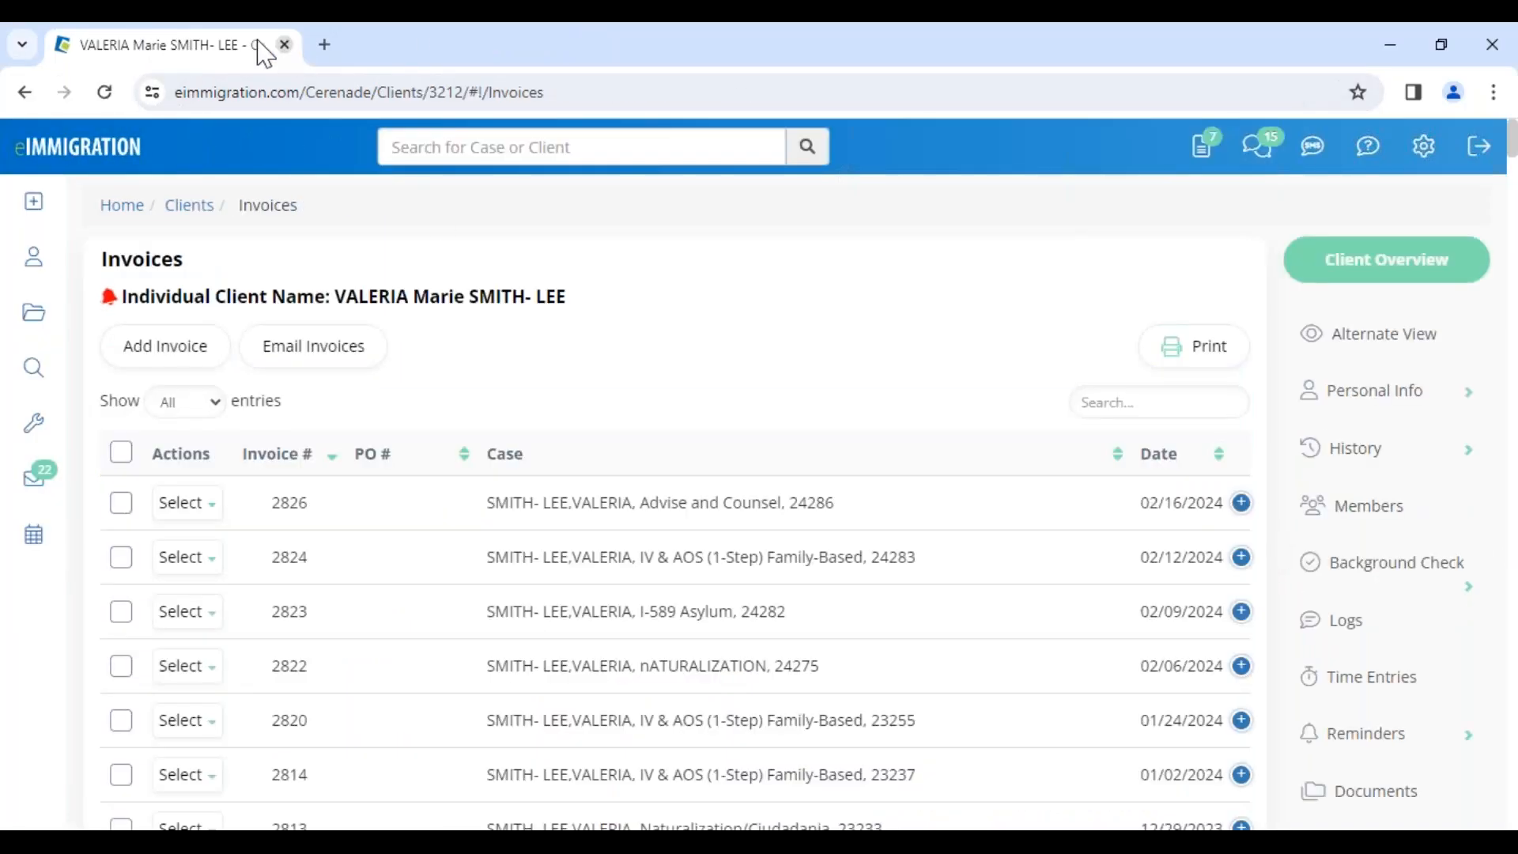
Go from the dashboard through Administrative Tools to the Application Settings tile under Tools
click(77, 147)
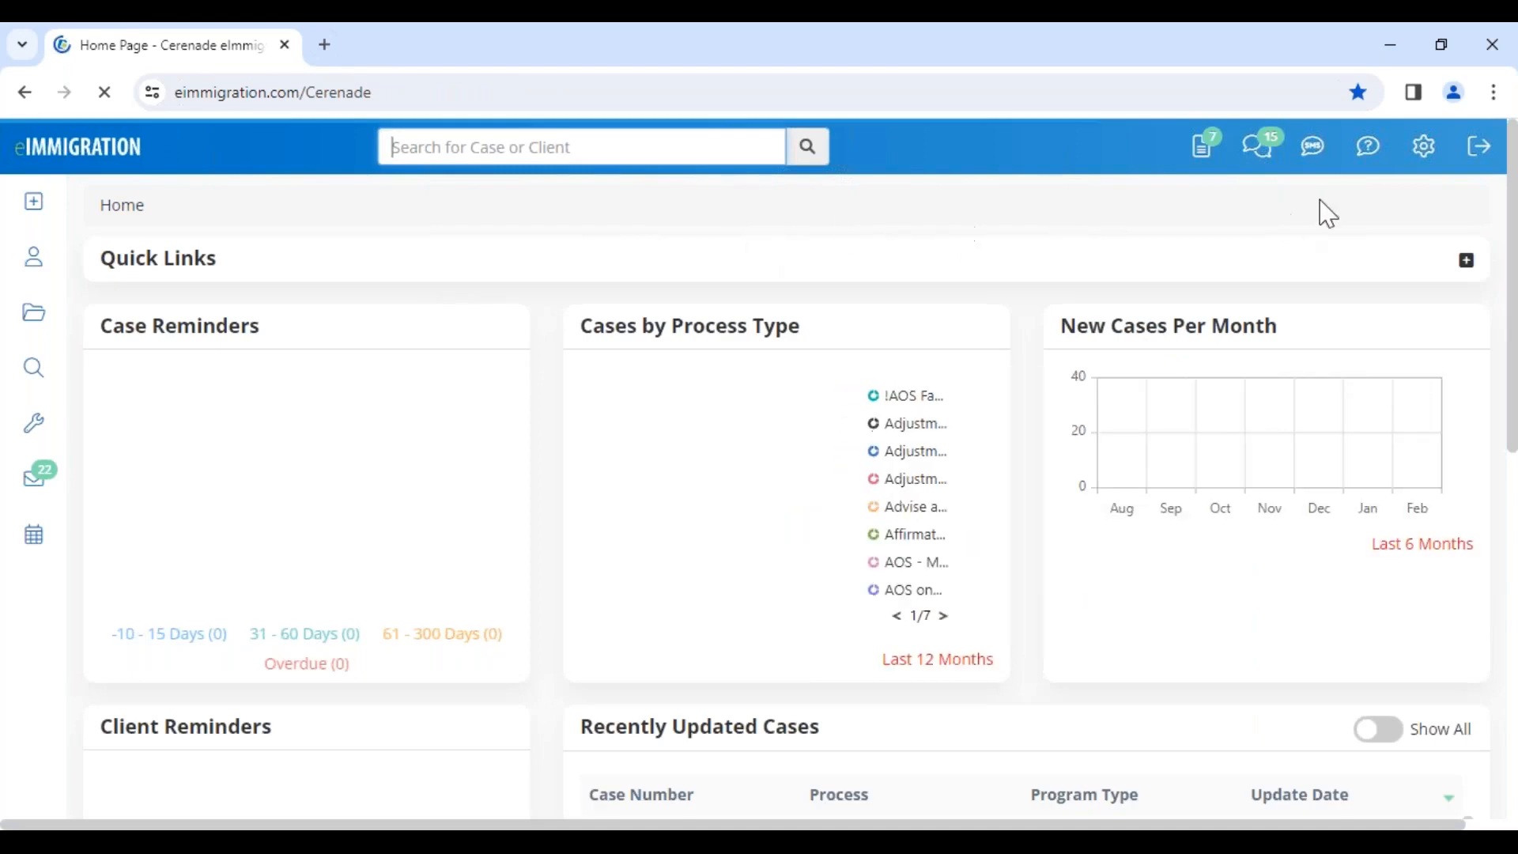
click(1426, 150)
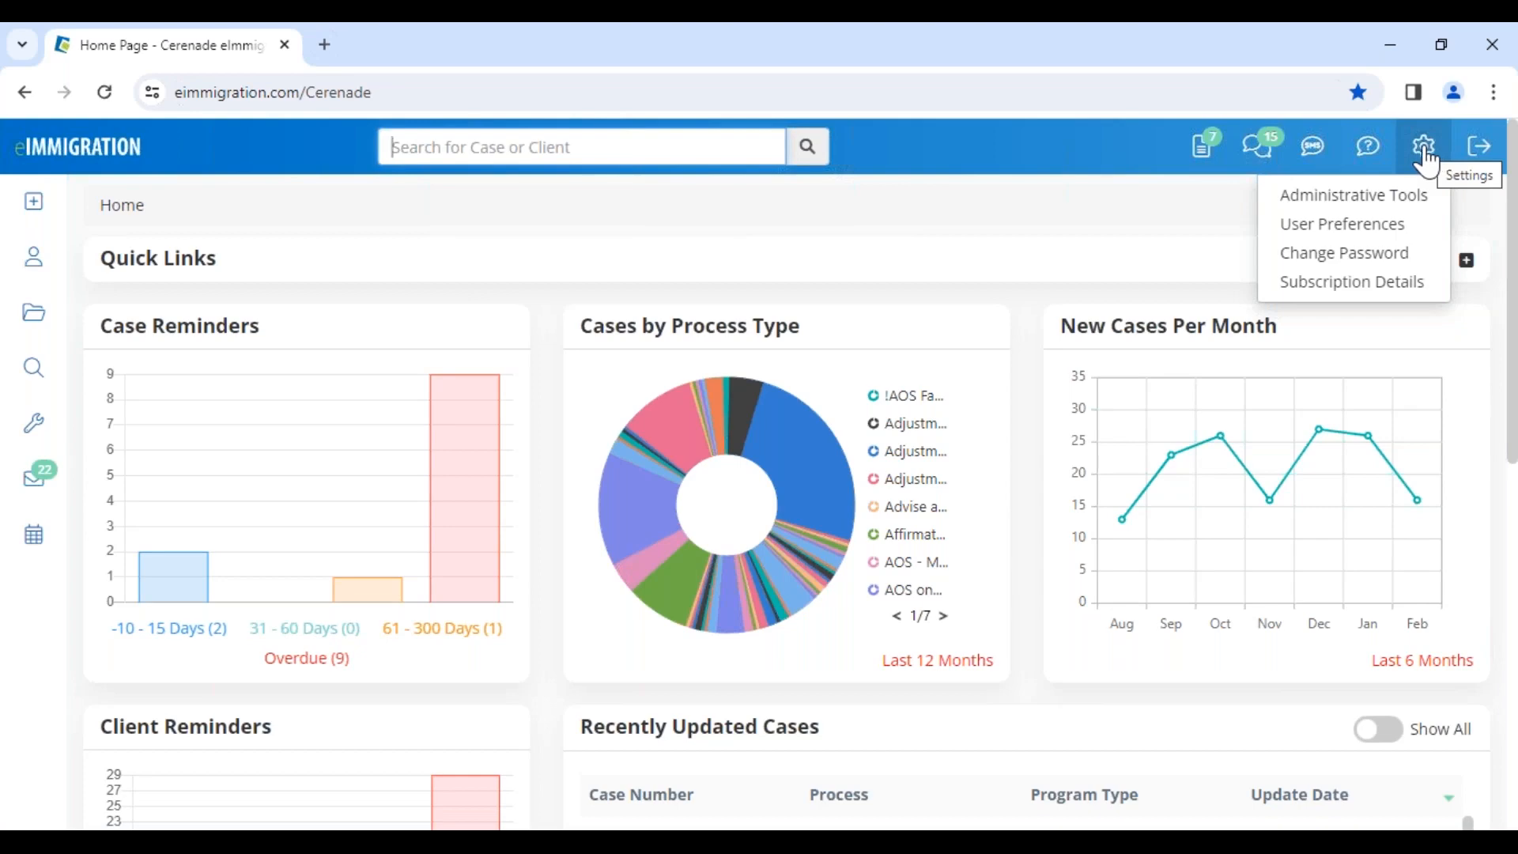
click(1375, 199)
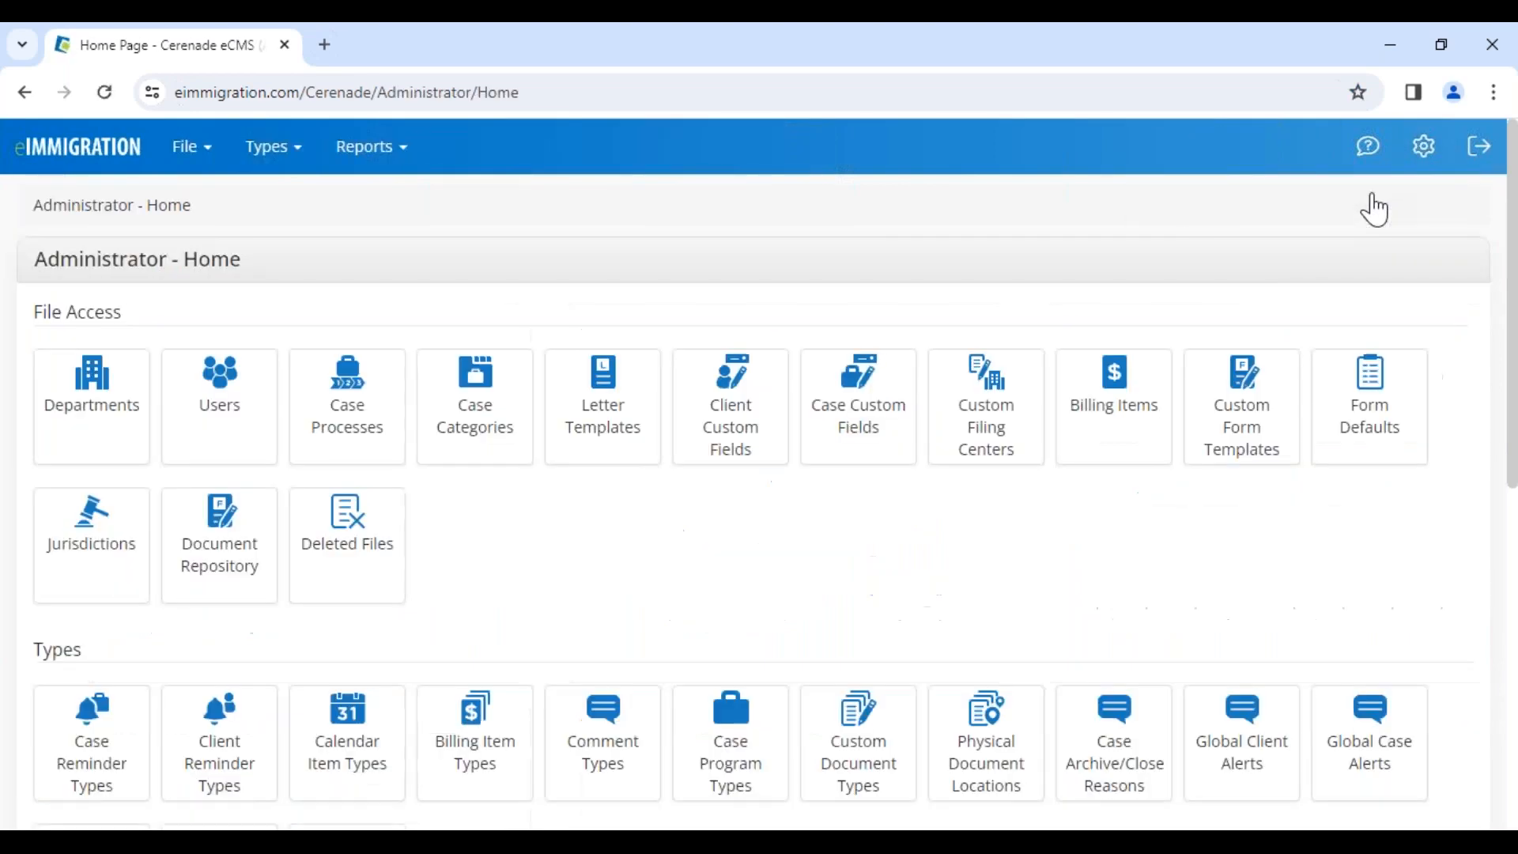
drag(39, 261, 301, 258)
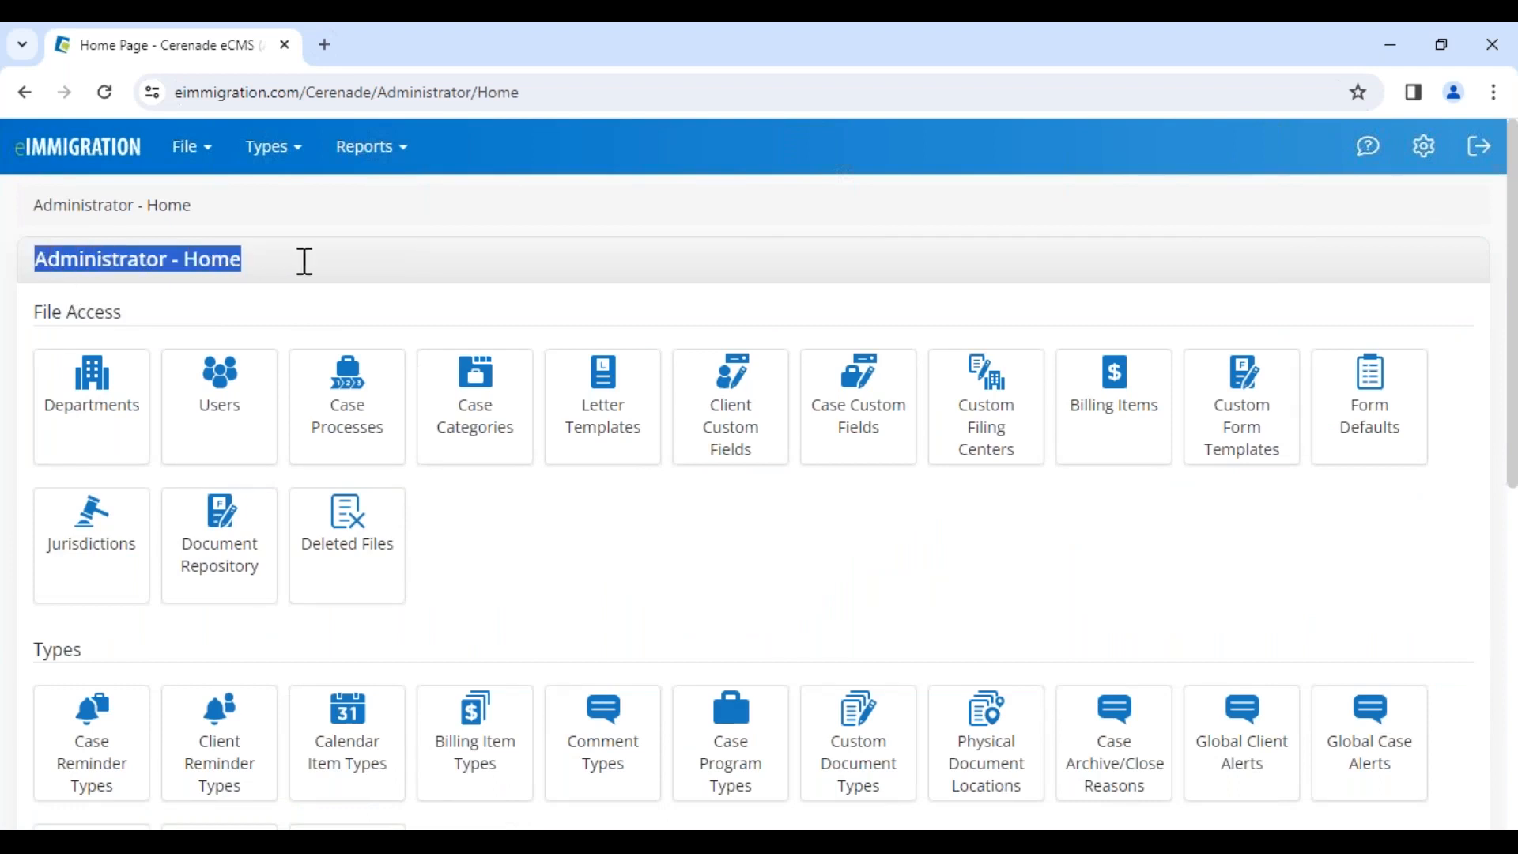
drag(39, 264, 272, 266)
click(206, 269)
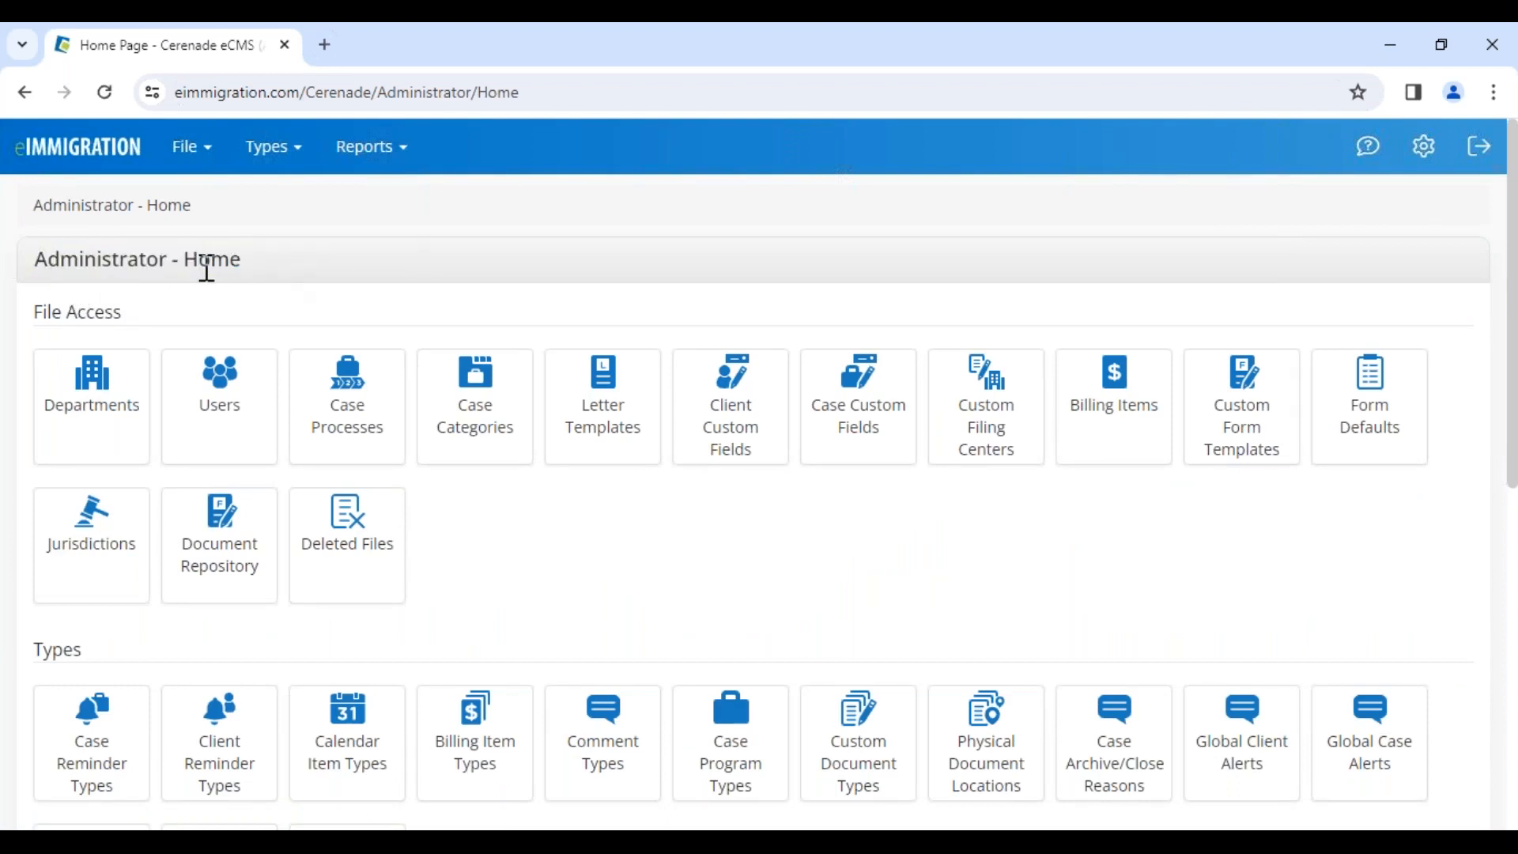
scroll(204, 265, down, 8)
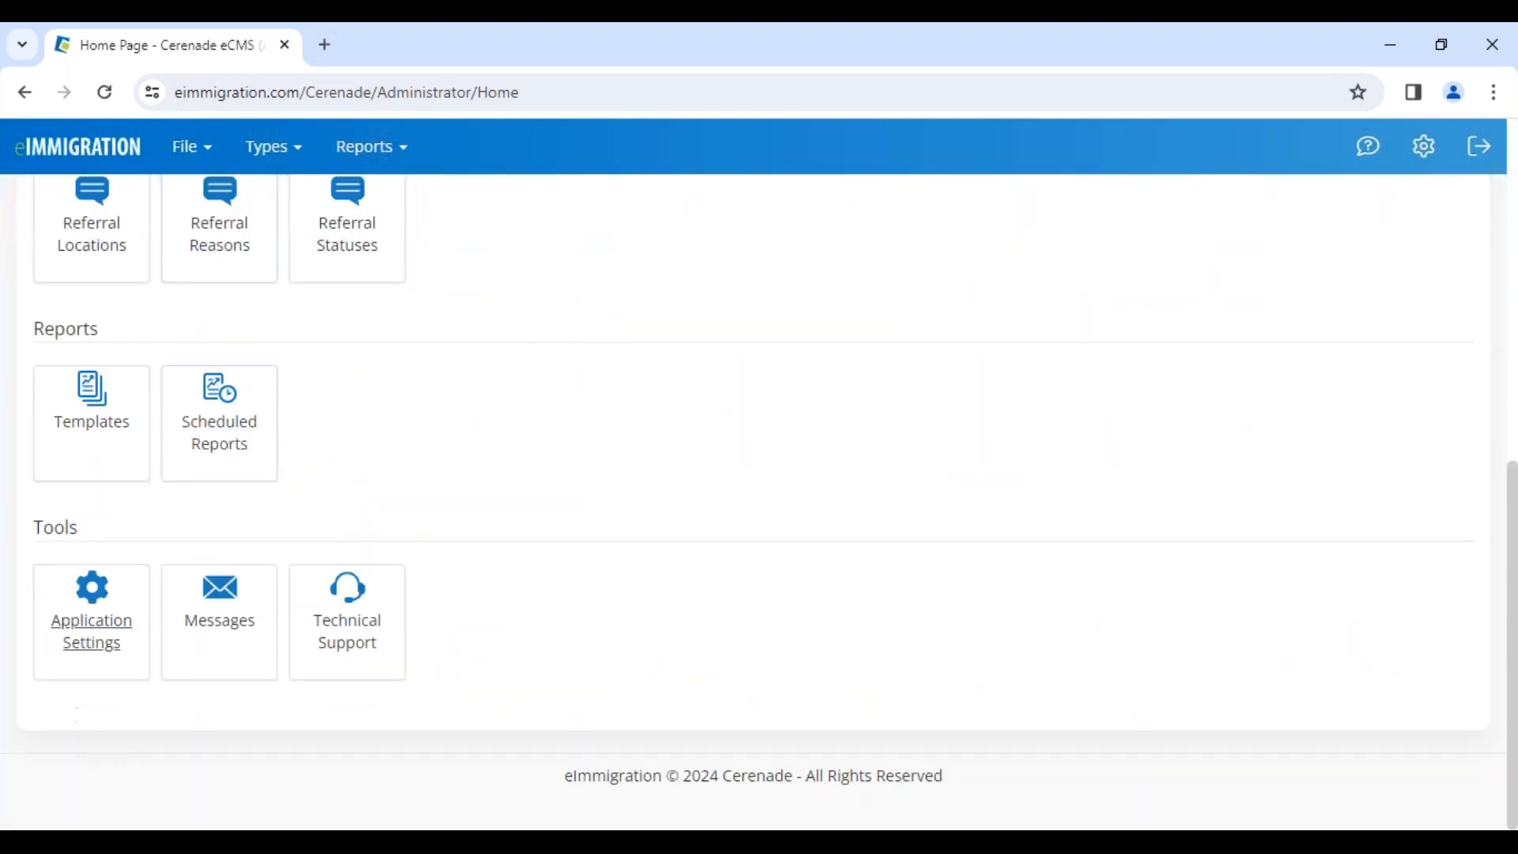
drag(25, 532, 93, 532)
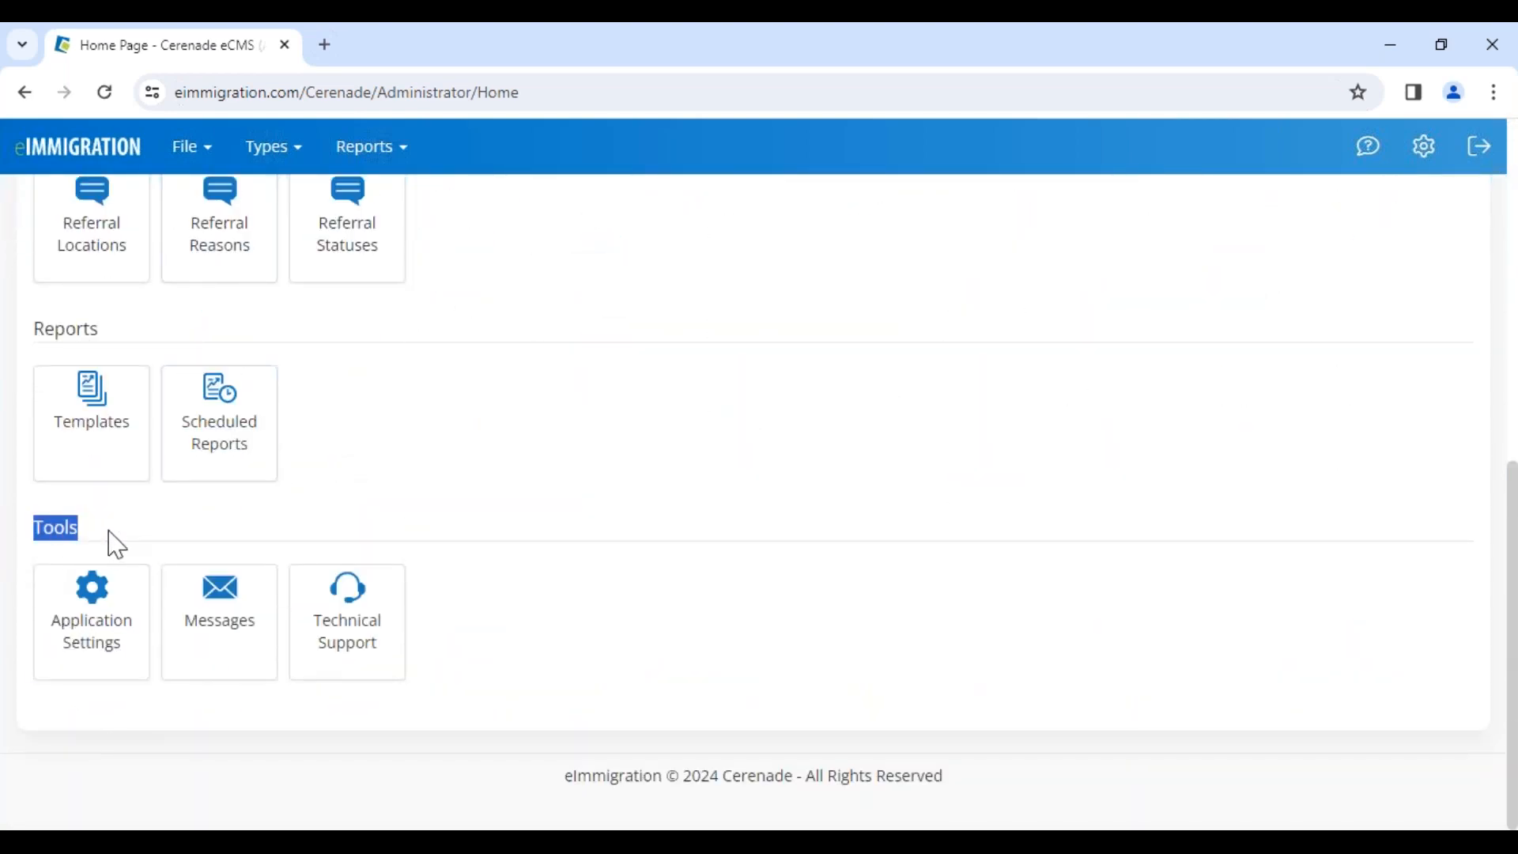
click(96, 630)
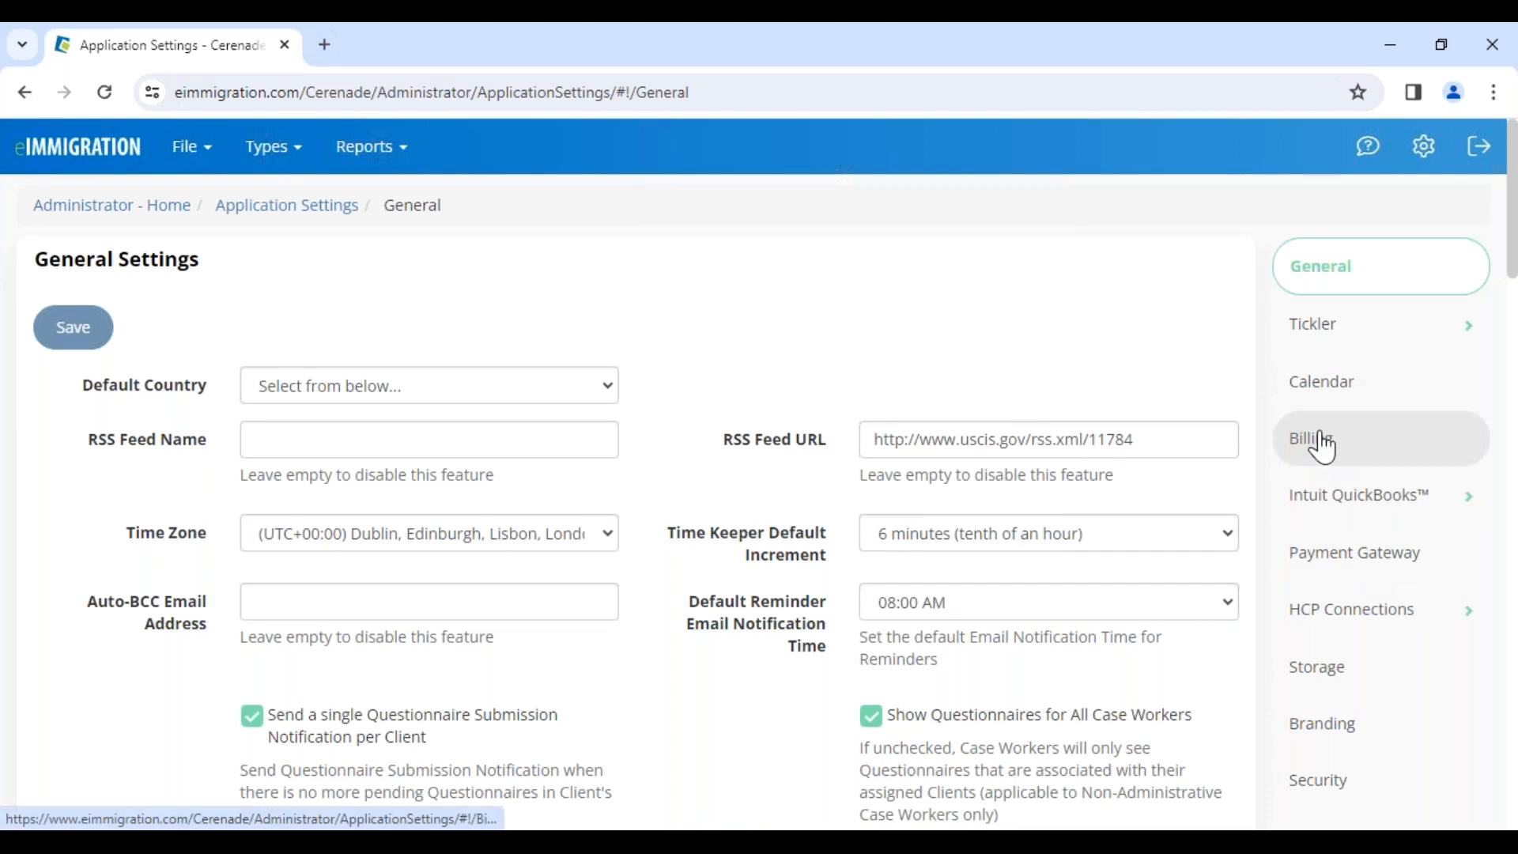
Scroll through the Payment Gateway's PayPal Braintree credentials, then return to the slides
scroll(1322, 447, down, 3)
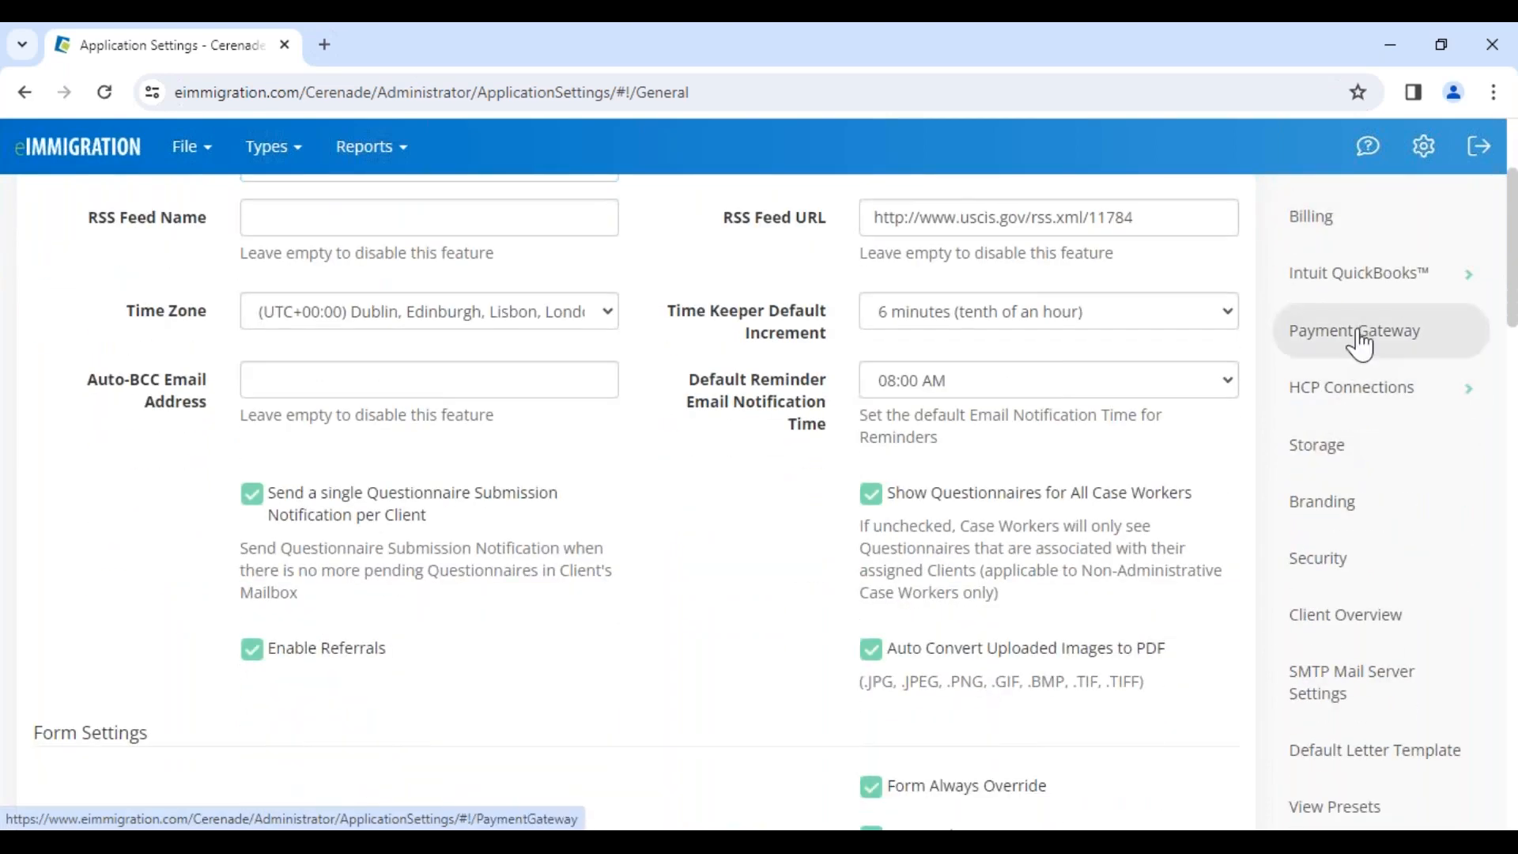
click(1387, 332)
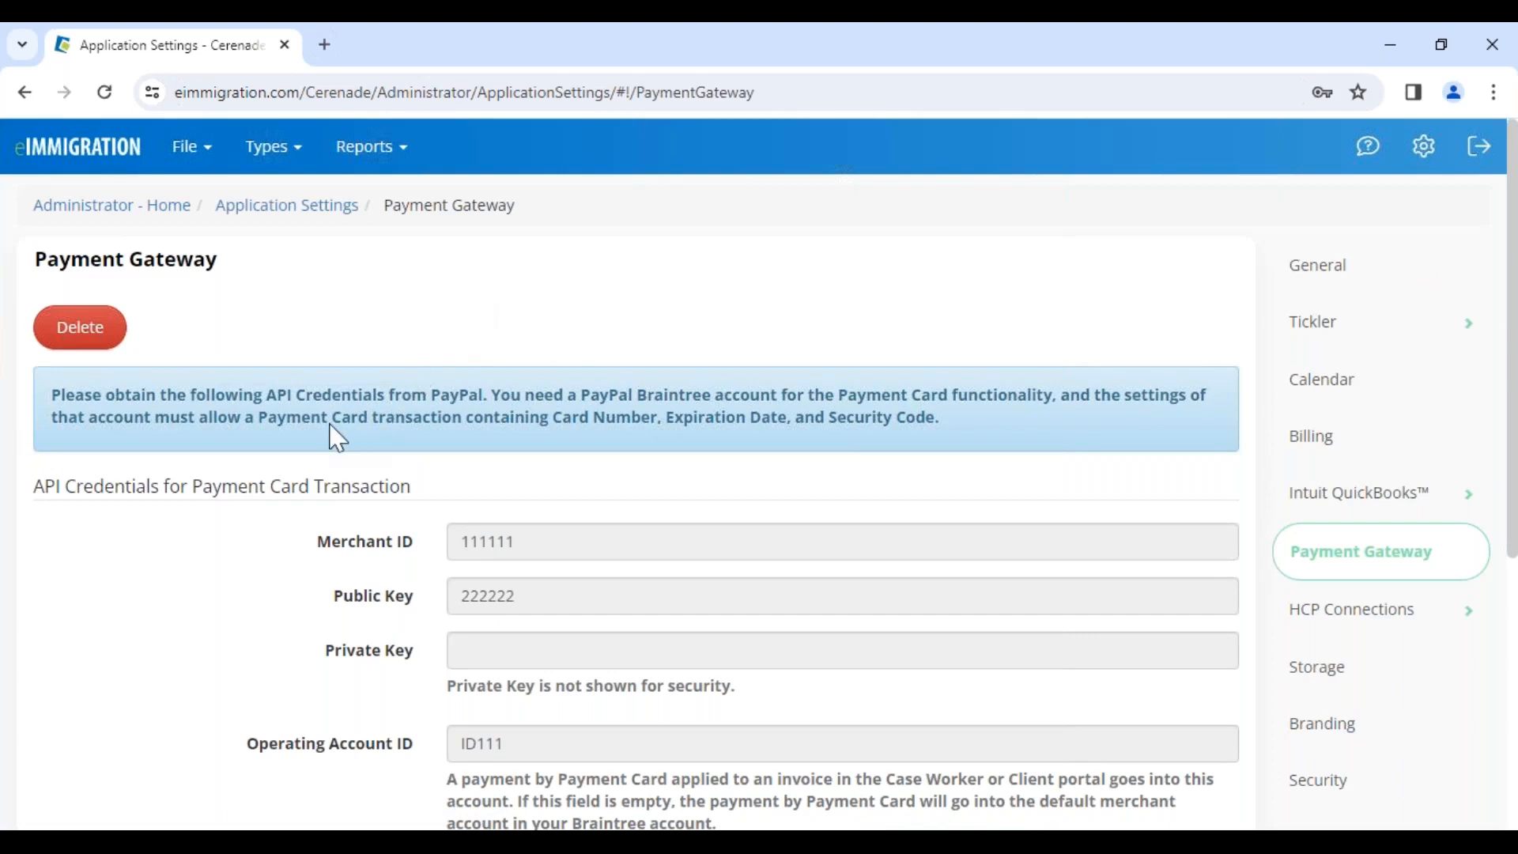
scroll(339, 439, down, 1)
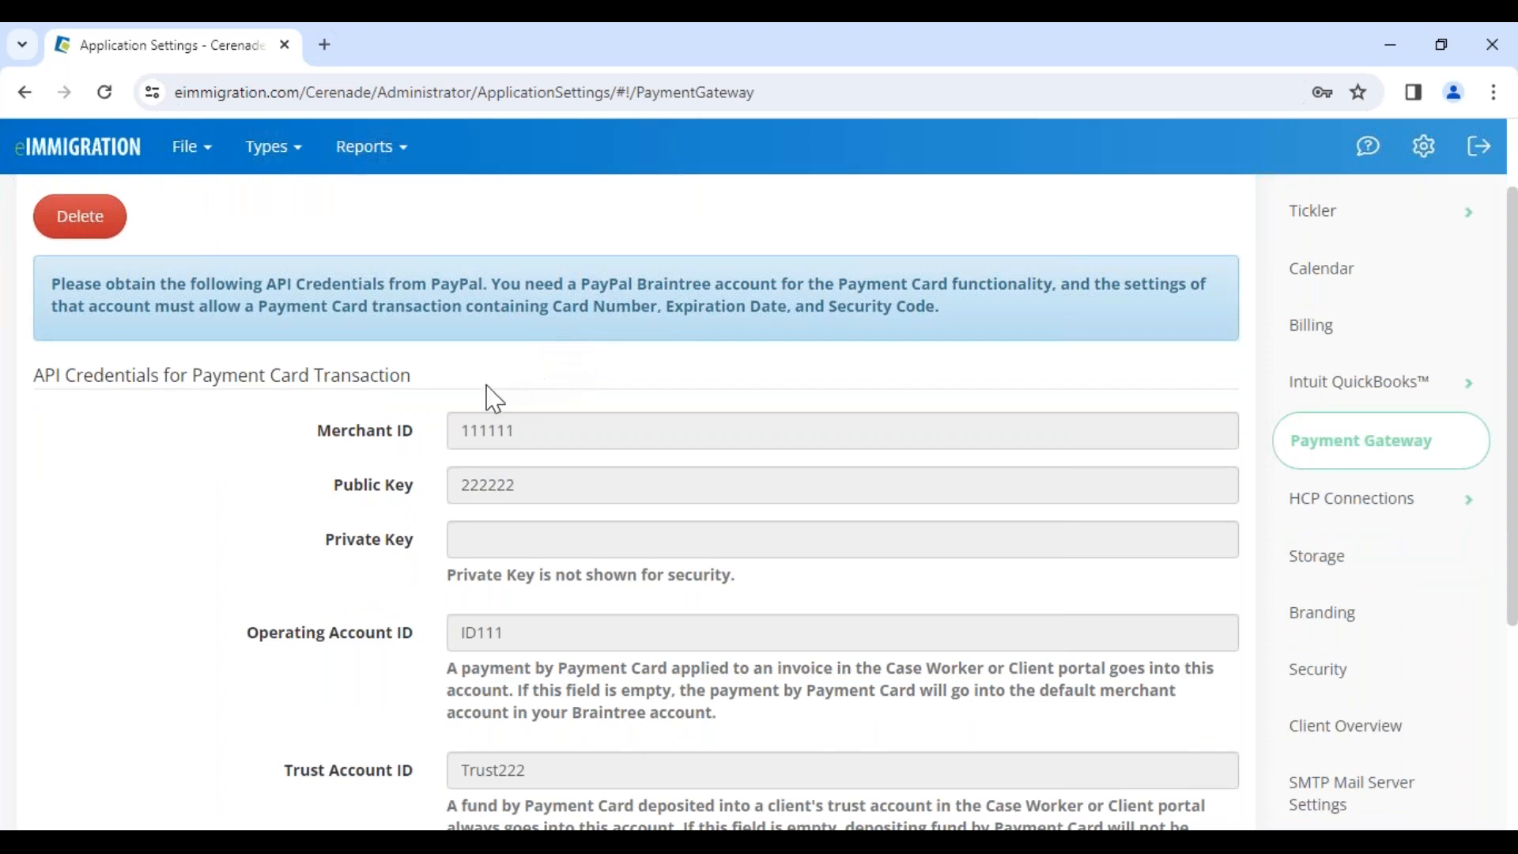
scroll(494, 399, down, 5)
scroll(376, 536, up, 7)
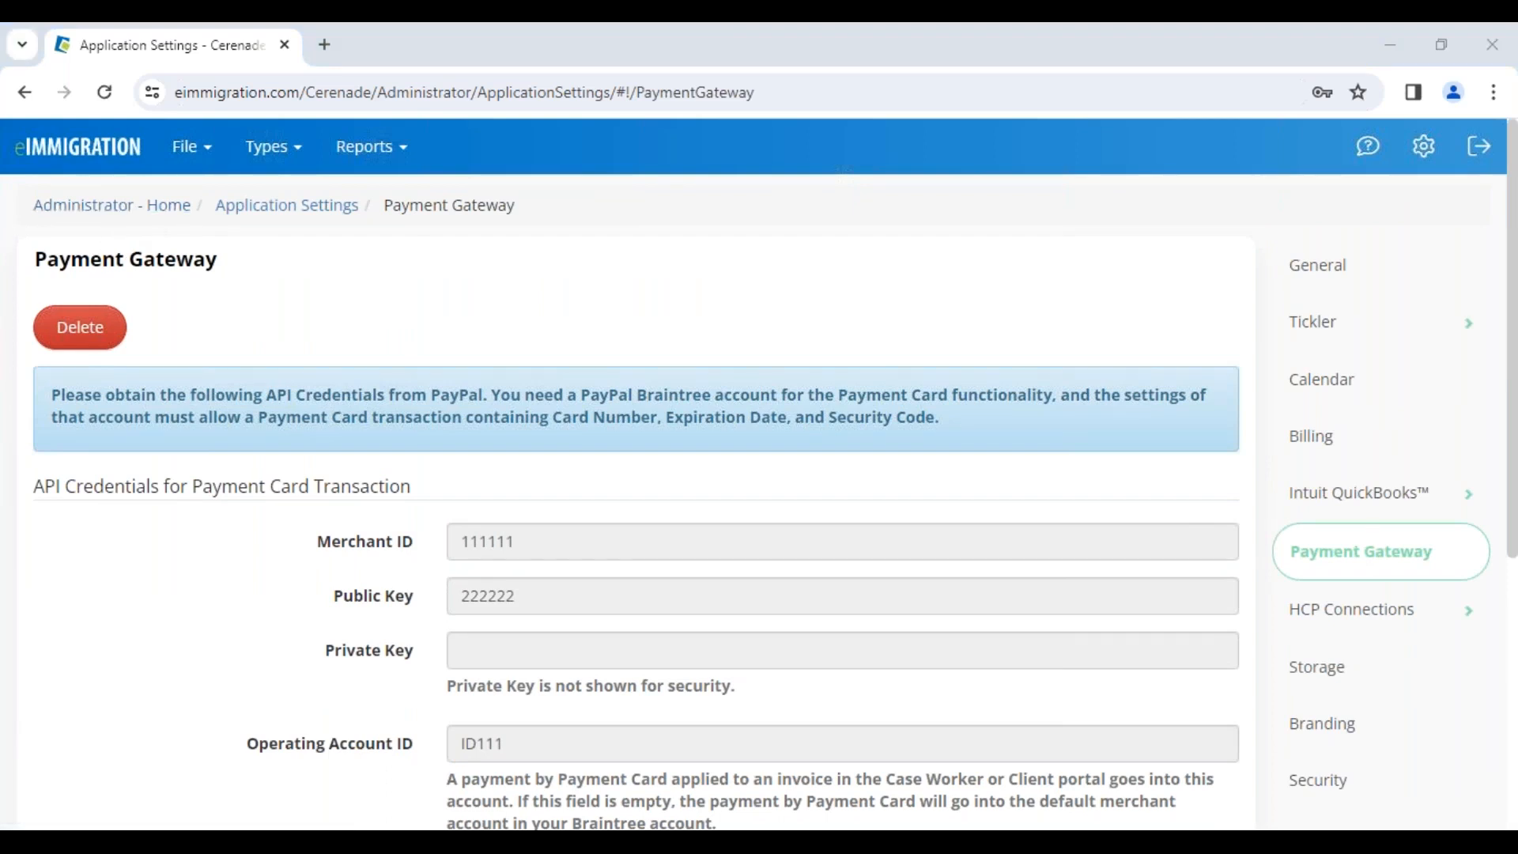
click(401, 772)
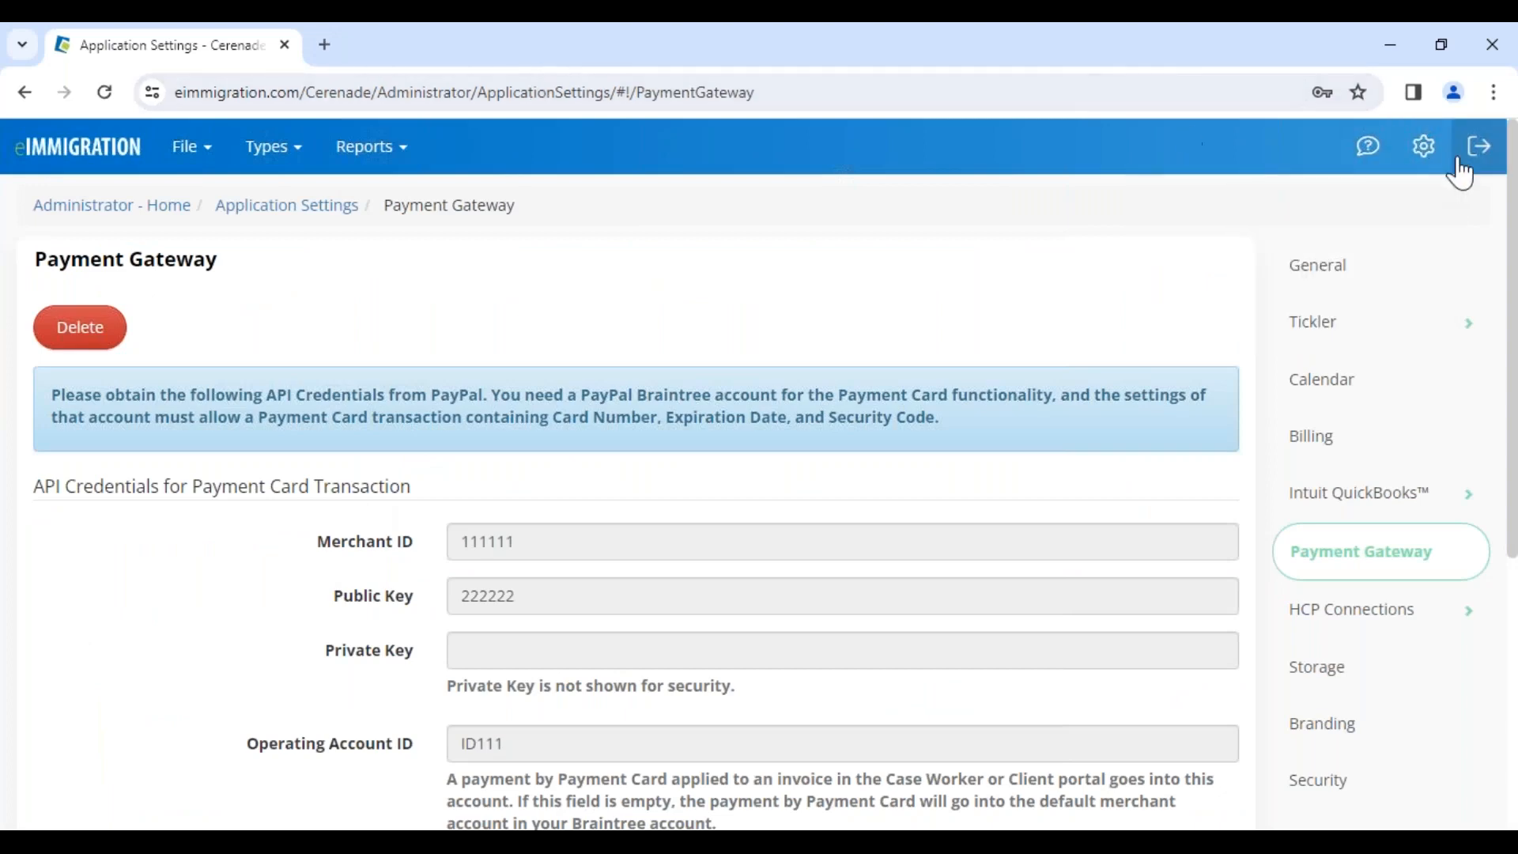
Switch from administrator settings to the Caseworker Module via the gear menu
click(1424, 147)
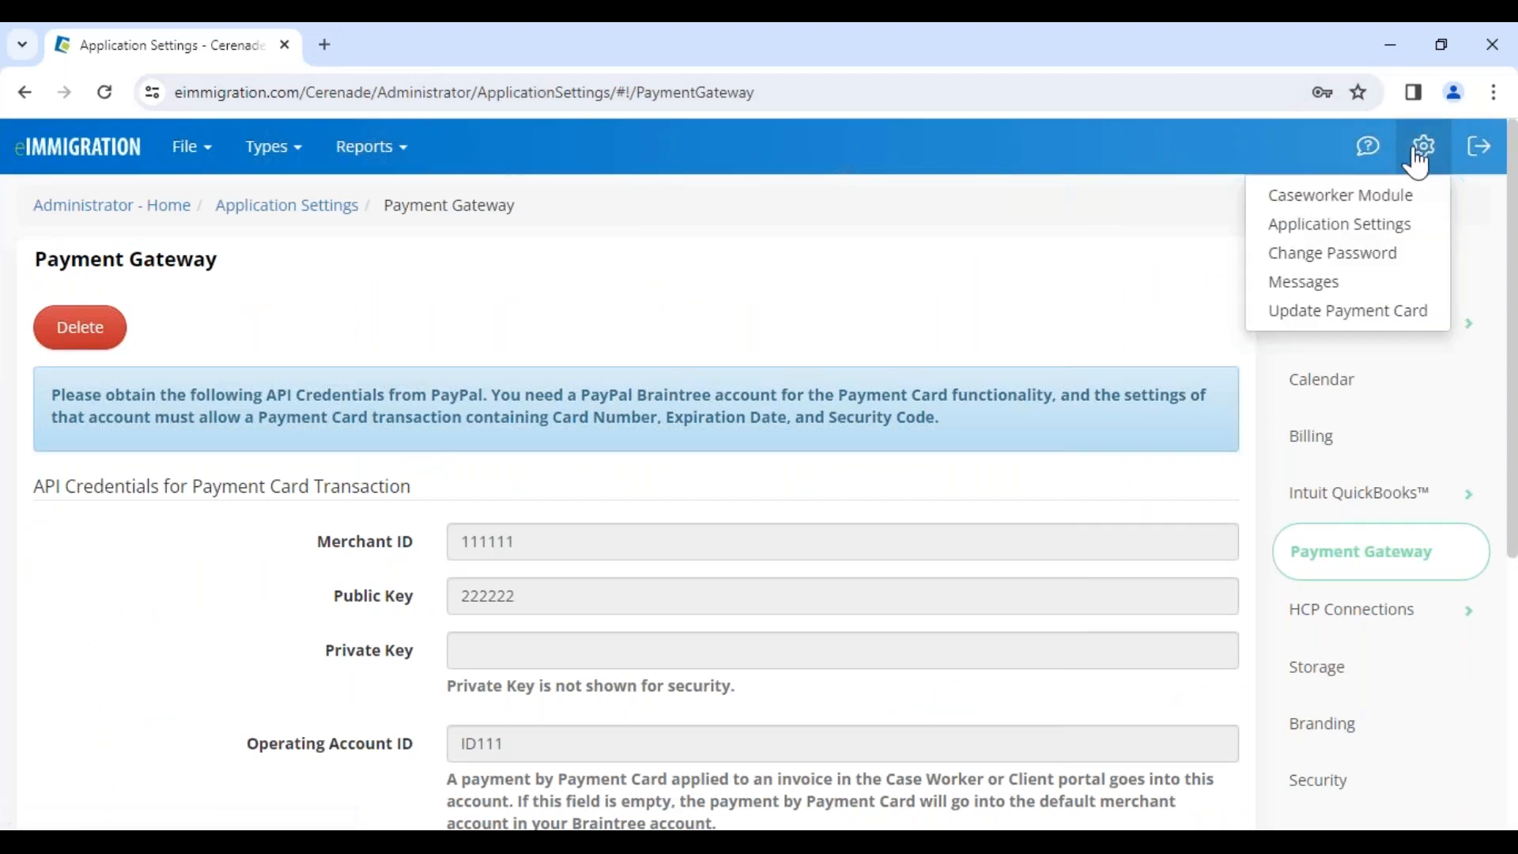
click(1419, 197)
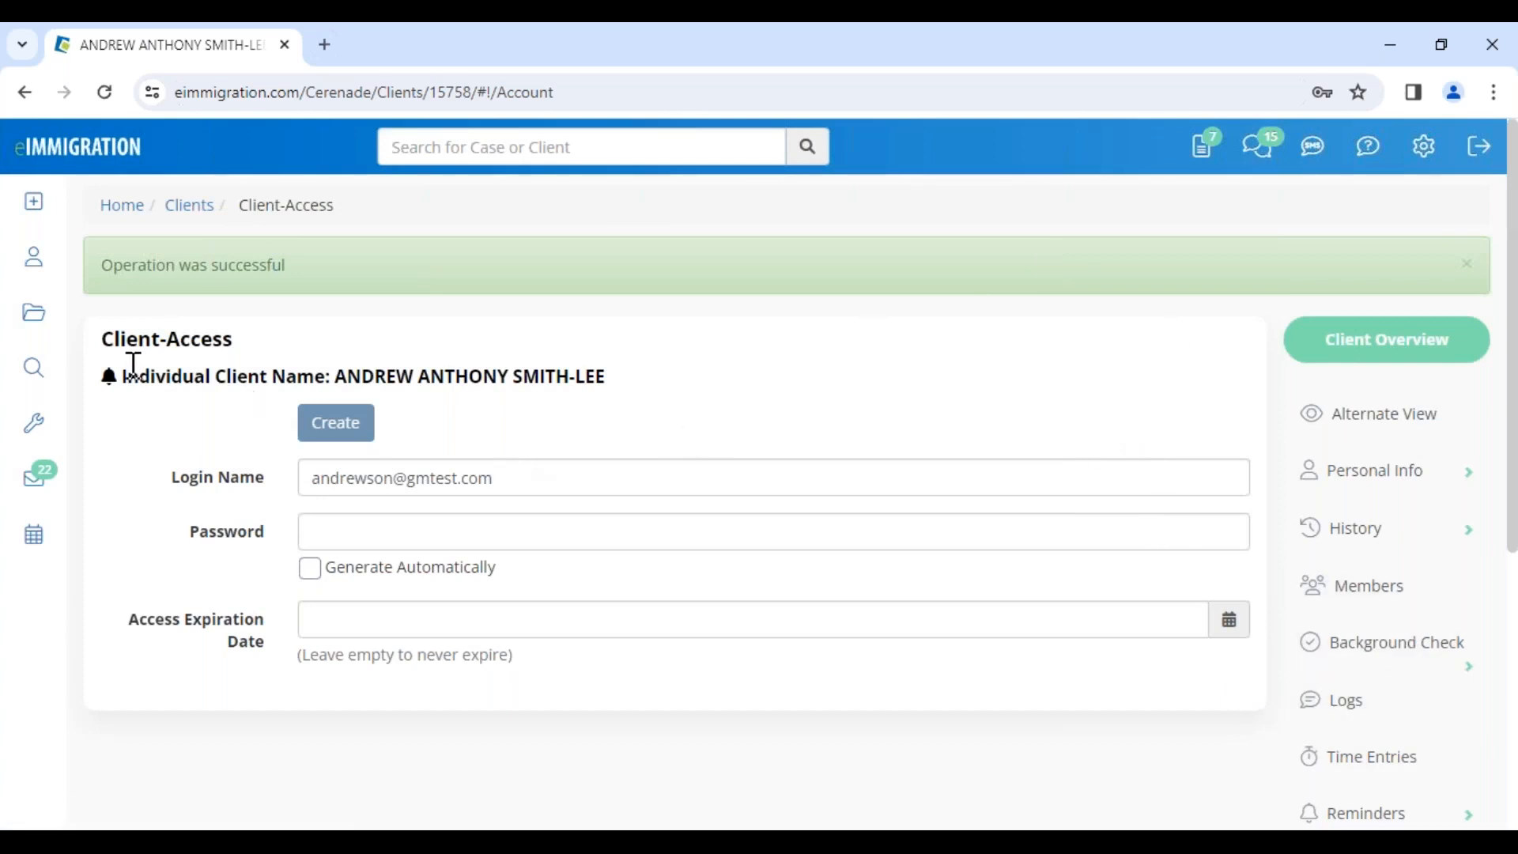
Create enabled portal access with a new login name and password, and start the credentials email
drag(114, 348, 267, 337)
click(267, 337)
drag(306, 479, 777, 481)
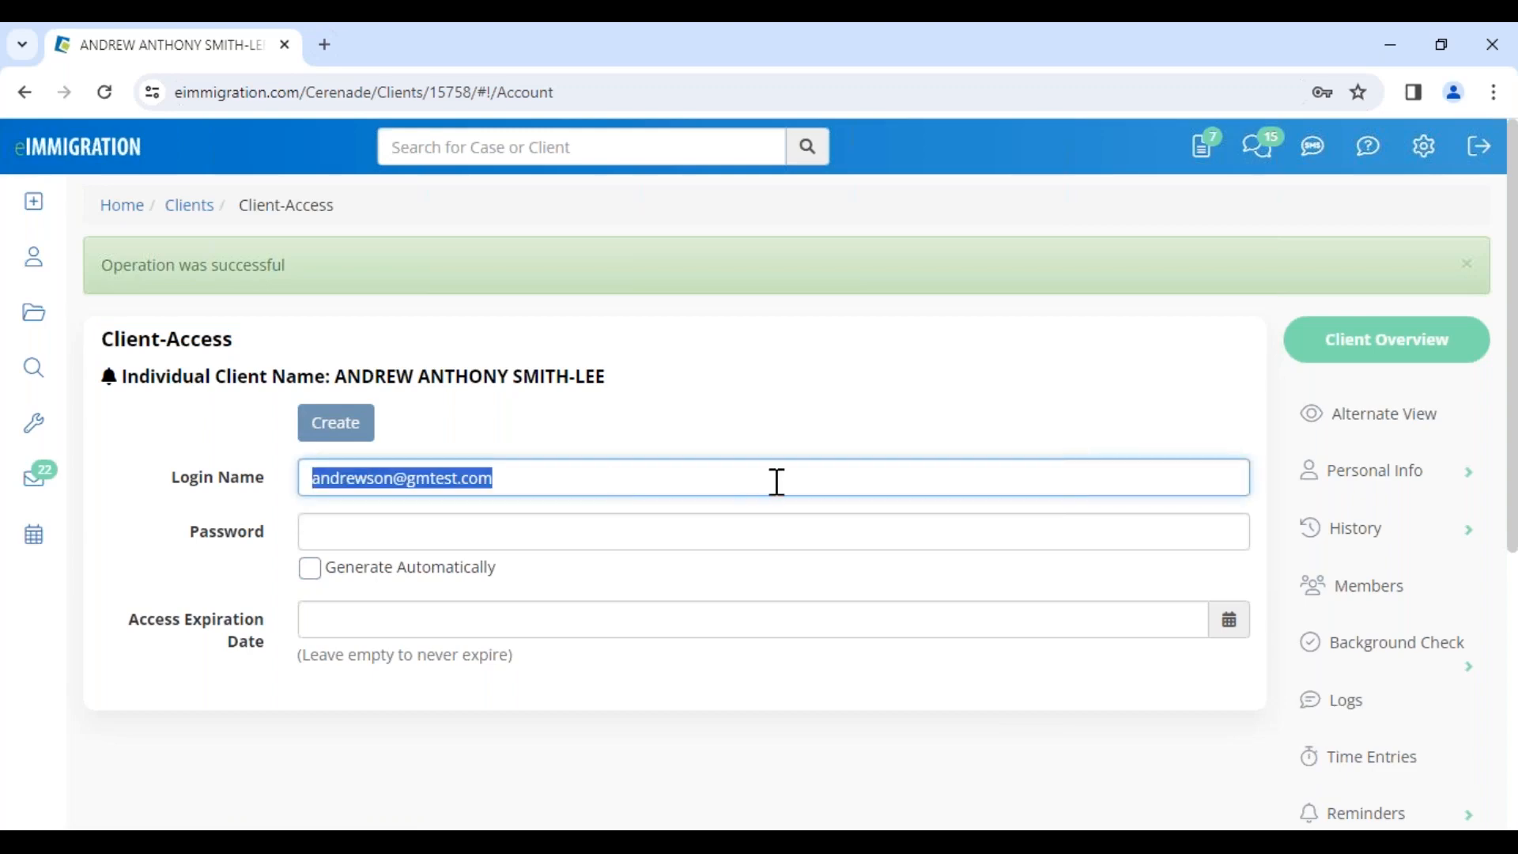
text(andrew)
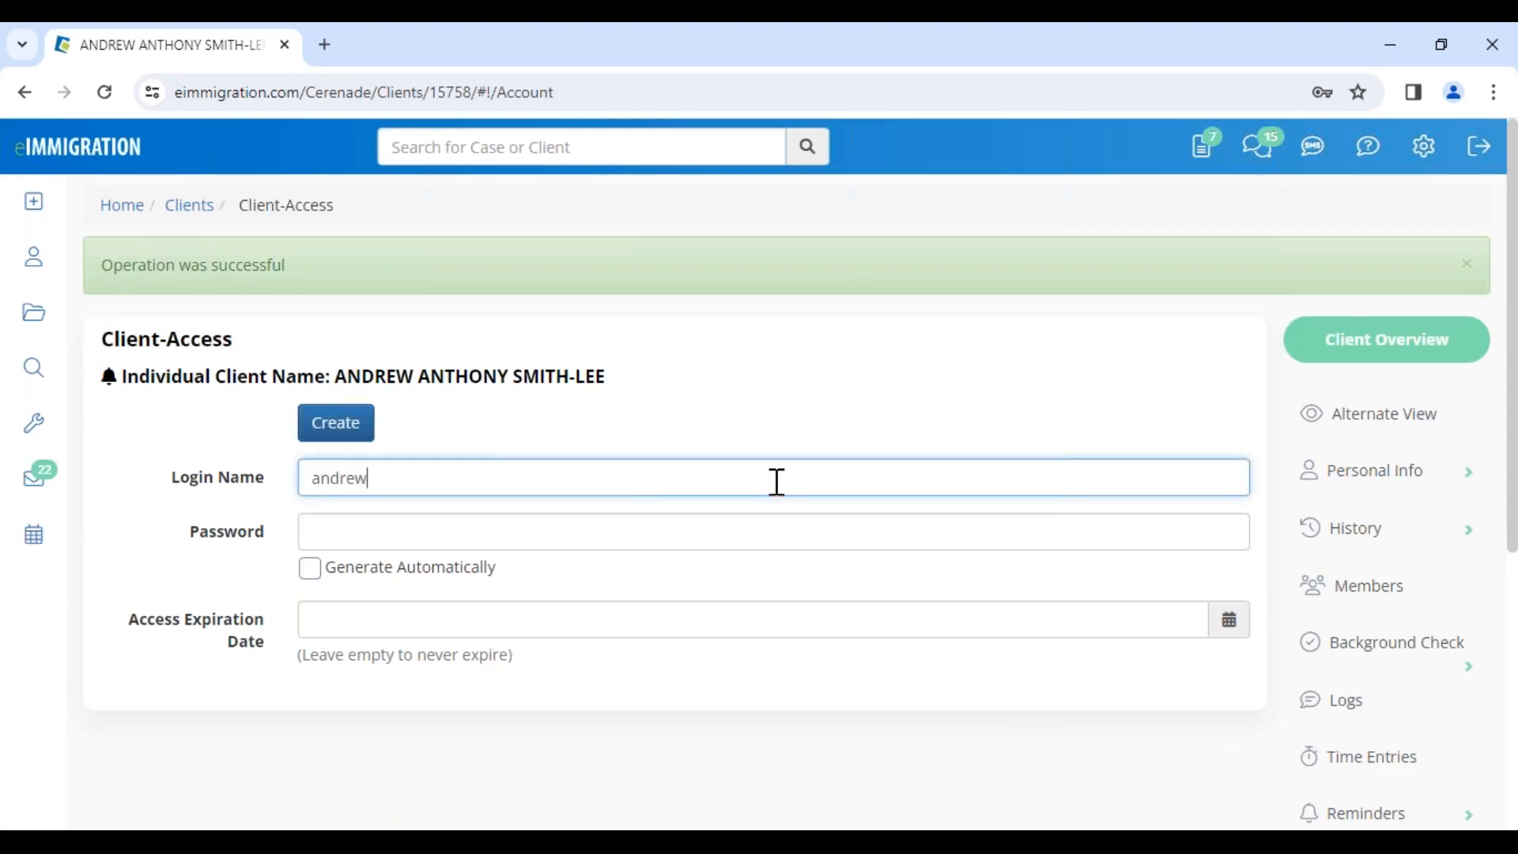
text(_son)
key(Tab)
text(••••)
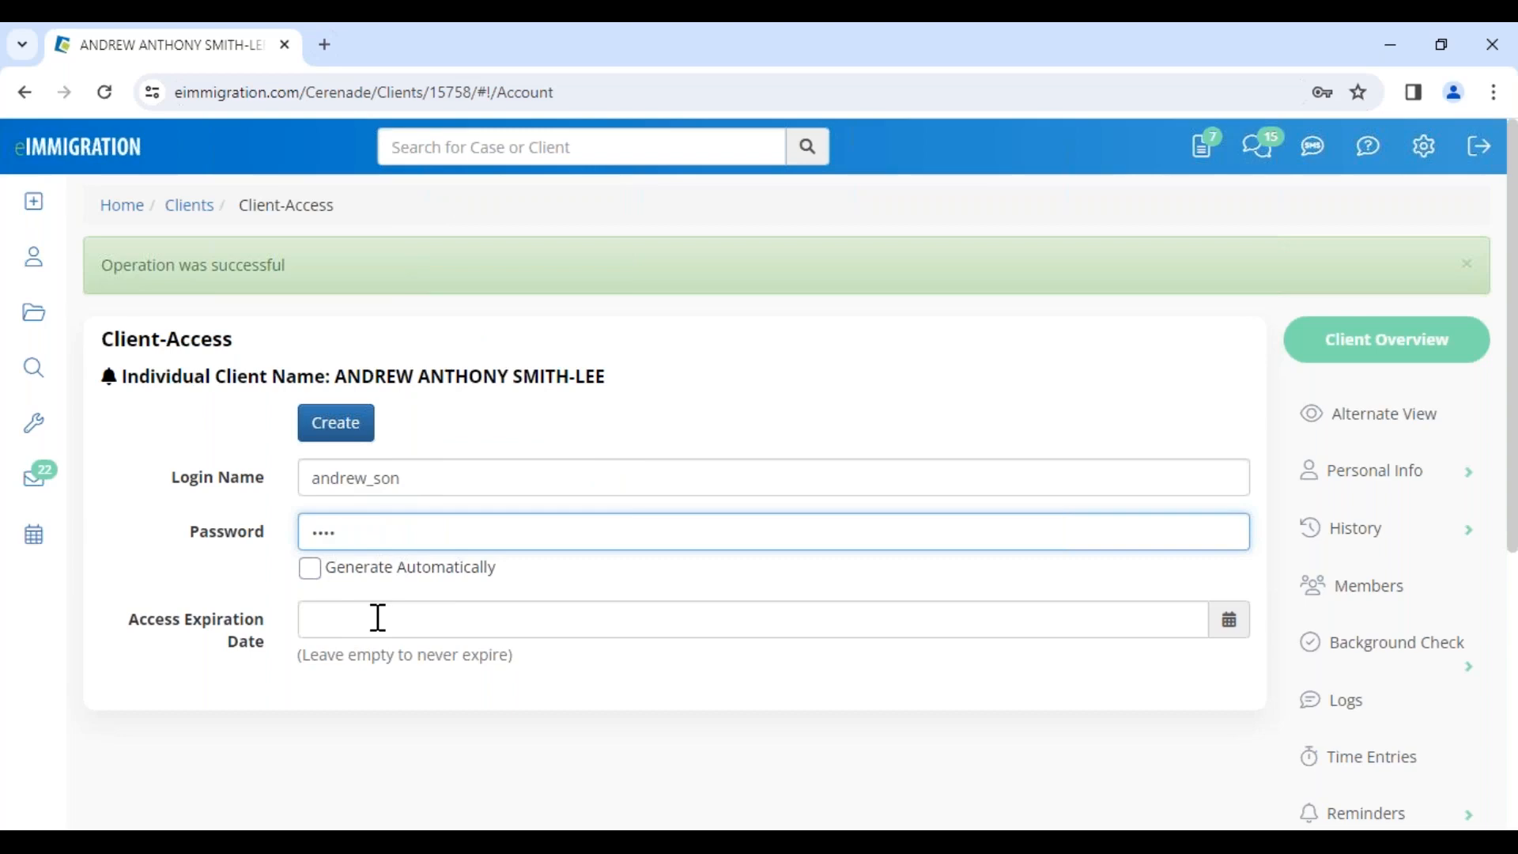
click(340, 427)
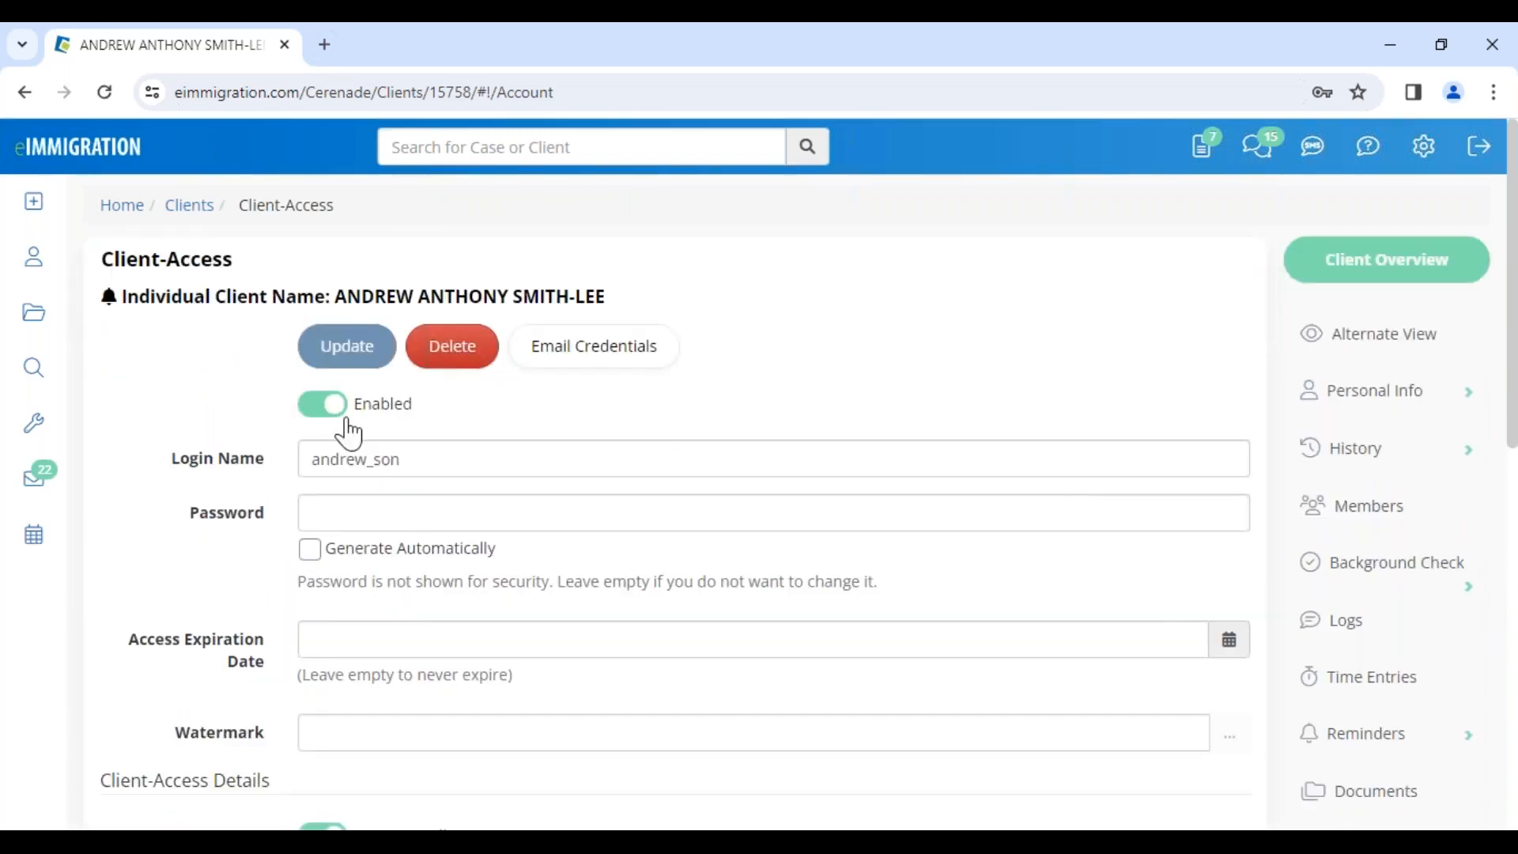
click(596, 360)
drag(425, 520, 770, 603)
Review the SPANISH- CREDENCIALES credentials message and send it to the client
scroll(772, 615, down, 5)
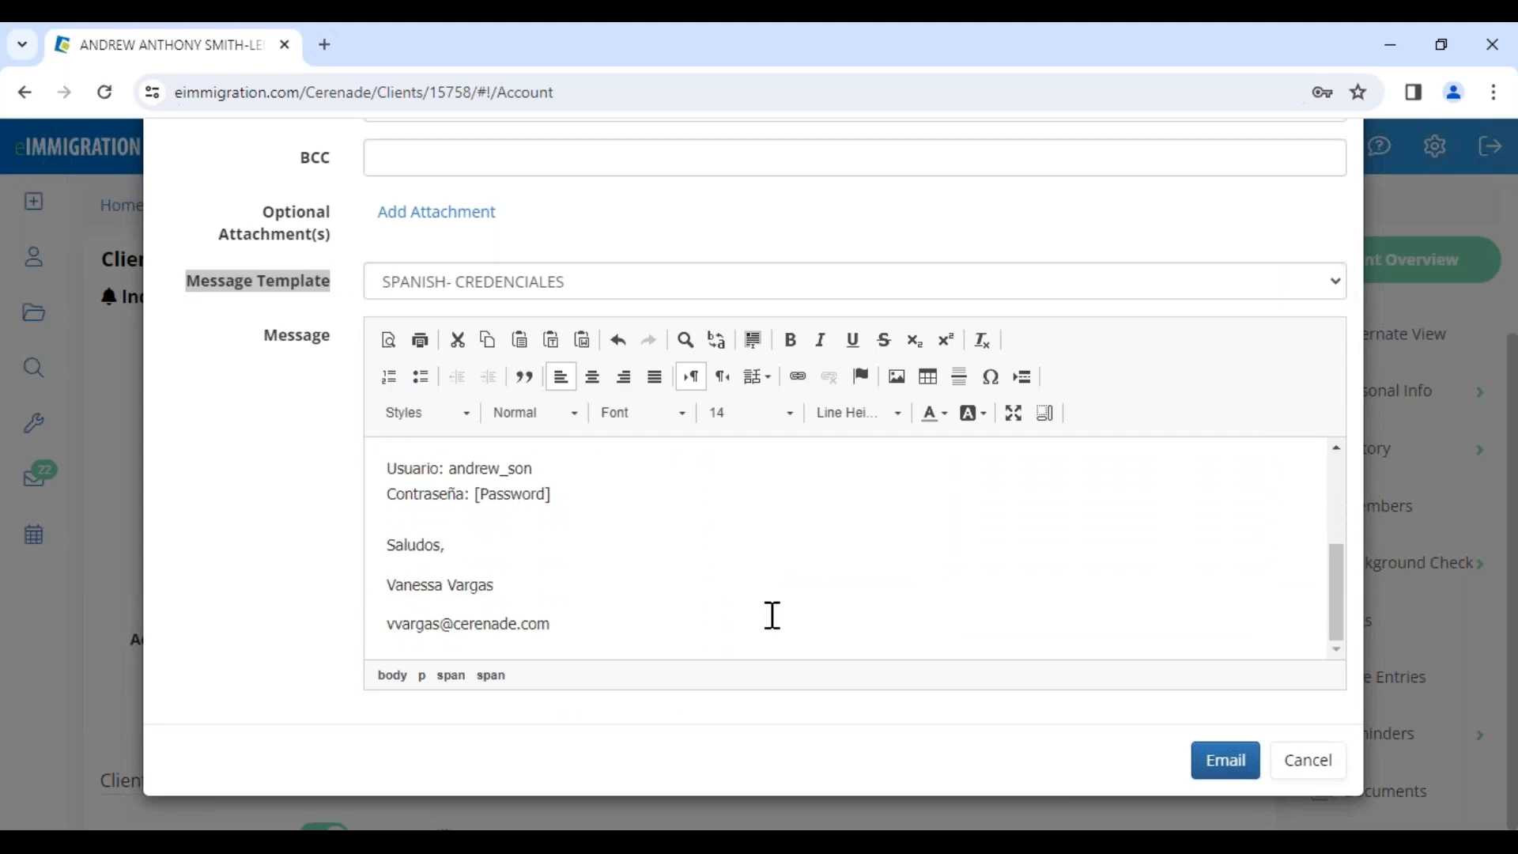
drag(484, 495, 553, 495)
click(571, 500)
click(1243, 769)
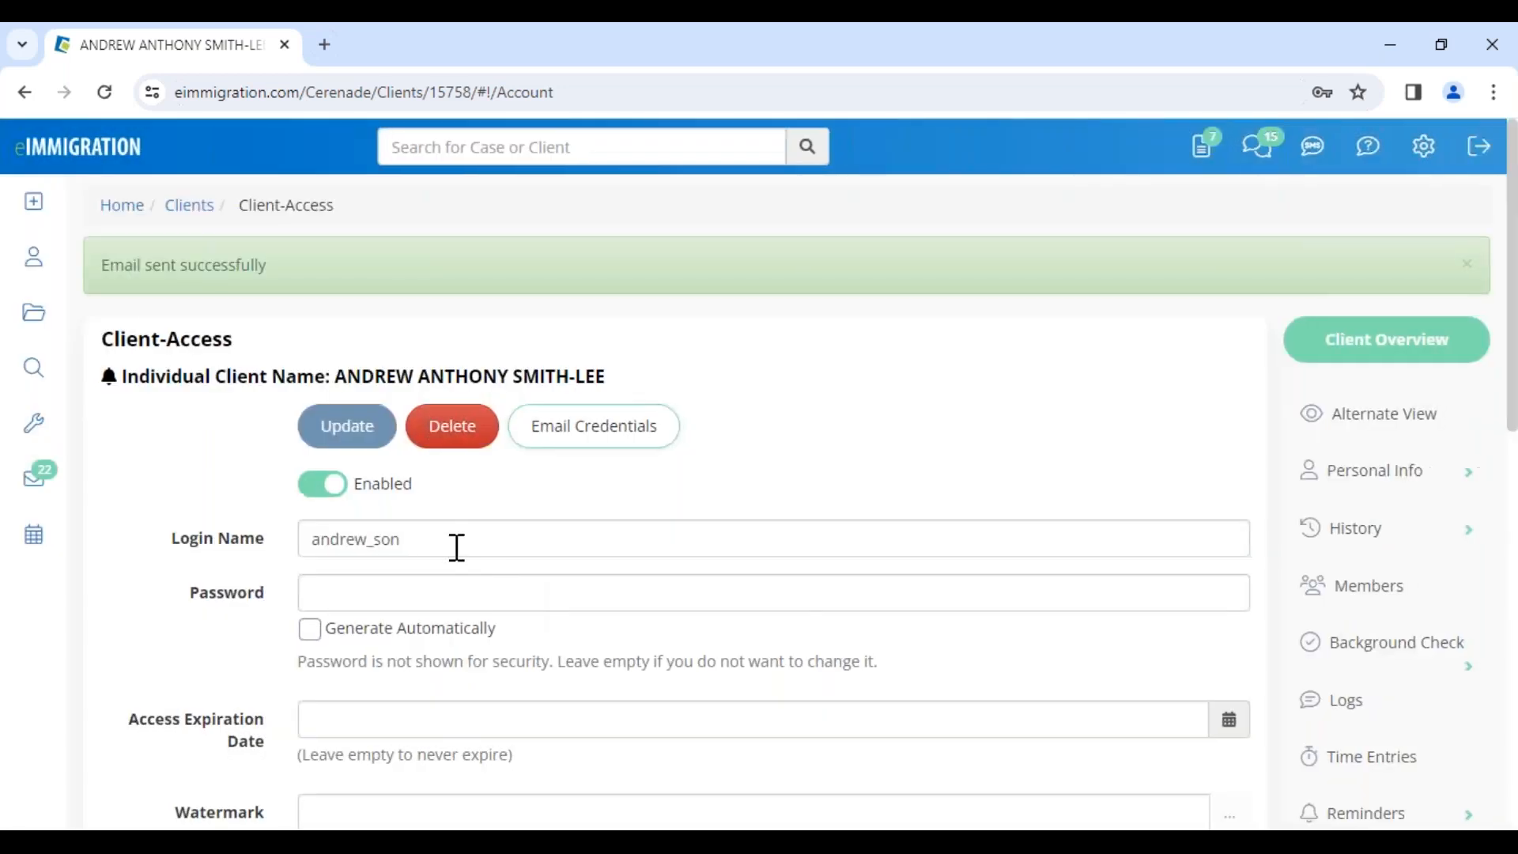
Dismiss the browser password prompts and enable Allow Deposit Fund to Trust Account
scroll(486, 484, down, 3)
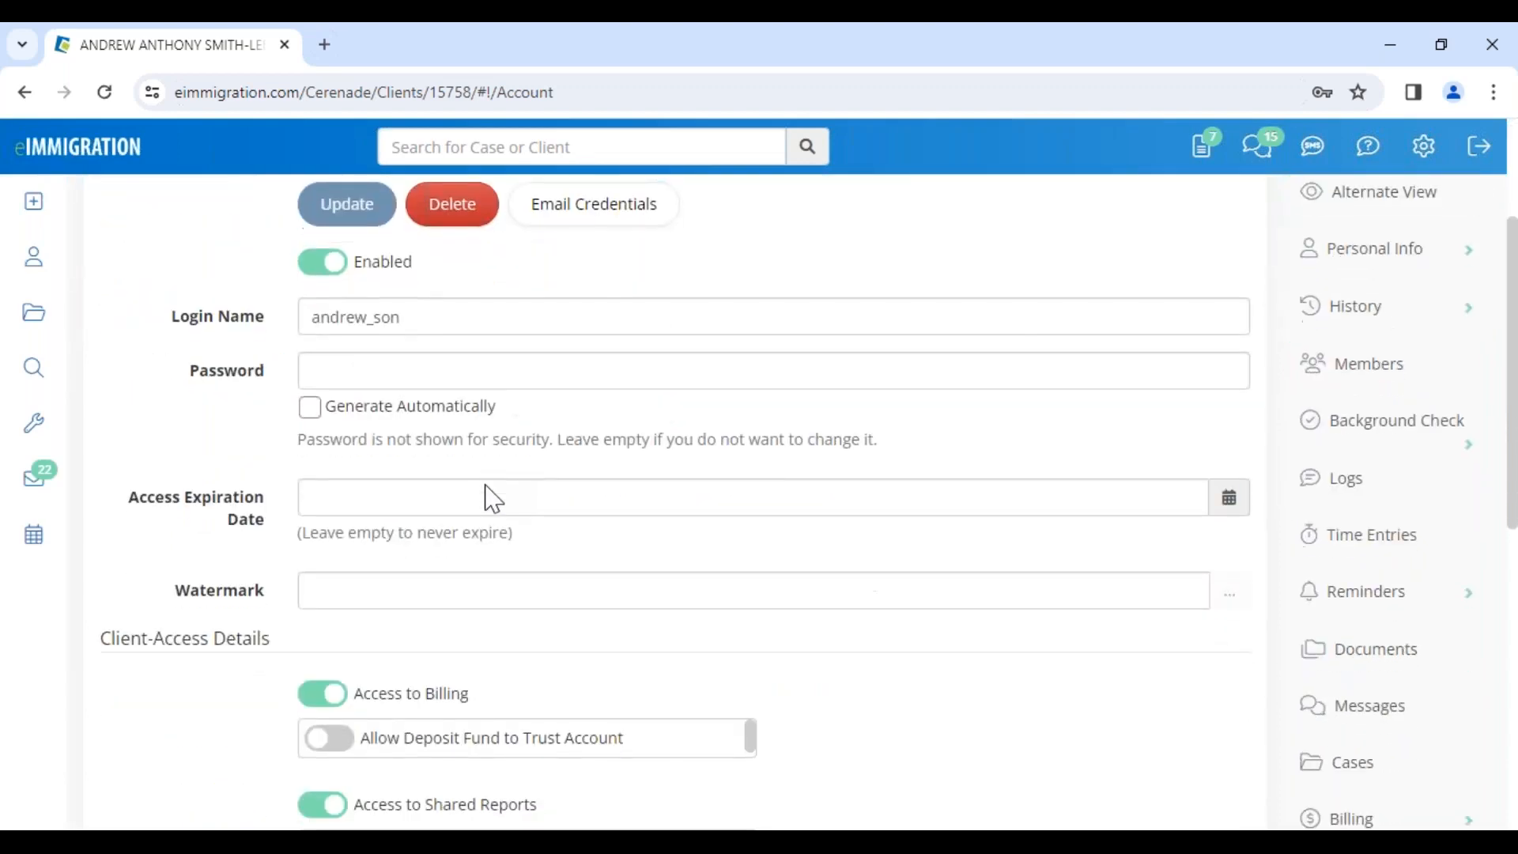
scroll(489, 510, down, 3)
click(949, 428)
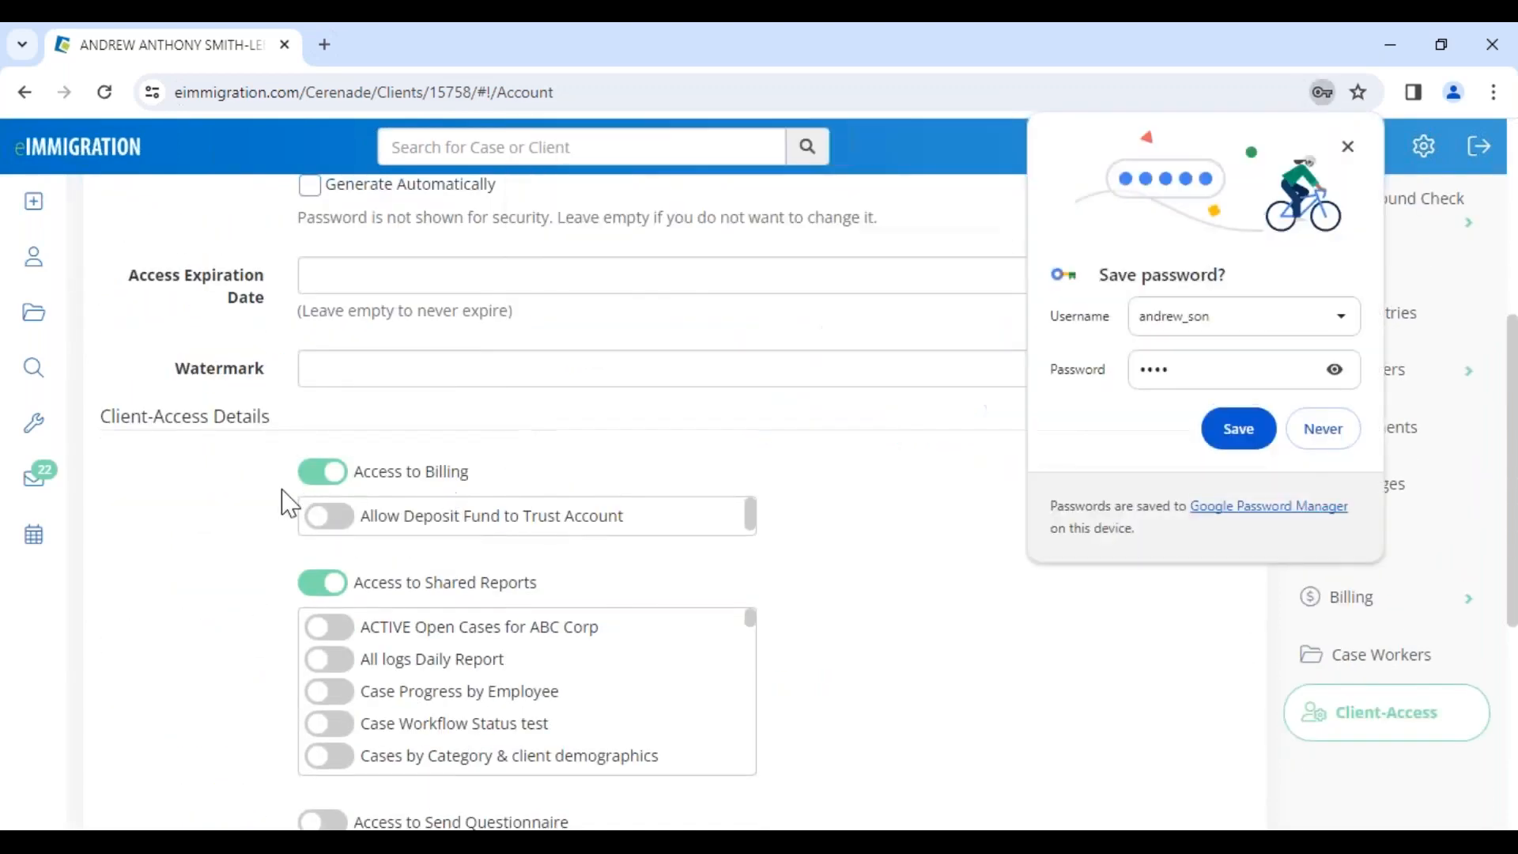
click(1334, 441)
triple_click(411, 472)
drag(464, 532, 637, 541)
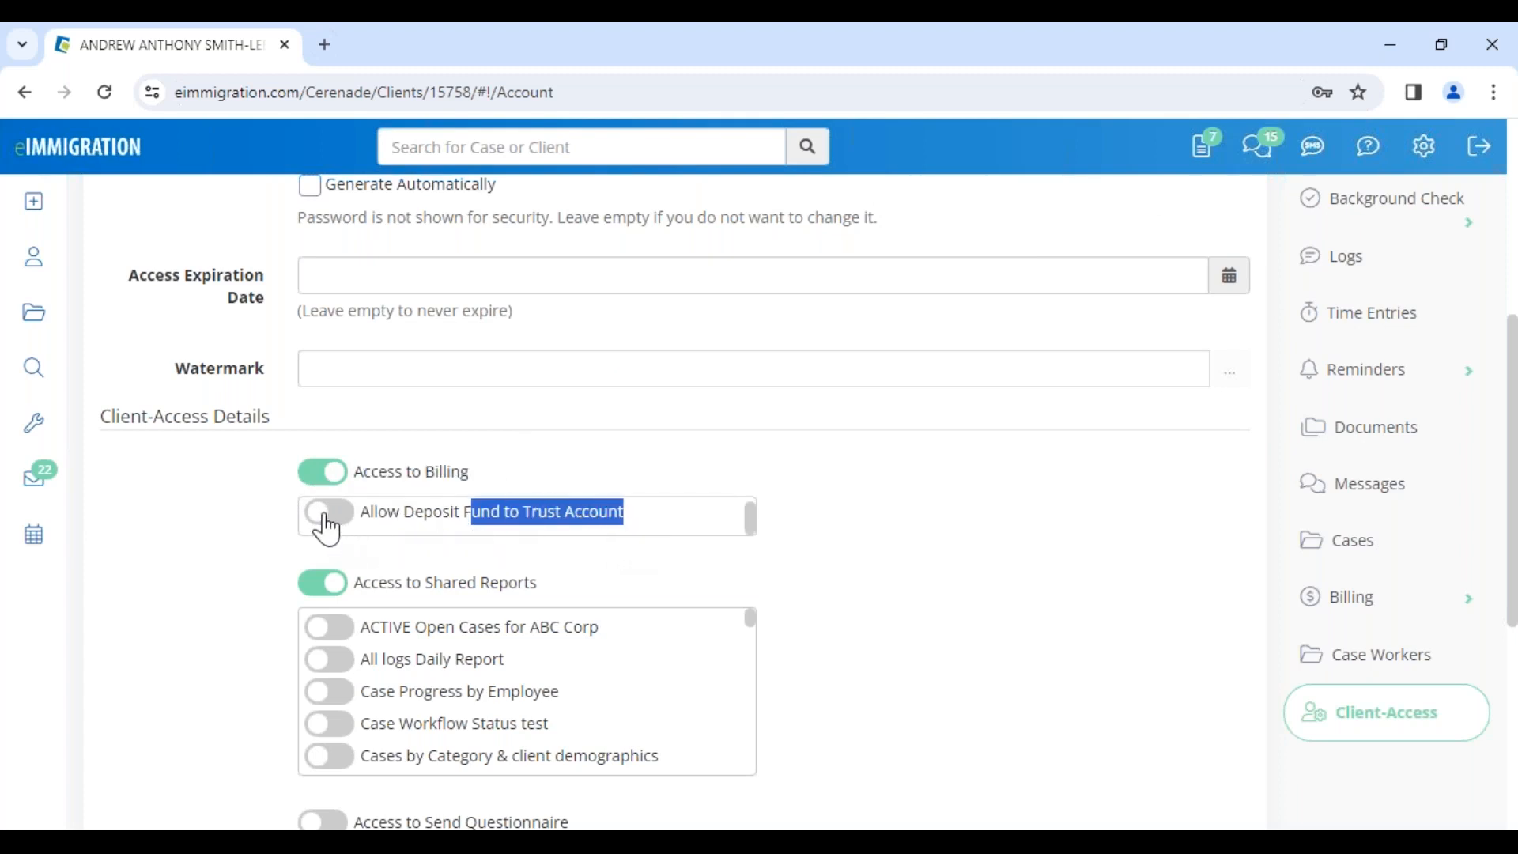
click(328, 517)
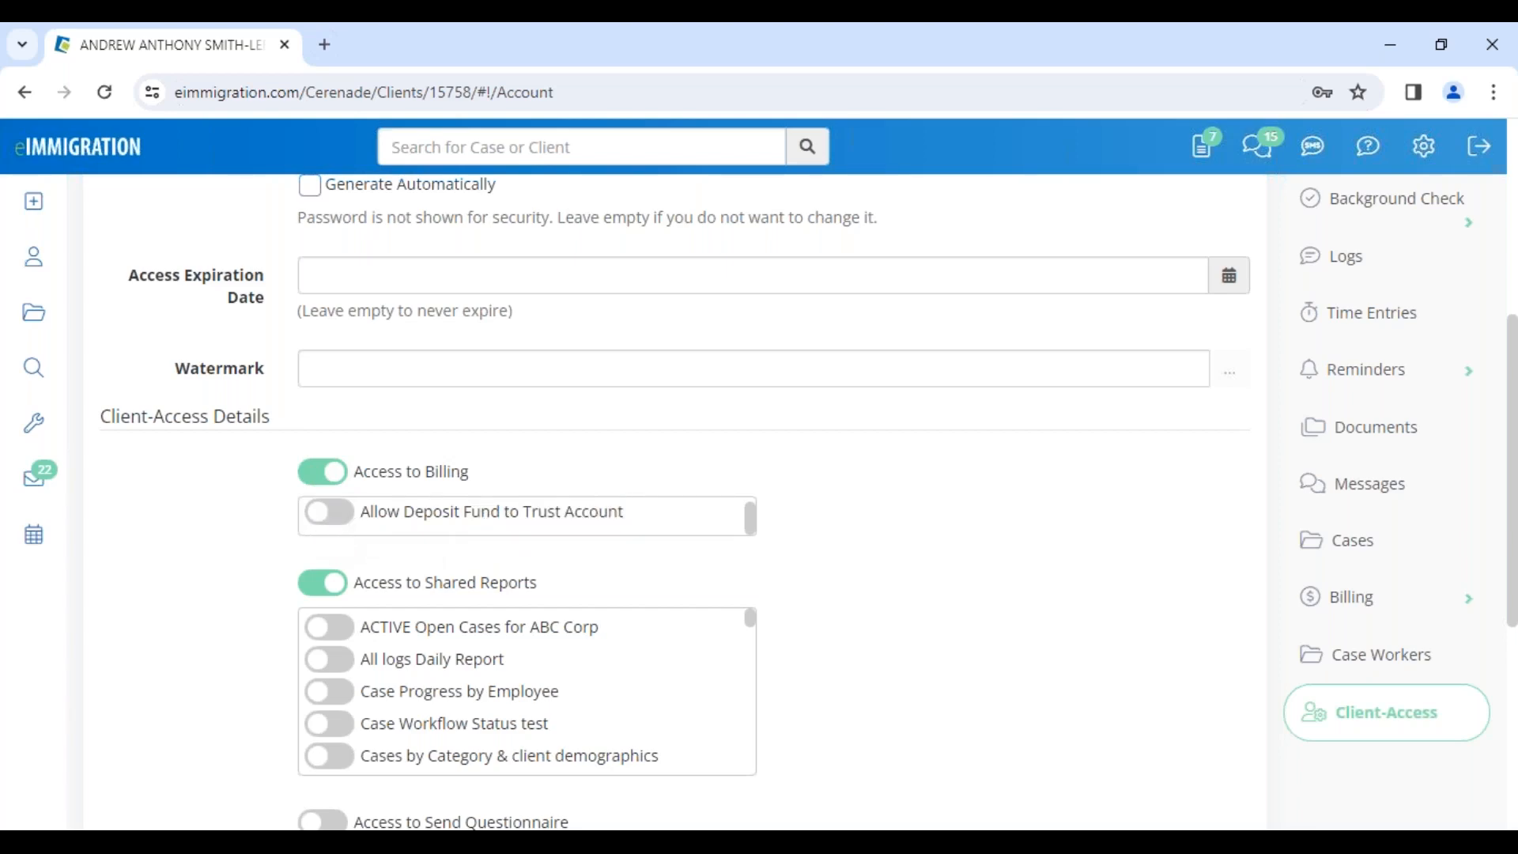
Share the Passport Expiration (6 MONTHS OUT) report with the client
scroll(352, 532, down, 7)
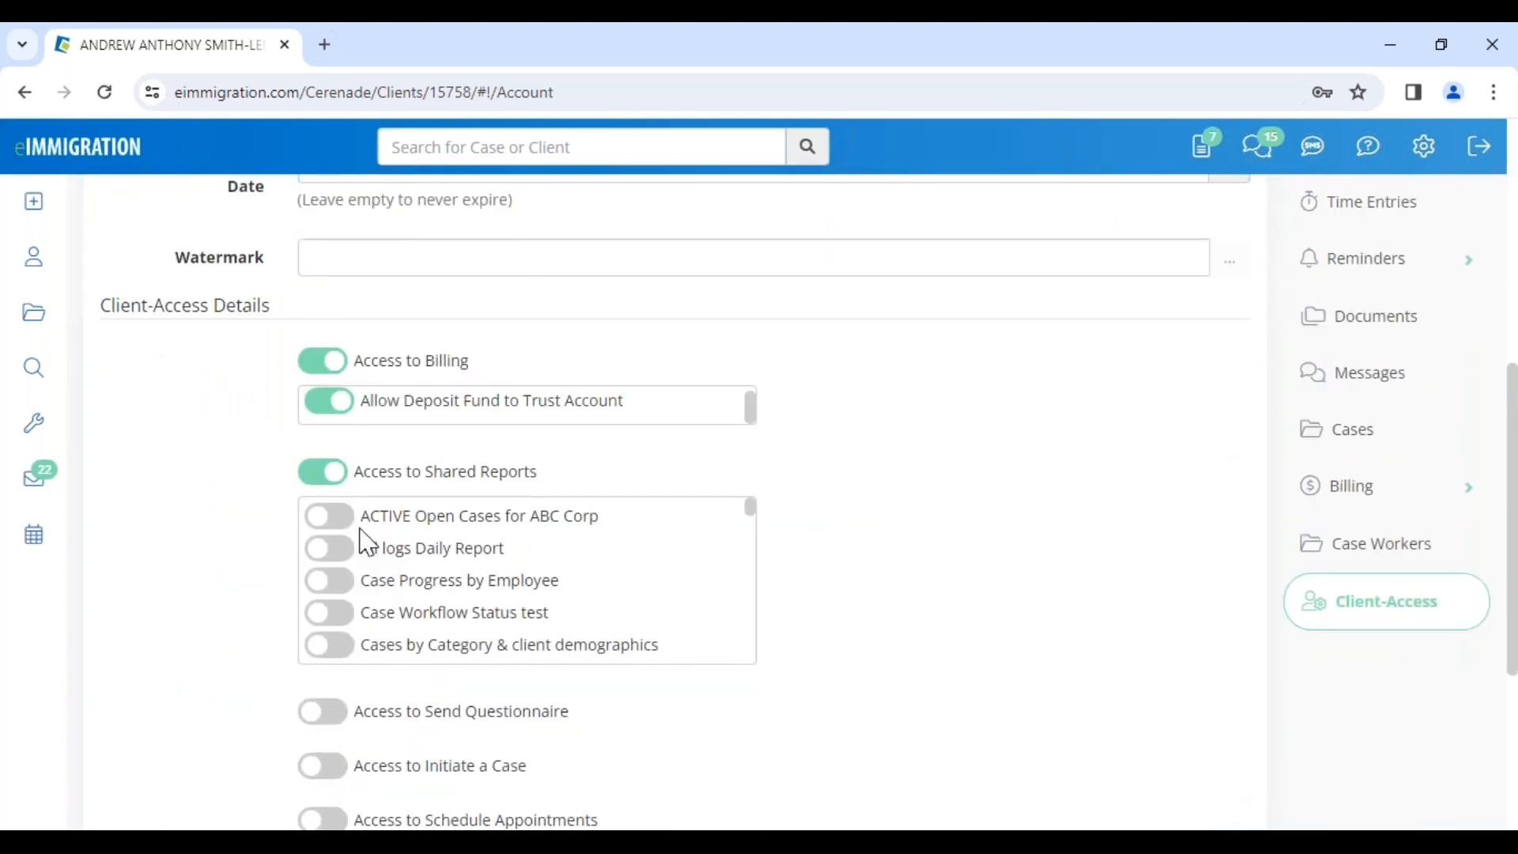
drag(434, 472, 543, 475)
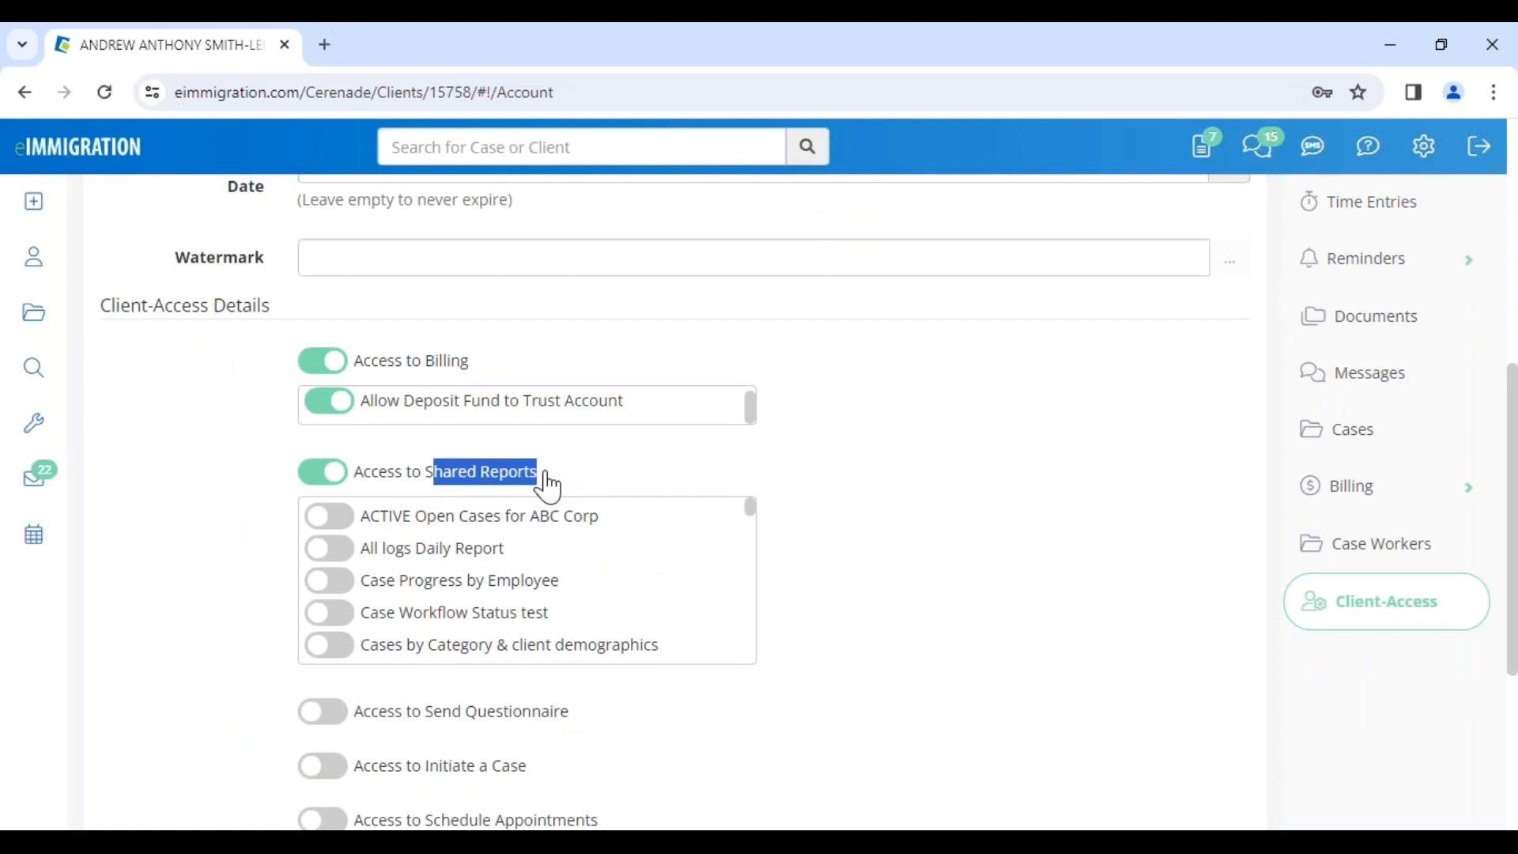
scroll(473, 640, down, 2)
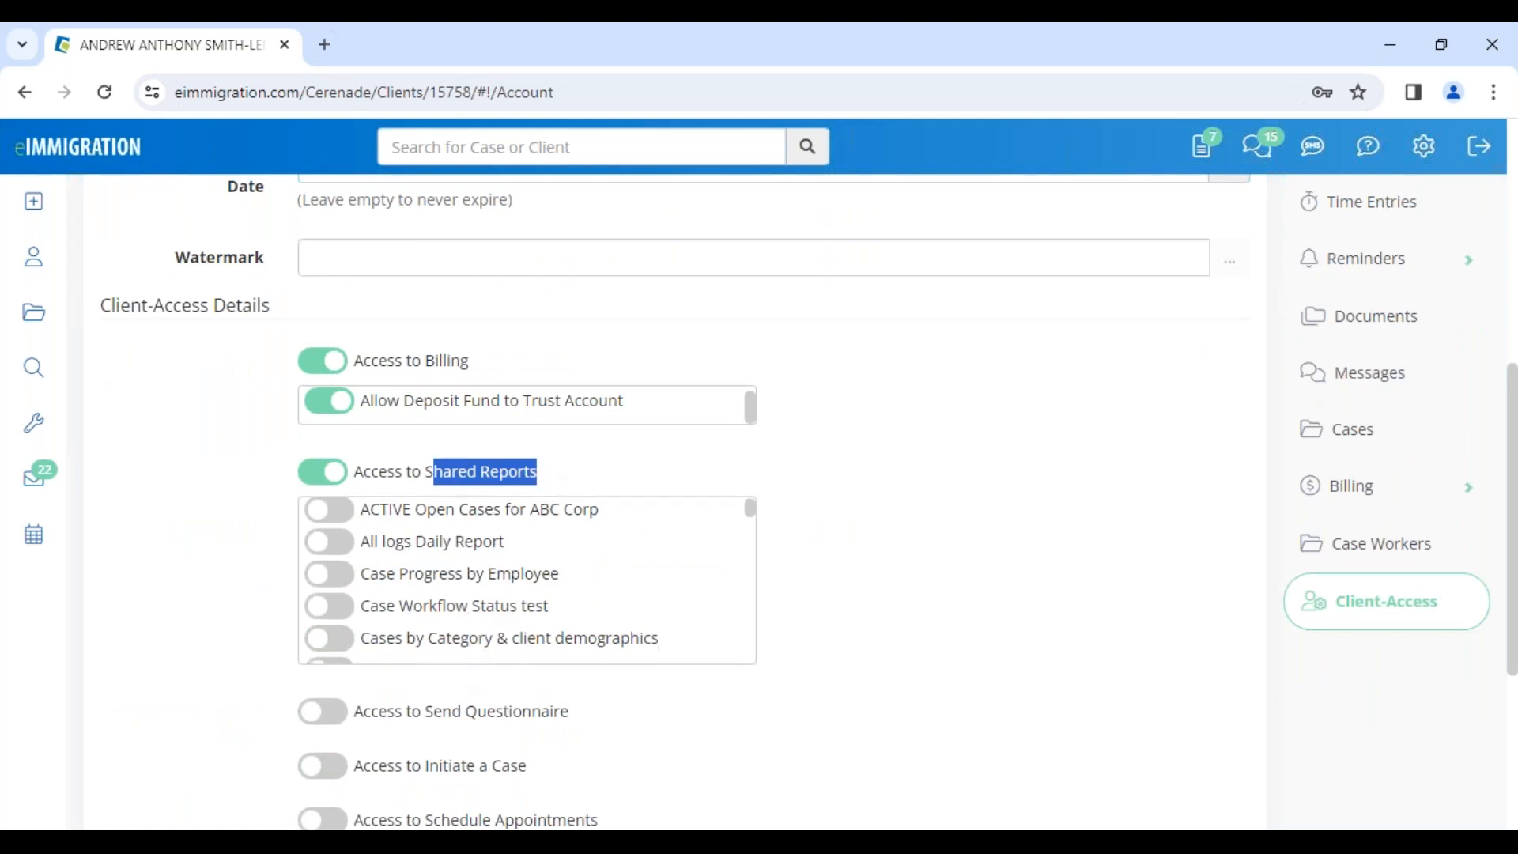
scroll(348, 631, down, 4)
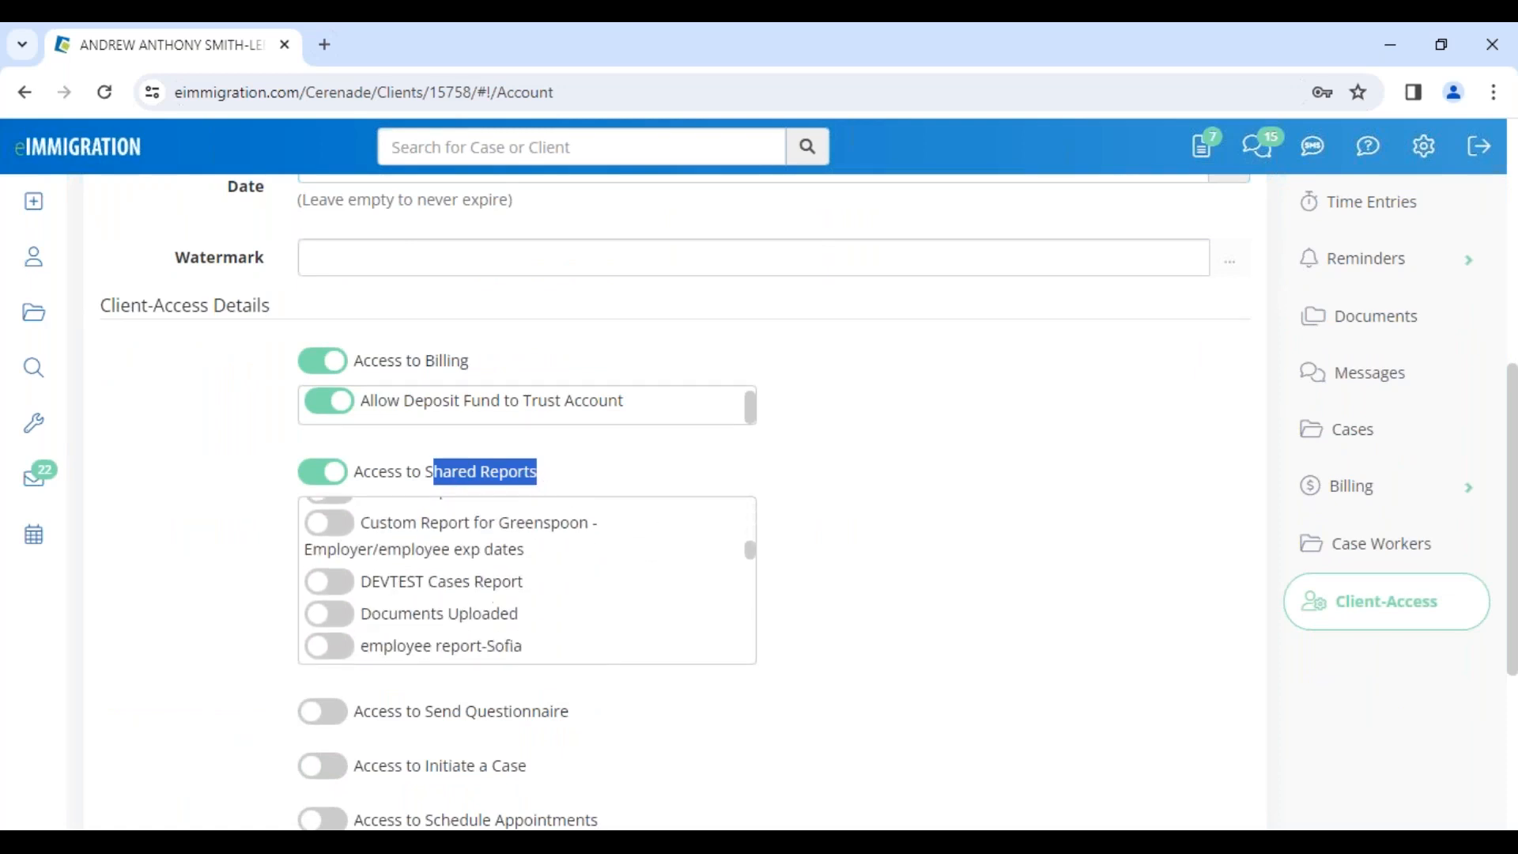
scroll(526, 581, down, 5)
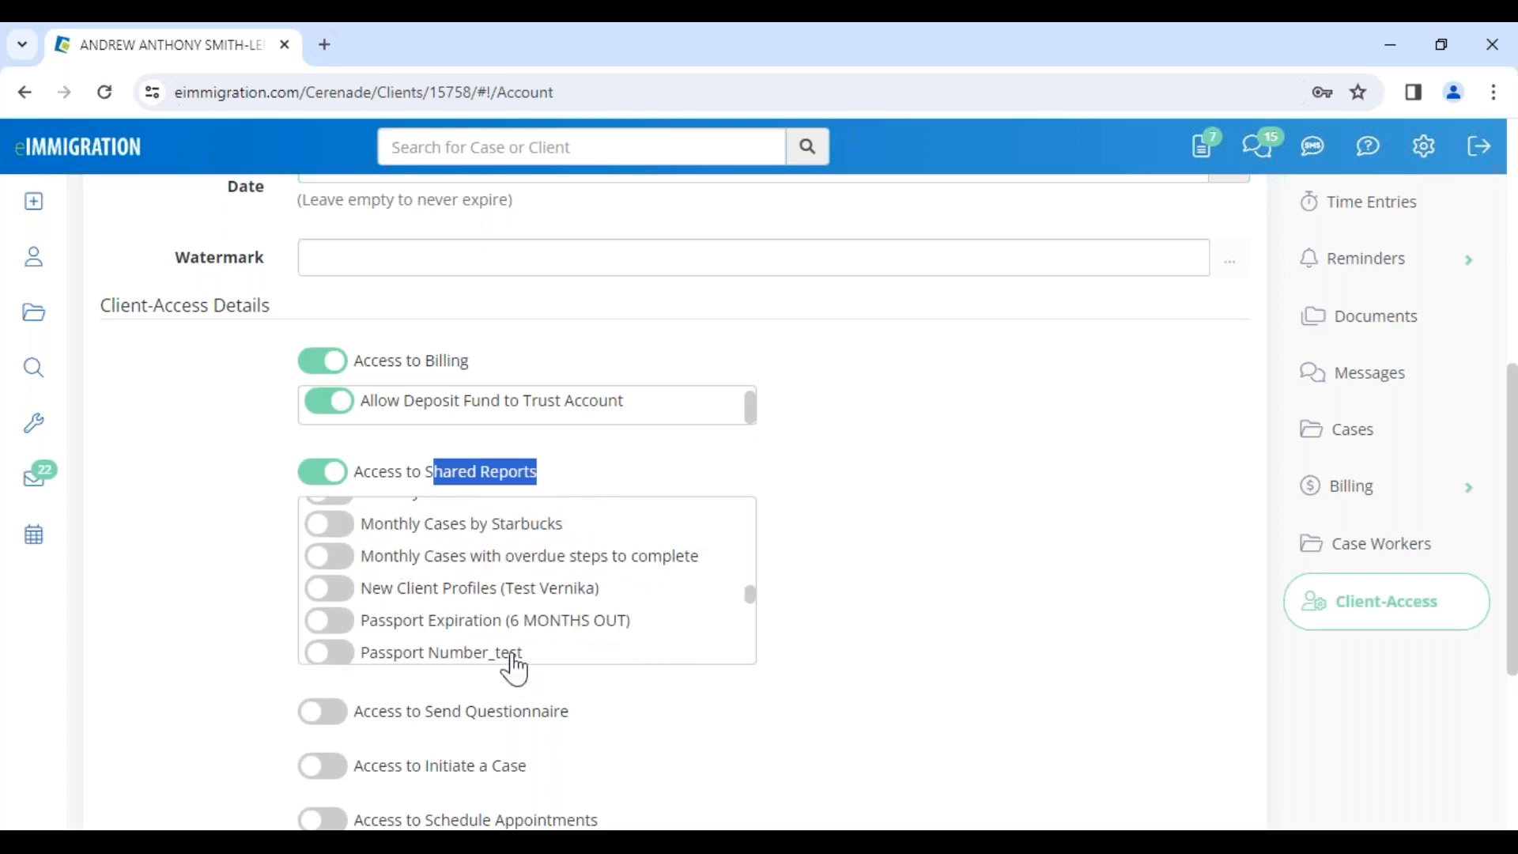
scroll(664, 664, down, 2)
click(337, 514)
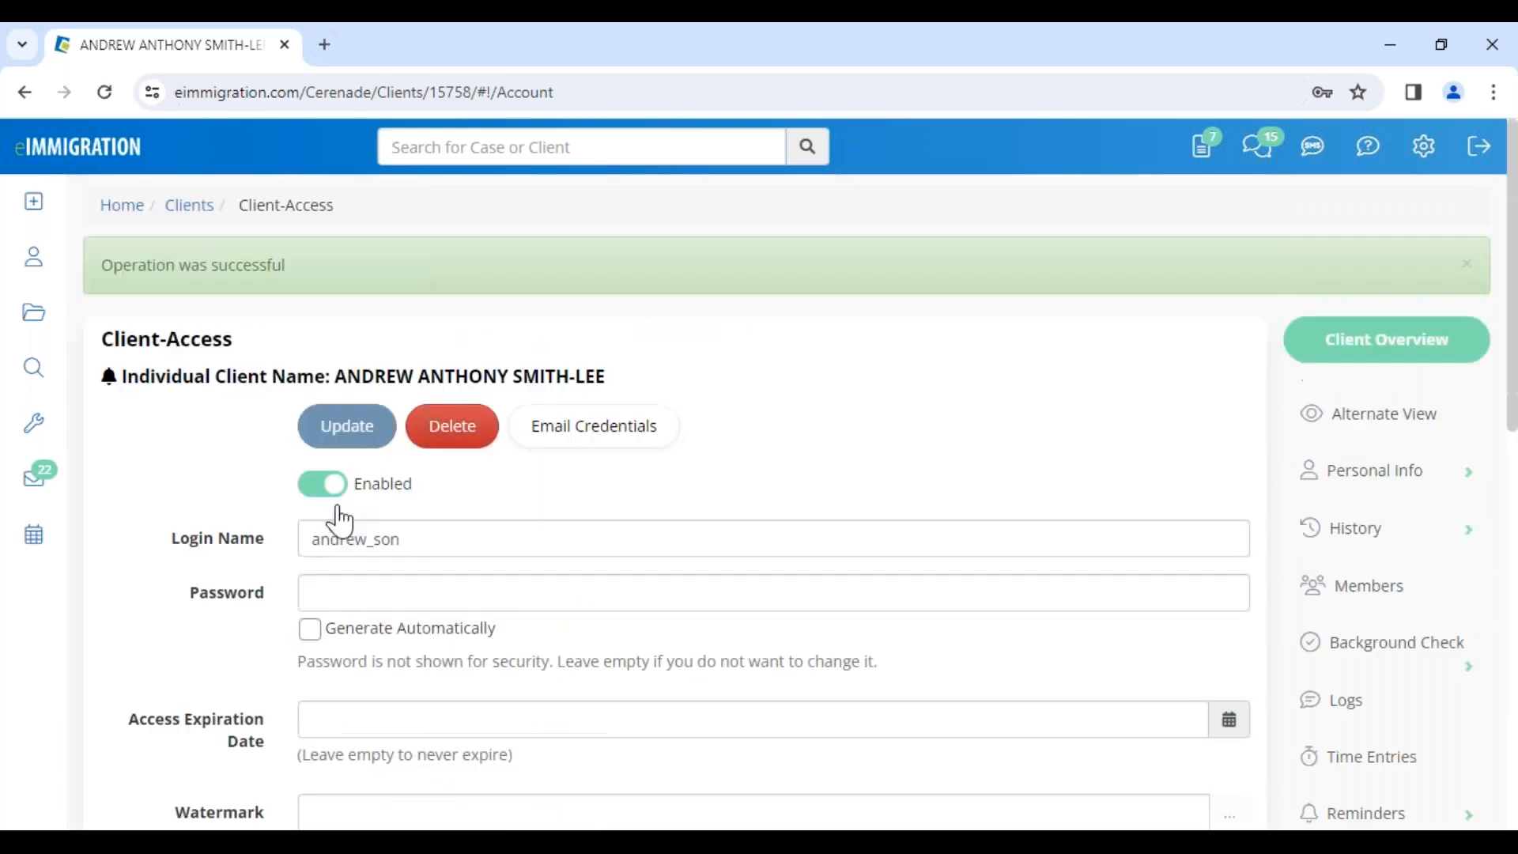
scroll(458, 610, down, 9)
scroll(458, 610, up, 2)
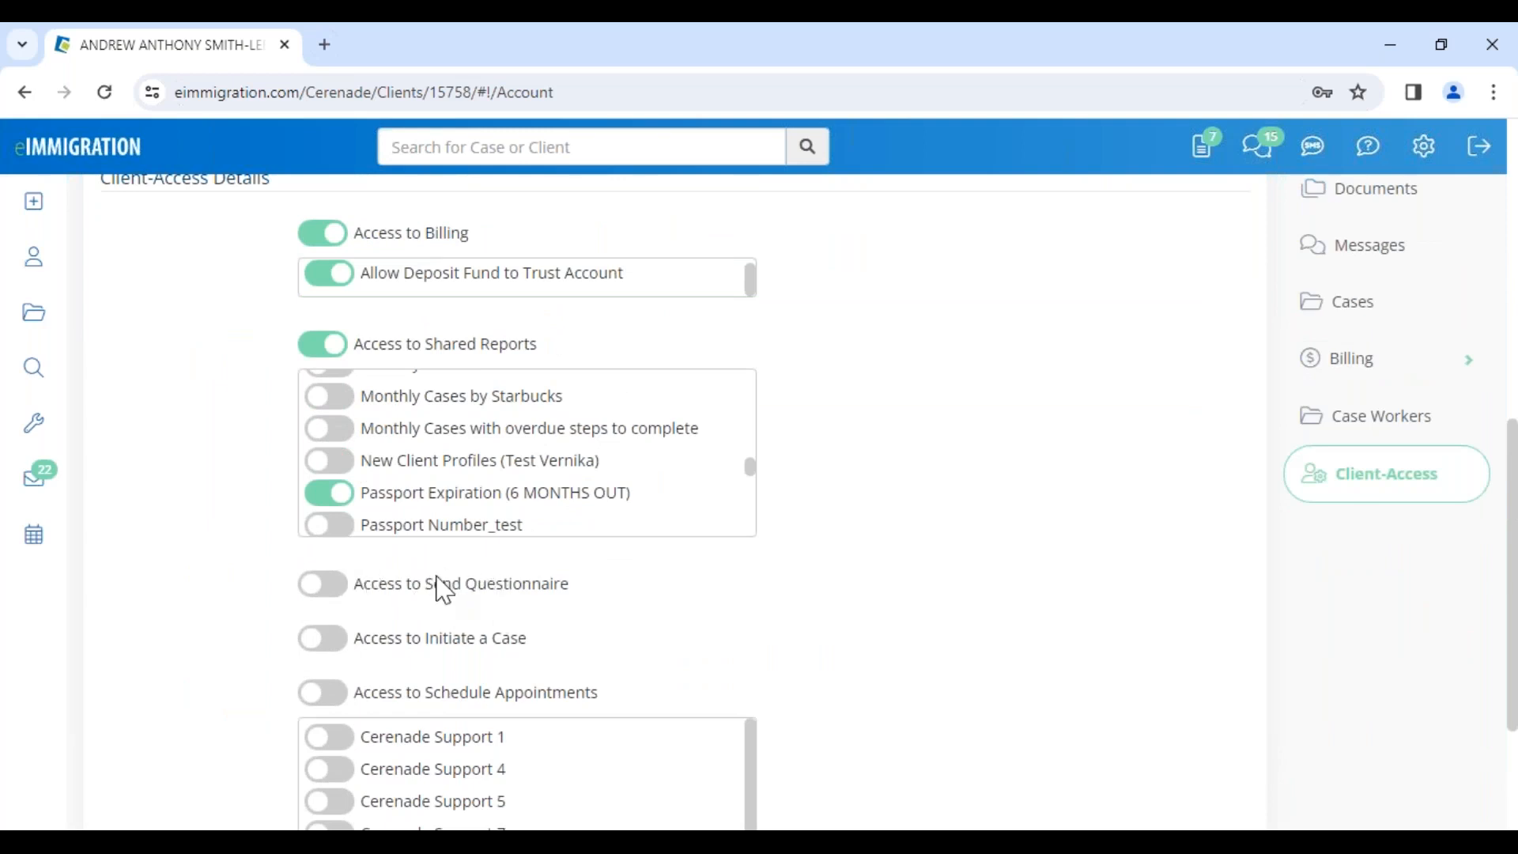
scroll(449, 601, down, 3)
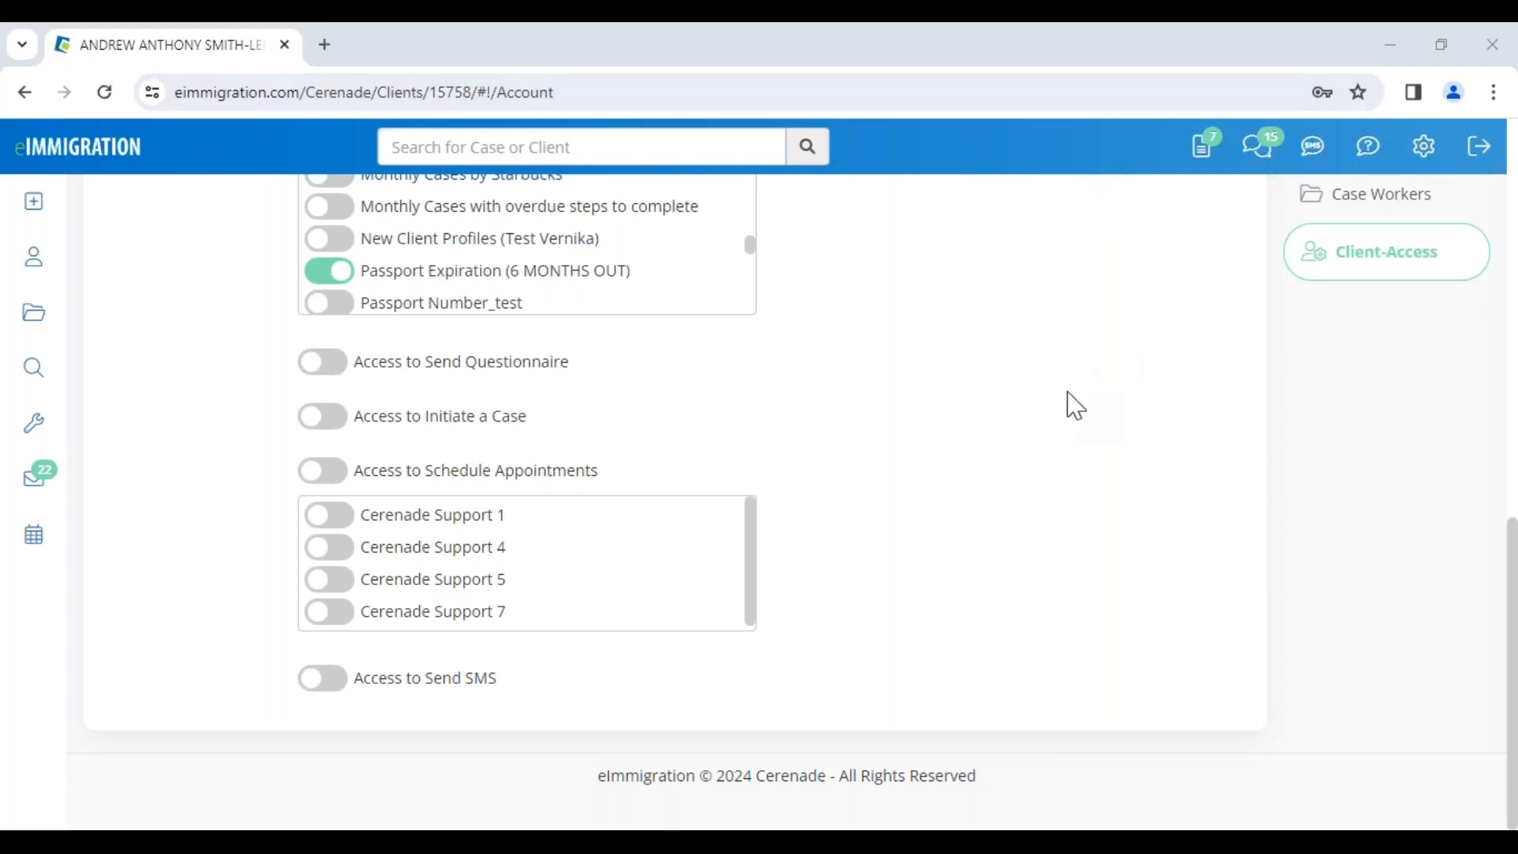
Open Billing Settings under Application Settings in a separate administrator tab
click(1423, 147)
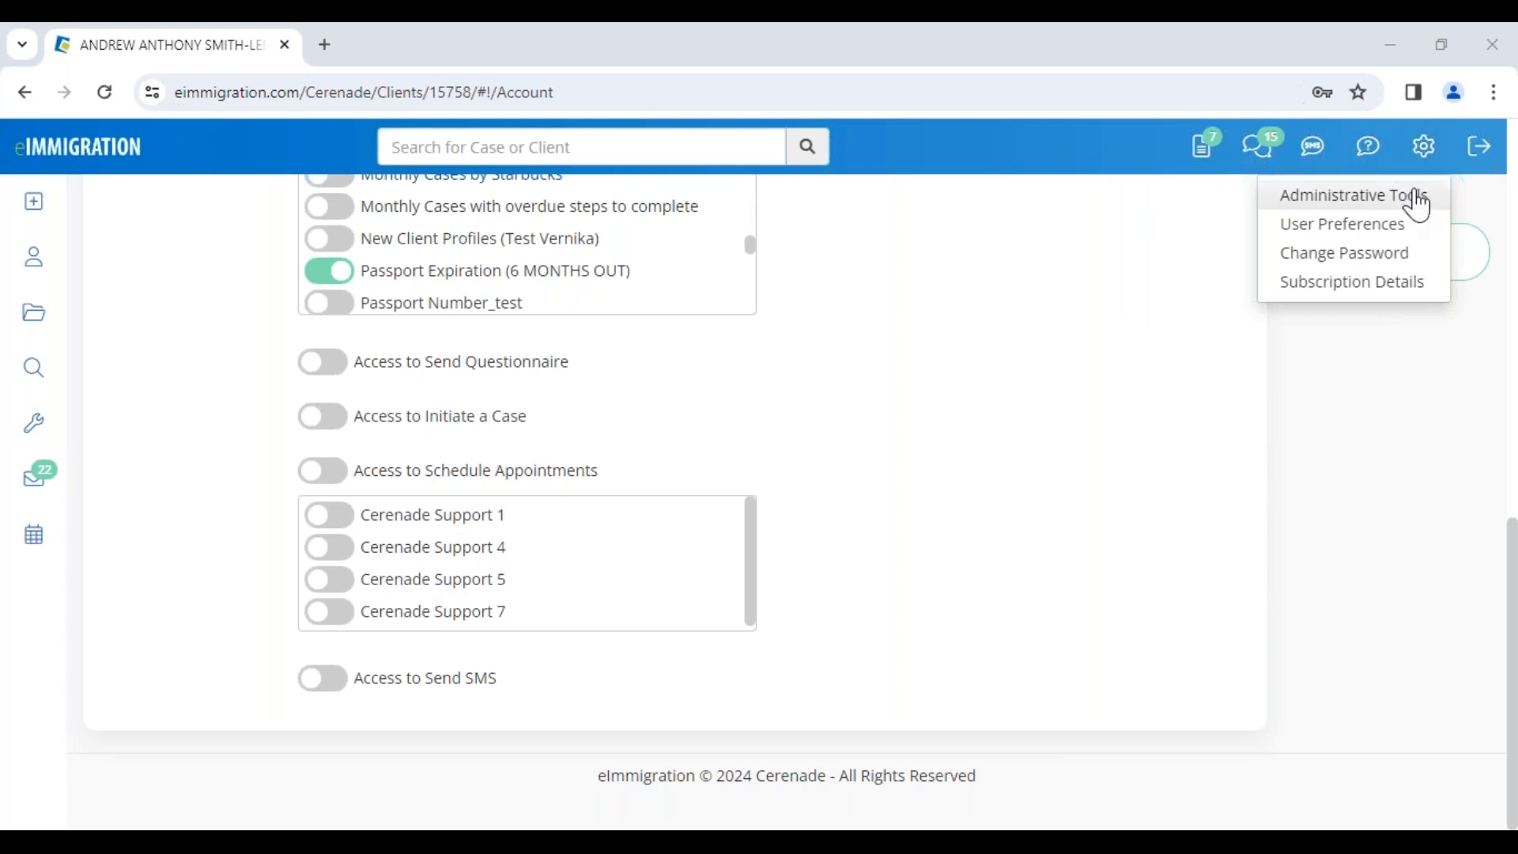
right_click(1416, 196)
key(Escape)
drag(468, 50, 216, 52)
scroll(162, 616, down, 10)
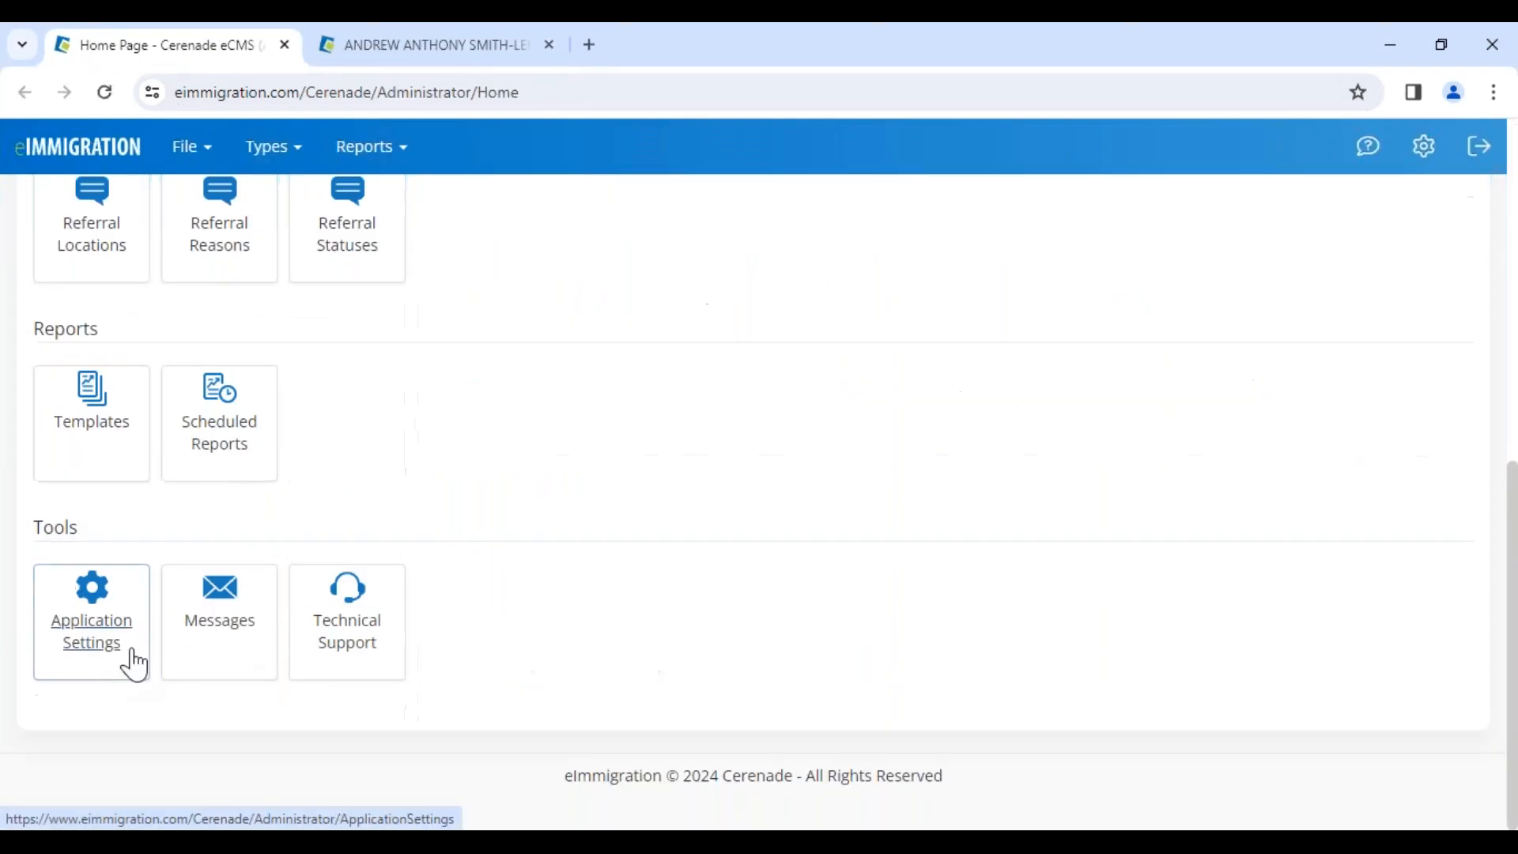
click(88, 632)
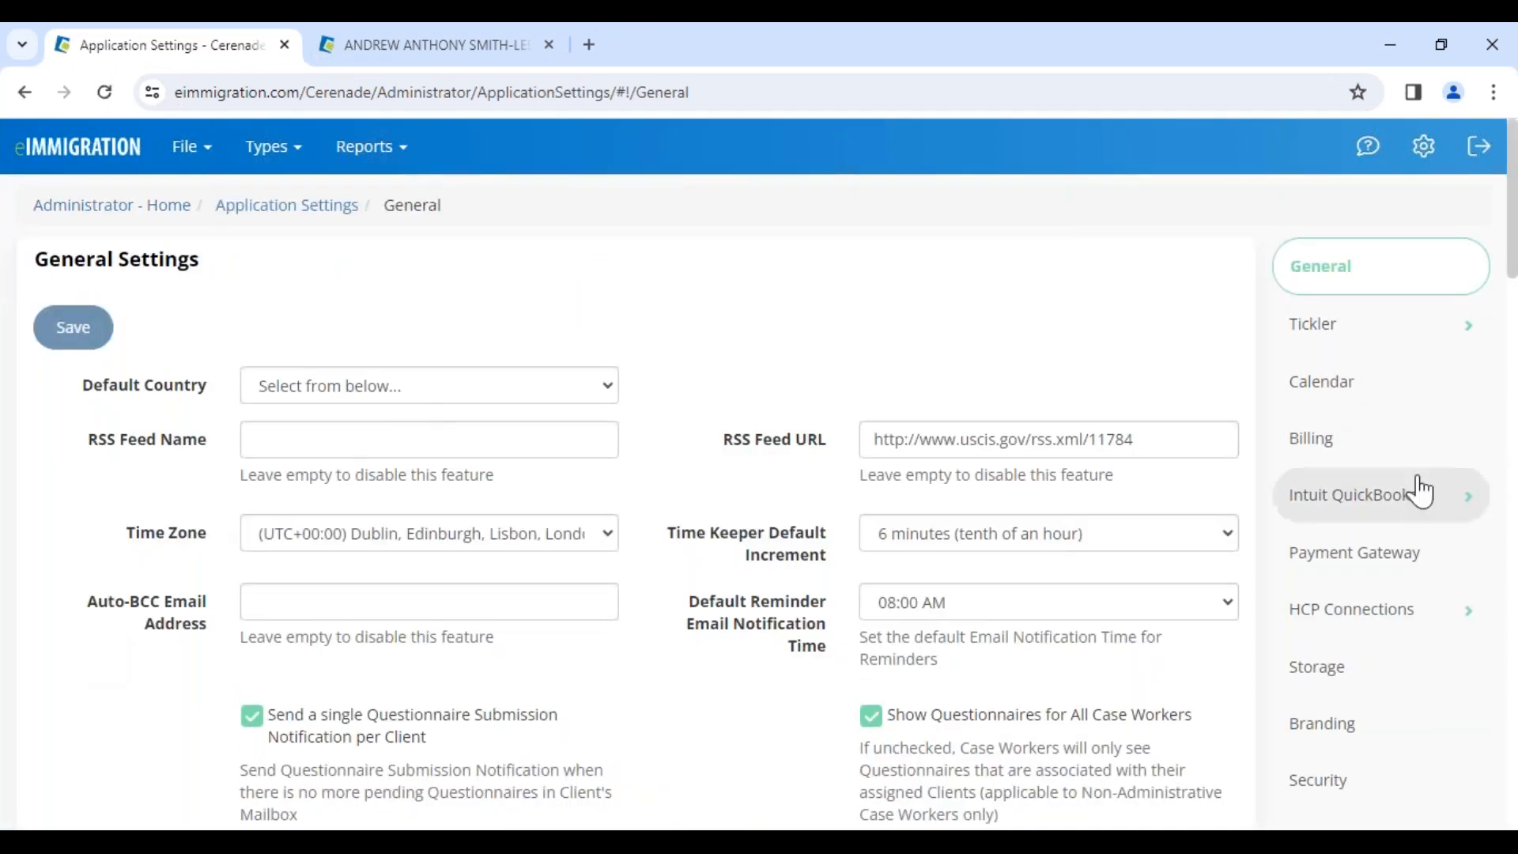
click(1331, 447)
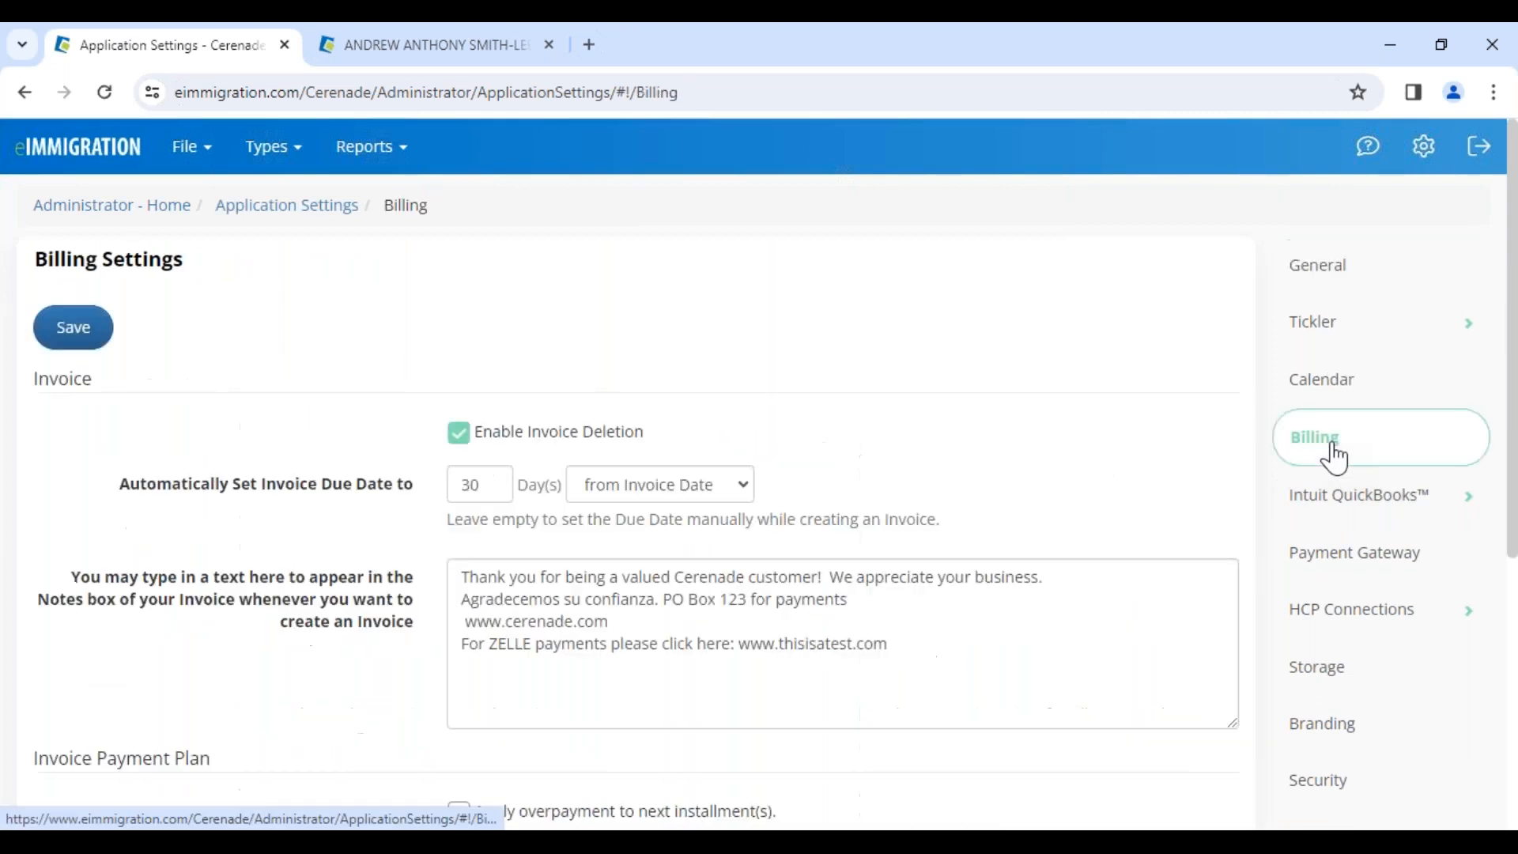
Review the 30-day automatic invoice due date counted from invoice date, and save
drag(106, 508, 422, 502)
click(486, 485)
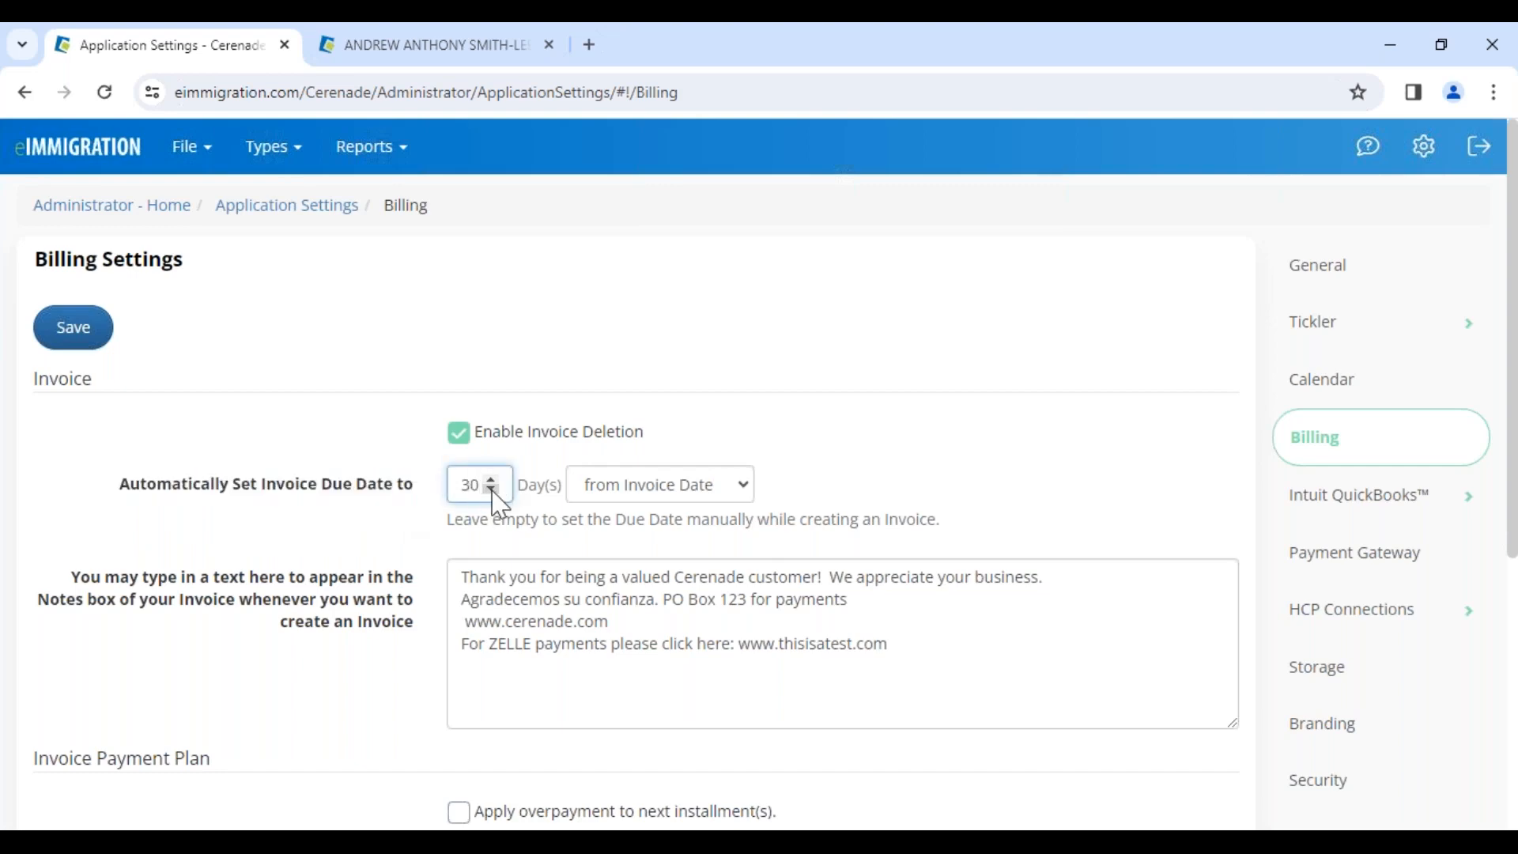
click(706, 485)
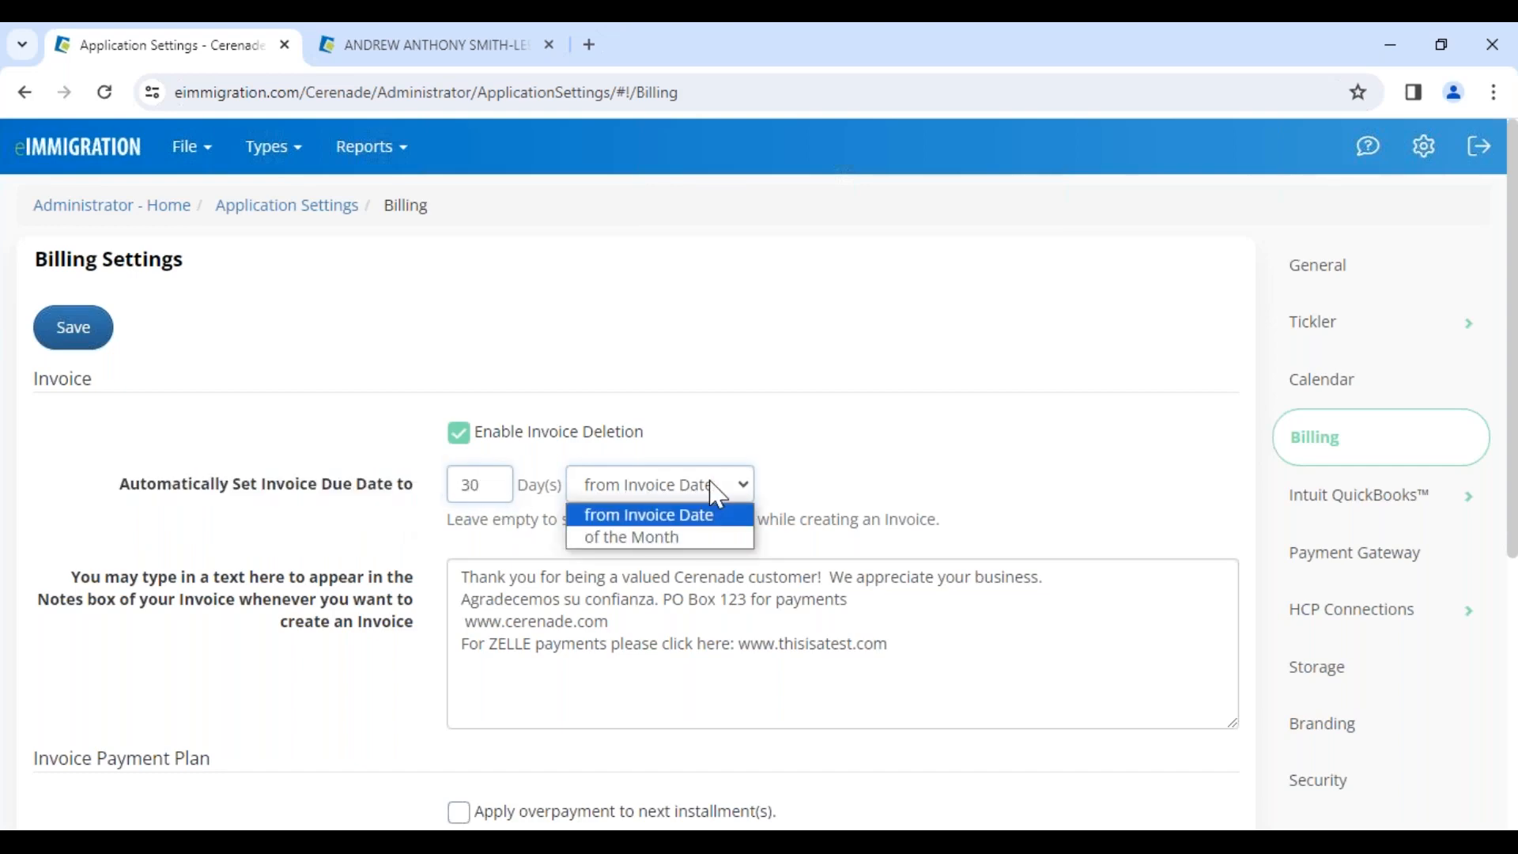
click(699, 516)
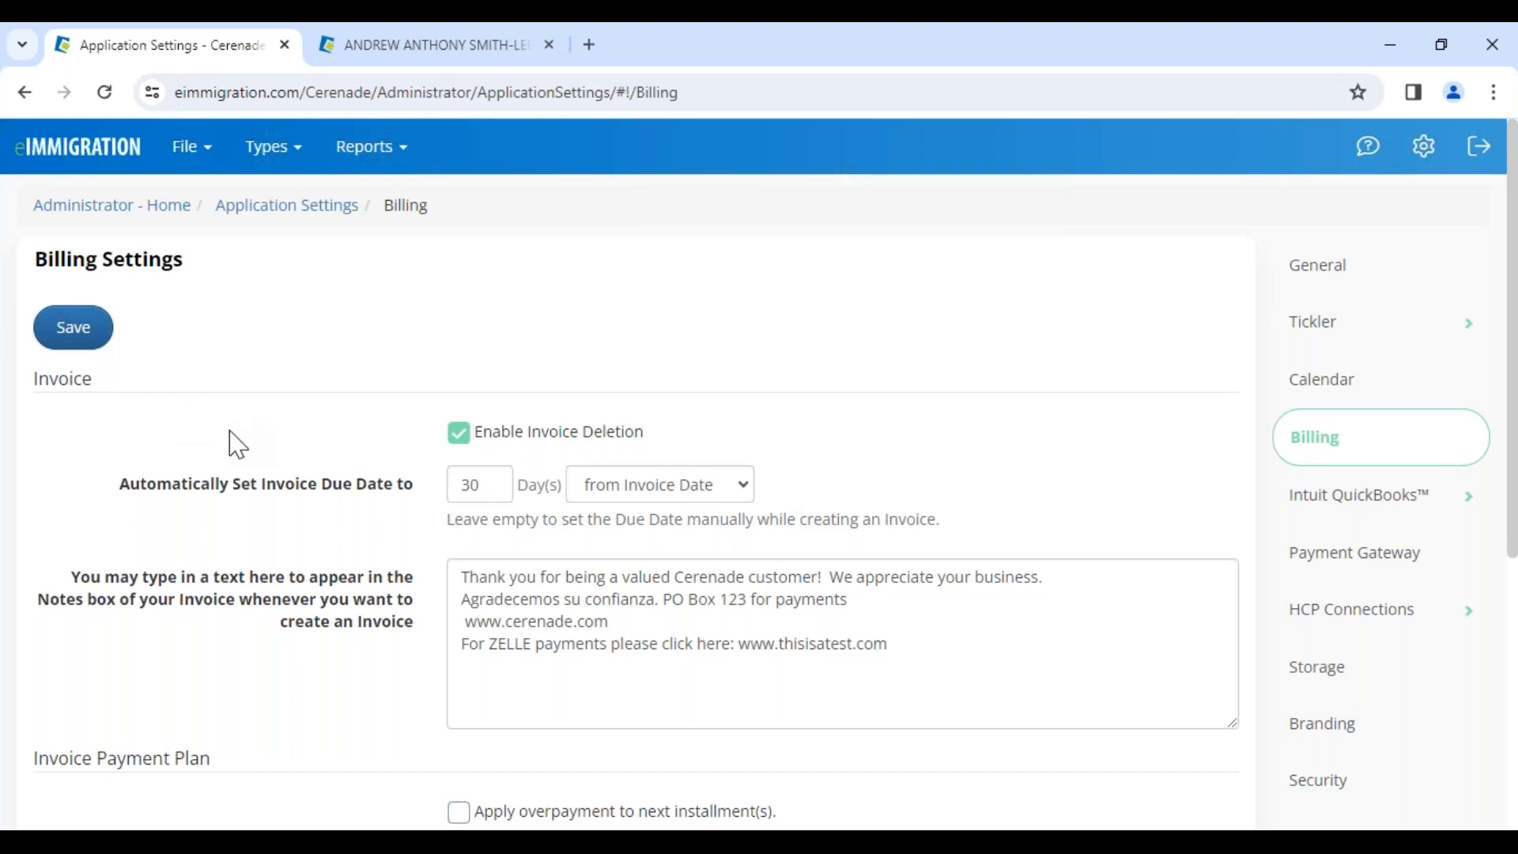
scroll(277, 490, down, 4)
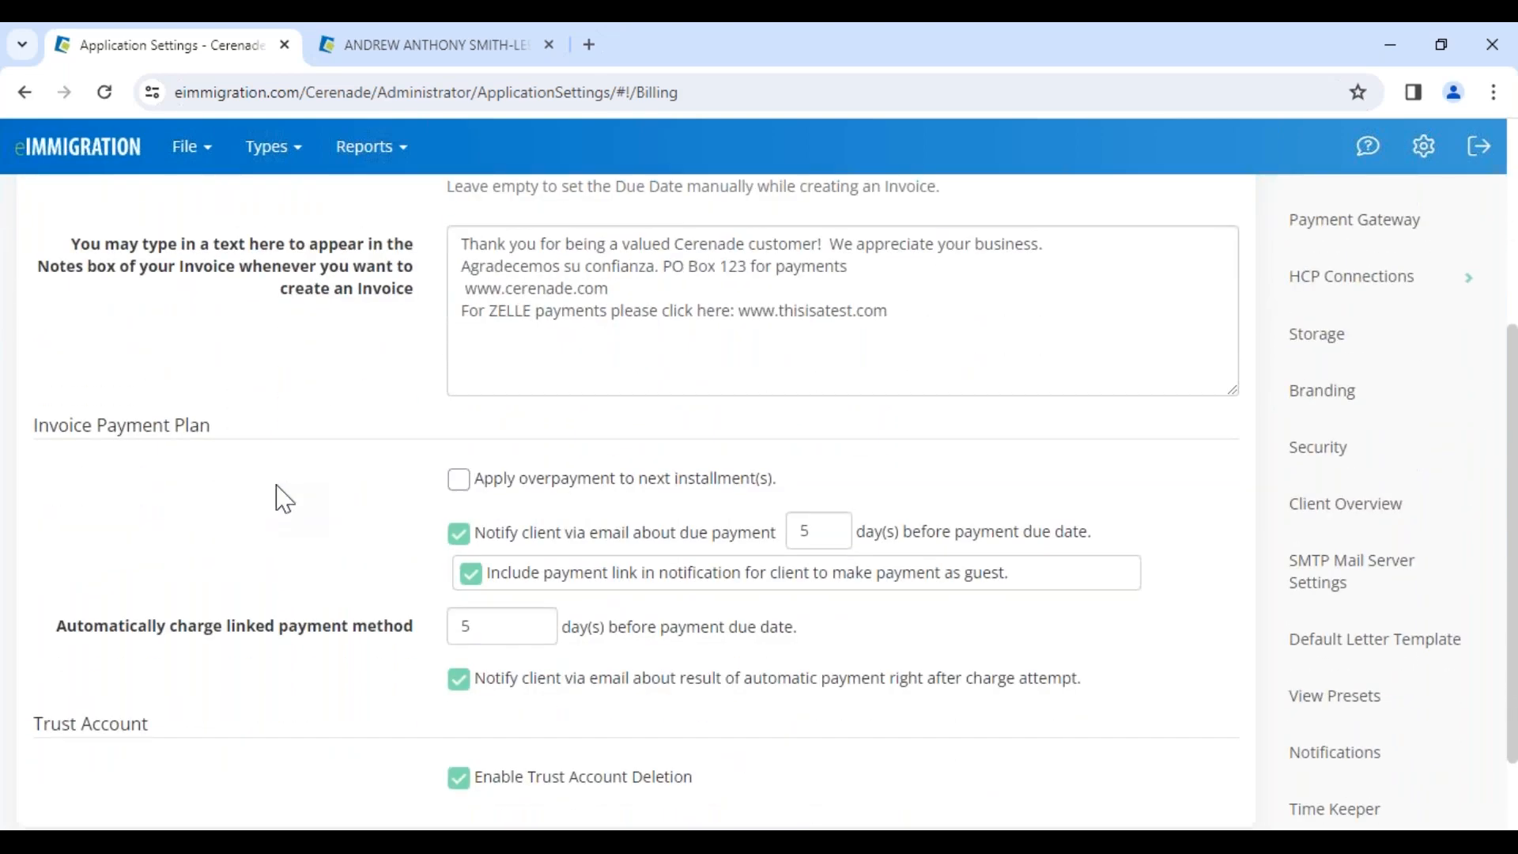
scroll(284, 499, down, 1)
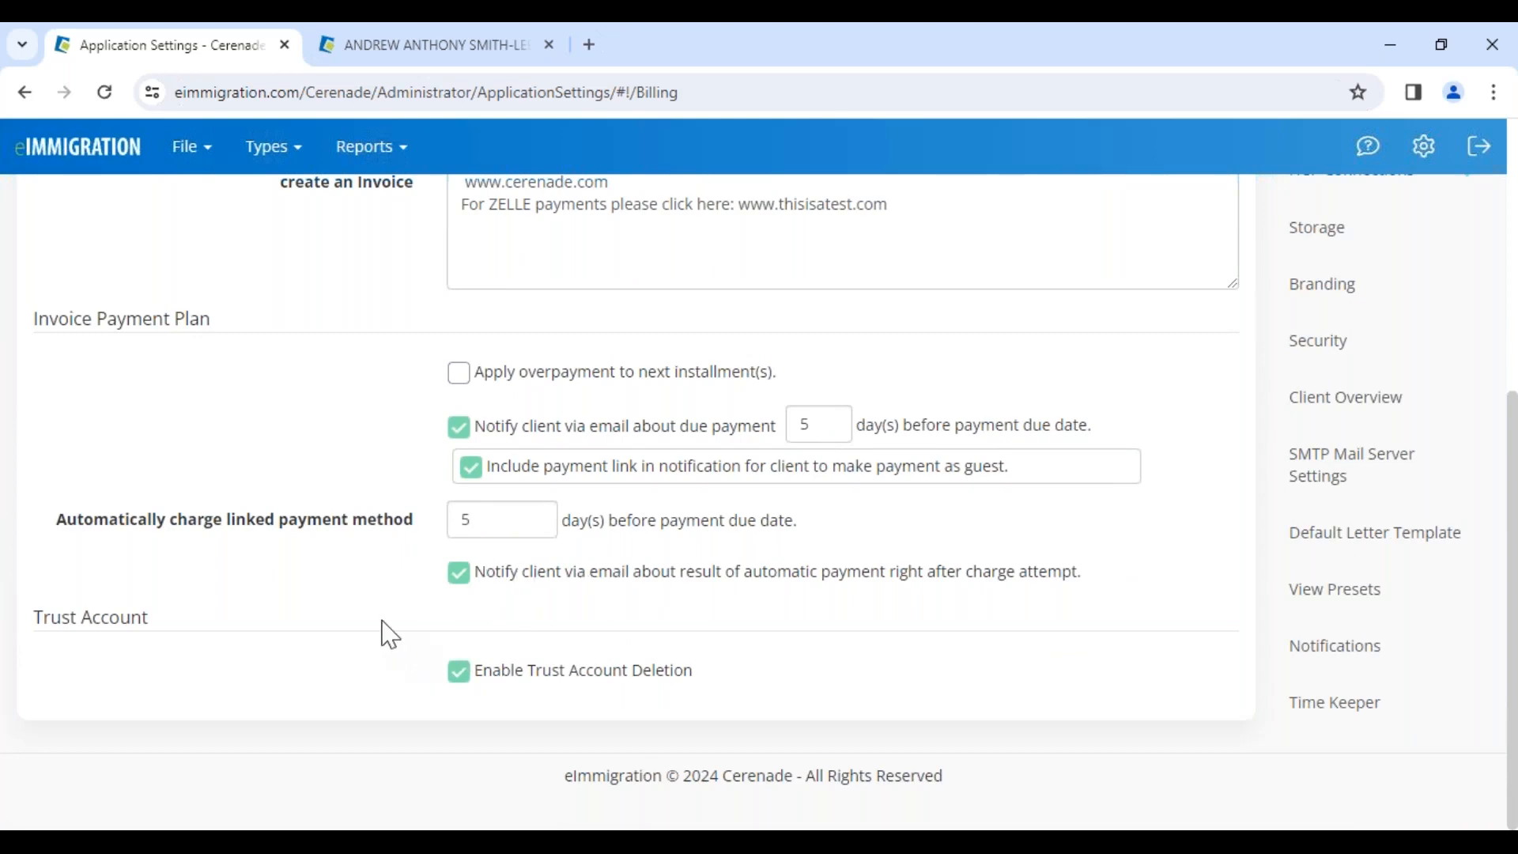
scroll(395, 640, up, 5)
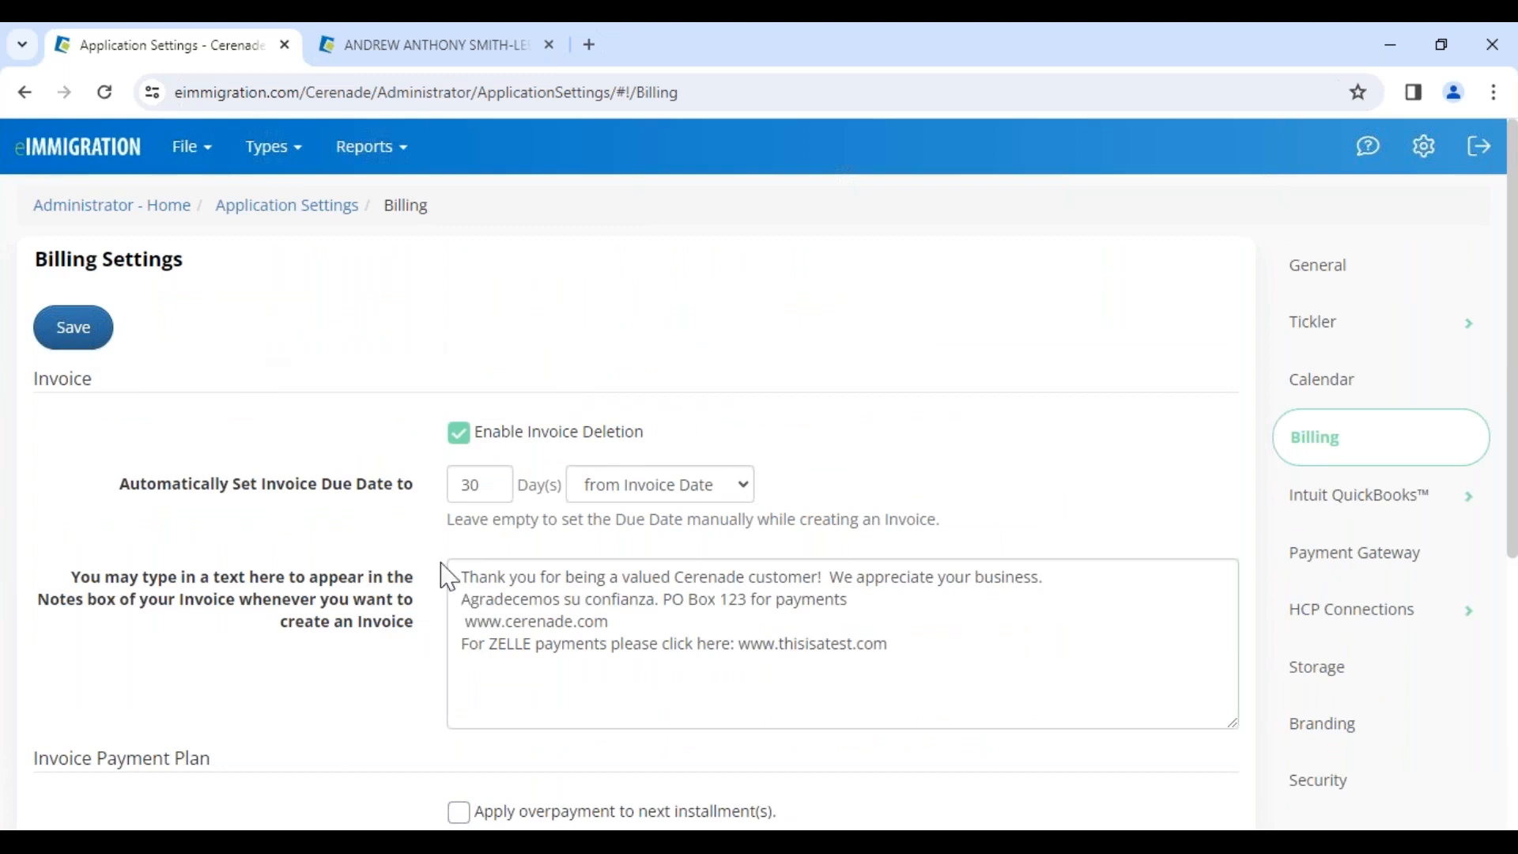
drag(450, 519, 959, 542)
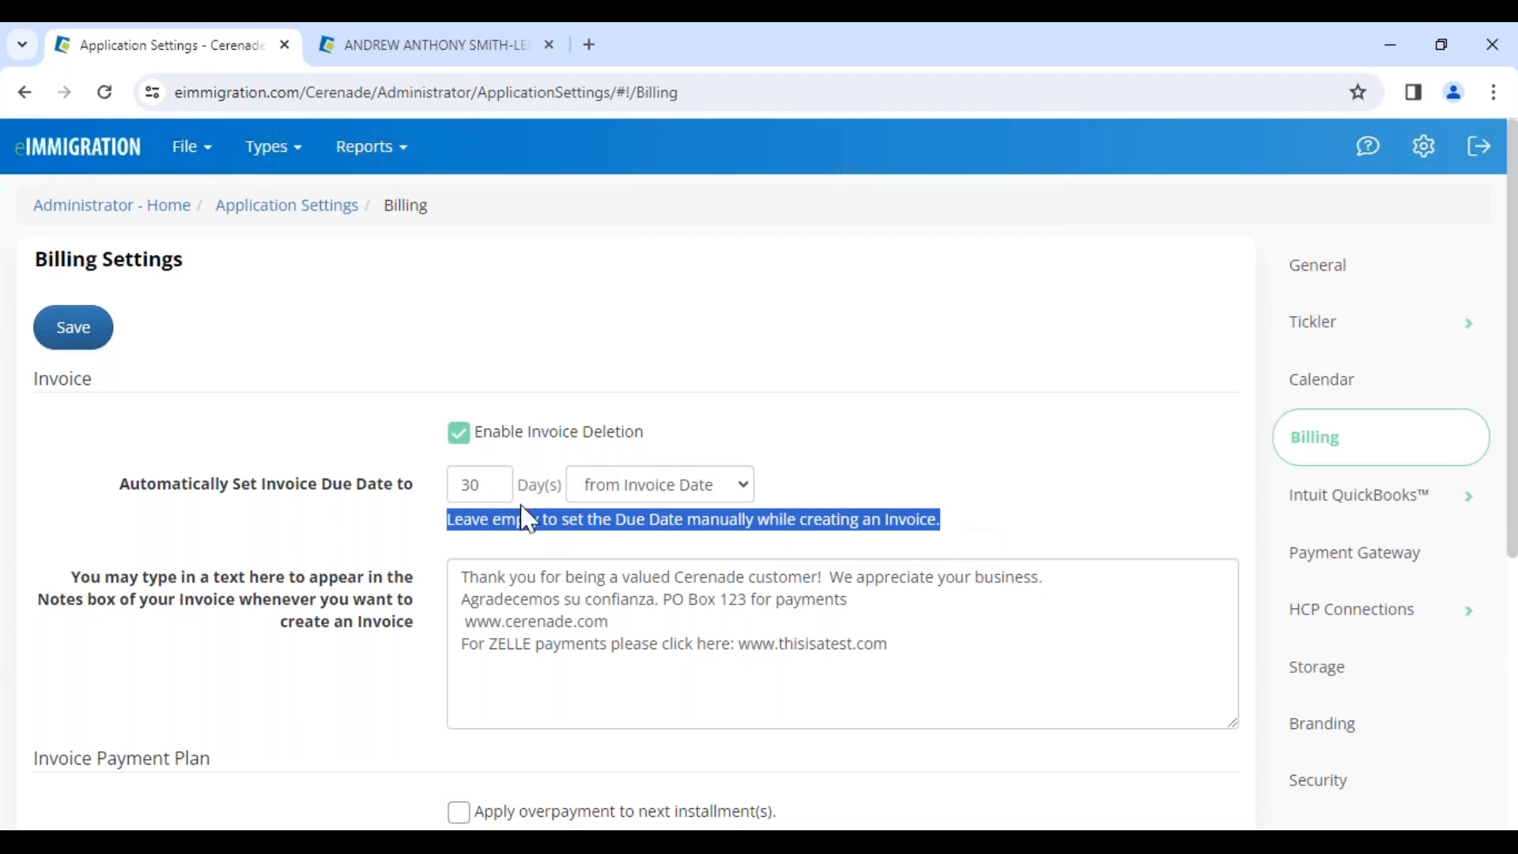
click(79, 347)
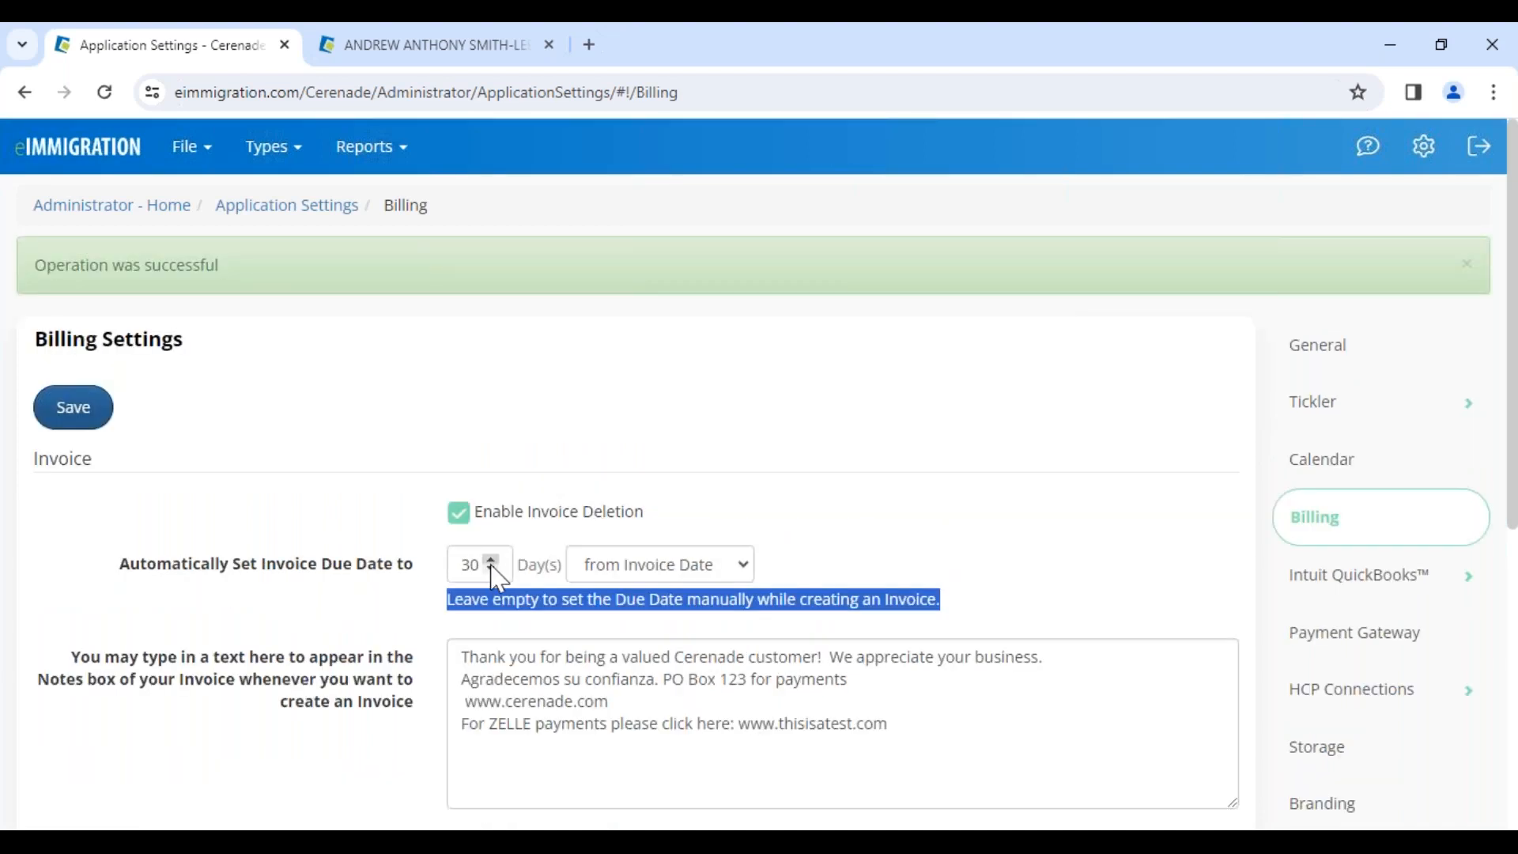
Set the automatic due date to 1 Day(s) of the Month and save
click(491, 563)
text(1)
click(627, 566)
click(637, 617)
click(79, 409)
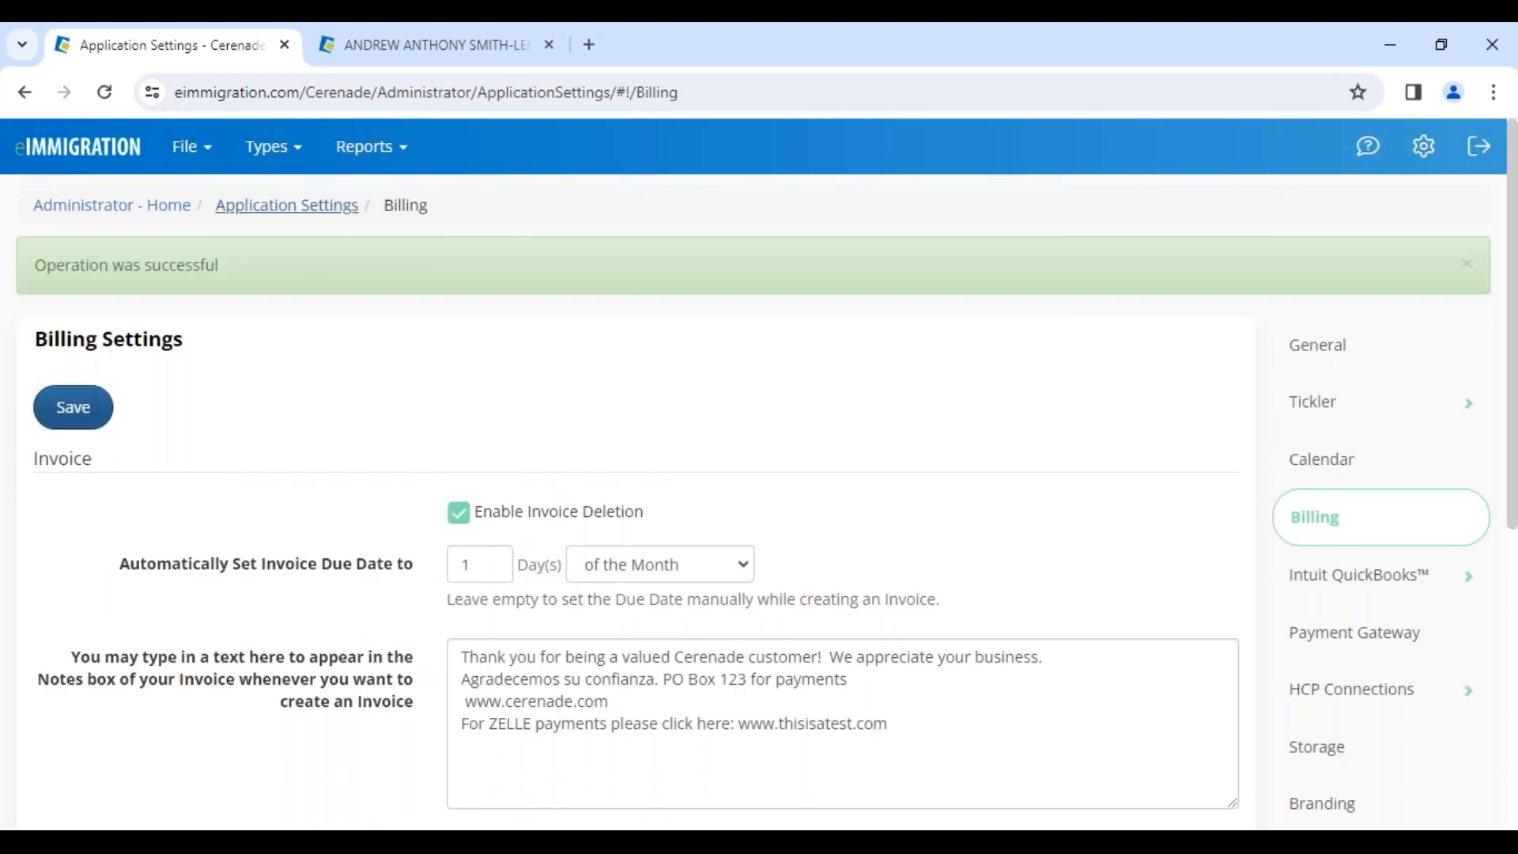
click(444, 45)
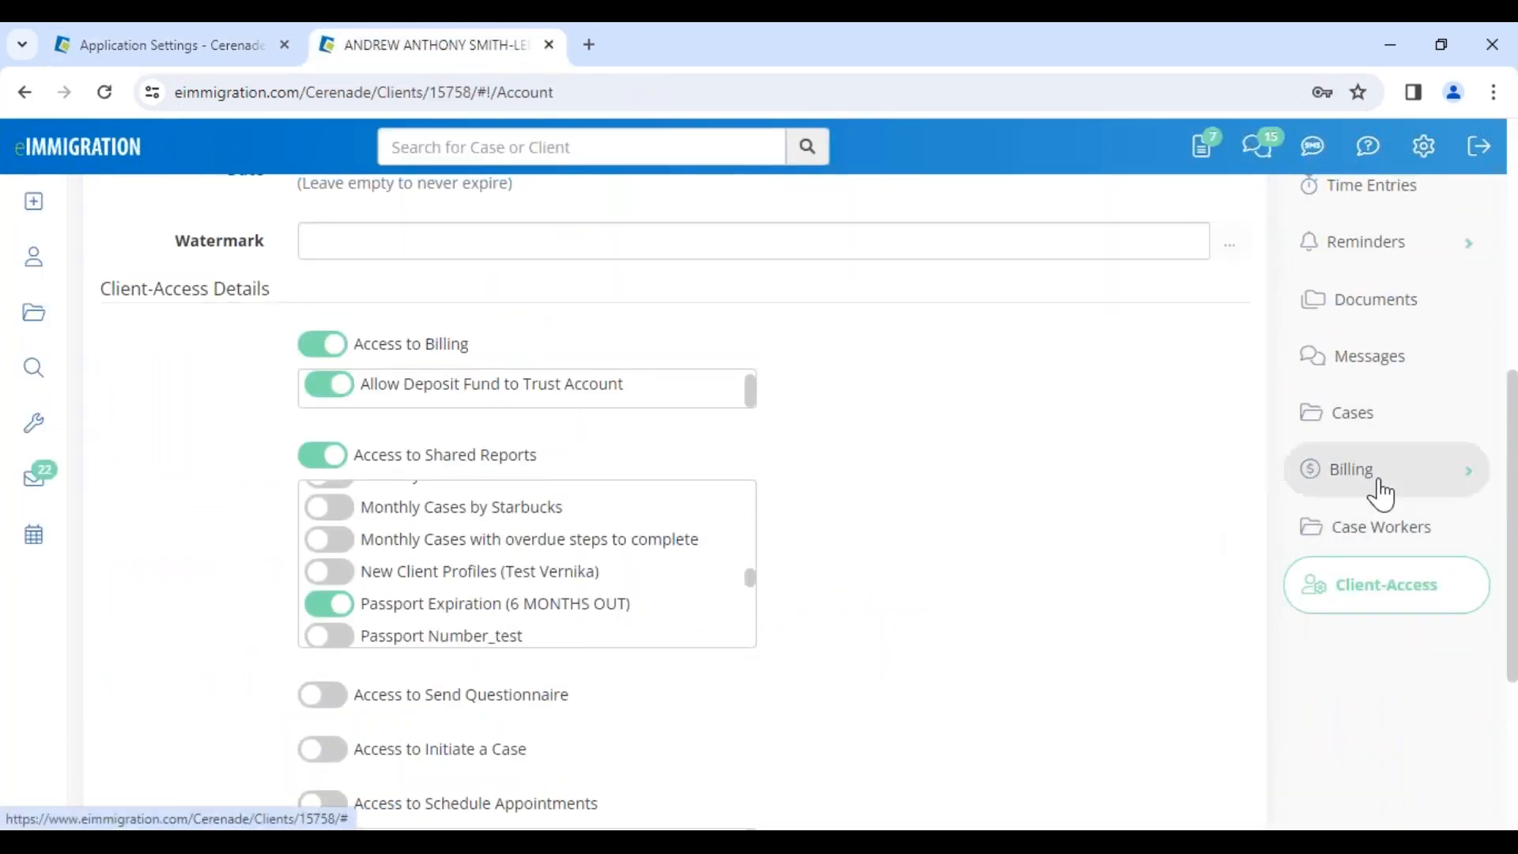
click(1373, 482)
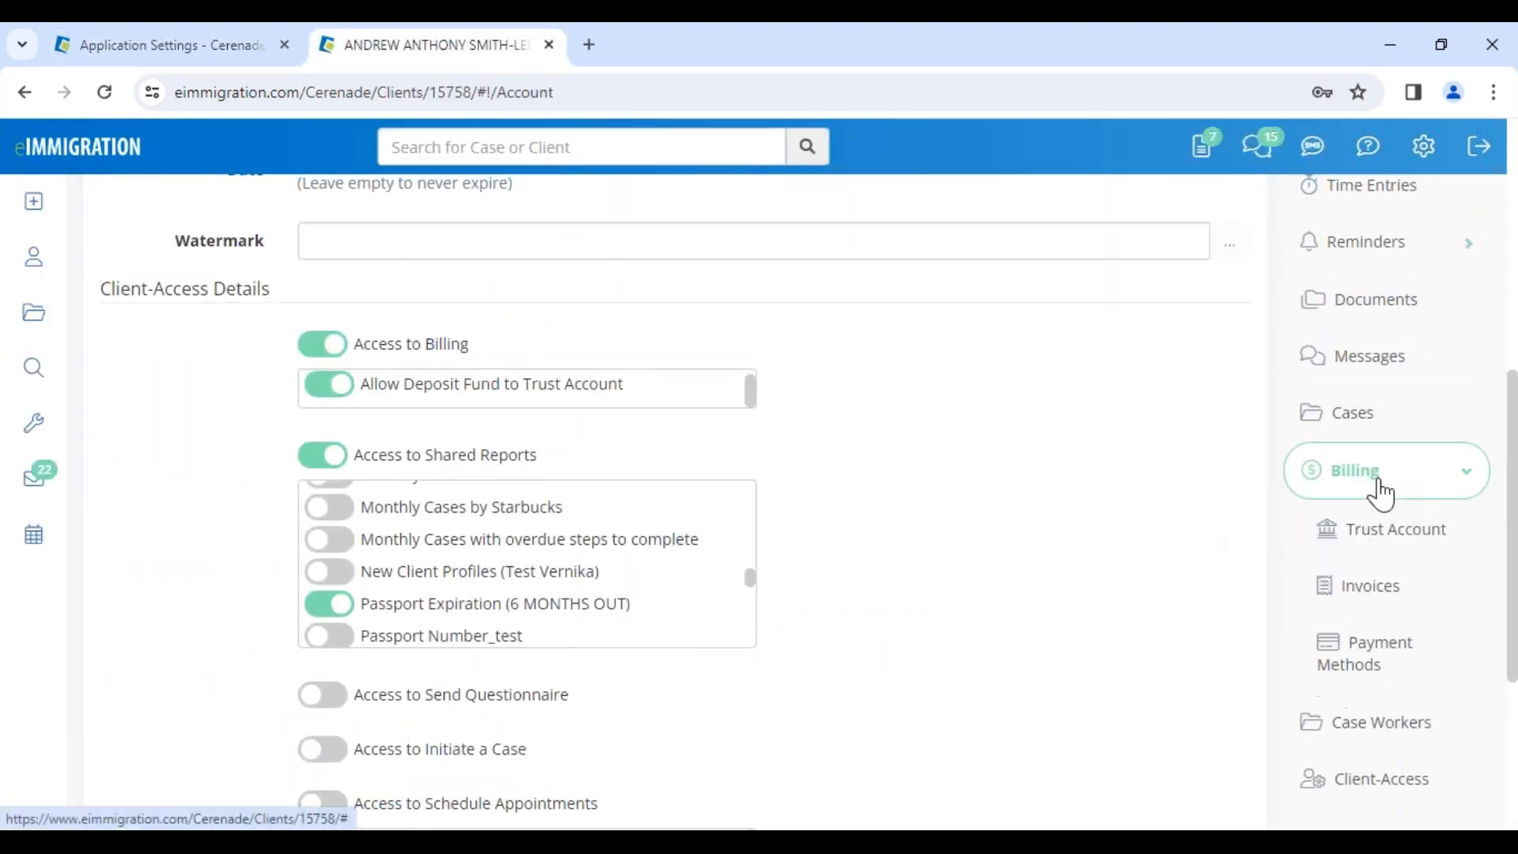
click(1391, 587)
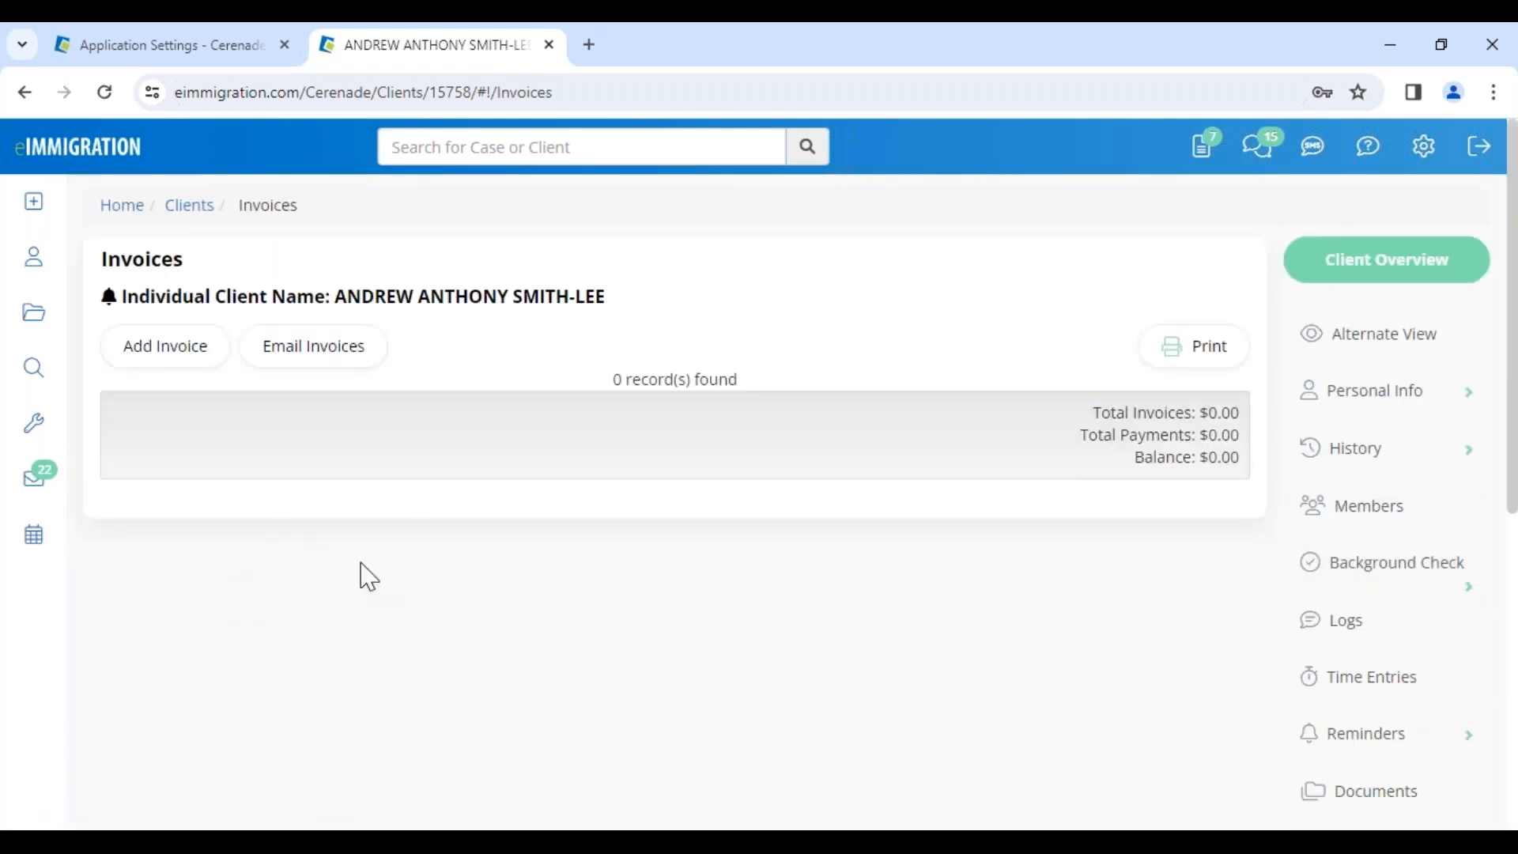
scroll(362, 575, down, 4)
scroll(1178, 597, down, 2)
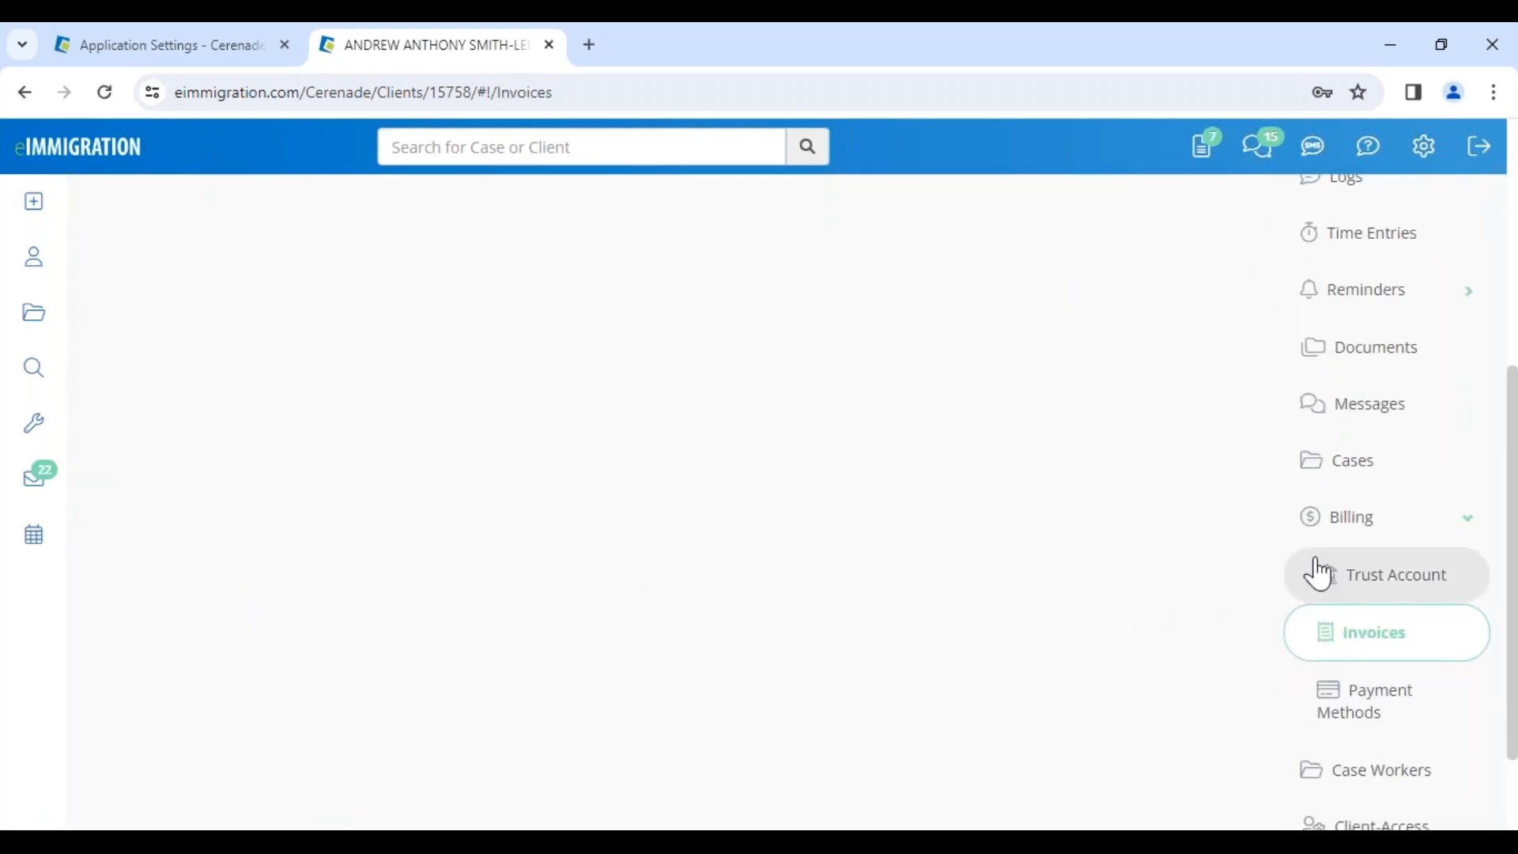
click(1348, 464)
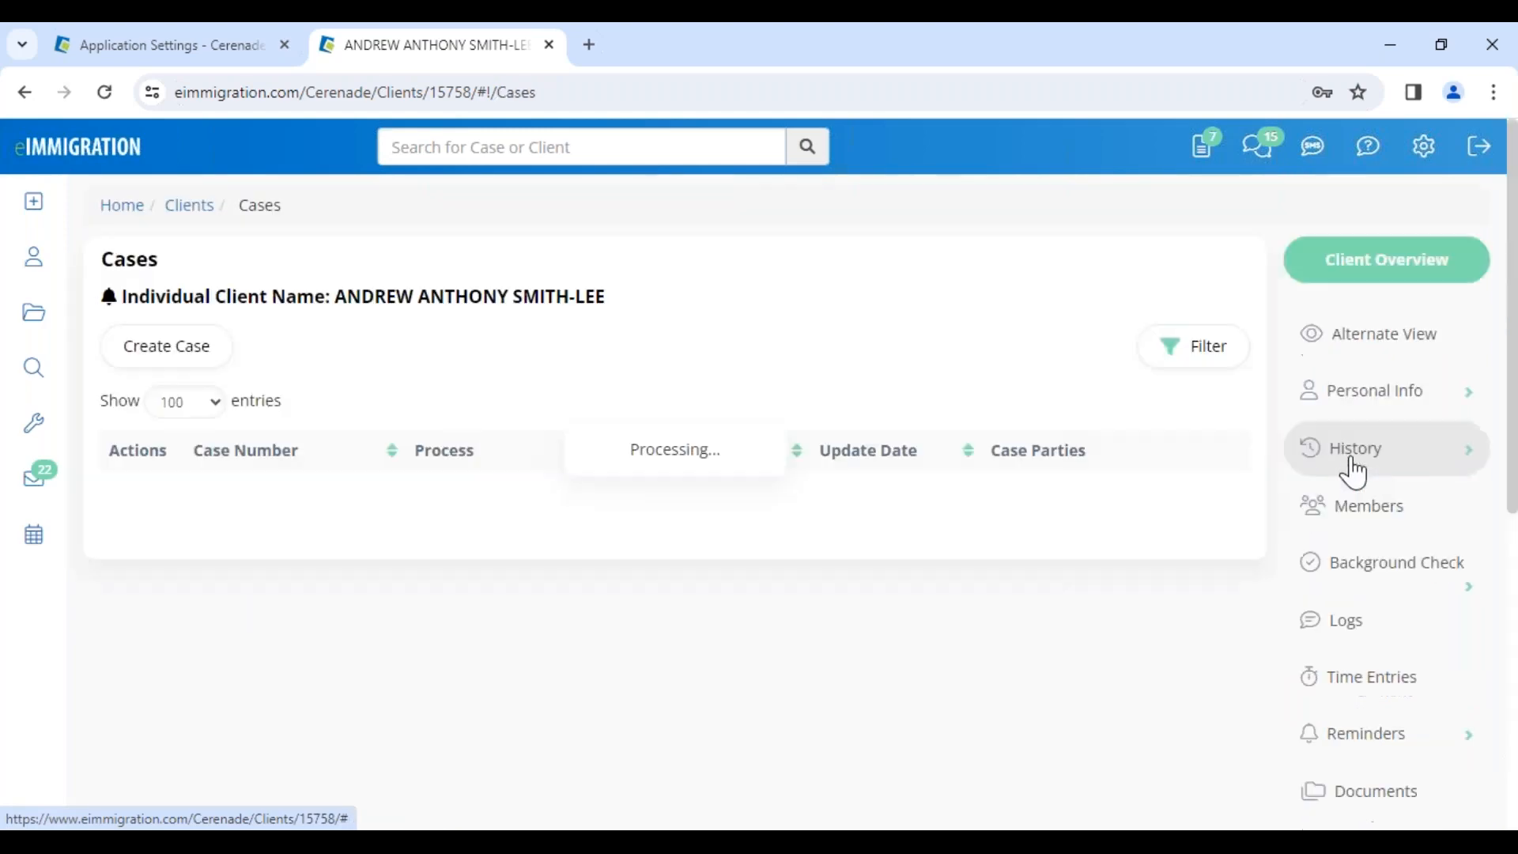
click(305, 564)
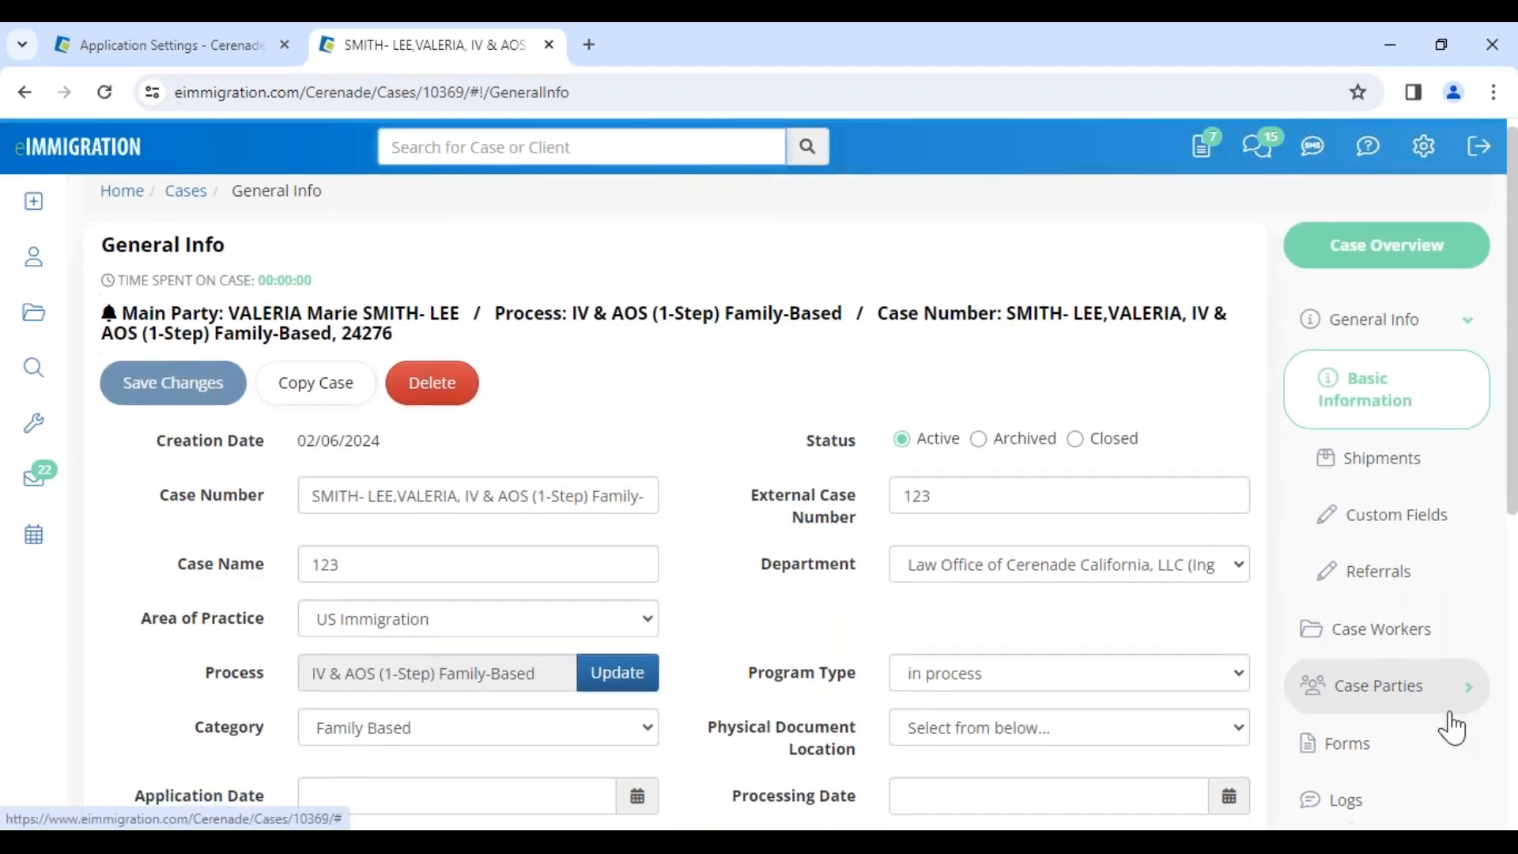
Add the 7654 Consultation expense ($400.00) to the case's Expenses/Charges
scroll(1415, 715, down, 3)
scroll(1383, 672, down, 4)
click(1355, 600)
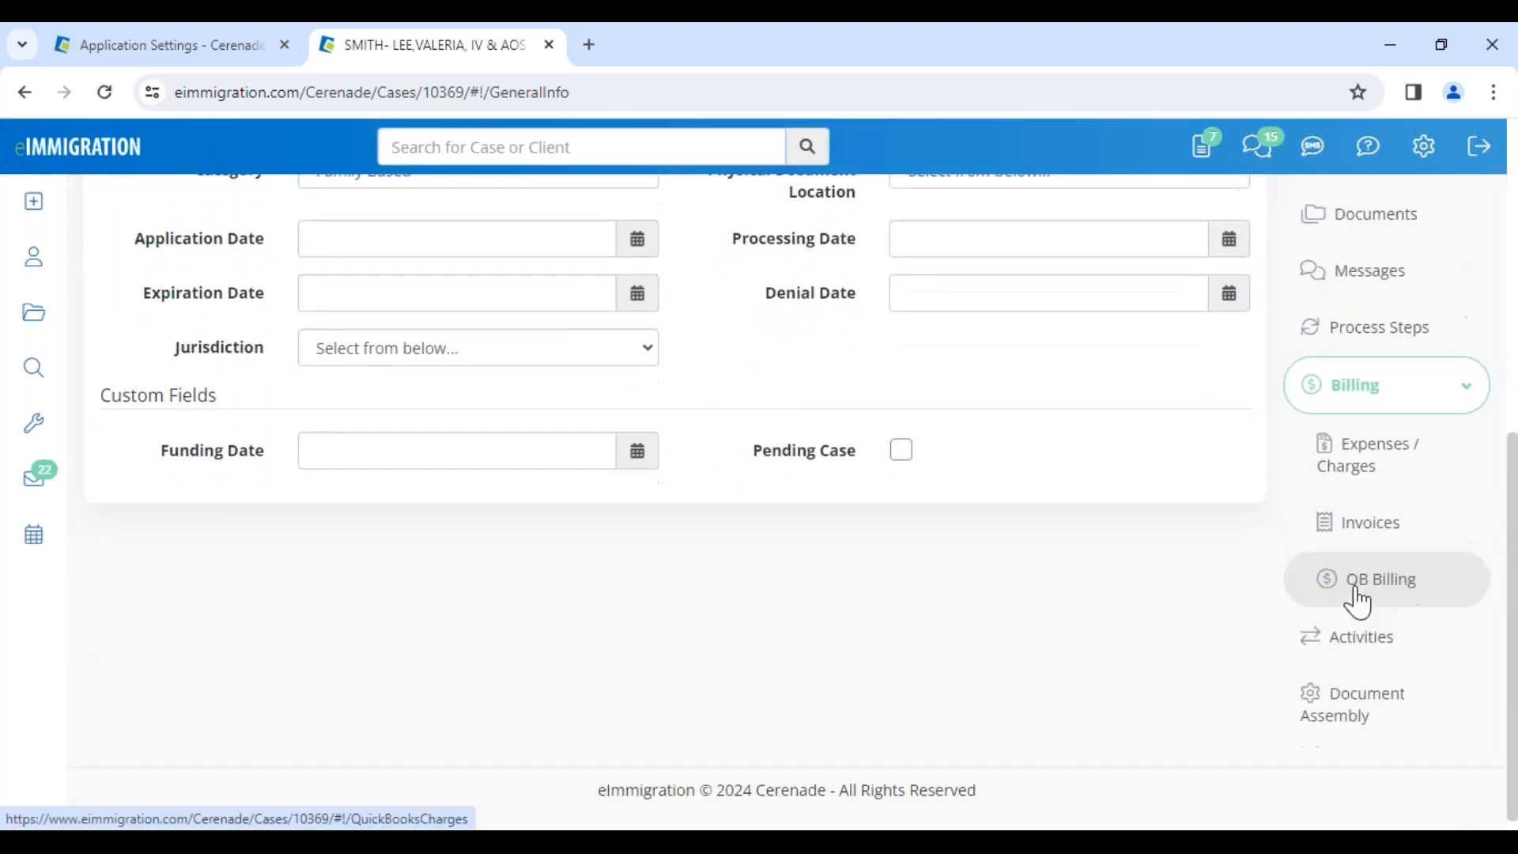
click(1355, 455)
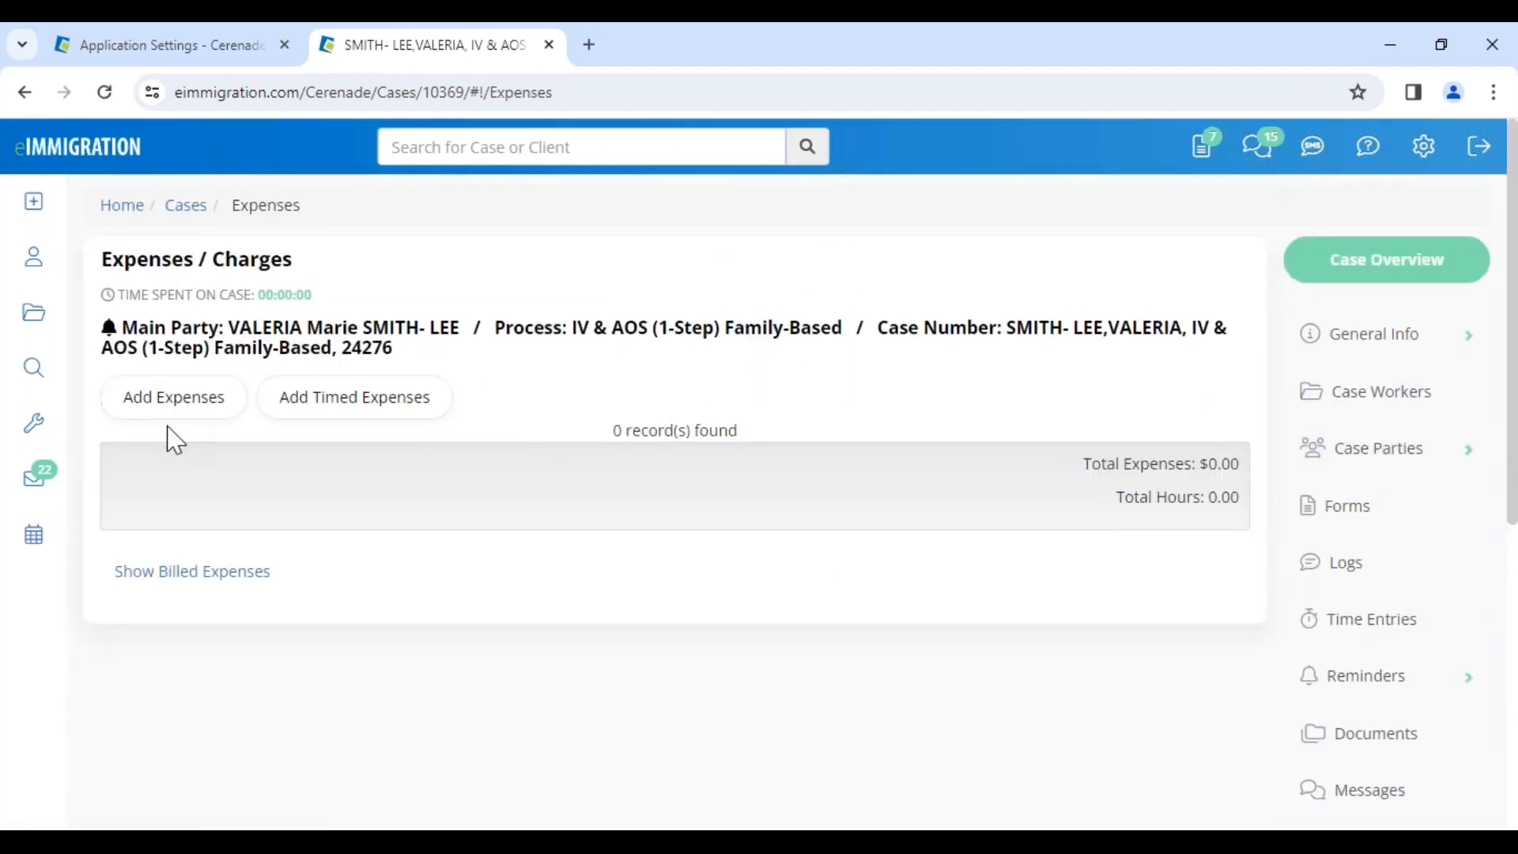
click(177, 407)
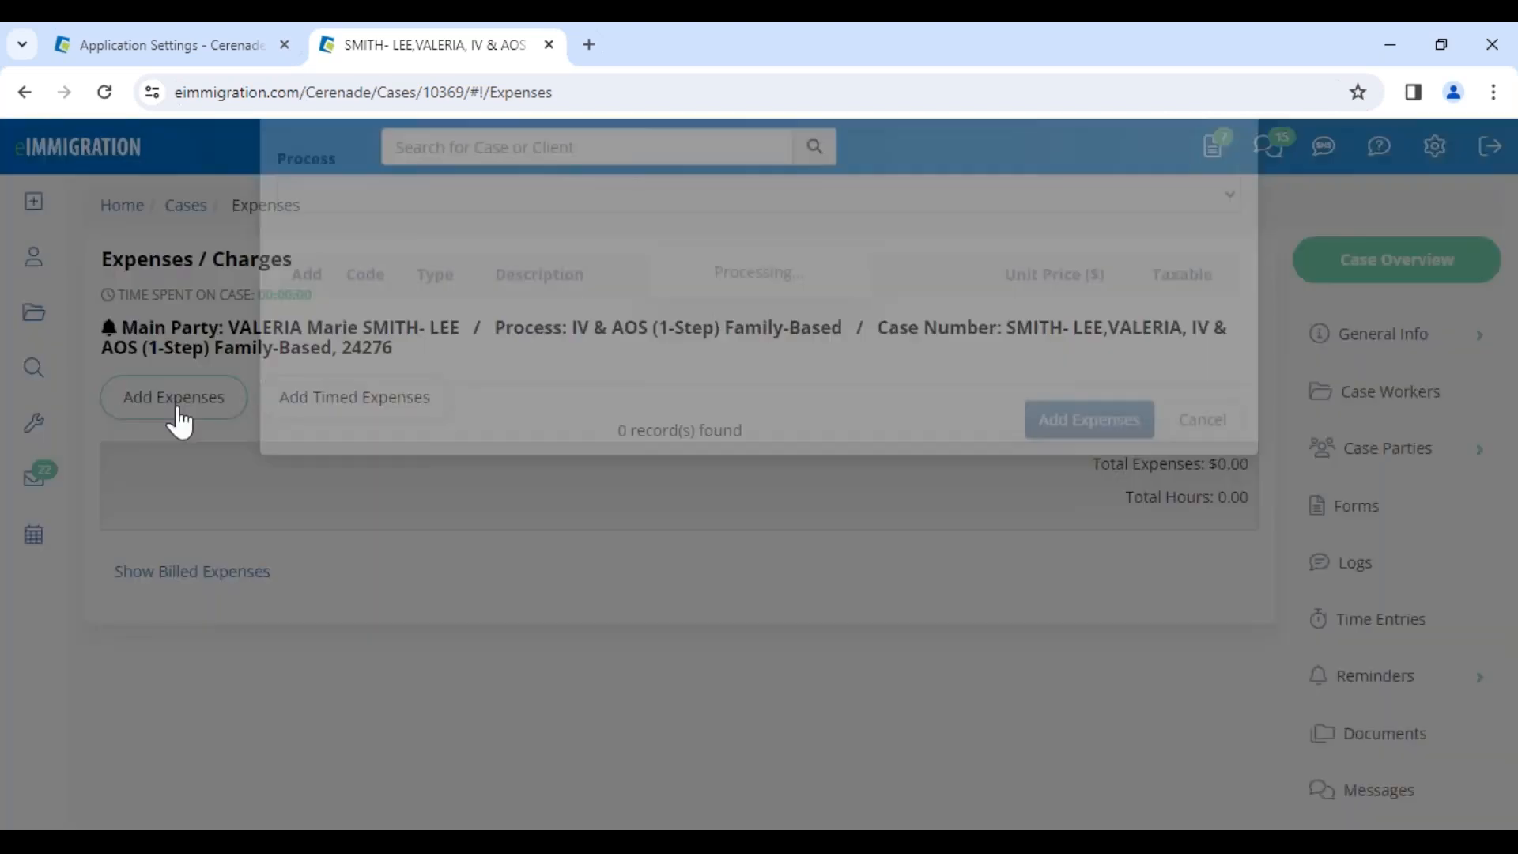
click(295, 398)
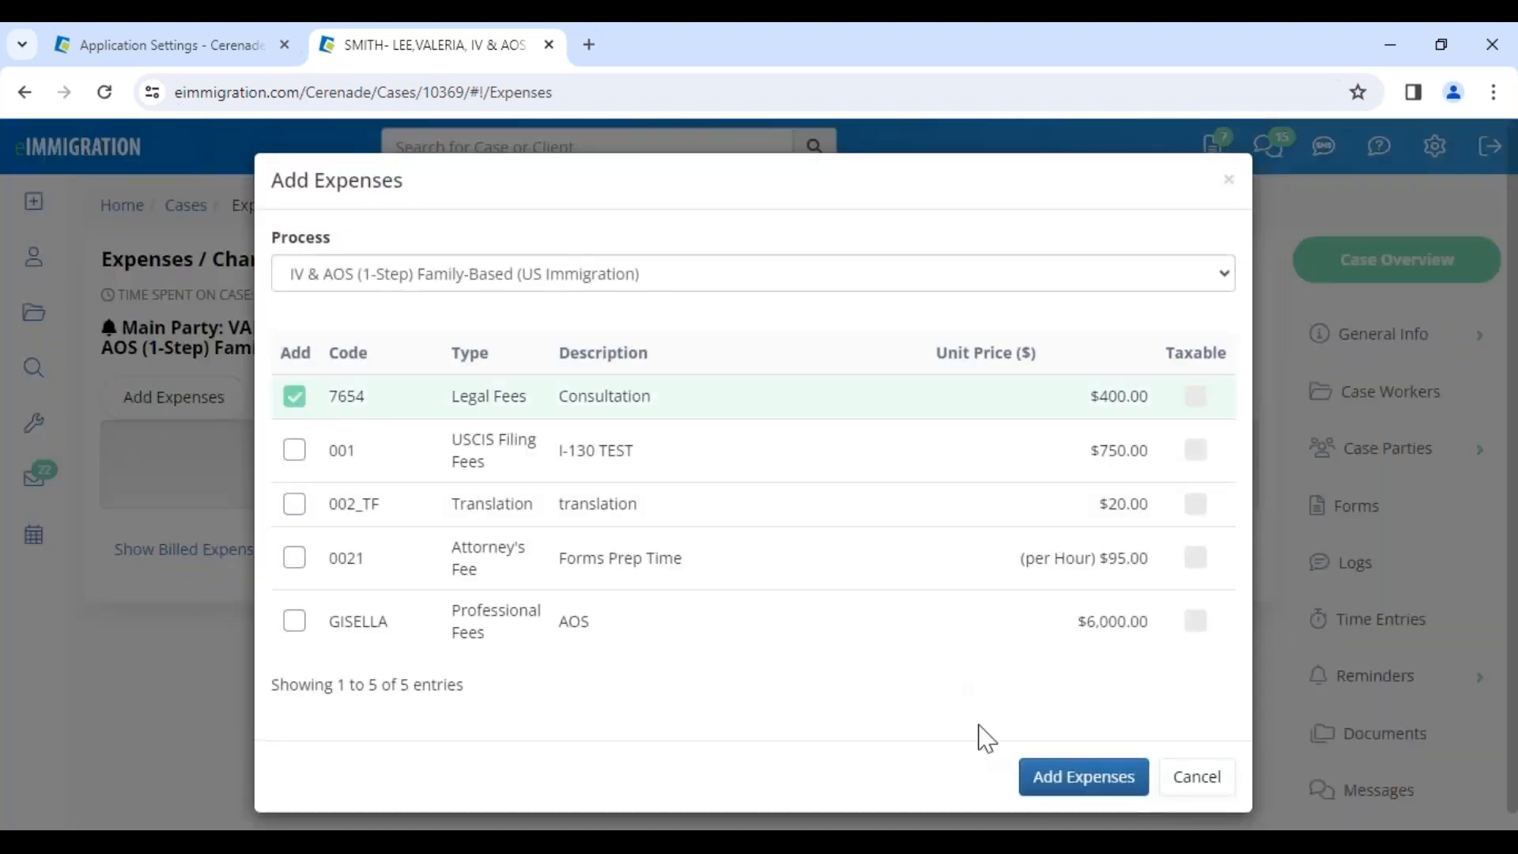
click(1059, 783)
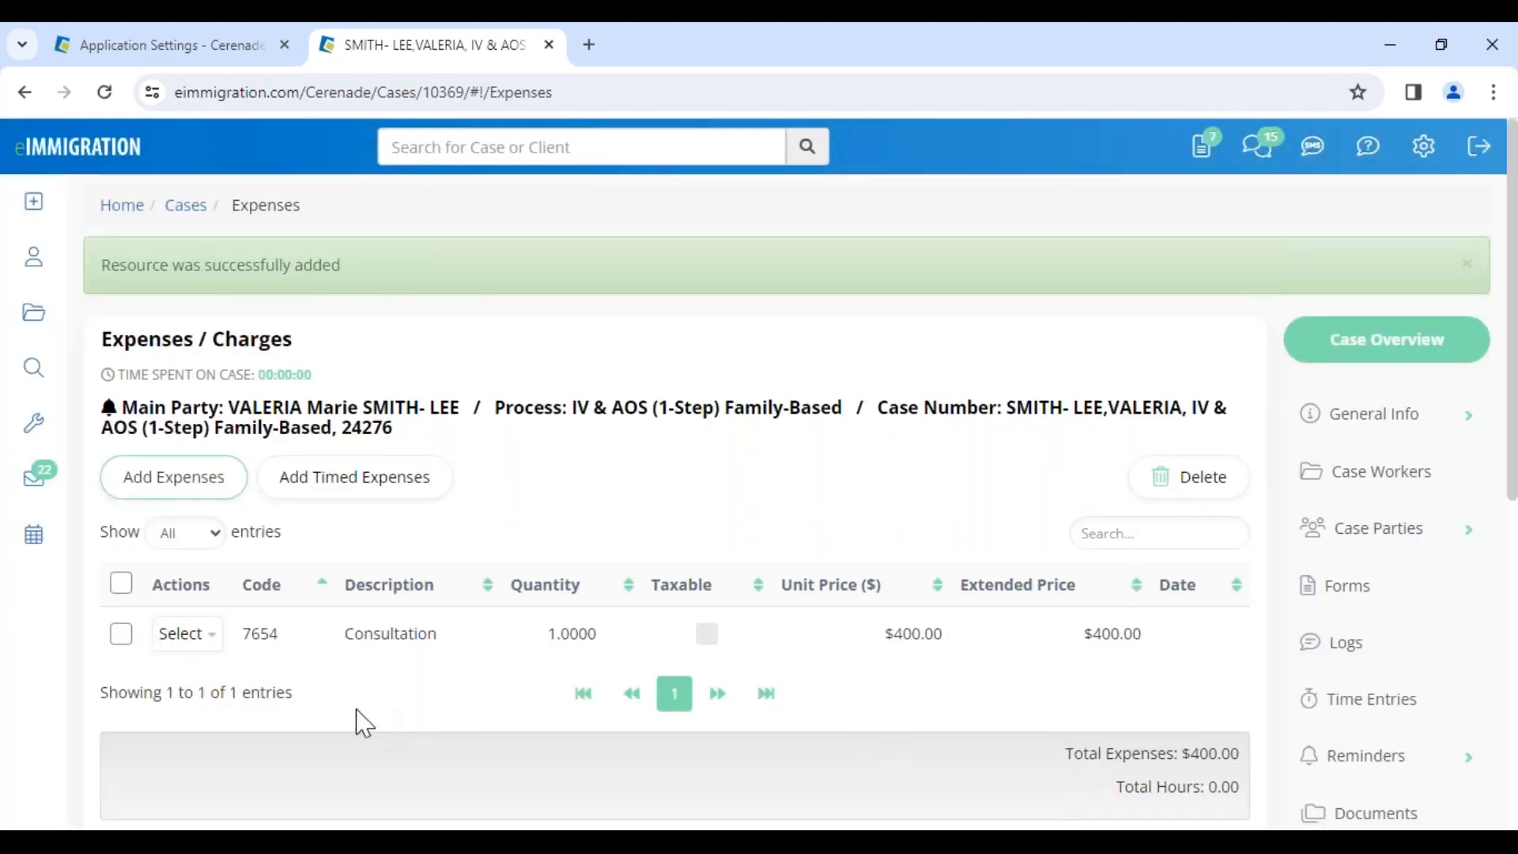
scroll(364, 721, down, 4)
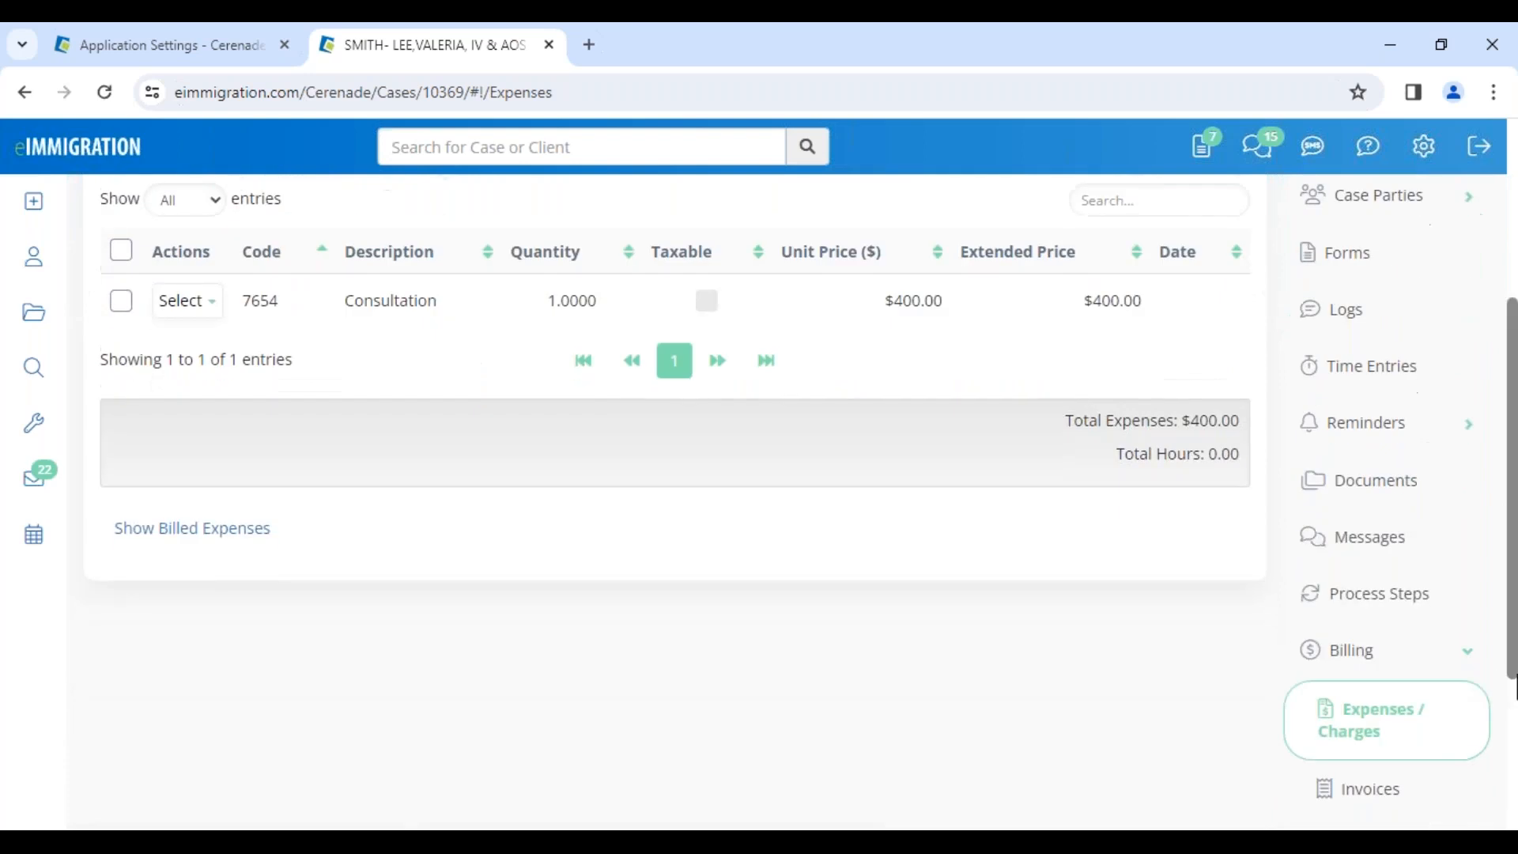
click(1391, 791)
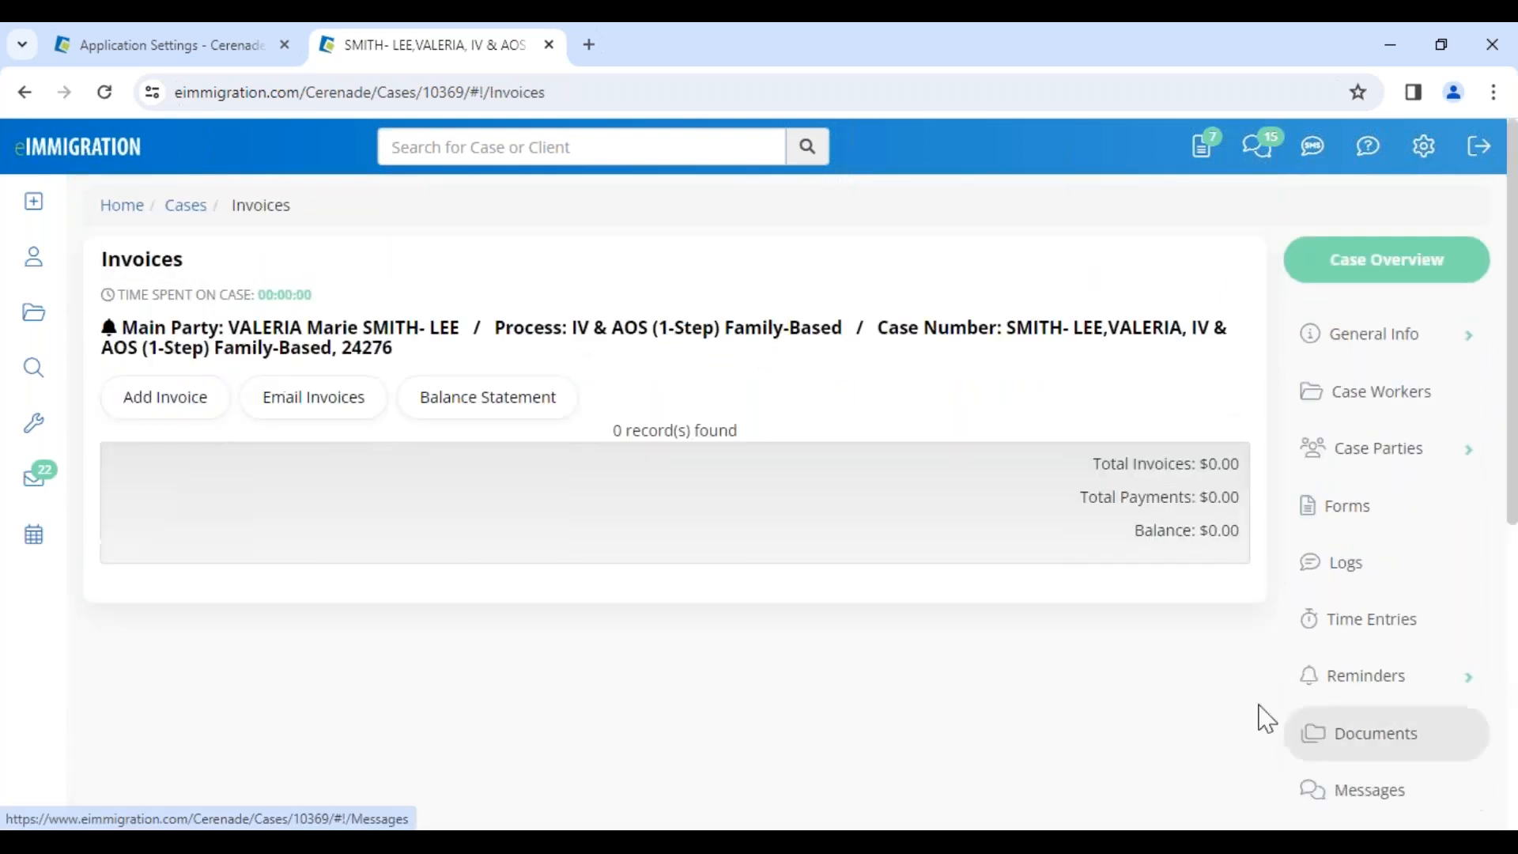
Generate a new invoice for the client with the Consultation expense using the Default Invoice template
click(181, 422)
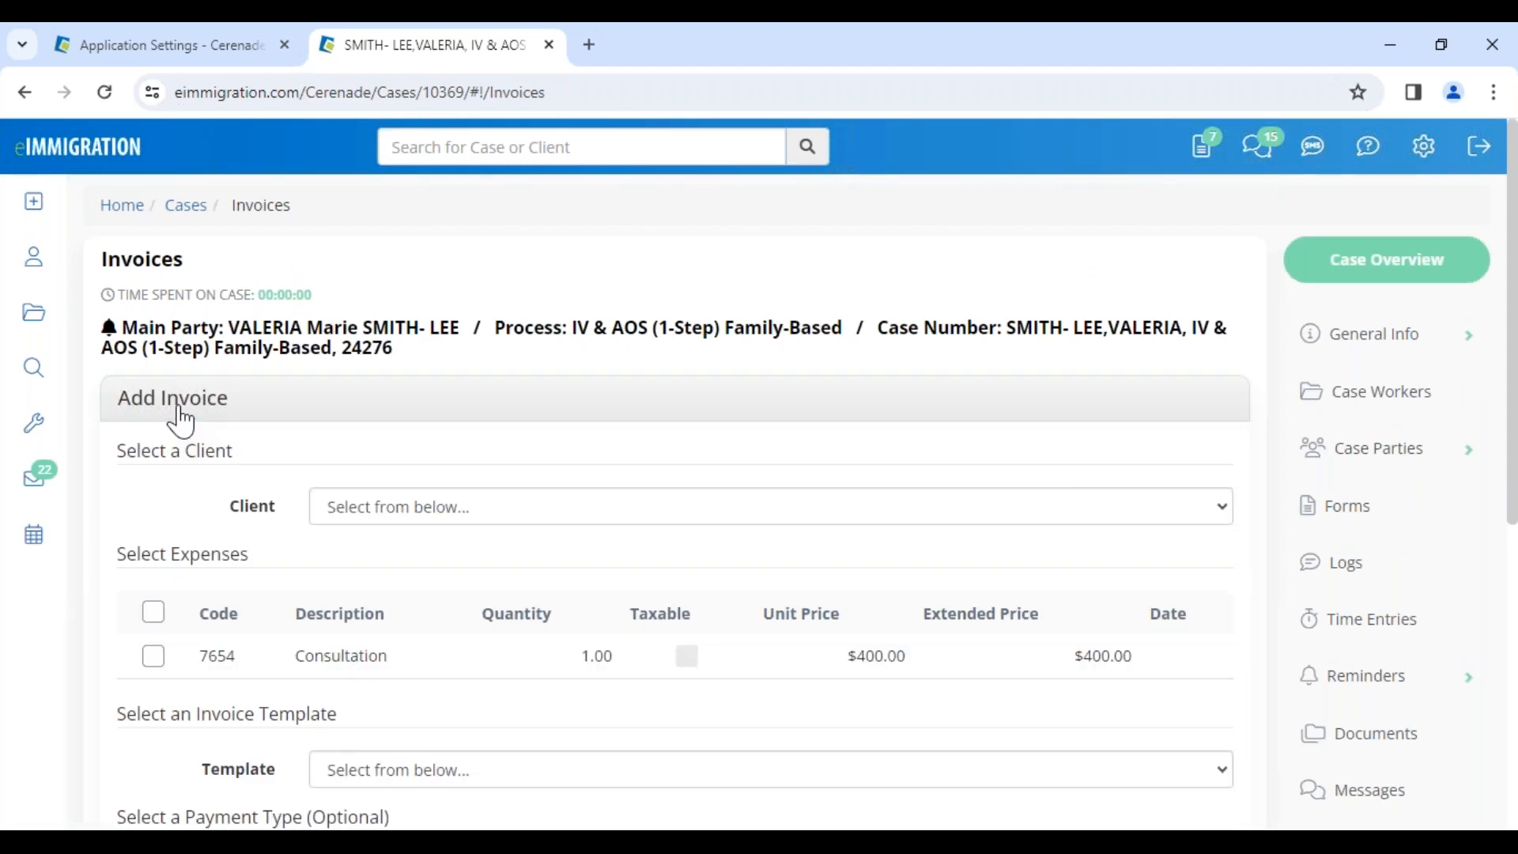
click(344, 515)
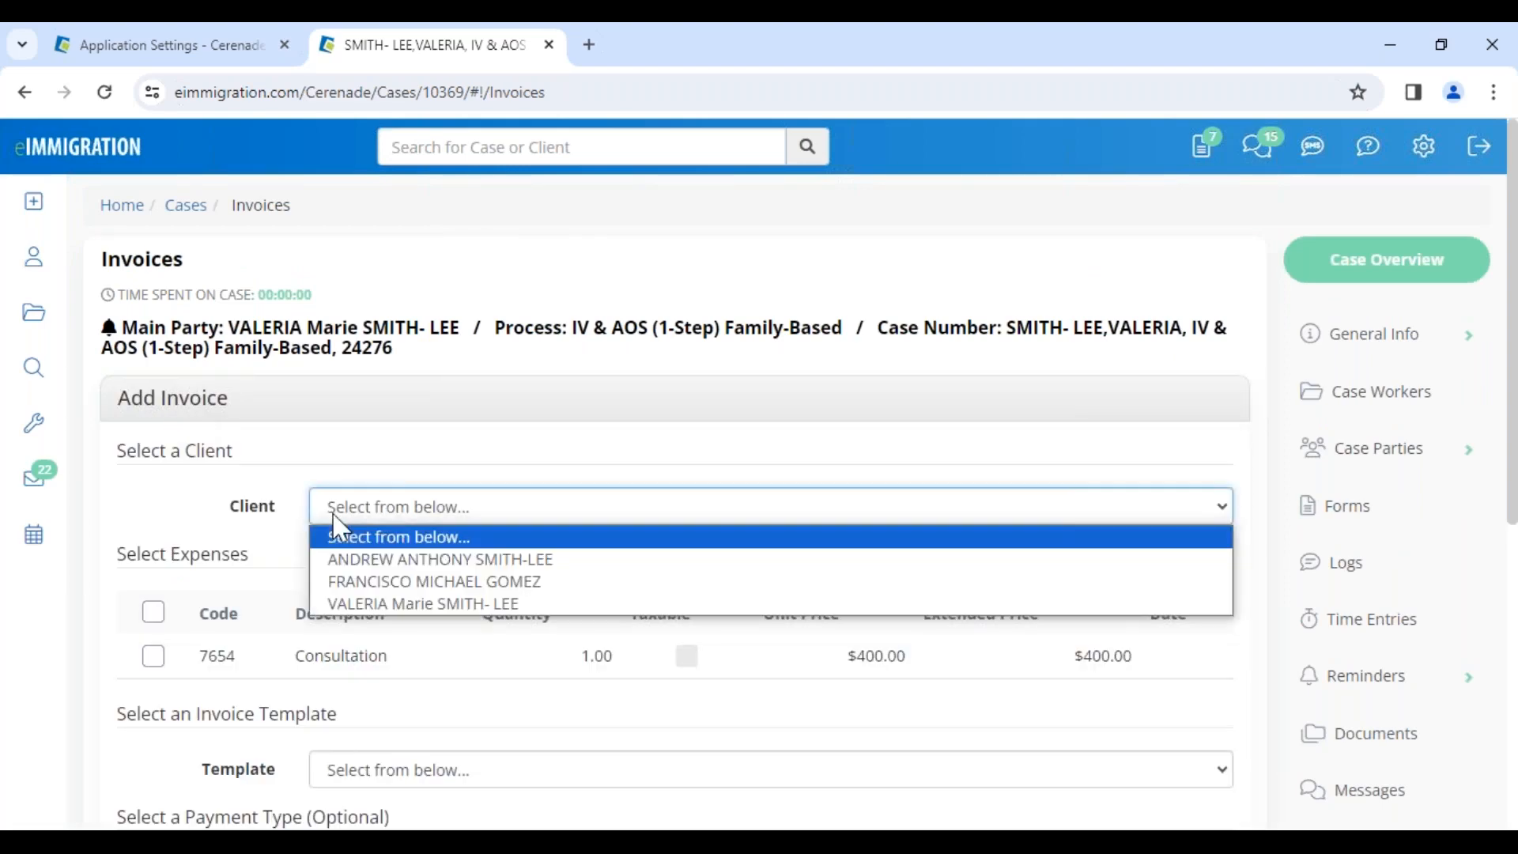
click(361, 562)
scroll(151, 563, down, 2)
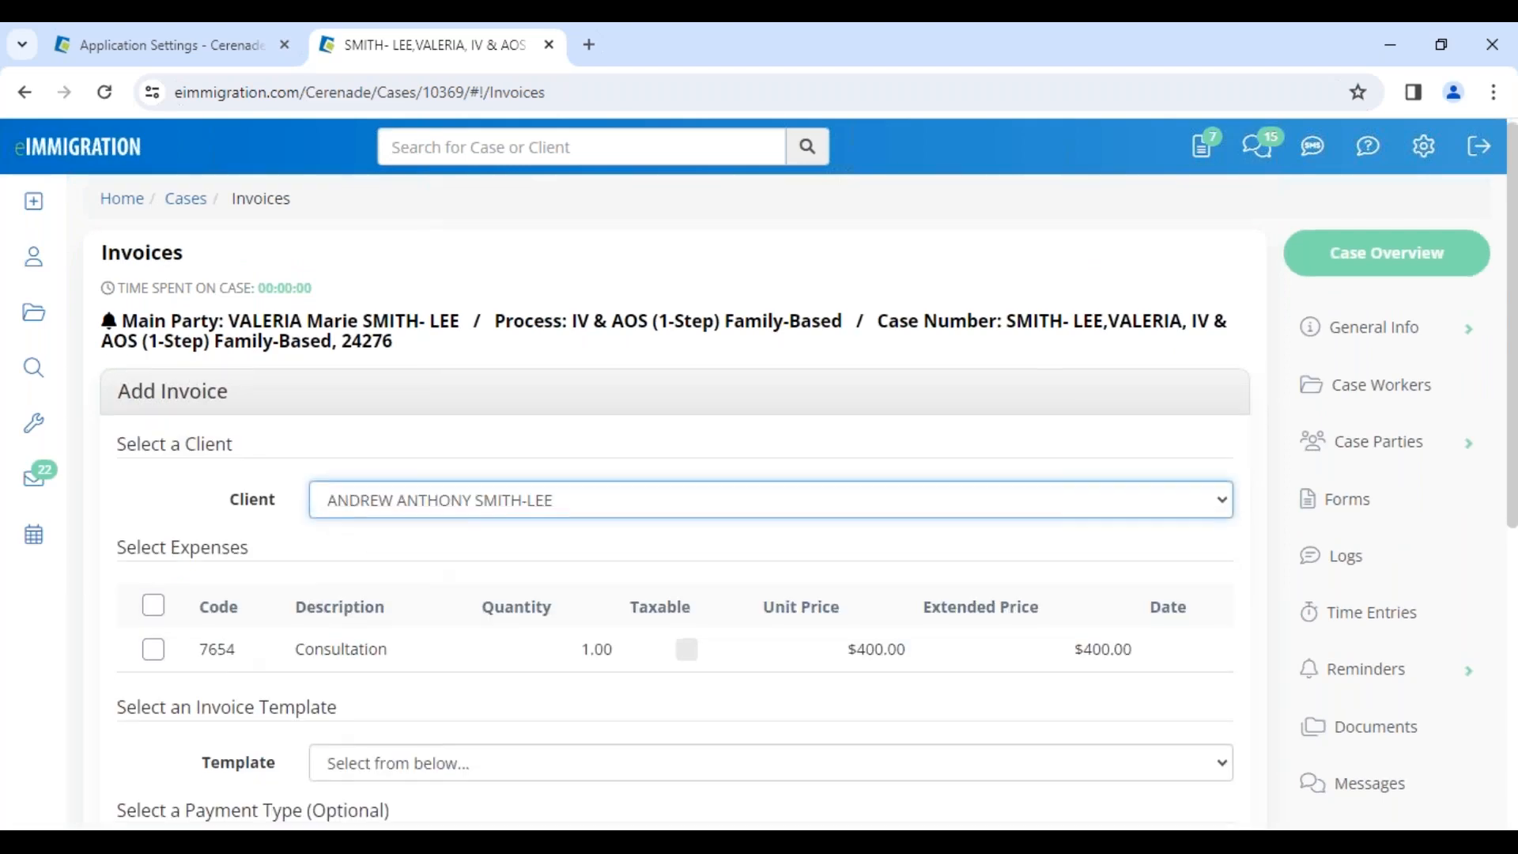
click(151, 550)
scroll(525, 582, down, 4)
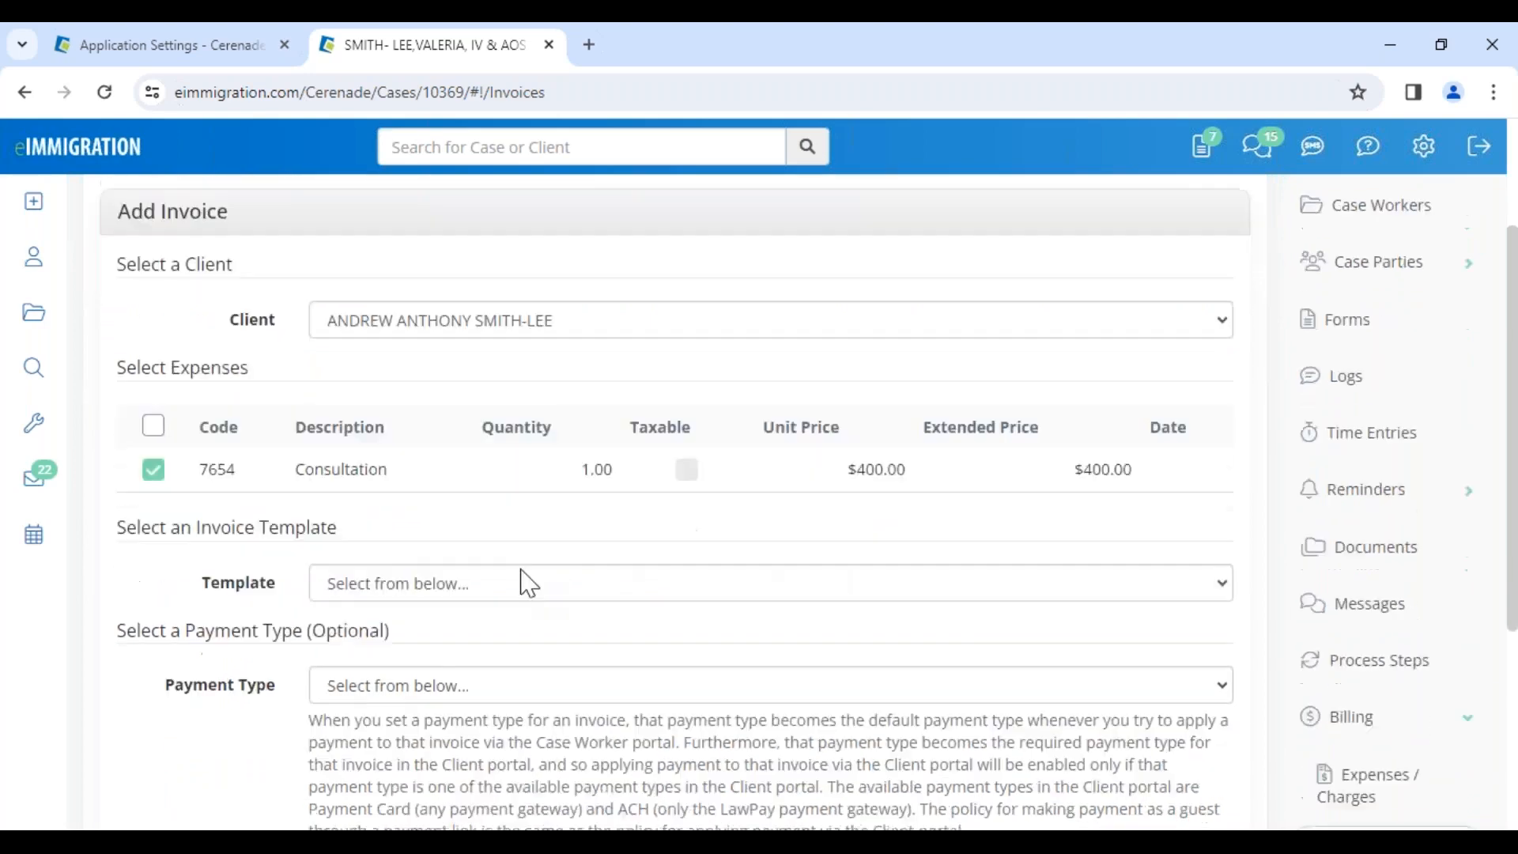
click(379, 450)
click(378, 488)
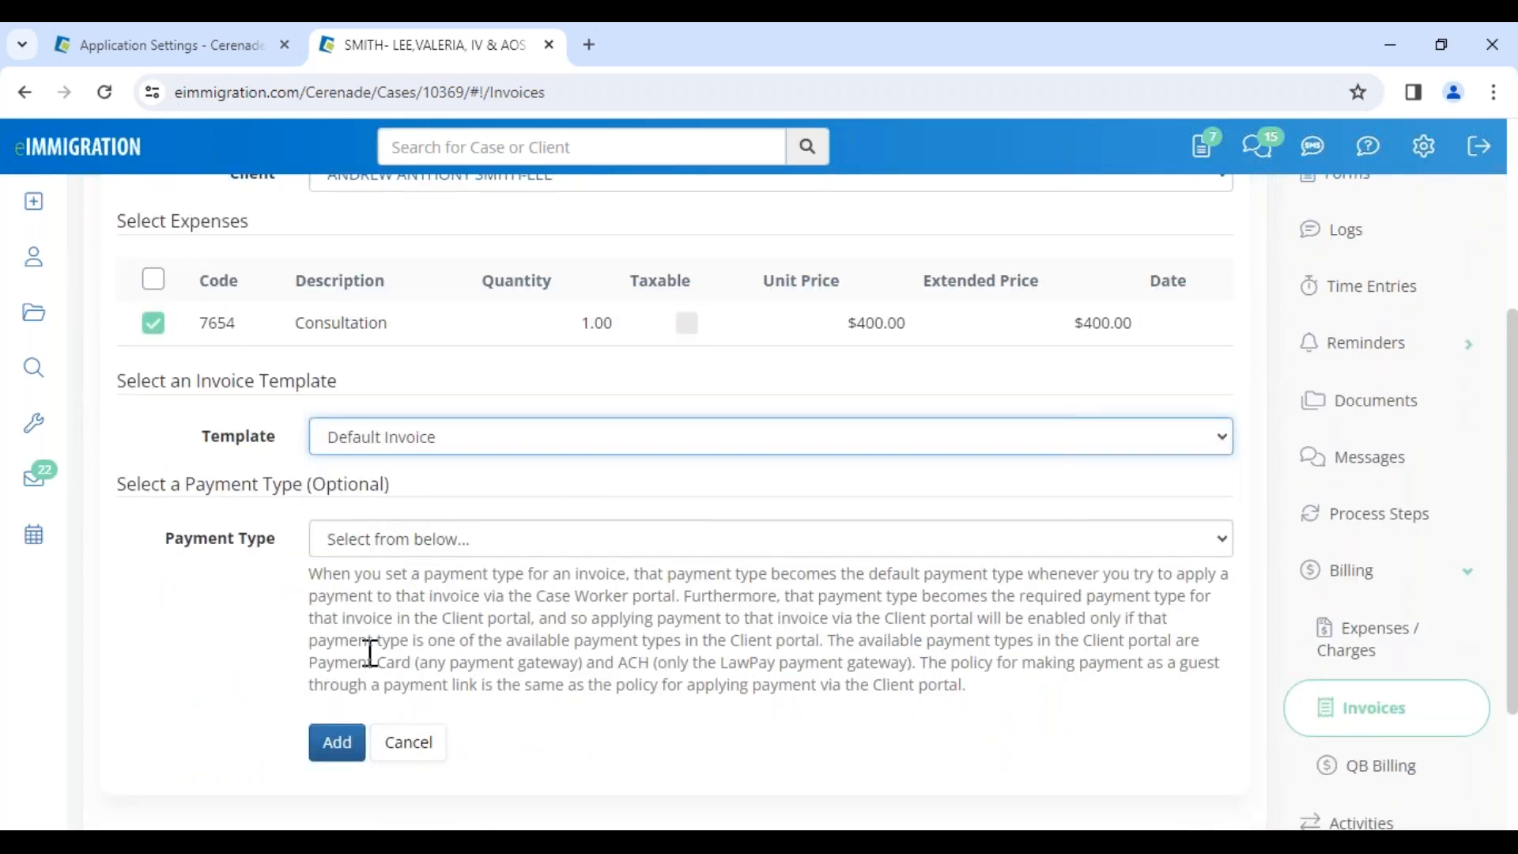
click(358, 738)
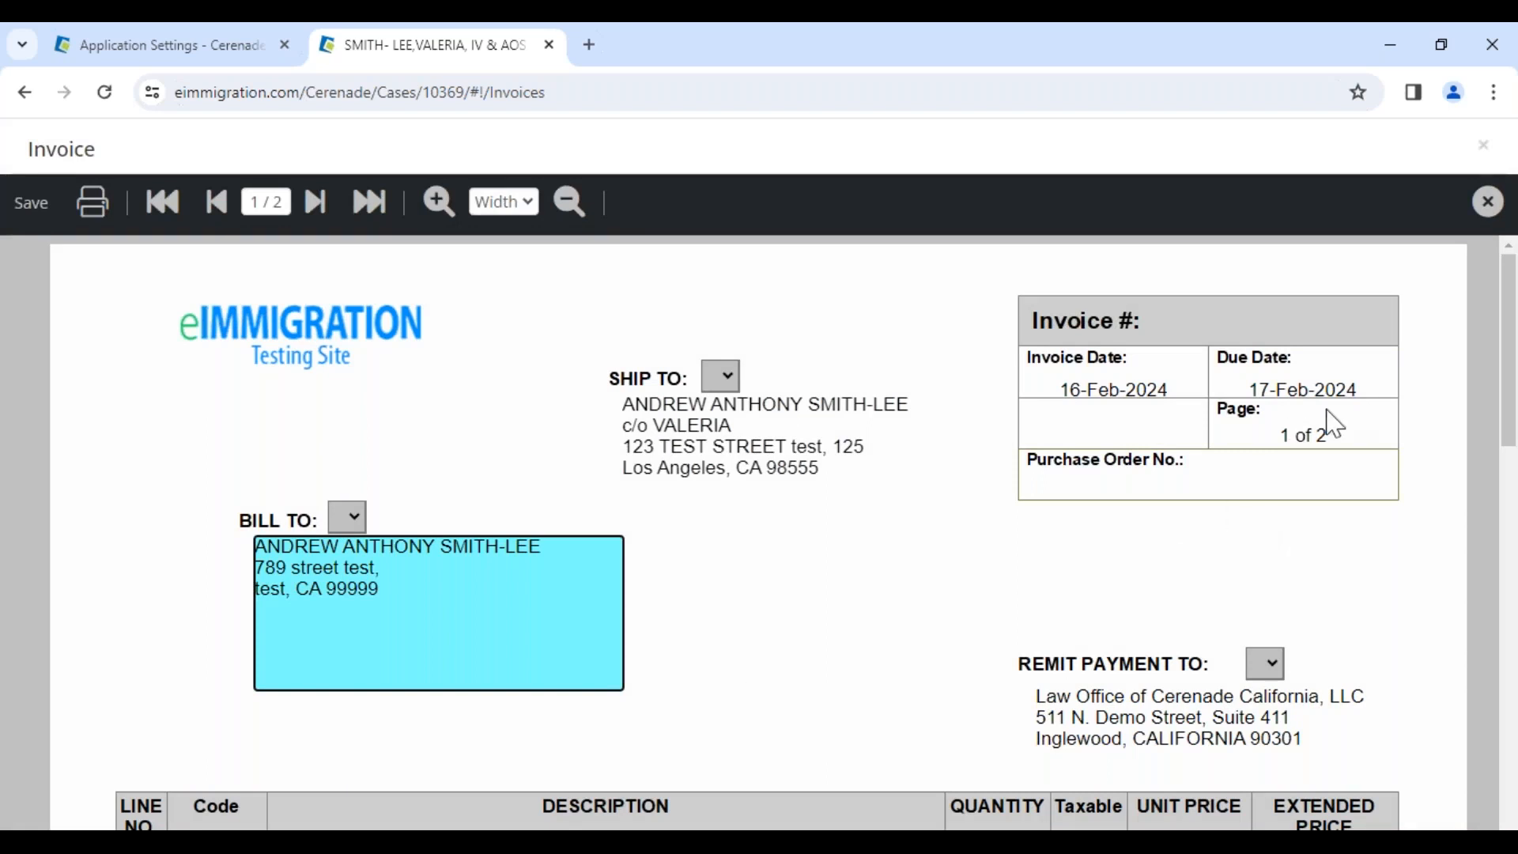
Check the 17-Feb-2024 due date, save invoice 2827, and close the preview
click(1359, 391)
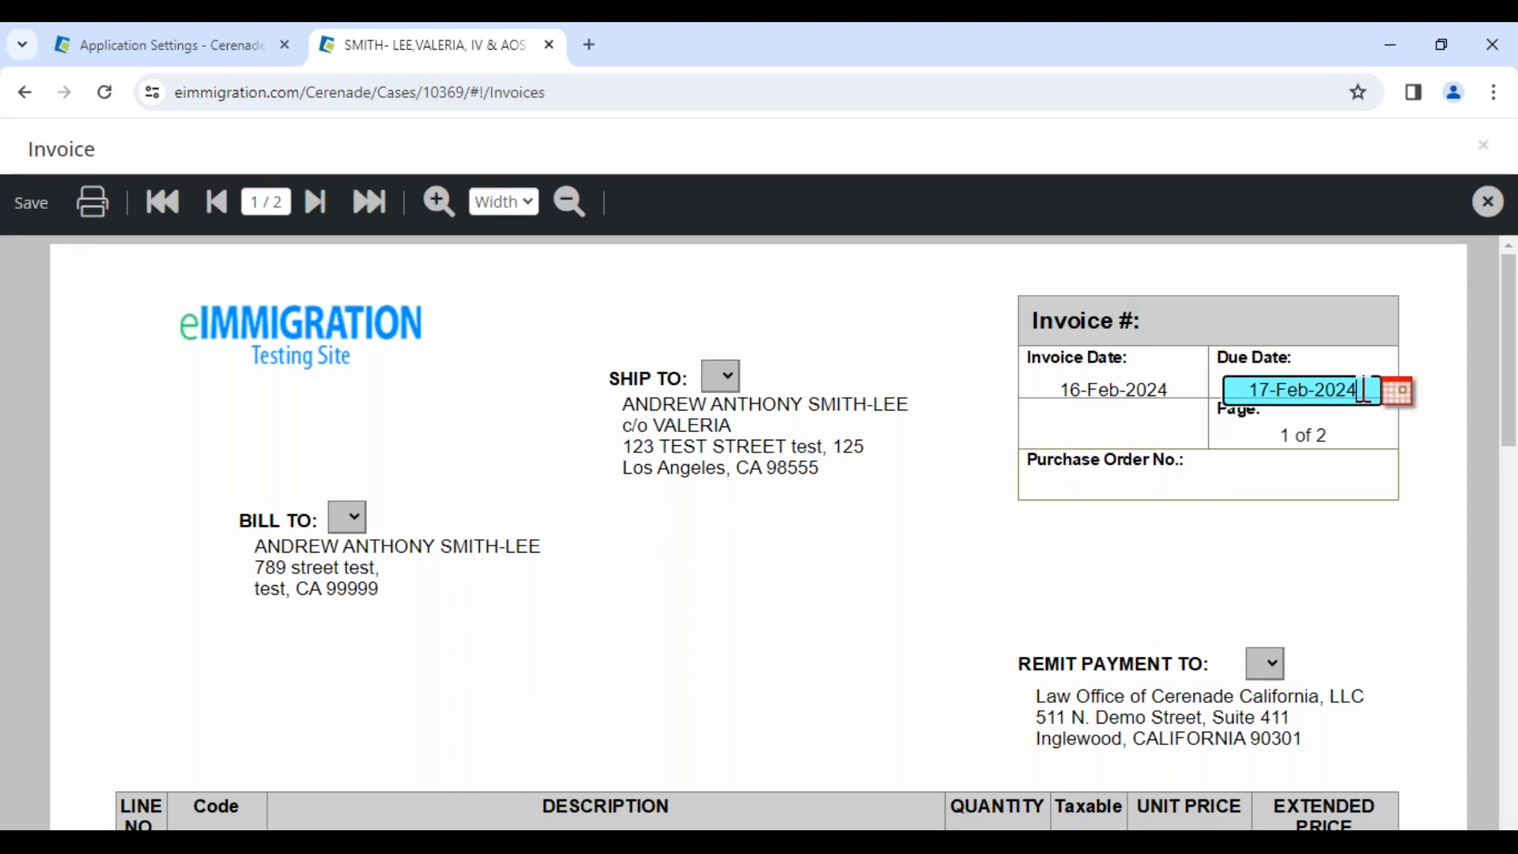
drag(1363, 391, 1178, 389)
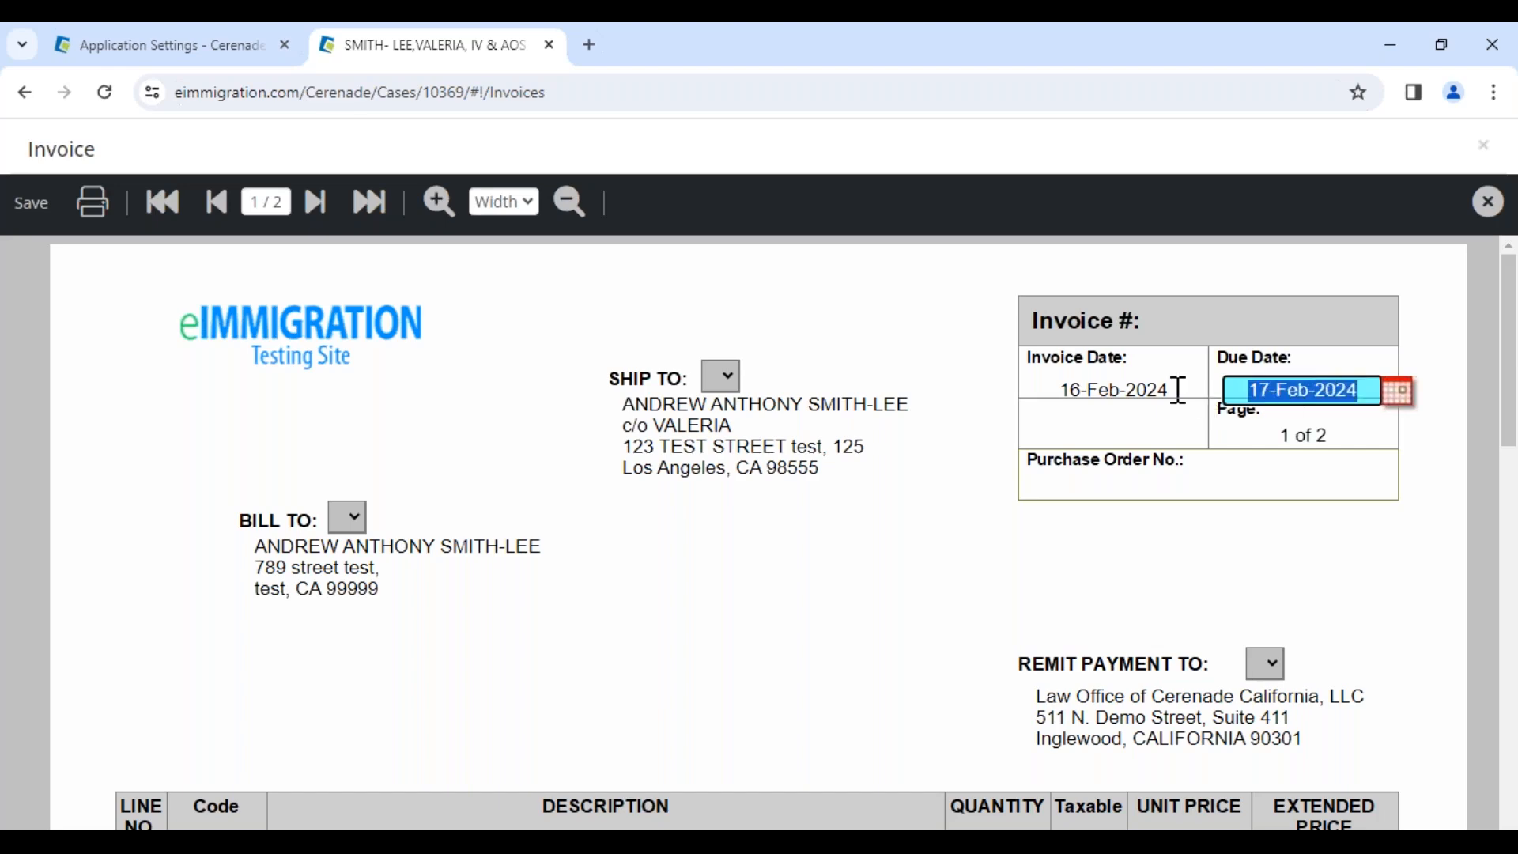
click(851, 568)
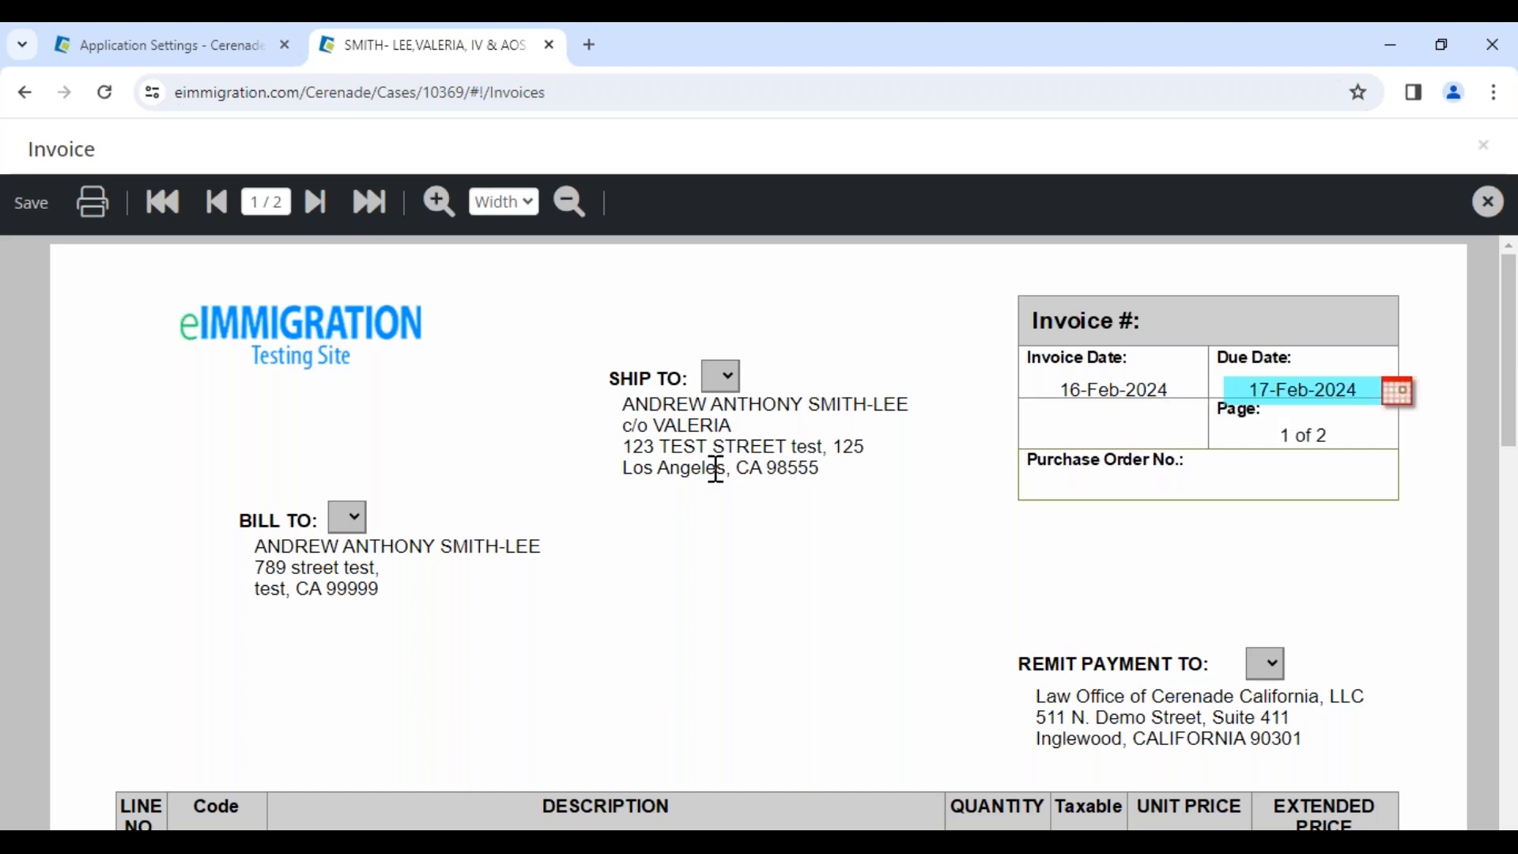
click(38, 207)
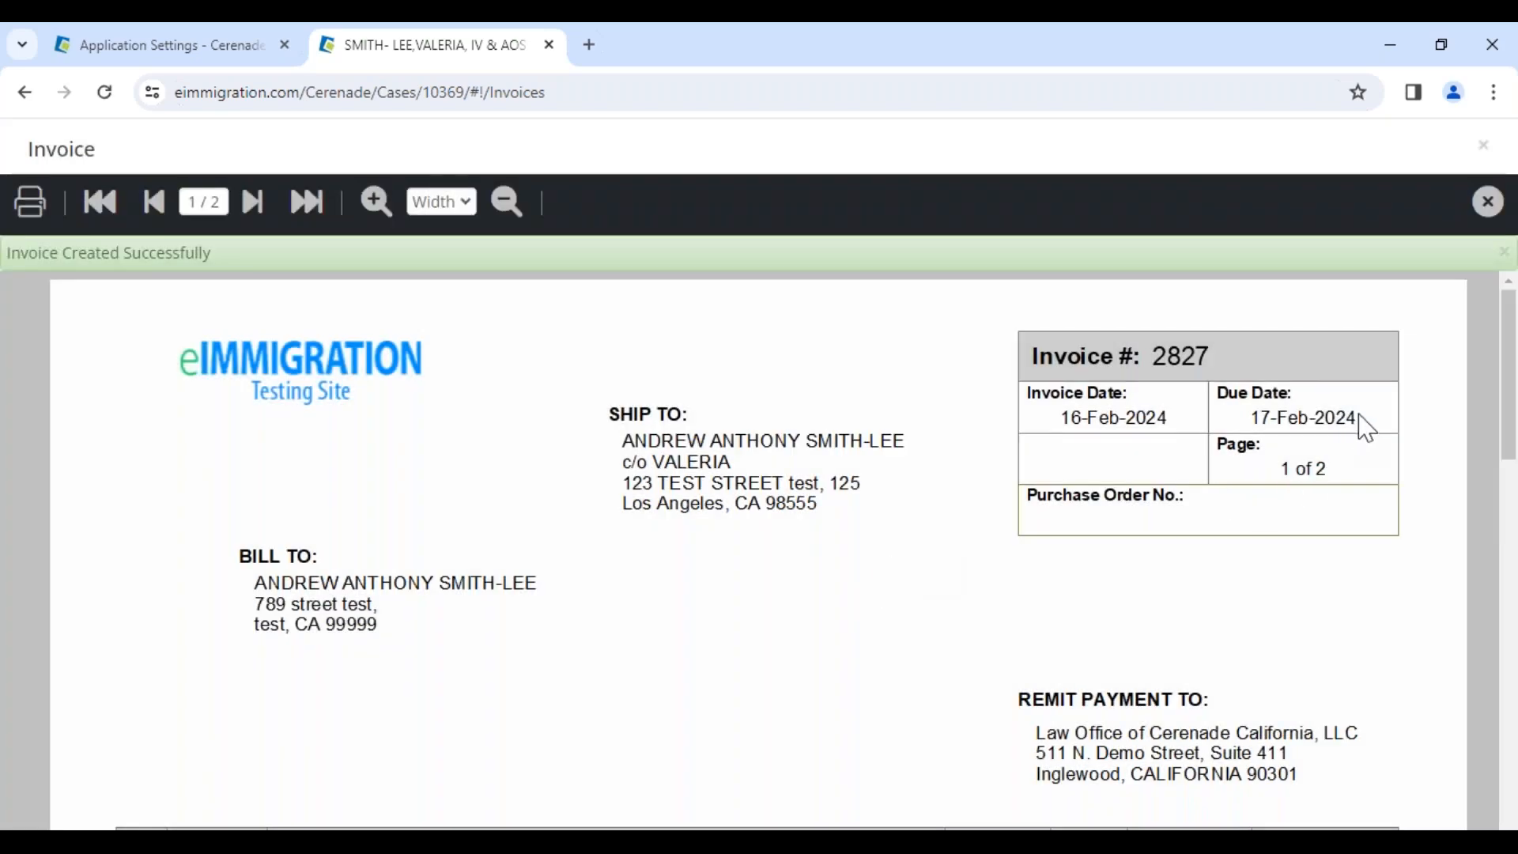
click(1488, 203)
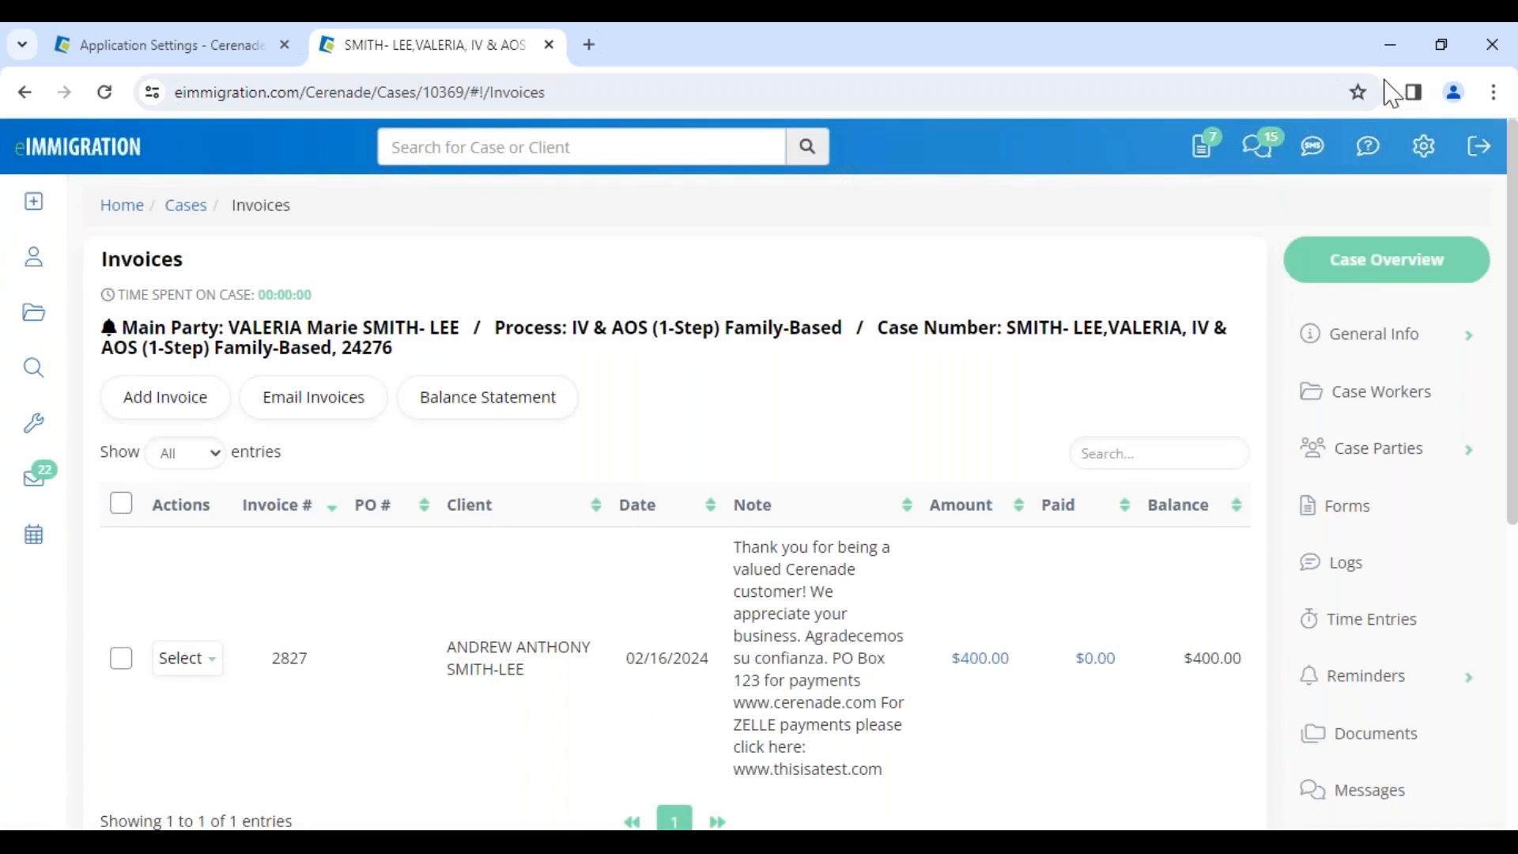
Recheck the billing settings tab, then return to the case's invoices list
click(1366, 154)
click(222, 49)
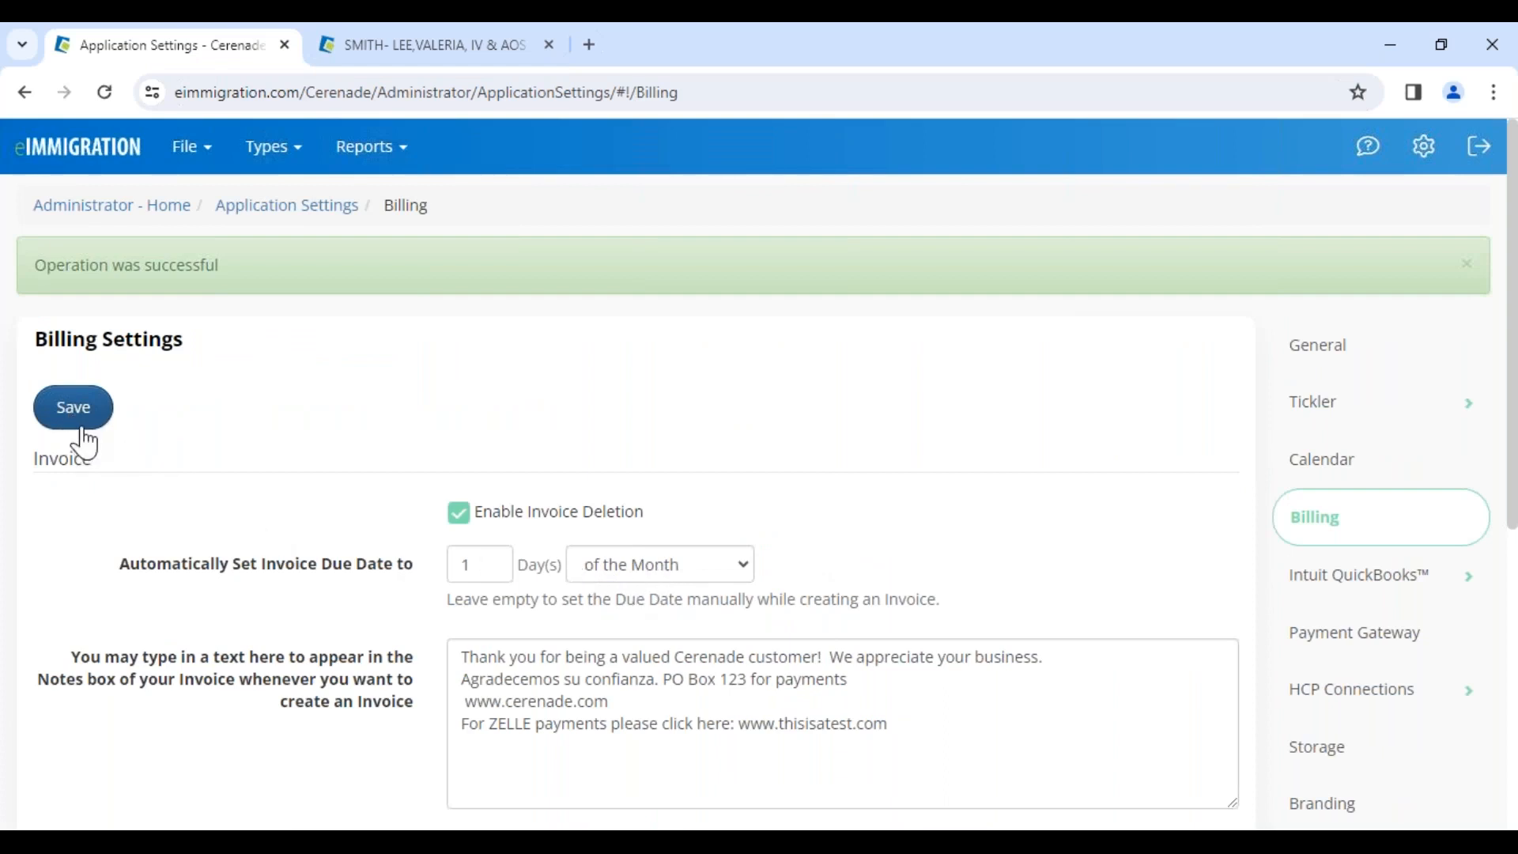
click(422, 49)
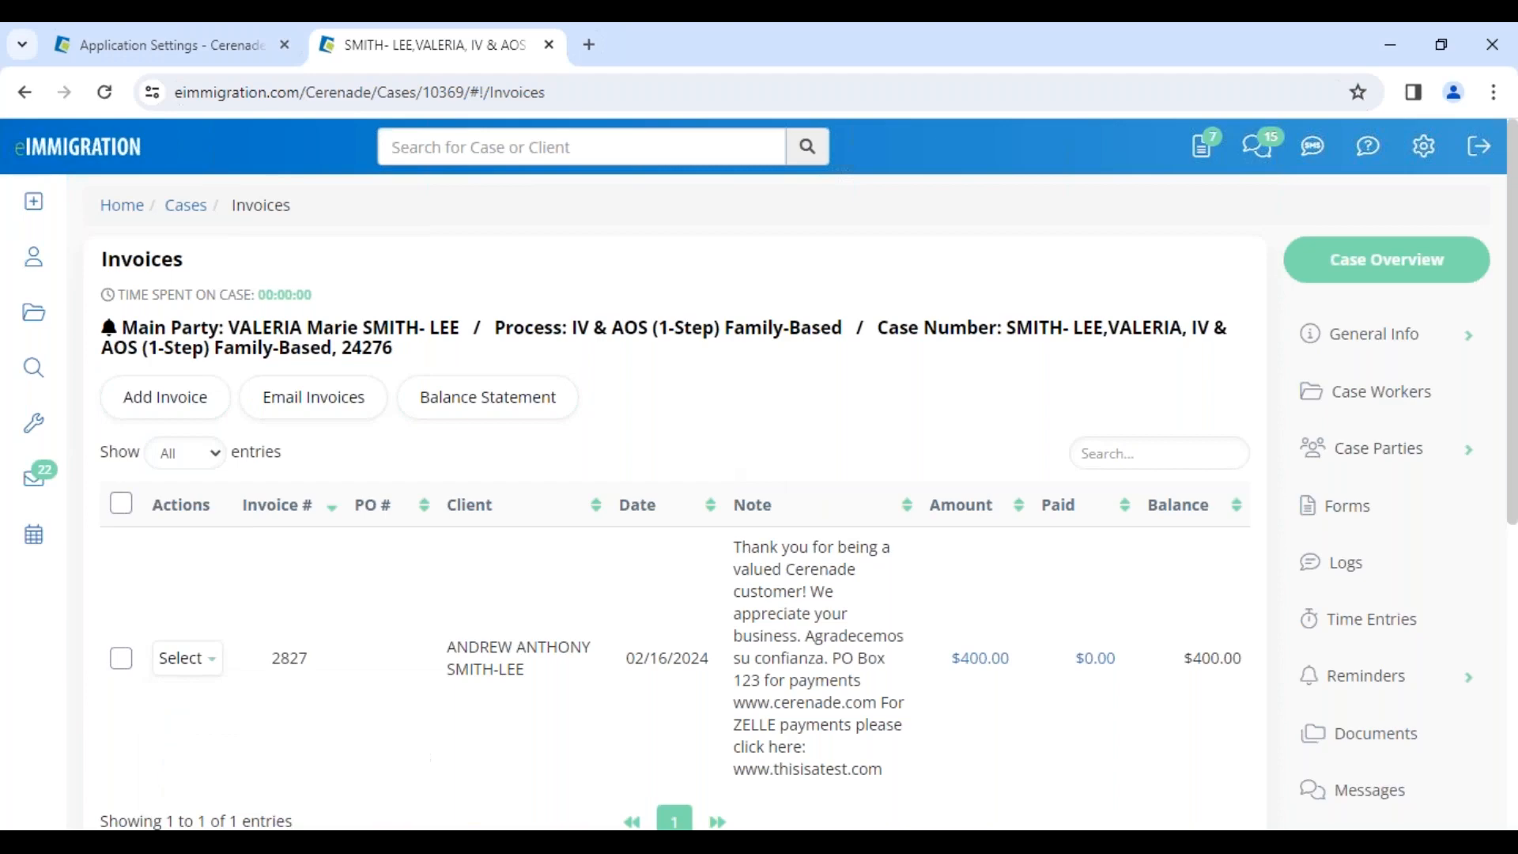
Sign off the portal and log in with the client's new username and password
mouse_move(304, 785)
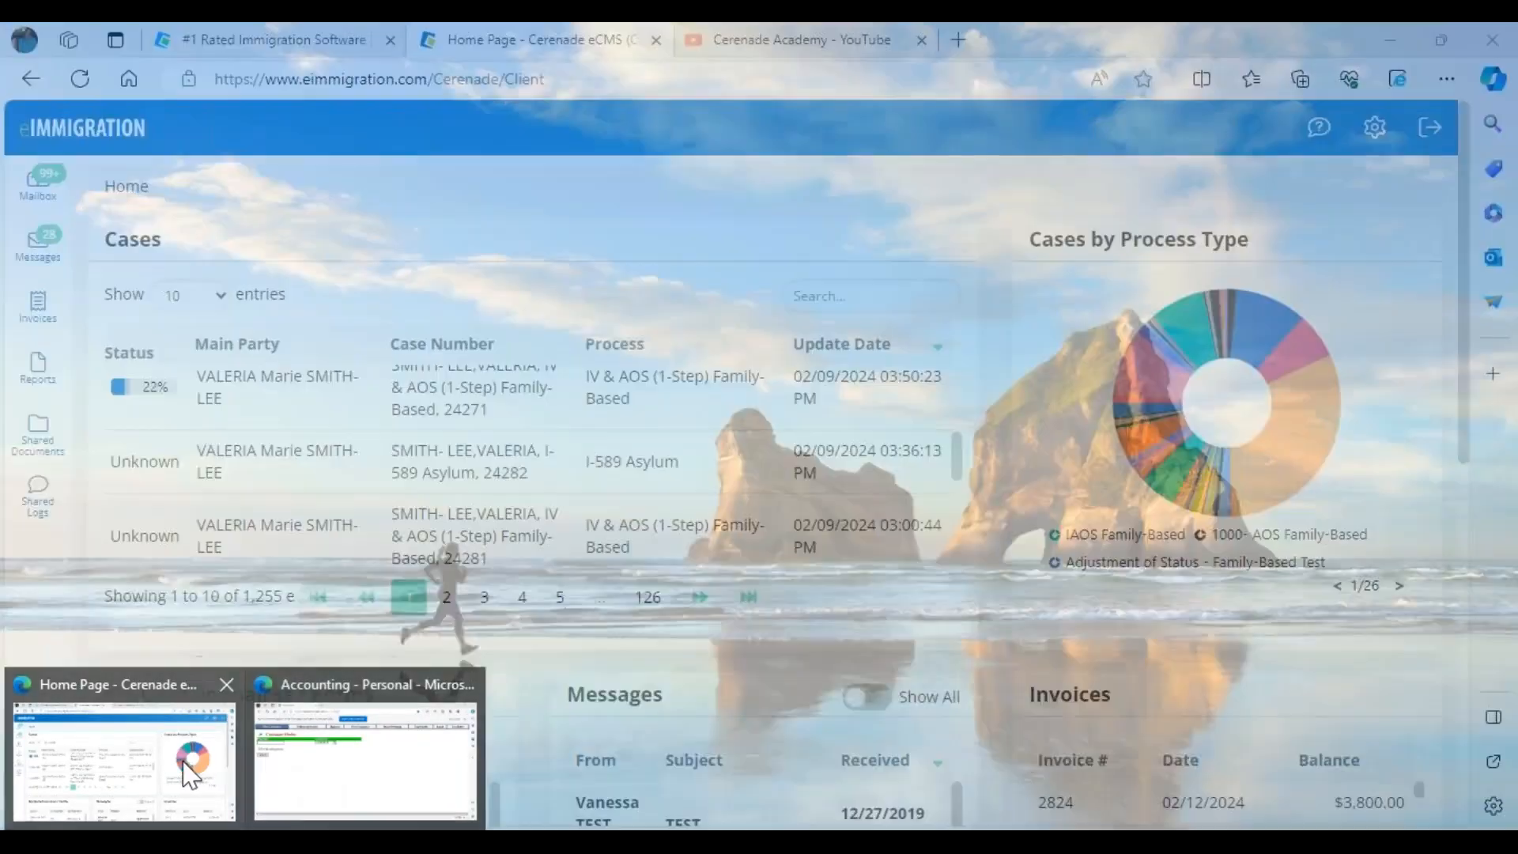
click(174, 771)
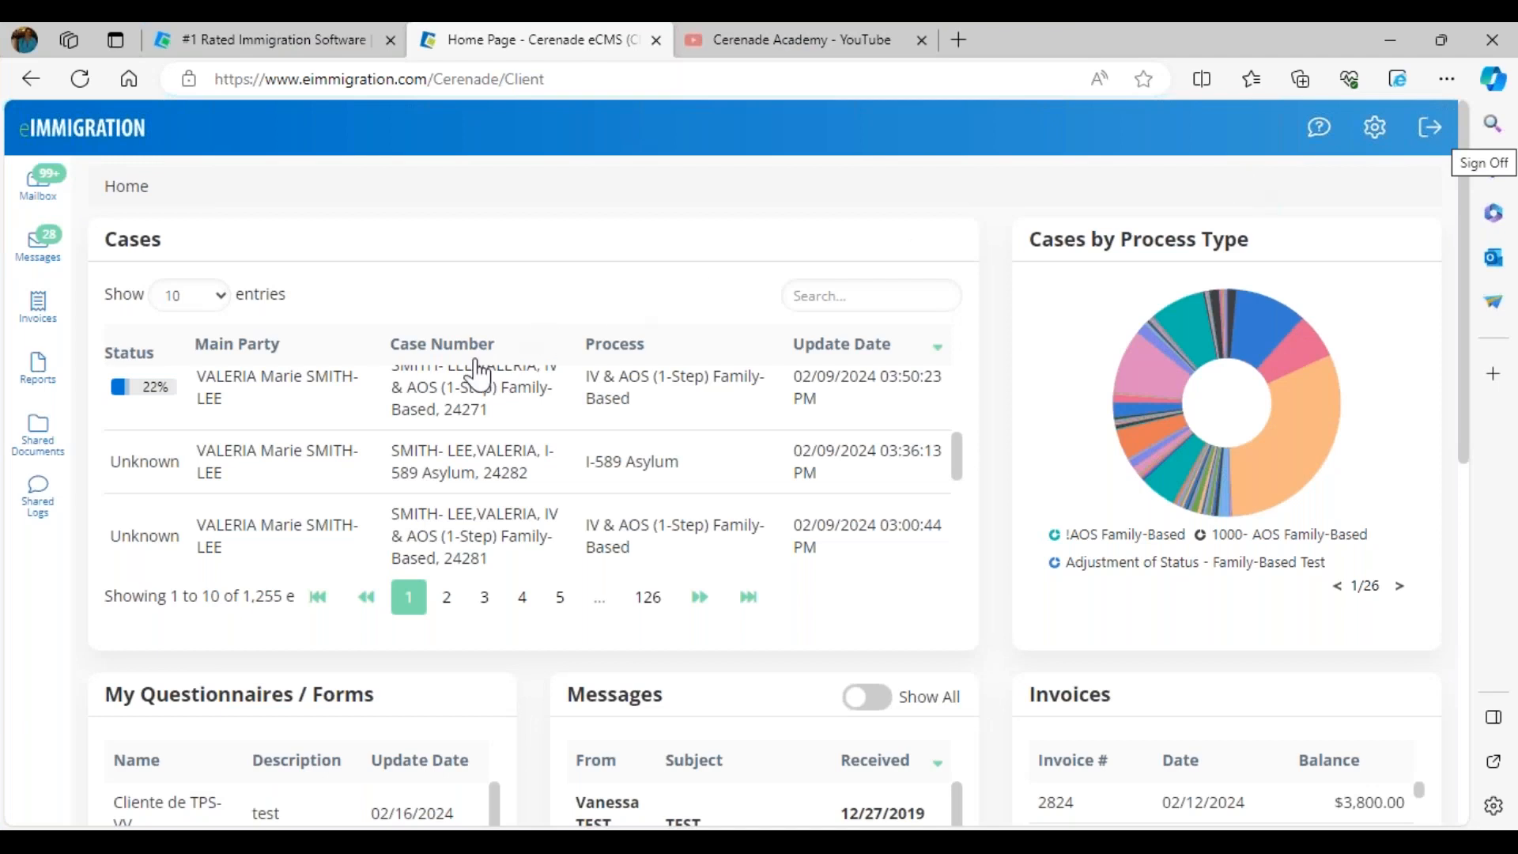
click(1429, 131)
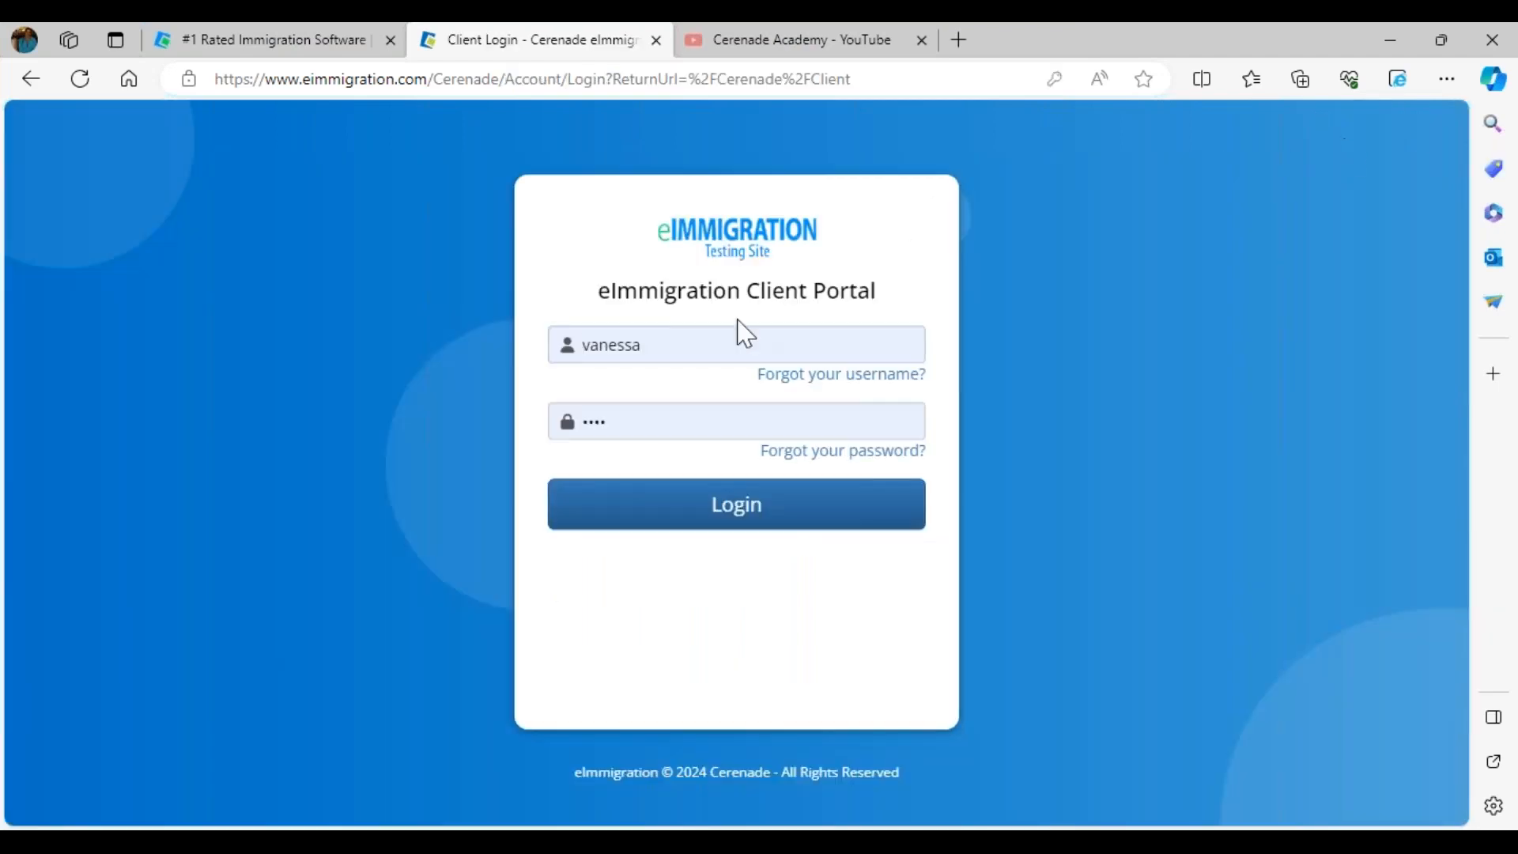
click(640, 340)
drag(641, 345, 582, 344)
text(andrew_son)
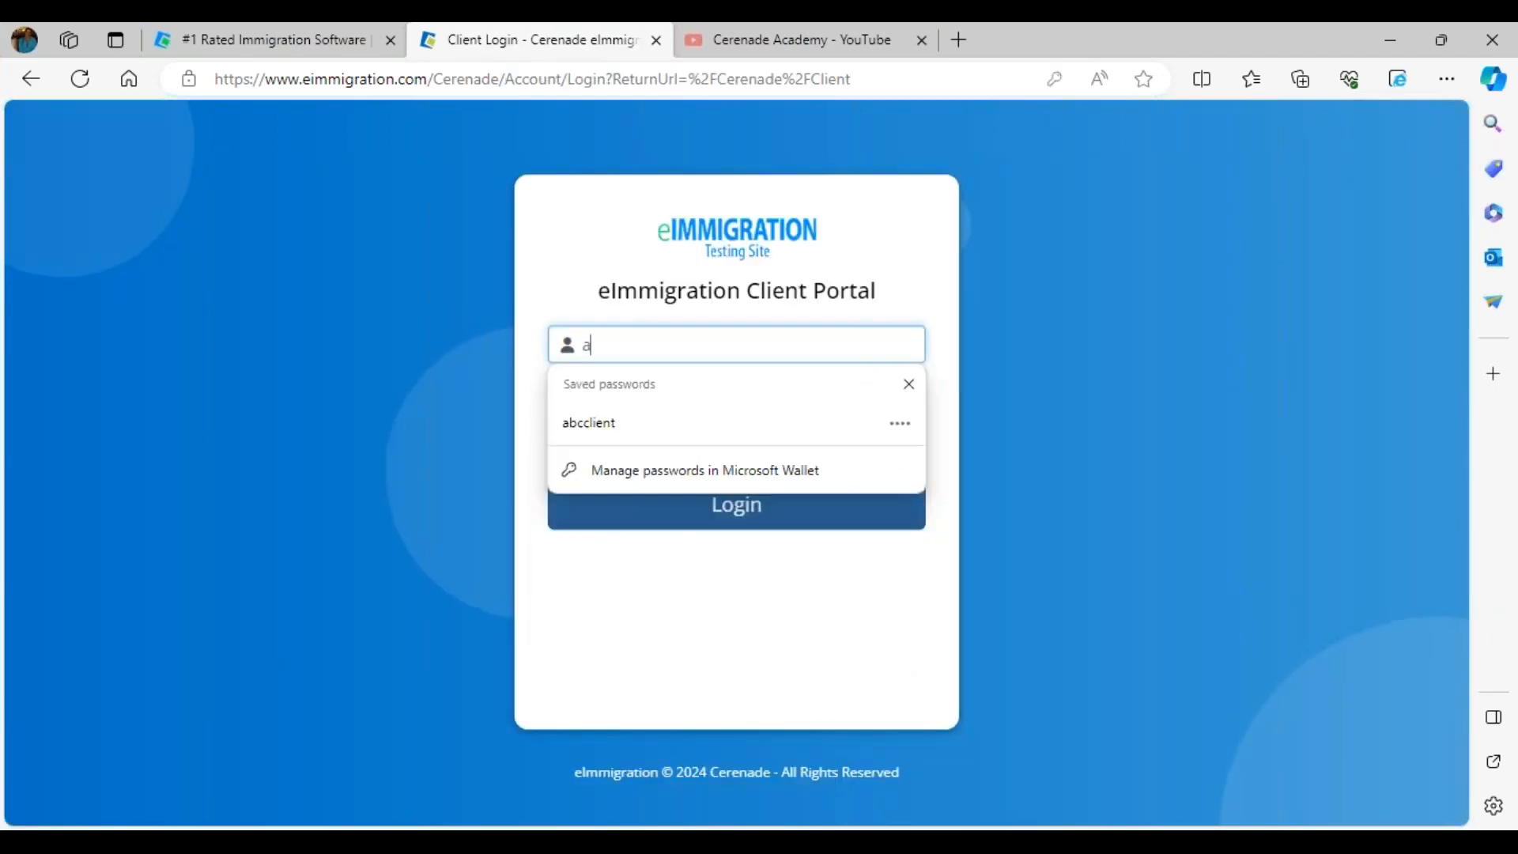
key(Tab)
text(•)
key(Return)
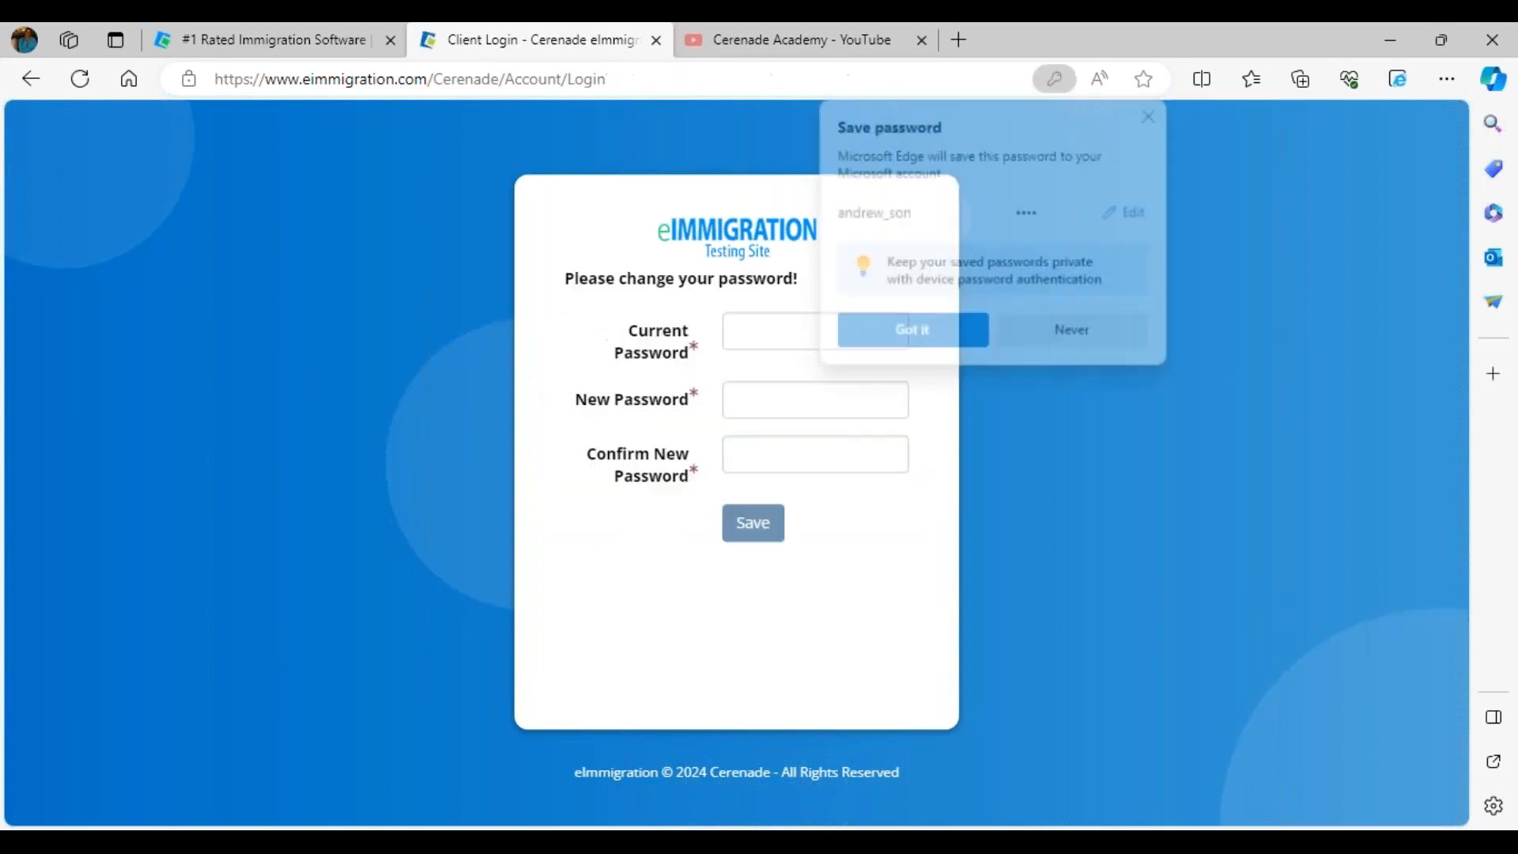
click(1081, 344)
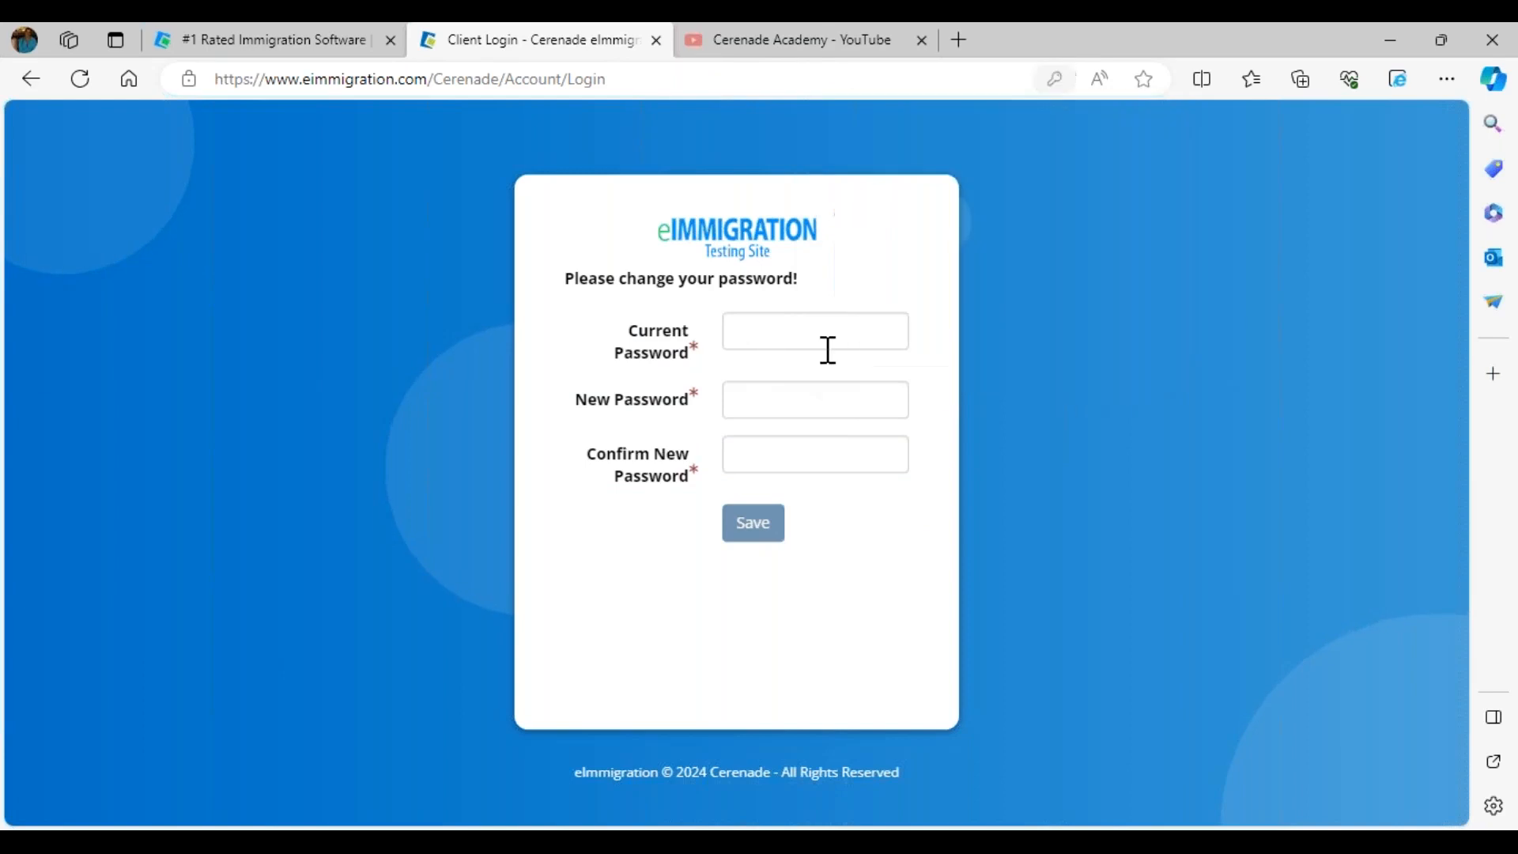
Enter the current password, set and confirm a new password, and save
click(800, 340)
text(••••)
key(Return)
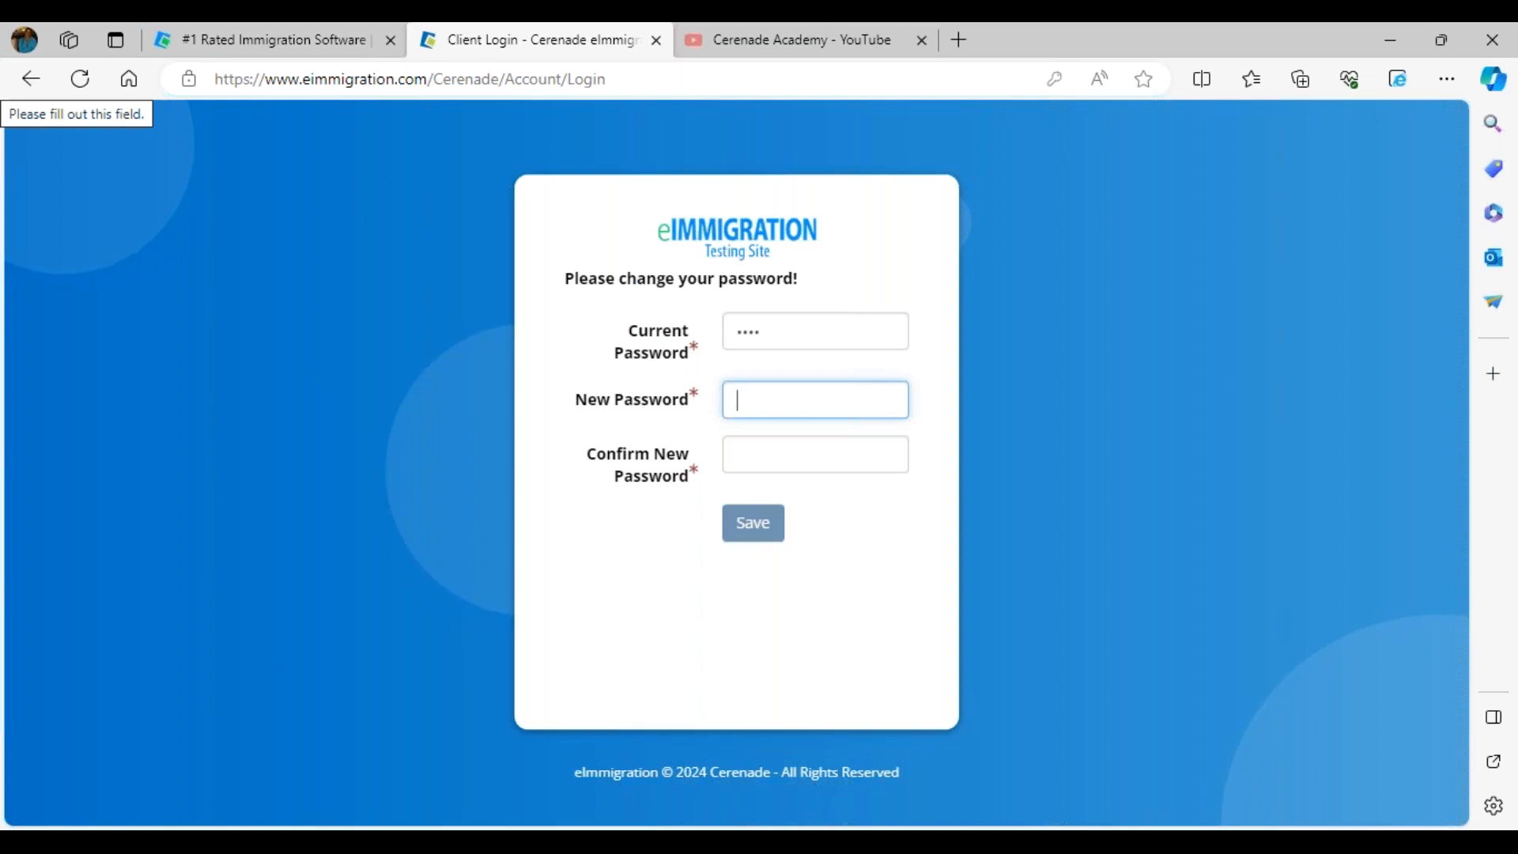
text(••)
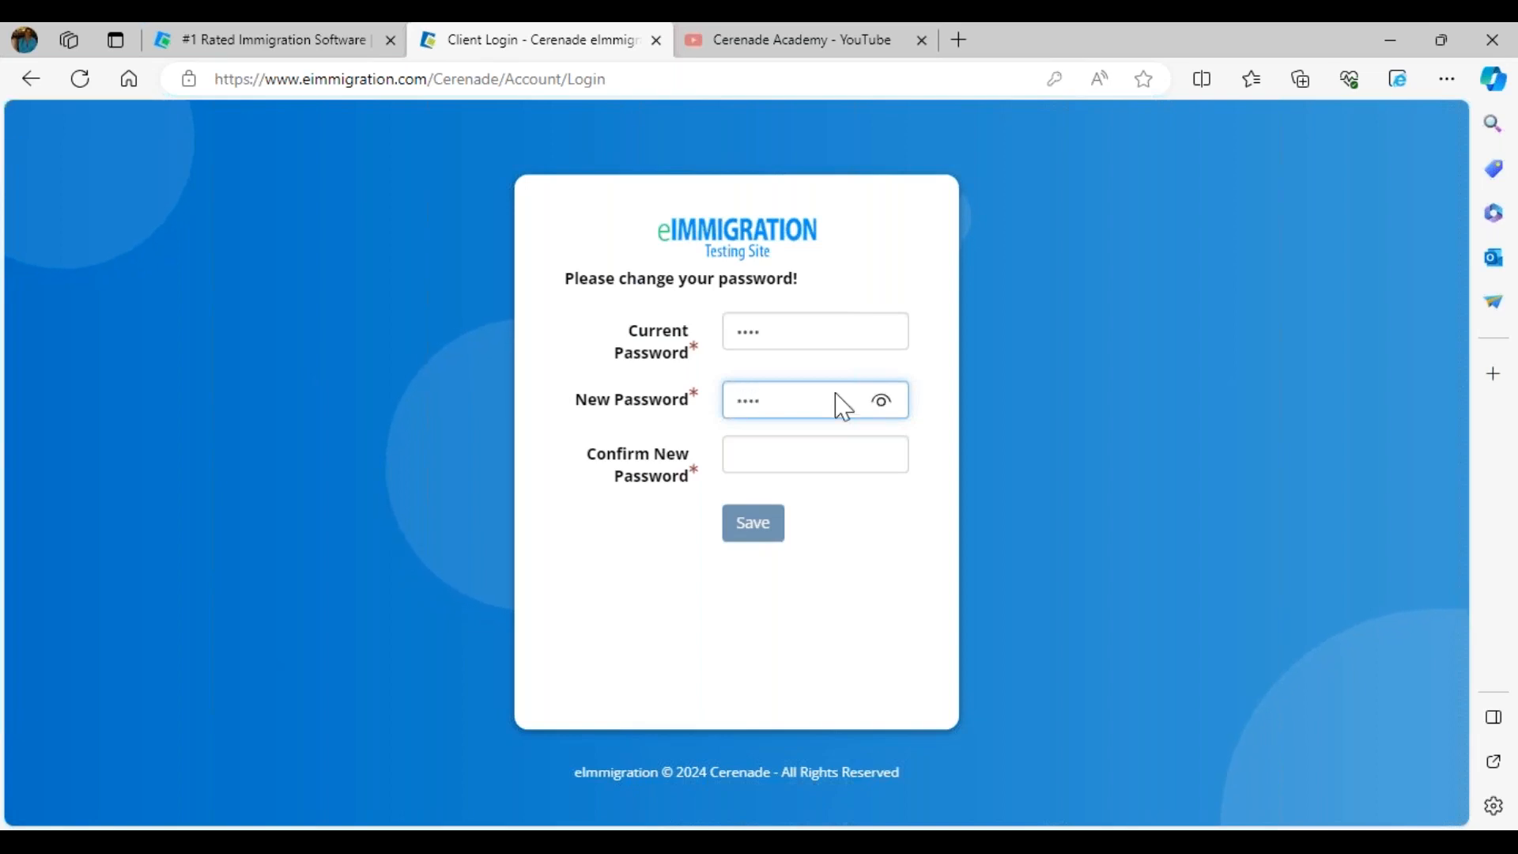
click(806, 452)
text(•••)
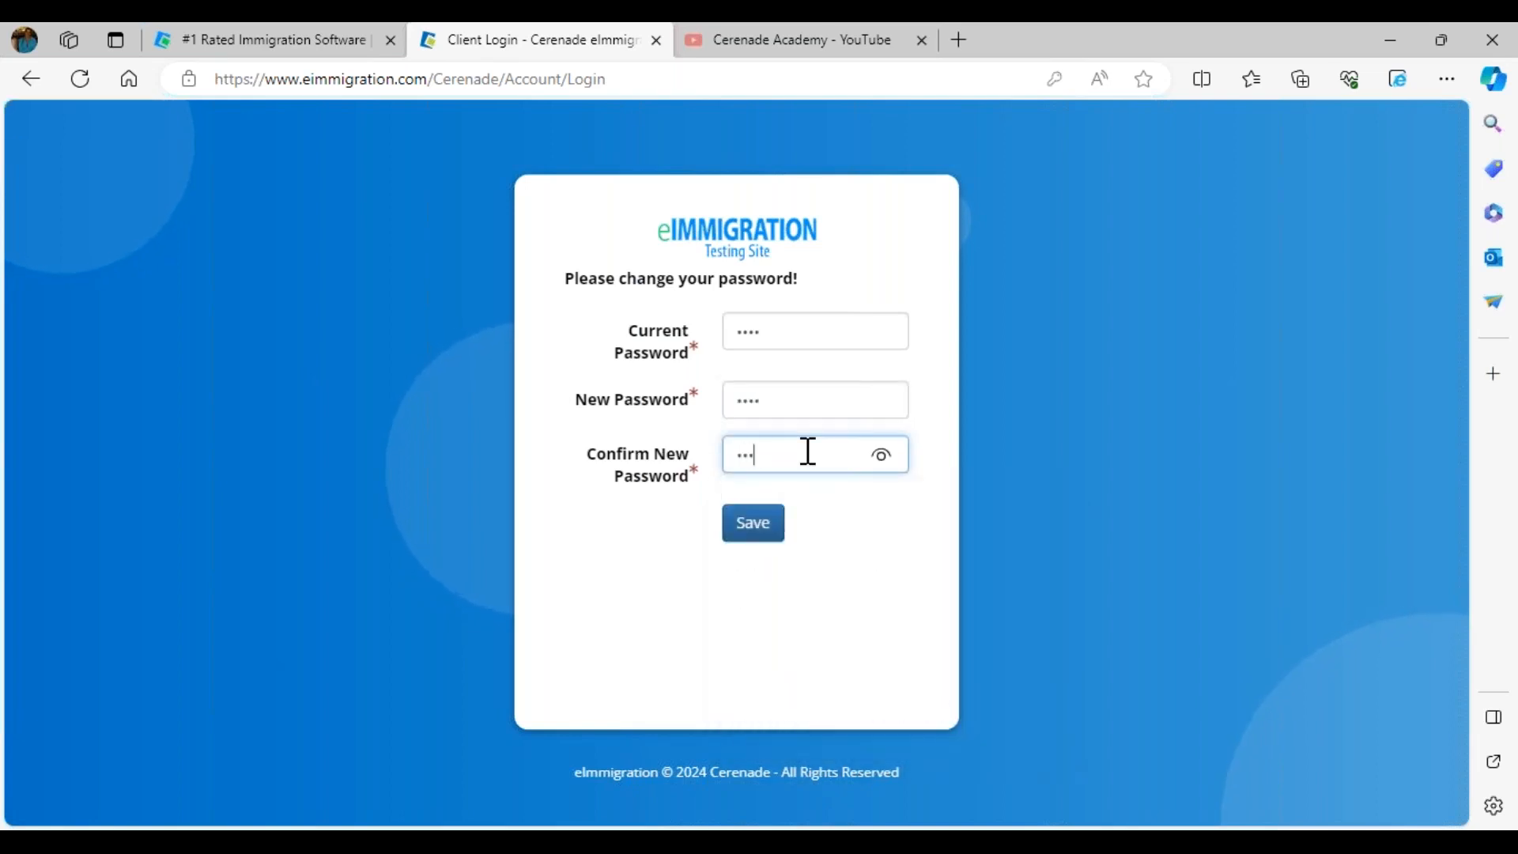
click(755, 522)
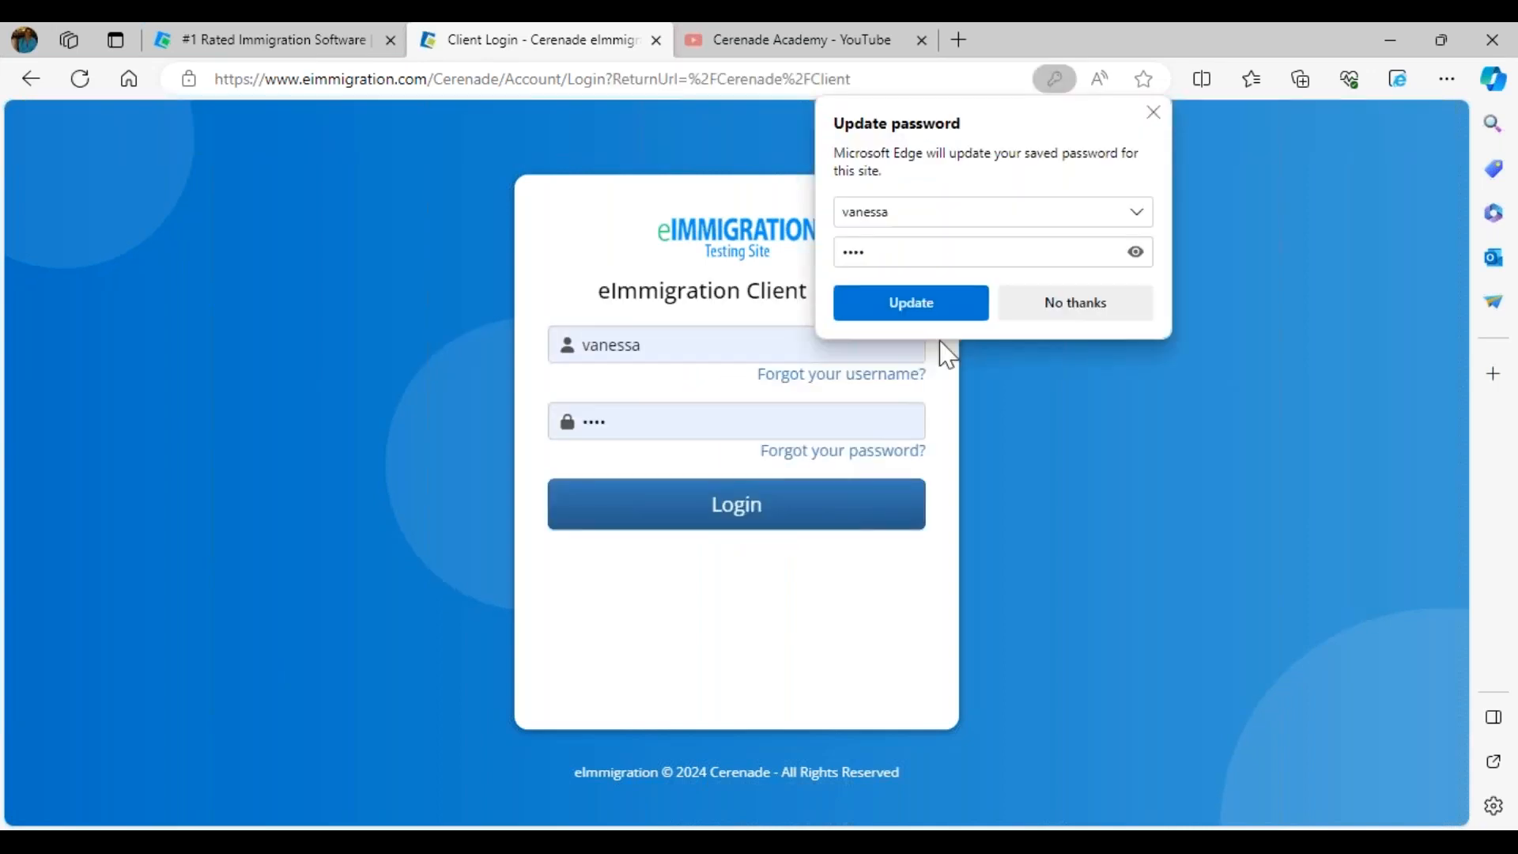
click(946, 320)
Log back into the client portal using the client's saved login
double_click(662, 340)
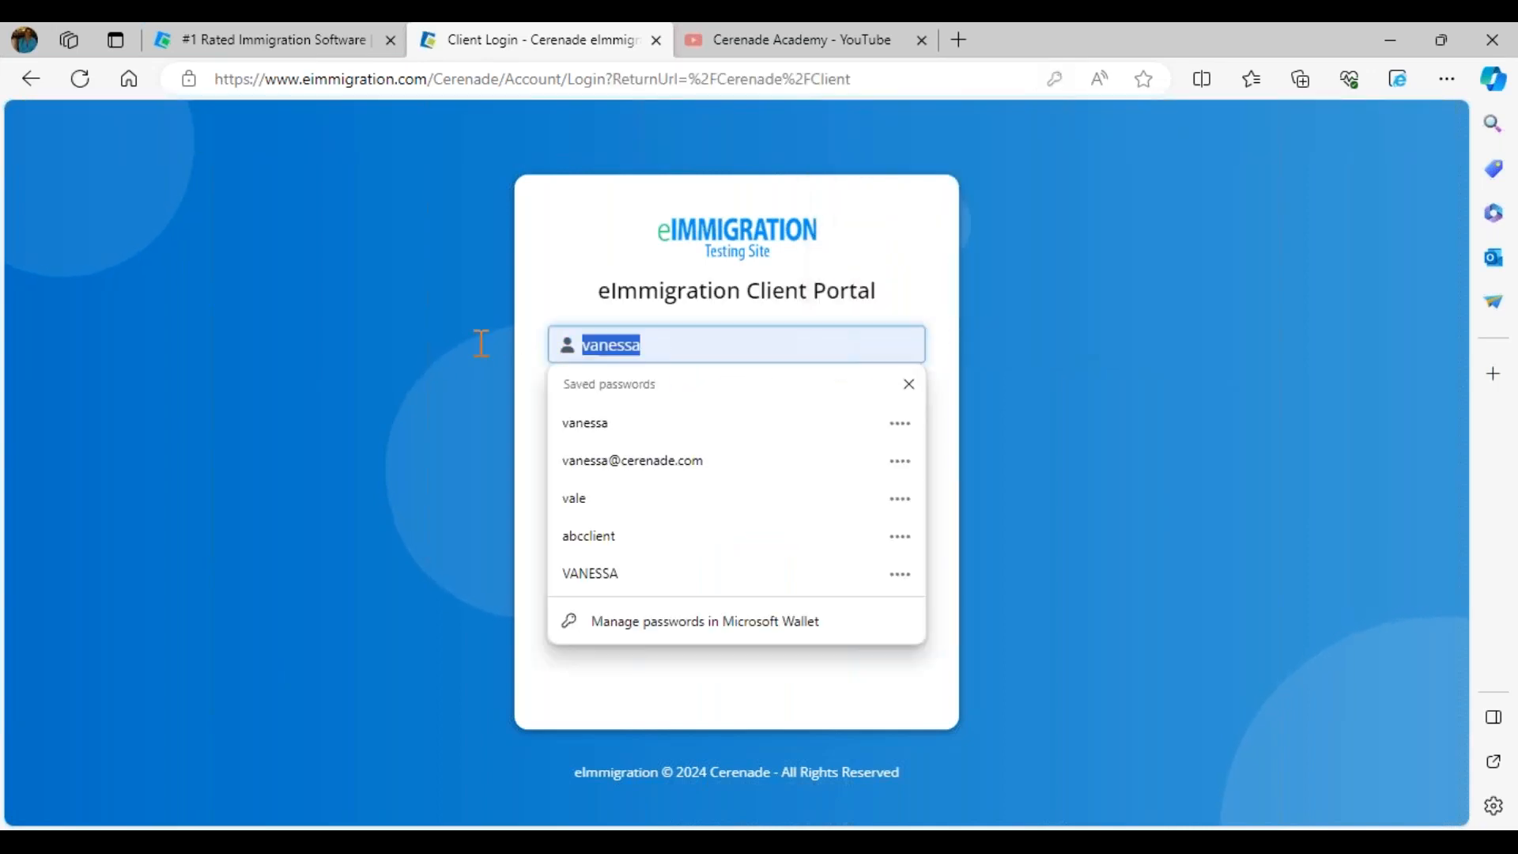
text(andrew)
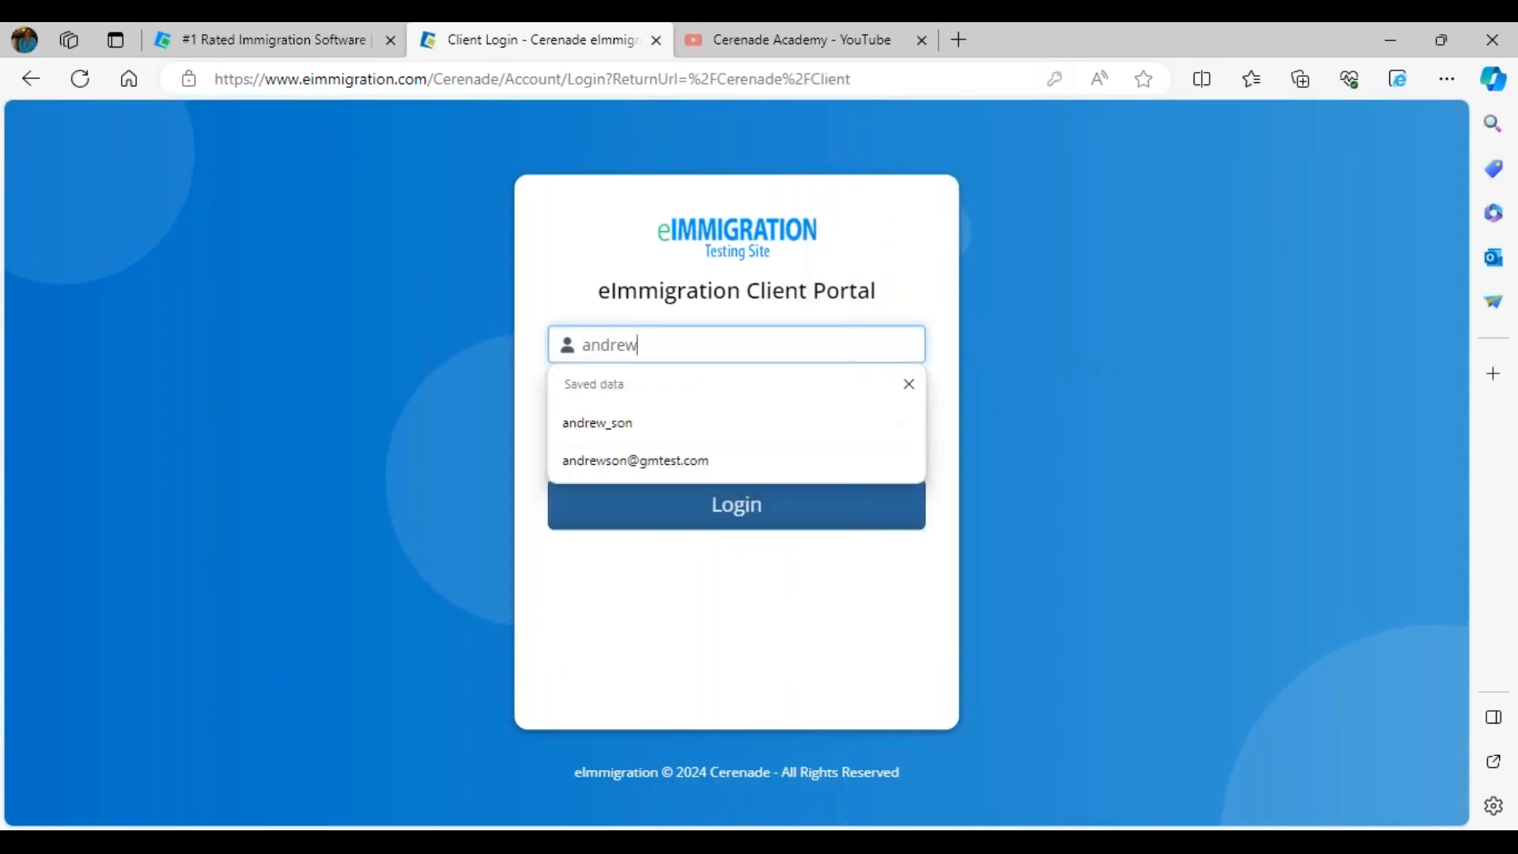
key(Down)
key(Return)
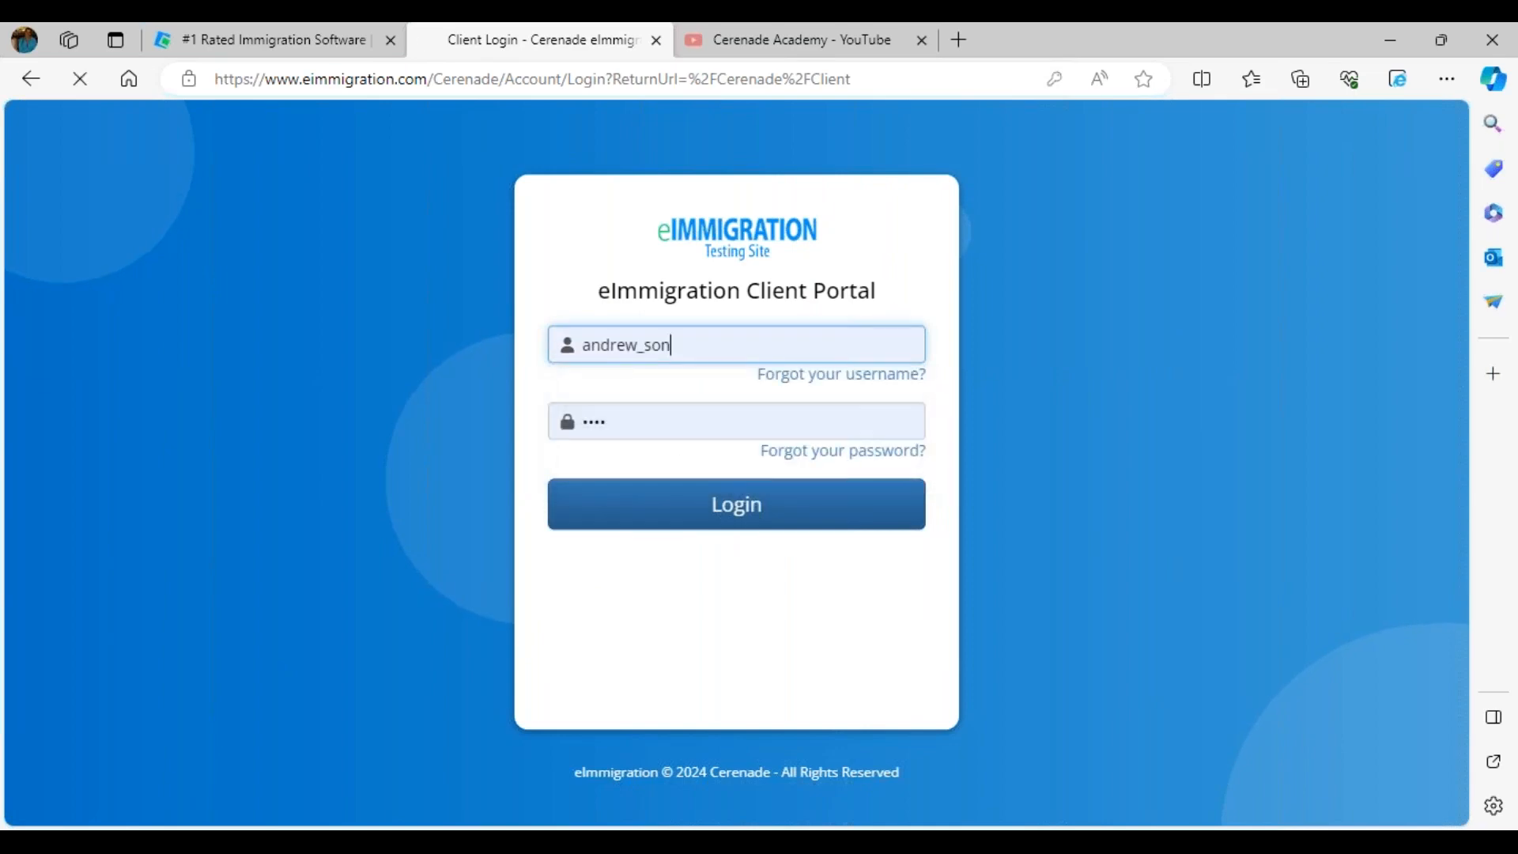
key(Return)
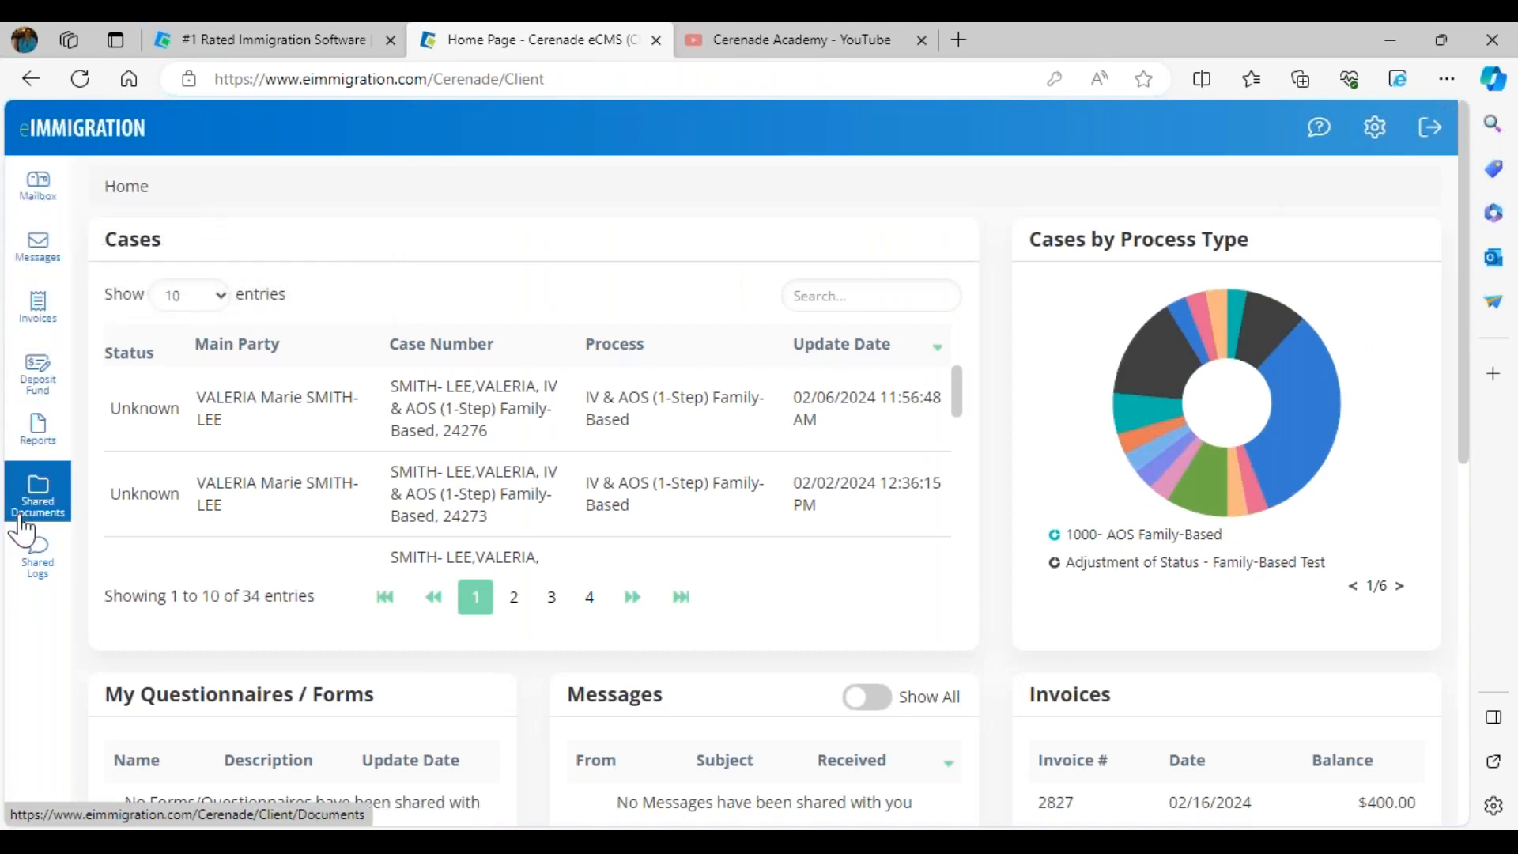
Open invoice 2827 from the portal's Invoices list, view both pages, and close it
click(46, 334)
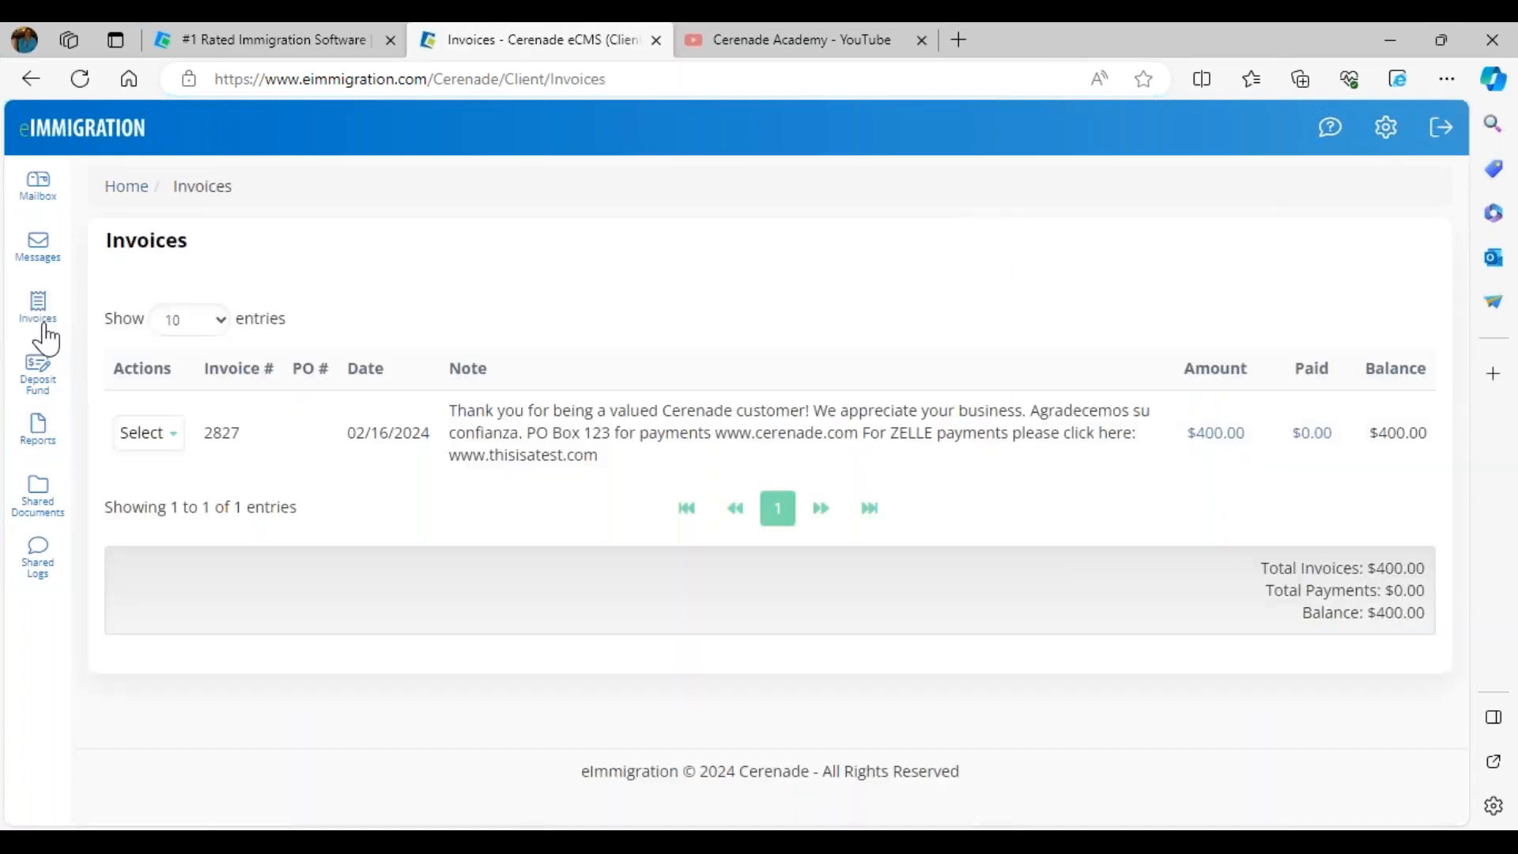
click(136, 432)
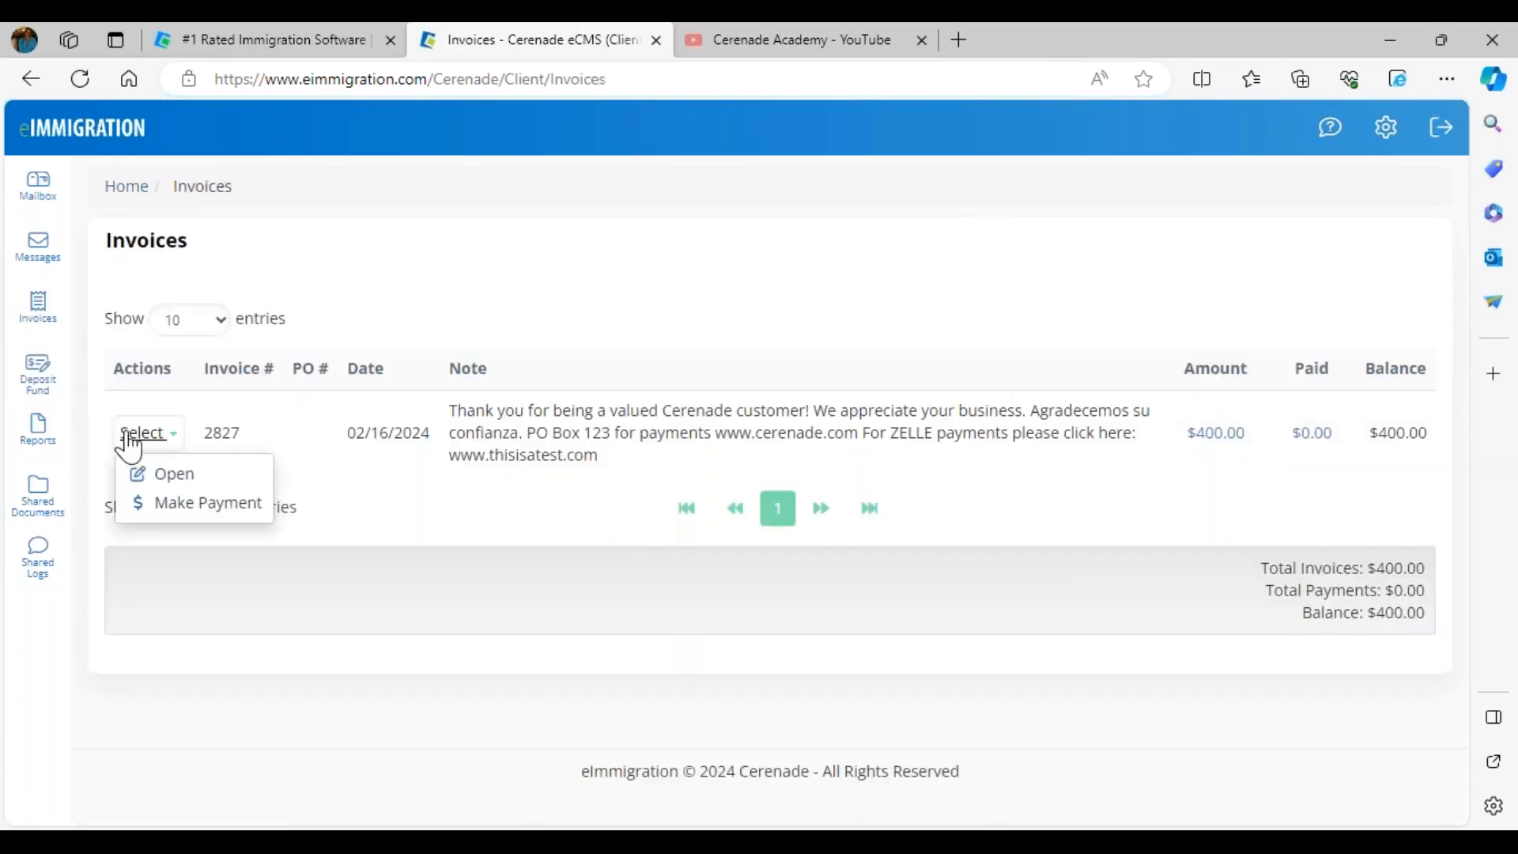
click(177, 474)
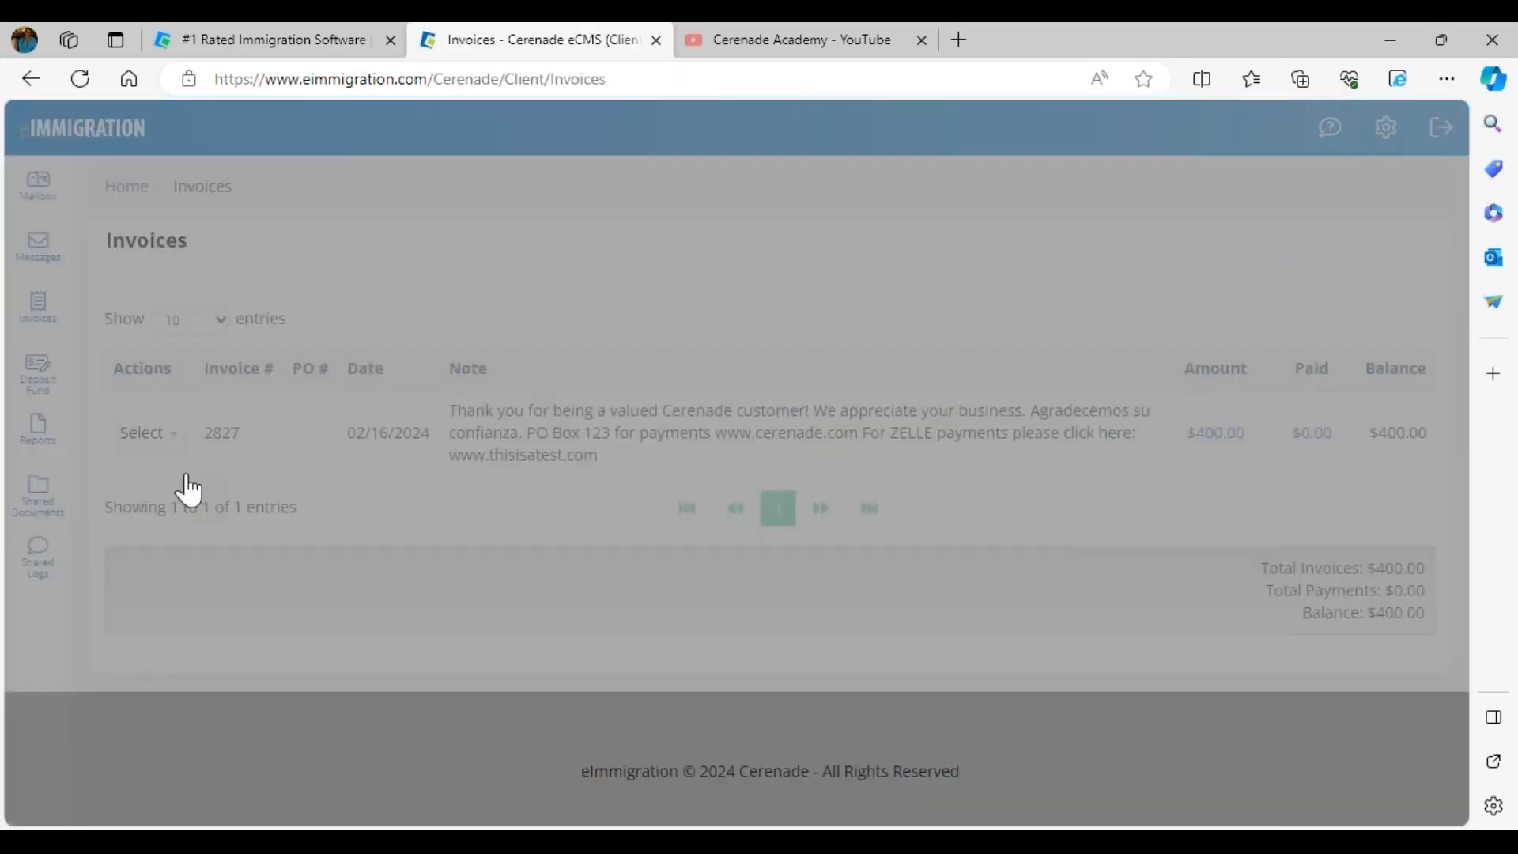
scroll(772, 599, down, 10)
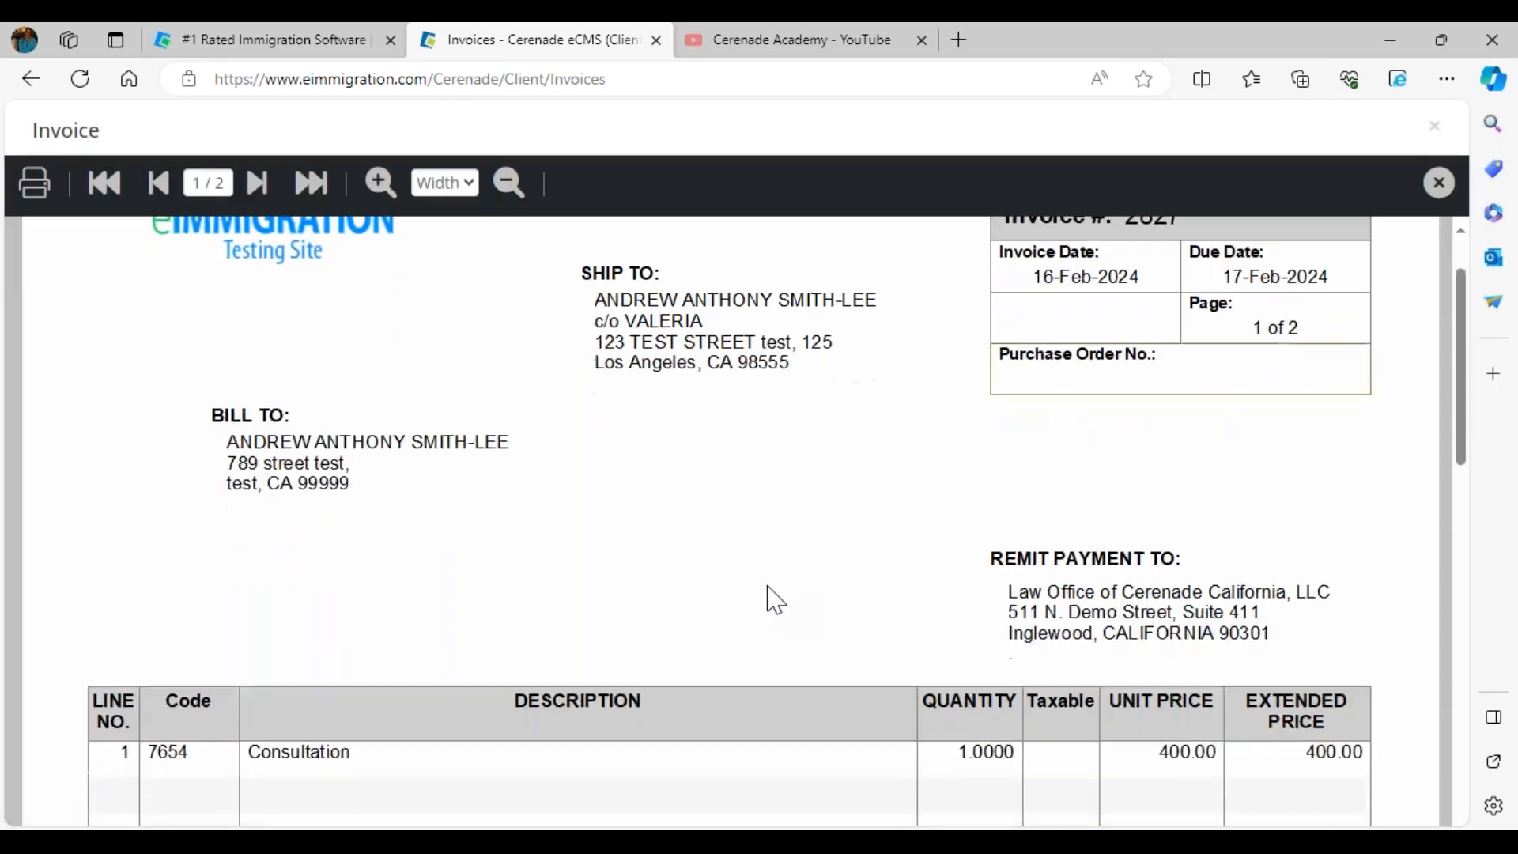
scroll(775, 599, down, 5)
click(250, 173)
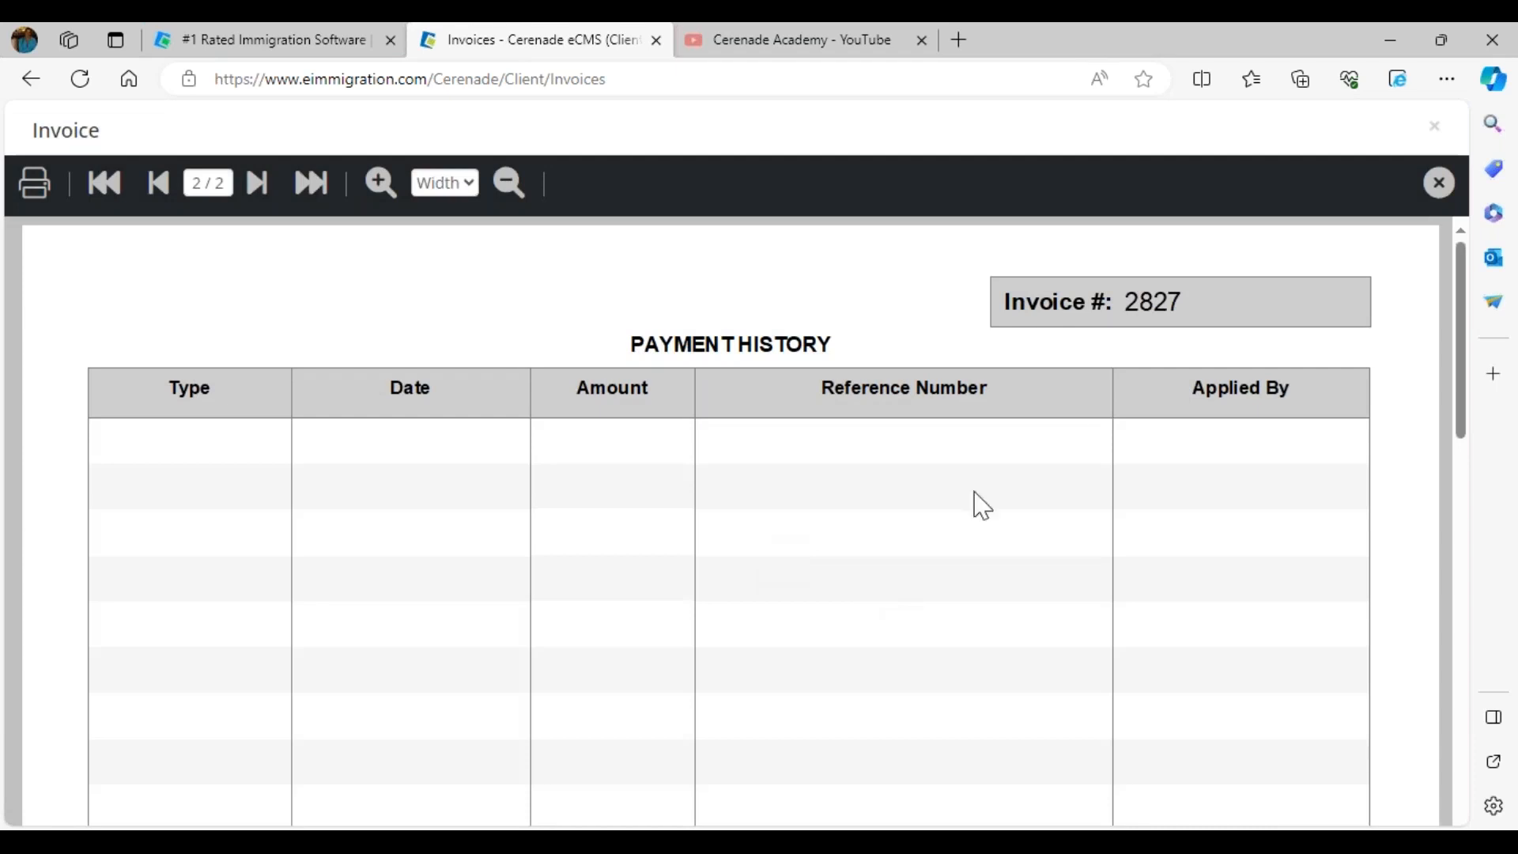
click(1441, 185)
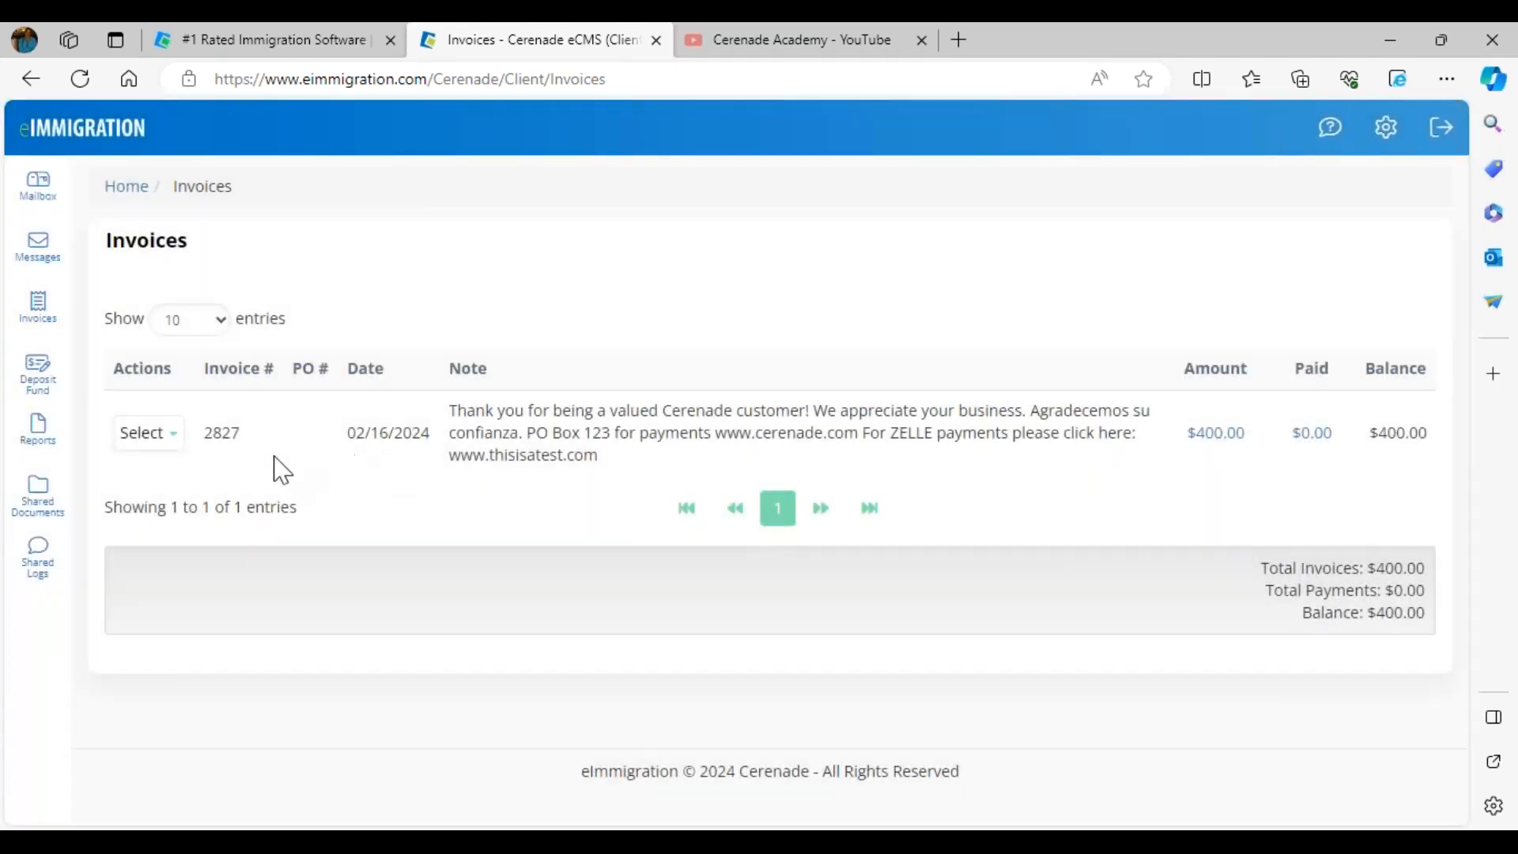
Open the Make Payment card form for invoice 2827, cancel it, and return to the slideshow
click(150, 436)
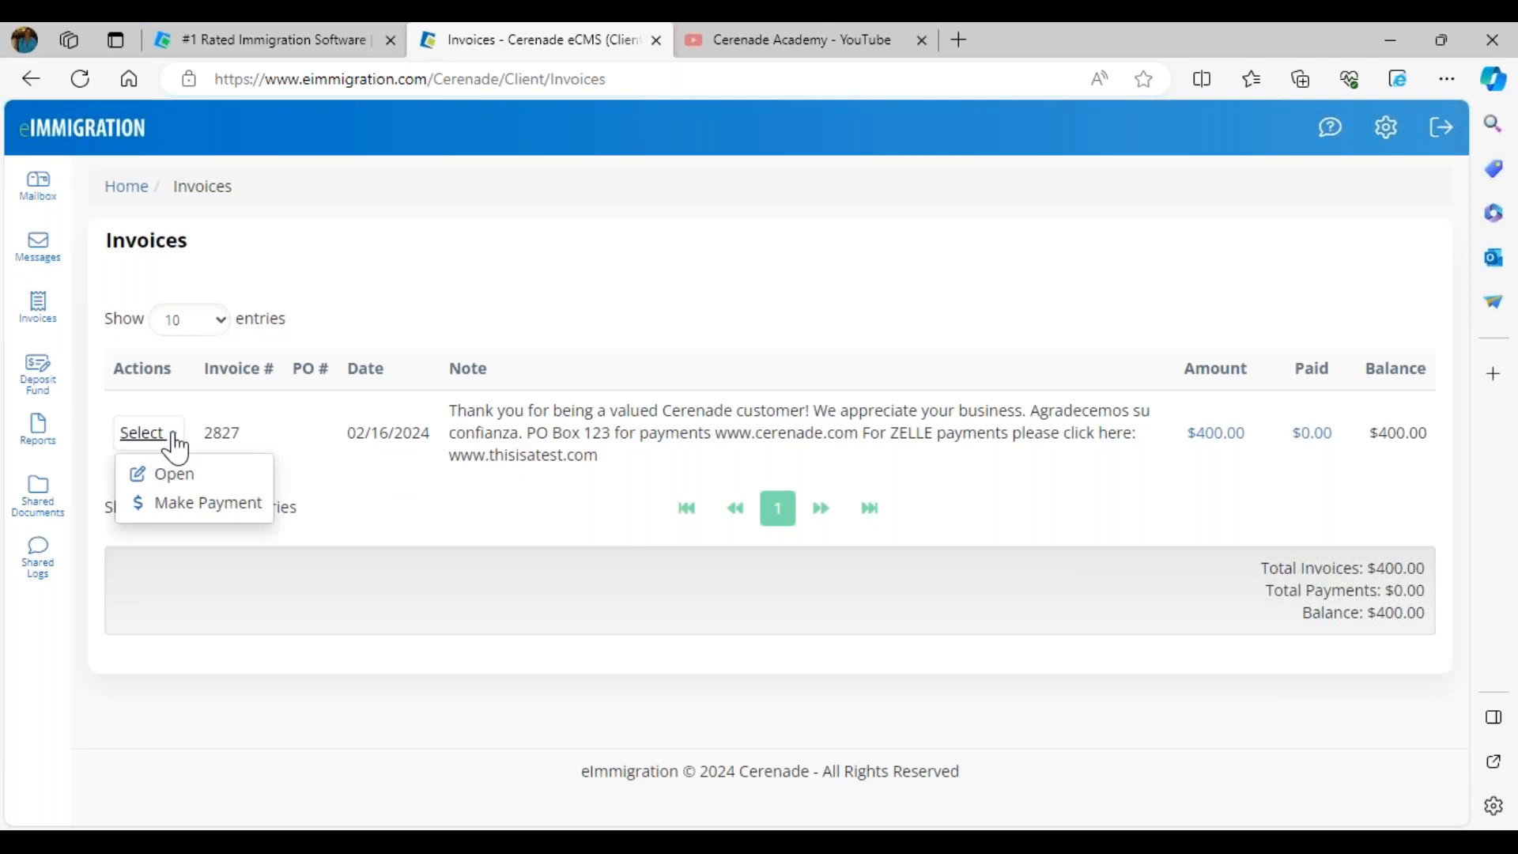
click(190, 506)
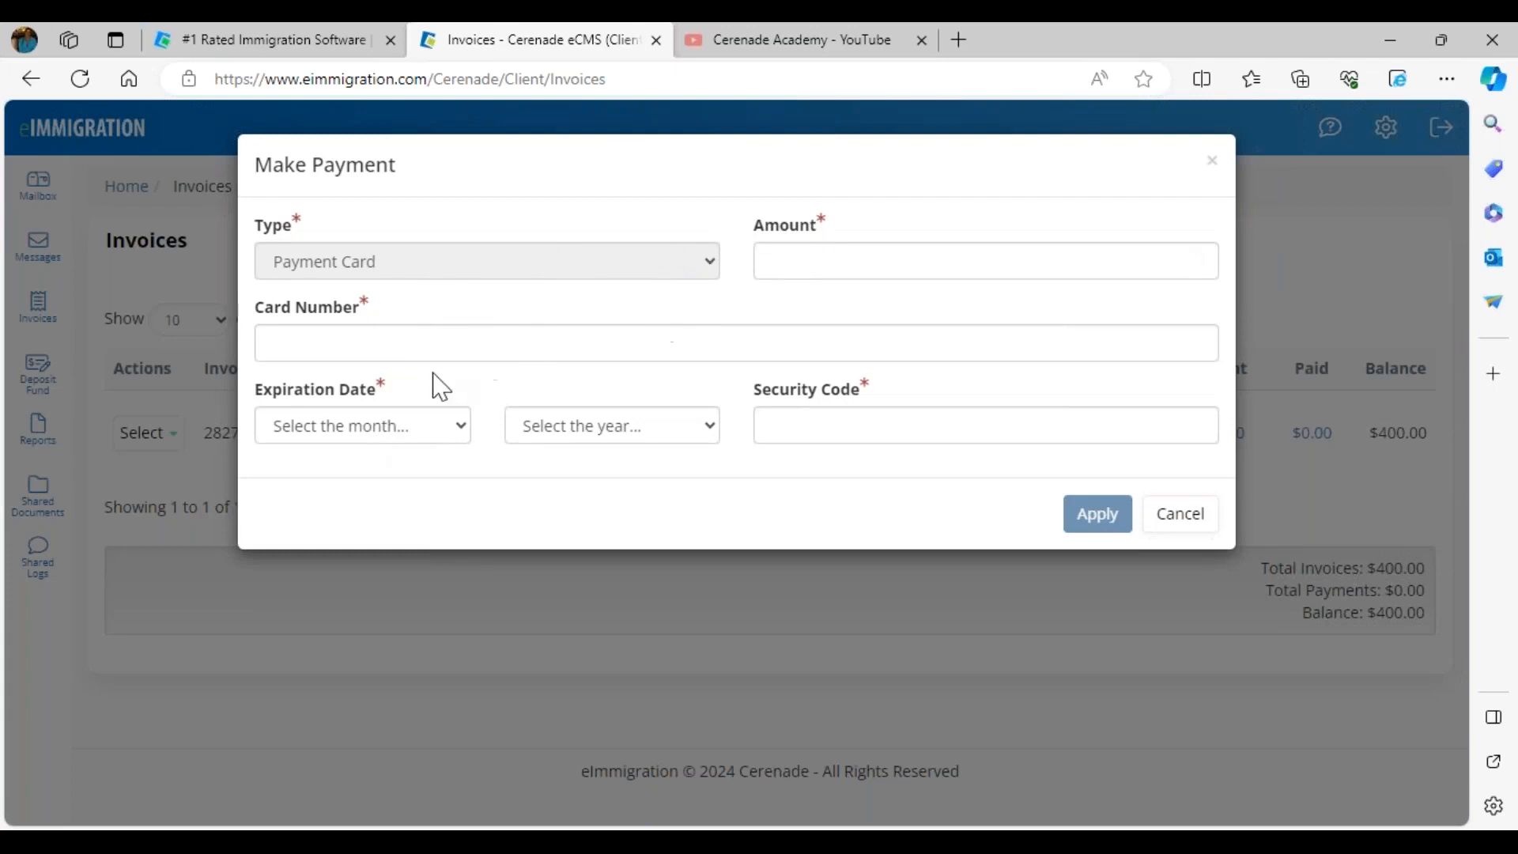
click(1179, 518)
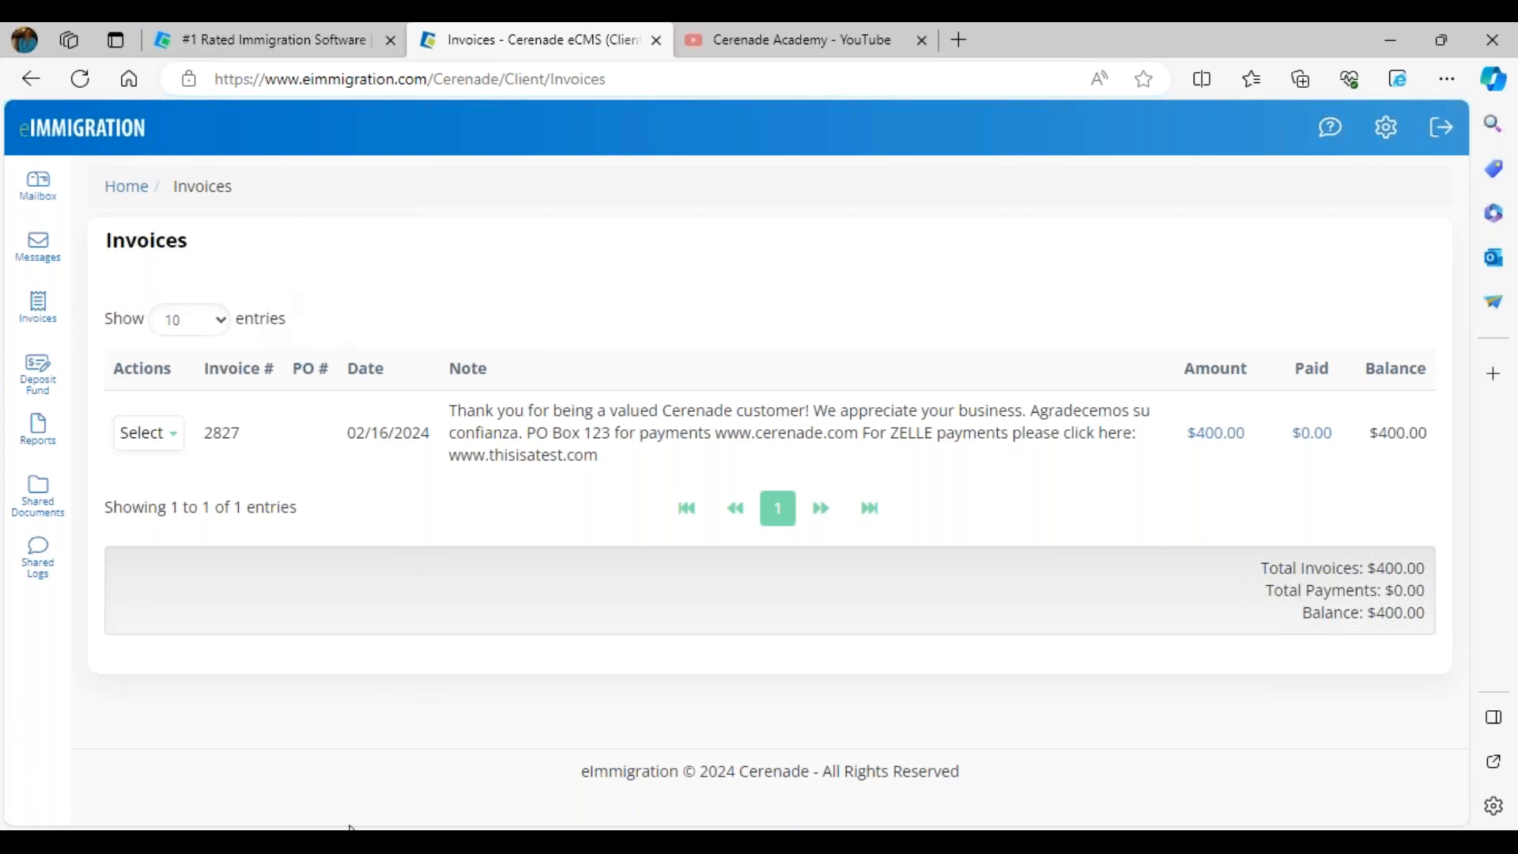
mouse_move(300, 842)
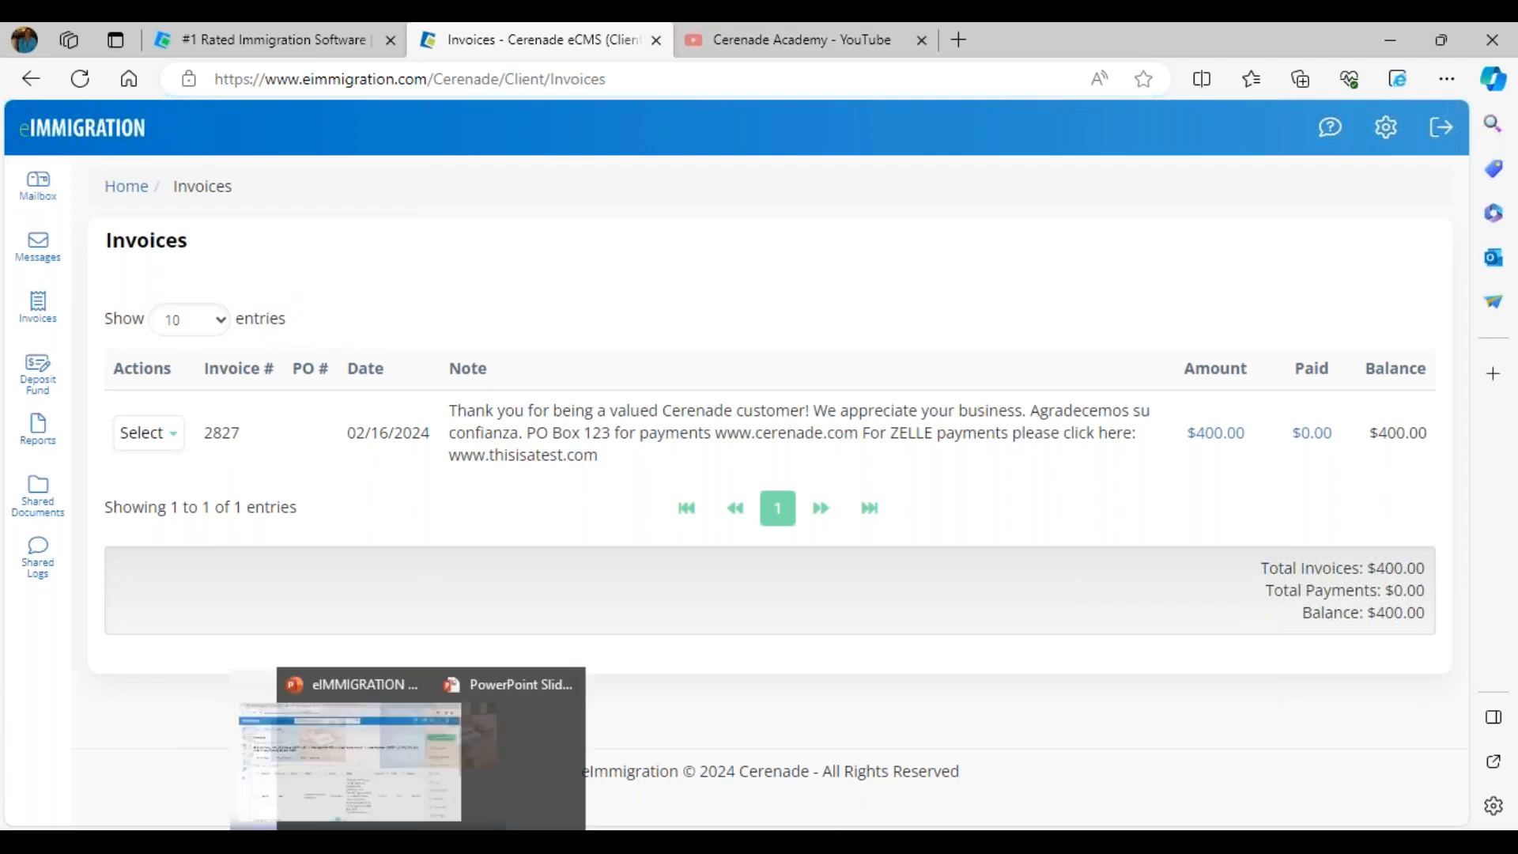
click(809, 780)
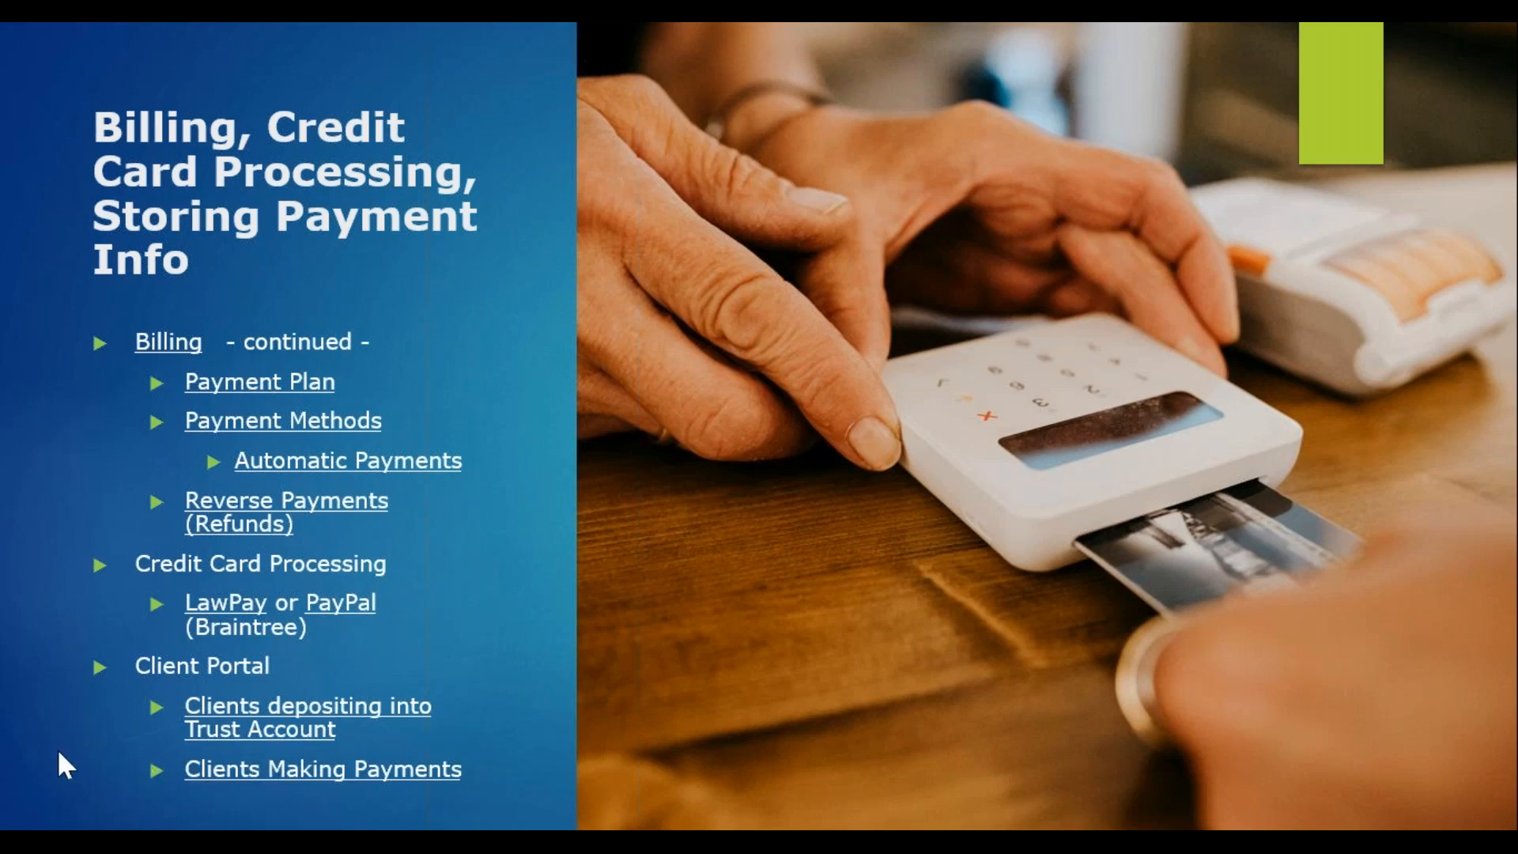
Return to the client portal and open the Deposit Fund page for trust deposits
key(alt+Tab)
click(49, 385)
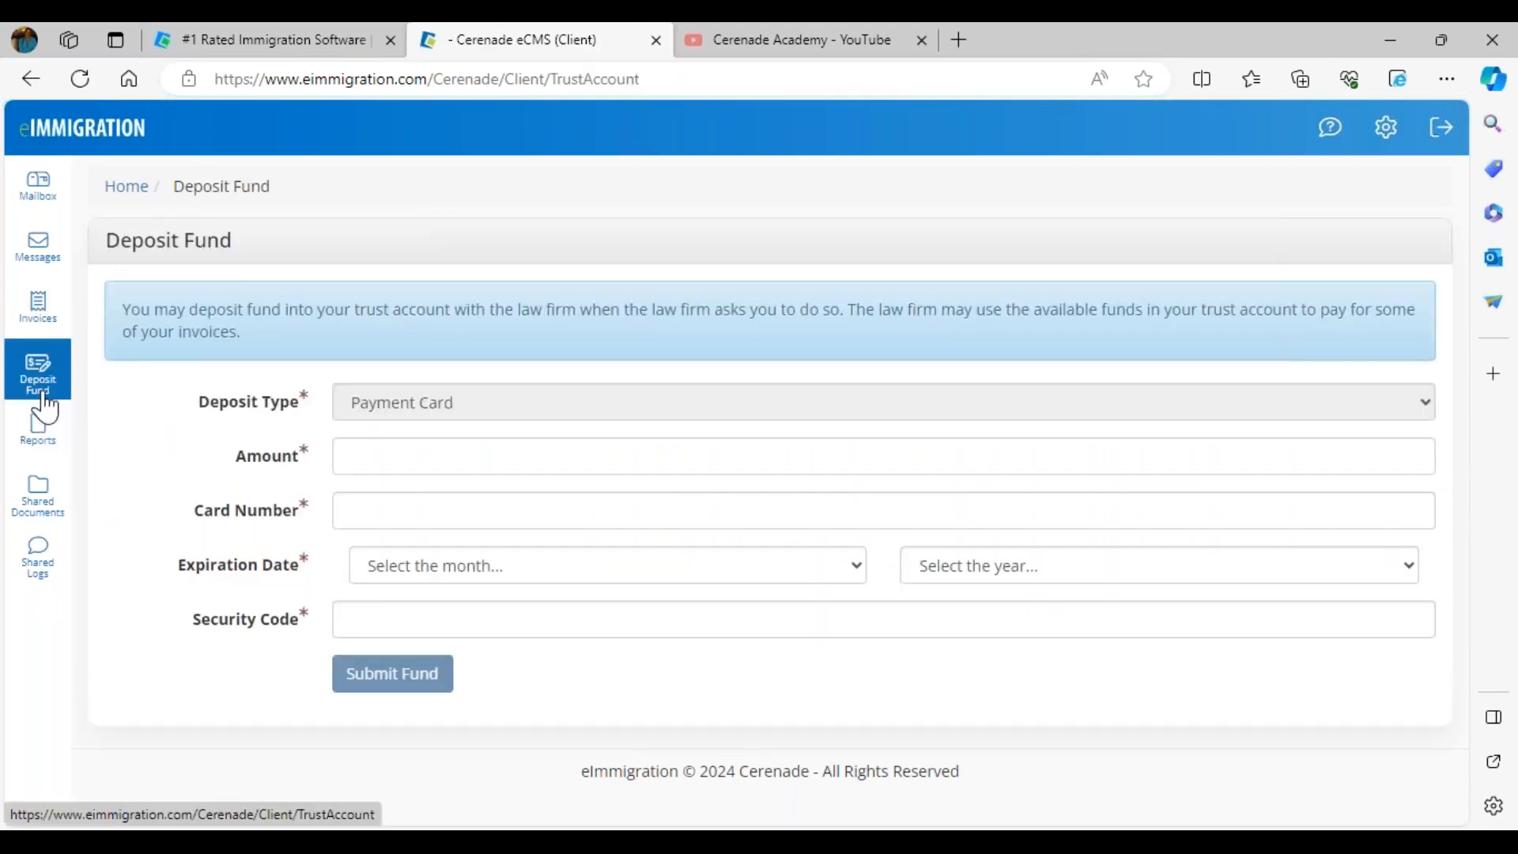
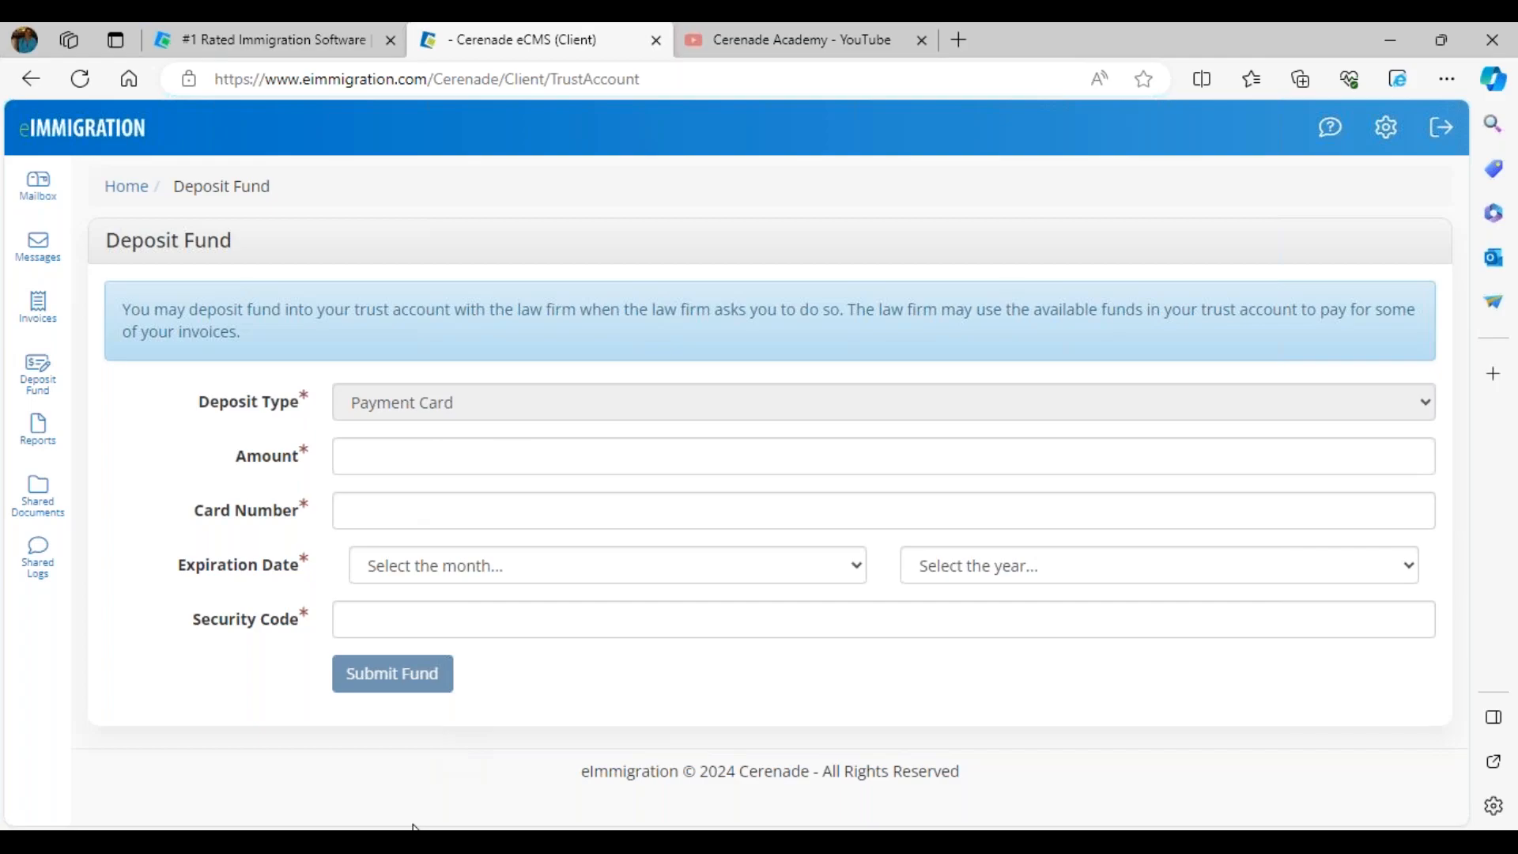
Leave the slideshow for the case's Invoices page ($400.00 unpaid invoice) and bring up the Tools flyout
mouse_move(735, 826)
click(823, 788)
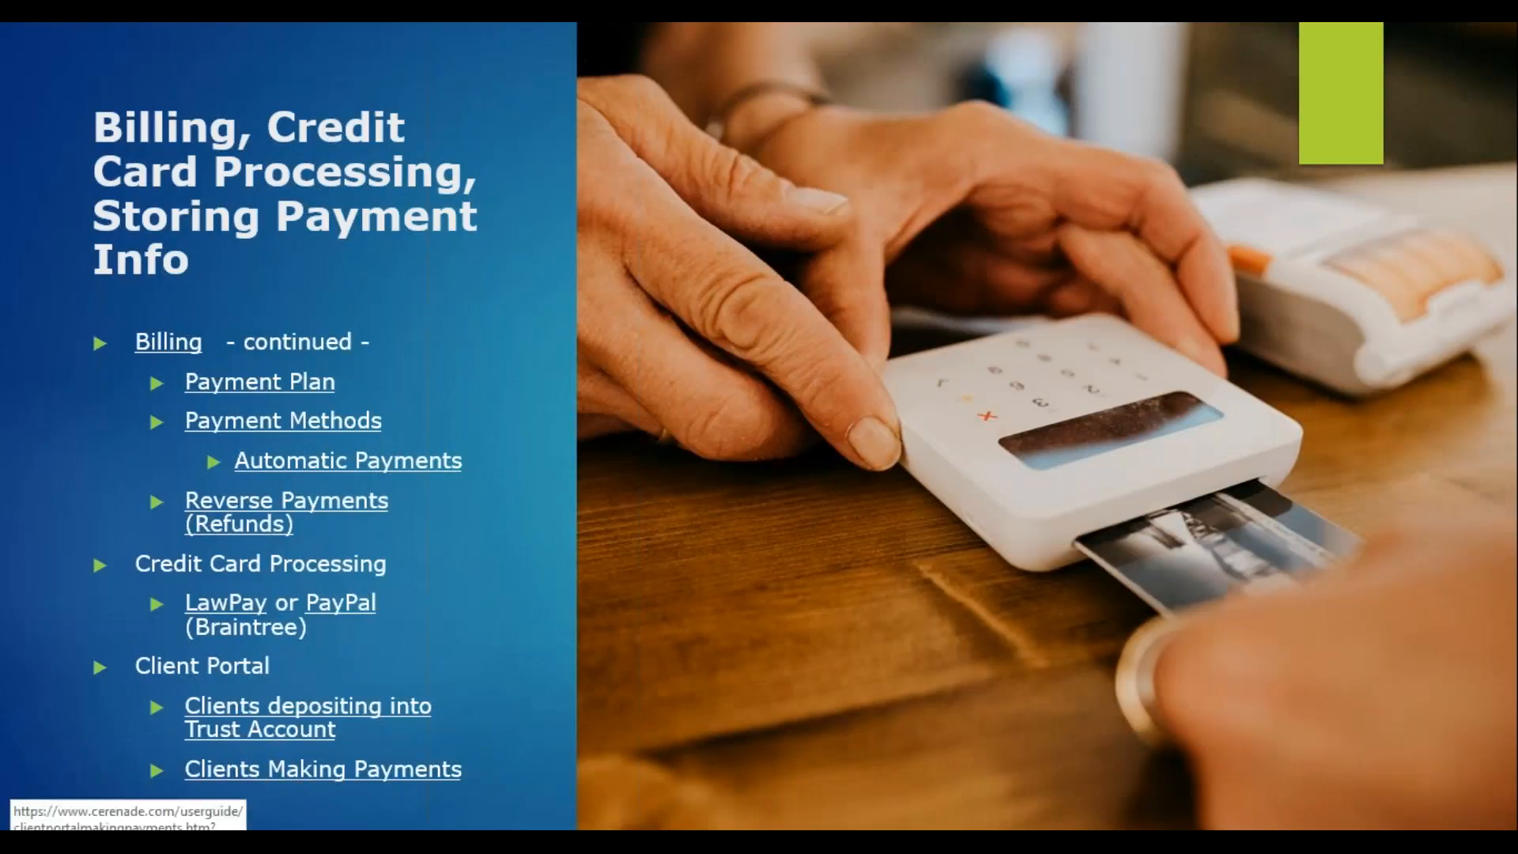
click(155, 819)
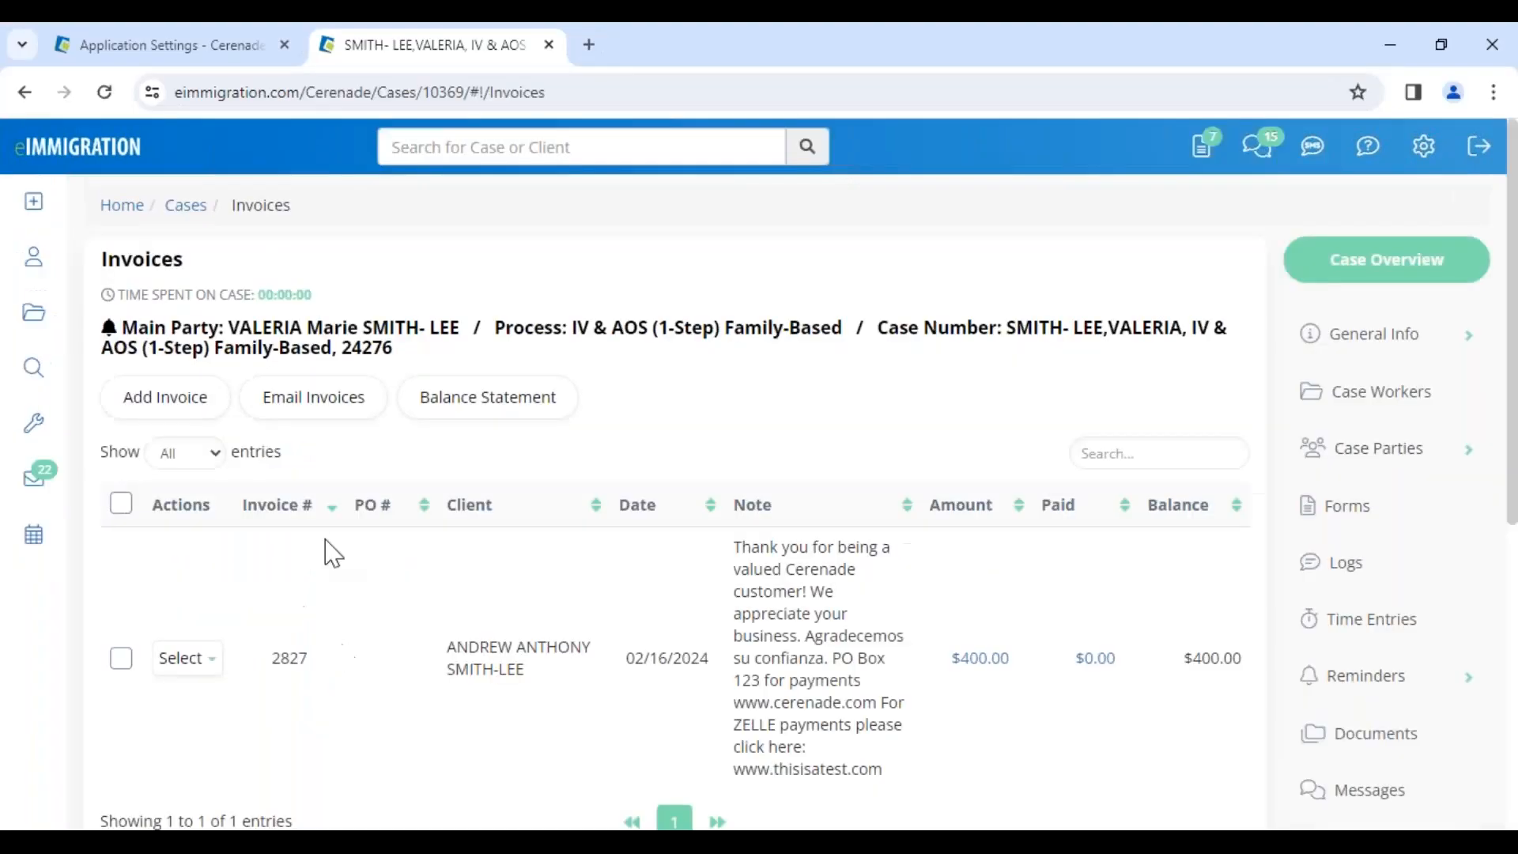
click(34, 427)
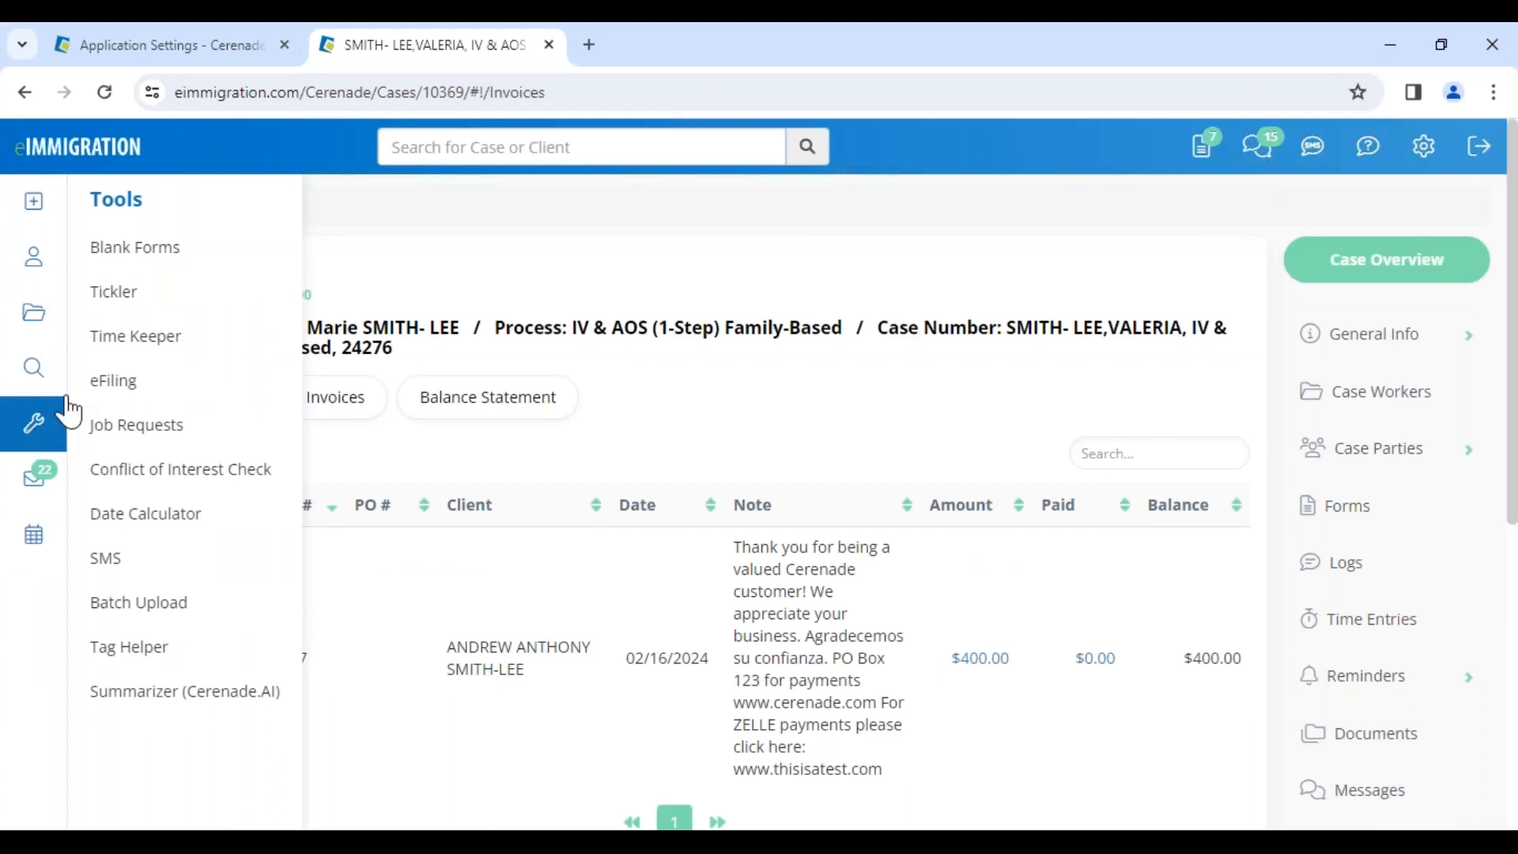
Open Time Keeper and pause the running 12/01/2023 time entry
click(126, 350)
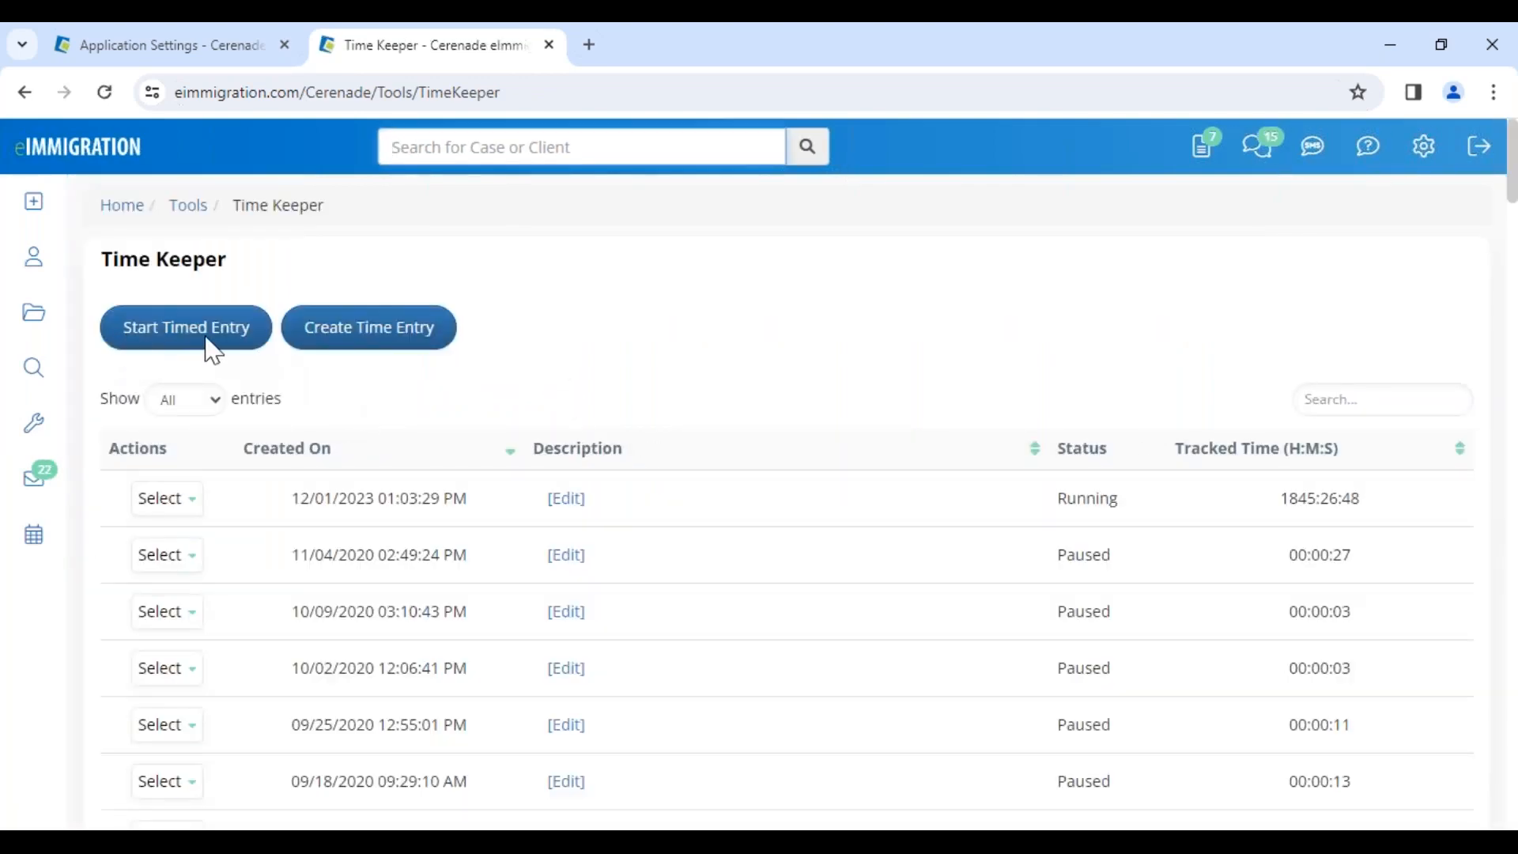
drag(1281, 498, 1362, 512)
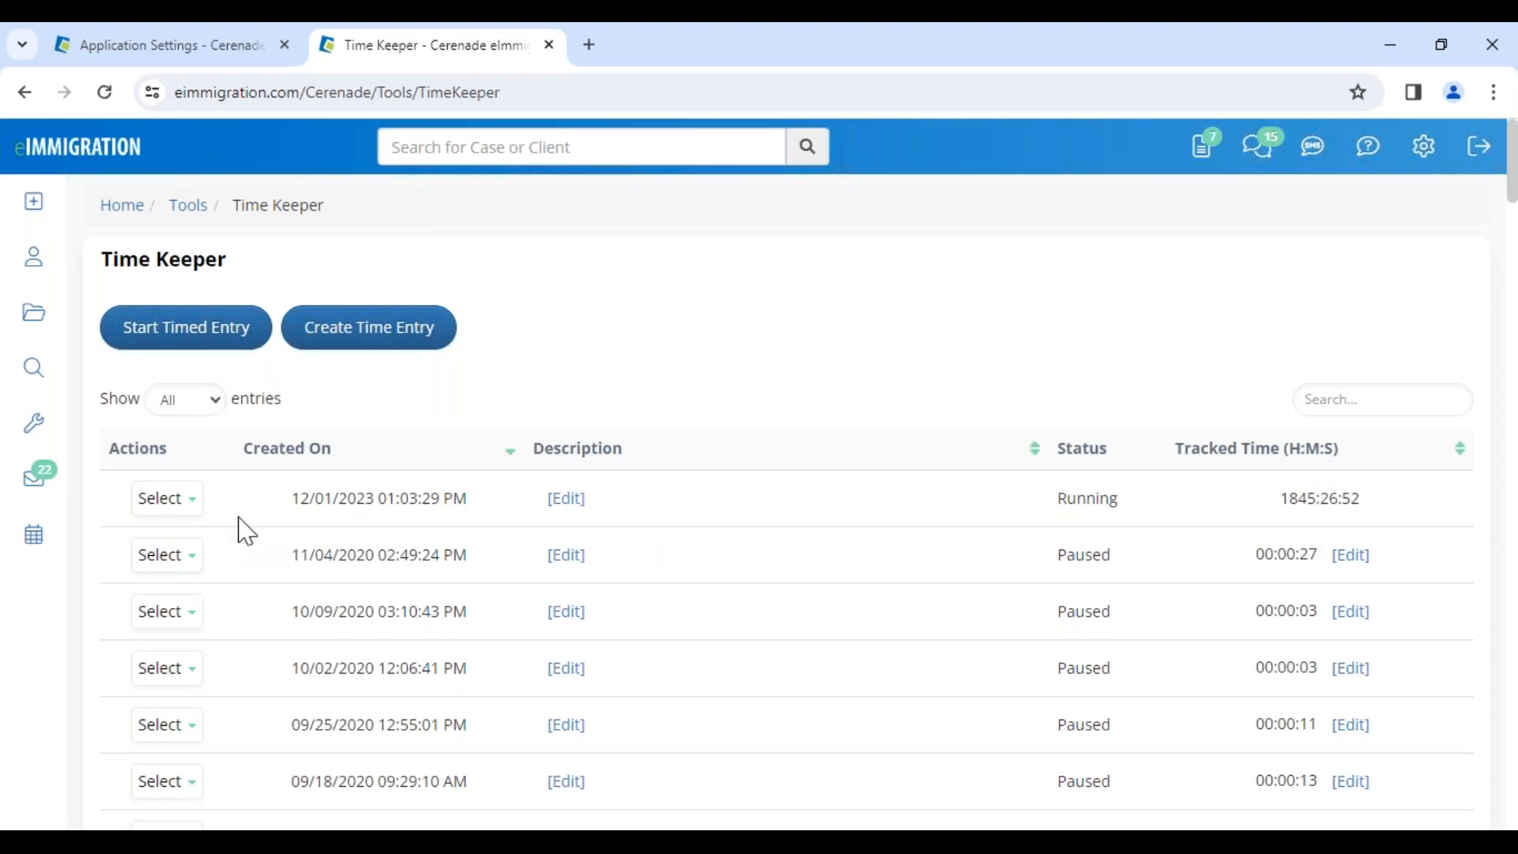
click(167, 498)
click(187, 537)
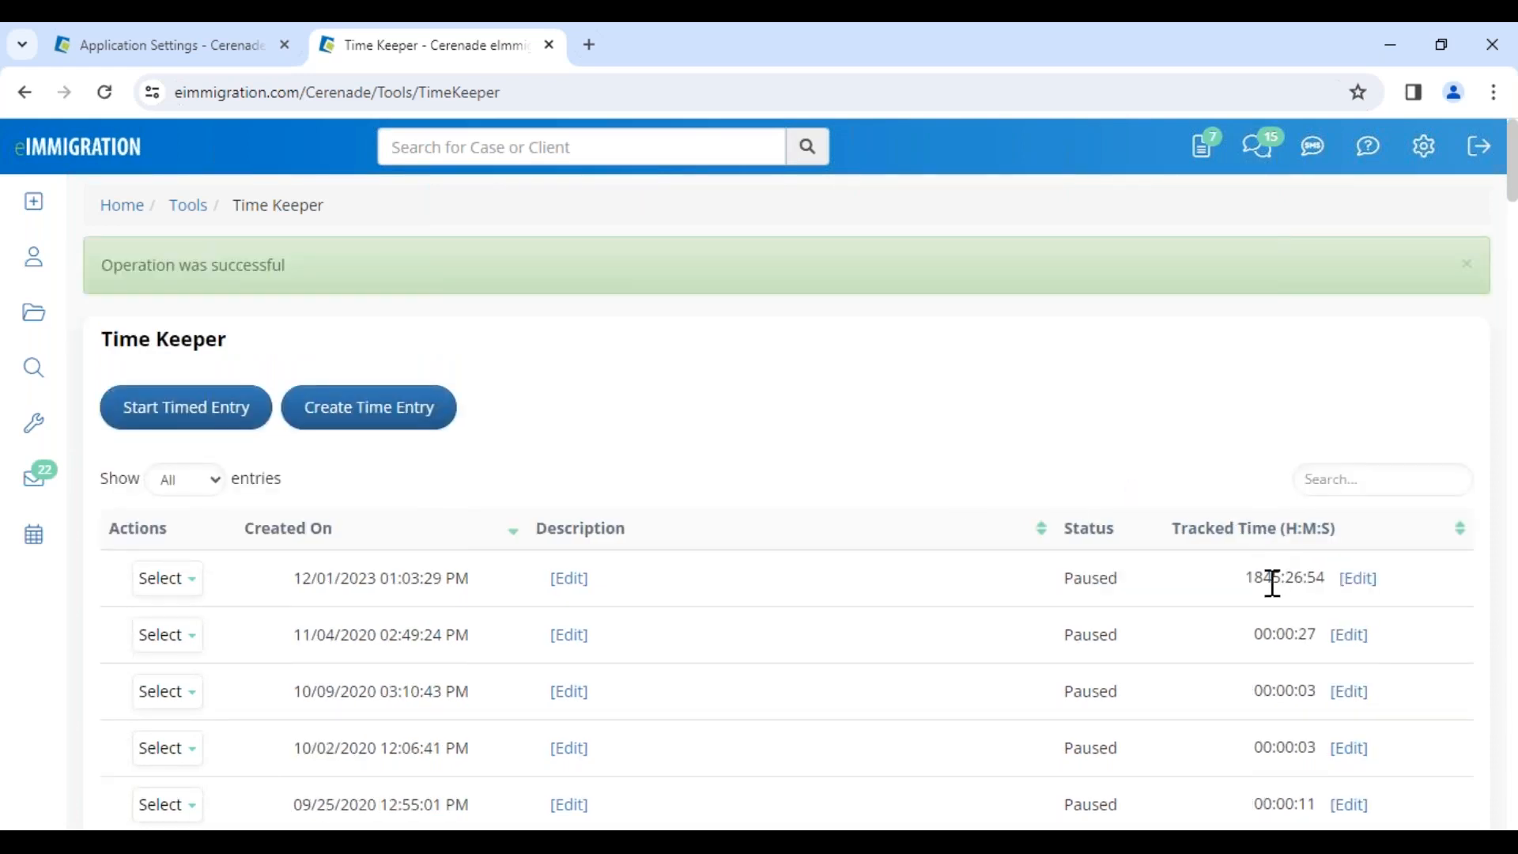
Start moving the paused 1845:26:54 entry and open the Destination list
drag(1255, 580, 1330, 583)
click(1215, 589)
click(168, 580)
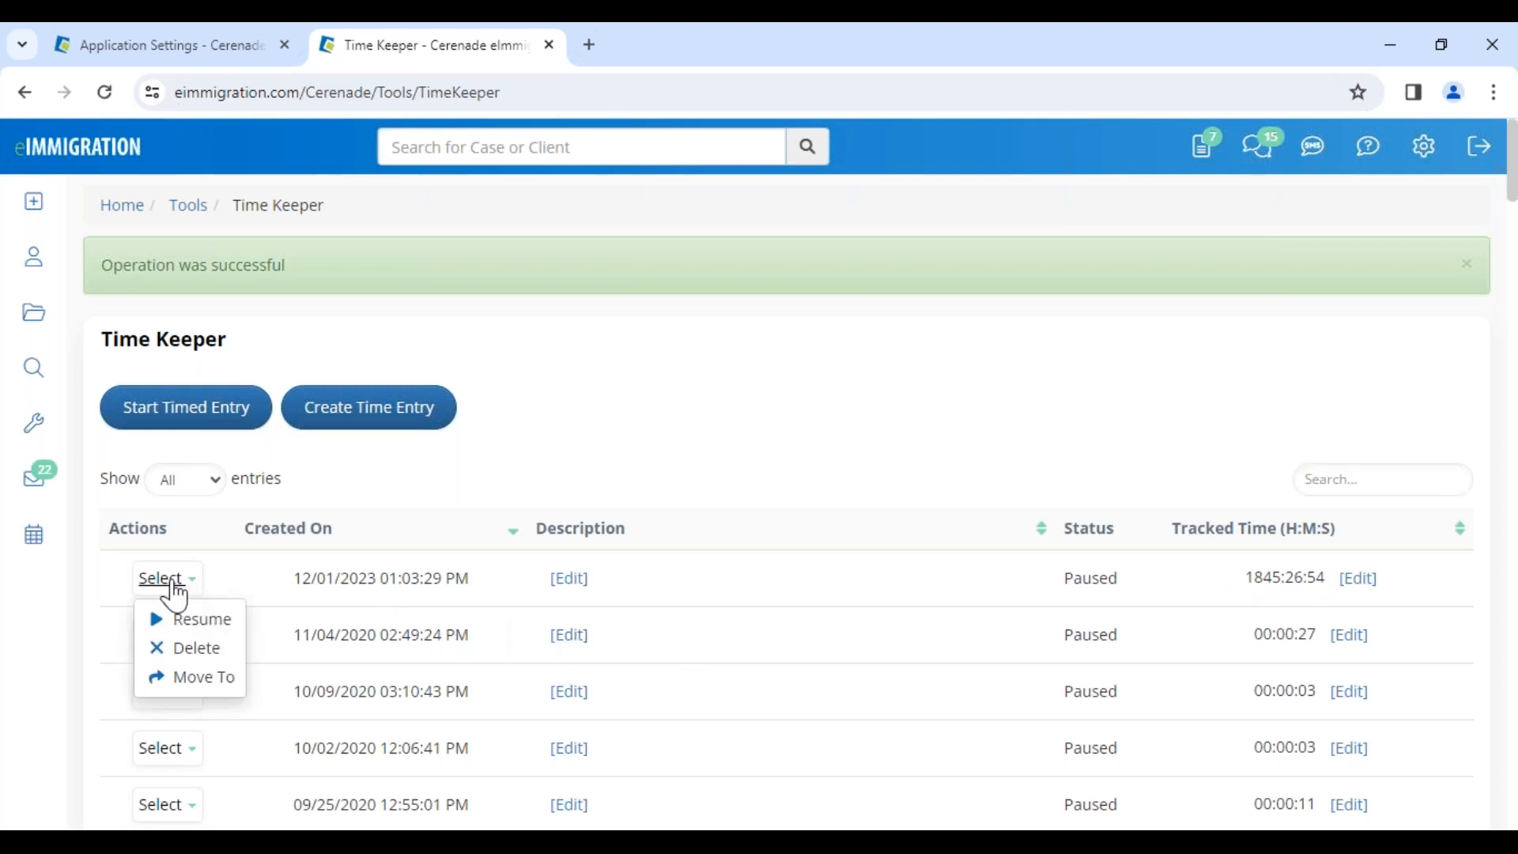
click(198, 679)
click(439, 395)
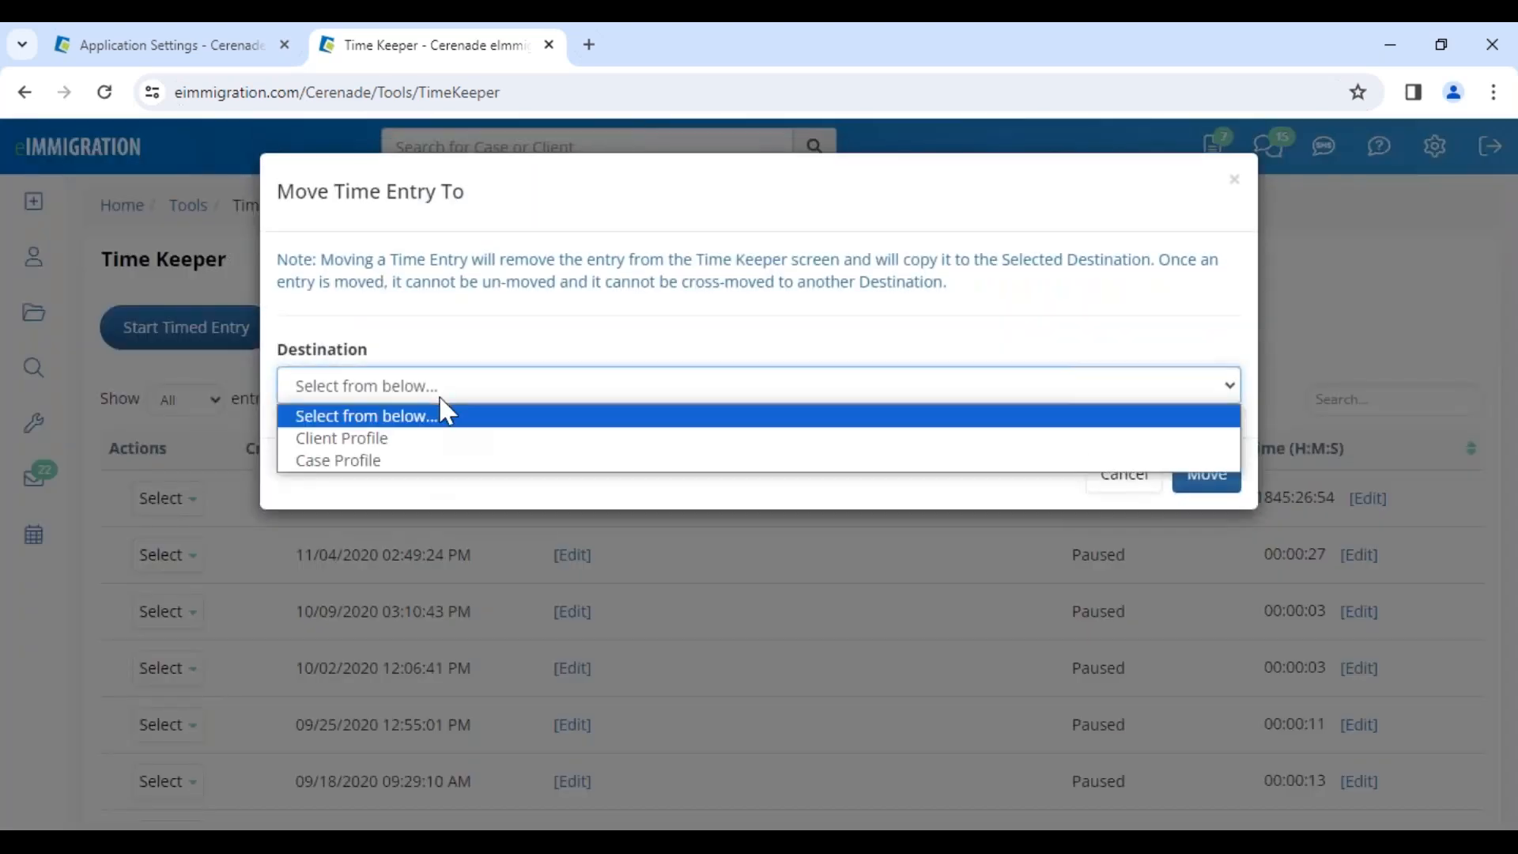
Move the entry to the client's Advise and Counsel case via Case Profile, also creating an expense
click(354, 462)
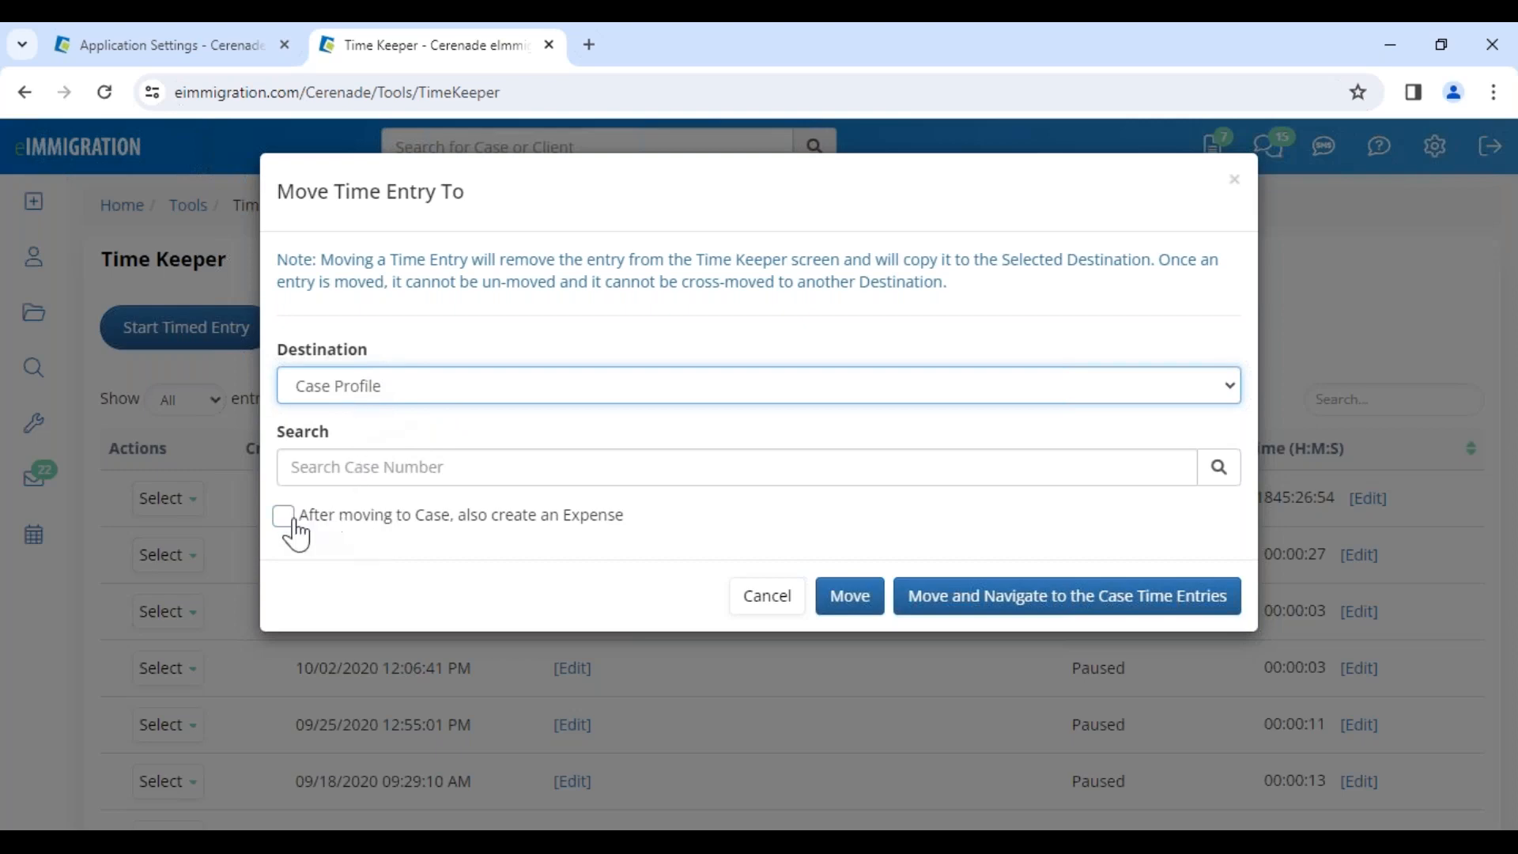
click(316, 466)
text(valeria)
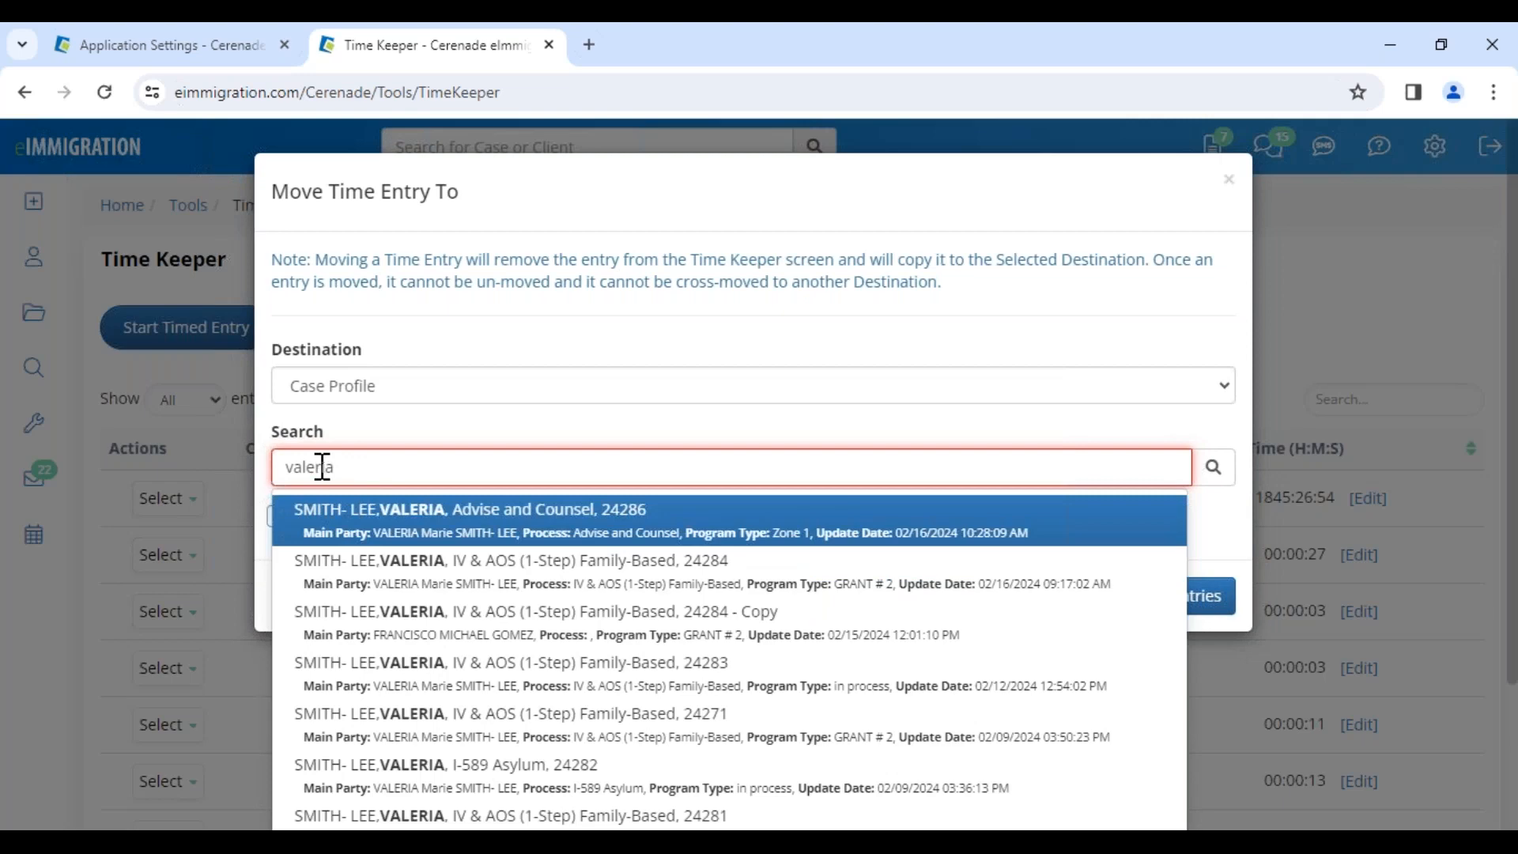
click(536, 518)
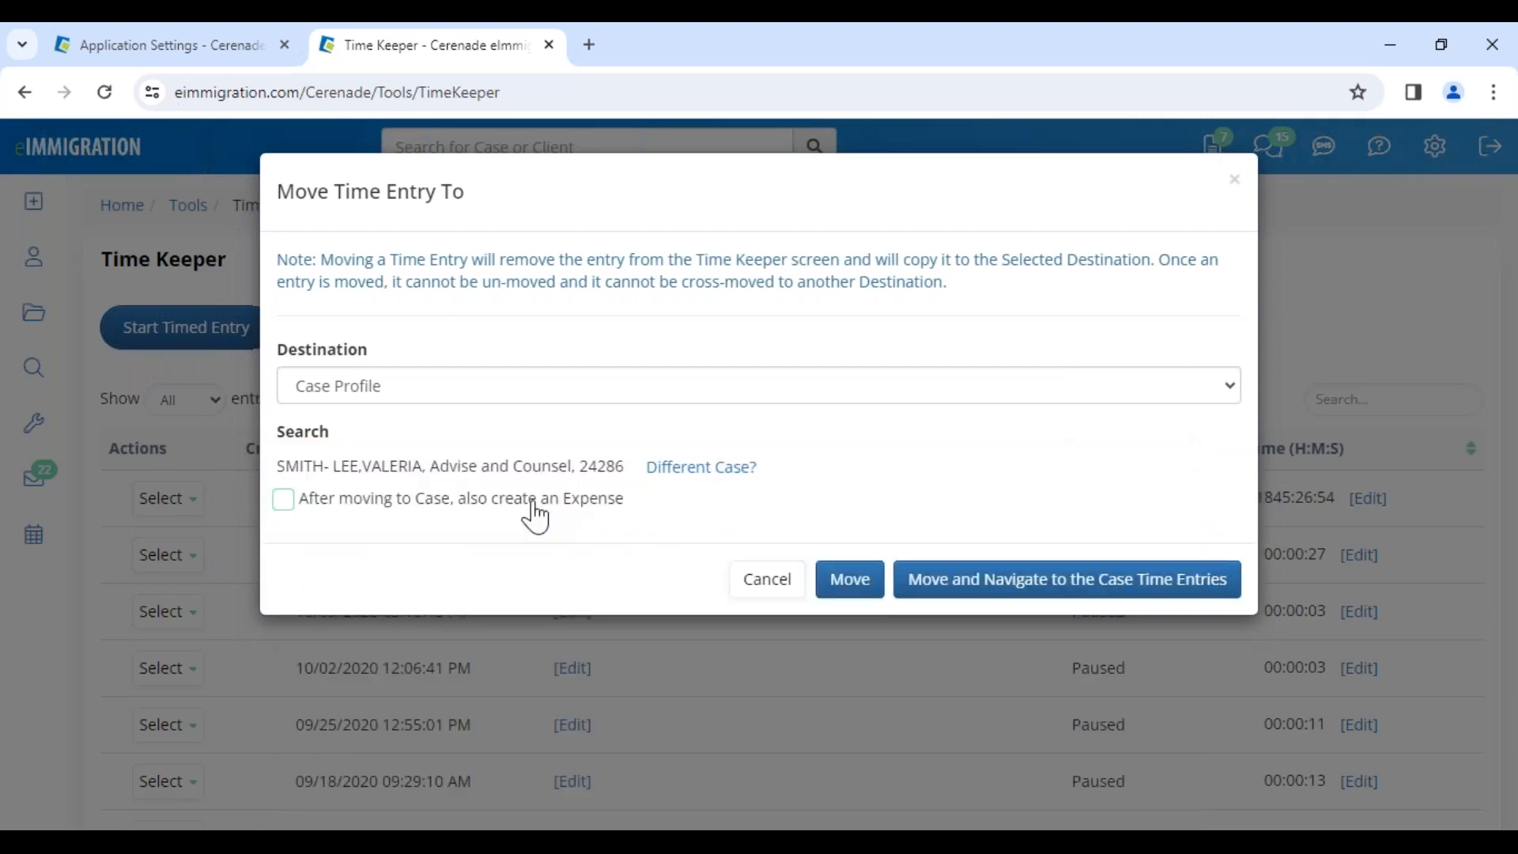
click(340, 510)
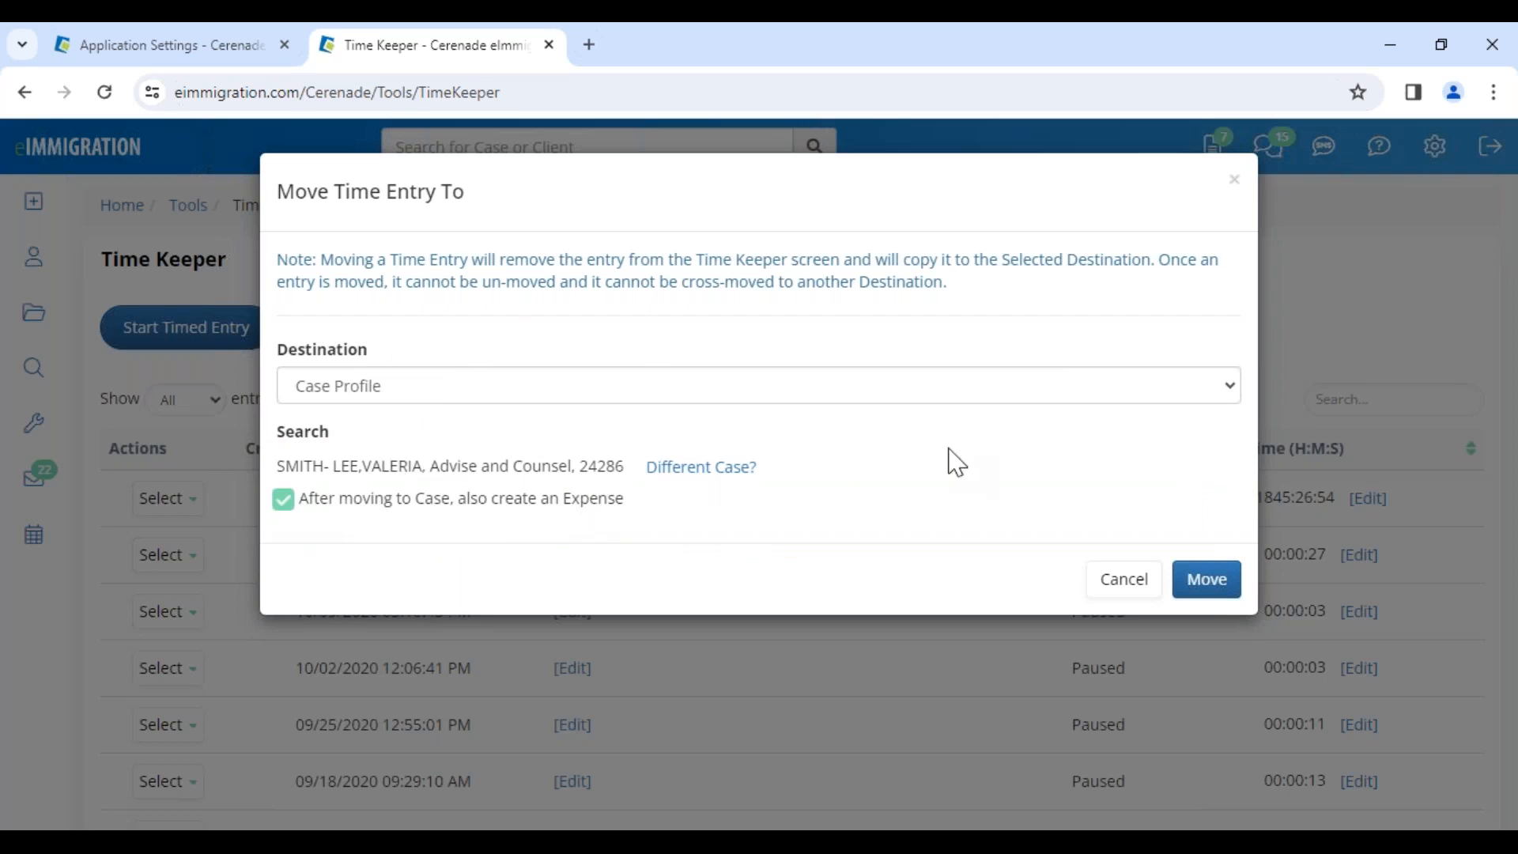
click(1207, 581)
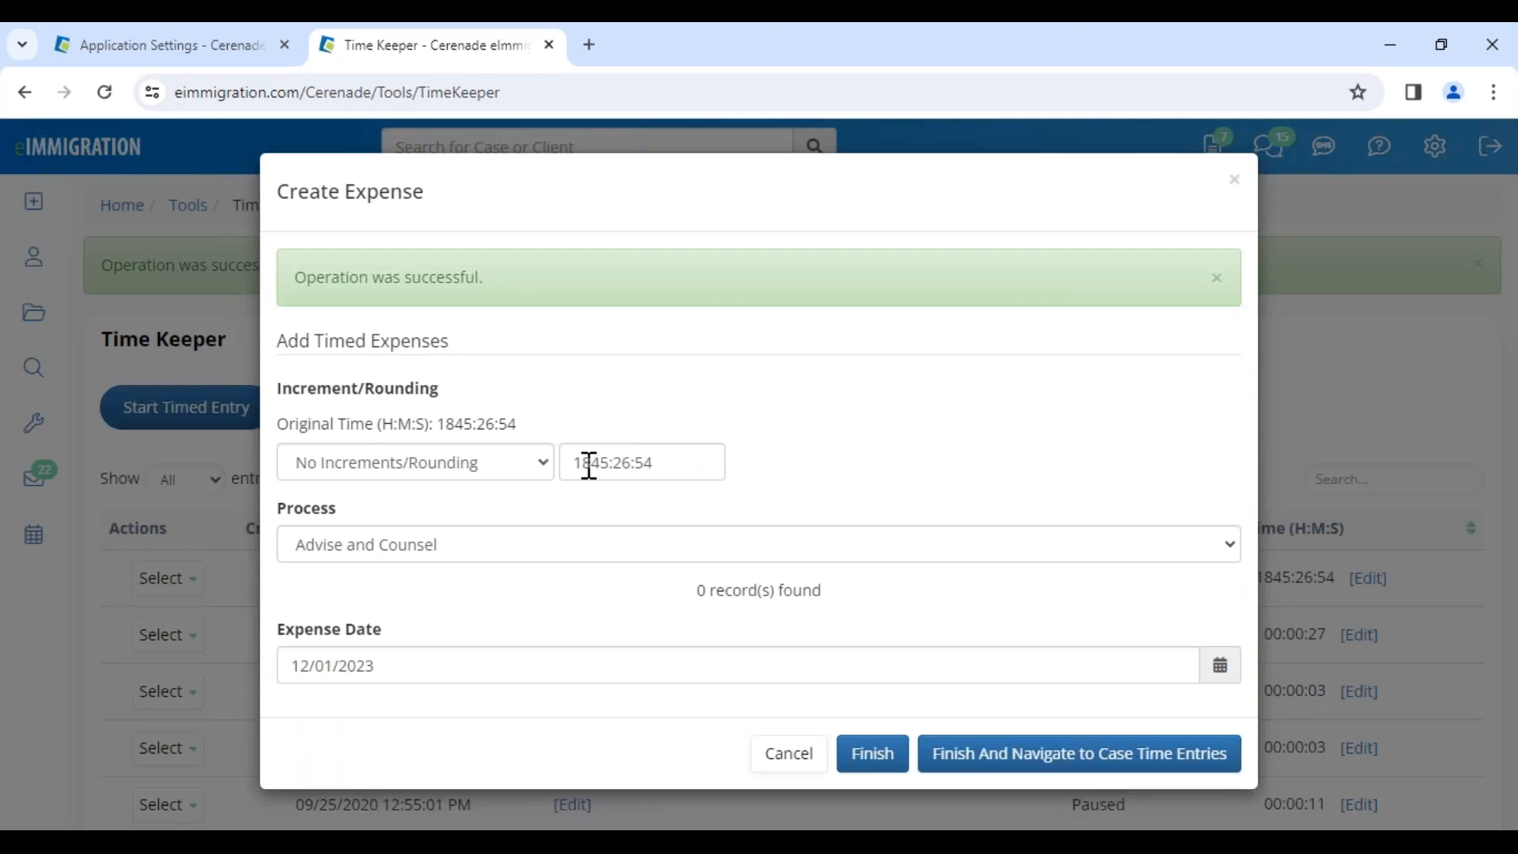
Change the expense's tracked time from 1845:26:54 to 1855:26:54
drag(578, 464, 675, 463)
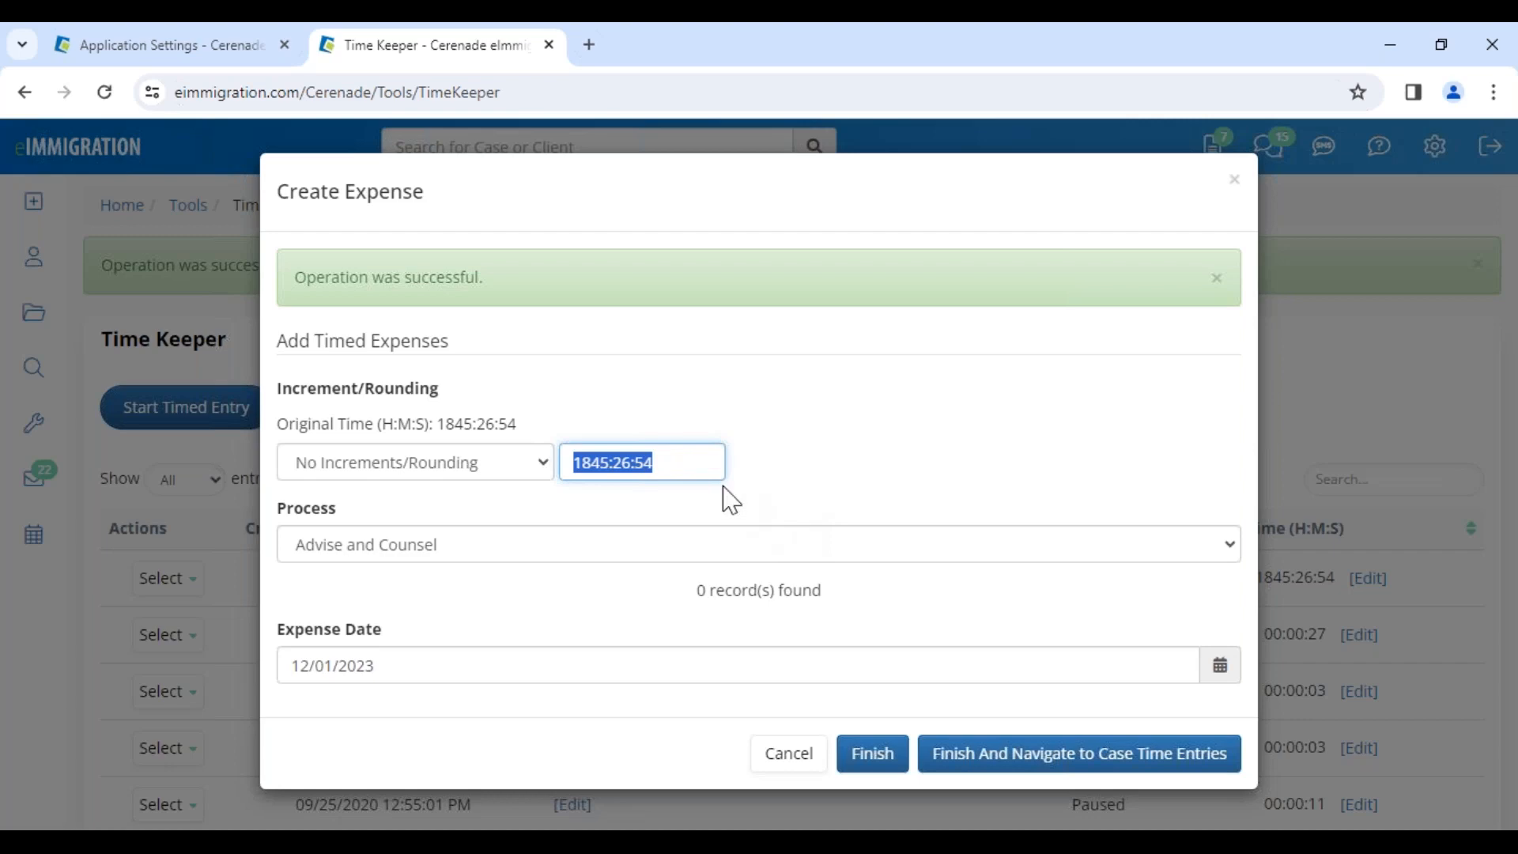
click(653, 464)
drag(602, 464, 516, 467)
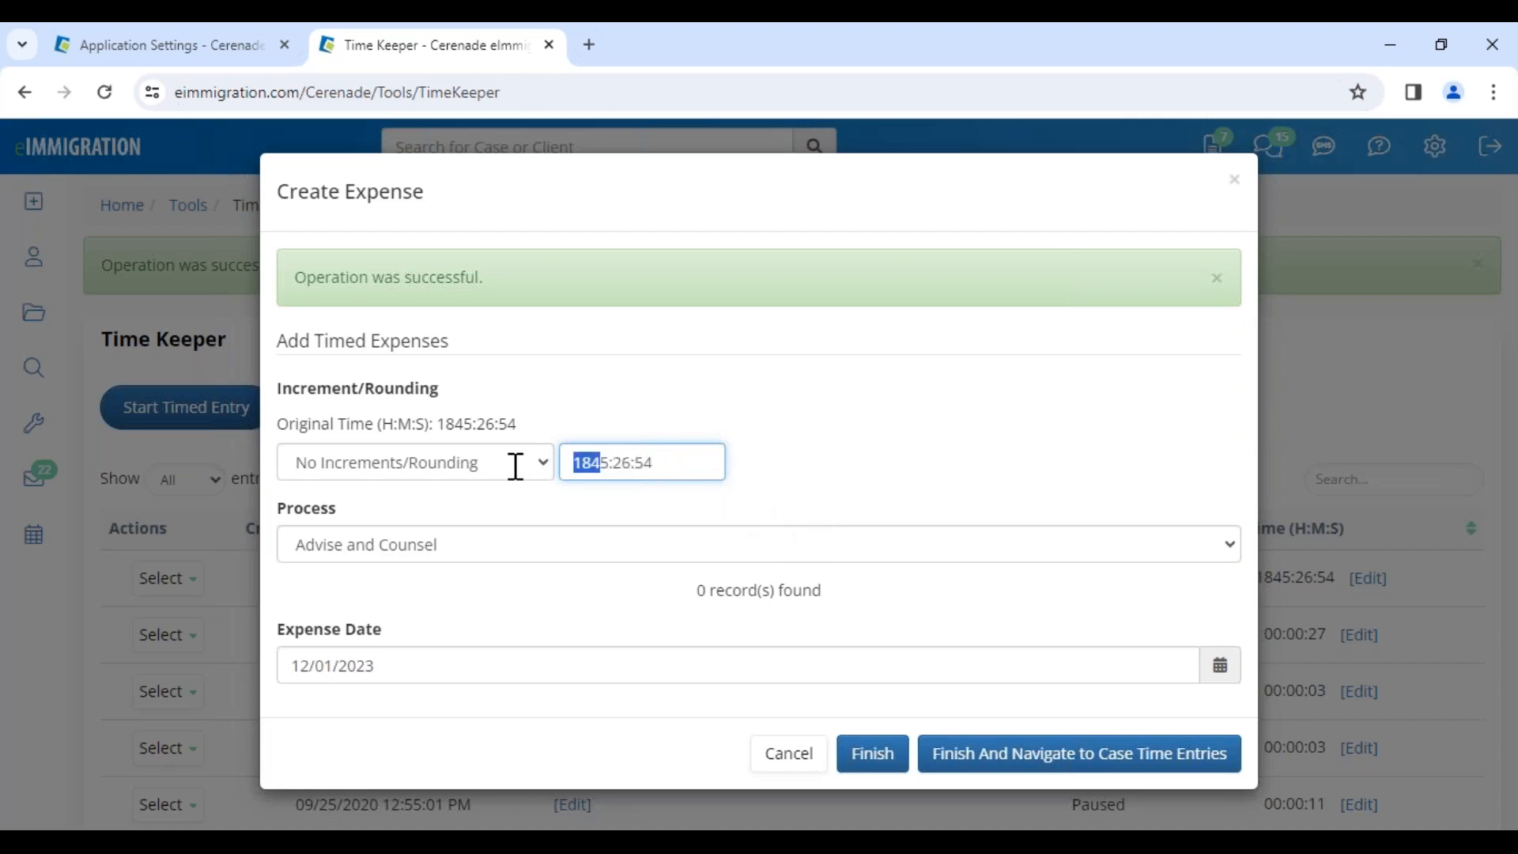
key(BackSpace)
click(646, 464)
drag(646, 464, 571, 465)
click(577, 467)
text(185)
Choose No Process and select the --0000Test2 Consultation billing item at $500 per hour
click(355, 565)
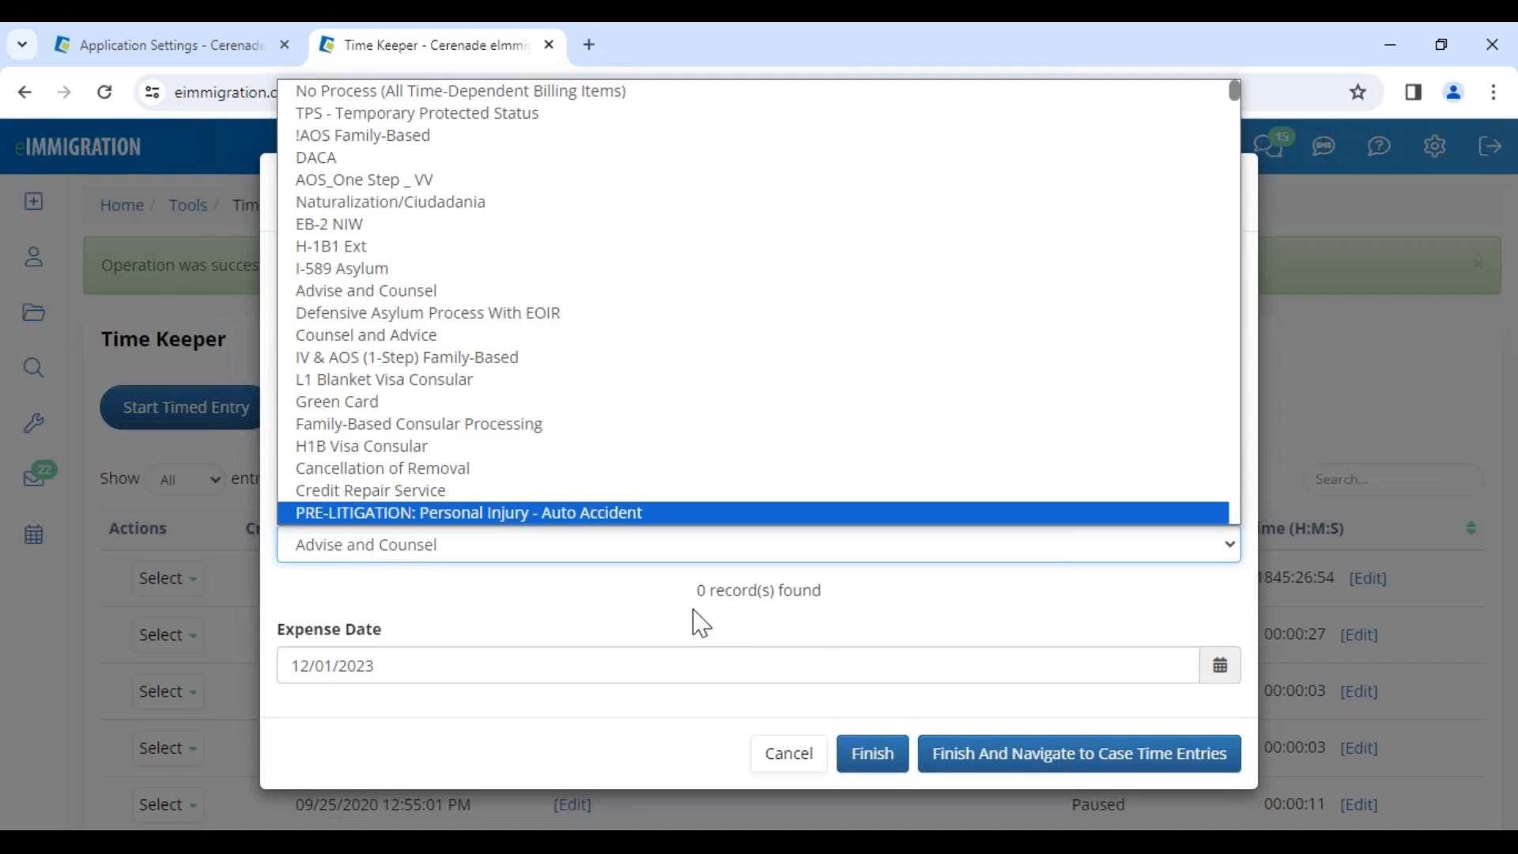
drag(694, 614, 829, 603)
click(400, 567)
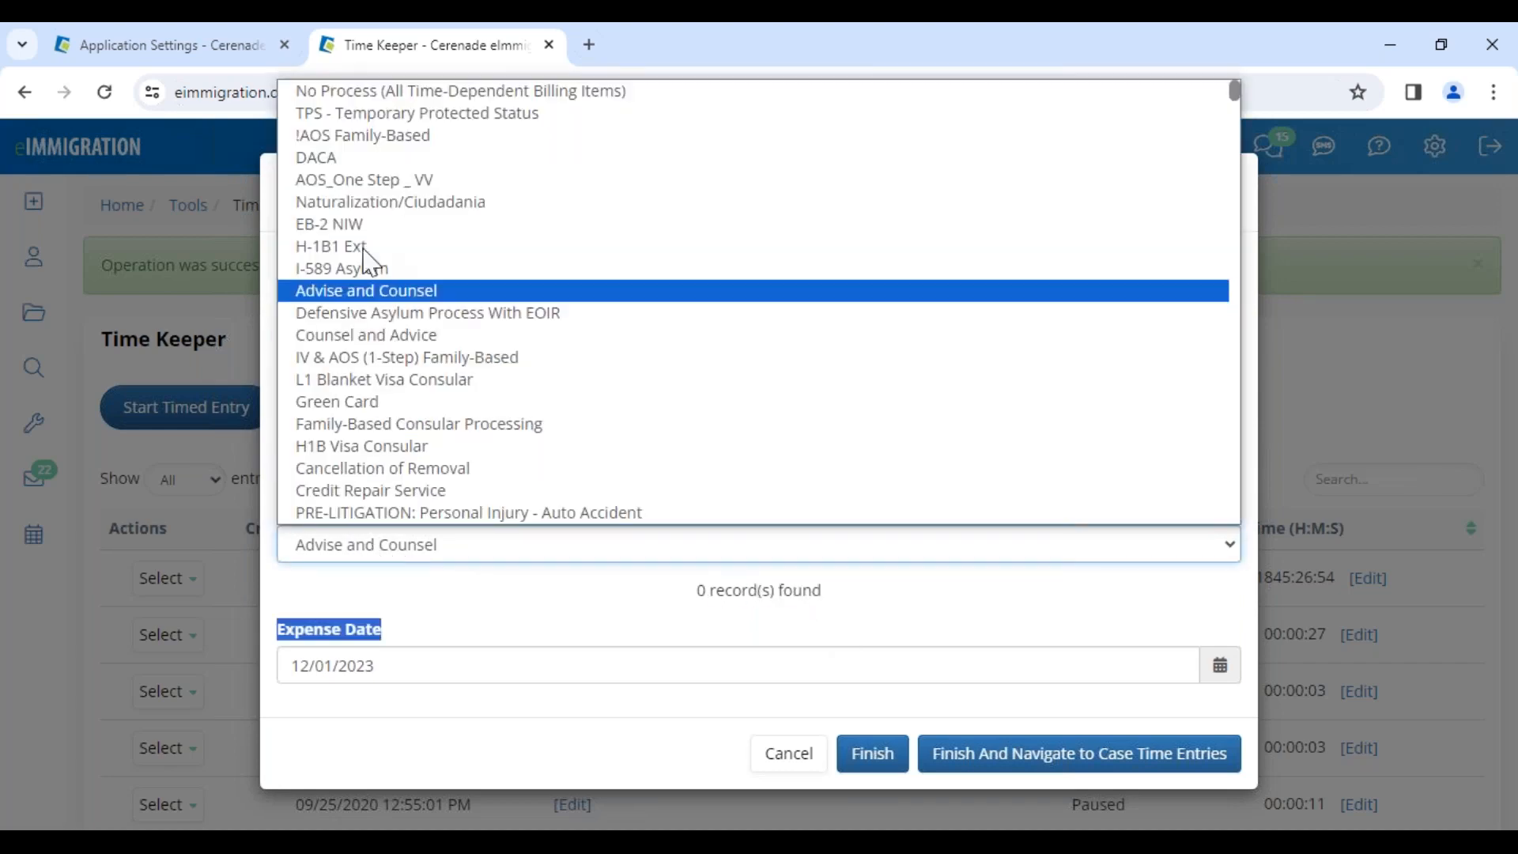
click(375, 96)
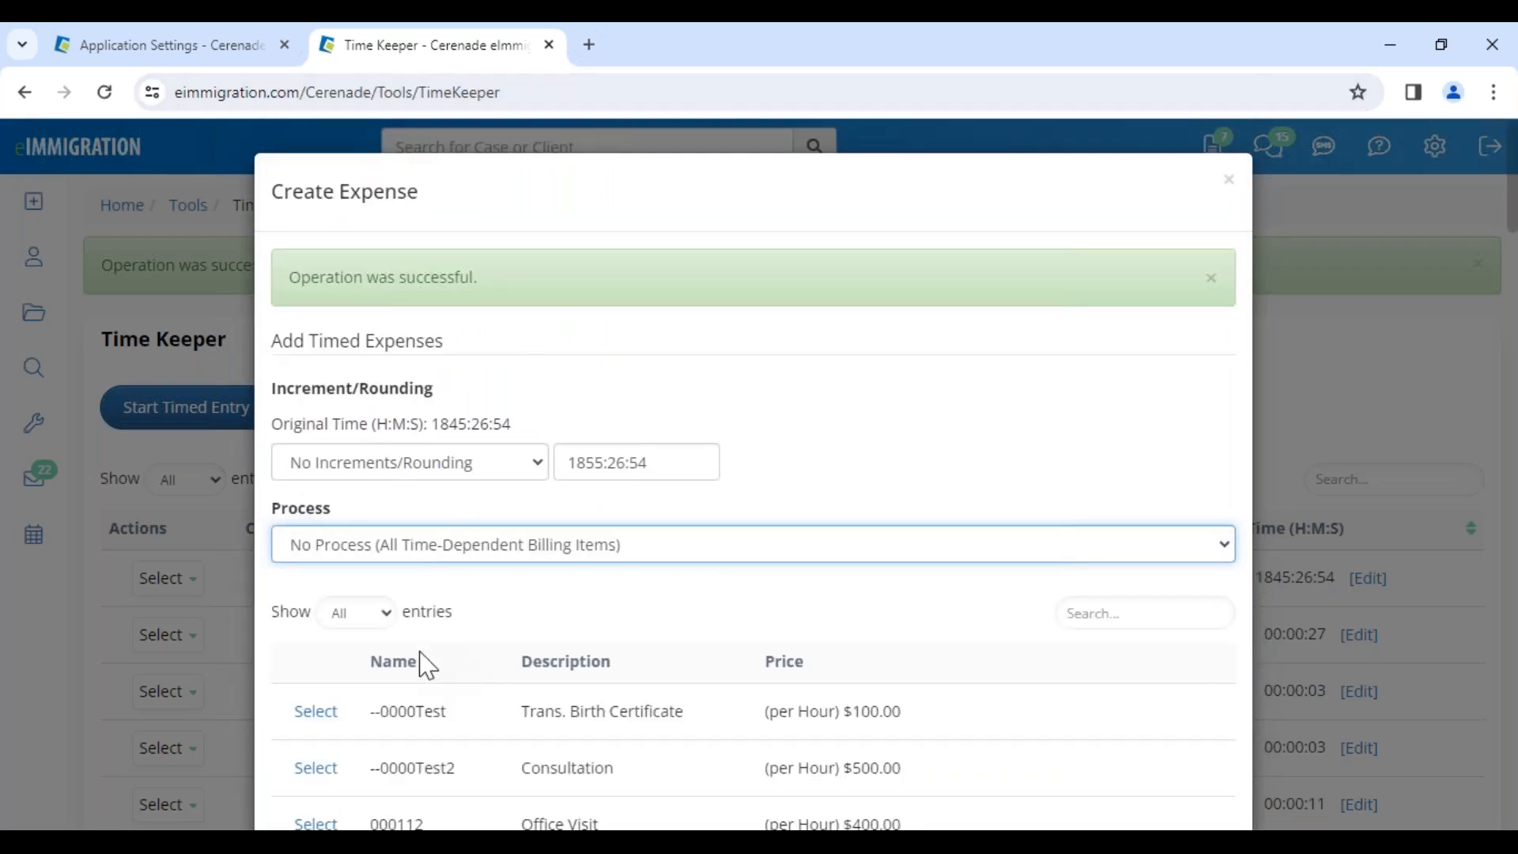
scroll(427, 666, down, 5)
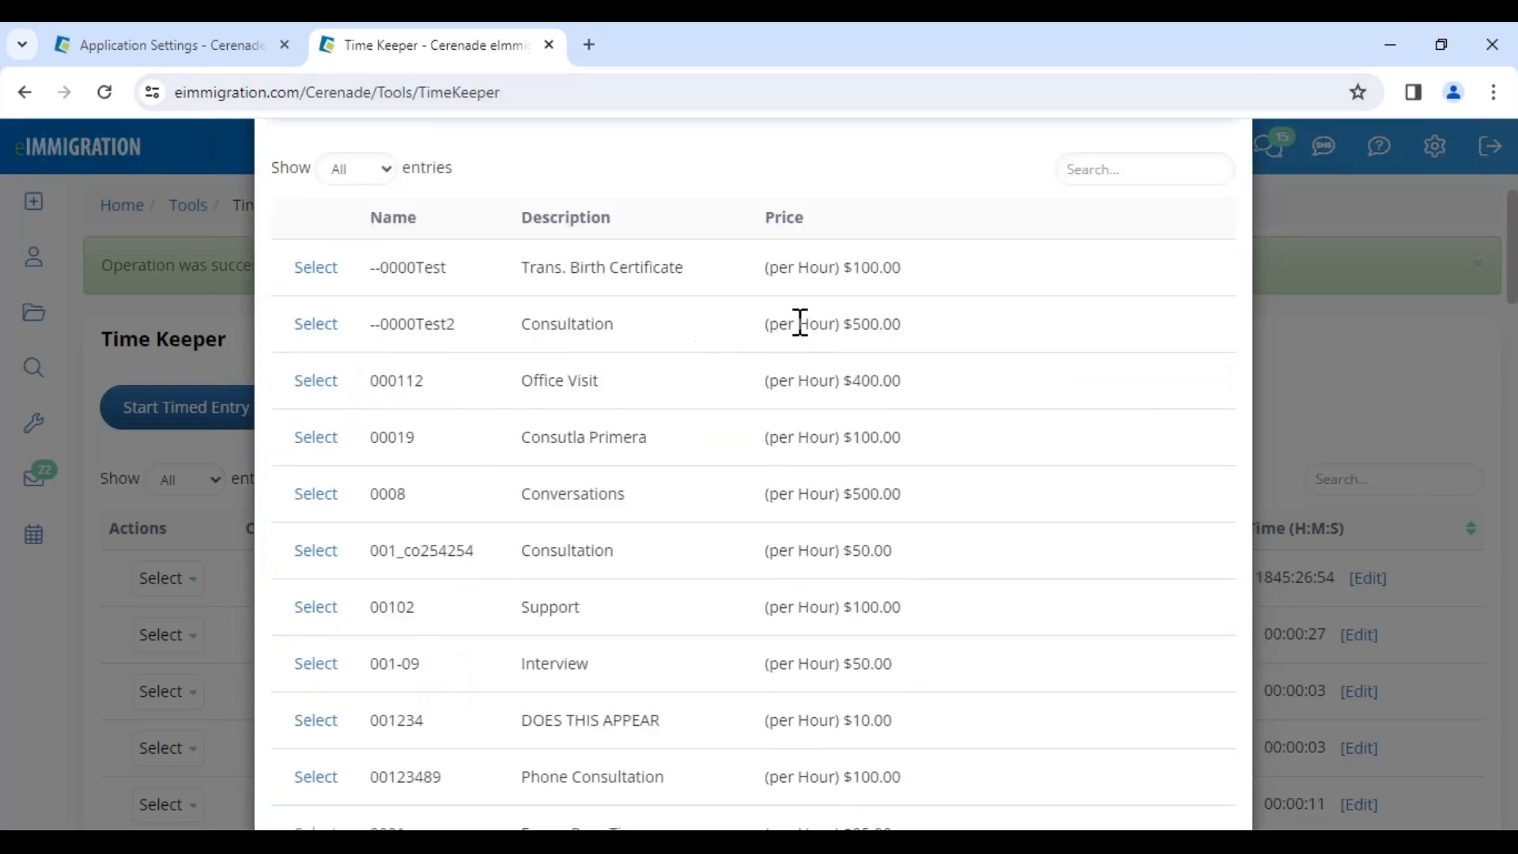
drag(769, 324, 928, 342)
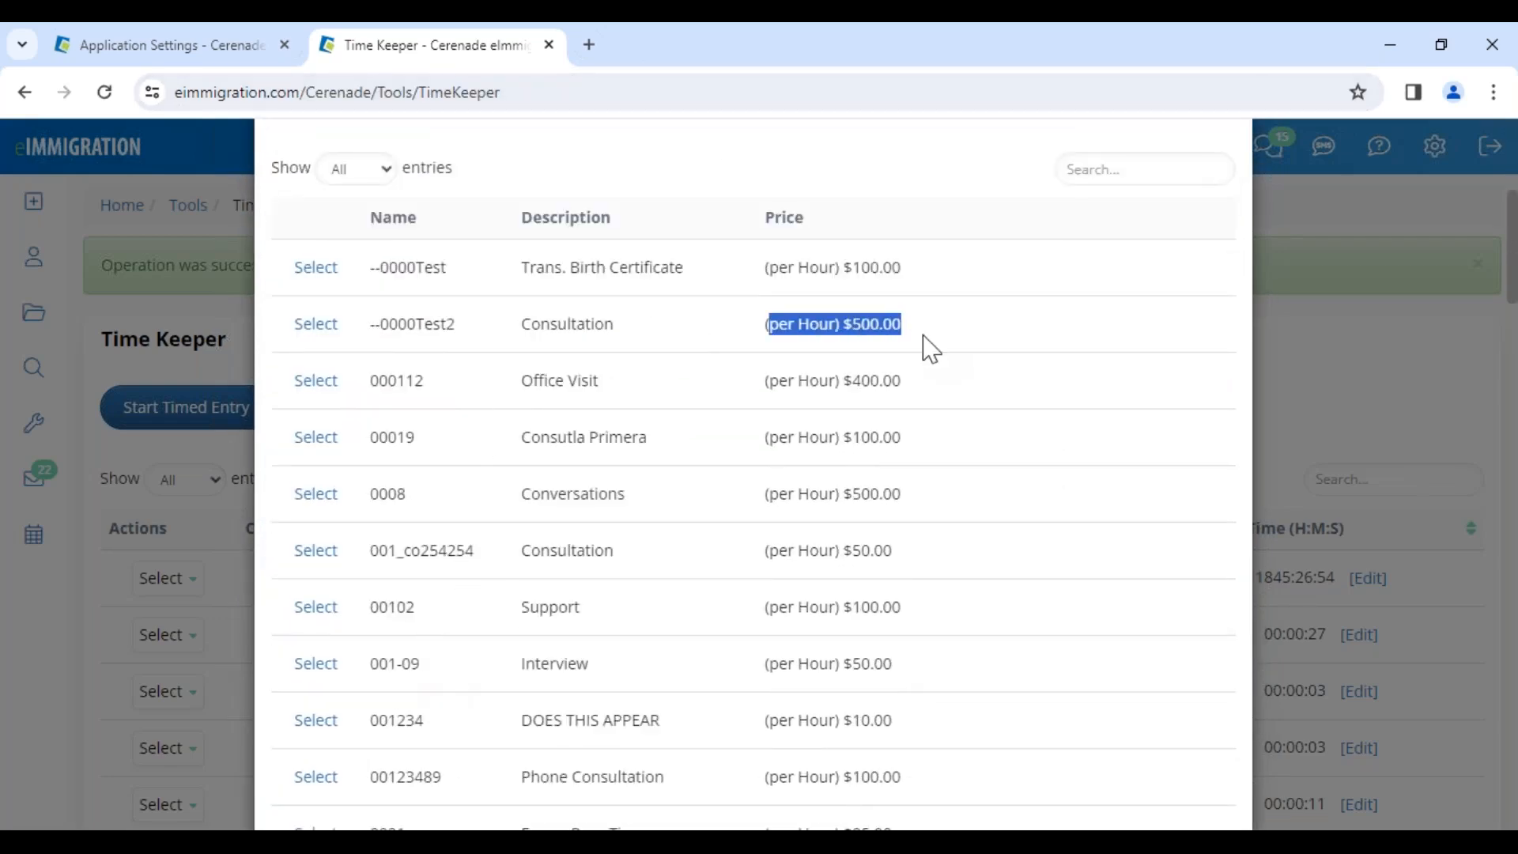
click(320, 325)
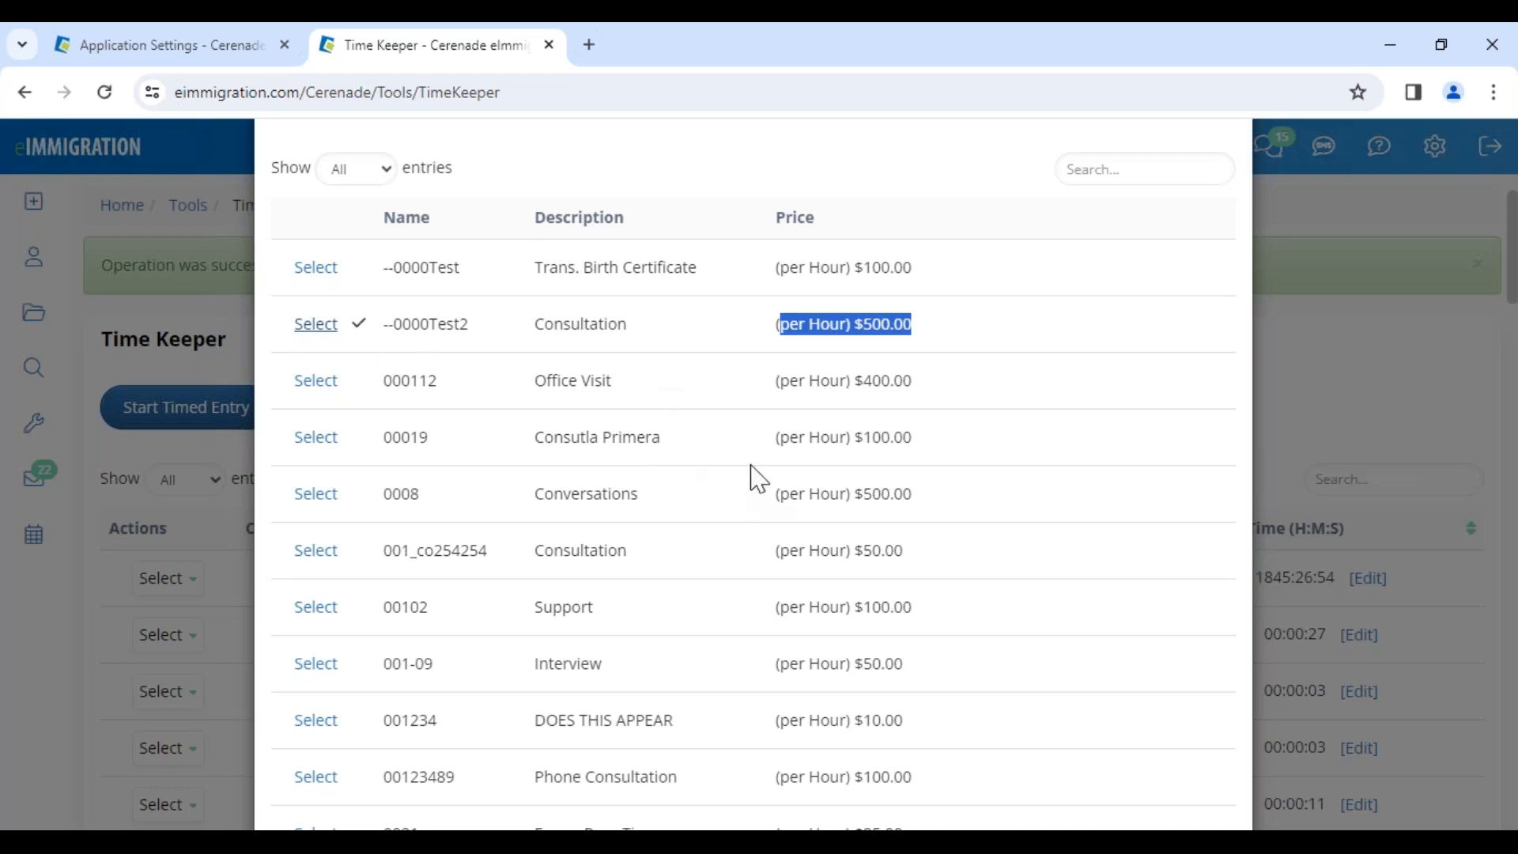
click(701, 533)
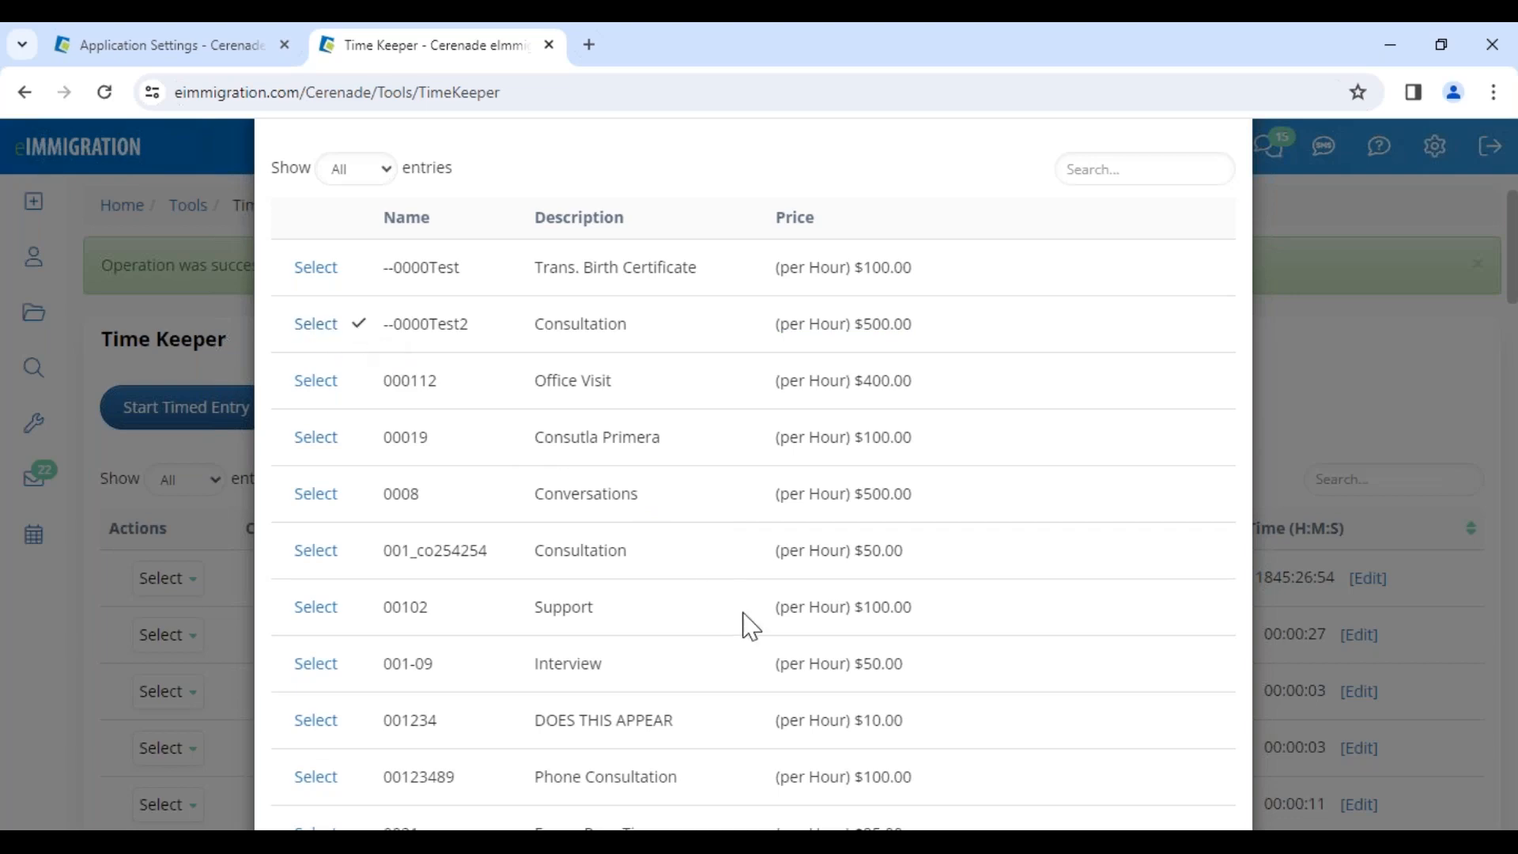
scroll(755, 630, up, 5)
scroll(766, 633, down, 20)
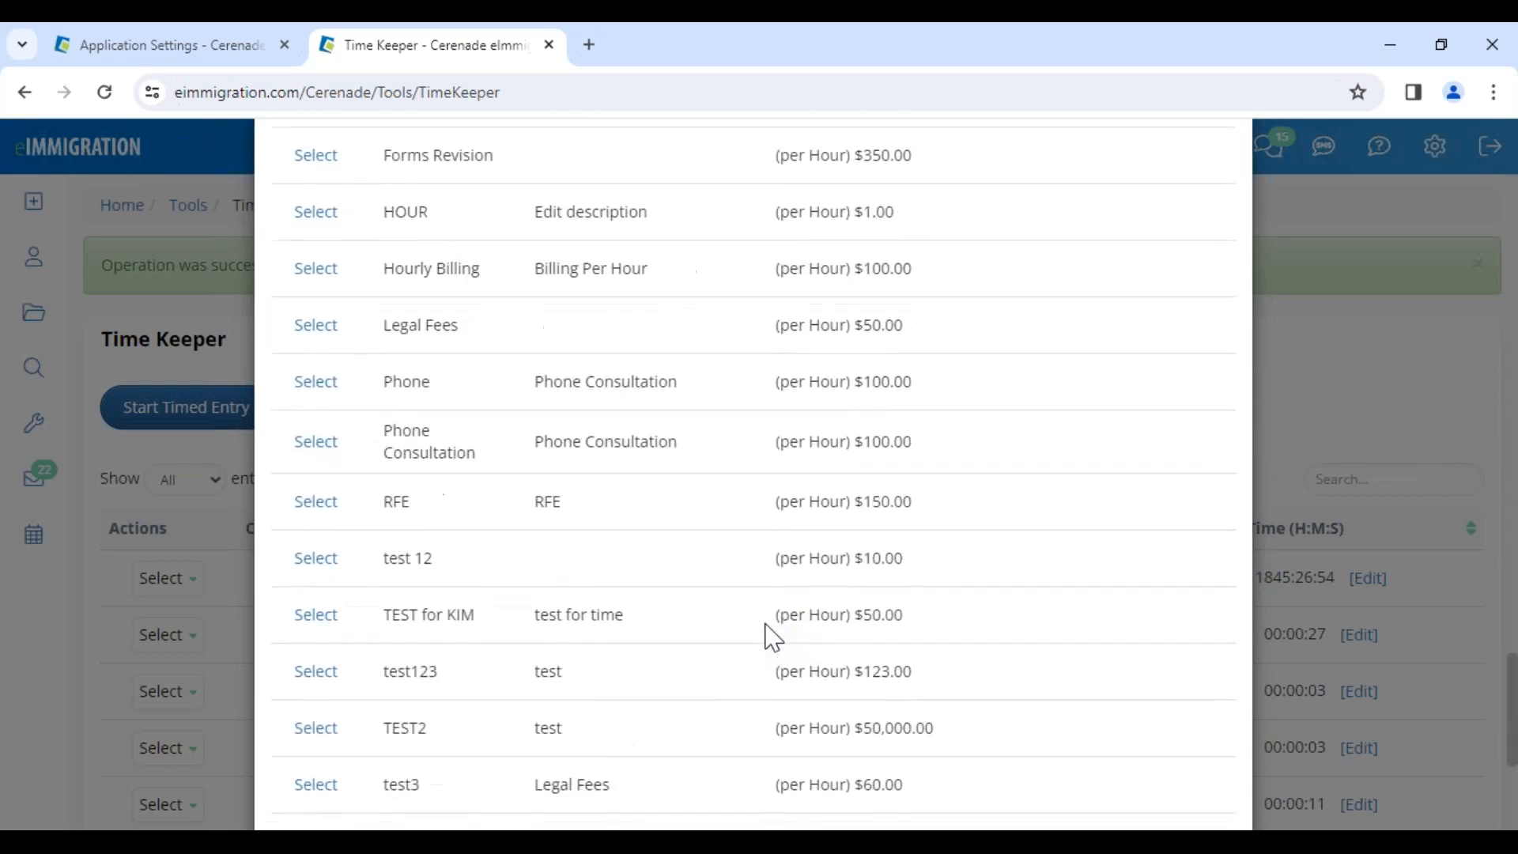
scroll(773, 636, down, 5)
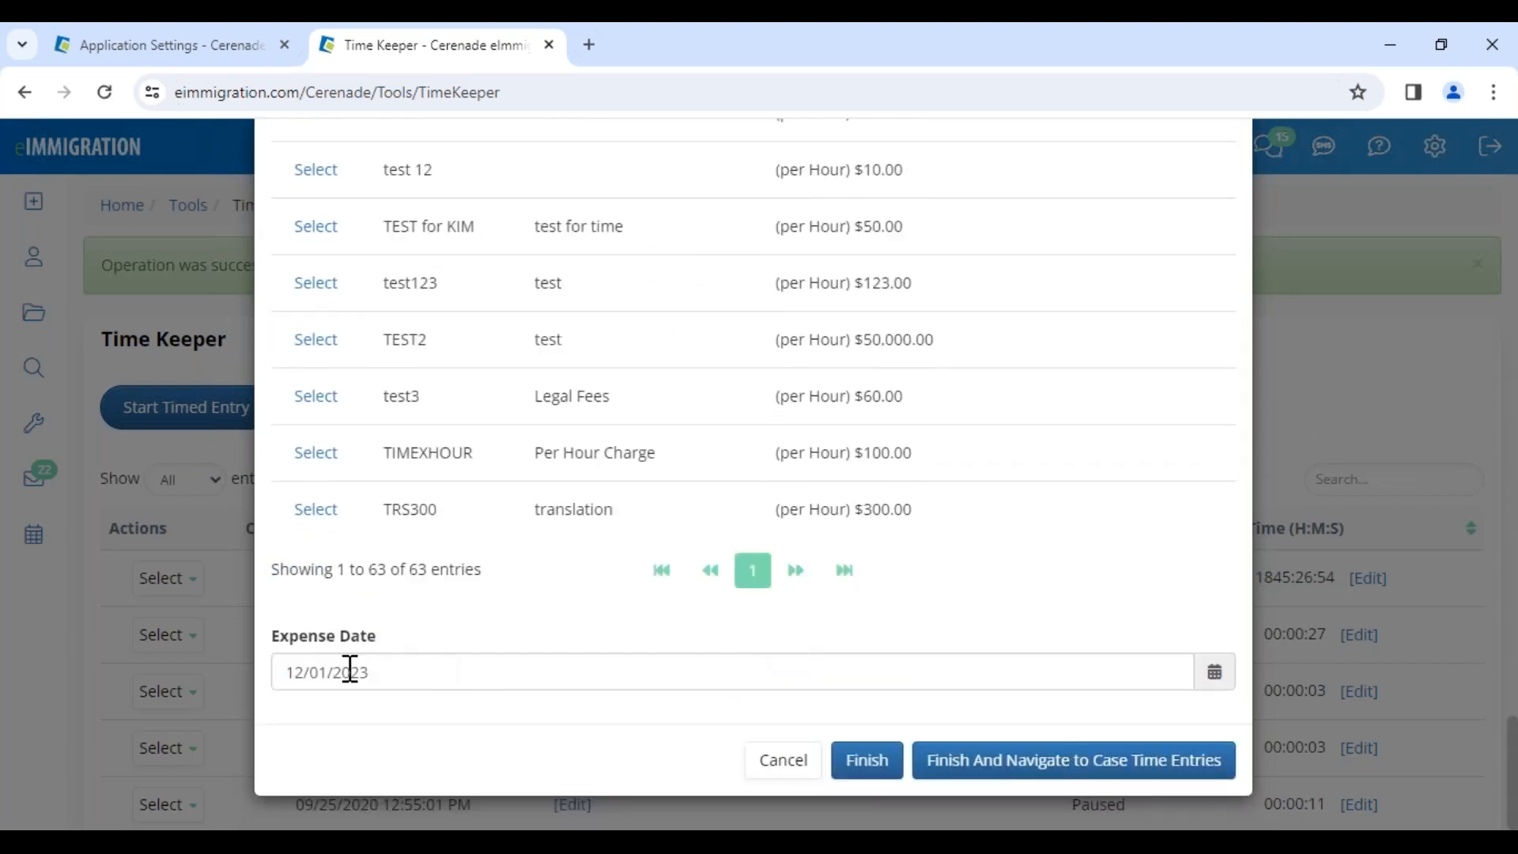
Finish the expense and review the total time spent on the case's Time Entries
click(980, 761)
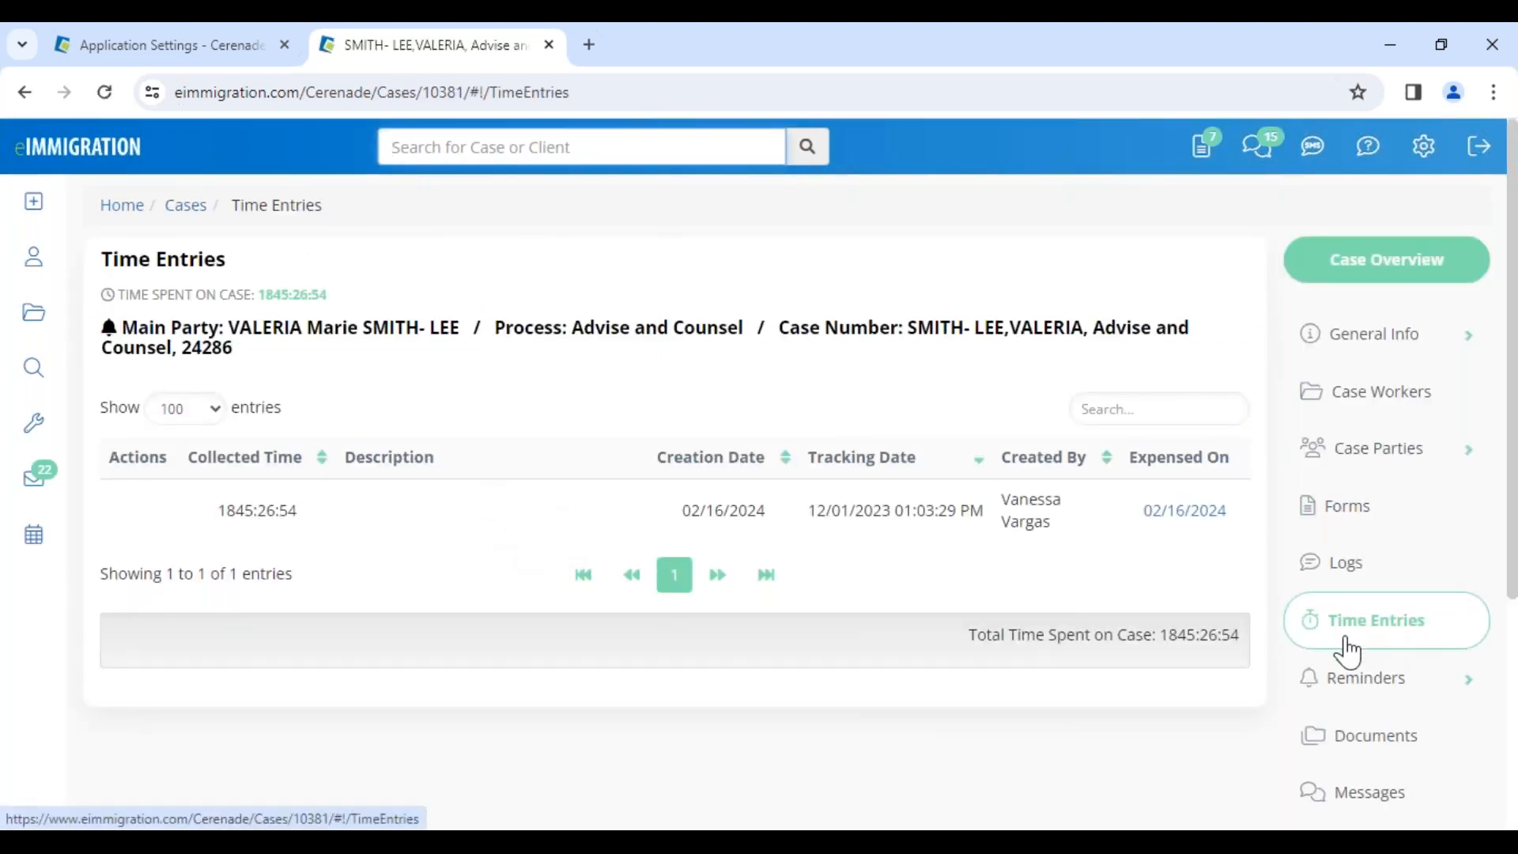
drag(1051, 635, 1261, 653)
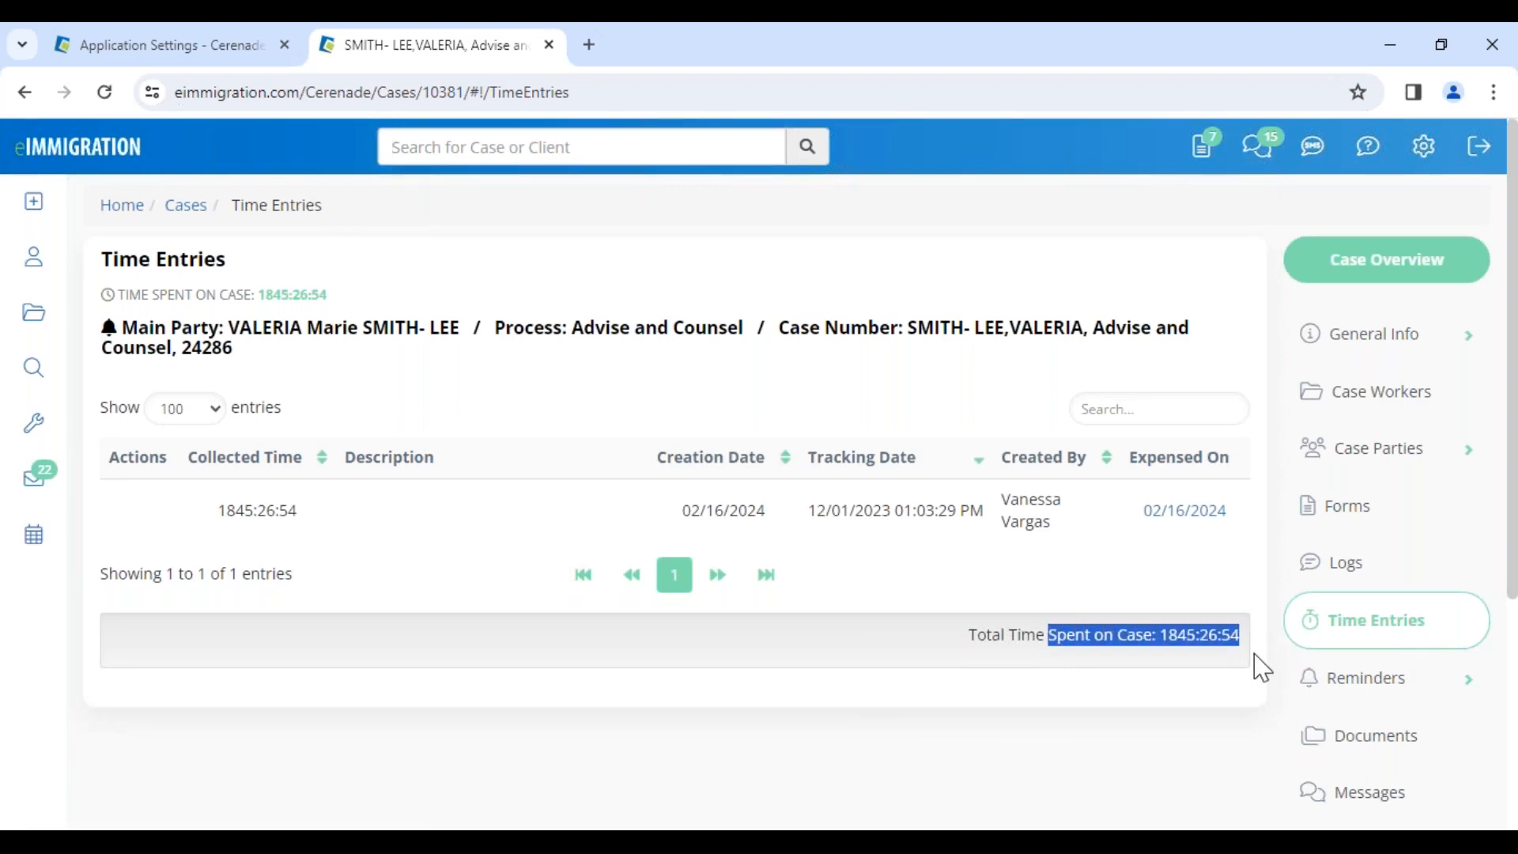
scroll(1265, 722, down, 4)
Open Billing > Expenses / Charges and check the Consultation row: 1,855.4483 hours at $500, $927,724.15
click(1379, 597)
click(1389, 650)
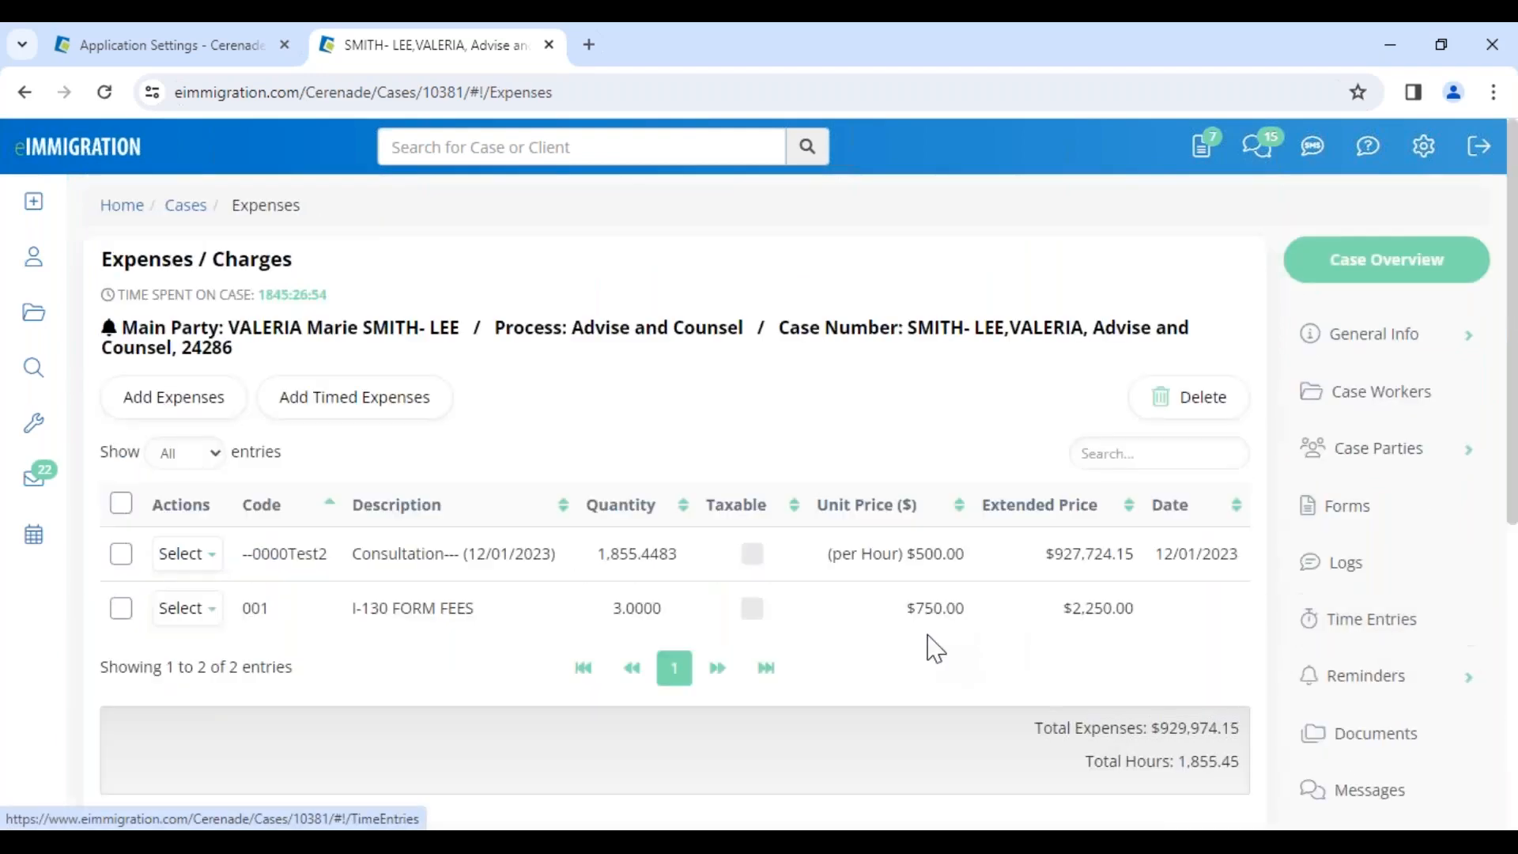
drag(596, 557, 688, 564)
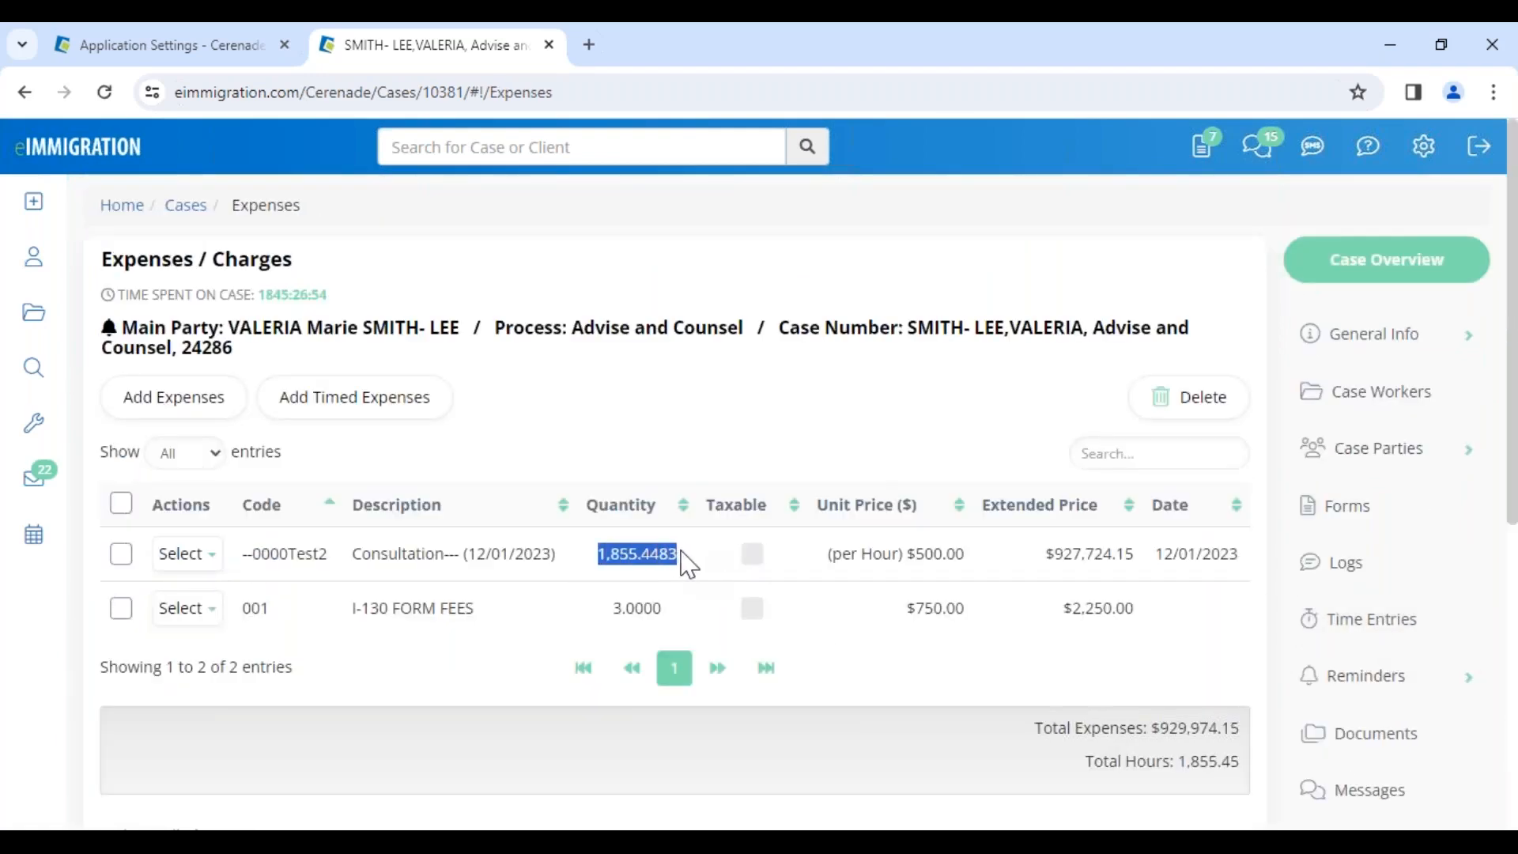
drag(828, 555, 1135, 548)
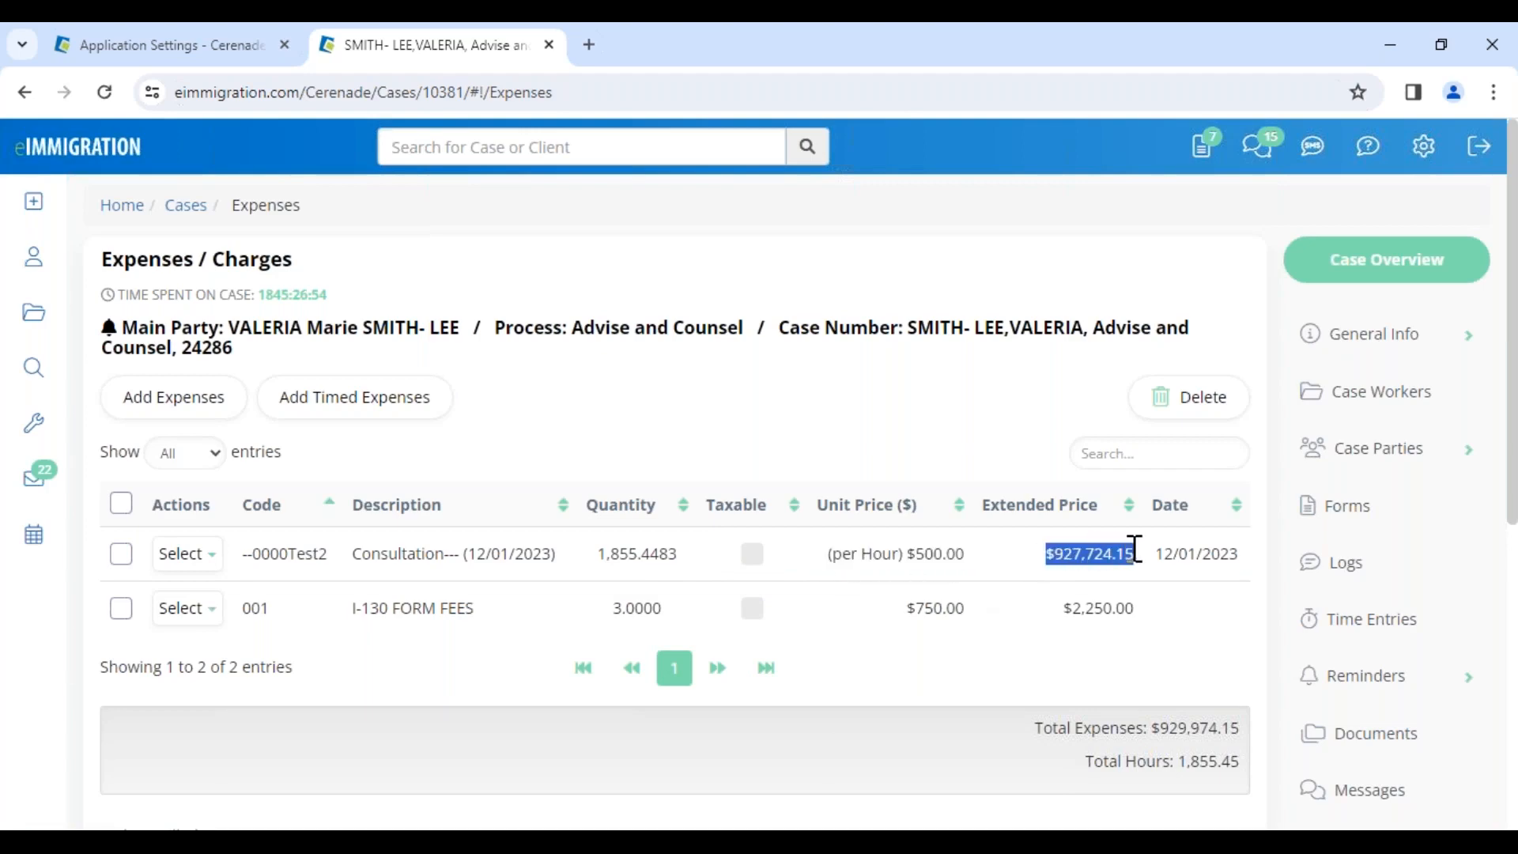
click(198, 563)
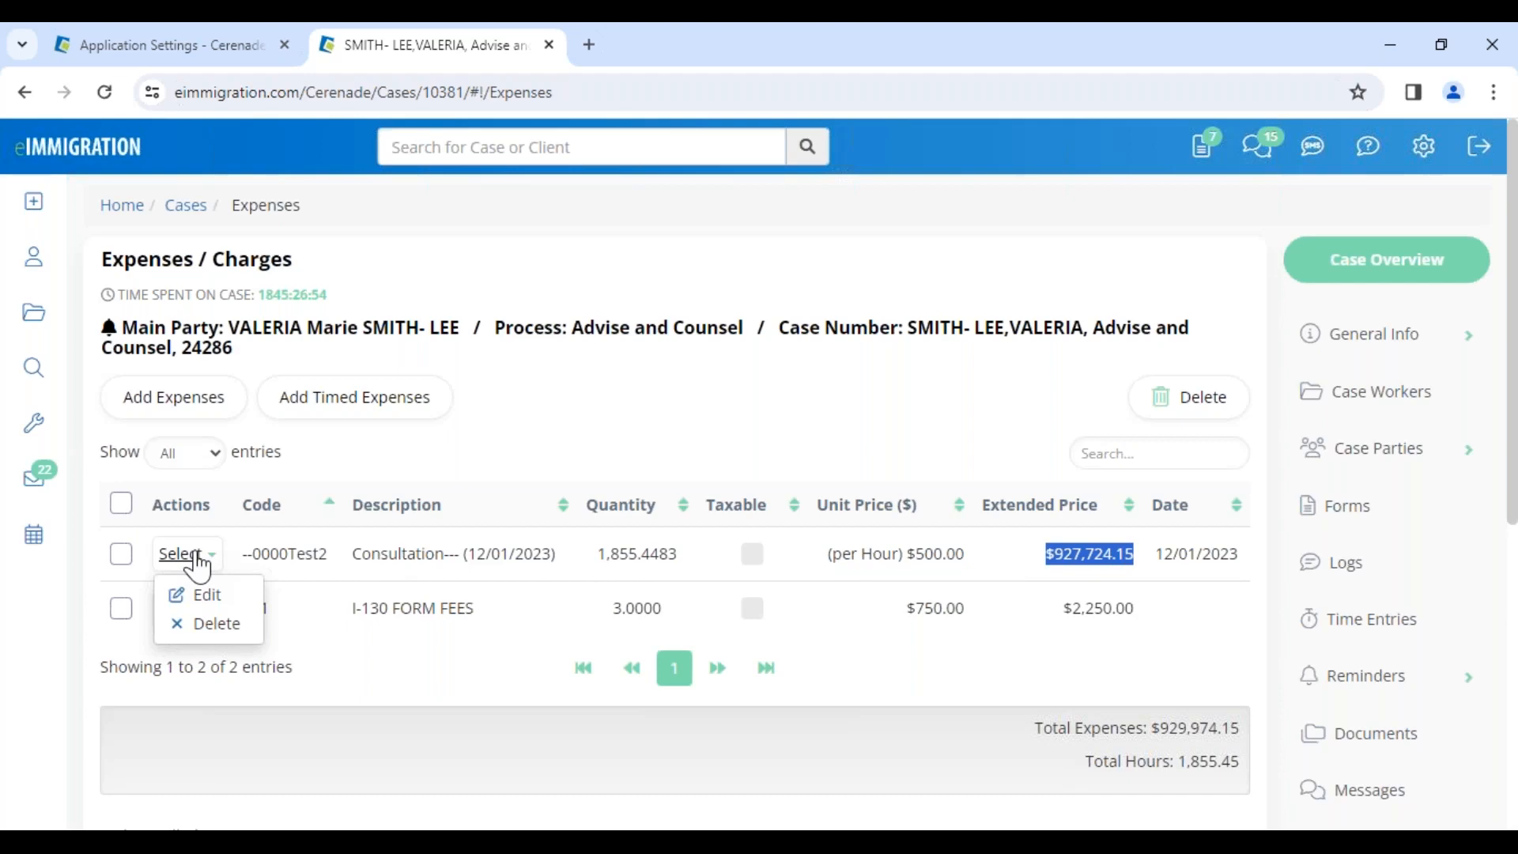
click(121, 556)
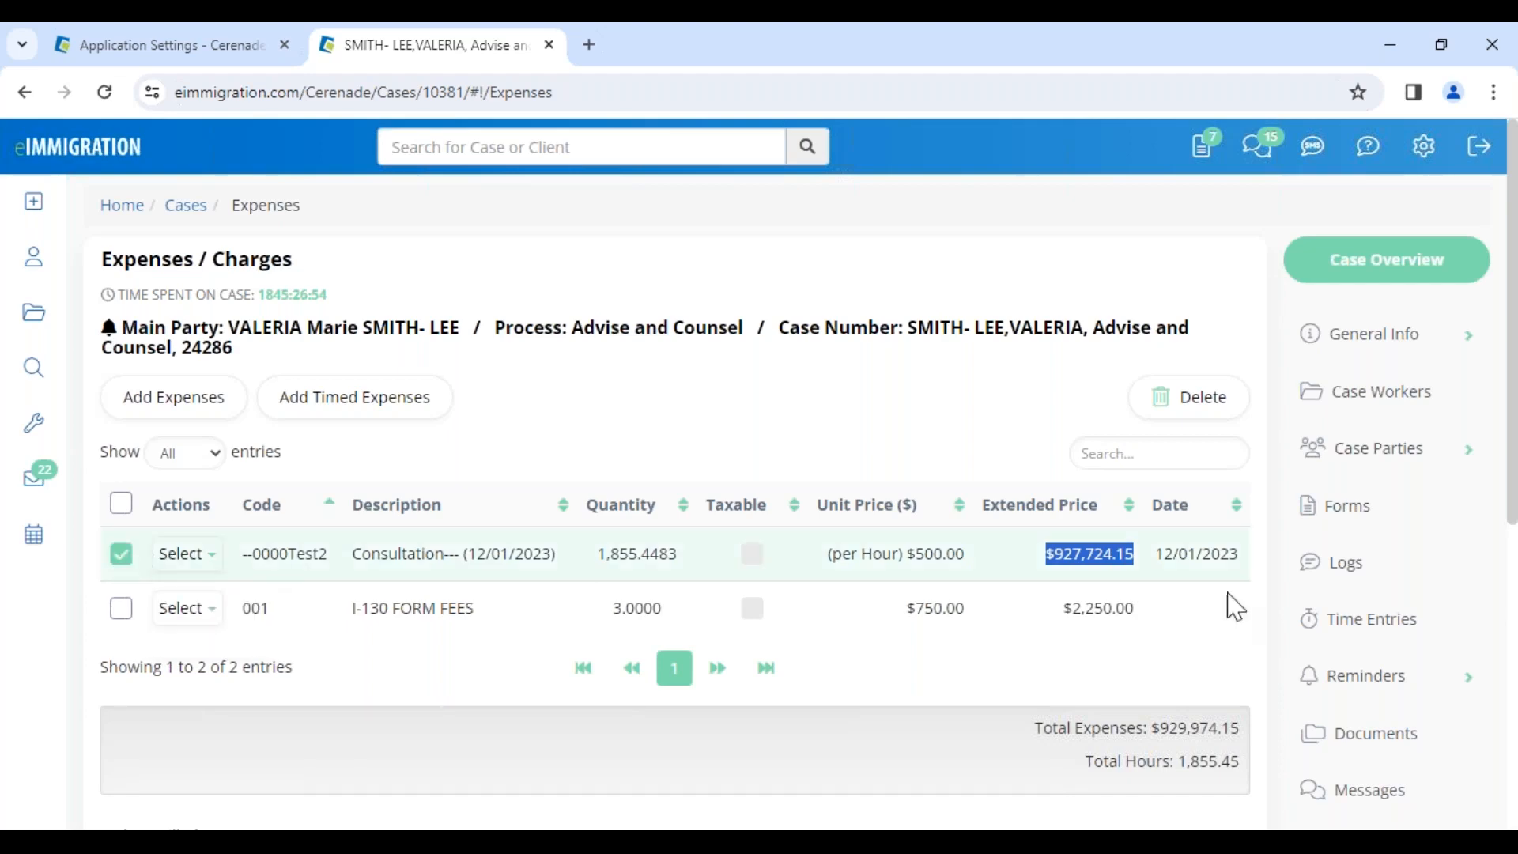
scroll(1343, 720, down, 4)
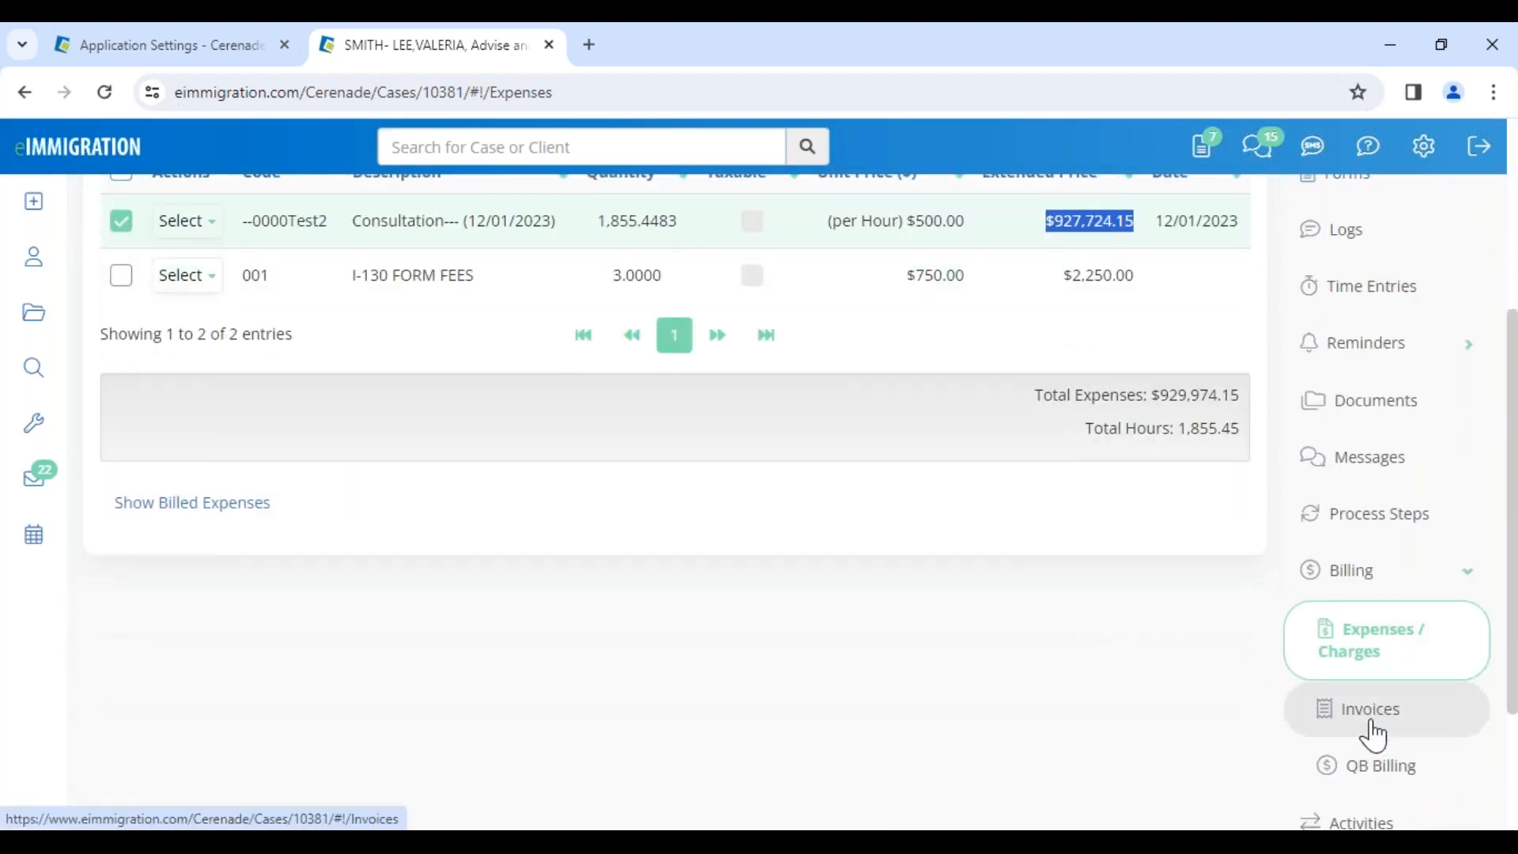
scroll(878, 553, up, 3)
click(833, 455)
drag(833, 454, 994, 465)
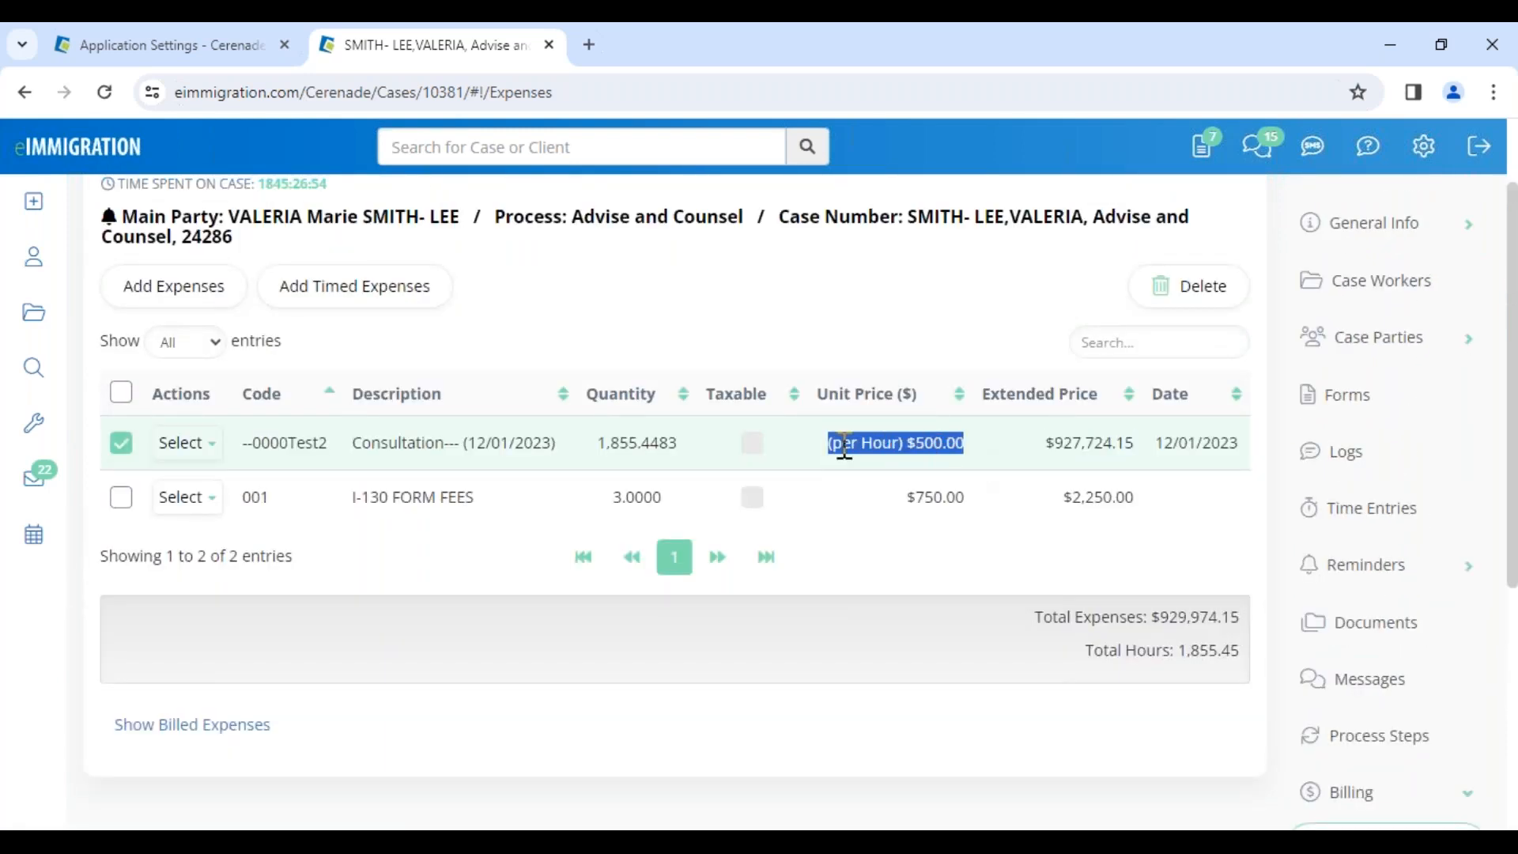
drag(605, 442, 684, 447)
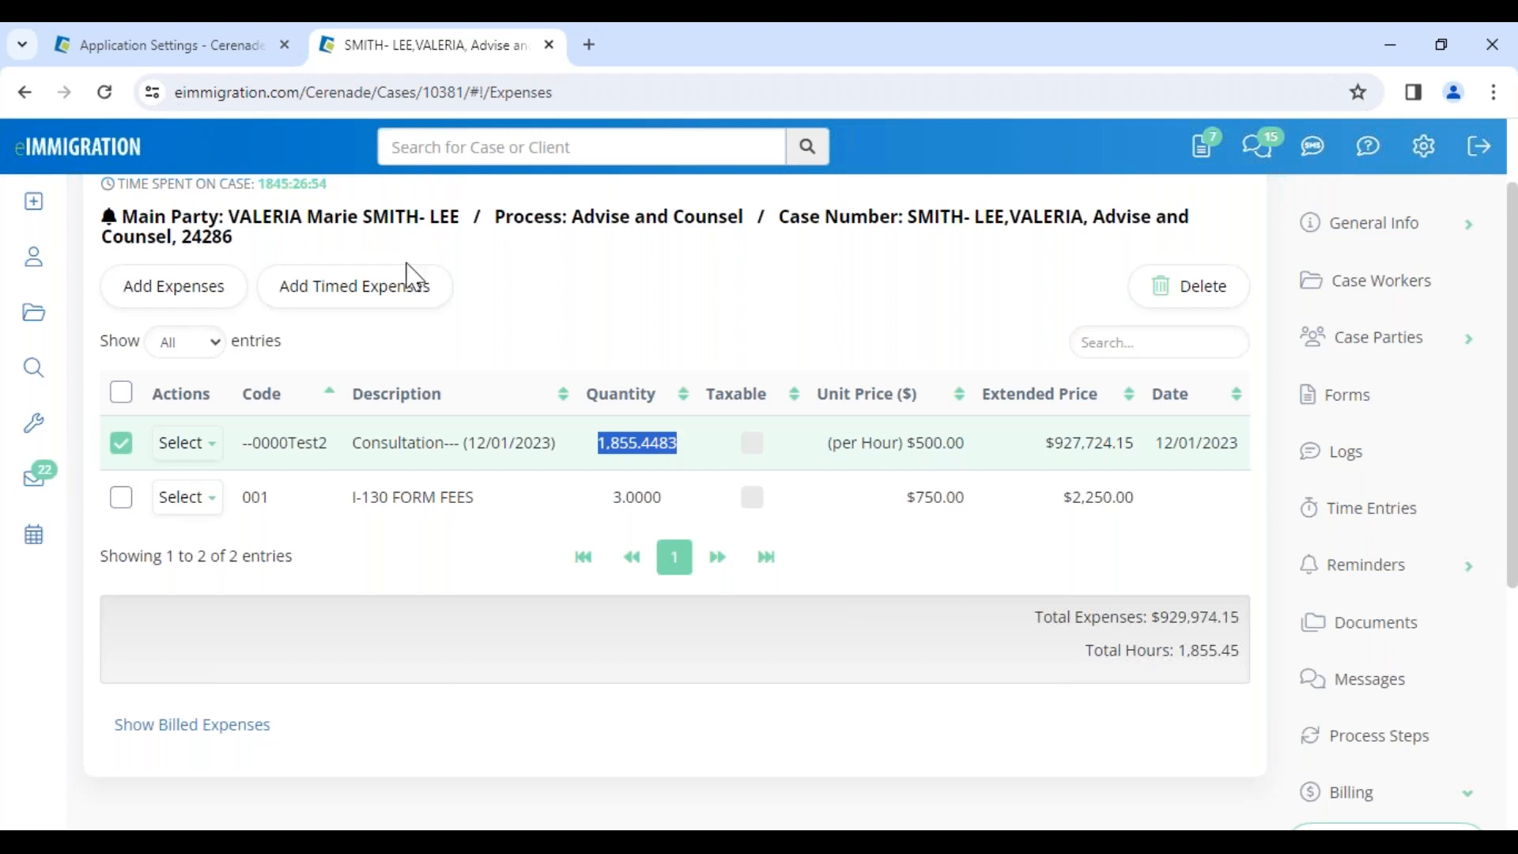
mouse_move(38, 431)
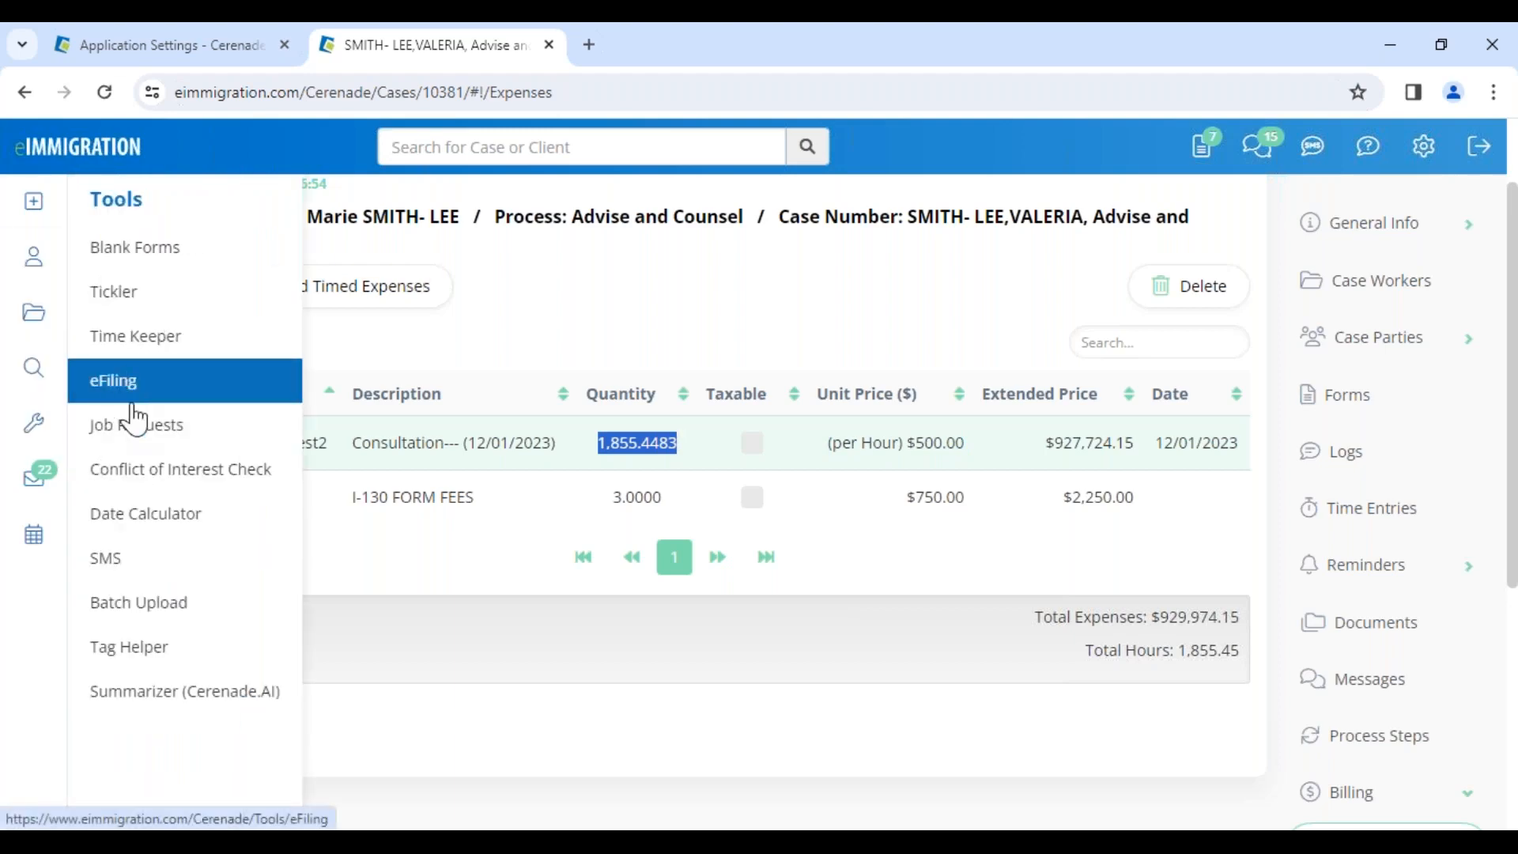
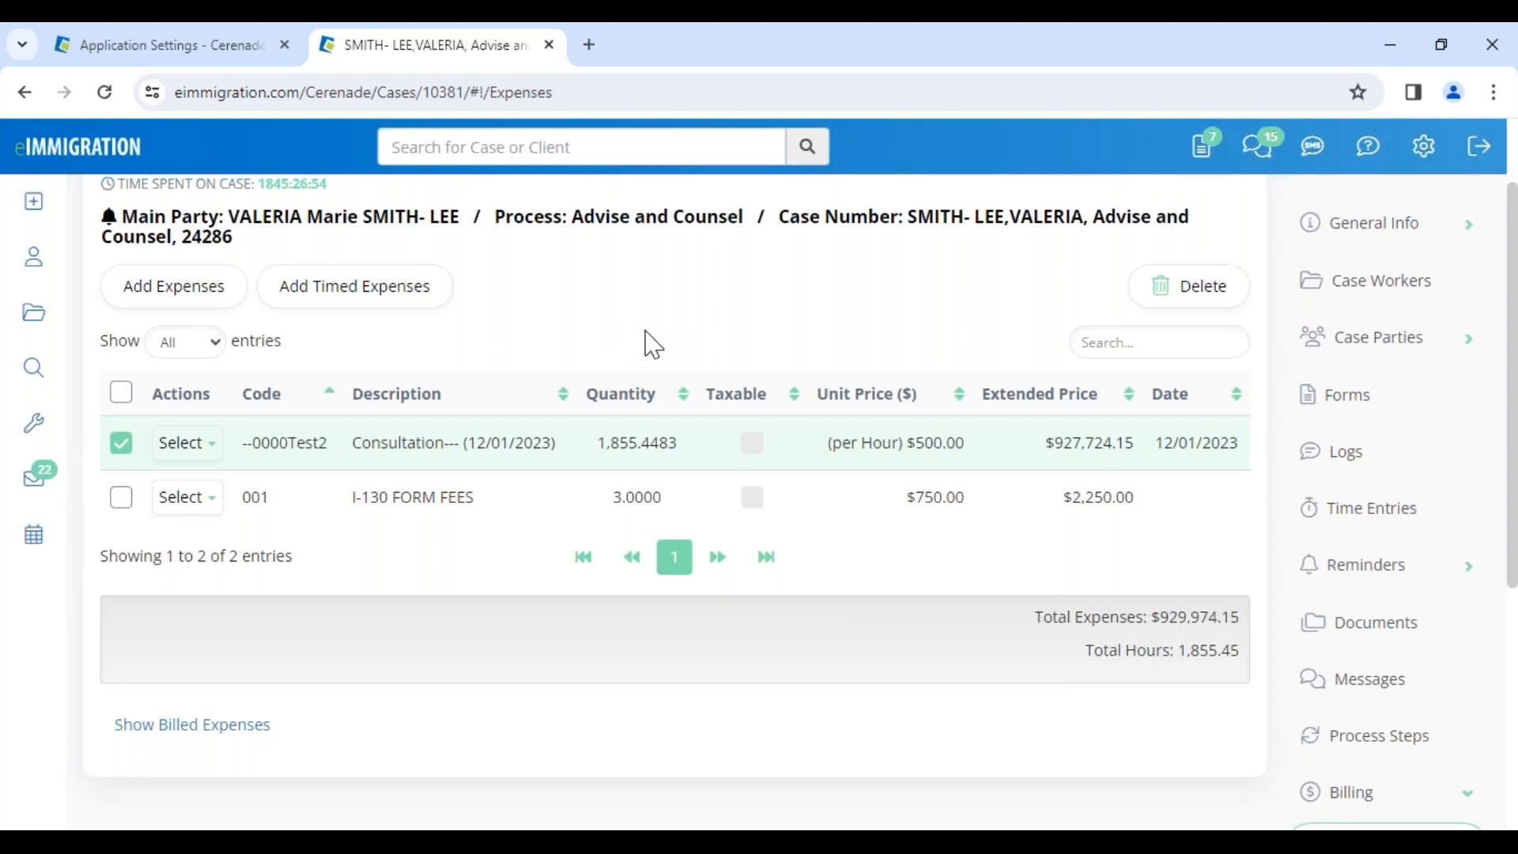
Scroll the Expenses / Charges list to show the consultation and I-130 form fee entries
scroll(653, 344, up, 2)
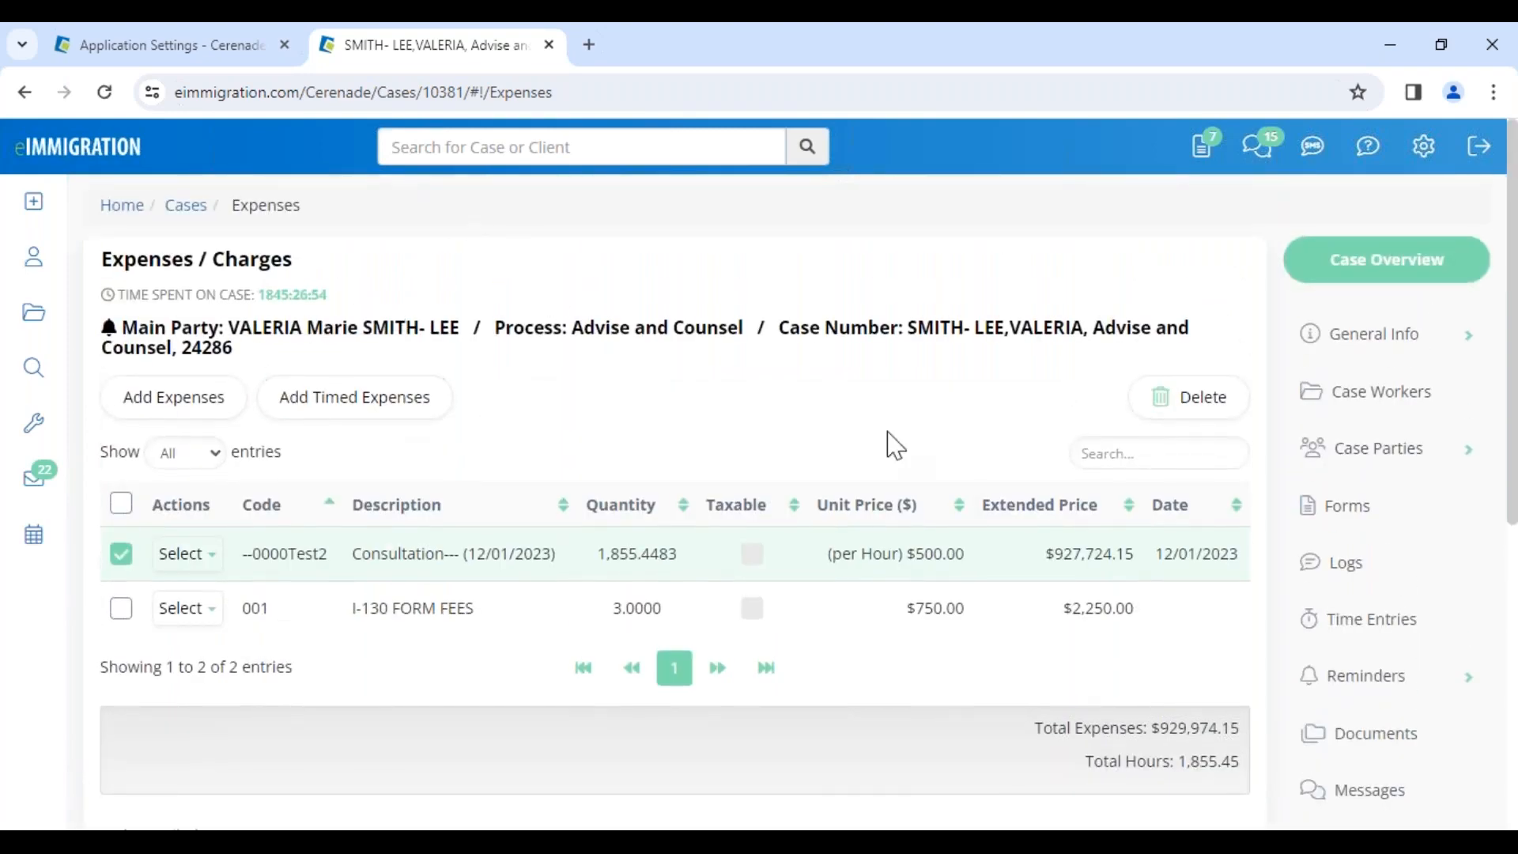
scroll(1415, 676, down, 3)
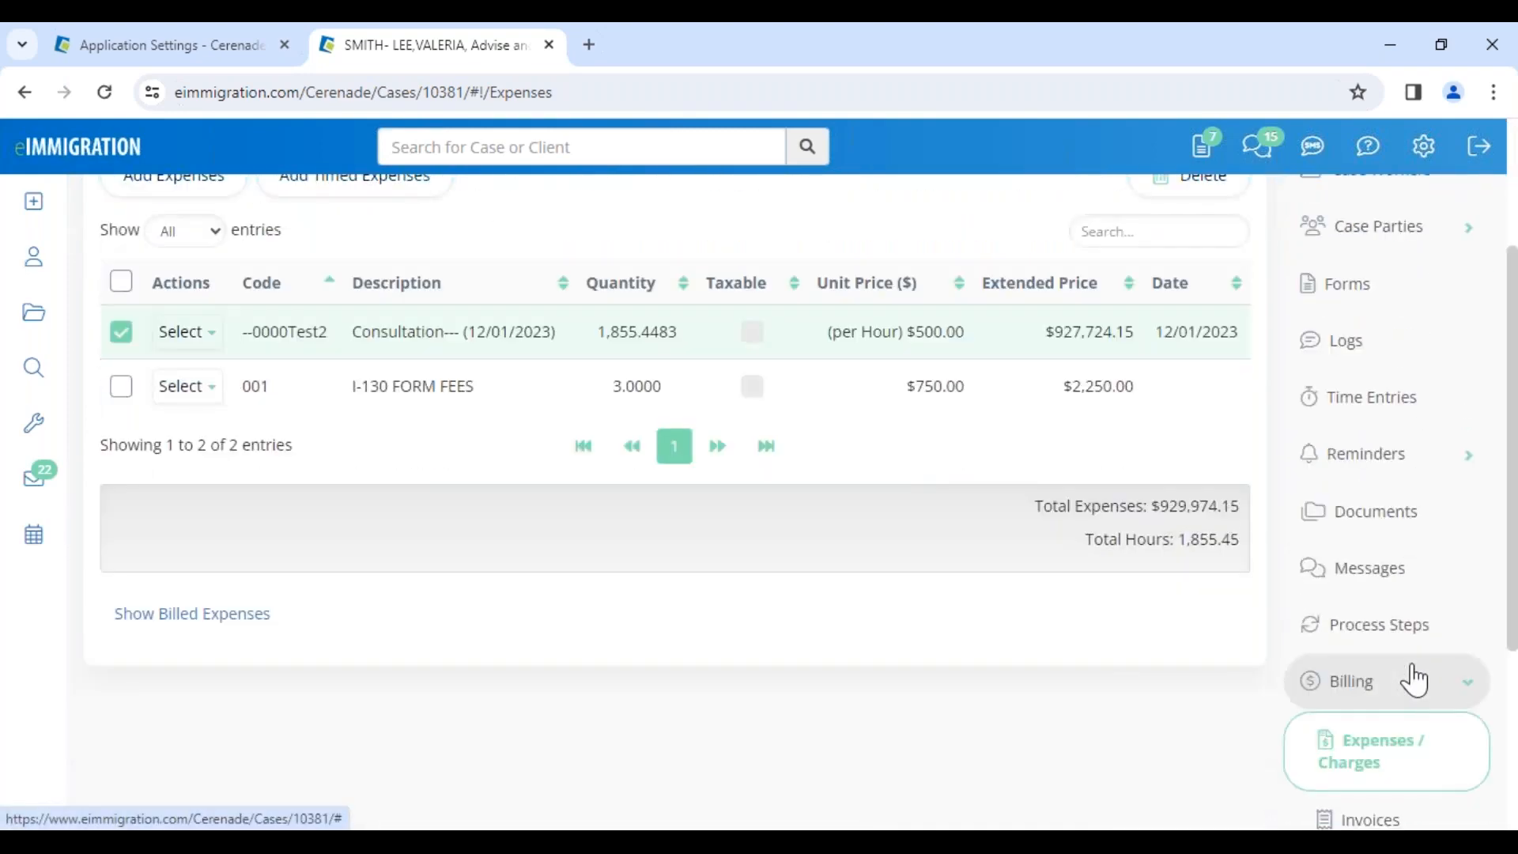
On QB Billing, find the client's name as a QuickBooks entity and bind the case to it
click(1415, 679)
scroll(1415, 680, down, 3)
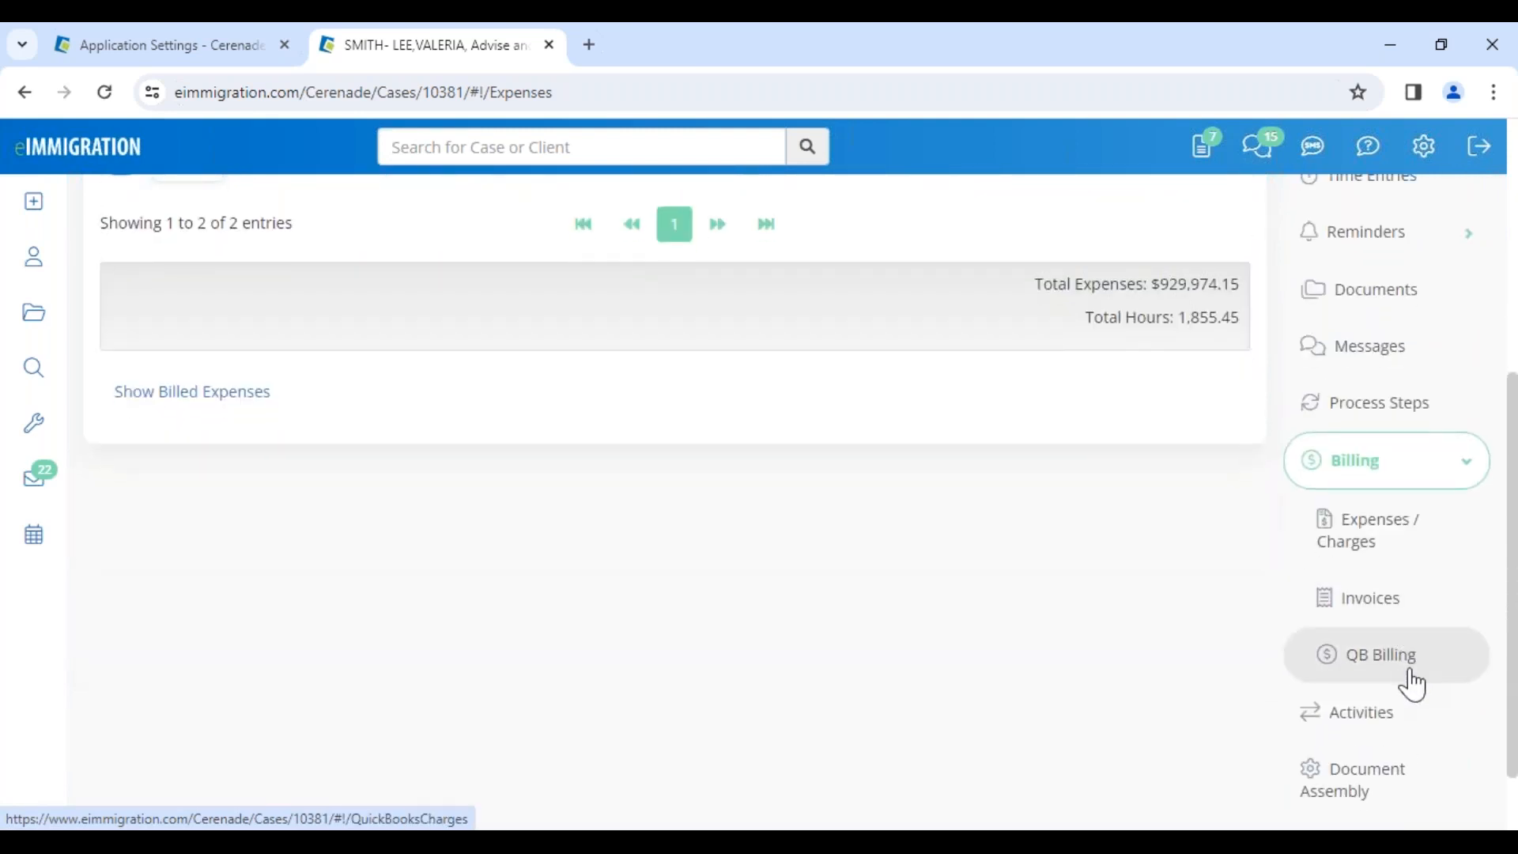
click(1392, 668)
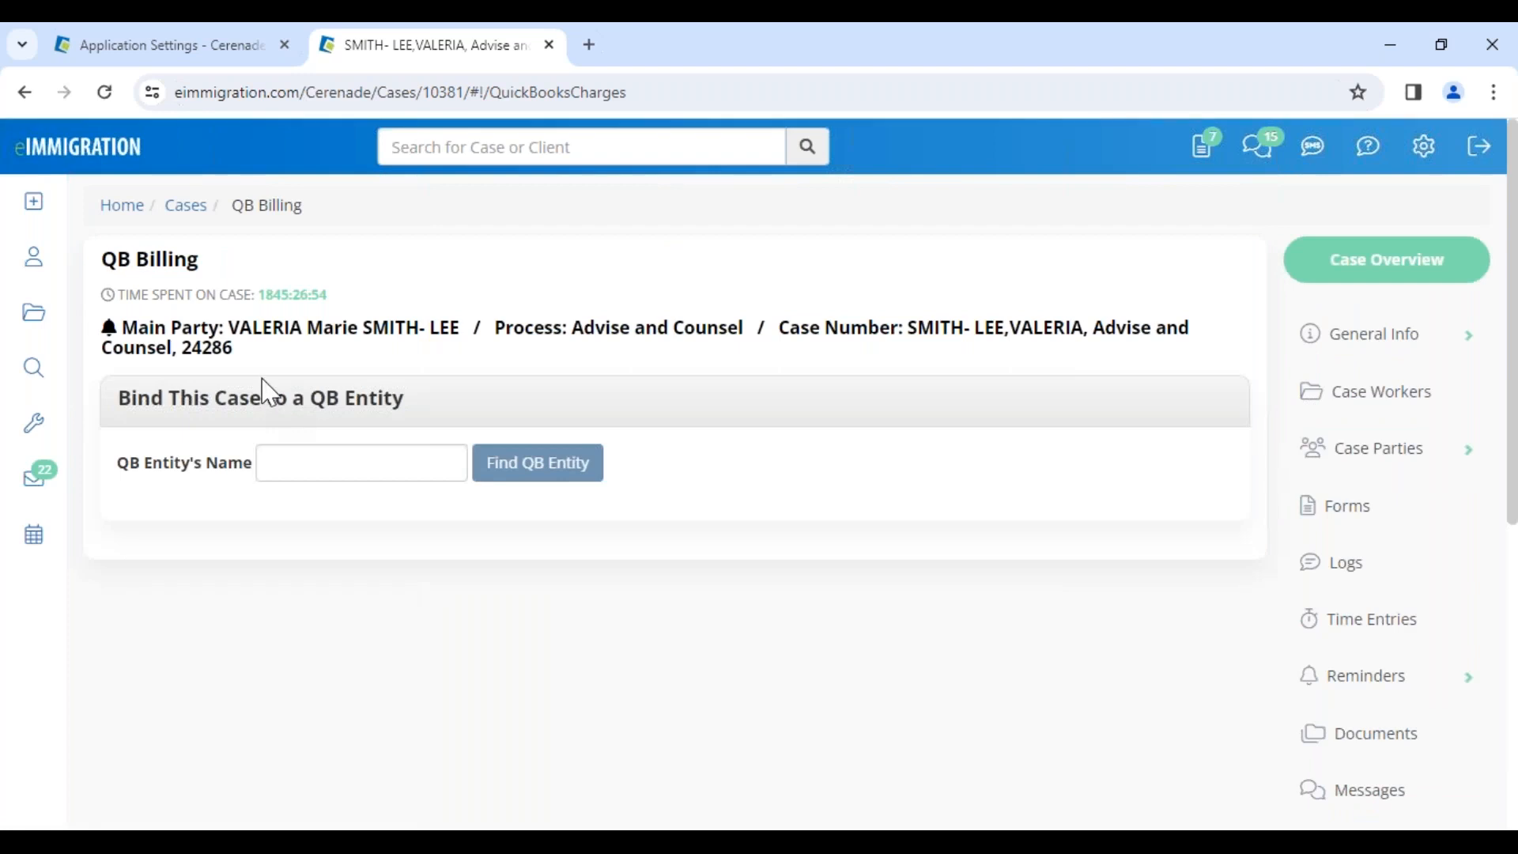
click(296, 463)
text(valeria)
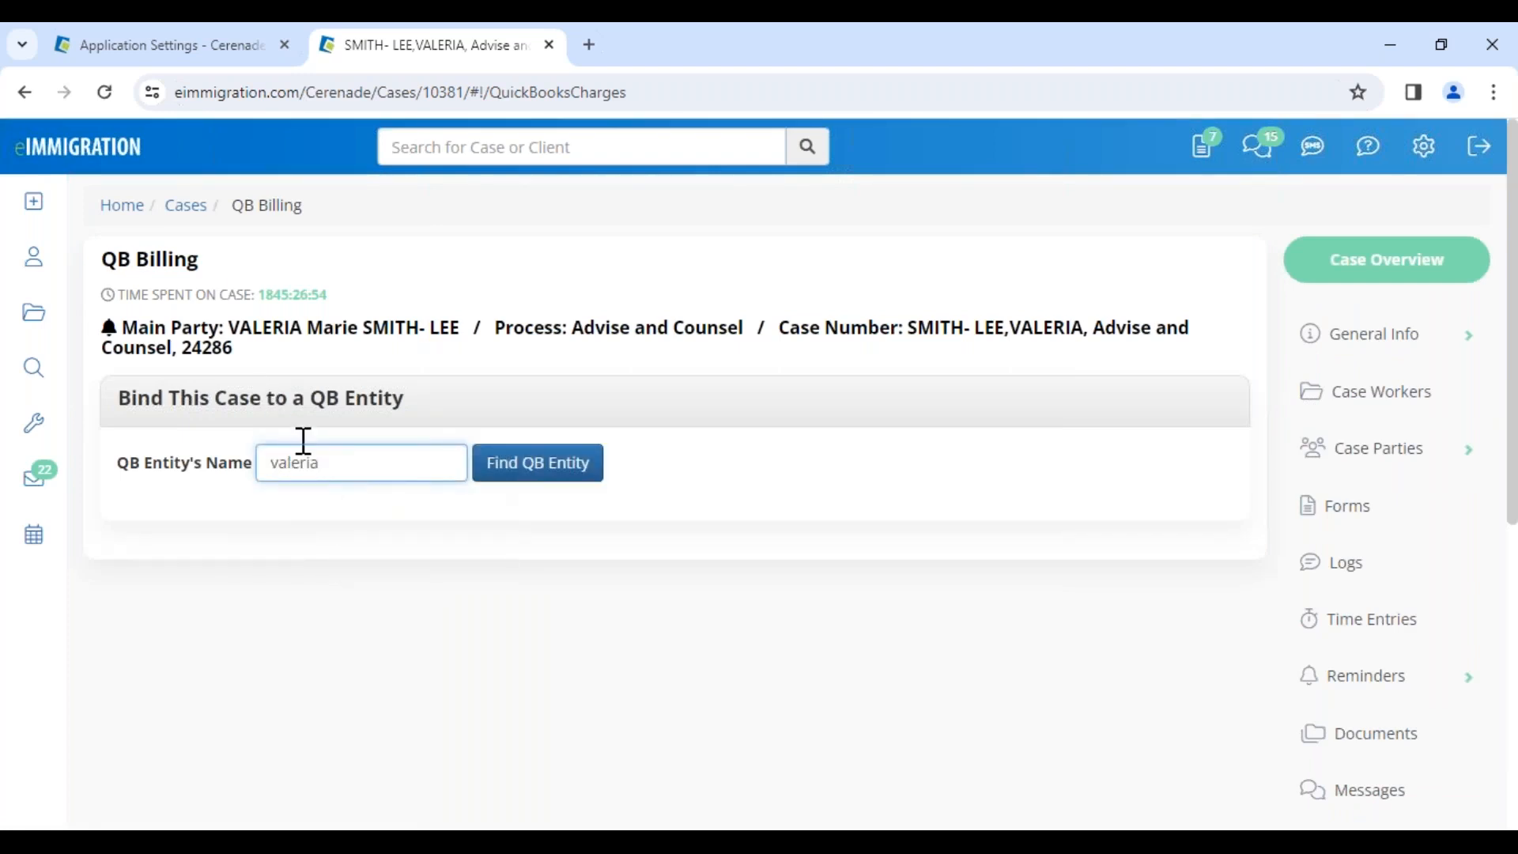
click(521, 472)
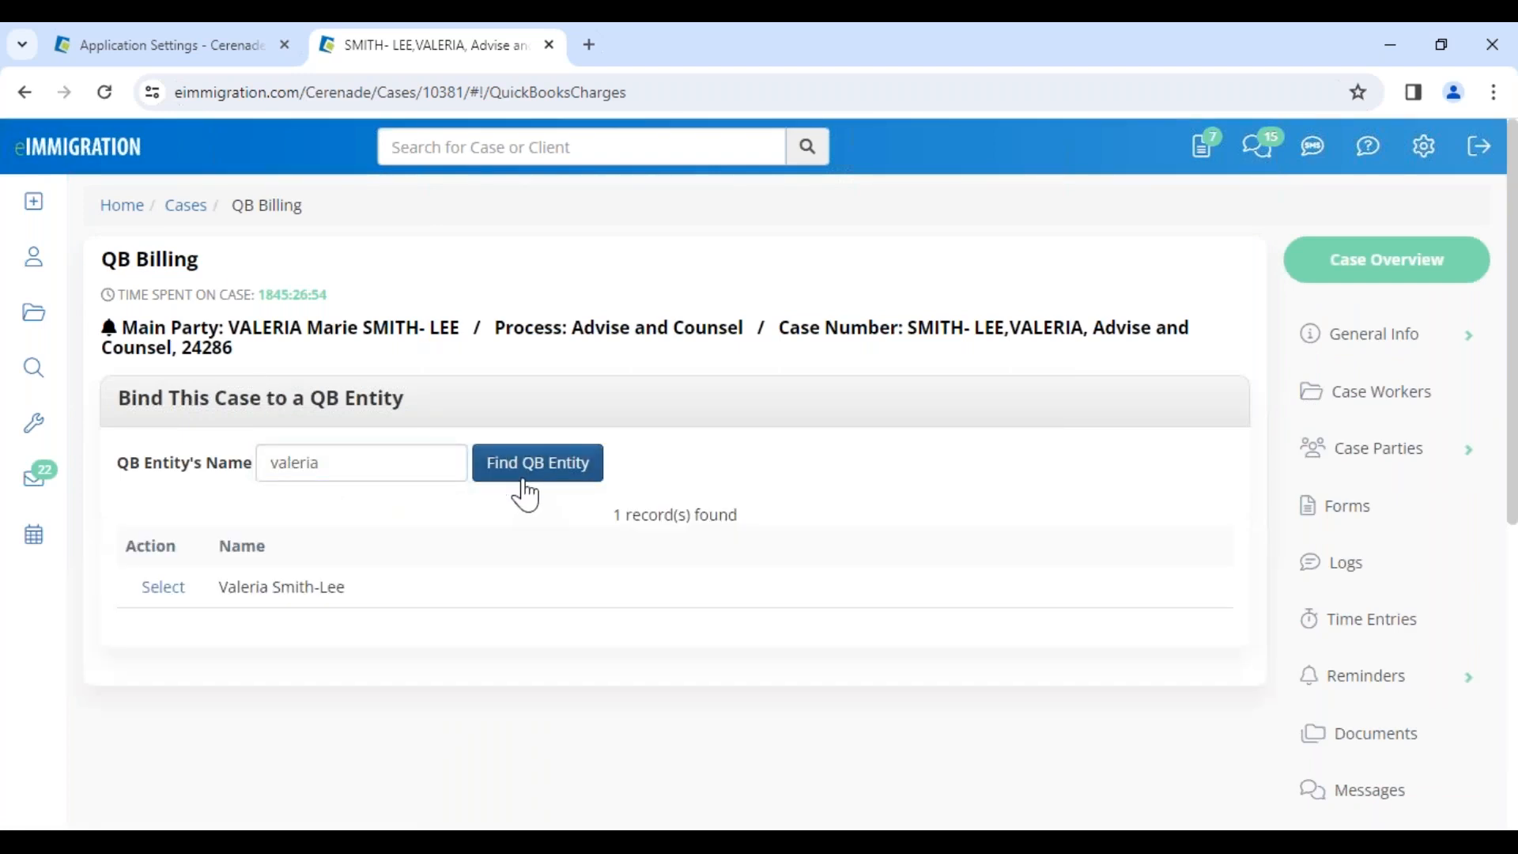
click(150, 589)
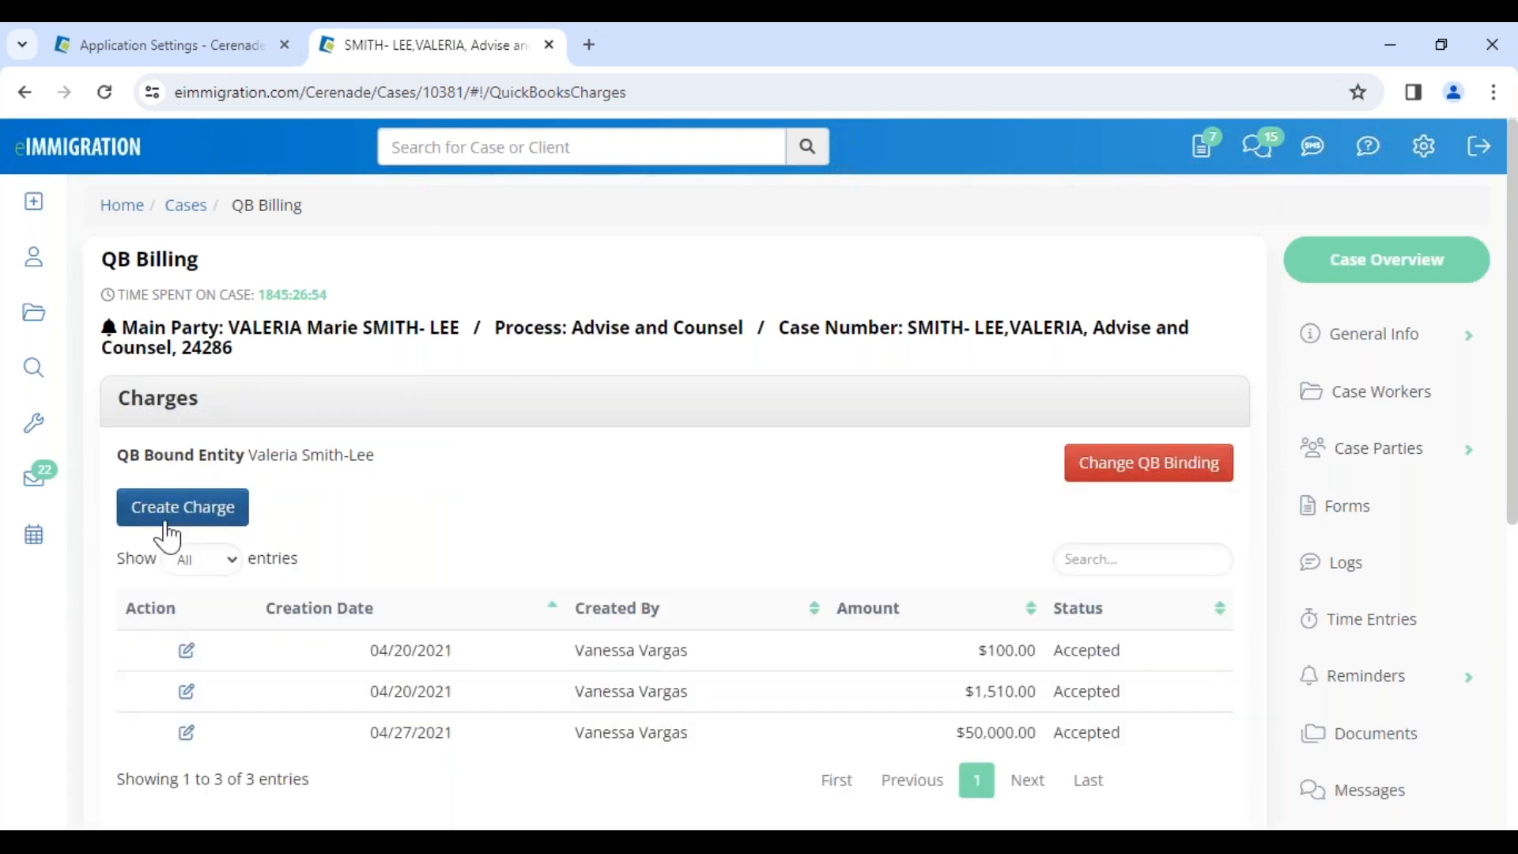
Review the bound entity and its Accepted charges ($100.00, $100.00, $50,000.00), sorted by Created By
drag(262, 456, 382, 460)
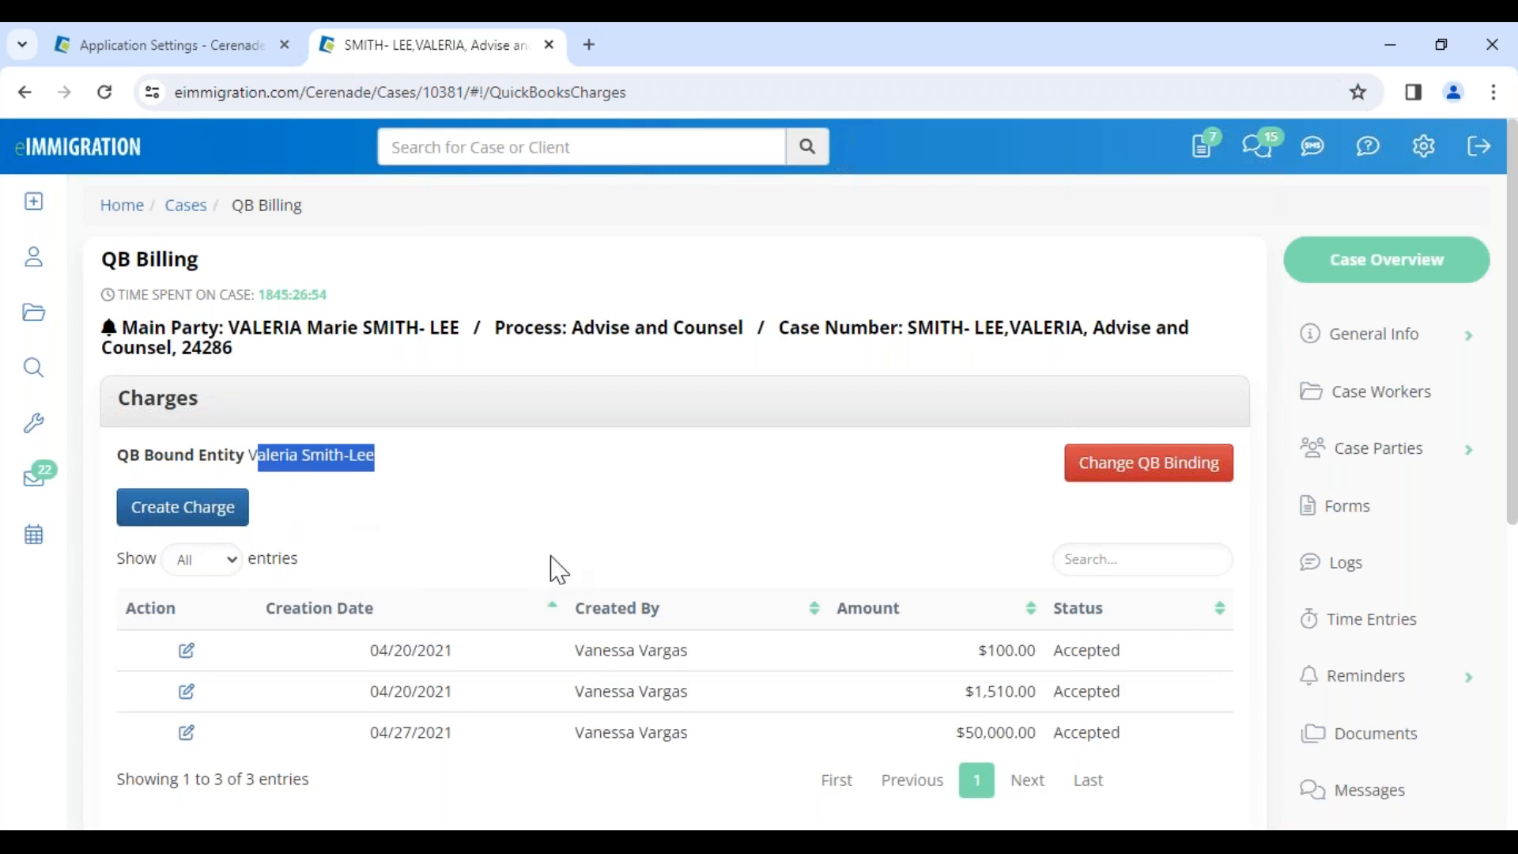
drag(1052, 651, 1121, 651)
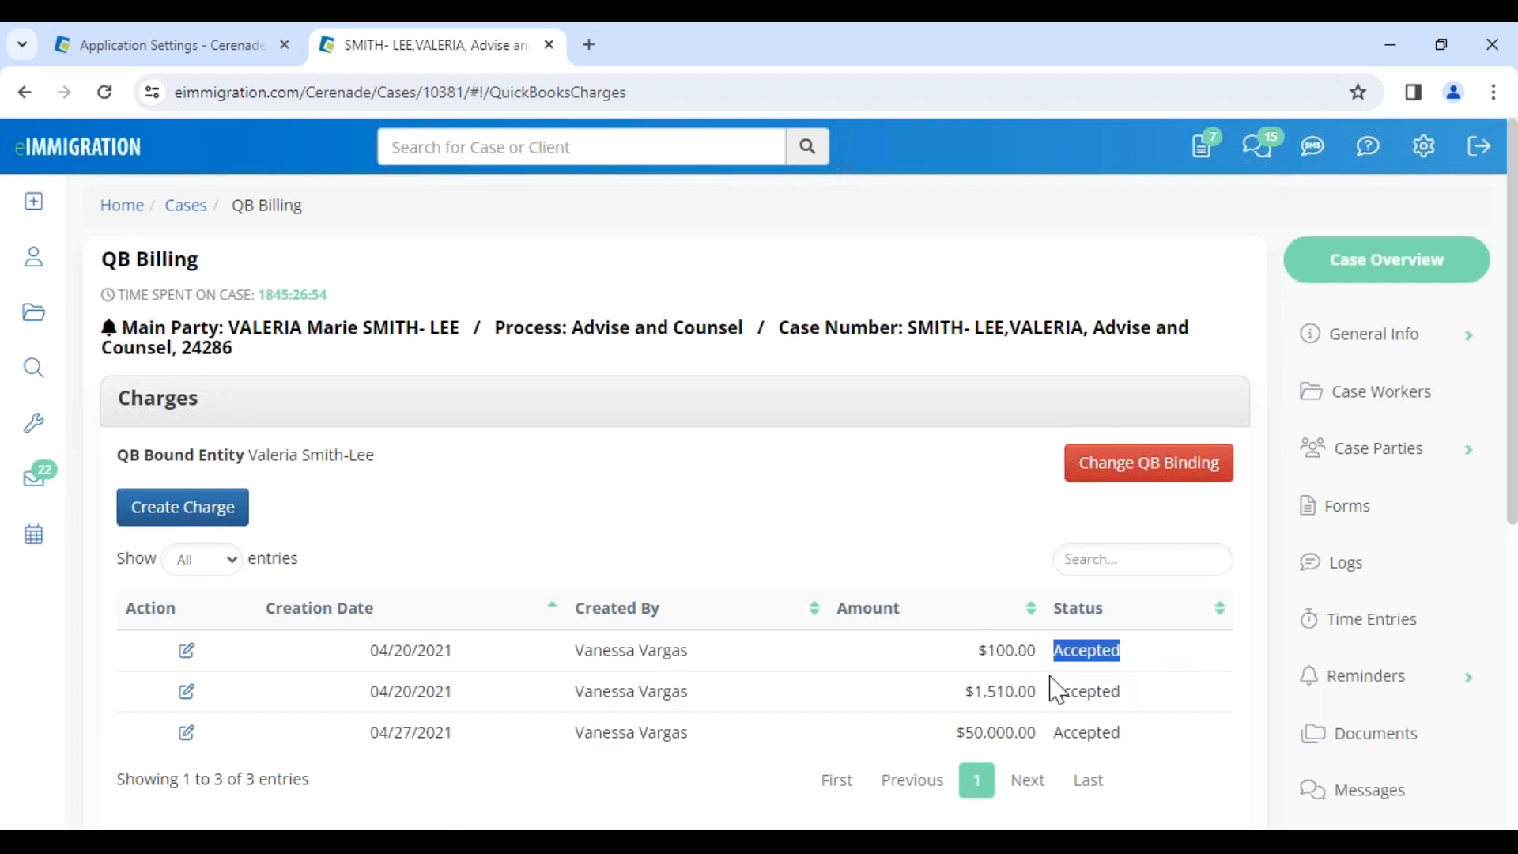
drag(957, 732, 1059, 747)
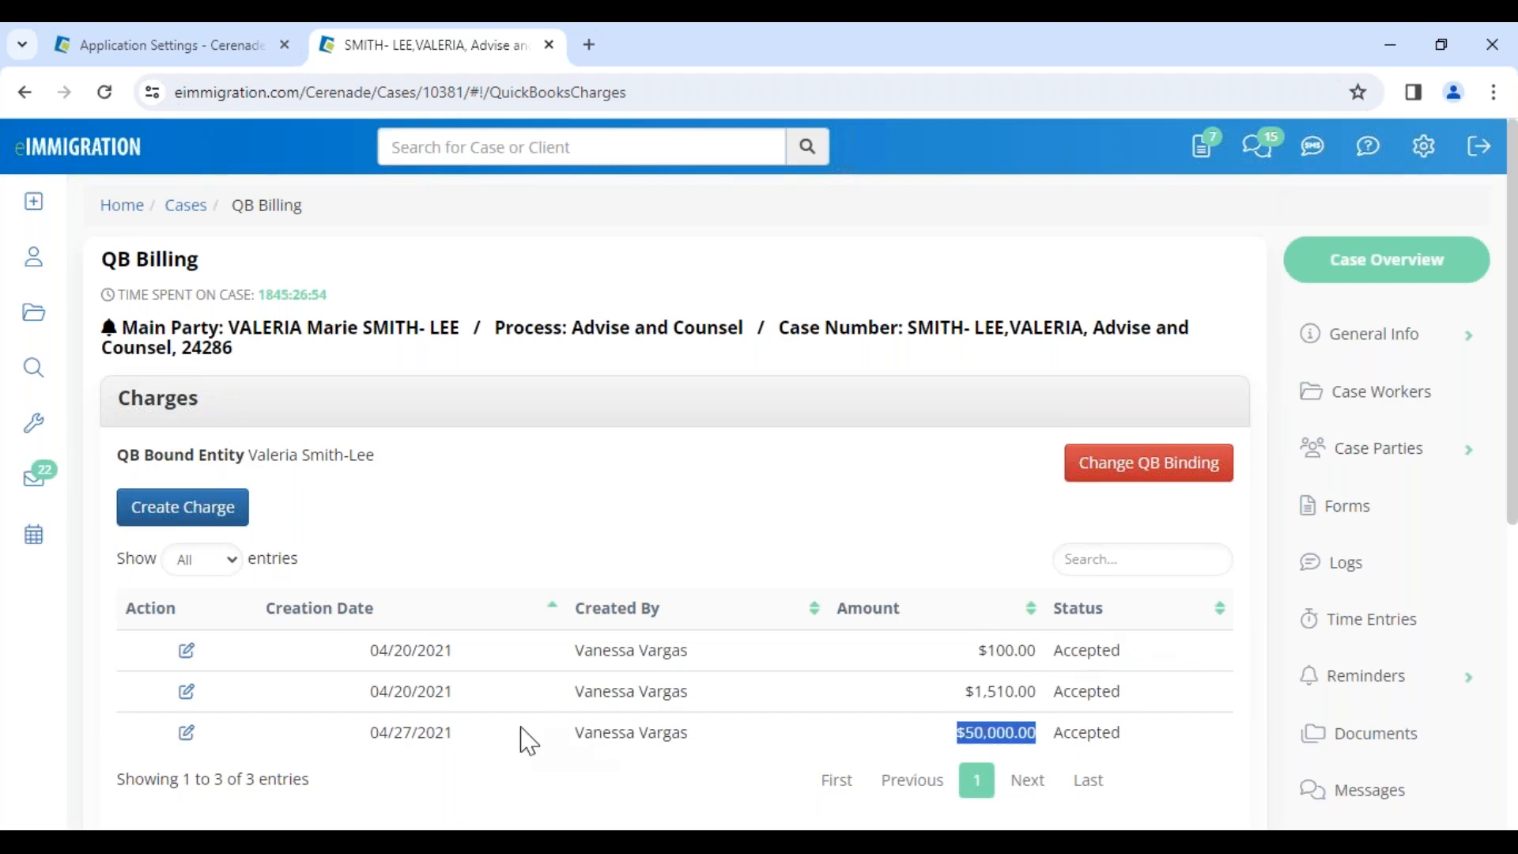
drag(967, 691, 1041, 691)
drag(977, 650, 1062, 650)
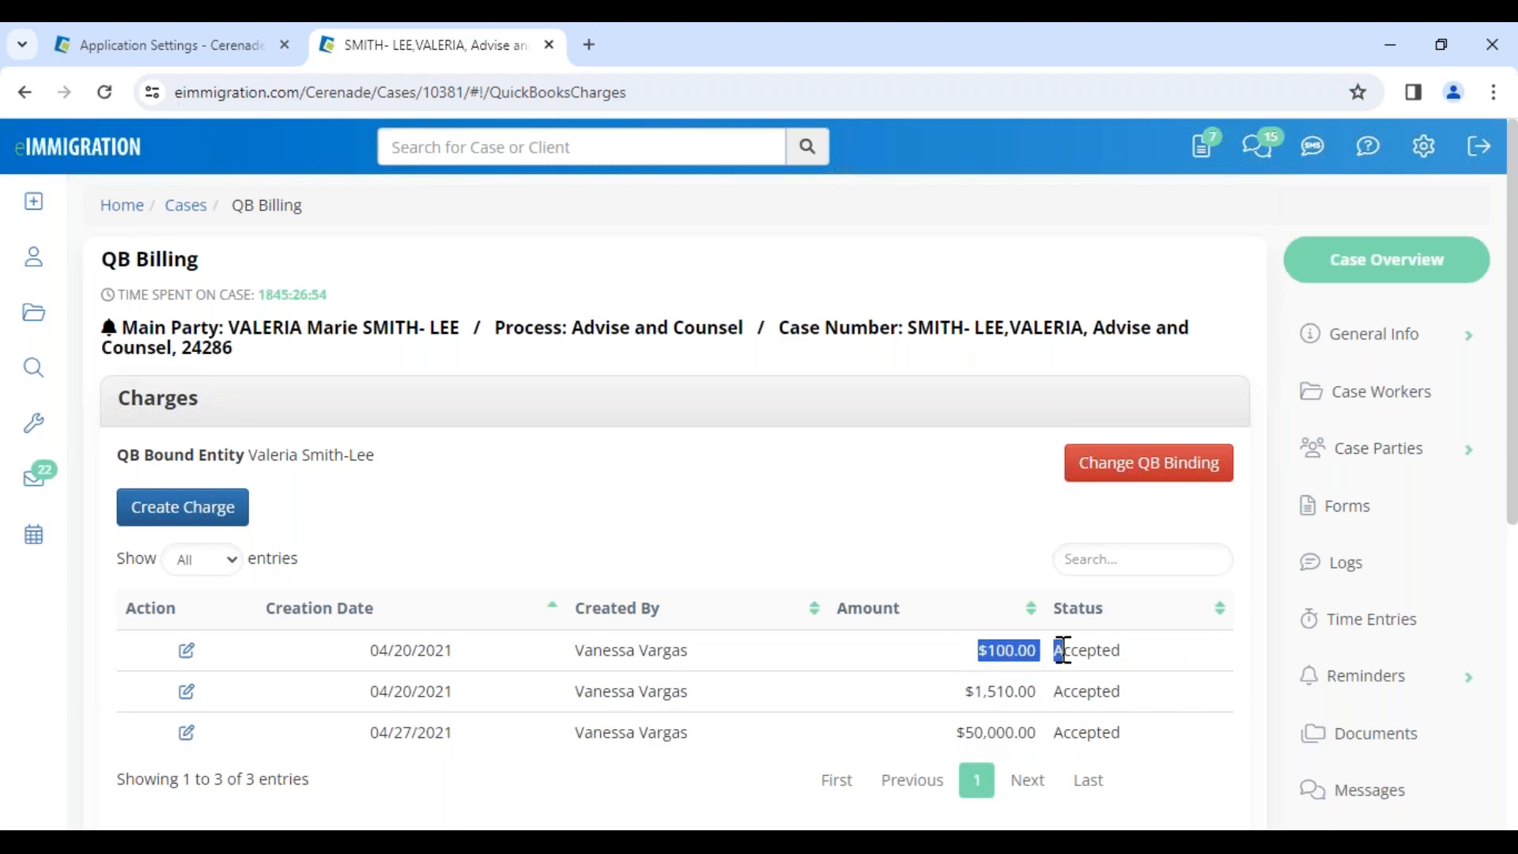
click(310, 556)
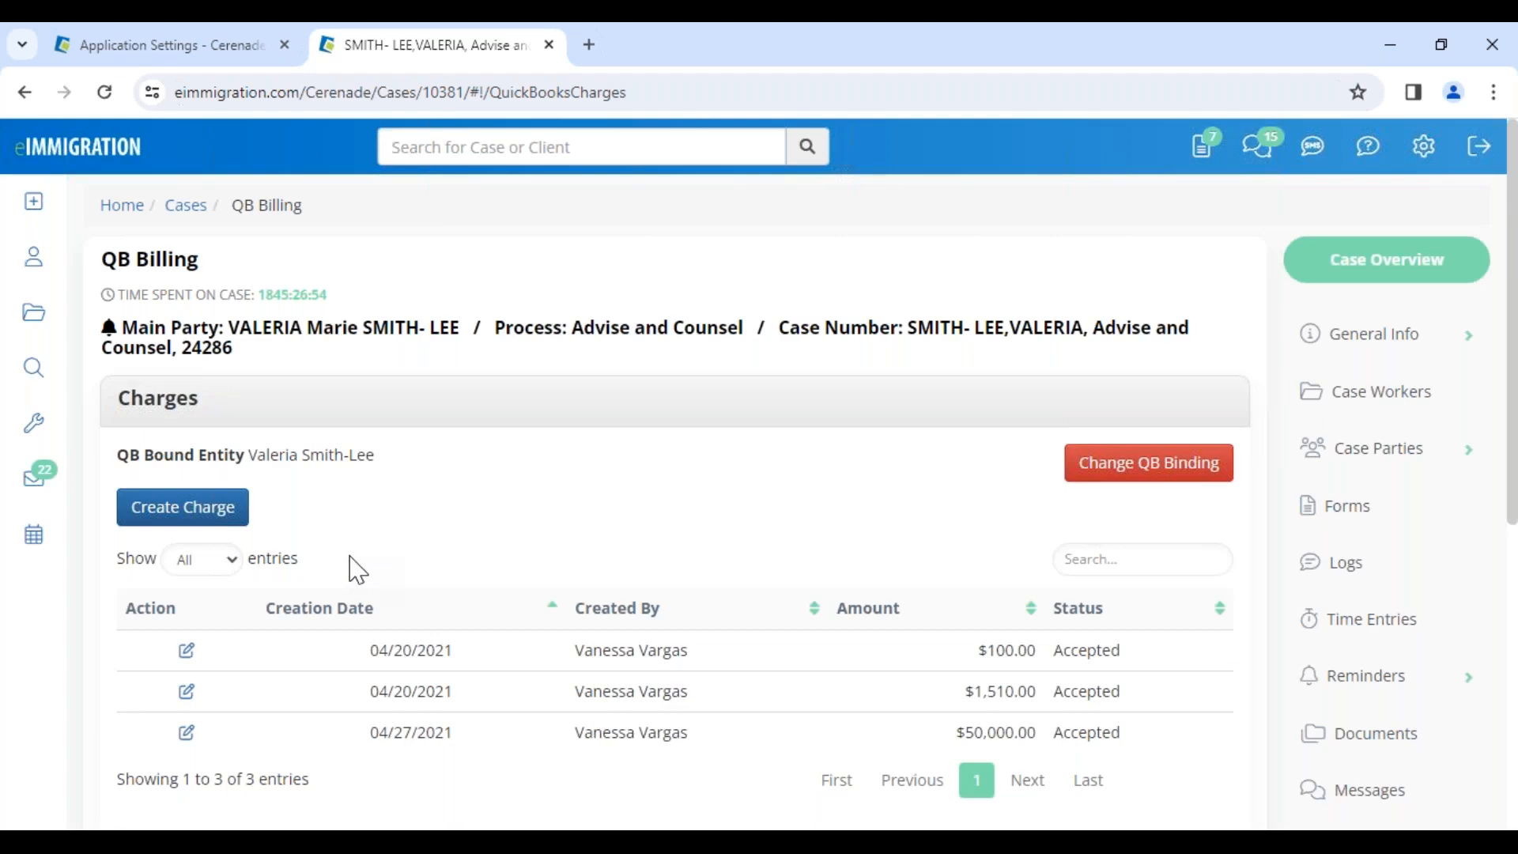
drag(118, 457, 437, 464)
click(443, 468)
click(671, 609)
drag(93, 261, 253, 277)
click(345, 532)
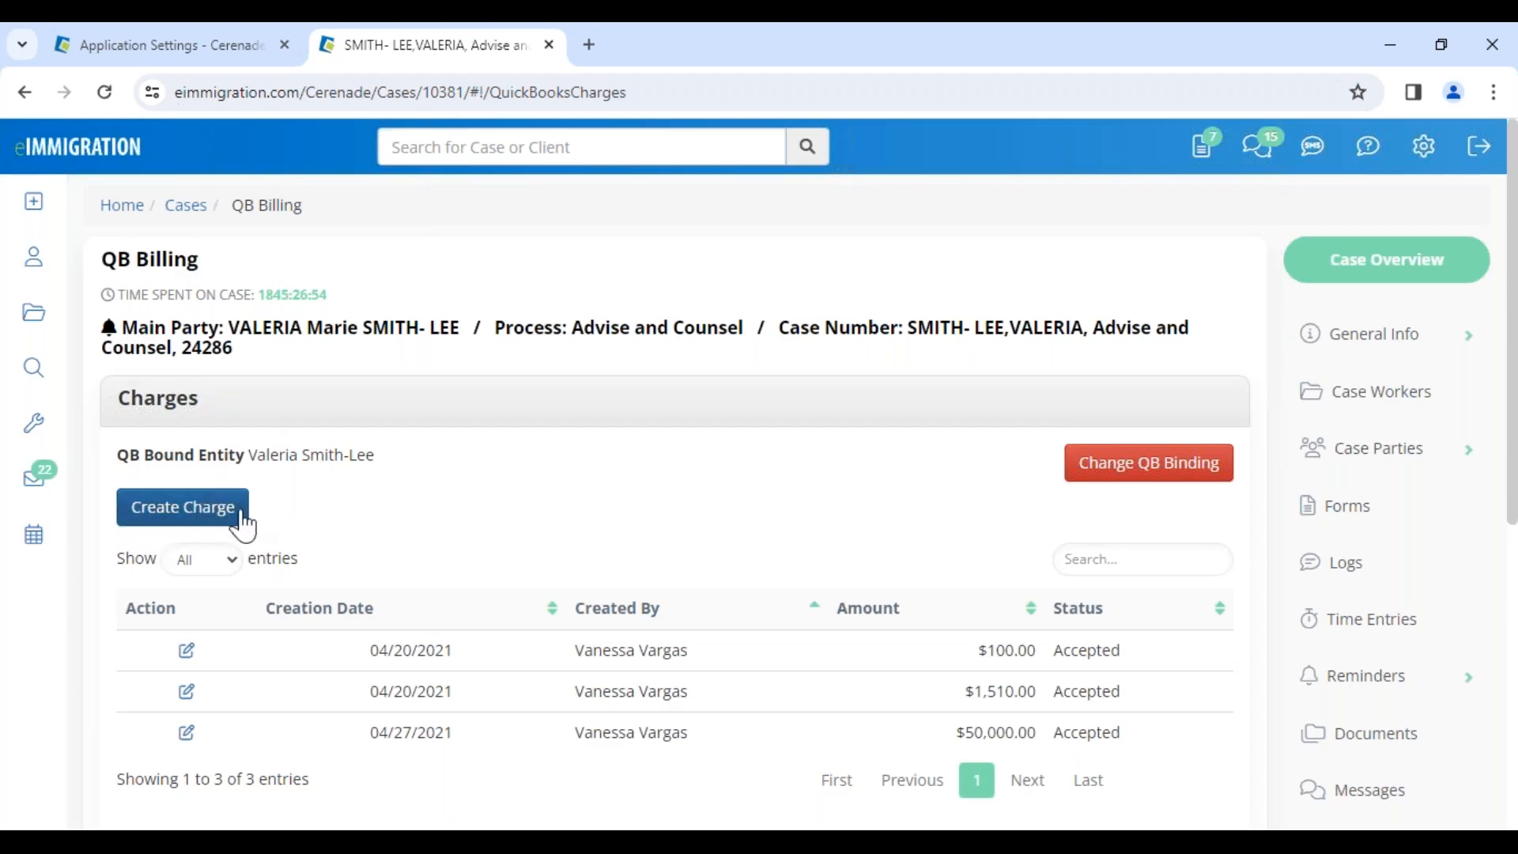
click(104, 48)
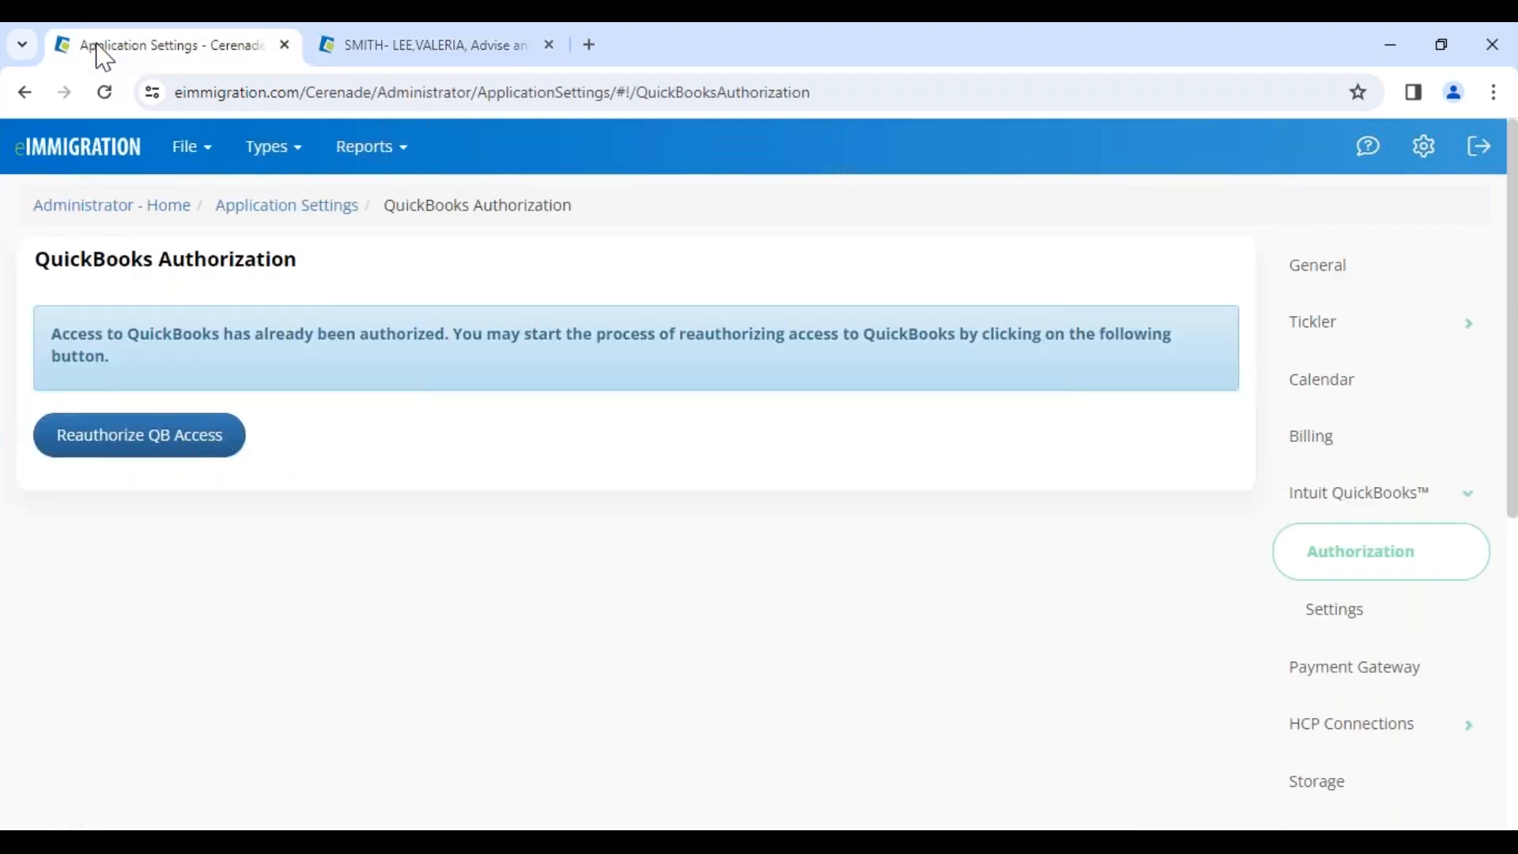
In QuickBooks Settings, keep the Charge Status at Accepted
click(1334, 629)
click(344, 391)
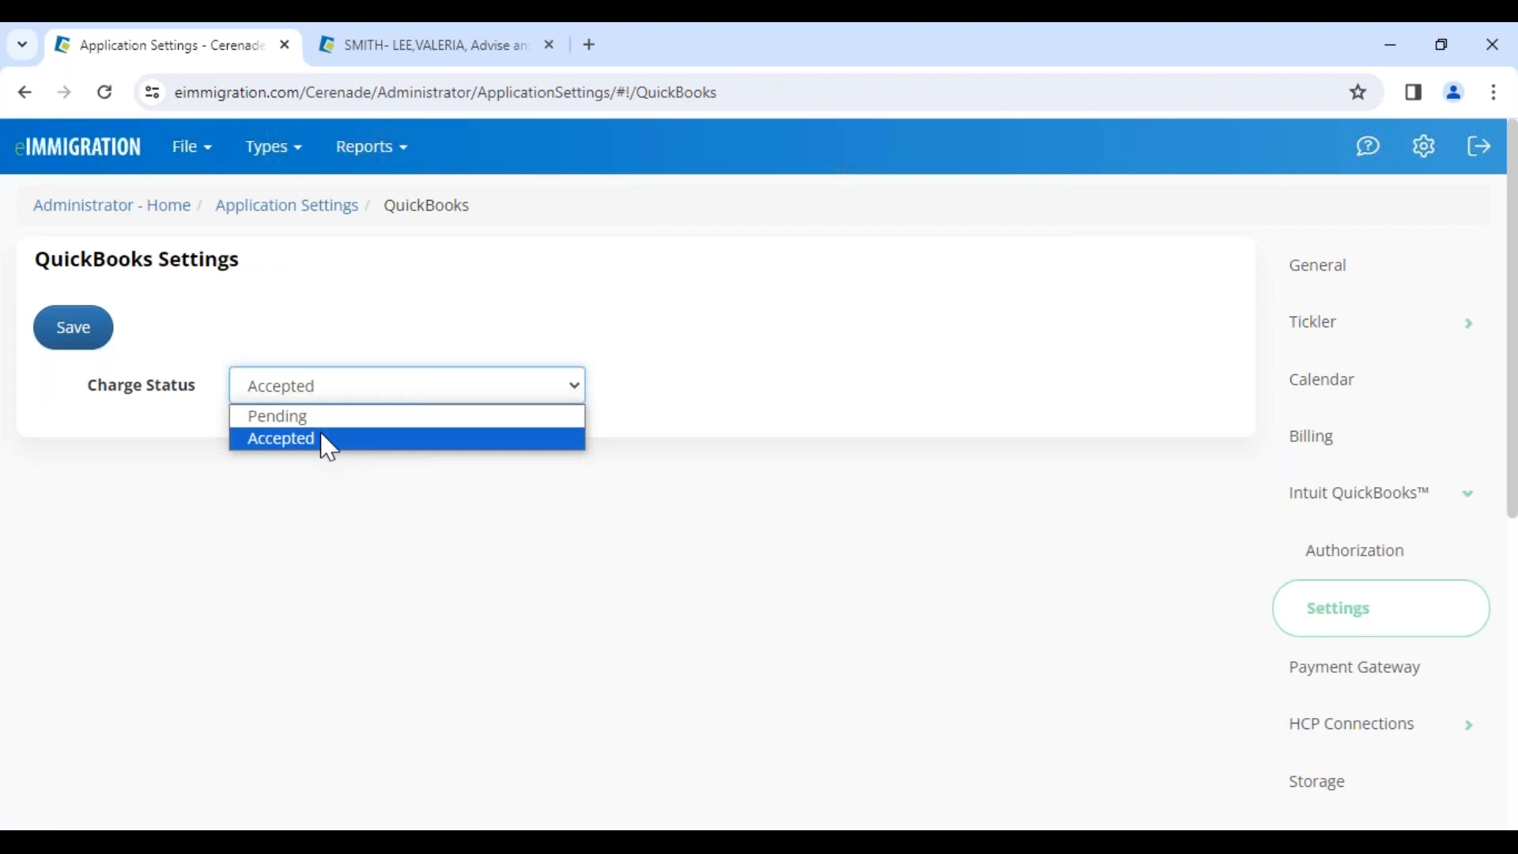
click(304, 501)
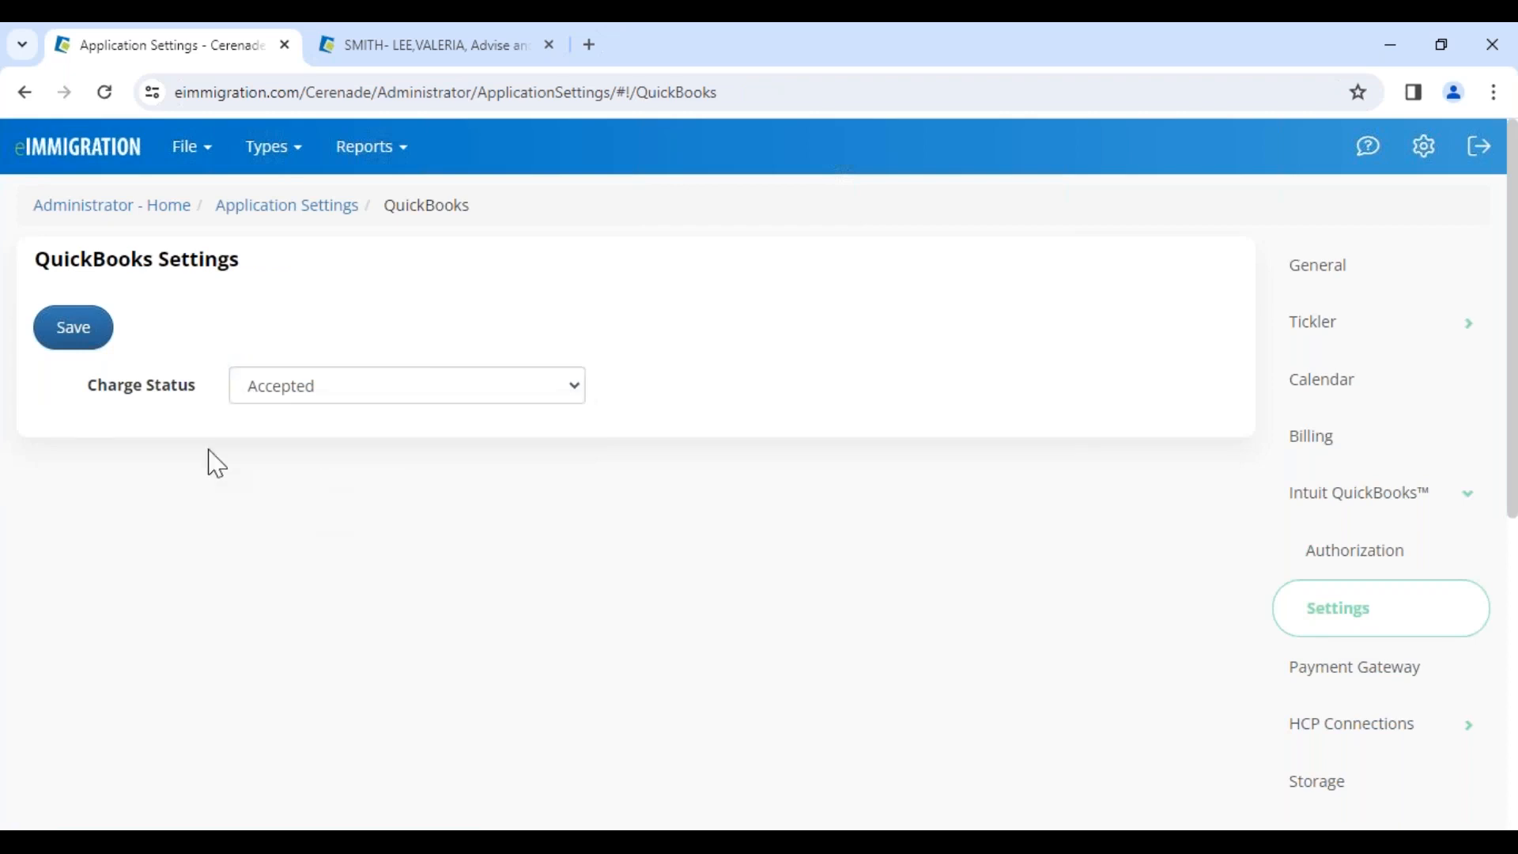
click(316, 149)
Recheck the case's QB Billing charge amounts of $100.00 and $1,510.00
click(391, 61)
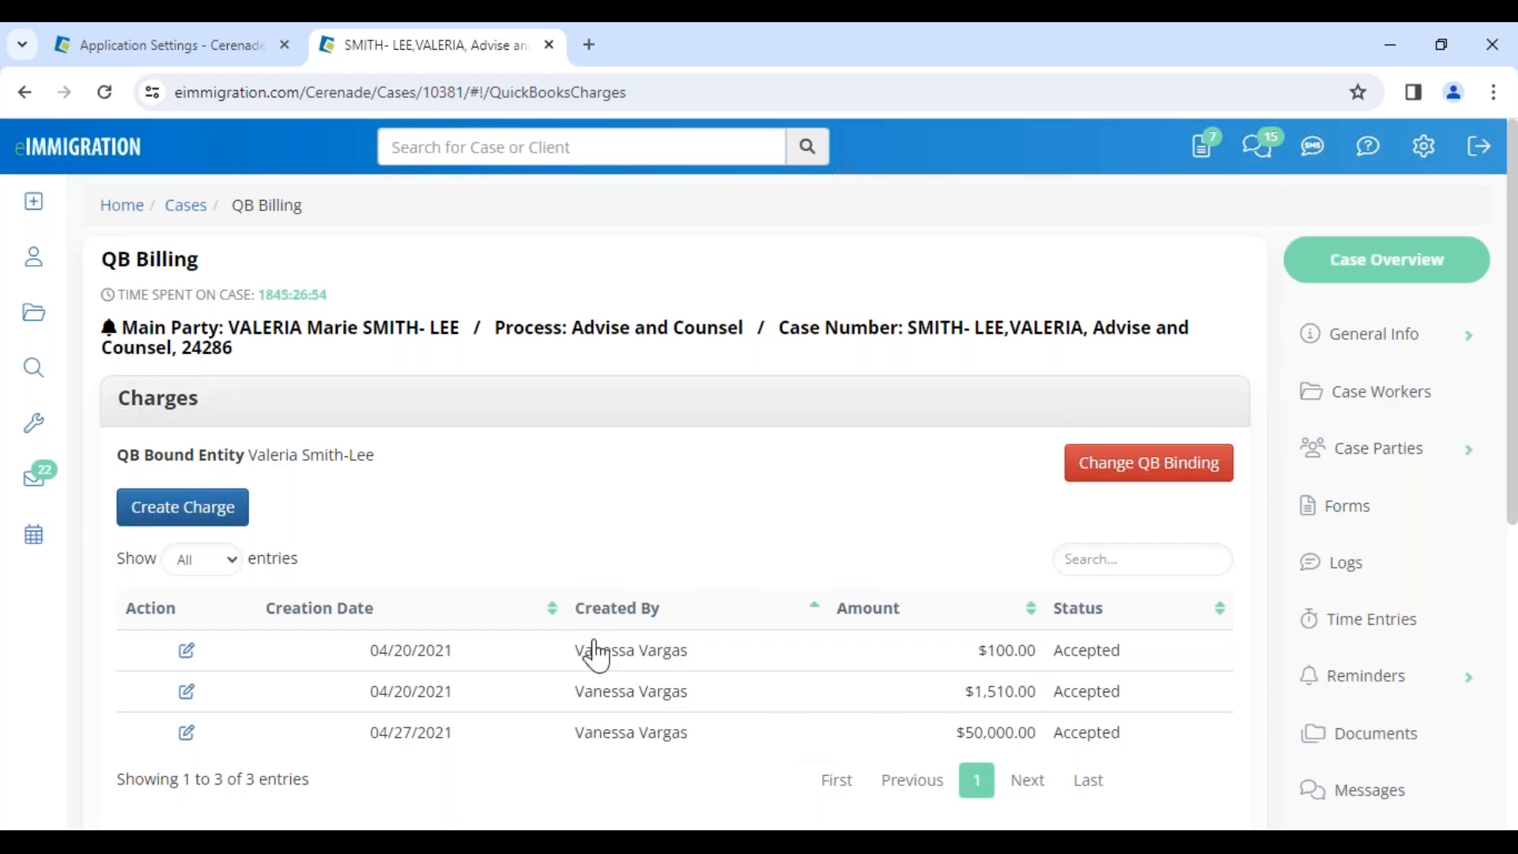
drag(966, 650, 1036, 650)
drag(965, 690, 1034, 690)
click(727, 575)
click(175, 62)
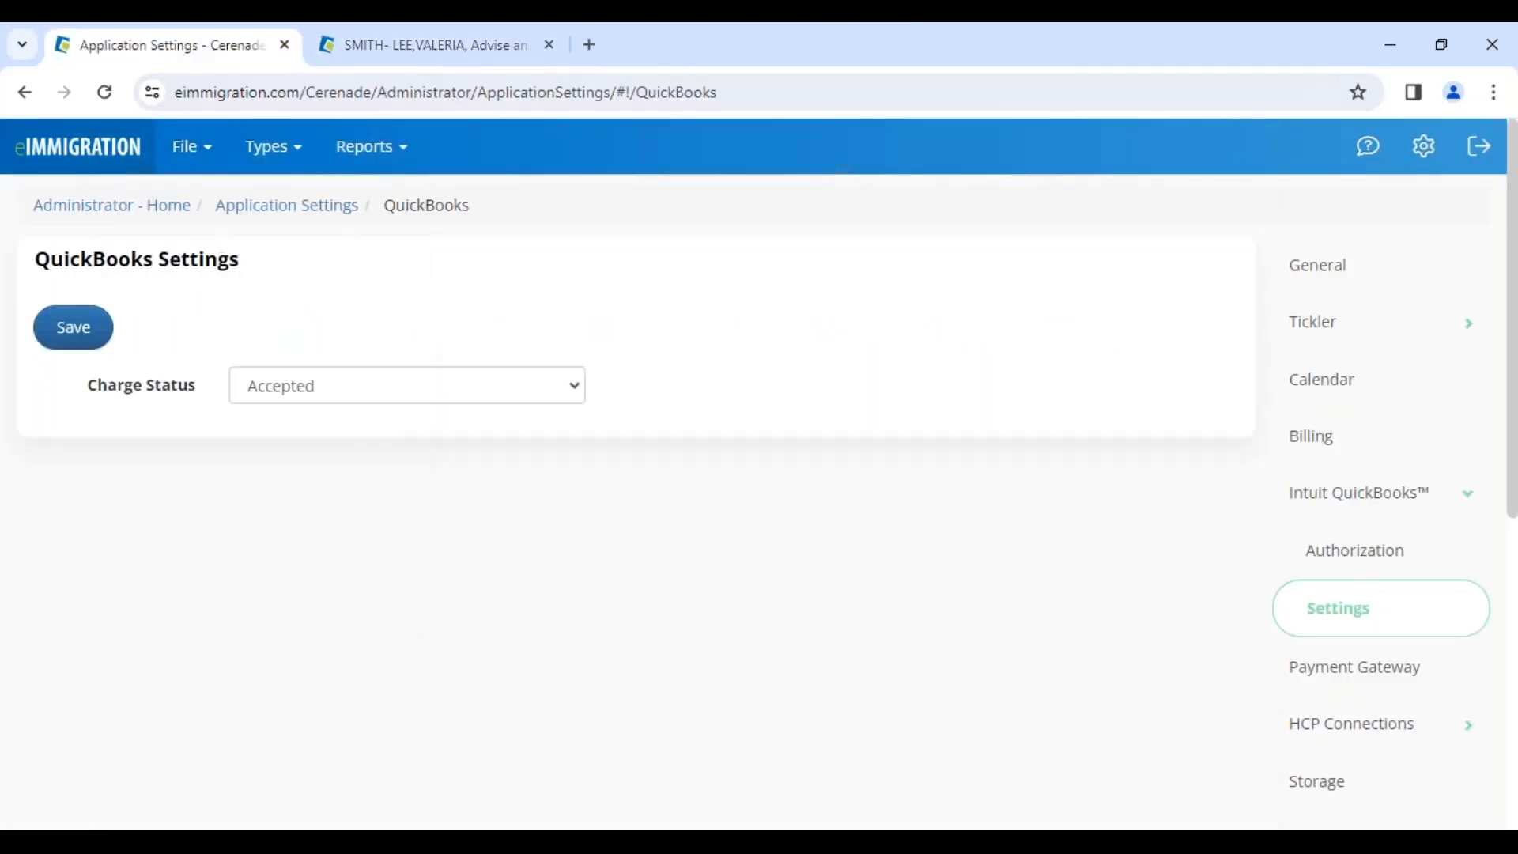
click(91, 155)
Start a new Advanced global case alert of type Warning, based on Invoices
drag(33, 207, 267, 278)
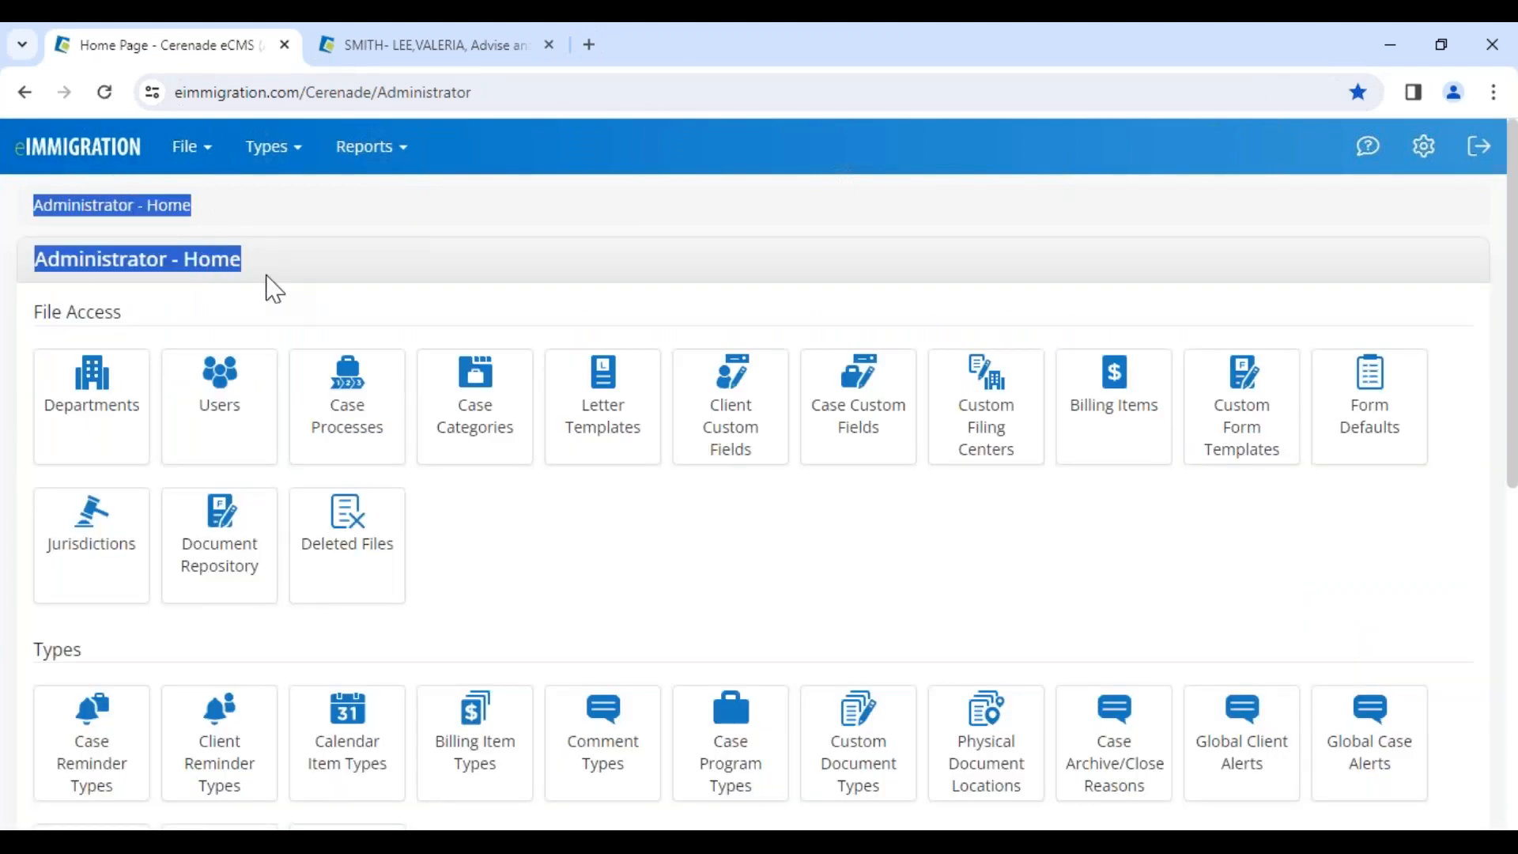
scroll(475, 630, down, 4)
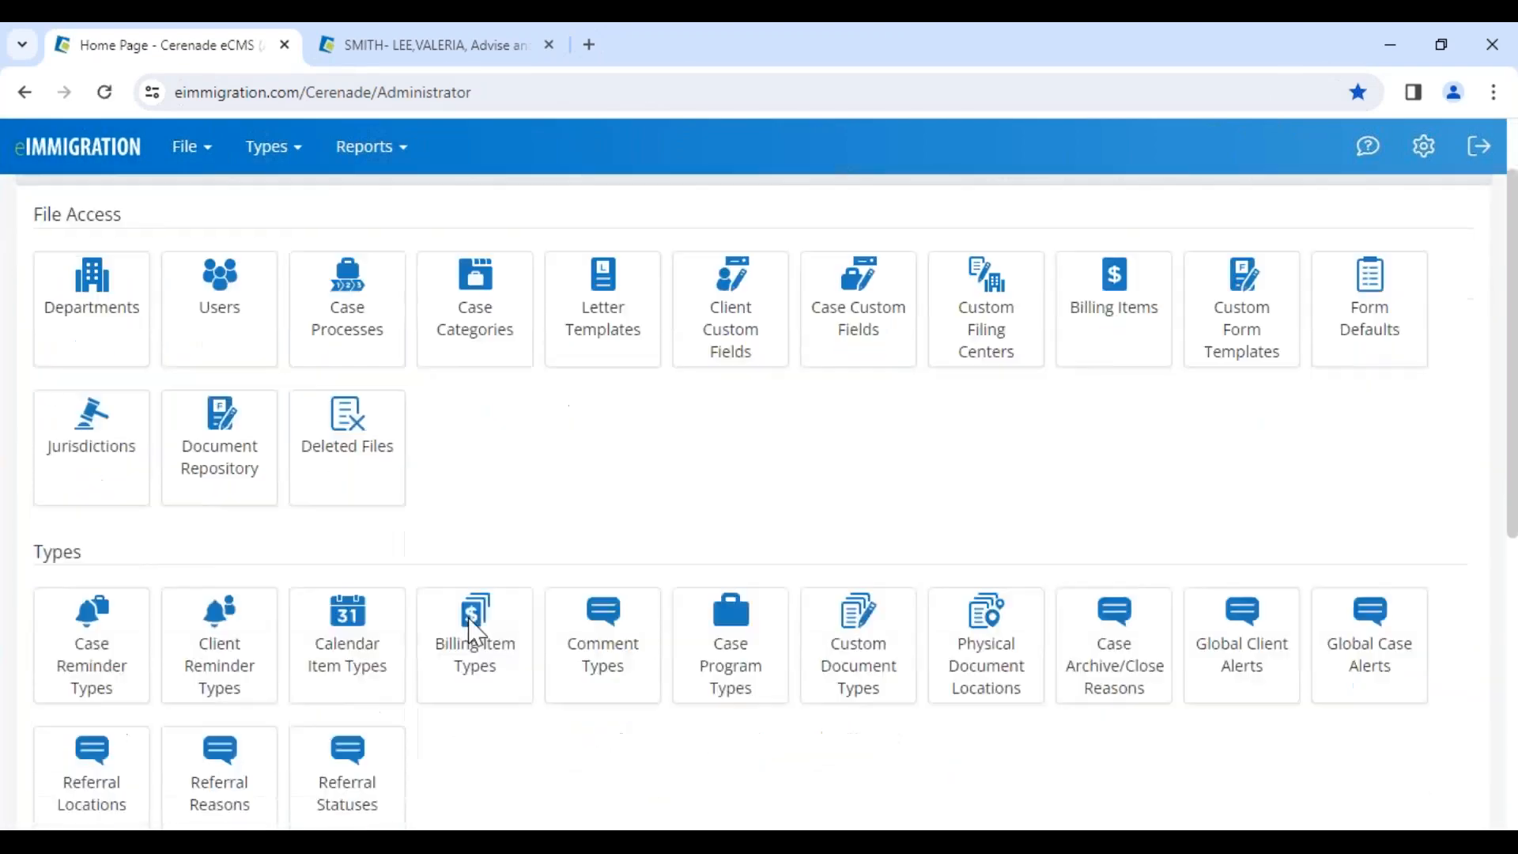
drag(28, 311, 112, 317)
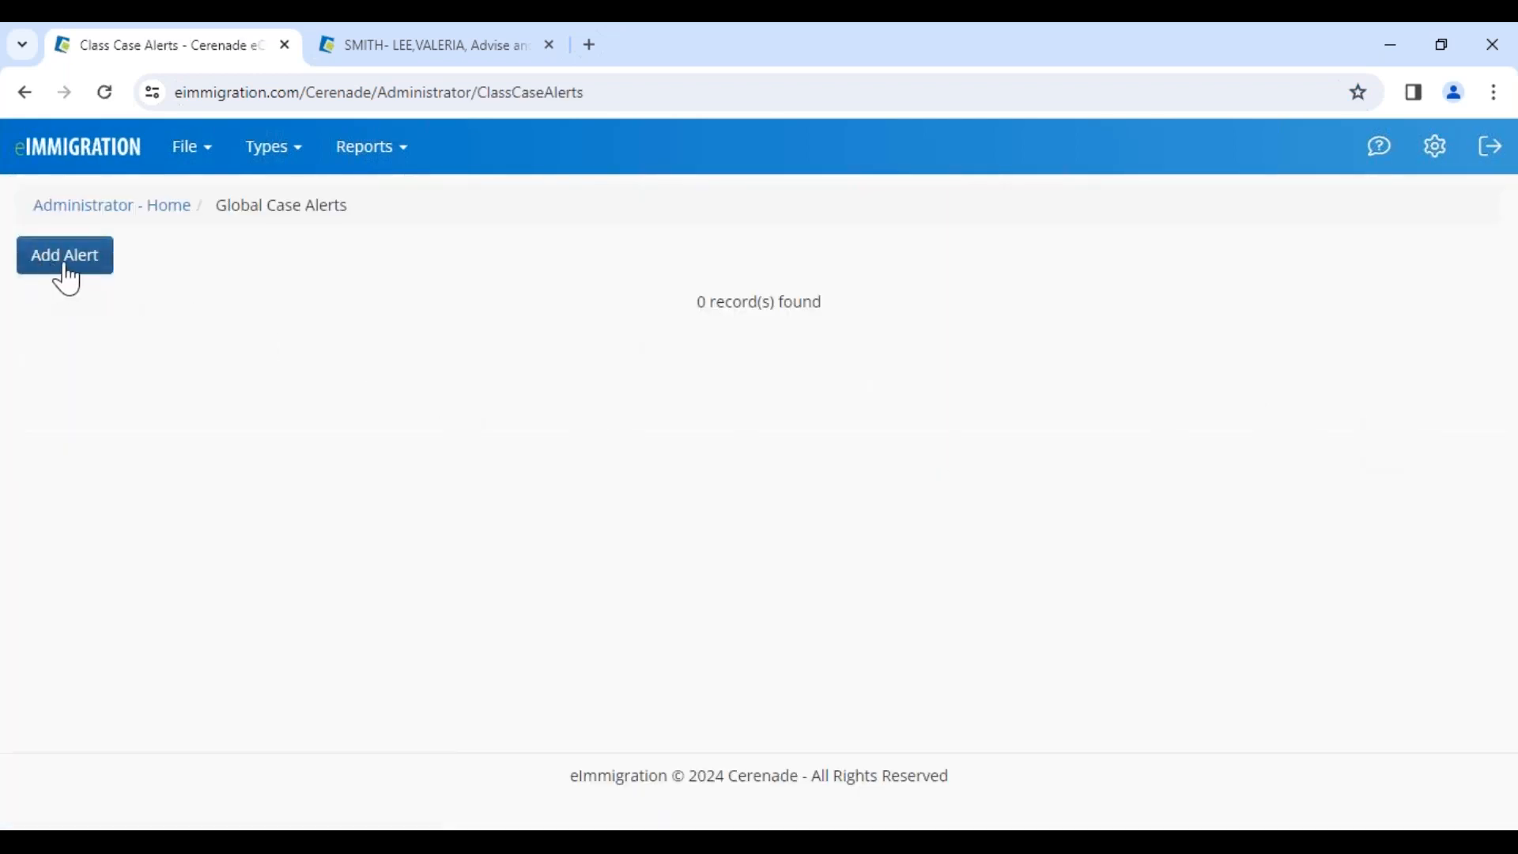
click(68, 257)
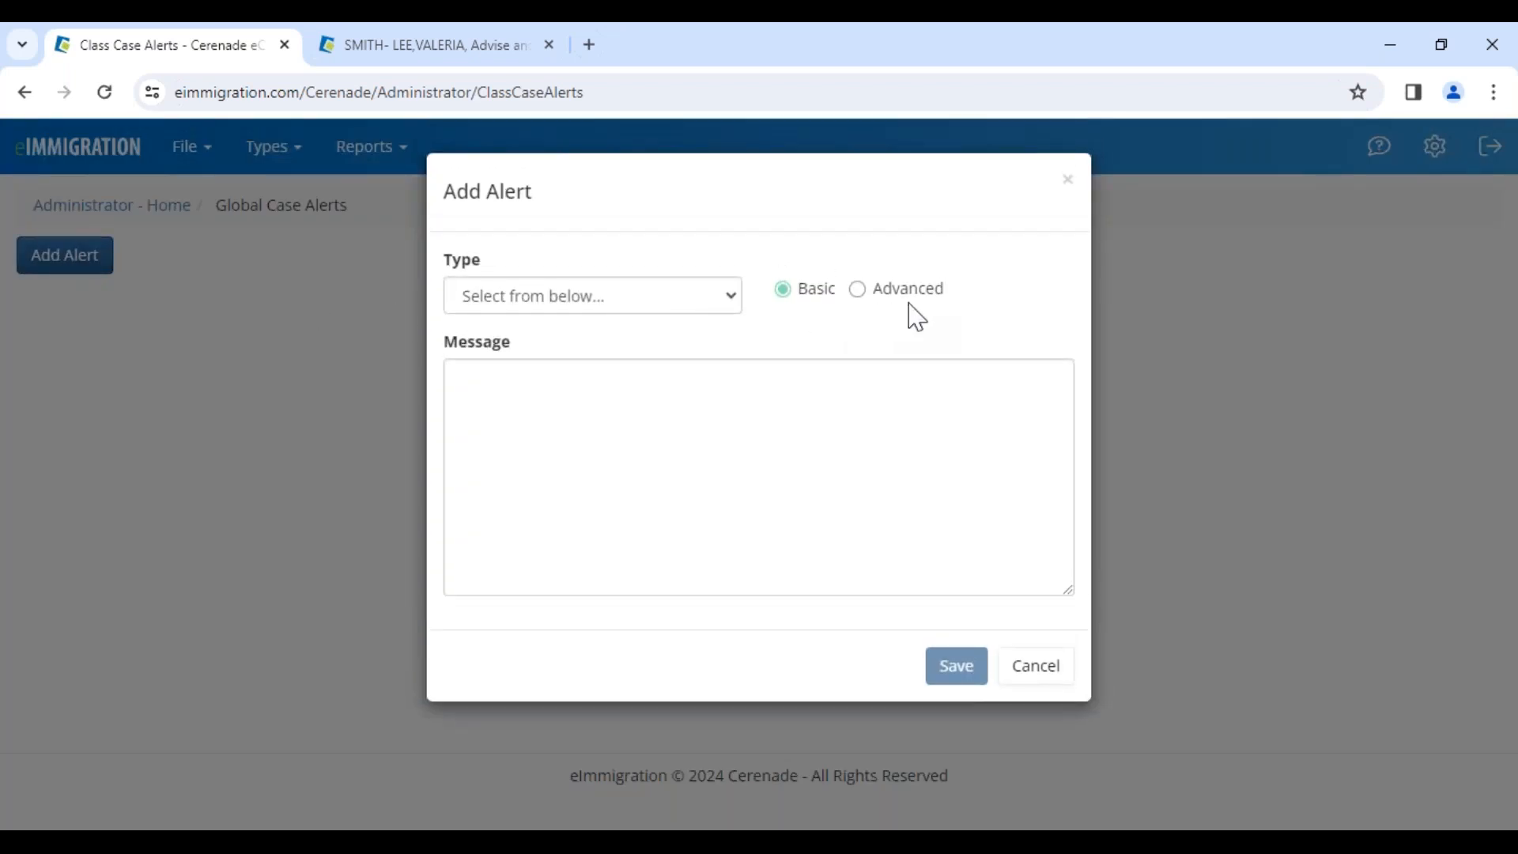
click(933, 299)
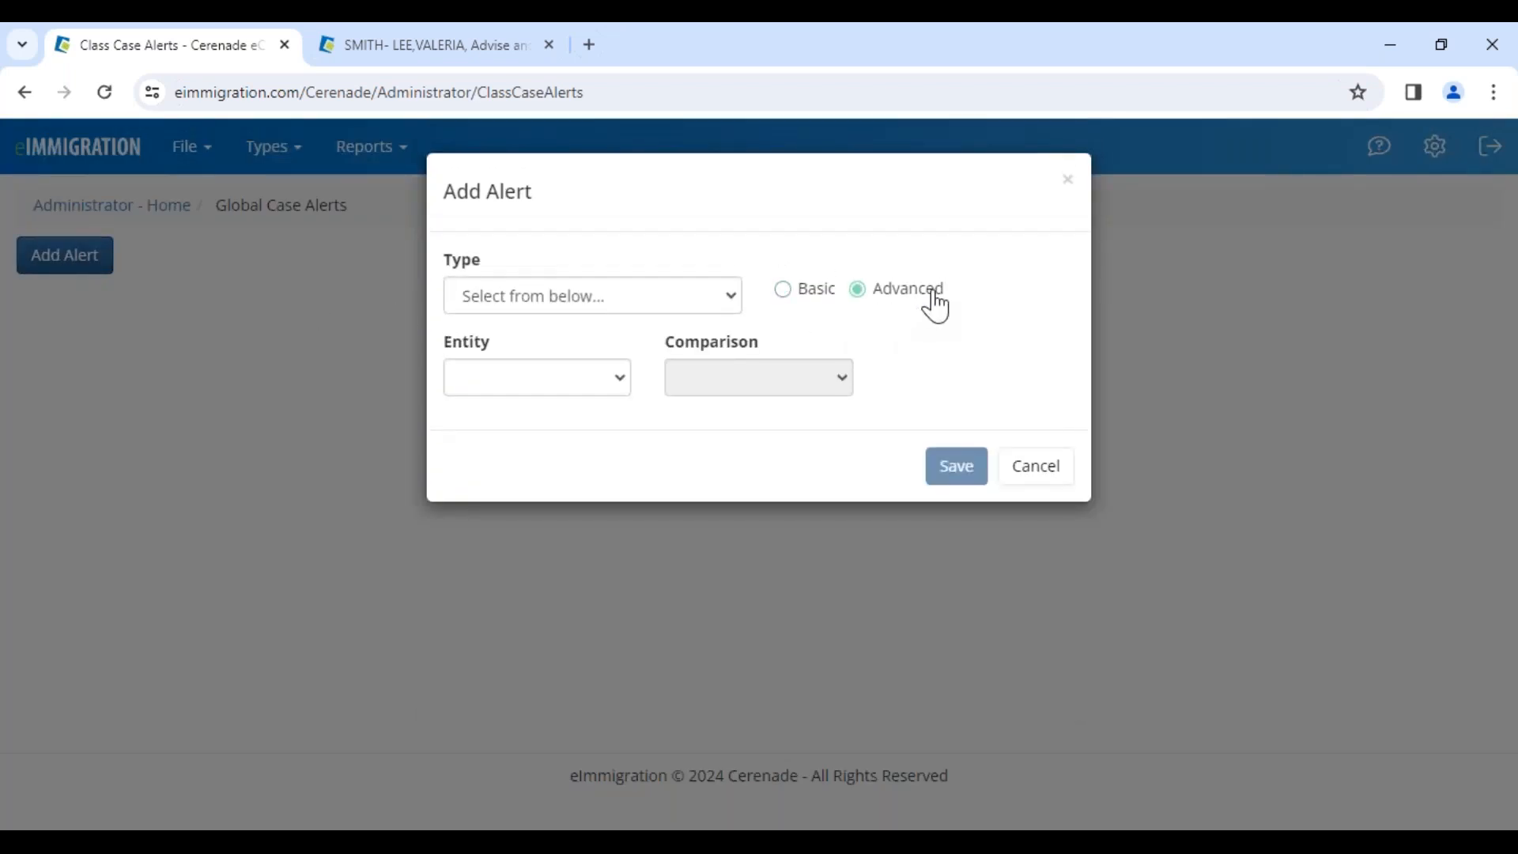
click(499, 295)
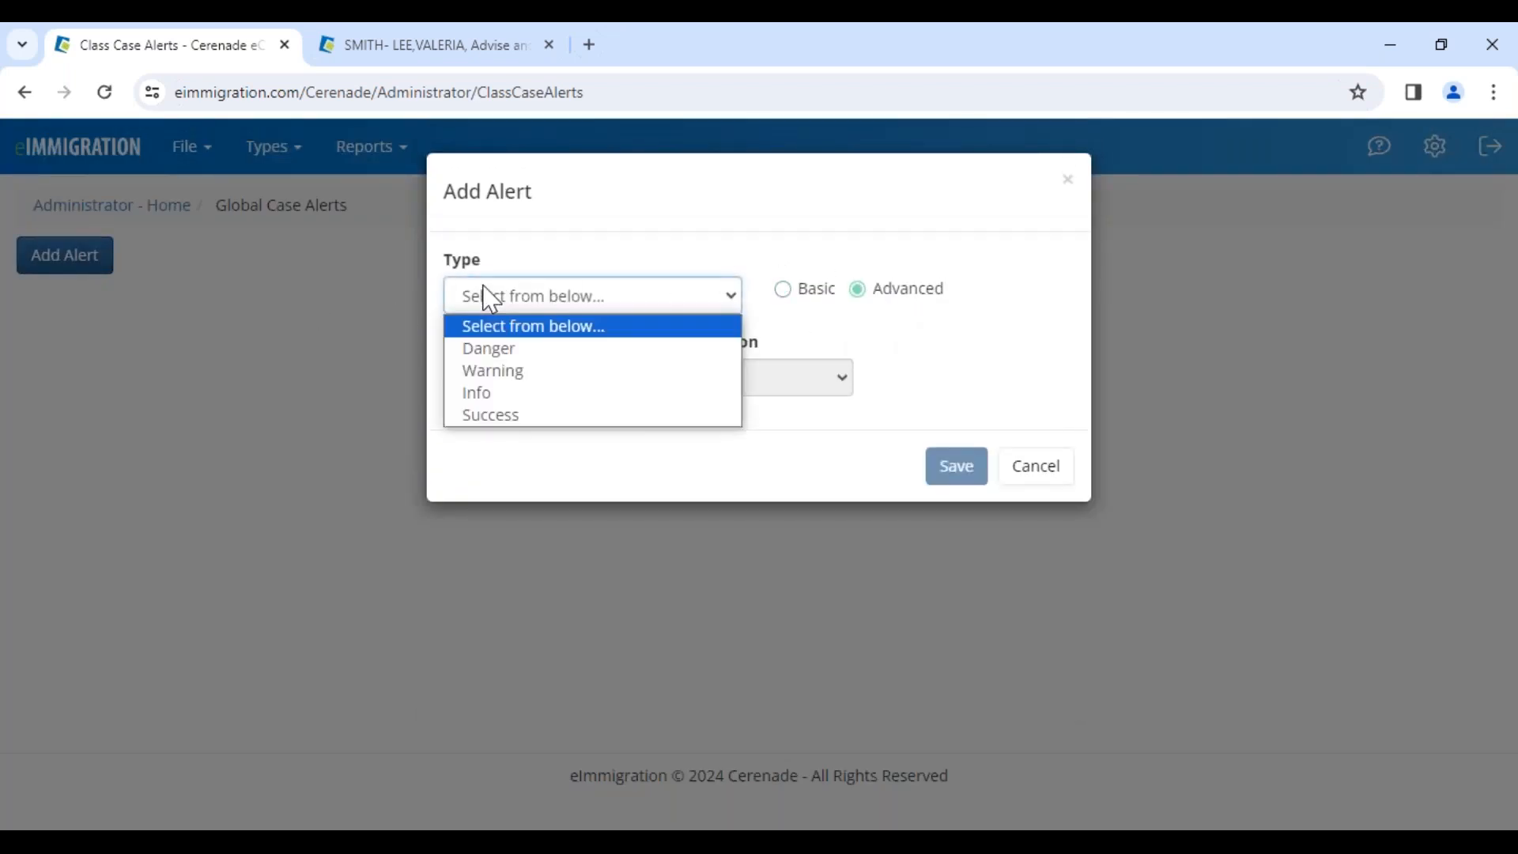
click(503, 372)
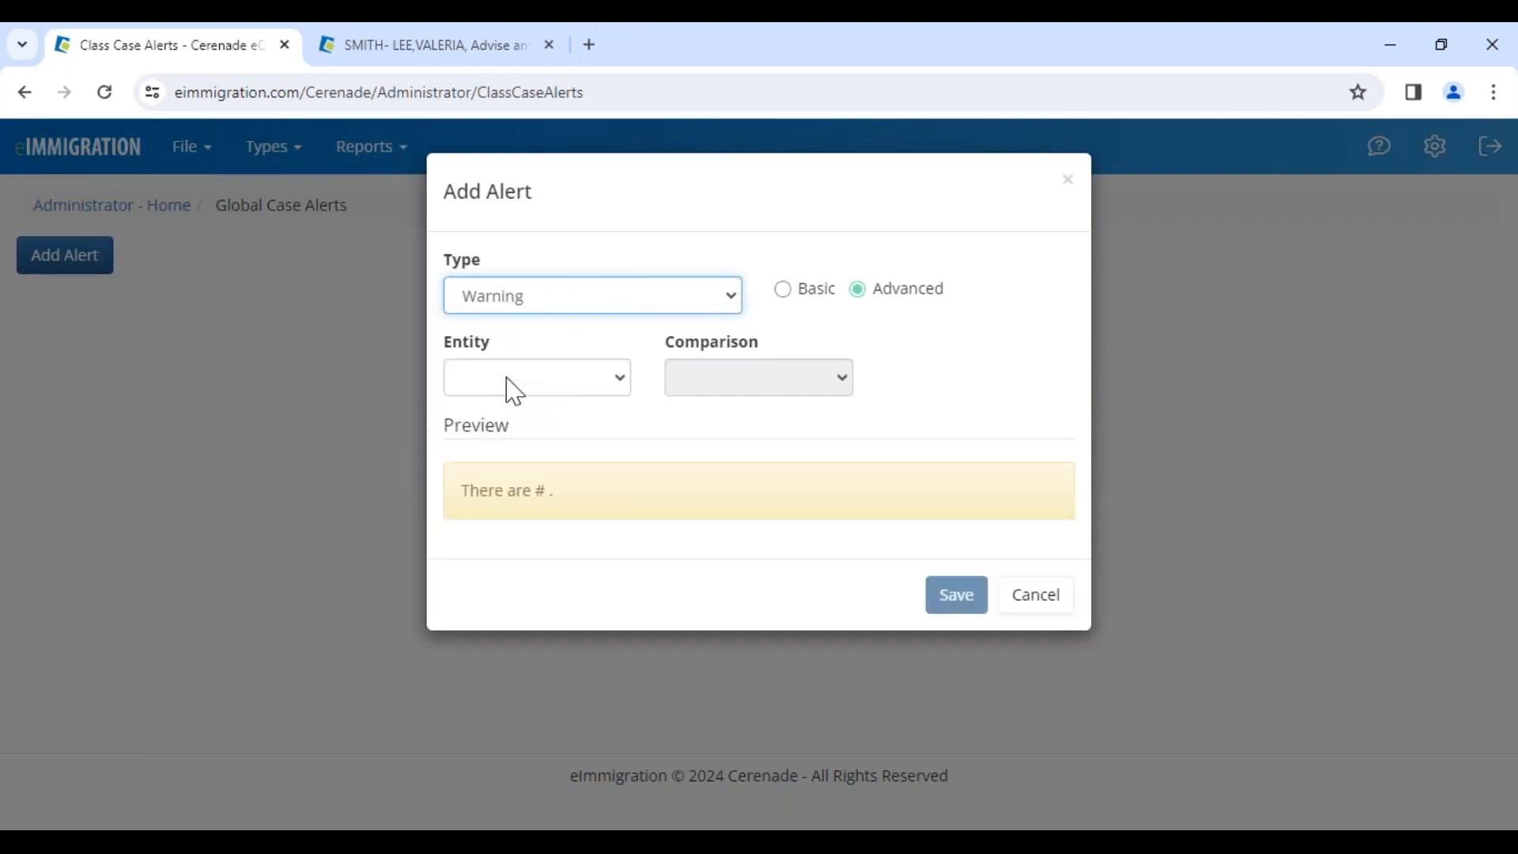
click(507, 379)
click(520, 435)
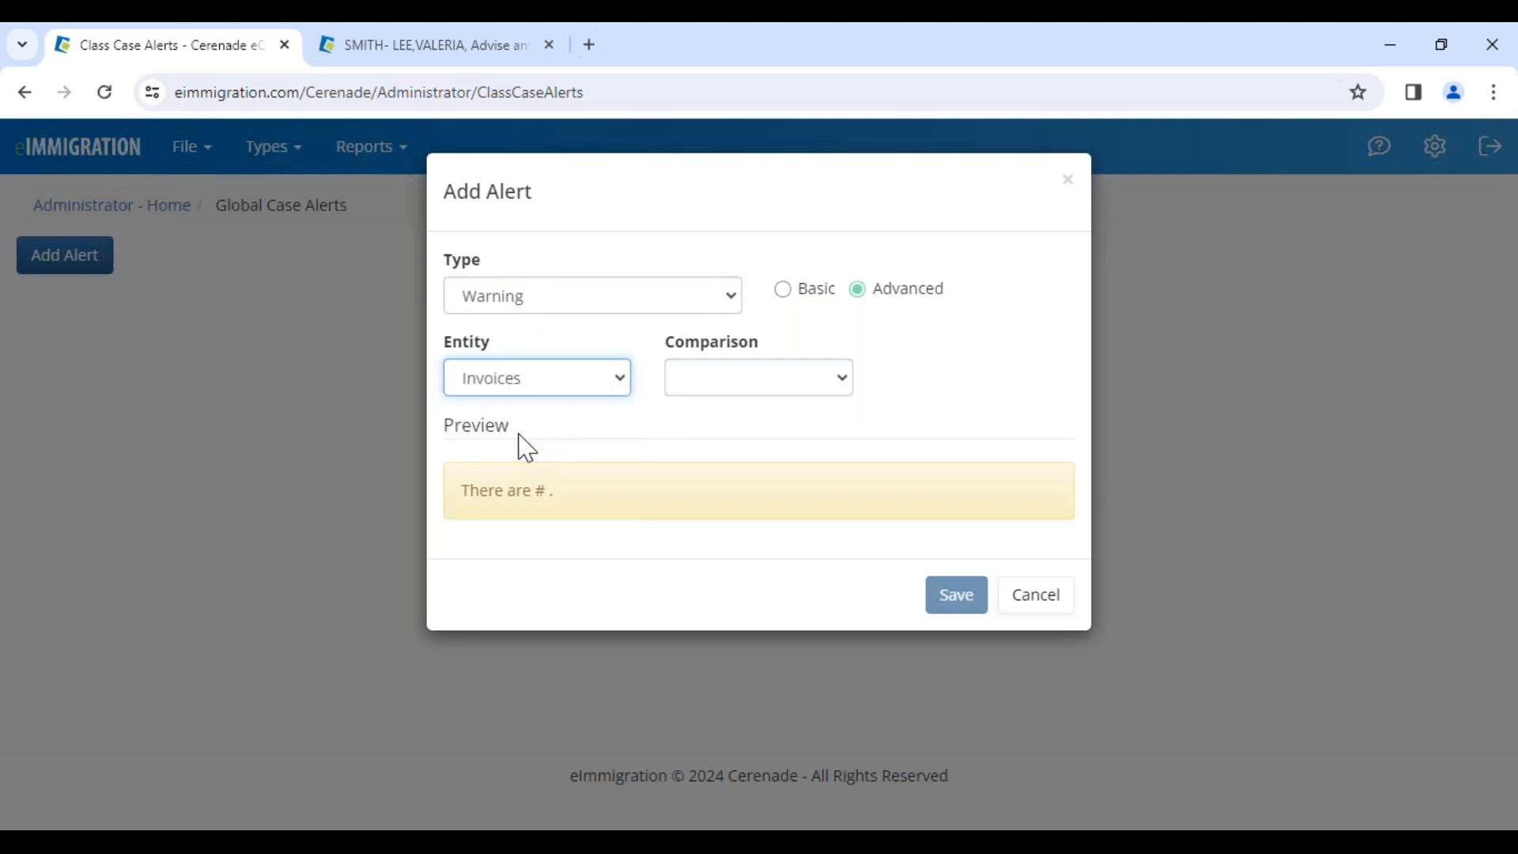
Set the condition to Are Overdue, save the alert, and reload the case's QB Billing page
drag(482, 190, 567, 190)
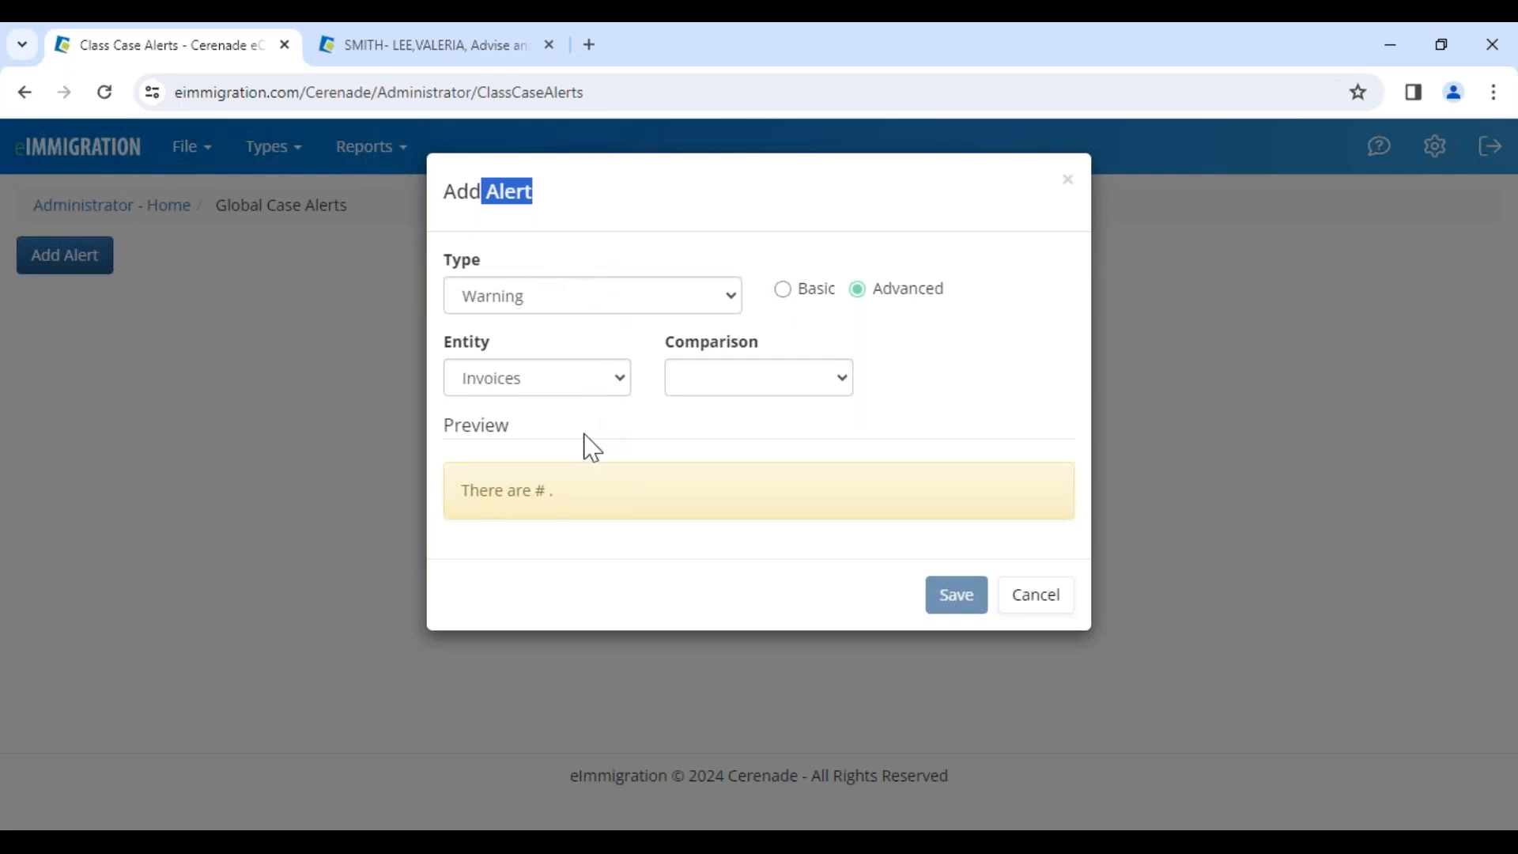
click(722, 387)
click(731, 430)
click(932, 388)
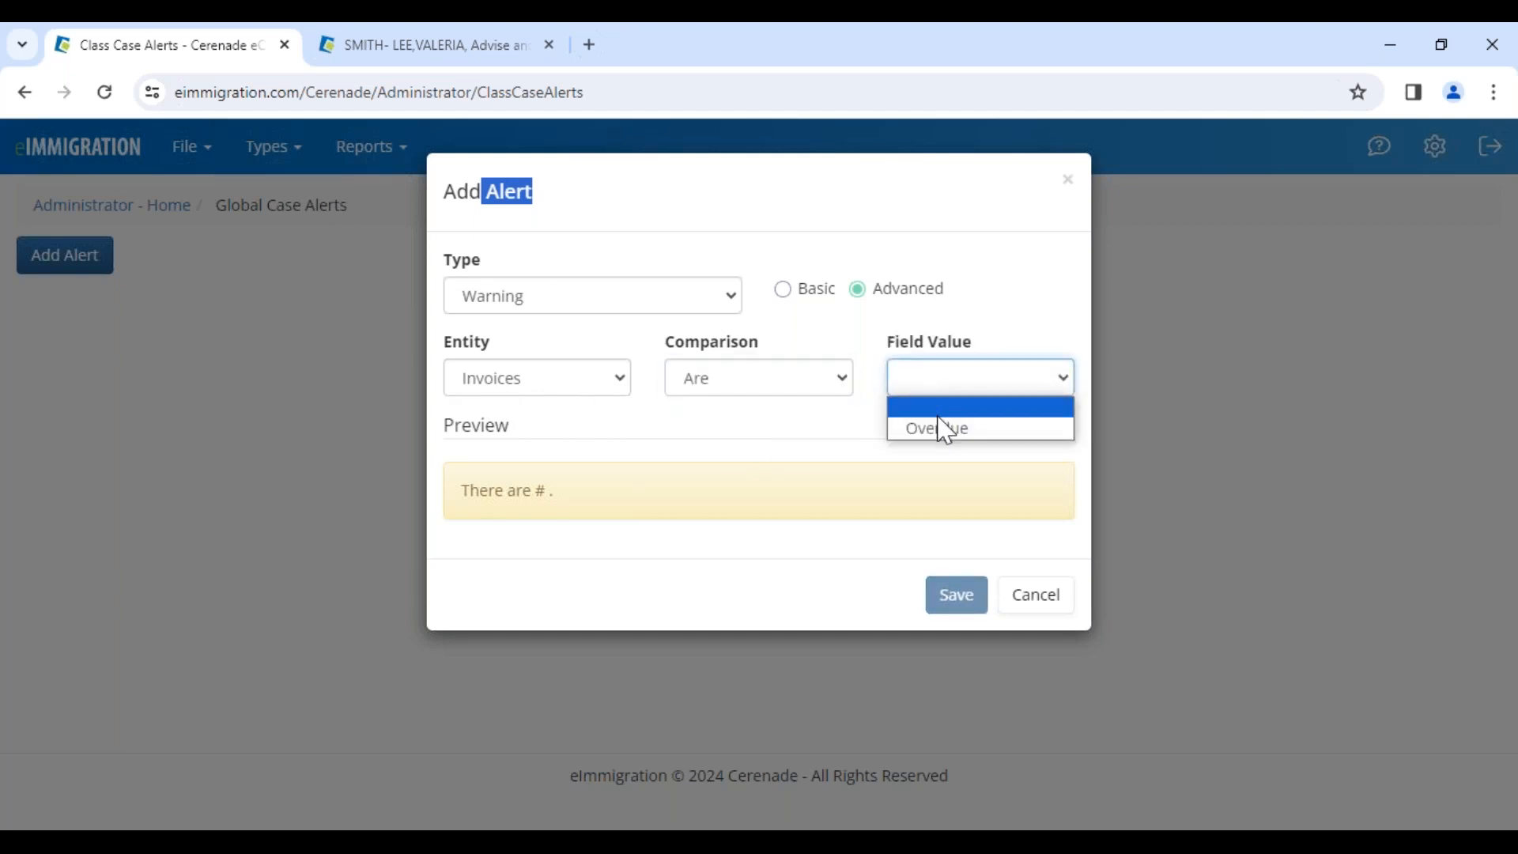
click(952, 431)
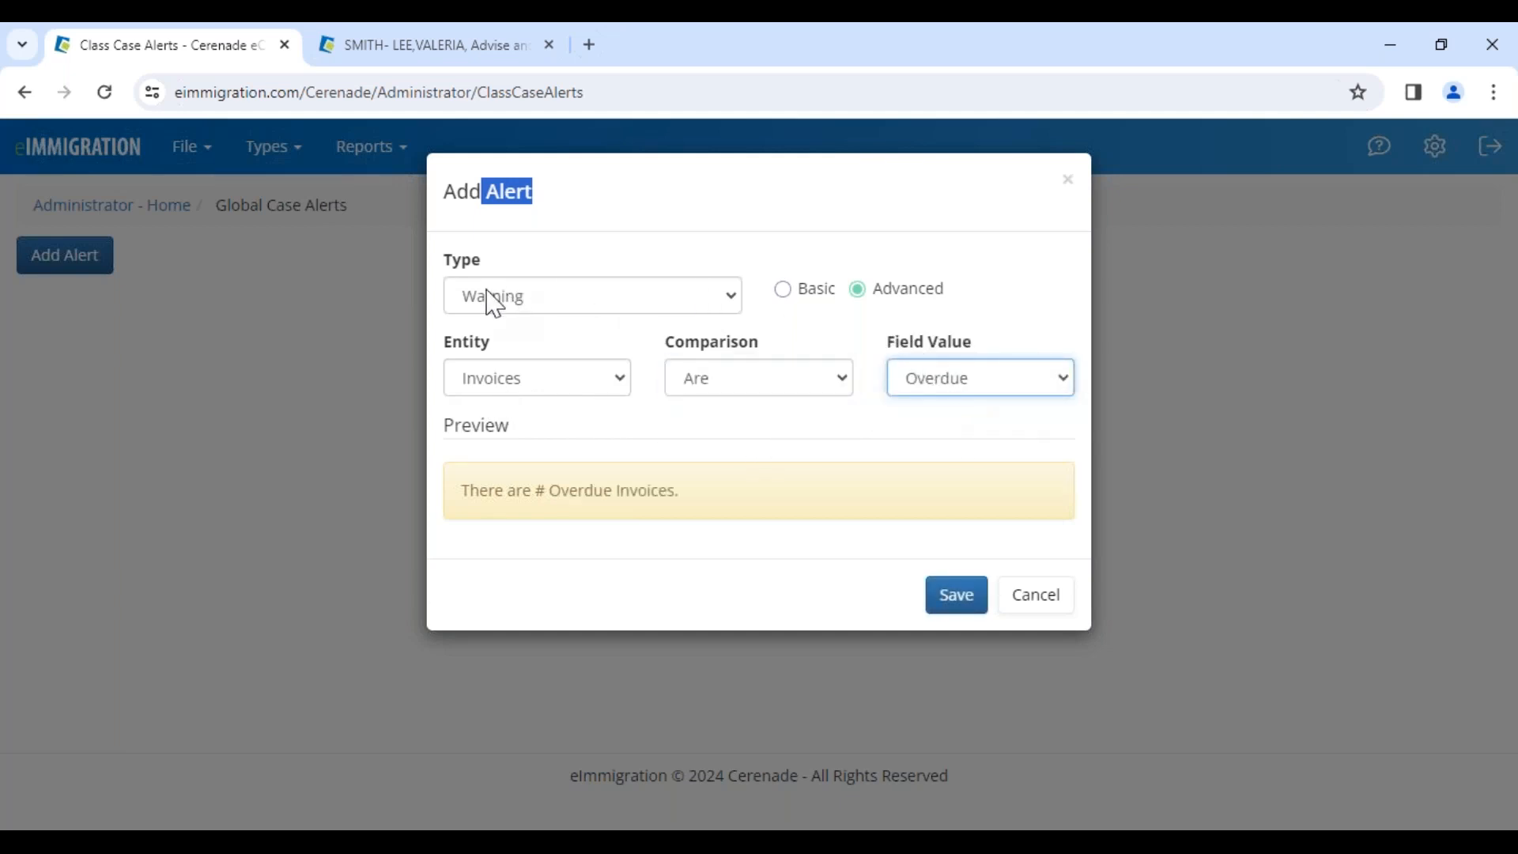
click(955, 602)
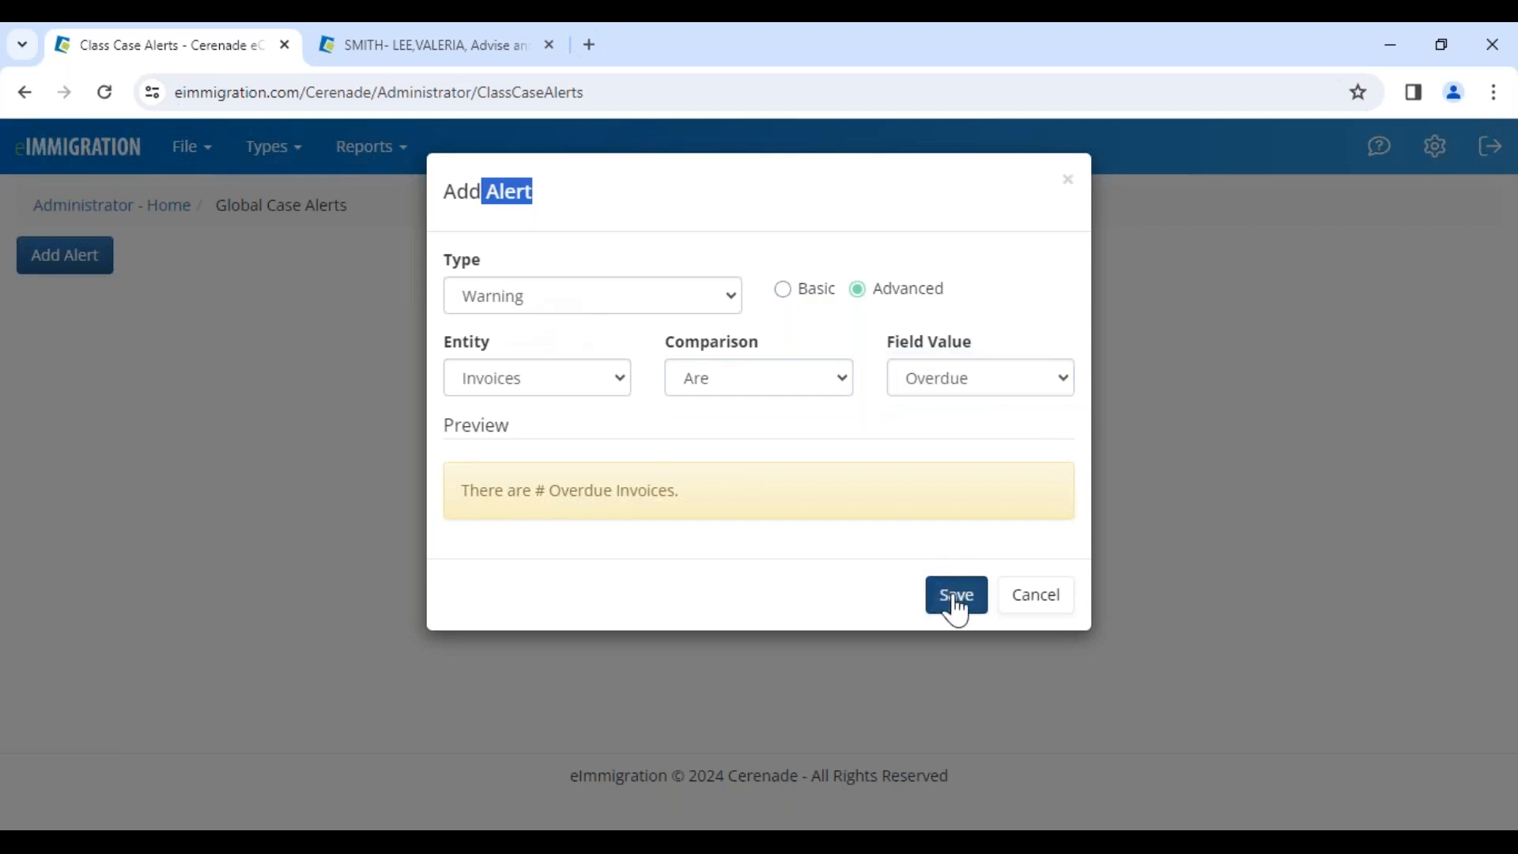
click(388, 47)
click(105, 94)
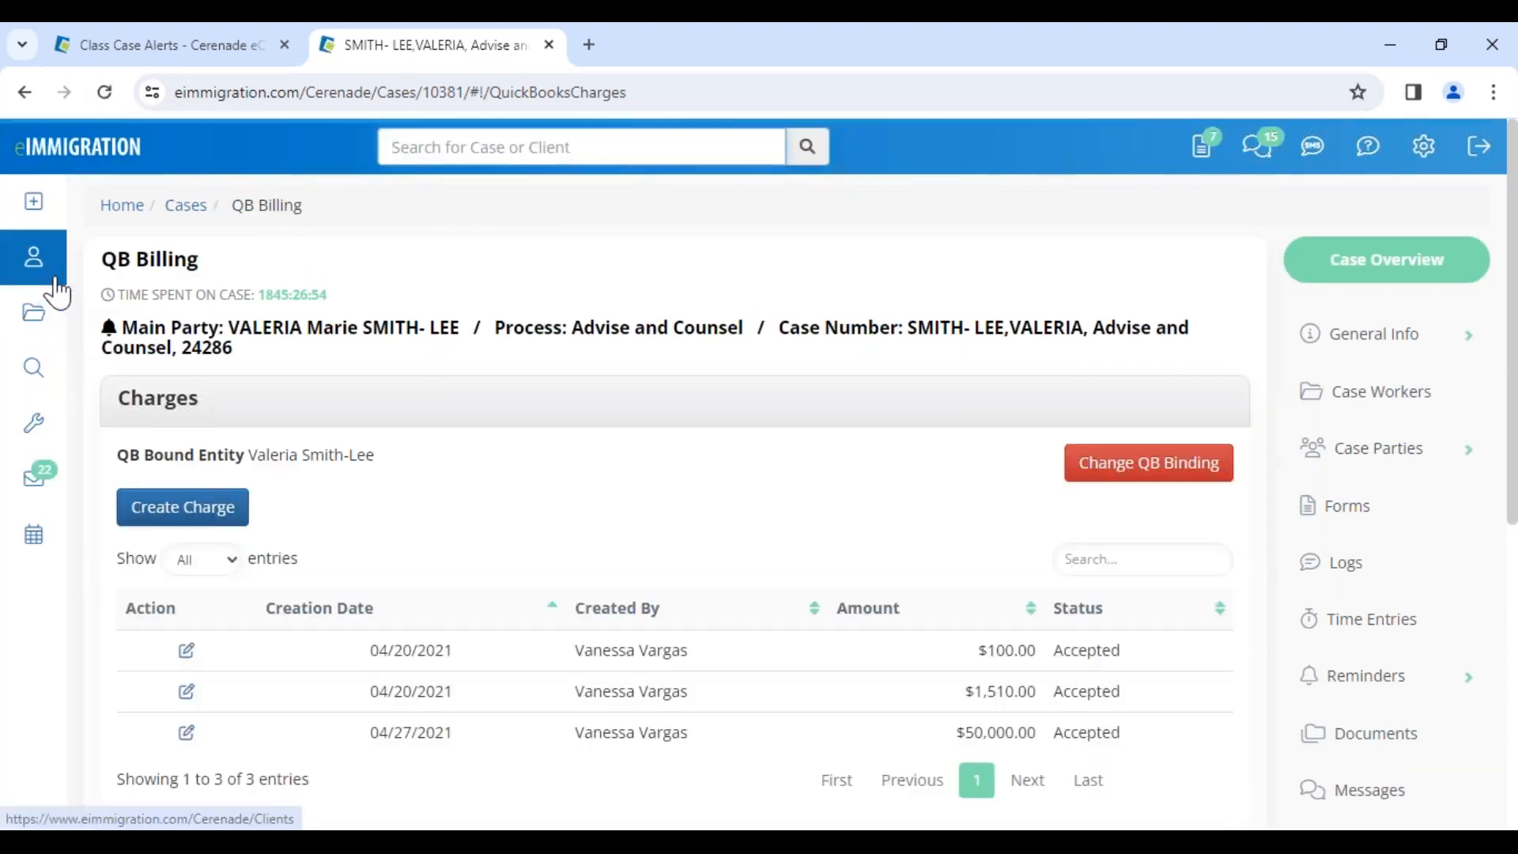
Open the IV & AOS case's main party record to see the 214 Overdue Invoices alert
click(38, 338)
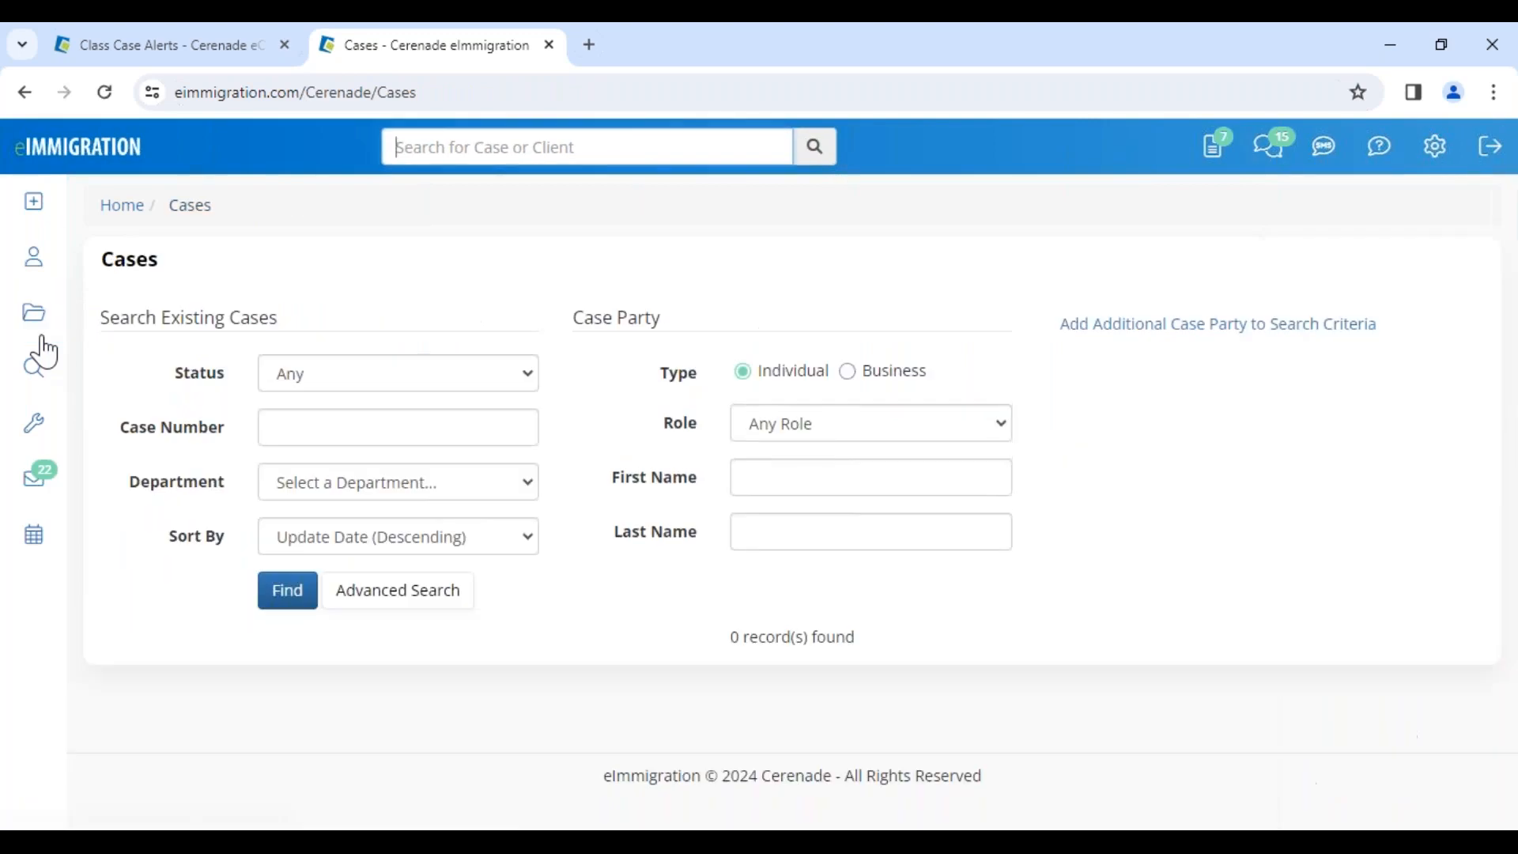
click(291, 594)
scroll(296, 600, down, 7)
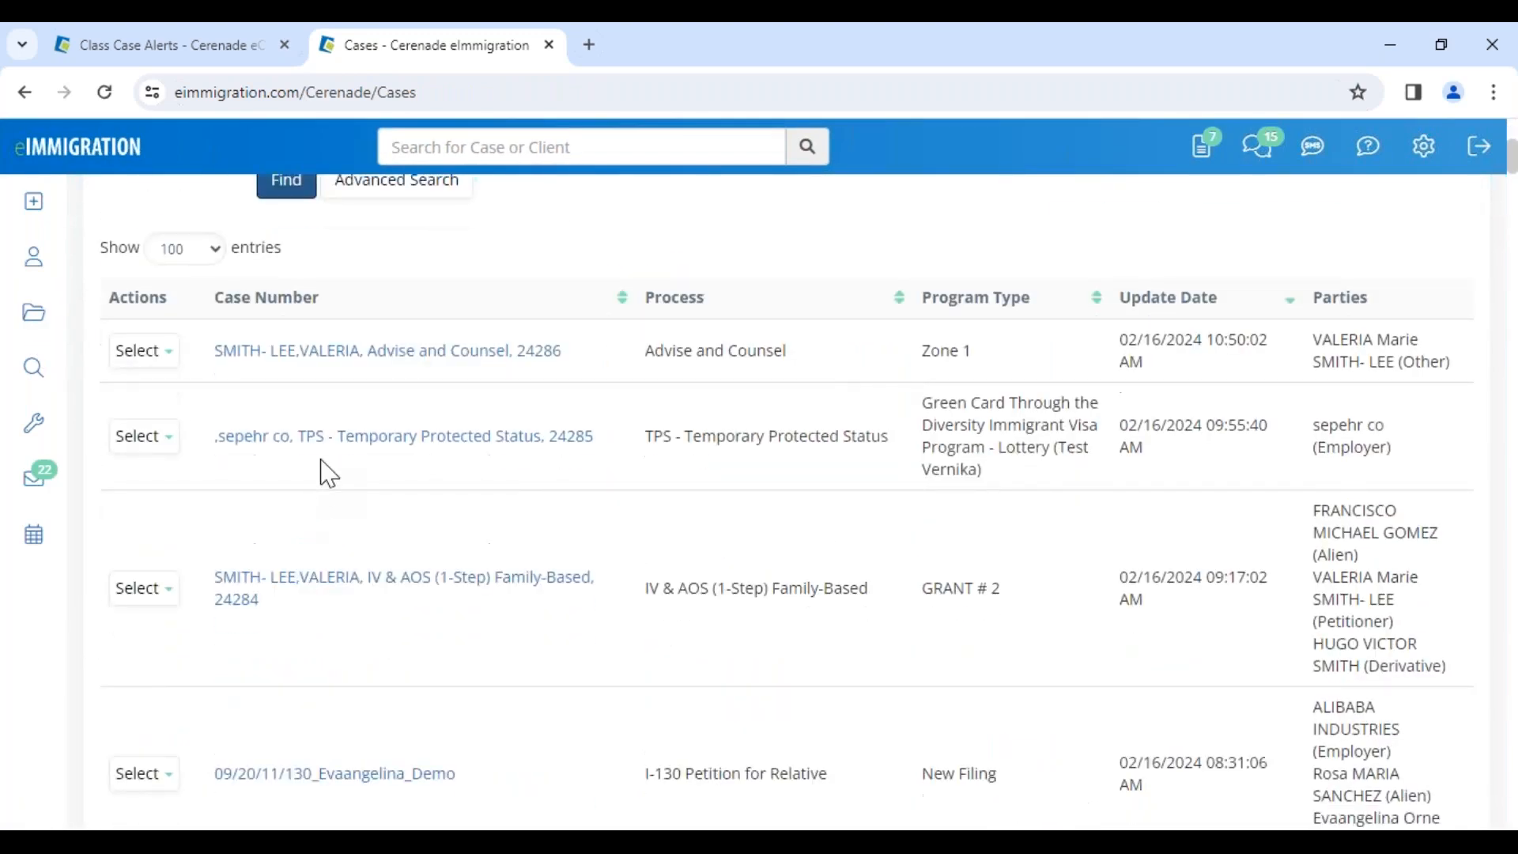
click(376, 547)
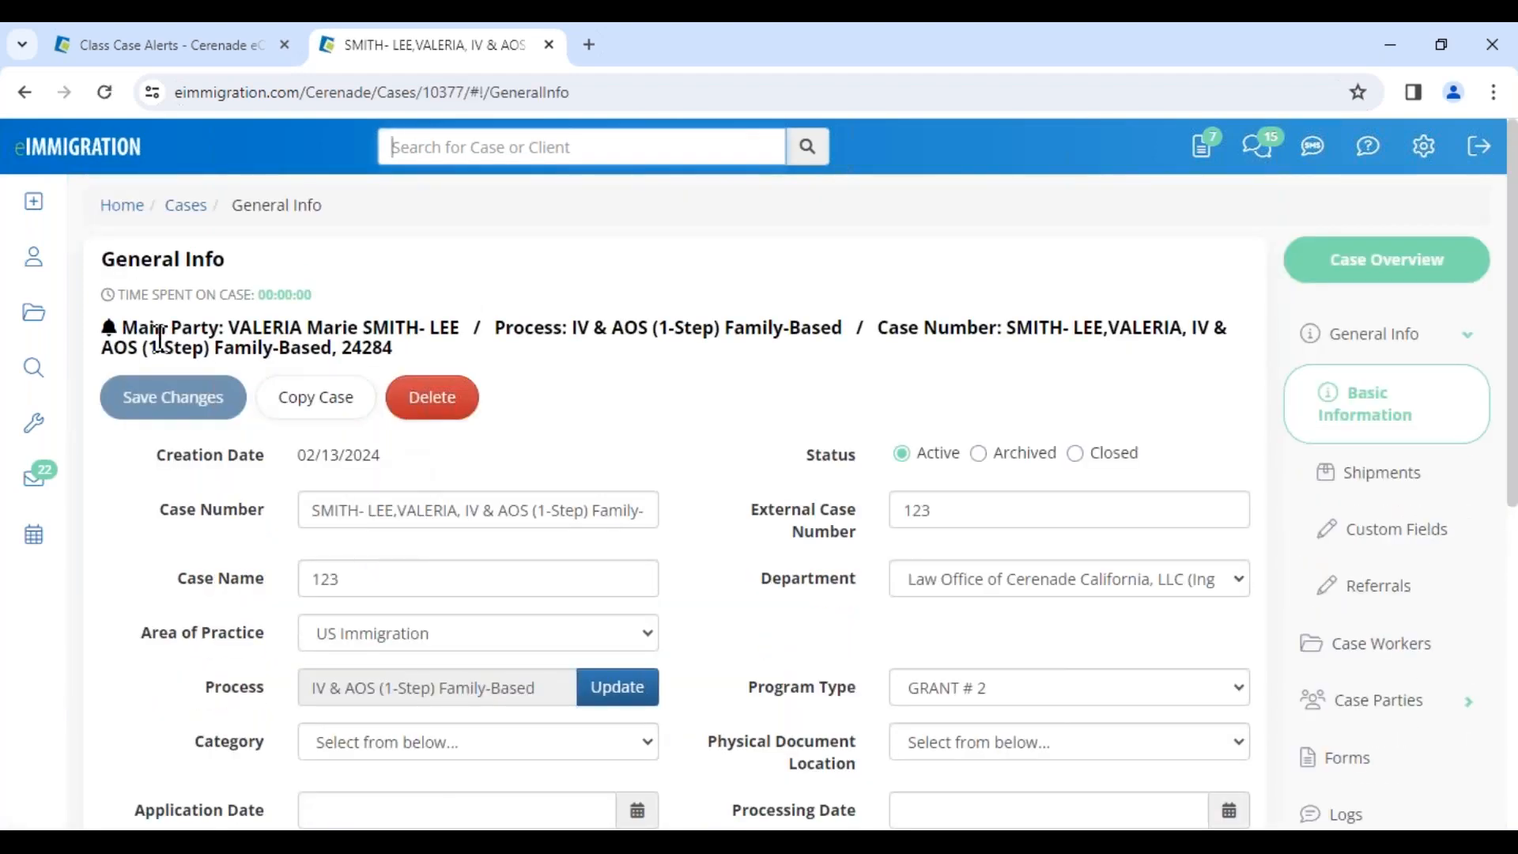
click(285, 327)
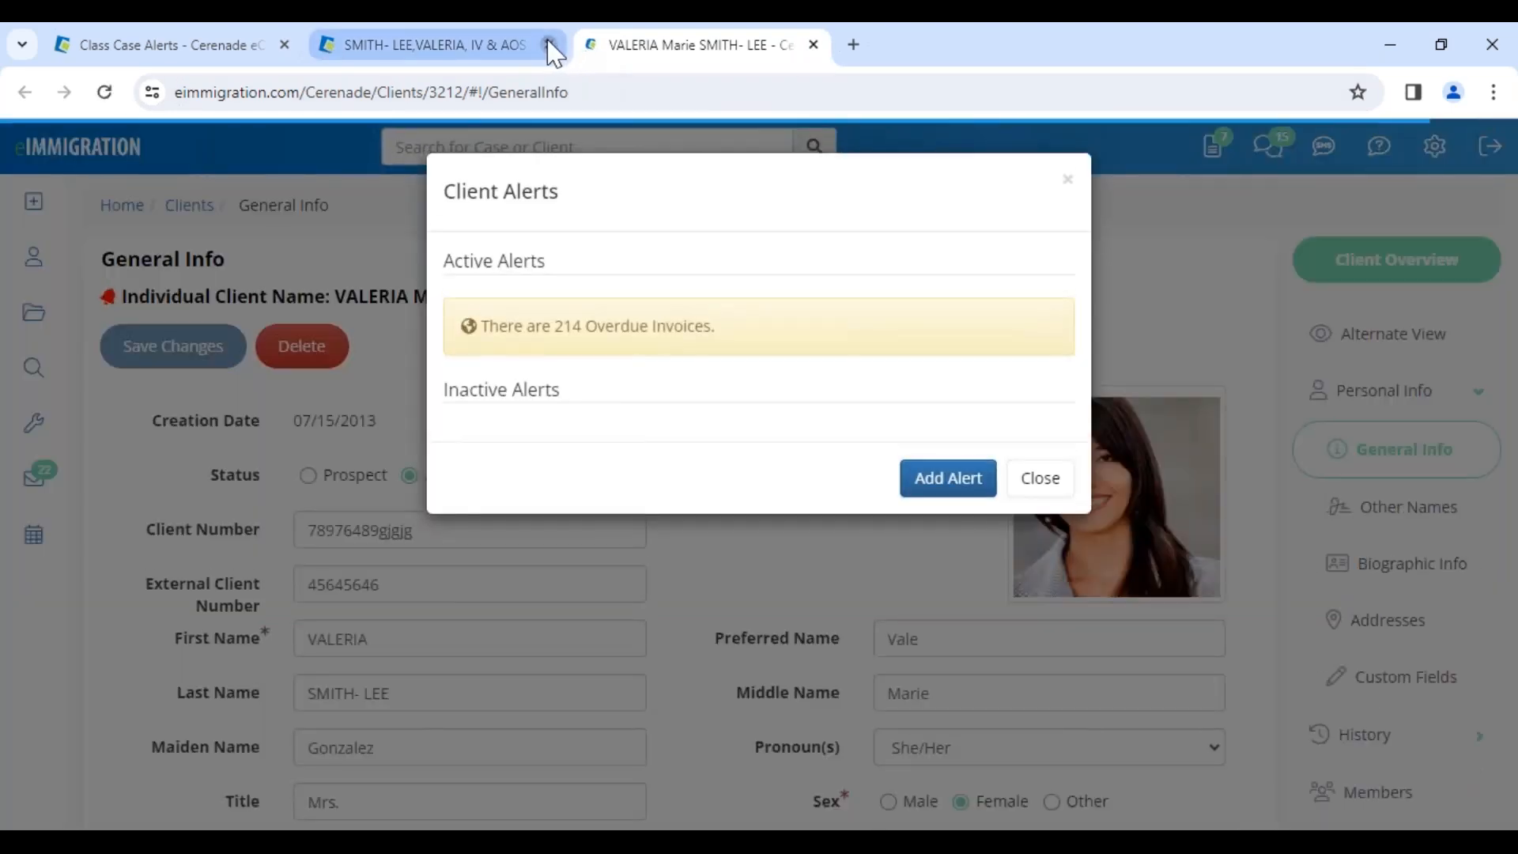
click(549, 45)
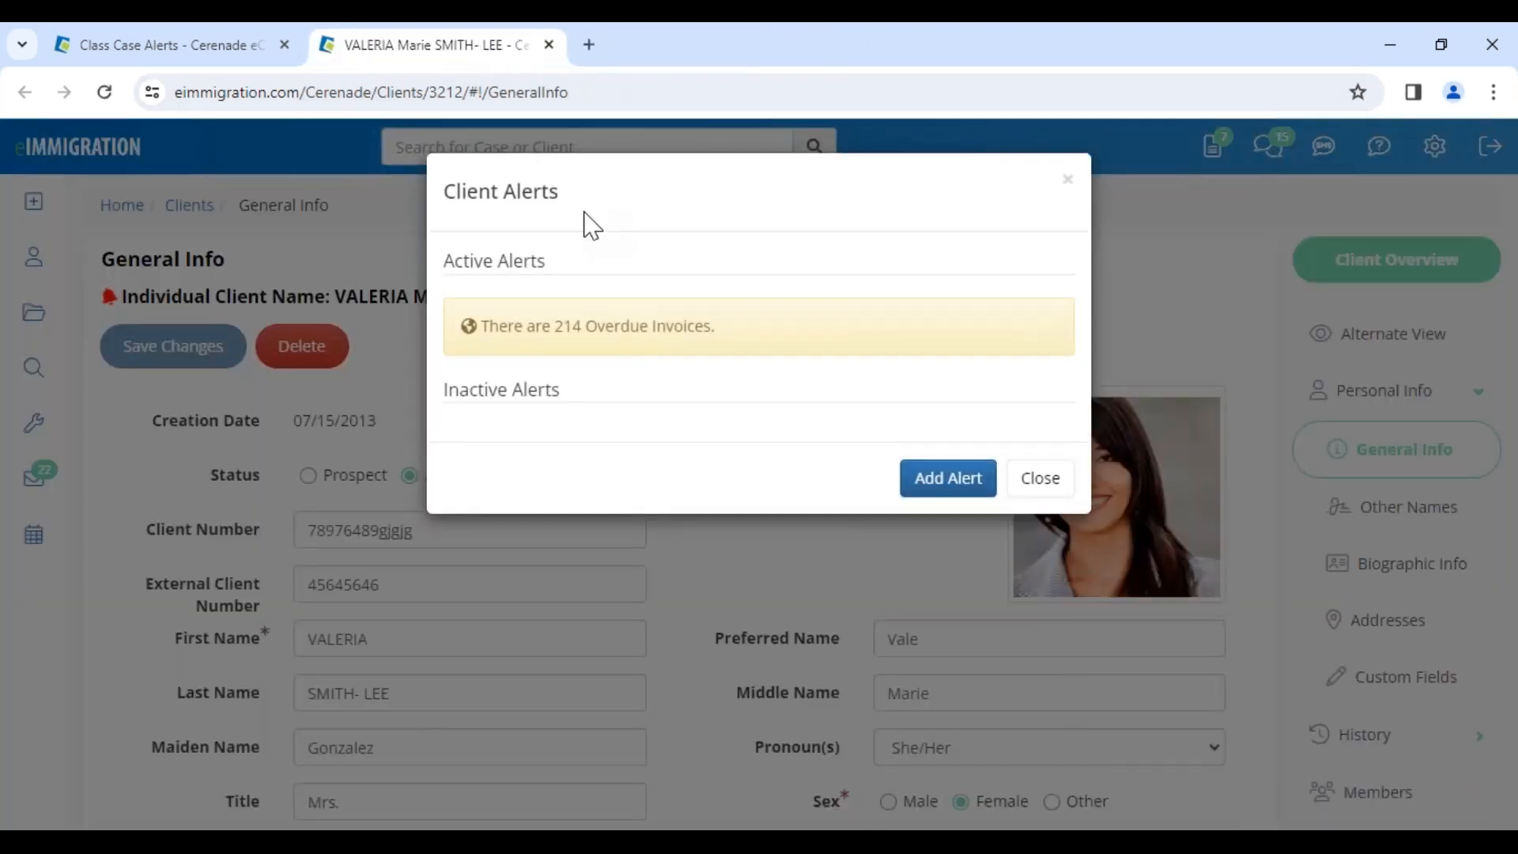
drag(551, 333, 751, 339)
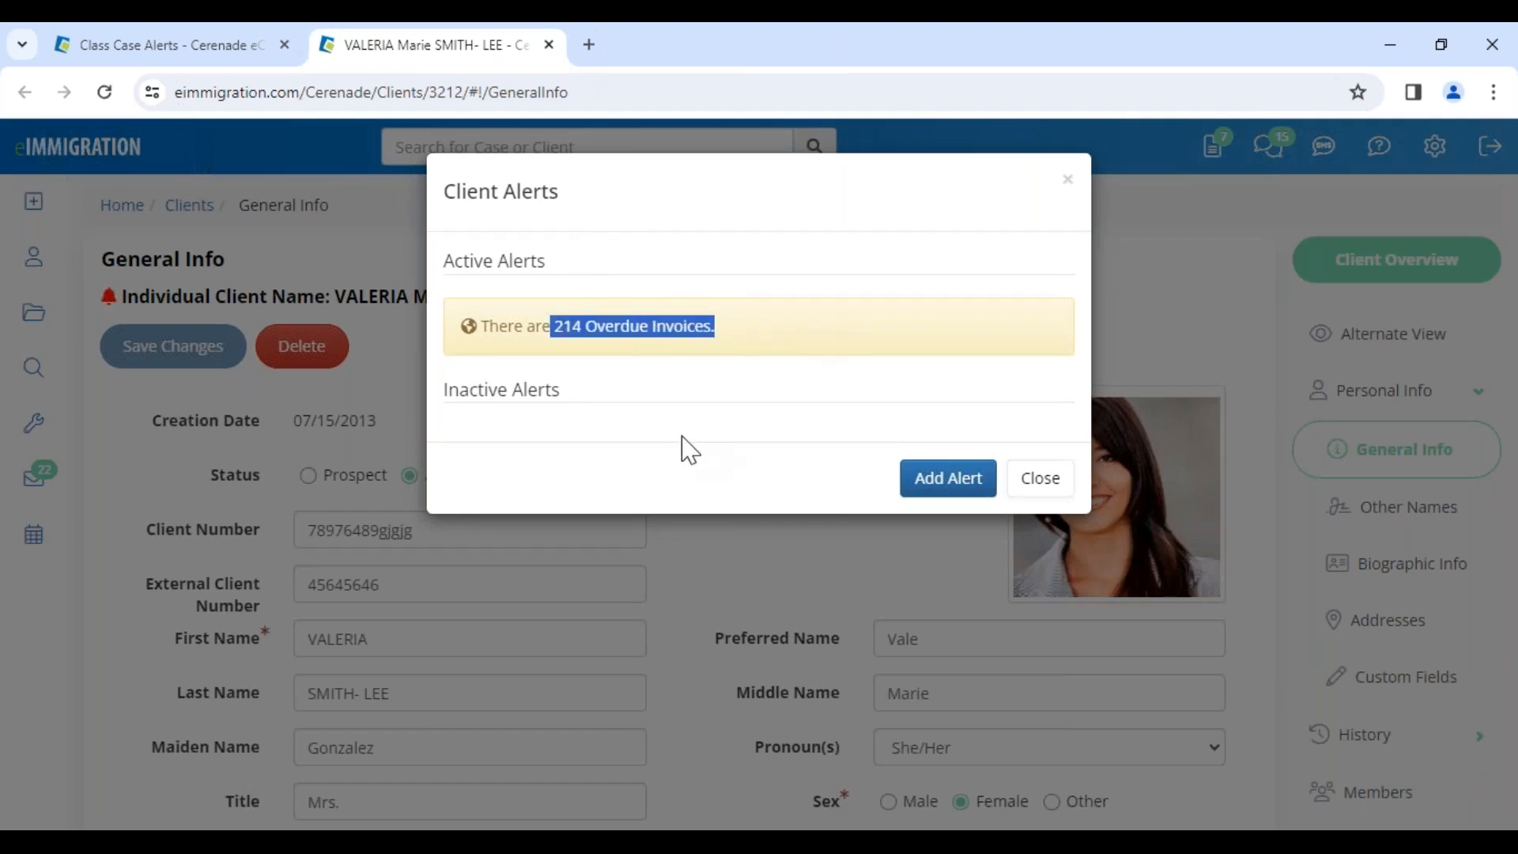
drag(437, 195, 576, 200)
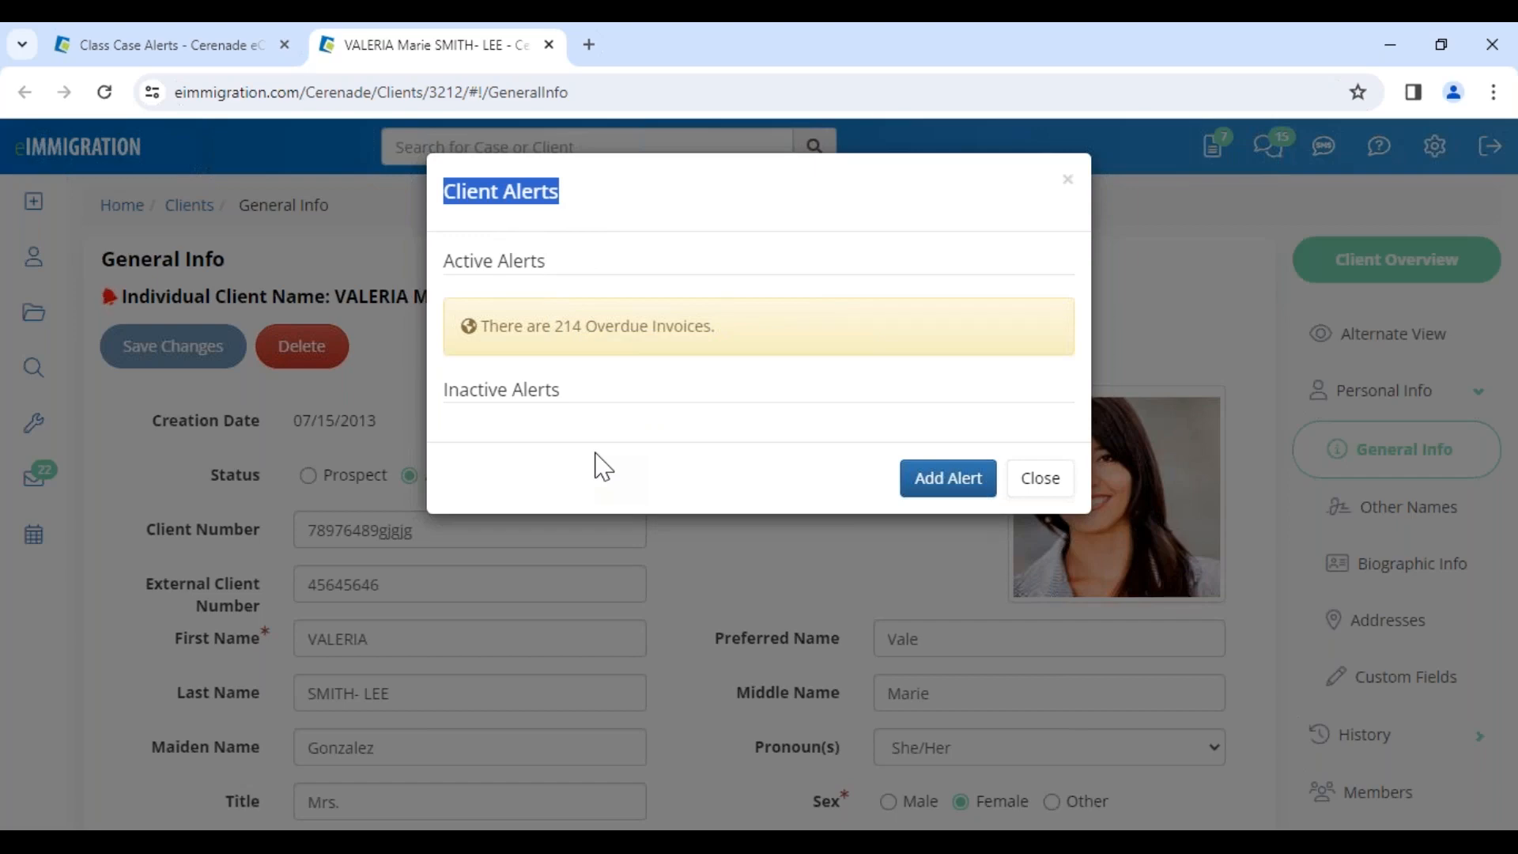
Dismiss the client alerts and open the client's Billing > Invoices list
drag(557, 326, 744, 332)
click(769, 434)
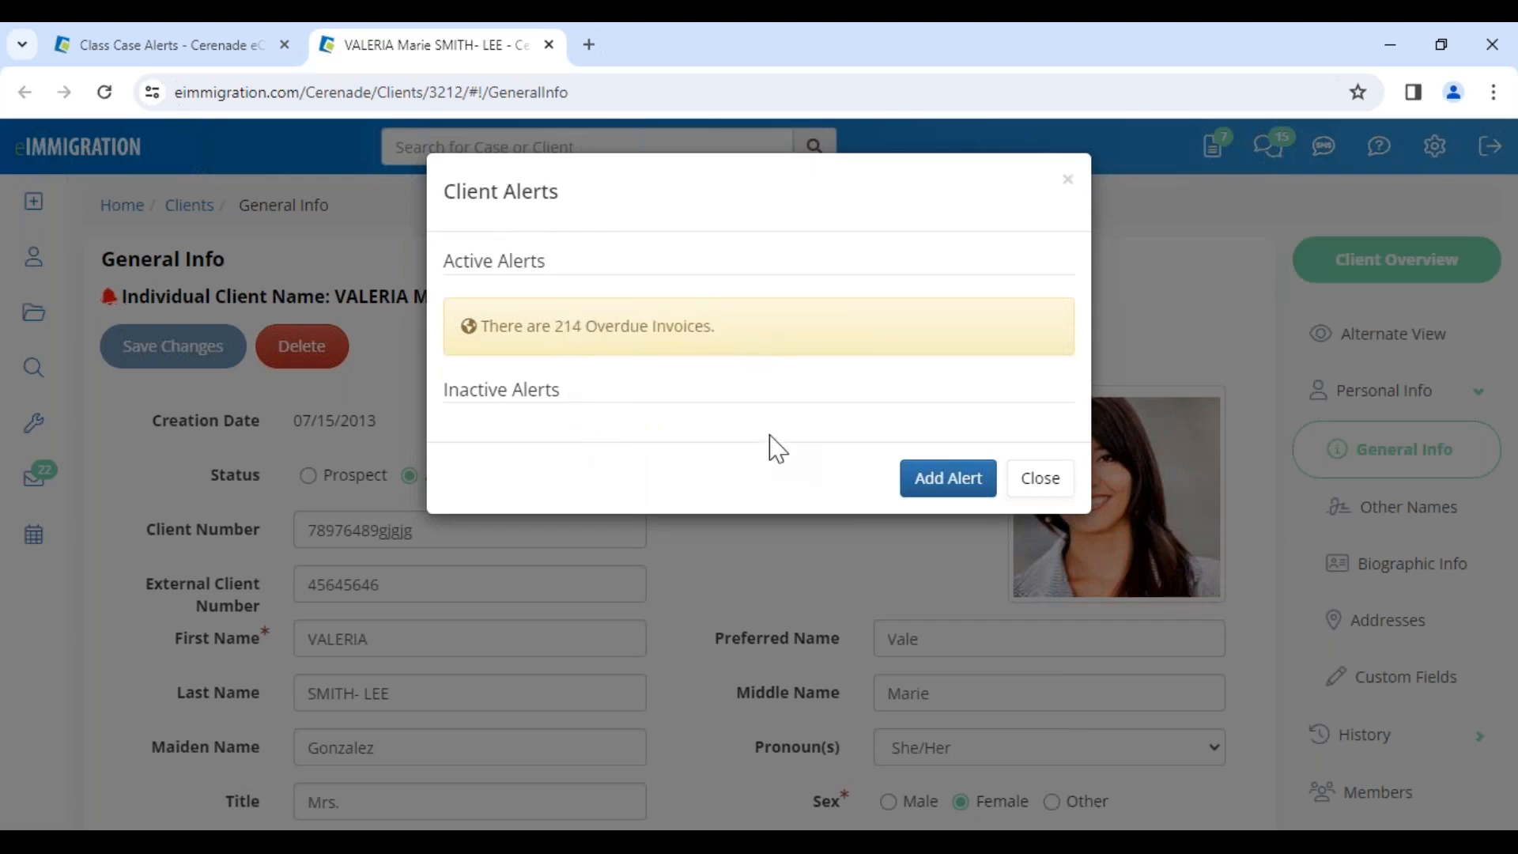
click(1040, 477)
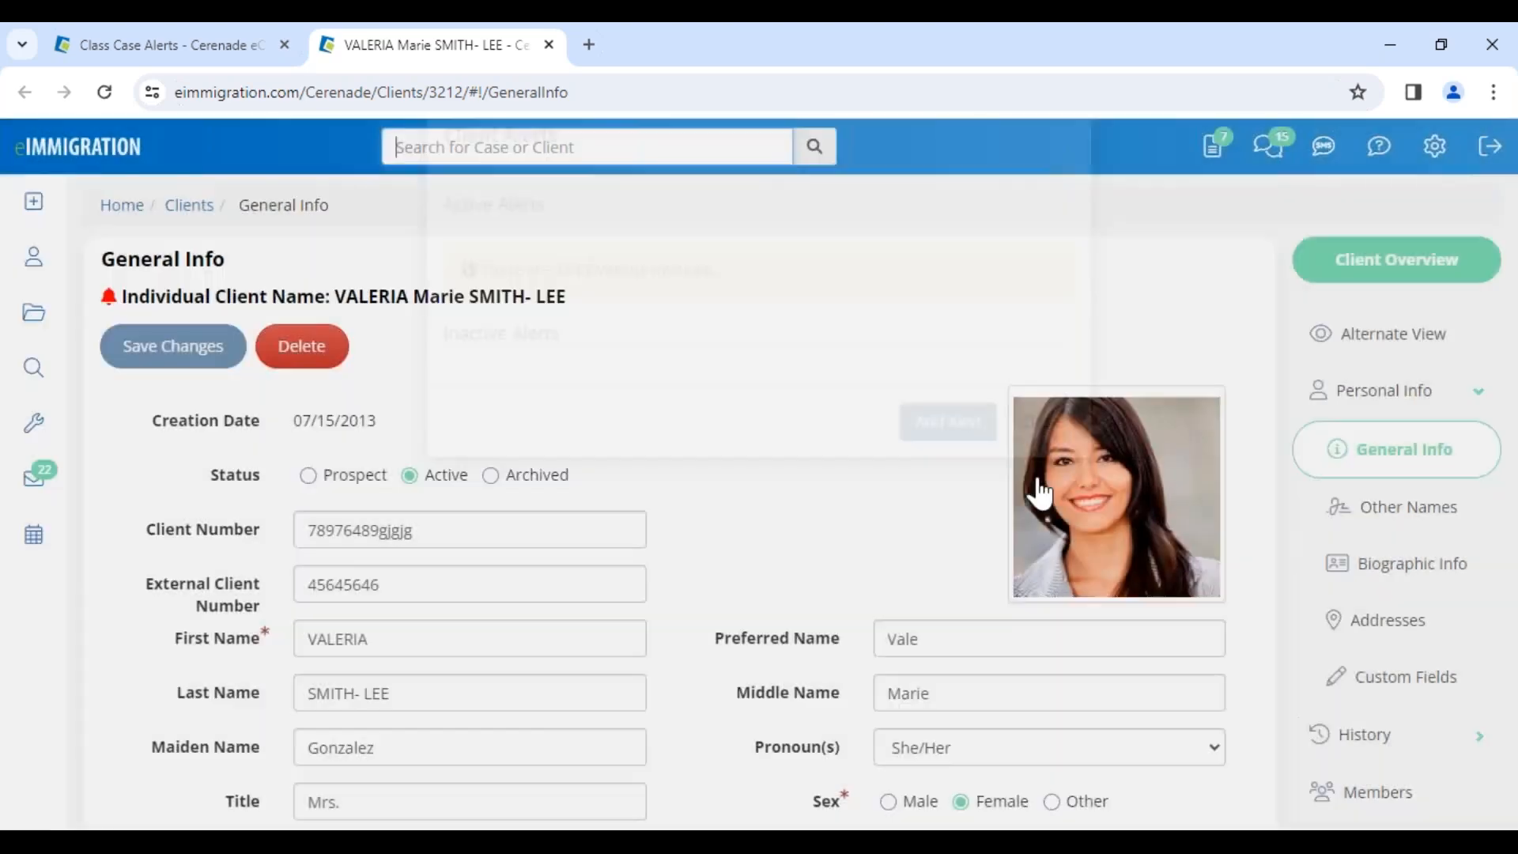
scroll(1451, 690, down, 2)
scroll(1451, 689, down, 5)
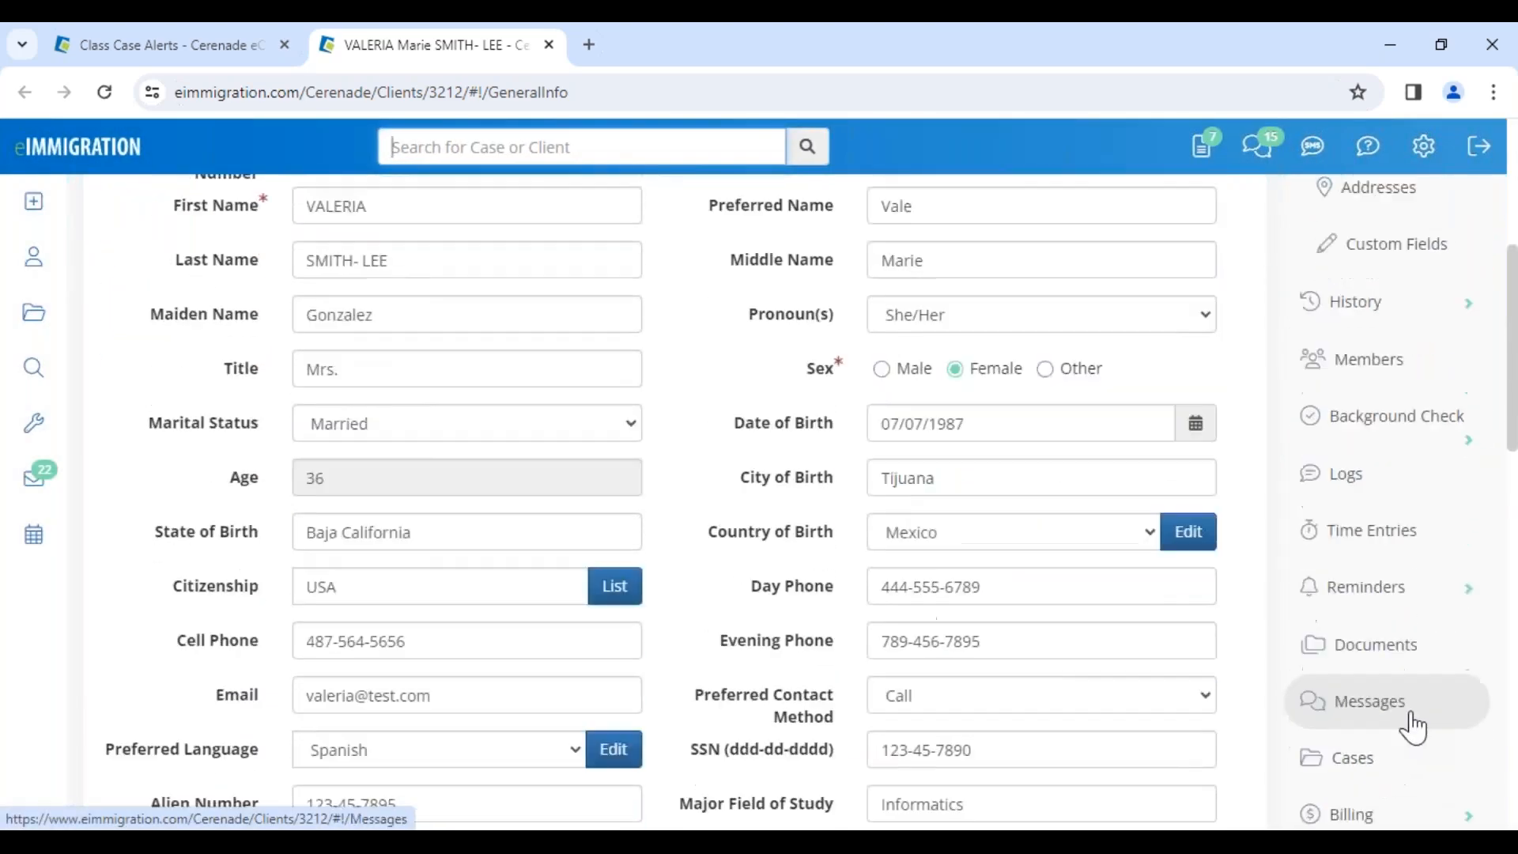
click(1356, 693)
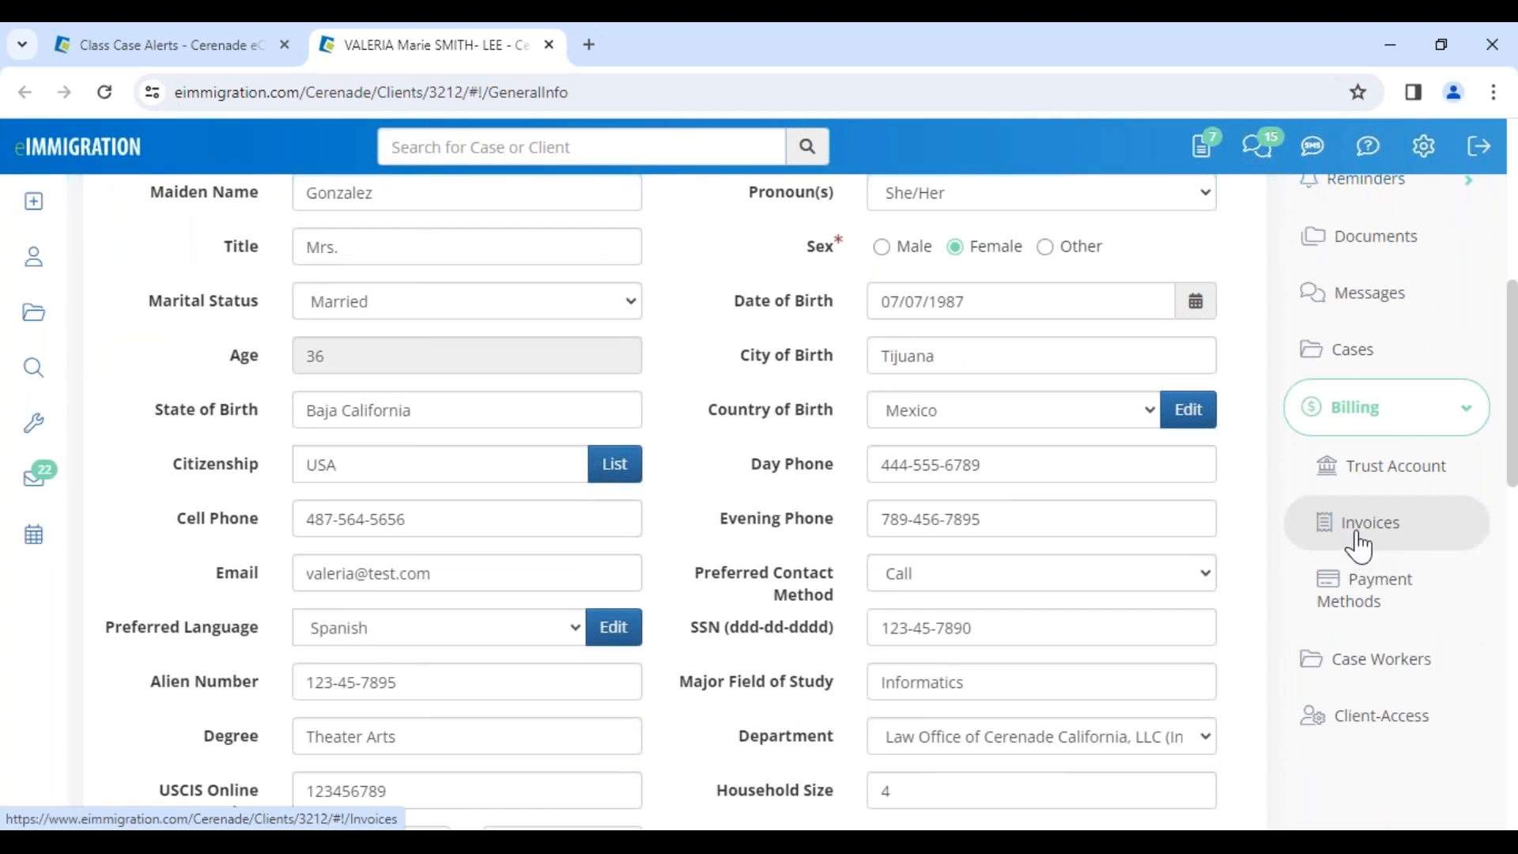
click(1362, 530)
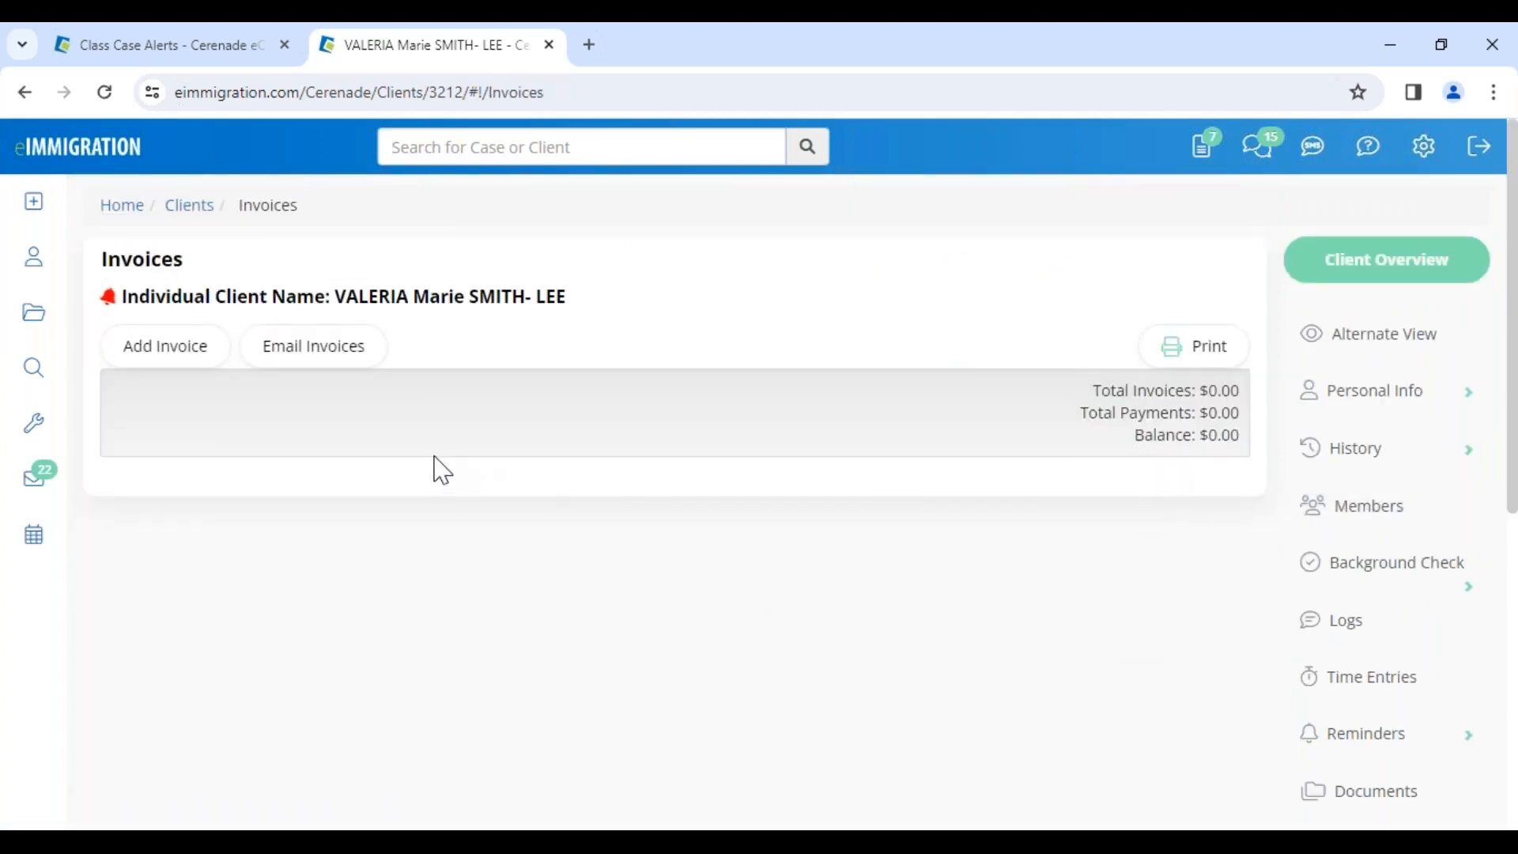
Check the invoice totals, including total payments and the $402,469.68 balance
scroll(1094, 647, down, 20)
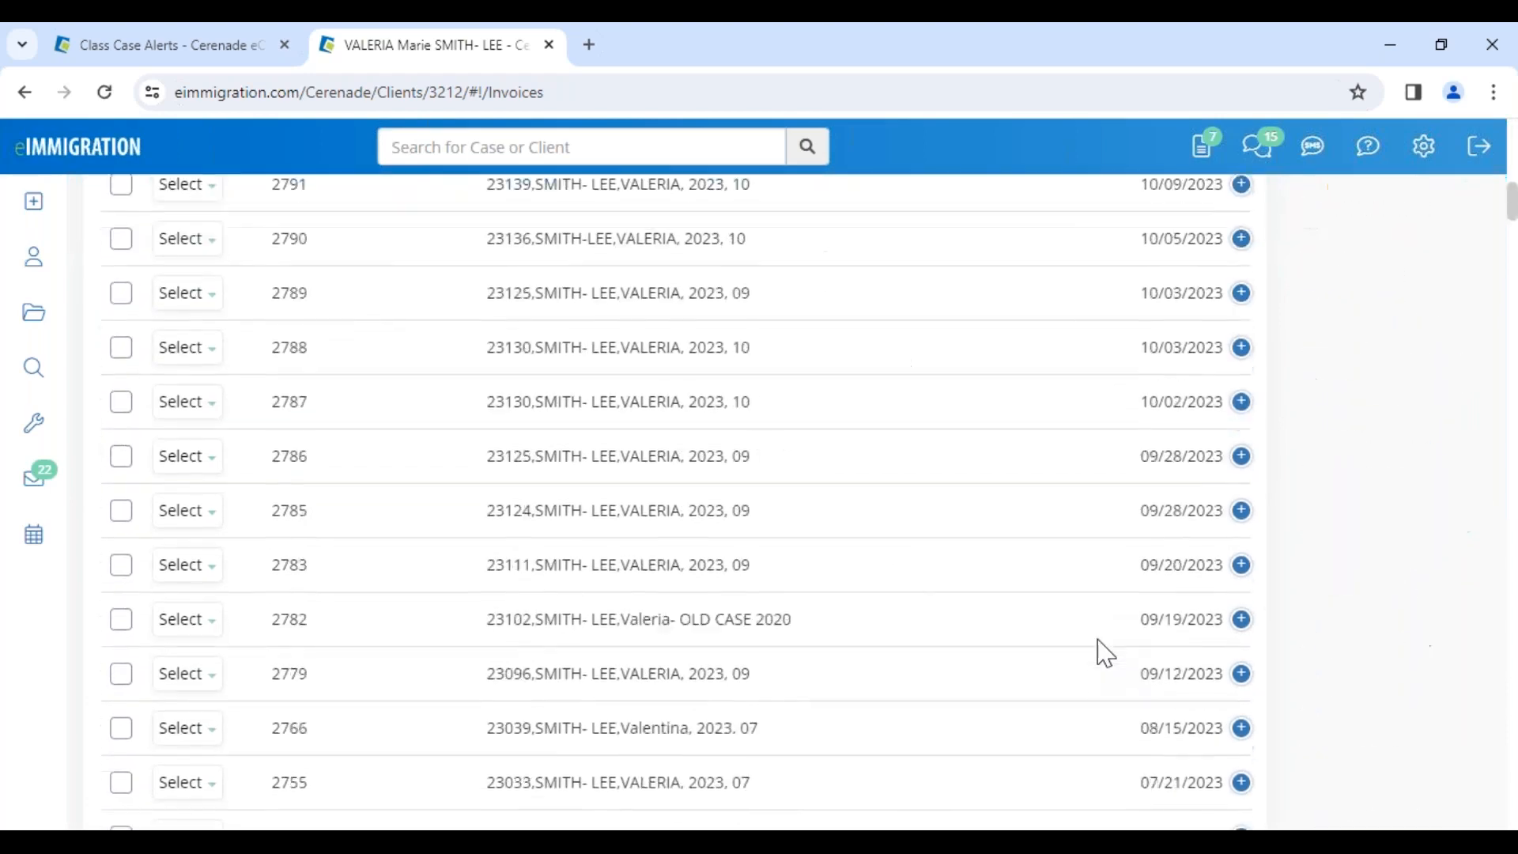
scroll(1105, 653, down, 20)
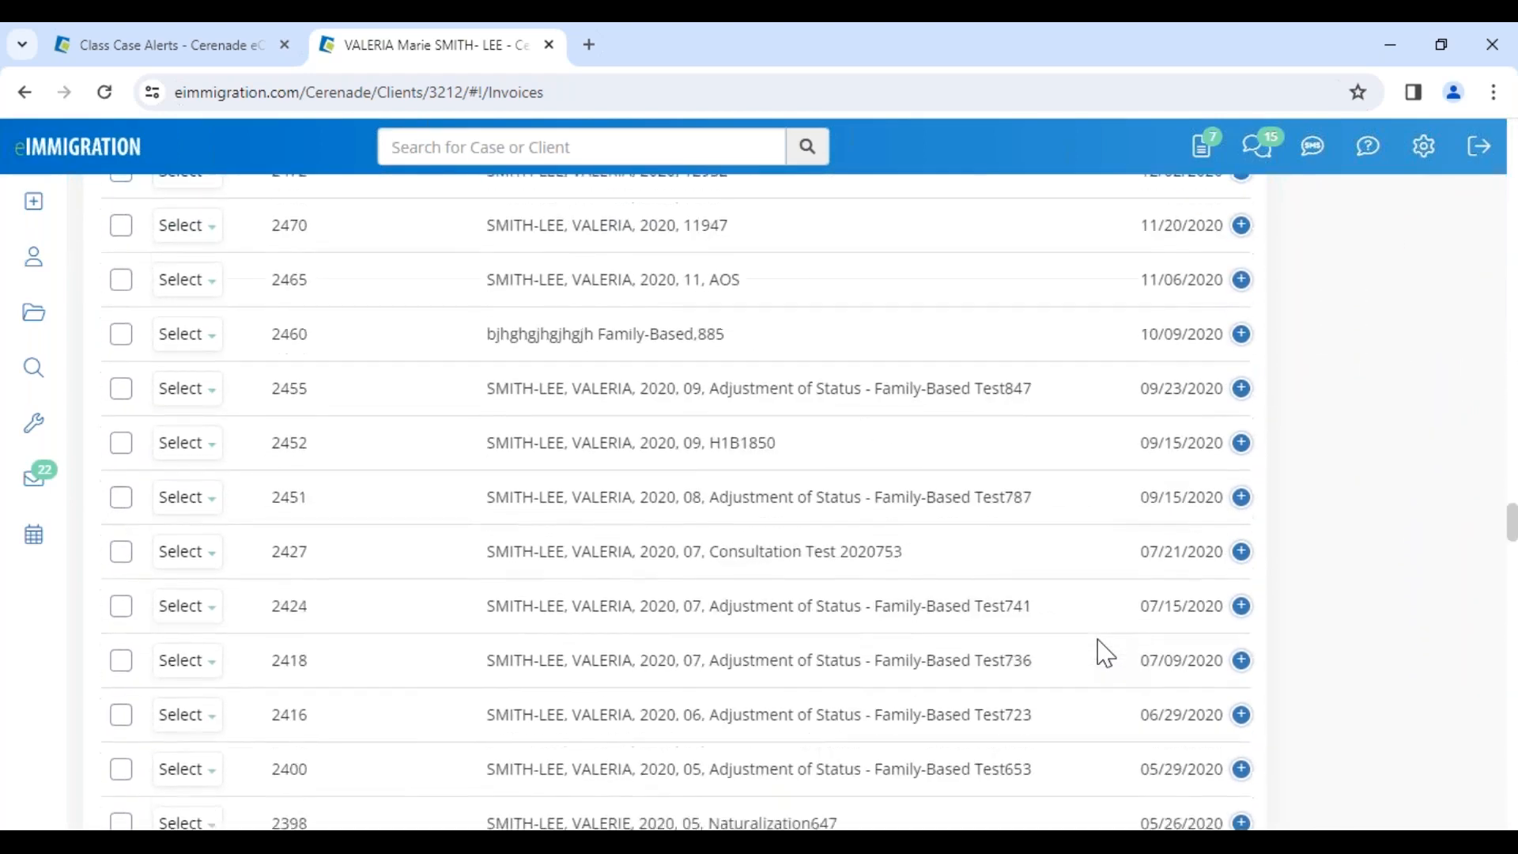
scroll(1105, 653, down, 6)
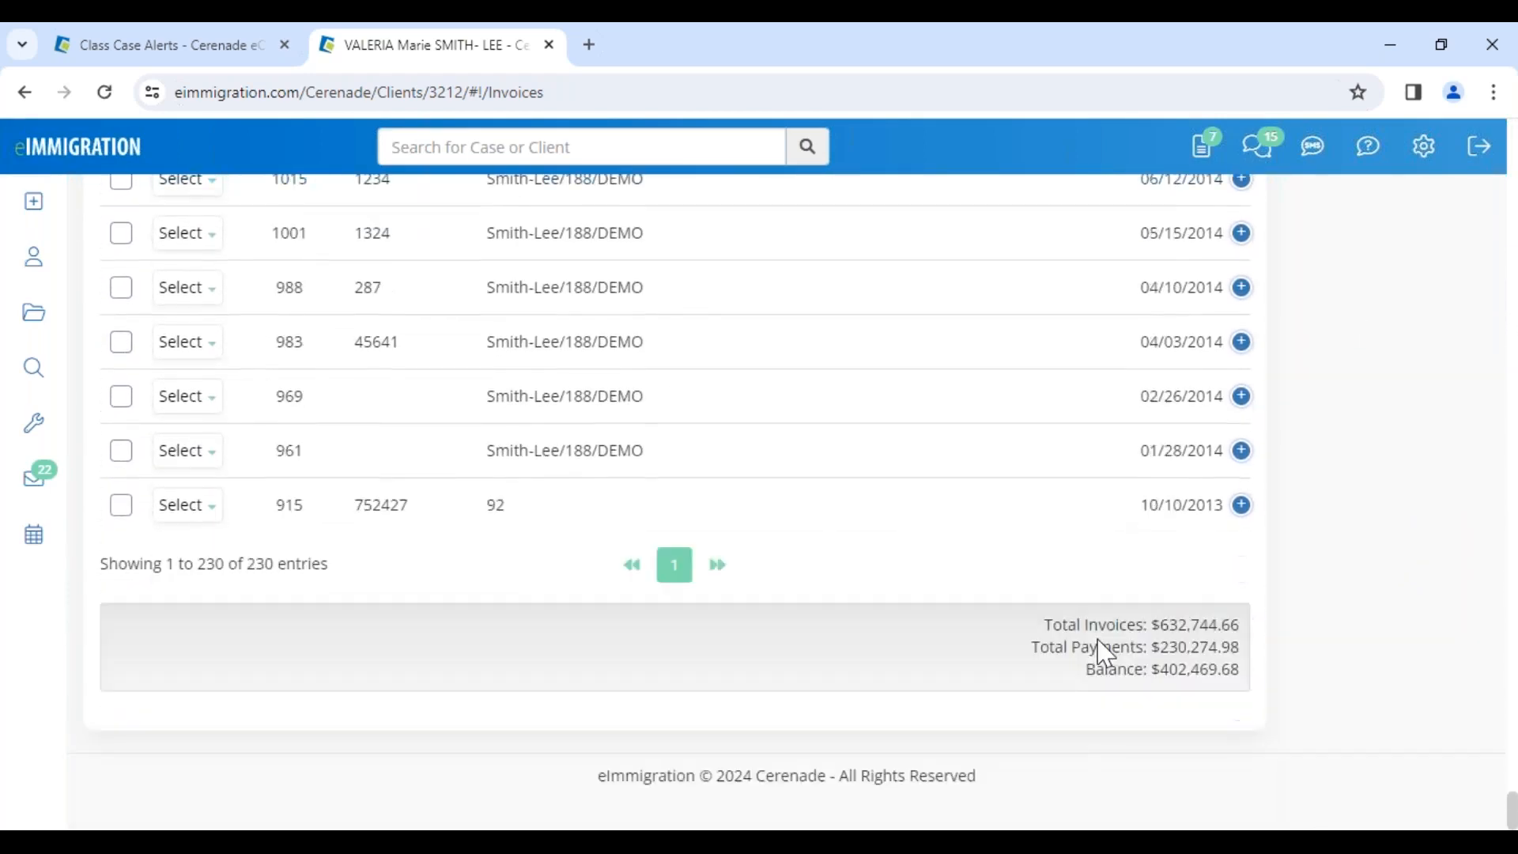
drag(1050, 642, 1223, 695)
click(1192, 708)
drag(1104, 668, 1260, 683)
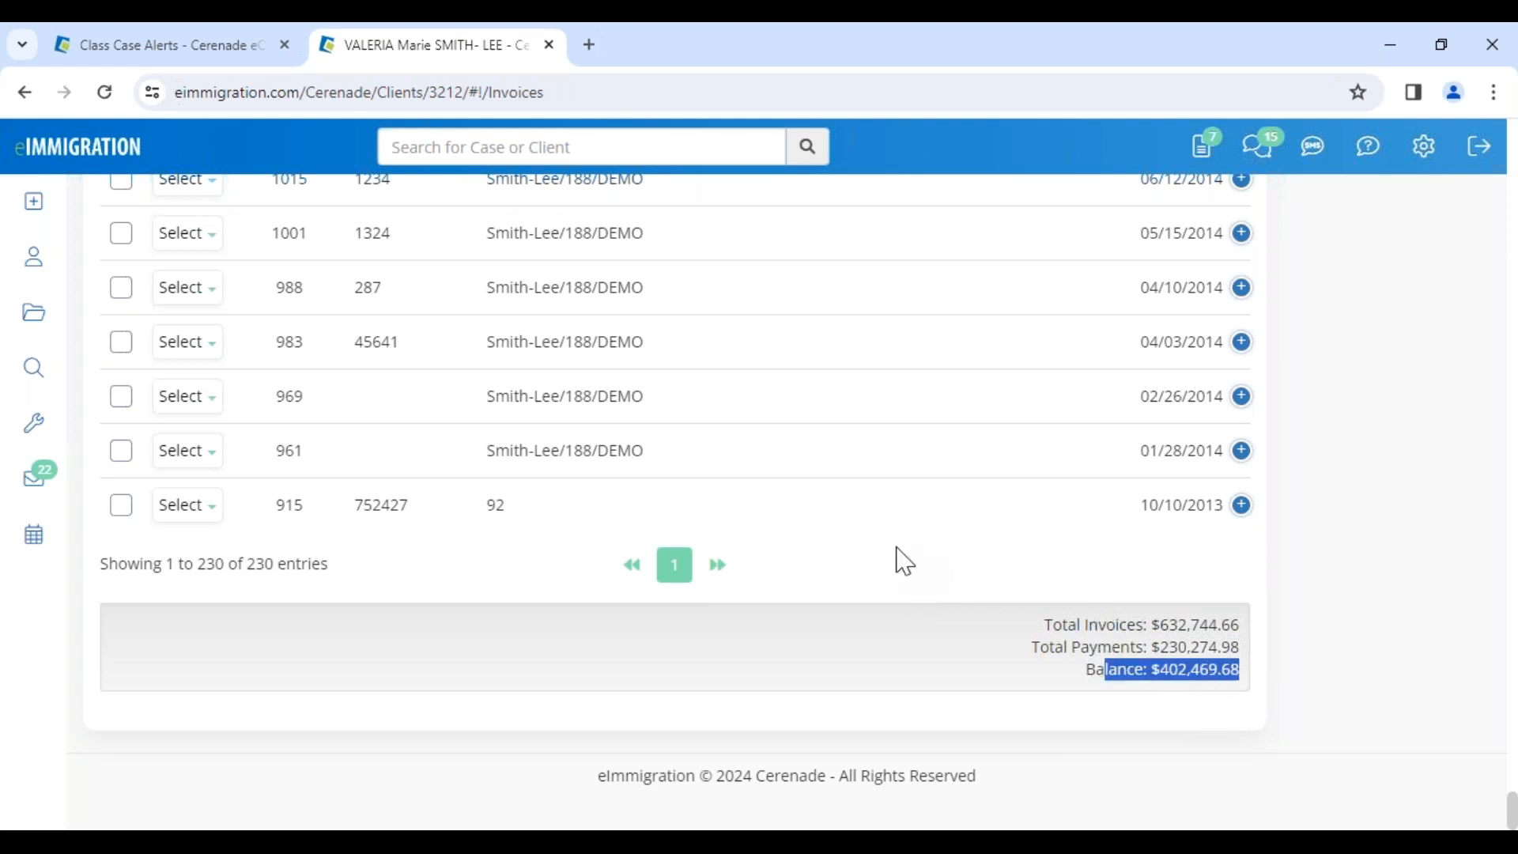
click(861, 572)
drag(1160, 670, 1194, 671)
click(823, 530)
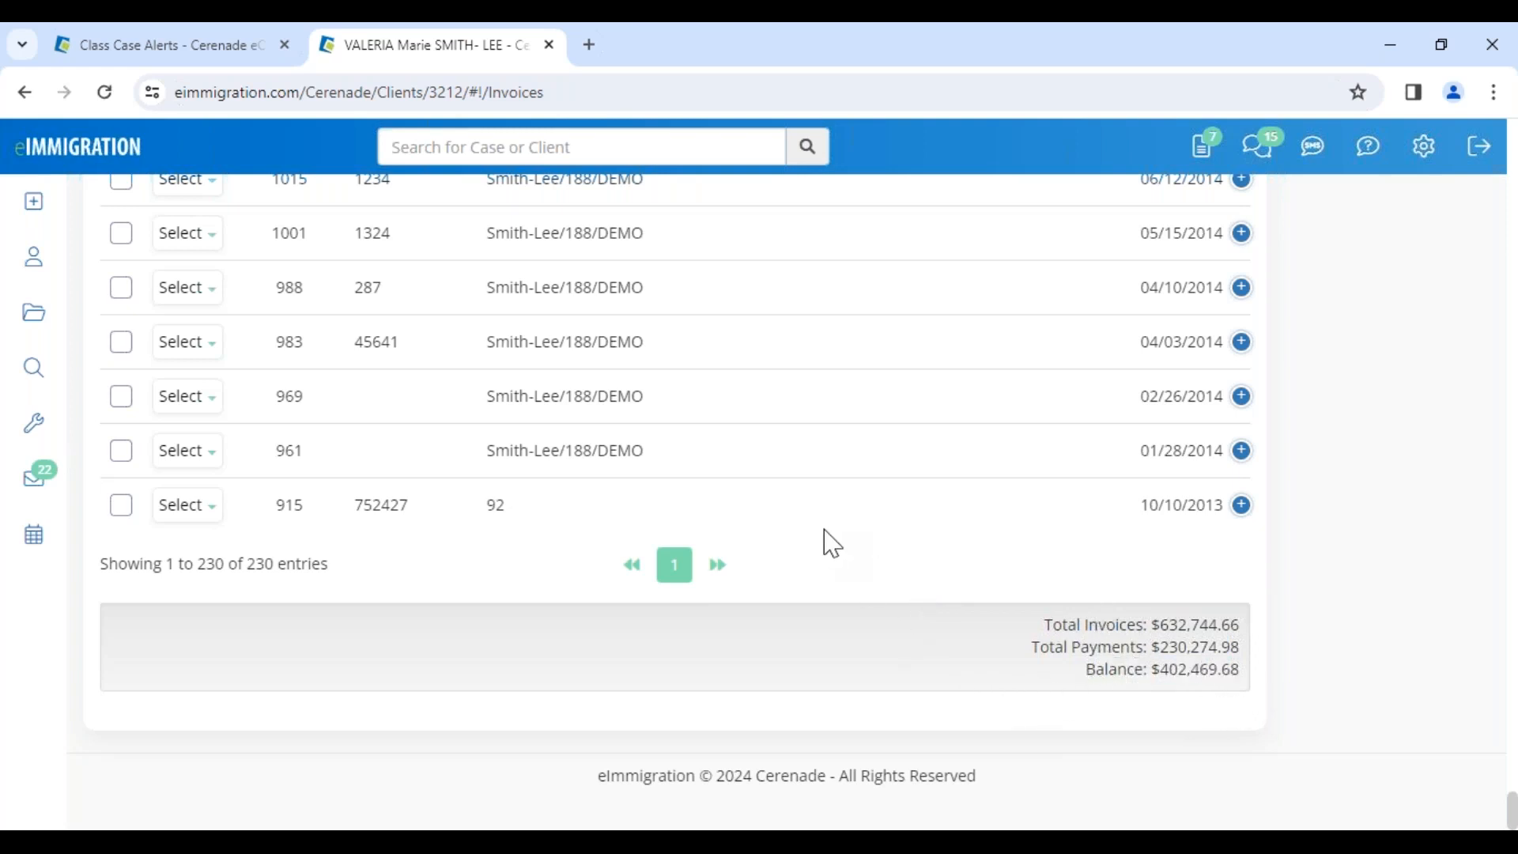
scroll(803, 545, up, 20)
scroll(783, 486, up, 20)
Glance at the global case alerts tab, then return to the top of the Invoices list
click(182, 46)
click(273, 147)
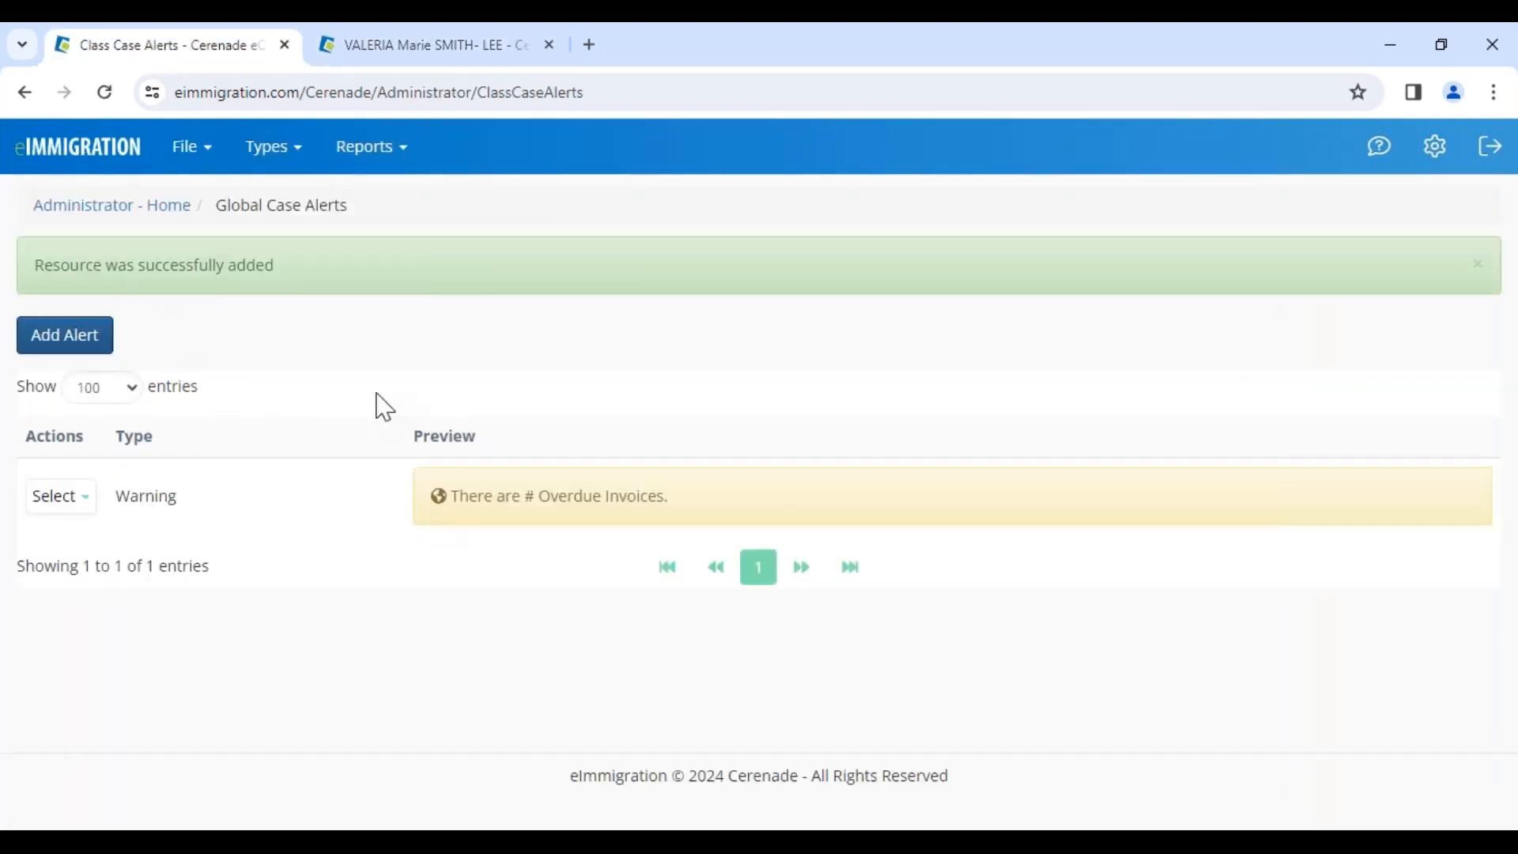
click(425, 49)
scroll(1115, 407, up, 10)
scroll(1230, 411, up, 15)
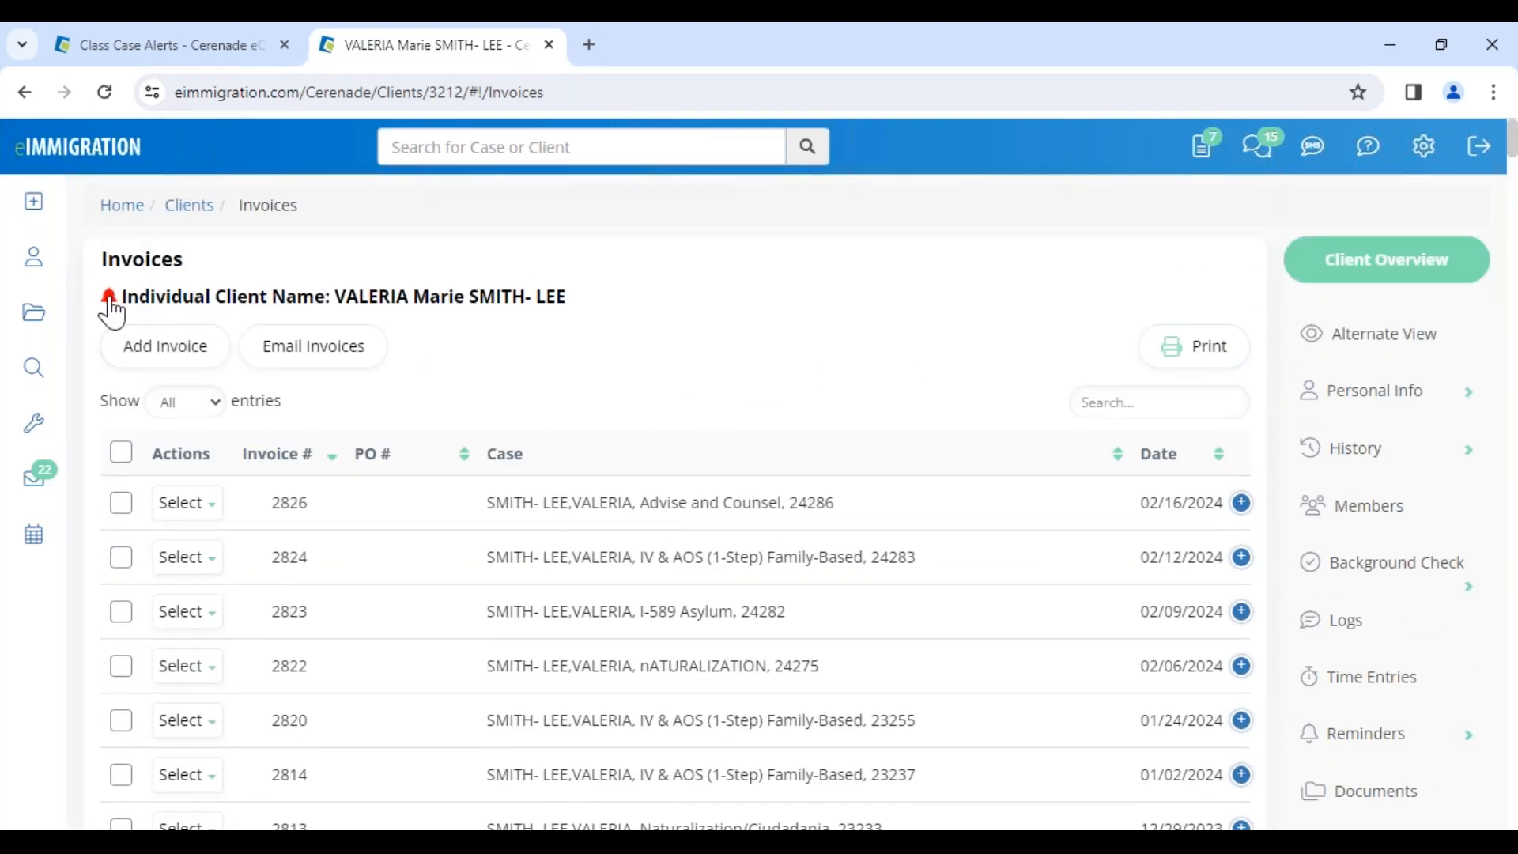
Add a Success client alert saying the client came to give a check, with its number
click(109, 299)
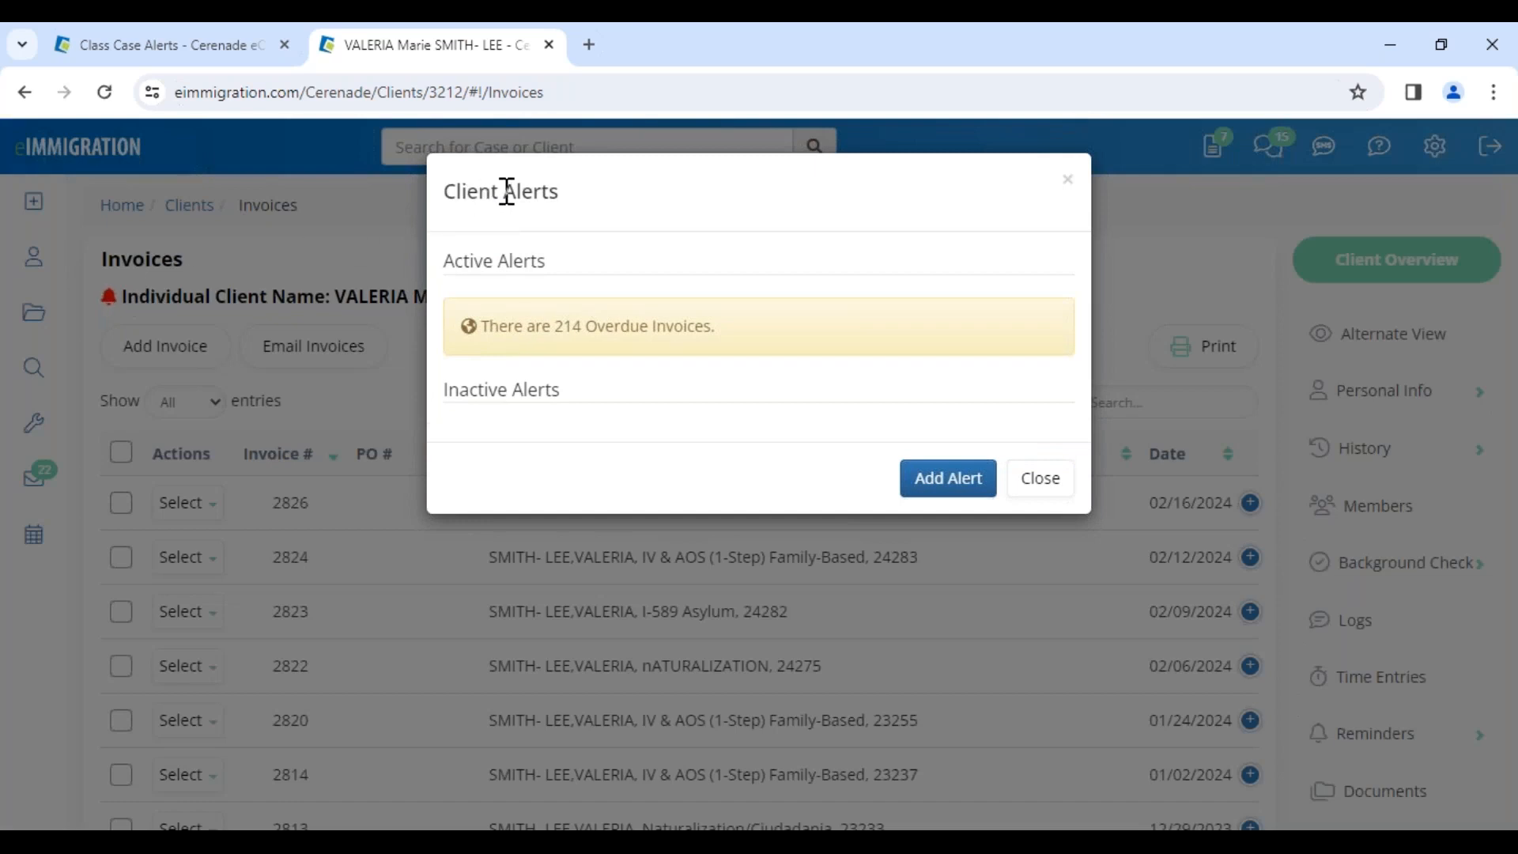
click(950, 490)
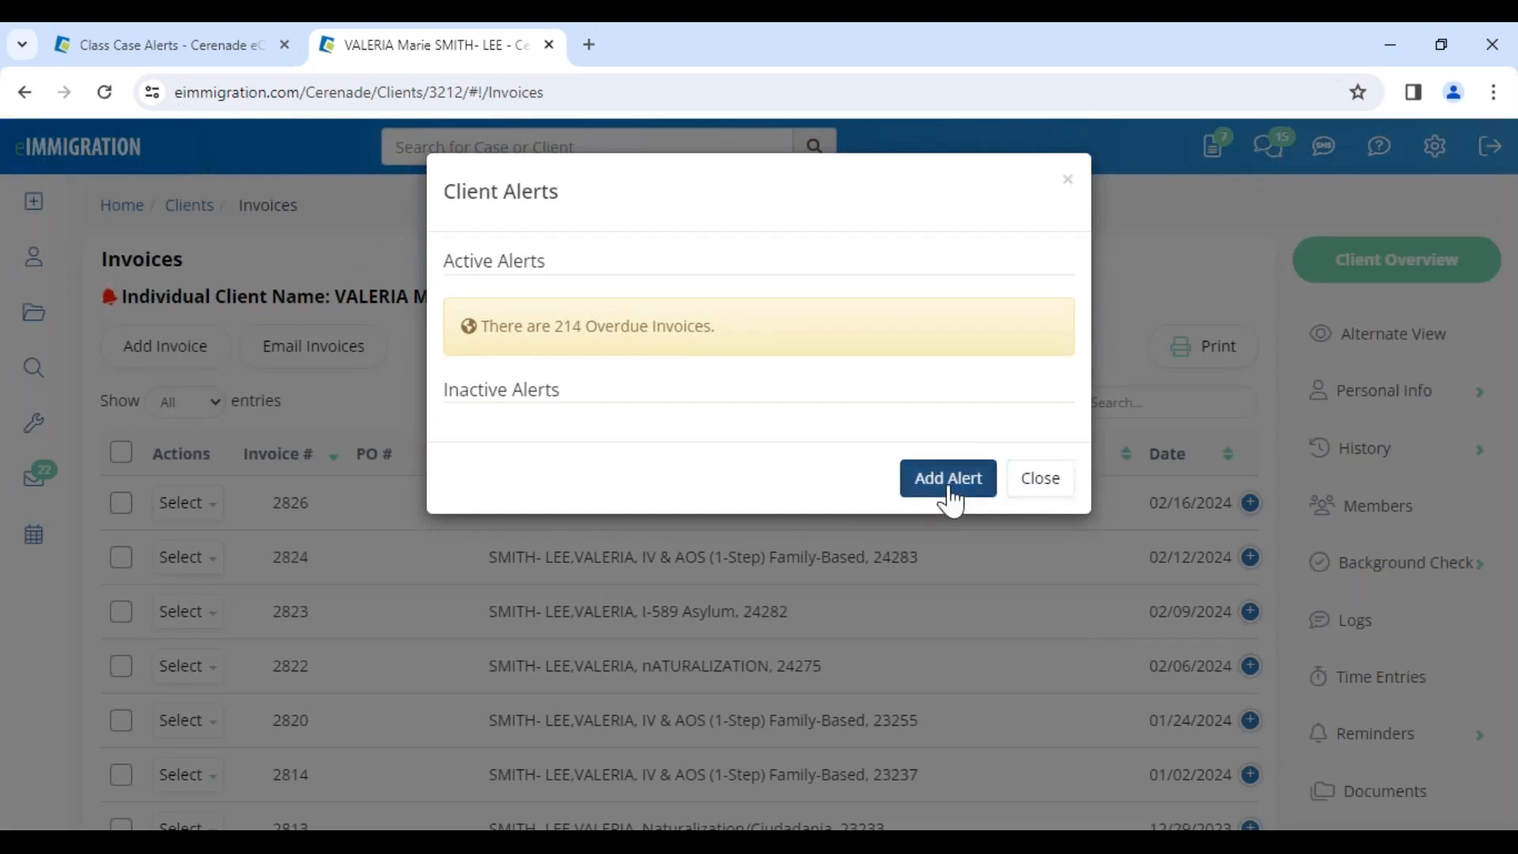
click(515, 305)
click(544, 418)
click(875, 383)
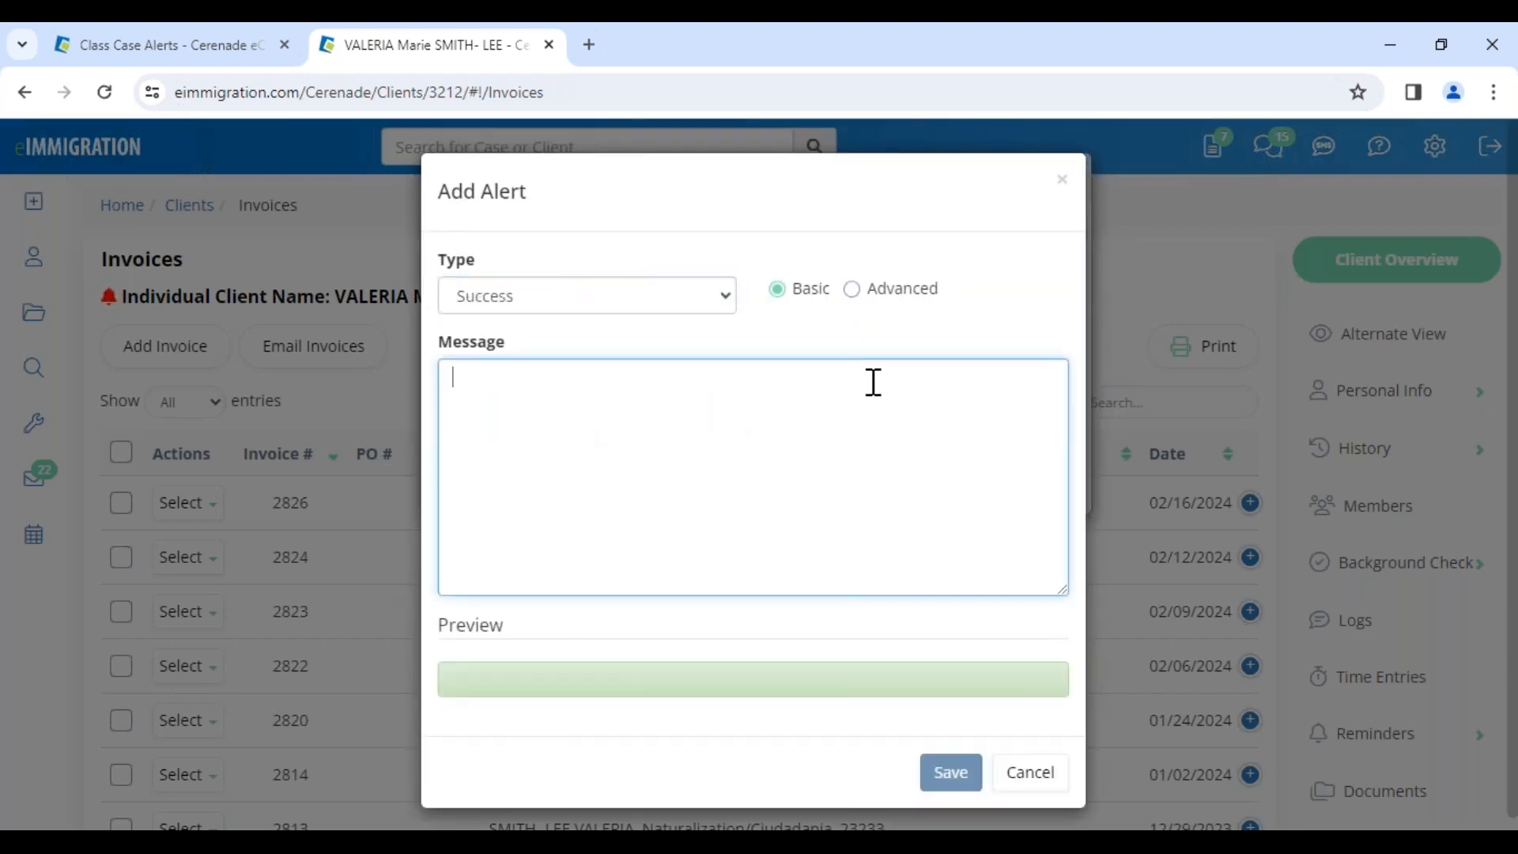
text(client came to)
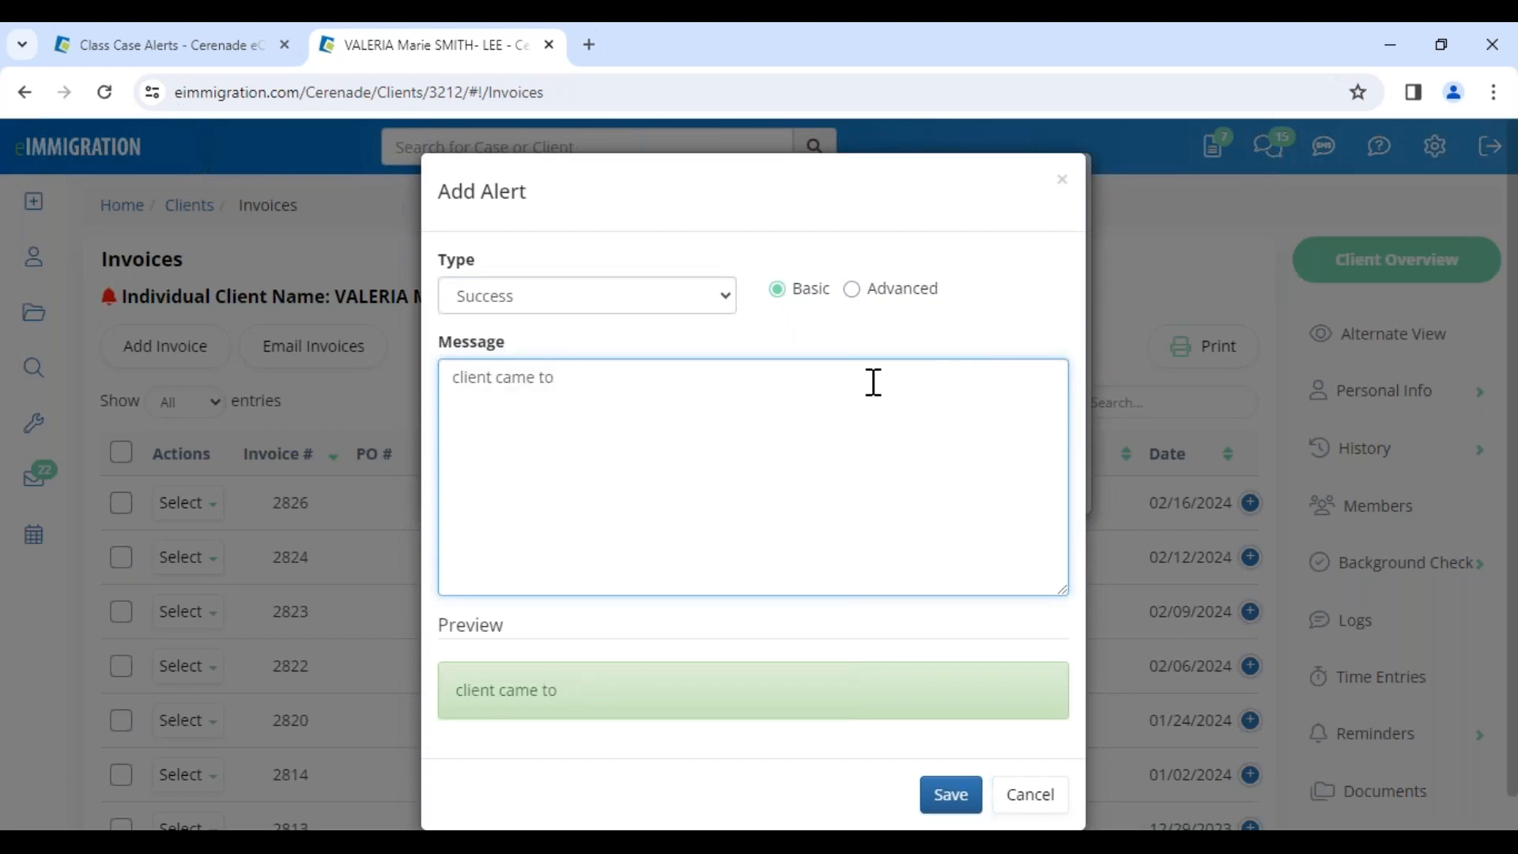
text( degive us a check  - check)
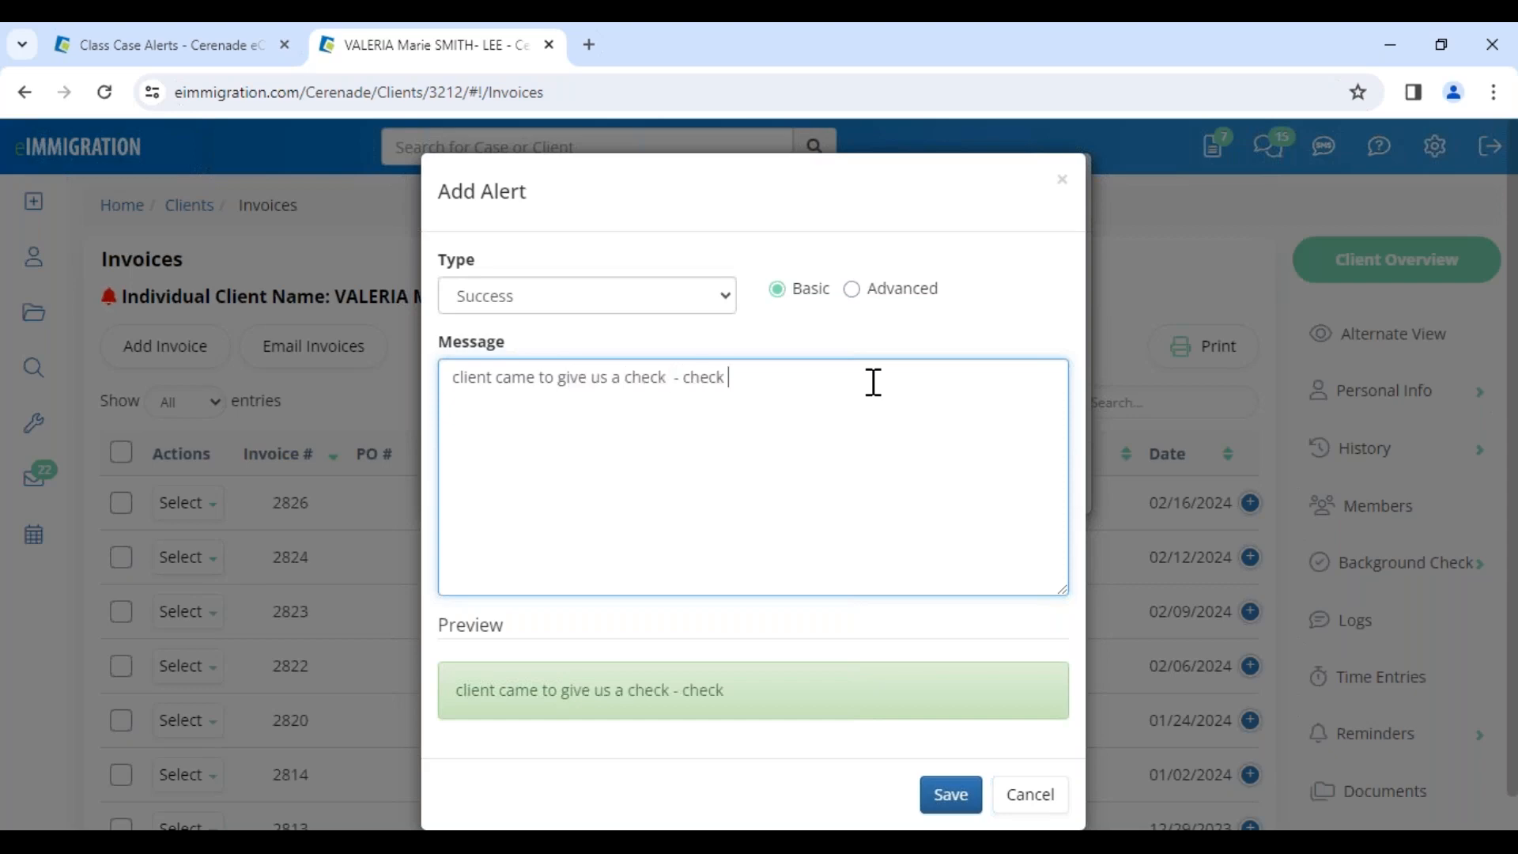
text( # 7846)
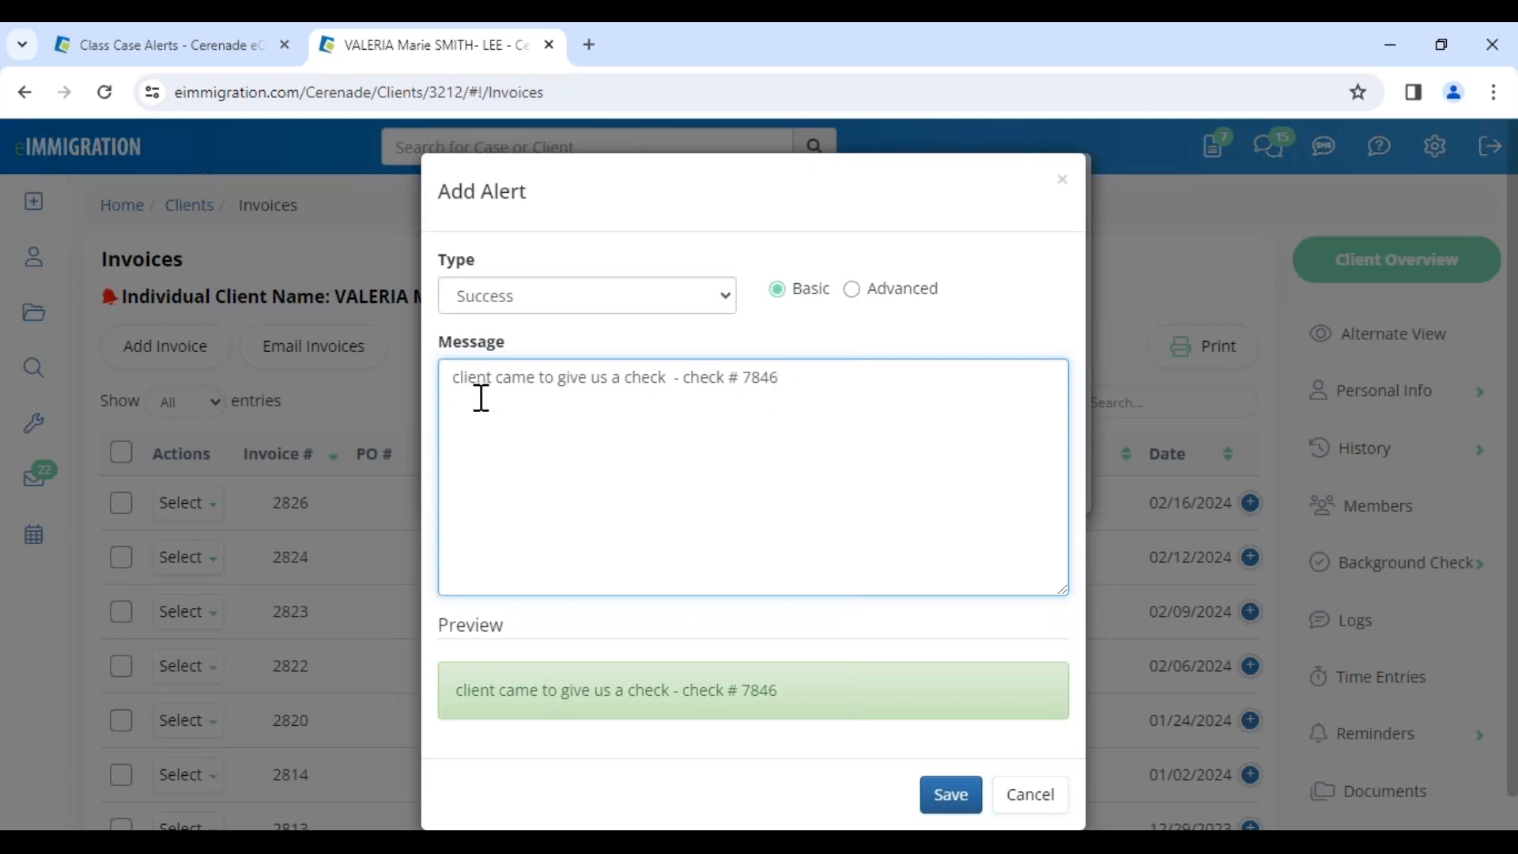
click(951, 798)
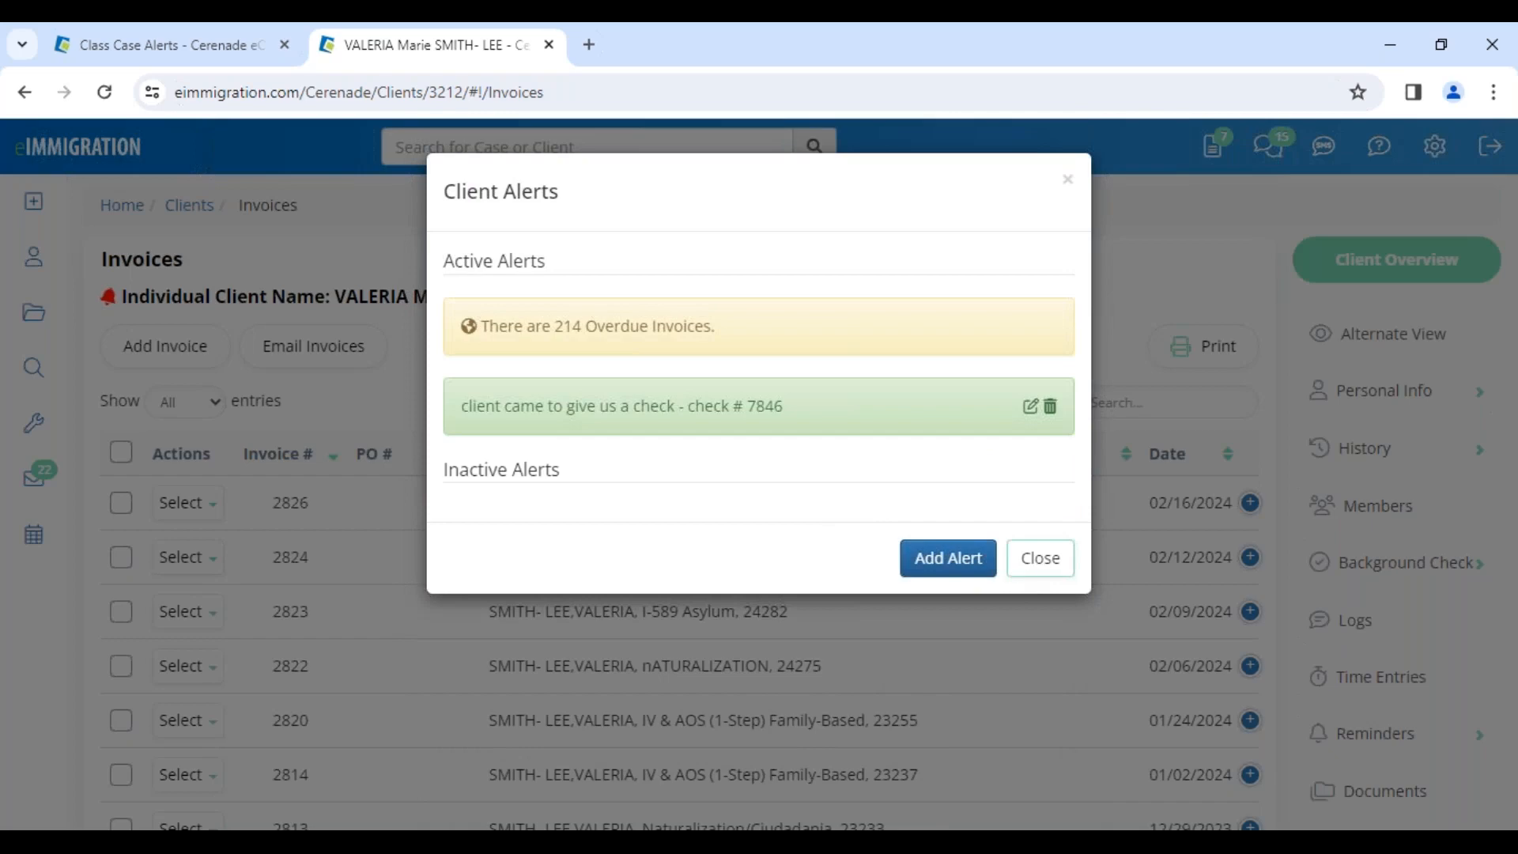
Review the check and 214 overdue invoices alerts, opening the check alert's editor and cancelling
click(1019, 565)
click(111, 302)
drag(477, 405, 816, 416)
drag(515, 327, 716, 331)
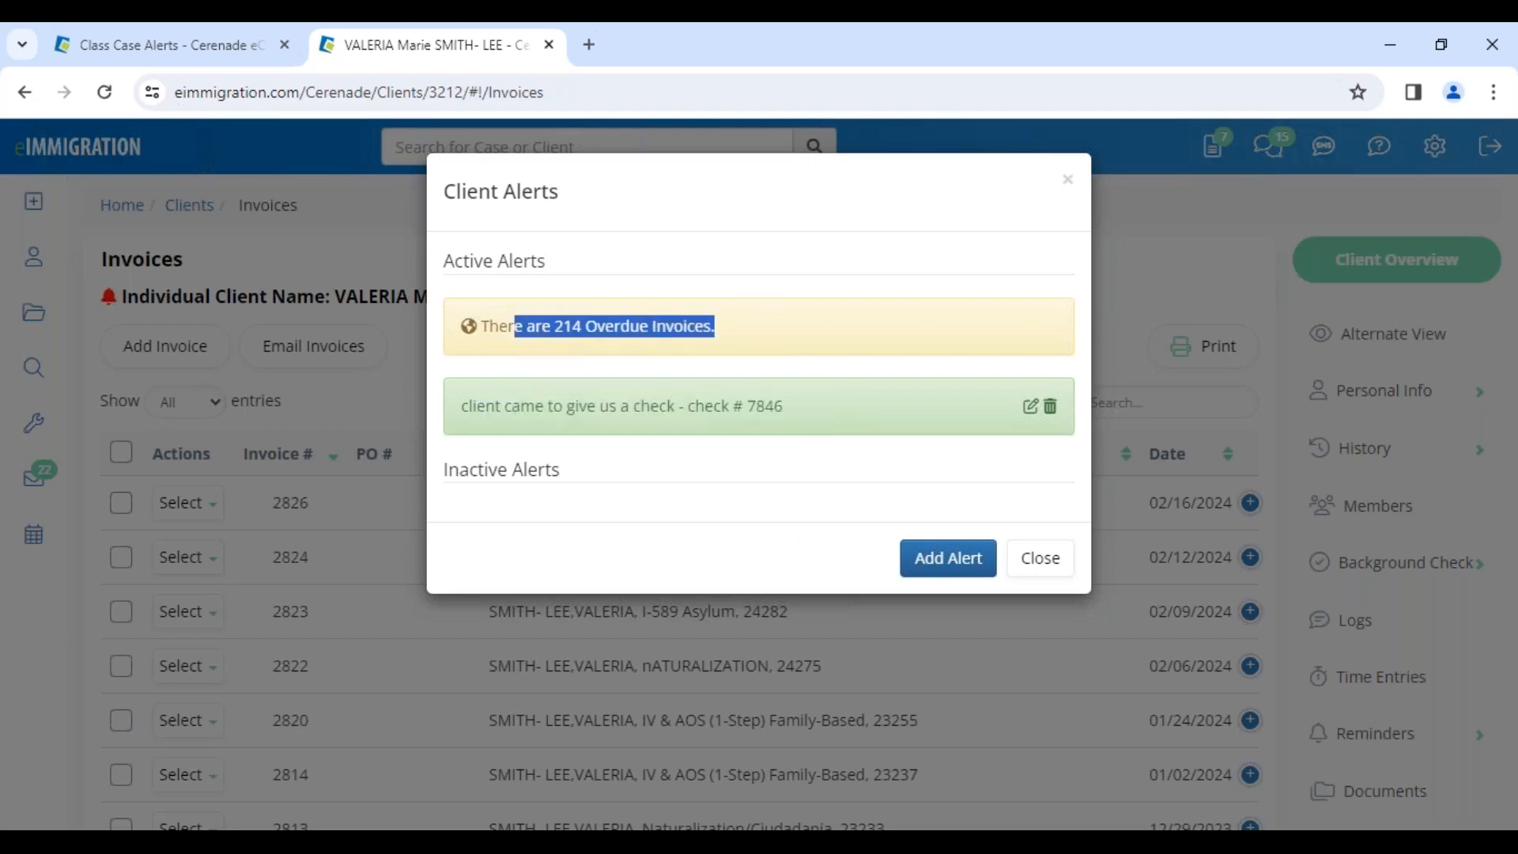
click(1041, 558)
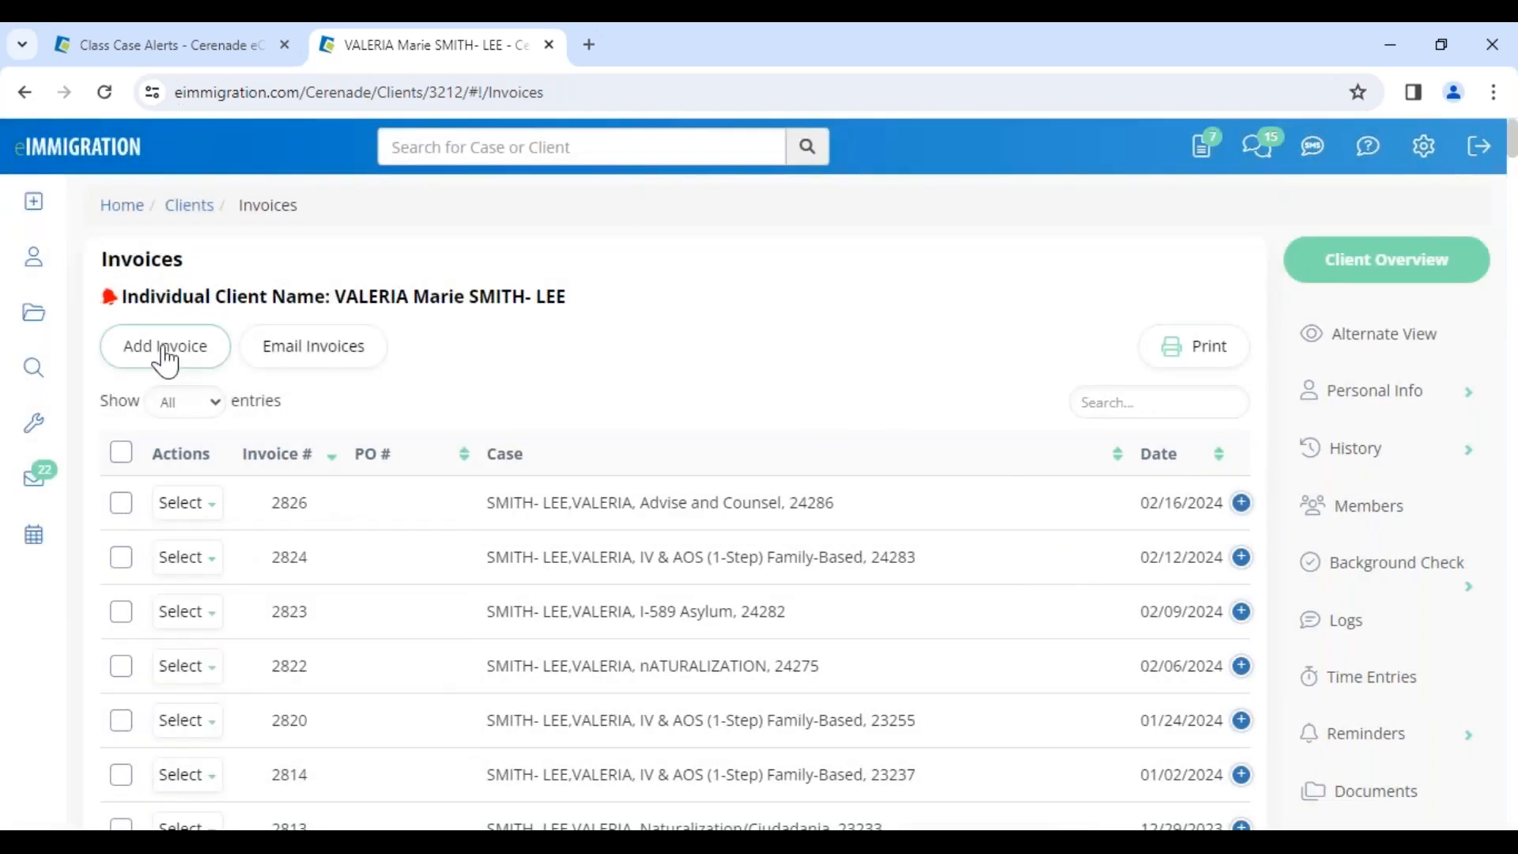
click(109, 299)
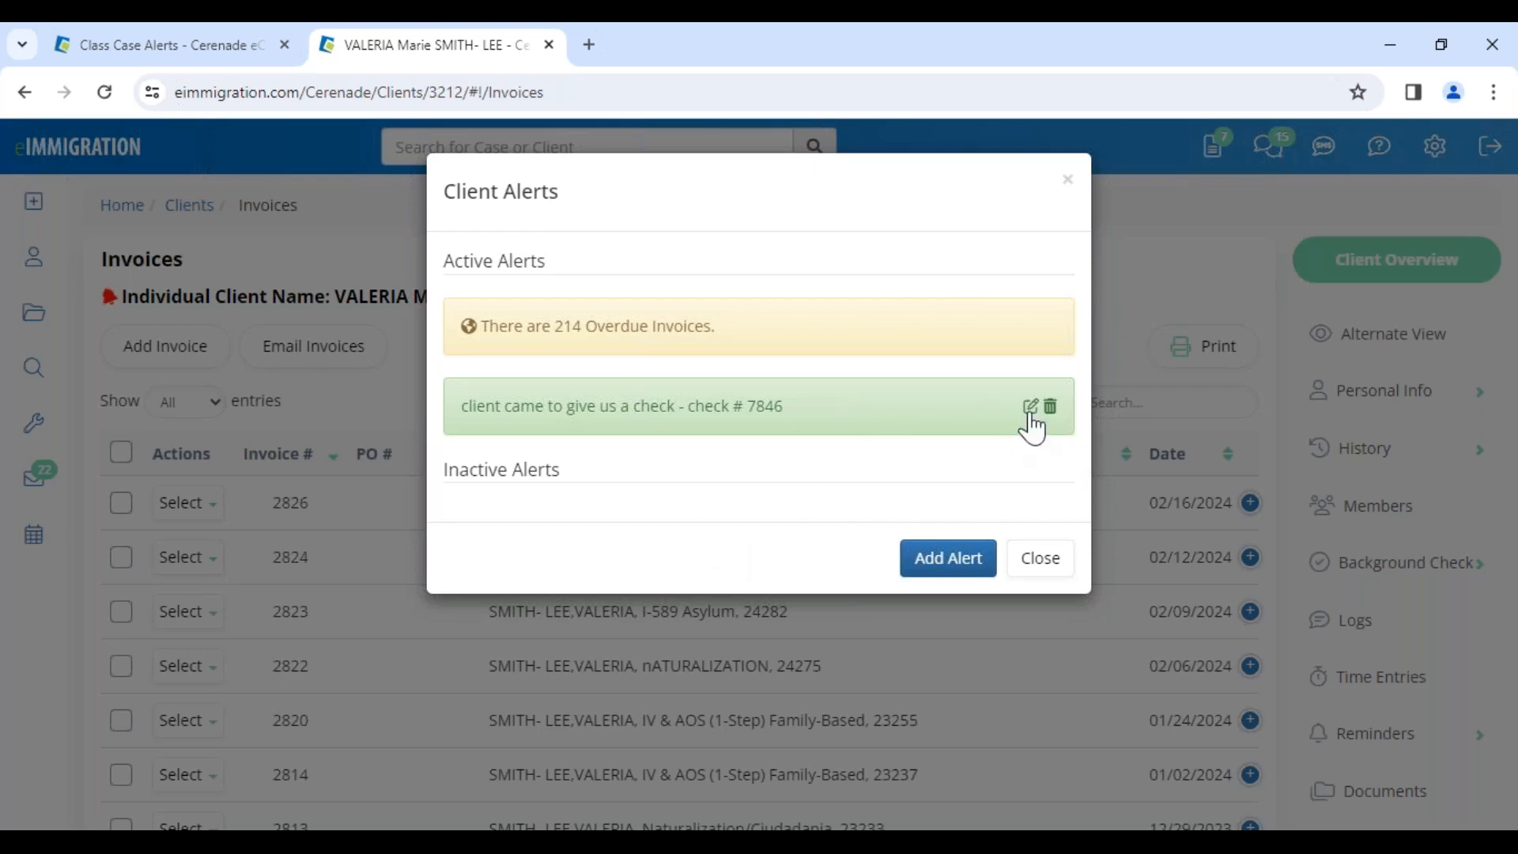
click(1030, 406)
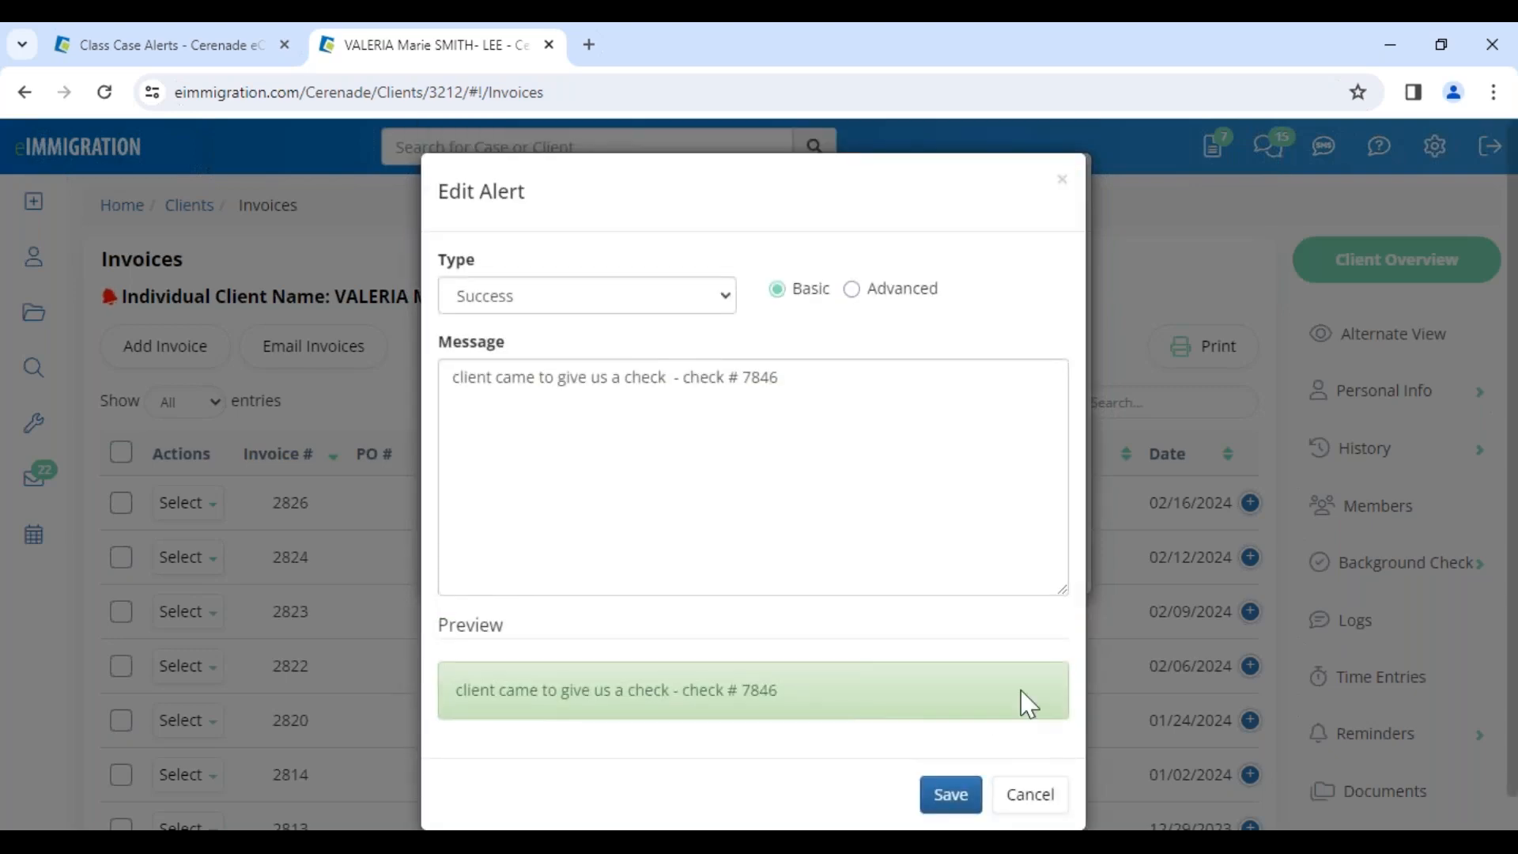
click(1032, 797)
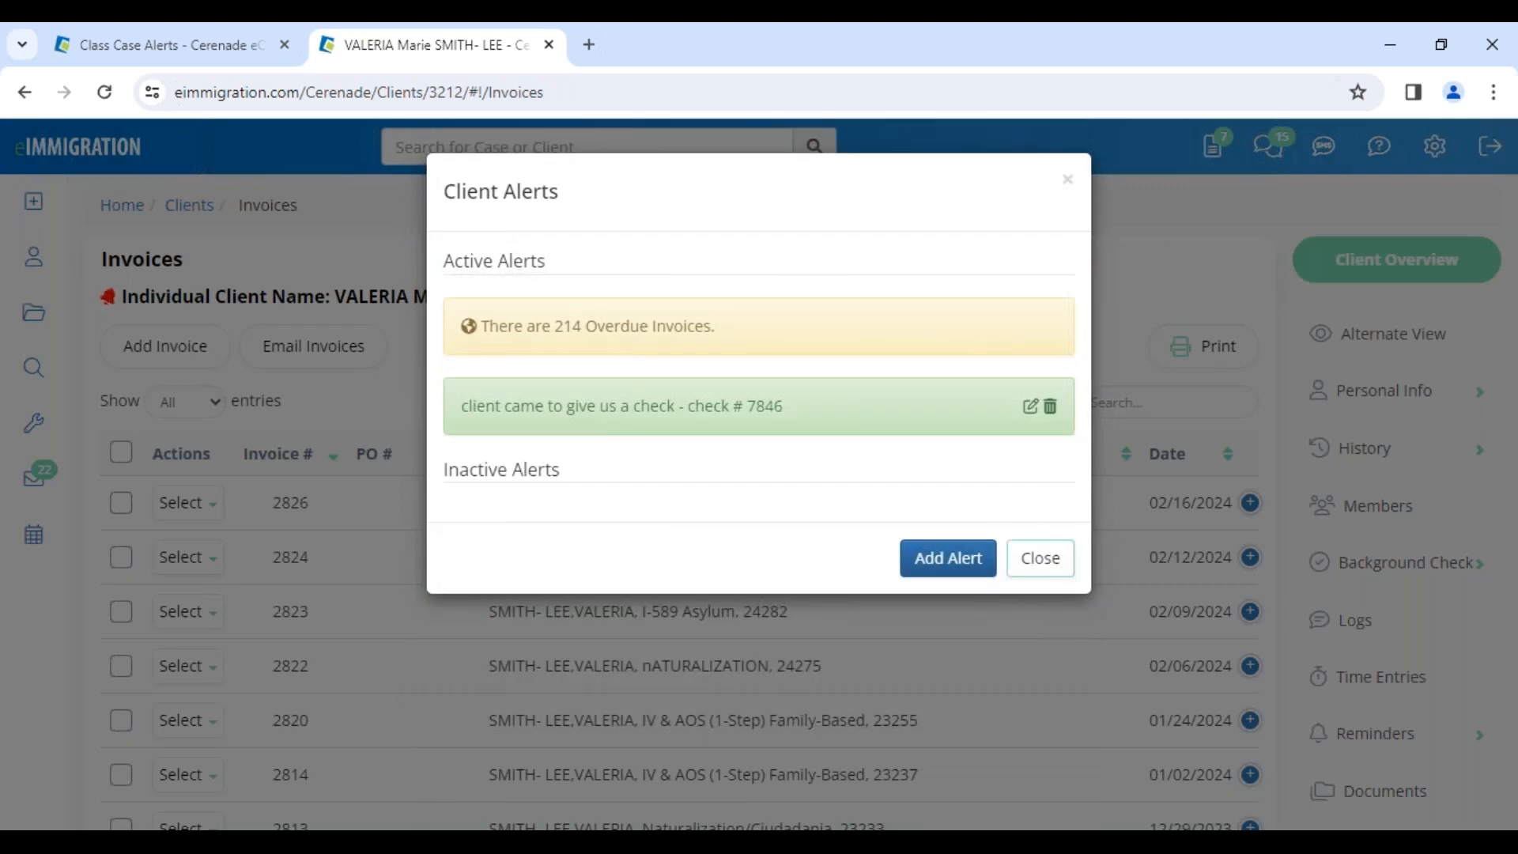
click(1040, 558)
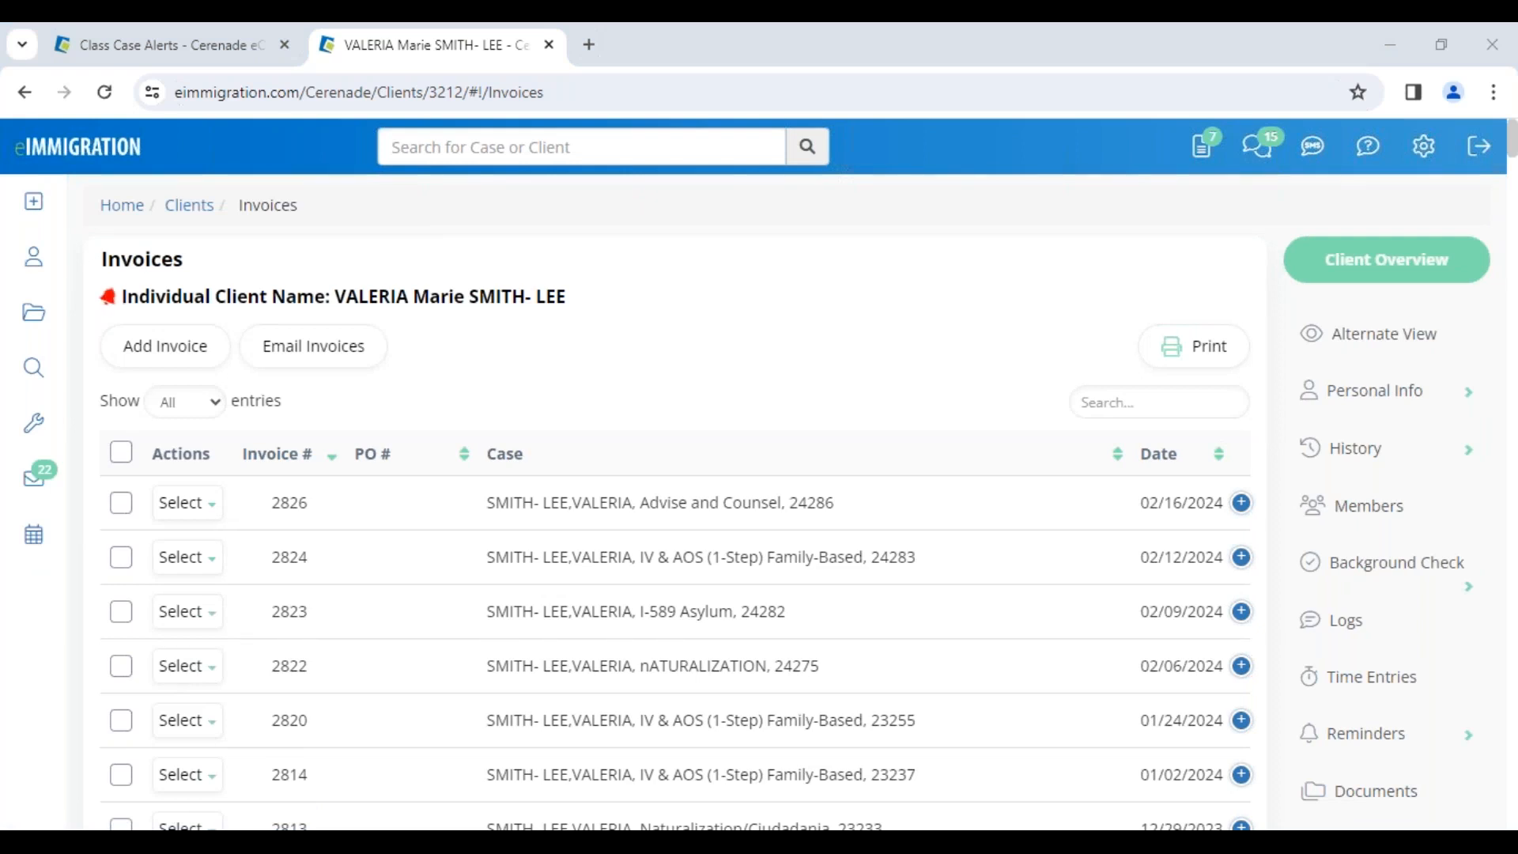
Go to Administrator Home > Global Client Alerts and begin a new alert
click(197, 46)
click(84, 162)
scroll(1146, 600, down, 3)
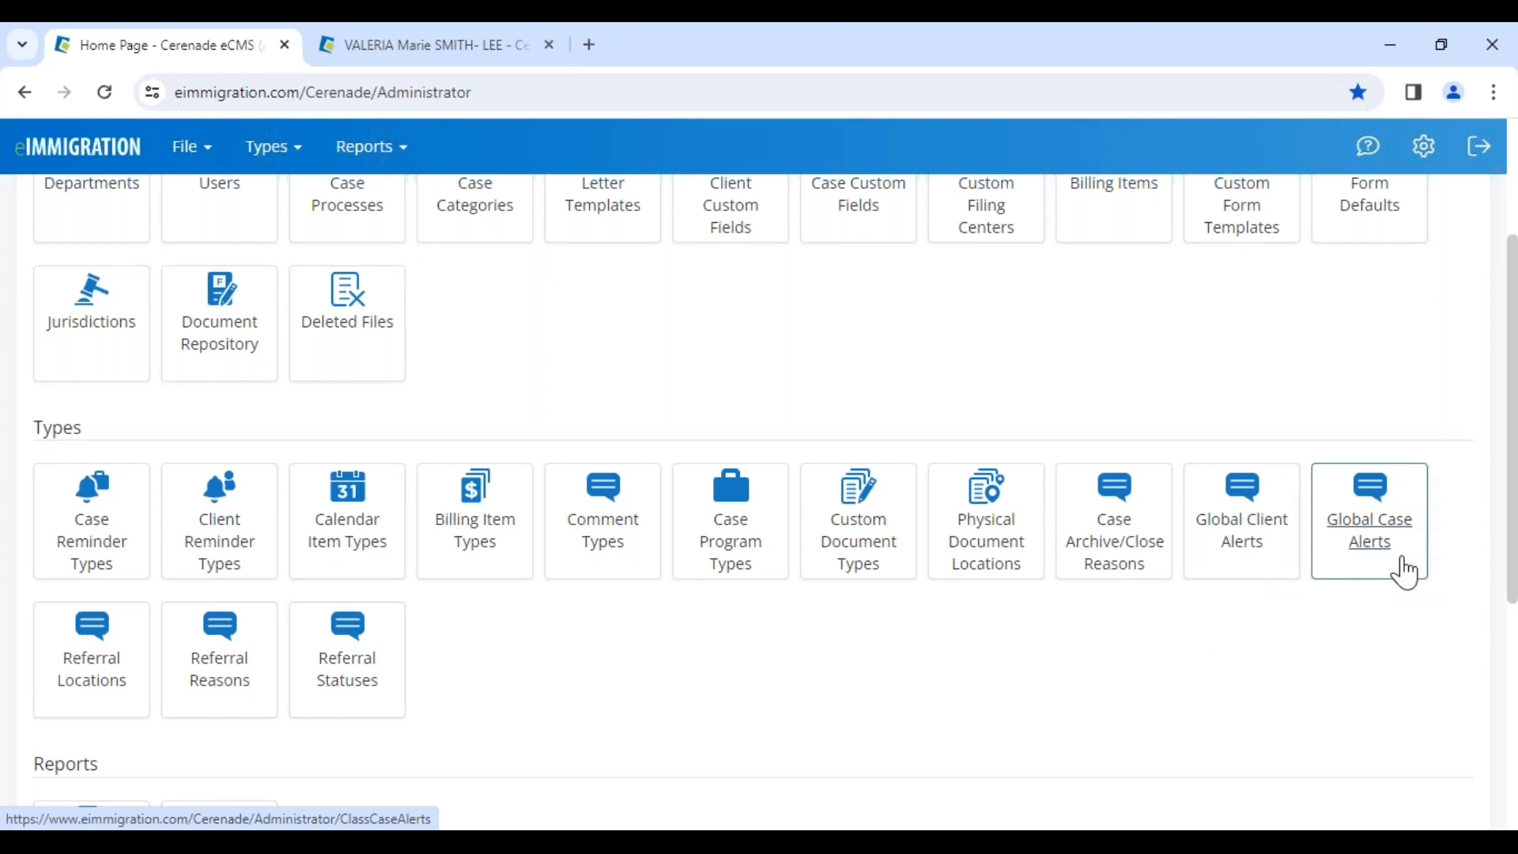
click(1255, 556)
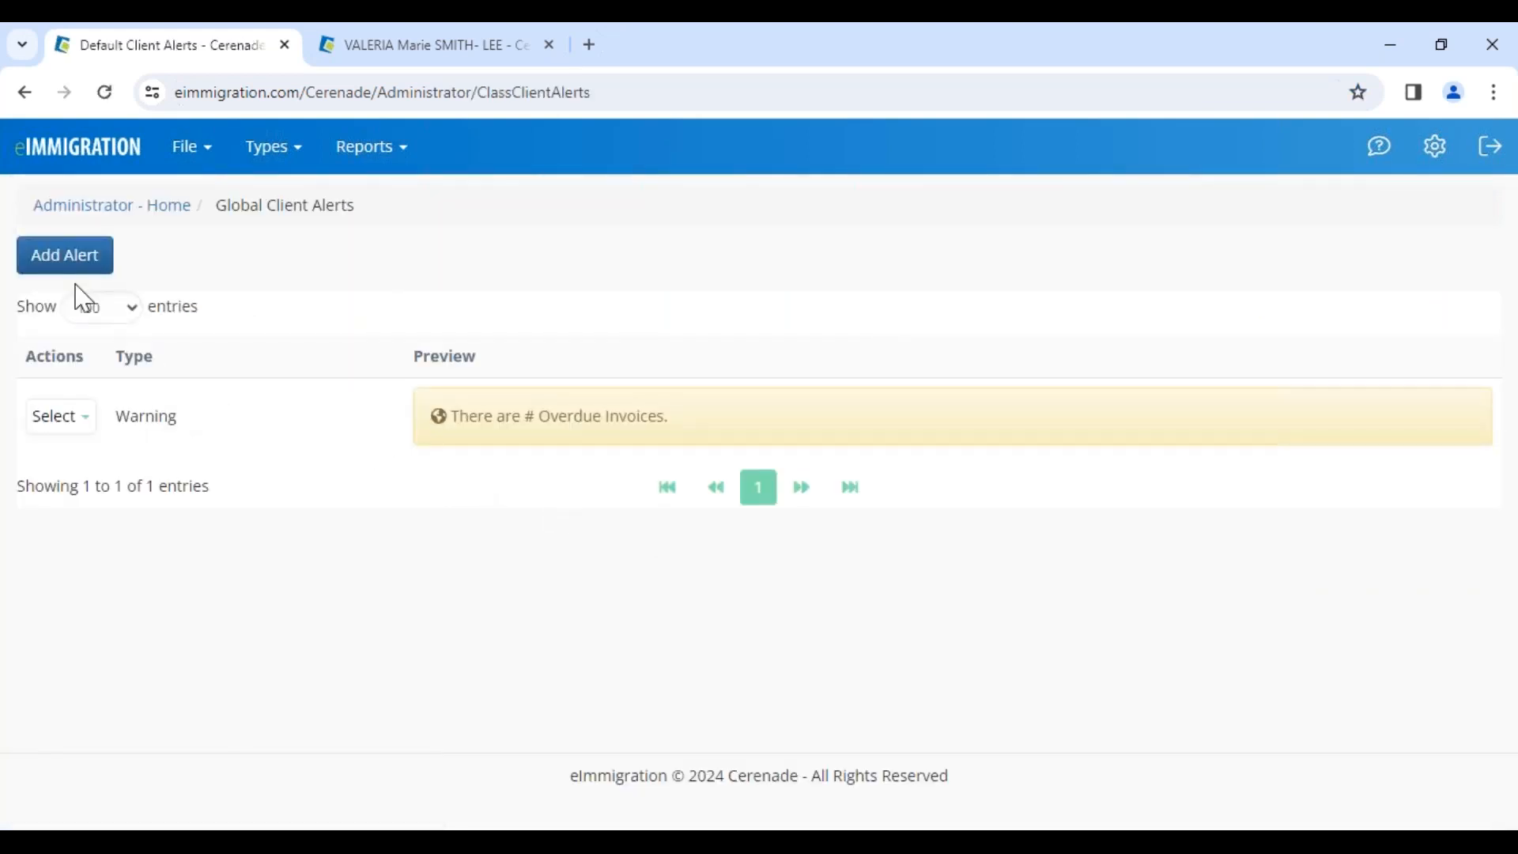
click(51, 268)
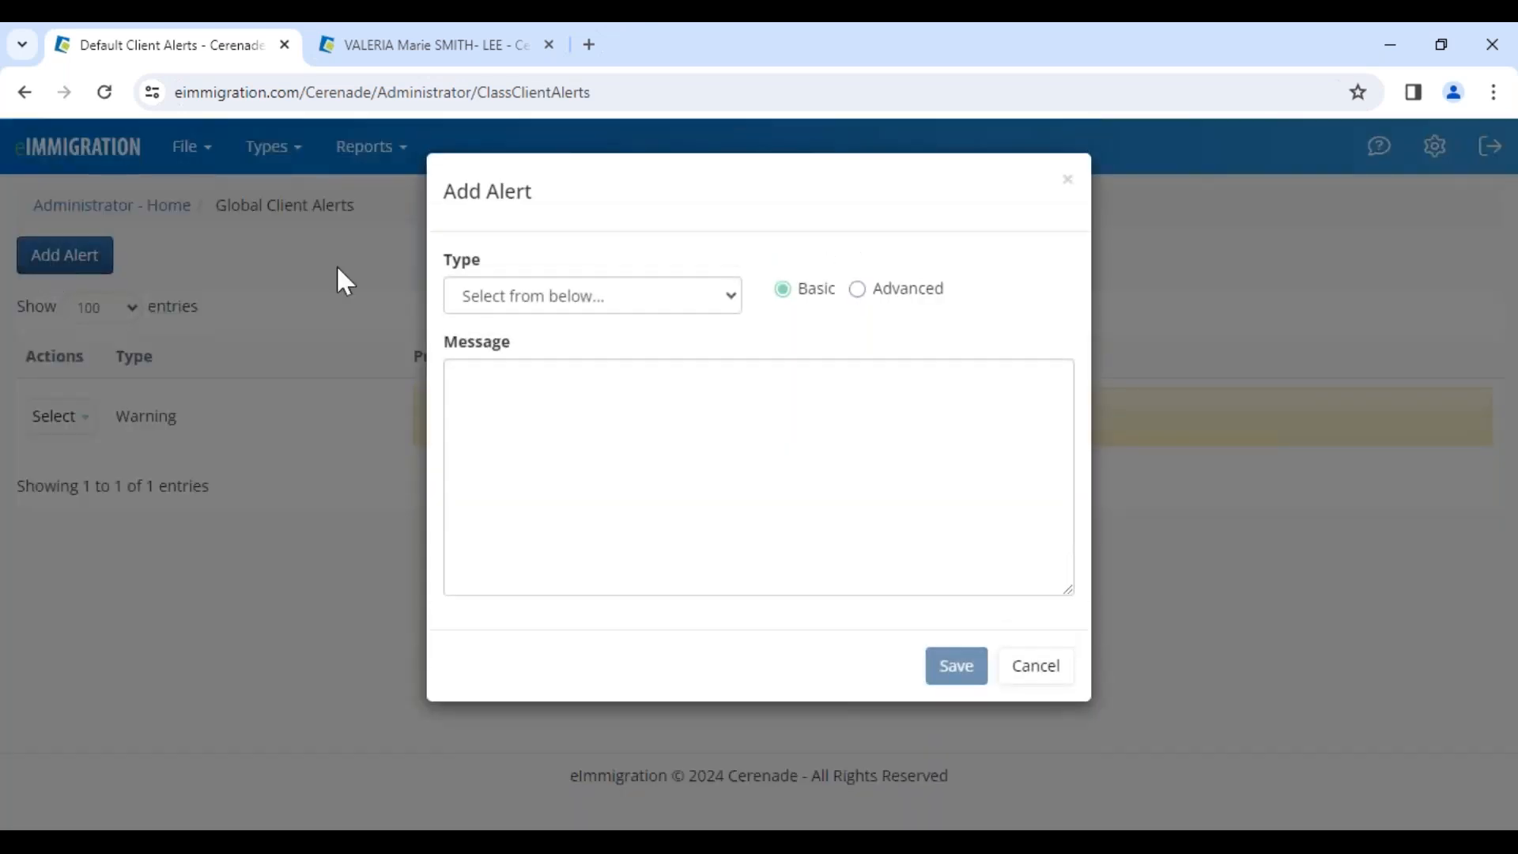
Build an Advanced Warning alert for Invoices Are Overdue and save it
click(932, 294)
click(542, 297)
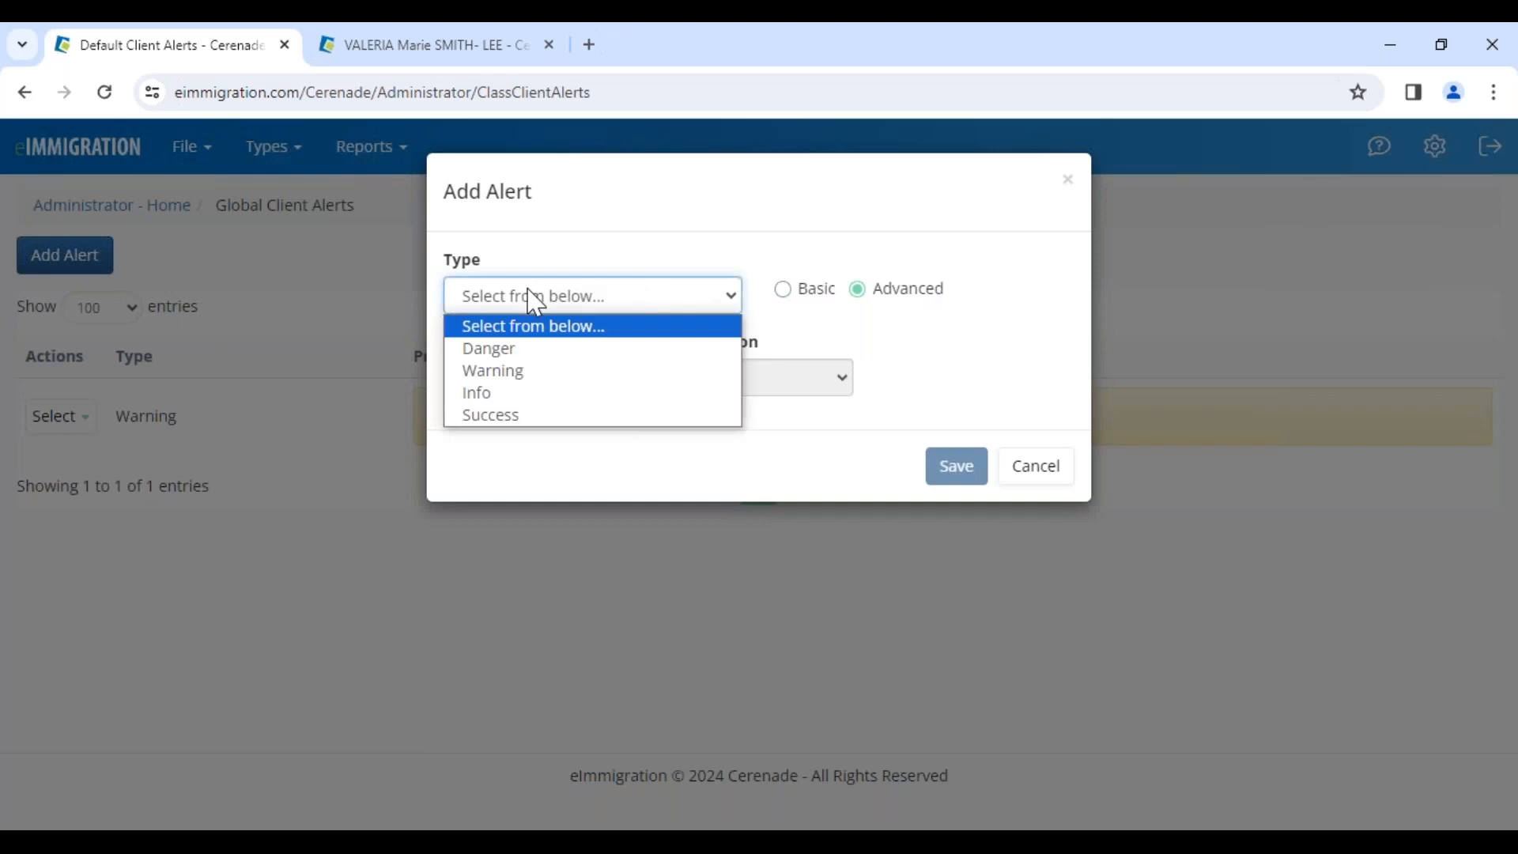
click(503, 394)
click(495, 378)
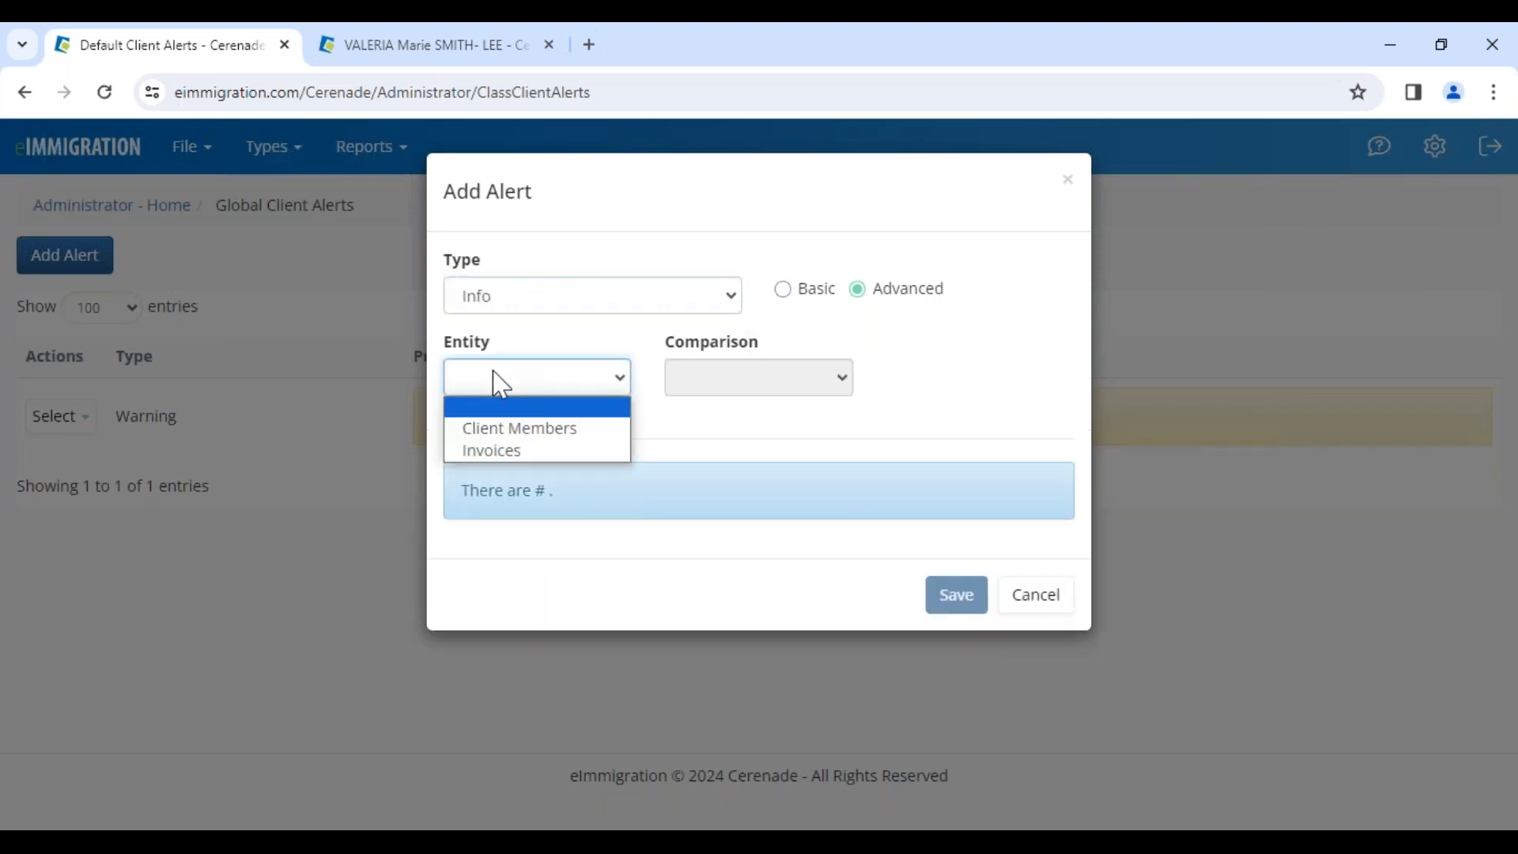
click(509, 448)
click(728, 382)
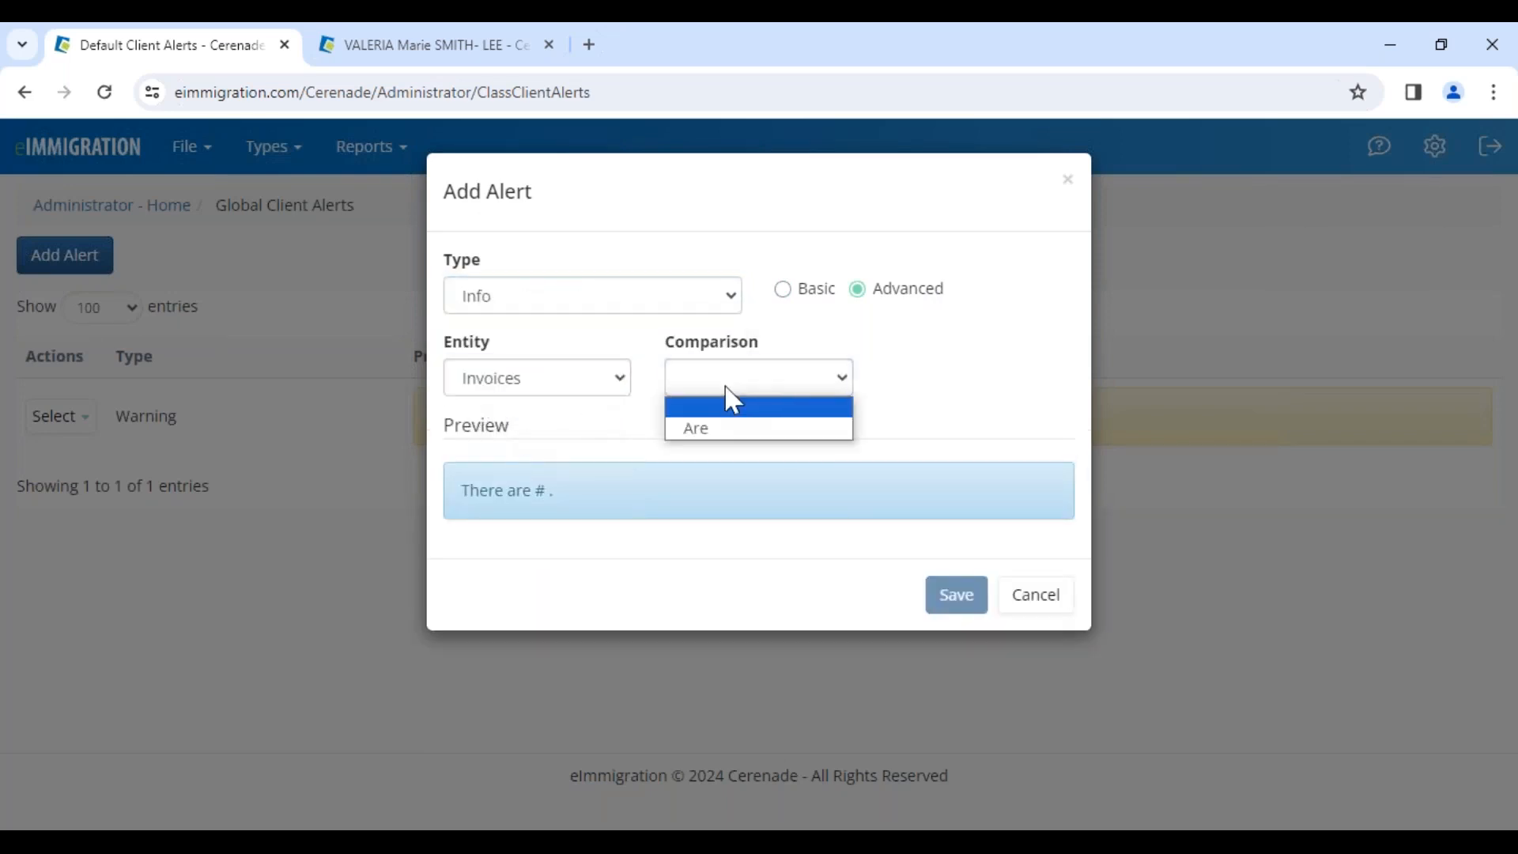
click(738, 431)
click(961, 388)
click(961, 432)
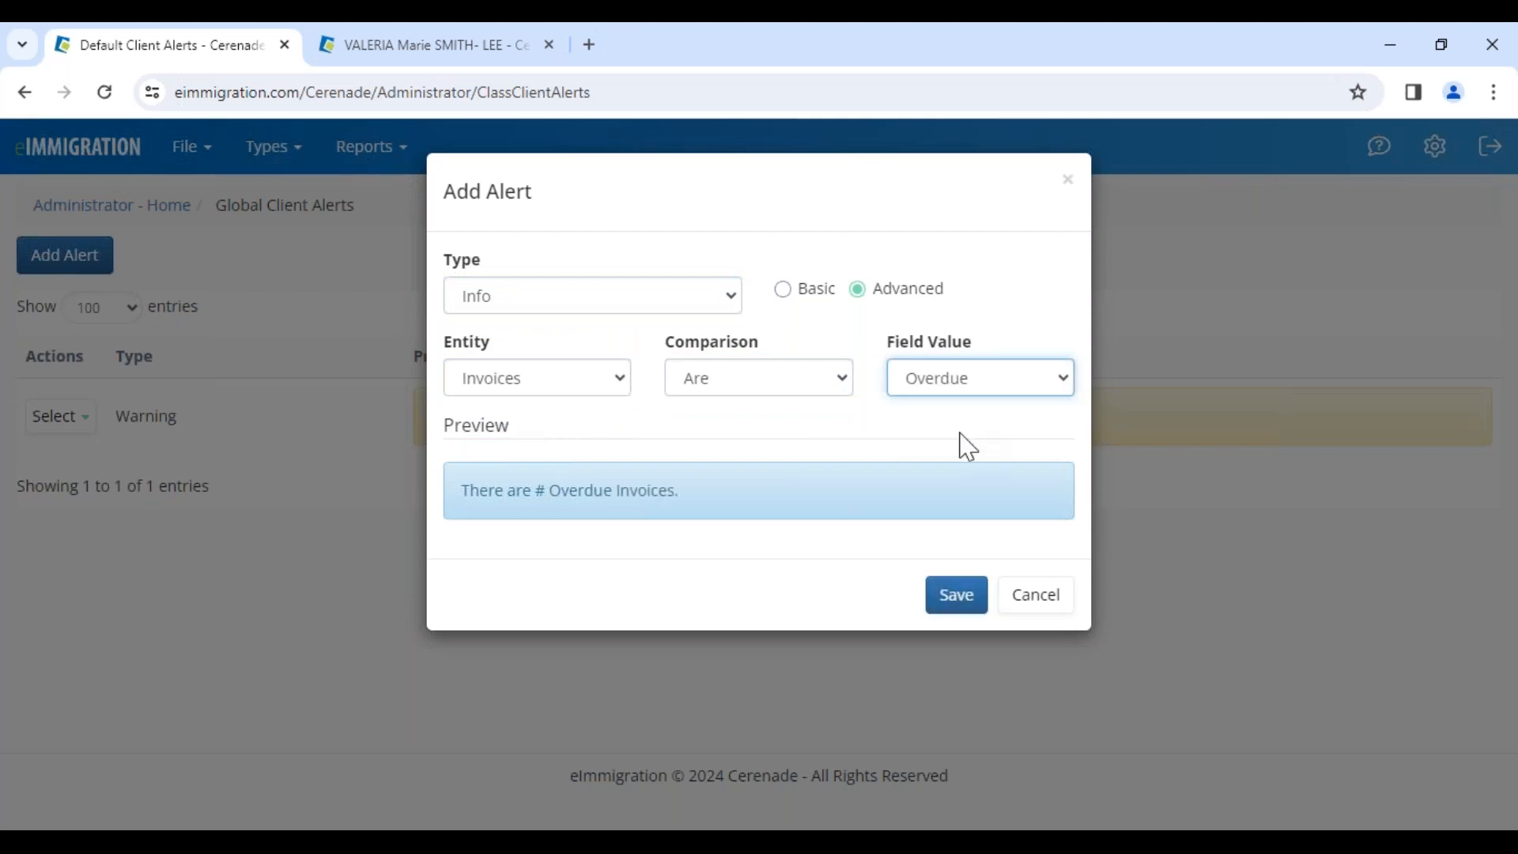
click(487, 308)
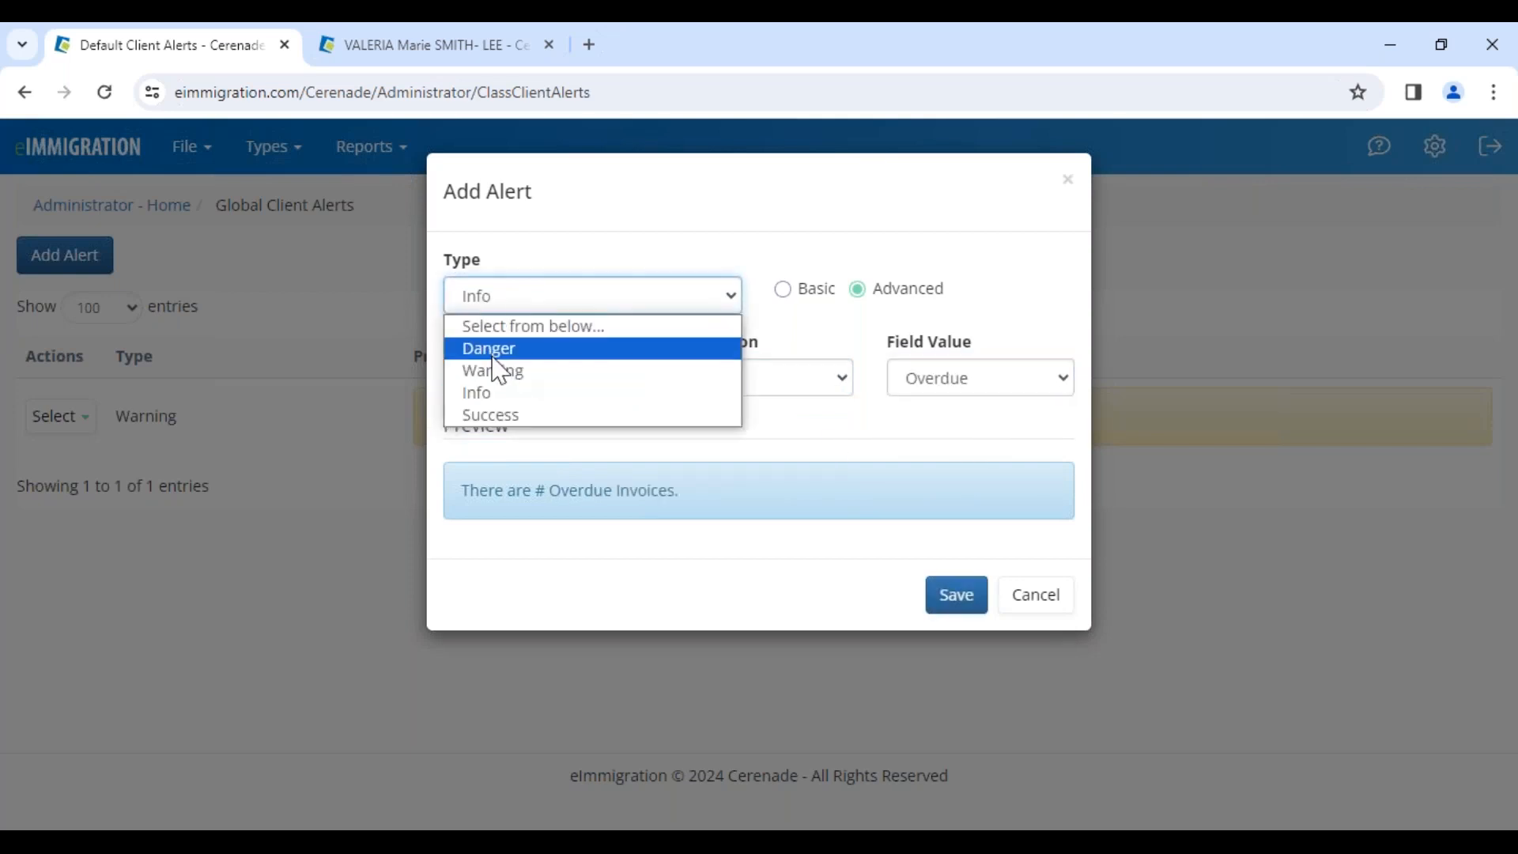
click(496, 372)
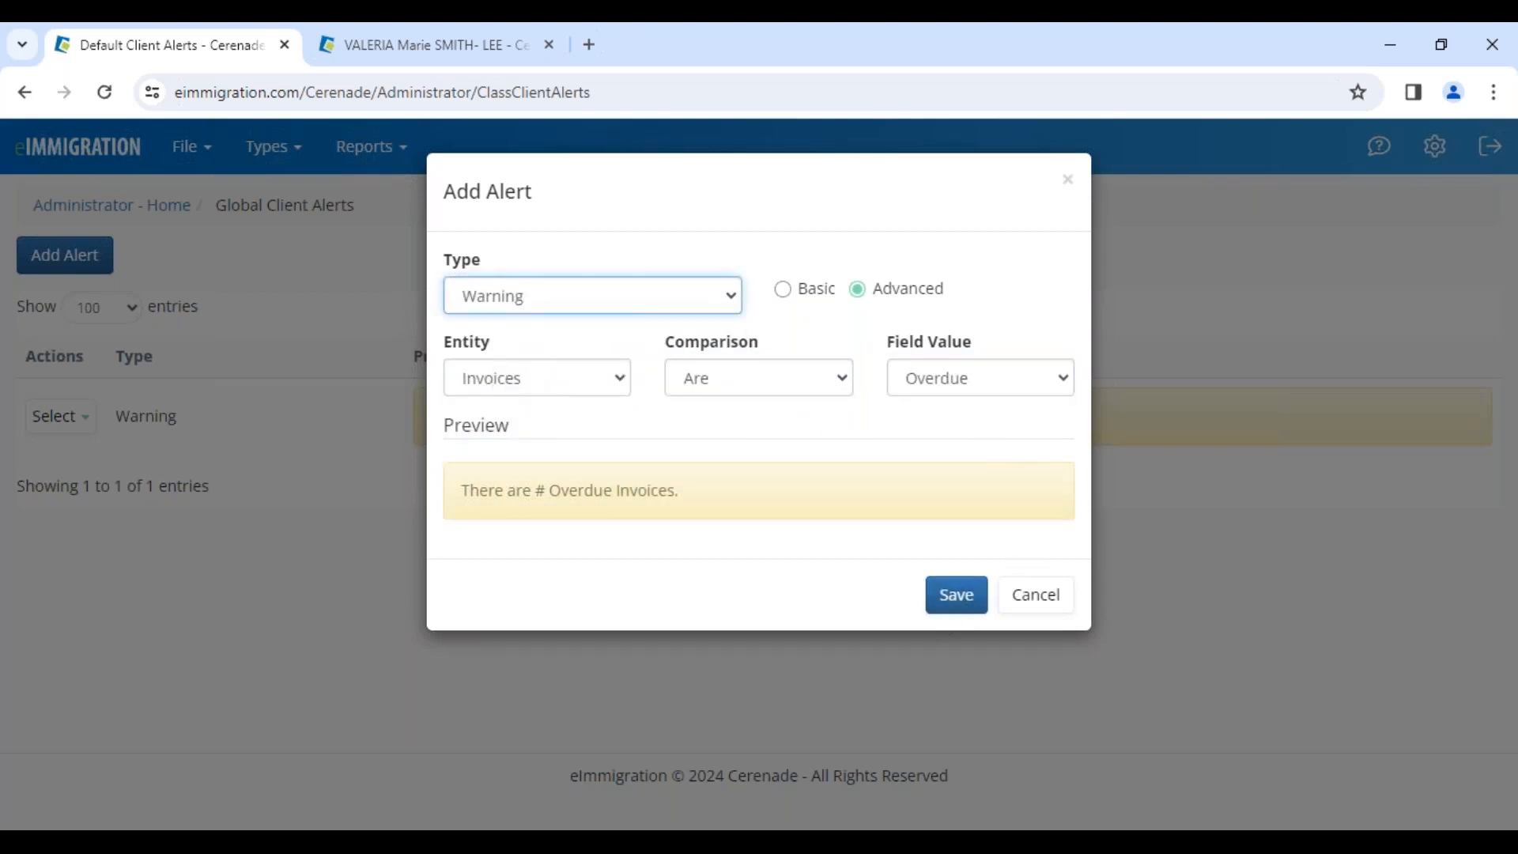
click(952, 605)
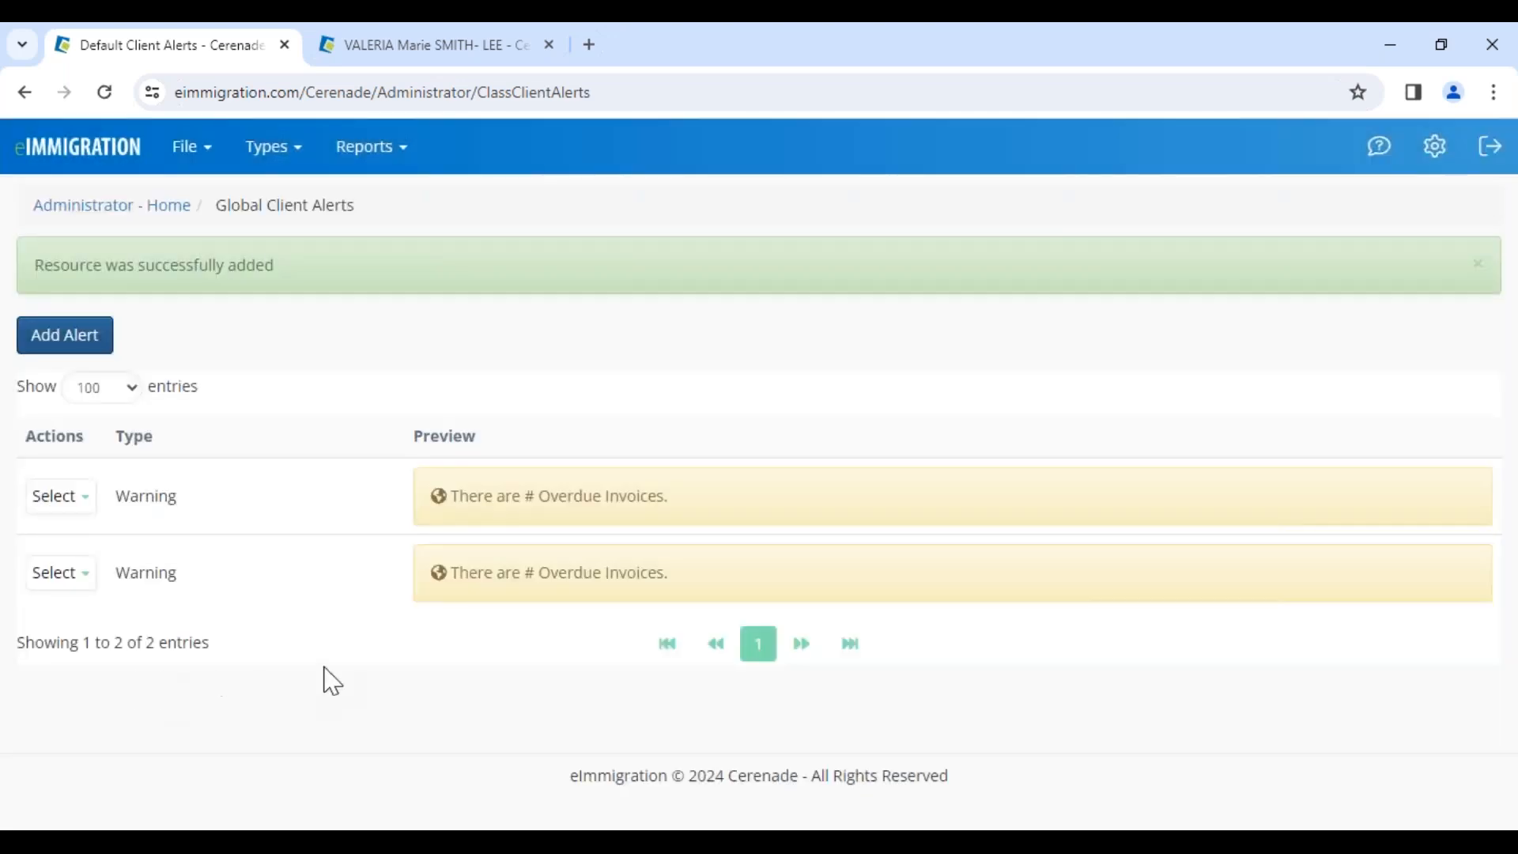
click(415, 46)
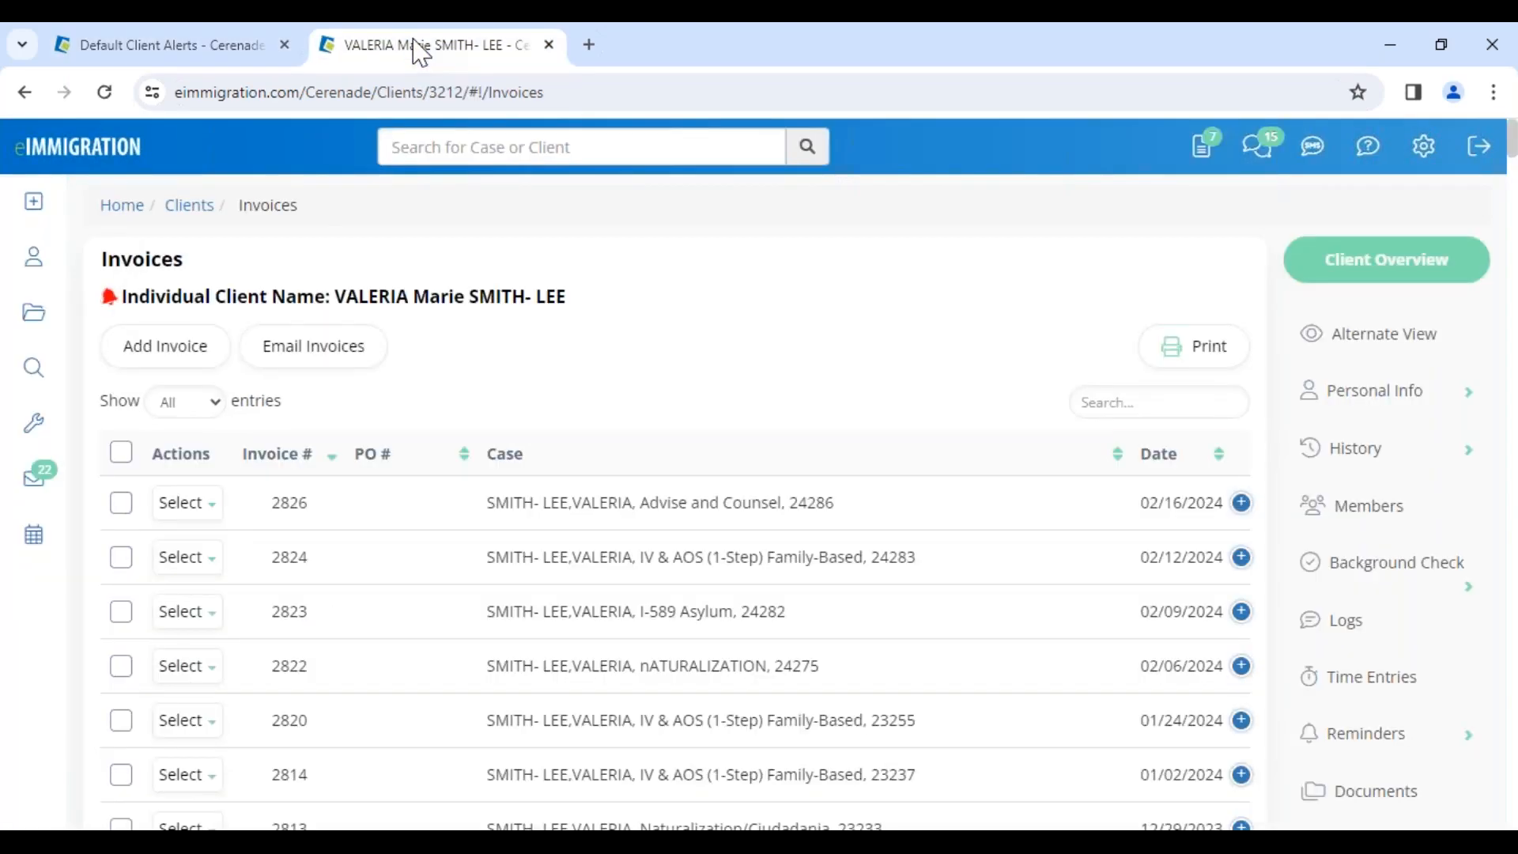
click(1415, 402)
click(1343, 449)
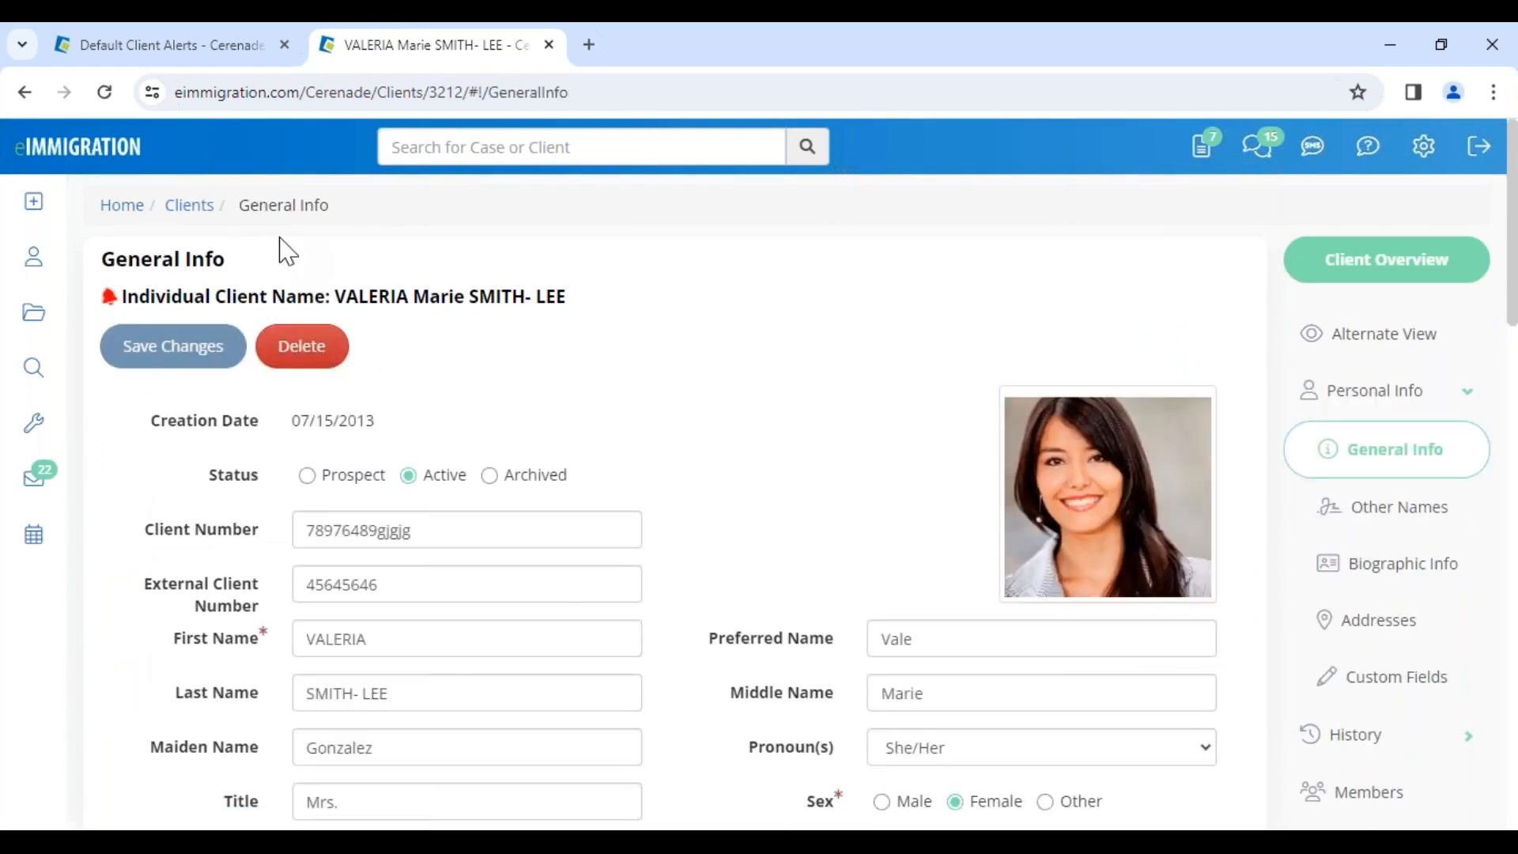
click(104, 93)
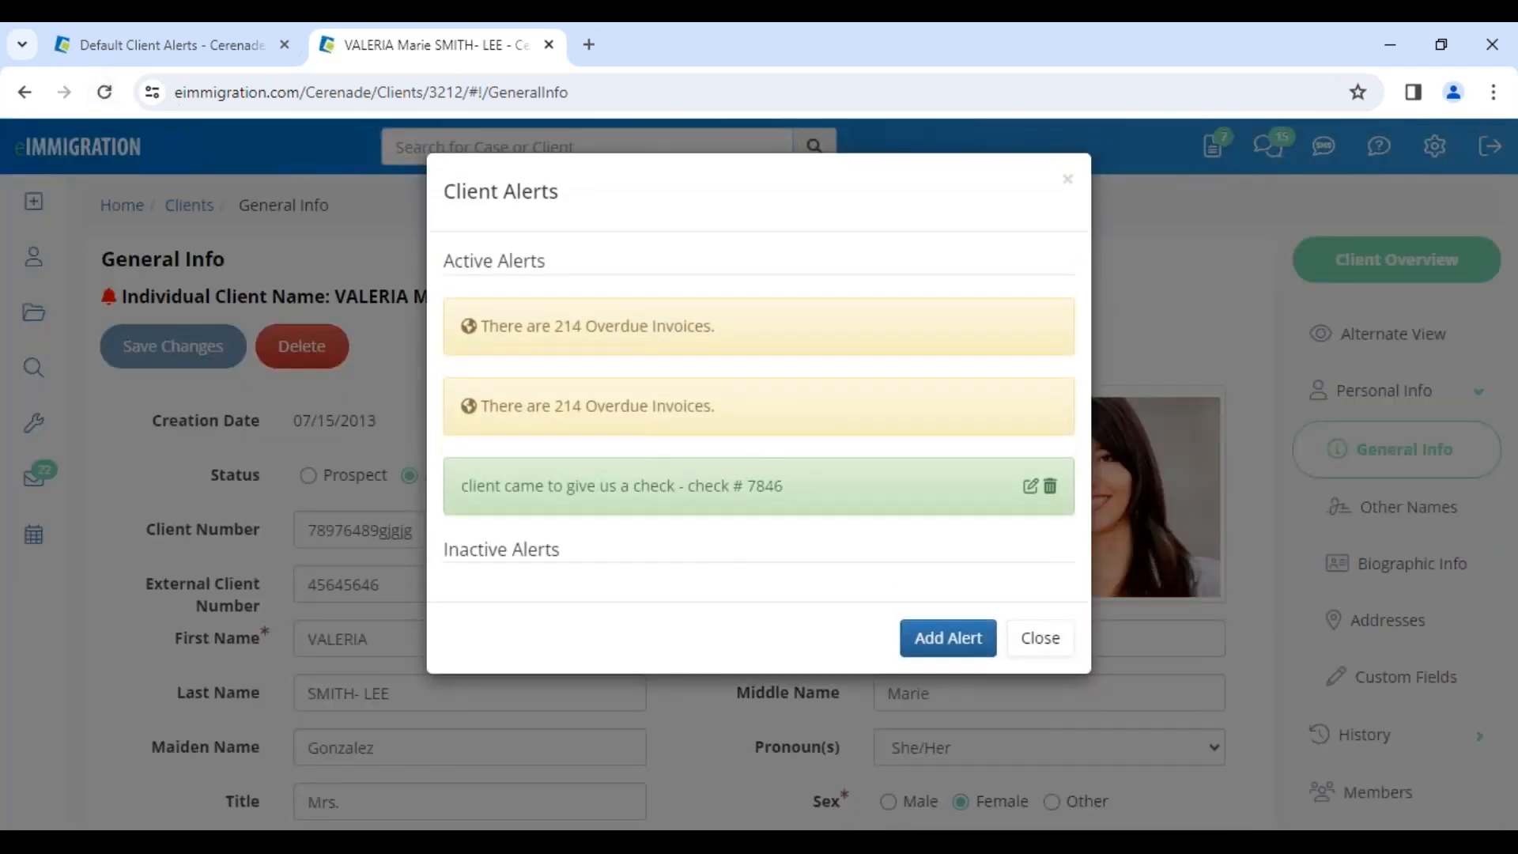
drag(503, 405, 715, 406)
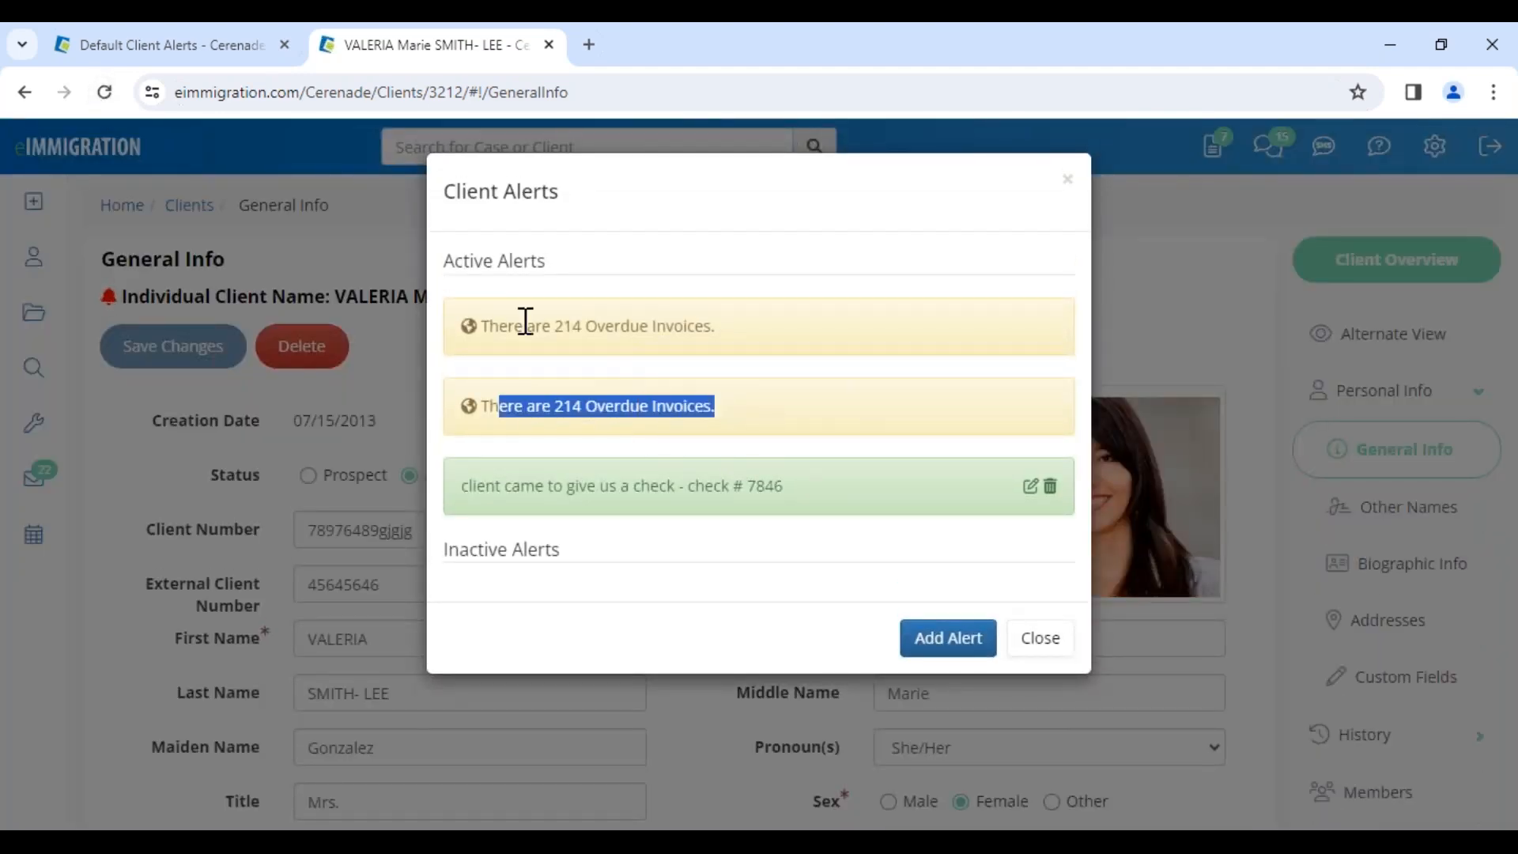
drag(525, 324, 759, 340)
click(761, 397)
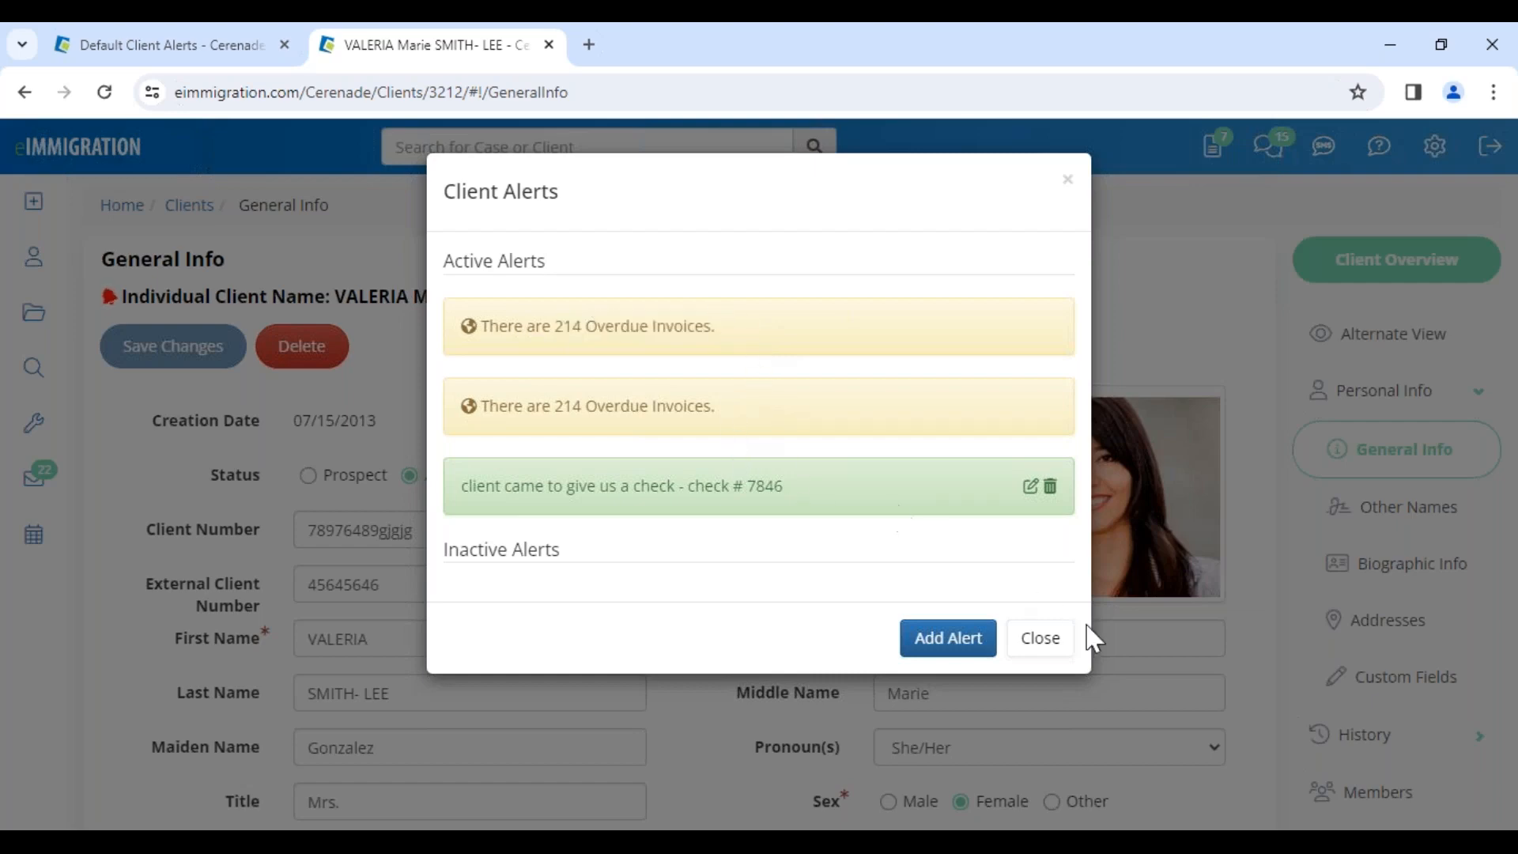
click(1037, 640)
click(239, 49)
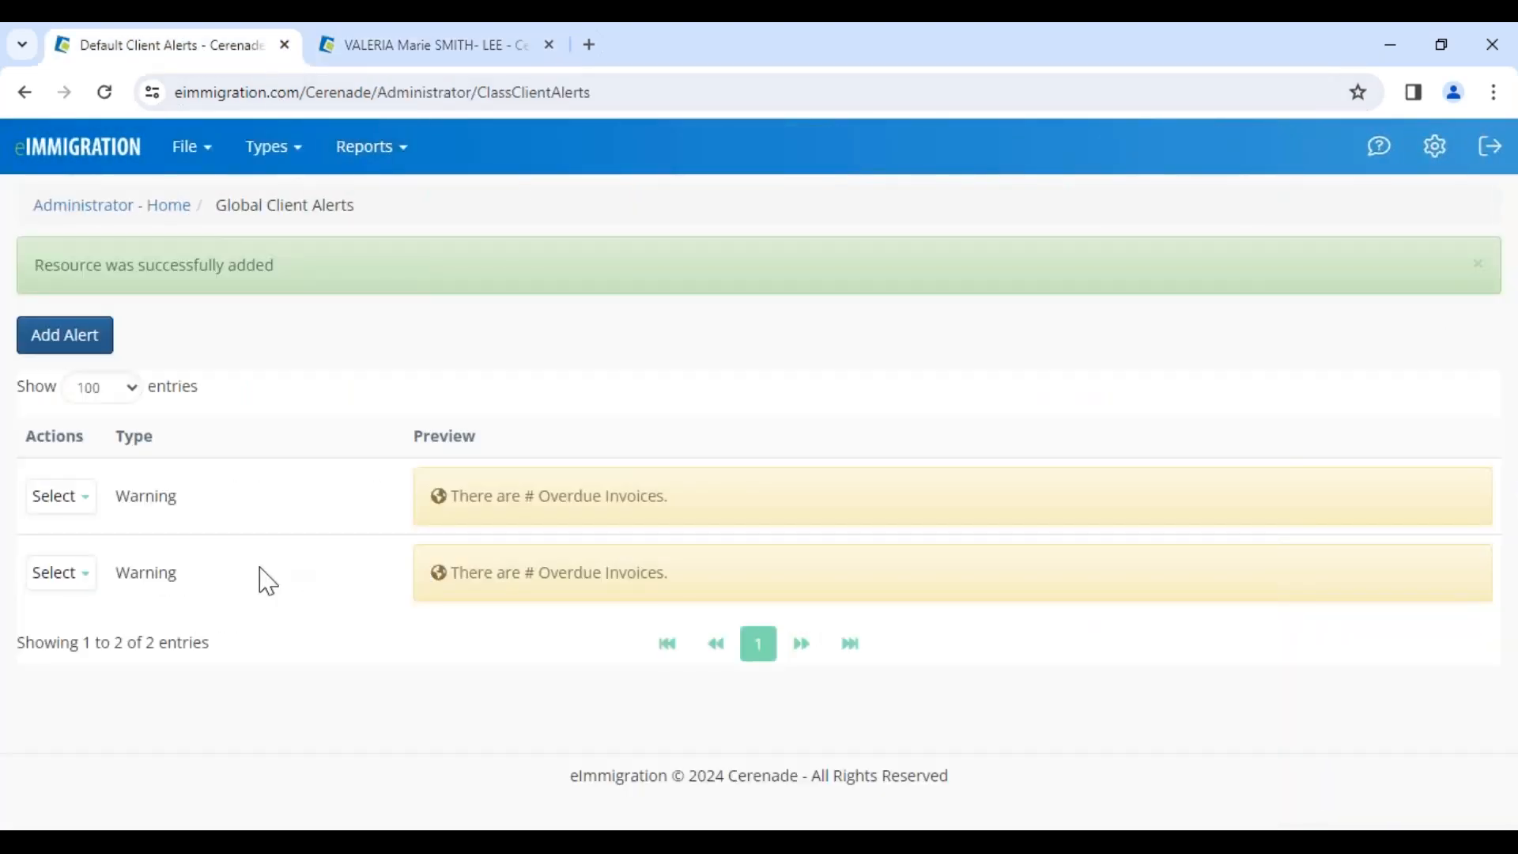
click(64, 574)
Delete the duplicate overdue invoices alert, then reopen Global Client Alerts and begin another alert
click(89, 641)
click(1049, 246)
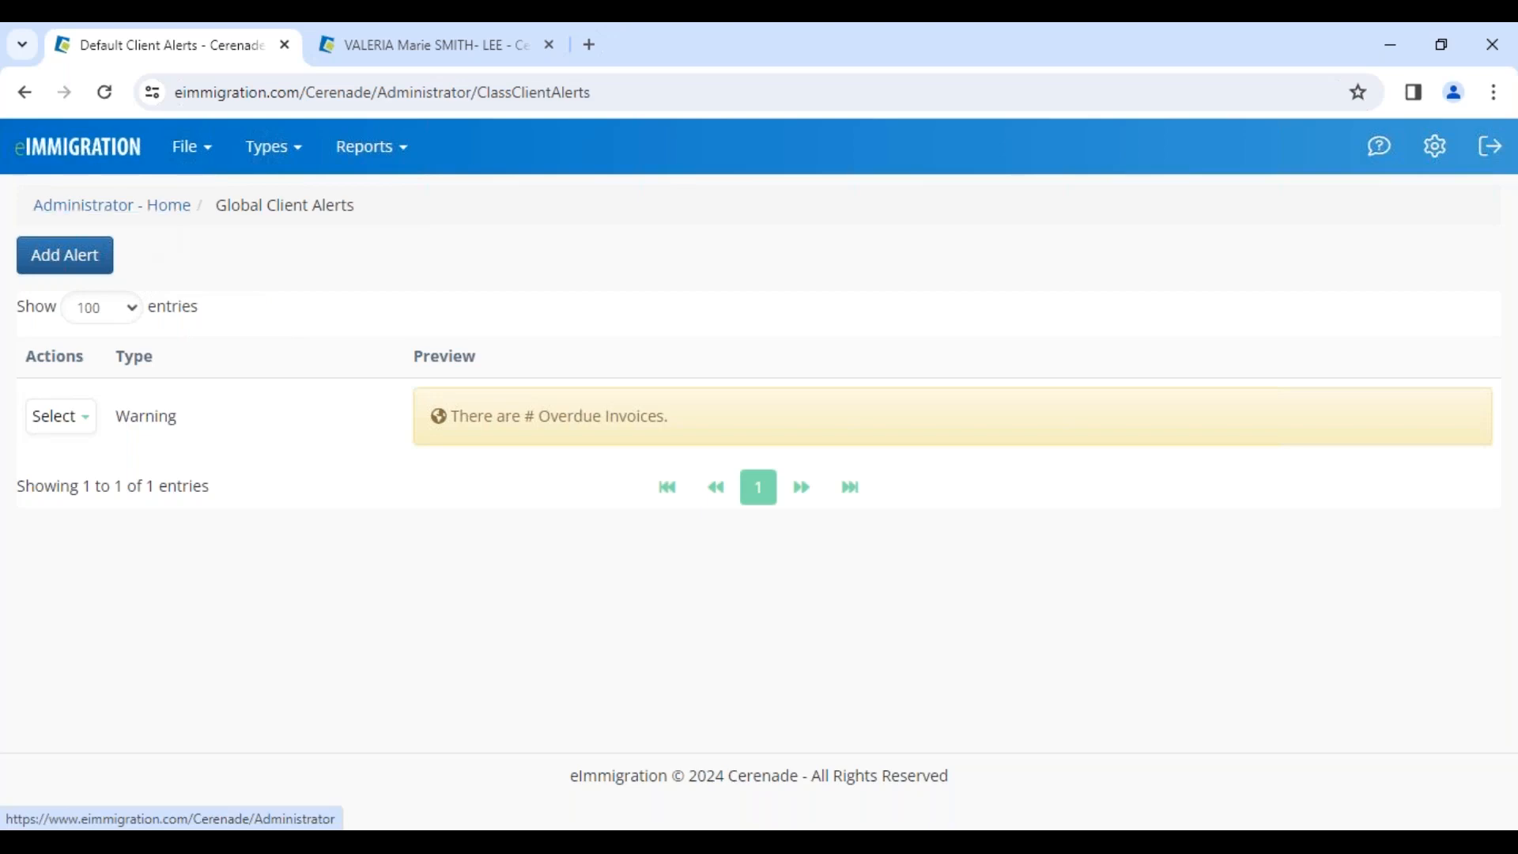
click(119, 209)
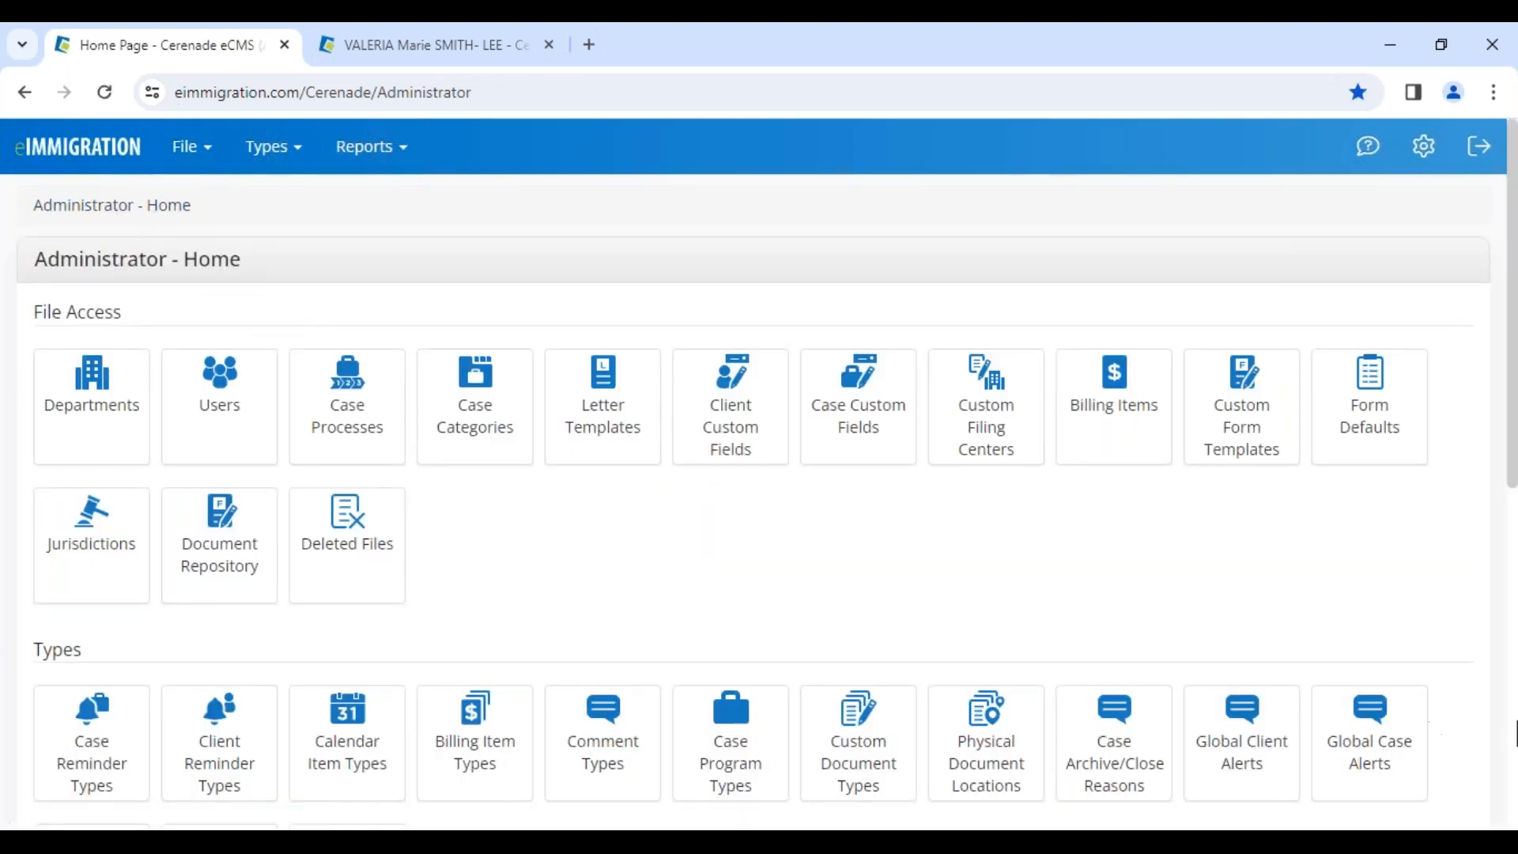
scroll(1344, 632, down, 3)
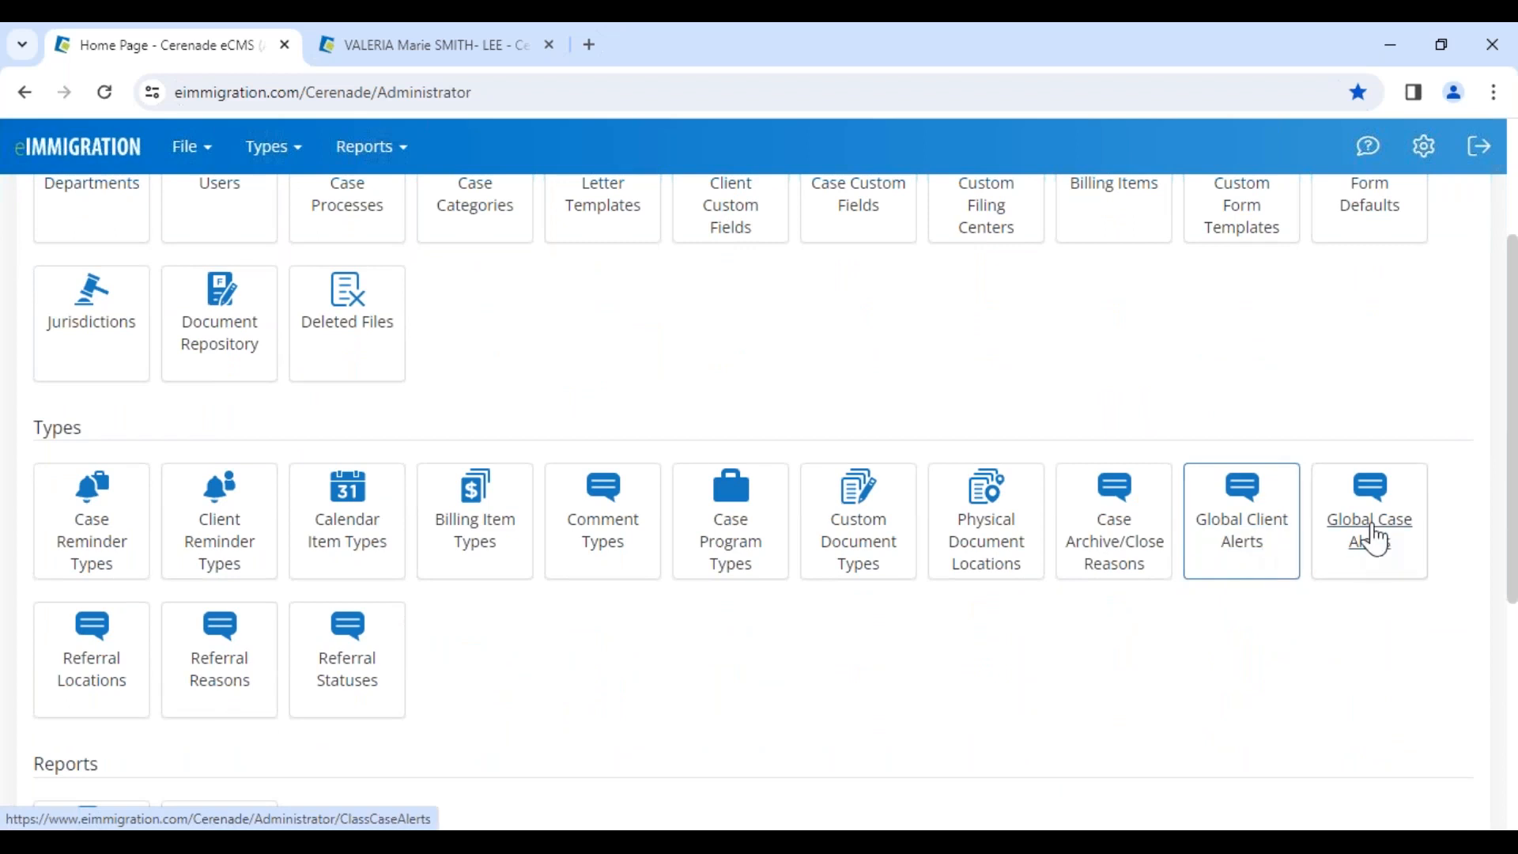
click(1244, 547)
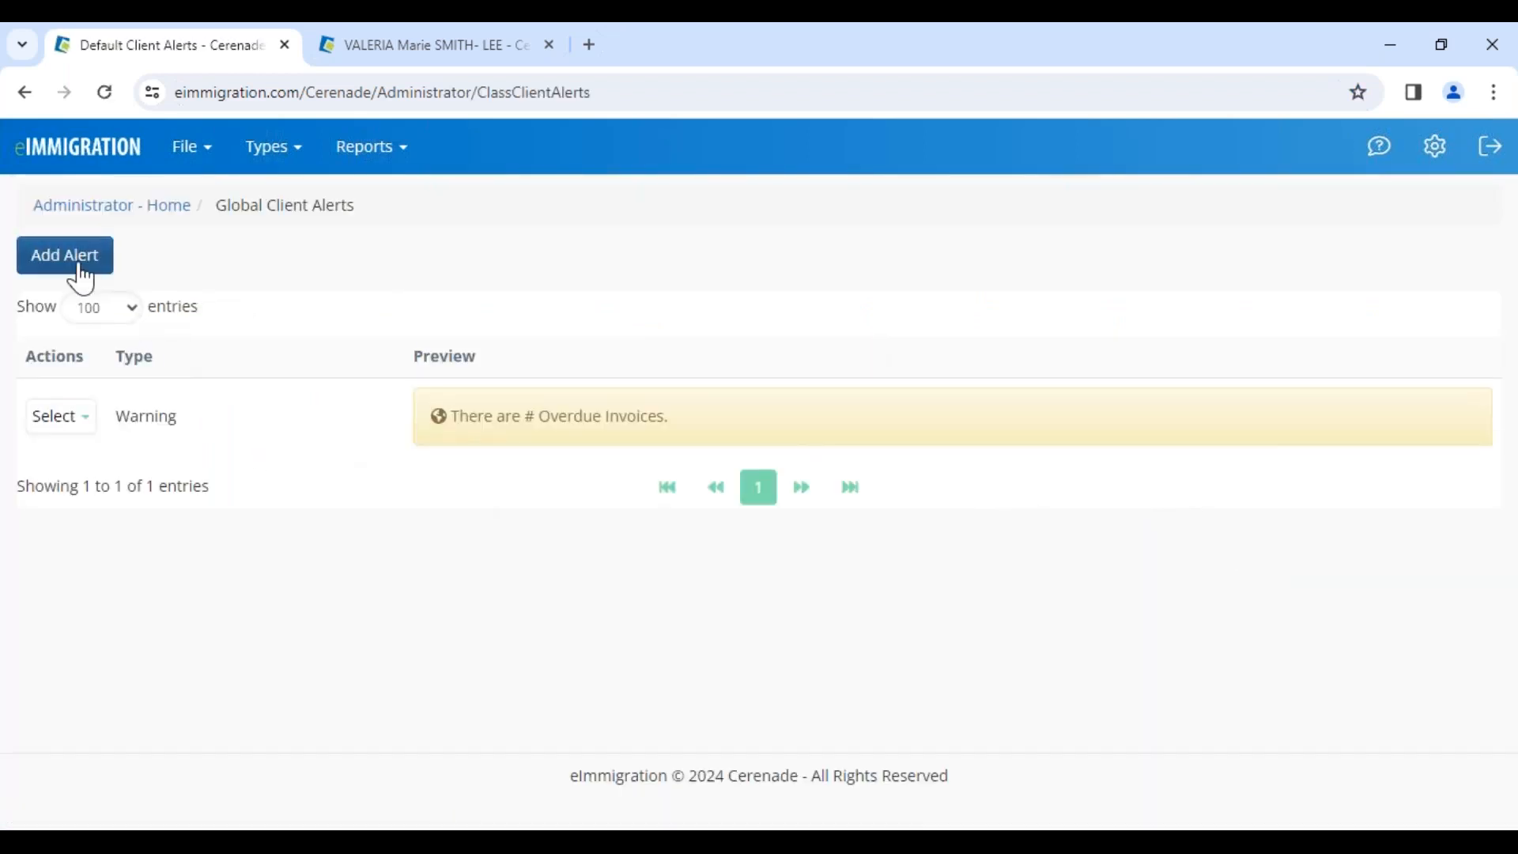
click(72, 255)
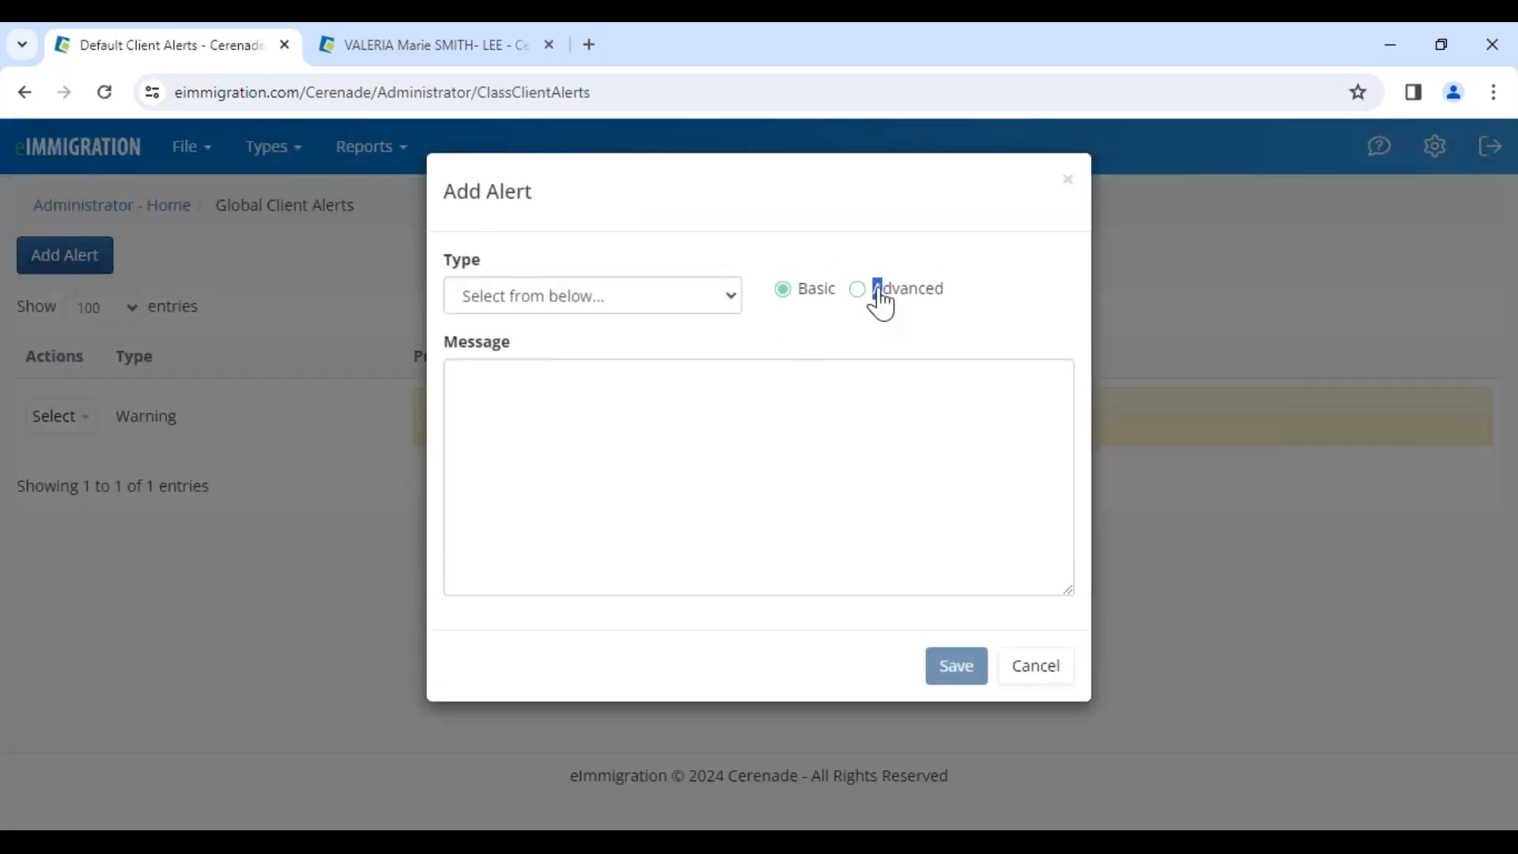
Draft an Info alert for Client Members Has Adverse, then cancel it unsaved
click(877, 294)
click(510, 301)
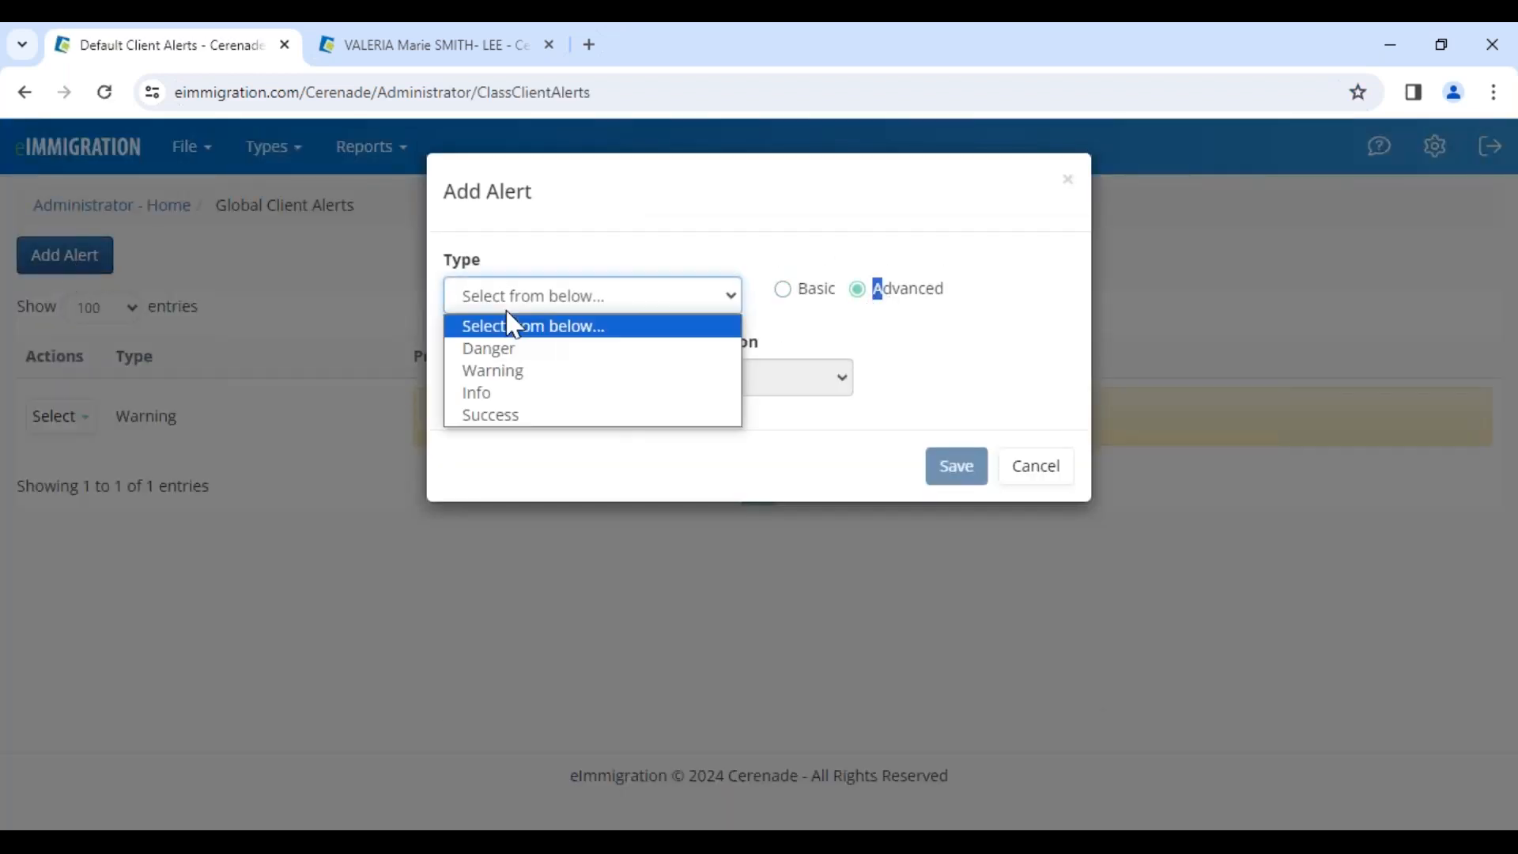
click(510, 393)
click(512, 388)
click(510, 428)
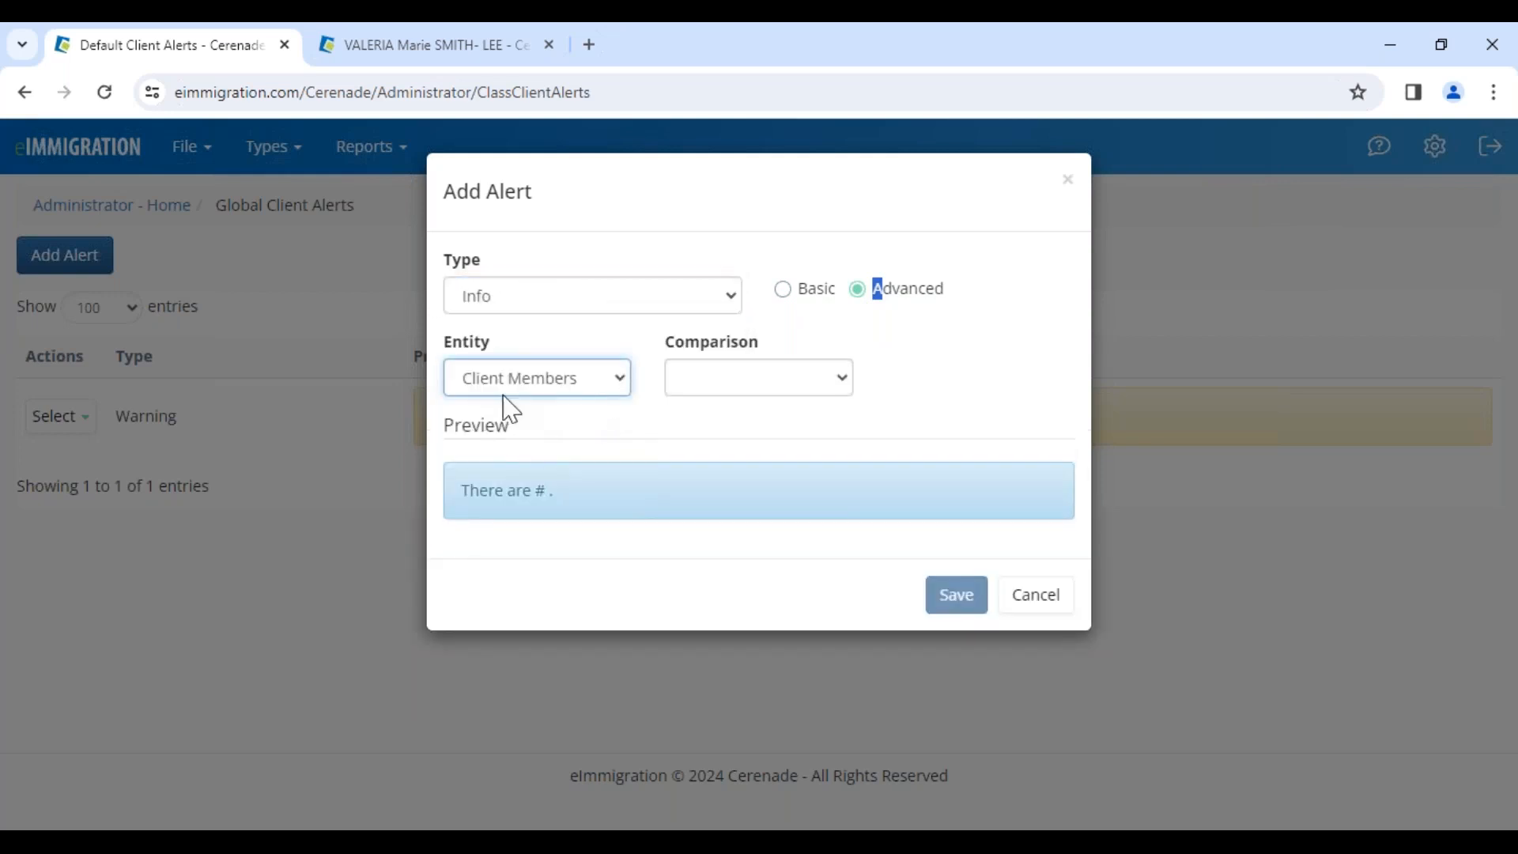
click(755, 393)
click(749, 430)
click(917, 390)
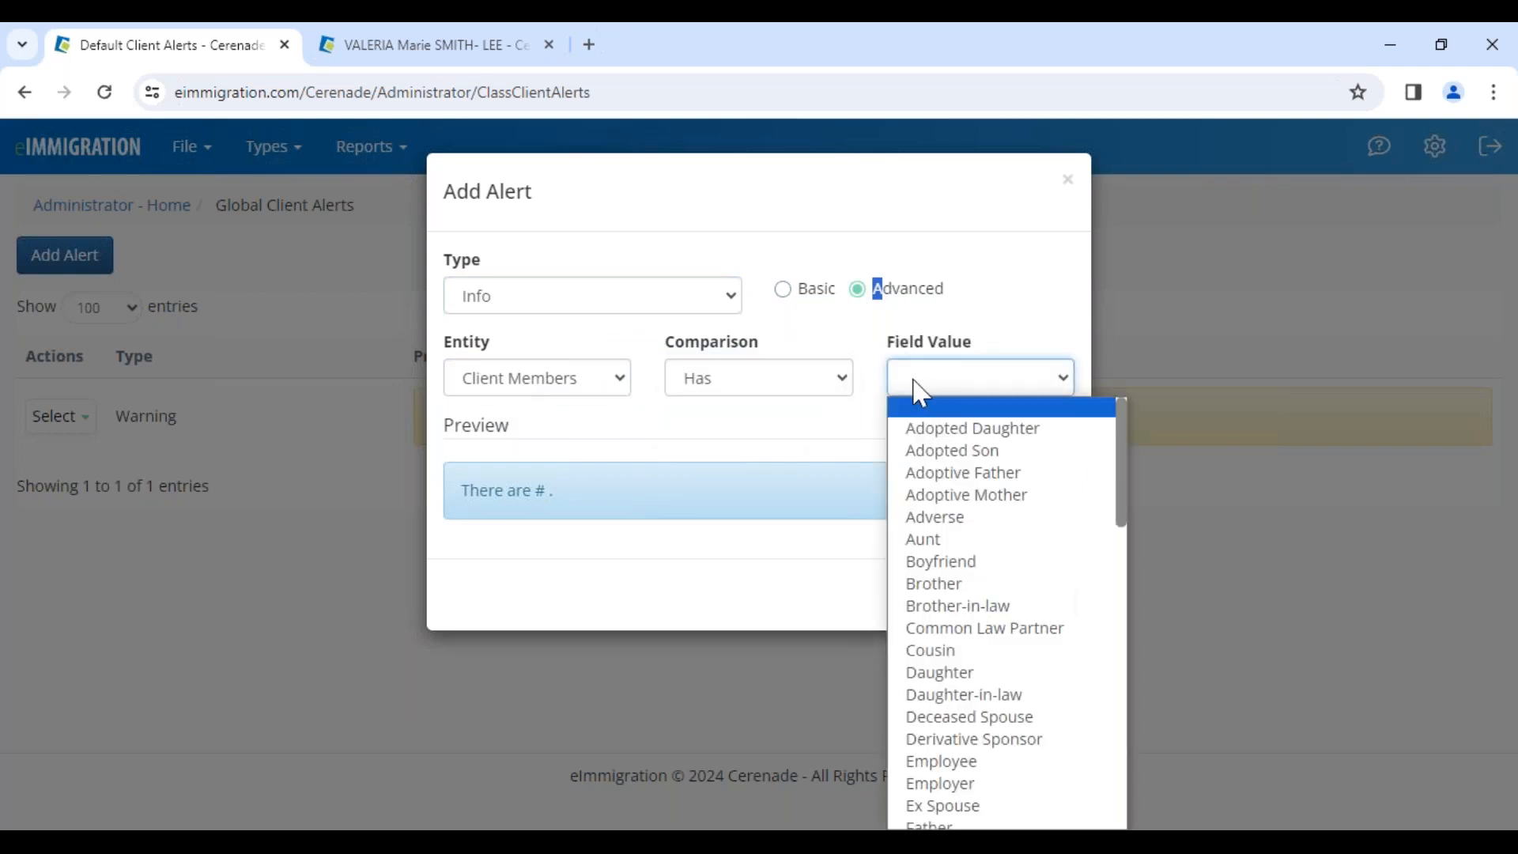
click(953, 517)
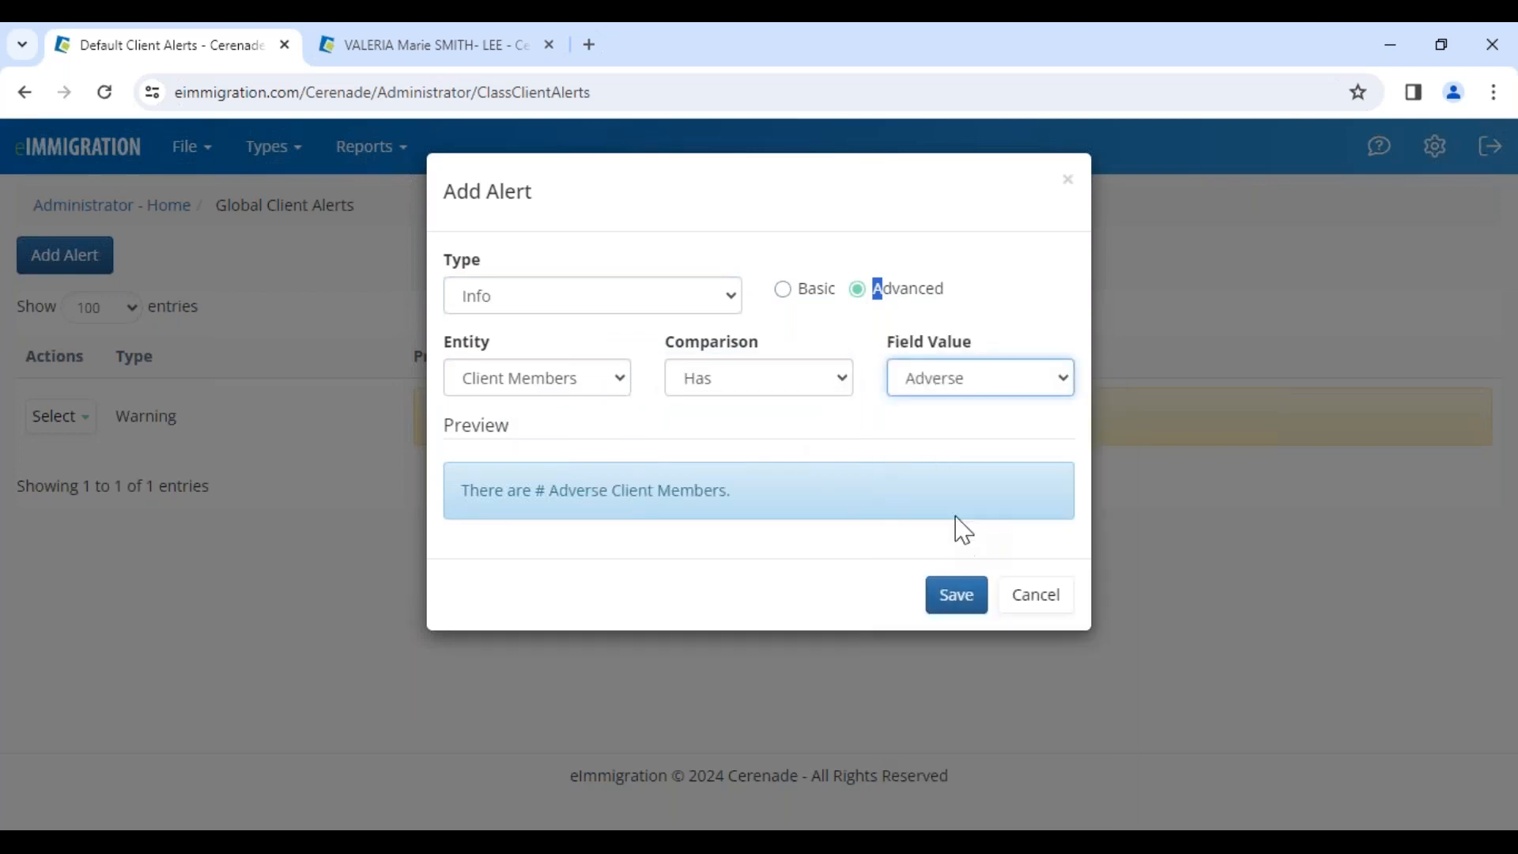
click(676, 574)
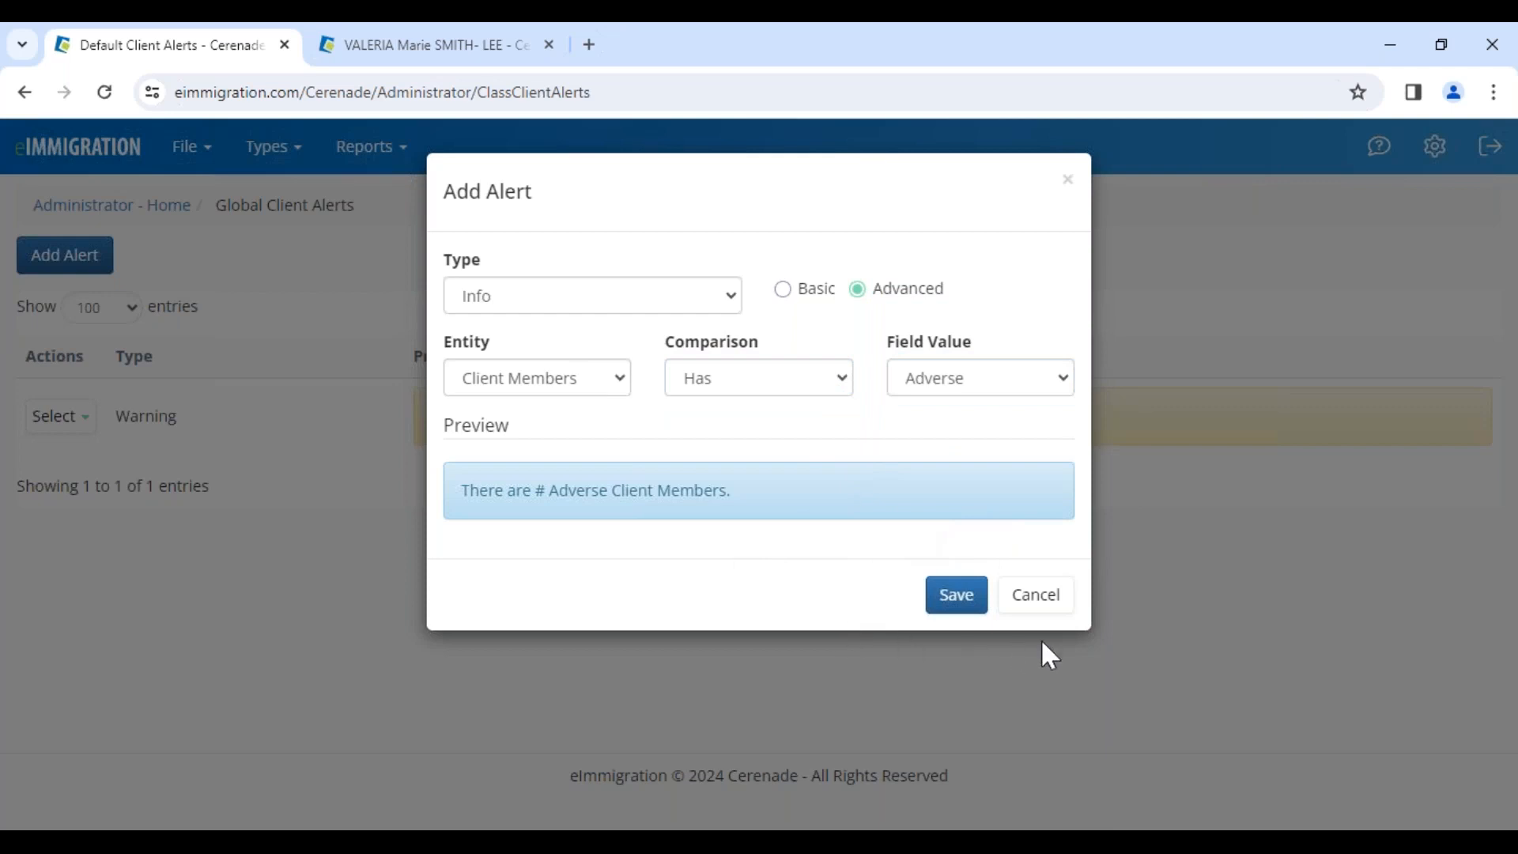
click(1036, 594)
Delete the Overdue Invoices warning alert and return to Administrator Home
click(69, 419)
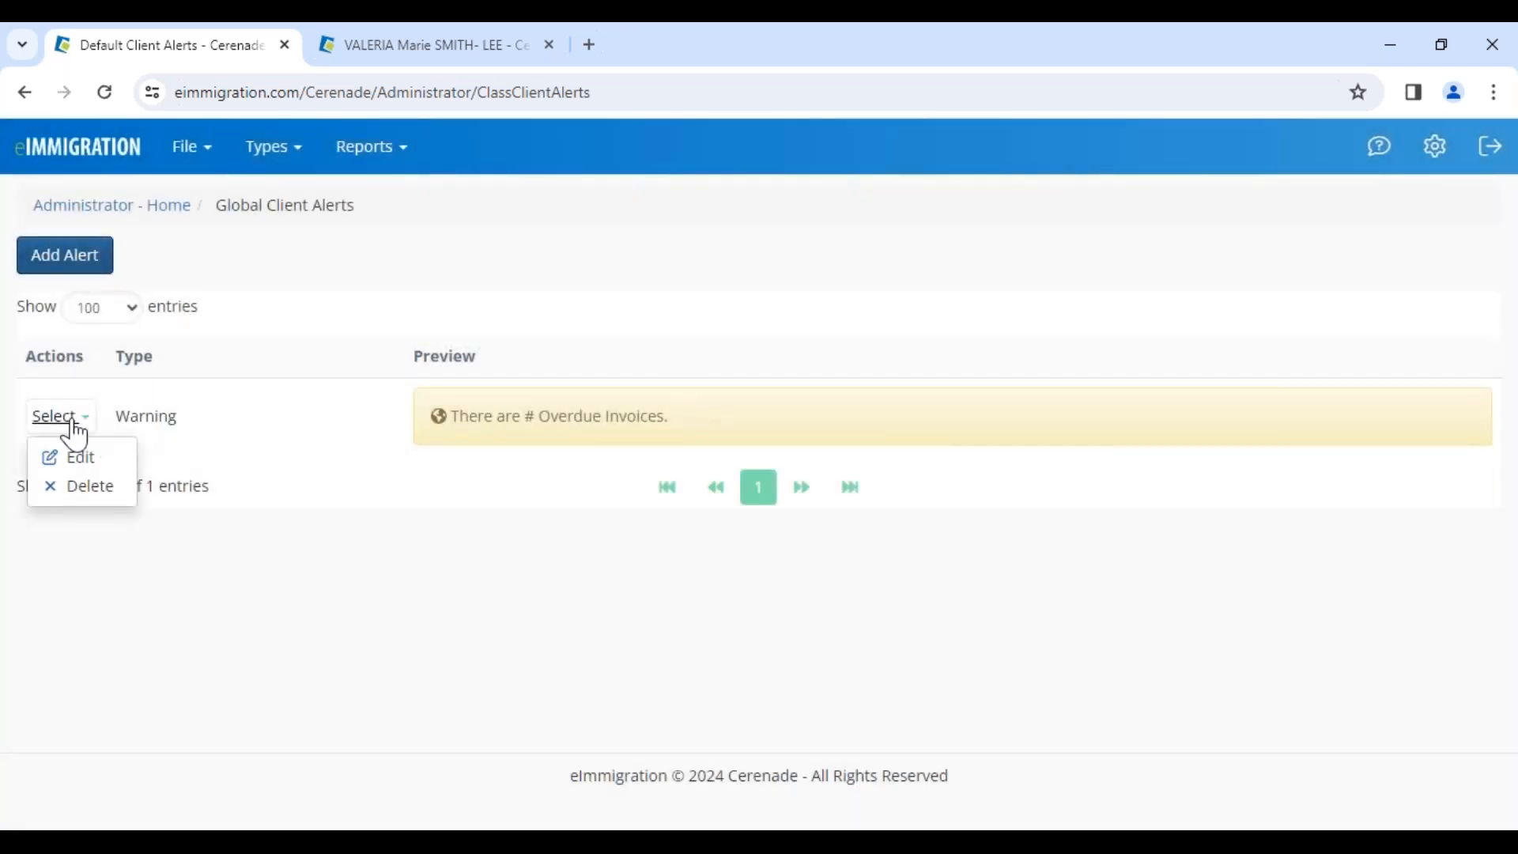
click(95, 488)
click(1048, 245)
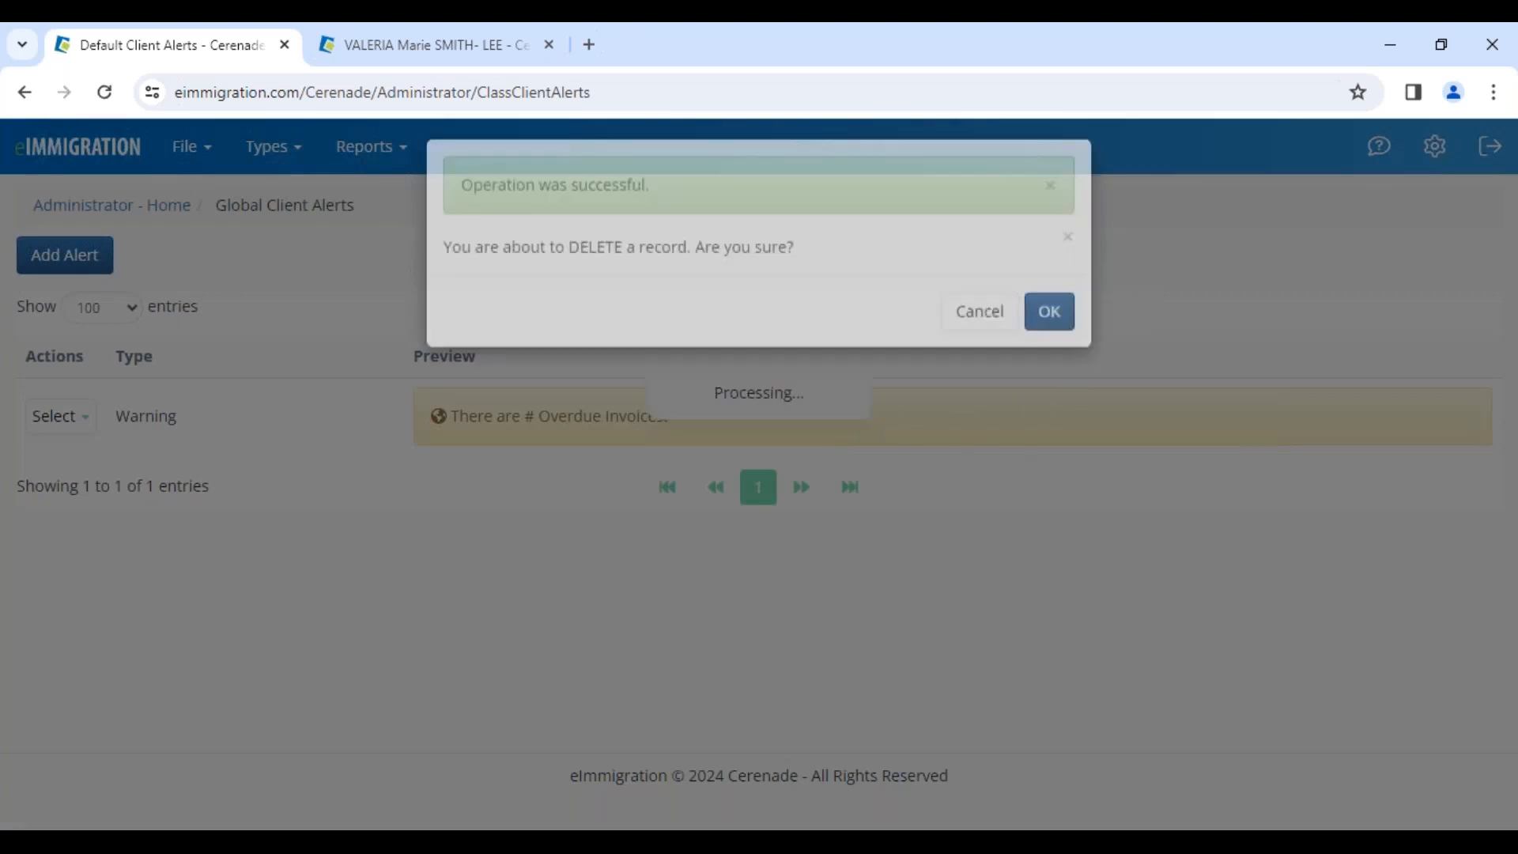
click(58, 210)
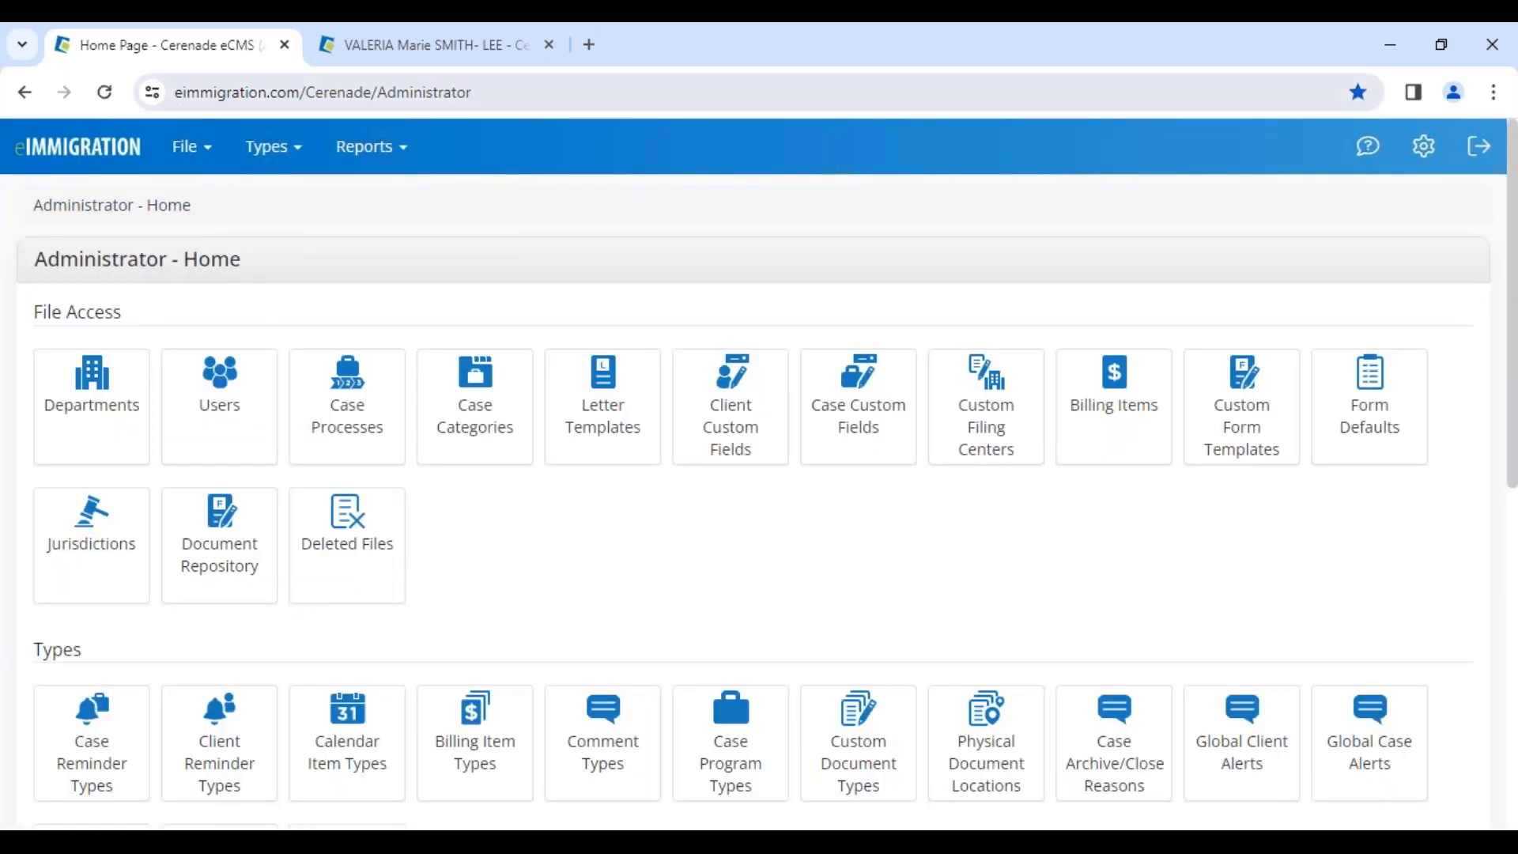
From the client's record, open the Tickler dashboard and switch it to the Default Tickler Layout
click(425, 55)
click(47, 441)
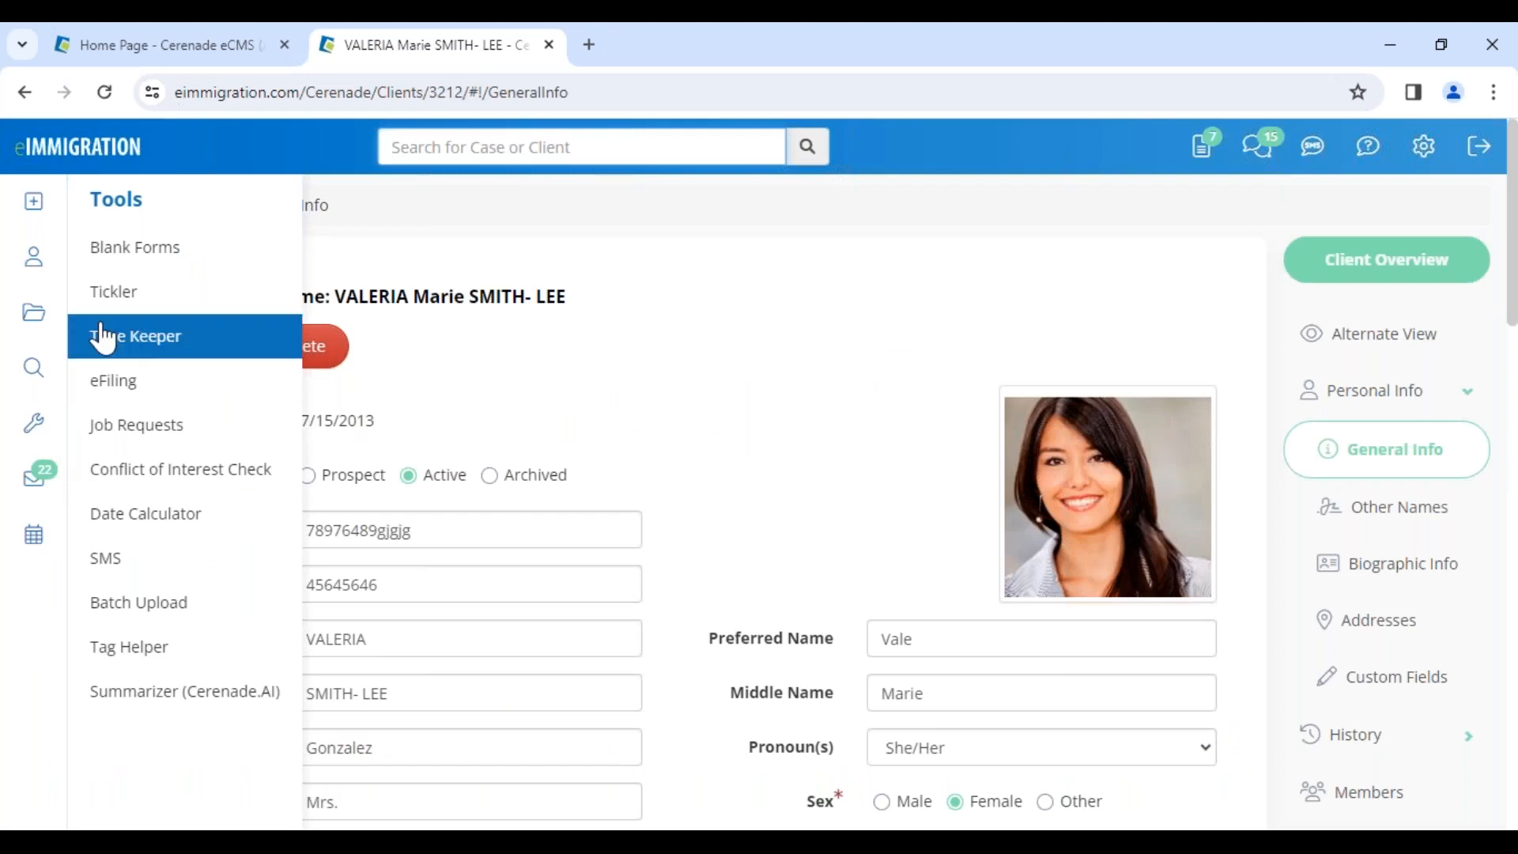
click(111, 295)
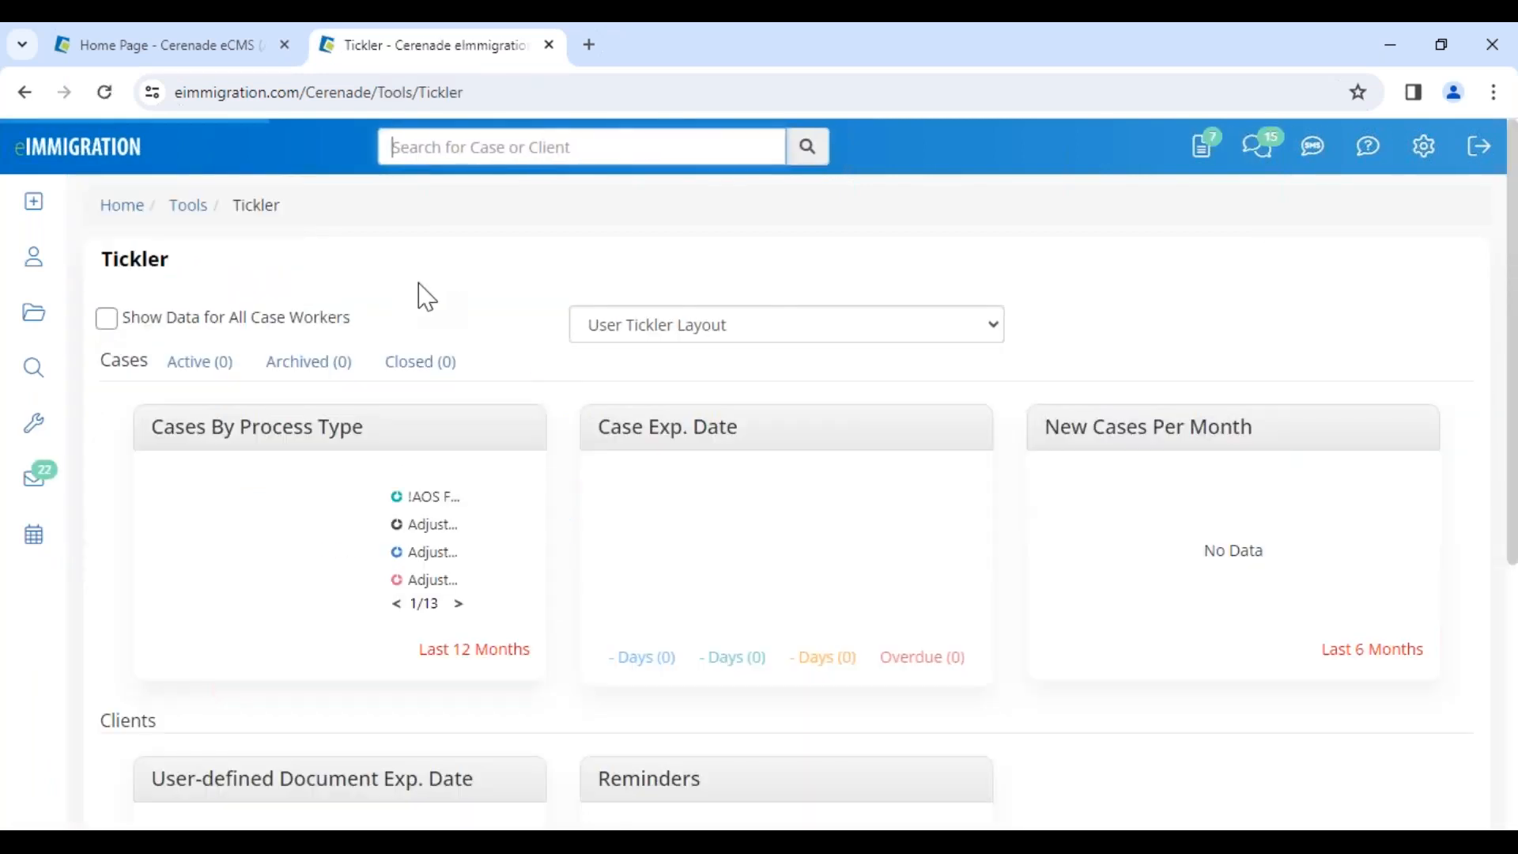
click(642, 336)
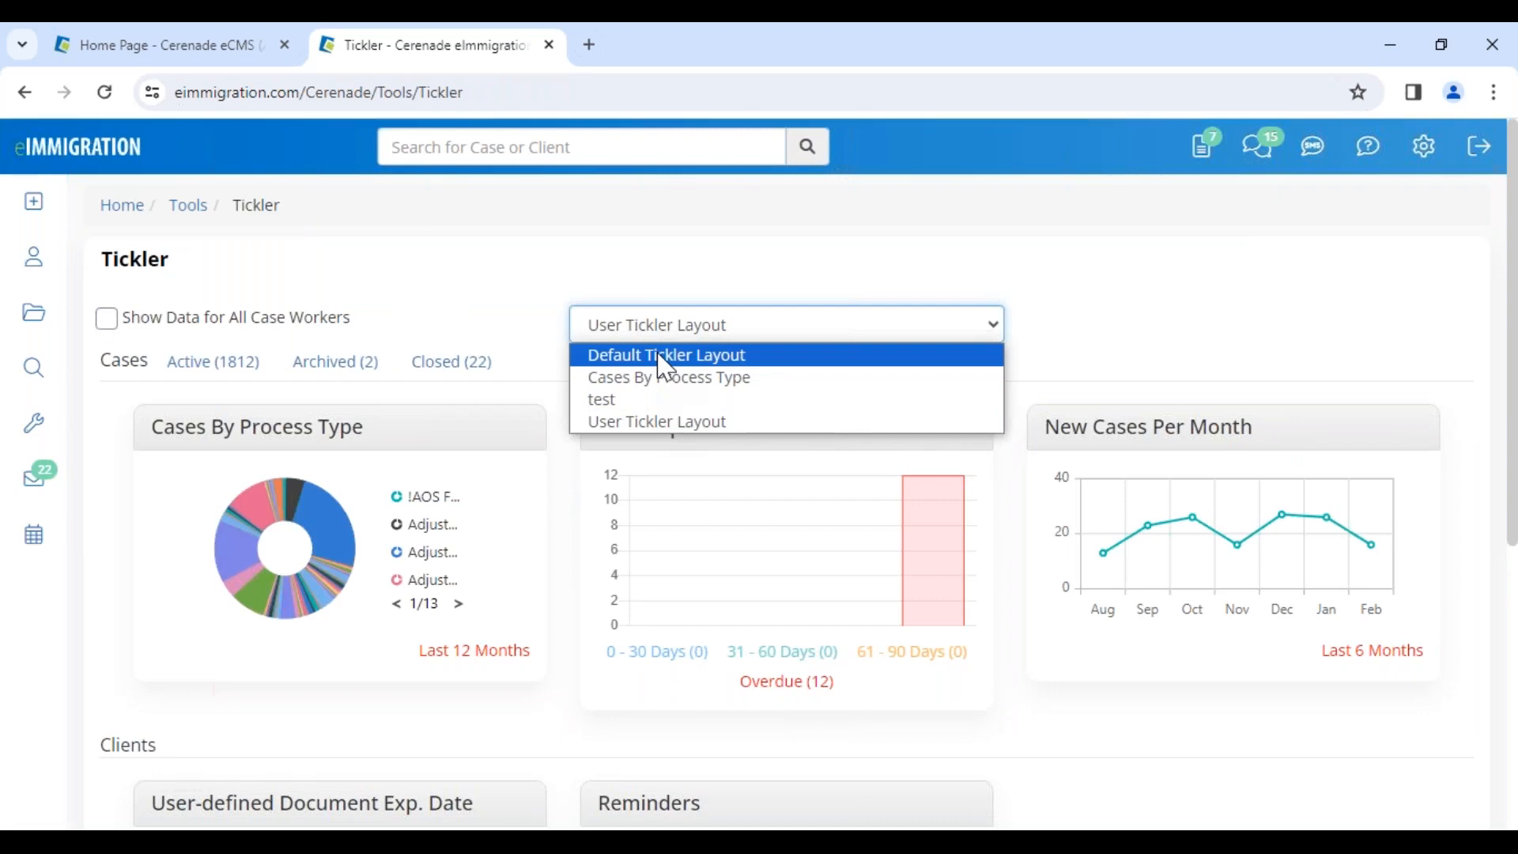
mouse_move(1433, 147)
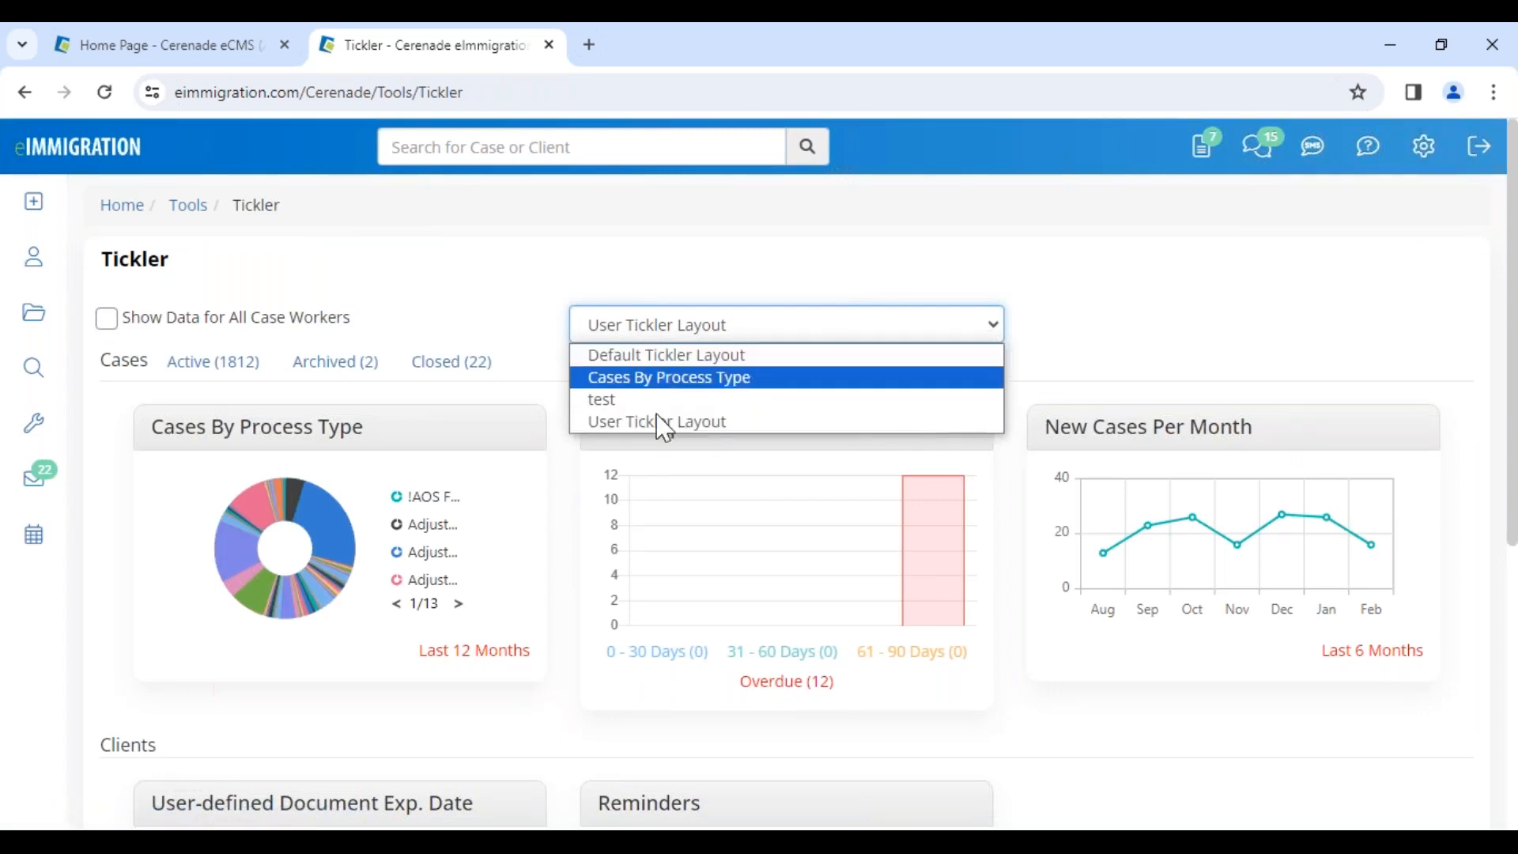
click(619, 368)
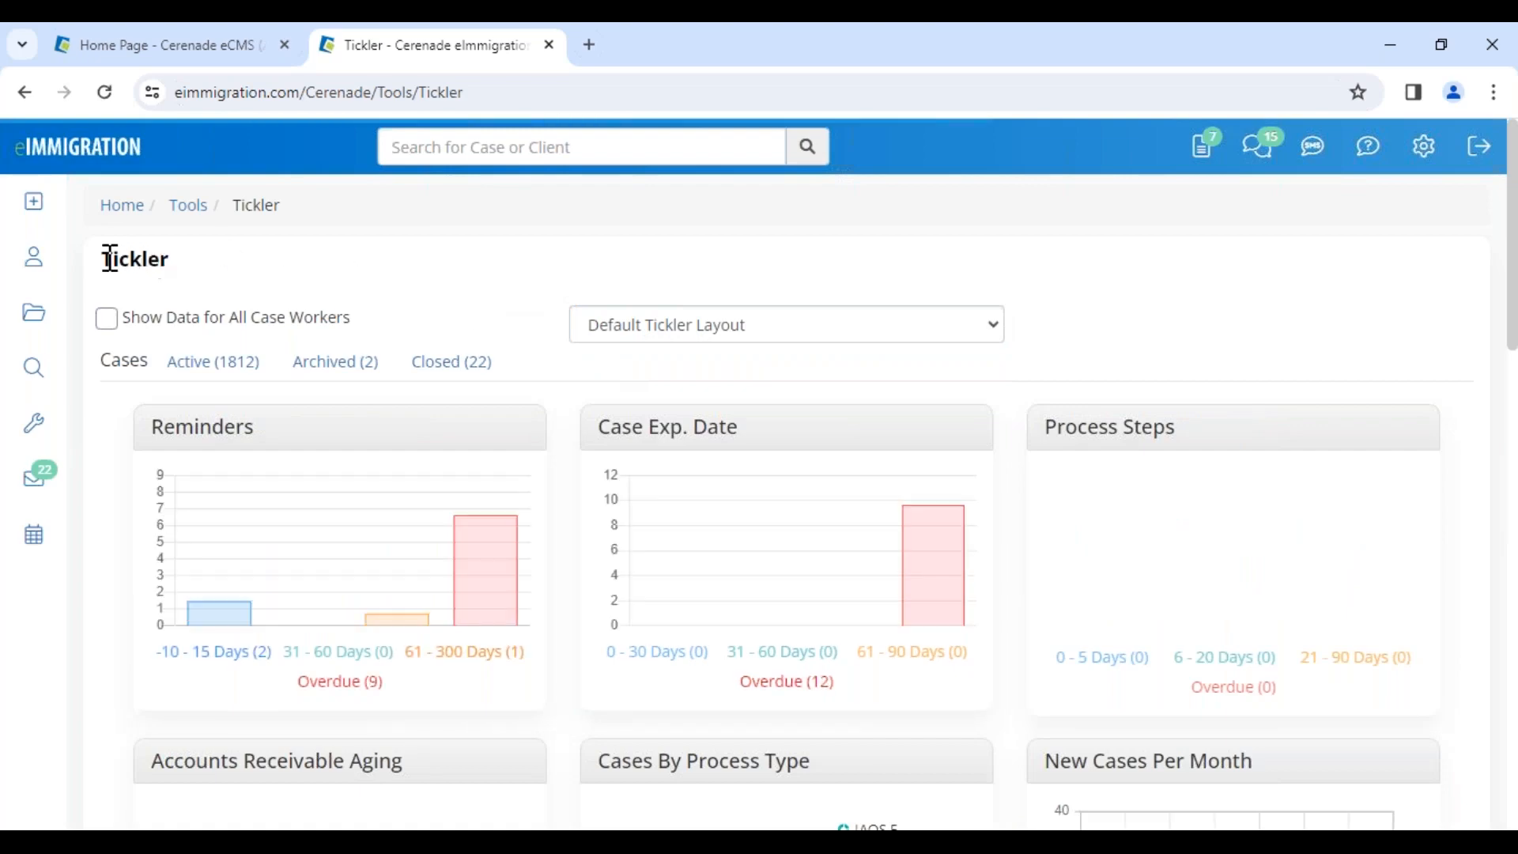
Locate the Accounts Receivable Aging chart, showing 2 invoices at 0–30 days, and highlight its title
double_click(167, 258)
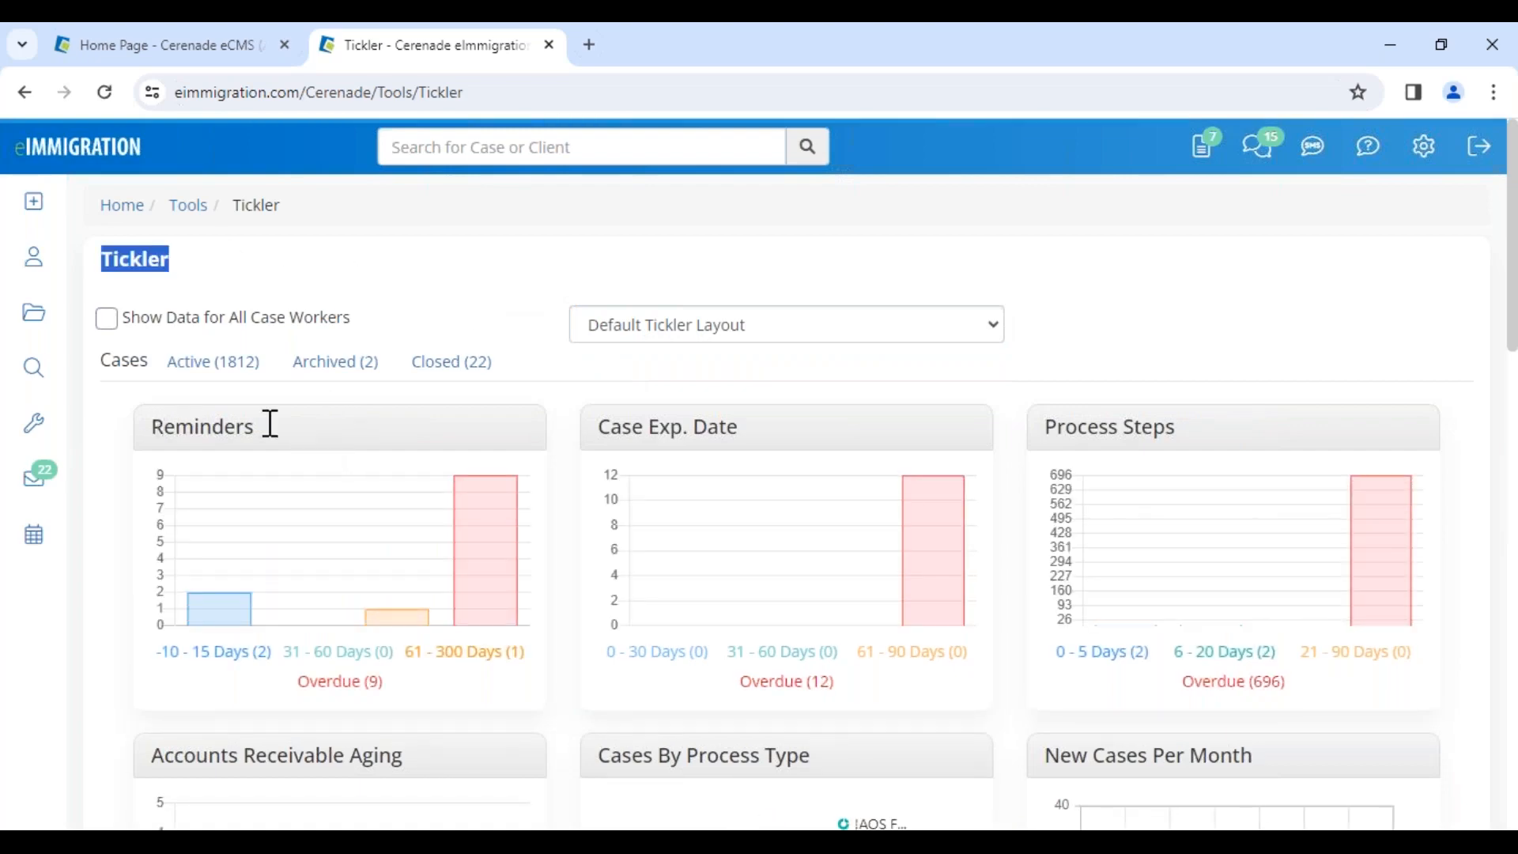
scroll(1202, 448, down, 1)
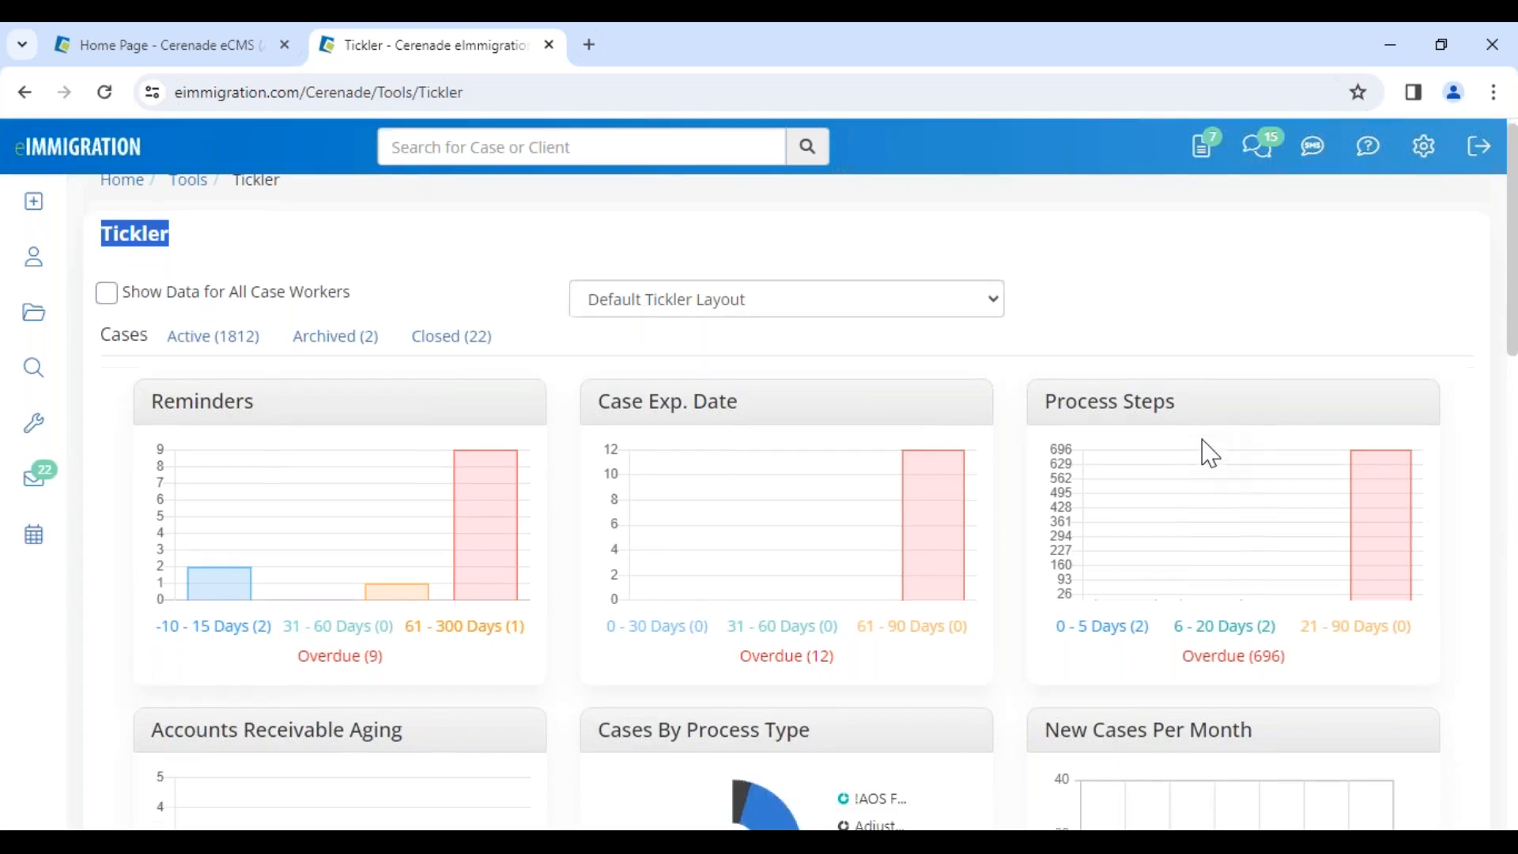
scroll(1186, 490, down, 10)
drag(632, 243, 777, 245)
scroll(305, 458, up, 4)
scroll(193, 377, up, 2)
click(158, 311)
drag(158, 311, 417, 329)
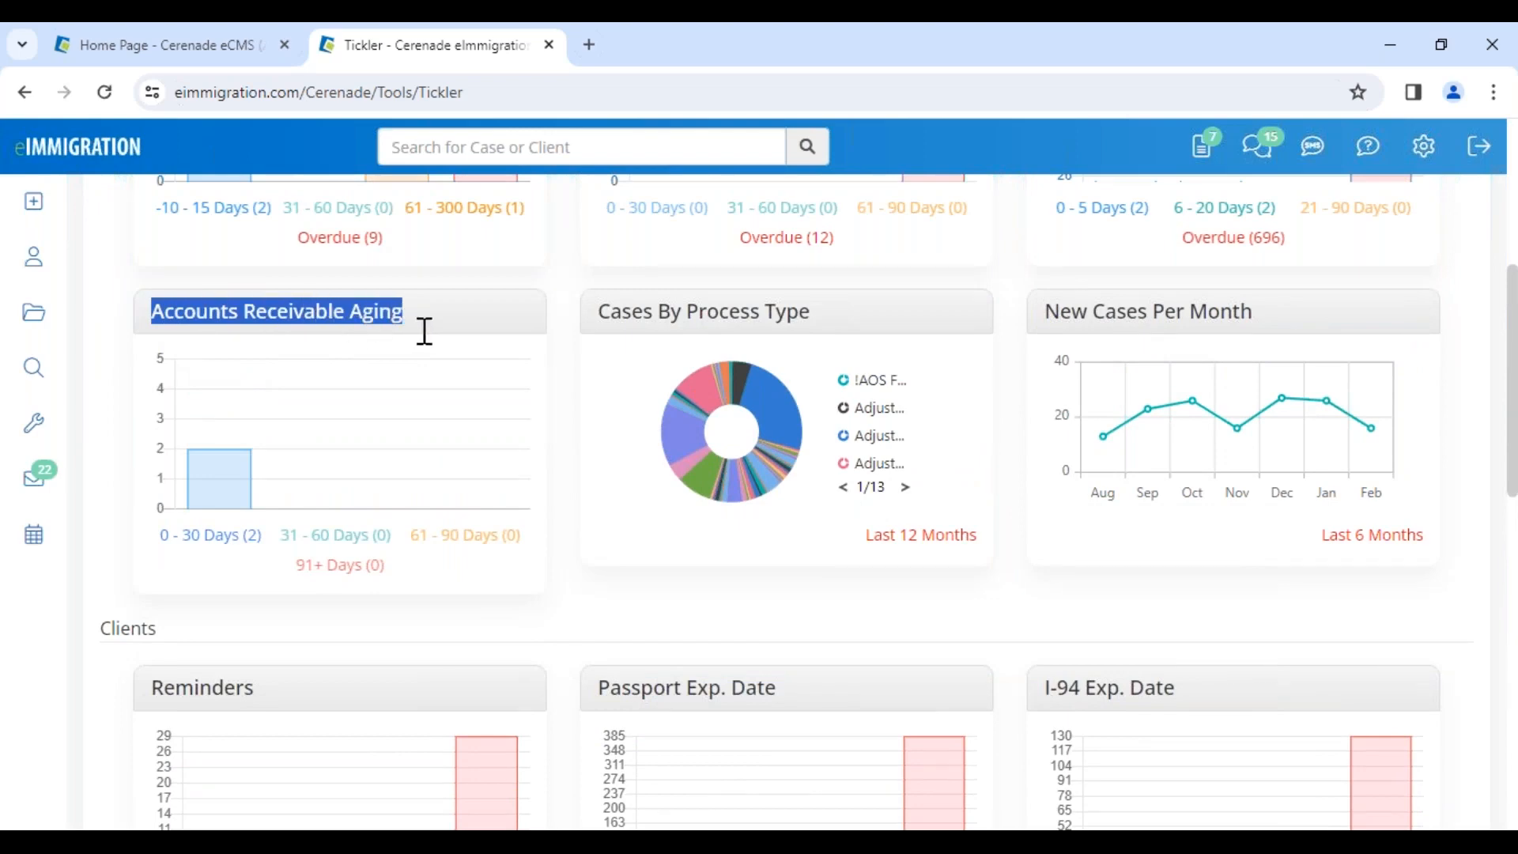
List the 0–30 days overdue invoices, noting the first invoice's date, due date and amount due
click(210, 537)
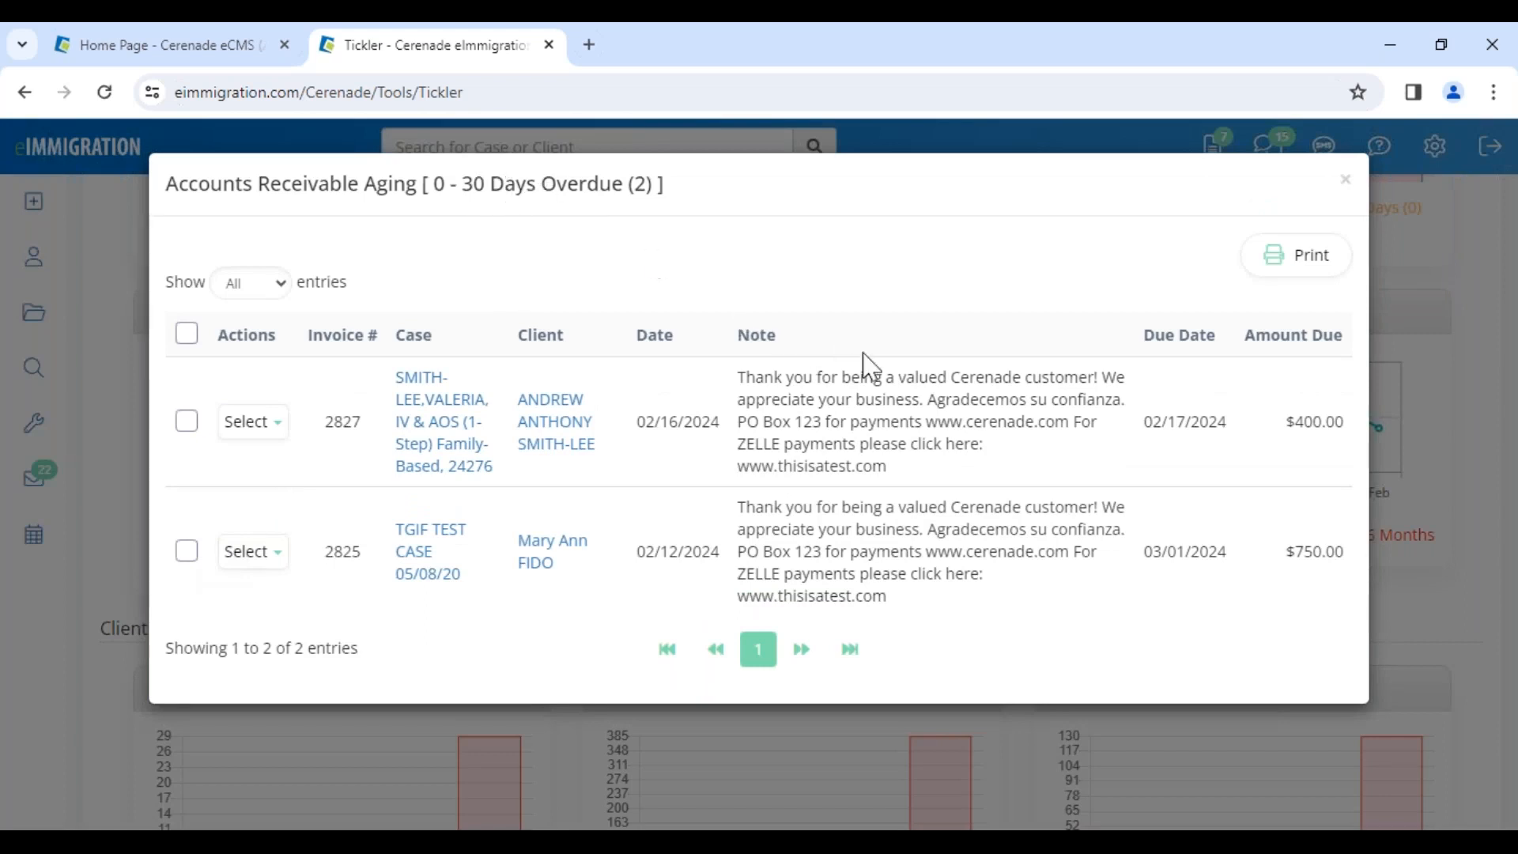
drag(637, 424, 710, 428)
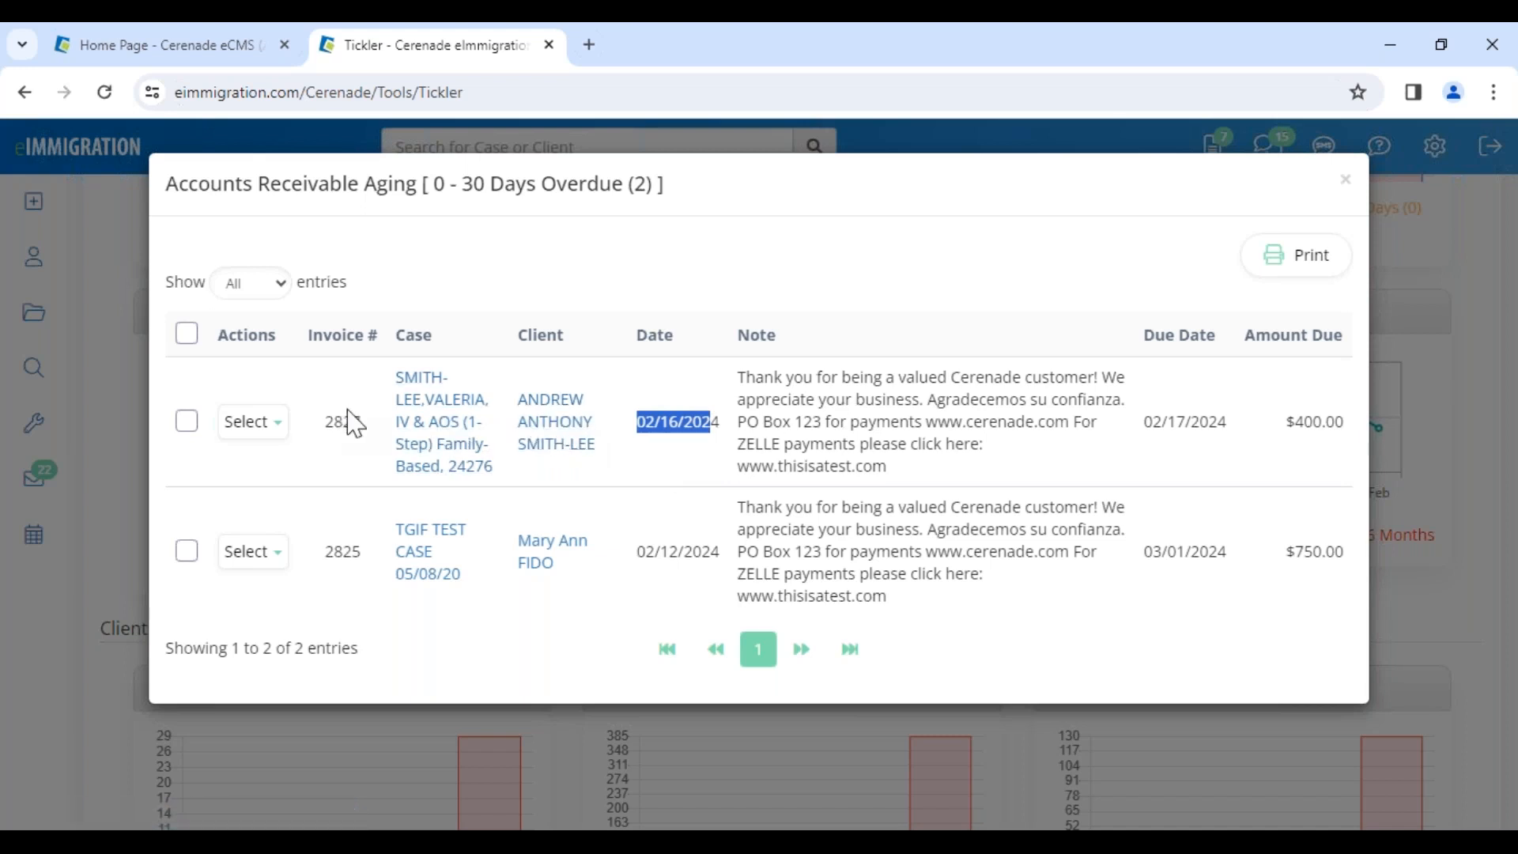
drag(1286, 427, 1344, 413)
drag(1145, 422, 1236, 427)
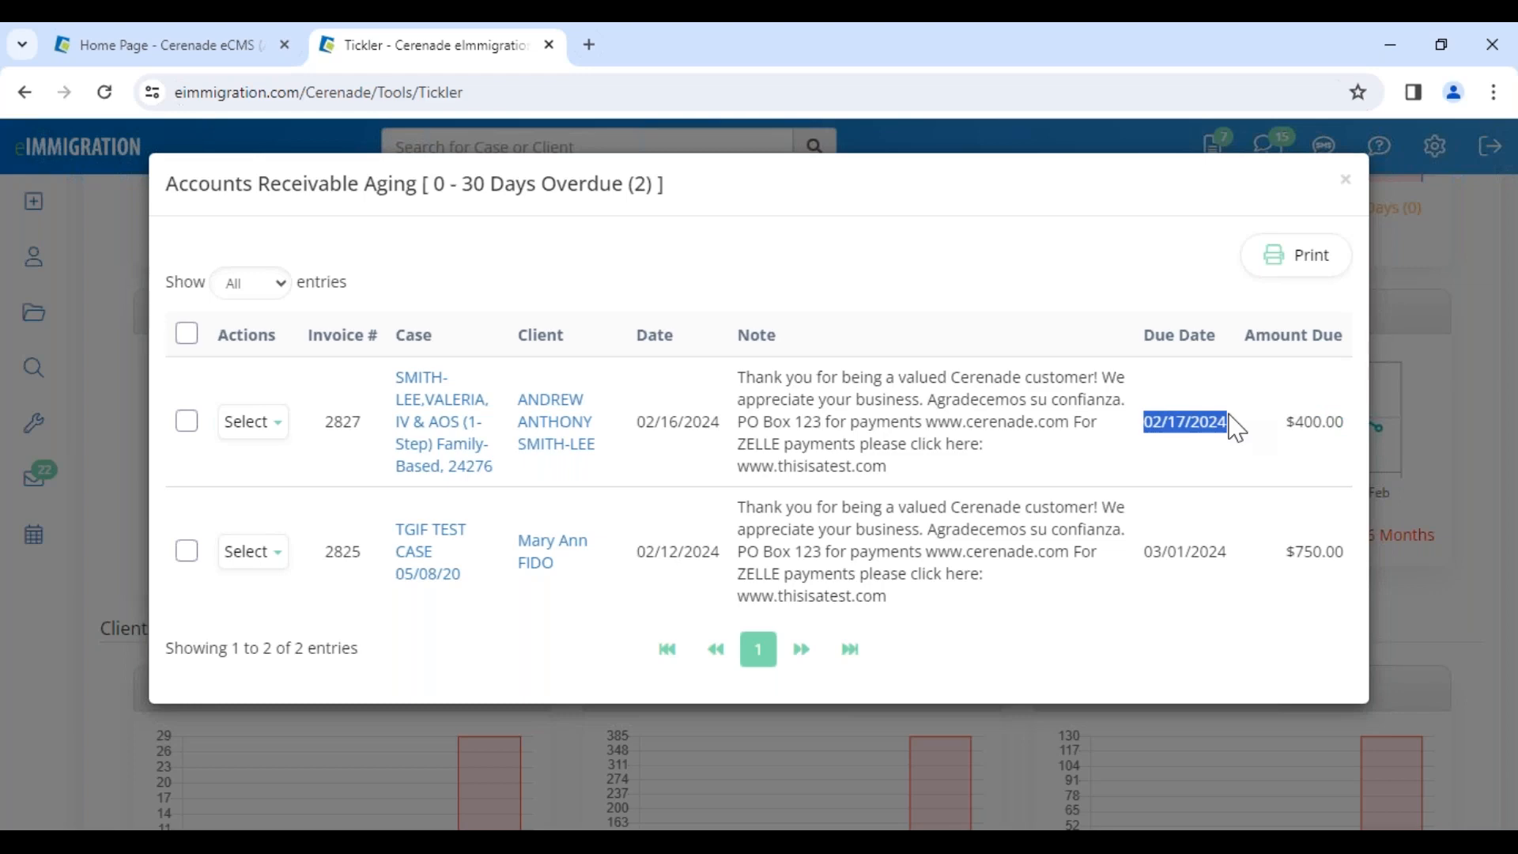
drag(440, 172, 531, 174)
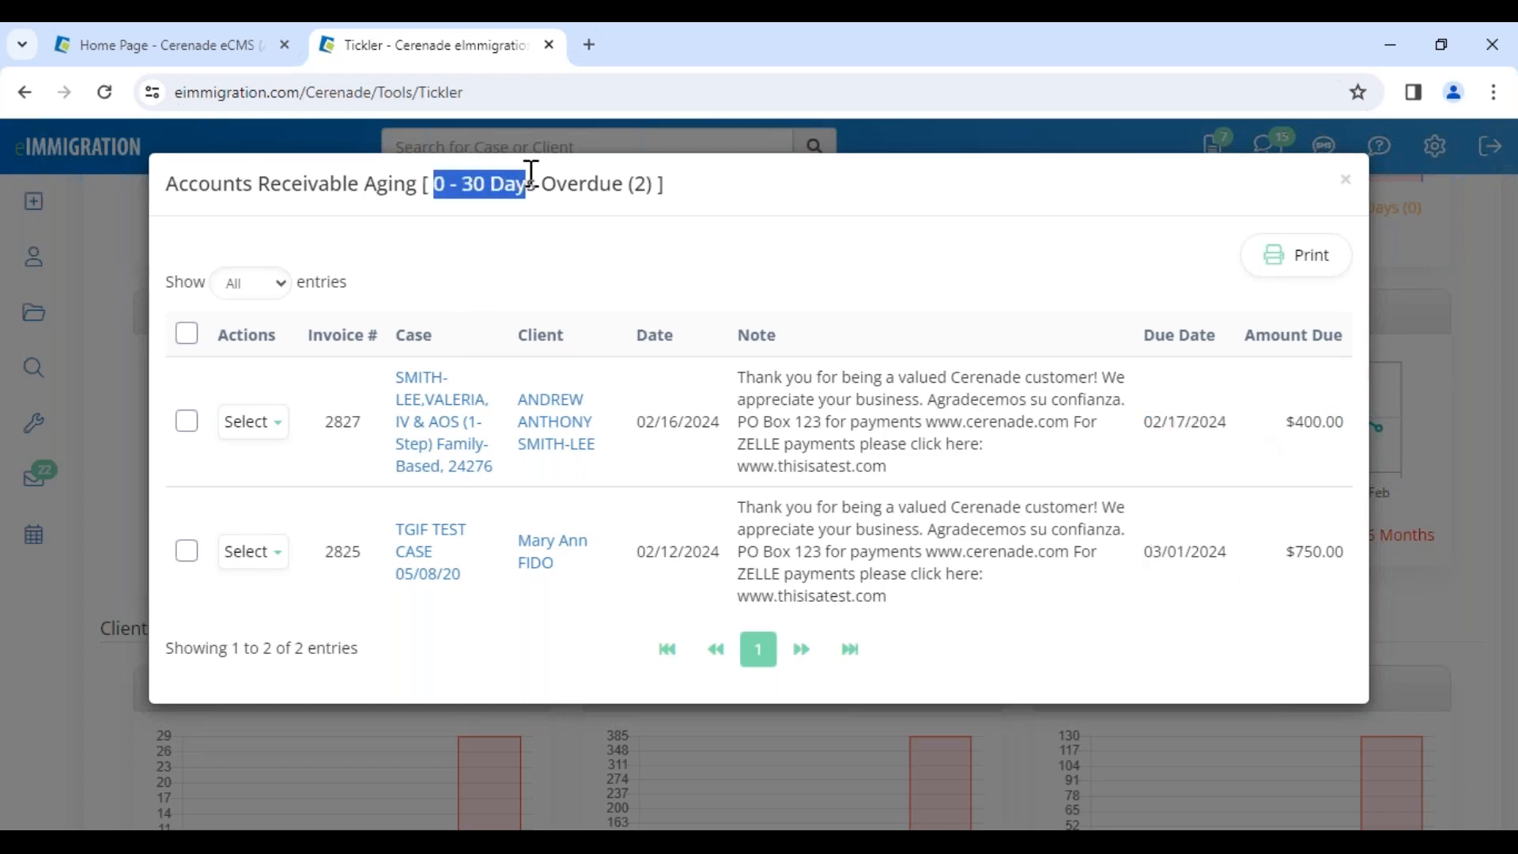
click(1345, 180)
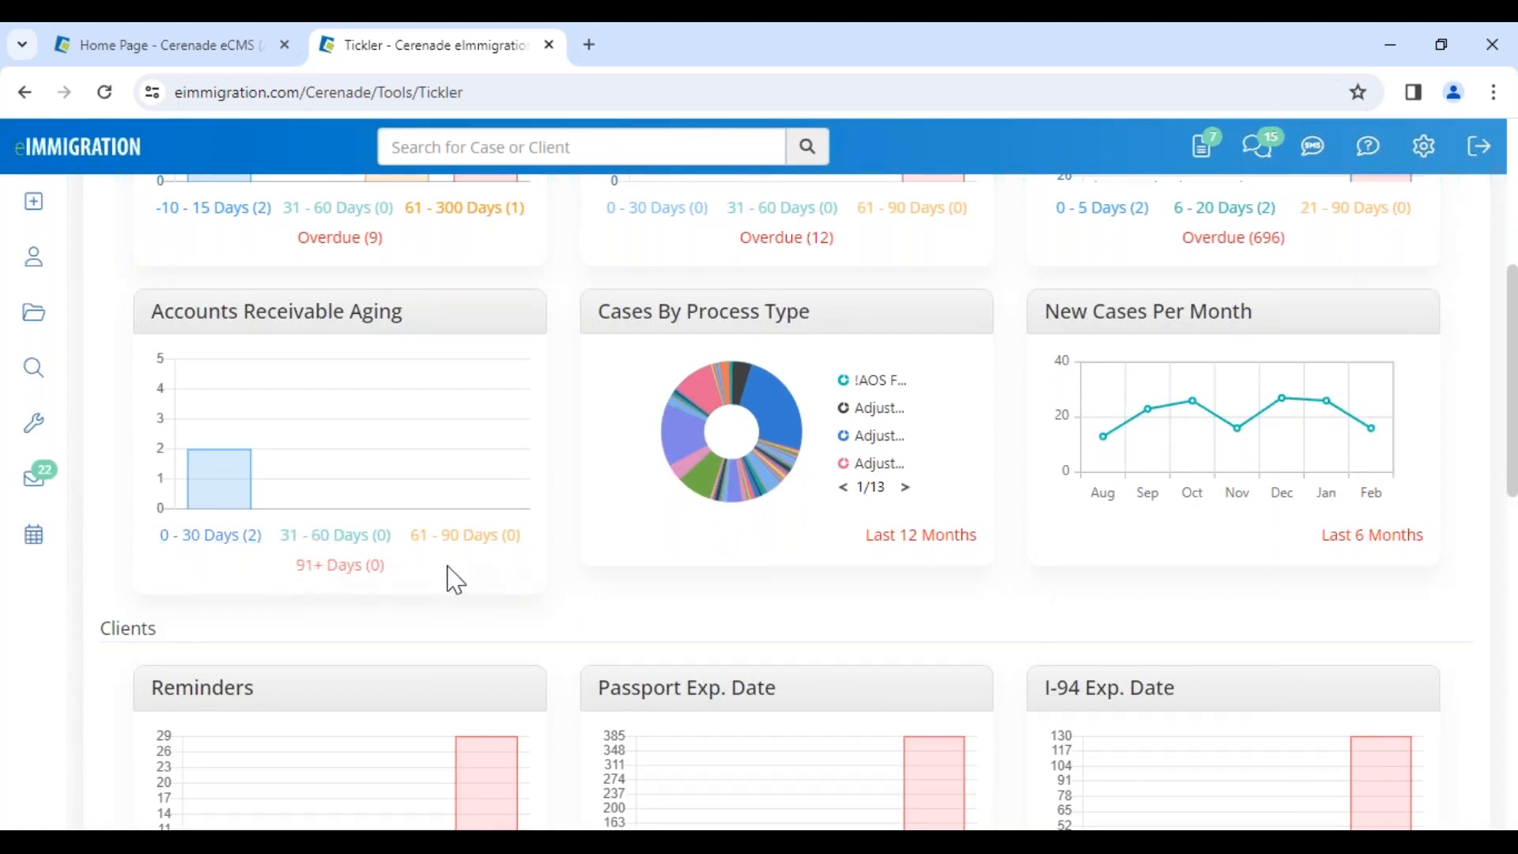
Show Tickler data for all case workers and list the three 0–30 days invoices
scroll(379, 547, up, 5)
click(106, 318)
scroll(467, 498, down, 7)
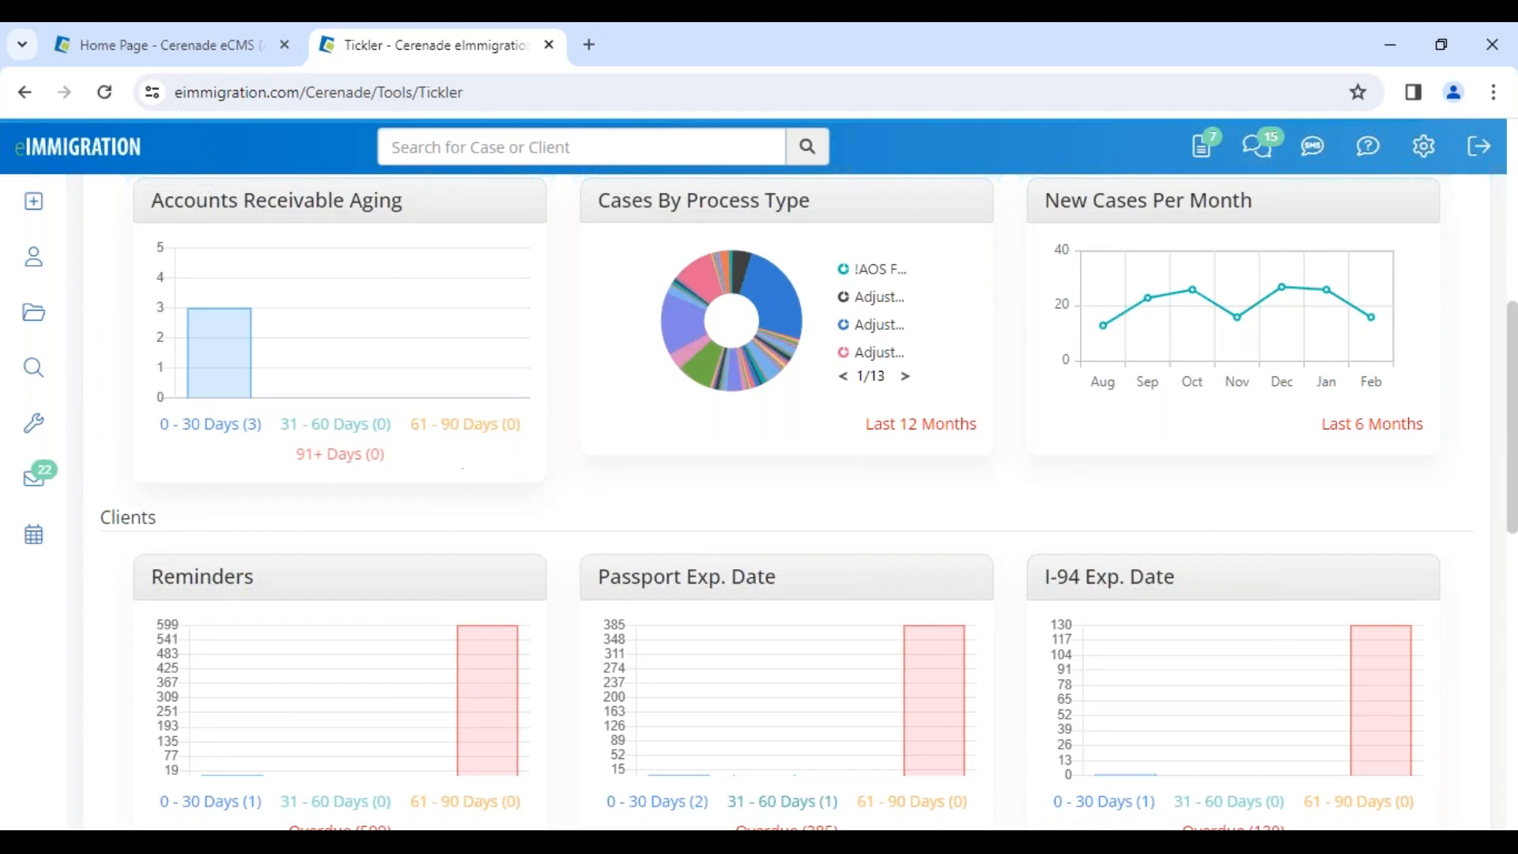
click(230, 429)
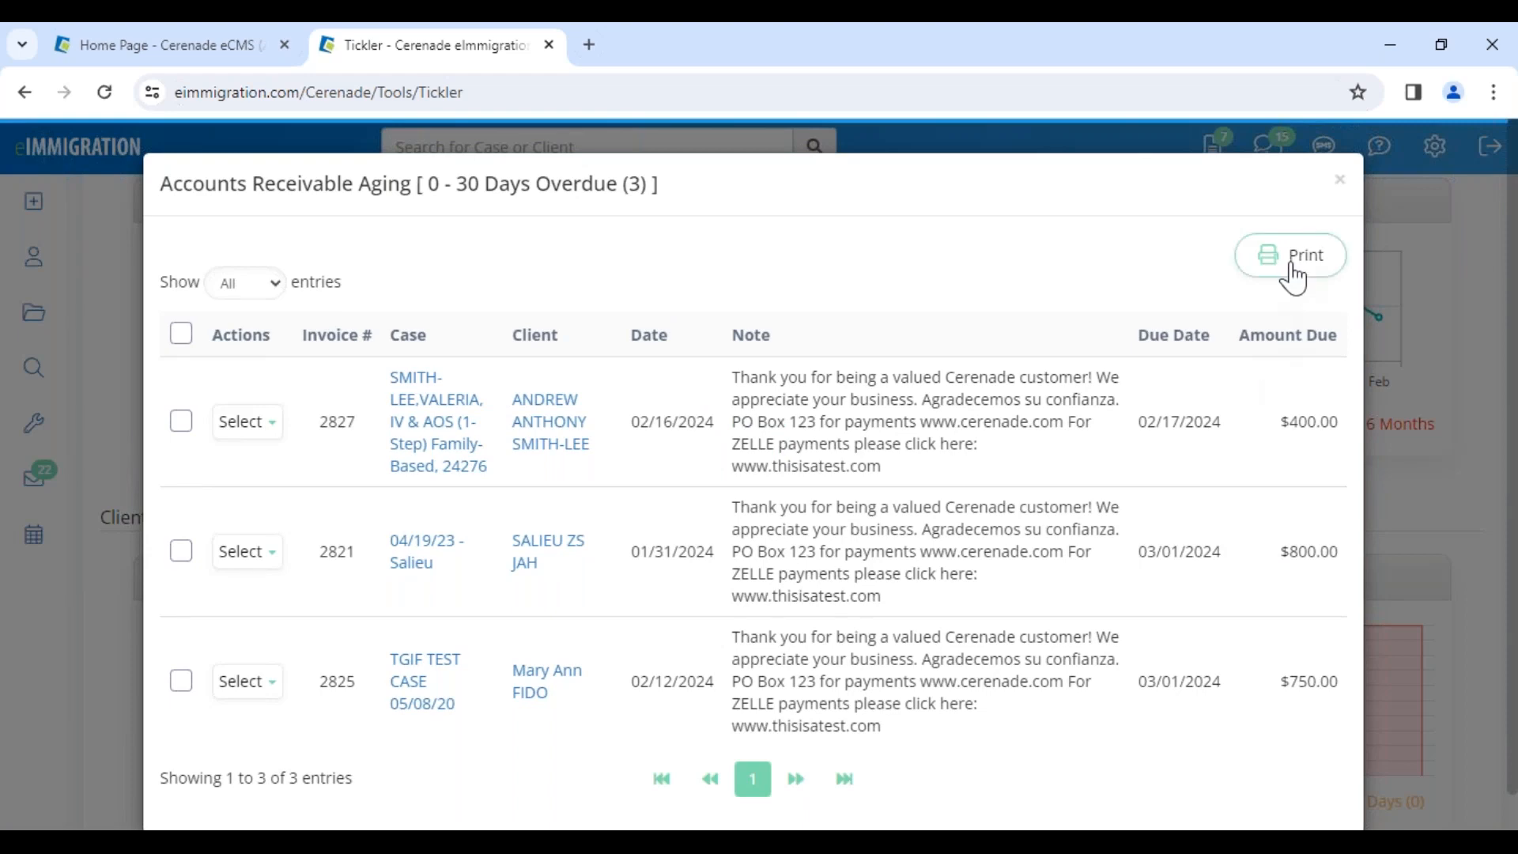
Open the Tickler Settings page from User Preferences
click(1339, 181)
click(1430, 154)
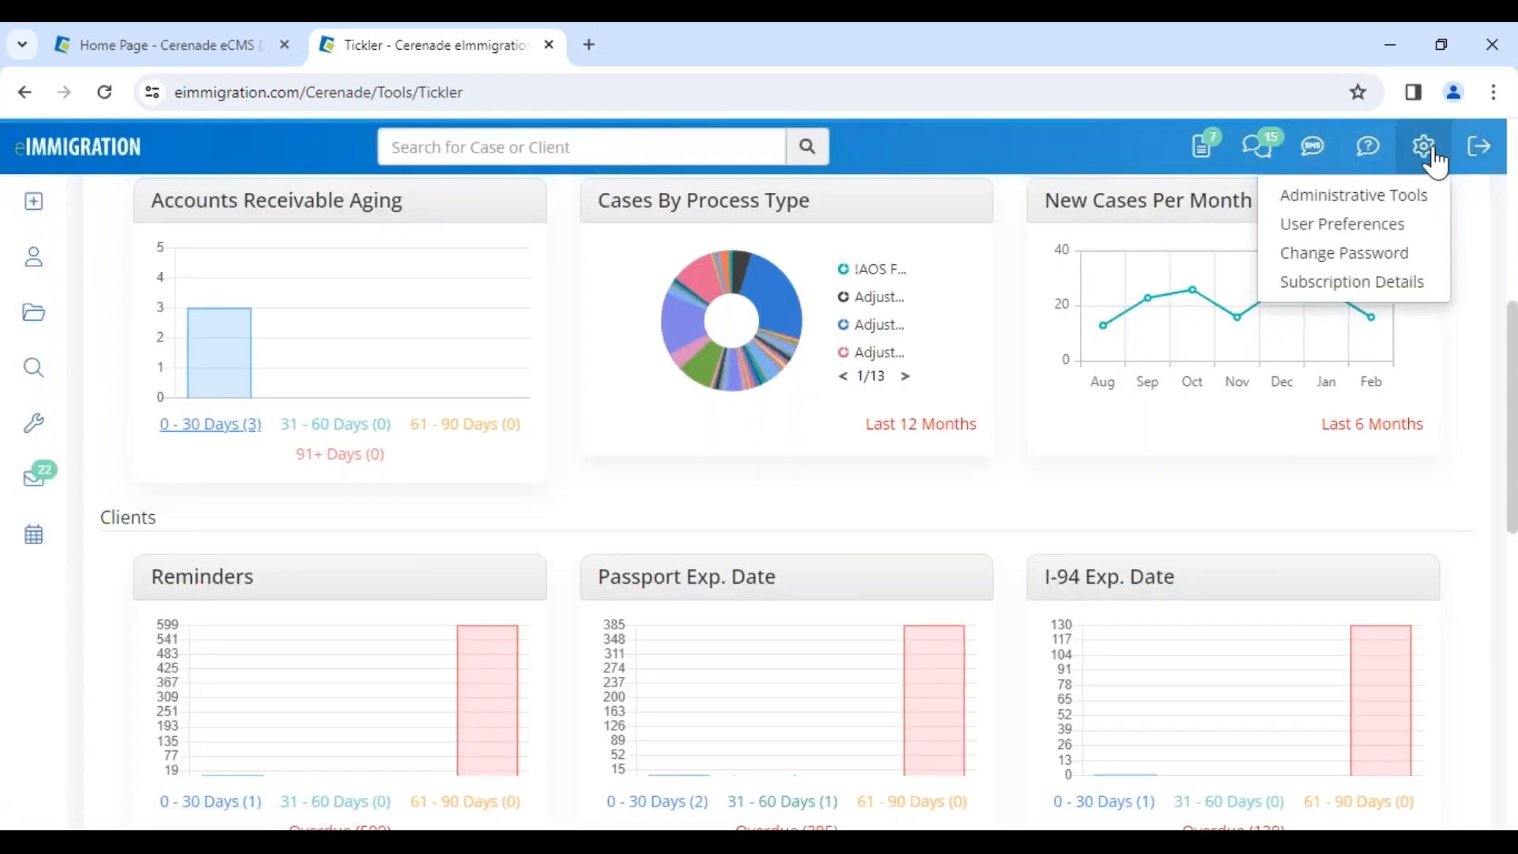
click(1364, 226)
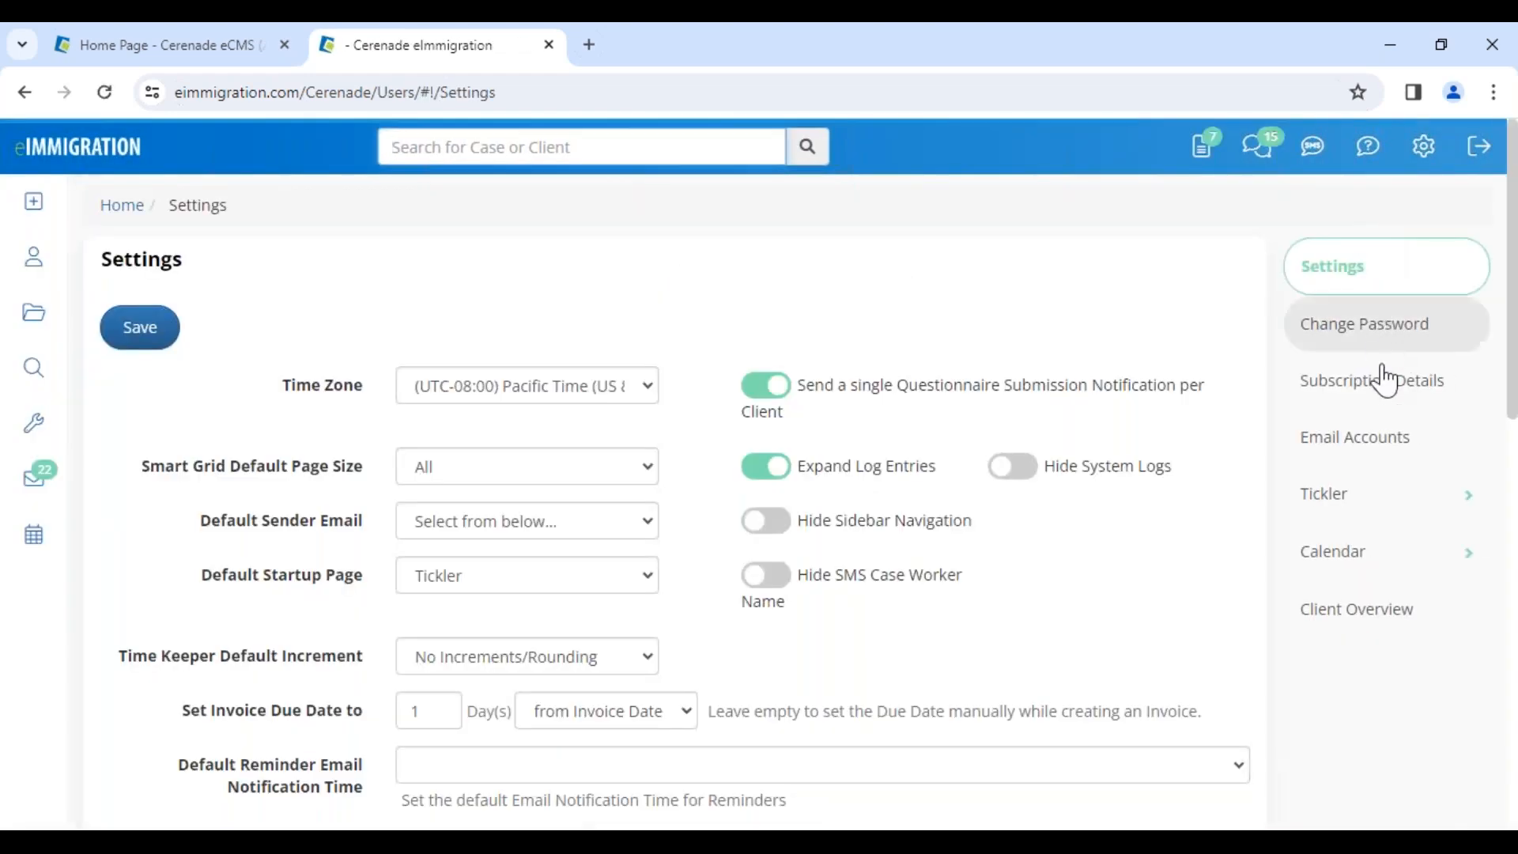
click(1383, 515)
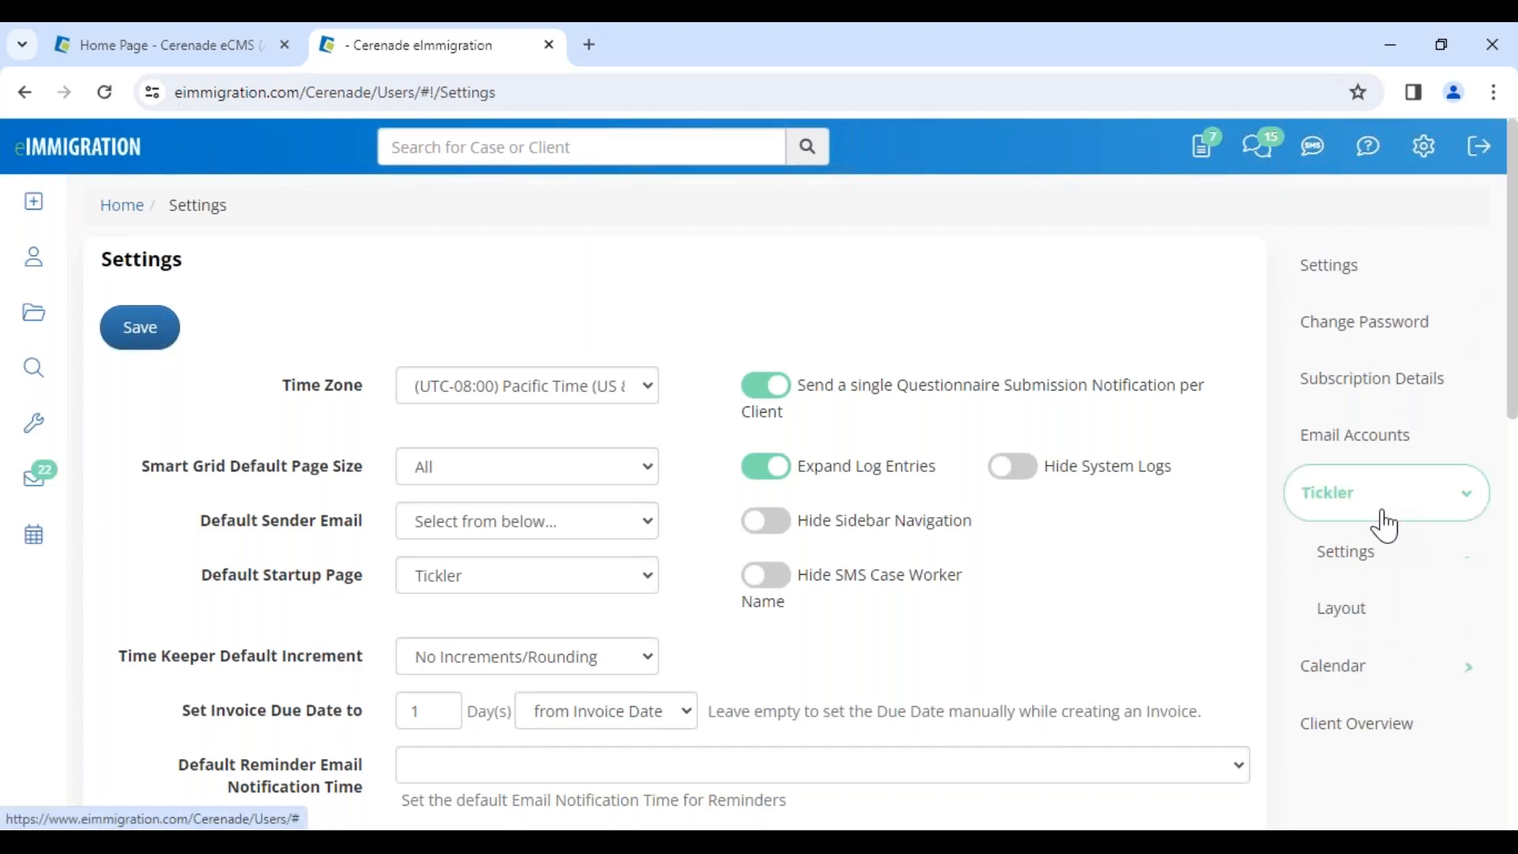
click(1379, 563)
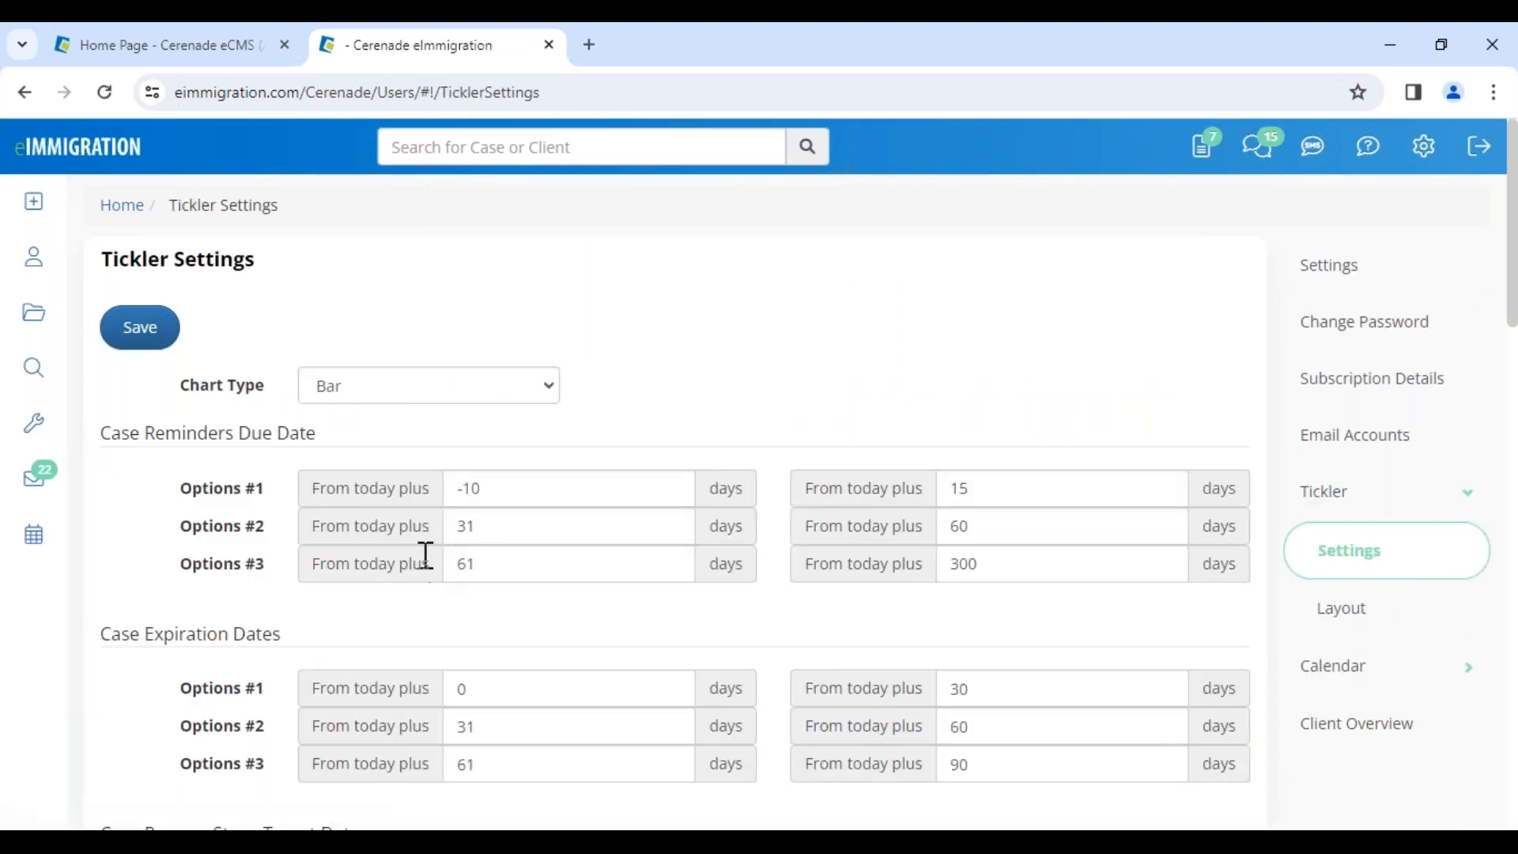
Review the Accounts Receivable Aging ranges 0–30, 31–60 and 61–90 days, then return home
scroll(425, 555, down, 1)
scroll(426, 555, down, 7)
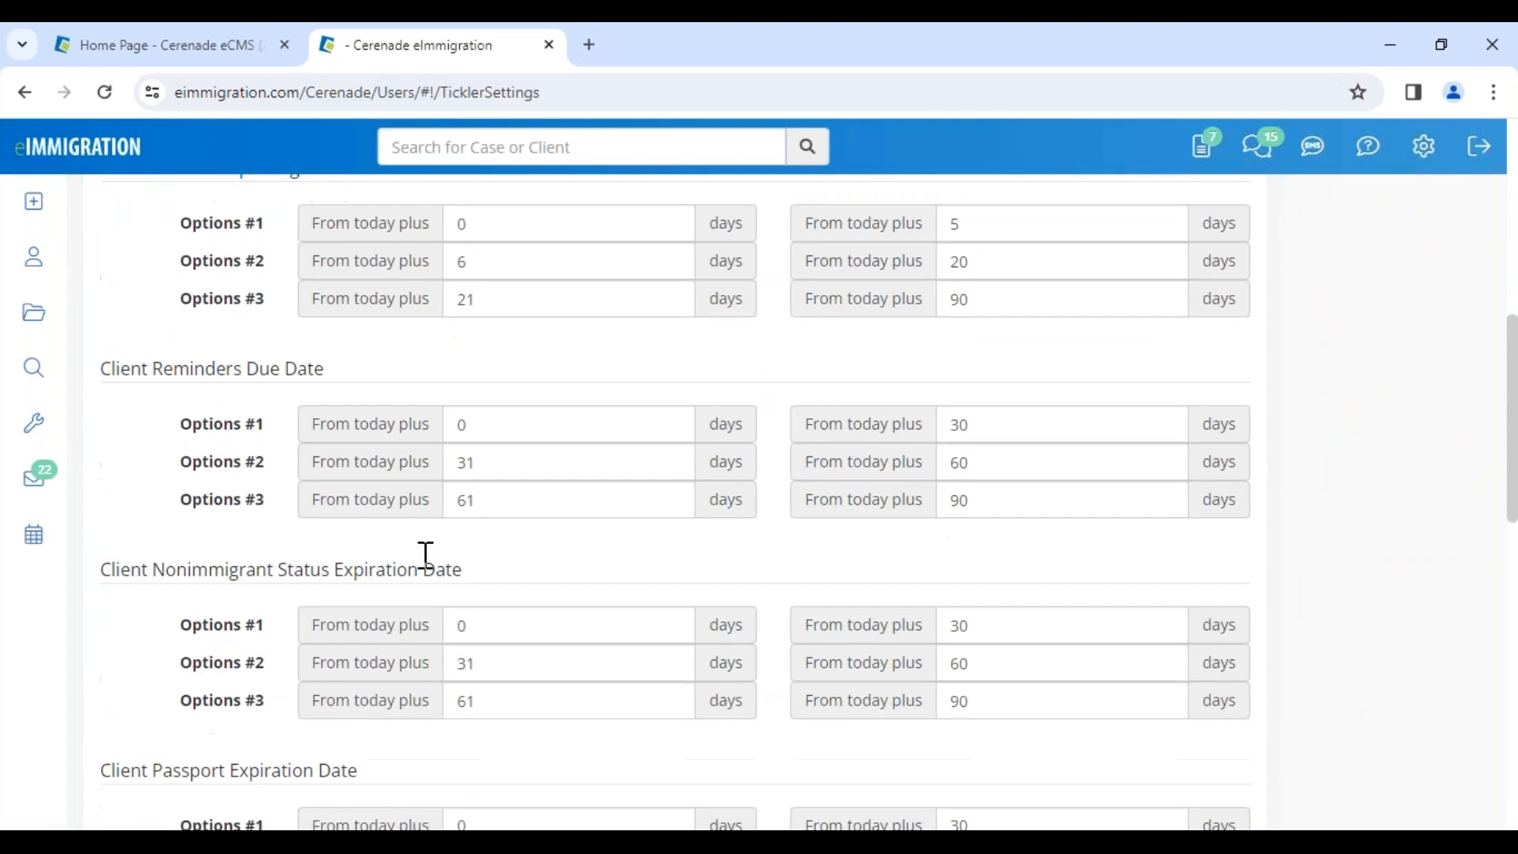
scroll(425, 555, down, 7)
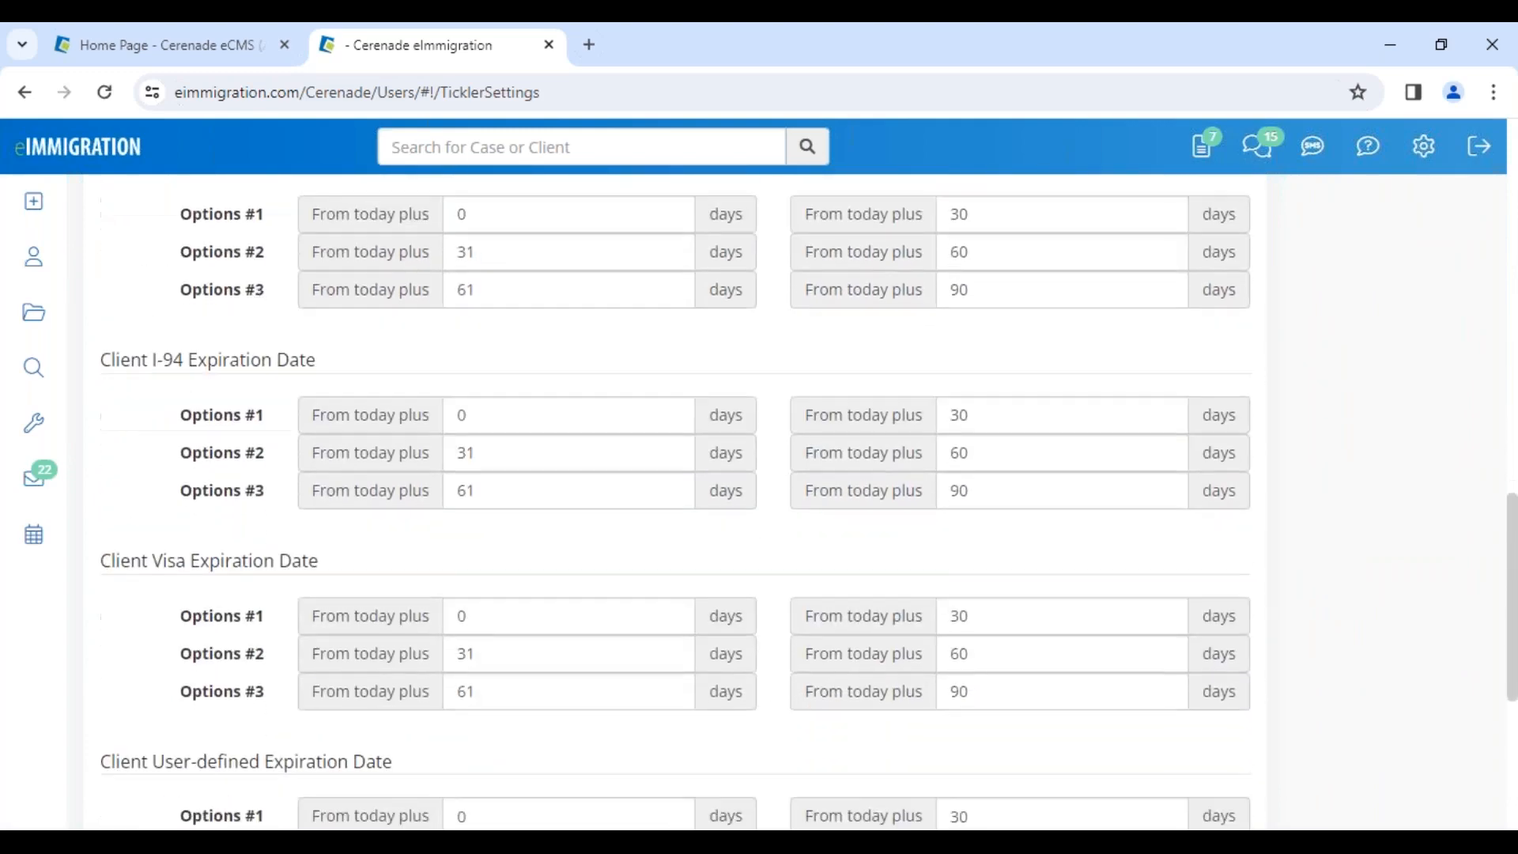
scroll(425, 555, down, 2)
double_click(471, 580)
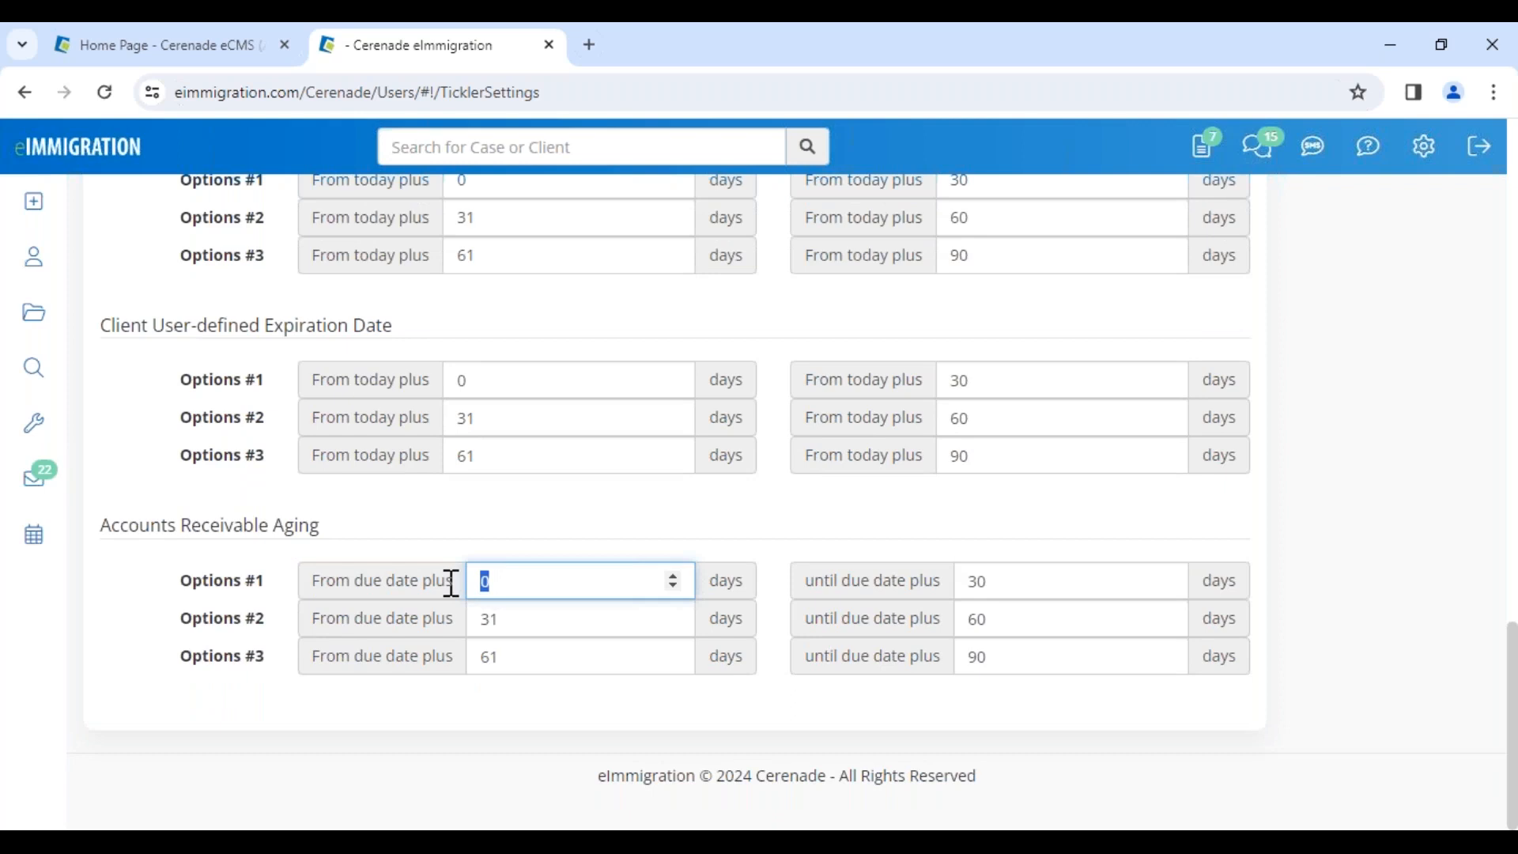
click(87, 158)
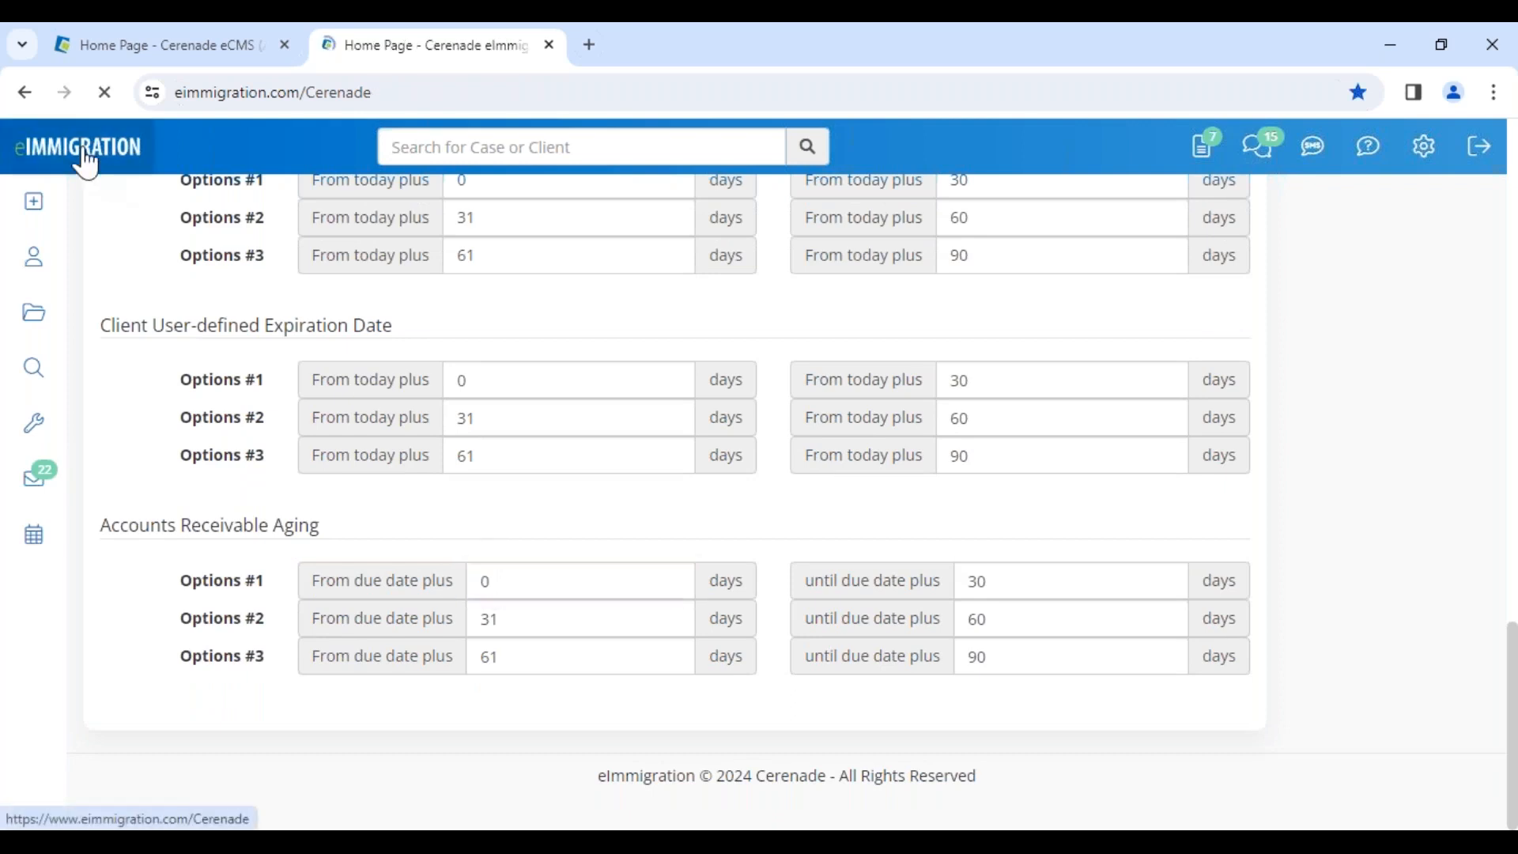